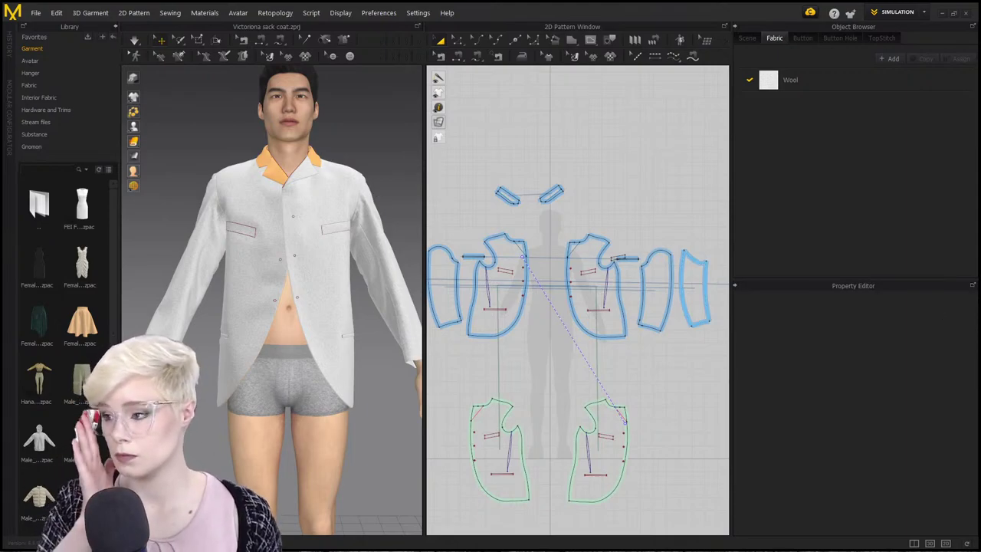
{"action": "right_click_drag", "start_coordinate": [285, 247], "coordinate": [261, 272]}
{"action": "scroll", "coordinate": [293, 254], "scroll_direction": "up", "scroll_amount": 3}
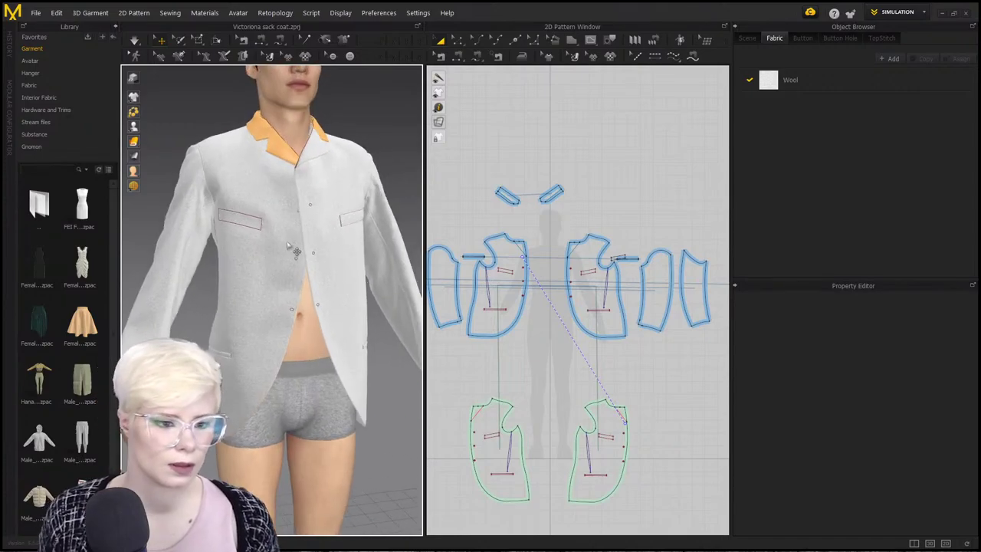
{"action": "right_click_drag", "start_coordinate": [248, 181], "coordinate": [256, 178]}
{"action": "scroll", "coordinate": [308, 246], "scroll_direction": "down", "scroll_amount": 3}
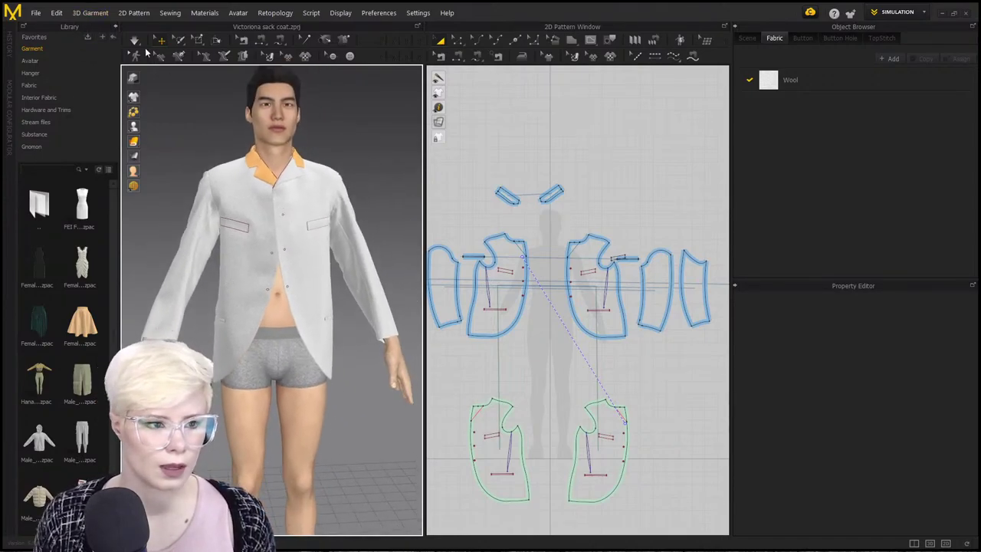
{"action": "left_click", "coordinate": [37, 14]}
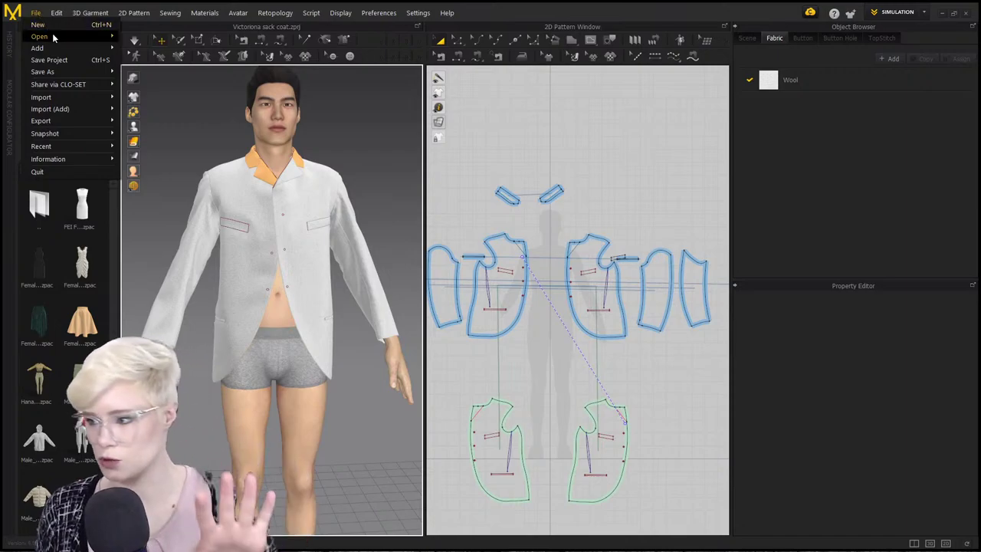
{"action": "mouse_move", "coordinate": [46, 36]}
{"action": "mouse_move", "coordinate": [314, 196]}
{"action": "right_mouse_down"}
{"action": "mouse_move", "coordinate": [301, 199]}
{"action": "mouse_move", "coordinate": [405, 215]}
{"action": "mouse_move", "coordinate": [300, 204]}
{"action": "right_mouse_up"}
Save the sack coat project over the existing Victoriona sack coat.png in the Mens victorian suit folder.
{"action": "left_click", "coordinate": [36, 13]}
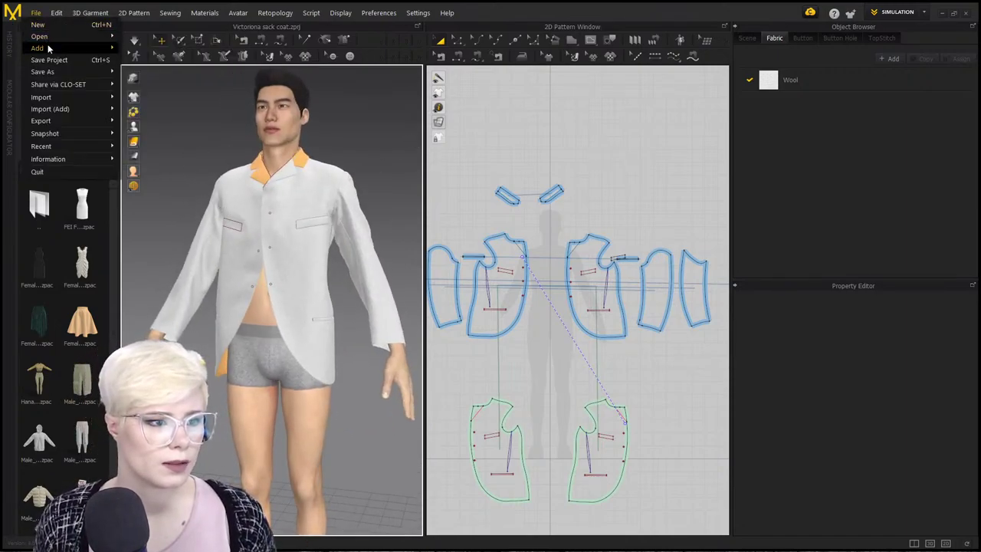
{"action": "mouse_move", "coordinate": [102, 36]}
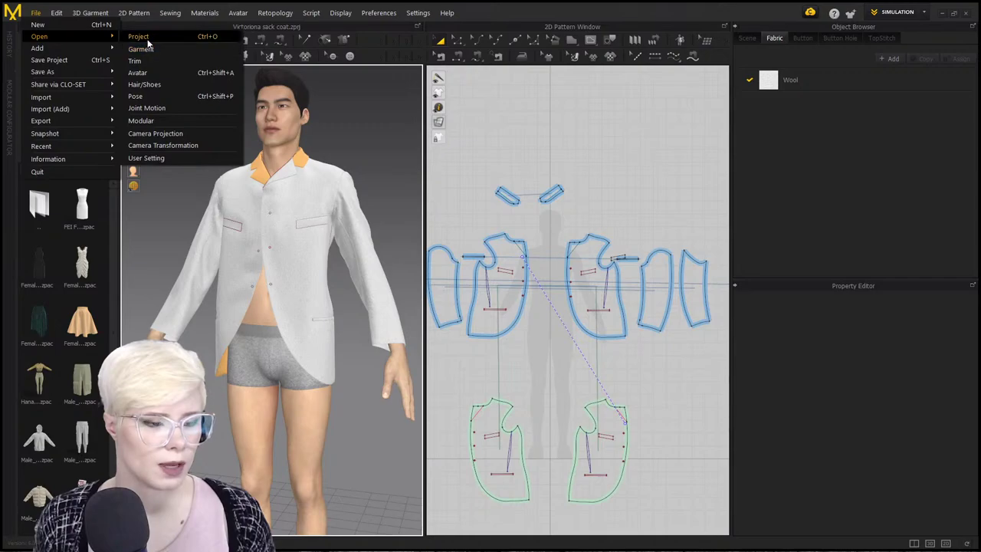
{"action": "left_click", "coordinate": [137, 35]}
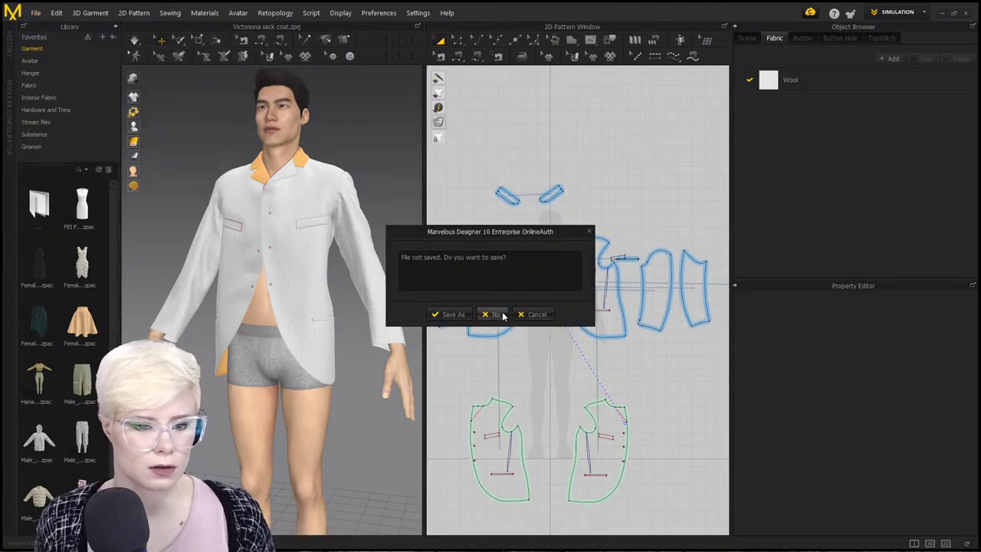
{"action": "left_click", "coordinate": [451, 315]}
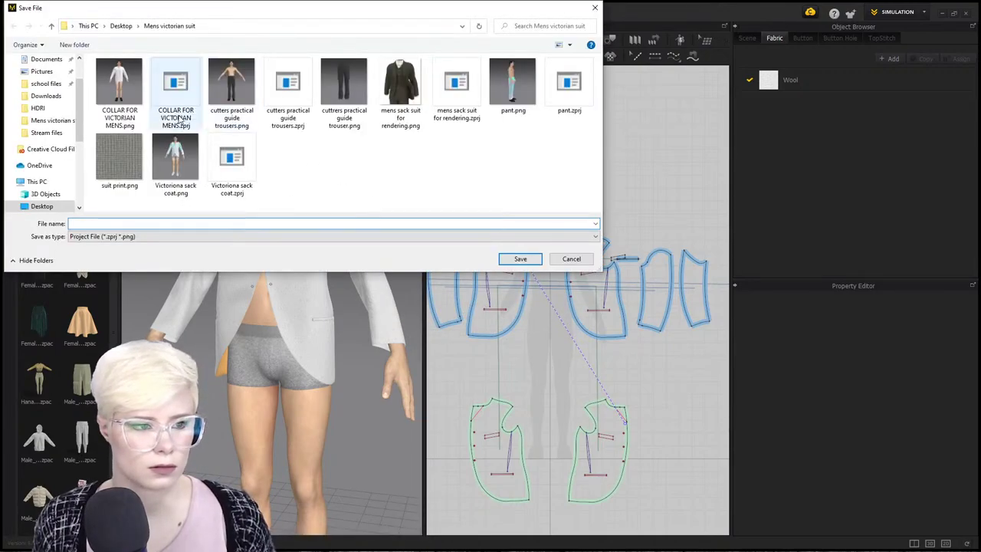
{"action": "left_click", "coordinate": [196, 164]}
{"action": "left_click", "coordinate": [522, 260]}
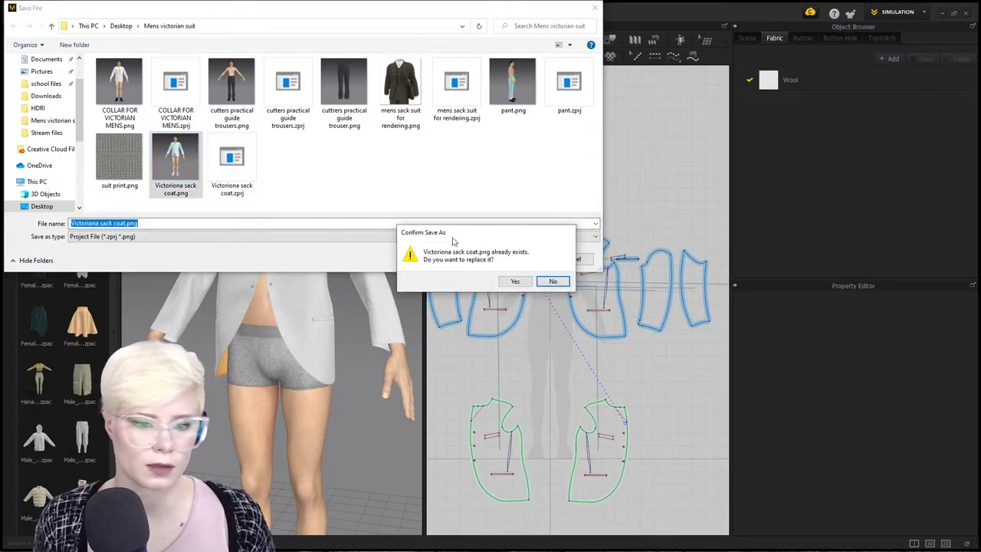
{"action": "left_click", "coordinate": [514, 282]}
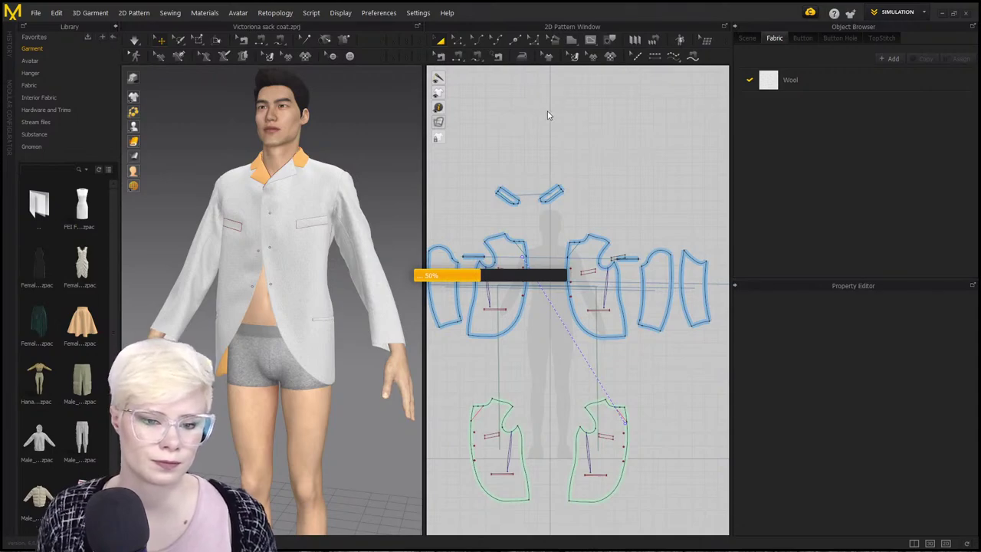
Open the pant.zprj project with its garment and avatar, replacing the current scene.
{"action": "key", "text": "ctrl+o"}
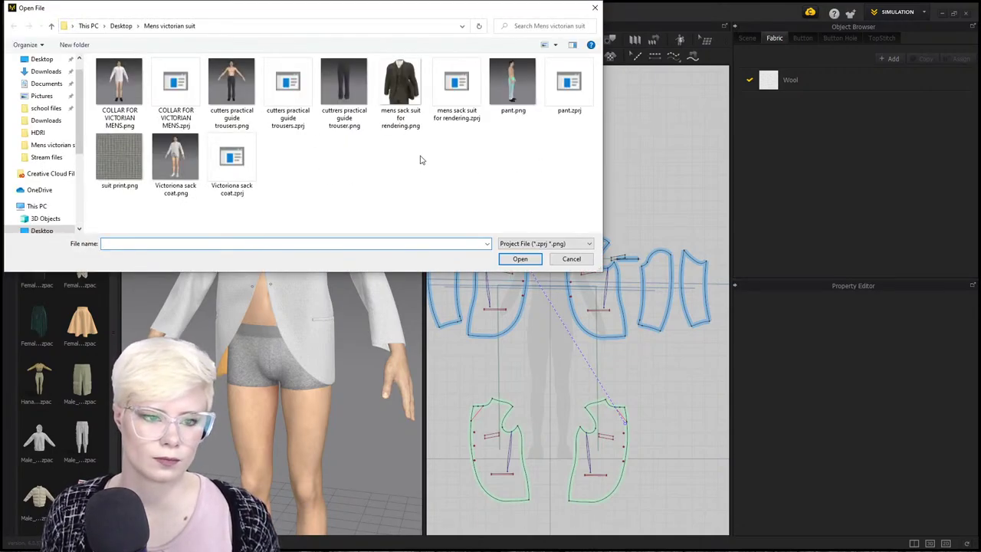
{"action": "left_click", "coordinate": [559, 84]}
{"action": "left_click", "coordinate": [520, 259]}
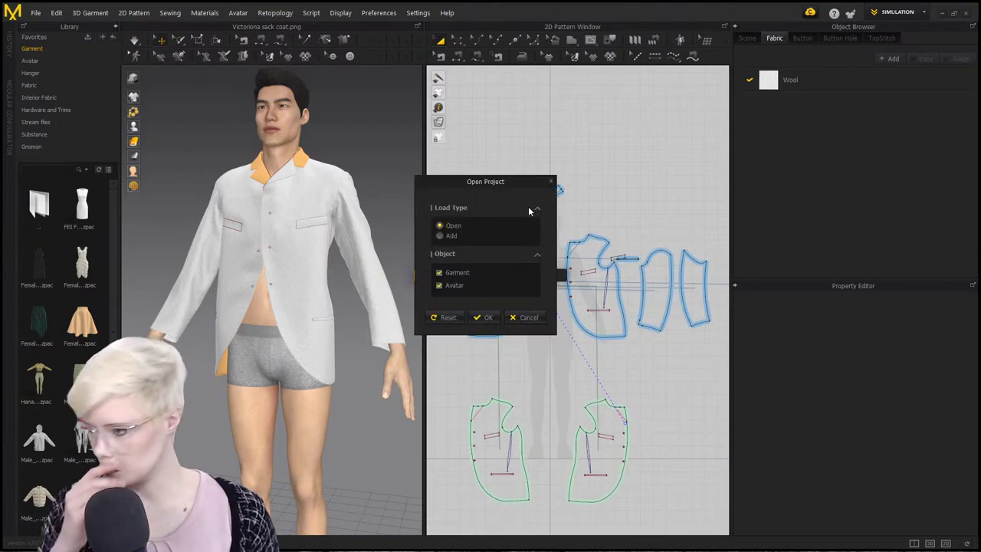
{"action": "left_click", "coordinate": [486, 317]}
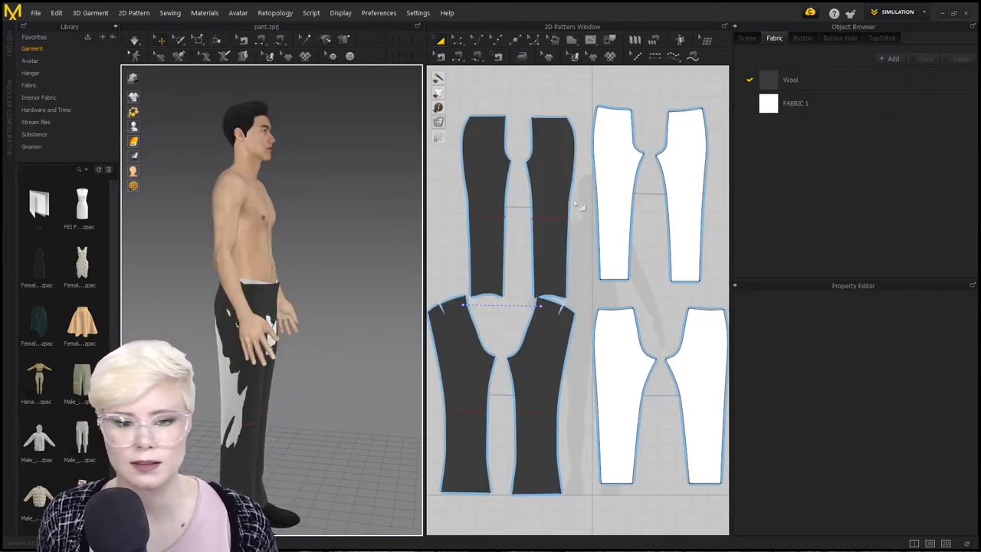
Examine the layered trousers on the avatar from the front and side, along with their 2D pattern pieces.
{"action": "scroll", "coordinate": [577, 205], "scroll_direction": "down", "scroll_amount": 2}
{"action": "right_click_drag", "start_coordinate": [350, 312], "coordinate": [326, 326]}
{"action": "scroll", "coordinate": [303, 302], "scroll_direction": "up", "scroll_amount": 4}
{"action": "scroll", "coordinate": [340, 332], "scroll_direction": "up", "scroll_amount": 1}
{"action": "scroll", "coordinate": [327, 327], "scroll_direction": "down", "scroll_amount": 4}
{"action": "right_click_drag", "start_coordinate": [322, 274], "coordinate": [295, 261]}
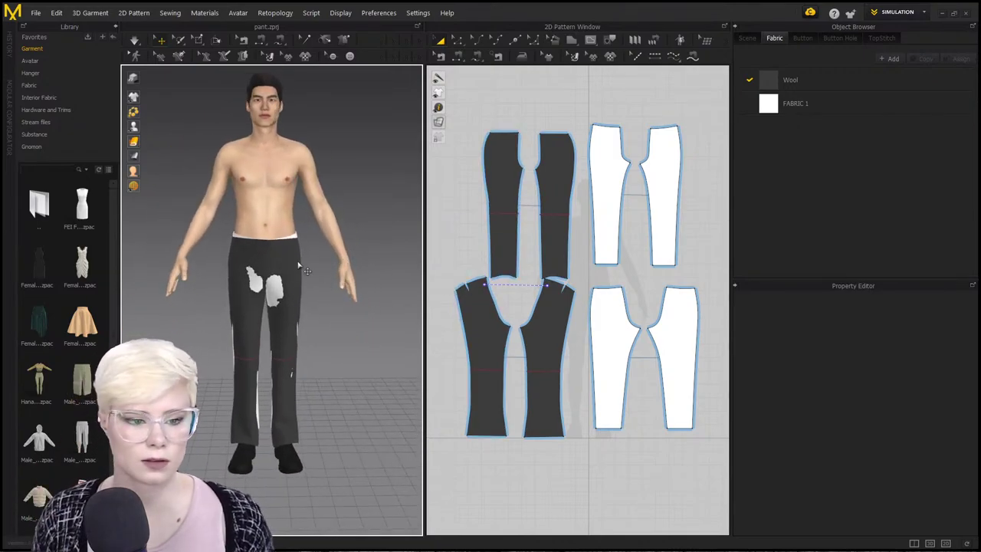
{"action": "scroll", "coordinate": [338, 266], "scroll_direction": "up", "scroll_amount": 2}
{"action": "scroll", "coordinate": [509, 252], "scroll_direction": "up", "scroll_amount": 4}
{"action": "middle_click_drag", "start_coordinate": [509, 251], "coordinate": [518, 175]}
{"action": "scroll", "coordinate": [518, 175], "scroll_direction": "down", "scroll_amount": 3}
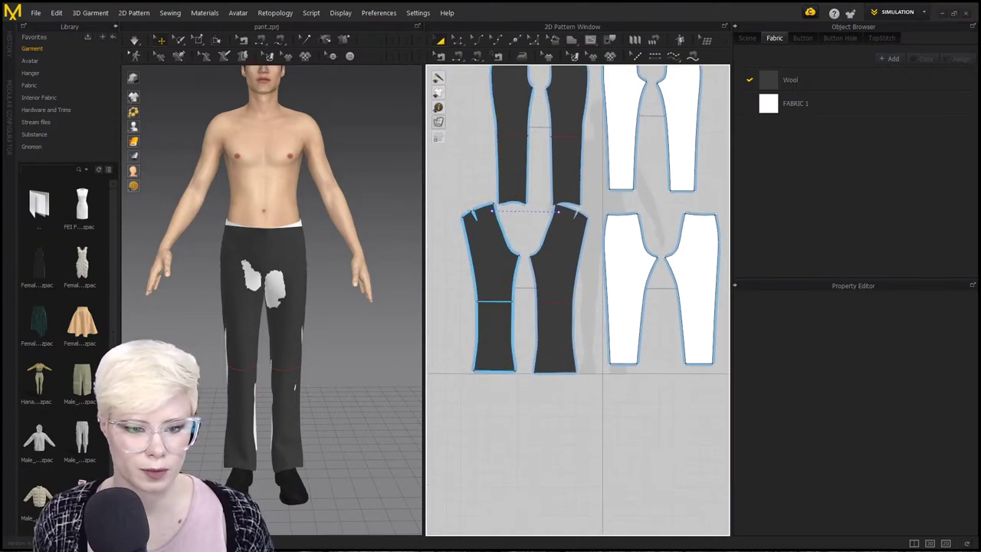
{"action": "scroll", "coordinate": [506, 220], "scroll_direction": "down", "scroll_amount": 2}
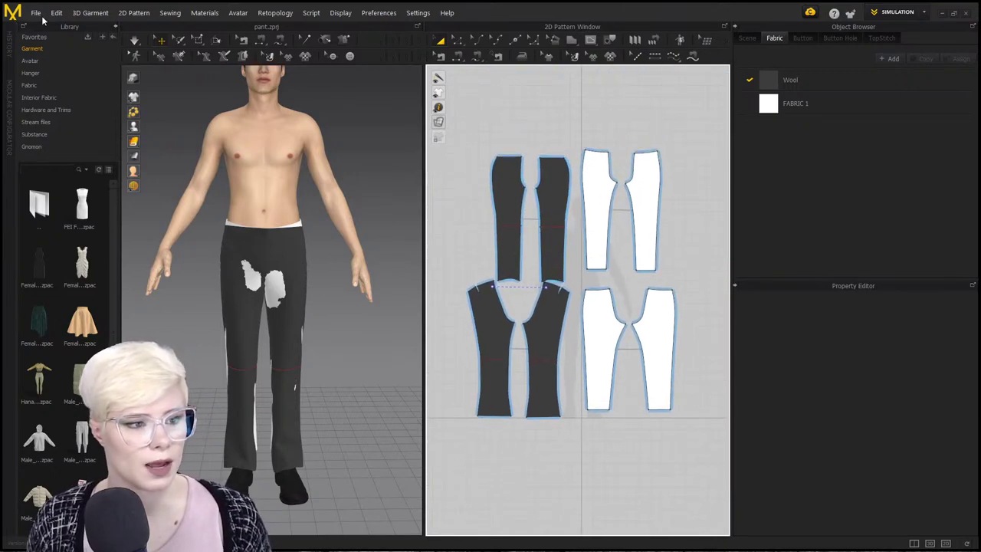
Try to add cuttrers practical guide trouser.png to the scene as a project.
{"action": "left_click", "coordinate": [36, 14]}
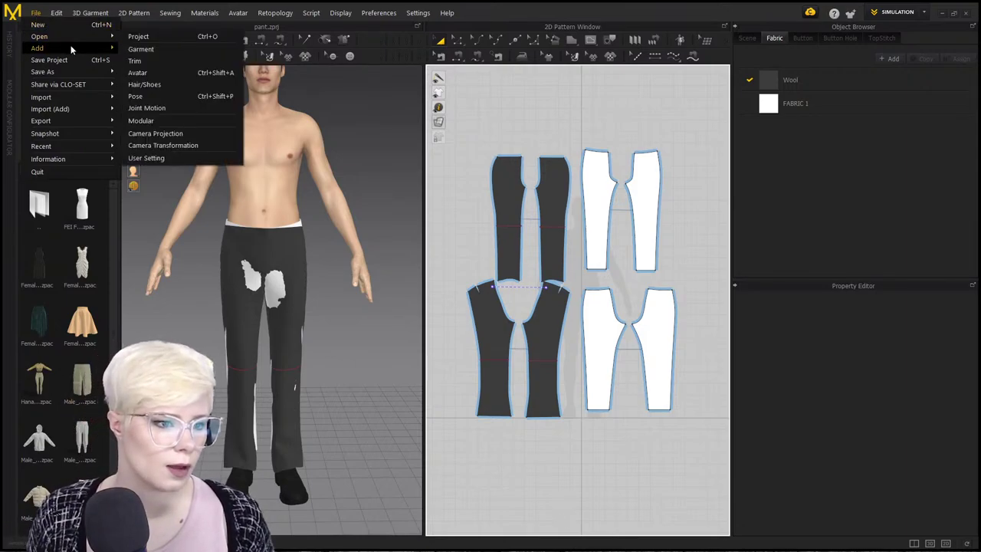
{"action": "left_click", "coordinate": [138, 47]}
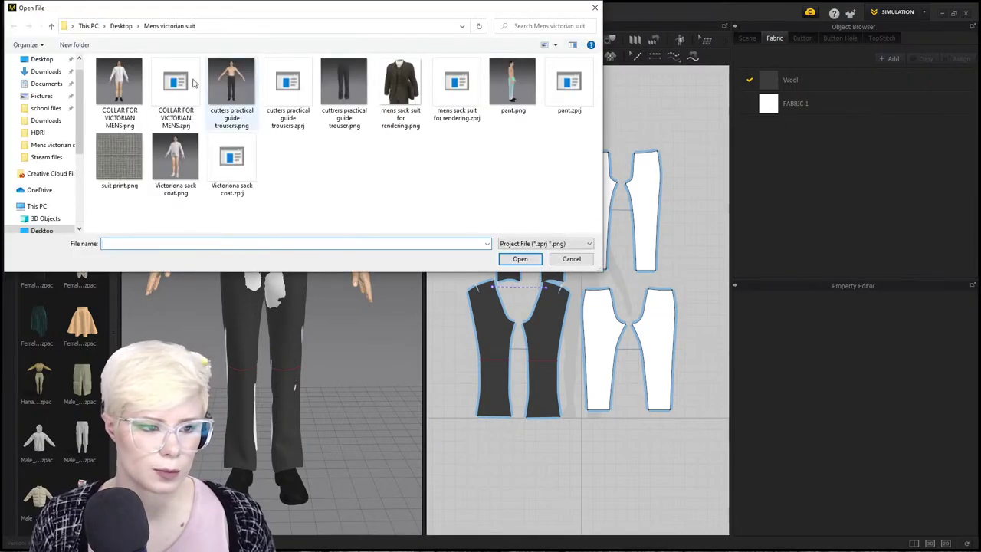
{"action": "left_click", "coordinate": [348, 118]}
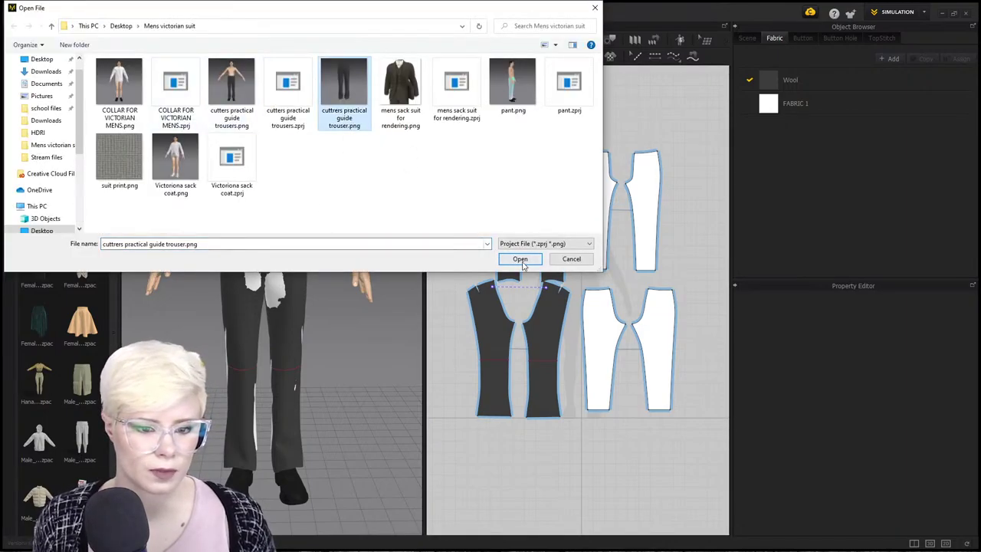
{"action": "left_click", "coordinate": [520, 259]}
{"action": "left_click", "coordinate": [492, 315]}
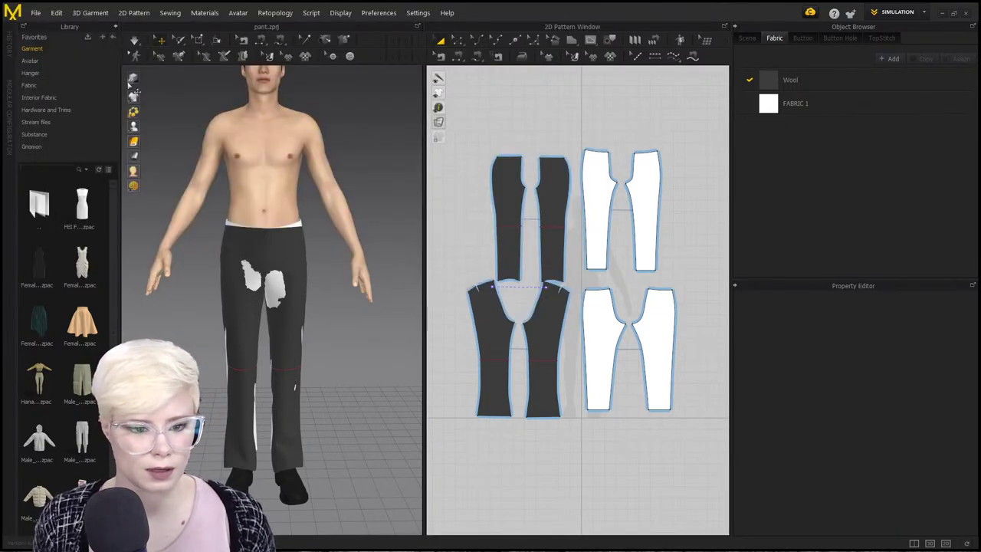
Start adding a garment file and browse to the Mens victorian suit folder on the Desktop.
{"action": "left_click", "coordinate": [37, 13]}
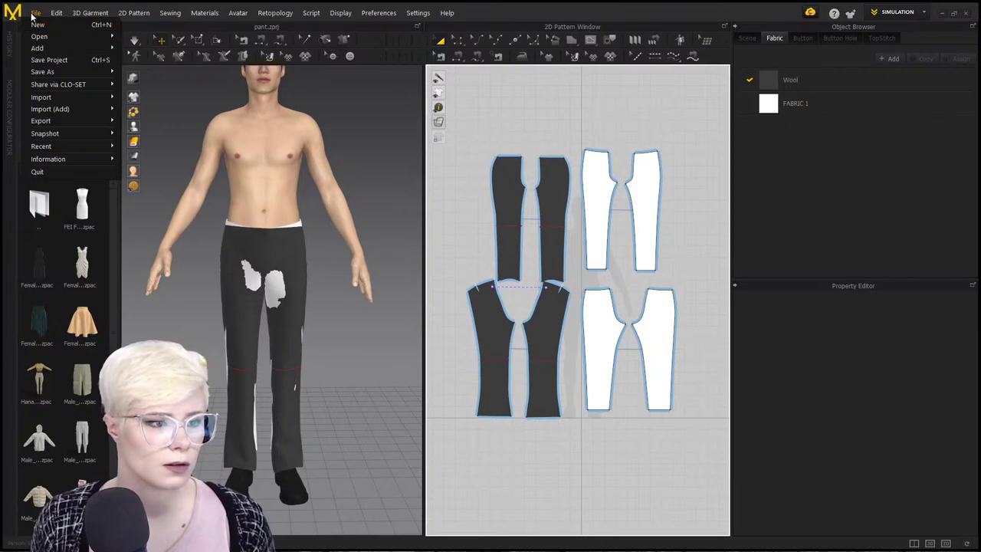
{"action": "mouse_move", "coordinate": [61, 48]}
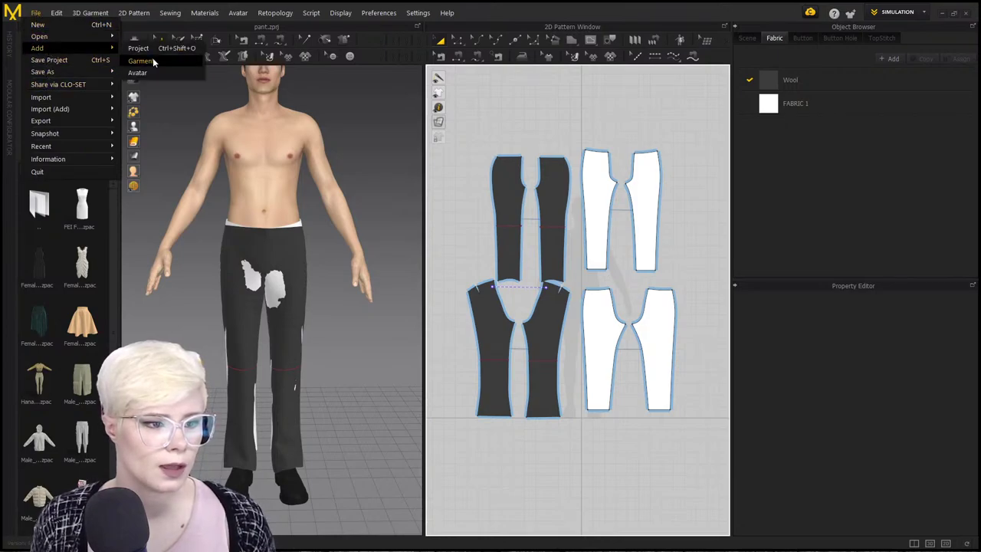
{"action": "left_click", "coordinate": [155, 61]}
{"action": "left_click", "coordinate": [47, 82]}
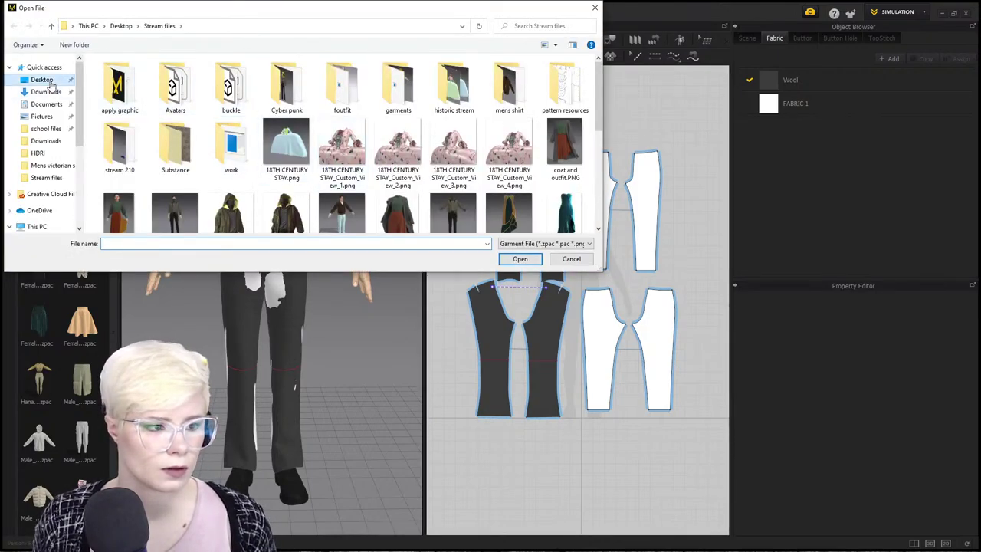
{"action": "double_click", "coordinate": [150, 77]}
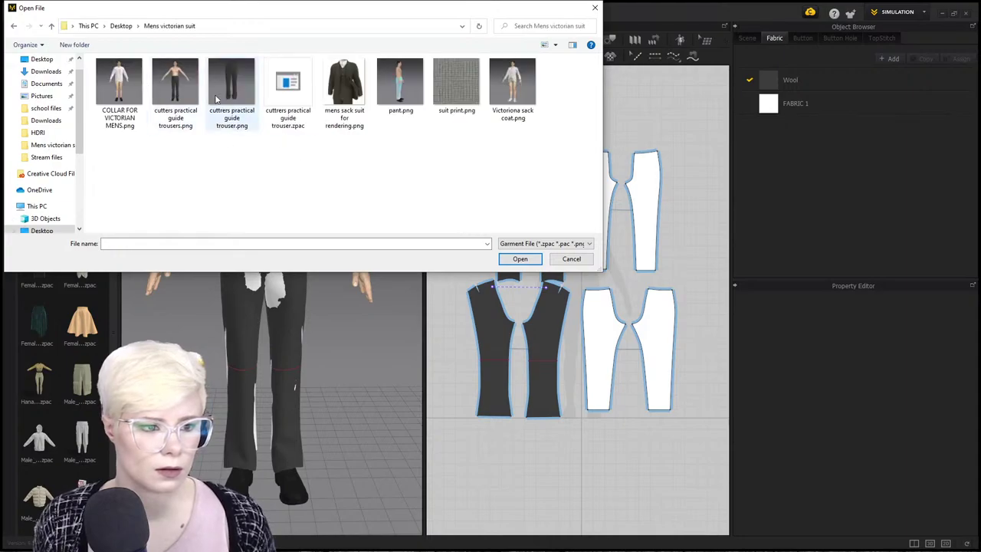
Add the garment cuttrers practical guide trouser.png to the current scene.
{"action": "left_click", "coordinate": [234, 88]}
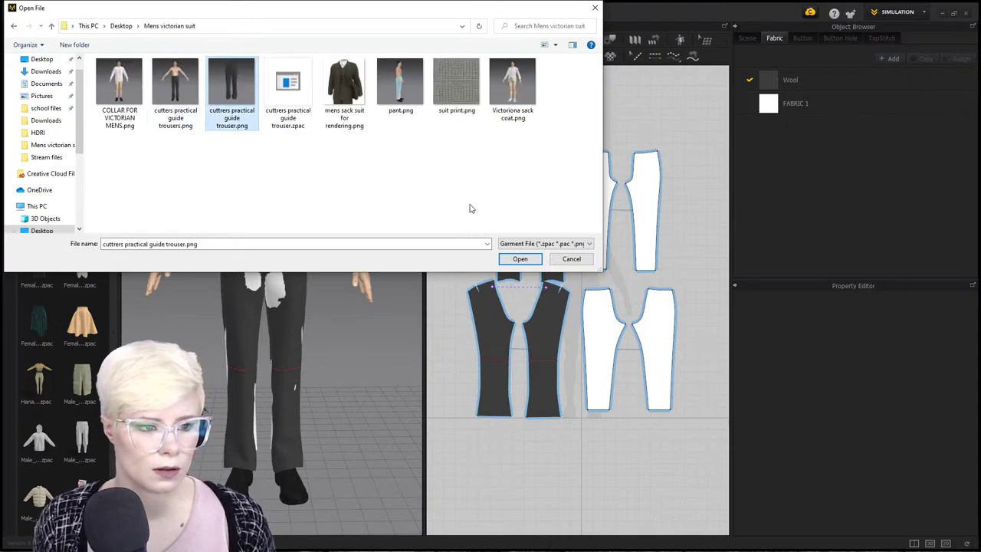
{"action": "left_click", "coordinate": [182, 99]}
{"action": "left_click", "coordinate": [220, 105]}
{"action": "left_click", "coordinate": [281, 97]}
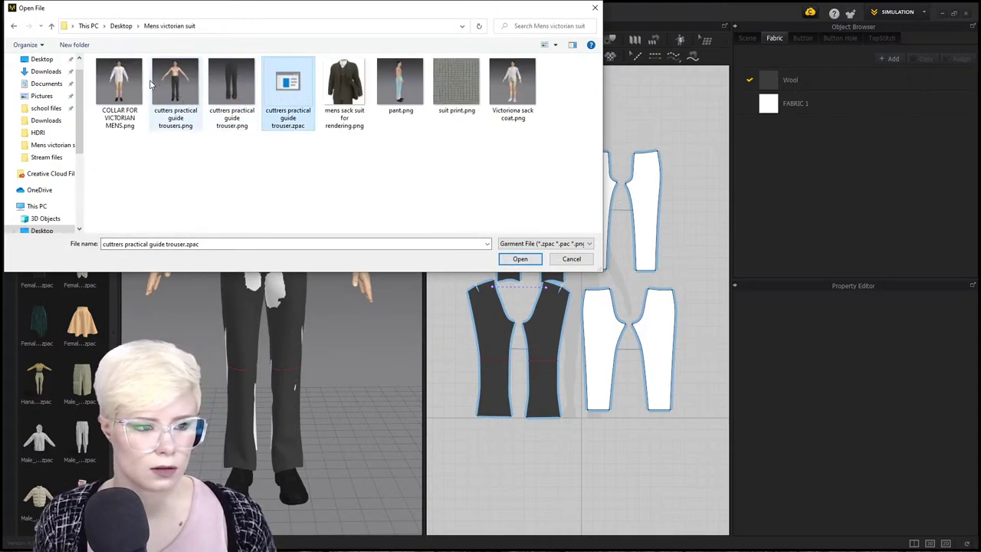
{"action": "left_click", "coordinate": [227, 101]}
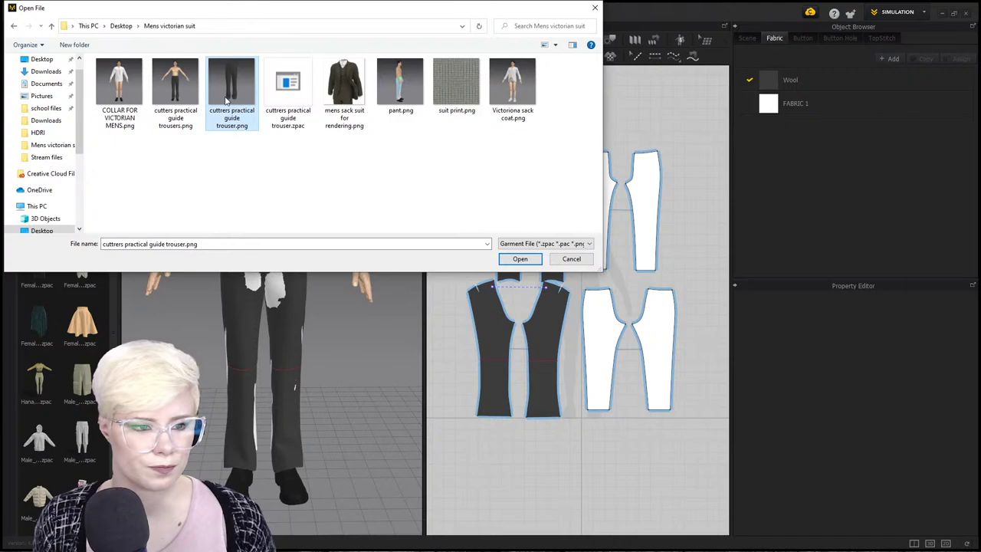
{"action": "left_click", "coordinate": [524, 260]}
{"action": "left_click", "coordinate": [484, 333]}
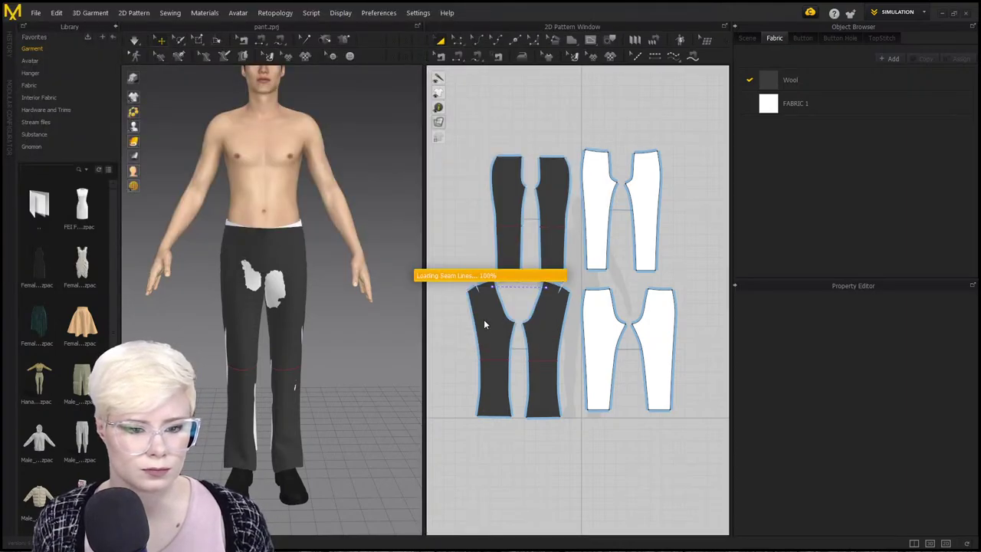
{"action": "left_click", "coordinate": [481, 285]}
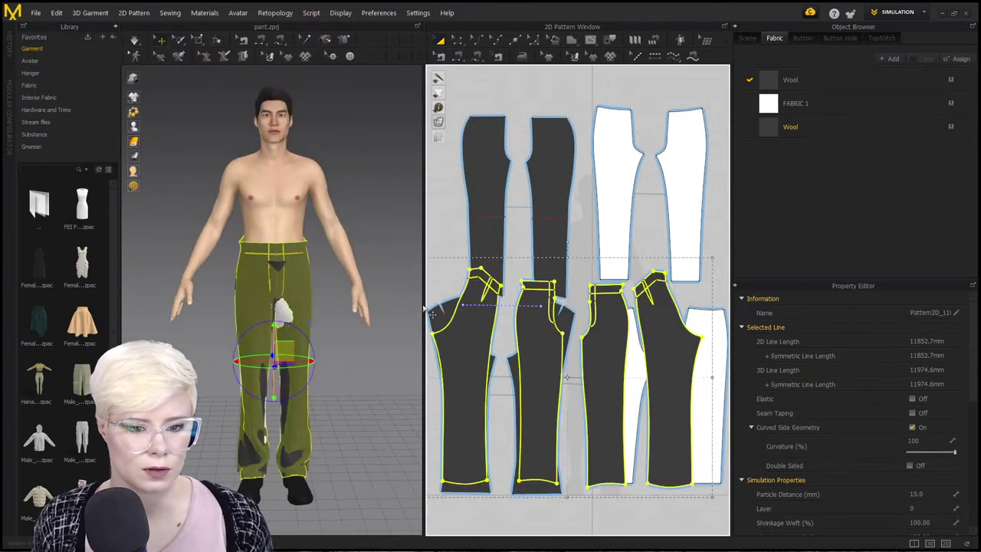
Move the newly added trouser pattern pieces into the empty area beside the existing patterns in the 2D view.
{"action": "left_click_drag", "start_coordinate": [526, 308], "coordinate": [517, 350]}
{"action": "scroll", "coordinate": [477, 280], "scroll_direction": "down", "scroll_amount": 2}
{"action": "left_click", "coordinate": [562, 313]}
{"action": "scroll", "coordinate": [584, 315], "scroll_direction": "up", "scroll_amount": 4}
{"action": "scroll", "coordinate": [586, 315], "scroll_direction": "down", "scroll_amount": 2}
Arrange the added trousers' 2D pieces with the fronts spaced above and the mirrored backs side by side below them.
{"action": "left_click_drag", "start_coordinate": [486, 267], "coordinate": [574, 376]}
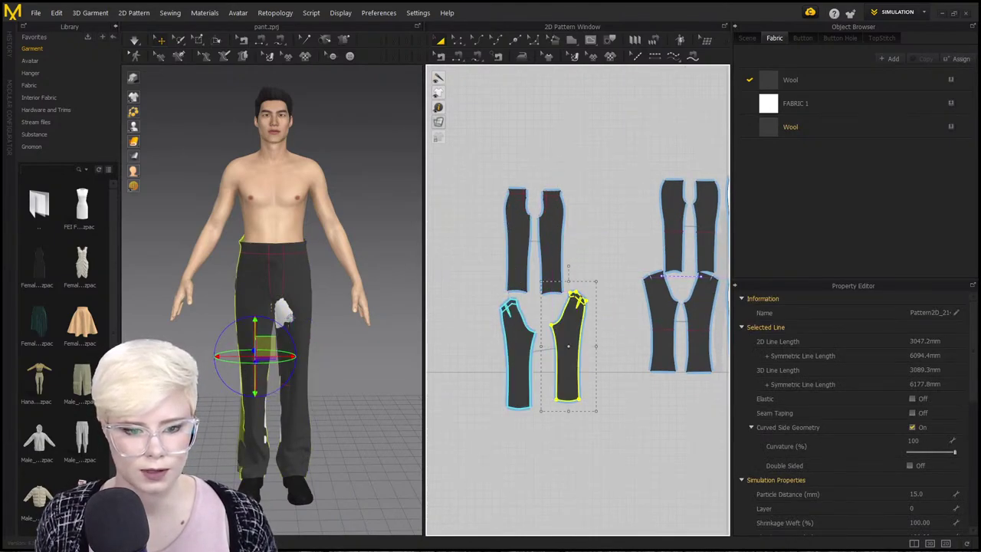
{"action": "left_click_drag", "start_coordinate": [549, 237], "coordinate": [575, 223]}
{"action": "left_click_drag", "start_coordinate": [573, 316], "coordinate": [617, 312]}
{"action": "left_click_drag", "start_coordinate": [522, 349], "coordinate": [568, 337]}
Select all four added trouser pieces and move them in 3D clear of the avatar, to his right side.
{"action": "middle_click_drag", "start_coordinate": [302, 342], "coordinate": [335, 310]}
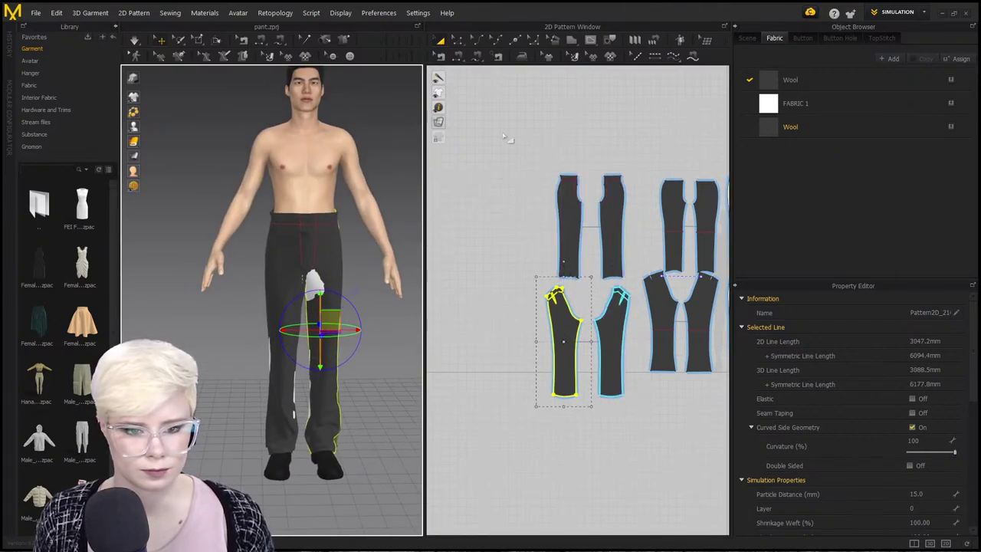
{"action": "left_click_drag", "start_coordinate": [504, 137], "coordinate": [638, 409]}
{"action": "scroll", "coordinate": [282, 347], "scroll_direction": "up", "scroll_amount": 2}
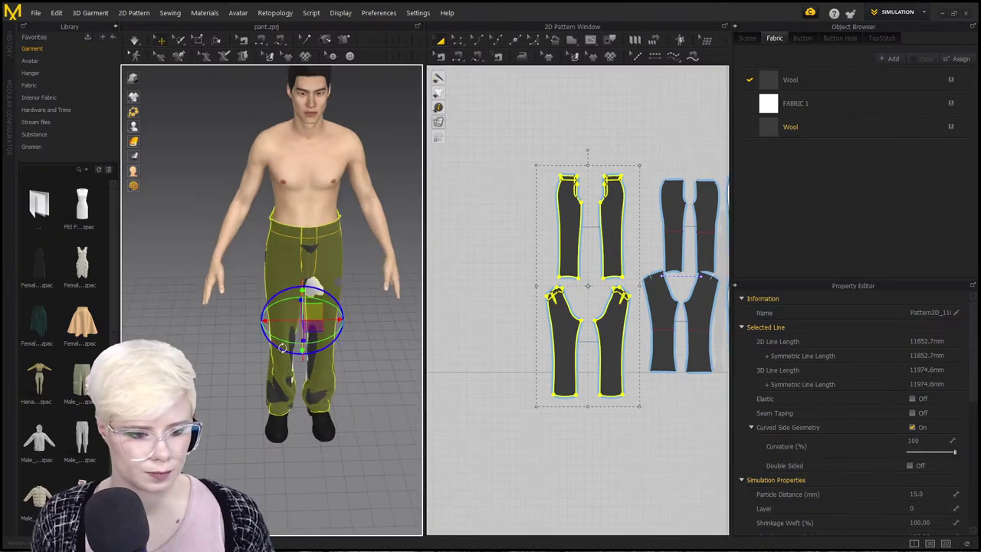
{"action": "left_click_drag", "start_coordinate": [283, 321], "coordinate": [164, 322]}
{"action": "middle_click_drag", "start_coordinate": [363, 306], "coordinate": [289, 288]}
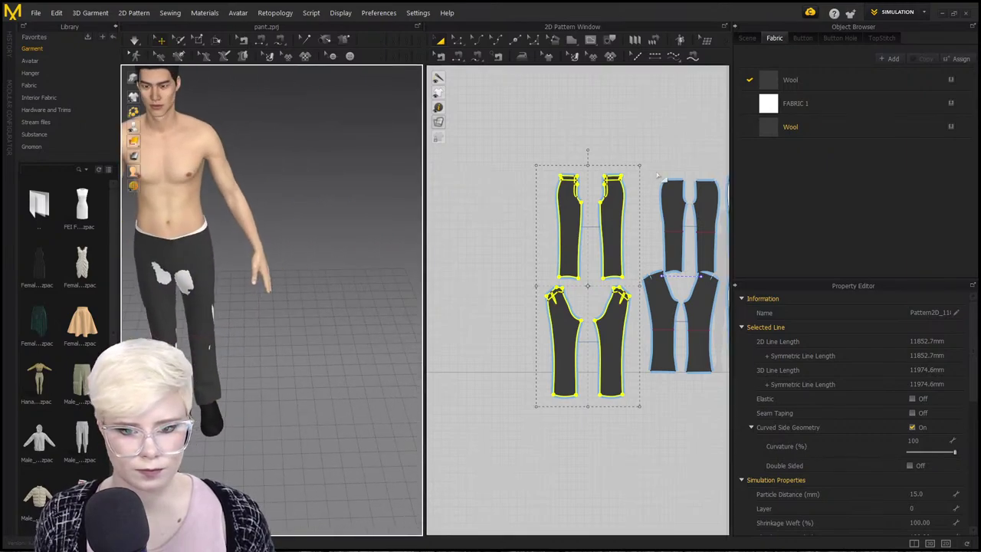
Select the original dark trouser patterns and move them in 3D clear of the avatar, to his left side.
{"action": "scroll", "coordinate": [657, 175], "scroll_direction": "down", "scroll_amount": 3}
{"action": "left_click_drag", "start_coordinate": [552, 175], "coordinate": [568, 346]}
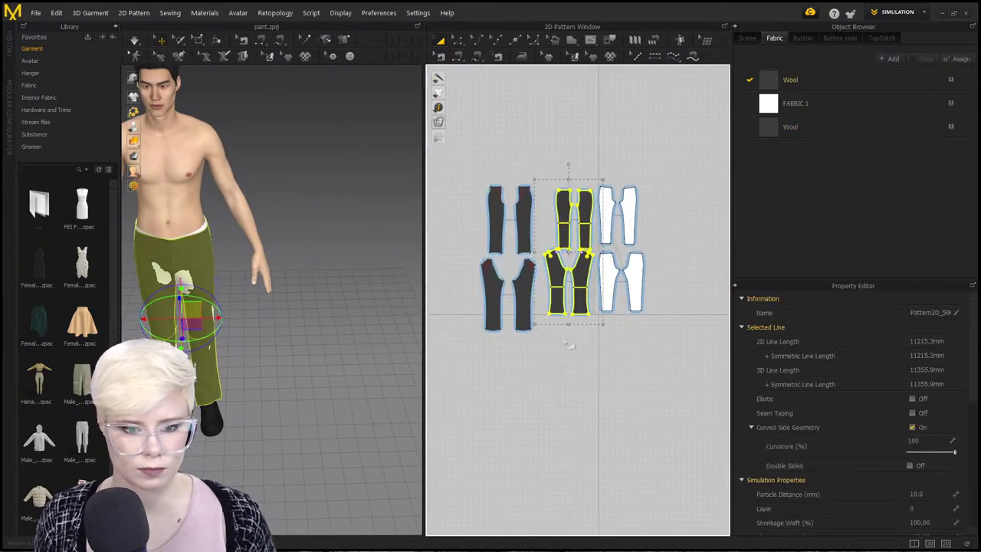
{"action": "left_click_drag", "start_coordinate": [208, 319], "coordinate": [310, 318]}
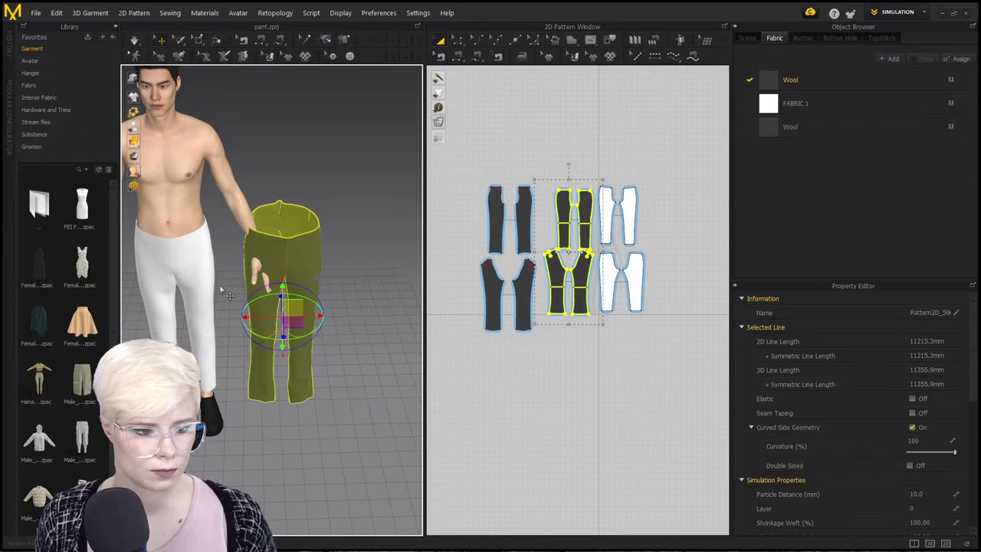
{"action": "right_click_drag", "start_coordinate": [222, 289], "coordinate": [328, 275]}
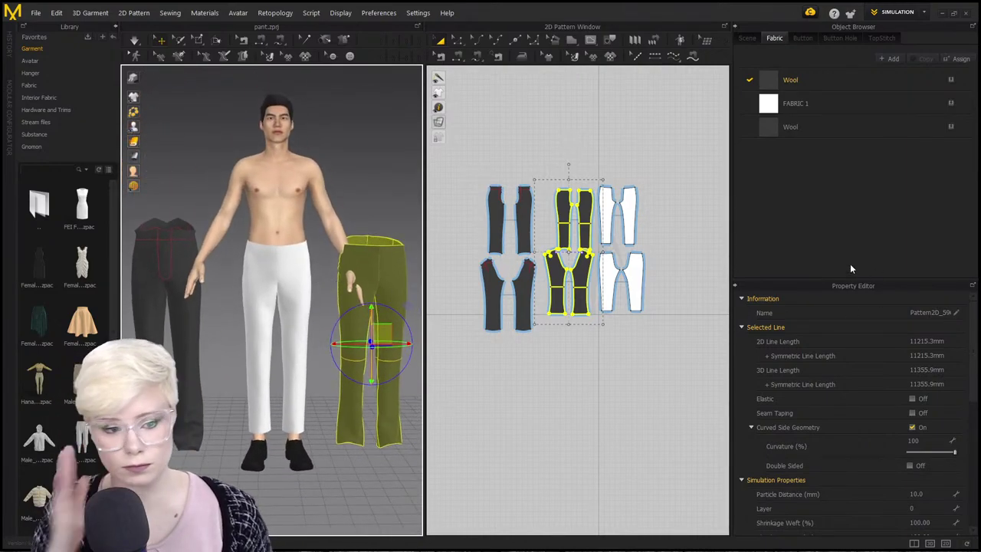
Reposition the front and back pieces of the dark trousers with the high pointed back waist in the 2D view, offsetting the fronts vertically.
{"action": "left_click", "coordinate": [681, 196]}
{"action": "scroll", "coordinate": [666, 206], "scroll_direction": "up", "scroll_amount": 5}
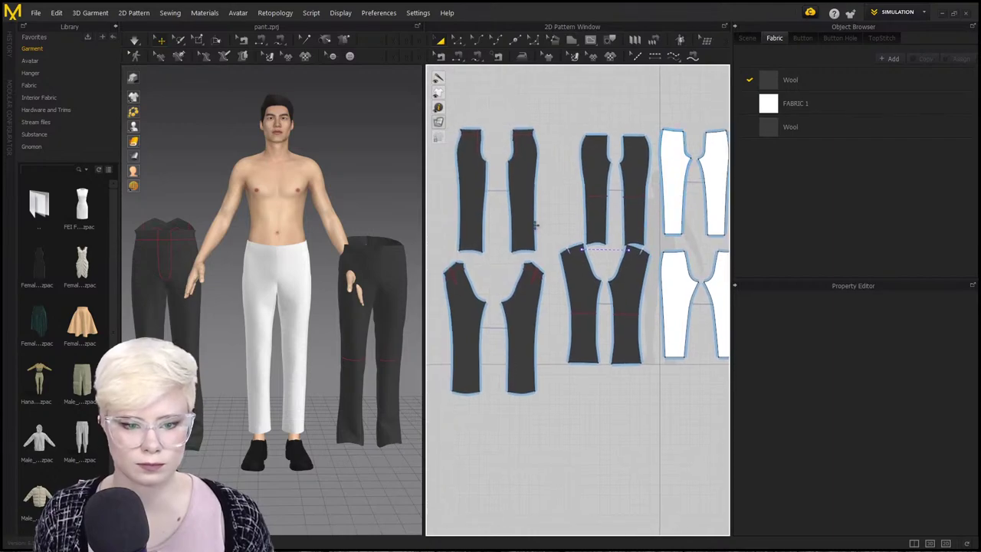
{"action": "left_click_drag", "start_coordinate": [524, 193], "coordinate": [538, 185]}
{"action": "left_click_drag", "start_coordinate": [479, 188], "coordinate": [490, 230]}
{"action": "left_click_drag", "start_coordinate": [534, 202], "coordinate": [520, 207]}
{"action": "left_click_drag", "start_coordinate": [522, 326], "coordinate": [529, 320]}
{"action": "left_click_drag", "start_coordinate": [467, 328], "coordinate": [463, 321]}
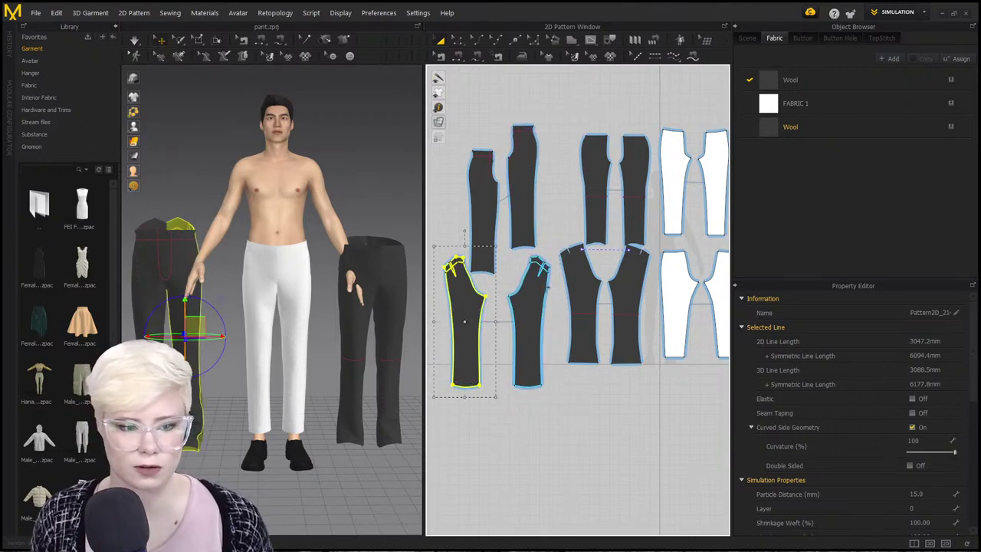
{"action": "left_click", "coordinate": [205, 169]}
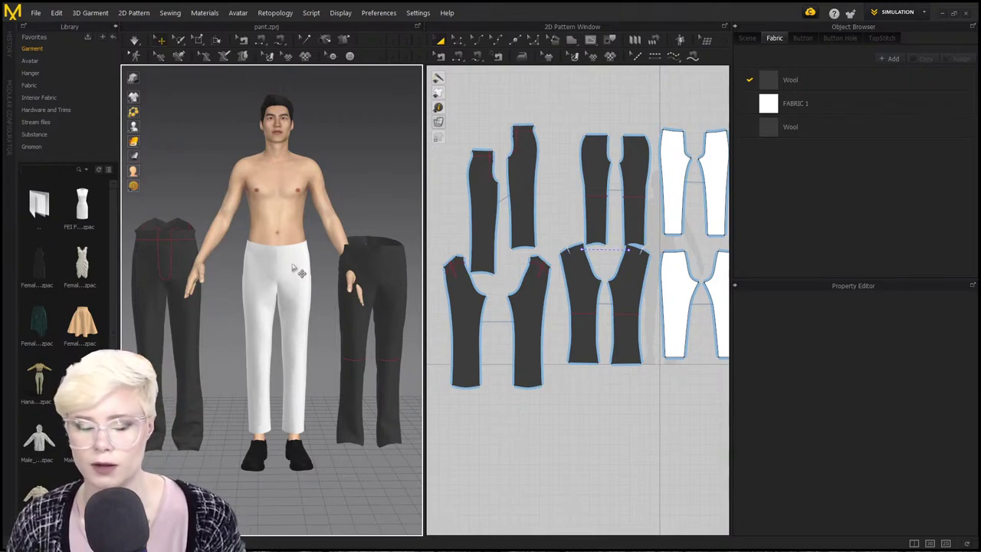
Examine the three pairs of trousers around the avatar in 3D, comparing their back and front shapes.
{"action": "scroll", "coordinate": [567, 304], "scroll_direction": "up", "scroll_amount": 3}
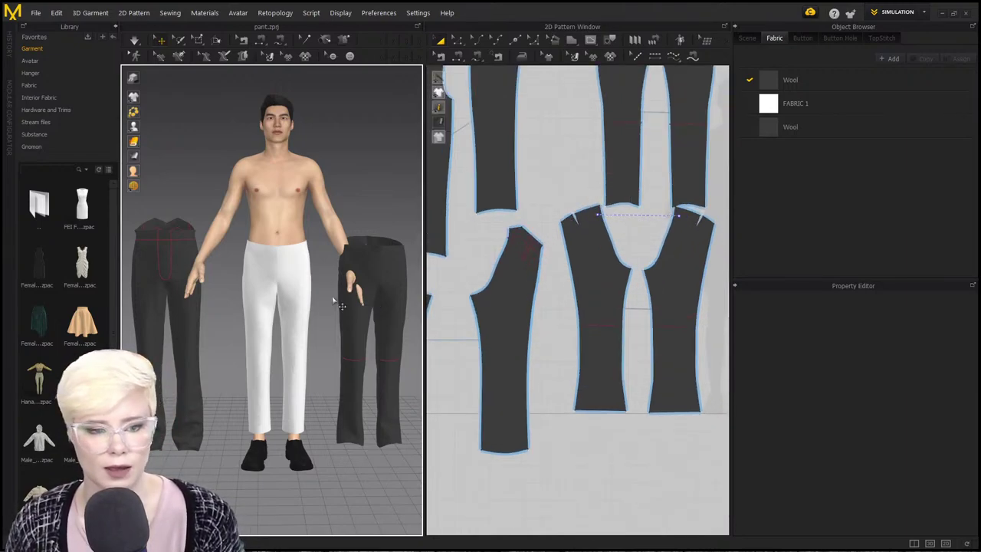
{"action": "right_click_drag", "start_coordinate": [328, 301], "coordinate": [231, 299]}
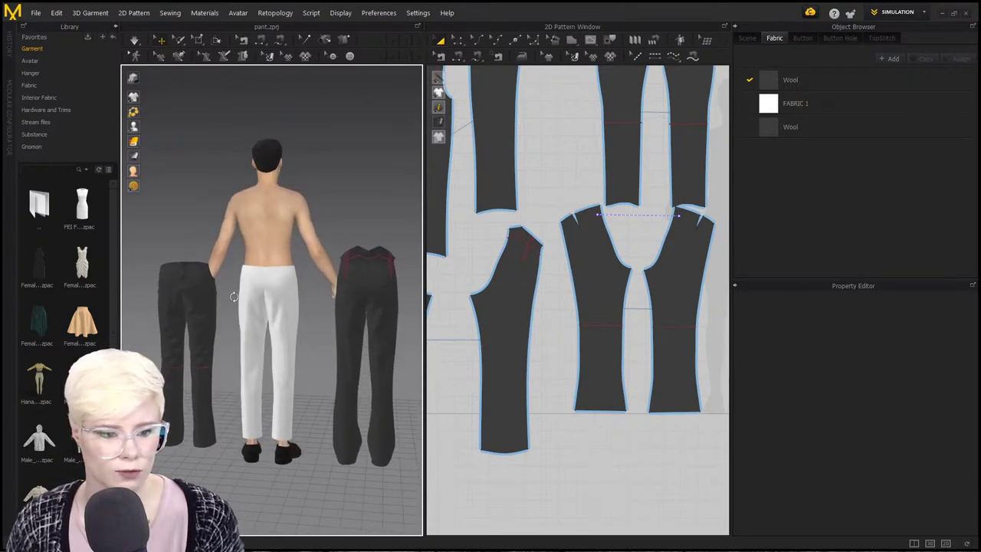
{"action": "middle_click_drag", "start_coordinate": [231, 299], "coordinate": [212, 311]}
{"action": "scroll", "coordinate": [281, 310], "scroll_direction": "up", "scroll_amount": 3}
{"action": "scroll", "coordinate": [282, 321], "scroll_direction": "down", "scroll_amount": 1}
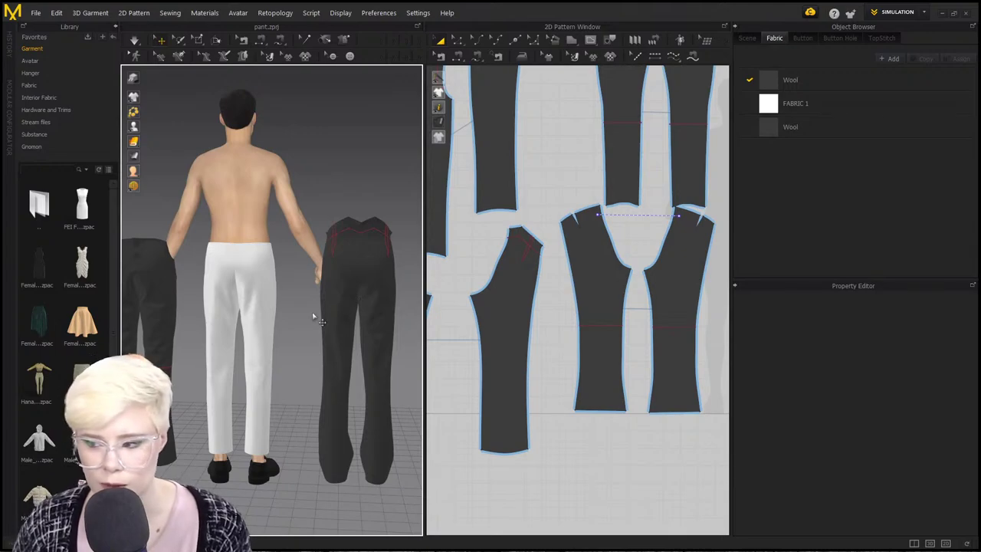
{"action": "right_click_drag", "start_coordinate": [282, 298], "coordinate": [329, 262]}
{"action": "right_click_drag", "start_coordinate": [201, 274], "coordinate": [271, 263]}
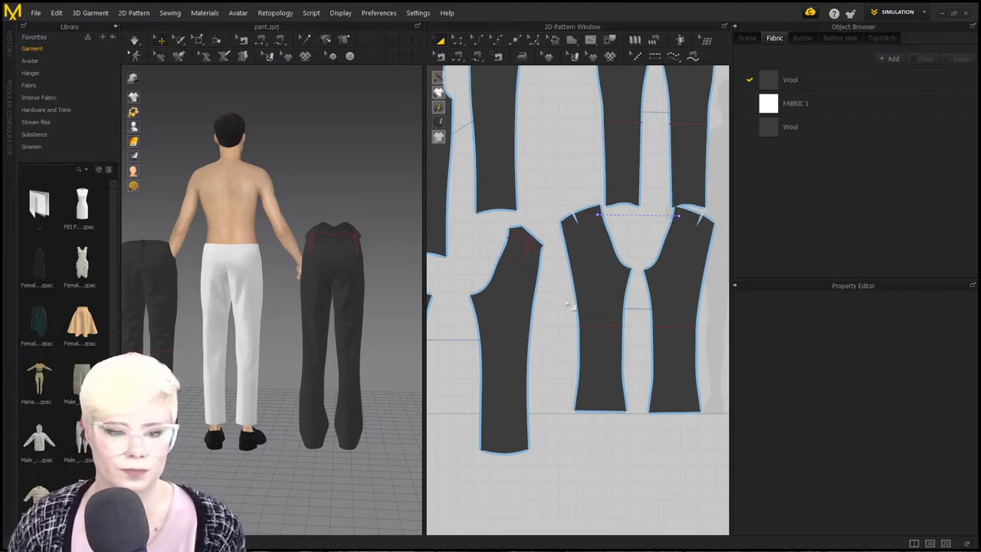
{"action": "mouse_move", "coordinate": [391, 290]}
{"action": "right_mouse_down"}
{"action": "mouse_move", "coordinate": [386, 265]}
{"action": "mouse_move", "coordinate": [340, 279]}
{"action": "mouse_move", "coordinate": [390, 286]}
{"action": "right_mouse_up"}
{"action": "scroll", "coordinate": [364, 271], "scroll_direction": "up", "scroll_amount": 2}
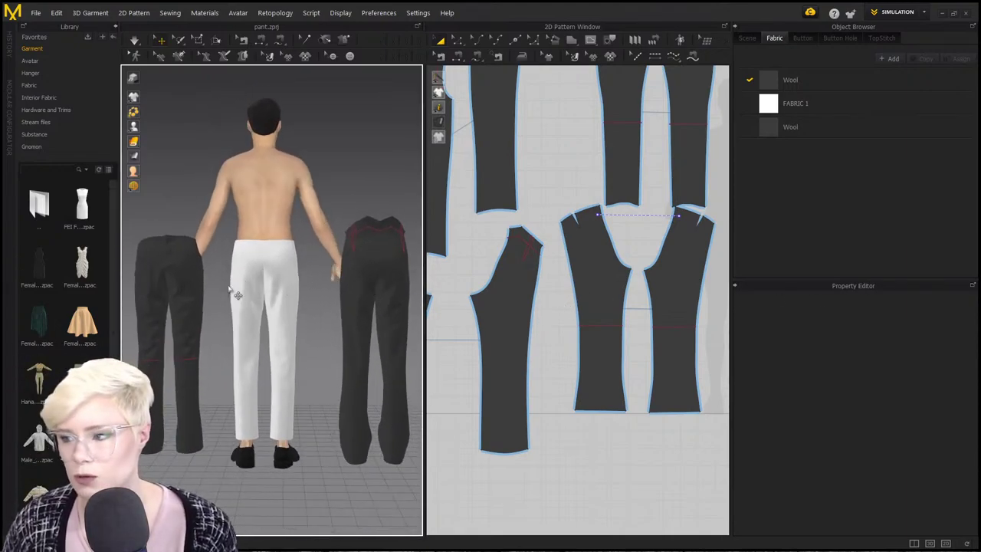
{"action": "scroll", "coordinate": [264, 295], "scroll_direction": "up", "scroll_amount": 2}
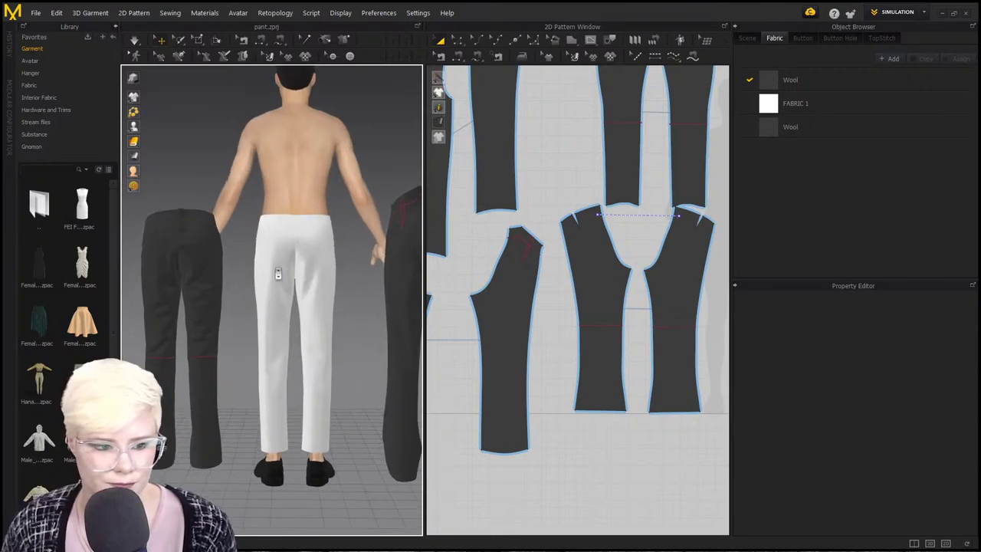
{"action": "right_click_drag", "start_coordinate": [264, 295], "coordinate": [221, 291]}
{"action": "right_click_drag", "start_coordinate": [206, 337], "coordinate": [226, 311]}
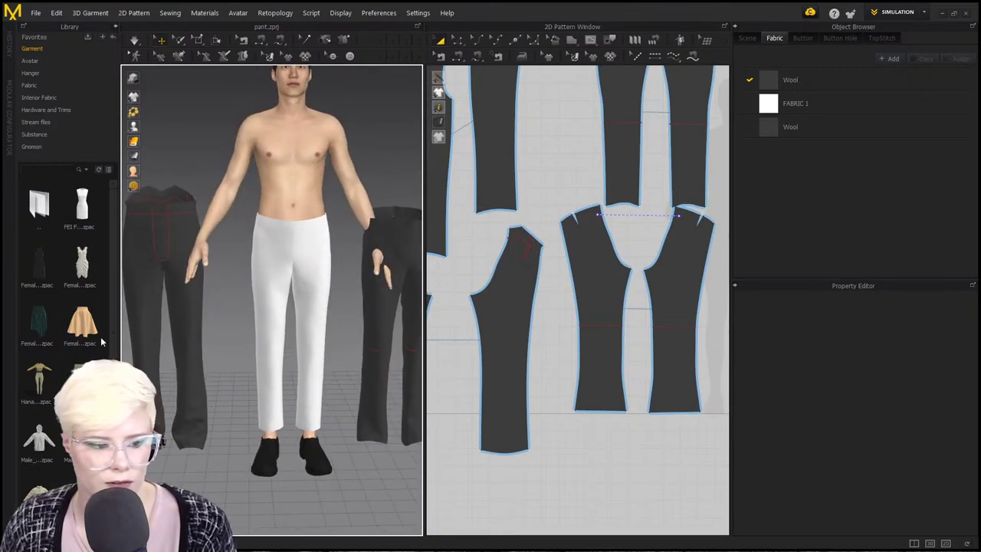
{"action": "scroll", "coordinate": [101, 342], "scroll_direction": "down", "scroll_amount": 1}
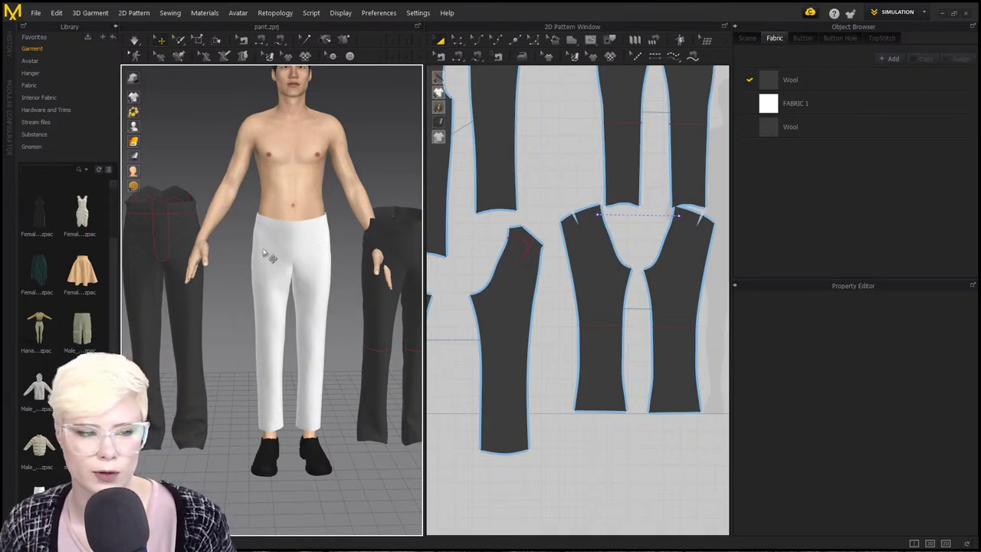
Compare the straight-waisted dark trousers' 2D pieces with the white pair's pattern, and check the garments' front and back in 3D.
{"action": "right_click_drag", "start_coordinate": [260, 268], "coordinate": [292, 227]}
{"action": "scroll", "coordinate": [291, 227], "scroll_direction": "down", "scroll_amount": 1}
{"action": "middle_click_drag", "start_coordinate": [291, 227], "coordinate": [229, 221]}
{"action": "scroll", "coordinate": [622, 199], "scroll_direction": "down", "scroll_amount": 2}
{"action": "middle_click_drag", "start_coordinate": [623, 199], "coordinate": [502, 263]}
{"action": "scroll", "coordinate": [502, 263], "scroll_direction": "down", "scroll_amount": 3}
{"action": "scroll", "coordinate": [578, 237], "scroll_direction": "up", "scroll_amount": 5}
{"action": "scroll", "coordinate": [582, 239], "scroll_direction": "down", "scroll_amount": 3}
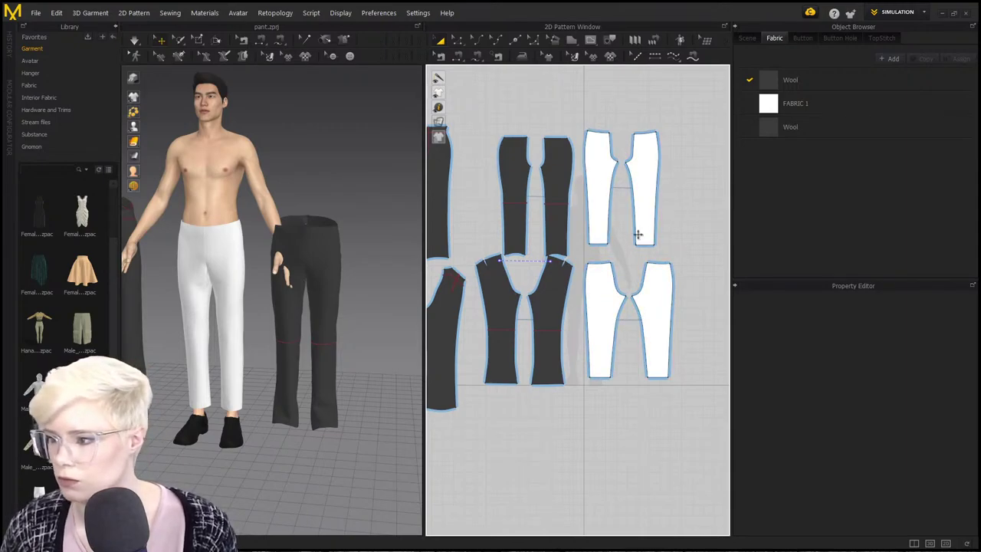
{"action": "scroll", "coordinate": [579, 257], "scroll_direction": "up", "scroll_amount": 3}
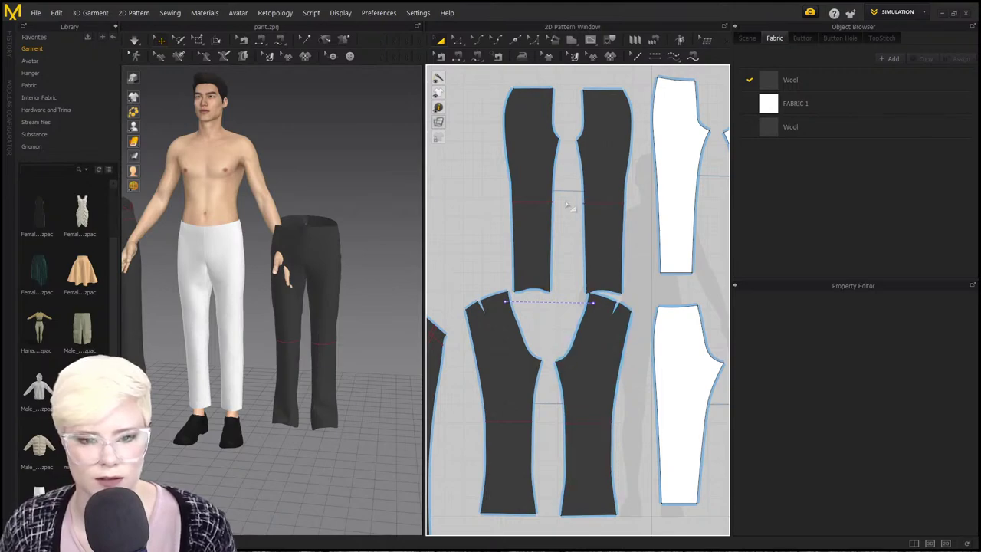
{"action": "middle_click_drag", "start_coordinate": [551, 193], "coordinate": [545, 276]}
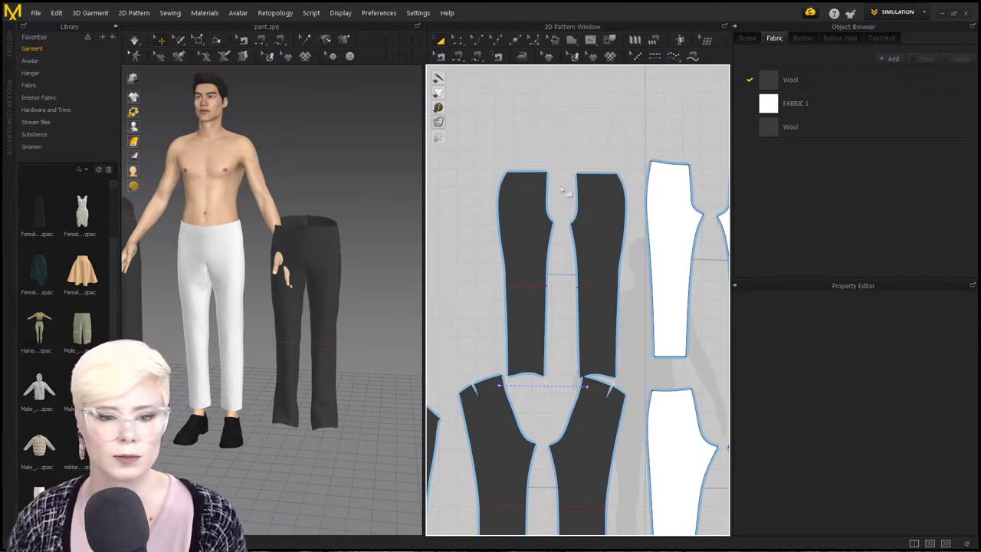
{"action": "scroll", "coordinate": [554, 276], "scroll_direction": "down", "scroll_amount": 2}
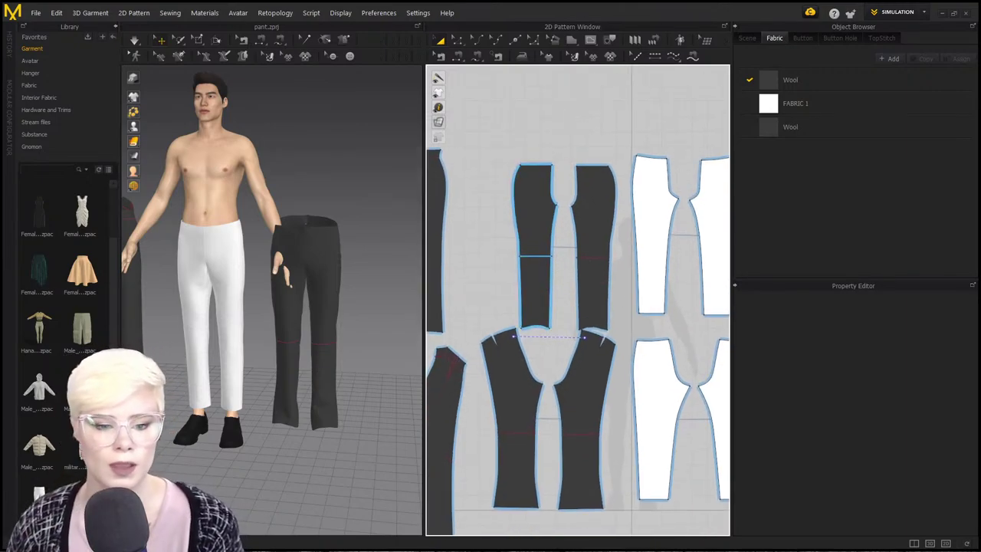
{"action": "right_click_drag", "start_coordinate": [354, 337], "coordinate": [248, 311]}
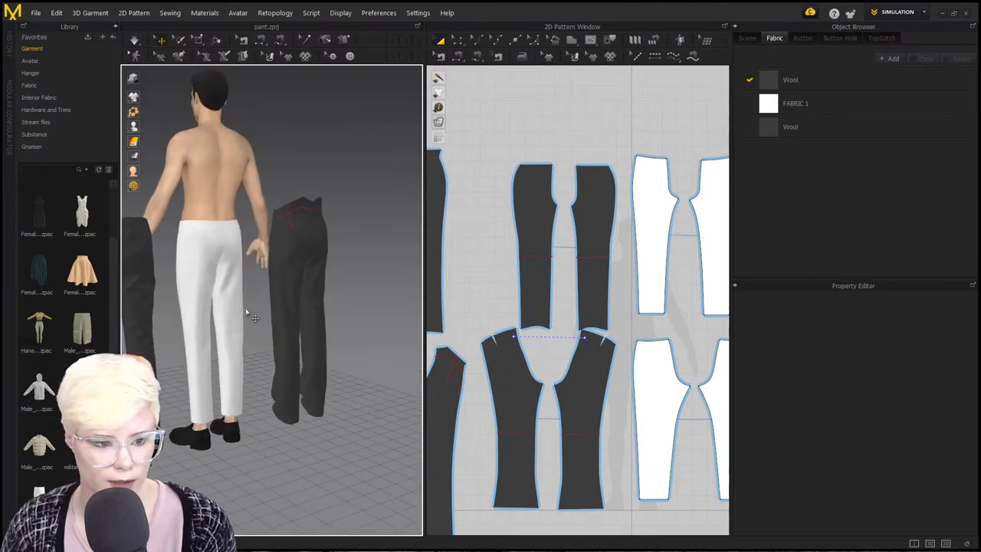
{"action": "middle_click_drag", "start_coordinate": [247, 312], "coordinate": [309, 317]}
{"action": "scroll", "coordinate": [205, 281], "scroll_direction": "up", "scroll_amount": 3}
{"action": "middle_click_drag", "start_coordinate": [203, 278], "coordinate": [238, 285]}
{"action": "right_click_drag", "start_coordinate": [246, 290], "coordinate": [368, 269]}
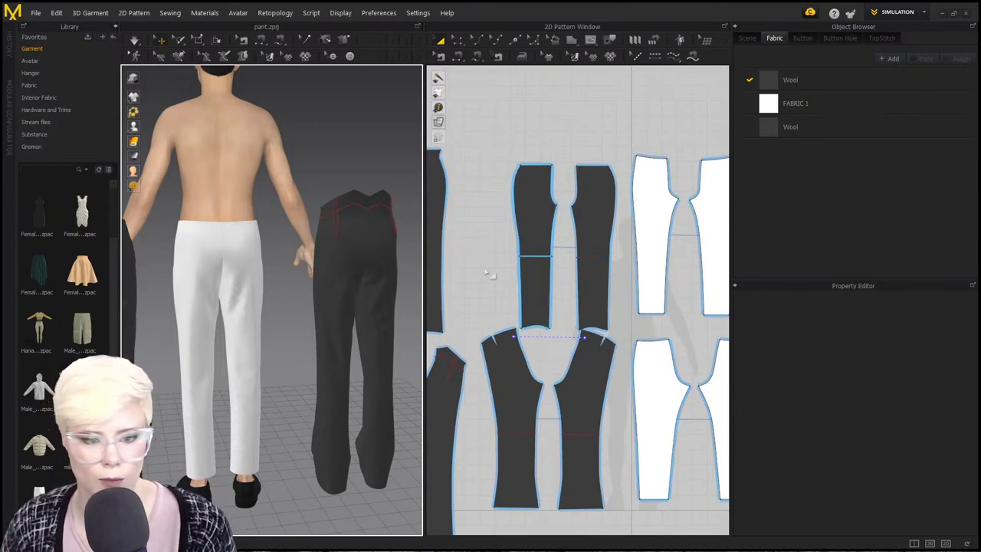
Nudge the lower front piece of the pointed-back dark trousers slightly up and toward its matching front in the 2D view.
{"action": "scroll", "coordinate": [489, 271], "scroll_direction": "down", "scroll_amount": 2}
{"action": "middle_click_drag", "start_coordinate": [479, 274], "coordinate": [608, 263]}
{"action": "scroll", "coordinate": [553, 262], "scroll_direction": "up", "scroll_amount": 3}
{"action": "right_click_drag", "start_coordinate": [558, 281], "coordinate": [589, 235]}
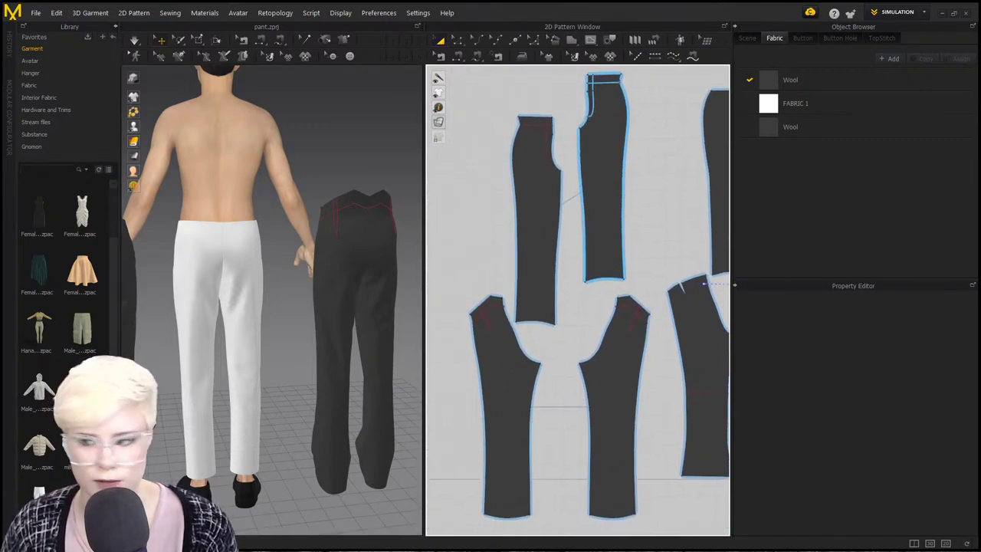
{"action": "mouse_move", "coordinate": [538, 222]}
{"action": "left_mouse_down"}
{"action": "mouse_move", "coordinate": [532, 186]}
{"action": "mouse_move", "coordinate": [545, 208]}
{"action": "left_mouse_up"}
{"action": "left_click", "coordinate": [639, 176]}
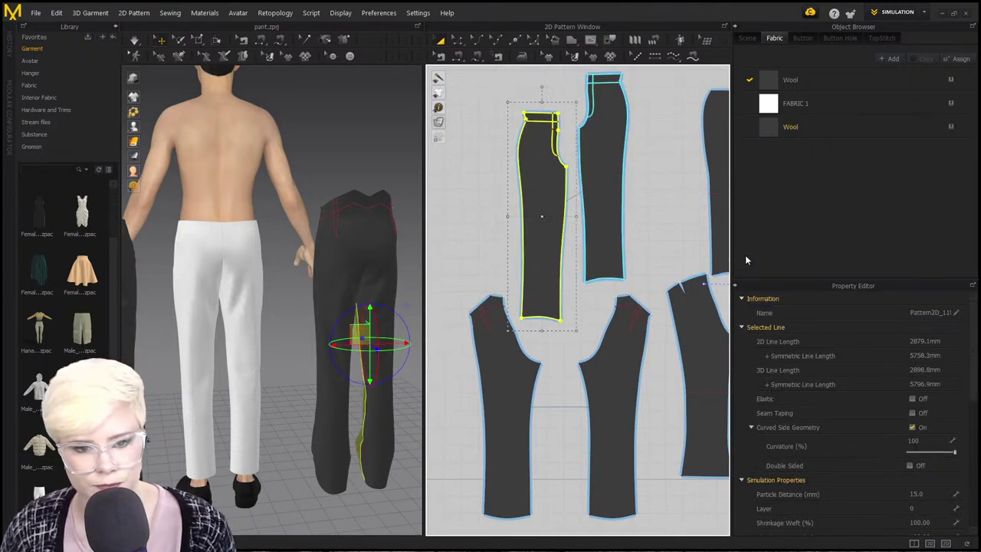
{"action": "left_click", "coordinate": [672, 248]}
Inspect the pointed-back trousers' waistband, fly lines and raised back waist up close in 3D, comparing them with the other pairs.
{"action": "scroll", "coordinate": [325, 278], "scroll_direction": "up", "scroll_amount": 5}
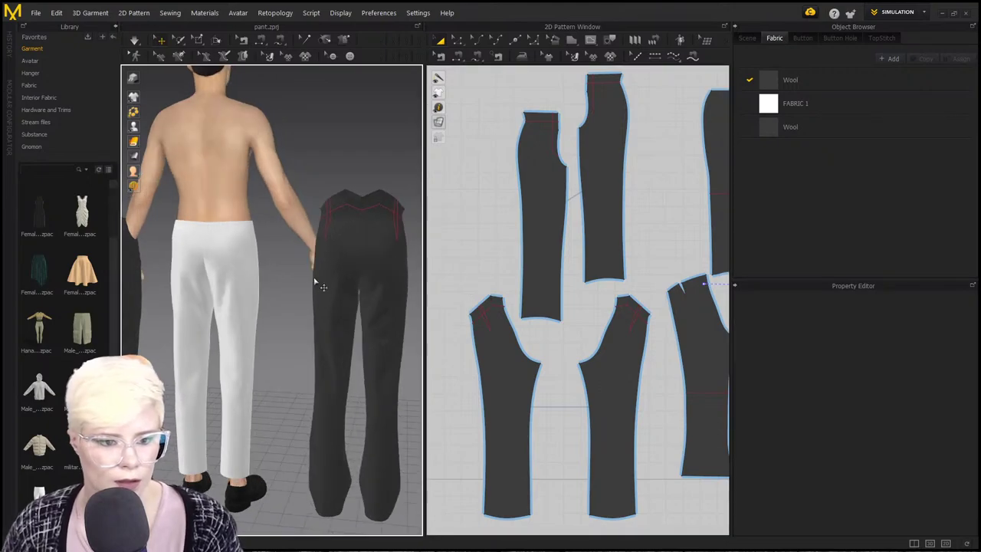
{"action": "right_click_drag", "start_coordinate": [302, 276], "coordinate": [304, 232]}
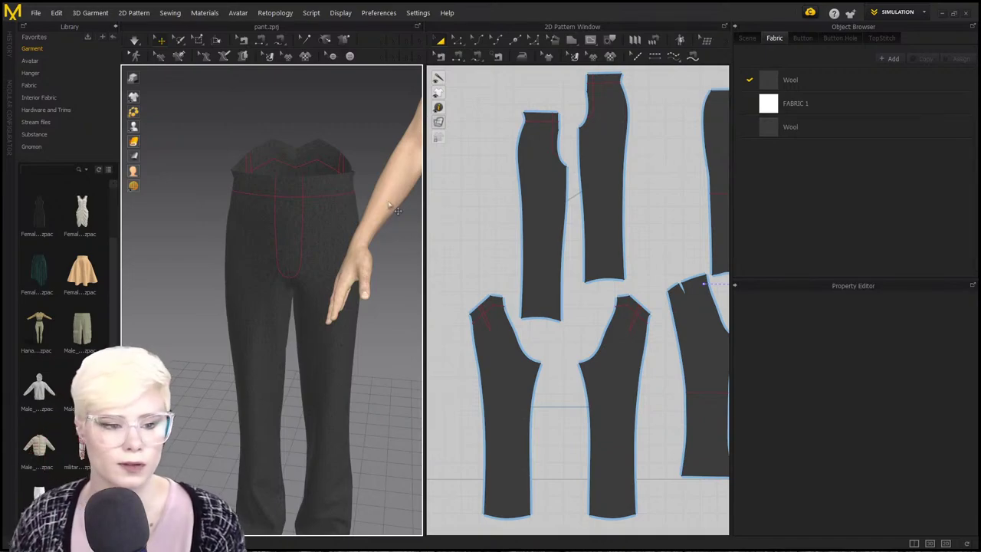
{"action": "scroll", "coordinate": [274, 230], "scroll_direction": "up", "scroll_amount": 3}
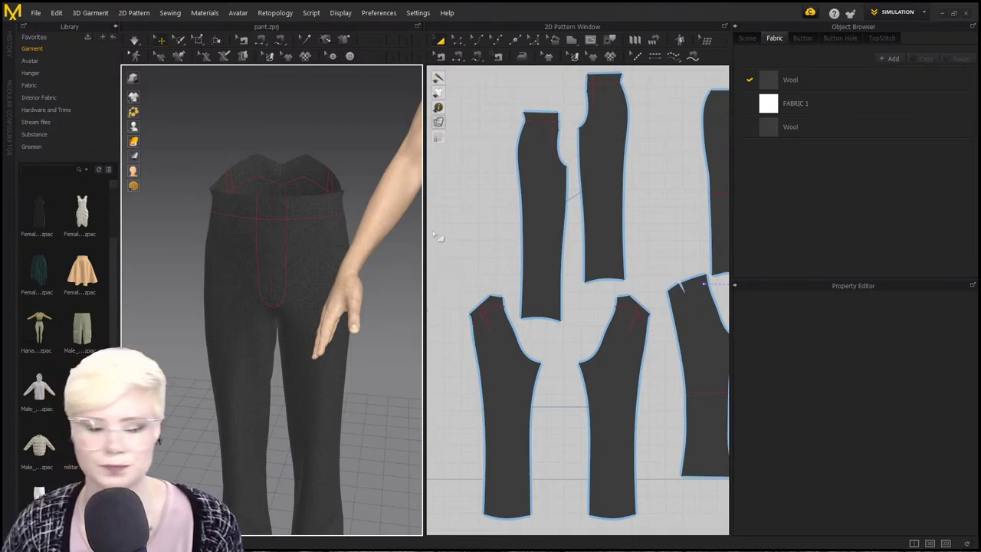
{"action": "scroll", "coordinate": [311, 217], "scroll_direction": "up", "scroll_amount": 3}
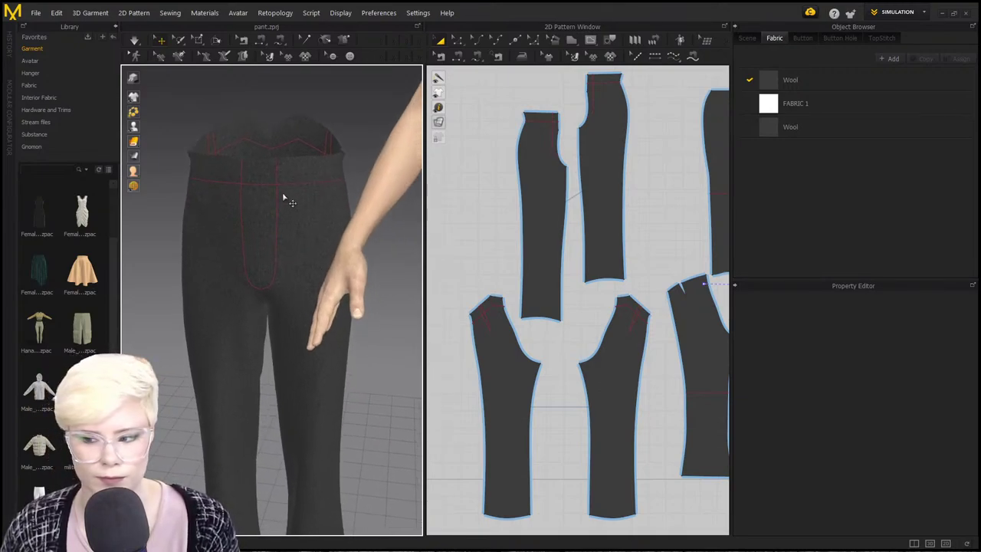
{"action": "scroll", "coordinate": [268, 201], "scroll_direction": "up", "scroll_amount": 2}
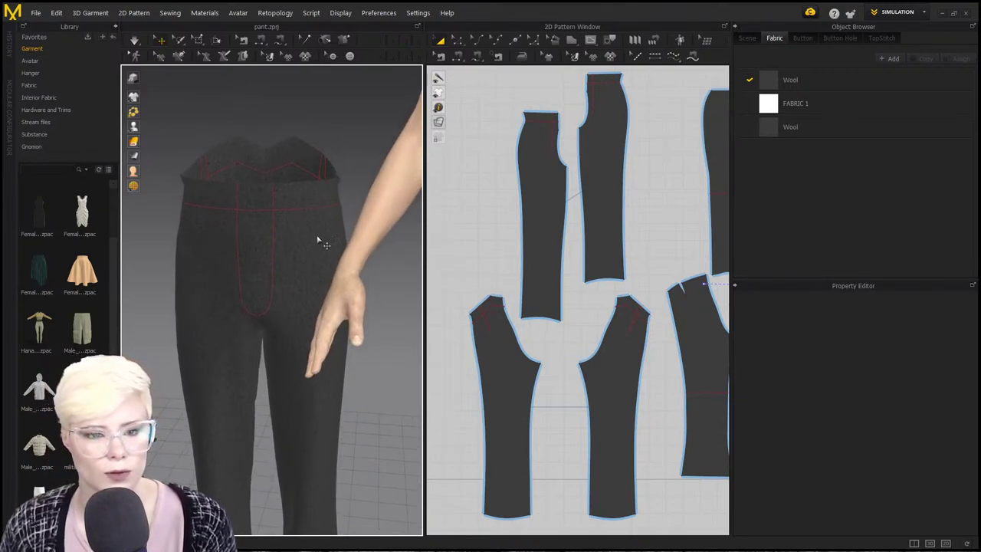
{"action": "right_click_drag", "start_coordinate": [236, 235], "coordinate": [311, 239]}
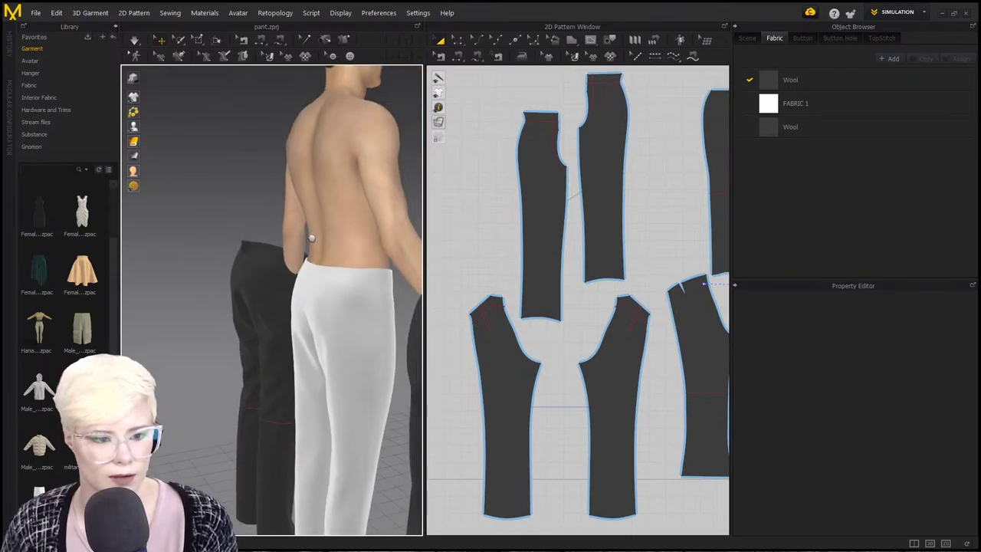
{"action": "scroll", "coordinate": [312, 239], "scroll_direction": "down", "scroll_amount": 5}
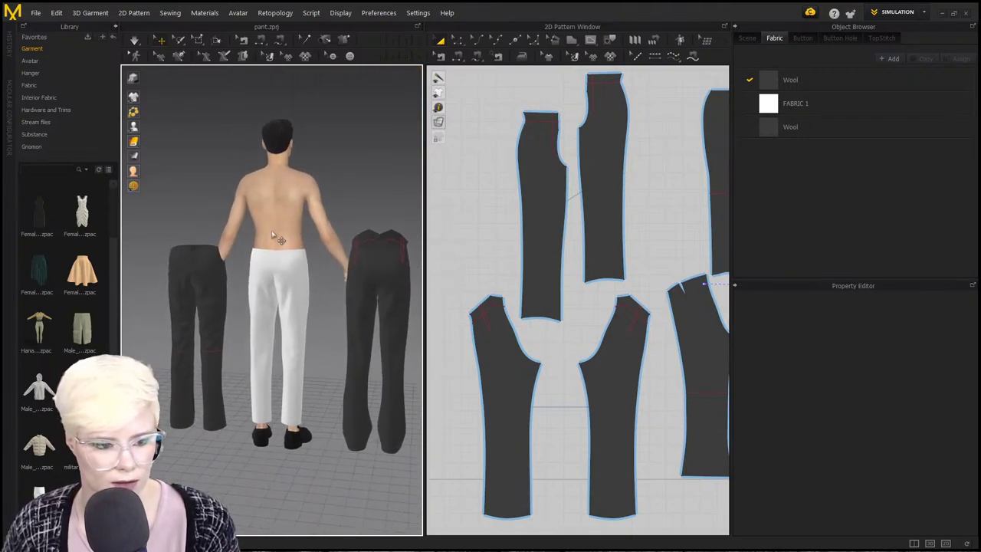
{"action": "scroll", "coordinate": [205, 270], "scroll_direction": "up", "scroll_amount": 1}
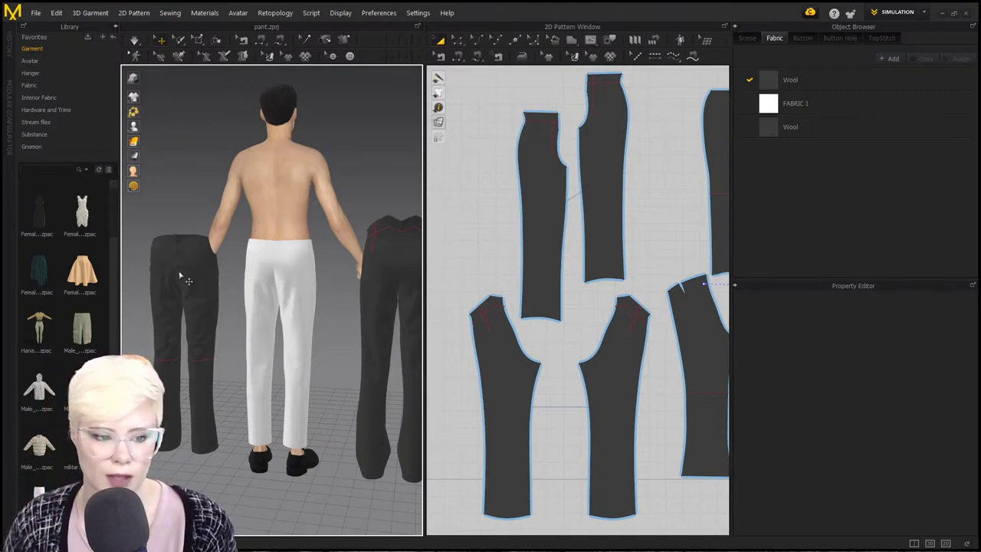
{"action": "middle_click_drag", "start_coordinate": [335, 287], "coordinate": [299, 286]}
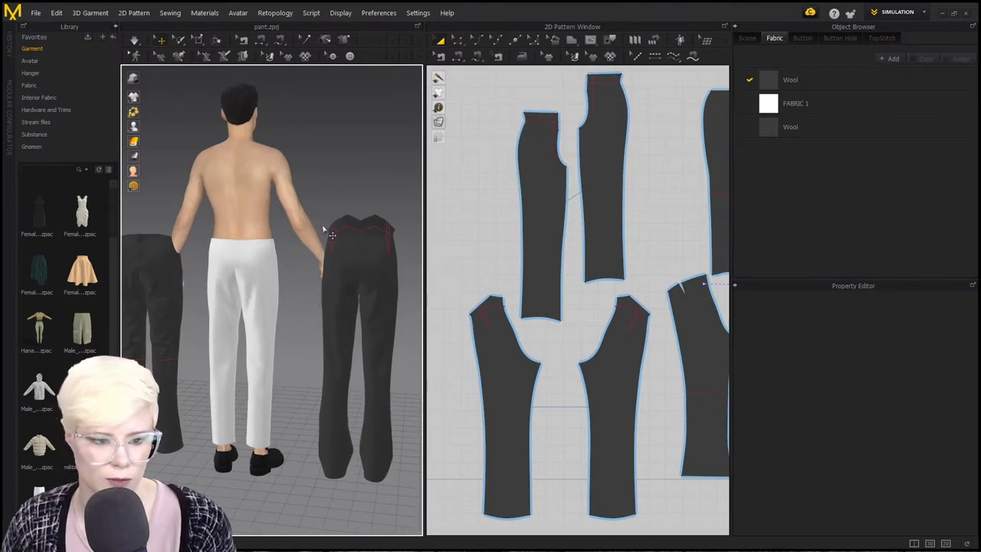
{"action": "scroll", "coordinate": [347, 223], "scroll_direction": "up", "scroll_amount": 3}
{"action": "middle_click_drag", "start_coordinate": [360, 219], "coordinate": [310, 229]}
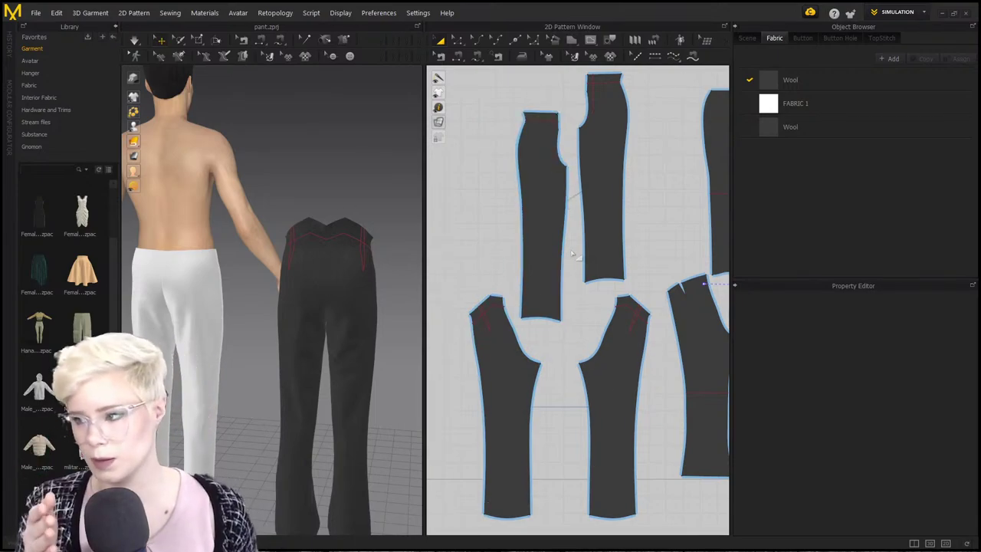
Review all three pairs of trousers from back to front in 3D together with their 2D pattern layouts.
{"action": "scroll", "coordinate": [404, 279], "scroll_direction": "down", "scroll_amount": 4}
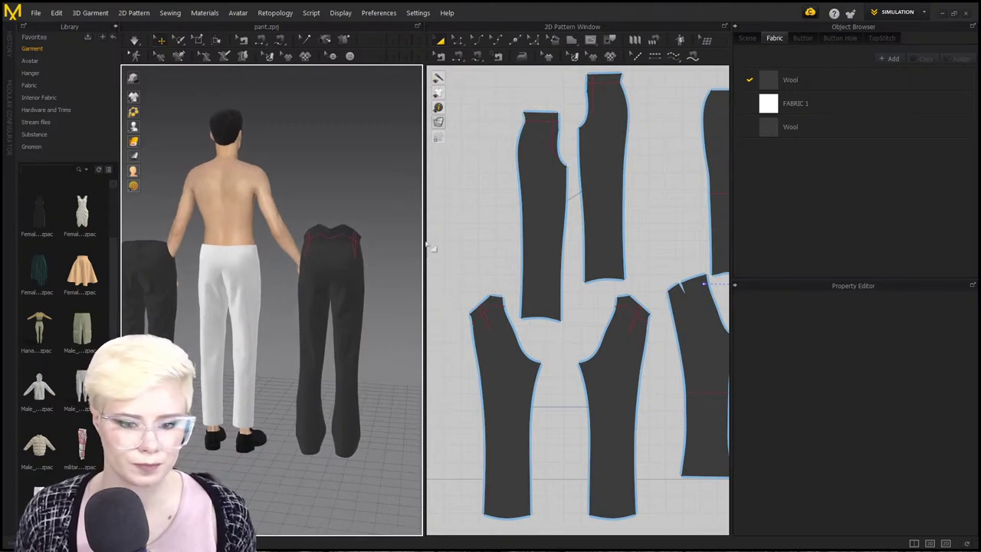
{"action": "middle_click_drag", "start_coordinate": [319, 272], "coordinate": [346, 272]}
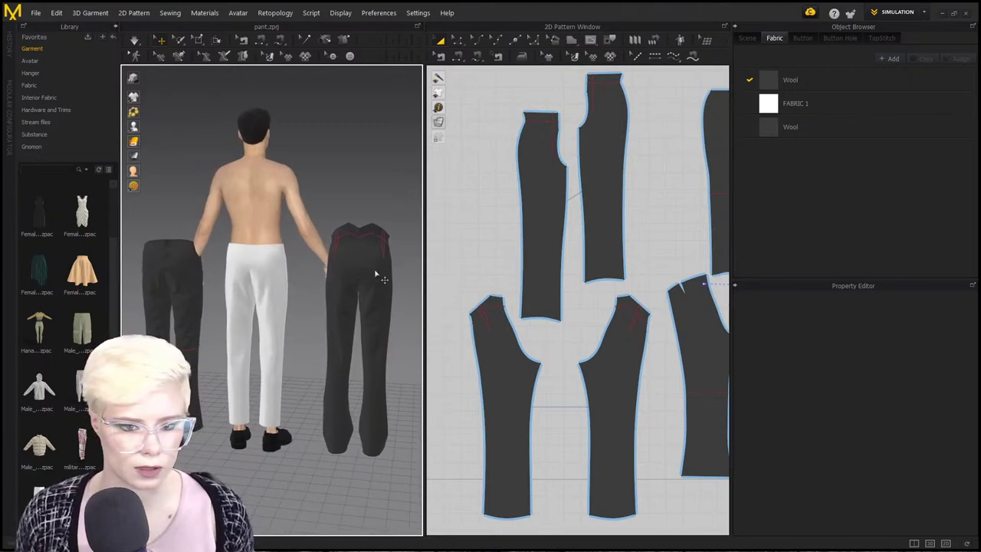
{"action": "right_click_drag", "start_coordinate": [353, 273], "coordinate": [222, 269]}
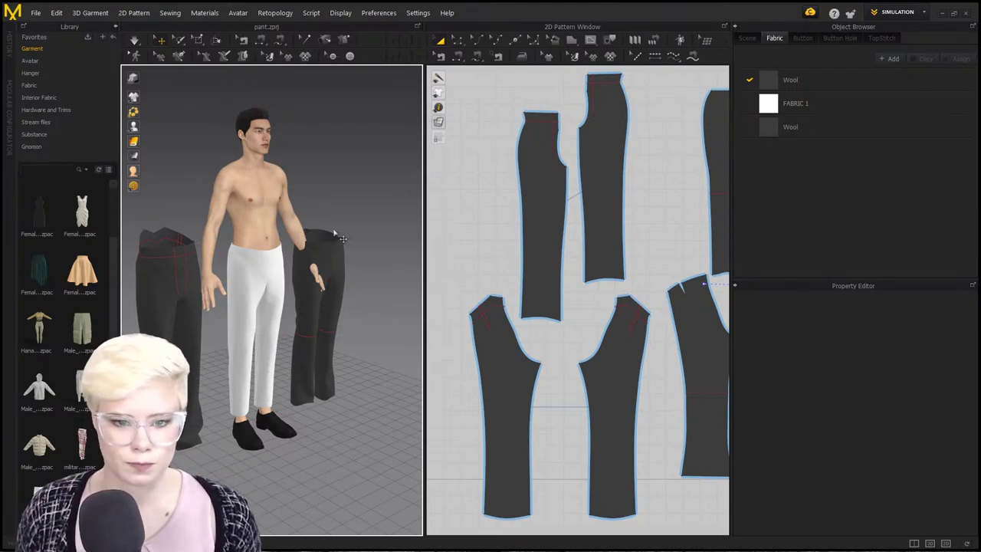
{"action": "scroll", "coordinate": [529, 257], "scroll_direction": "down", "scroll_amount": 5}
{"action": "scroll", "coordinate": [587, 258], "scroll_direction": "up", "scroll_amount": 3}
{"action": "scroll", "coordinate": [537, 264], "scroll_direction": "down", "scroll_amount": 1}
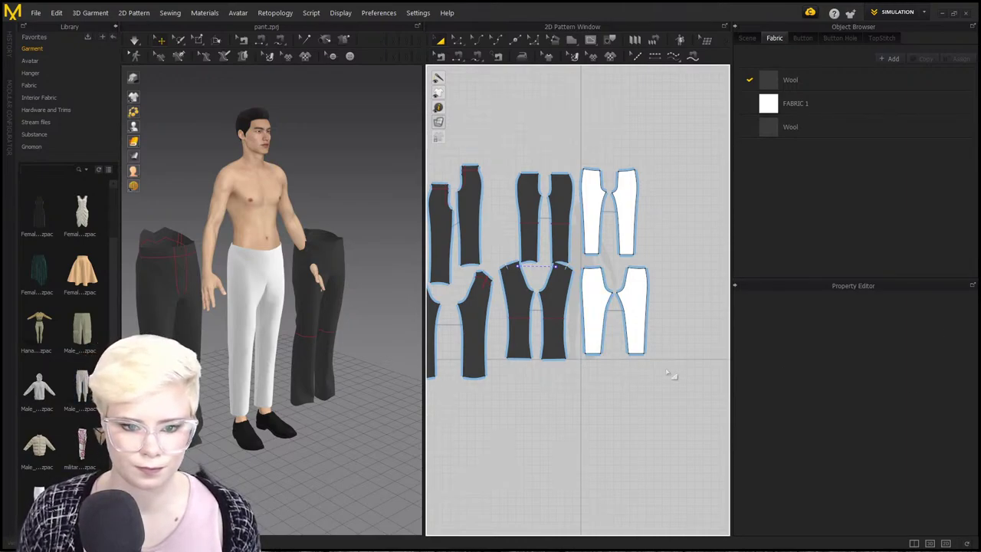
{"action": "right_click_drag", "start_coordinate": [316, 353], "coordinate": [359, 347]}
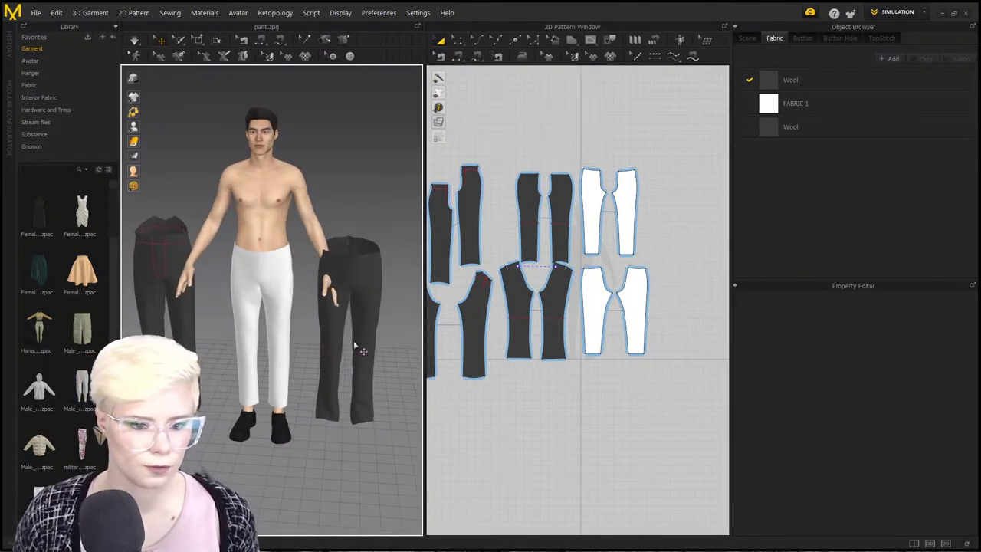
{"action": "right_click_drag", "start_coordinate": [283, 325], "coordinate": [270, 288]}
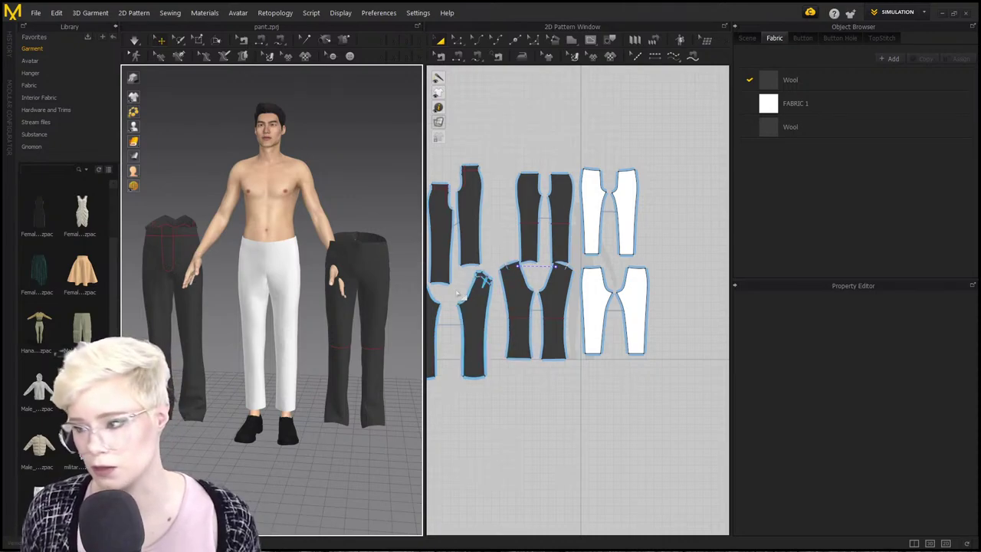
Compare the three trouser pairs' 2D pattern pieces with their front and back shapes on the avatar in 3D.
{"action": "middle_click_drag", "start_coordinate": [539, 298], "coordinate": [592, 289]}
{"action": "scroll", "coordinate": [591, 289], "scroll_direction": "up", "scroll_amount": 3}
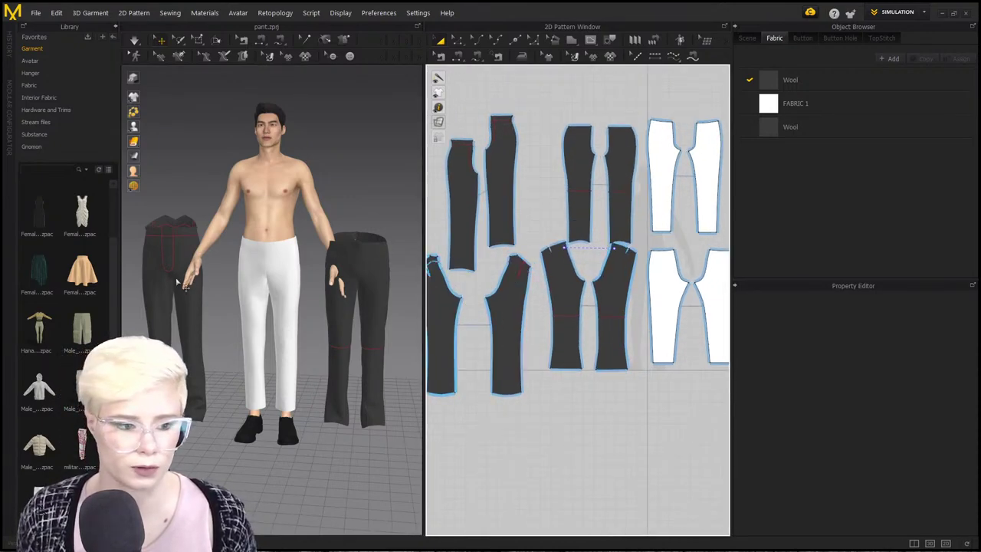
{"action": "scroll", "coordinate": [173, 280], "scroll_direction": "up", "scroll_amount": 1}
{"action": "right_click_drag", "start_coordinate": [172, 280], "coordinate": [203, 276]}
{"action": "scroll", "coordinate": [203, 275], "scroll_direction": "down", "scroll_amount": 1}
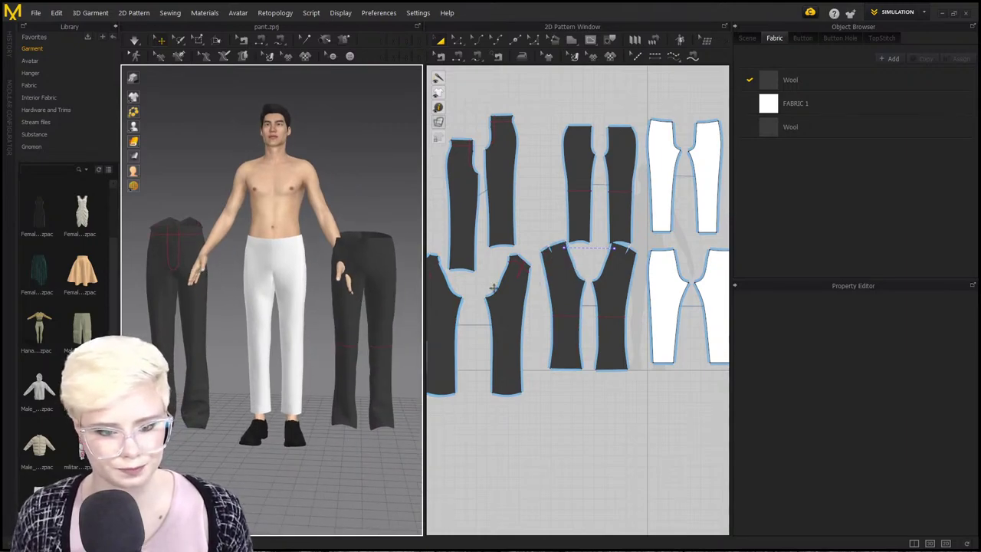
{"action": "mouse_move", "coordinate": [330, 299]}
{"action": "right_mouse_down"}
{"action": "mouse_move", "coordinate": [202, 289]}
{"action": "mouse_move", "coordinate": [336, 305]}
{"action": "right_mouse_up"}
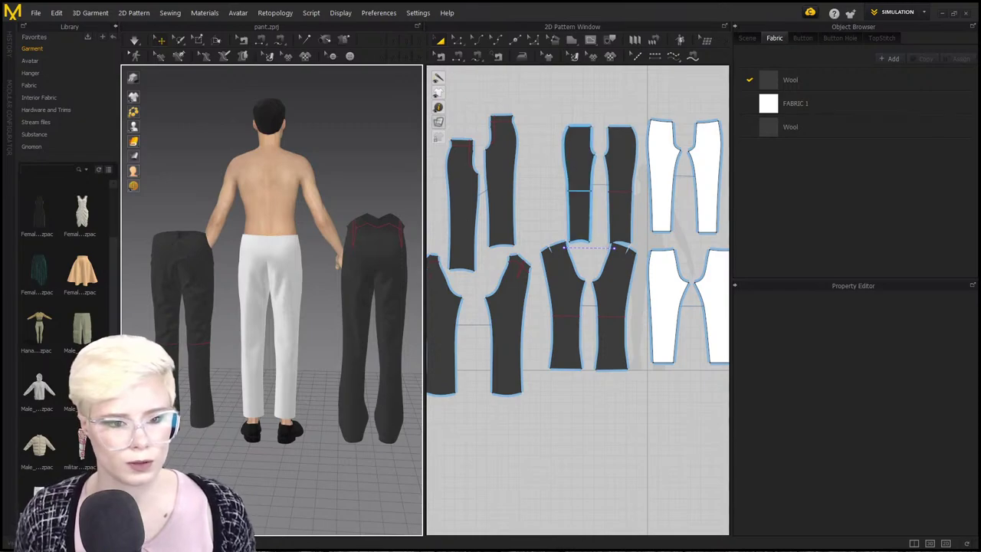
Set the 2D patterns to a translucent display, with a back piece of the pointed-back dark trousers selected.
{"action": "scroll", "coordinate": [519, 286], "scroll_direction": "up", "scroll_amount": 3}
{"action": "left_click", "coordinate": [508, 337]}
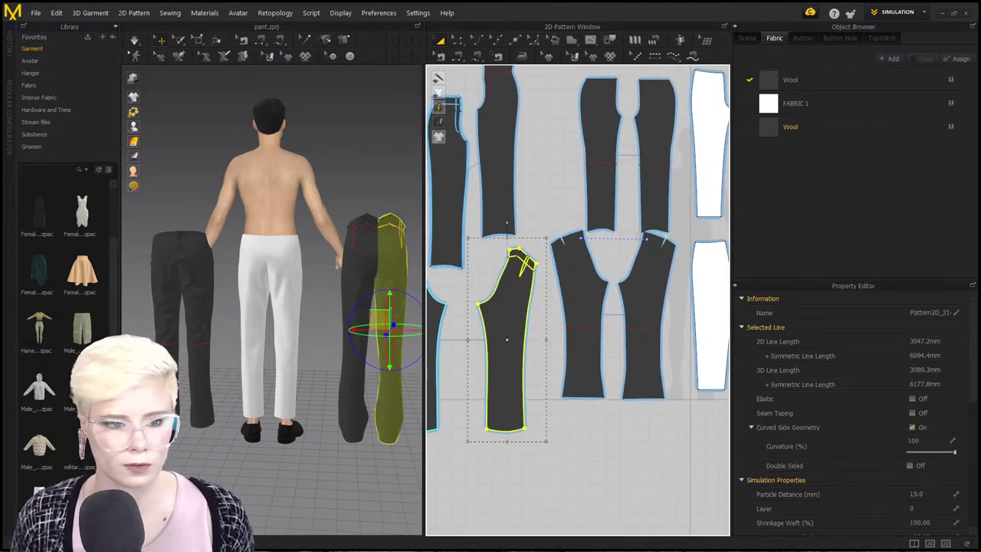
{"action": "mouse_move", "coordinate": [439, 122]}
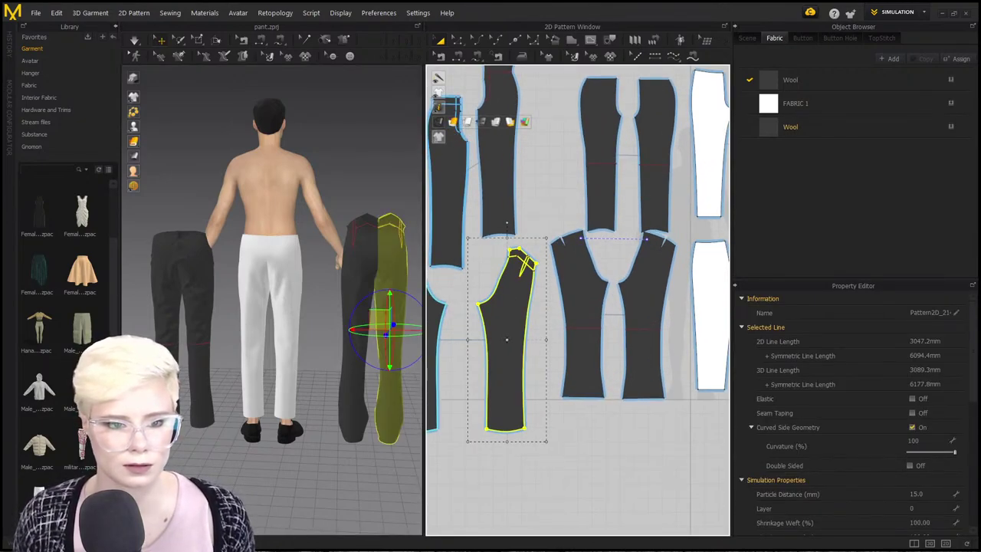
{"action": "left_click", "coordinate": [482, 122]}
{"action": "left_click", "coordinate": [488, 260]}
Overlay the pointed-back trousers' back piece on the matching back piece of the straight-waisted dark pair to compare their outlines.
{"action": "left_click_drag", "start_coordinate": [513, 334], "coordinate": [560, 291]}
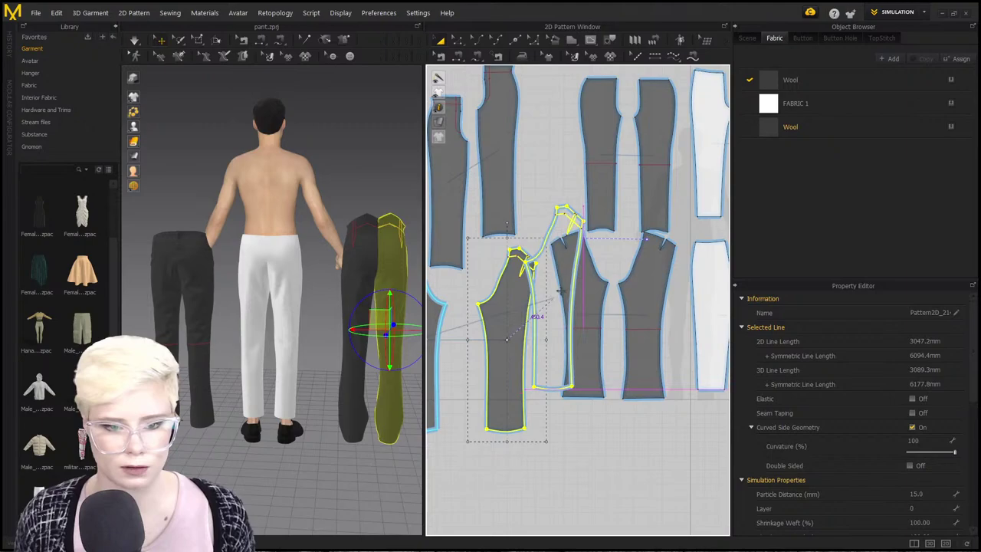
{"action": "left_click", "coordinate": [645, 310]}
{"action": "scroll", "coordinate": [658, 294], "scroll_direction": "up", "scroll_amount": 4}
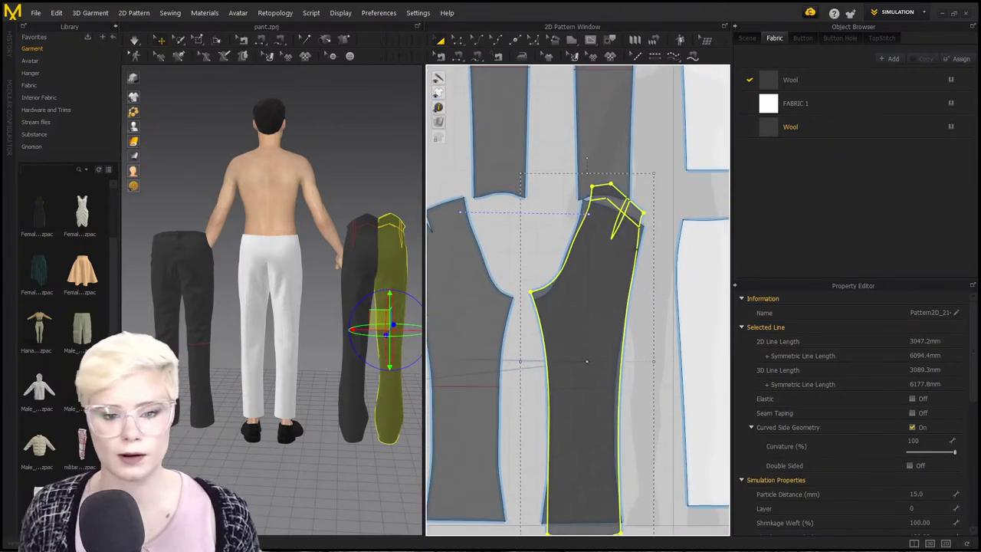
{"action": "middle_click_drag", "start_coordinate": [574, 297], "coordinate": [571, 259]}
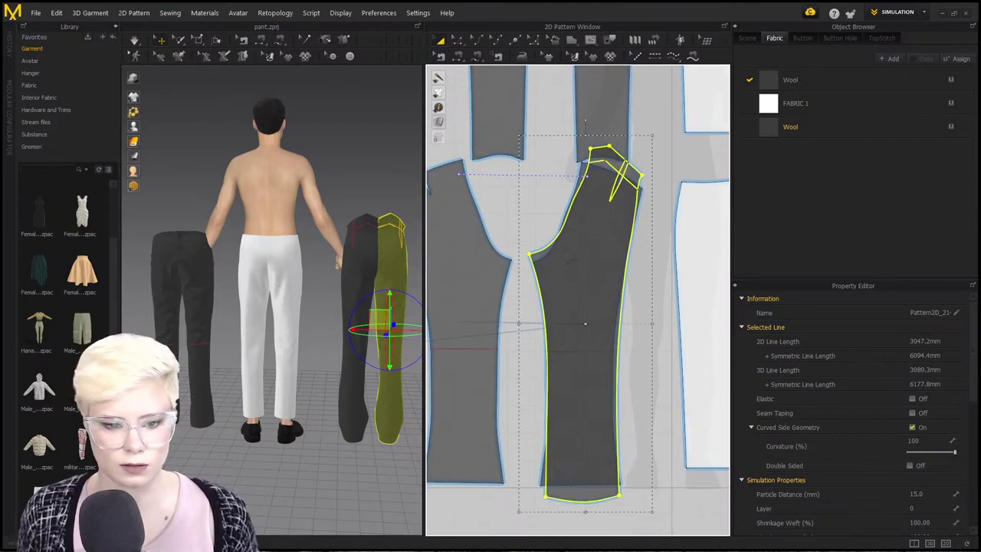
{"action": "scroll", "coordinate": [513, 77], "scroll_direction": "down", "scroll_amount": 1}
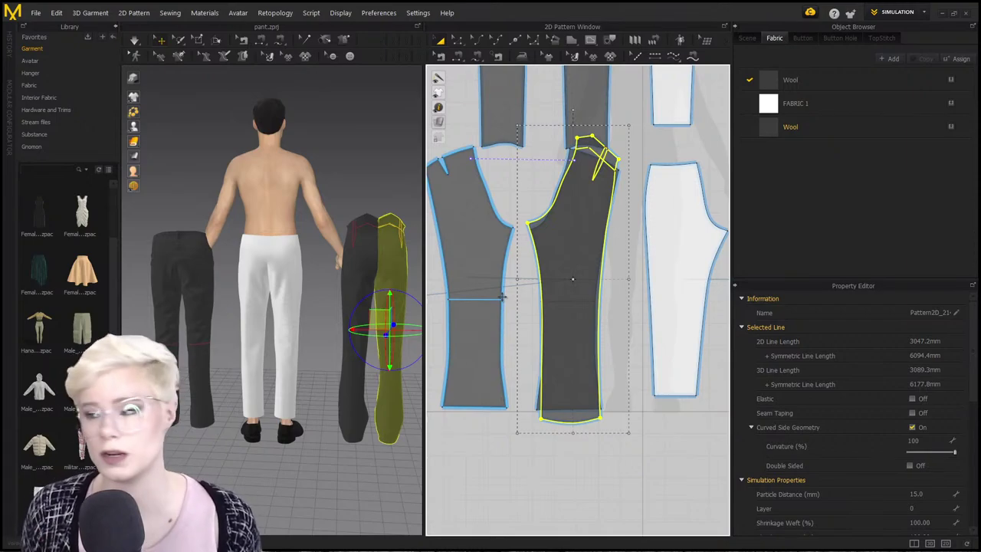
Return the overlaid back piece to its place beside its other half in the 2D layout.
{"action": "scroll", "coordinate": [578, 274], "scroll_direction": "down", "scroll_amount": 4}
{"action": "left_click_drag", "start_coordinate": [571, 270], "coordinate": [438, 295]}
{"action": "middle_click_drag", "start_coordinate": [475, 286], "coordinate": [506, 272]}
Select and delete all the trouser patterns and start a new project.
{"action": "scroll", "coordinate": [508, 271], "scroll_direction": "down", "scroll_amount": 5}
{"action": "left_click_drag", "start_coordinate": [460, 171], "coordinate": [664, 350]}
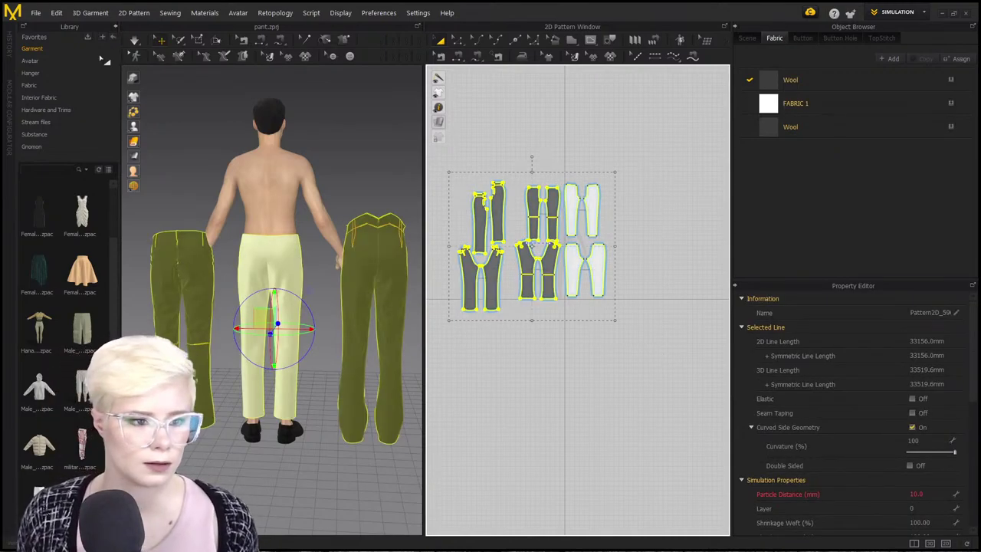
{"action": "left_click", "coordinate": [35, 13]}
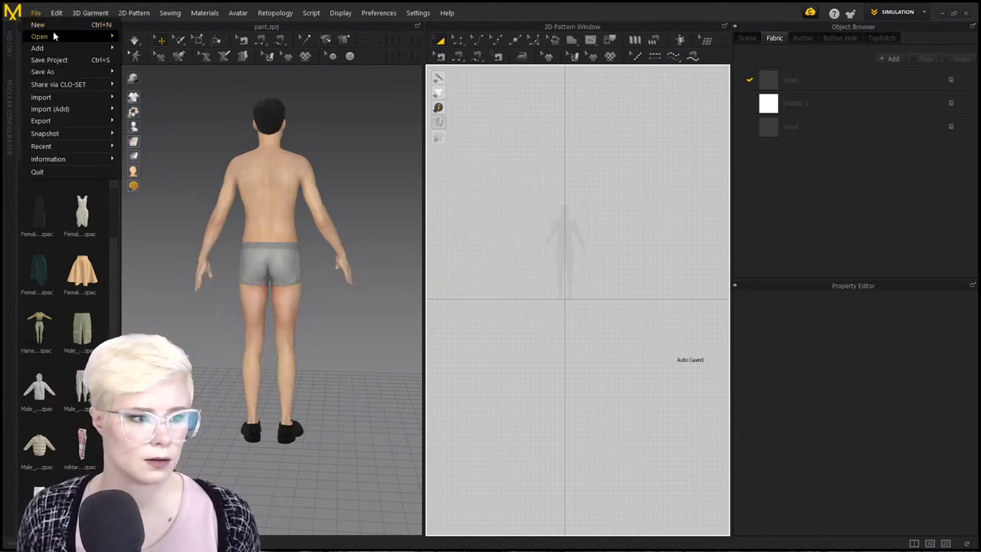
{"action": "left_click", "coordinate": [70, 41]}
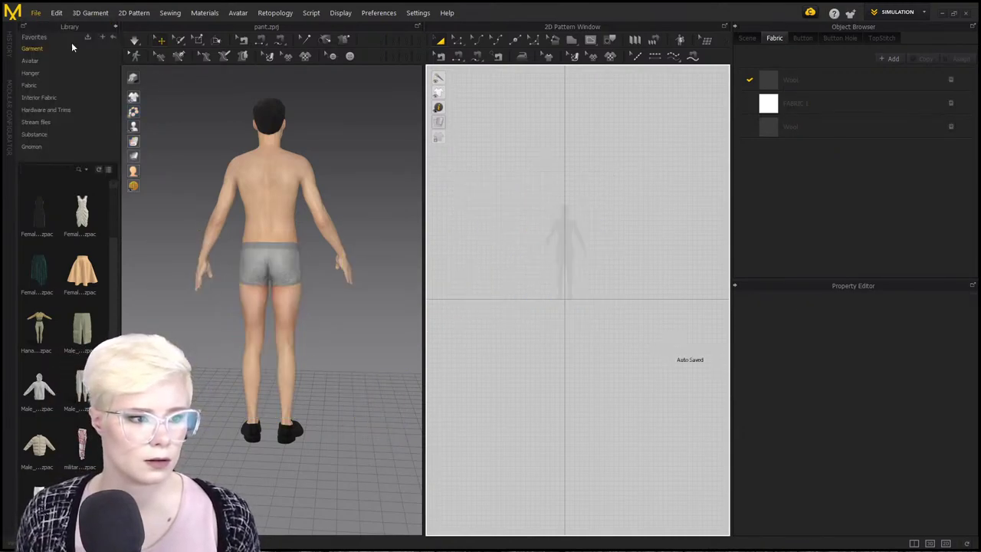
{"action": "left_click", "coordinate": [493, 315]}
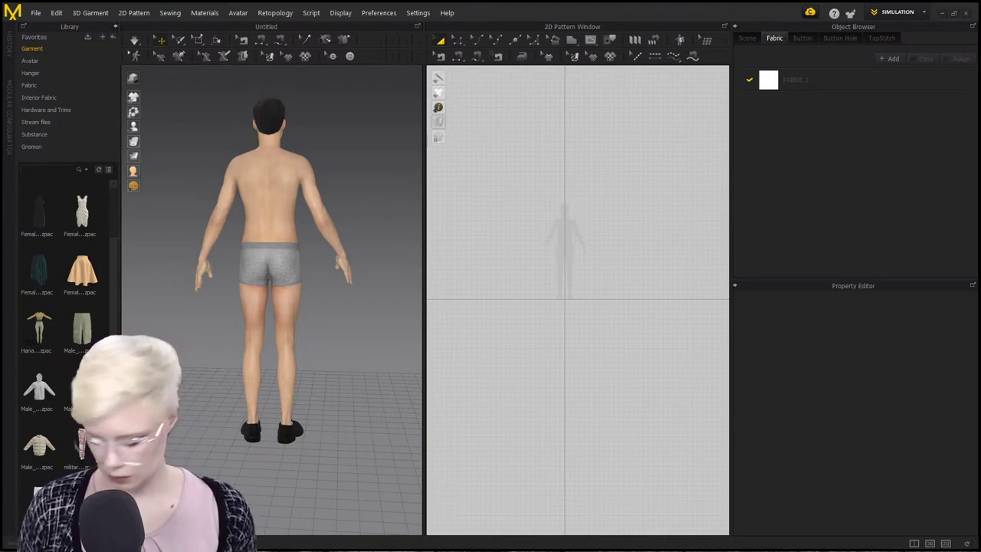
Switch to the browser, examine the sack suit photo's collar, lapels, pockets and curved front hem, and return to Marvelous Designer.
{"action": "left_click_drag", "start_coordinate": [0, 204], "coordinate": [514, 0]}
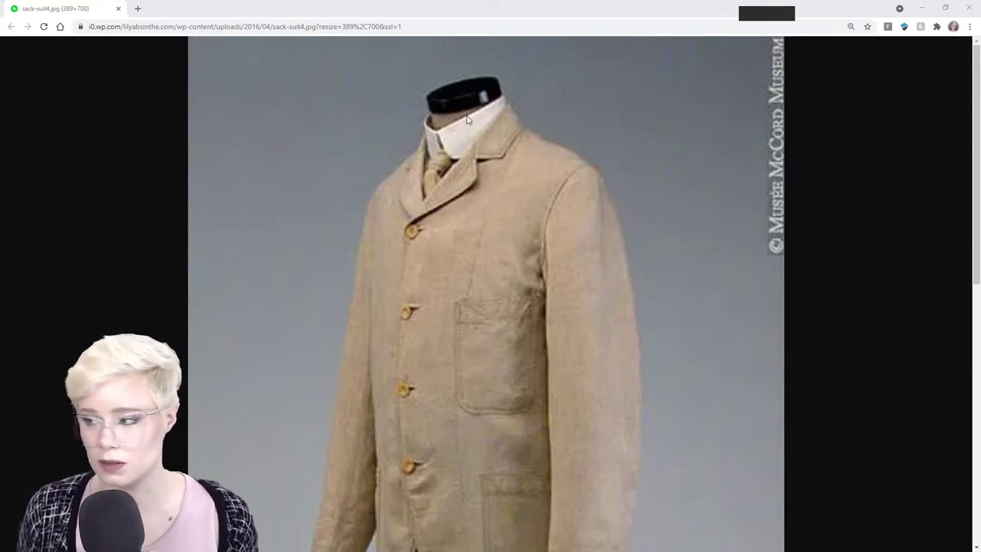
{"action": "scroll", "coordinate": [449, 230], "scroll_direction": "down", "scroll_amount": 3}
{"action": "scroll", "coordinate": [452, 253], "scroll_direction": "up", "scroll_amount": 2}
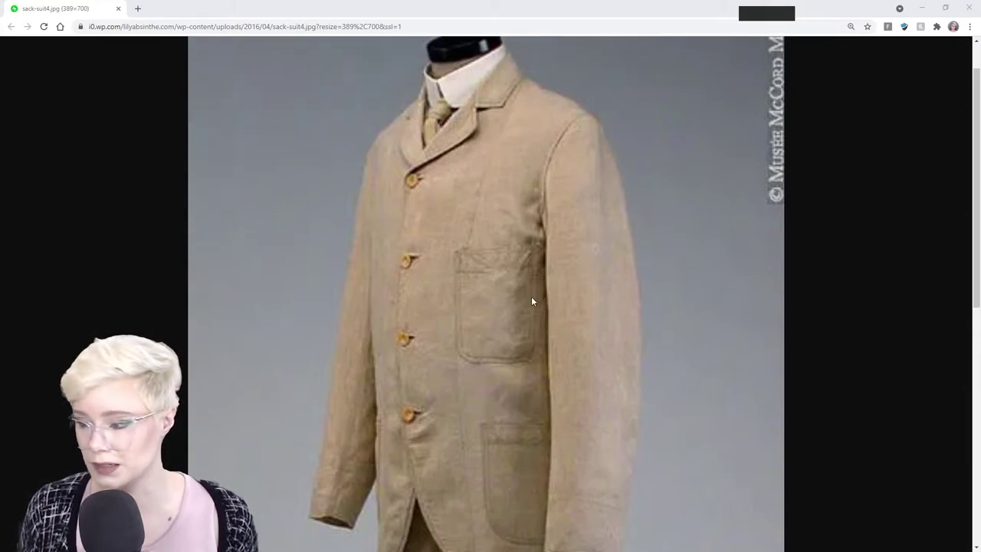
{"action": "scroll", "coordinate": [602, 423], "scroll_direction": "down", "scroll_amount": 2}
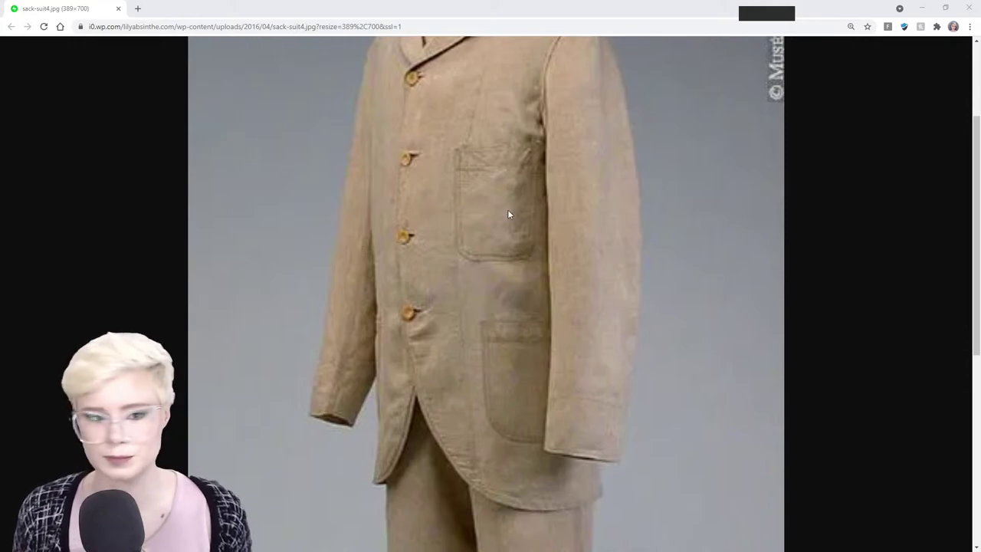
{"action": "left_click", "coordinate": [925, 5]}
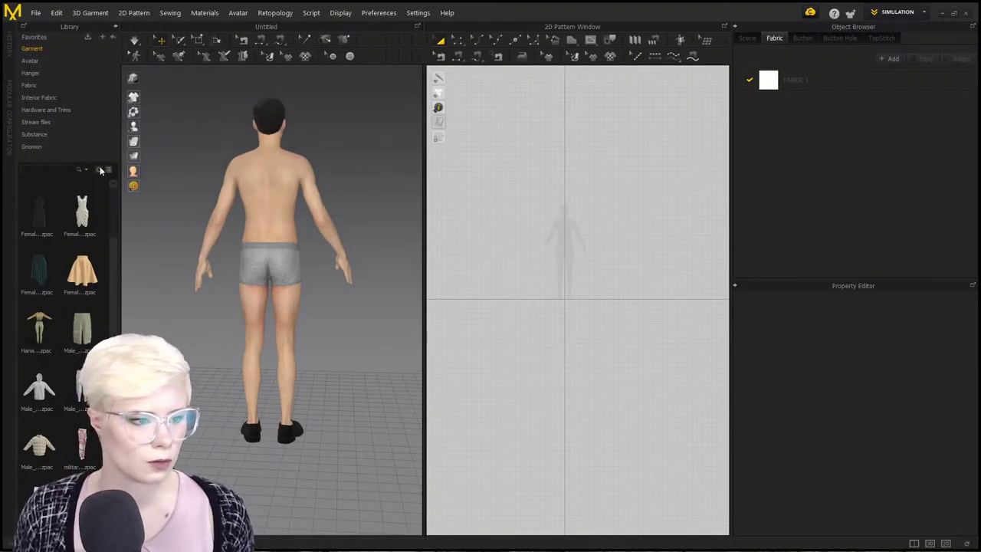
Apply a Male_V2 library pose that lowers the avatar's arms closer to the body.
{"action": "left_click", "coordinate": [48, 60]}
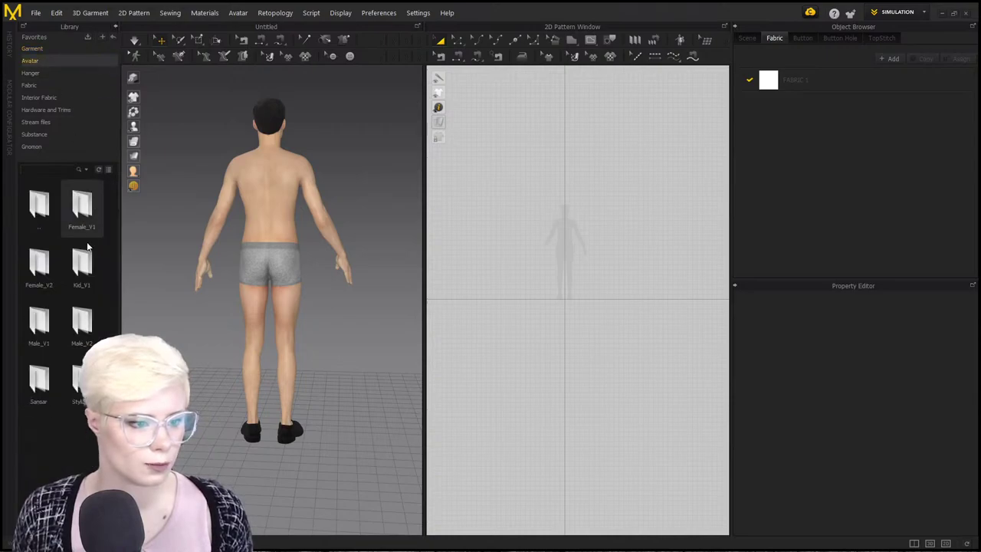
{"action": "double_click", "coordinate": [82, 322]}
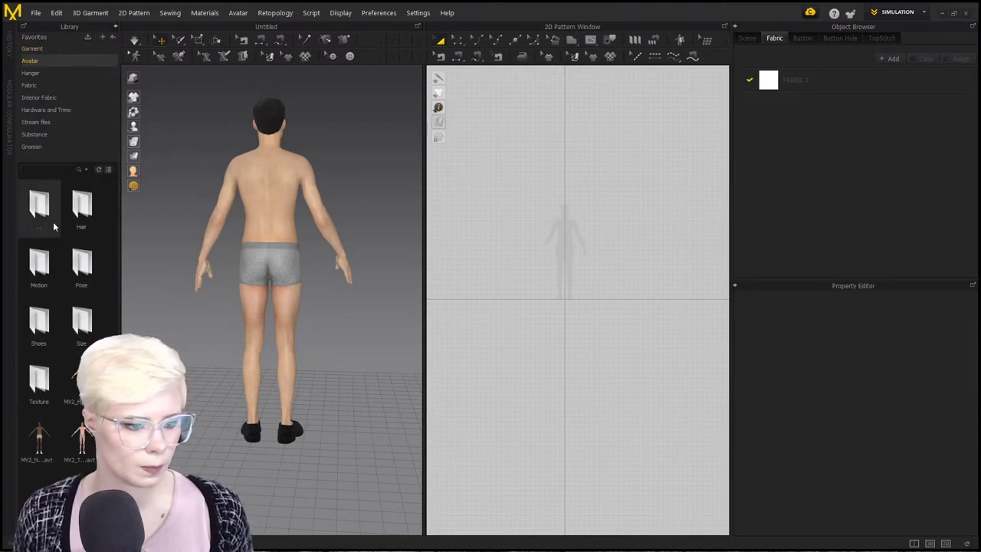
{"action": "double_click", "coordinate": [80, 283]}
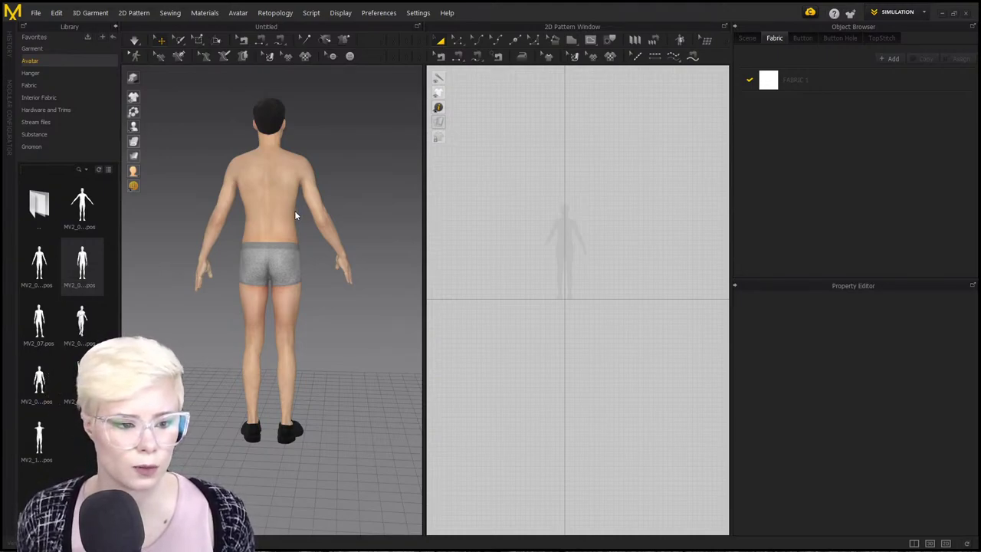
{"action": "right_click_drag", "start_coordinate": [321, 220], "coordinate": [270, 239]}
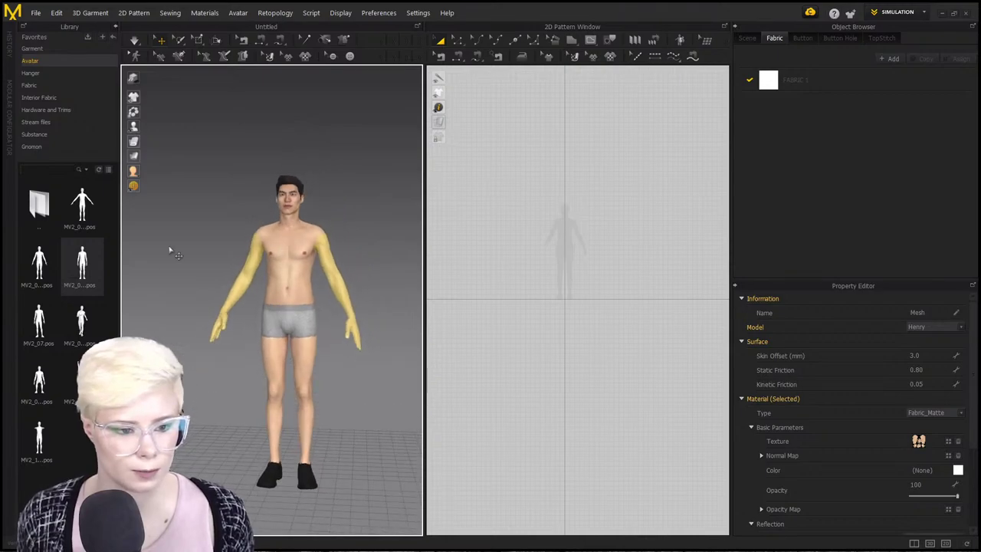
{"action": "scroll", "coordinate": [285, 312], "scroll_direction": "up", "scroll_amount": 3}
{"action": "middle_click_drag", "start_coordinate": [285, 313], "coordinate": [266, 290]}
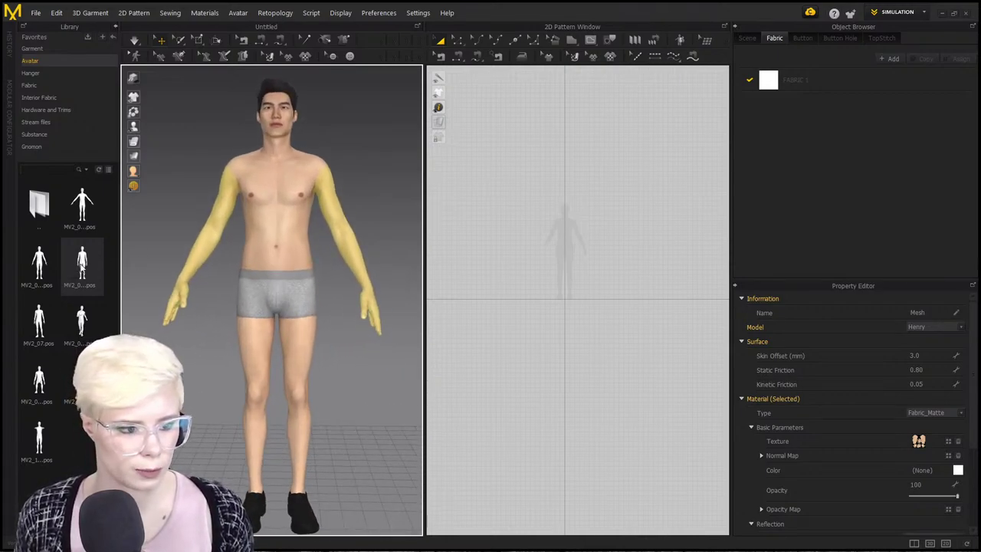
{"action": "double_click", "coordinate": [82, 267]}
{"action": "left_click", "coordinate": [496, 311]}
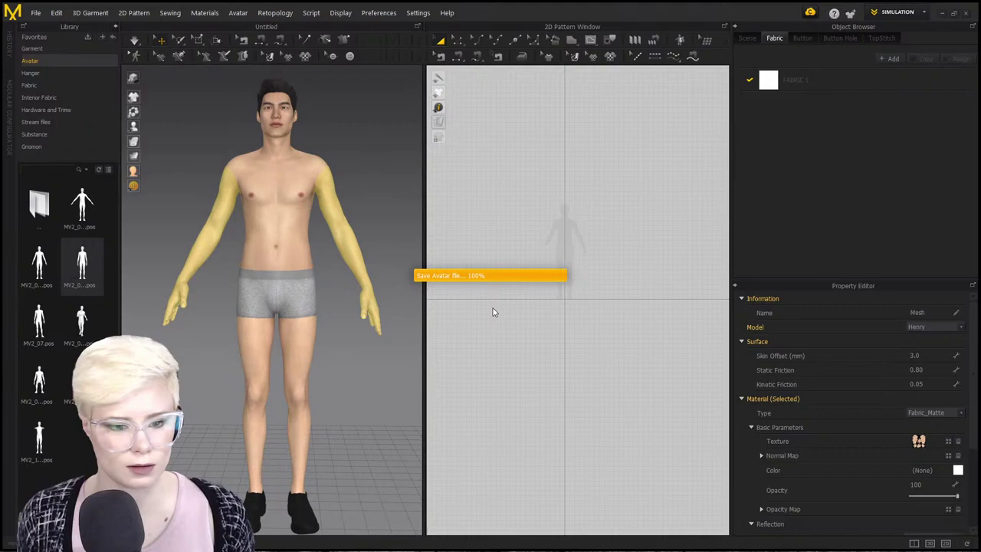
Close the library, open the Modular Configurator and load the Basic shirt from the Man > Shirts blocks.
{"action": "left_click", "coordinate": [117, 28]}
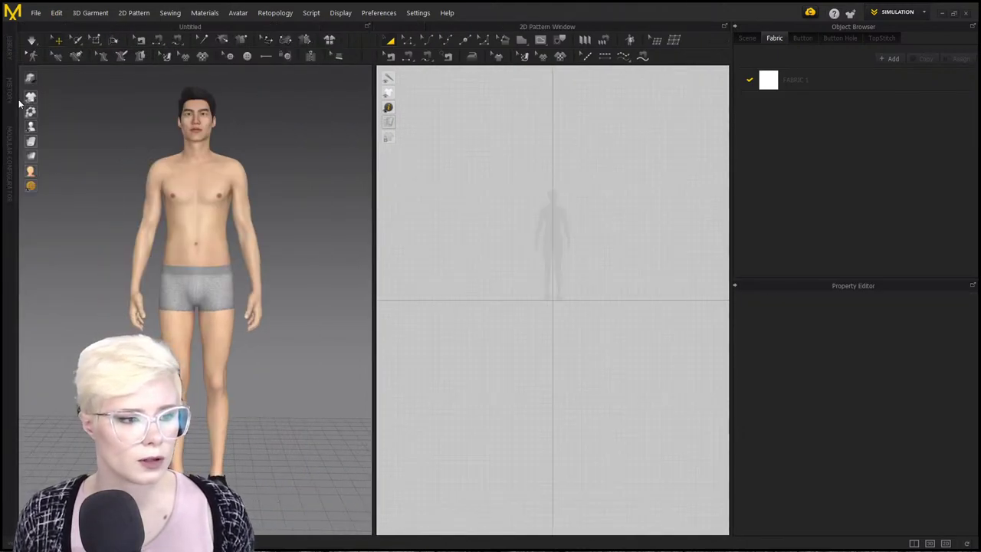
{"action": "left_click", "coordinate": [10, 153]}
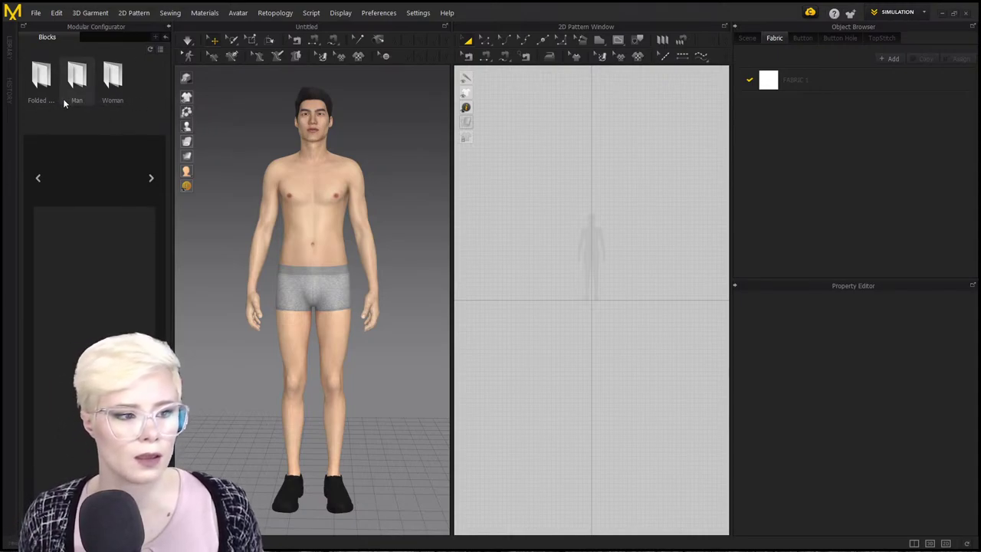
{"action": "double_click", "coordinate": [83, 86]}
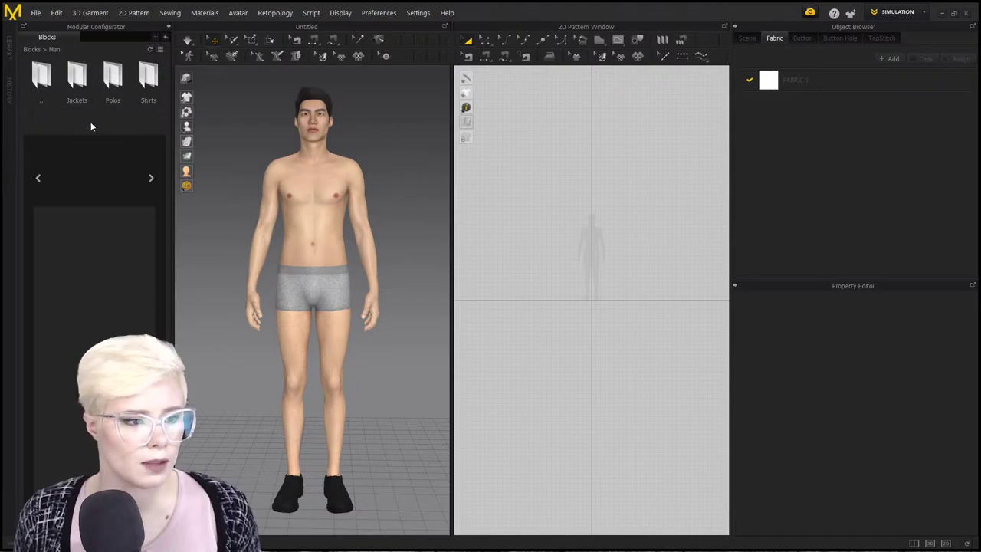
{"action": "left_click_drag", "start_coordinate": [91, 115], "coordinate": [127, 116]}
{"action": "double_click", "coordinate": [74, 85]}
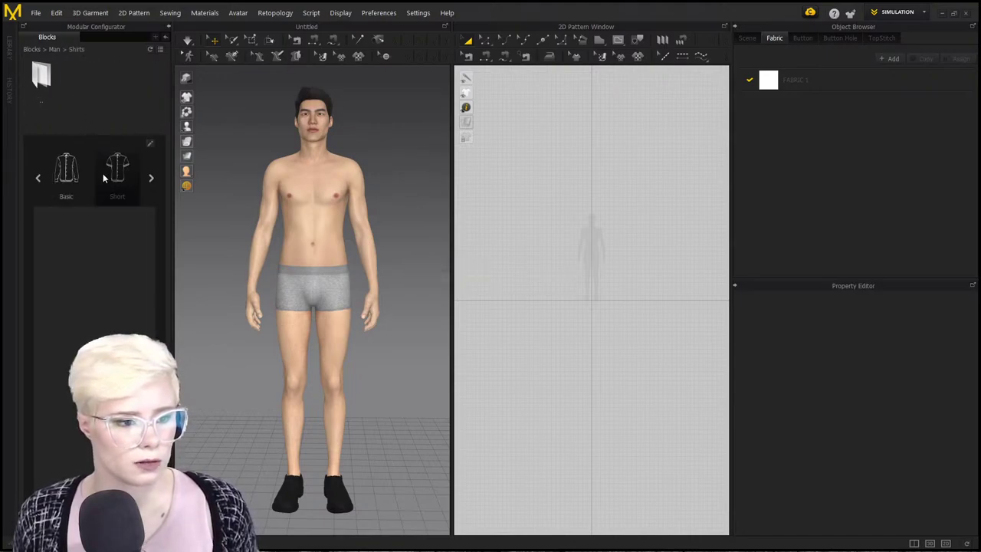
{"action": "left_click", "coordinate": [66, 178]}
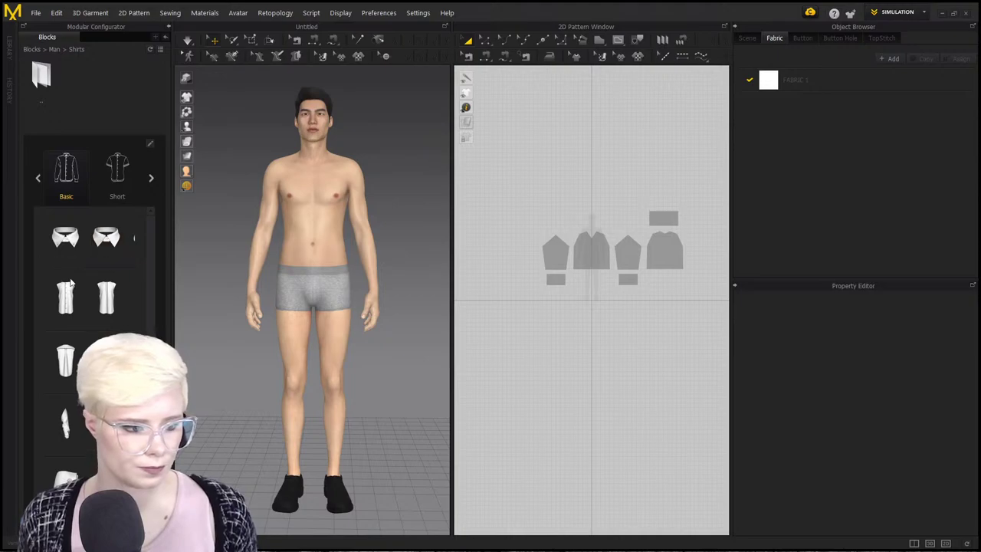
Browse the Basic shirt's collar blocks, add the rounded turn-down collar and inspect it on the avatar's neck.
{"action": "left_click_drag", "start_coordinate": [64, 264], "coordinate": [113, 273]}
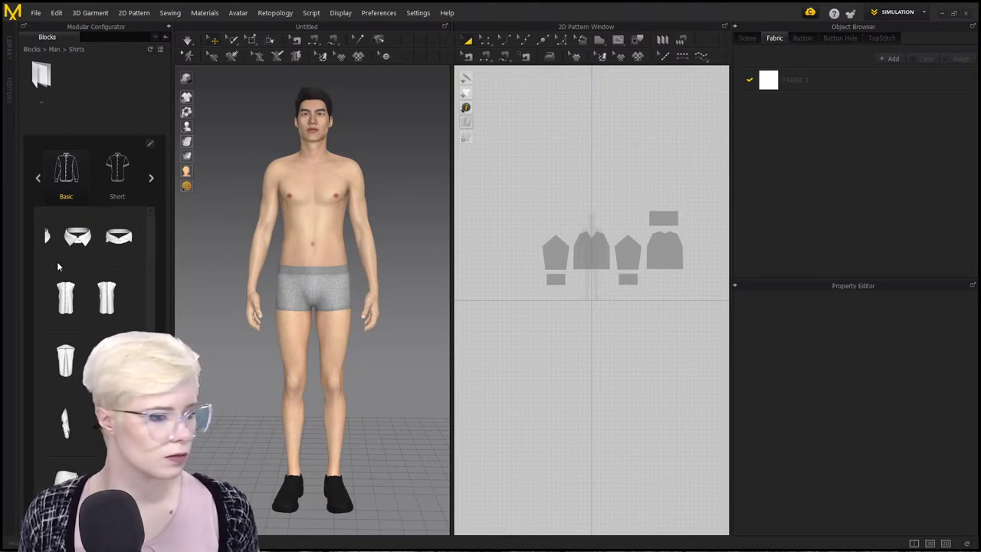
{"action": "left_click_drag", "start_coordinate": [122, 261], "coordinate": [79, 264]}
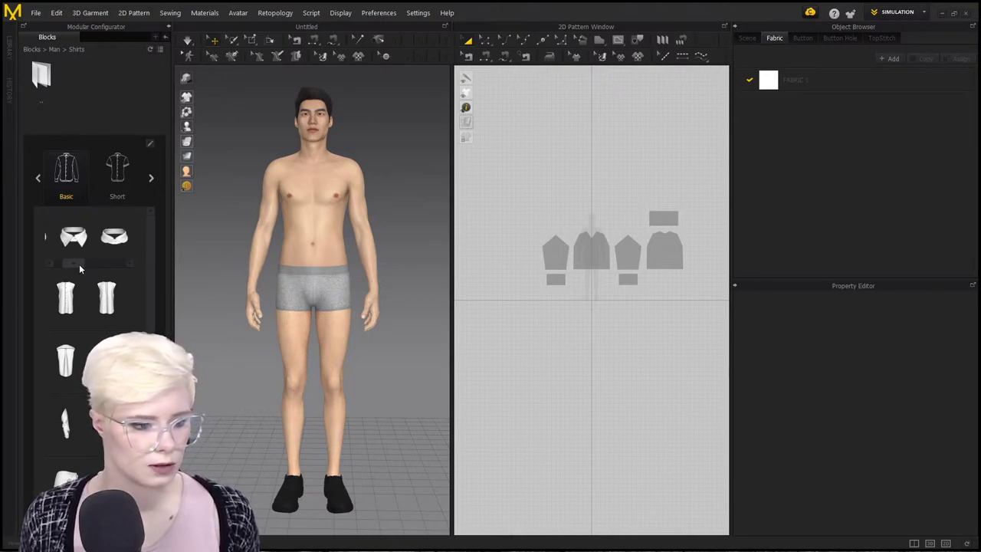
{"action": "left_click", "coordinate": [117, 237]}
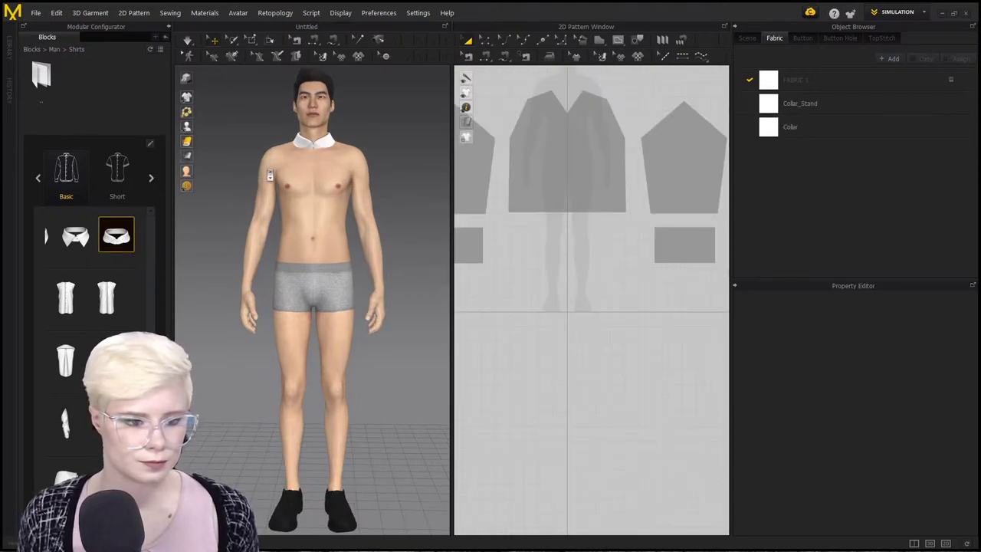
{"action": "middle_click_drag", "start_coordinate": [299, 175], "coordinate": [324, 352]}
{"action": "scroll", "coordinate": [324, 352], "scroll_direction": "up", "scroll_amount": 5}
{"action": "right_click_drag", "start_coordinate": [324, 327], "coordinate": [296, 258]}
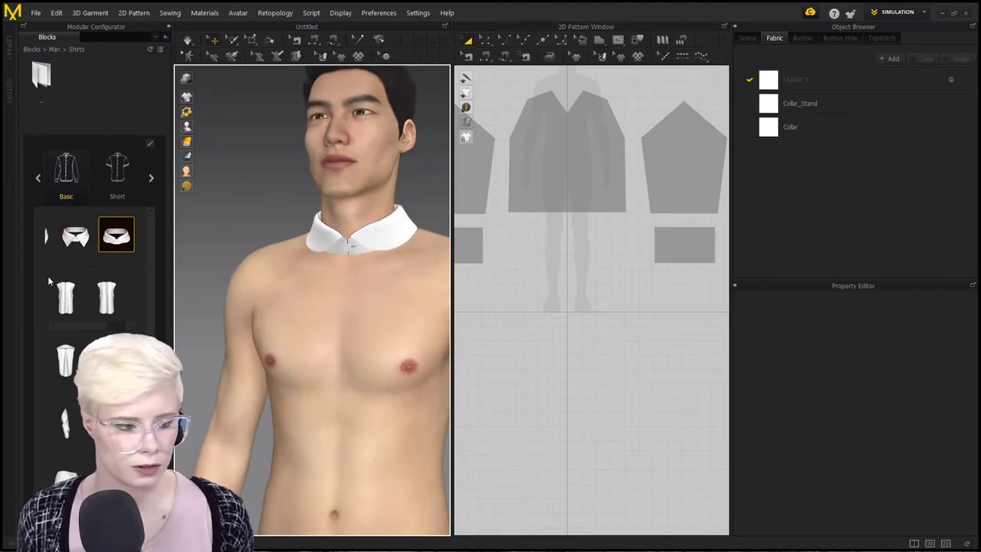
Add the first front body block, the back body block and the long sleeve block to the shirt.
{"action": "left_click", "coordinate": [76, 303]}
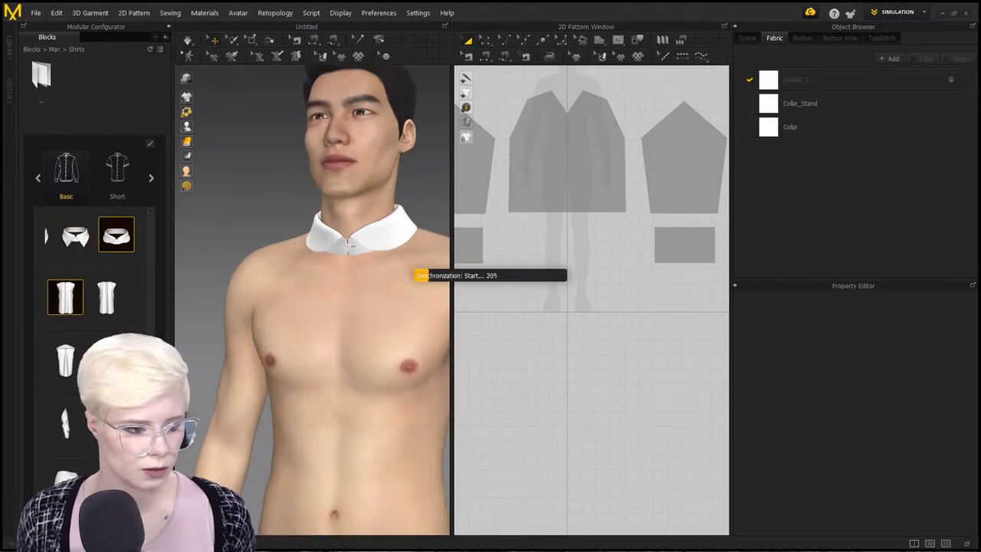
{"action": "left_click", "coordinate": [71, 360]}
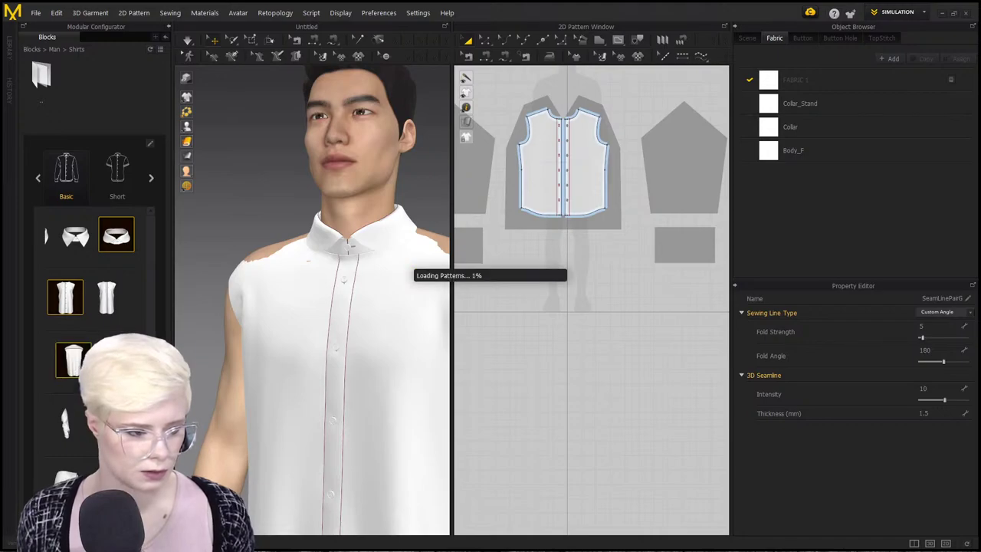
{"action": "left_click", "coordinate": [73, 429]}
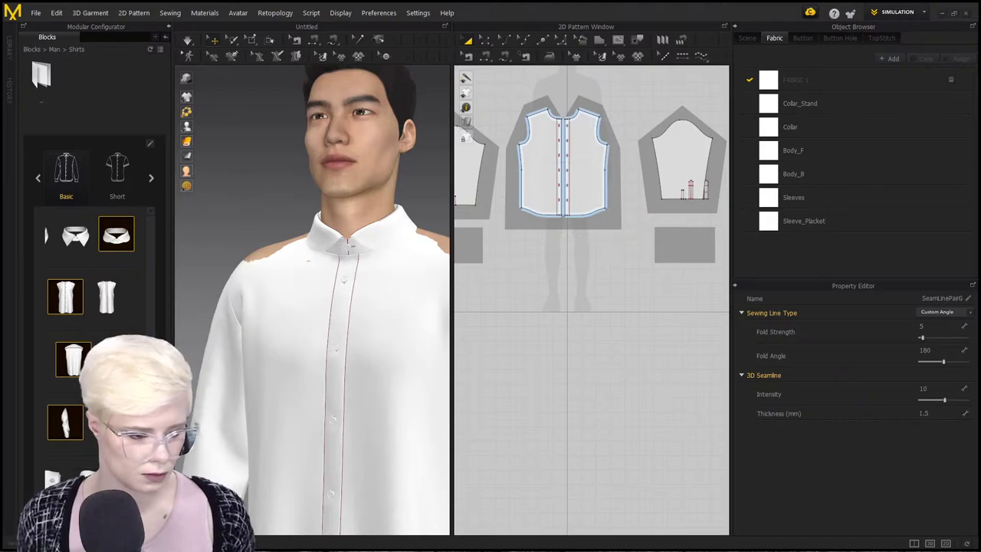
Select all the shirt patterns and run the simulation to drape the complete shirt on the avatar.
{"action": "scroll", "coordinate": [288, 401], "scroll_direction": "down", "scroll_amount": 5}
{"action": "right_click_drag", "start_coordinate": [299, 391], "coordinate": [355, 389]}
{"action": "key", "text": "ctrl+a"}
{"action": "key", "text": "space"}
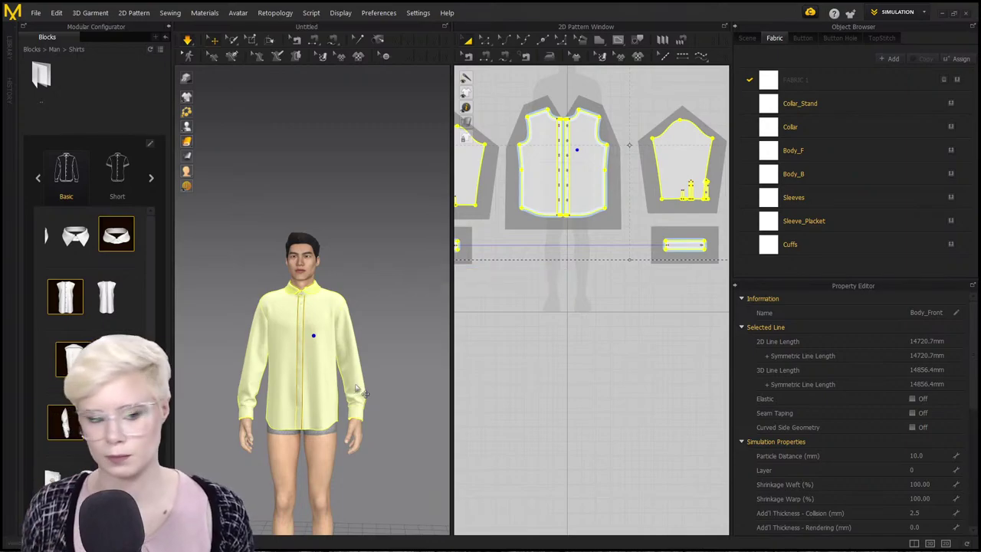
Close the Modular Configurator, bring the whole shirt and all its 2D patterns into view, and clear the pattern selection.
{"action": "left_click", "coordinate": [169, 30]}
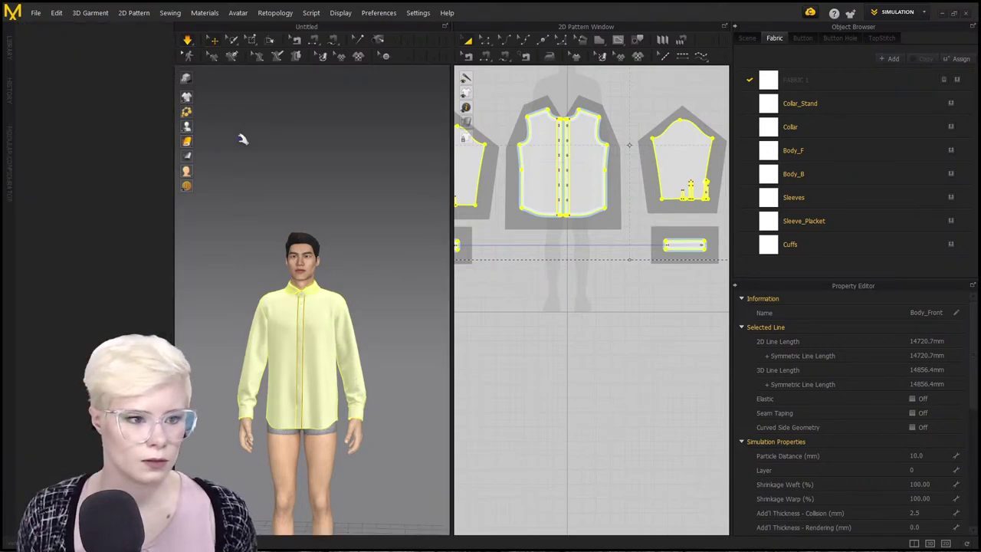
{"action": "scroll", "coordinate": [536, 347], "scroll_direction": "down", "scroll_amount": 4}
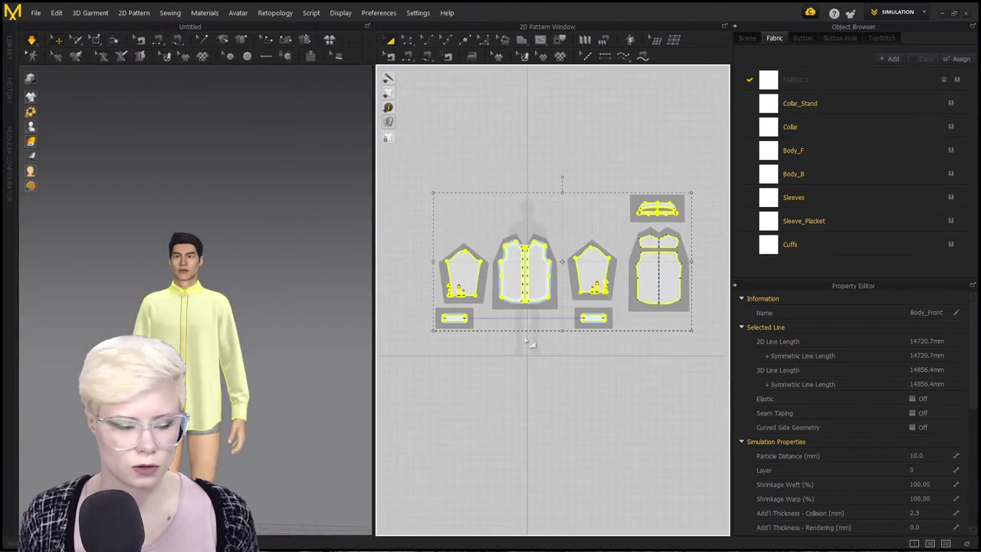
{"action": "scroll", "coordinate": [278, 280], "scroll_direction": "up", "scroll_amount": 4}
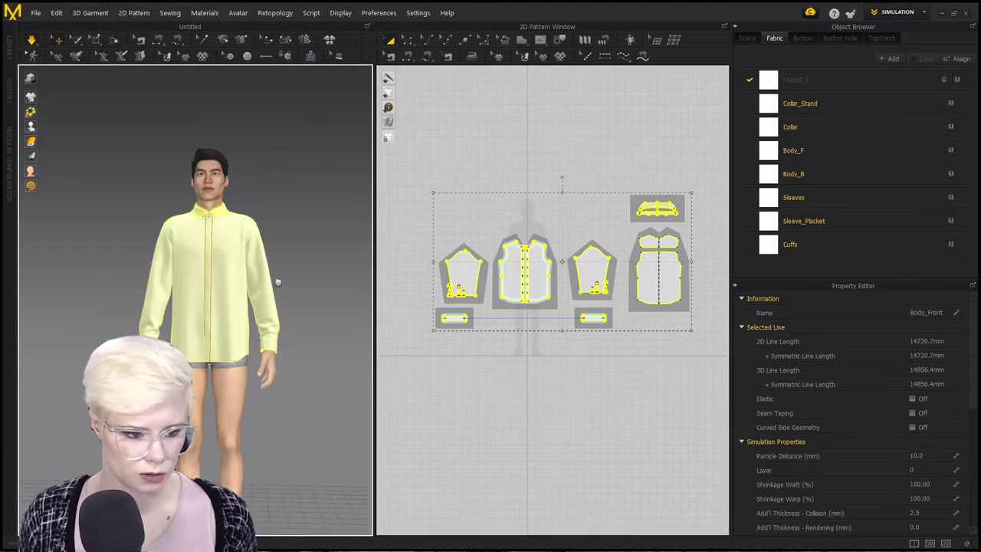
{"action": "left_click", "coordinate": [493, 153]}
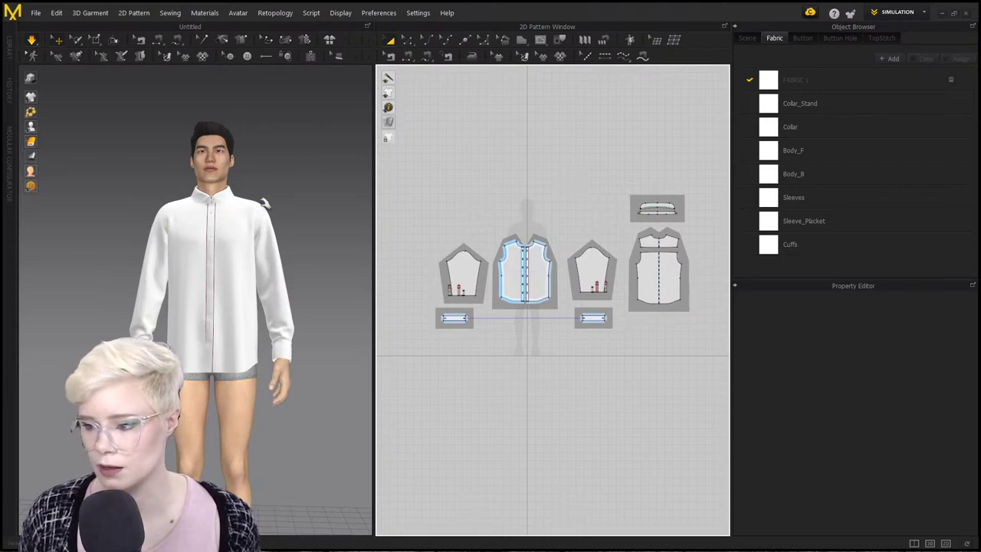
Remove the modular relationship from the shirt patterns and accept deleting the Modular Frame.
{"action": "right_click", "coordinate": [520, 175]}
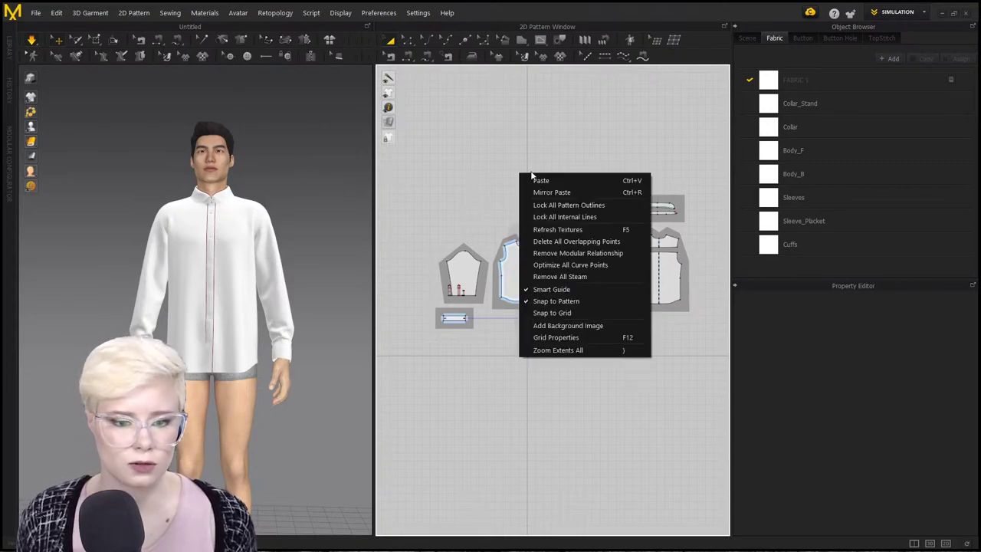
{"action": "left_click", "coordinate": [556, 205]}
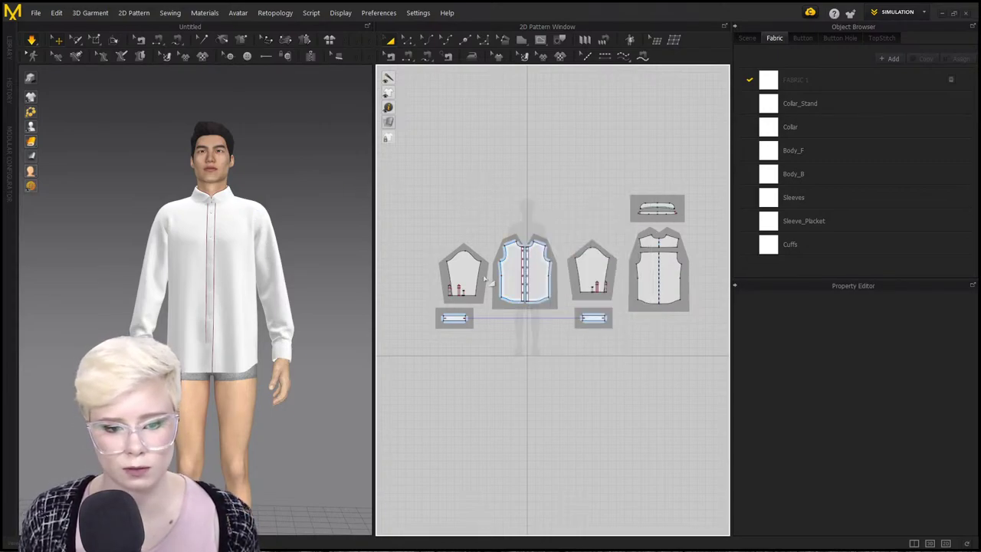
{"action": "right_click", "coordinate": [537, 339]}
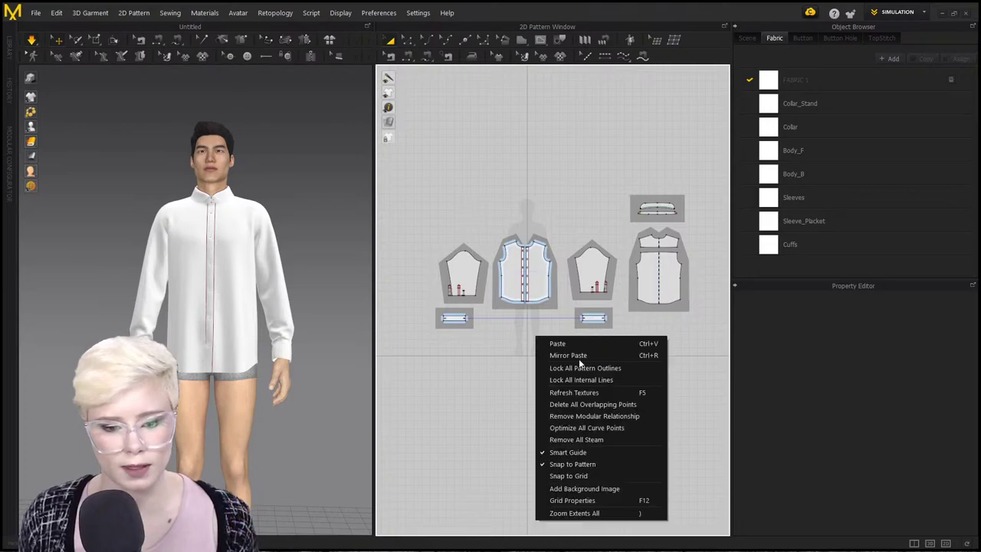
{"action": "left_click", "coordinate": [638, 417]}
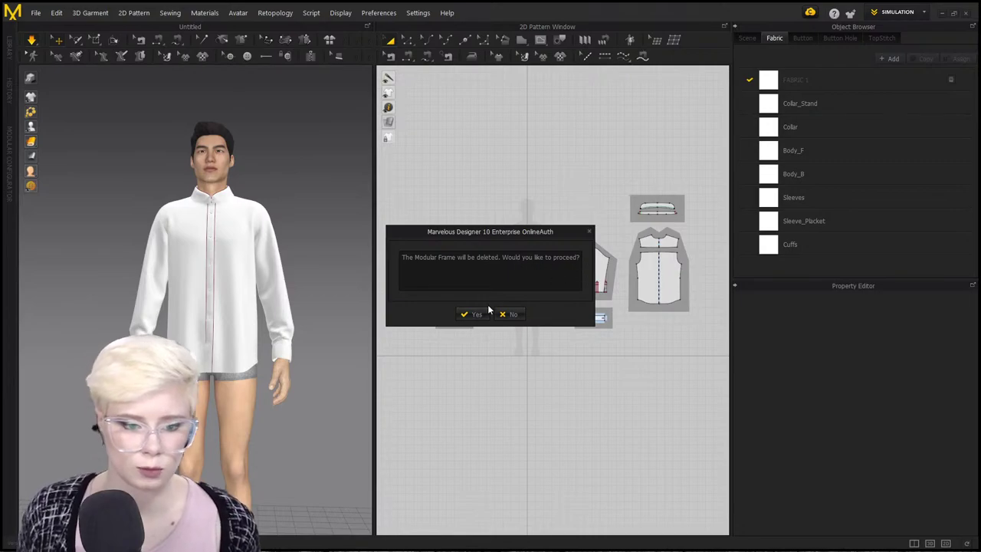
{"action": "left_click", "coordinate": [469, 313]}
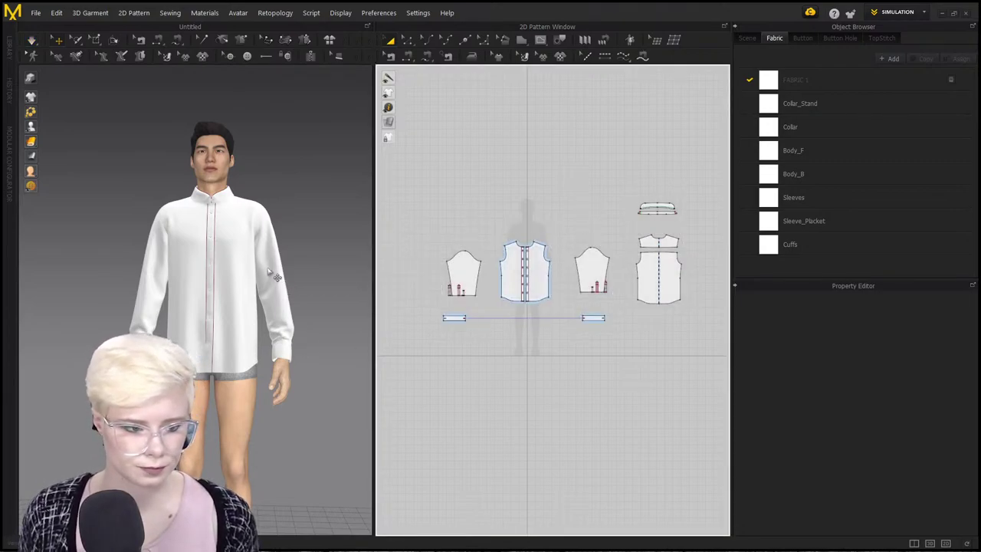
Examine the shirt's collar, button placket, shoulders and overall drape on the avatar from the front and side.
{"action": "scroll", "coordinate": [274, 276], "scroll_direction": "up", "scroll_amount": 3}
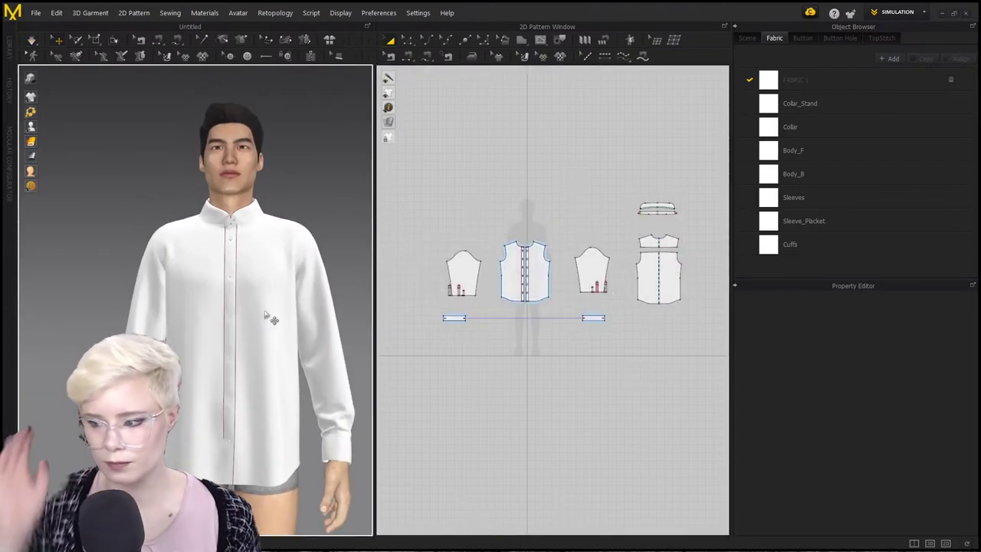
{"action": "scroll", "coordinate": [261, 284], "scroll_direction": "up", "scroll_amount": 5}
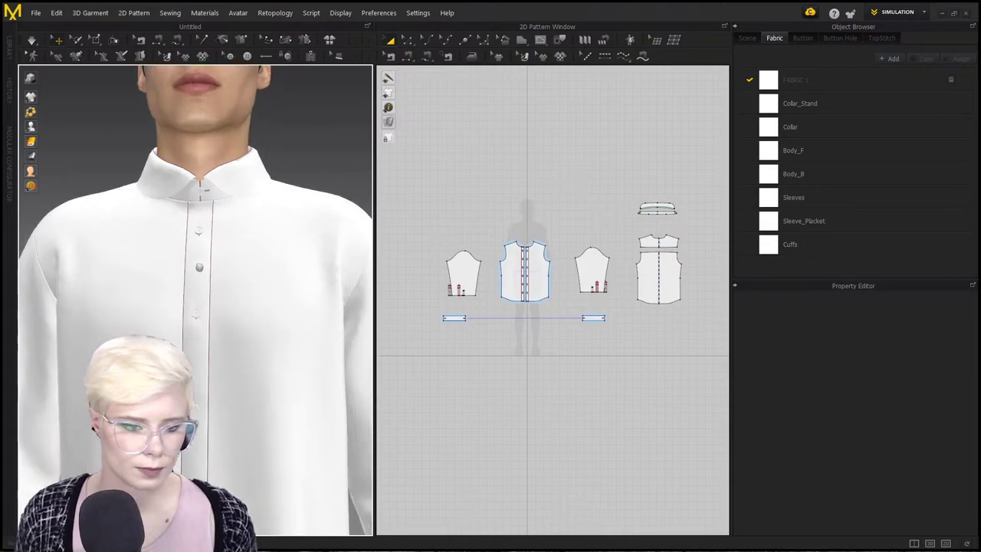
{"action": "scroll", "coordinate": [195, 299], "scroll_direction": "down", "scroll_amount": 5}
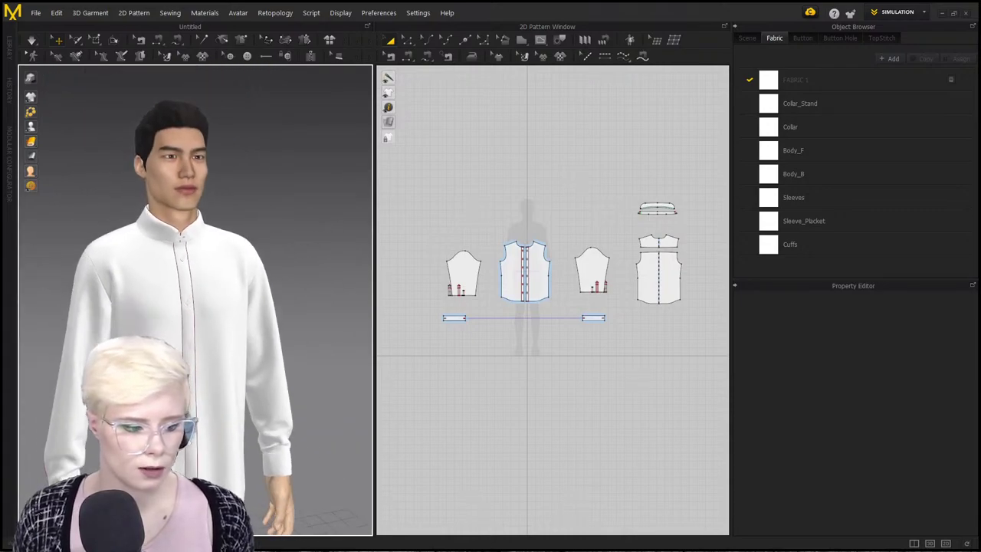
{"action": "key", "text": "2"}
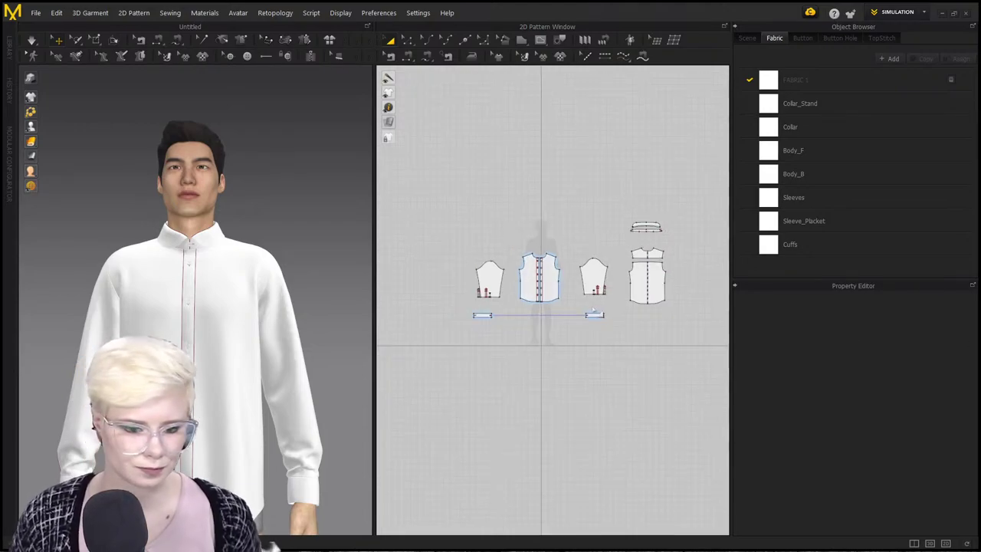
{"action": "scroll", "coordinate": [715, 340], "scroll_direction": "up", "scroll_amount": 4}
{"action": "scroll", "coordinate": [715, 339], "scroll_direction": "down", "scroll_amount": 3}
{"action": "right_click_drag", "start_coordinate": [278, 309], "coordinate": [243, 311]}
{"action": "scroll", "coordinate": [243, 311], "scroll_direction": "up", "scroll_amount": 3}
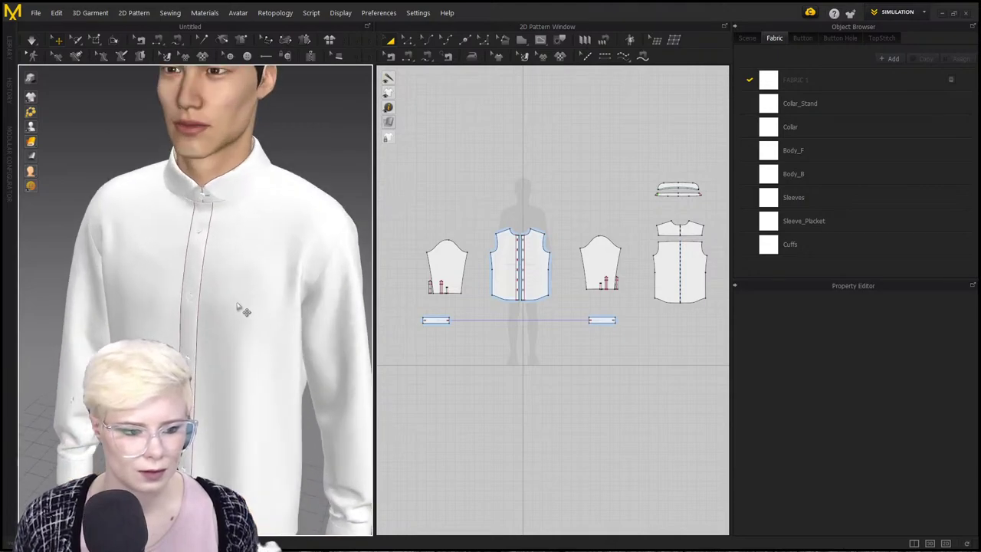
{"action": "middle_click_drag", "start_coordinate": [242, 311], "coordinate": [217, 345]}
{"action": "scroll", "coordinate": [220, 348], "scroll_direction": "up", "scroll_amount": 2}
{"action": "right_click_drag", "start_coordinate": [223, 357], "coordinate": [75, 398]}
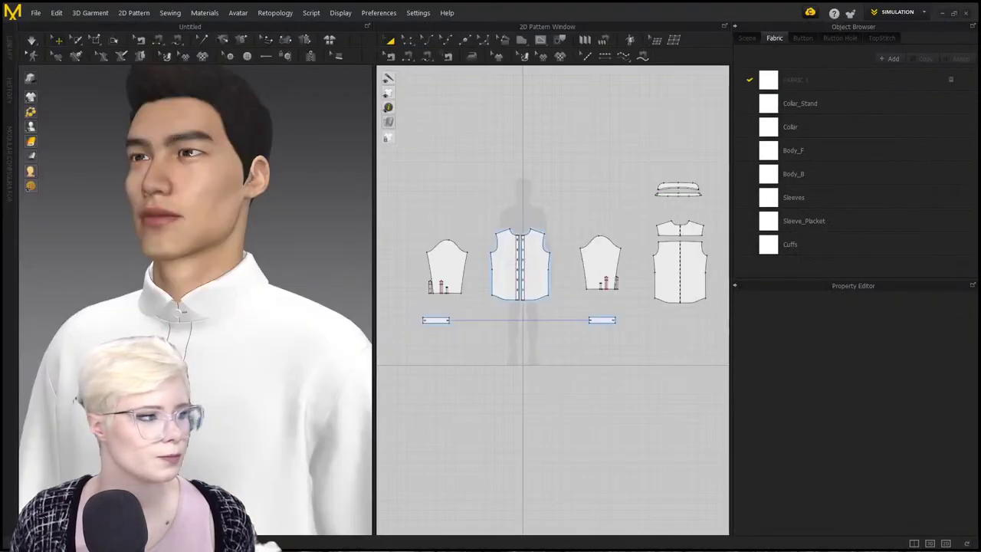
{"action": "right_click_drag", "start_coordinate": [202, 302], "coordinate": [109, 288]}
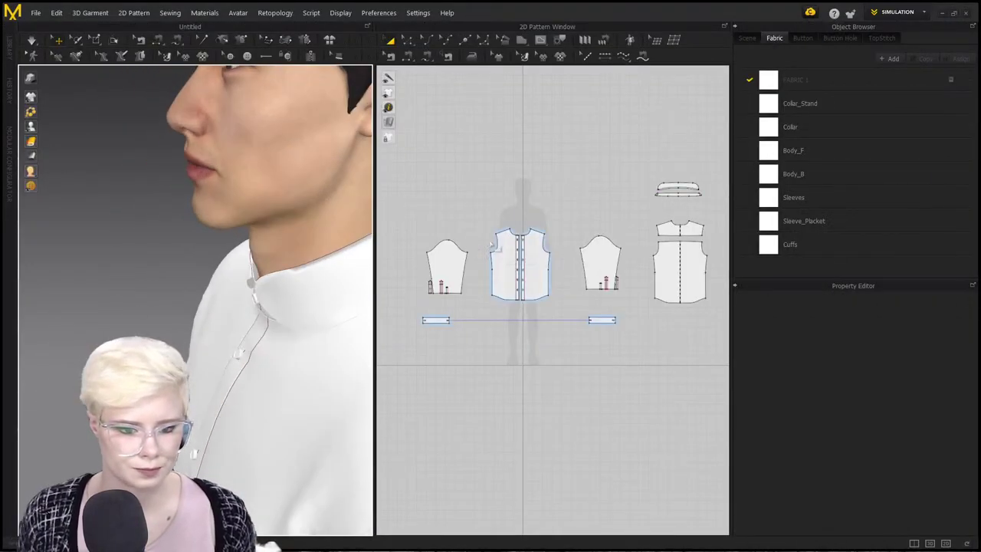
Freeze the front, back, sleeve and cuff patterns, leaving the collar and collar stand free to simulate.
{"action": "scroll", "coordinate": [520, 297], "scroll_direction": "down", "scroll_amount": 5}
{"action": "left_click_drag", "start_coordinate": [426, 248], "coordinate": [427, 250]}
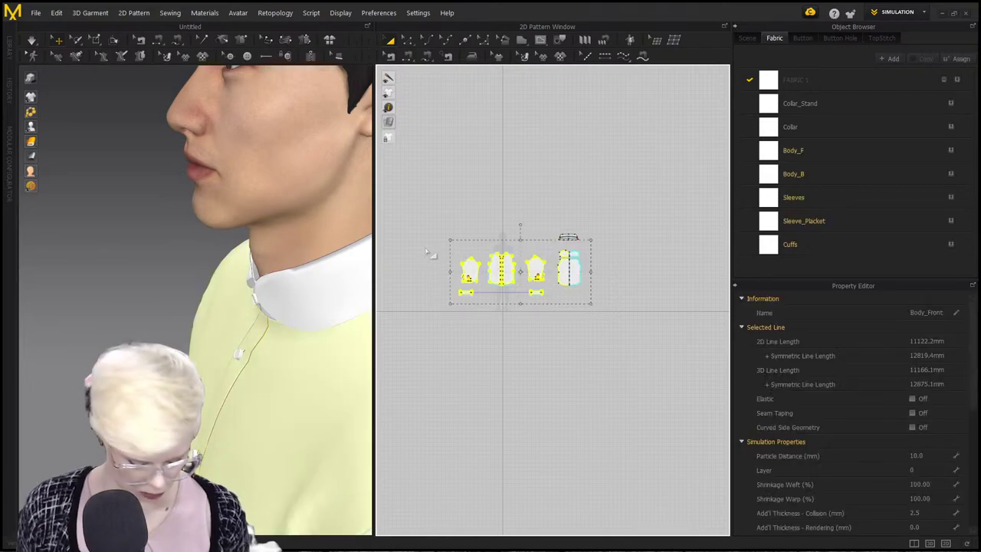
{"action": "right_click_drag", "start_coordinate": [339, 344], "coordinate": [184, 340]}
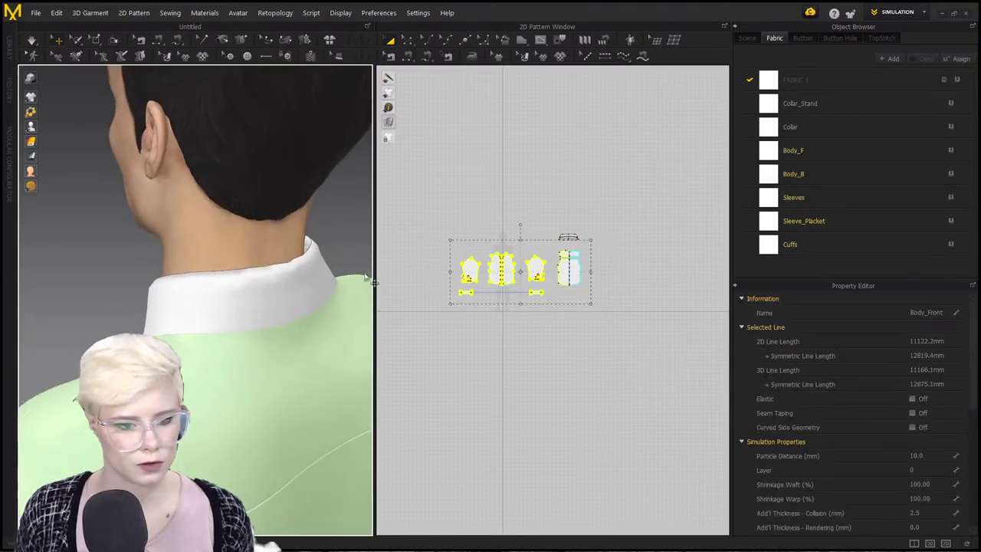
{"action": "scroll", "coordinate": [485, 239], "scroll_direction": "up", "scroll_amount": 6}
{"action": "middle_click_drag", "start_coordinate": [680, 229], "coordinate": [600, 239]}
{"action": "right_click_drag", "start_coordinate": [625, 193], "coordinate": [534, 218]}
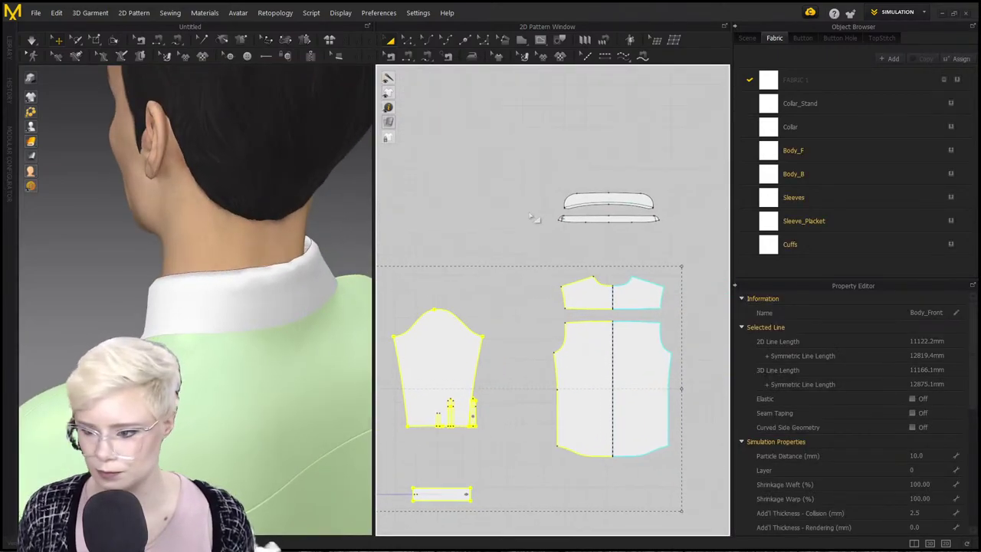
{"action": "scroll", "coordinate": [582, 197], "scroll_direction": "up", "scroll_amount": 6}
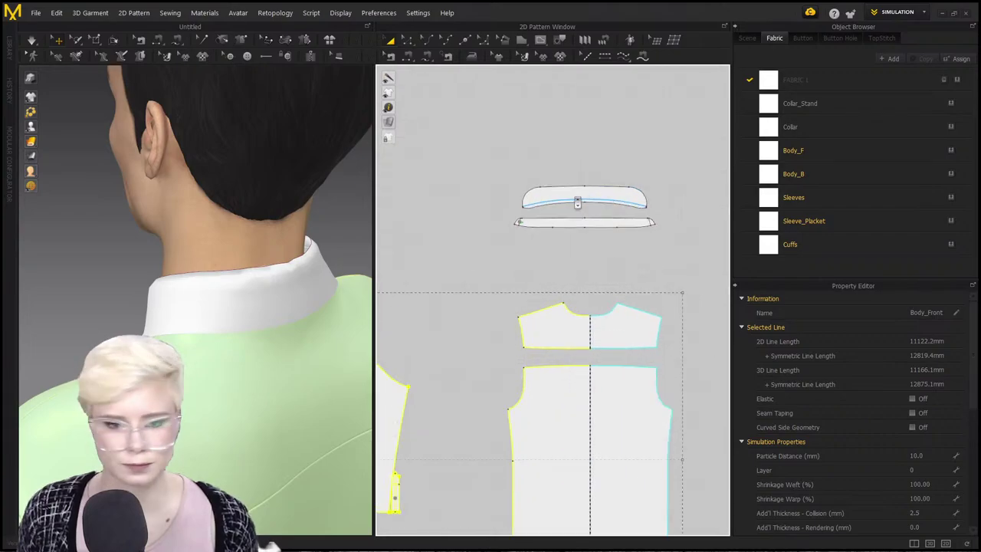
{"action": "left_click", "coordinate": [586, 141]}
Raise the top edge of the collar stand slightly in the 2D pattern to make the stand taller.
{"action": "right_click_drag", "start_coordinate": [230, 285], "coordinate": [315, 280]}
{"action": "scroll", "coordinate": [315, 280], "scroll_direction": "up", "scroll_amount": 2}
{"action": "scroll", "coordinate": [315, 281], "scroll_direction": "up", "scroll_amount": 2}
{"action": "middle_click_drag", "start_coordinate": [248, 298], "coordinate": [267, 306]}
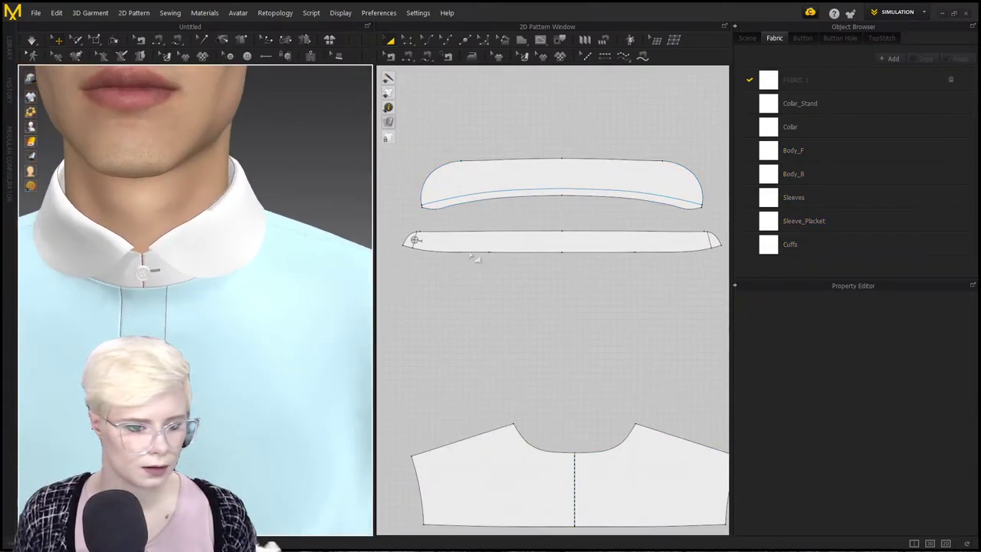
{"action": "left_click", "coordinate": [462, 300]}
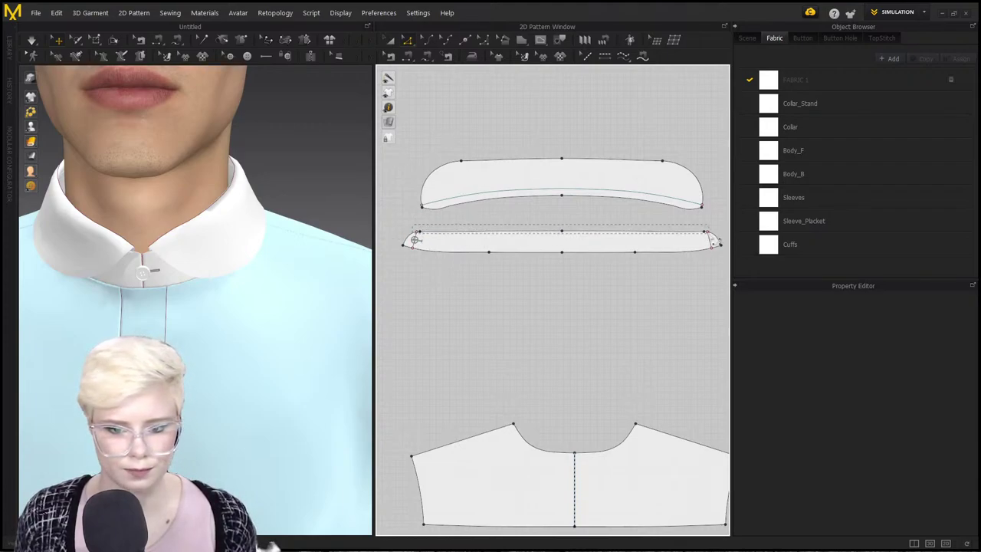
{"action": "left_click", "coordinate": [619, 233]}
{"action": "left_click_drag", "start_coordinate": [613, 233], "coordinate": [613, 226]}
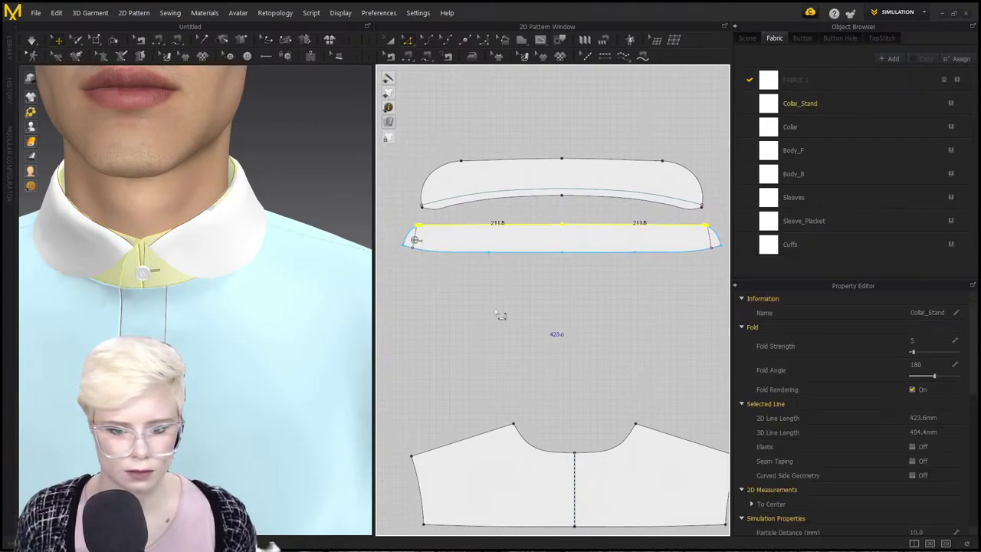
Simulate the taller collar stand and check the collar around the avatar's neck from the front and side.
{"action": "right_click_drag", "start_coordinate": [191, 309], "coordinate": [235, 310]}
{"action": "key", "text": "space"}
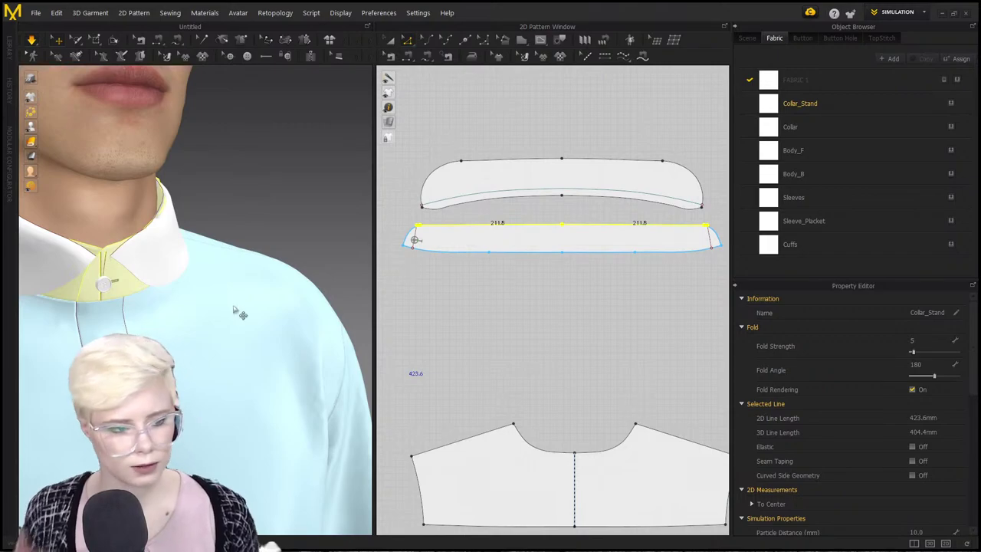
{"action": "right_click_drag", "start_coordinate": [108, 277], "coordinate": [173, 280]}
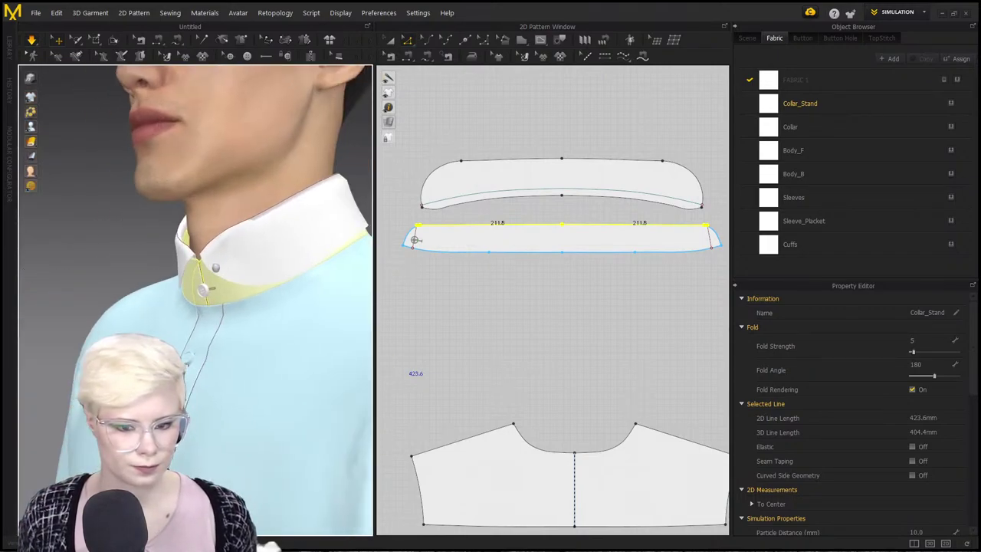
{"action": "scroll", "coordinate": [215, 274], "scroll_direction": "up", "scroll_amount": 2}
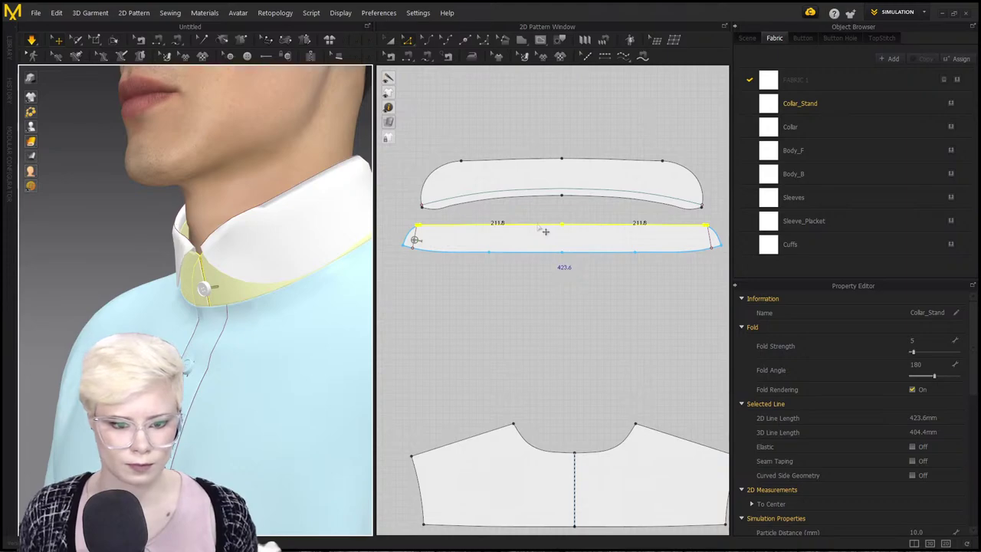
Lower the collar stand's top edge by about 5 mm in the 2D pattern.
{"action": "left_click", "coordinate": [538, 227]}
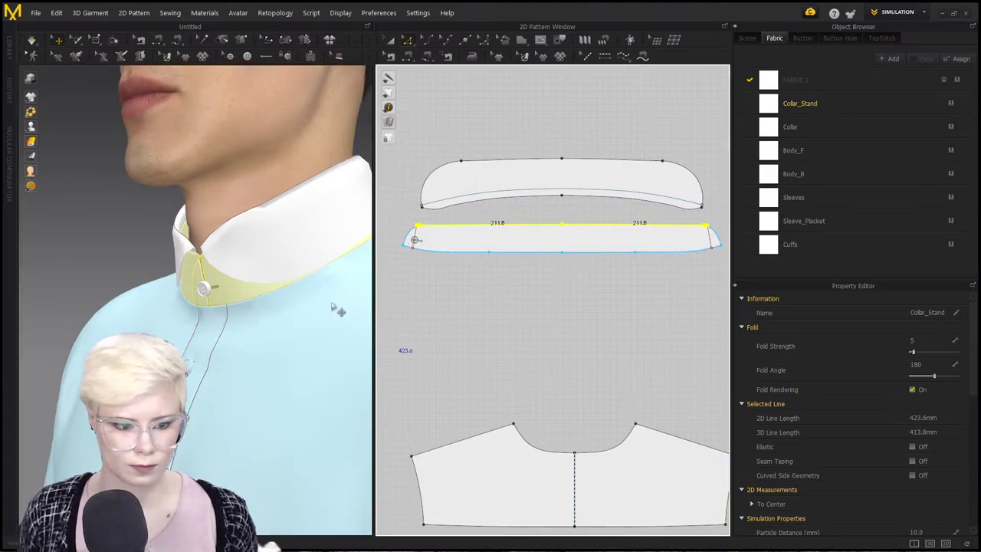
{"action": "right_click_drag", "start_coordinate": [342, 310], "coordinate": [267, 332]}
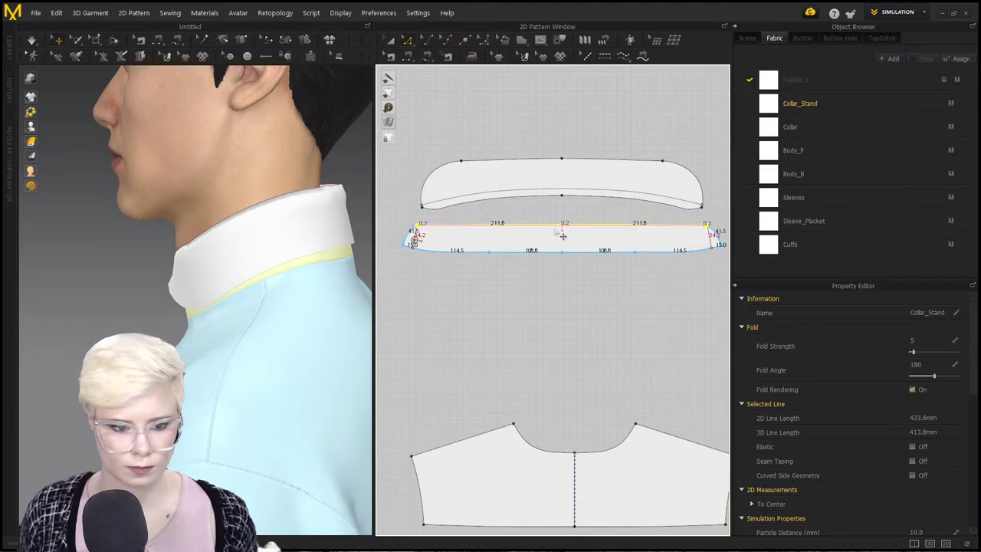
{"action": "scroll", "coordinate": [567, 232], "scroll_direction": "up", "scroll_amount": 3}
{"action": "left_click_drag", "start_coordinate": [556, 225], "coordinate": [556, 224]}
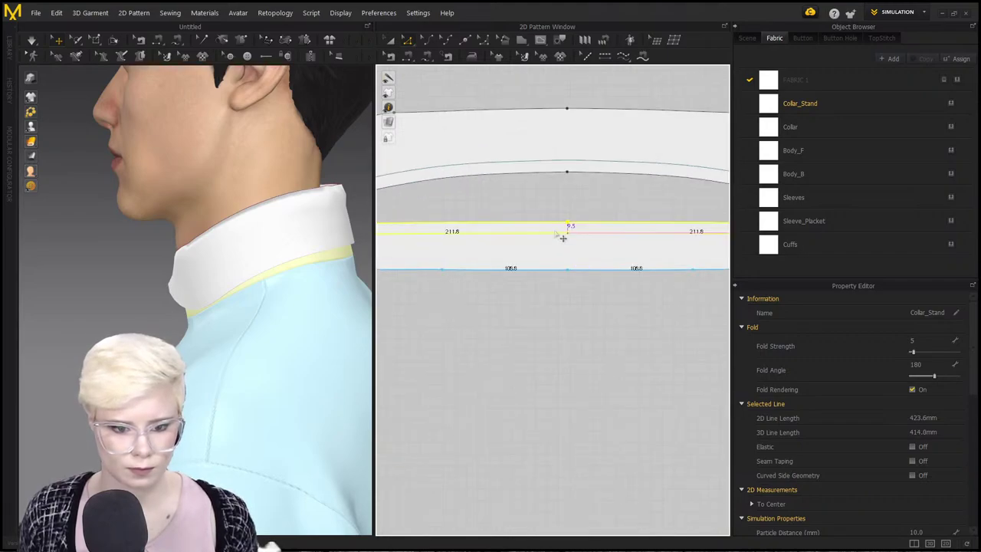
{"action": "scroll", "coordinate": [560, 234], "scroll_direction": "up", "scroll_amount": 2}
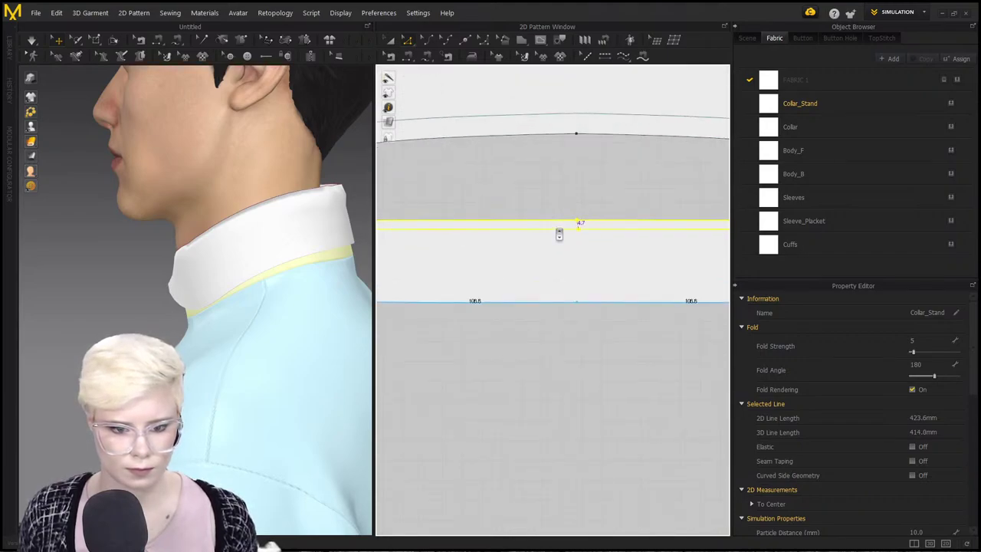
{"action": "left_click_drag", "start_coordinate": [559, 234], "coordinate": [560, 235]}
Simulate the shortened collar stand and inspect the collar's fit on the avatar from the front and both sides.
{"action": "right_click_drag", "start_coordinate": [274, 300], "coordinate": [305, 304]}
{"action": "scroll", "coordinate": [305, 304], "scroll_direction": "down", "scroll_amount": 3}
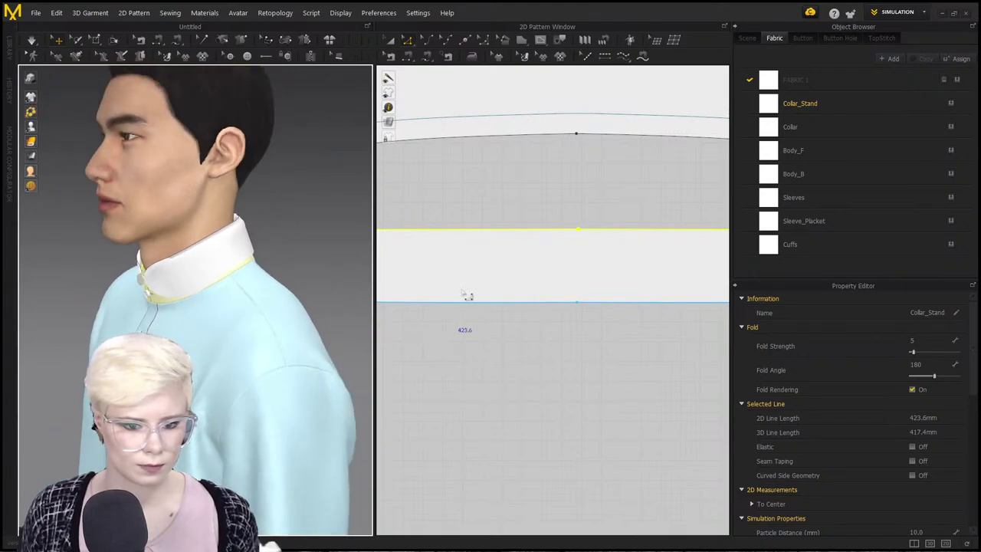
{"action": "scroll", "coordinate": [544, 283], "scroll_direction": "down", "scroll_amount": 5}
{"action": "middle_click_drag", "start_coordinate": [544, 283], "coordinate": [524, 279]}
{"action": "right_click_drag", "start_coordinate": [284, 300], "coordinate": [327, 296]}
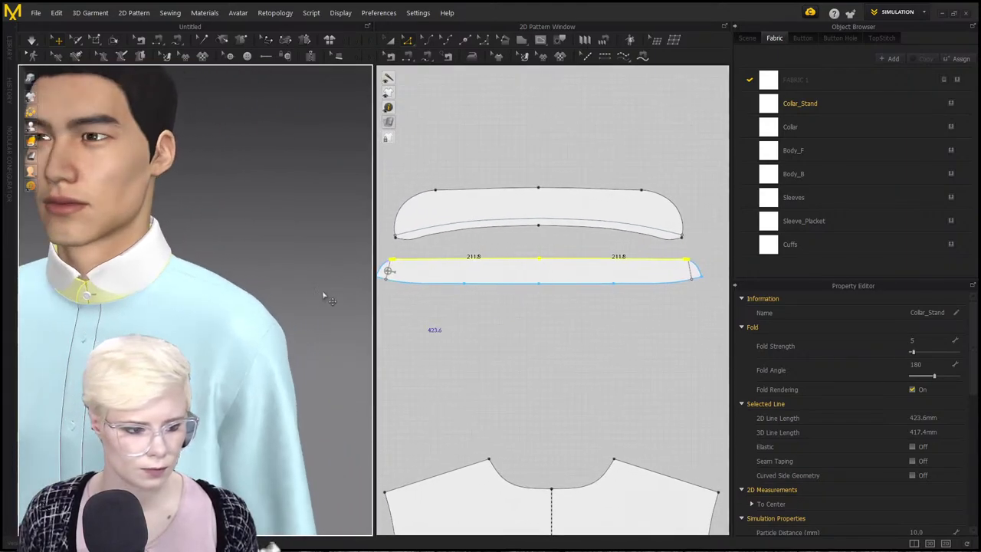
{"action": "key", "text": "space"}
{"action": "right_click_drag", "start_coordinate": [274, 258], "coordinate": [325, 258]}
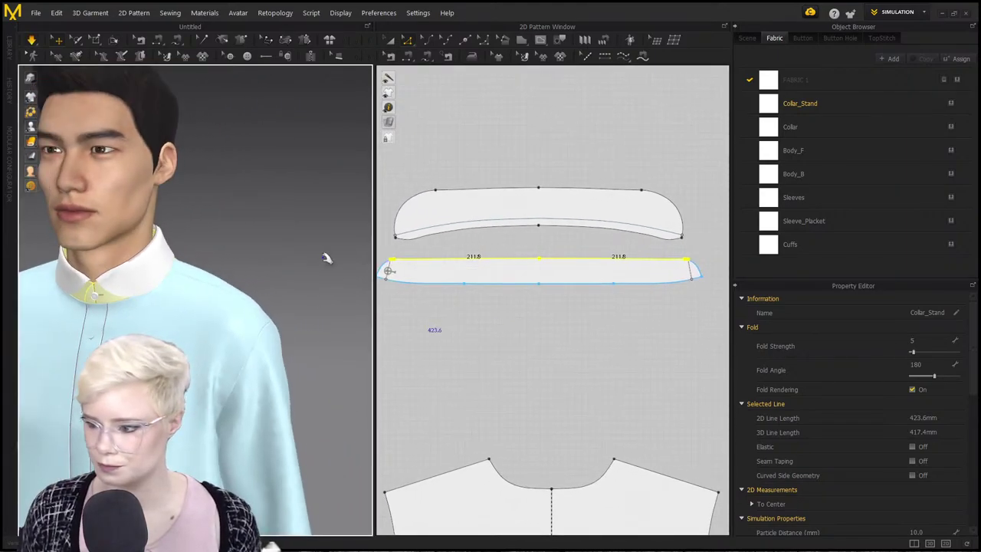
{"action": "scroll", "coordinate": [163, 277], "scroll_direction": "up", "scroll_amount": 2}
{"action": "right_click_drag", "start_coordinate": [162, 276], "coordinate": [74, 268]}
{"action": "right_click_drag", "start_coordinate": [287, 292], "coordinate": [177, 290]}
{"action": "right_click_drag", "start_coordinate": [253, 287], "coordinate": [300, 280]}
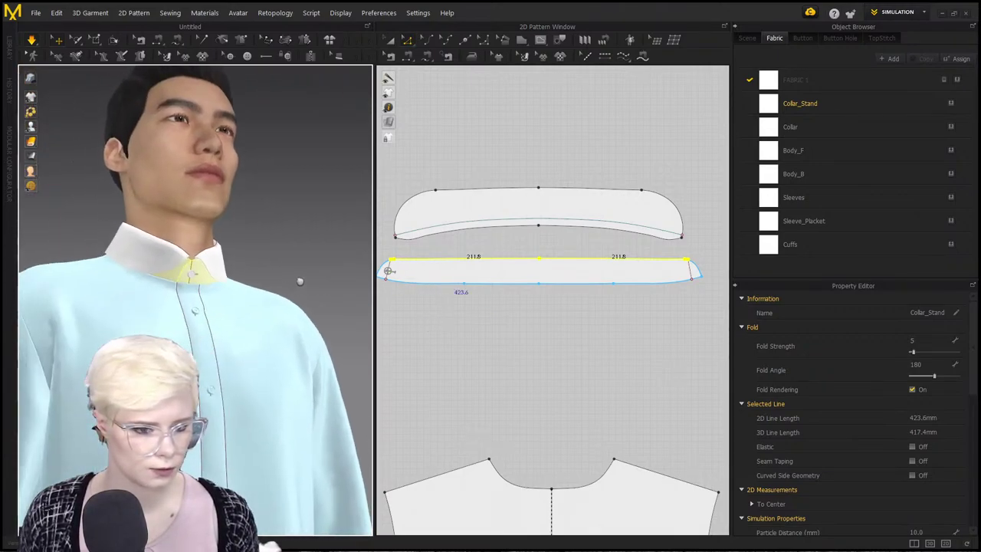
Compare the collar's front on the avatar with the sack suit reference photo in the browser, and return to the garment.
{"action": "scroll", "coordinate": [249, 319], "scroll_direction": "up", "scroll_amount": 3}
{"action": "scroll", "coordinate": [249, 319], "scroll_direction": "up", "scroll_amount": 1}
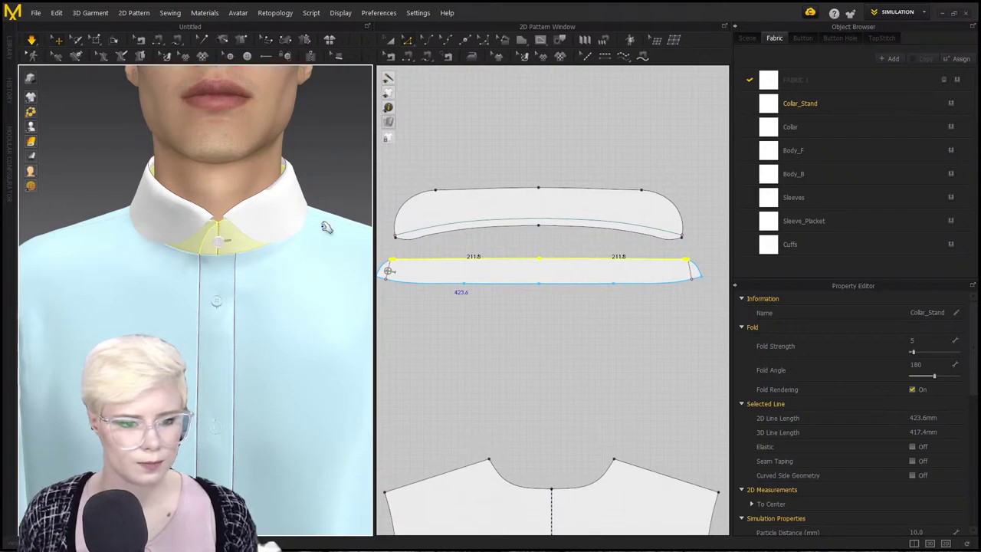
{"action": "left_click_drag", "start_coordinate": [0, 84], "coordinate": [676, 3]}
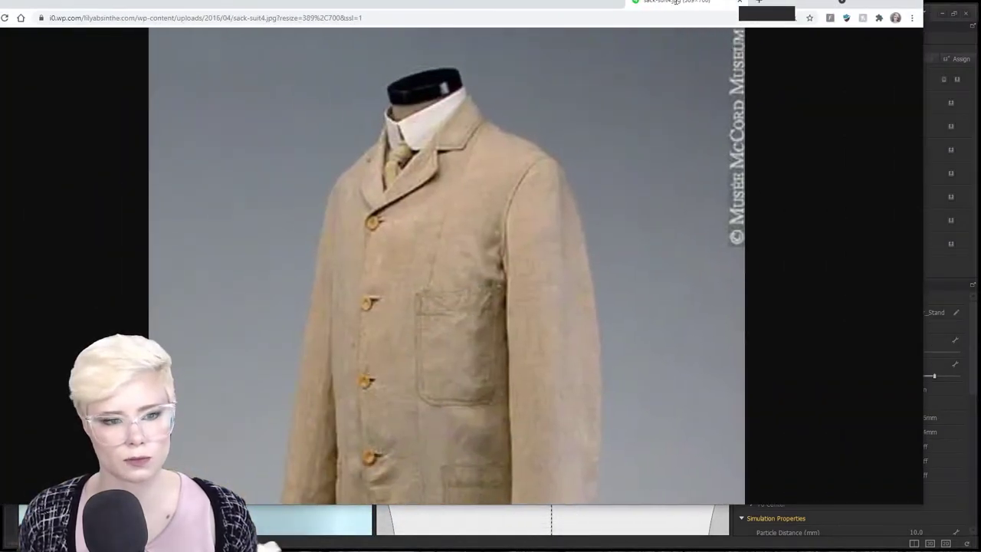
{"action": "left_click_drag", "start_coordinate": [676, 2], "coordinate": [3, 6]}
{"action": "key", "text": "alt+Tab"}
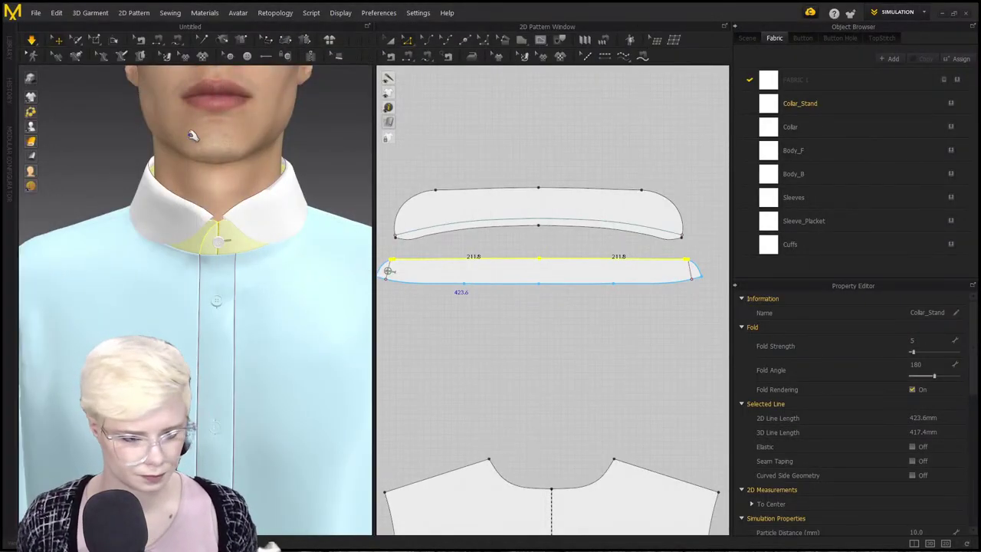
Draw a vertical 55 mm internal line across the collar pattern at its centre, from the upper edge to the lower edge.
{"action": "scroll", "coordinate": [485, 188], "scroll_direction": "up", "scroll_amount": 3}
{"action": "middle_click_drag", "start_coordinate": [508, 174], "coordinate": [613, 145]}
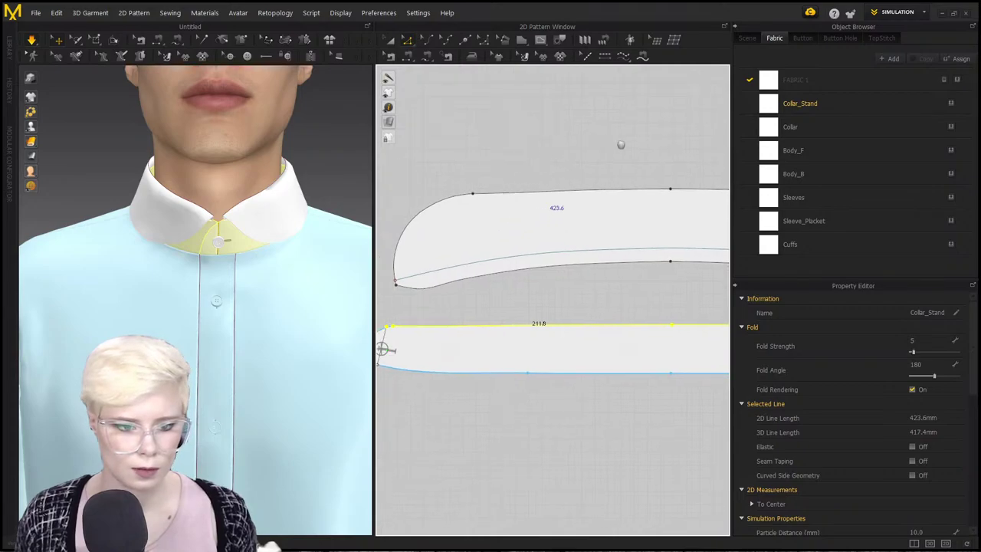
{"action": "left_click", "coordinate": [465, 40]}
{"action": "scroll", "coordinate": [441, 211], "scroll_direction": "down", "scroll_amount": 4}
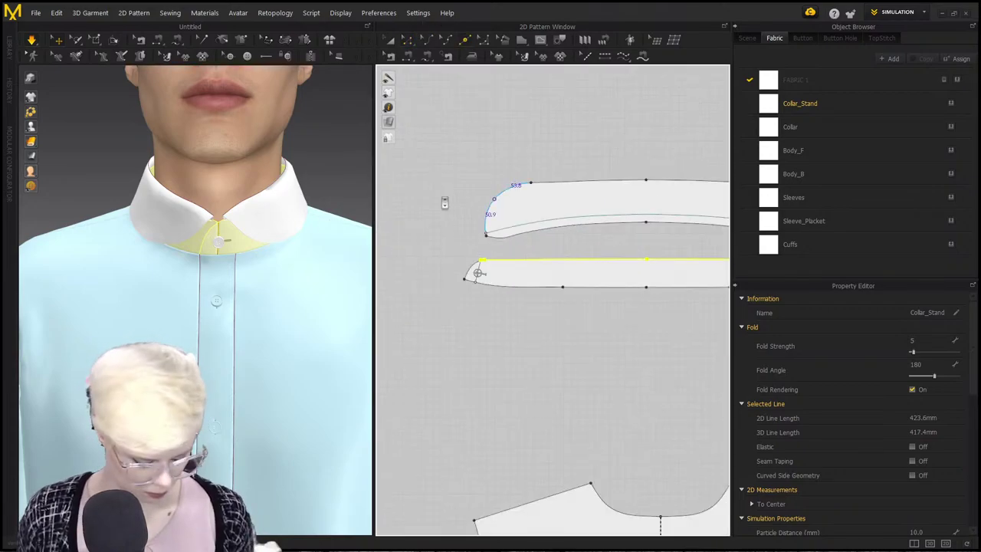
{"action": "left_click", "coordinate": [541, 42]}
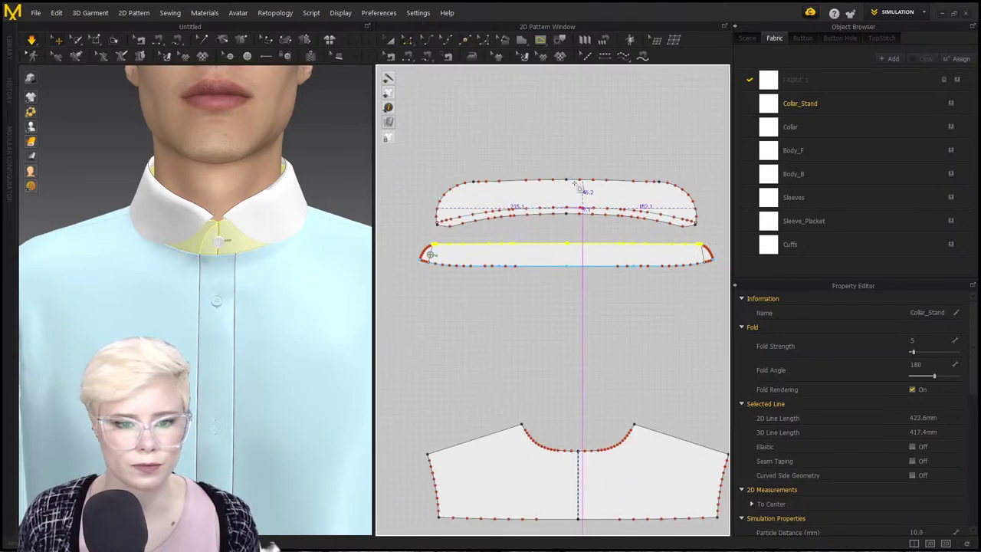
{"action": "left_click", "coordinate": [565, 213]}
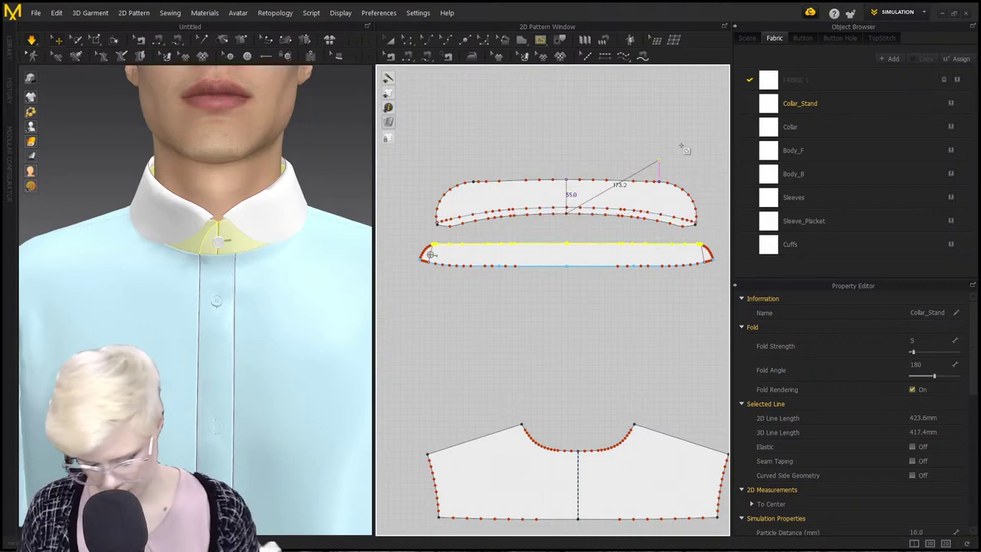
{"action": "key", "text": "Return"}
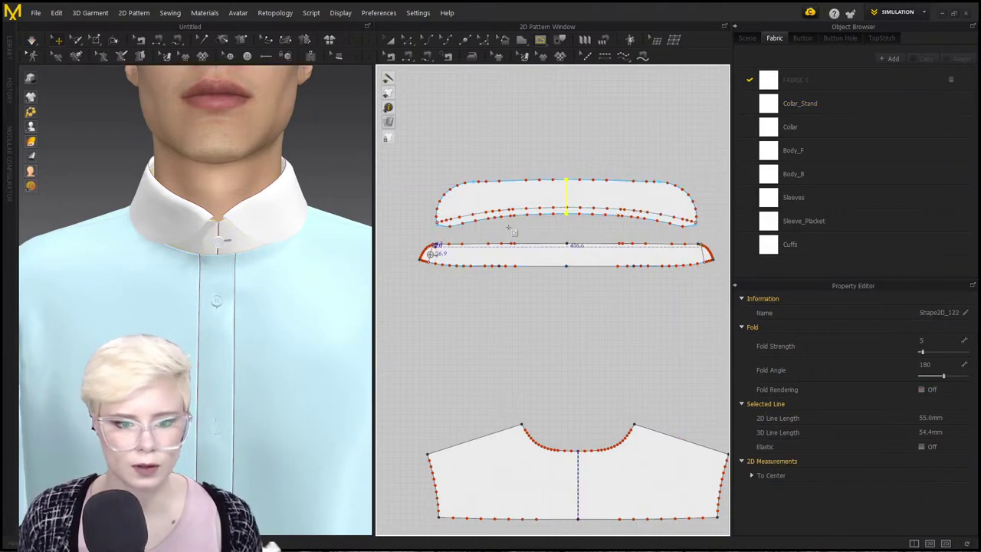
Cut the collar pattern along its centre internal line and delete the half lying to the right in the 2D pattern.
{"action": "key", "text": "a"}
{"action": "right_click", "coordinate": [568, 197]}
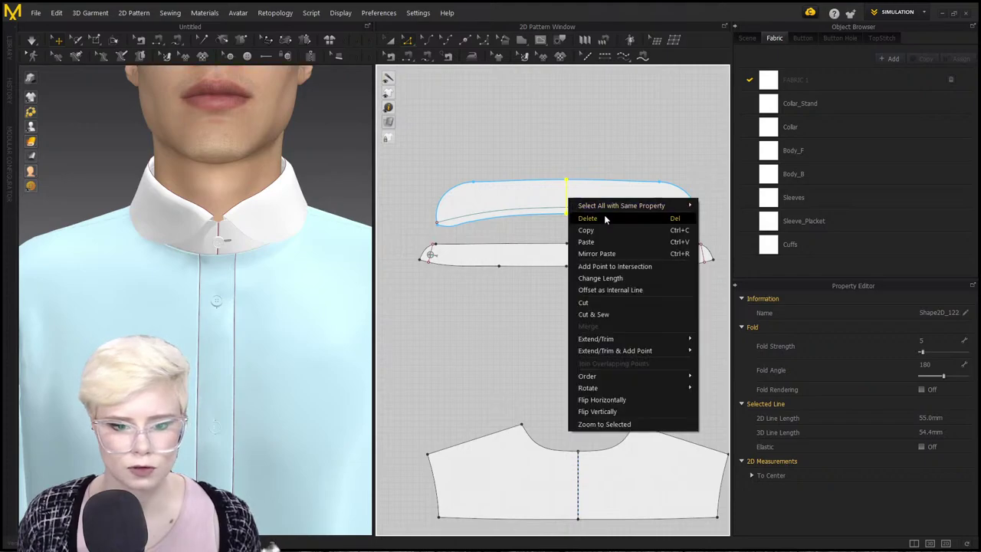
{"action": "left_click", "coordinate": [623, 302]}
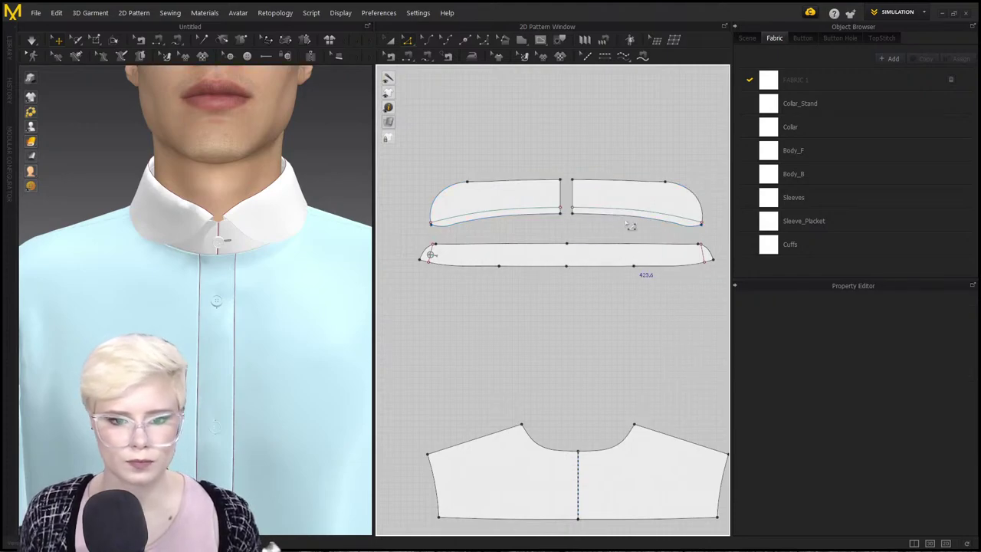
{"action": "left_click", "coordinate": [624, 193]}
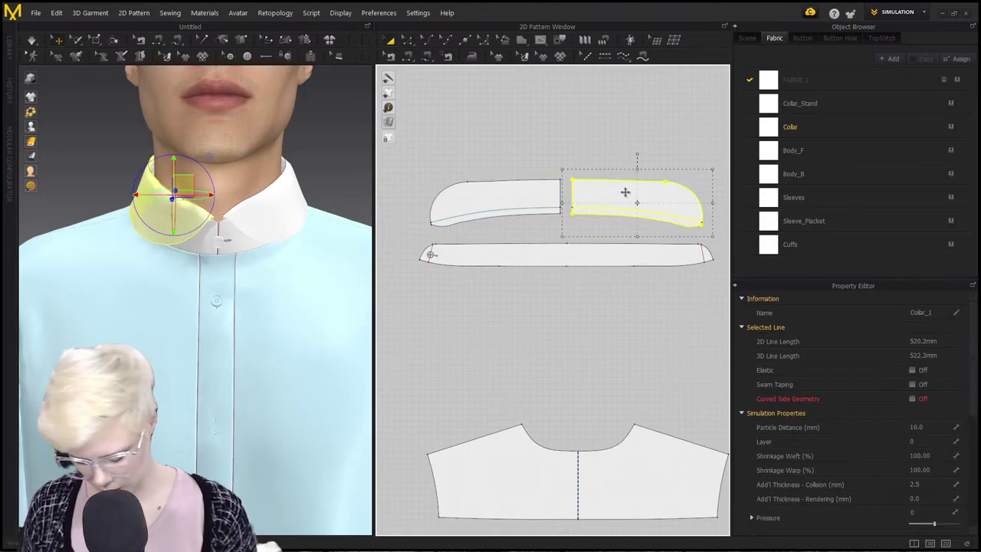
{"action": "key", "text": "Delete"}
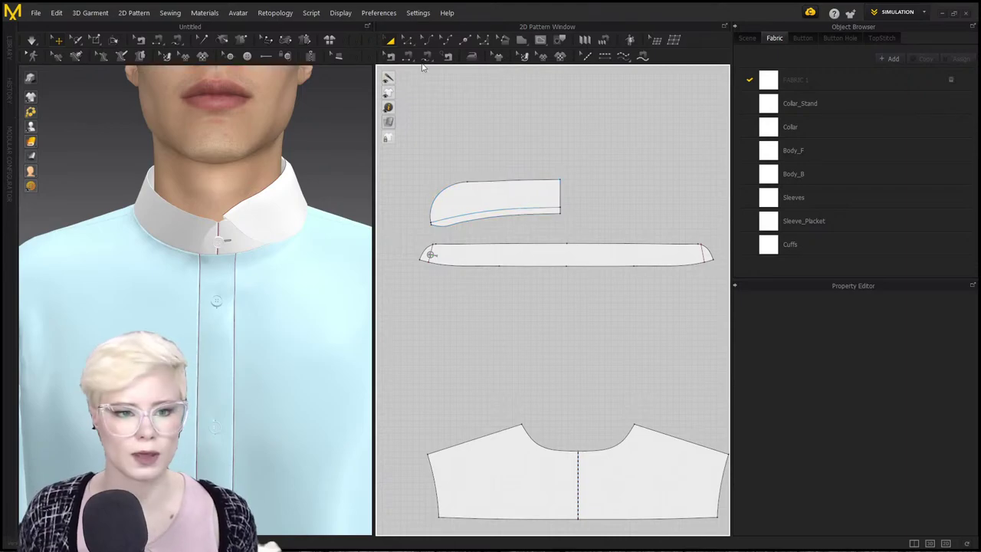
Unfold the remaining collar half along its centre edge with symmetric editing and sewing.
{"action": "left_click", "coordinate": [407, 39]}
{"action": "right_click", "coordinate": [561, 193]}
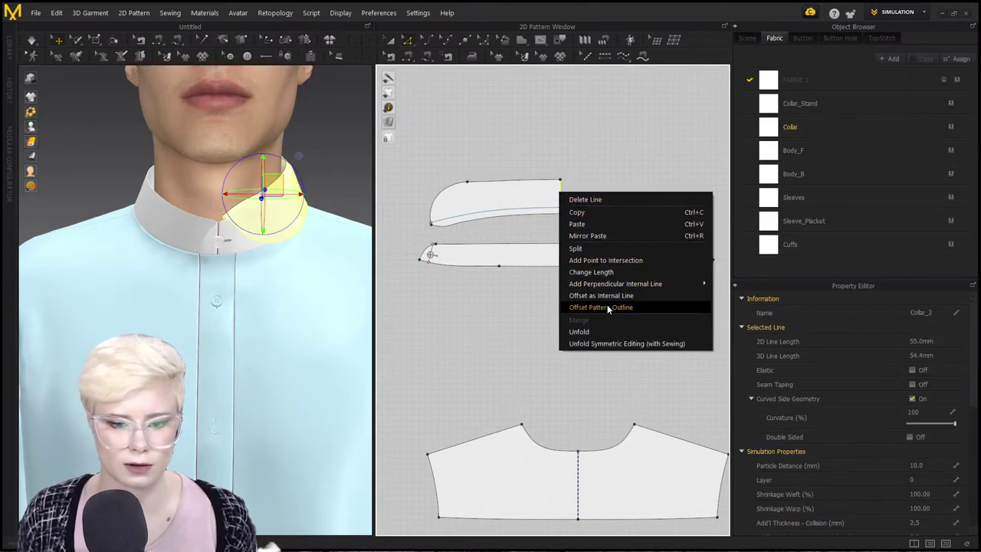
{"action": "left_click", "coordinate": [610, 343]}
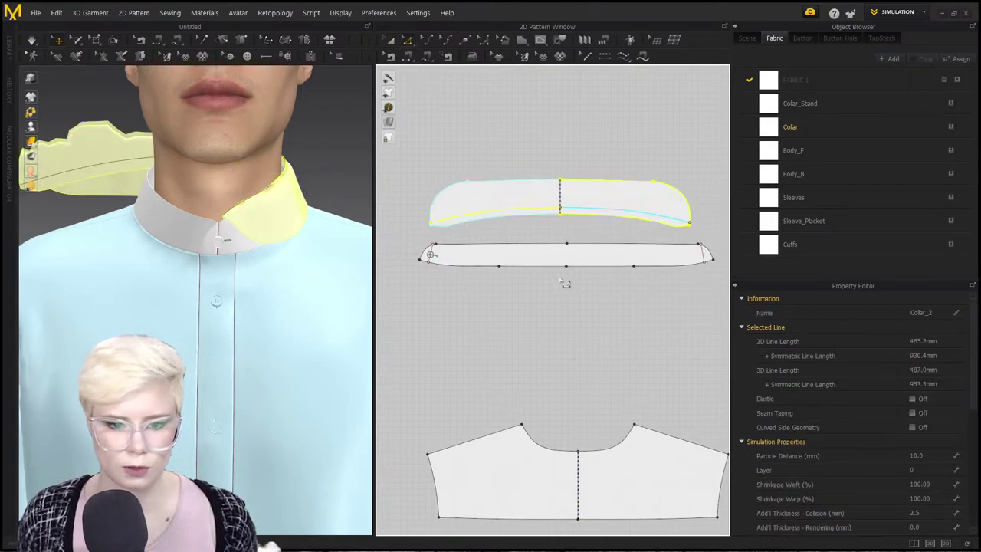
{"action": "right_click_drag", "start_coordinate": [189, 209], "coordinate": [245, 219]}
{"action": "scroll", "coordinate": [246, 219], "scroll_direction": "down", "scroll_amount": 4}
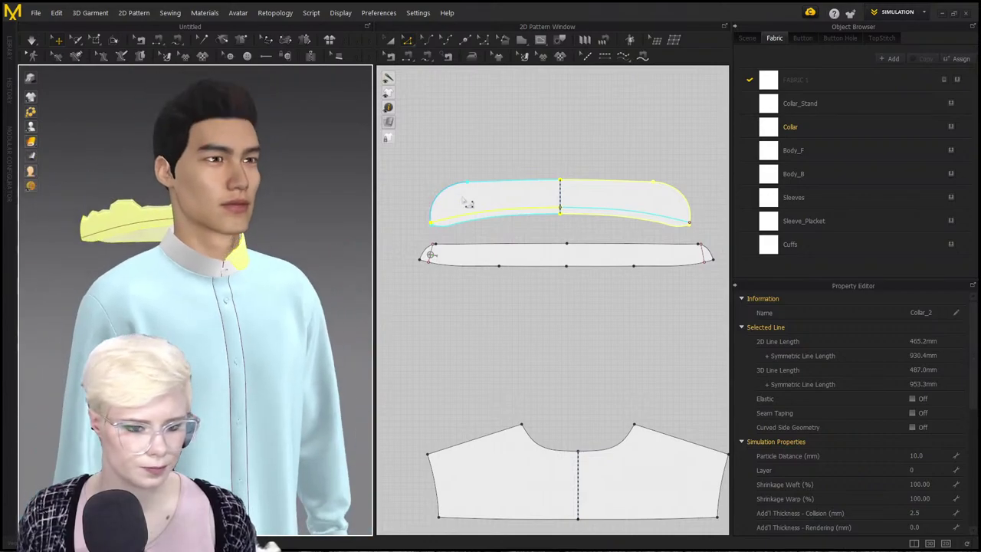
Sew the unfolded collar half's lower edge to the collar stand's upper edge and simulate the collar onto the neck.
{"action": "key", "text": "m"}
{"action": "left_click", "coordinate": [600, 220]}
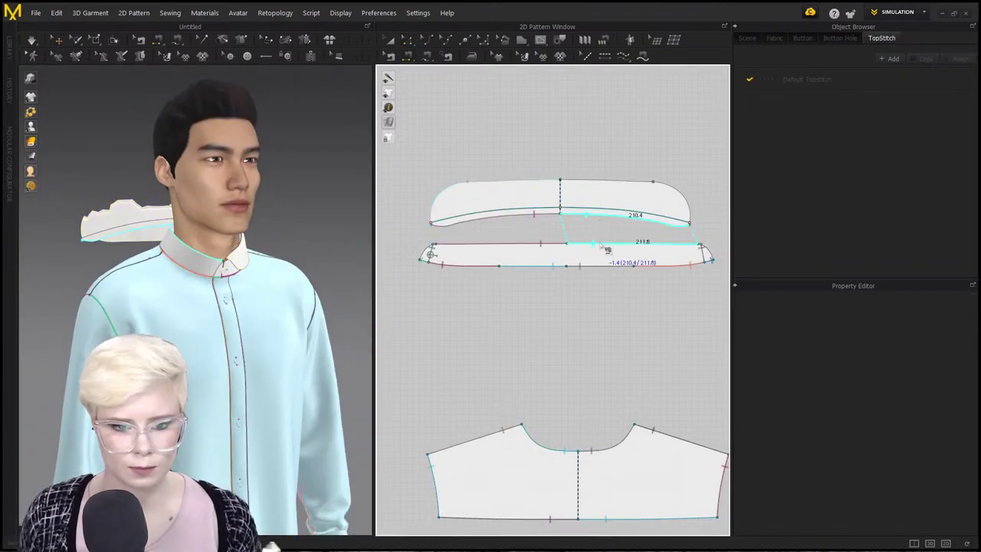
{"action": "left_click", "coordinate": [601, 244]}
{"action": "scroll", "coordinate": [502, 221], "scroll_direction": "up", "scroll_amount": 3}
{"action": "scroll", "coordinate": [504, 229], "scroll_direction": "up", "scroll_amount": 5}
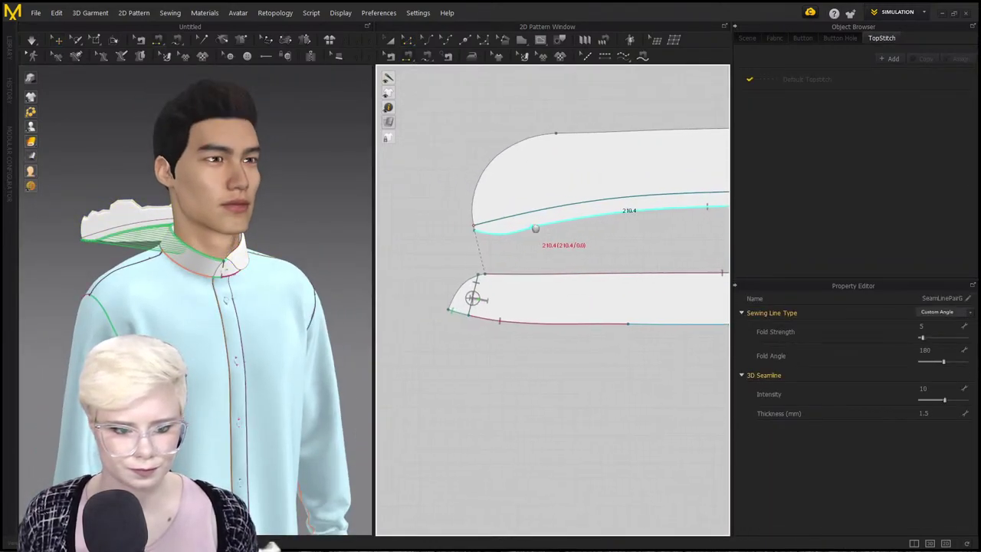
{"action": "left_click", "coordinate": [477, 263]}
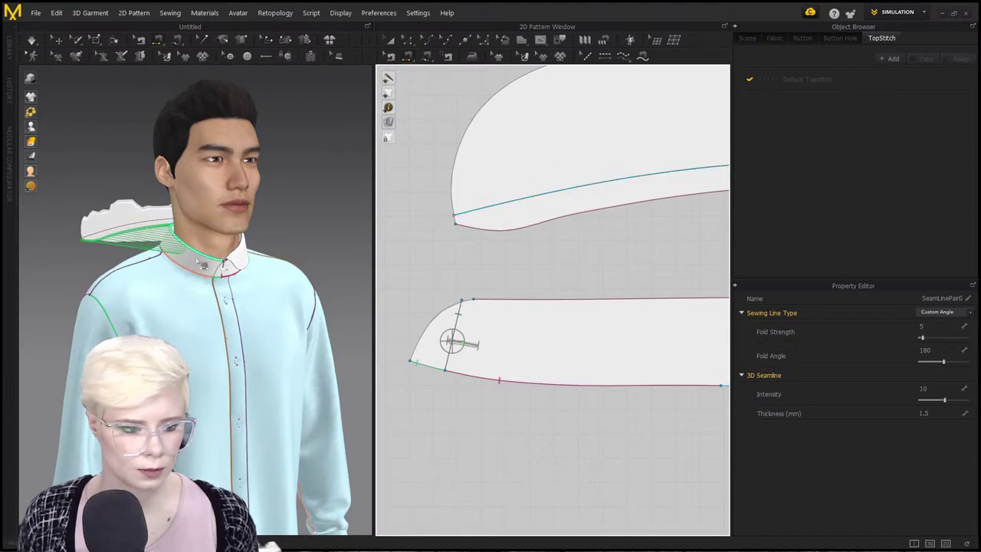
{"action": "key", "text": "space"}
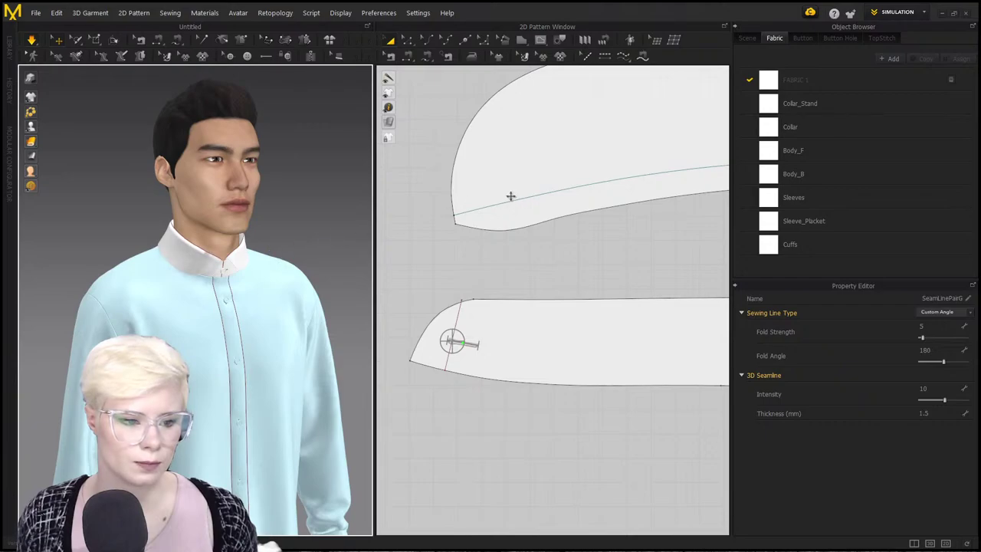
{"action": "scroll", "coordinate": [510, 197], "scroll_direction": "down", "scroll_amount": 3}
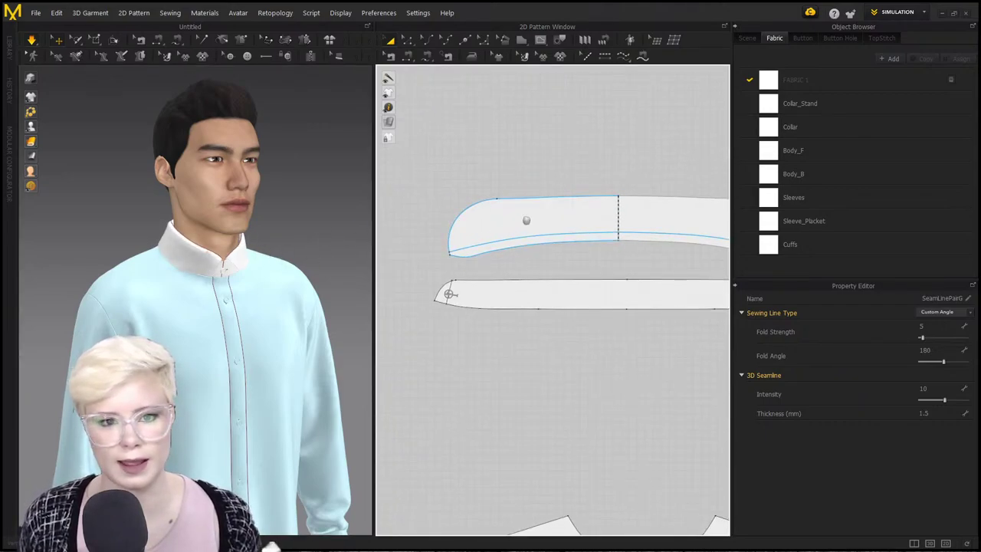
{"action": "scroll", "coordinate": [526, 215], "scroll_direction": "up", "scroll_amount": 4}
{"action": "scroll", "coordinate": [483, 222], "scroll_direction": "up", "scroll_amount": 3}
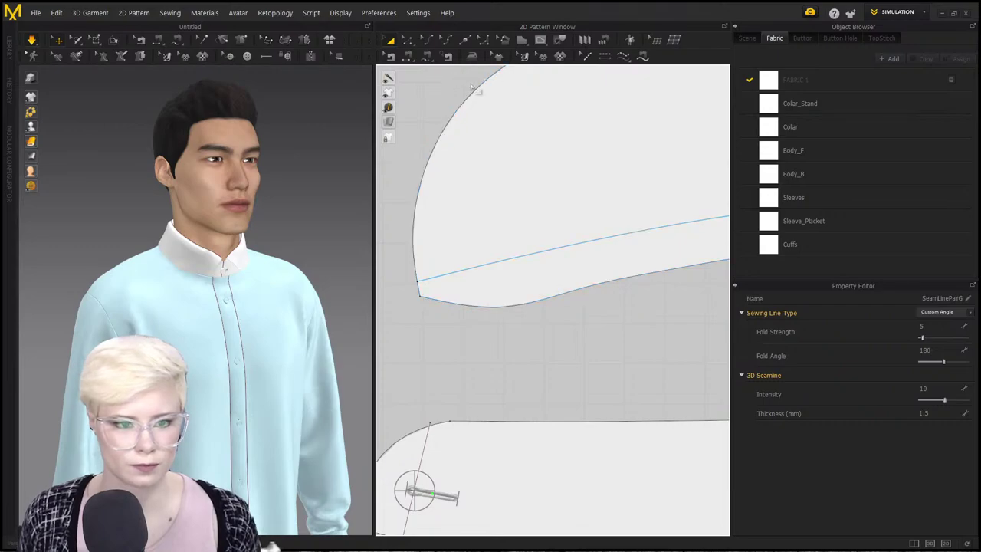
{"action": "left_click", "coordinate": [429, 42]}
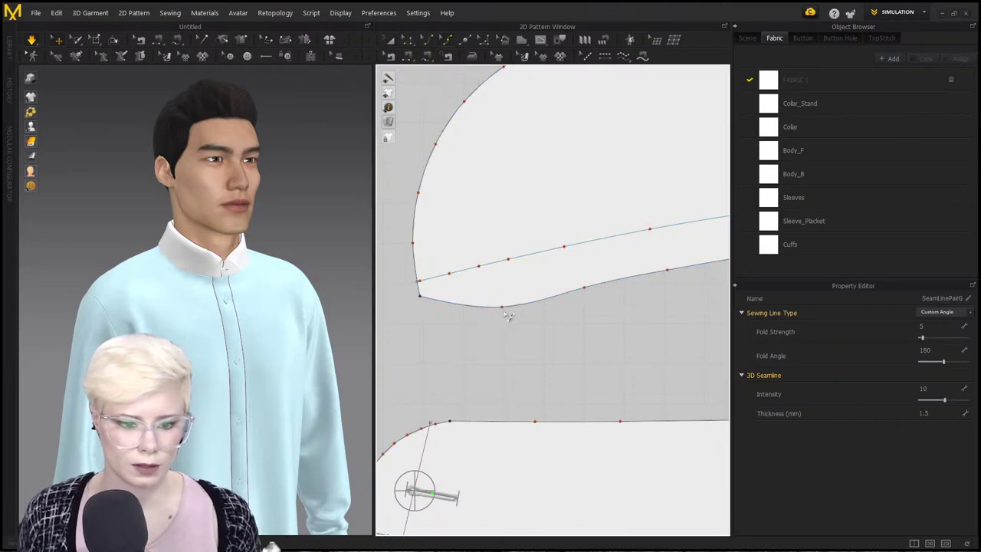
{"action": "left_click_drag", "start_coordinate": [421, 301], "coordinate": [430, 328]}
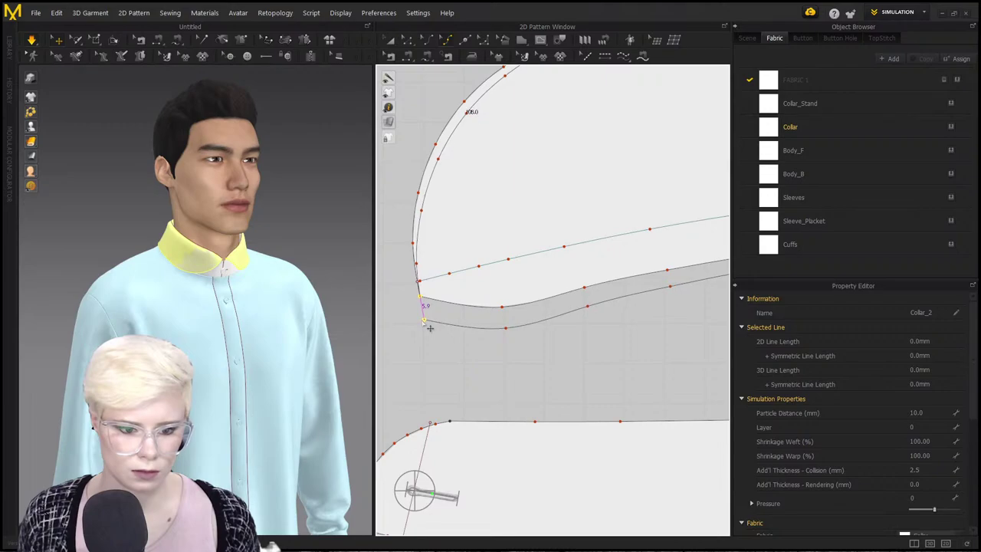
{"action": "key", "text": "Escape"}
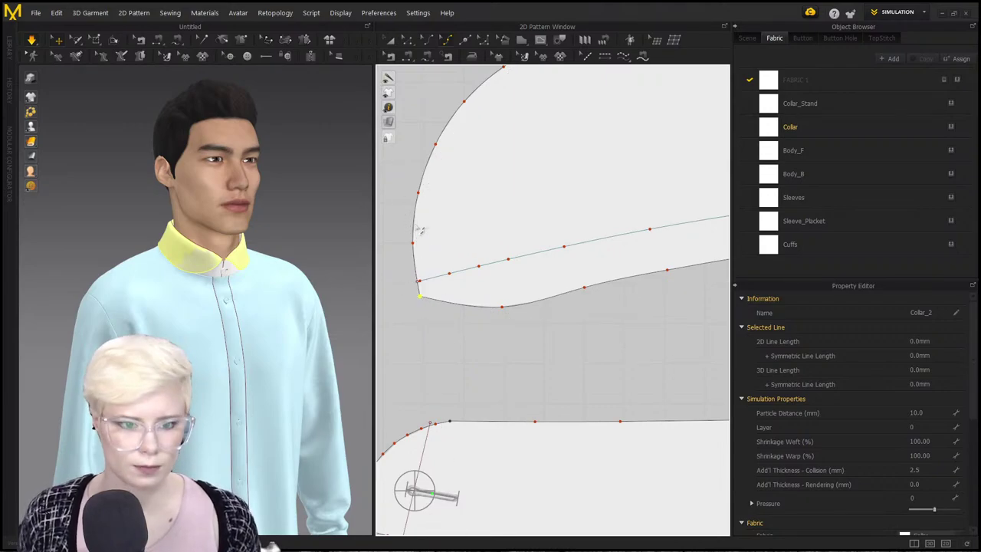
Add a point on the collar's lower edge near the front end and move it about 5 mm below the existing corner.
{"action": "left_click", "coordinate": [464, 41]}
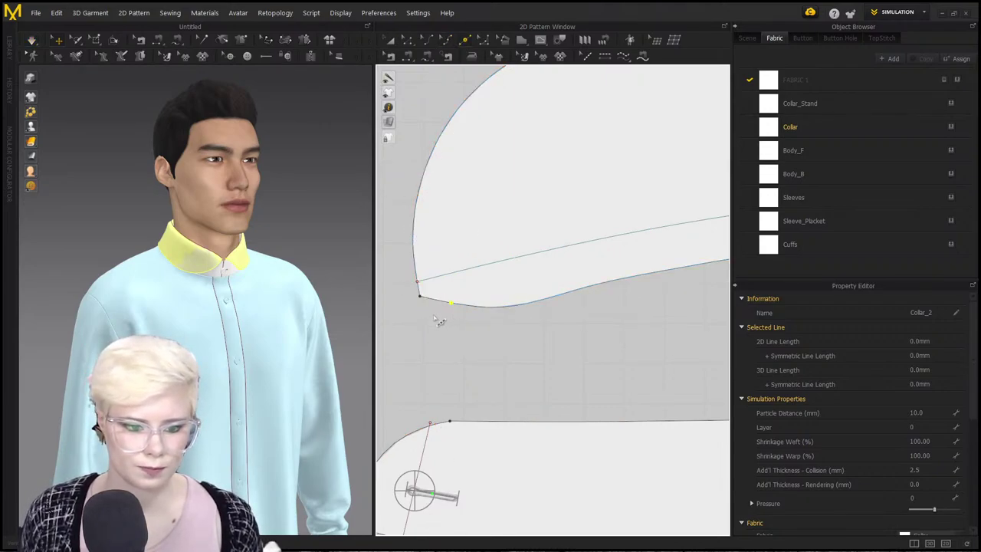
{"action": "left_click", "coordinate": [448, 348]}
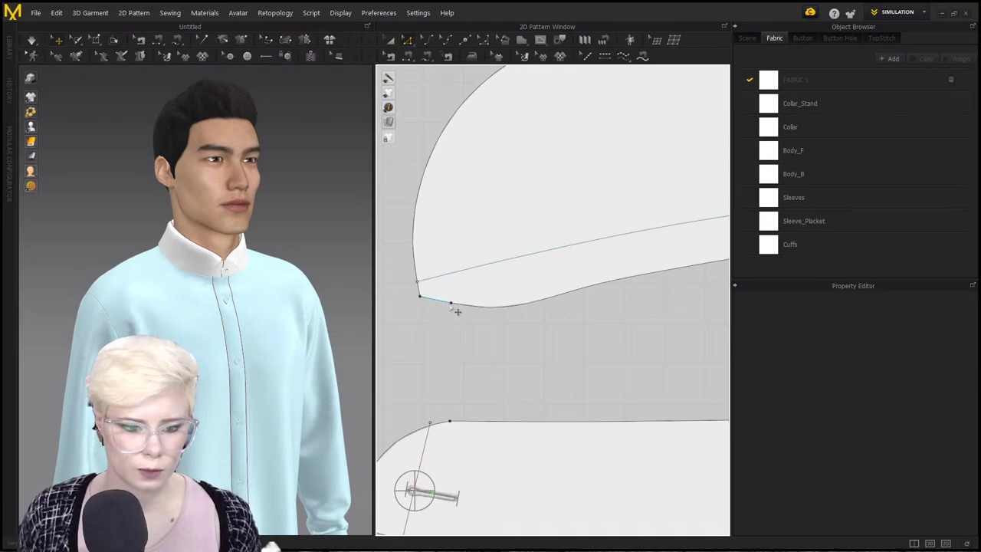
{"action": "left_click_drag", "start_coordinate": [451, 304], "coordinate": [429, 325]}
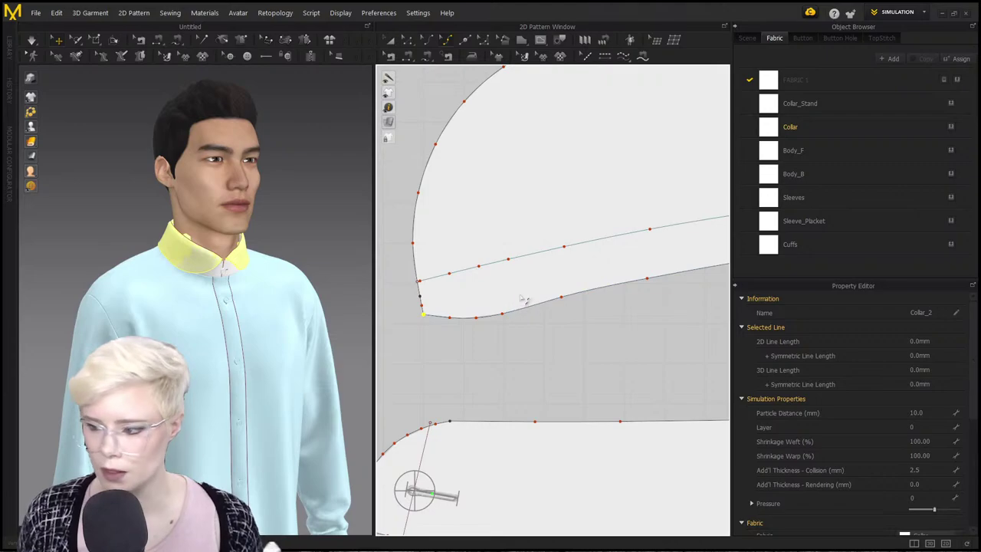
Delete the three curve points beside the collar's new front corner and reposition the next points to straighten the lower edge.
{"action": "left_click_drag", "start_coordinate": [443, 310], "coordinate": [521, 329]}
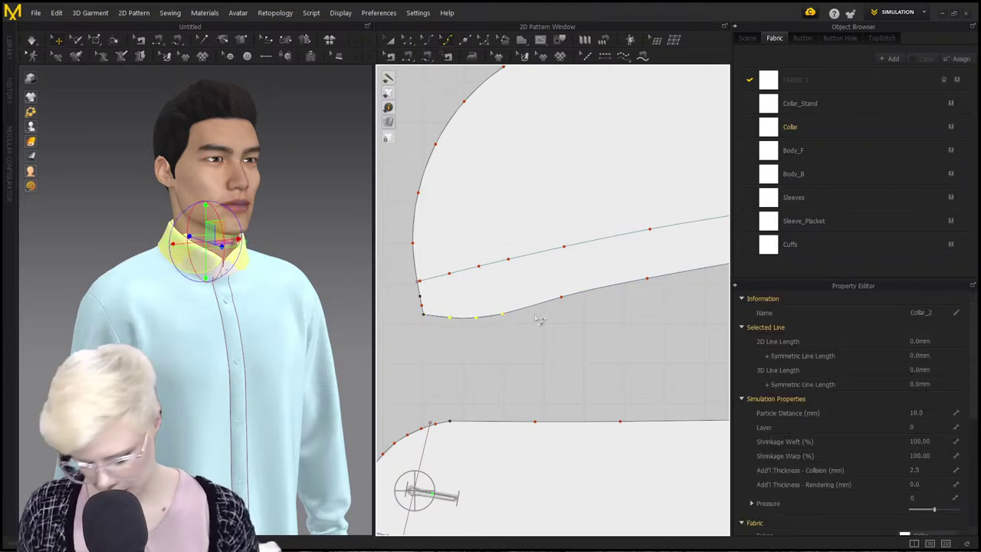
{"action": "key", "text": "Delete"}
{"action": "left_click", "coordinate": [564, 303]}
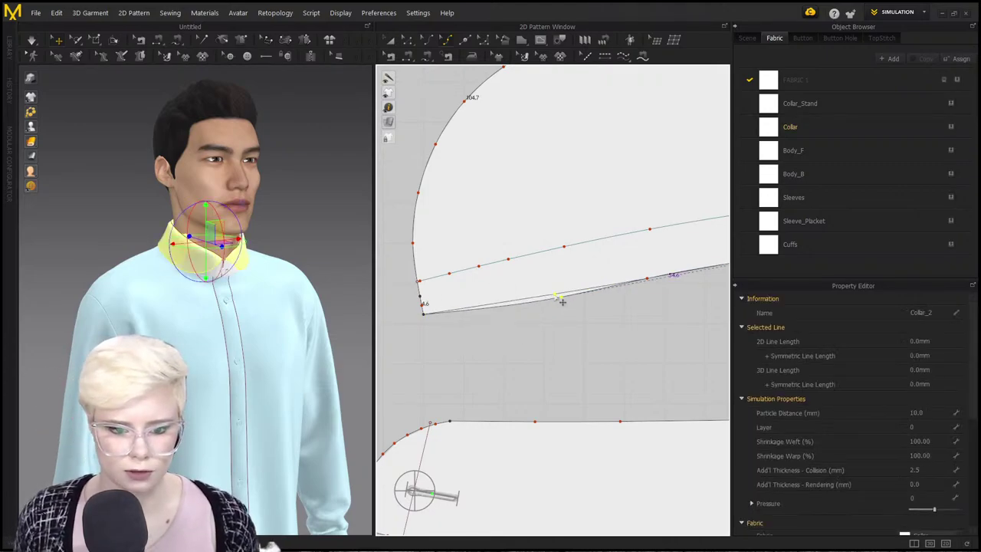
{"action": "scroll", "coordinate": [534, 328], "scroll_direction": "down", "scroll_amount": 2}
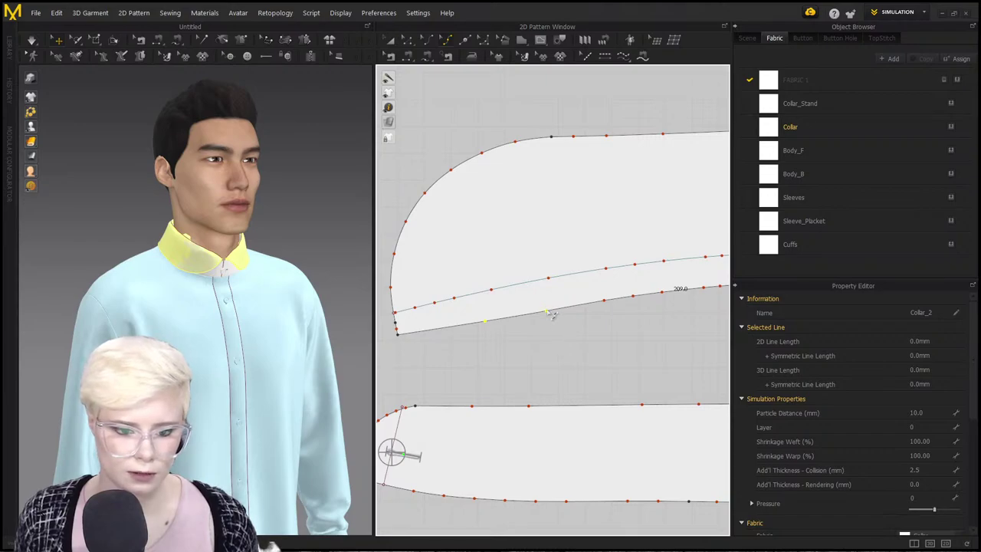
{"action": "left_click", "coordinate": [552, 315]}
{"action": "left_click", "coordinate": [488, 328]}
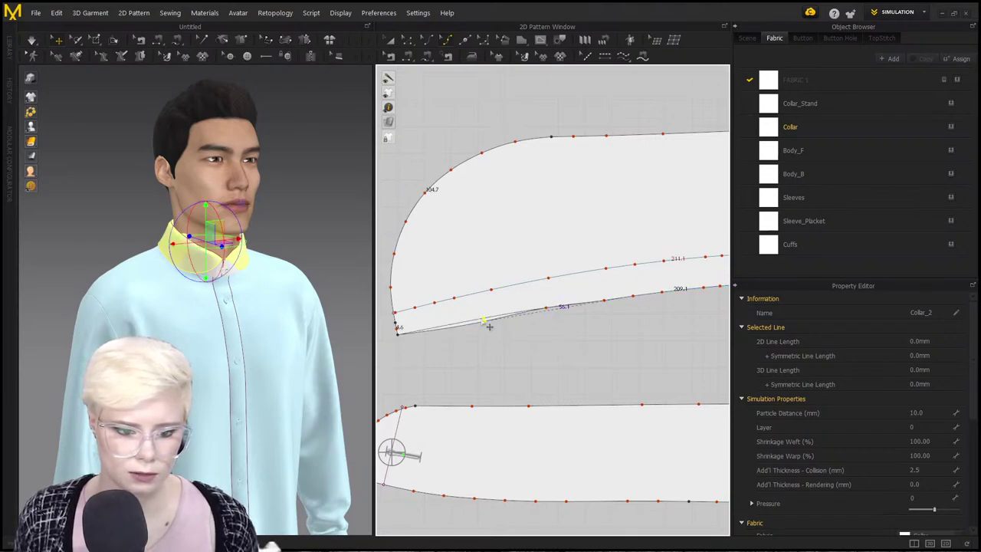
Adjust the curve points along the front part of the collar's lower edge and delete the one that kinks the line.
{"action": "scroll", "coordinate": [498, 337], "scroll_direction": "up", "scroll_amount": 2}
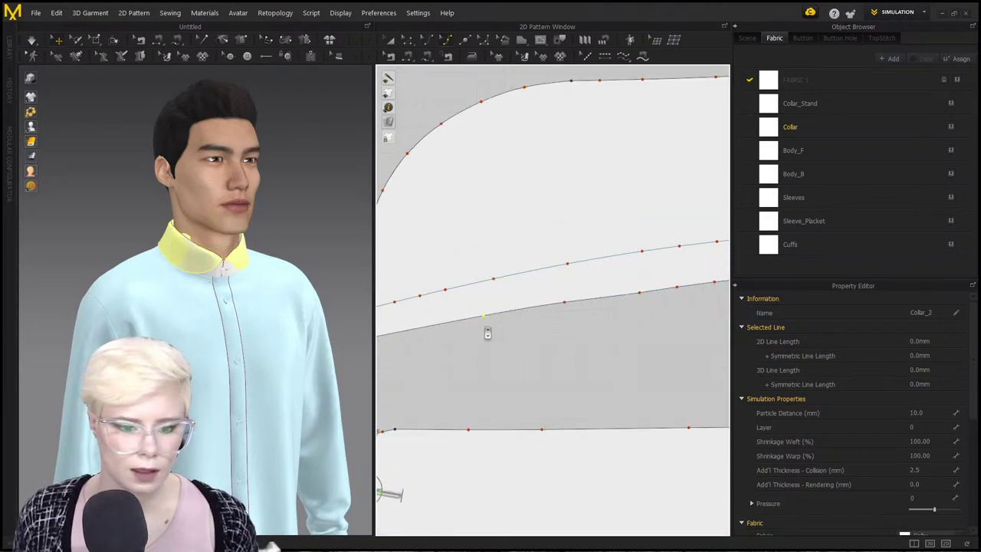
{"action": "scroll", "coordinate": [486, 333], "scroll_direction": "down", "scroll_amount": 4}
{"action": "scroll", "coordinate": [519, 330], "scroll_direction": "up", "scroll_amount": 3}
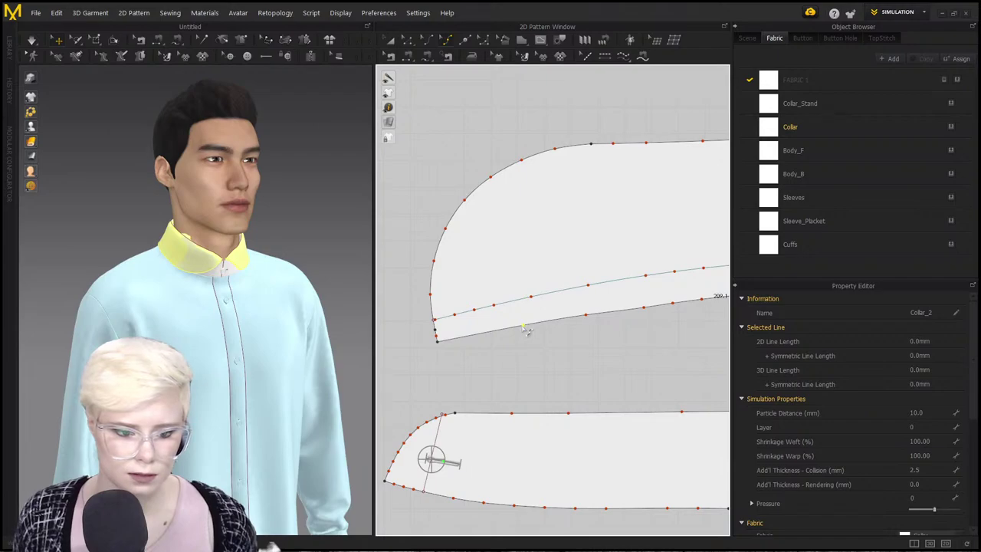
{"action": "scroll", "coordinate": [525, 330], "scroll_direction": "up", "scroll_amount": 1}
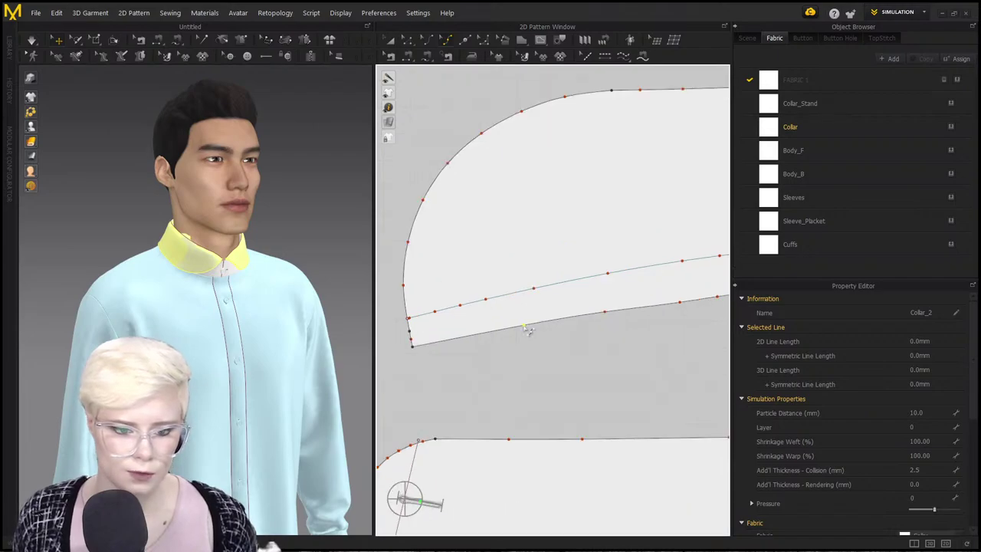
{"action": "left_click", "coordinate": [686, 306]}
{"action": "left_click_drag", "start_coordinate": [682, 302], "coordinate": [682, 301]}
{"action": "scroll", "coordinate": [682, 302], "scroll_direction": "down", "scroll_amount": 1}
{"action": "middle_click_drag", "start_coordinate": [682, 302], "coordinate": [545, 329]}
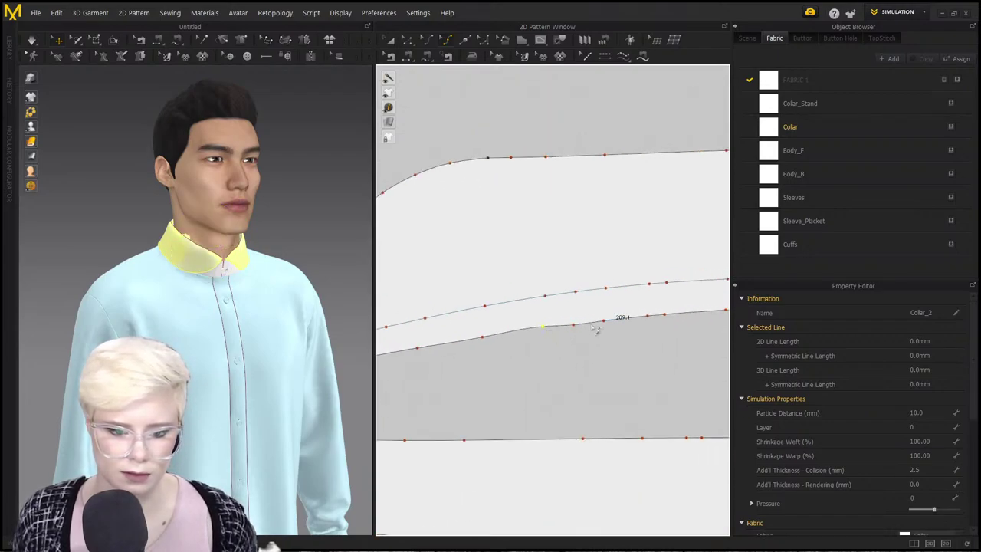
{"action": "left_click", "coordinate": [407, 40]}
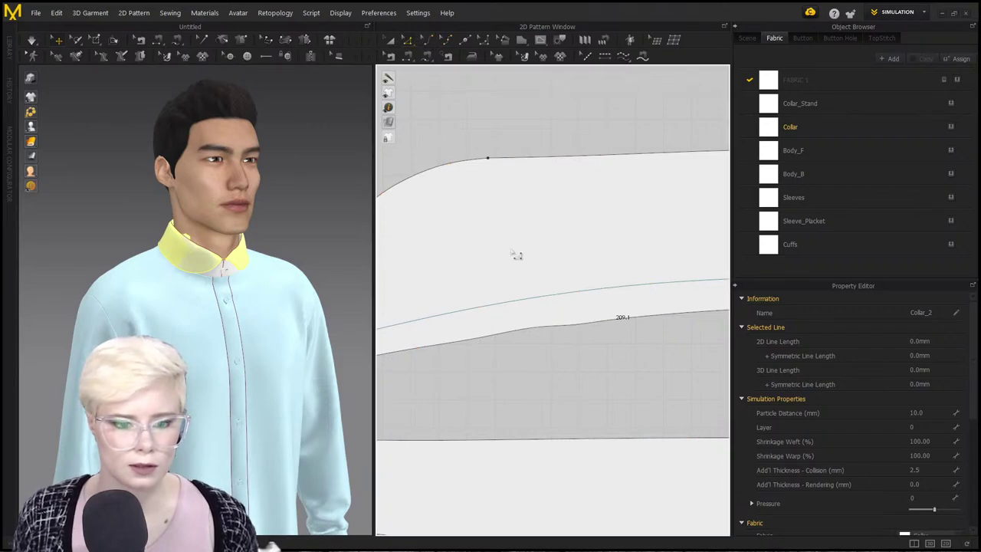
{"action": "left_click", "coordinate": [427, 41]}
{"action": "left_click", "coordinate": [446, 40]}
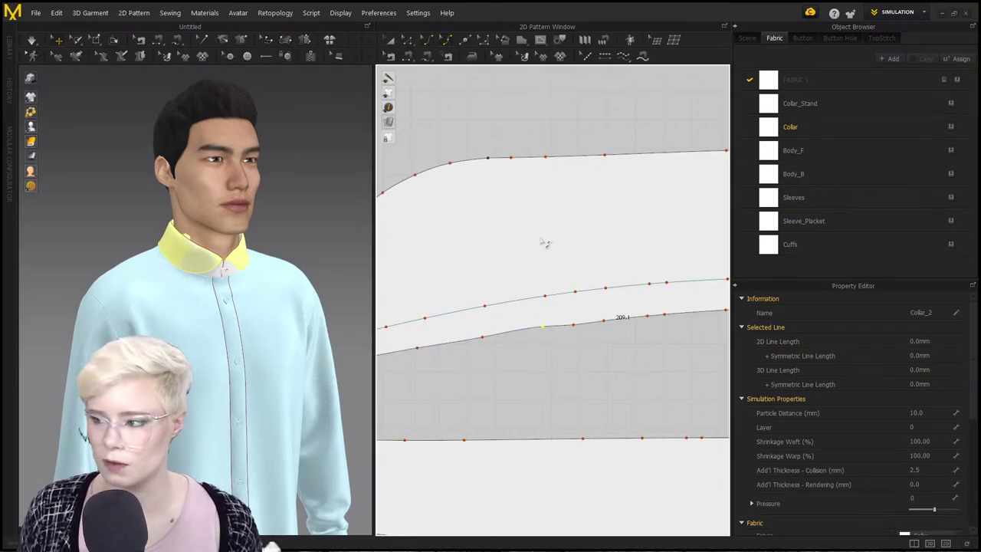
{"action": "key", "text": "Delete"}
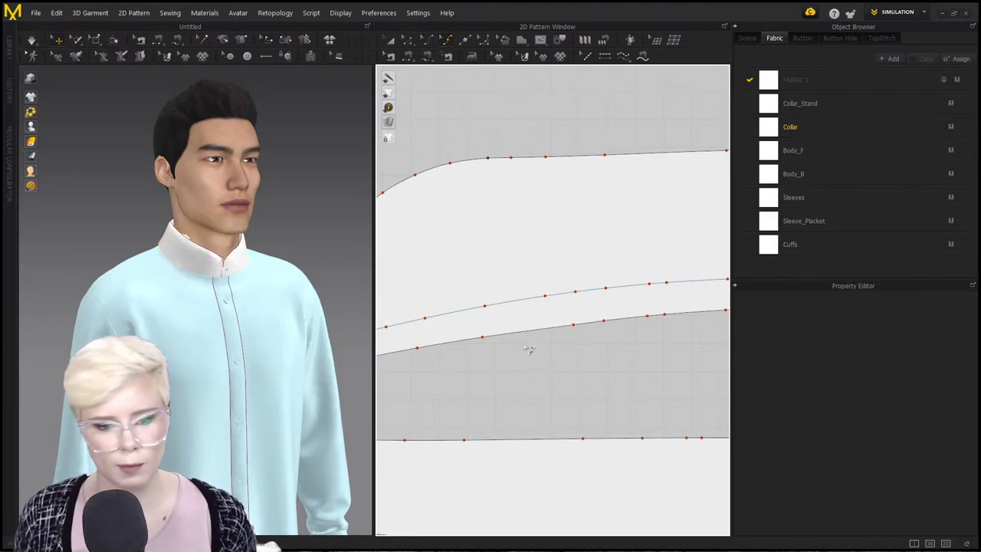
Reposition the next curve point on the collar's lower edge to smooth the line between its neighbours.
{"action": "scroll", "coordinate": [537, 343], "scroll_direction": "down", "scroll_amount": 2}
{"action": "middle_click_drag", "start_coordinate": [574, 335], "coordinate": [605, 322]}
{"action": "scroll", "coordinate": [576, 328], "scroll_direction": "up", "scroll_amount": 4}
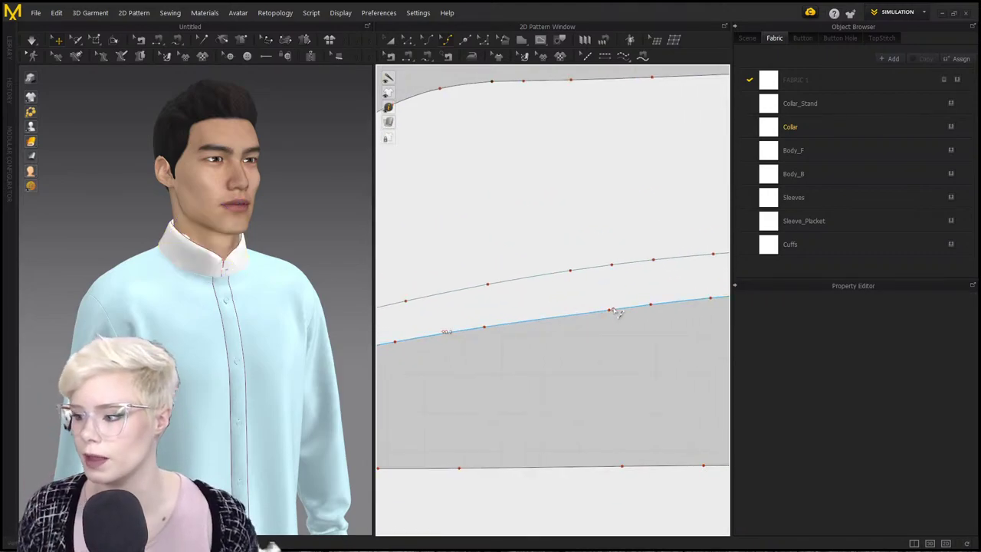
{"action": "scroll", "coordinate": [590, 356], "scroll_direction": "down", "scroll_amount": 3}
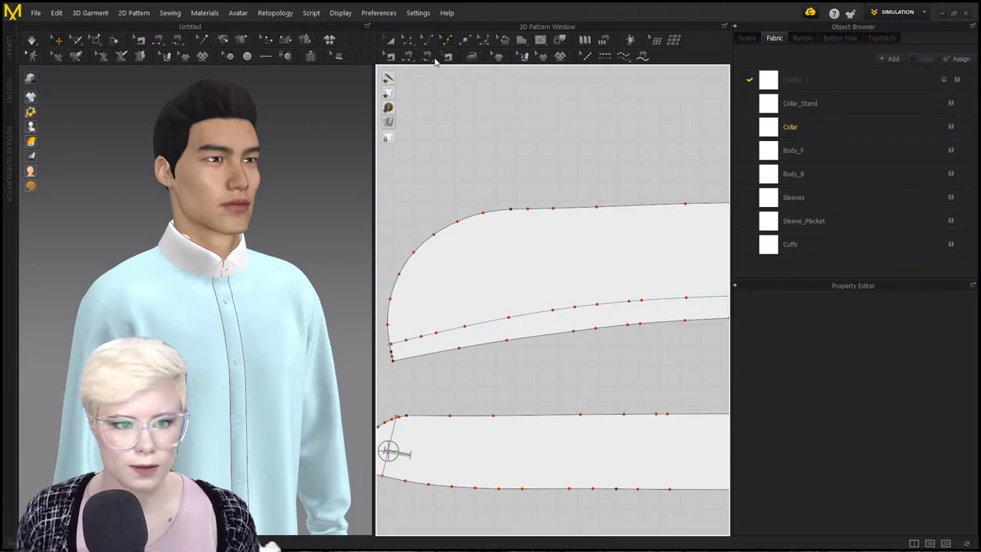
{"action": "left_click", "coordinate": [575, 336]}
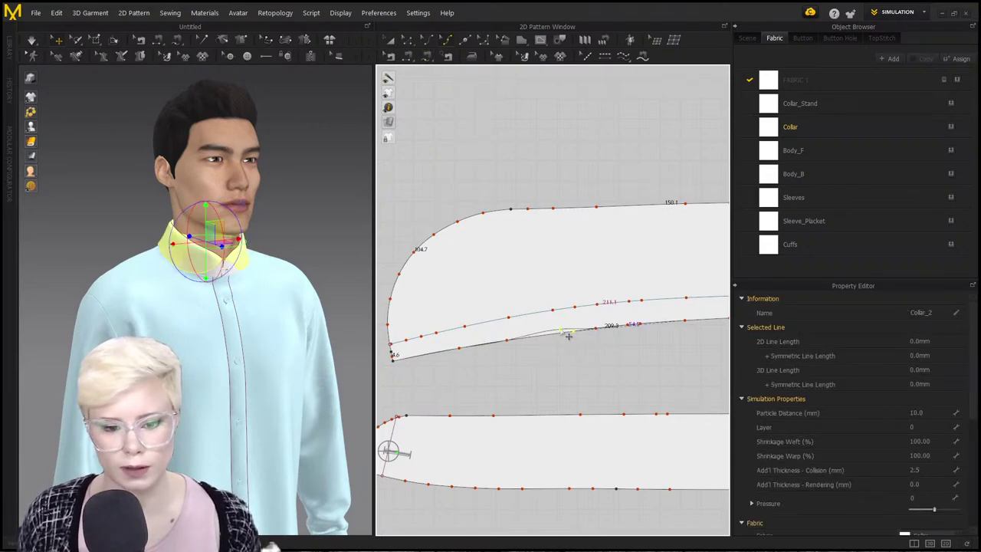
{"action": "scroll", "coordinate": [572, 338], "scroll_direction": "up", "scroll_amount": 3}
{"action": "scroll", "coordinate": [572, 338], "scroll_direction": "up", "scroll_amount": 1}
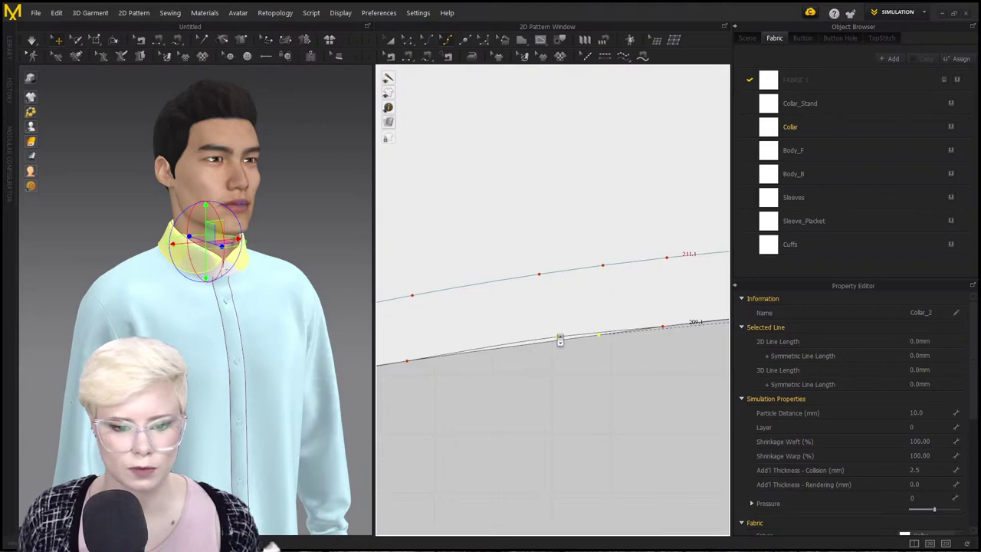
{"action": "left_click", "coordinate": [558, 341]}
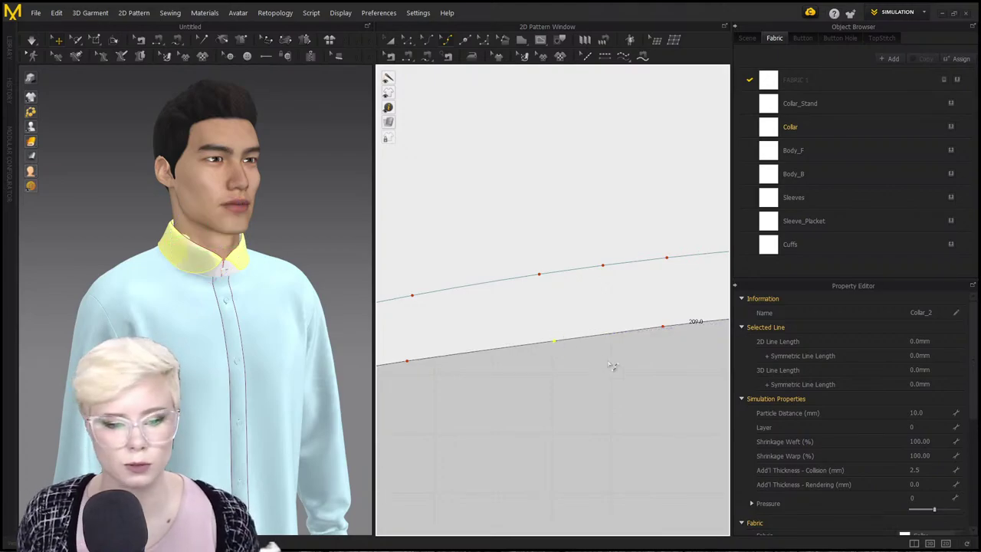
Edit the seam between the collar's lower edge and the stand's upper edge so its front end sits at the collar's new corner.
{"action": "scroll", "coordinate": [528, 360], "scroll_direction": "down", "scroll_amount": 5}
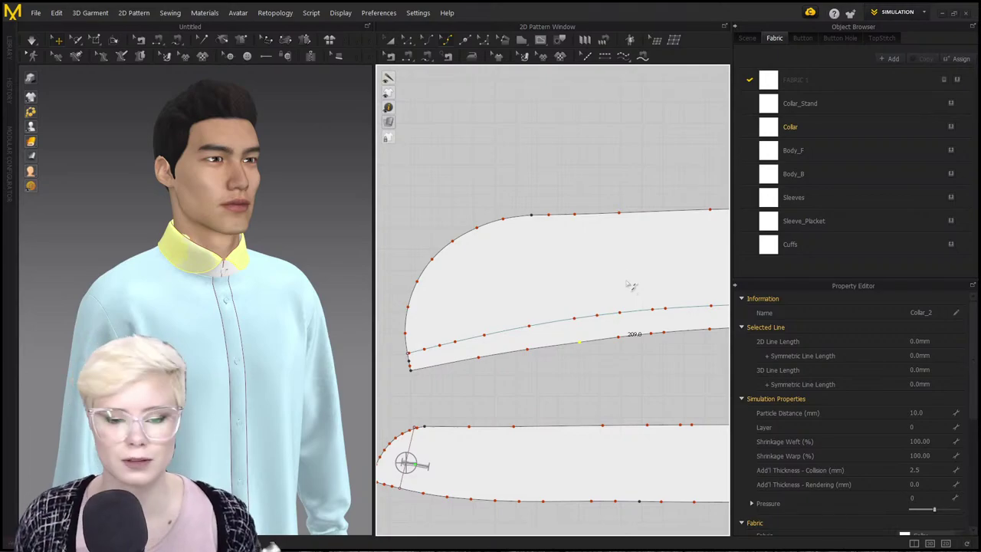
{"action": "scroll", "coordinate": [505, 363], "scroll_direction": "up", "scroll_amount": 3}
{"action": "middle_click_drag", "start_coordinate": [542, 339], "coordinate": [687, 322]}
{"action": "scroll", "coordinate": [687, 322], "scroll_direction": "down", "scroll_amount": 1}
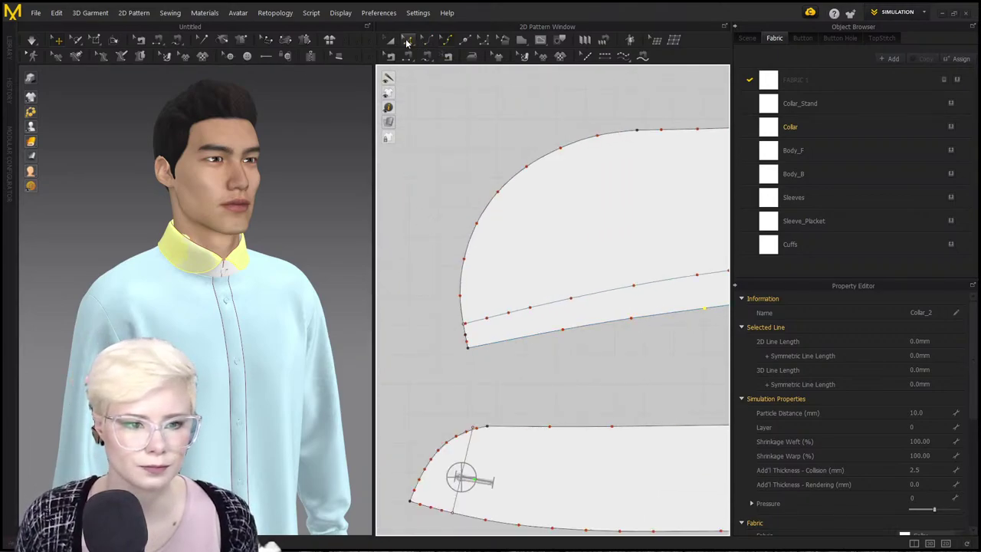
{"action": "key", "text": "b"}
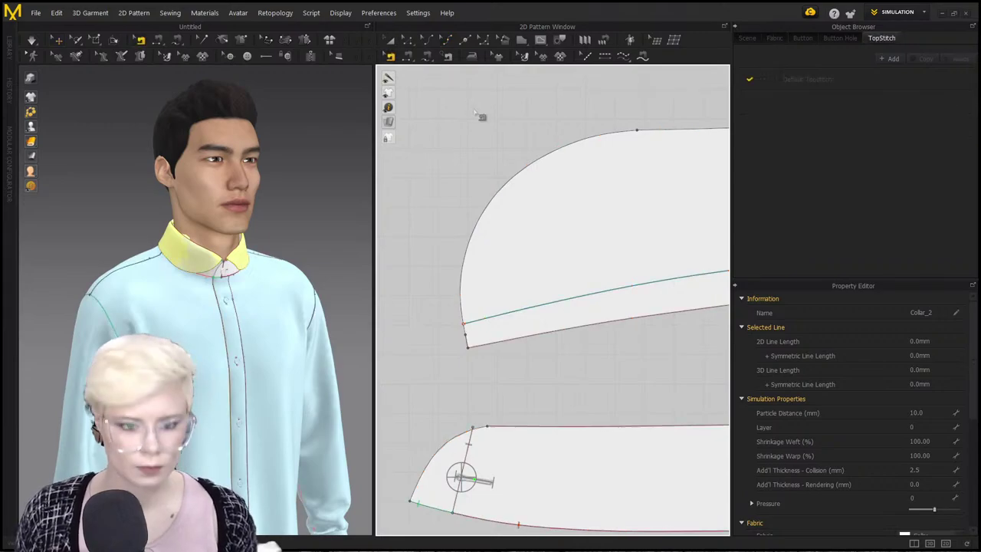
{"action": "left_click", "coordinate": [474, 358]}
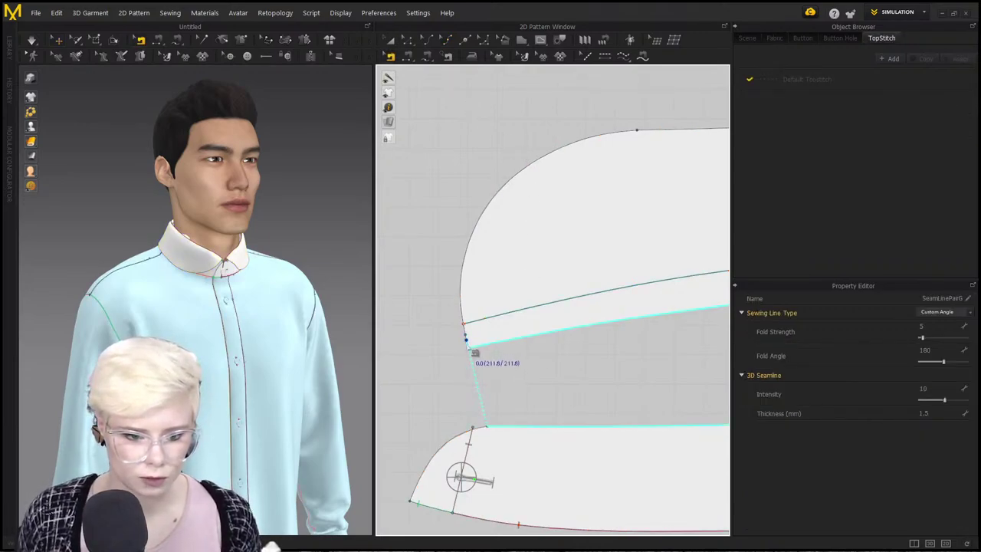
{"action": "scroll", "coordinate": [495, 395], "scroll_direction": "down", "scroll_amount": 2}
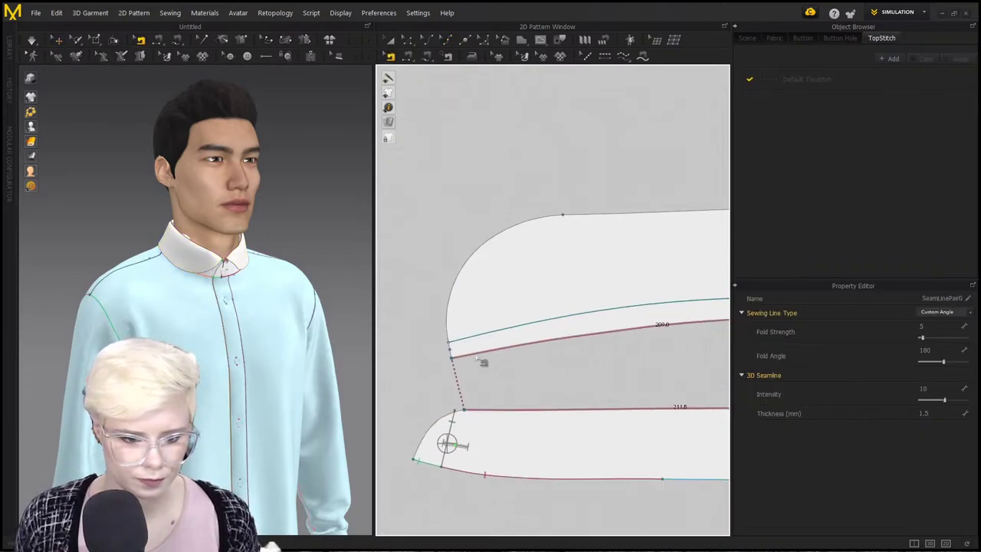
{"action": "scroll", "coordinate": [333, 303], "scroll_direction": "up", "scroll_amount": 5}
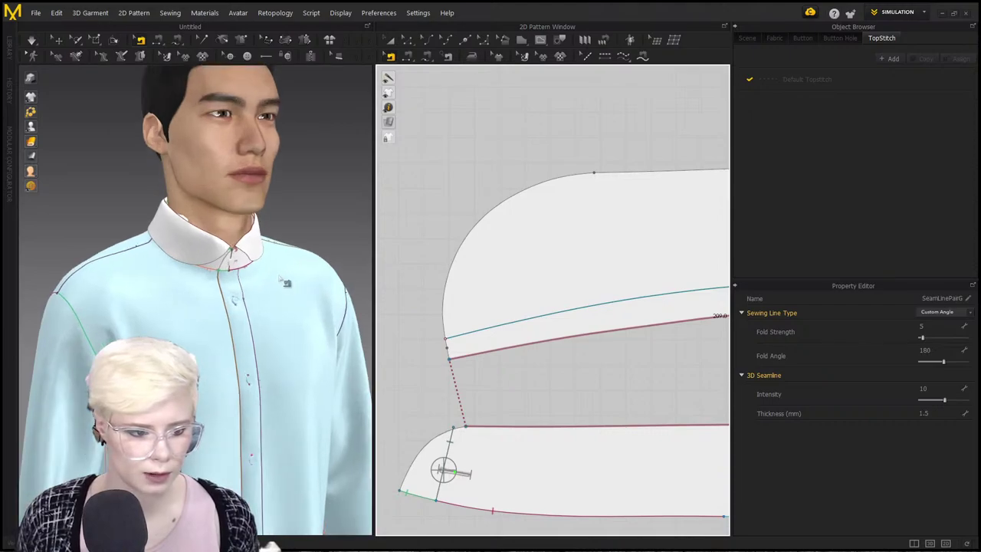
{"action": "scroll", "coordinate": [485, 315], "scroll_direction": "down", "scroll_amount": 3}
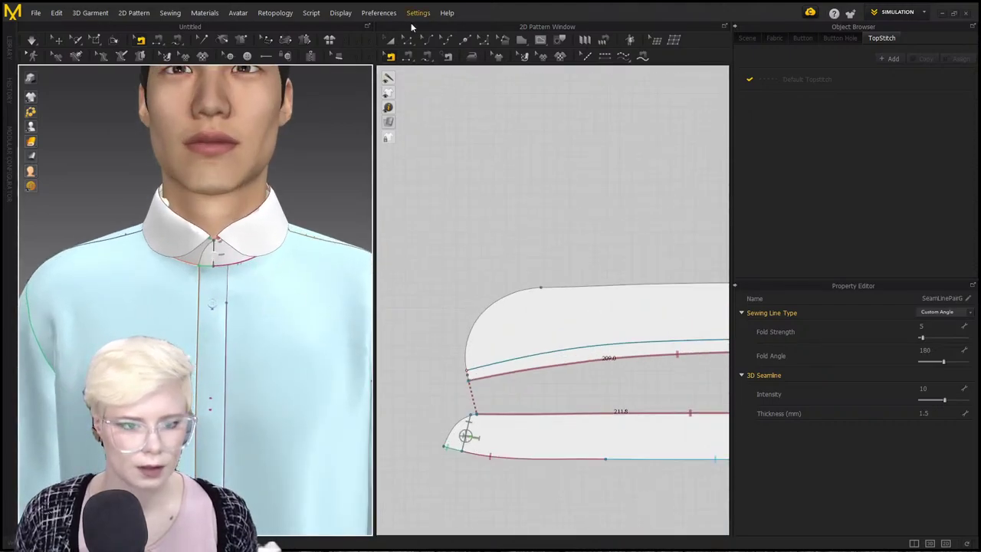
Simulate the garment and pull the collar fabric up near the front opening to settle it.
{"action": "key", "text": "space"}
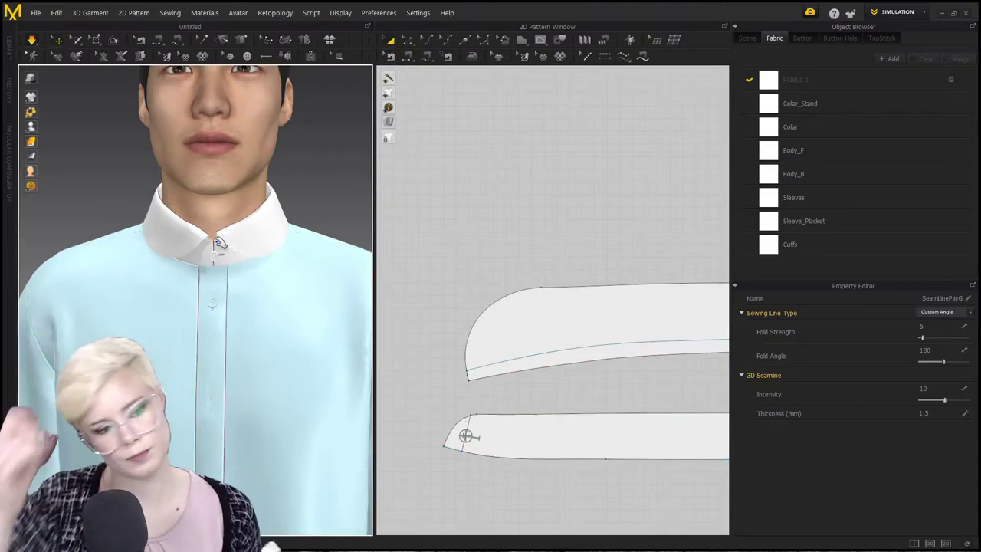
{"action": "scroll", "coordinate": [221, 245], "scroll_direction": "up", "scroll_amount": 5}
{"action": "right_click_drag", "start_coordinate": [220, 245], "coordinate": [224, 217]}
{"action": "scroll", "coordinate": [223, 257], "scroll_direction": "down", "scroll_amount": 4}
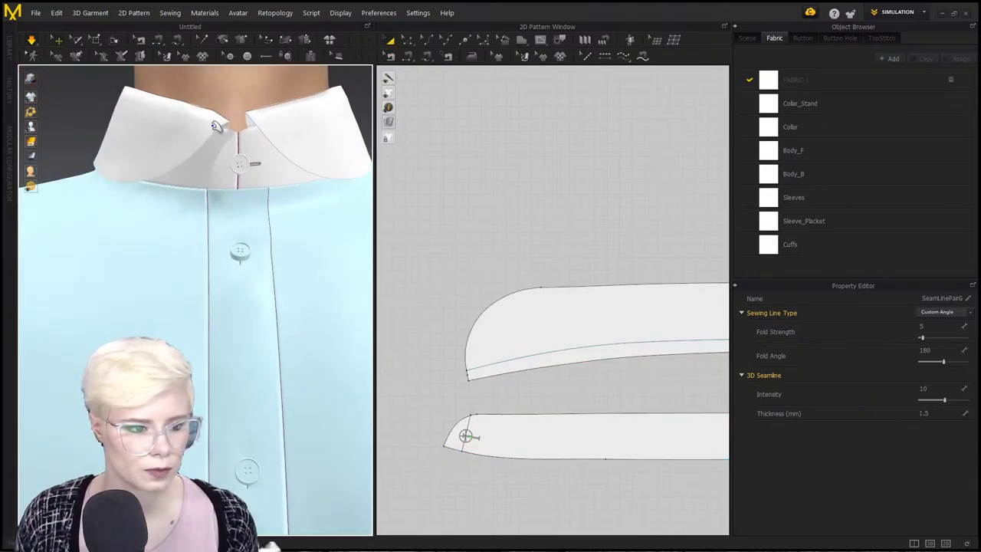
{"action": "left_click_drag", "start_coordinate": [217, 125], "coordinate": [226, 80]}
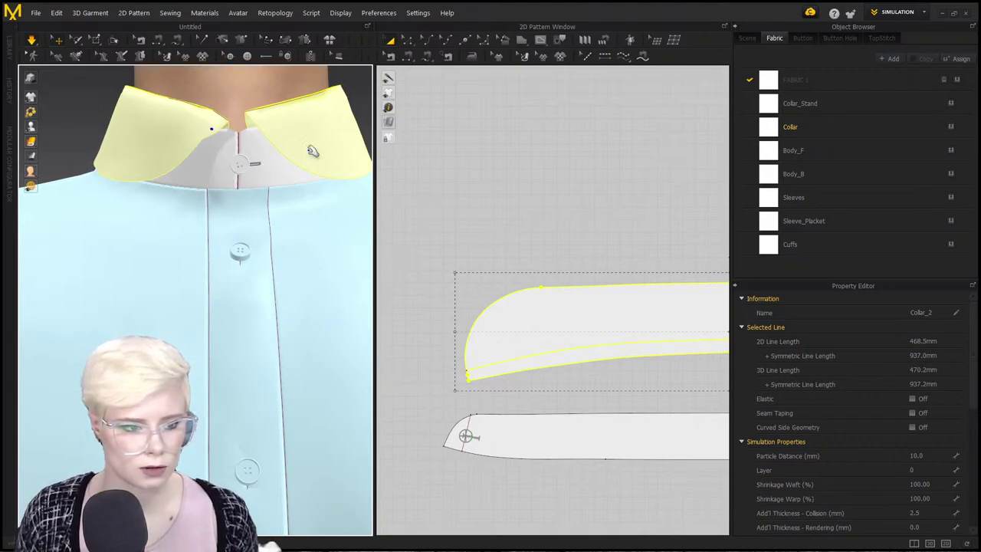
Add a point midway along the collar's rounded front edge and move it outward to form a collar tip.
{"action": "left_click", "coordinate": [544, 263]}
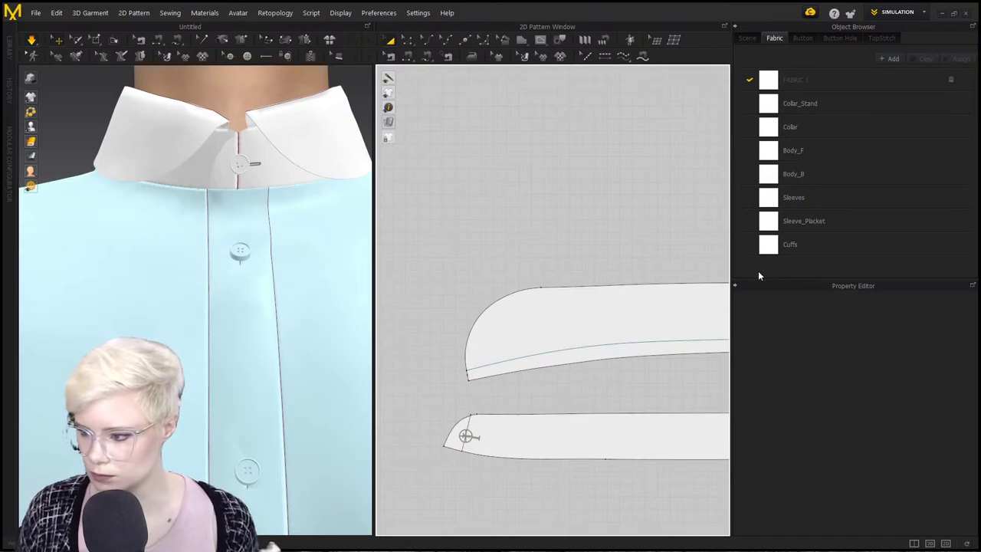
{"action": "right_click", "coordinate": [482, 68]}
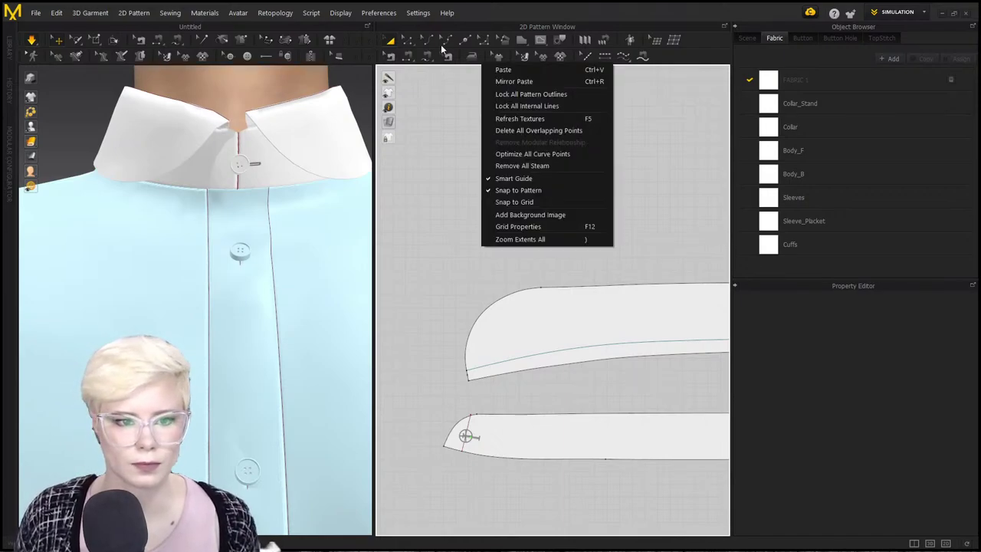
{"action": "left_click", "coordinate": [458, 138]}
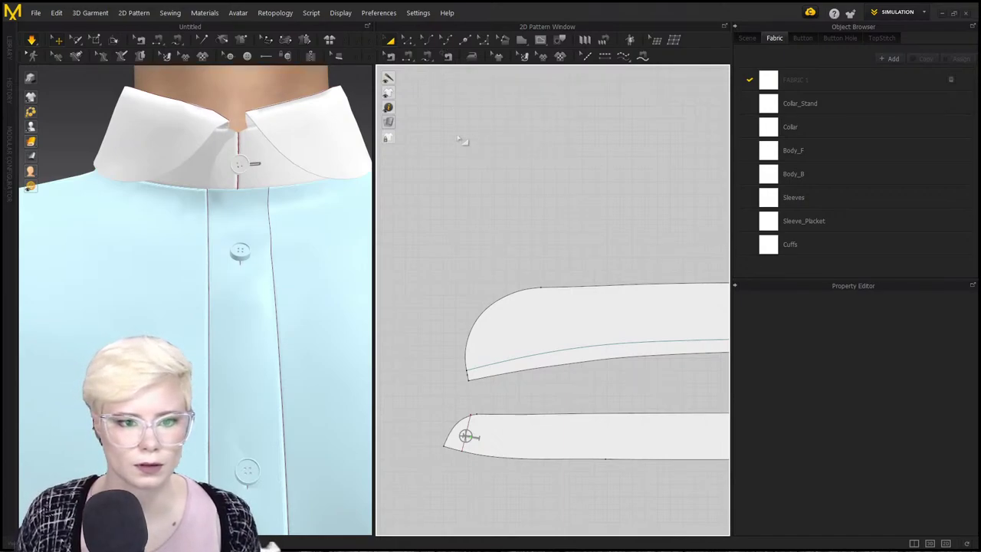
{"action": "left_click", "coordinate": [447, 41]}
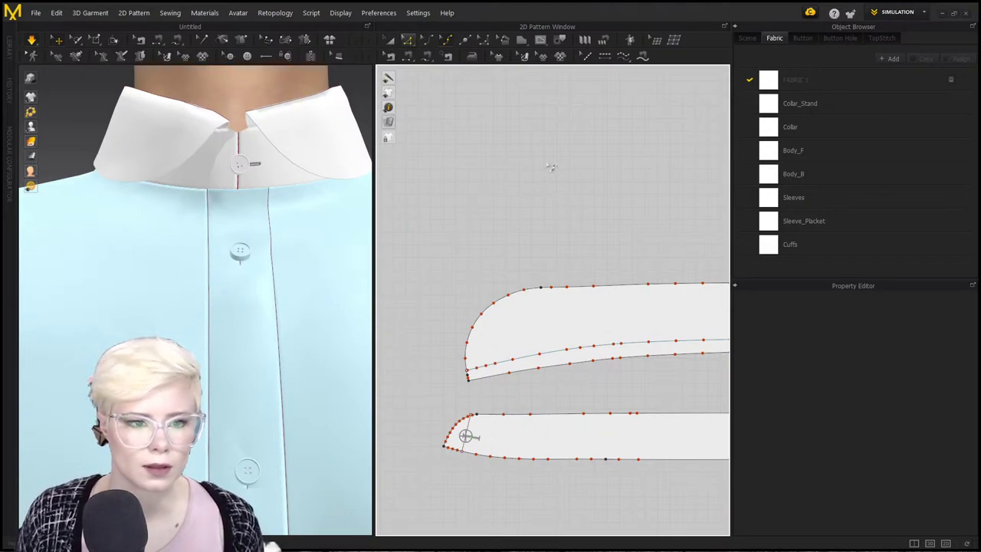
{"action": "left_click", "coordinate": [464, 41]}
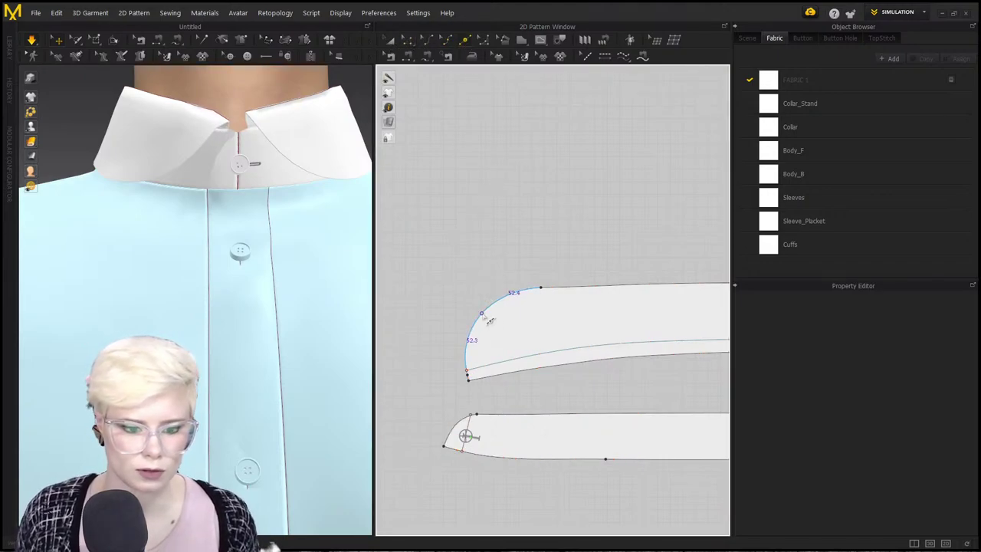
{"action": "left_click", "coordinate": [482, 313]}
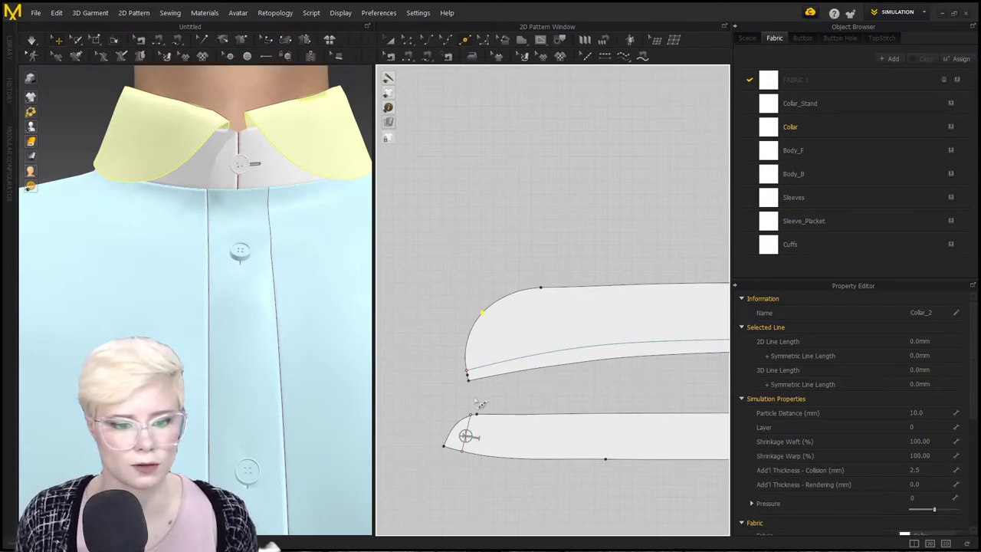
{"action": "left_click", "coordinate": [409, 39]}
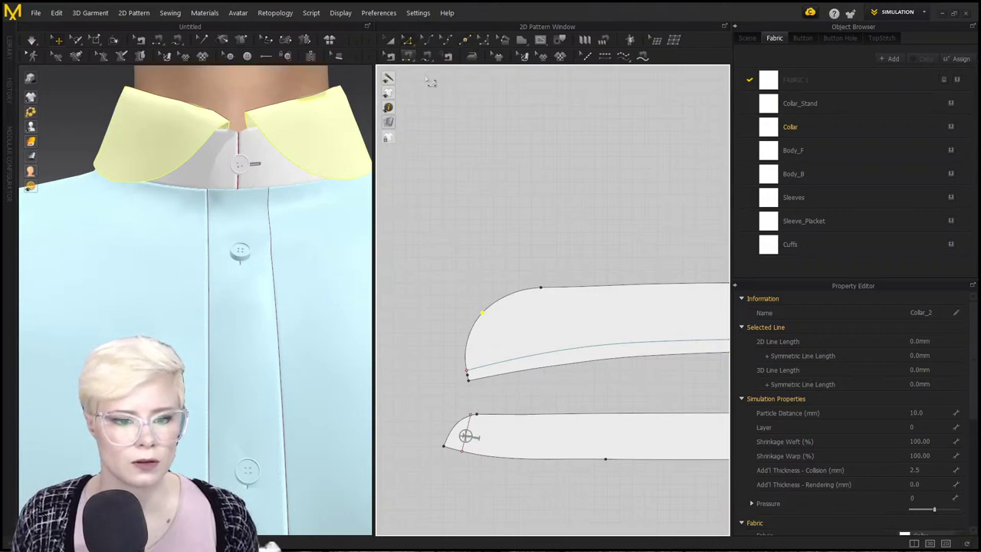
{"action": "left_click_drag", "start_coordinate": [491, 318], "coordinate": [465, 309]}
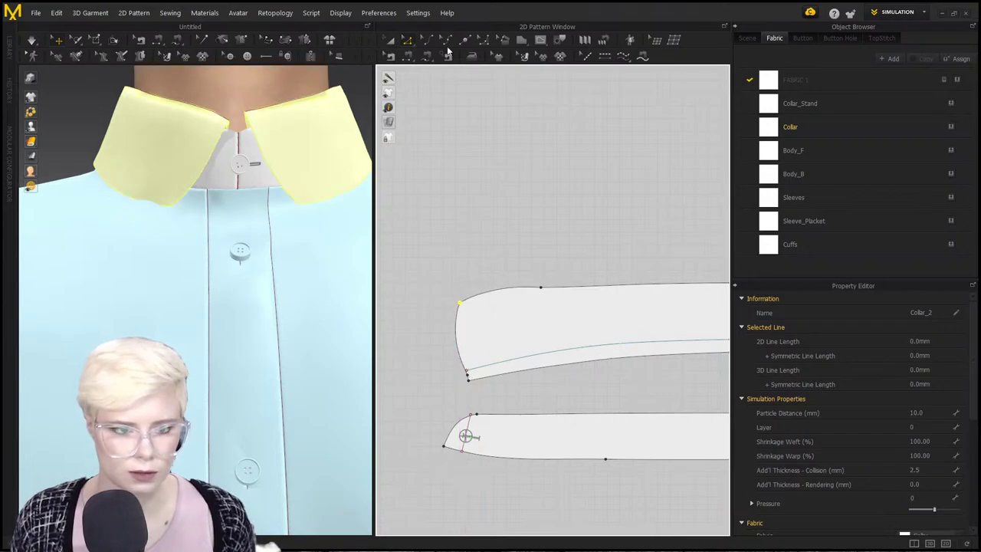
Straighten the two curved segments beside the collar tip and convert the adjoining point on the outer edge to a curve point.
{"action": "left_click", "coordinate": [488, 292]}
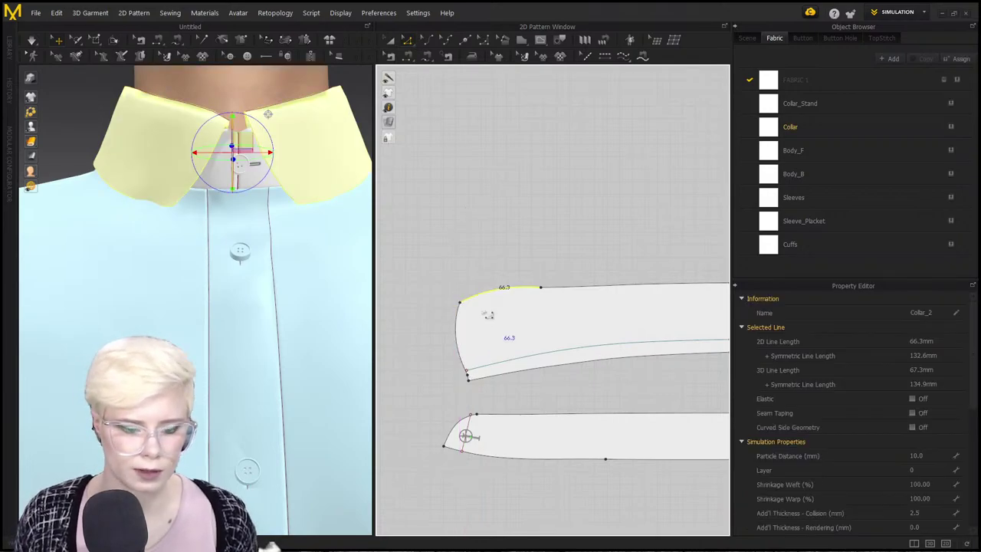
{"action": "left_click", "coordinate": [458, 342], "text": "shift"}
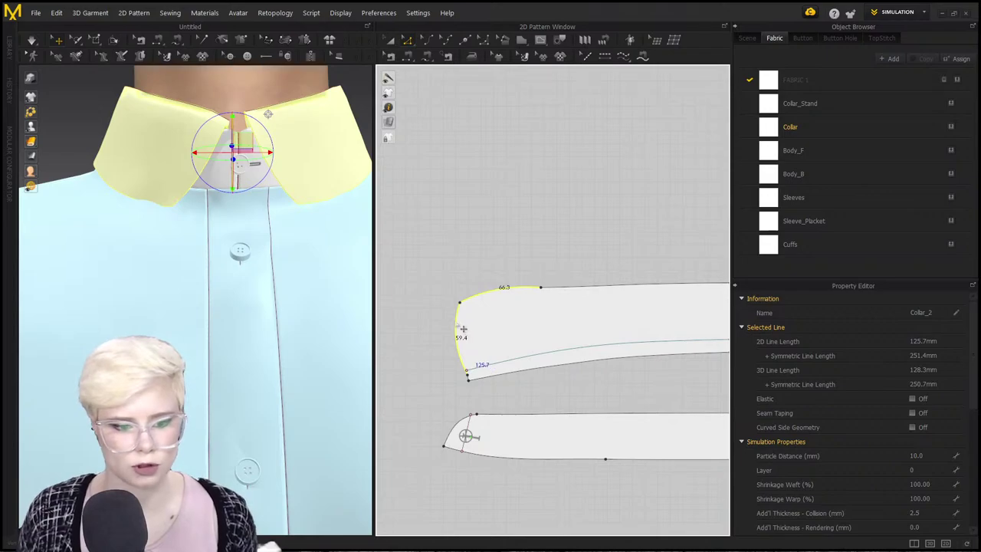
{"action": "right_click", "coordinate": [456, 322]}
{"action": "left_click", "coordinate": [482, 262]}
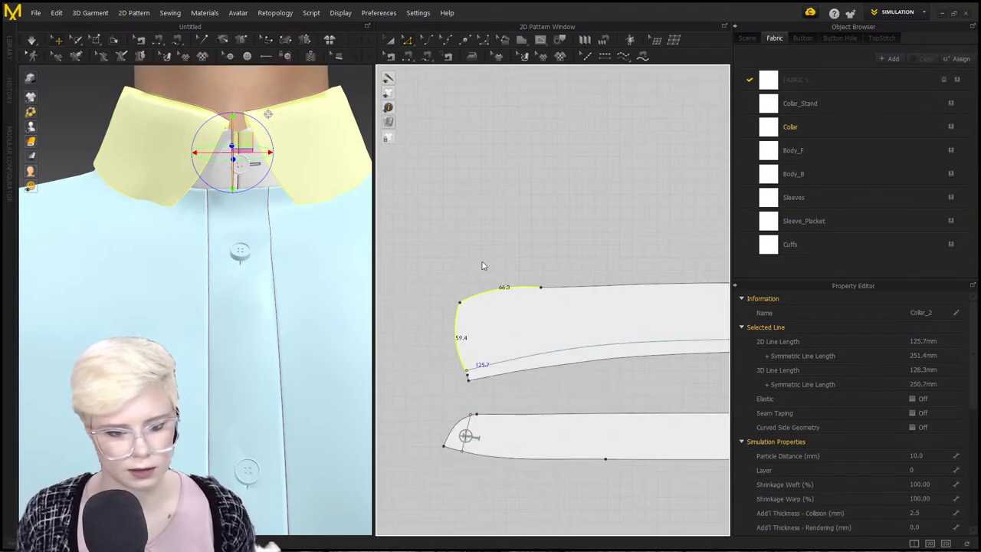
{"action": "key", "text": "Delete"}
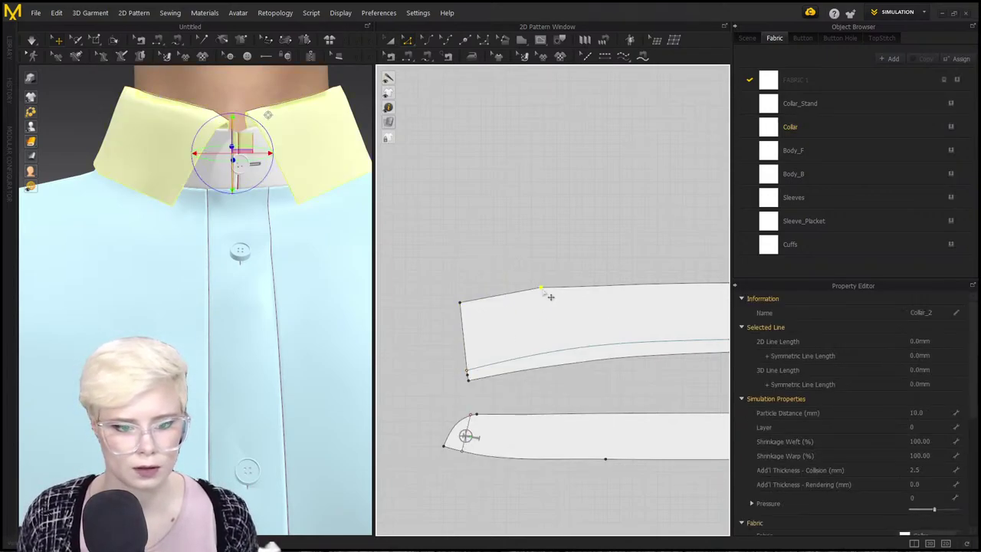
{"action": "right_click", "coordinate": [542, 290]}
{"action": "left_click", "coordinate": [575, 335]}
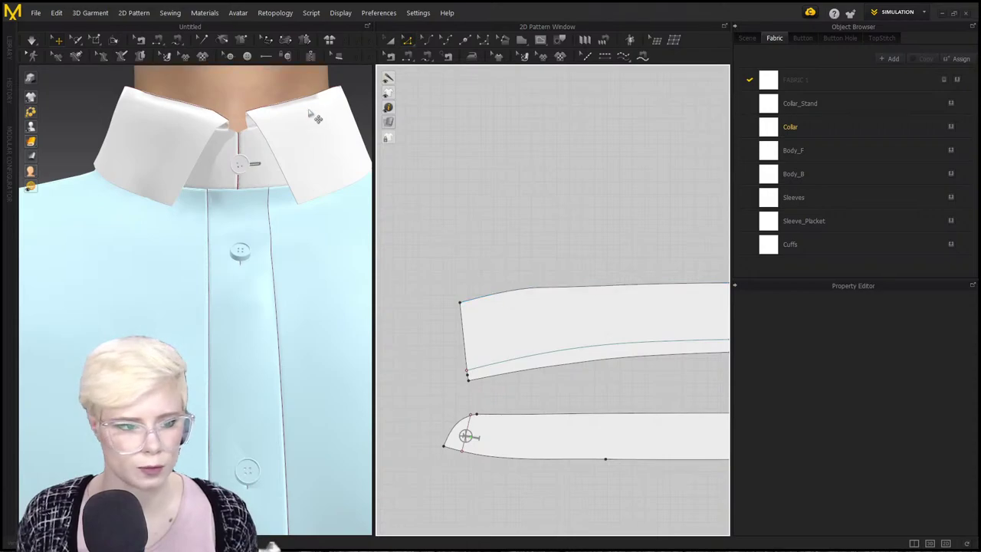
Simulate the garment and move the collar's outer front corner forward to lengthen the collar point.
{"action": "key", "text": "space"}
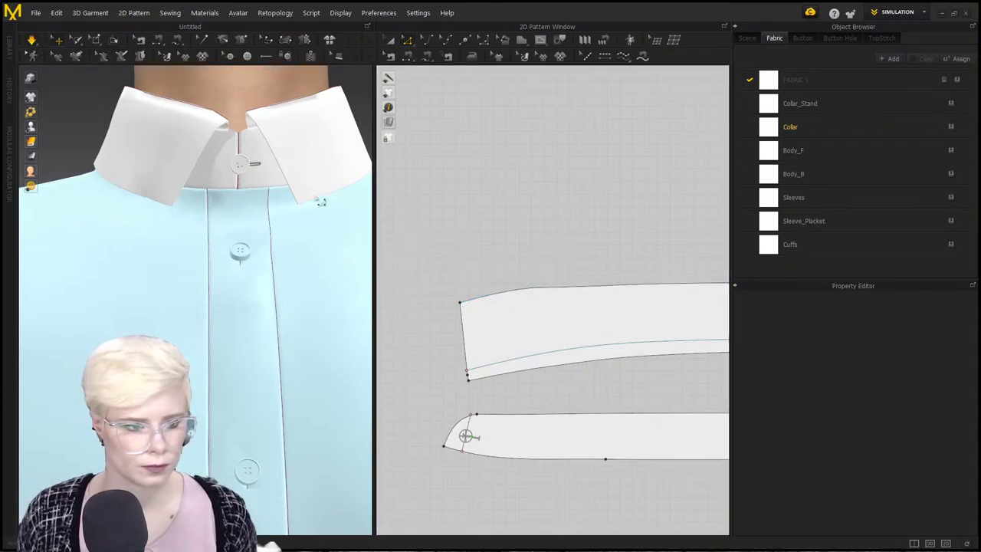
{"action": "right_click_drag", "start_coordinate": [277, 150], "coordinate": [192, 276]}
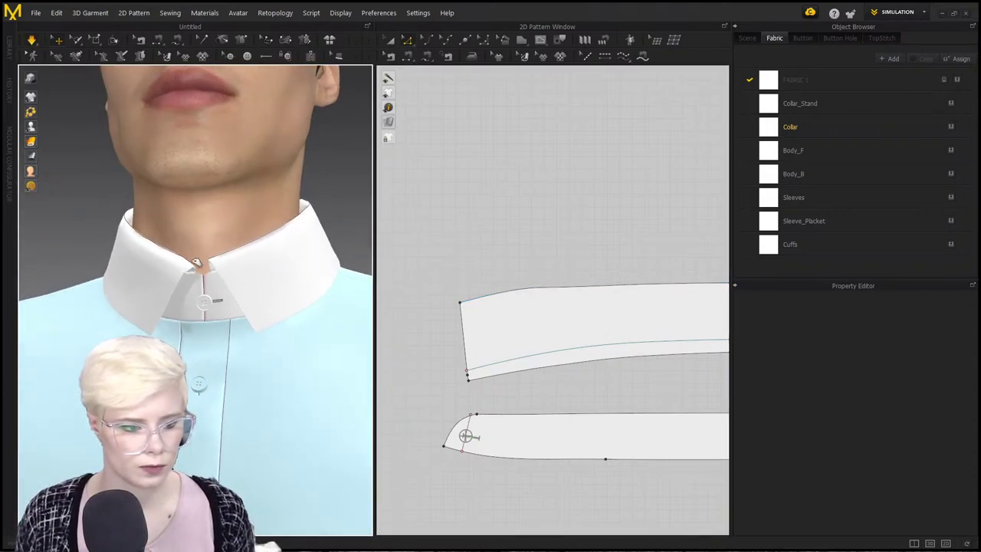
{"action": "left_click", "coordinate": [196, 262]}
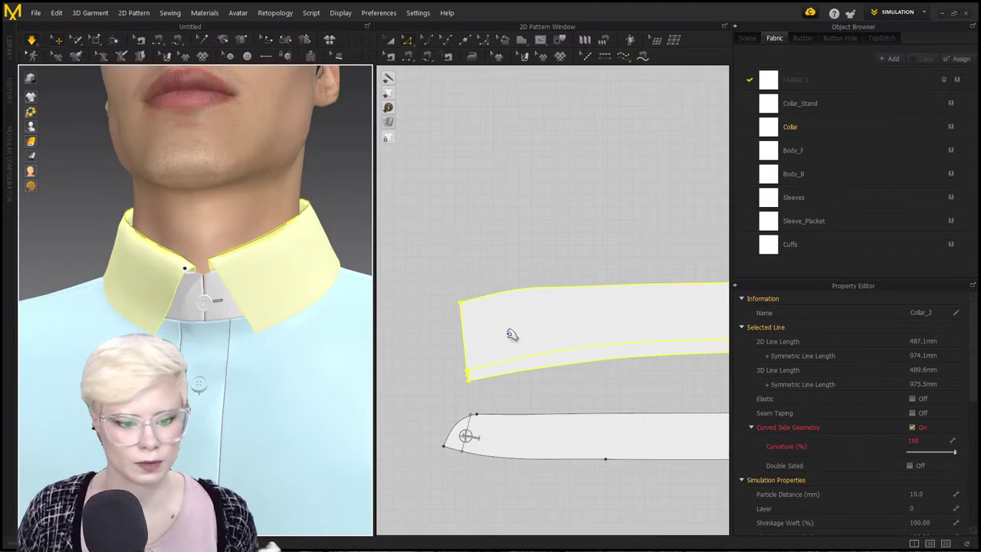
{"action": "left_click", "coordinate": [414, 317]}
{"action": "scroll", "coordinate": [467, 373], "scroll_direction": "up", "scroll_amount": 5}
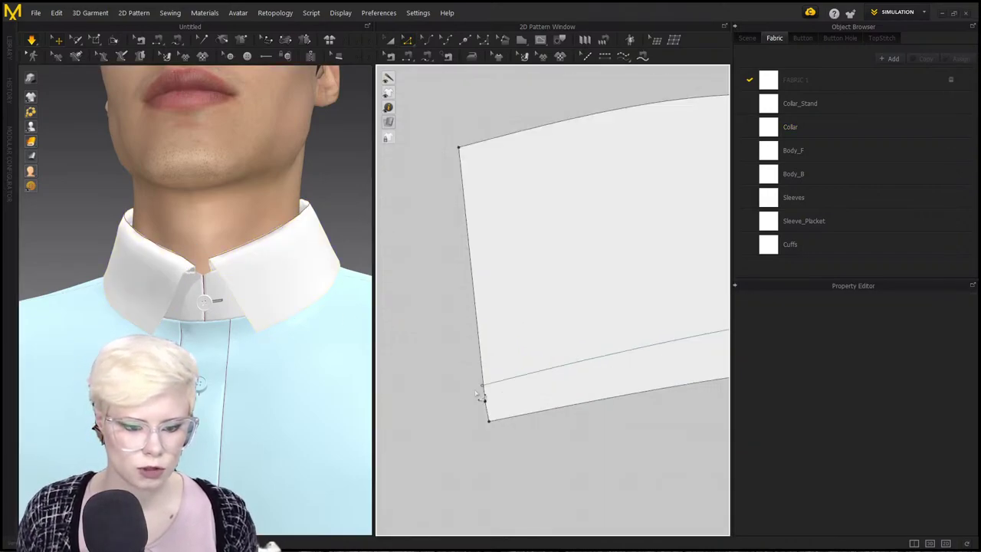
{"action": "left_click", "coordinate": [491, 411]}
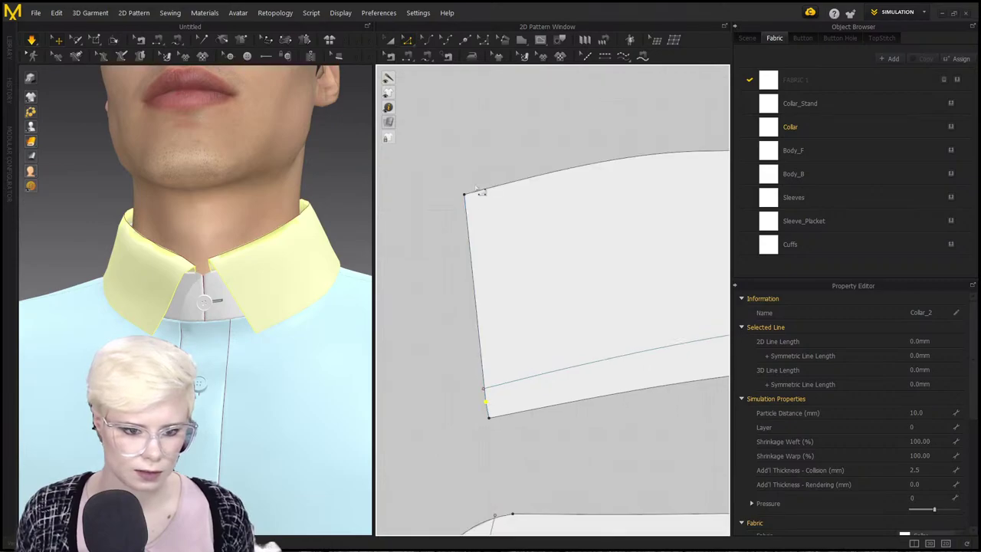
{"action": "left_click_drag", "start_coordinate": [473, 203], "coordinate": [444, 209]}
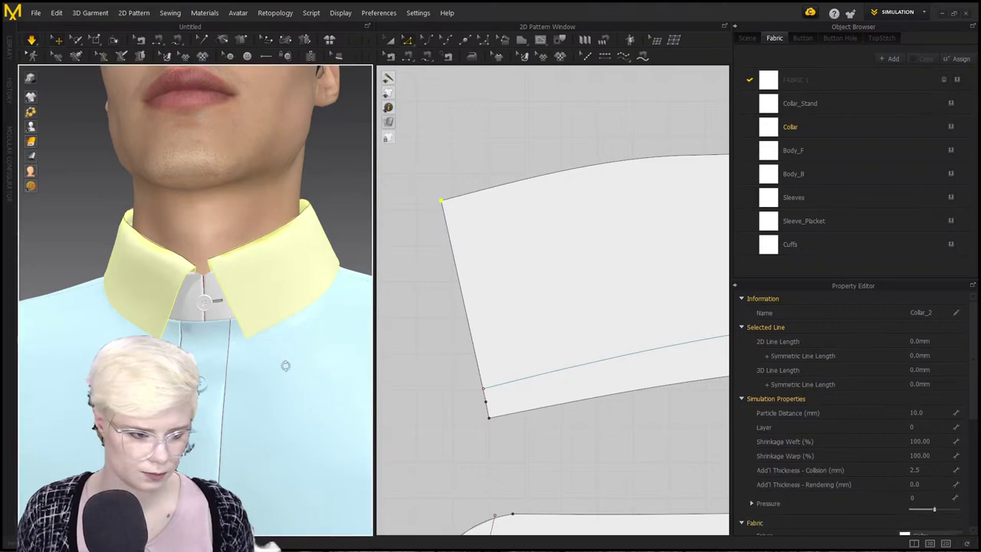
{"action": "right_click_drag", "start_coordinate": [285, 365], "coordinate": [326, 364]}
{"action": "scroll", "coordinate": [276, 346], "scroll_direction": "down", "scroll_amount": 4}
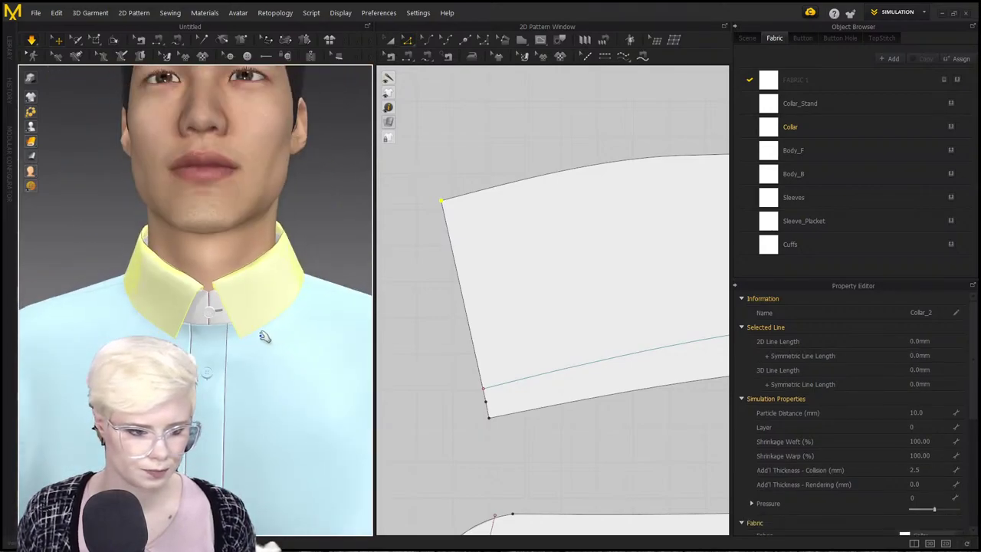
{"action": "mouse_move", "coordinate": [266, 336]}
{"action": "right_mouse_down"}
{"action": "mouse_move", "coordinate": [154, 347]}
{"action": "mouse_move", "coordinate": [323, 318]}
{"action": "mouse_move", "coordinate": [201, 325]}
{"action": "mouse_move", "coordinate": [254, 346]}
{"action": "right_mouse_up"}
{"action": "scroll", "coordinate": [259, 335], "scroll_direction": "up", "scroll_amount": 5}
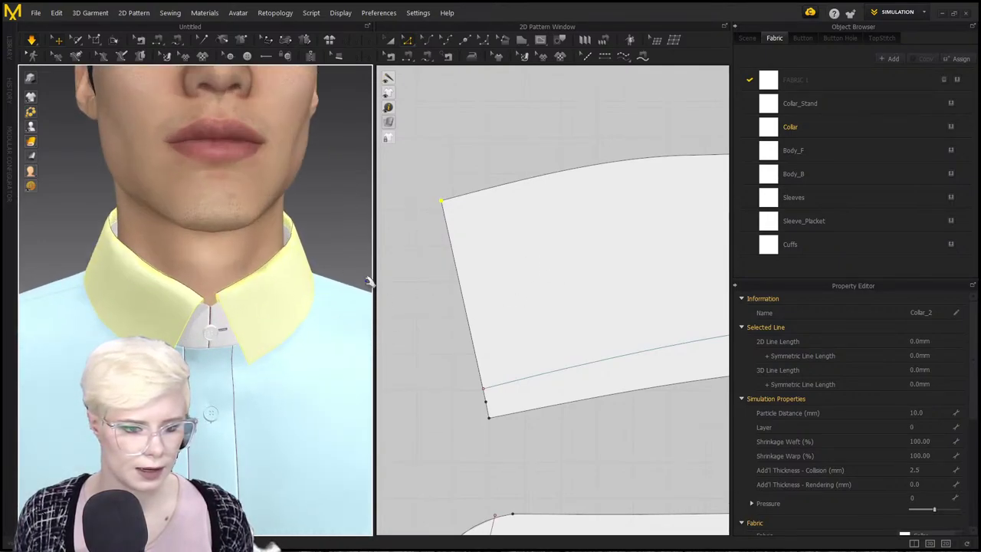
Slash the collar from its lower front corner to the outer edge and spread the front end open by about 12 mm.
{"action": "left_click", "coordinate": [506, 37]}
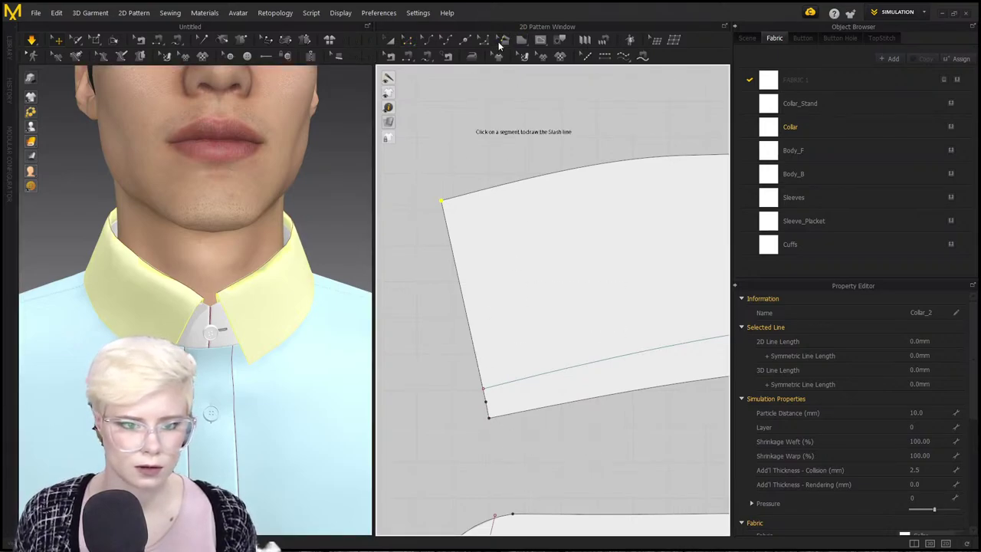
{"action": "left_click", "coordinate": [487, 412]}
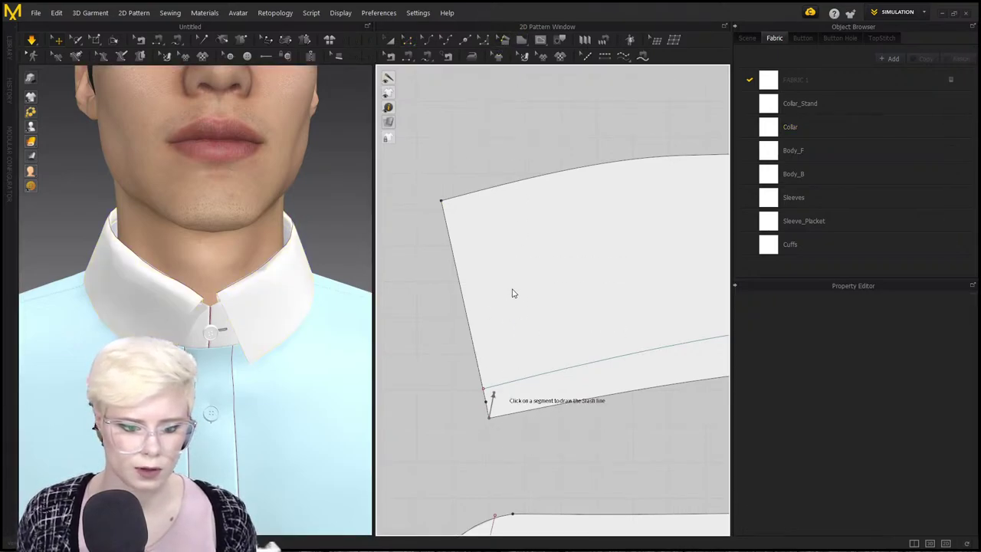
{"action": "left_click", "coordinate": [517, 187]}
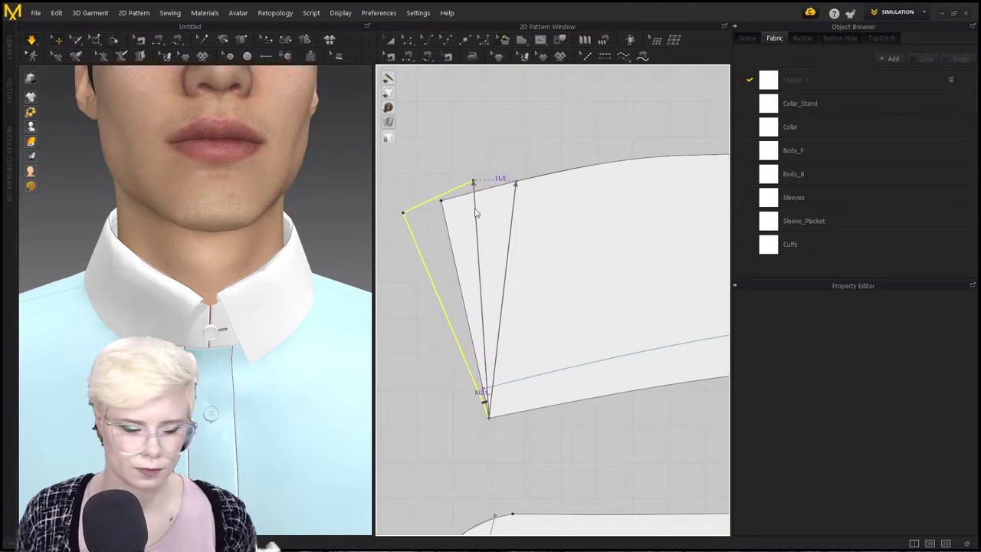
{"action": "left_click", "coordinate": [475, 213]}
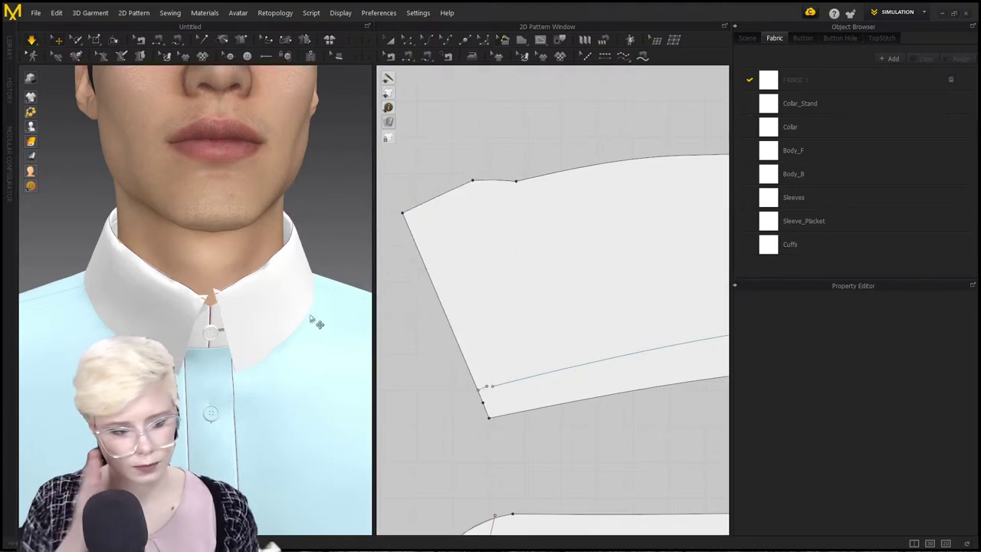
{"action": "scroll", "coordinate": [452, 222], "scroll_direction": "down", "scroll_amount": 4}
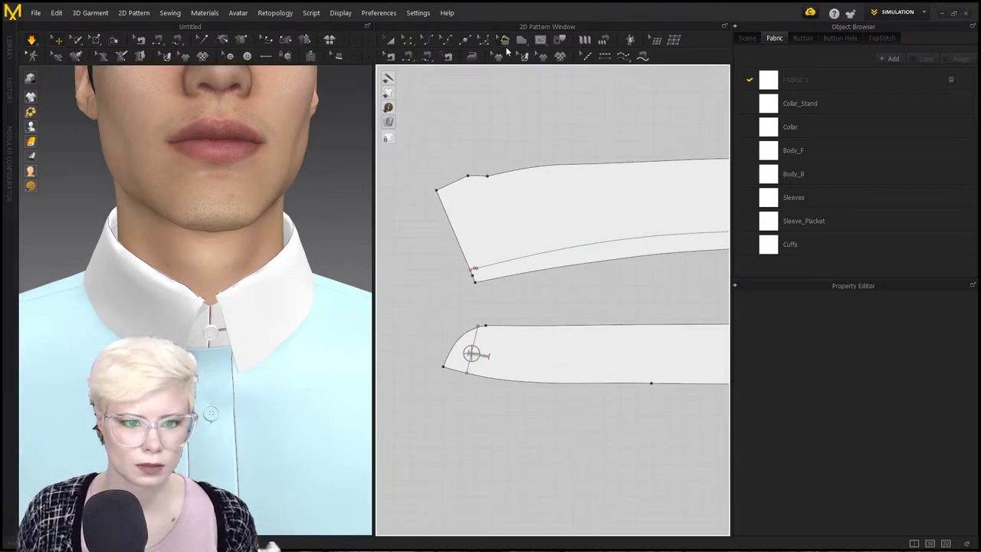
Slash and spread the collar's front end a second time from the same lower corner, swinging the tip further outward.
{"action": "left_click", "coordinate": [475, 281]}
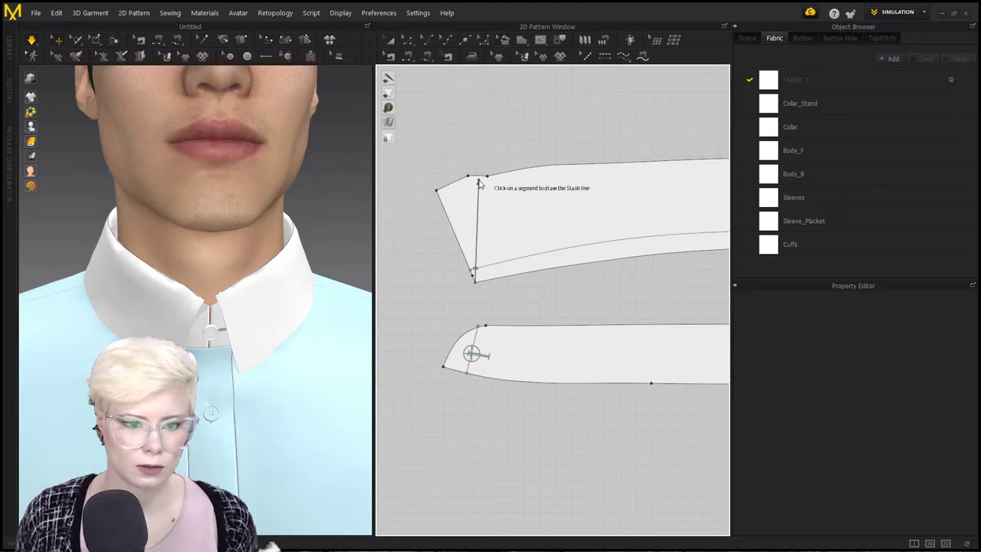
{"action": "left_click", "coordinate": [486, 178]}
{"action": "left_click_drag", "start_coordinate": [466, 185], "coordinate": [436, 192]}
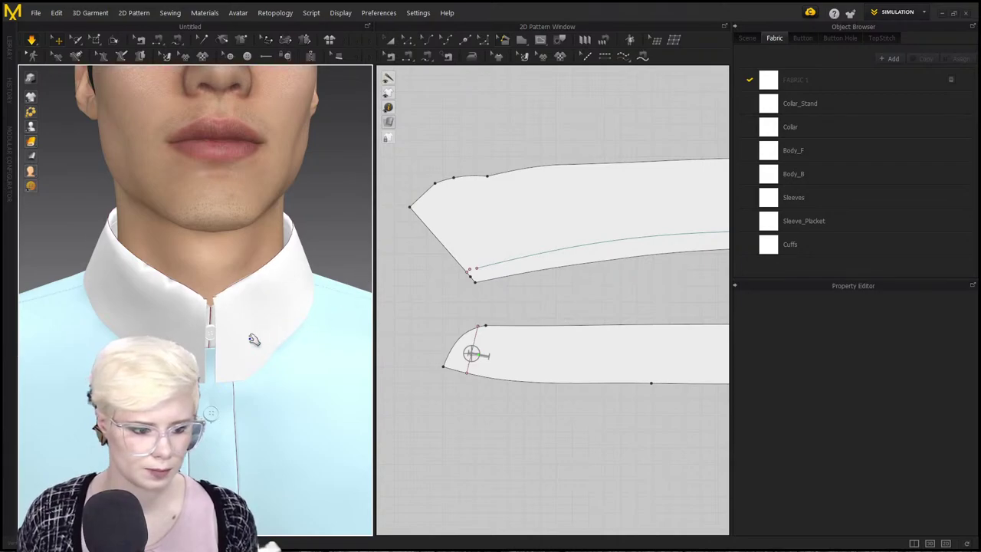
{"action": "right_click_drag", "start_coordinate": [256, 340], "coordinate": [227, 312]}
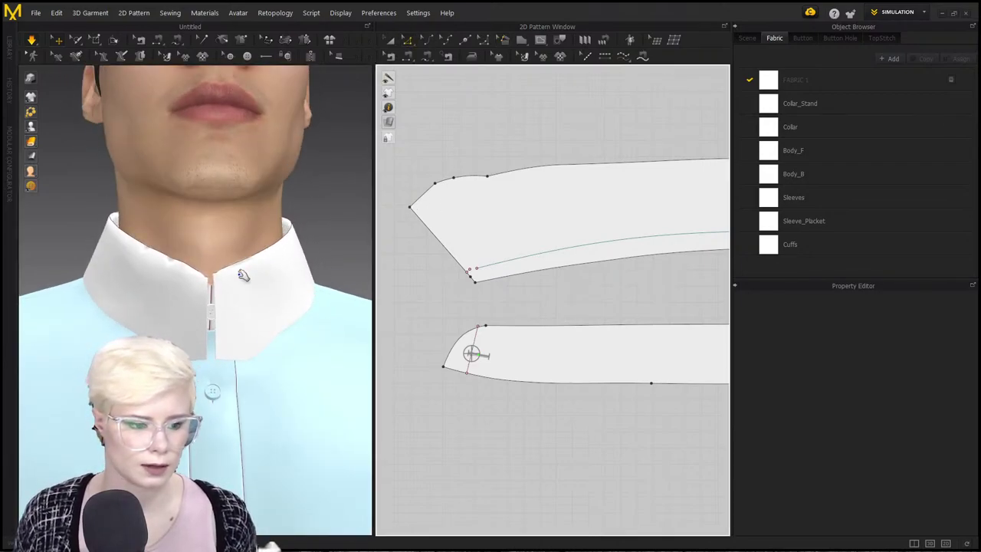
{"action": "right_click_drag", "start_coordinate": [246, 274], "coordinate": [353, 286]}
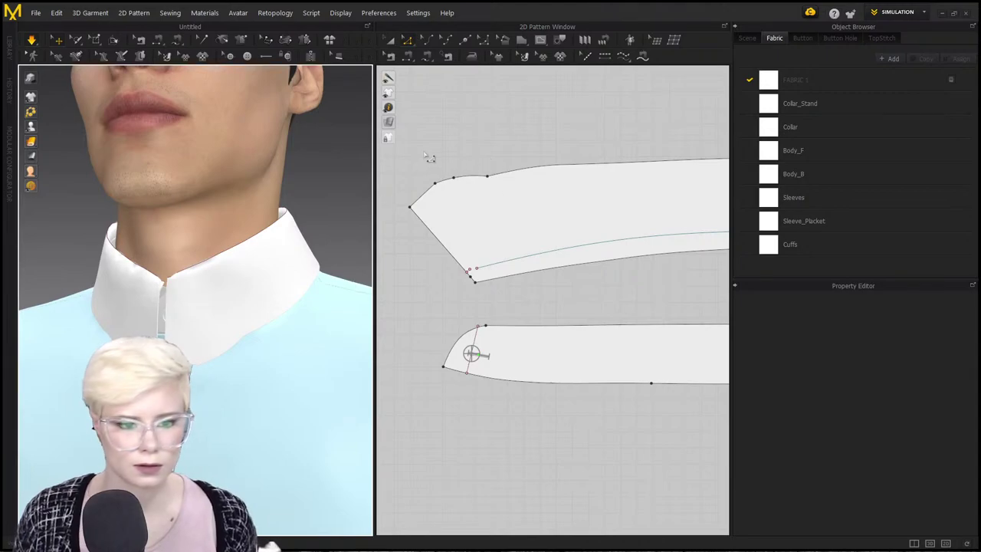
Pull the collar tip back about 7 mm along the front edge.
{"action": "middle_click_drag", "start_coordinate": [431, 194], "coordinate": [486, 175]}
{"action": "scroll", "coordinate": [485, 174], "scroll_direction": "up", "scroll_amount": 3}
{"action": "left_click", "coordinate": [464, 201]}
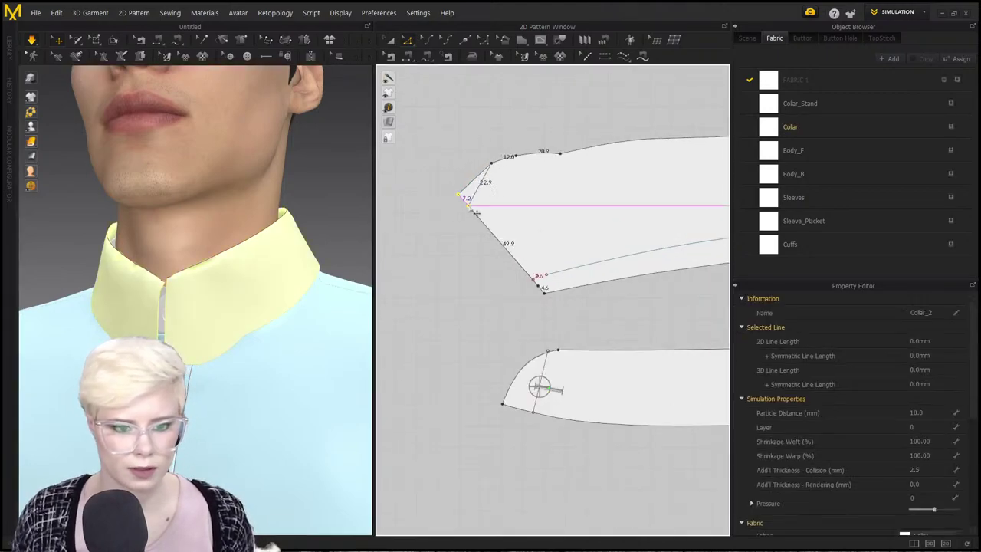
Delete the two extra slash points behind the collar tip and convert the remaining outer-edge point to a curve point.
{"action": "left_click_drag", "start_coordinate": [478, 135], "coordinate": [513, 156]}
{"action": "left_click", "coordinate": [574, 182]}
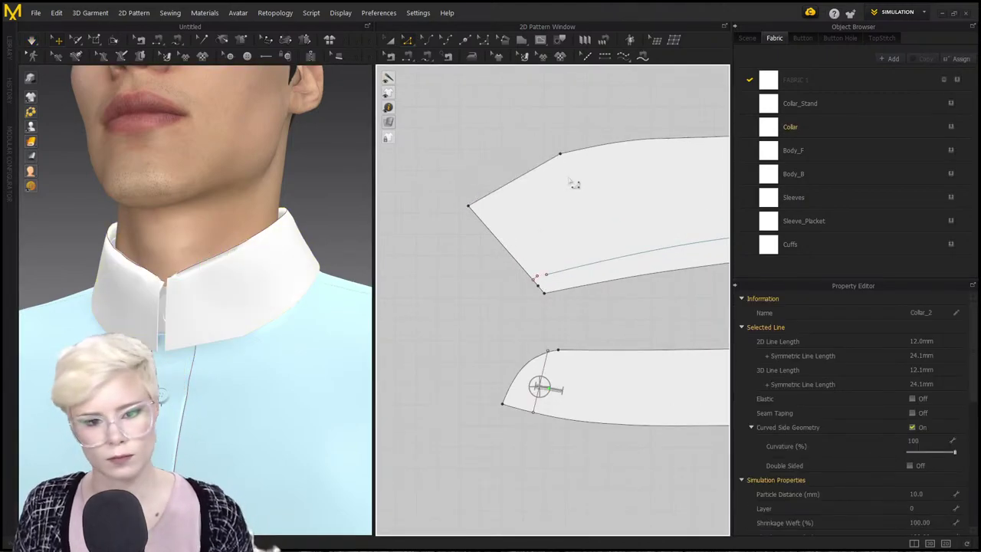
{"action": "right_click", "coordinate": [560, 155]}
{"action": "left_click", "coordinate": [615, 197]}
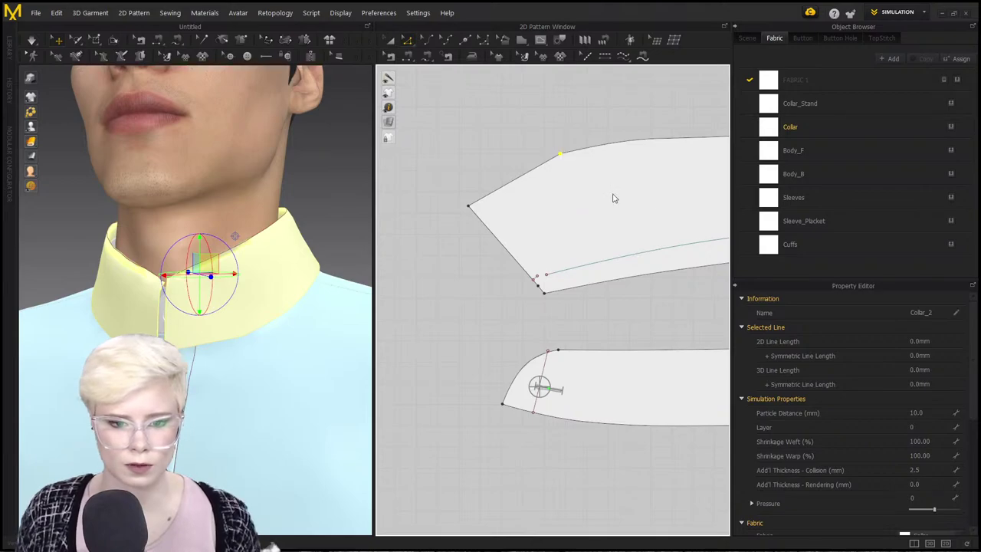
Rejoin the split fold line near the collar's front edge by moving the loose end onto the main line and merging the points.
{"action": "left_click", "coordinate": [546, 275]}
{"action": "scroll", "coordinate": [547, 276], "scroll_direction": "up", "scroll_amount": 5}
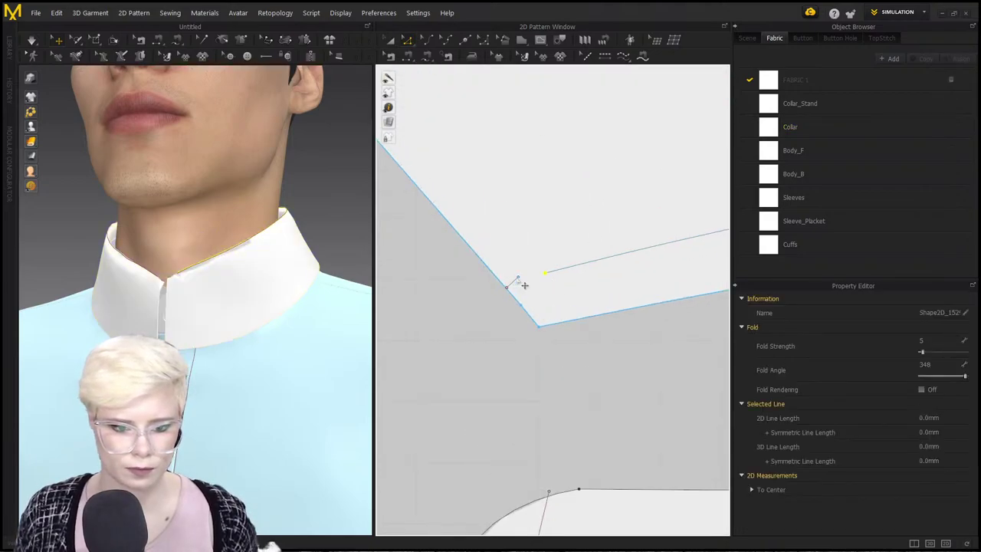
{"action": "left_click_drag", "start_coordinate": [518, 277], "coordinate": [545, 273]}
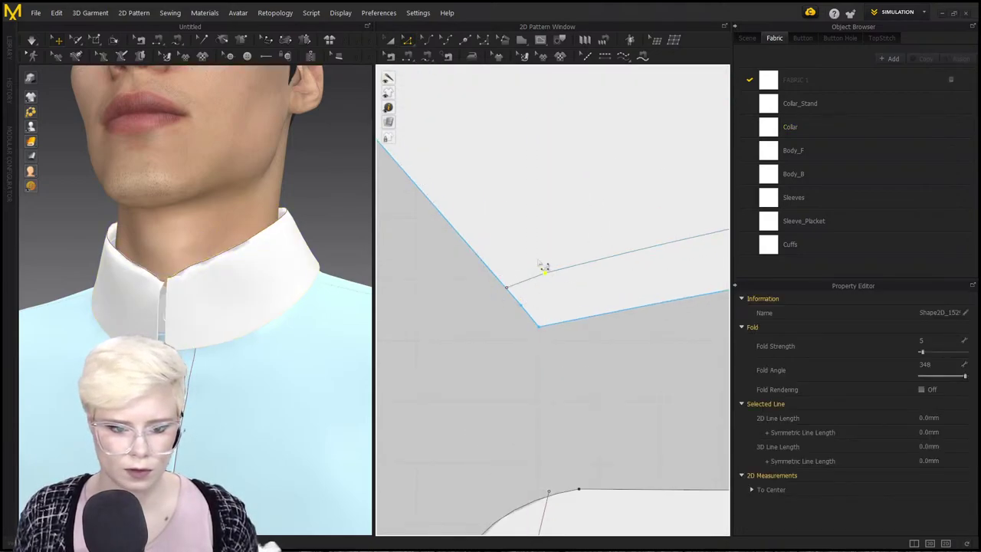
{"action": "right_click", "coordinate": [545, 274]}
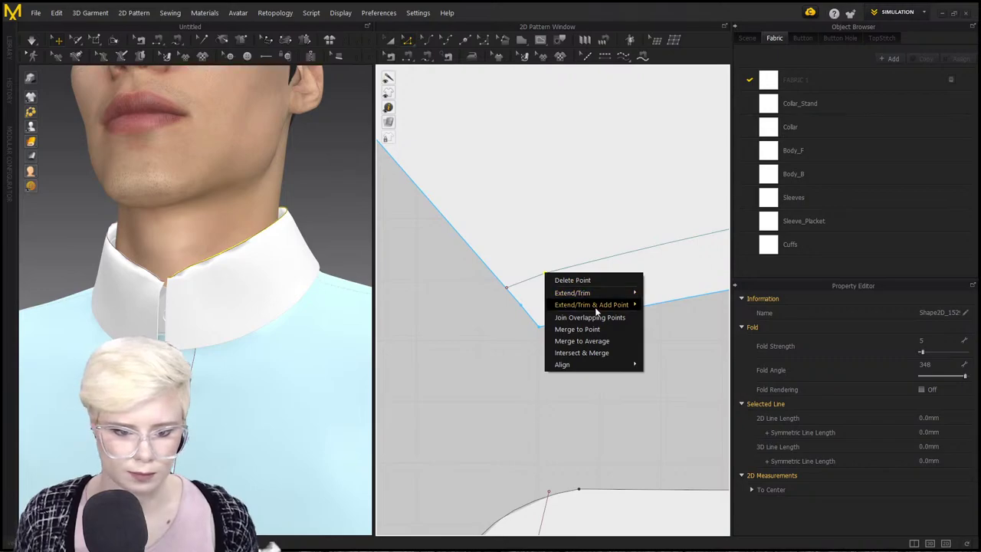
{"action": "mouse_move", "coordinate": [600, 306]}
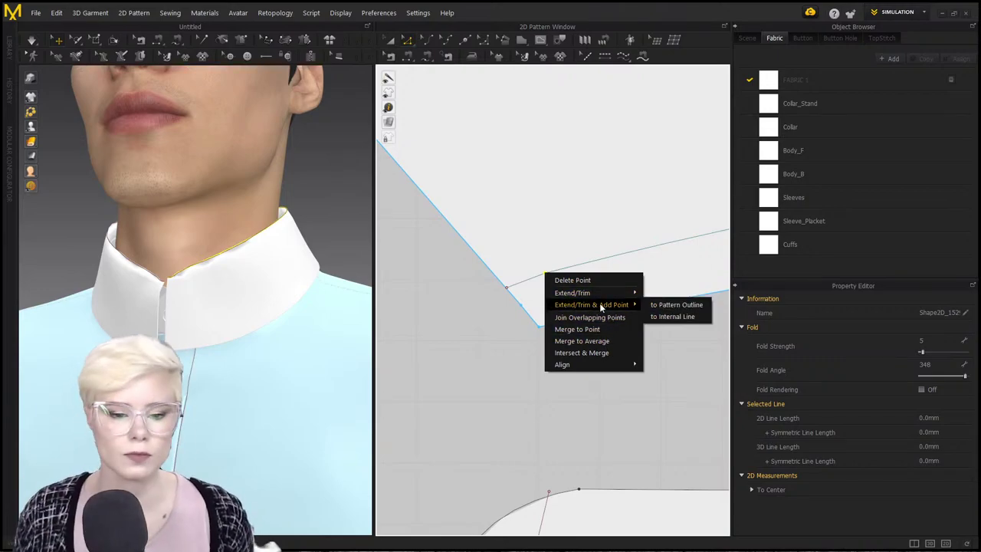
{"action": "left_click", "coordinate": [618, 330]}
{"action": "scroll", "coordinate": [527, 243], "scroll_direction": "down", "scroll_amount": 2}
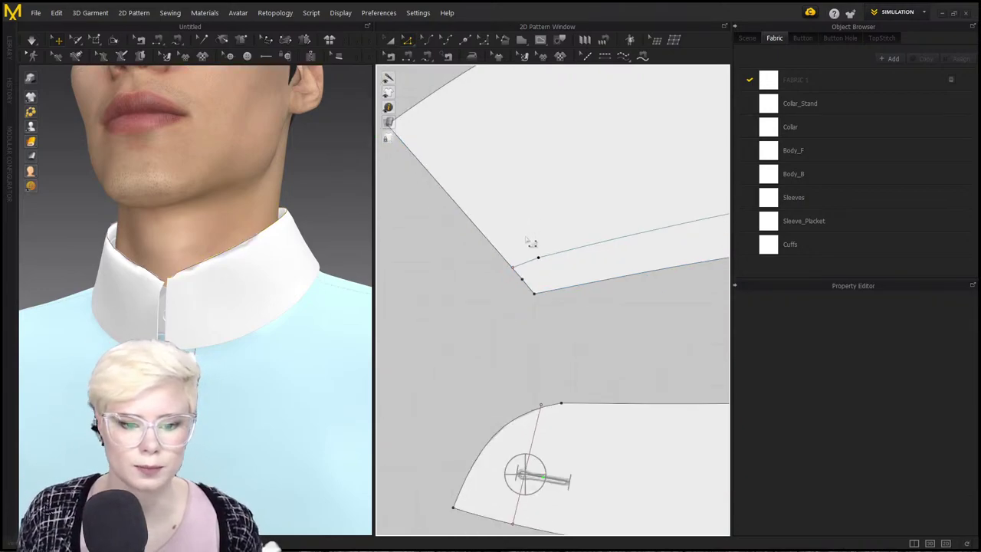
{"action": "scroll", "coordinate": [528, 299], "scroll_direction": "down", "scroll_amount": 2}
{"action": "right_click", "coordinate": [537, 351]}
{"action": "left_click", "coordinate": [587, 387]}
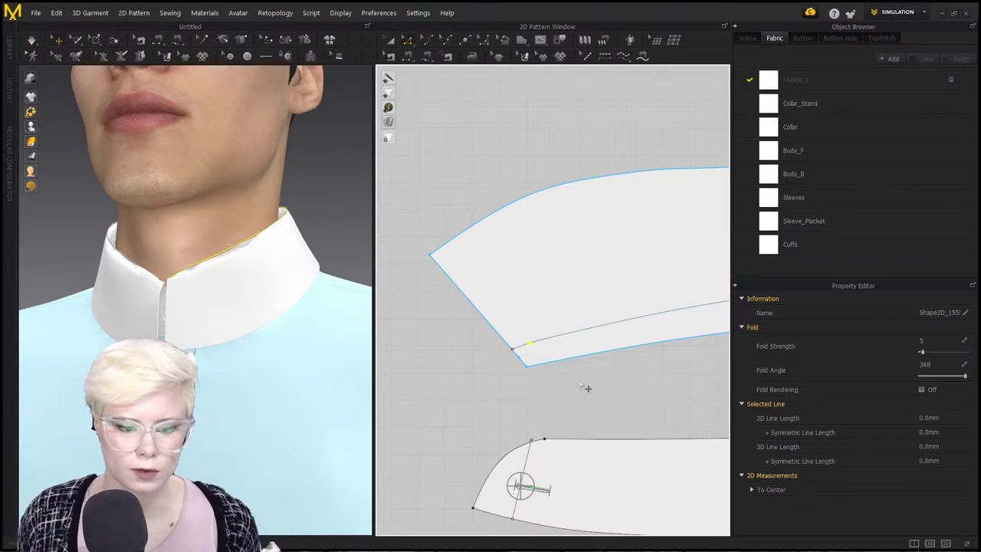
{"action": "middle_click_drag", "start_coordinate": [514, 376], "coordinate": [483, 386]}
{"action": "left_click", "coordinate": [458, 395]}
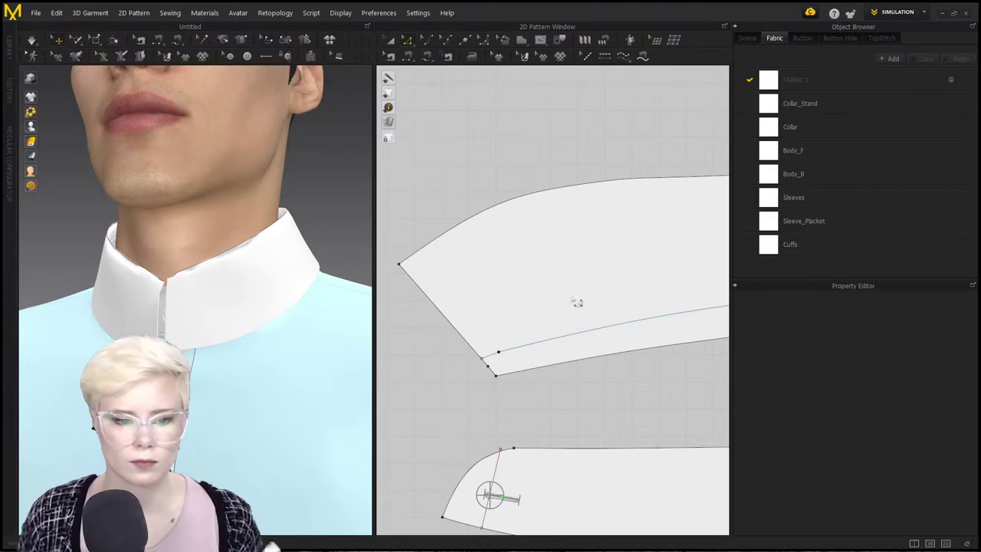
{"action": "scroll", "coordinate": [529, 220], "scroll_direction": "down", "scroll_amount": 1}
Strengthen the collar pattern and simulate the garment.
{"action": "right_click_drag", "start_coordinate": [266, 278], "coordinate": [224, 344]}
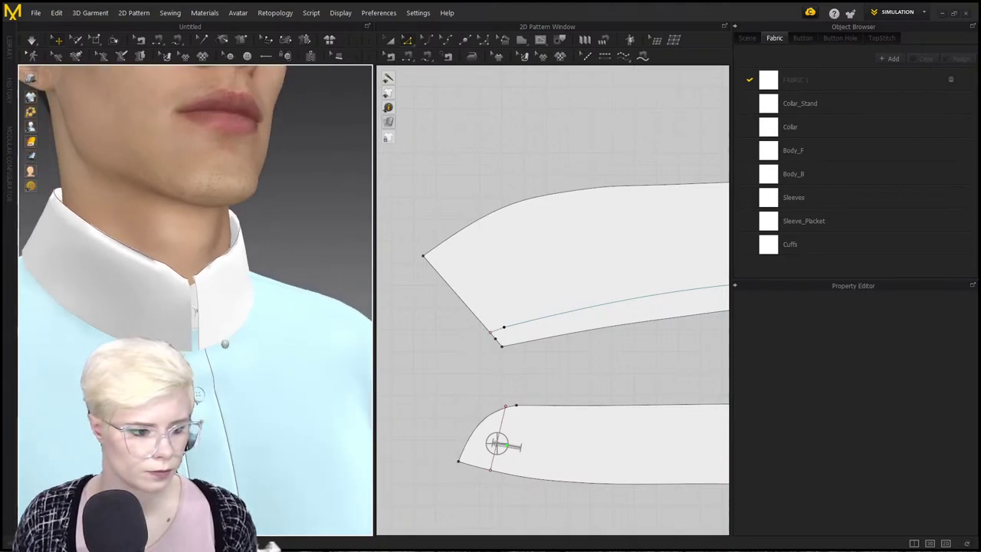
{"action": "right_click_drag", "start_coordinate": [198, 395], "coordinate": [229, 322]}
{"action": "left_click", "coordinate": [230, 322]}
{"action": "key", "text": "ctrl+h"}
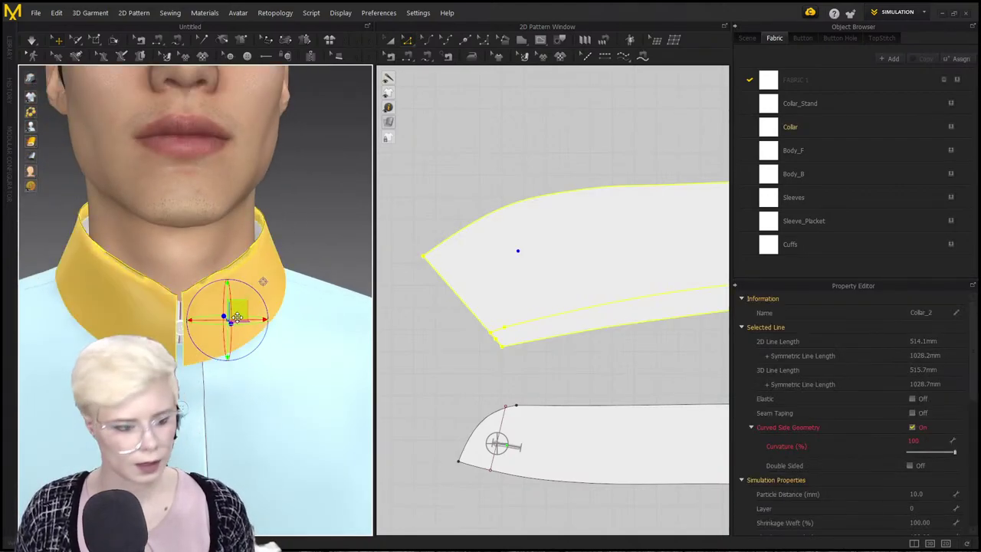
{"action": "key", "text": "space"}
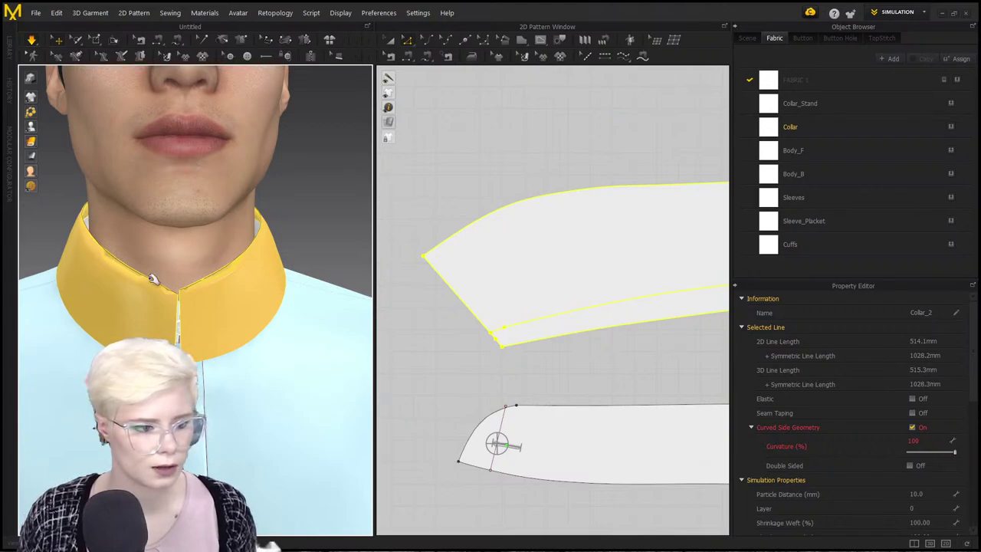
{"action": "right_click_drag", "start_coordinate": [135, 253], "coordinate": [194, 285]}
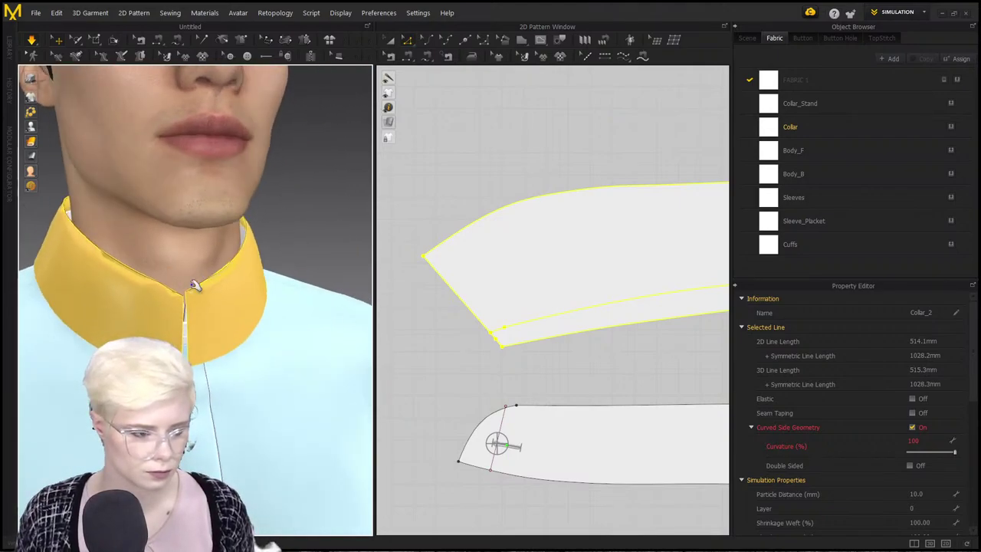
{"action": "left_click", "coordinate": [585, 353]}
Select both segments of the collar's fold line and inspect their fold strength and fold angle.
{"action": "scroll", "coordinate": [585, 353], "scroll_direction": "up", "scroll_amount": 2}
{"action": "middle_click_drag", "start_coordinate": [584, 352], "coordinate": [505, 342]}
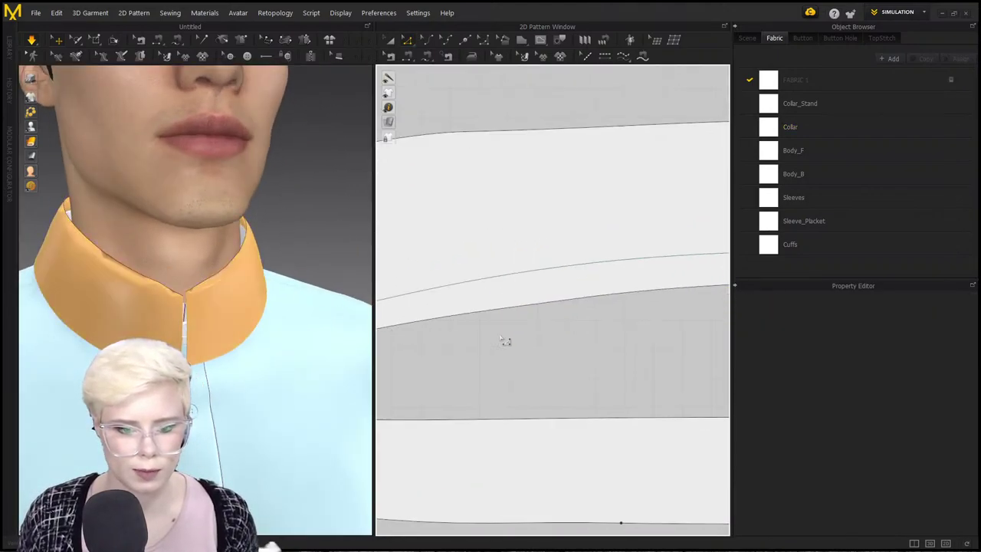
{"action": "scroll", "coordinate": [558, 321], "scroll_direction": "down", "scroll_amount": 5}
{"action": "left_click", "coordinate": [573, 302]}
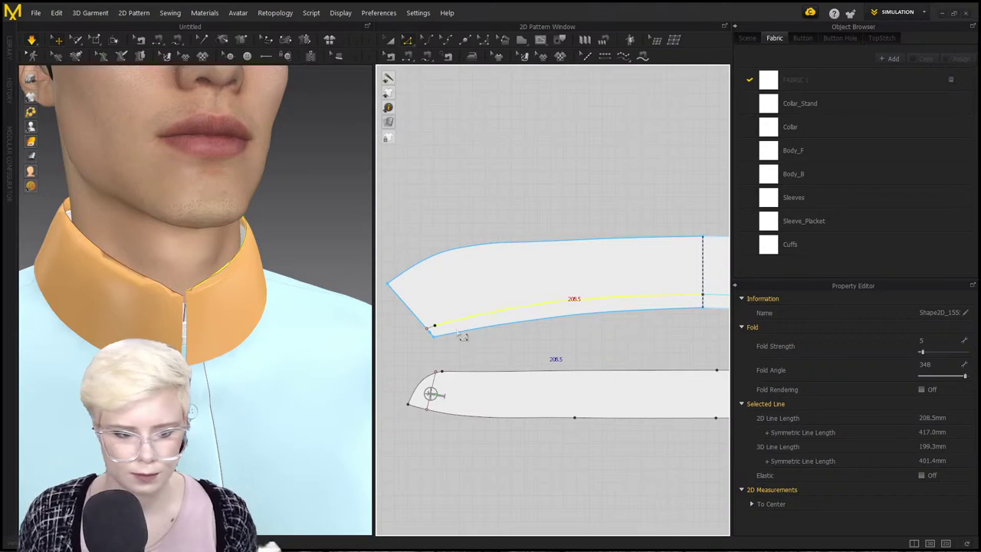
{"action": "scroll", "coordinate": [452, 334], "scroll_direction": "up", "scroll_amount": 3}
{"action": "left_click_drag", "start_coordinate": [436, 328], "coordinate": [433, 326]}
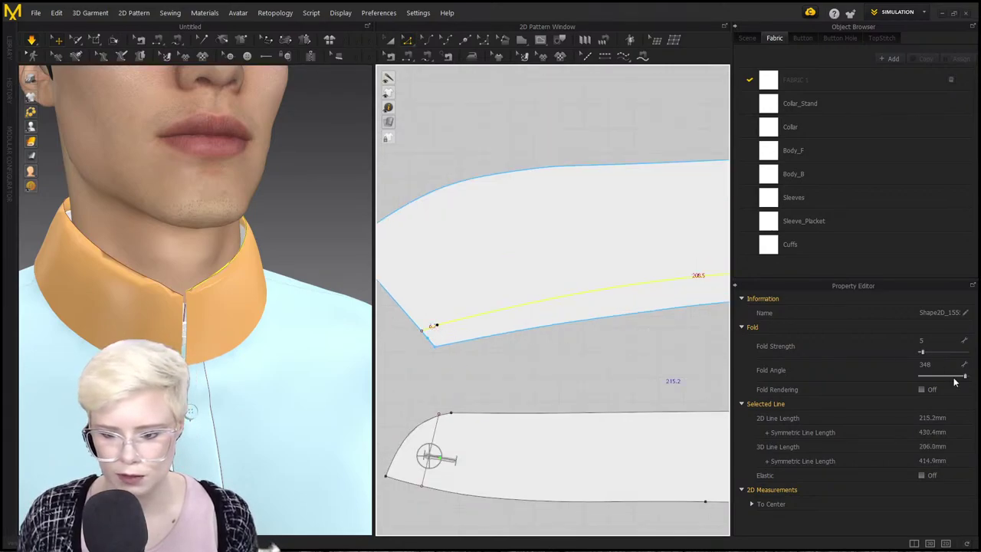
{"action": "left_click", "coordinate": [640, 381]}
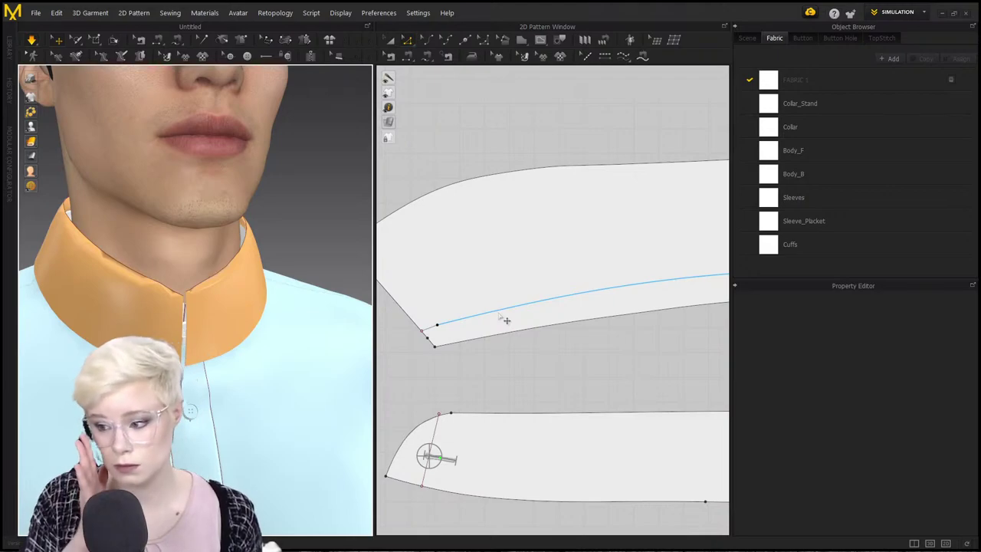
{"action": "left_click", "coordinate": [167, 291]}
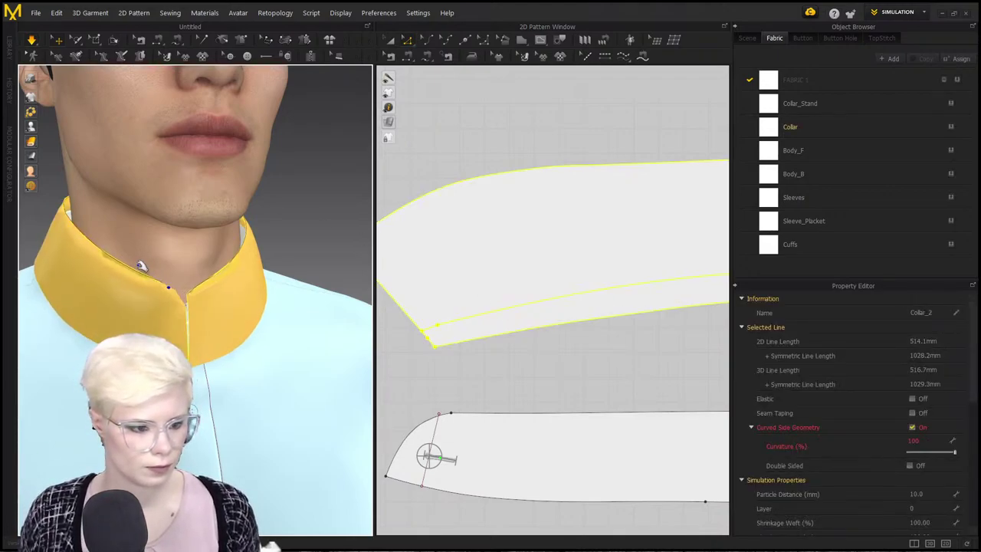
{"action": "left_click", "coordinate": [151, 257]}
{"action": "right_click_drag", "start_coordinate": [205, 310], "coordinate": [153, 321]}
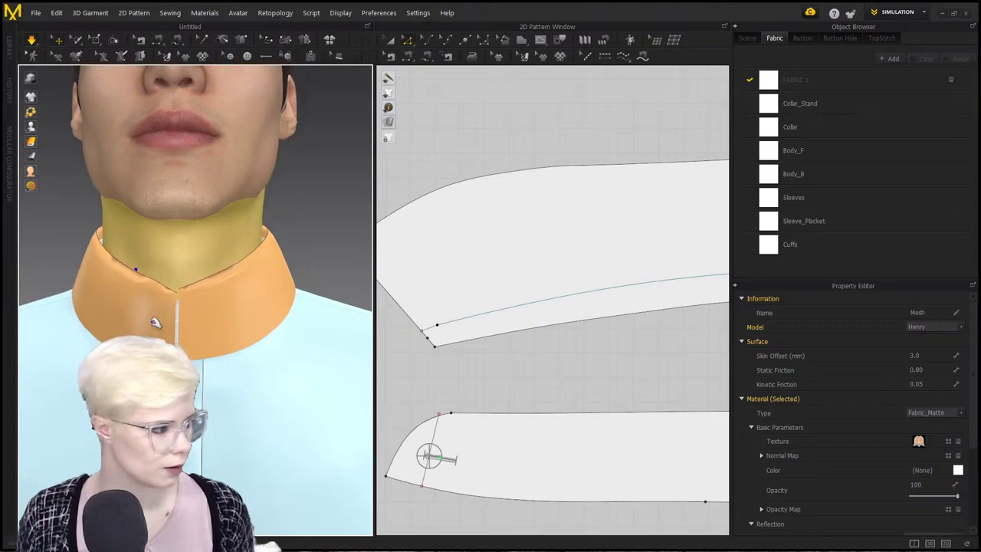
{"action": "right_click_drag", "start_coordinate": [299, 313], "coordinate": [264, 313]}
Delete the surplus curve points on the collar's outer edge near its front tip.
{"action": "scroll", "coordinate": [460, 333], "scroll_direction": "down", "scroll_amount": 4}
{"action": "scroll", "coordinate": [486, 334], "scroll_direction": "down", "scroll_amount": 1}
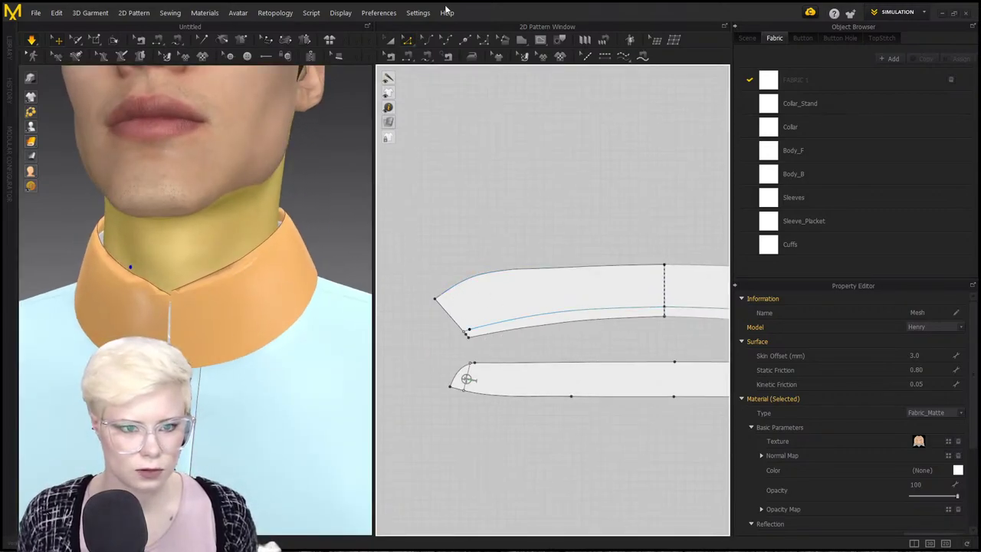
{"action": "left_click", "coordinate": [448, 39]}
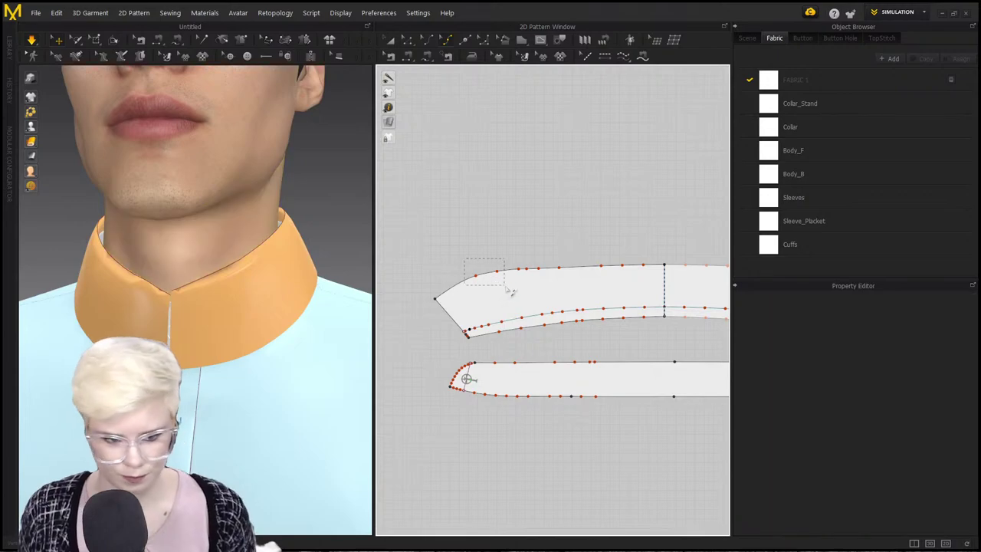
{"action": "left_click", "coordinate": [480, 282]}
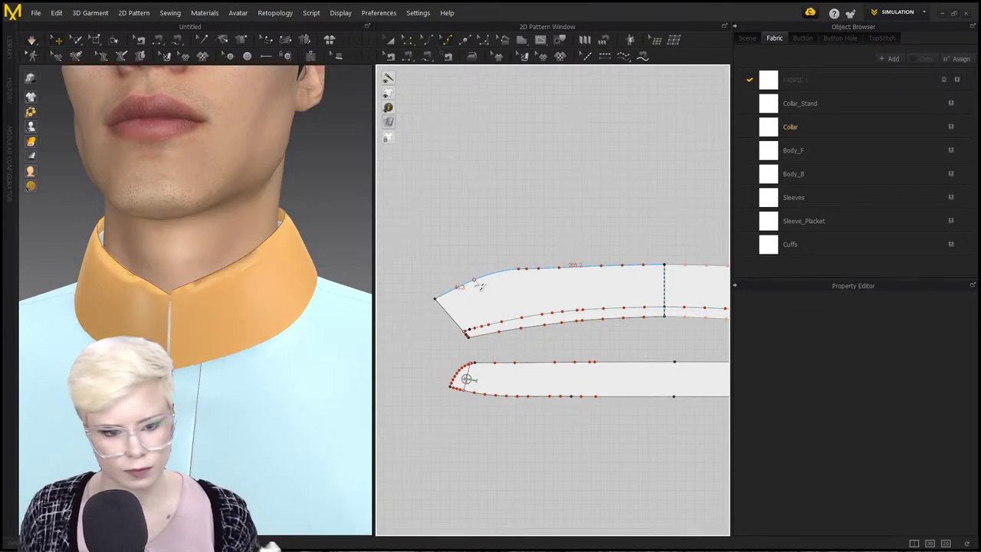
{"action": "left_click", "coordinate": [521, 268]}
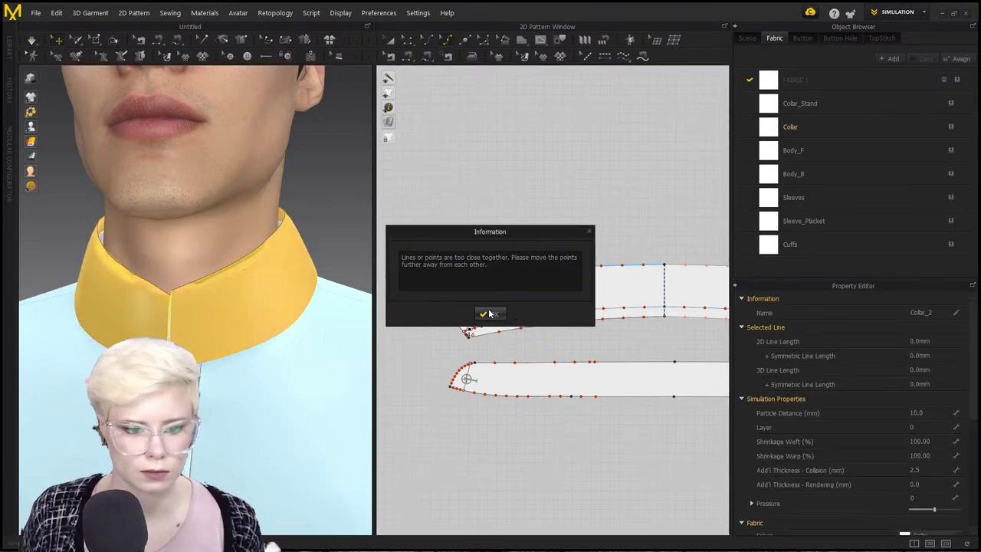
{"action": "left_click", "coordinate": [489, 313]}
{"action": "scroll", "coordinate": [525, 272], "scroll_direction": "up", "scroll_amount": 3}
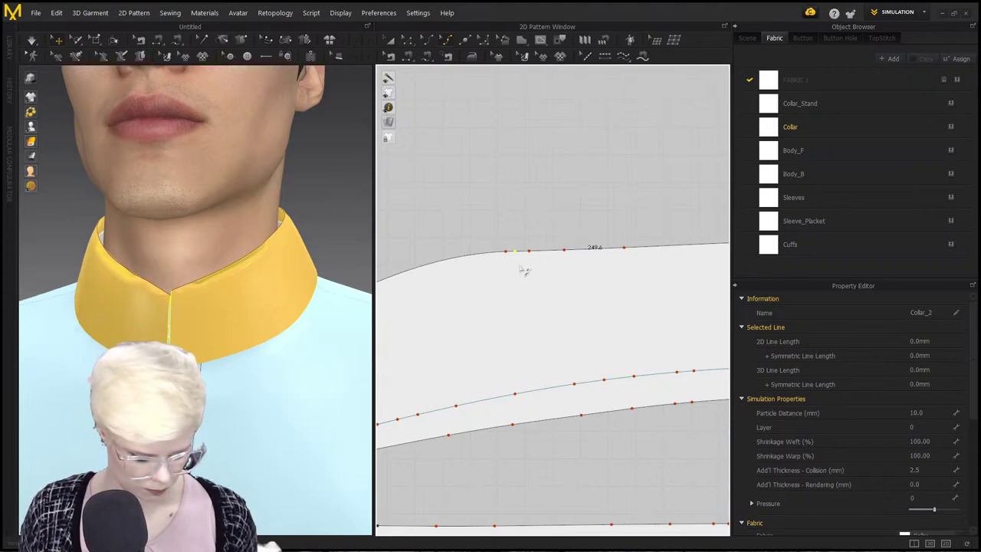
{"action": "key", "text": "Delete"}
Move the nearest curve point on the collar's outer edge closer to the tip and delete the curve point behind it.
{"action": "left_click_drag", "start_coordinate": [506, 251], "coordinate": [427, 271]}
{"action": "scroll", "coordinate": [475, 292], "scroll_direction": "down", "scroll_amount": 1}
{"action": "middle_click_drag", "start_coordinate": [481, 294], "coordinate": [565, 275]}
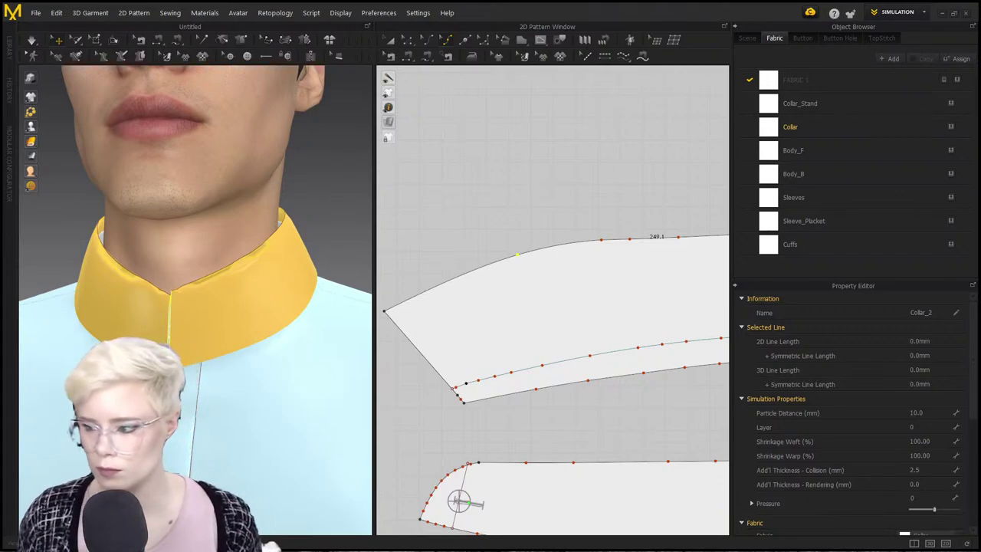
{"action": "scroll", "coordinate": [652, 223], "scroll_direction": "up", "scroll_amount": 3}
{"action": "scroll", "coordinate": [585, 230], "scroll_direction": "down", "scroll_amount": 2}
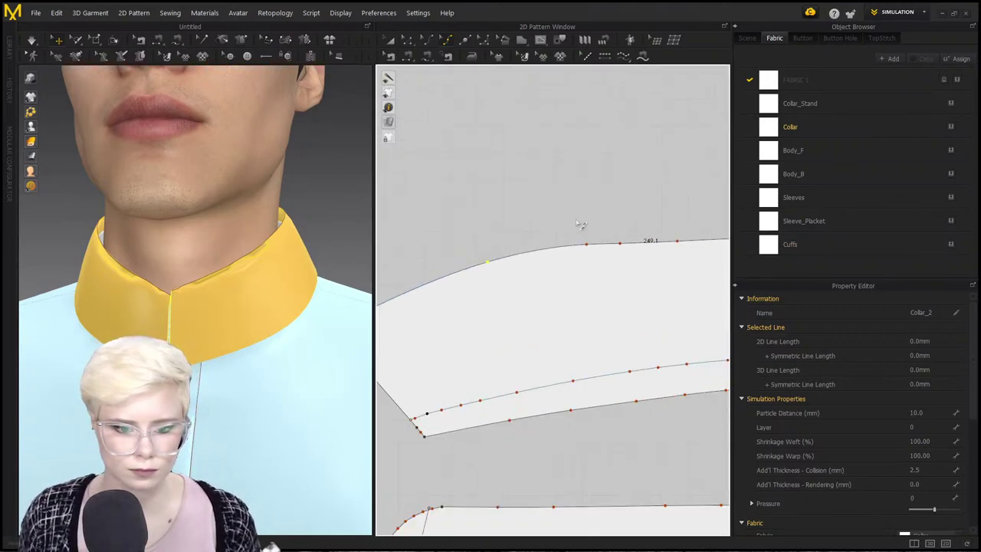
{"action": "left_click", "coordinate": [586, 244]}
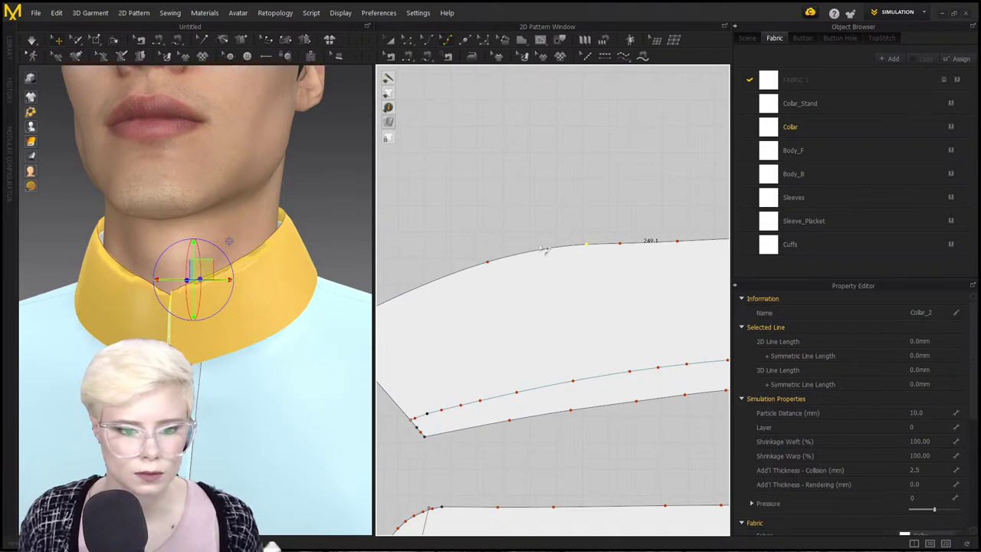
{"action": "left_click", "coordinate": [573, 217]}
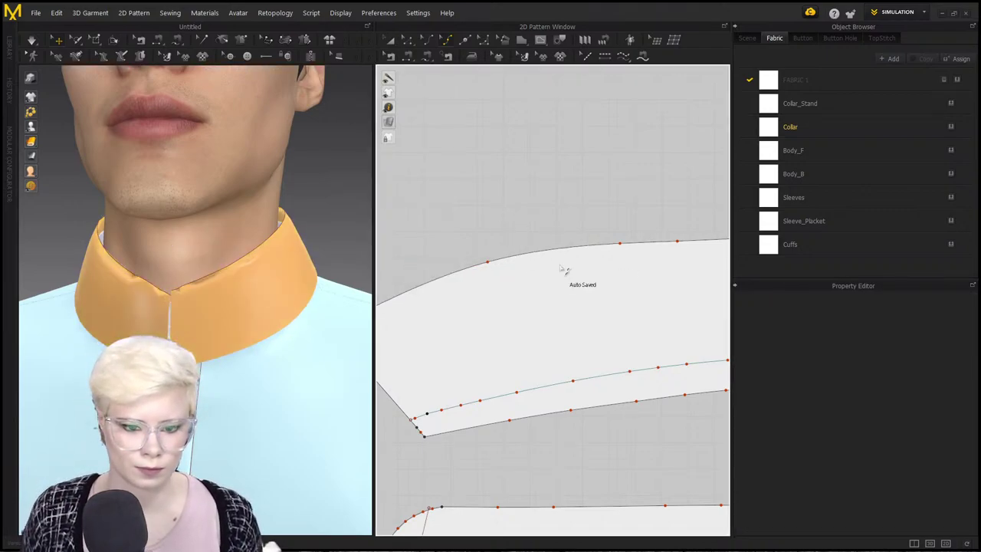
Round the collar's pointed front corner with a smooth curve about 27 mm long.
{"action": "scroll", "coordinate": [563, 270], "scroll_direction": "down", "scroll_amount": 3}
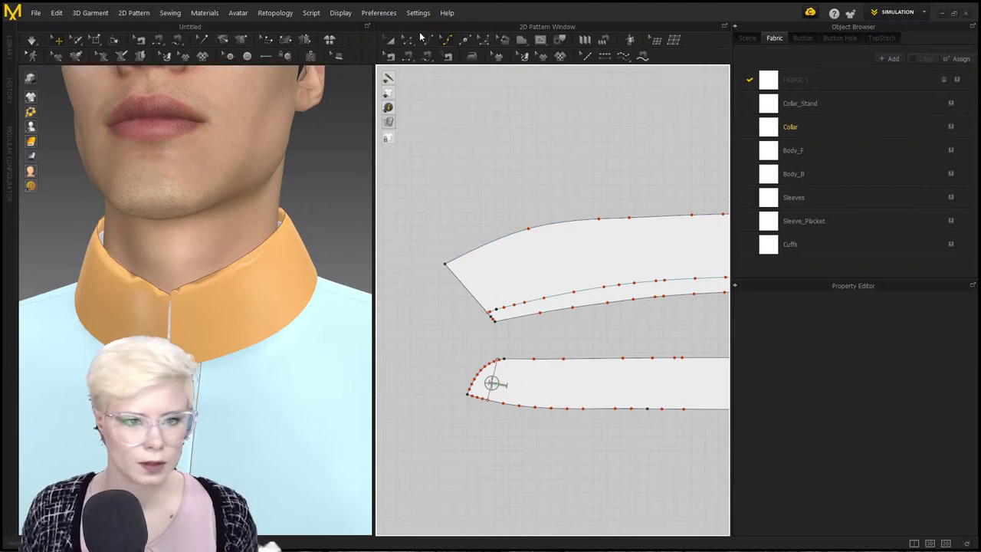
{"action": "left_click", "coordinate": [481, 40]}
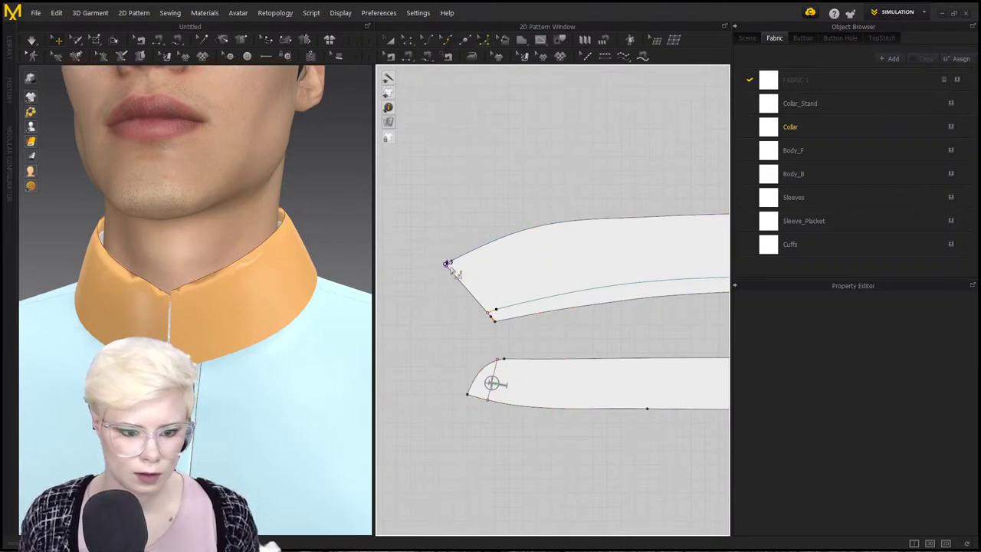
{"action": "left_click_drag", "start_coordinate": [446, 264], "coordinate": [475, 279]}
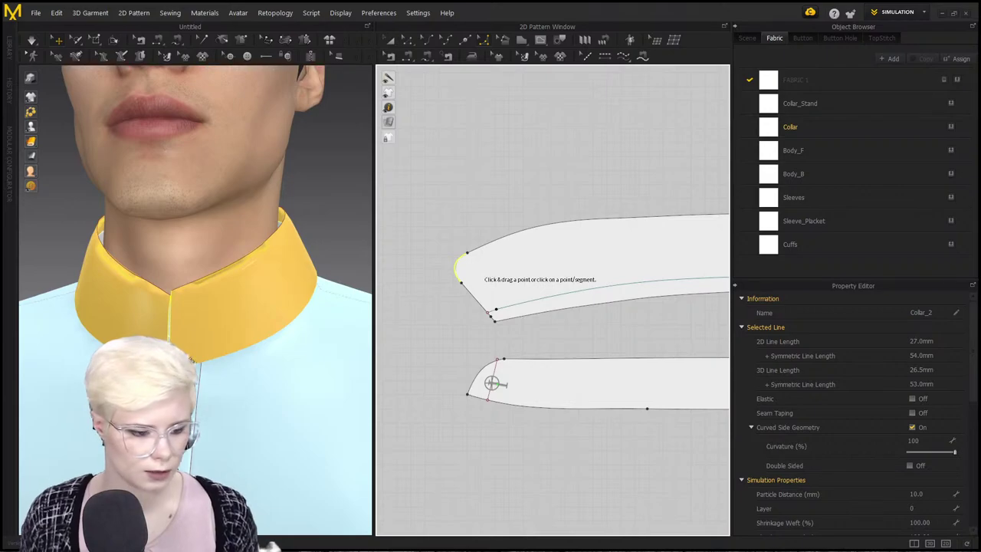
{"action": "left_click_drag", "start_coordinate": [0, 130], "coordinate": [0, 61]}
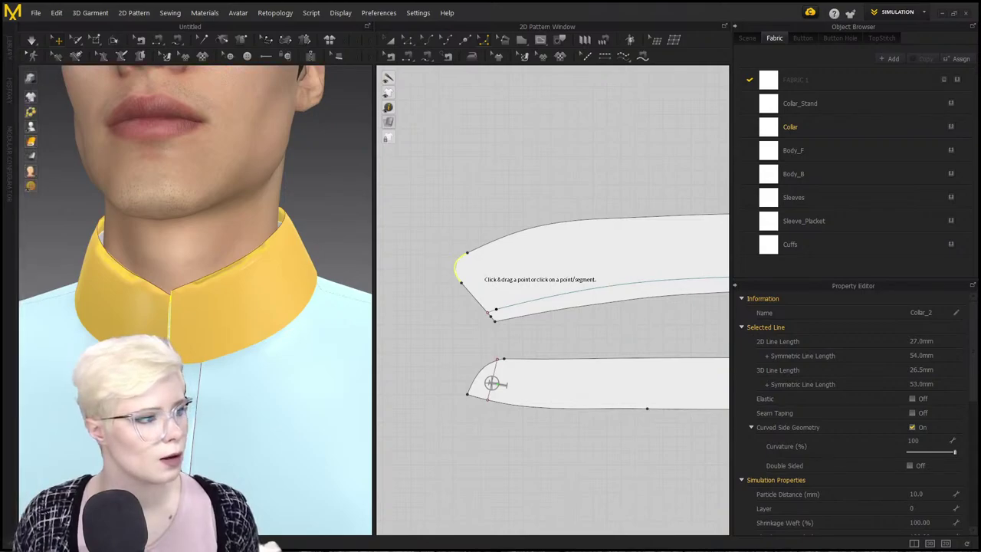
Examine the collar and its fit around the neck from the front and side of the avatar.
{"action": "right_click_drag", "start_coordinate": [291, 330], "coordinate": [184, 344]}
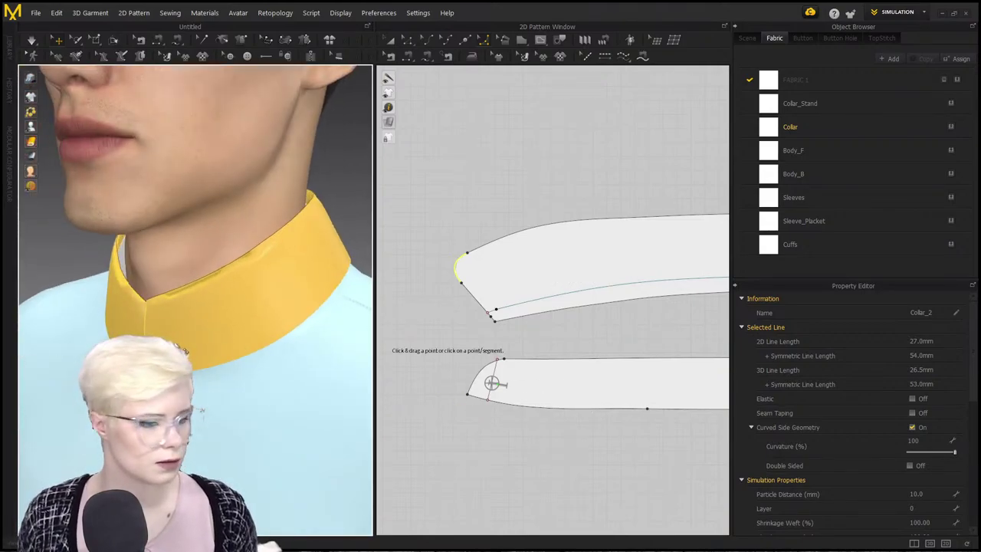
{"action": "scroll", "coordinate": [479, 337], "scroll_direction": "down", "scroll_amount": 3}
{"action": "scroll", "coordinate": [471, 322], "scroll_direction": "up", "scroll_amount": 3}
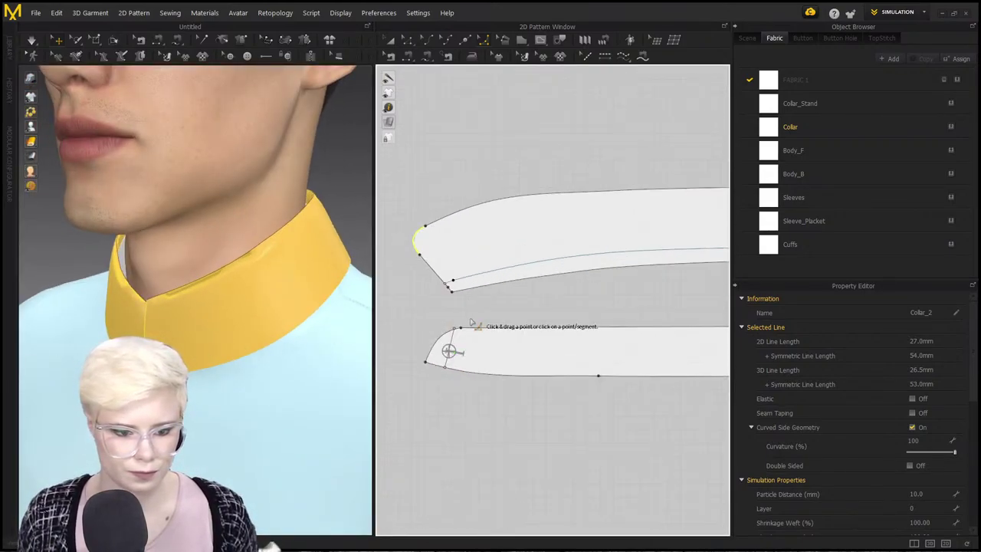
{"action": "scroll", "coordinate": [433, 308], "scroll_direction": "up", "scroll_amount": 1}
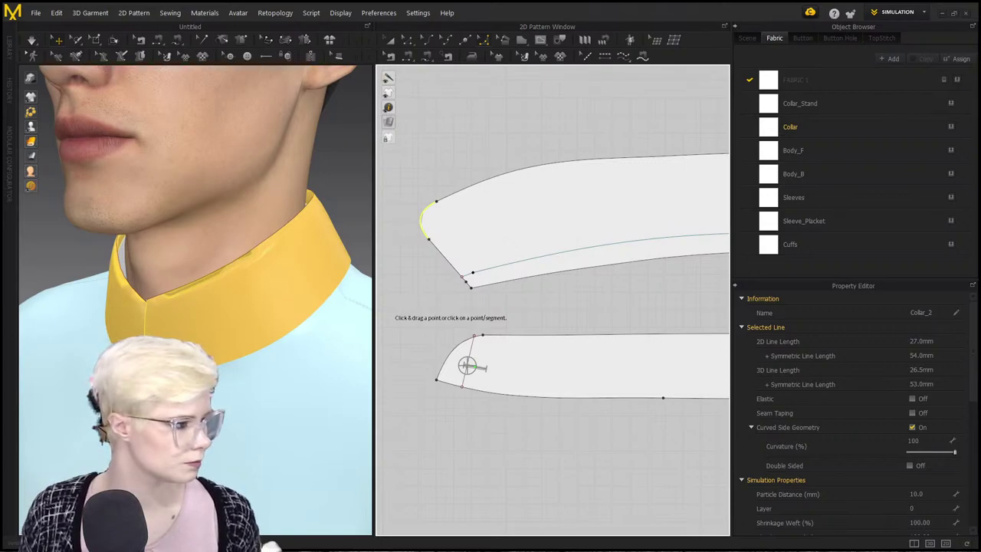
{"action": "scroll", "coordinate": [456, 313], "scroll_direction": "down", "scroll_amount": 3}
{"action": "right_click_drag", "start_coordinate": [168, 290], "coordinate": [210, 288]}
{"action": "scroll", "coordinate": [248, 280], "scroll_direction": "down", "scroll_amount": 1}
{"action": "scroll", "coordinate": [587, 324], "scroll_direction": "up", "scroll_amount": 1}
{"action": "scroll", "coordinate": [409, 332], "scroll_direction": "down", "scroll_amount": 1}
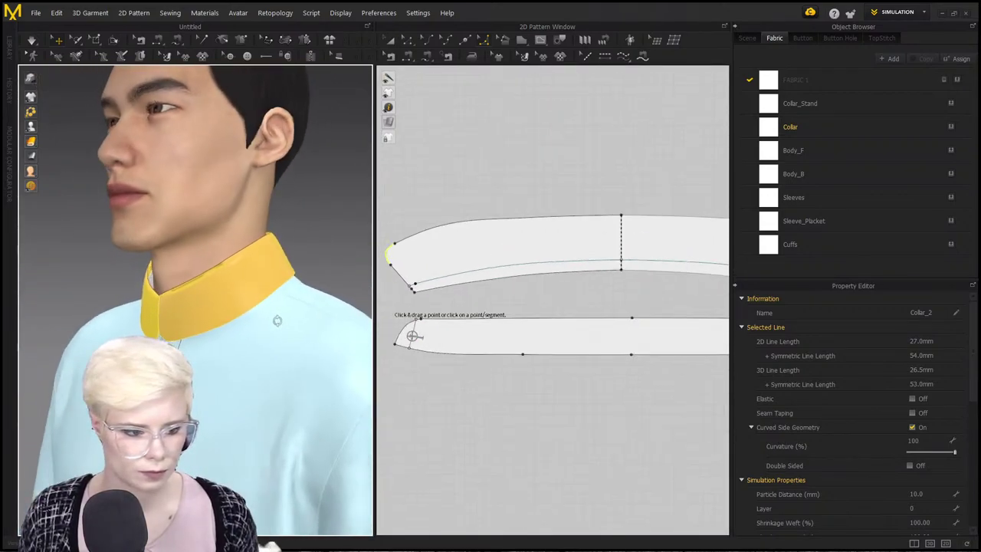
{"action": "right_click_drag", "start_coordinate": [284, 326], "coordinate": [187, 322]}
{"action": "scroll", "coordinate": [556, 388], "scroll_direction": "down", "scroll_amount": 1}
Remove the centre point from the upper edge of the collar stand pattern.
{"action": "middle_click_drag", "start_coordinate": [556, 388], "coordinate": [476, 365]}
{"action": "key", "text": "a"}
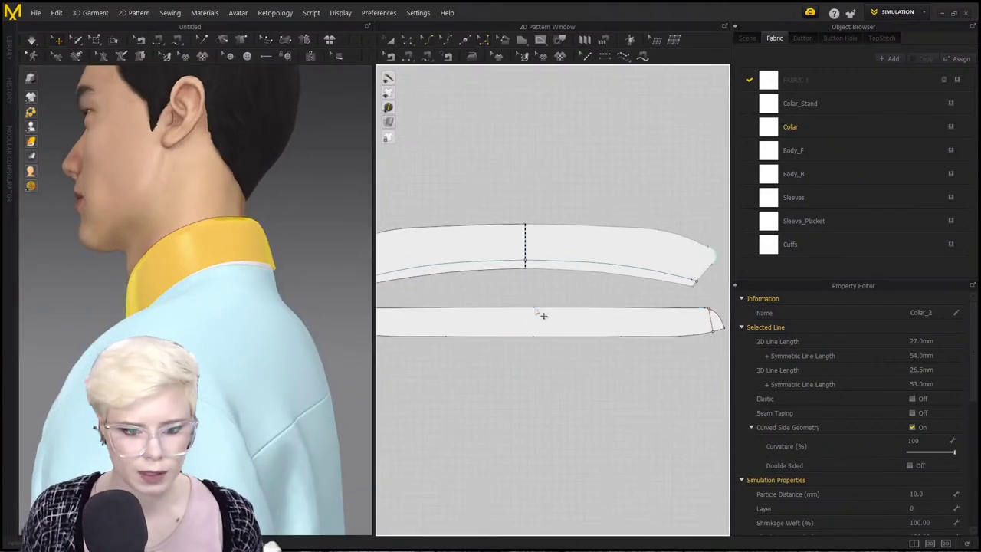
{"action": "left_click", "coordinate": [538, 301]}
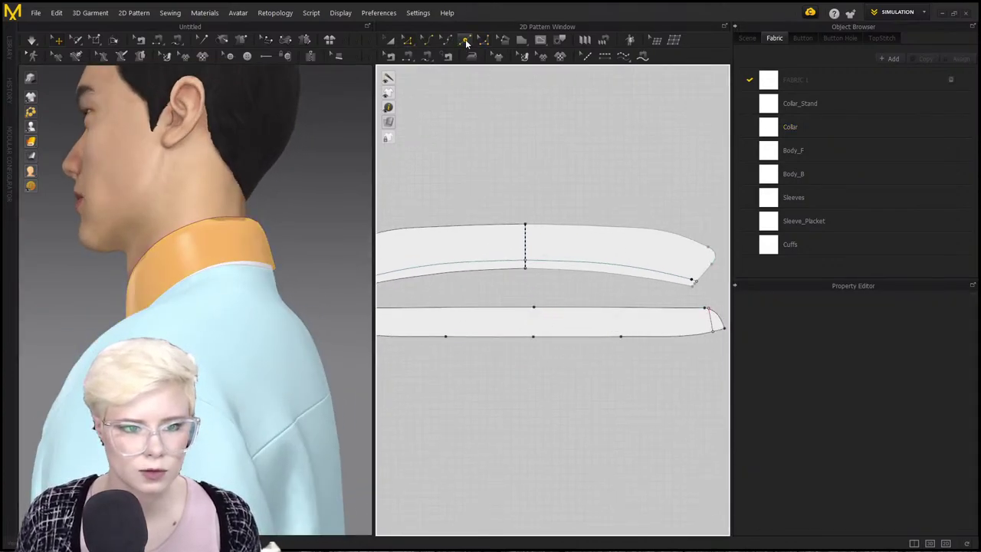
{"action": "right_click", "coordinate": [536, 310]}
{"action": "left_click", "coordinate": [577, 351]}
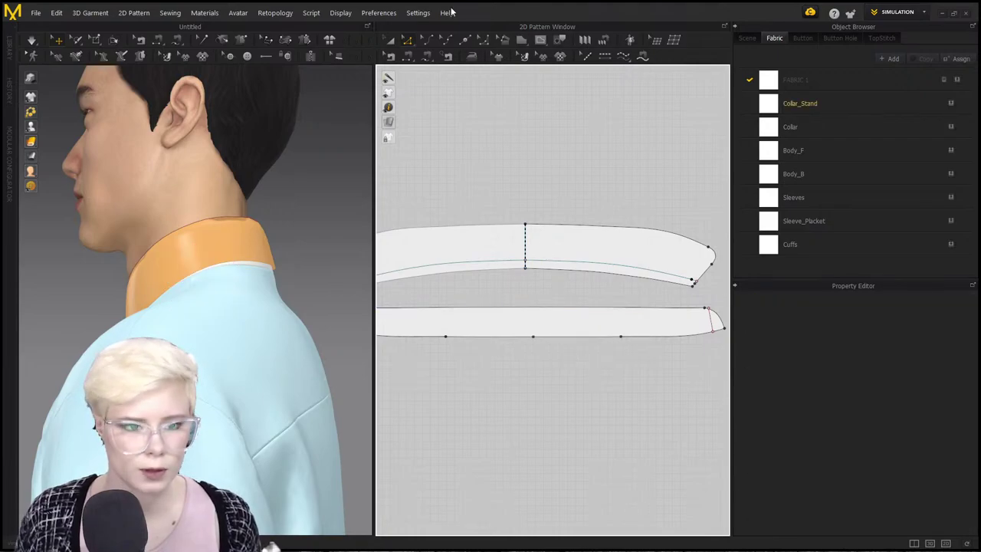
Bend the collar stand's upper edge slightly downward into a shallow curve and simulate the garment.
{"action": "left_click", "coordinate": [533, 309]}
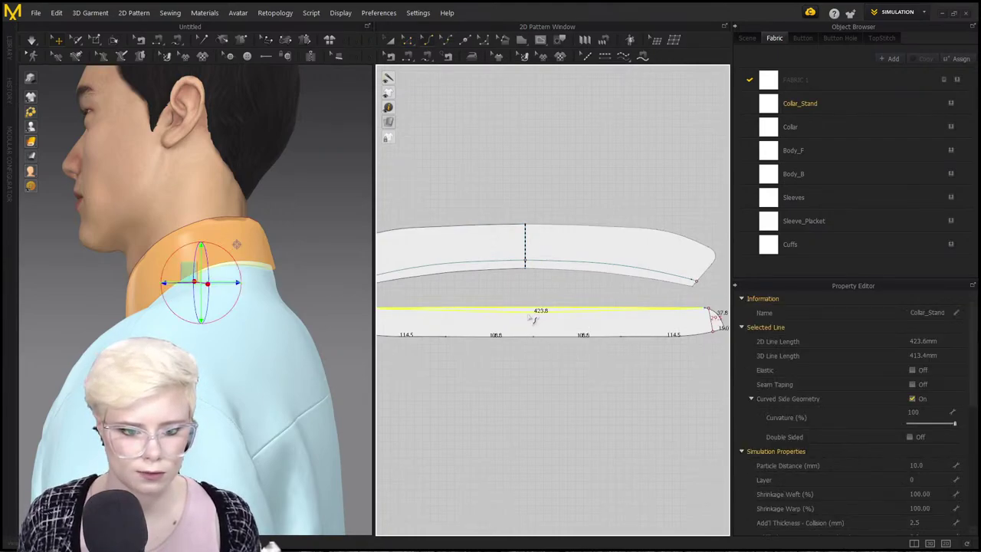
{"action": "key", "text": "space"}
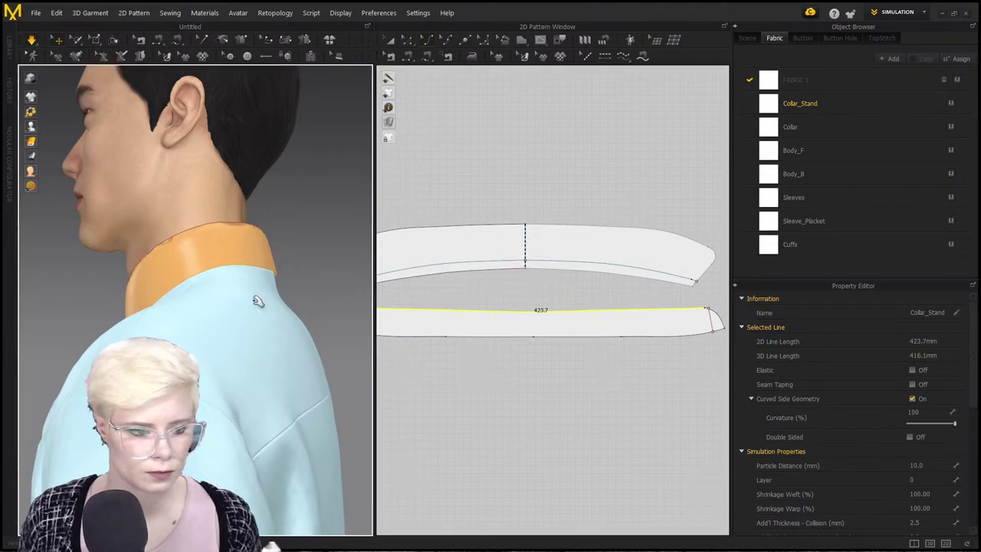
{"action": "right_click_drag", "start_coordinate": [256, 300], "coordinate": [313, 319]}
{"action": "scroll", "coordinate": [574, 304], "scroll_direction": "down", "scroll_amount": 2}
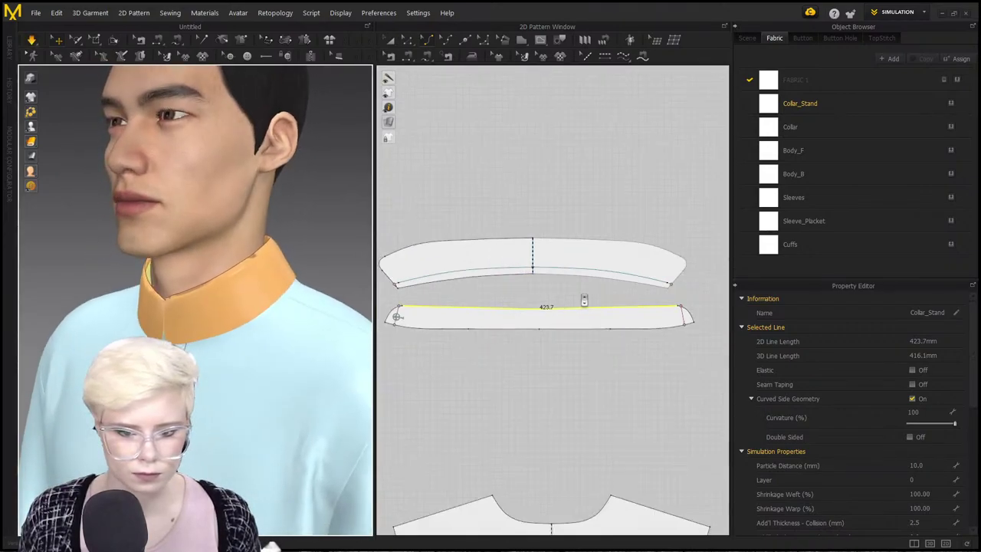
{"action": "middle_click_drag", "start_coordinate": [585, 300], "coordinate": [640, 292]}
{"action": "scroll", "coordinate": [382, 301], "scroll_direction": "up", "scroll_amount": 3}
{"action": "right_click_drag", "start_coordinate": [246, 308], "coordinate": [119, 306]}
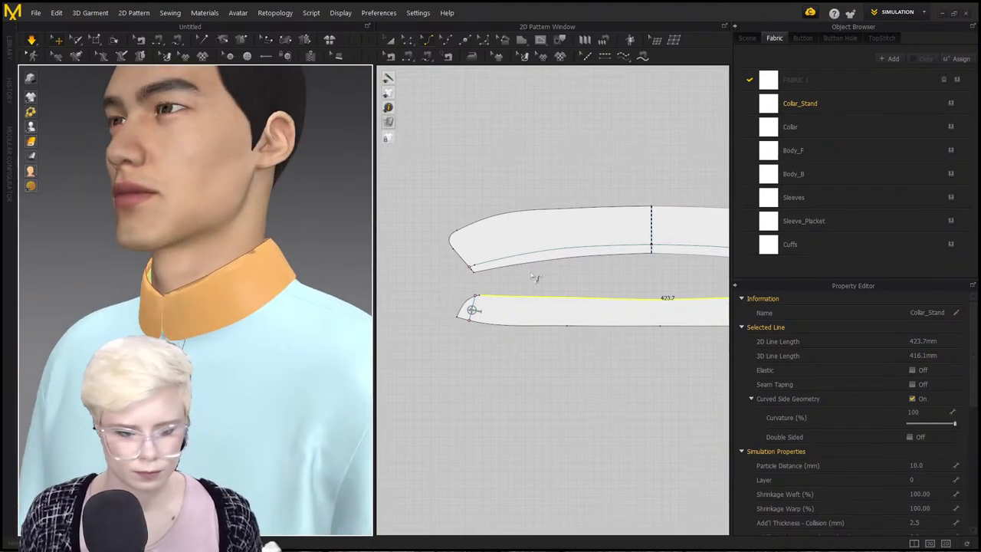
Select the collar stand's upper edge and inspect its fold strength, fold angle and line length.
{"action": "key", "text": "z"}
{"action": "middle_click_drag", "start_coordinate": [571, 301], "coordinate": [530, 295]}
{"action": "left_click_drag", "start_coordinate": [423, 281], "coordinate": [543, 303]}
{"action": "scroll", "coordinate": [661, 295], "scroll_direction": "down", "scroll_amount": 1}
{"action": "middle_click_drag", "start_coordinate": [661, 294], "coordinate": [543, 304]}
{"action": "left_click_drag", "start_coordinate": [542, 304], "coordinate": [539, 305]}
{"action": "left_click", "coordinate": [537, 303]}
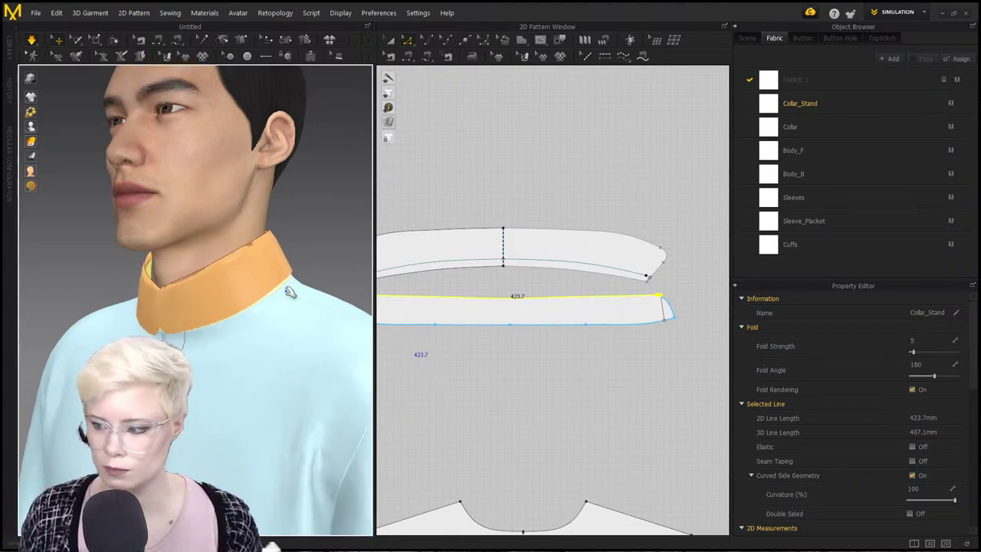
Examine the simulated collar on the avatar from the side and the front.
{"action": "right_click_drag", "start_coordinate": [168, 296], "coordinate": [355, 311]}
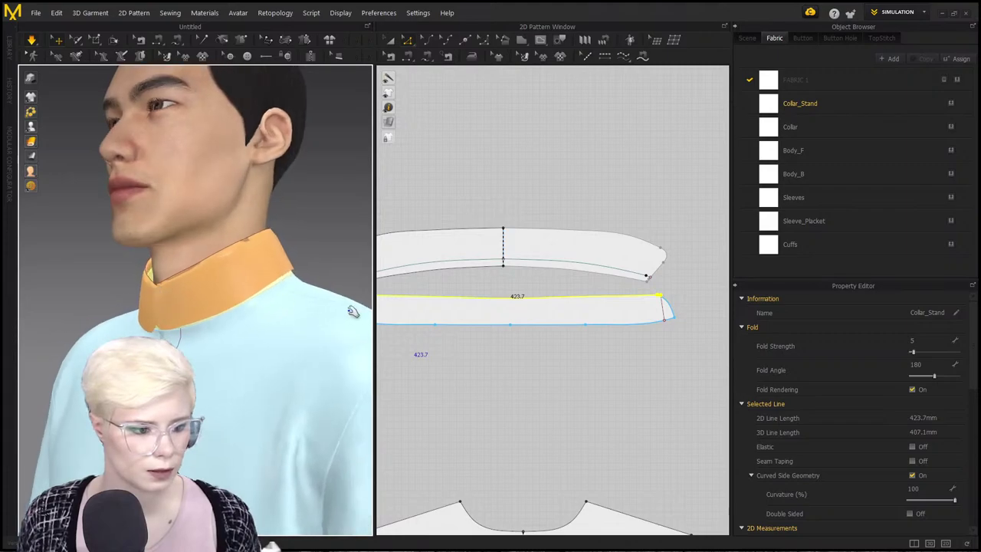
{"action": "middle_click_drag", "start_coordinate": [430, 310], "coordinate": [461, 330]}
{"action": "scroll", "coordinate": [390, 331], "scroll_direction": "up", "scroll_amount": 3}
{"action": "right_click_drag", "start_coordinate": [222, 320], "coordinate": [266, 325]}
{"action": "left_click", "coordinate": [197, 304]}
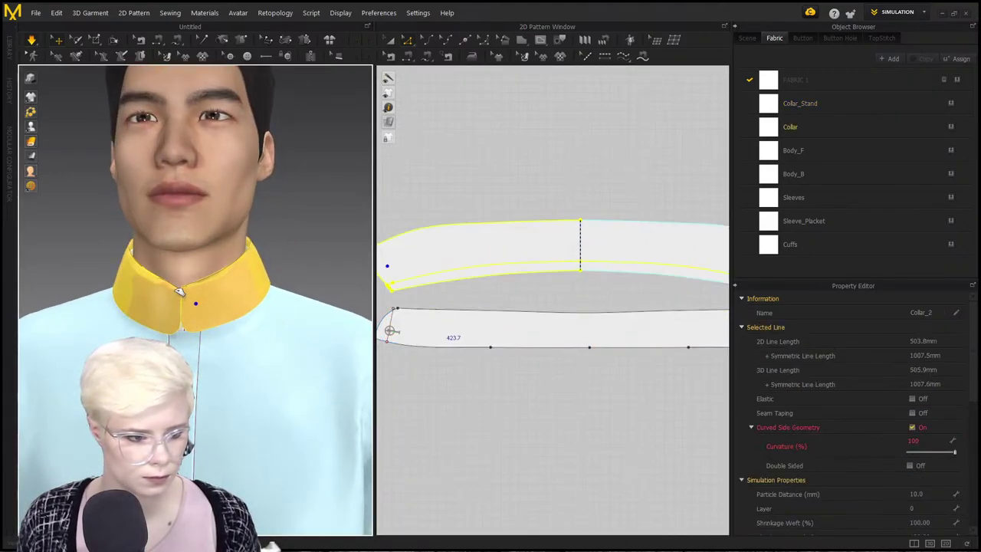
{"action": "right_click_drag", "start_coordinate": [251, 339], "coordinate": [214, 319]}
{"action": "scroll", "coordinate": [214, 319], "scroll_direction": "up", "scroll_amount": 3}
{"action": "middle_click_drag", "start_coordinate": [458, 225], "coordinate": [523, 219]}
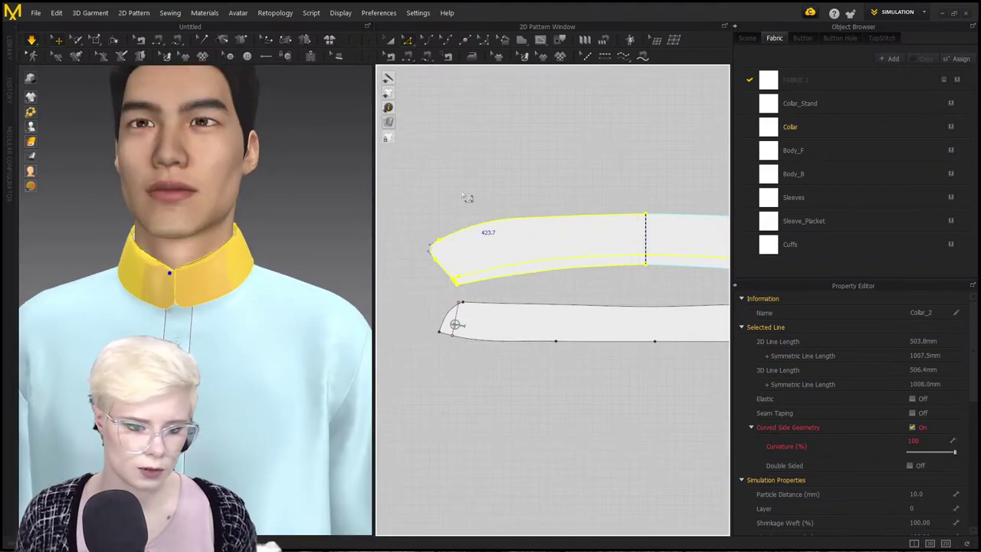
Try to reshape the collar tip by moving its rounded corner and front edge together, and undo the move.
{"action": "left_click", "coordinate": [470, 201]}
{"action": "scroll", "coordinate": [445, 227], "scroll_direction": "up", "scroll_amount": 5}
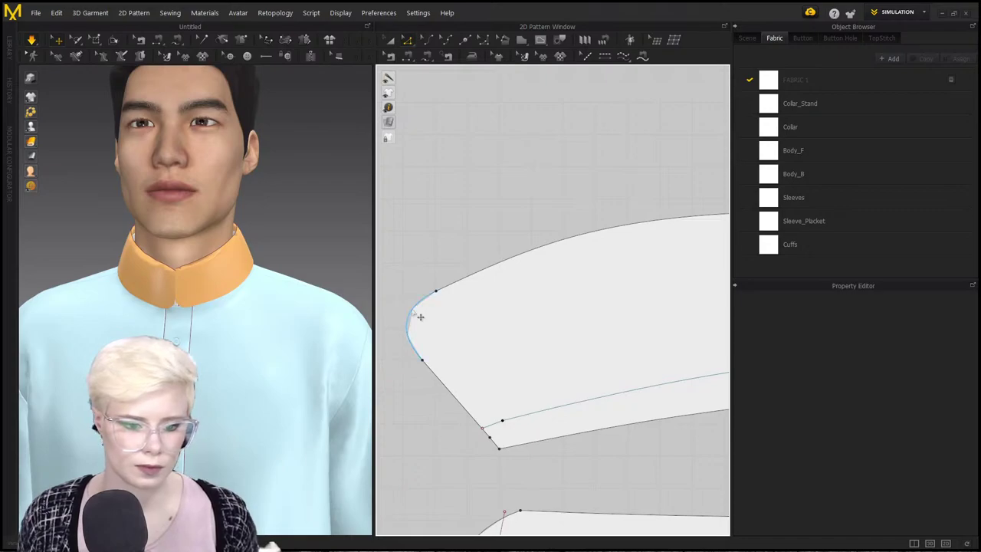
{"action": "left_click", "coordinate": [420, 316]}
{"action": "left_click", "coordinate": [438, 380], "text": "shift"}
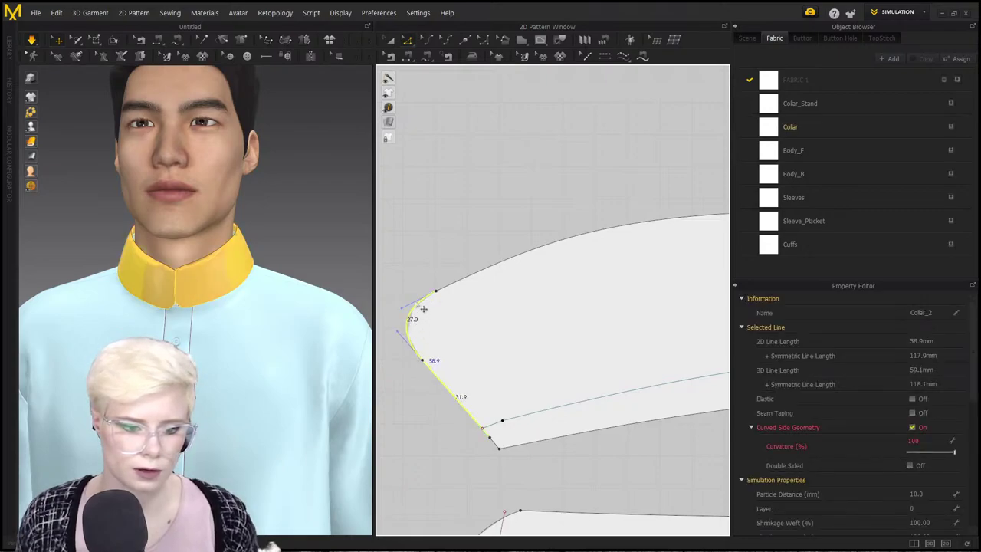
{"action": "left_click_drag", "start_coordinate": [418, 319], "coordinate": [425, 314]}
{"action": "key", "text": "ctrl+z"}
{"action": "left_click", "coordinate": [419, 249]}
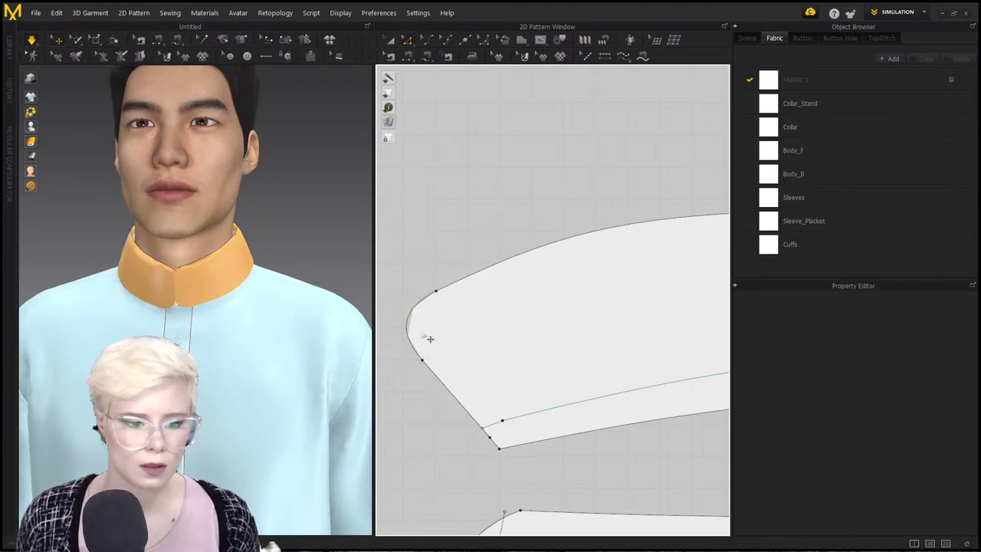
Move both end points of the rounded collar corner slightly inward to shorten the tip.
{"action": "left_click_drag", "start_coordinate": [446, 299], "coordinate": [461, 292]}
{"action": "left_click_drag", "start_coordinate": [422, 360], "coordinate": [426, 355]}
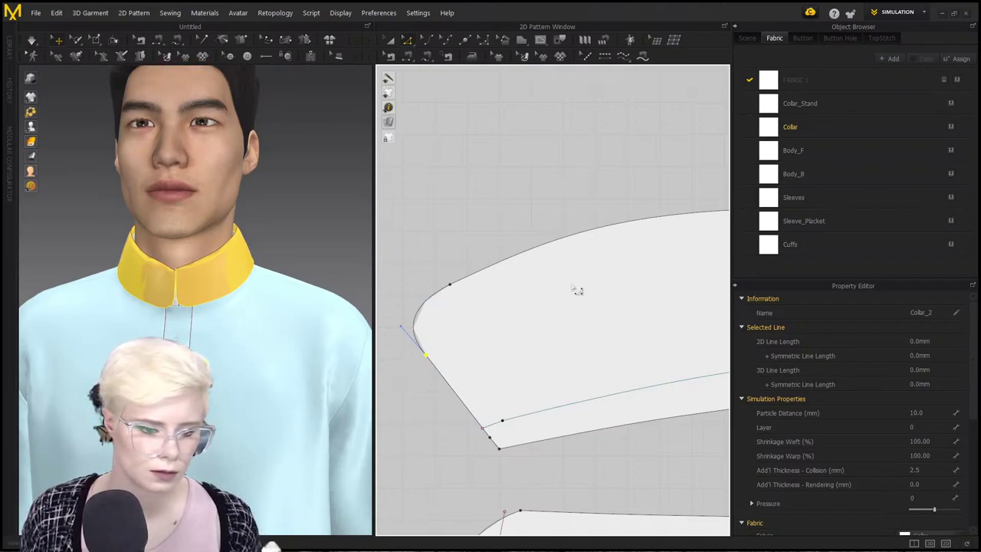
{"action": "scroll", "coordinate": [576, 290], "scroll_direction": "down", "scroll_amount": 3}
{"action": "middle_click_drag", "start_coordinate": [441, 294], "coordinate": [458, 296]}
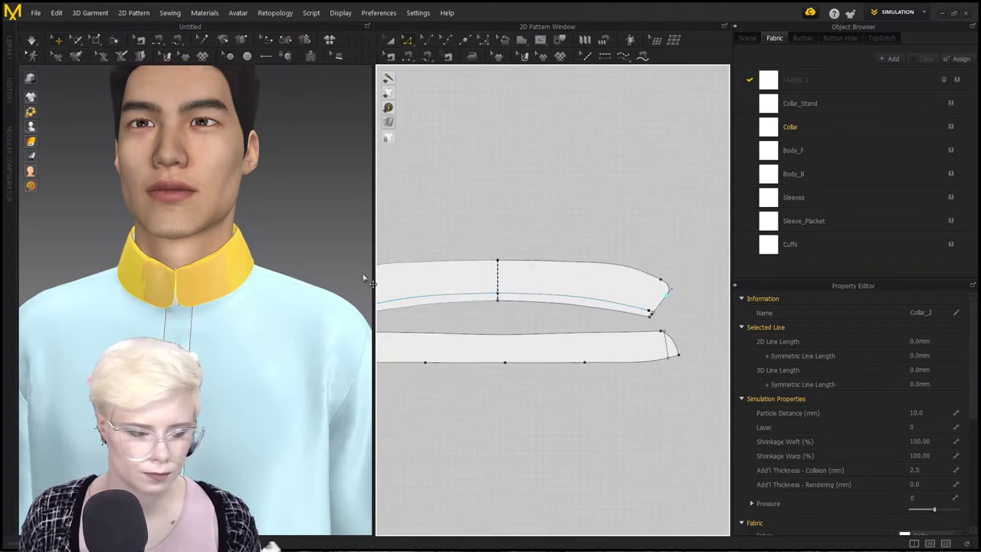
Remove the linked editing between the two halves of the collar pattern.
{"action": "scroll", "coordinate": [330, 253], "scroll_direction": "up", "scroll_amount": 4}
{"action": "scroll", "coordinate": [547, 317], "scroll_direction": "up", "scroll_amount": 3}
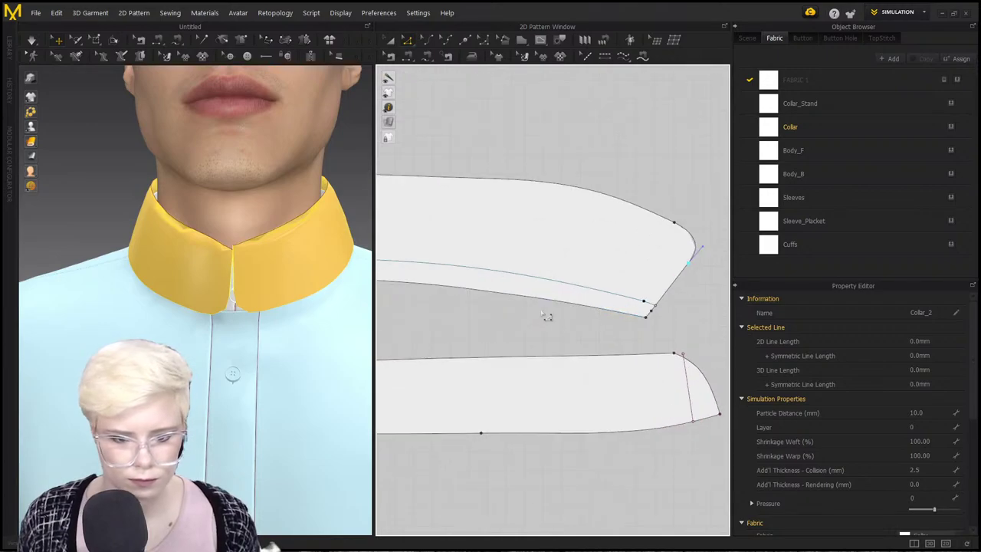
{"action": "scroll", "coordinate": [542, 314], "scroll_direction": "down", "scroll_amount": 3}
{"action": "middle_click_drag", "start_coordinate": [449, 274], "coordinate": [562, 300]}
{"action": "right_click", "coordinate": [505, 278]}
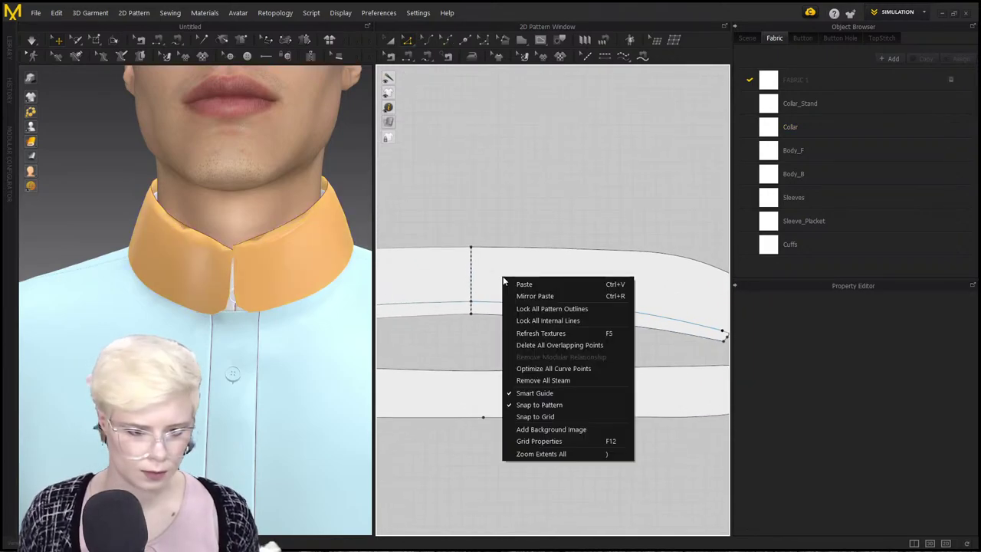
{"action": "key", "text": "Escape"}
{"action": "right_click", "coordinate": [524, 279]}
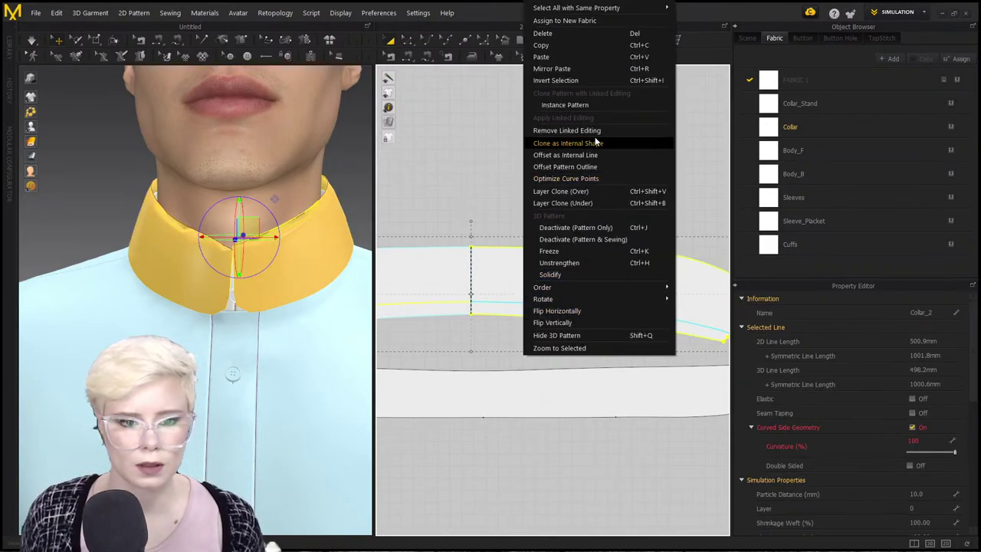
{"action": "left_click", "coordinate": [566, 131]}
Save the shirt project as "collar 2" in the Mens victorian suit folder.
{"action": "scroll", "coordinate": [268, 286], "scroll_direction": "down", "scroll_amount": 6}
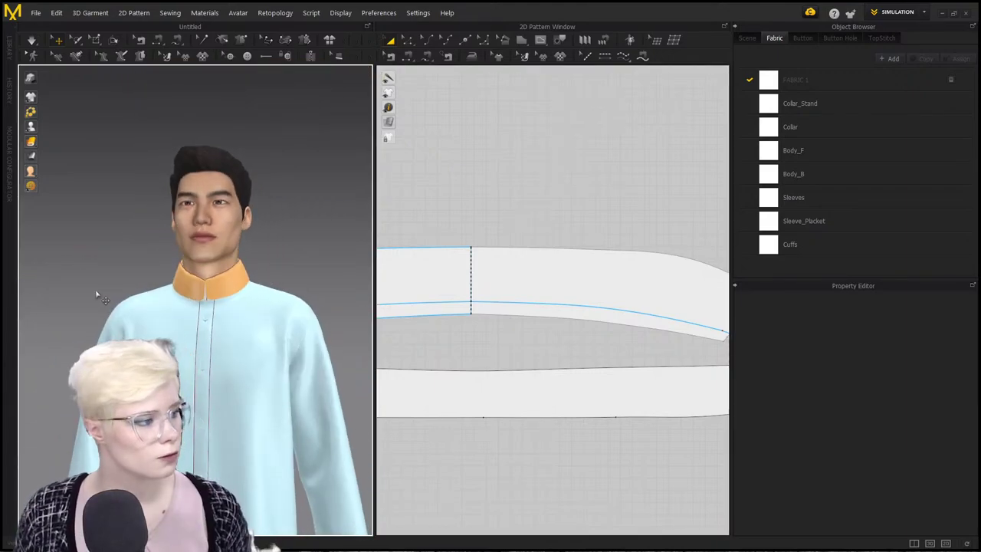
{"action": "left_click_drag", "start_coordinate": [0, 138], "coordinate": [0, 138]}
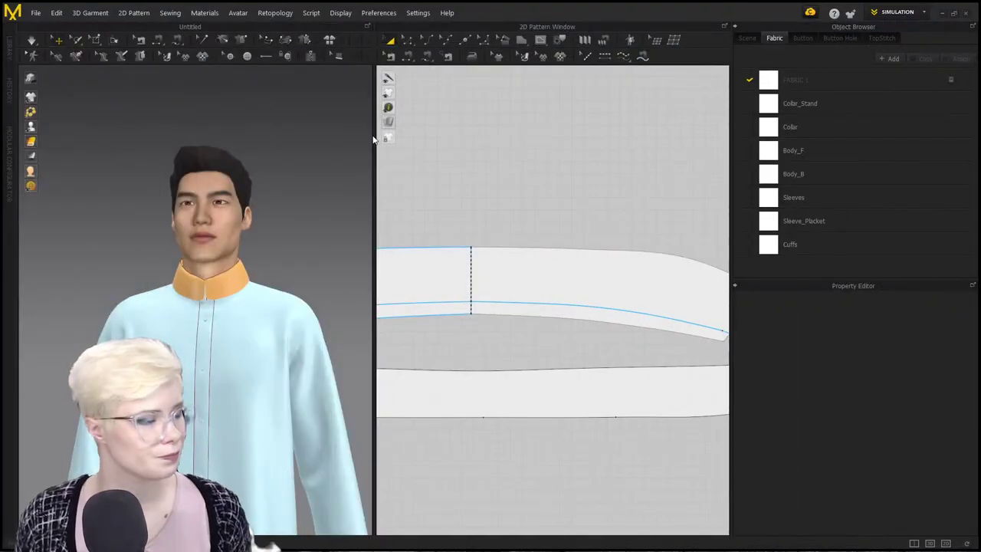
{"action": "scroll", "coordinate": [499, 222], "scroll_direction": "down", "scroll_amount": 1}
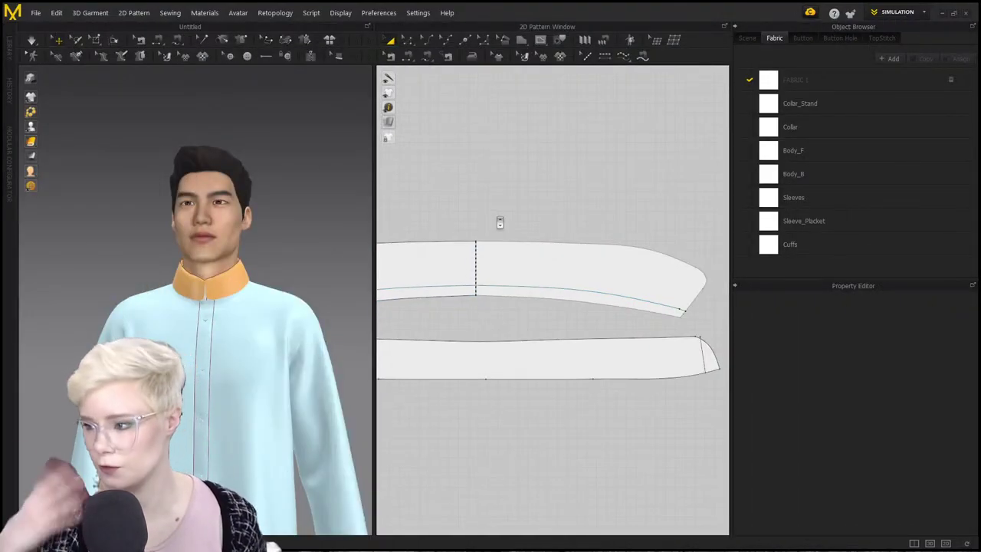
{"action": "scroll", "coordinate": [307, 210], "scroll_direction": "down", "scroll_amount": 3}
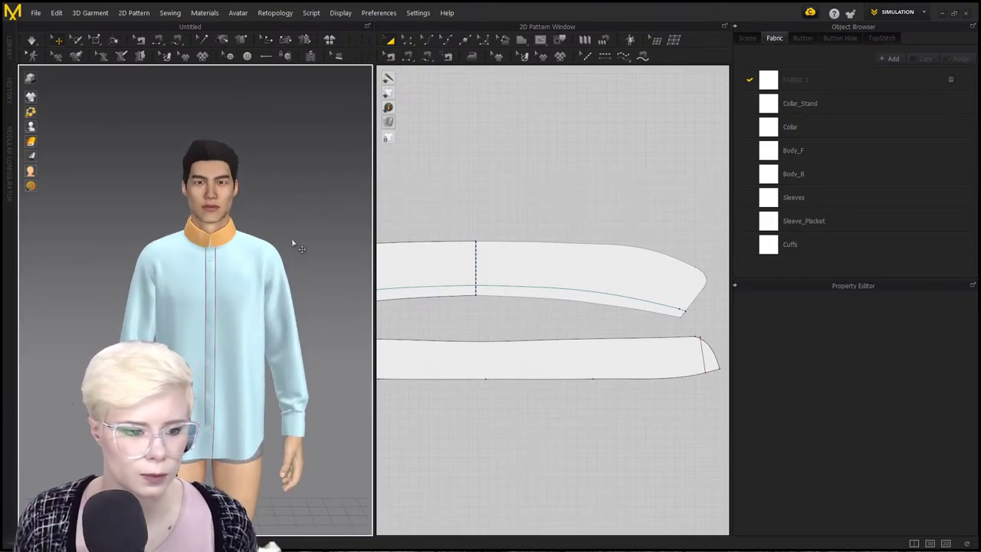
{"action": "scroll", "coordinate": [266, 228], "scroll_direction": "down", "scroll_amount": 2}
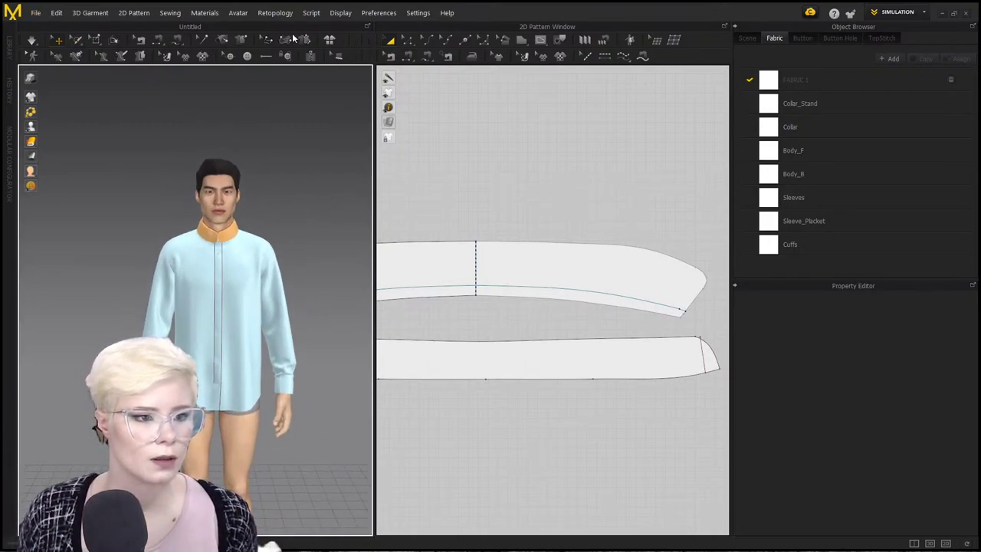
{"action": "left_click", "coordinate": [35, 13]}
{"action": "mouse_move", "coordinate": [73, 72]}
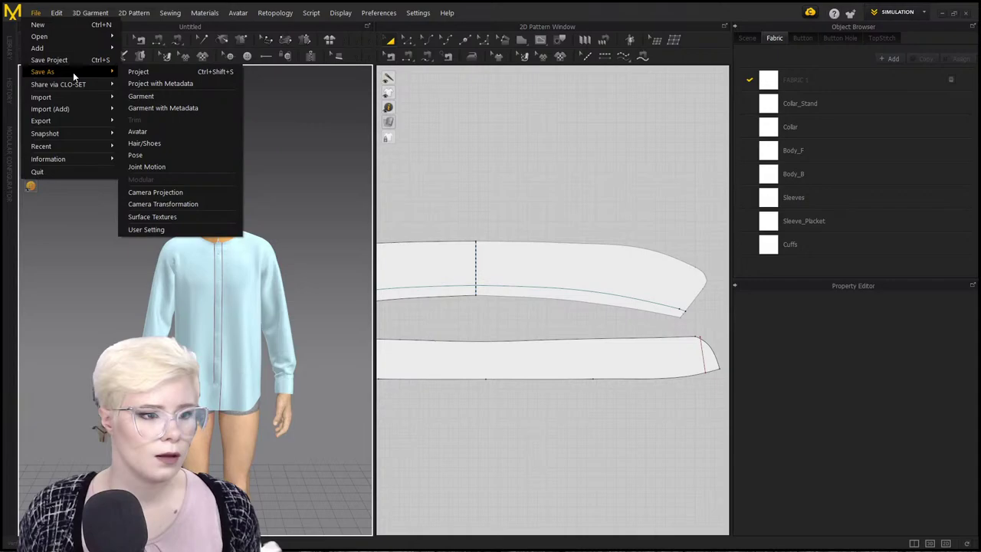
{"action": "left_click", "coordinate": [199, 76]}
{"action": "type", "text": "collar"}
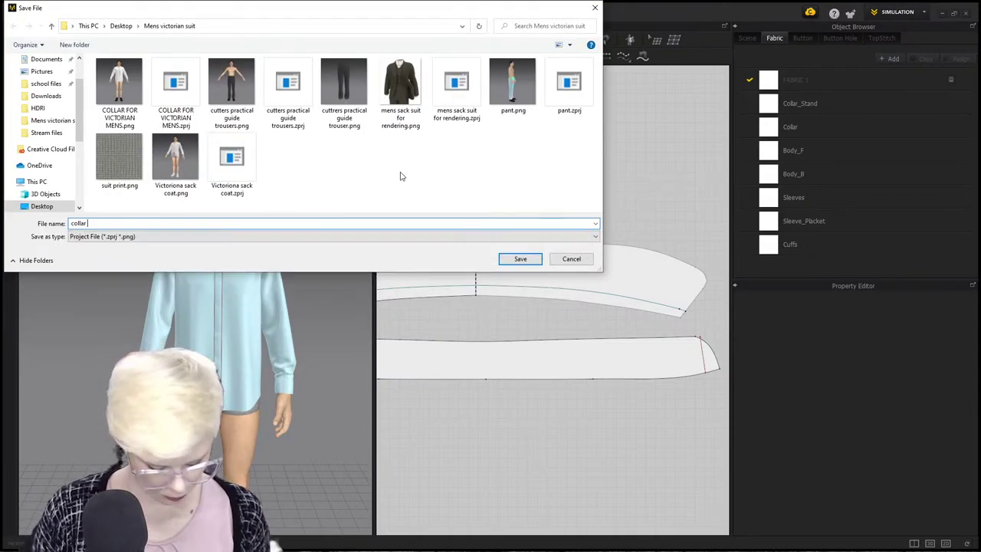
{"action": "key", "text": "Return"}
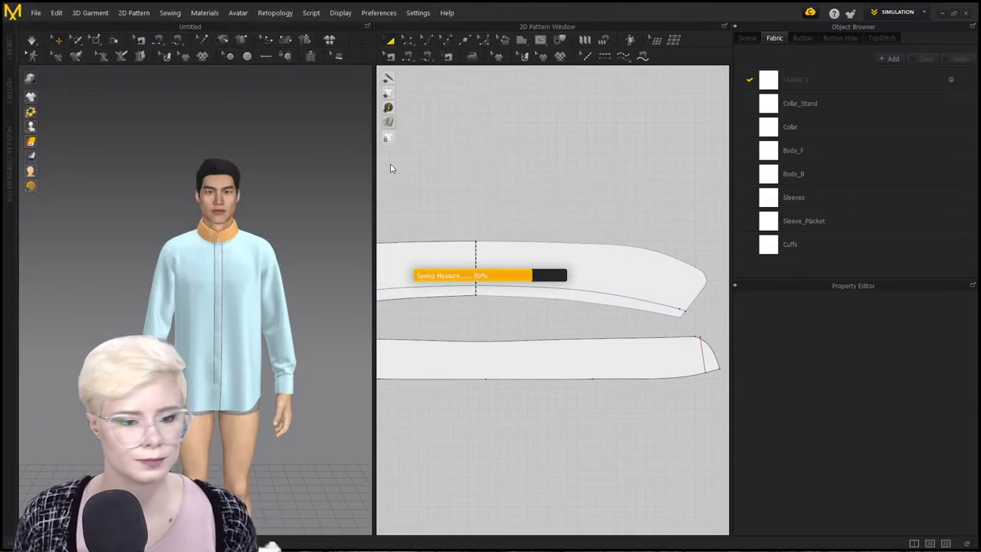
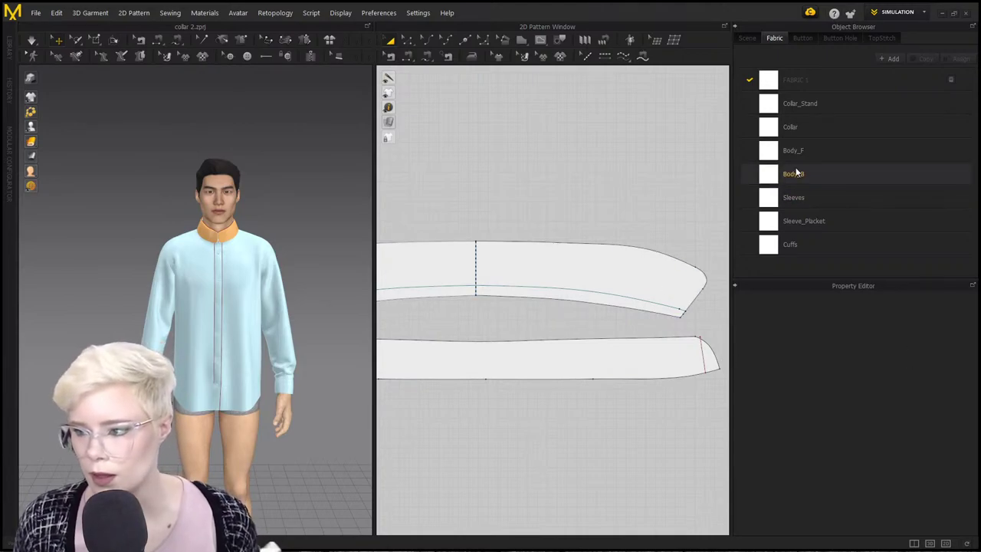
Start a new project, keeping only the male avatar in the scene.
{"action": "left_click", "coordinate": [589, 263]}
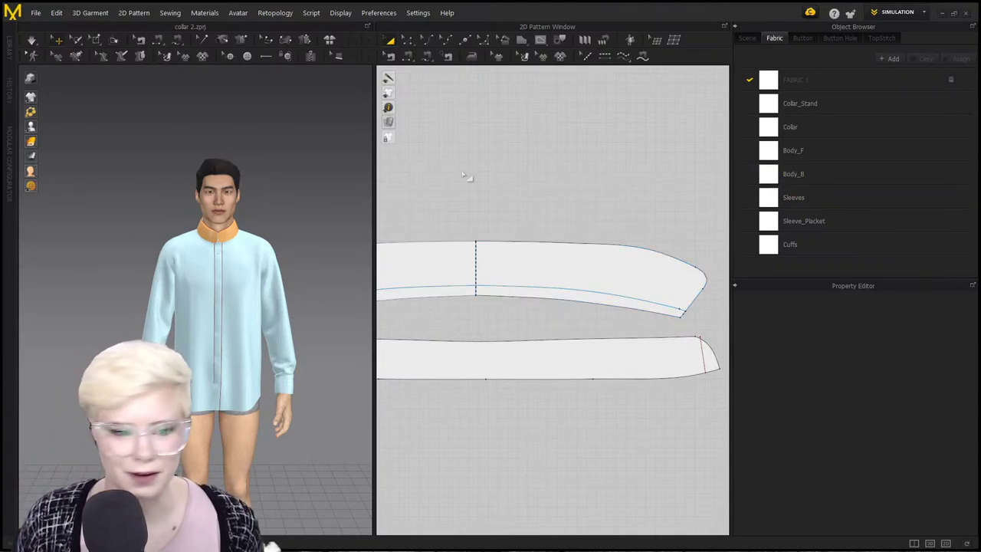
{"action": "scroll", "coordinate": [267, 246], "scroll_direction": "up", "scroll_amount": 2}
{"action": "right_click_drag", "start_coordinate": [268, 248], "coordinate": [264, 251]}
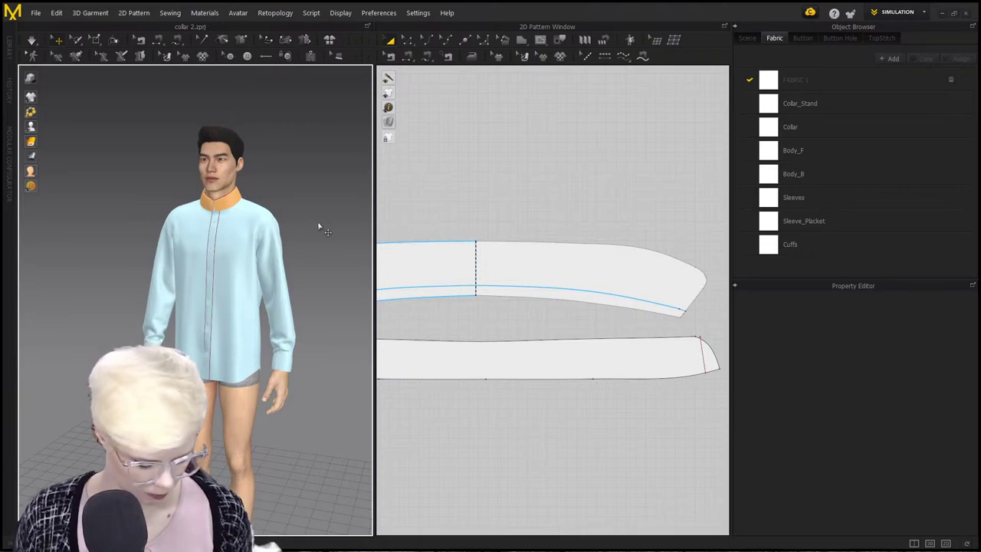
{"action": "left_click", "coordinate": [36, 13]}
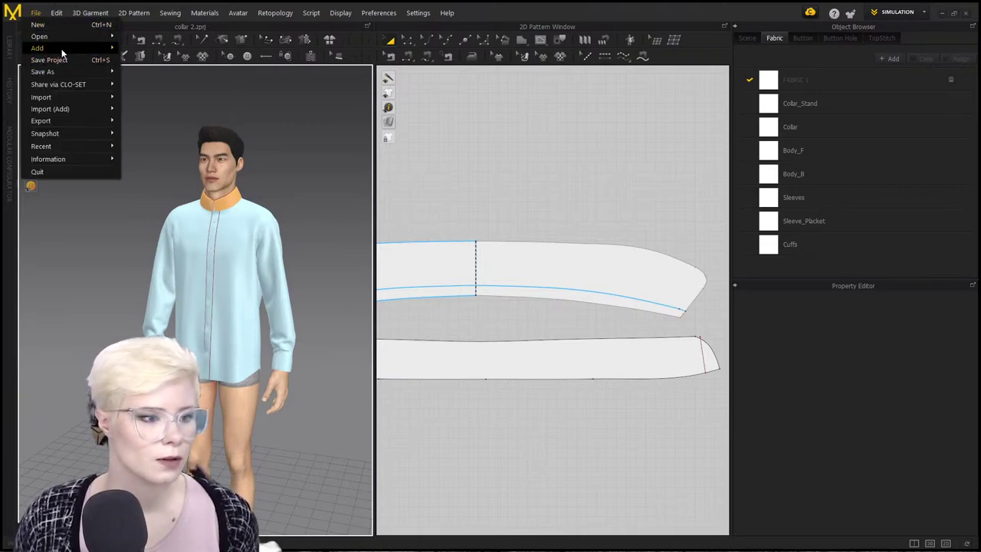
{"action": "mouse_move", "coordinate": [57, 33]}
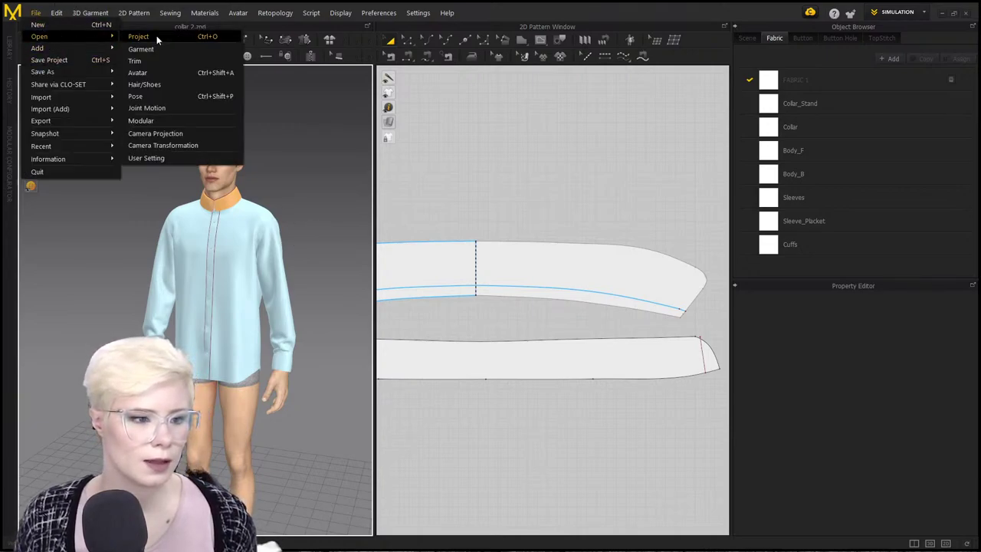
{"action": "left_click", "coordinate": [47, 29]}
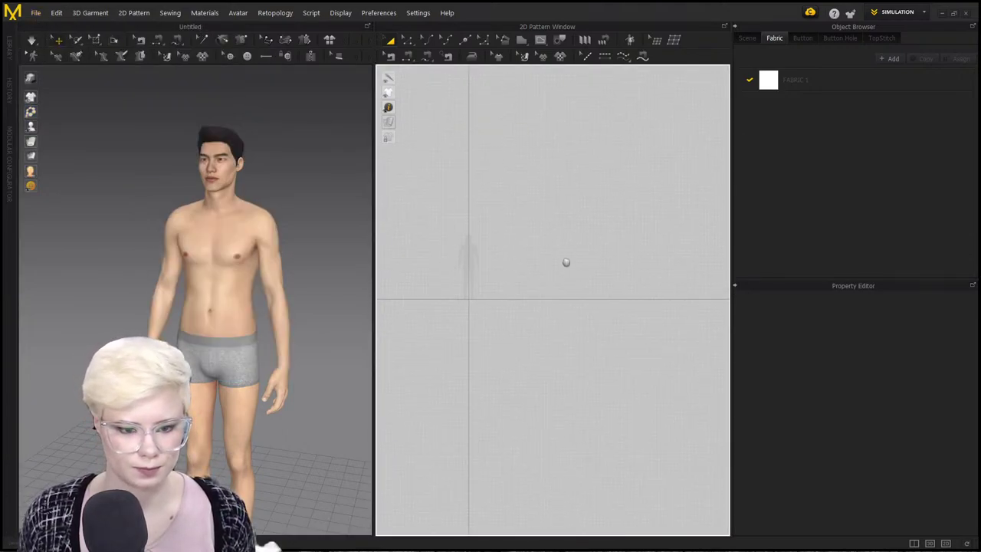
Add the trouser draft 03_015.jpg from the Mens victorian suit folder as a background image in the pattern workspace.
{"action": "scroll", "coordinate": [516, 238], "scroll_direction": "down", "scroll_amount": 4}
{"action": "right_click", "coordinate": [598, 228]}
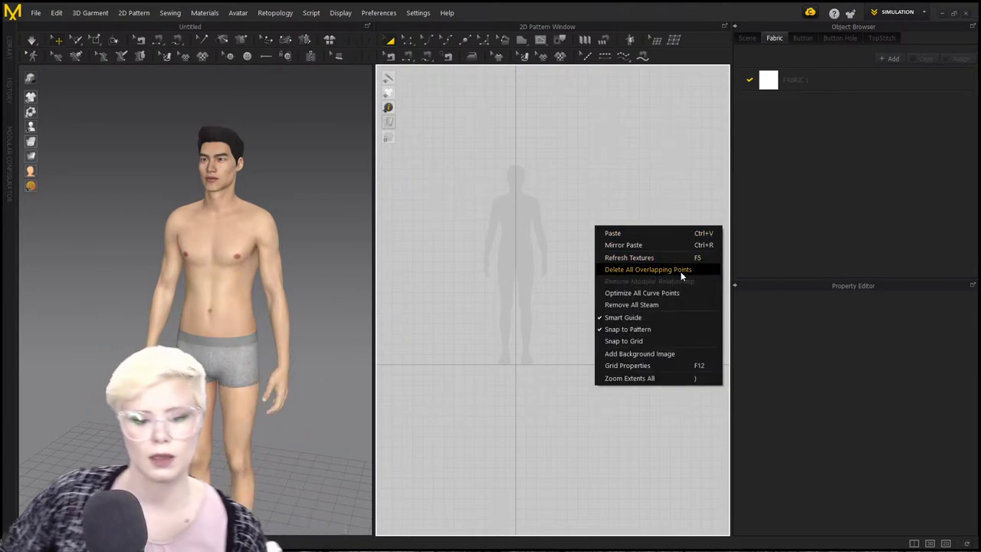
{"action": "left_click", "coordinate": [579, 220]}
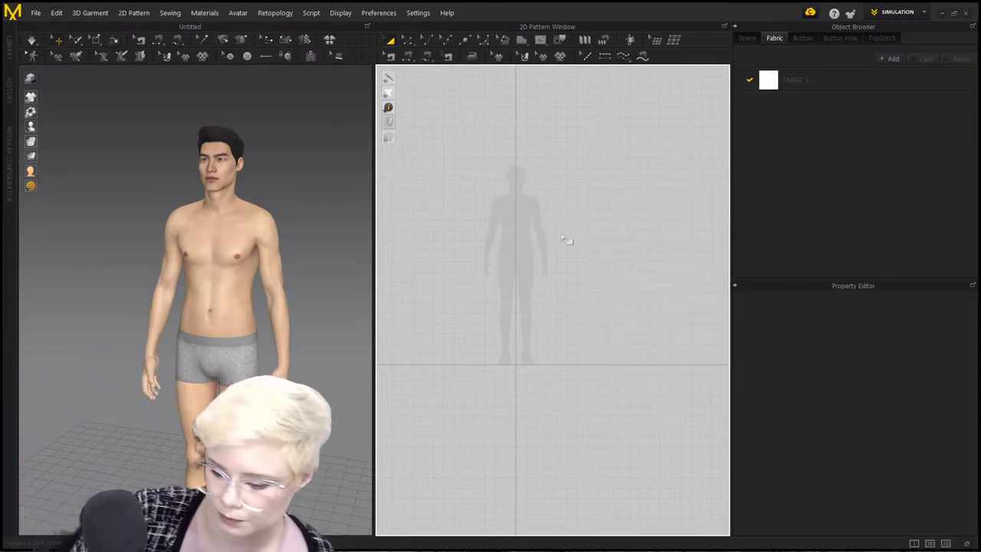
{"action": "scroll", "coordinate": [574, 260], "scroll_direction": "up", "scroll_amount": 3}
{"action": "scroll", "coordinate": [586, 260], "scroll_direction": "down", "scroll_amount": 1}
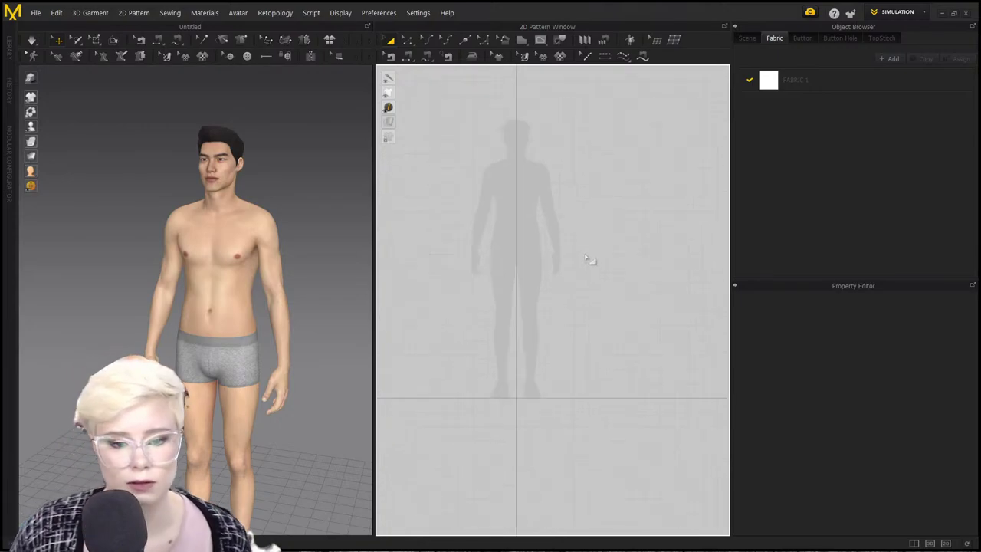
{"action": "right_click", "coordinate": [588, 250]}
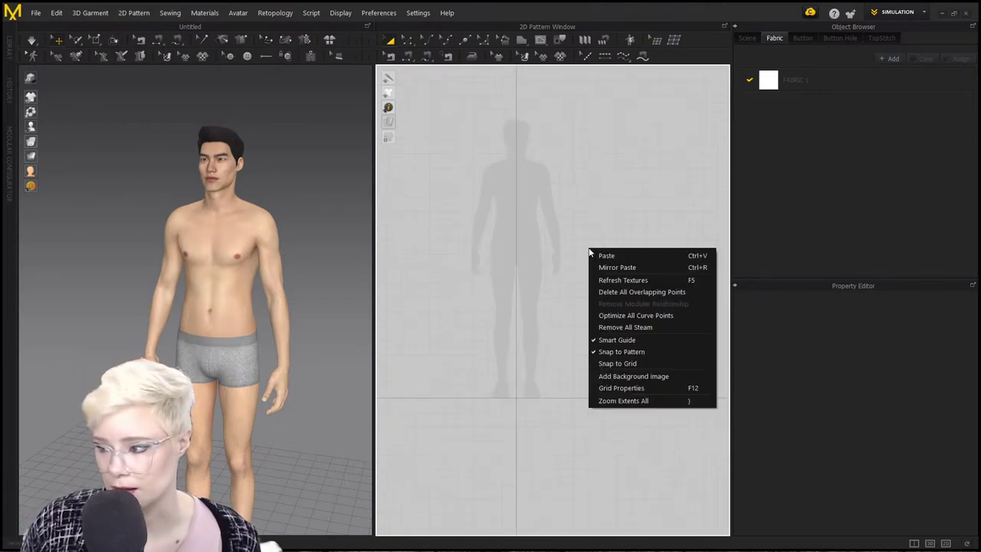
{"action": "left_click", "coordinate": [669, 378]}
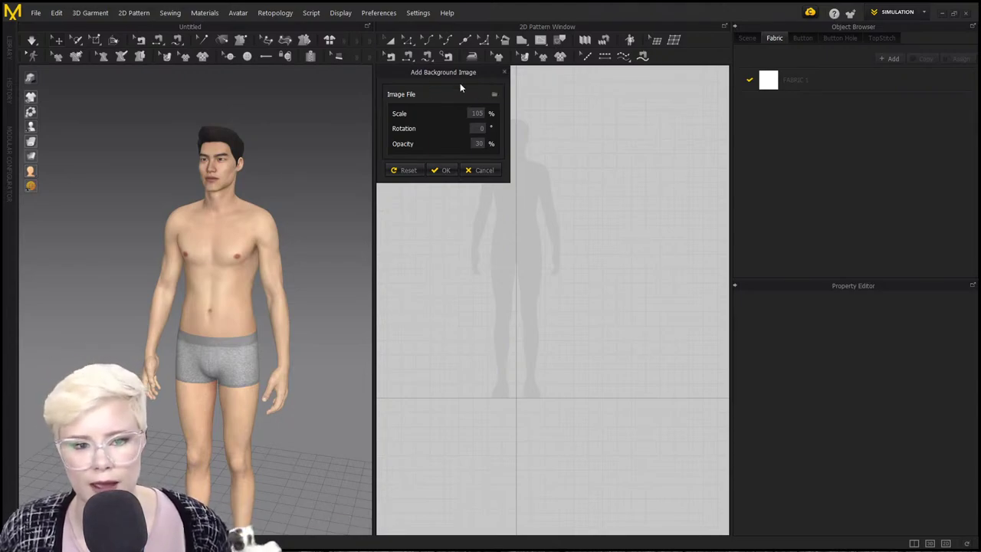
{"action": "left_click", "coordinate": [493, 96]}
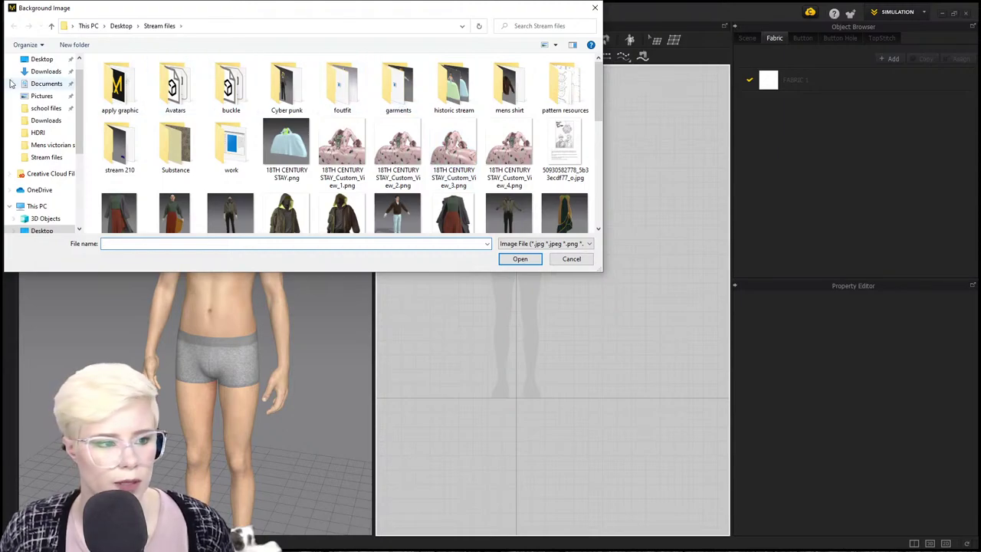
{"action": "left_click", "coordinate": [43, 60]}
{"action": "double_click", "coordinate": [149, 80]}
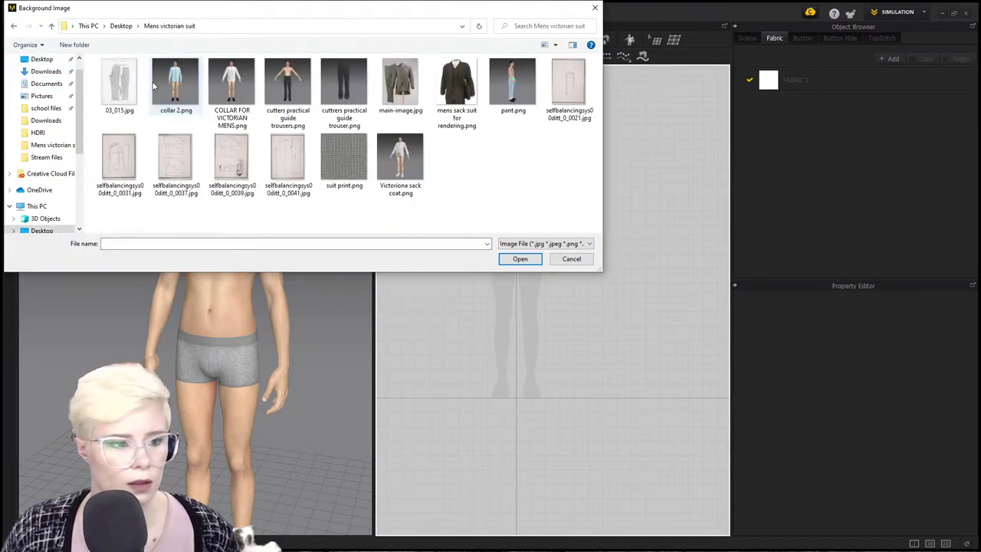
{"action": "left_click", "coordinate": [126, 106]}
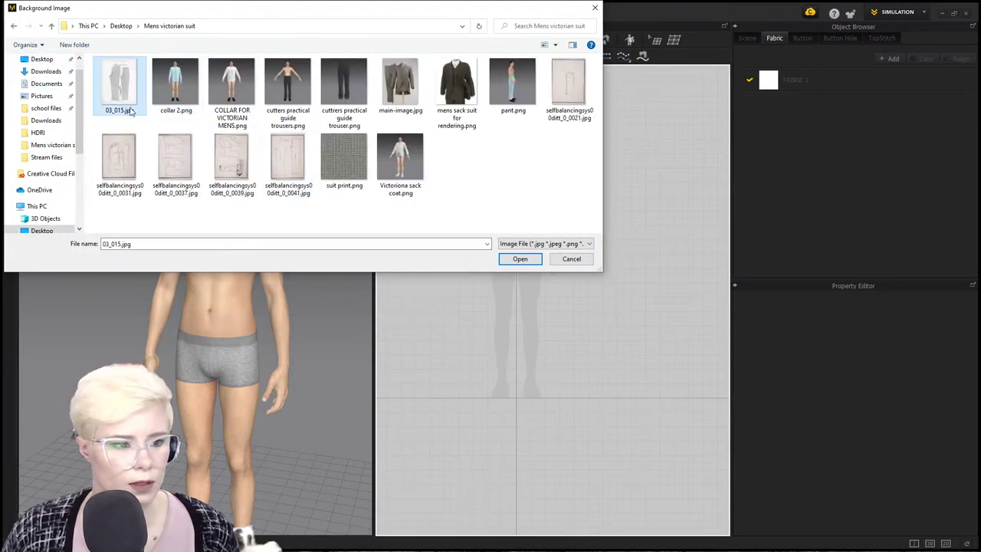
{"action": "left_click", "coordinate": [521, 259]}
Set the background image's opacity to 30%, keeping its scale at 100%.
{"action": "scroll", "coordinate": [508, 256], "scroll_direction": "up", "scroll_amount": 5}
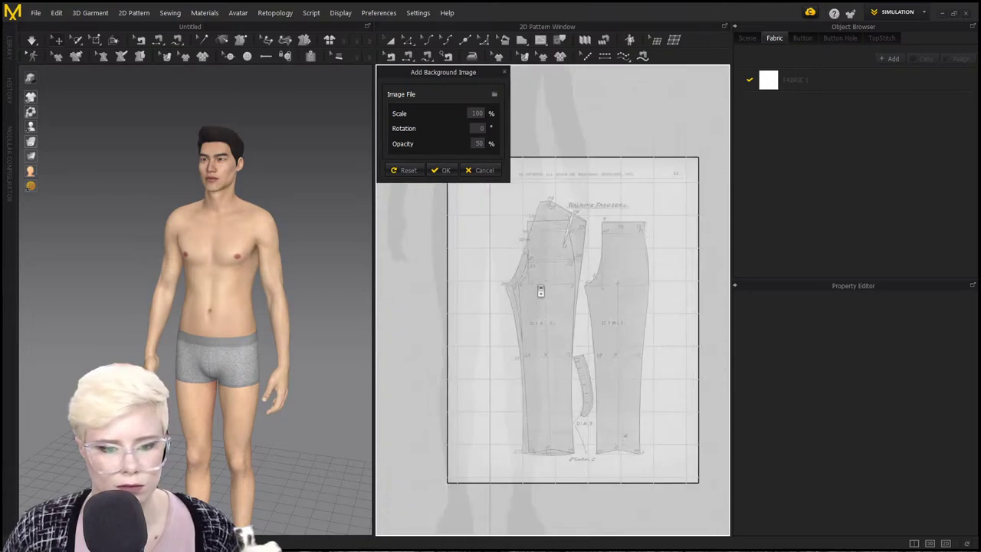
{"action": "scroll", "coordinate": [542, 290], "scroll_direction": "up", "scroll_amount": 2}
{"action": "scroll", "coordinate": [542, 291], "scroll_direction": "down", "scroll_amount": 4}
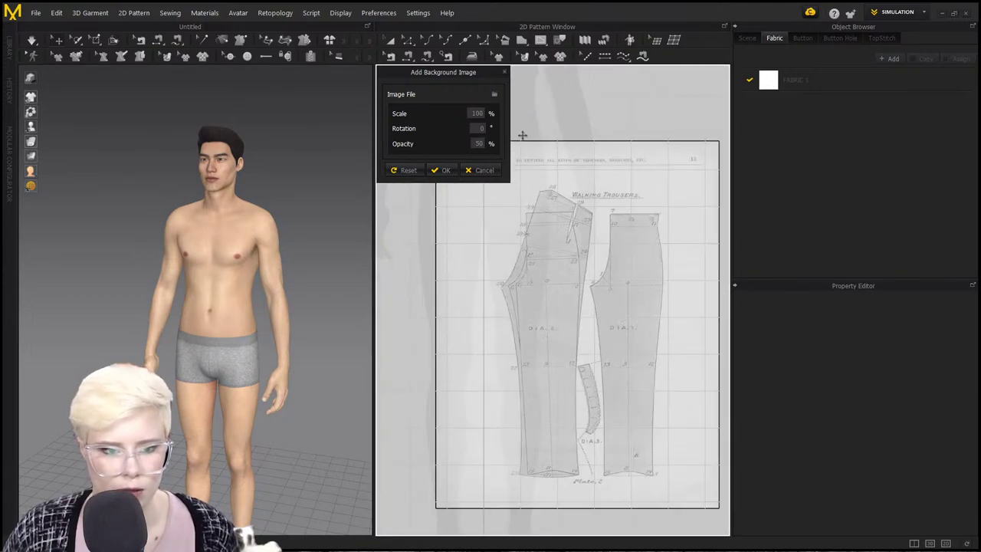
{"action": "left_click_drag", "start_coordinate": [463, 75], "coordinate": [275, 103]}
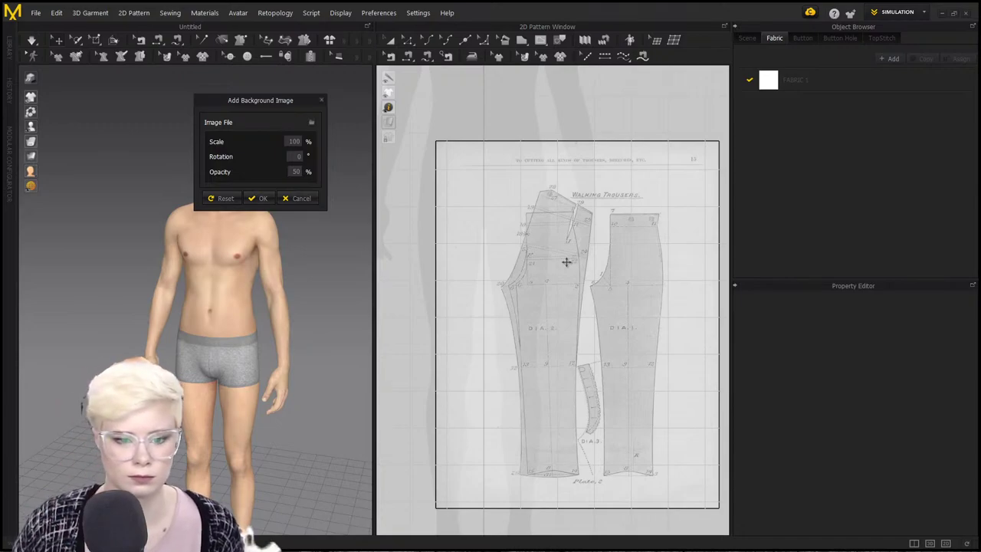
{"action": "scroll", "coordinate": [588, 324], "scroll_direction": "down", "scroll_amount": 3}
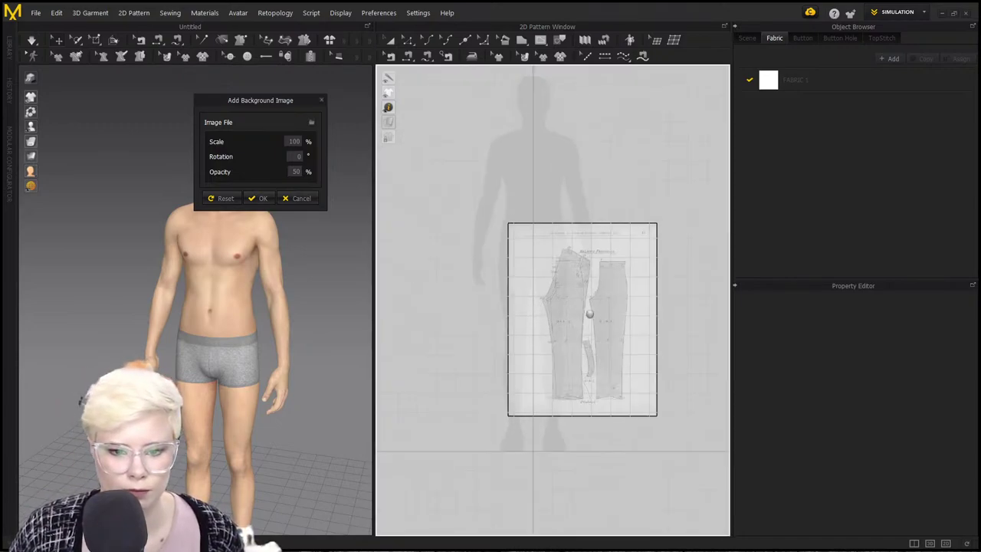
{"action": "scroll", "coordinate": [589, 314], "scroll_direction": "down", "scroll_amount": 2}
{"action": "double_click", "coordinate": [294, 142]}
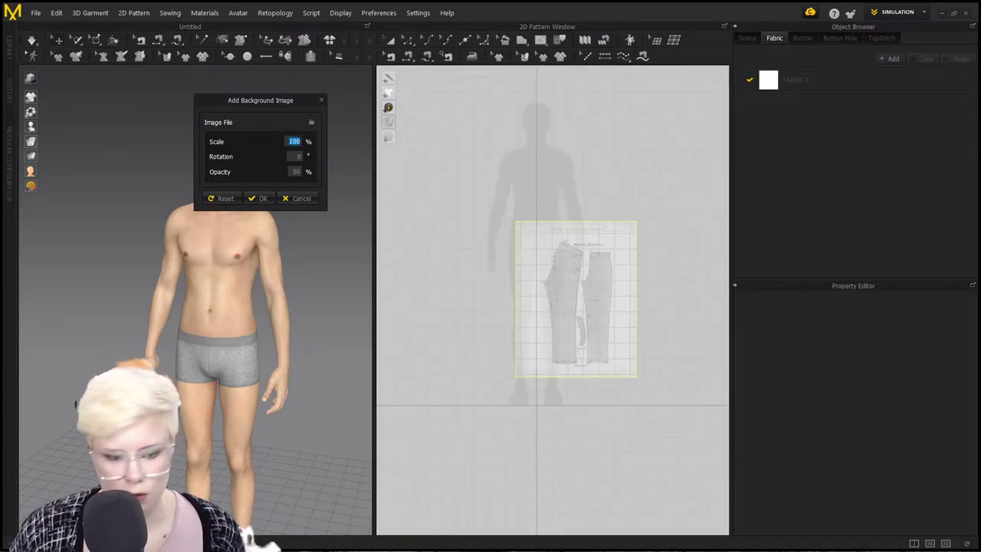
{"action": "left_click", "coordinate": [292, 172]}
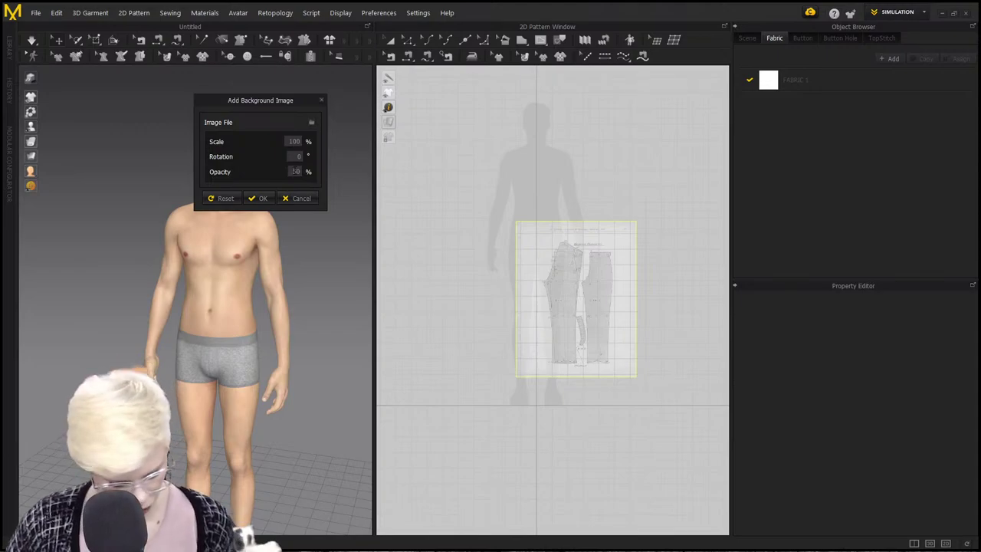
{"action": "double_click", "coordinate": [296, 171]}
{"action": "type", "text": "30"}
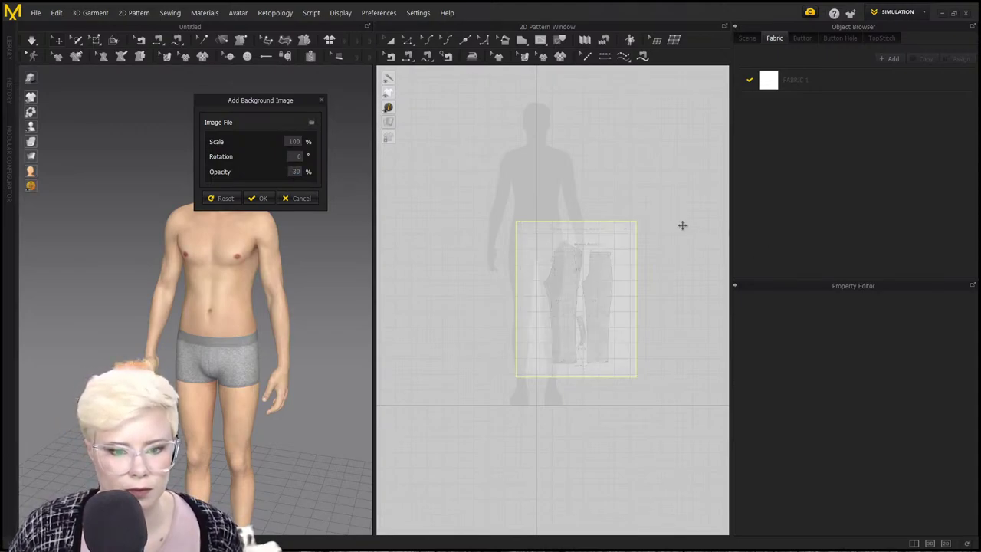
Move the trouser draft so that the crotch point of the Dia. 1 leg panel meets the vertical centre axis.
{"action": "scroll", "coordinate": [604, 264], "scroll_direction": "up", "scroll_amount": 5}
{"action": "scroll", "coordinate": [621, 263], "scroll_direction": "up", "scroll_amount": 2}
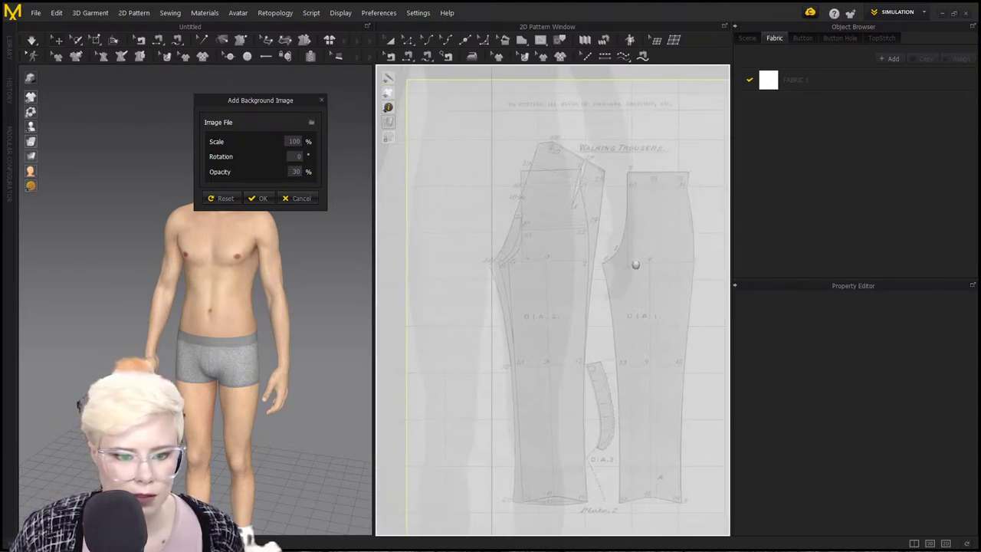
{"action": "scroll", "coordinate": [517, 296], "scroll_direction": "down", "scroll_amount": 2}
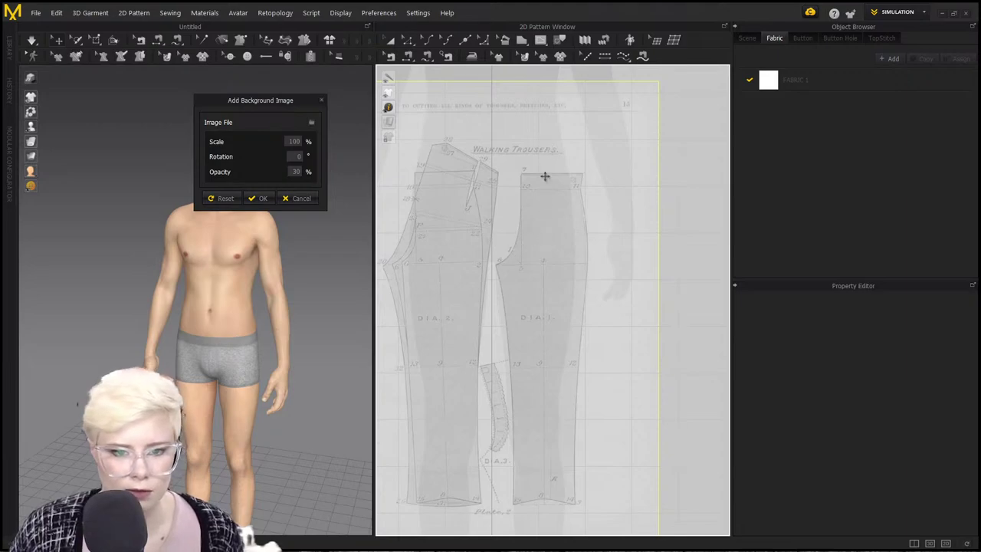
{"action": "mouse_move", "coordinate": [516, 315]}
{"action": "left_mouse_down"}
{"action": "mouse_move", "coordinate": [500, 312]}
{"action": "mouse_move", "coordinate": [510, 319]}
{"action": "left_mouse_up"}
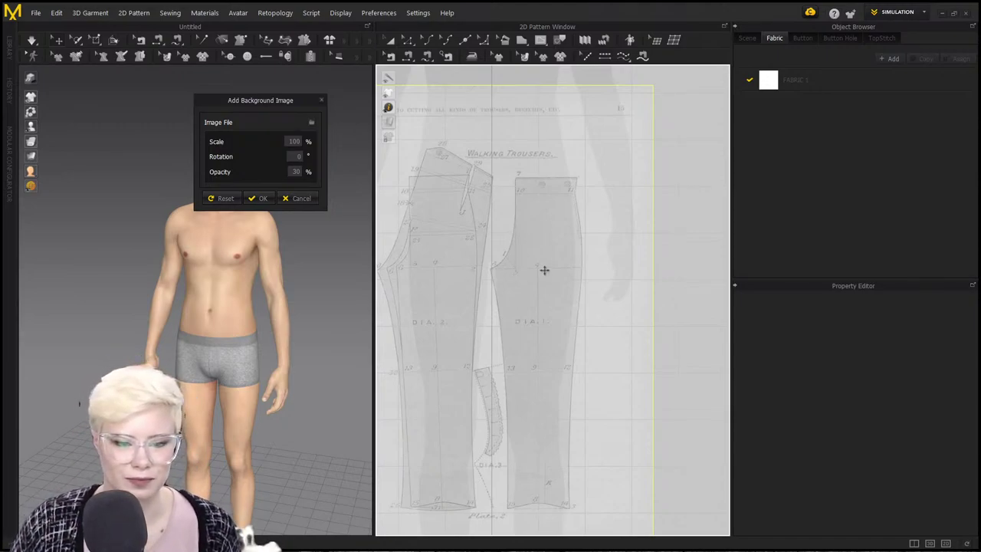
Set the background image's scale to 150% and move the Dia. 1 crotch point onto the vertical centre axis.
{"action": "scroll", "coordinate": [488, 285], "scroll_direction": "down", "scroll_amount": 5}
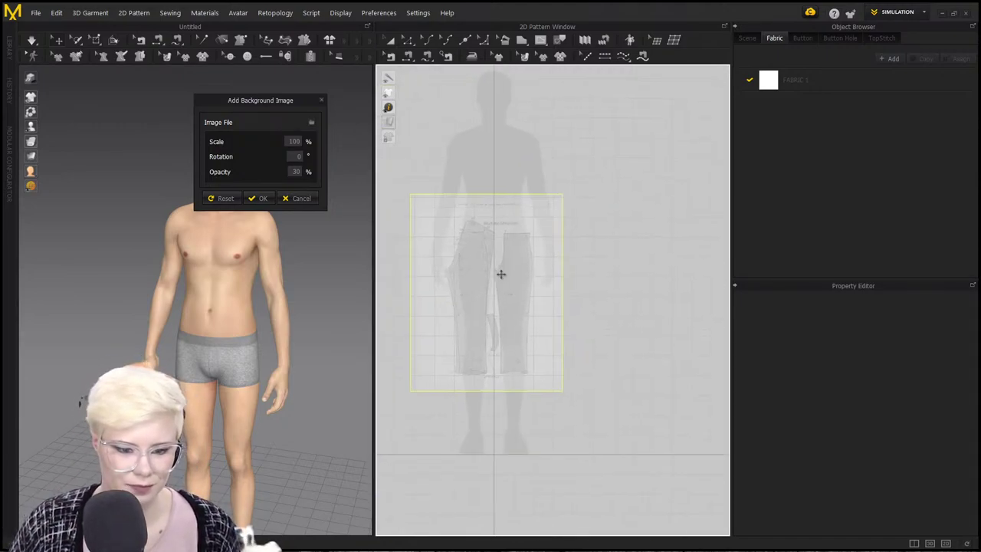
{"action": "scroll", "coordinate": [514, 307], "scroll_direction": "up", "scroll_amount": 2}
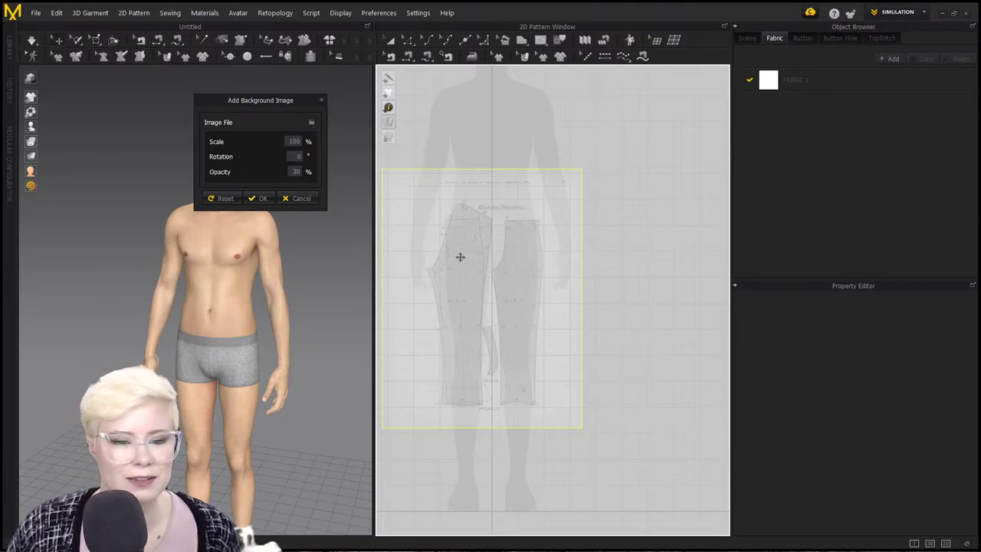
{"action": "double_click", "coordinate": [295, 142]}
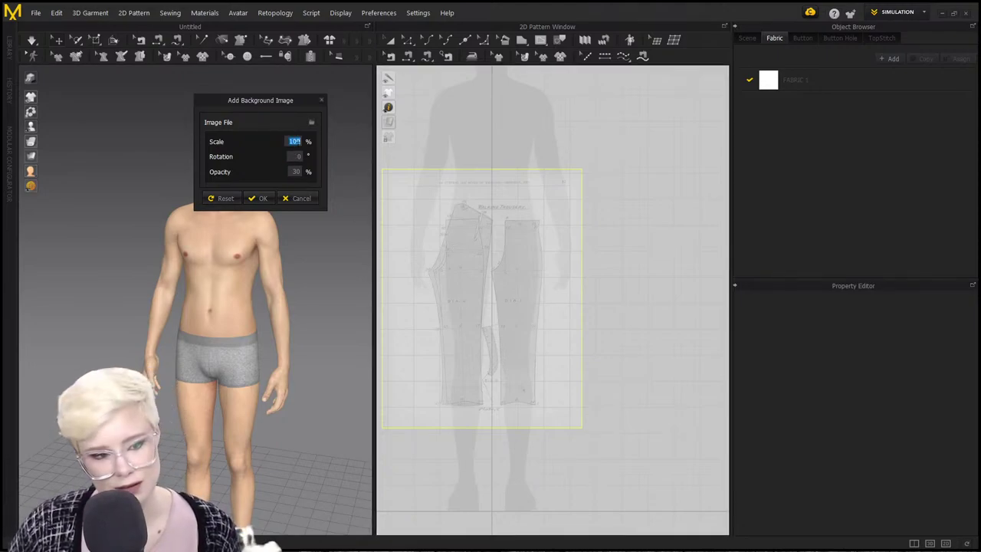
{"action": "type", "text": "150"}
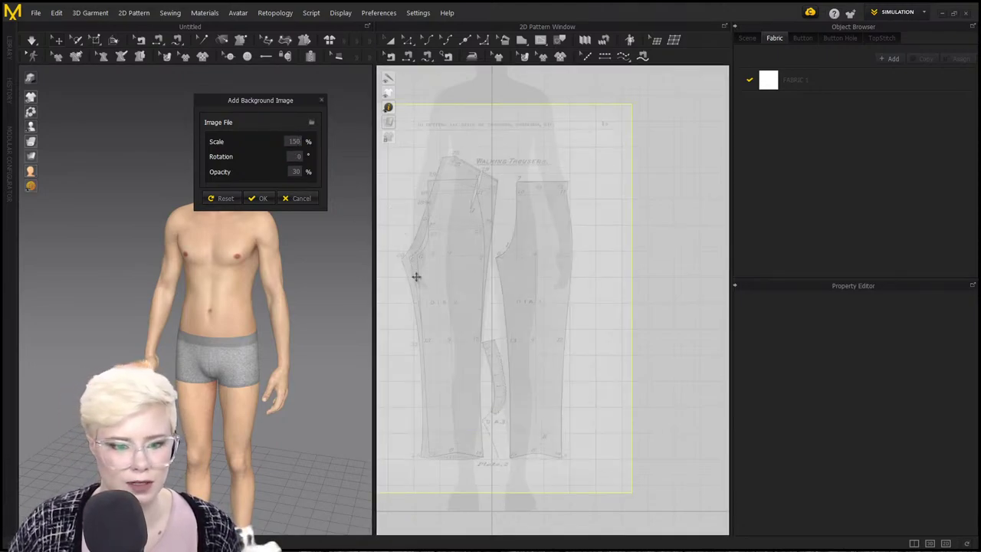
{"action": "left_click_drag", "start_coordinate": [556, 301], "coordinate": [554, 311]}
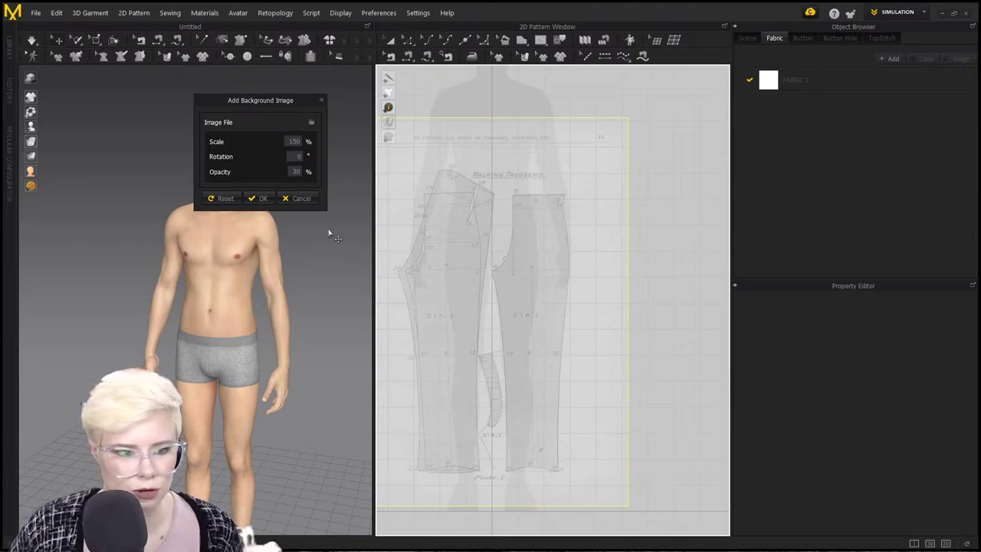
Try a background image scale of 170% and shift the trouser draft over the avatar silhouette.
{"action": "double_click", "coordinate": [294, 142]}
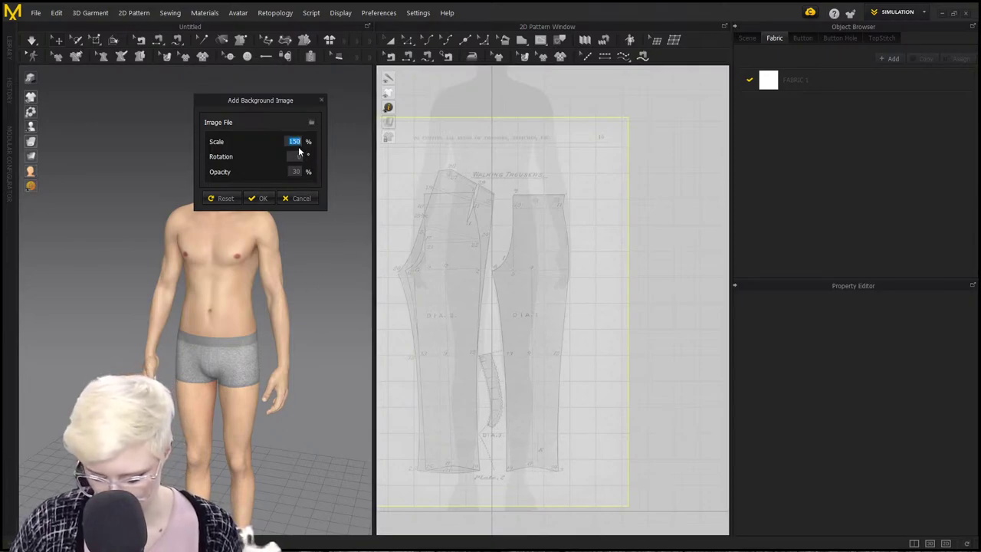
{"action": "type", "text": "170"}
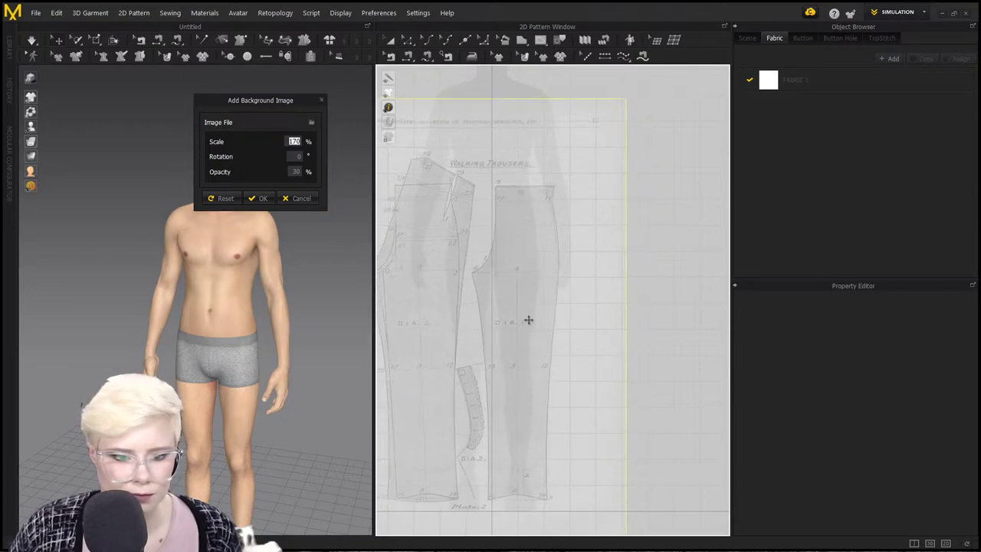
{"action": "left_click_drag", "start_coordinate": [525, 319], "coordinate": [521, 319]}
Set the background image's scale to 168%, move the draft so Dia. 1's front edge meets the vertical centre axis, and apply the settings.
{"action": "key", "text": "1"}
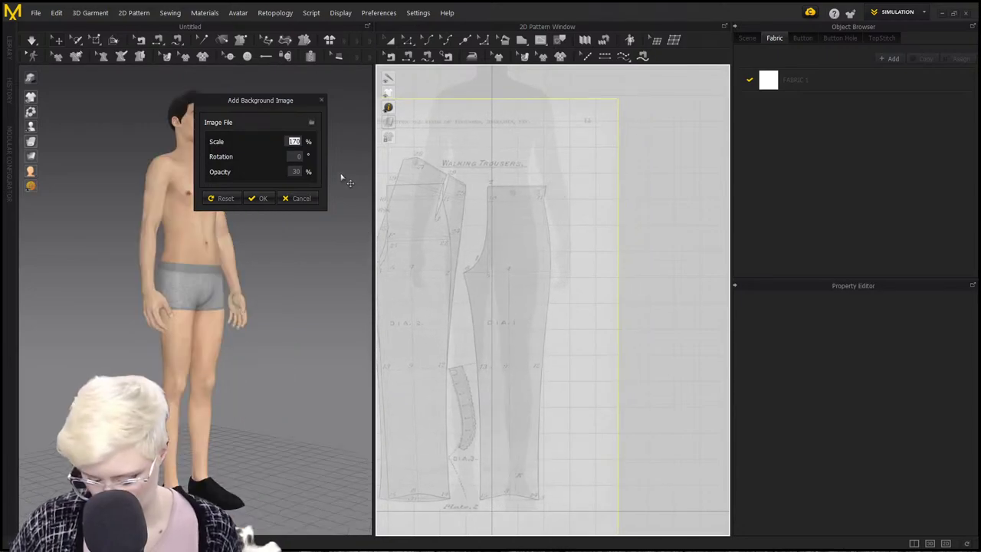
{"action": "left_click", "coordinate": [293, 141]}
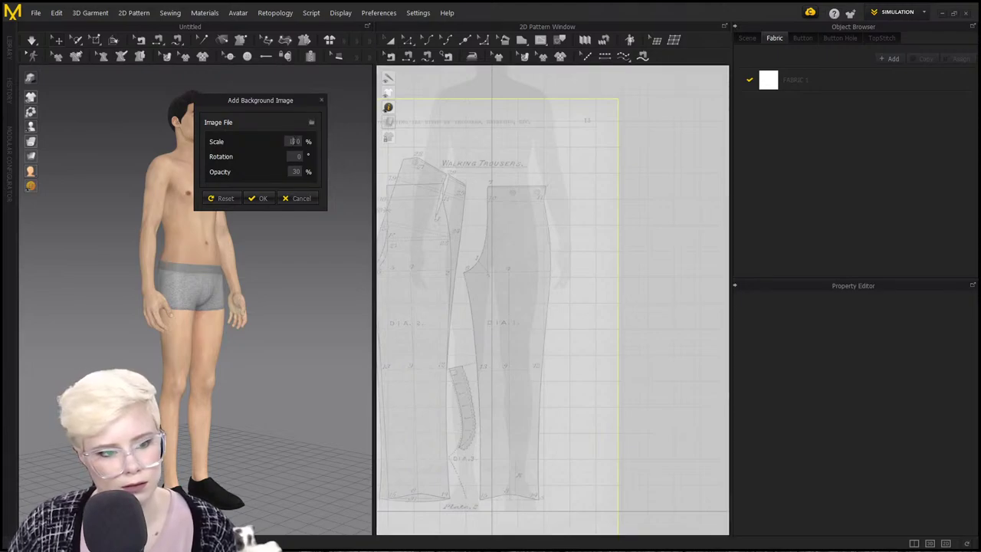
{"action": "type", "text": "138"}
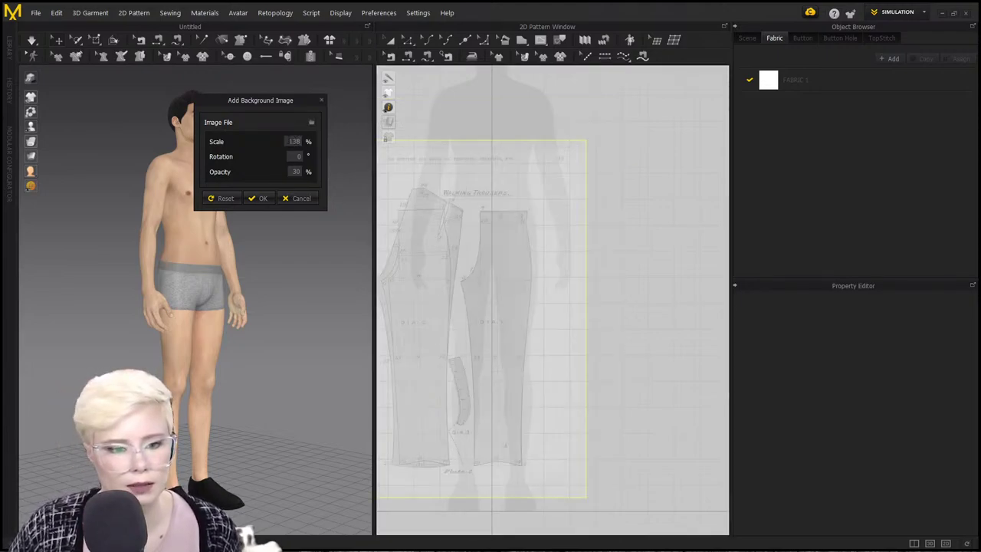
{"action": "key", "text": "BackSpace"}
{"action": "key", "text": "BackSpace"}
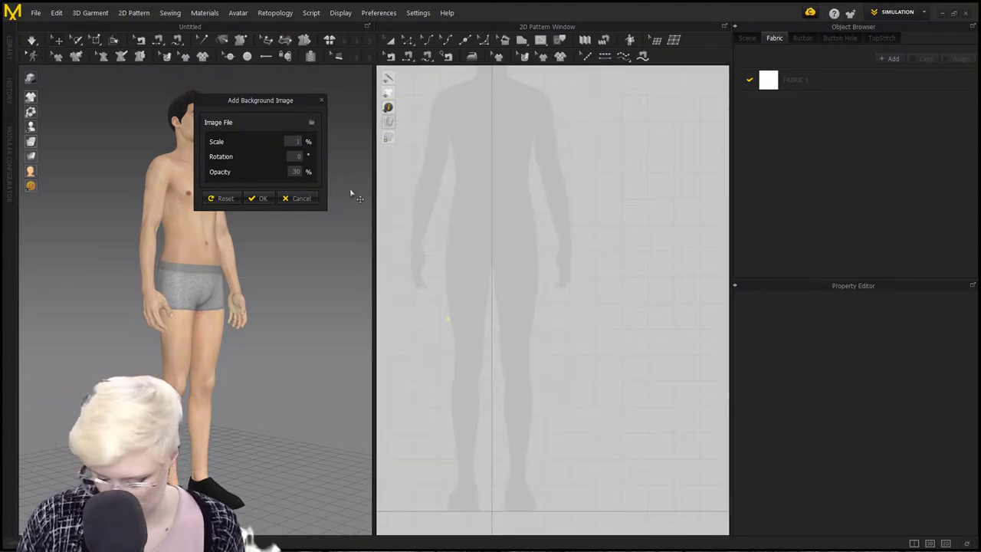
{"action": "type", "text": "68"}
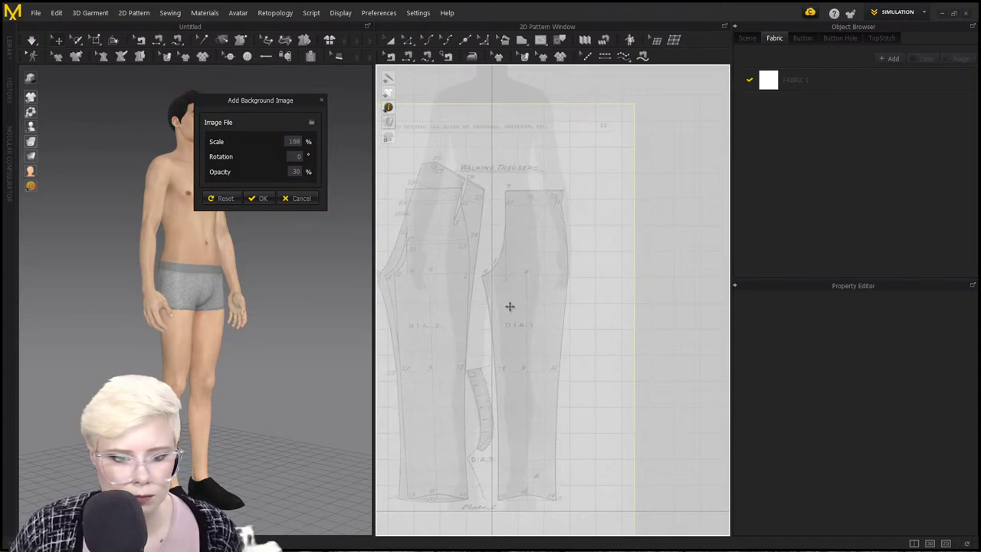
{"action": "left_click_drag", "start_coordinate": [510, 307], "coordinate": [499, 306]}
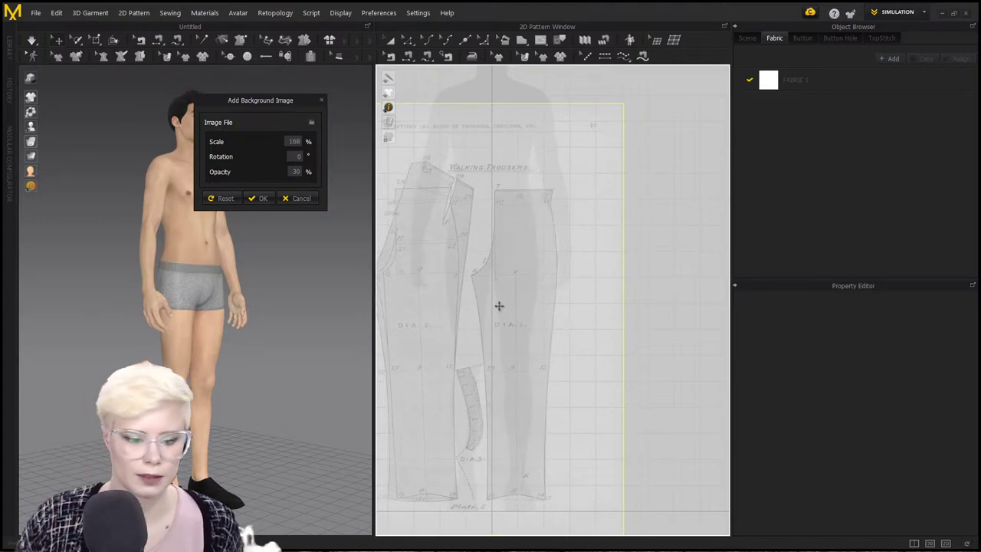
{"action": "left_click", "coordinate": [259, 198]}
With the Polygon tool, trace the Dia. 1 crotch curve from point 6 up to waist corner 7, using curve points.
{"action": "scroll", "coordinate": [534, 308], "scroll_direction": "down", "scroll_amount": 4}
{"action": "scroll", "coordinate": [586, 299], "scroll_direction": "up", "scroll_amount": 5}
{"action": "middle_click_drag", "start_coordinate": [531, 304], "coordinate": [604, 251]}
{"action": "scroll", "coordinate": [587, 300], "scroll_direction": "down", "scroll_amount": 2}
{"action": "left_click", "coordinate": [521, 39]}
{"action": "scroll", "coordinate": [559, 180], "scroll_direction": "up", "scroll_amount": 5}
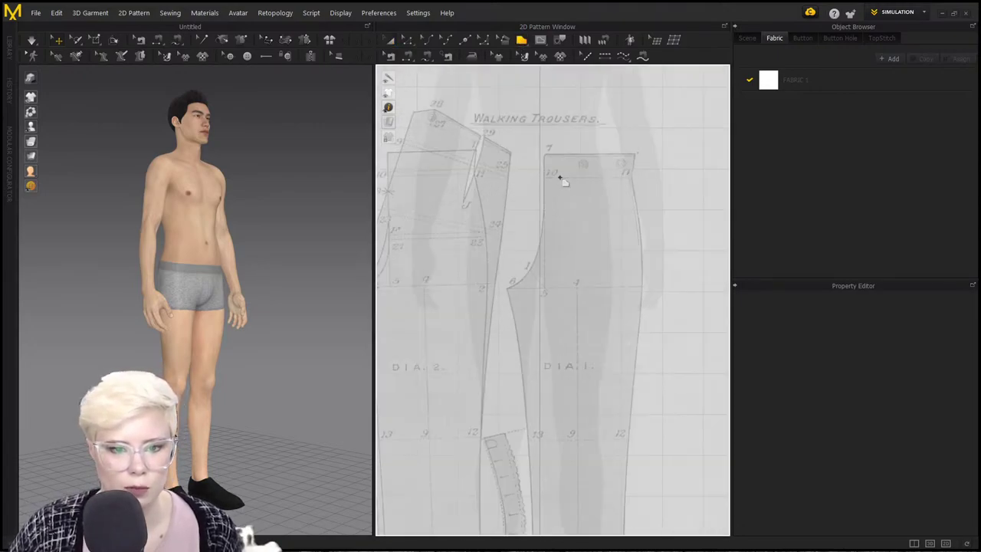
{"action": "middle_click_drag", "start_coordinate": [558, 183], "coordinate": [555, 171]}
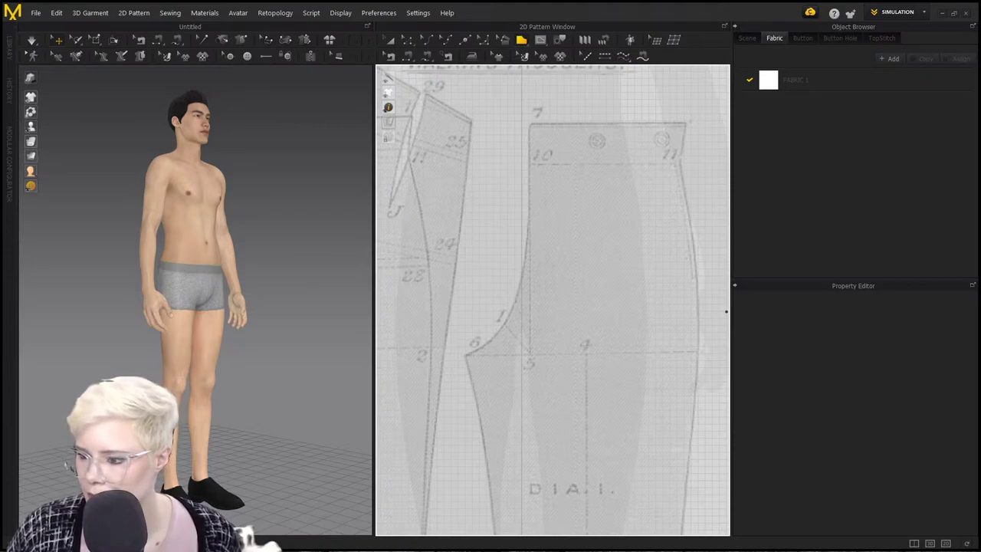
{"action": "left_click", "coordinate": [466, 354]}
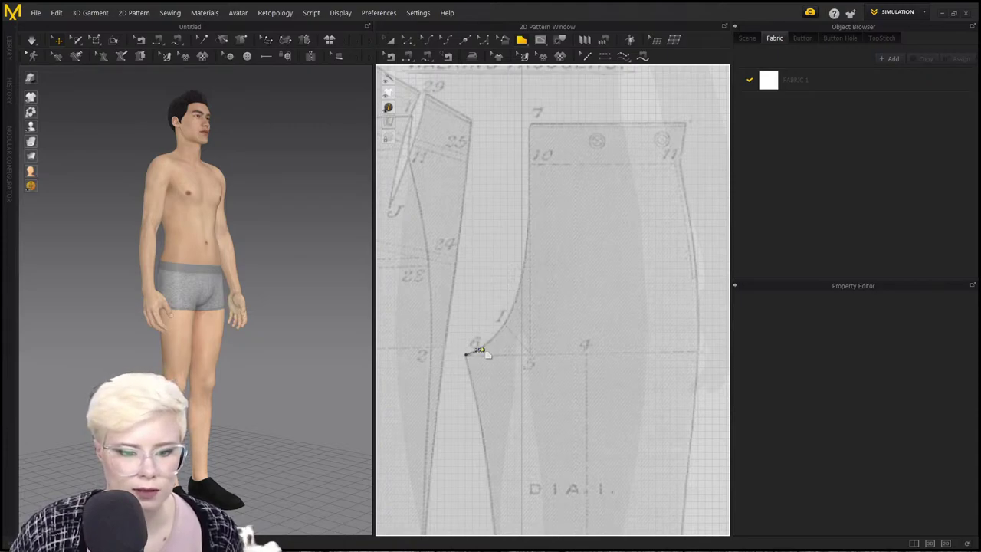
{"action": "left_click", "coordinate": [486, 345], "text": "ctrl"}
{"action": "left_click", "coordinate": [511, 311], "text": "ctrl"}
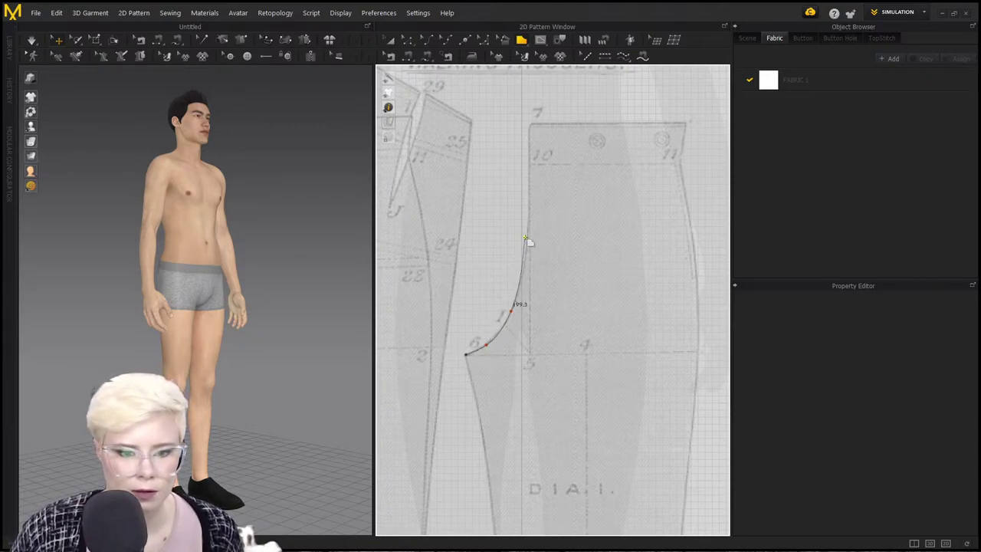
{"action": "left_click", "coordinate": [528, 237], "text": "ctrl"}
{"action": "left_click", "coordinate": [530, 123]}
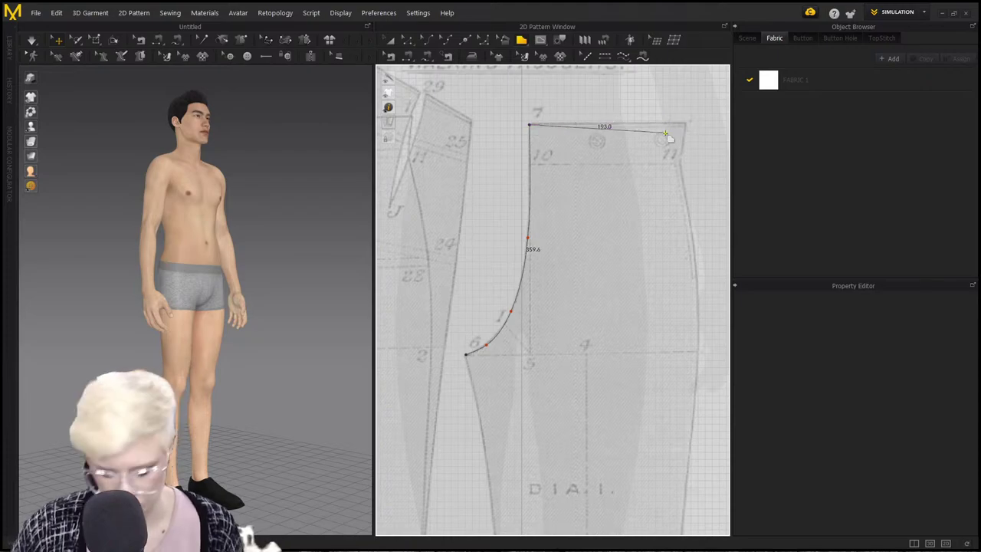
{"action": "key", "text": "ctrl+z"}
{"action": "scroll", "coordinate": [531, 125], "scroll_direction": "up", "scroll_amount": 2}
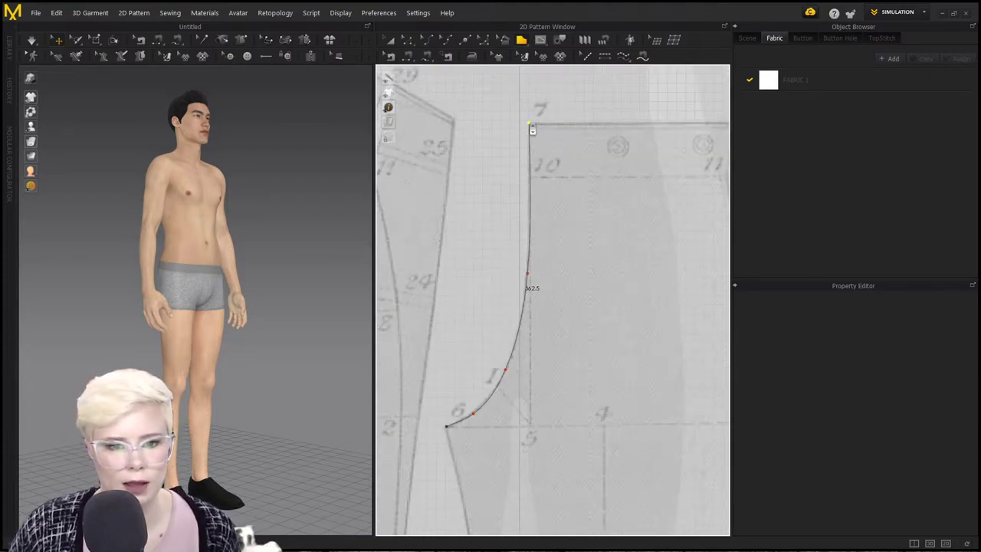
{"action": "left_click", "coordinate": [530, 127]}
Continue the outline along the Dia. 1 waist edge to its outer corner and down to point 11.
{"action": "scroll", "coordinate": [553, 152], "scroll_direction": "down", "scroll_amount": 1}
{"action": "scroll", "coordinate": [602, 164], "scroll_direction": "down", "scroll_amount": 3}
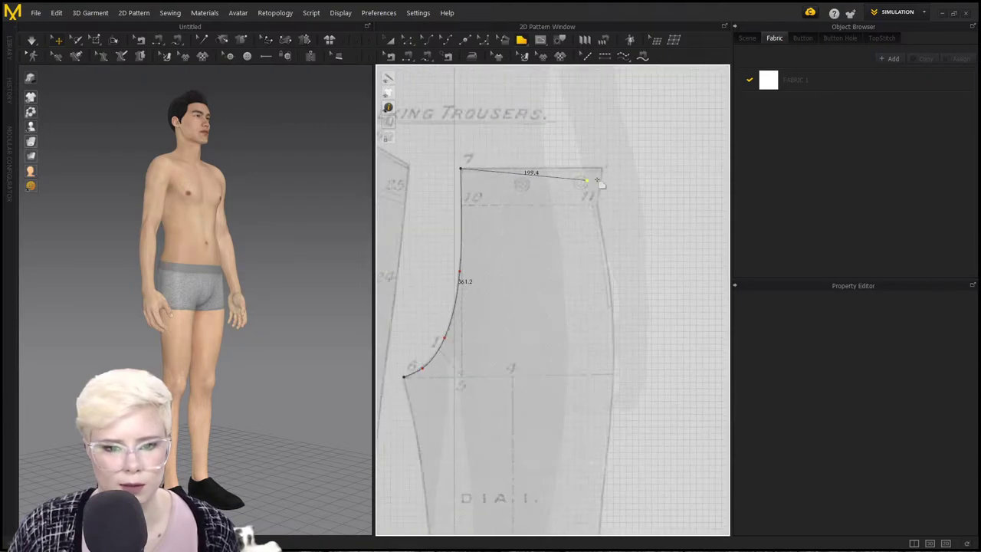
{"action": "scroll", "coordinate": [605, 176], "scroll_direction": "up", "scroll_amount": 3}
{"action": "left_click", "coordinate": [603, 167]}
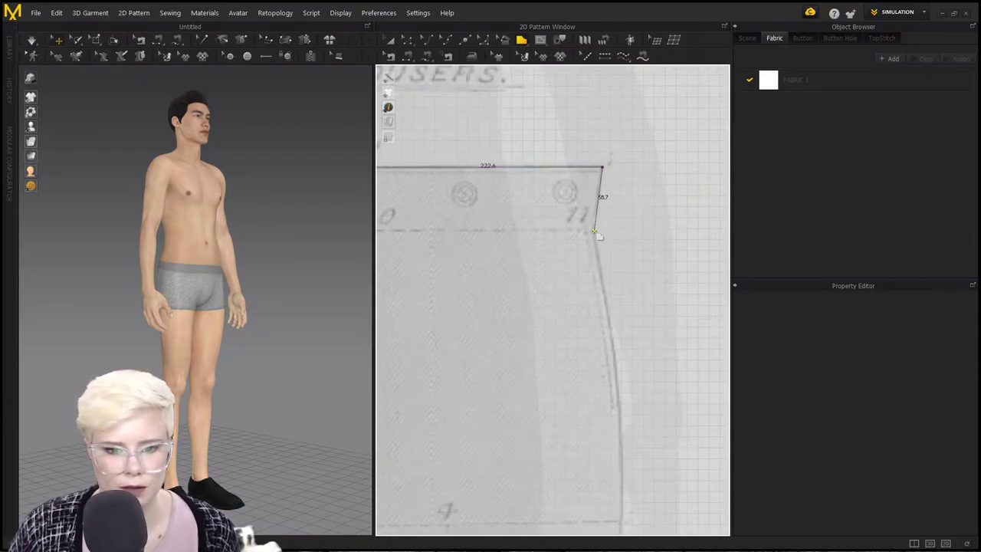
{"action": "left_click", "coordinate": [595, 230]}
Trace the Dia. 1 side seam from point 11 over the hip to the upper thigh with curve points.
{"action": "scroll", "coordinate": [594, 230], "scroll_direction": "down", "scroll_amount": 2}
{"action": "scroll", "coordinate": [594, 230], "scroll_direction": "up", "scroll_amount": 1}
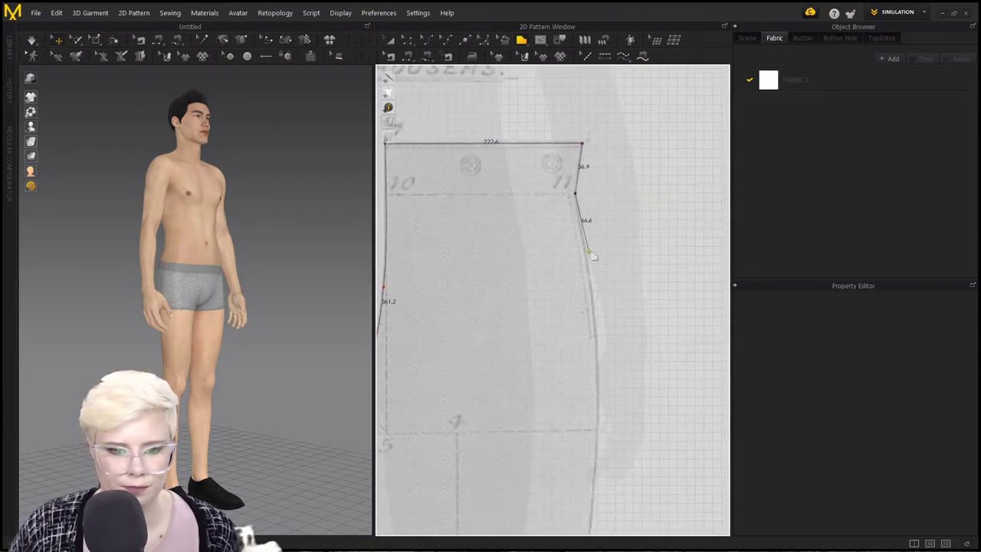
{"action": "left_click", "coordinate": [594, 322], "text": "ctrl"}
{"action": "middle_click_drag", "start_coordinate": [594, 403], "coordinate": [601, 294]}
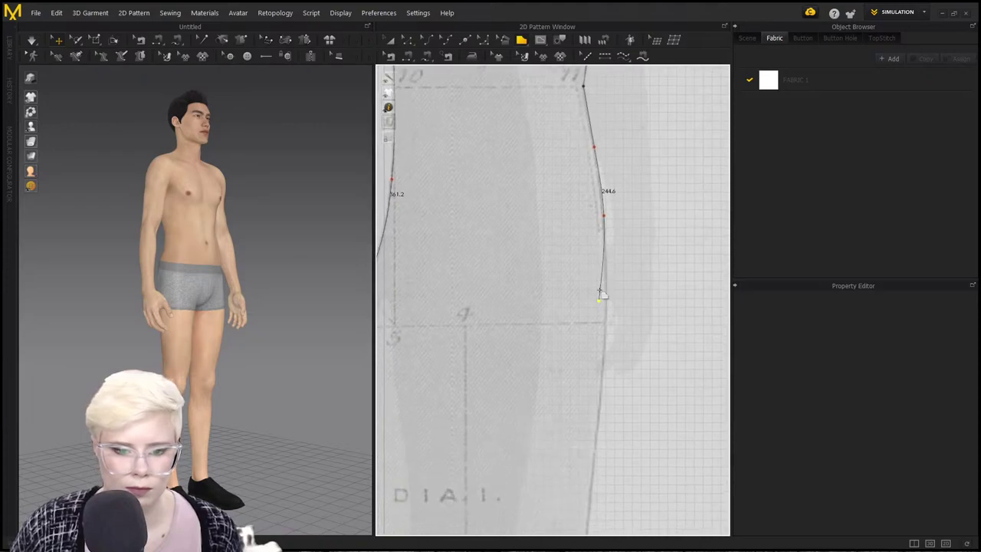
{"action": "scroll", "coordinate": [600, 293], "scroll_direction": "down", "scroll_amount": 1}
{"action": "left_click", "coordinate": [604, 315], "text": "ctrl"}
{"action": "middle_click_drag", "start_coordinate": [604, 361], "coordinate": [606, 245]}
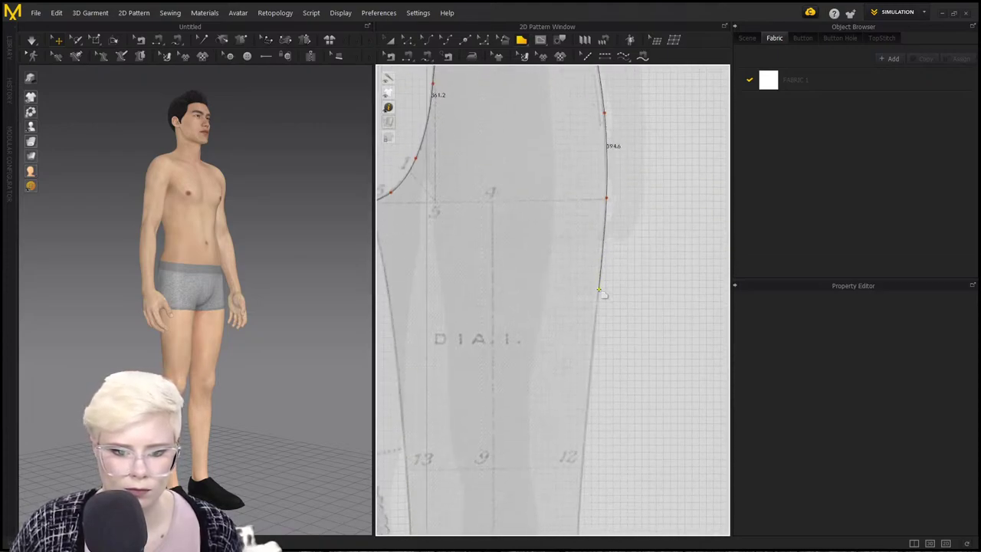
{"action": "left_click", "coordinate": [599, 290], "text": "ctrl"}
Carry the Dia. 1 side seam outline from the thigh past point 12 down to hem corner 14.
{"action": "left_click", "coordinate": [587, 398]}
{"action": "scroll", "coordinate": [587, 399], "scroll_direction": "down", "scroll_amount": 1}
{"action": "middle_click_drag", "start_coordinate": [587, 398], "coordinate": [596, 236]}
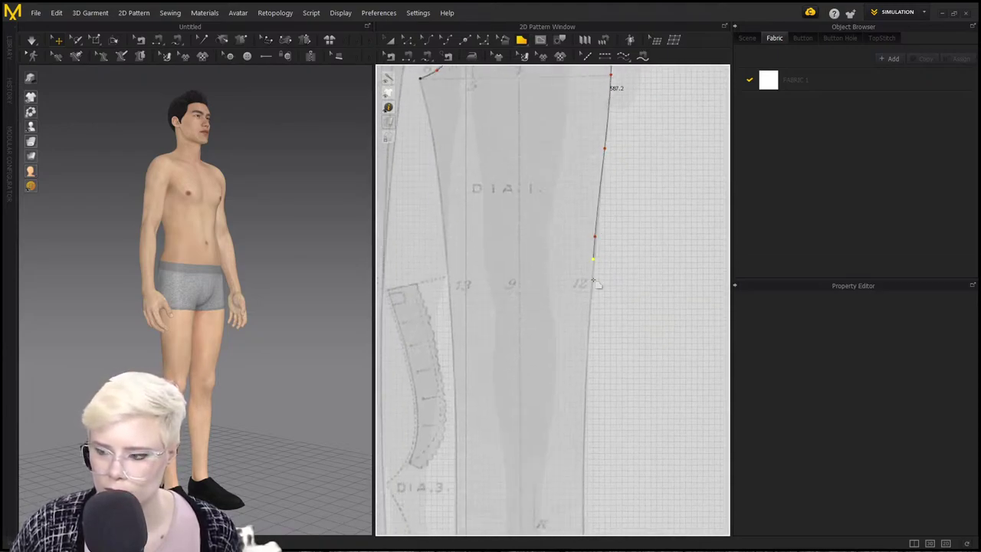
{"action": "left_click", "coordinate": [586, 349]}
{"action": "scroll", "coordinate": [586, 350], "scroll_direction": "down", "scroll_amount": 2}
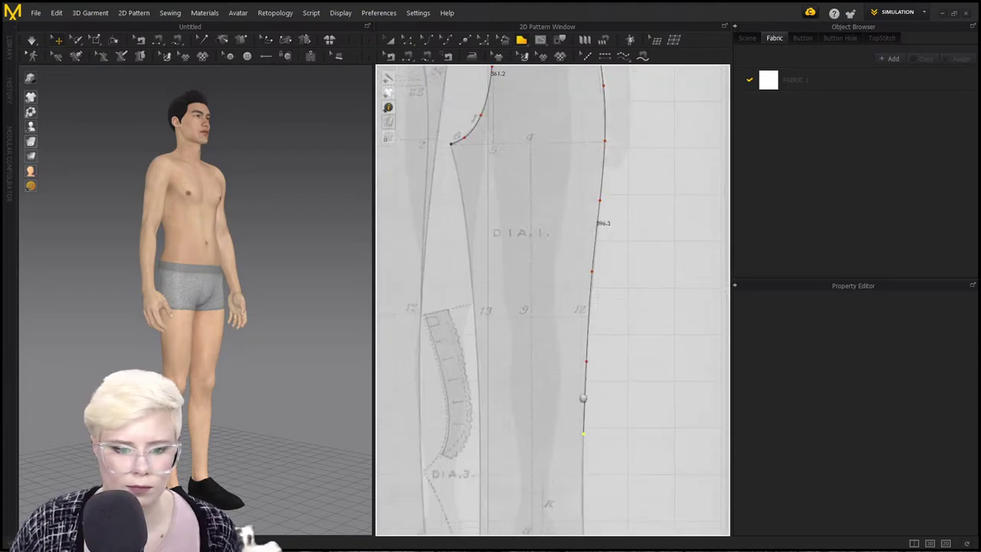
{"action": "middle_click_drag", "start_coordinate": [587, 349], "coordinate": [575, 261]}
{"action": "left_click", "coordinate": [571, 352], "text": "ctrl"}
{"action": "scroll", "coordinate": [575, 412], "scroll_direction": "up", "scroll_amount": 5}
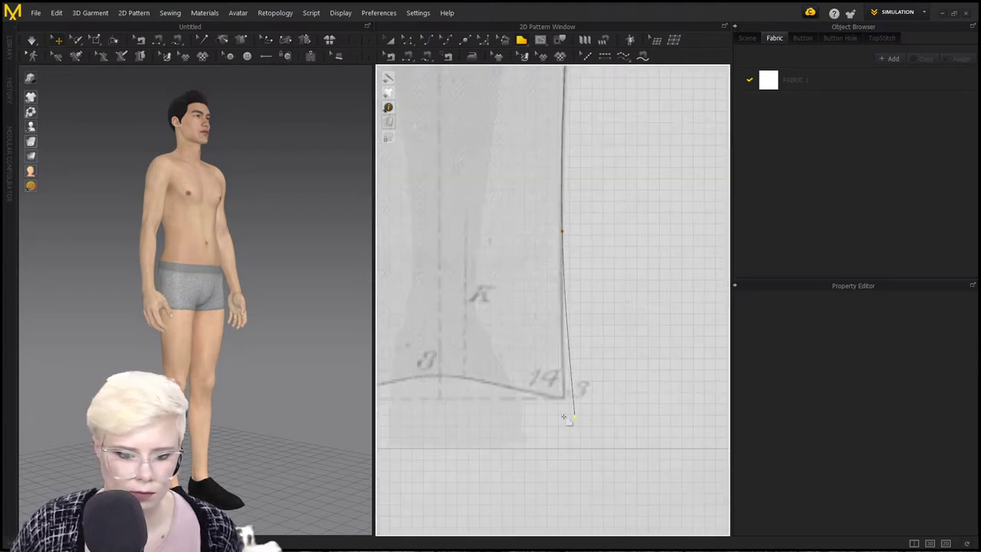
{"action": "left_click", "coordinate": [568, 397]}
Trace the curved Dia. 1 hem from corner 14 across to the inseam corner, without entering an exact segment length.
{"action": "scroll", "coordinate": [522, 399], "scroll_direction": "down", "scroll_amount": 3}
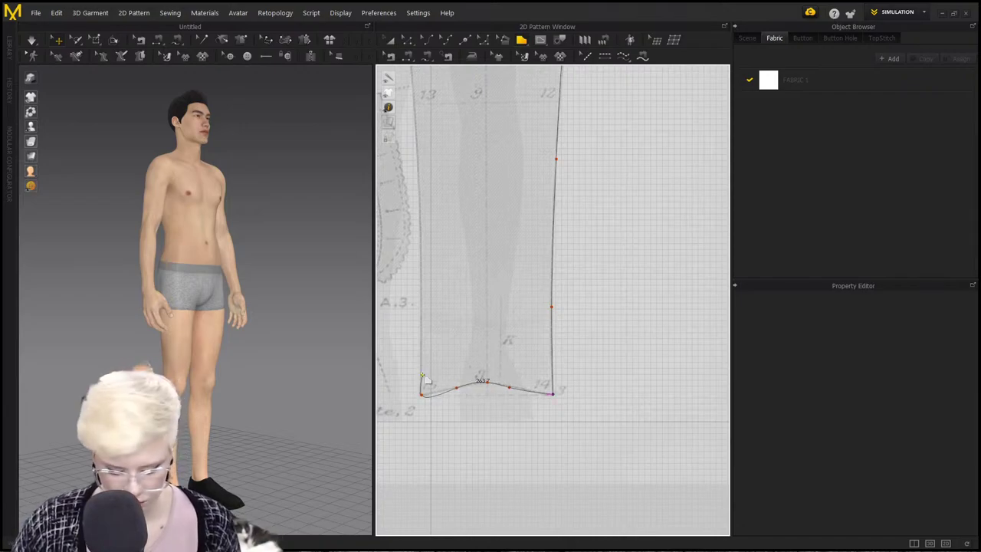
{"action": "left_click", "coordinate": [421, 395]}
{"action": "scroll", "coordinate": [425, 351], "scroll_direction": "down", "scroll_amount": 1}
{"action": "middle_click_drag", "start_coordinate": [425, 351], "coordinate": [457, 403]}
{"action": "right_click", "coordinate": [460, 404]}
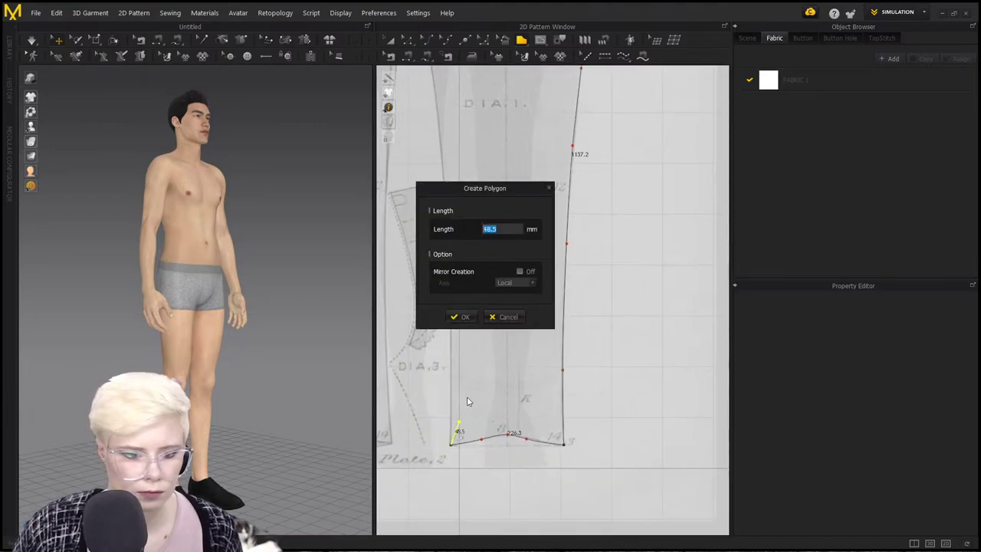
{"action": "left_click", "coordinate": [508, 317]}
Trace the Dia. 1 inseam with curve points up to crotch point 6 and close the front leg pattern.
{"action": "scroll", "coordinate": [452, 260], "scroll_direction": "down", "scroll_amount": 1}
{"action": "middle_click_drag", "start_coordinate": [453, 261], "coordinate": [504, 368]}
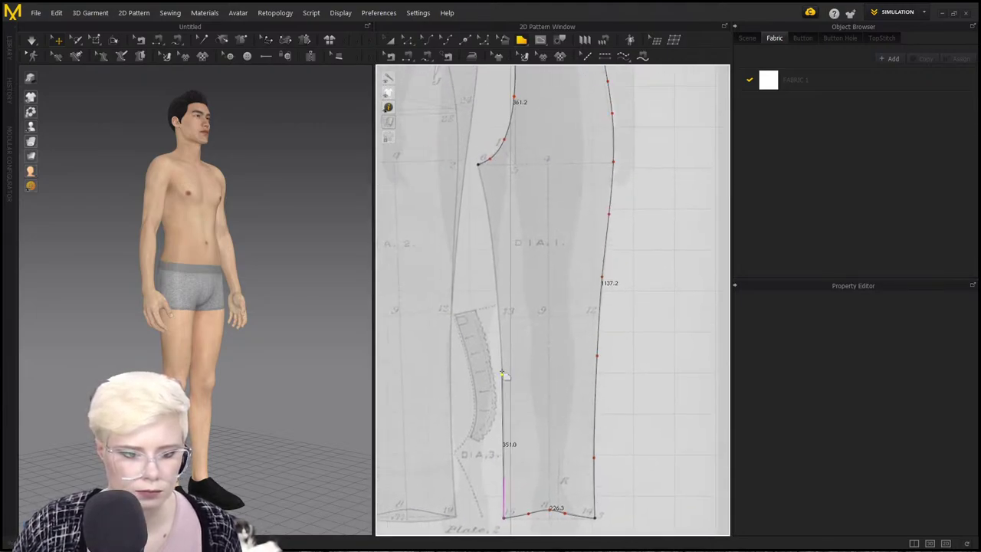
{"action": "scroll", "coordinate": [504, 367], "scroll_direction": "up", "scroll_amount": 1}
{"action": "left_click", "coordinate": [501, 361], "text": "ctrl"}
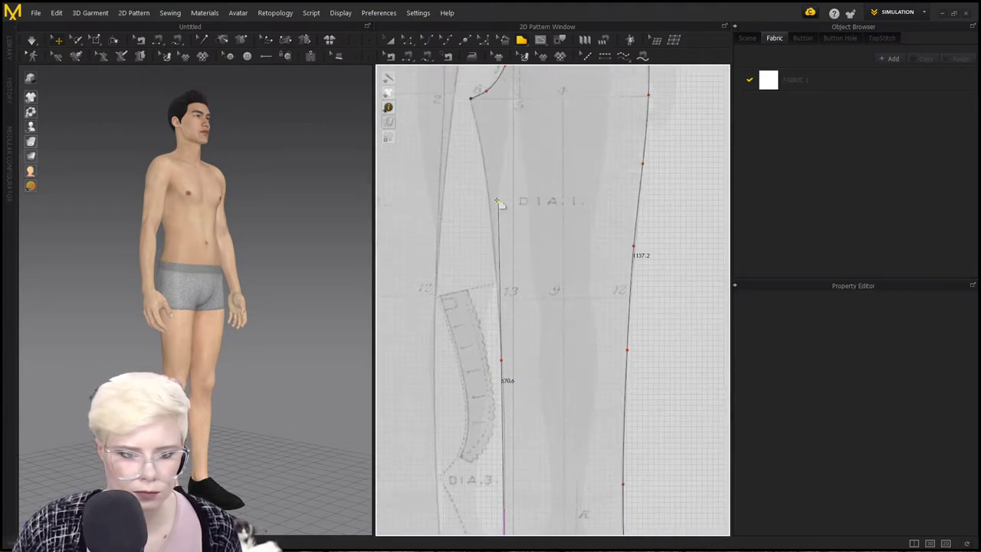
{"action": "left_click", "coordinate": [489, 193], "text": "ctrl"}
{"action": "left_click", "coordinate": [472, 100]}
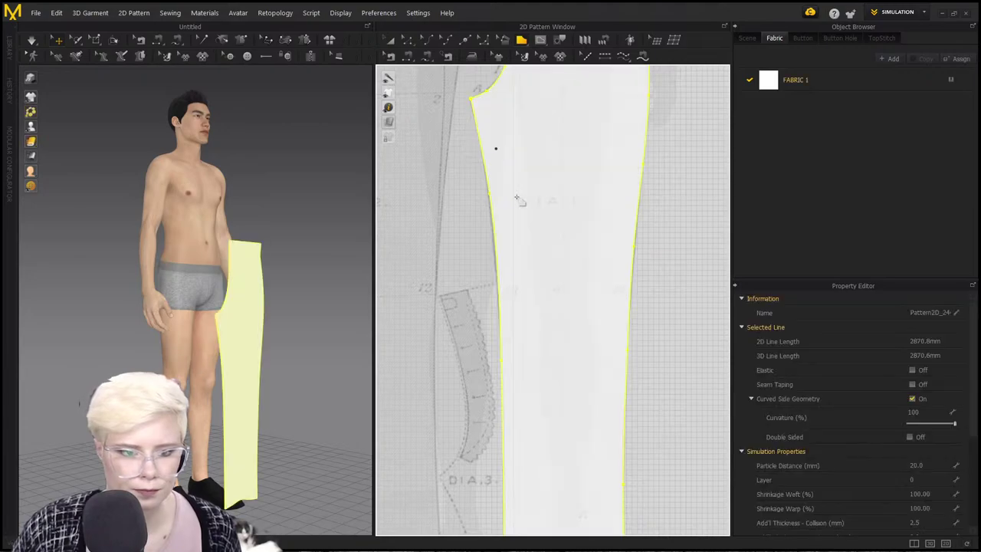
{"action": "scroll", "coordinate": [558, 215], "scroll_direction": "down", "scroll_amount": 6}
{"action": "scroll", "coordinate": [550, 215], "scroll_direction": "up", "scroll_amount": 5}
{"action": "scroll", "coordinate": [565, 253], "scroll_direction": "down", "scroll_amount": 1}
{"action": "middle_click_drag", "start_coordinate": [573, 264], "coordinate": [632, 389]}
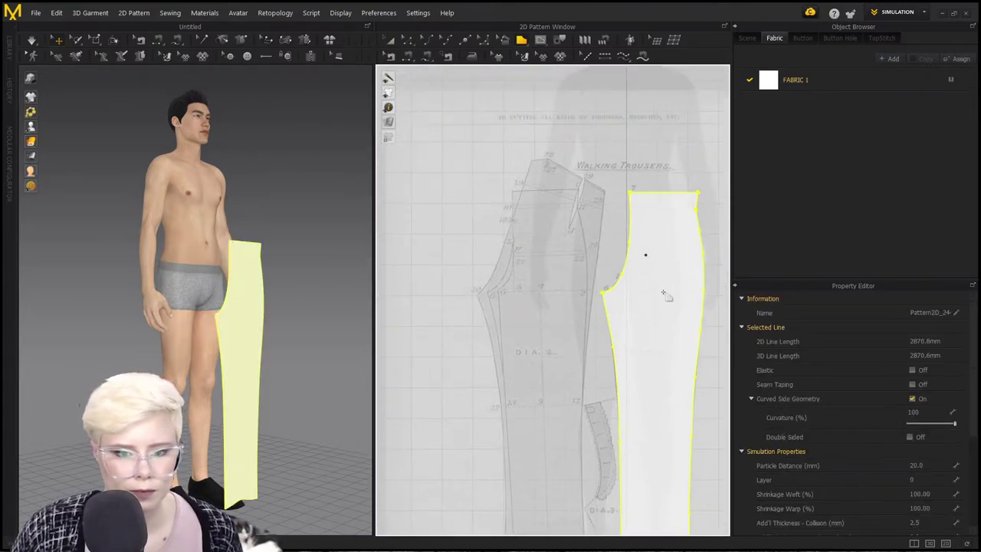
{"action": "scroll", "coordinate": [668, 296], "scroll_direction": "down", "scroll_amount": 1}
{"action": "middle_click_drag", "start_coordinate": [667, 296], "coordinate": [577, 312]}
{"action": "scroll", "coordinate": [431, 253], "scroll_direction": "up", "scroll_amount": 3}
{"action": "scroll", "coordinate": [509, 222], "scroll_direction": "down", "scroll_amount": 1}
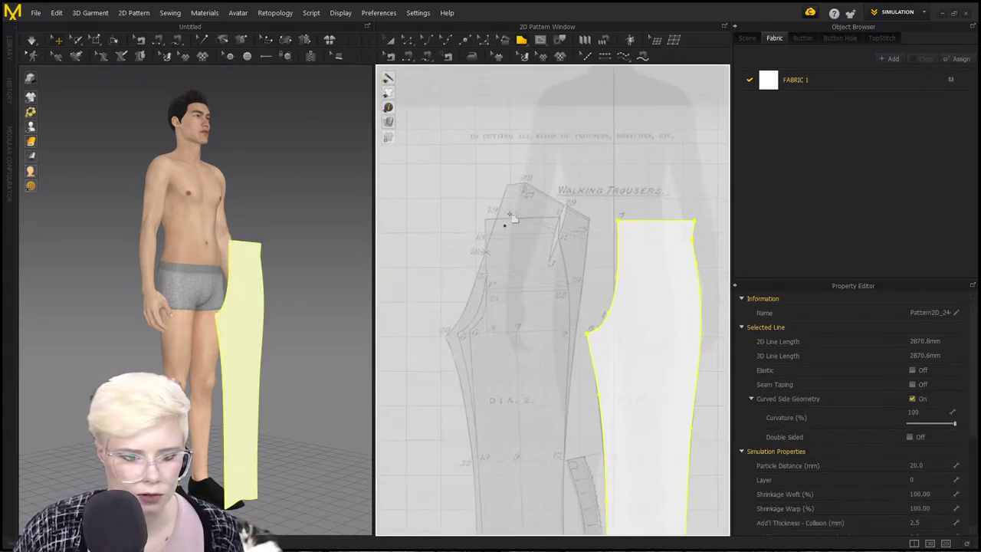
{"action": "left_click", "coordinate": [445, 336]}
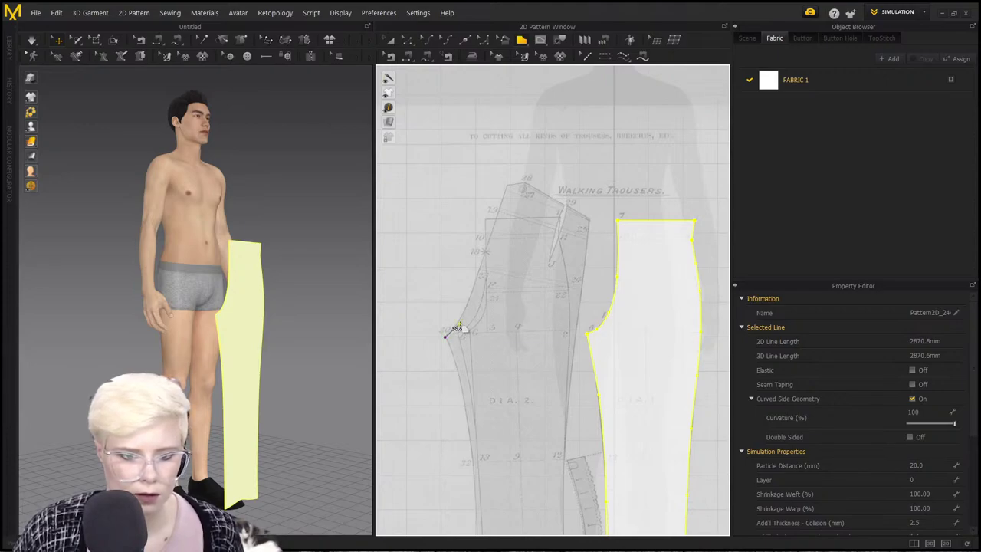
{"action": "key", "text": "Escape"}
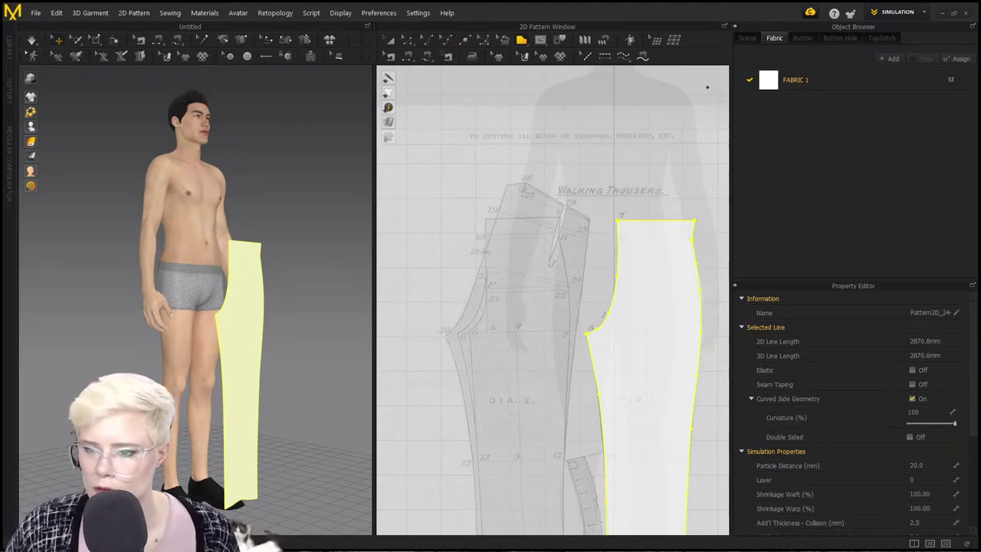
Load new-trouser-draft_lg.jpg from the Desktop as a new background image for the 2D pattern window.
{"action": "right_click", "coordinate": [459, 136]}
{"action": "left_click", "coordinate": [475, 154]}
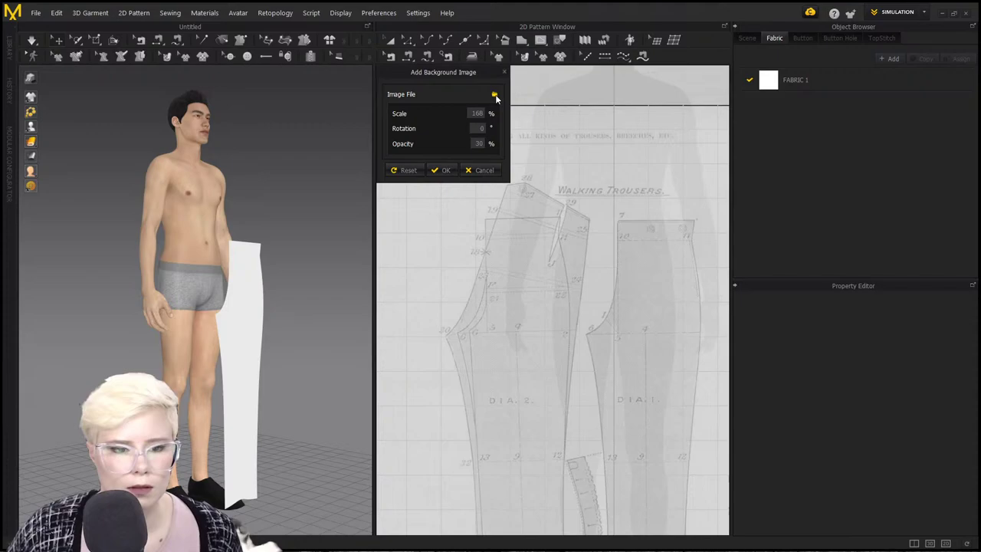
{"action": "left_click", "coordinate": [494, 95]}
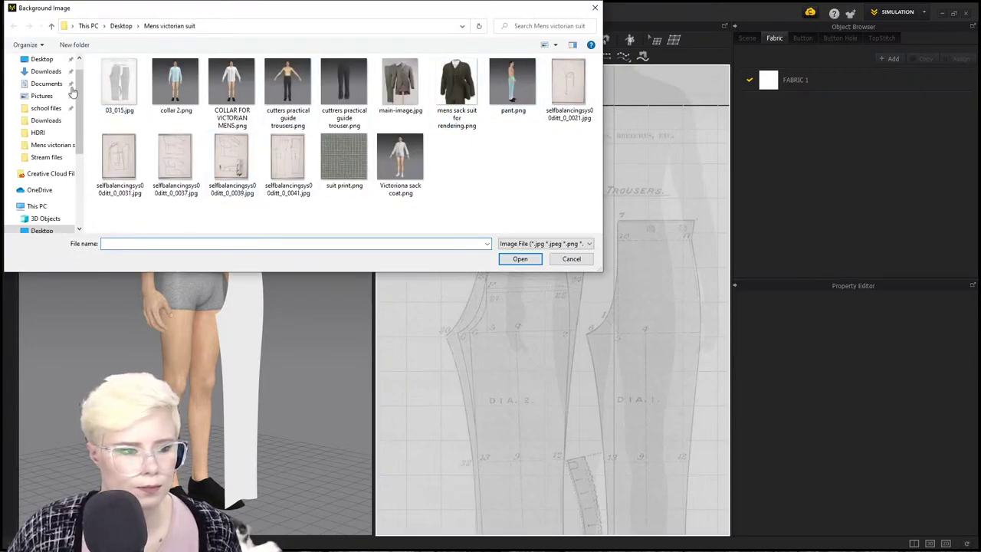
{"action": "left_click", "coordinate": [40, 59]}
{"action": "left_click", "coordinate": [117, 82]}
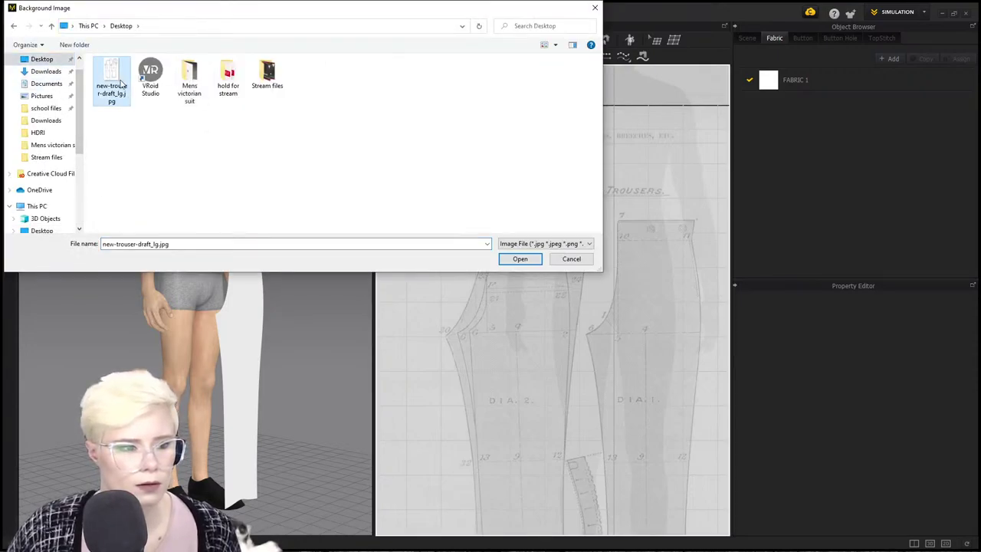
{"action": "left_click", "coordinate": [520, 259]}
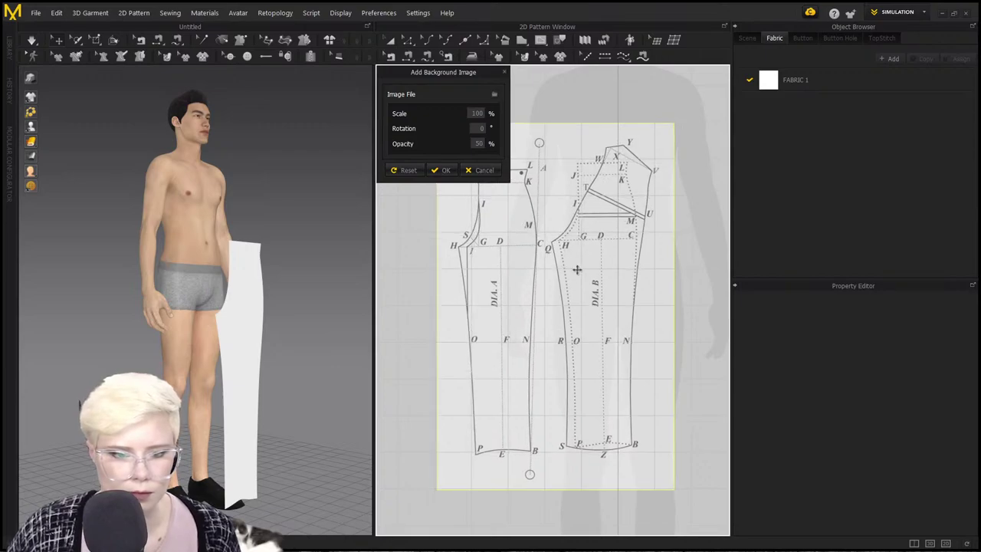
{"action": "scroll", "coordinate": [577, 269], "scroll_direction": "down", "scroll_amount": 3}
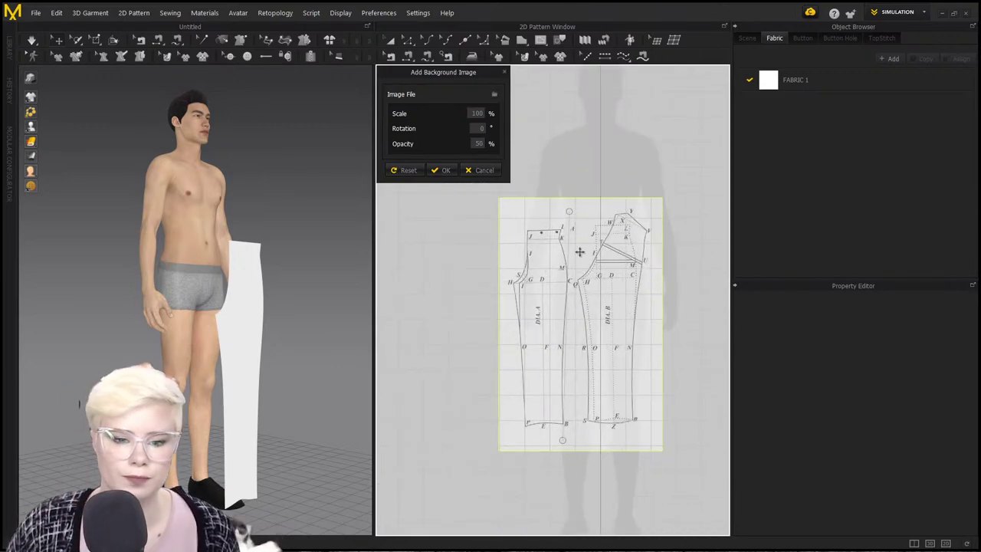
Scale the trouser draft background image to 168%, set its opacity to 30% and position it over the avatar's legs.
{"action": "left_click_drag", "start_coordinate": [579, 252], "coordinate": [538, 280]}
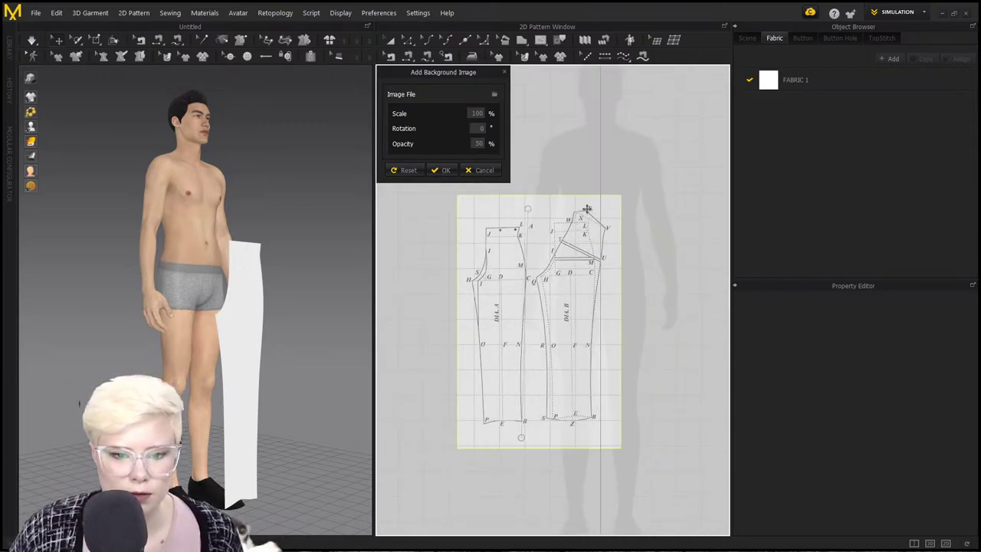
{"action": "scroll", "coordinate": [587, 245], "scroll_direction": "up", "scroll_amount": 3}
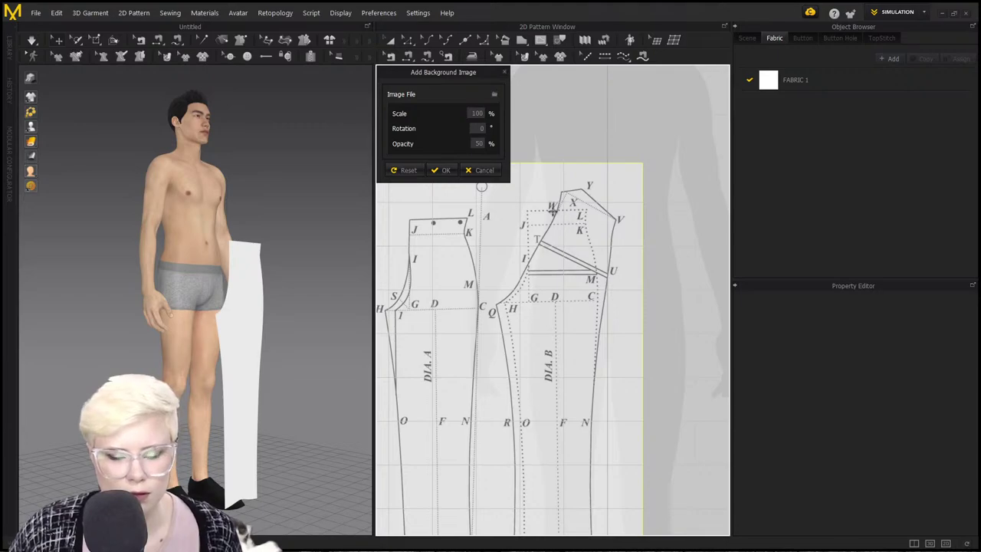
{"action": "scroll", "coordinate": [537, 230], "scroll_direction": "down", "scroll_amount": 4}
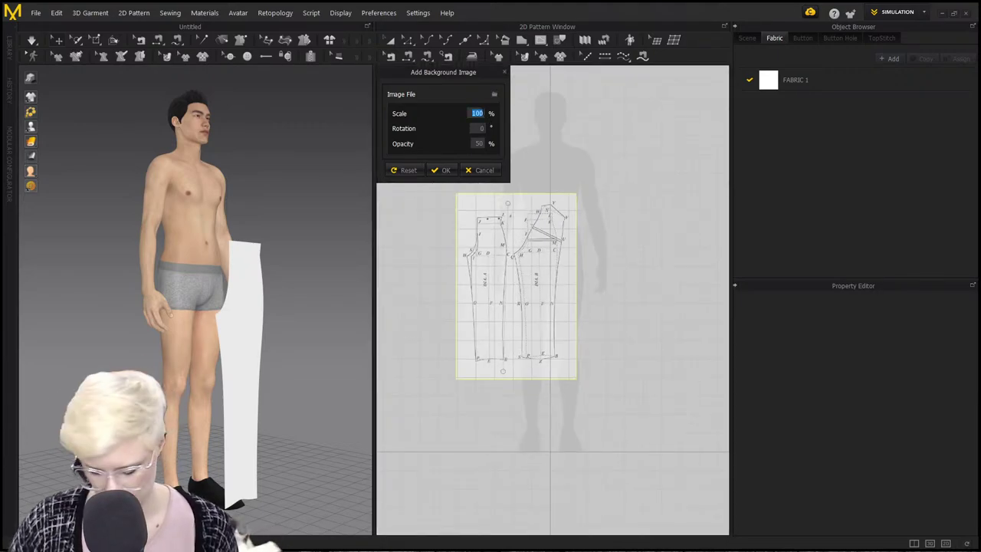
{"action": "type", "text": "168"}
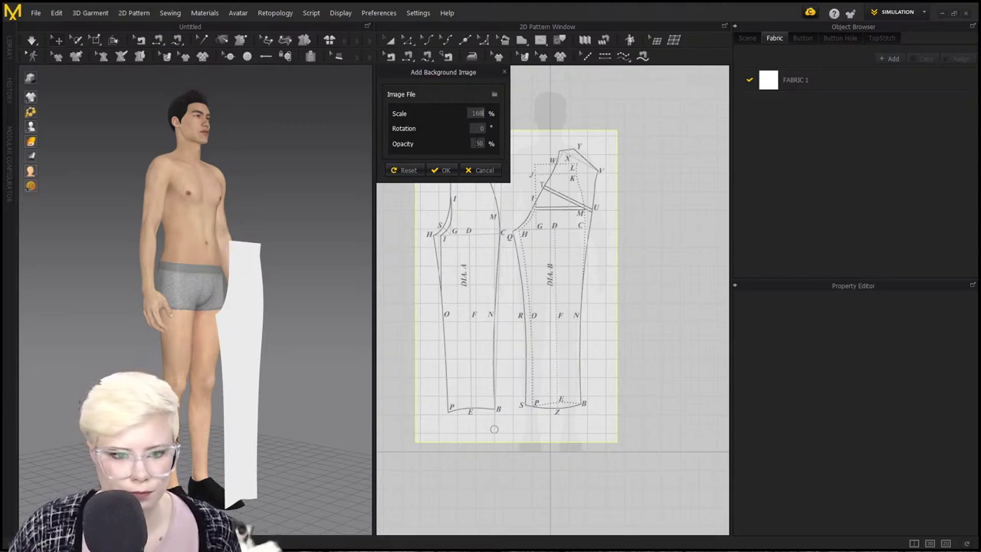
{"action": "type", "text": "30"}
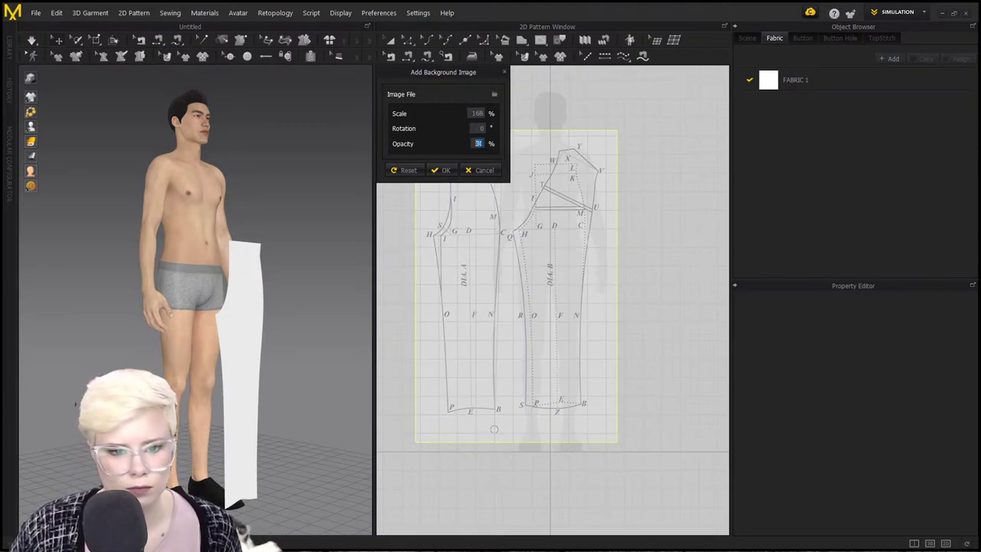
{"action": "left_click_drag", "start_coordinate": [530, 274], "coordinate": [554, 323]}
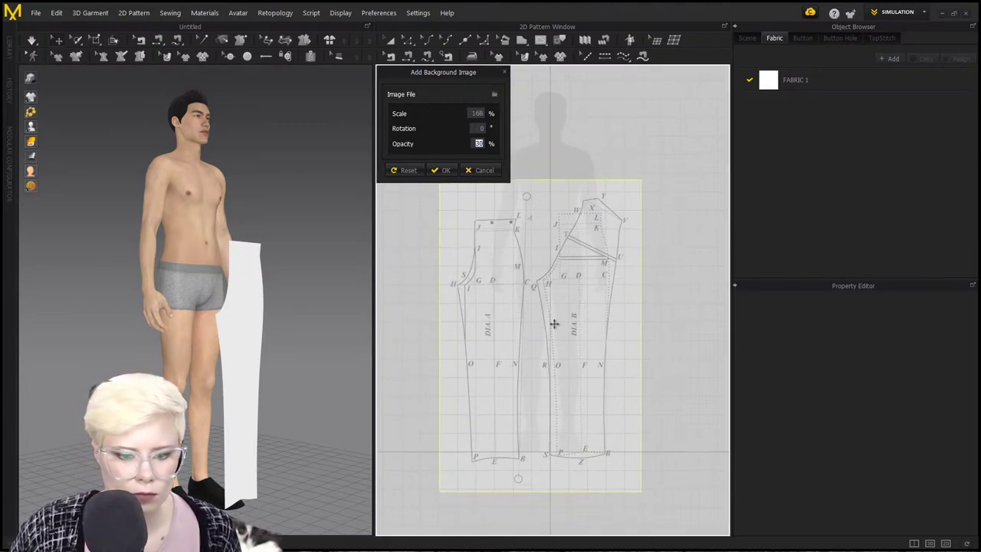
Set the background image scale to 158%, realign it with the avatar's legs and apply the placement.
{"action": "left_click", "coordinate": [477, 113]}
{"action": "type", "text": "158"}
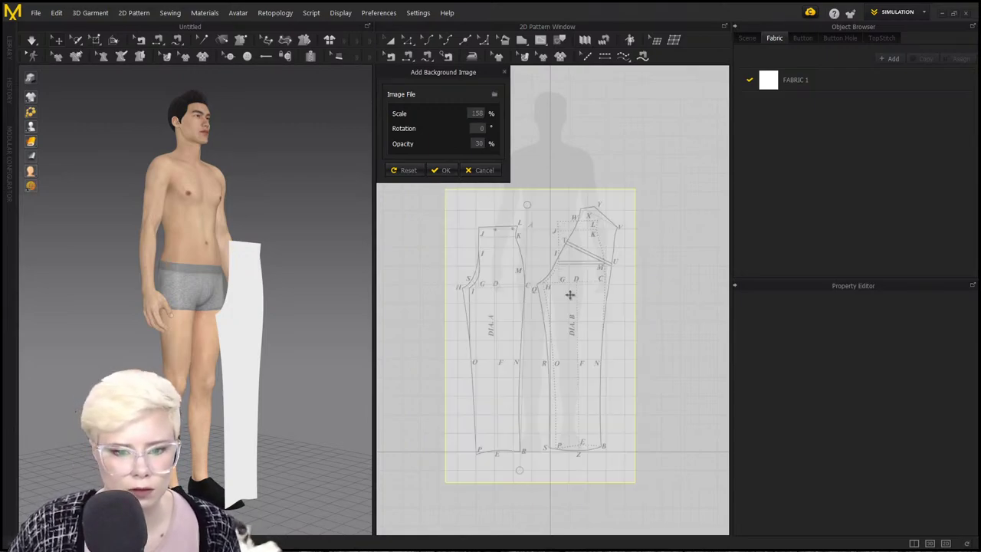
{"action": "left_click_drag", "start_coordinate": [569, 294], "coordinate": [577, 314]}
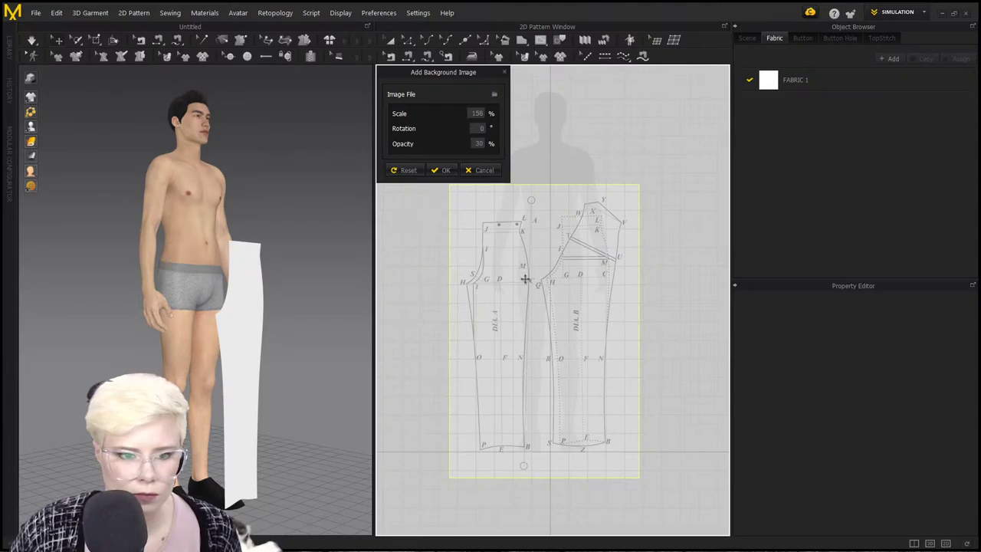
{"action": "left_click", "coordinate": [444, 169]}
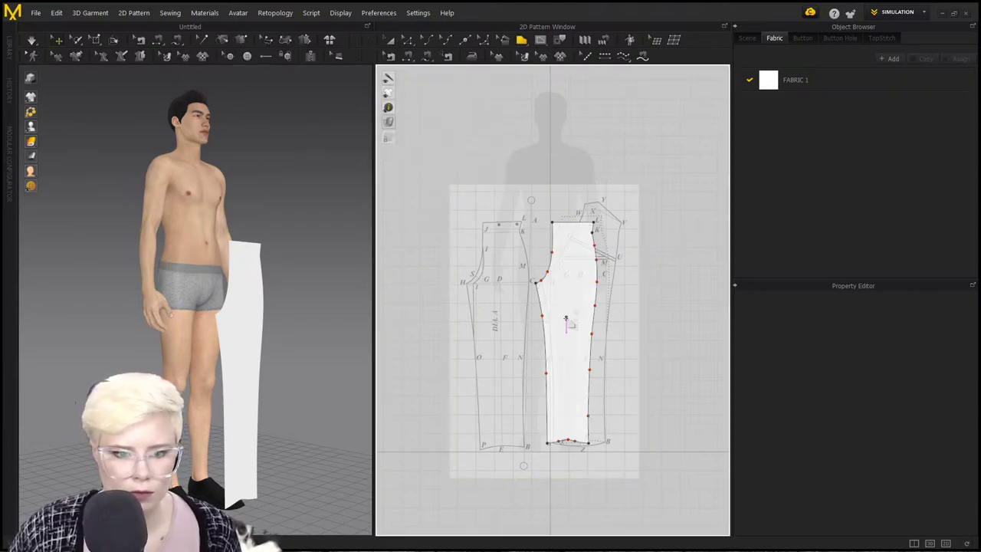
Move the existing trouser pattern piece onto diagram A of the background image and align it with the draft outline.
{"action": "key", "text": "Escape"}
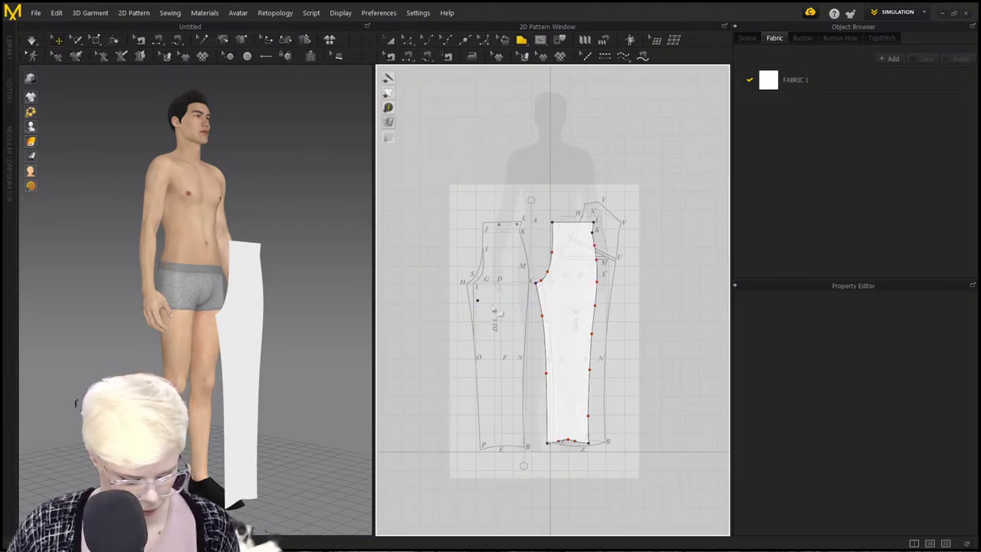
{"action": "key", "text": "a"}
{"action": "left_click_drag", "start_coordinate": [565, 317], "coordinate": [495, 316]}
{"action": "scroll", "coordinate": [499, 314], "scroll_direction": "up", "scroll_amount": 4}
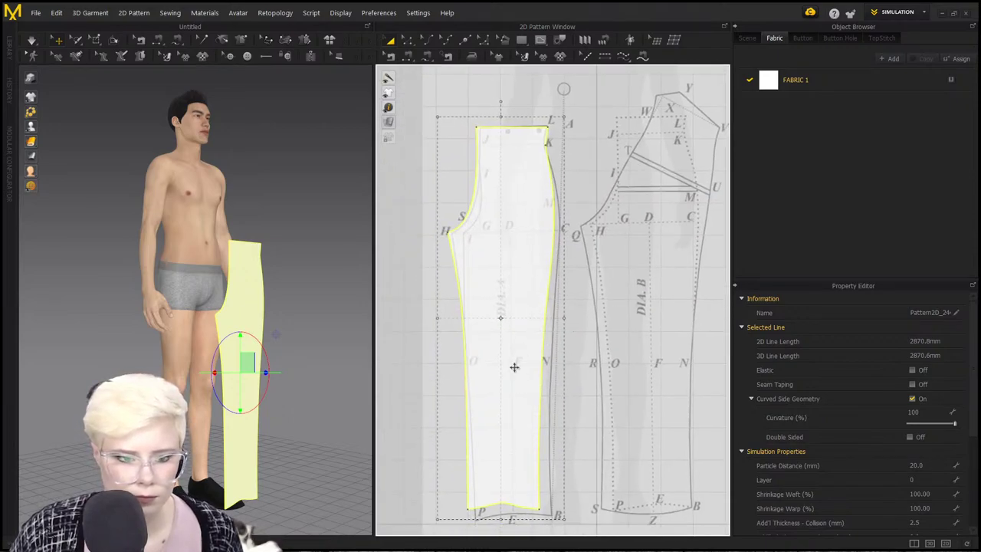
{"action": "left_click_drag", "start_coordinate": [512, 322], "coordinate": [513, 322]}
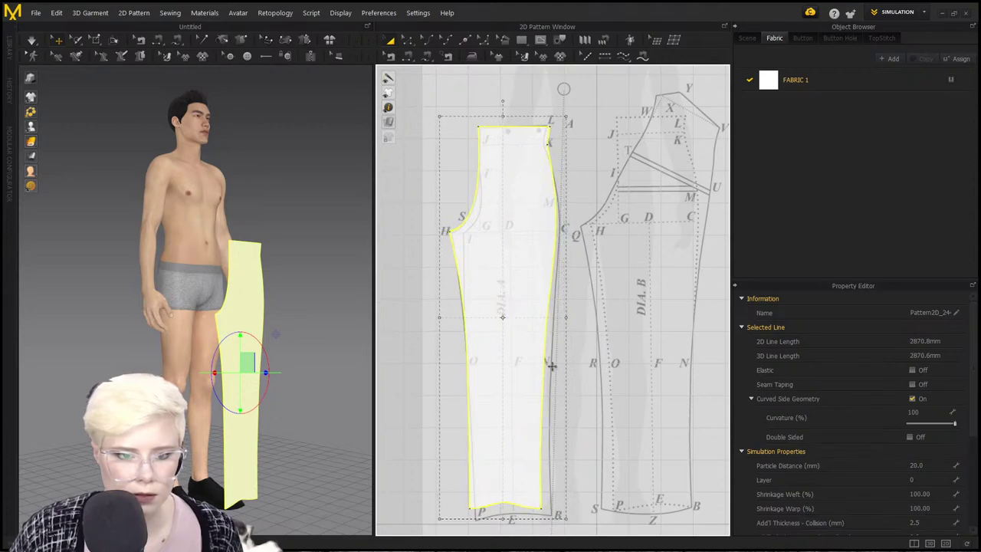
Edit the placed background image and set its scale to 157%.
{"action": "scroll", "coordinate": [568, 354], "scroll_direction": "down", "scroll_amount": 3}
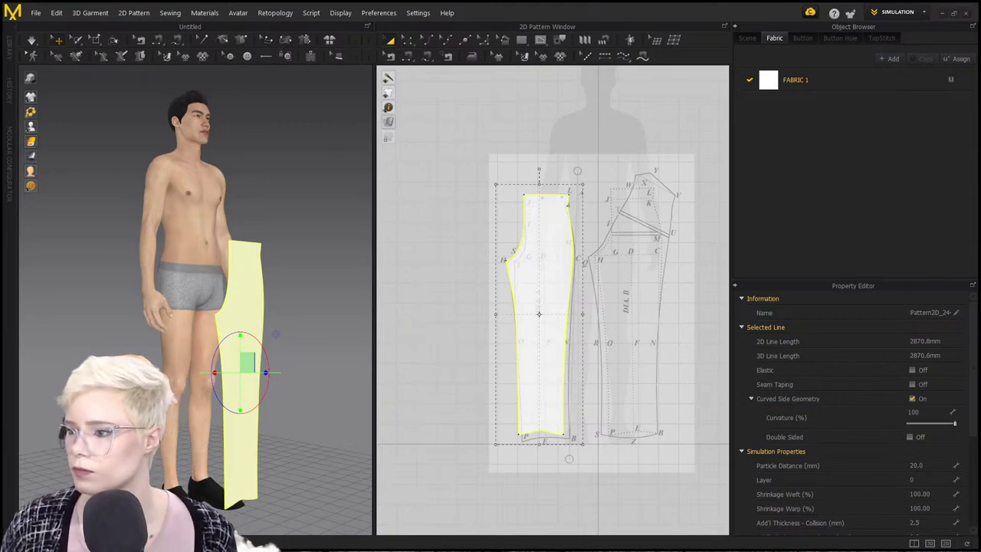
{"action": "scroll", "coordinate": [527, 256], "scroll_direction": "up", "scroll_amount": 2}
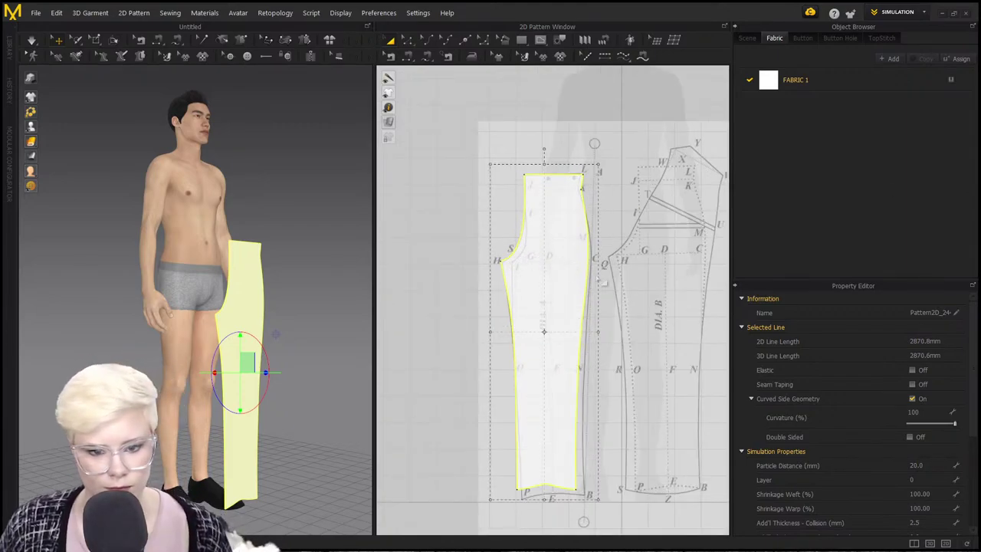
{"action": "right_click", "coordinate": [625, 204]}
{"action": "left_click", "coordinate": [686, 344]}
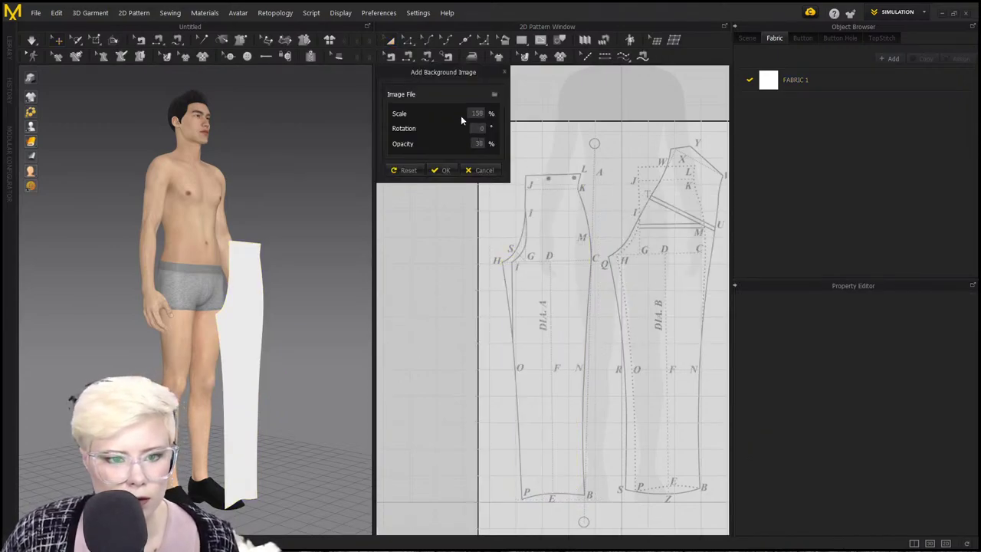
{"action": "type", "text": "157"}
{"action": "key", "text": "Return"}
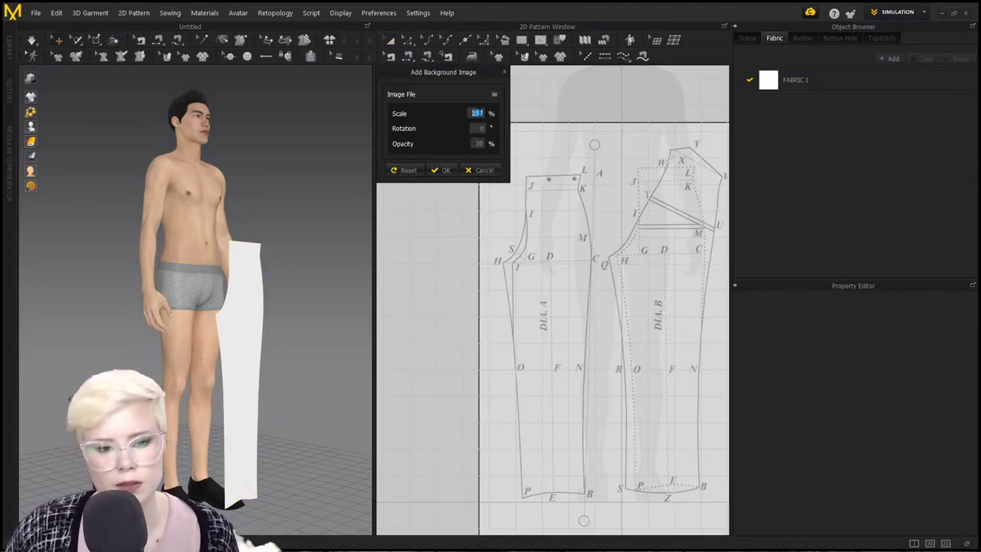
{"action": "left_click", "coordinate": [442, 171]}
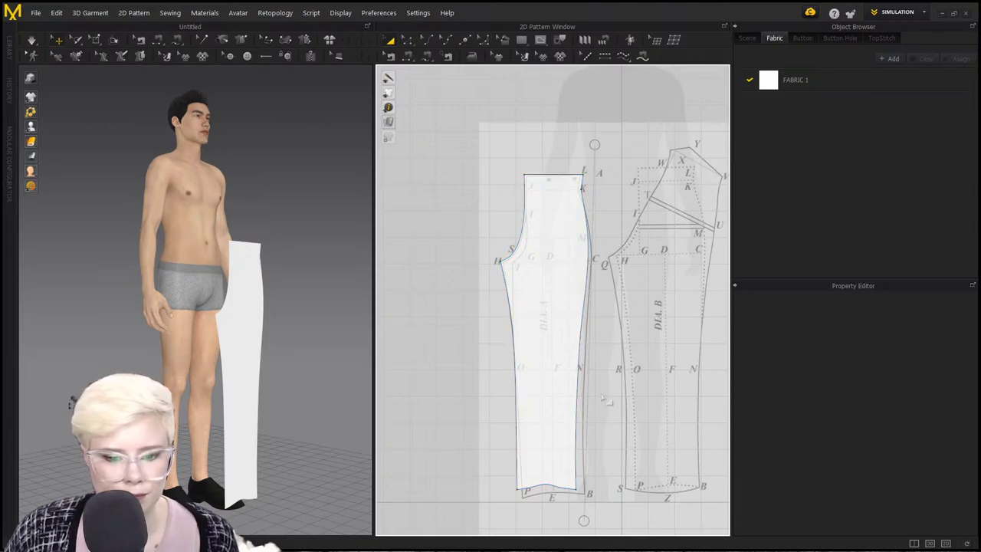
Move the two hem corner points of the front trouser piece onto points B and P of diagram A.
{"action": "key", "text": "z"}
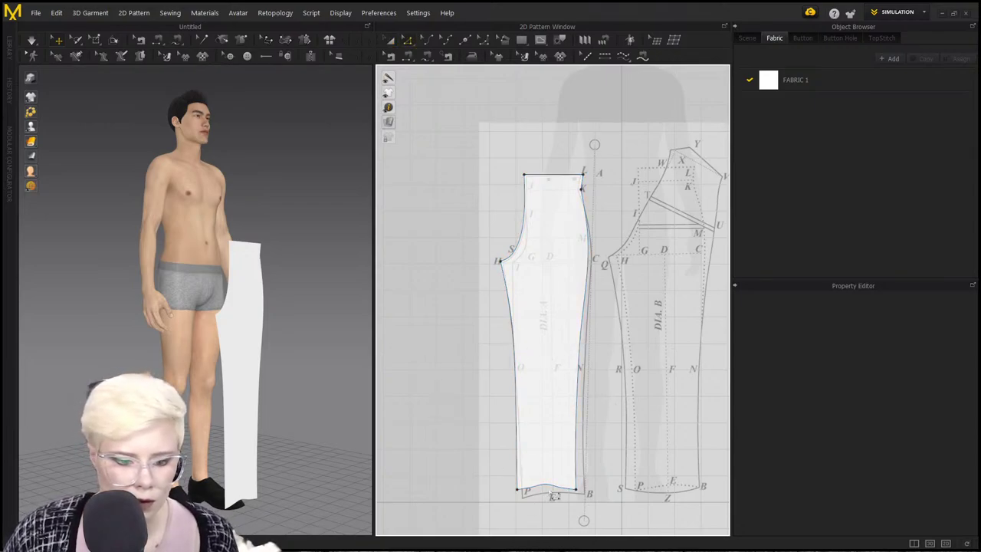
{"action": "left_click", "coordinate": [586, 494]}
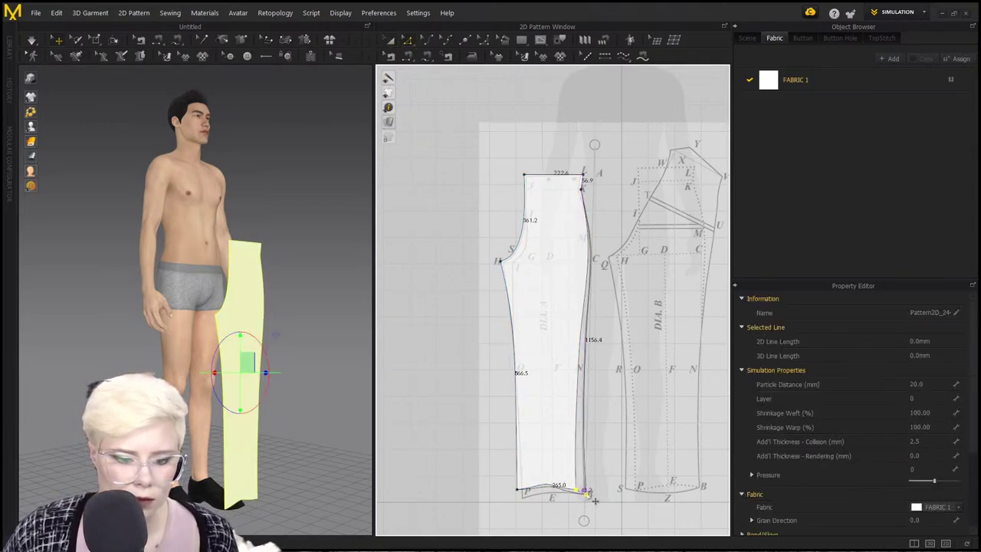
{"action": "left_click_drag", "start_coordinate": [518, 491], "coordinate": [524, 497]}
{"action": "scroll", "coordinate": [558, 497], "scroll_direction": "up", "scroll_amount": 3}
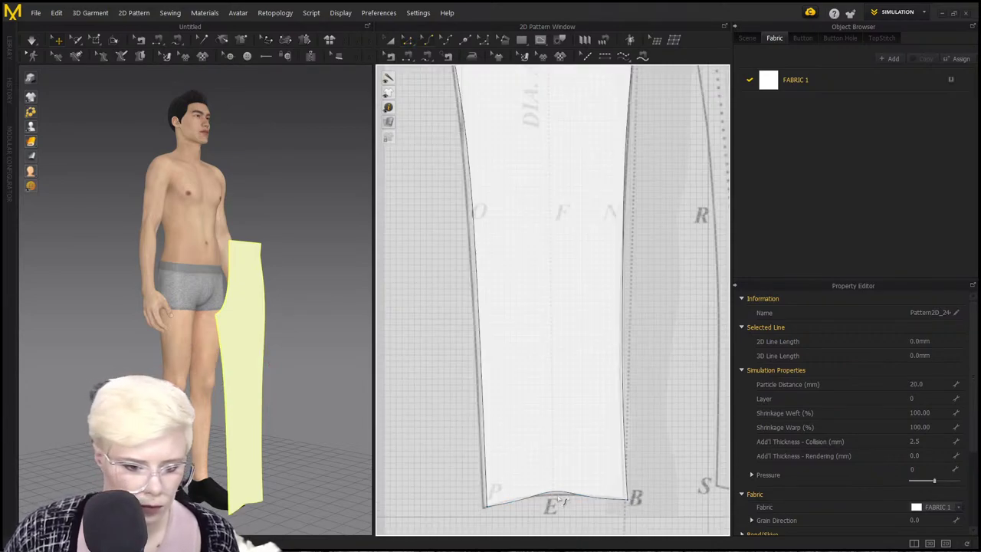
Delete the middle curve point from the front piece's hem near E.
{"action": "left_click", "coordinate": [561, 496]}
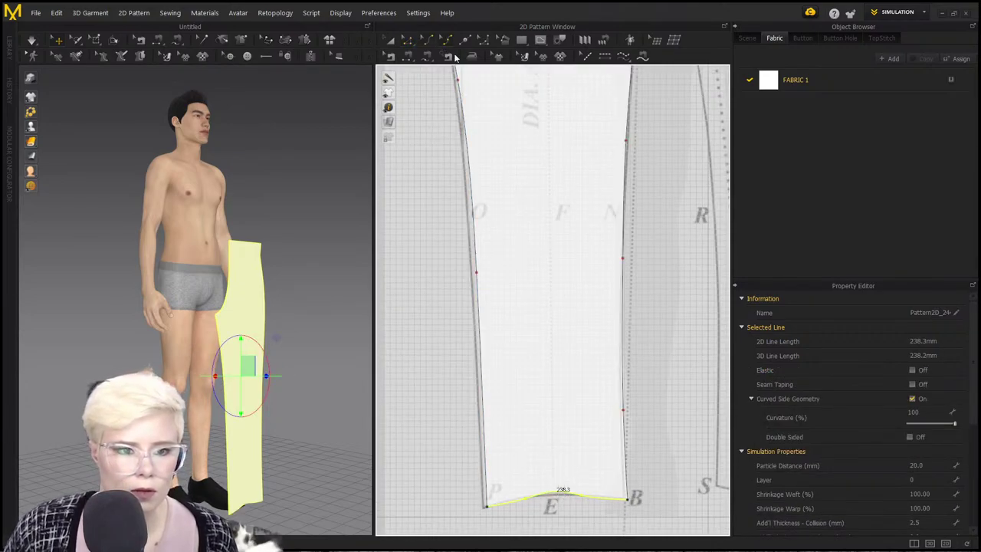
{"action": "left_click", "coordinate": [553, 495]}
{"action": "left_click", "coordinate": [561, 493]}
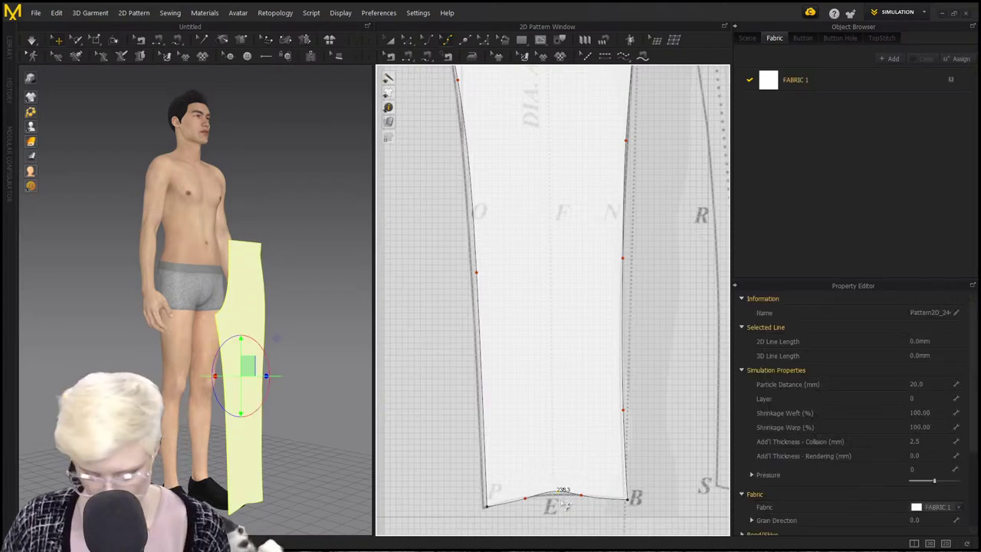
{"action": "key", "text": "Delete"}
Adjust the curve points along the front piece's inseam between H and P to follow the diagram A line.
{"action": "scroll", "coordinate": [527, 499], "scroll_direction": "down", "scroll_amount": 4}
{"action": "scroll", "coordinate": [532, 298], "scroll_direction": "up", "scroll_amount": 4}
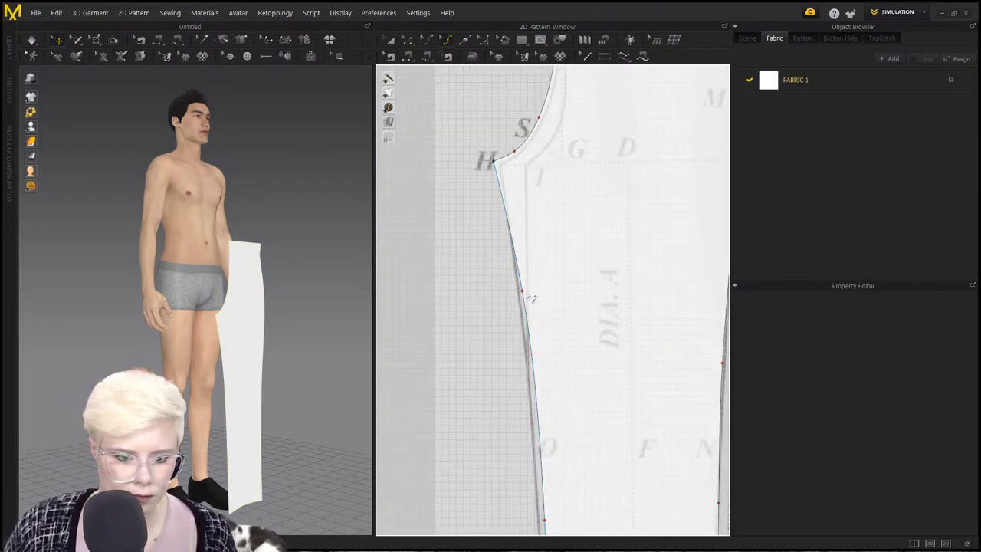
{"action": "left_click", "coordinate": [454, 383]}
{"action": "left_click_drag", "start_coordinate": [523, 291], "coordinate": [518, 290]}
{"action": "middle_click_drag", "start_coordinate": [543, 434], "coordinate": [538, 315]}
{"action": "left_click_drag", "start_coordinate": [539, 400], "coordinate": [537, 401]}
{"action": "scroll", "coordinate": [540, 414], "scroll_direction": "down", "scroll_amount": 3}
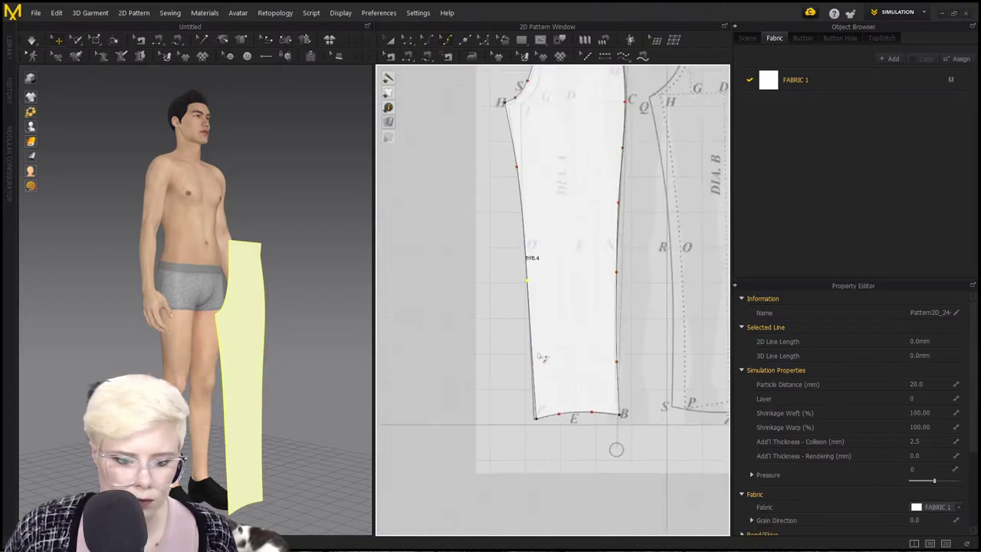
{"action": "scroll", "coordinate": [541, 441], "scroll_direction": "down", "scroll_amount": 5}
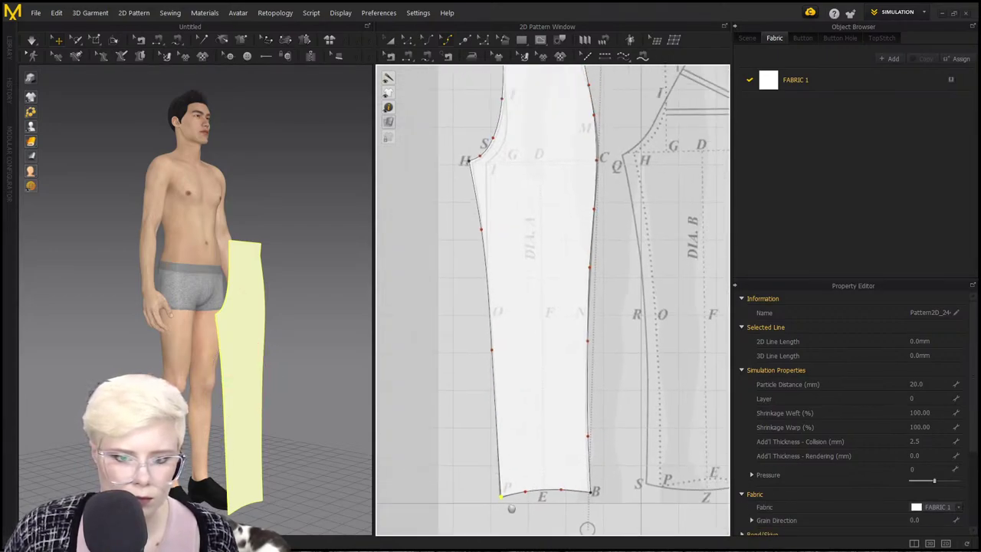
Start a new polygon at point Q of diagram B and trace the back crotch curve through I and T to the corner above W.
{"action": "scroll", "coordinate": [476, 221], "scroll_direction": "up", "scroll_amount": 1}
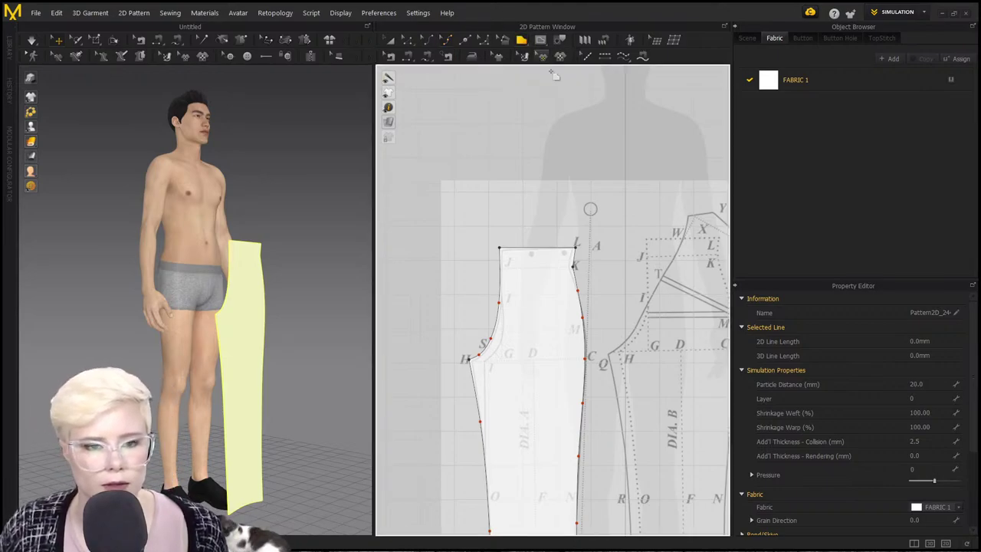
{"action": "scroll", "coordinate": [578, 258], "scroll_direction": "up", "scroll_amount": 3}
{"action": "left_click", "coordinate": [520, 407]}
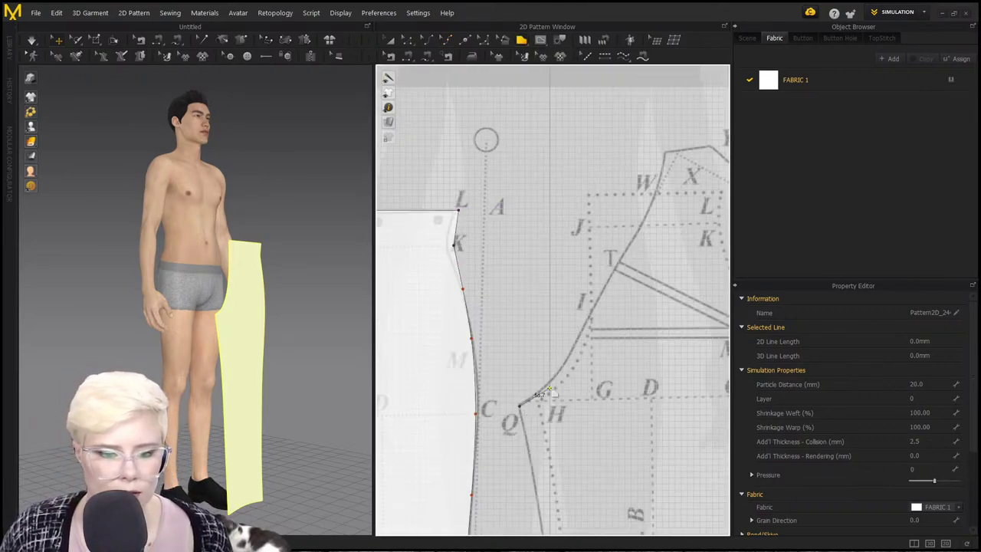
{"action": "left_click", "coordinate": [551, 380]}
{"action": "left_click", "coordinate": [562, 372]}
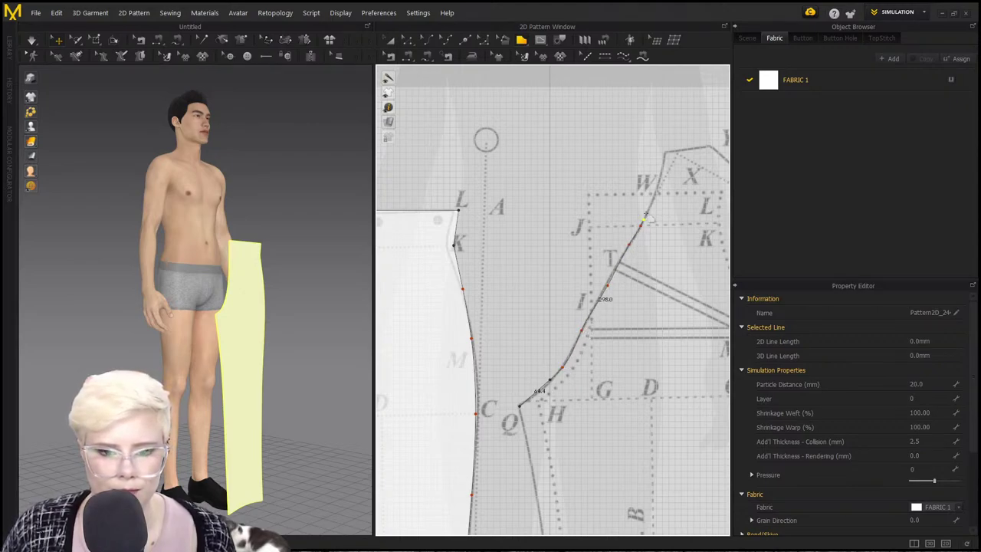
{"action": "left_click", "coordinate": [666, 154]}
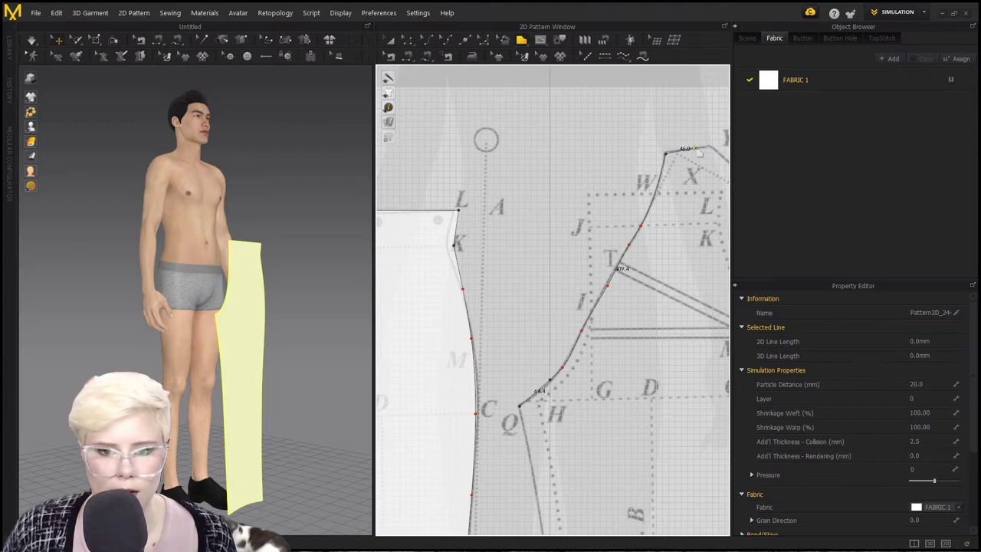
Continue the back polygon along the waist through Y to V and trace the upper side seam toward U.
{"action": "scroll", "coordinate": [666, 155], "scroll_direction": "down", "scroll_amount": 2}
{"action": "left_click", "coordinate": [634, 161]}
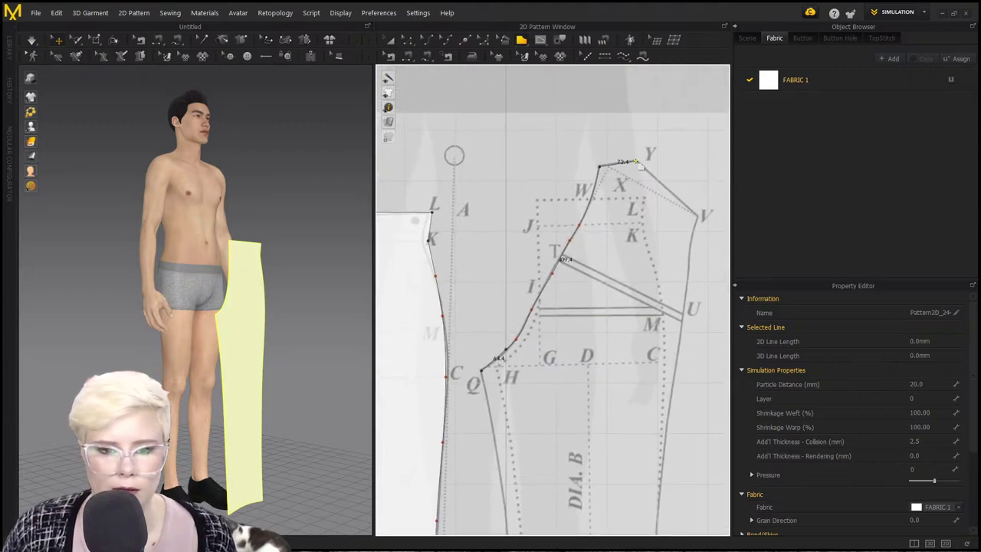
{"action": "left_click", "coordinate": [698, 216]}
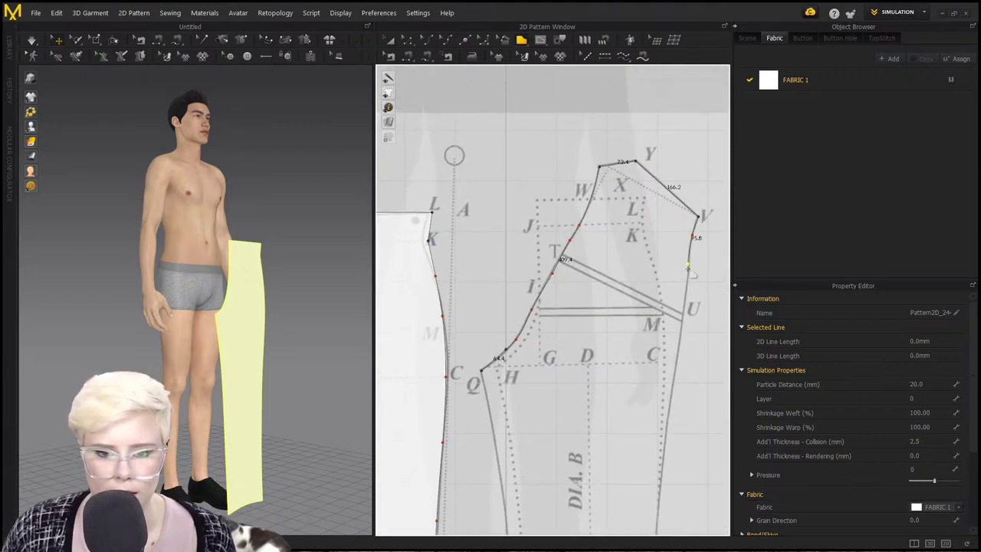
{"action": "left_click", "coordinate": [686, 267]}
{"action": "right_click", "coordinate": [675, 320]}
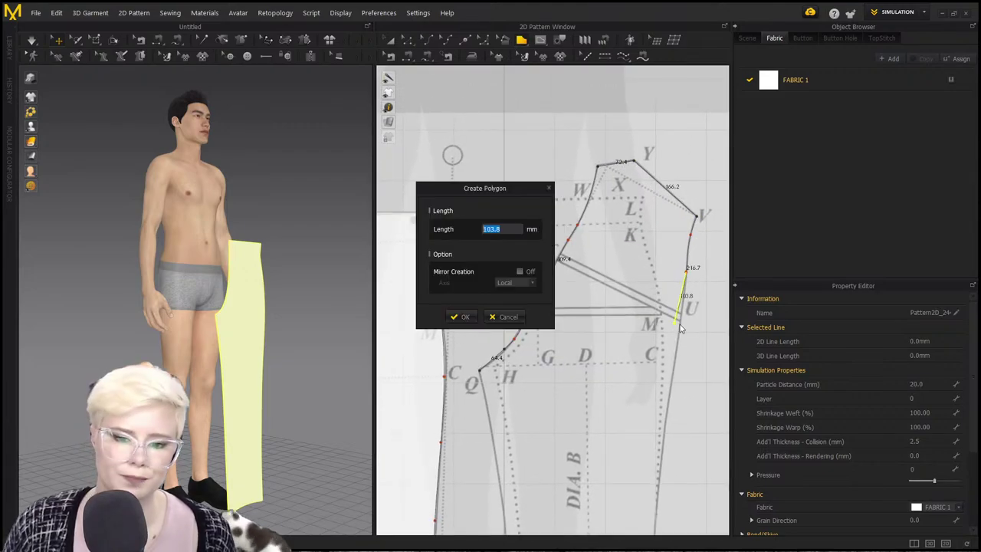
{"action": "left_click", "coordinate": [507, 317]}
{"action": "scroll", "coordinate": [681, 330], "scroll_direction": "up", "scroll_amount": 2}
{"action": "scroll", "coordinate": [683, 322], "scroll_direction": "down", "scroll_amount": 3}
{"action": "middle_click_drag", "start_coordinate": [683, 319], "coordinate": [680, 299]}
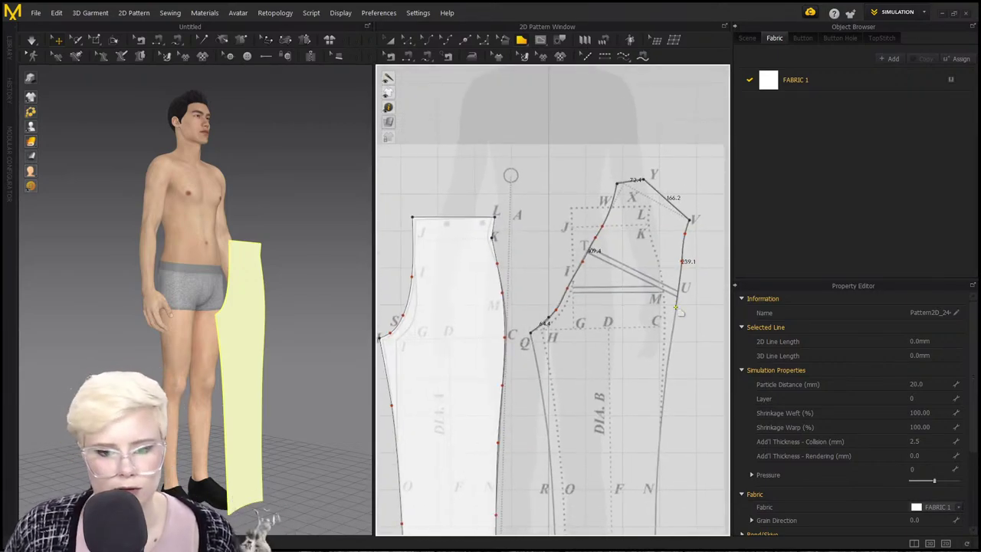
Trace the side seam down to B, the hem to S and the inseam up to Q, closing the back trouser piece.
{"action": "left_click", "coordinate": [676, 307], "text": "ctrl"}
{"action": "left_click", "coordinate": [665, 374], "text": "ctrl"}
{"action": "middle_click_drag", "start_coordinate": [665, 417], "coordinate": [632, 303]}
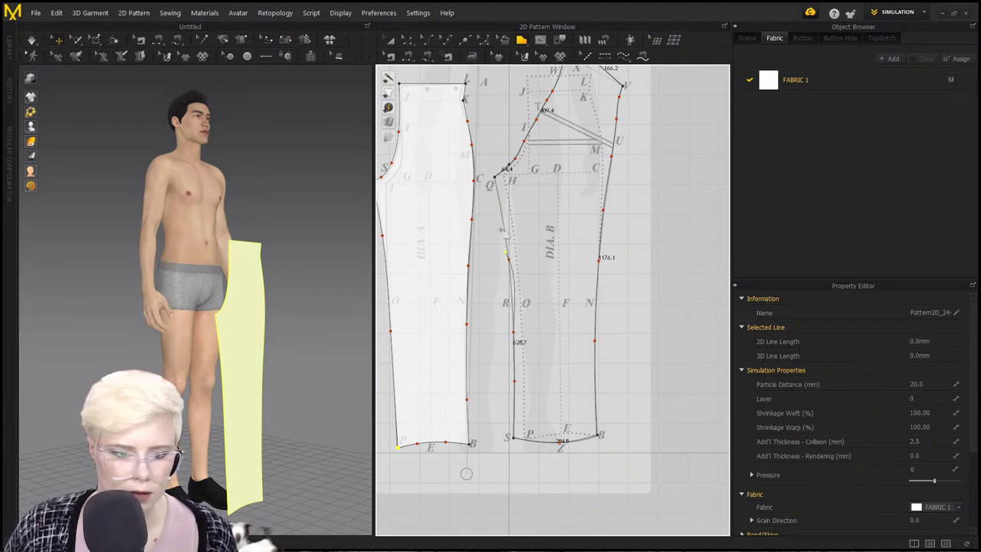
{"action": "left_click", "coordinate": [554, 260]}
{"action": "scroll", "coordinate": [565, 267], "scroll_direction": "down", "scroll_amount": 3}
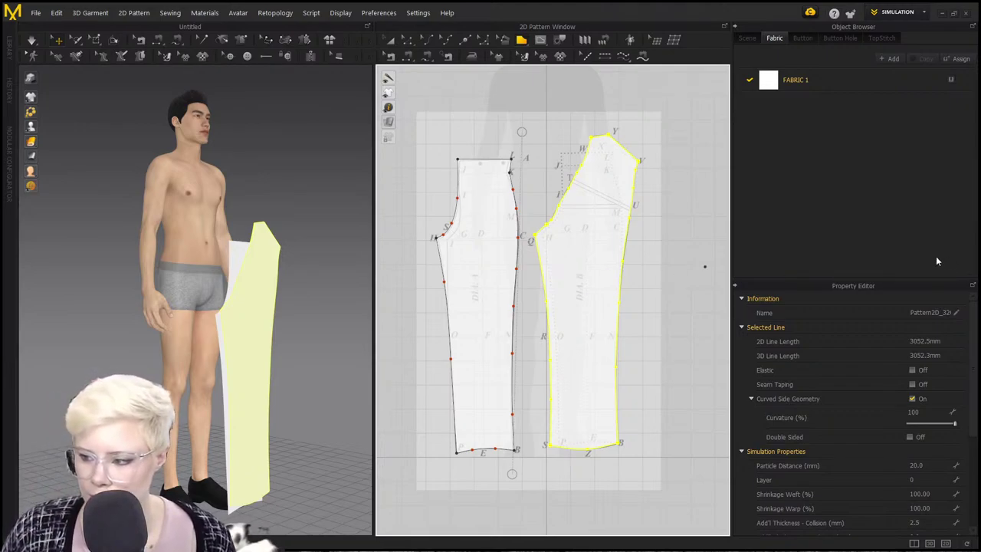
Move the back crotch curve point just above Q onto the diagram B outline.
{"action": "scroll", "coordinate": [595, 214], "scroll_direction": "down", "scroll_amount": 2}
{"action": "scroll", "coordinate": [571, 221], "scroll_direction": "up", "scroll_amount": 3}
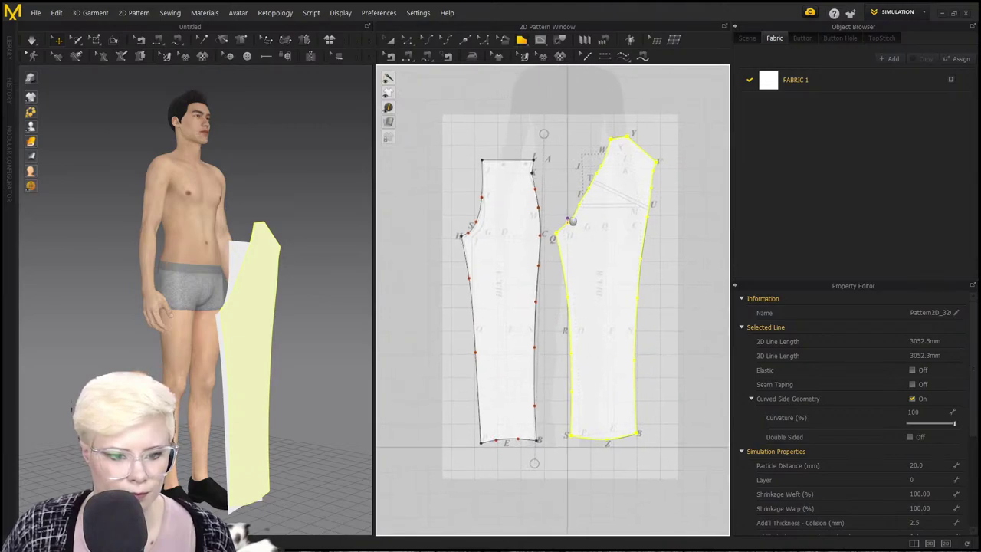
{"action": "scroll", "coordinate": [572, 220], "scroll_direction": "up", "scroll_amount": 4}
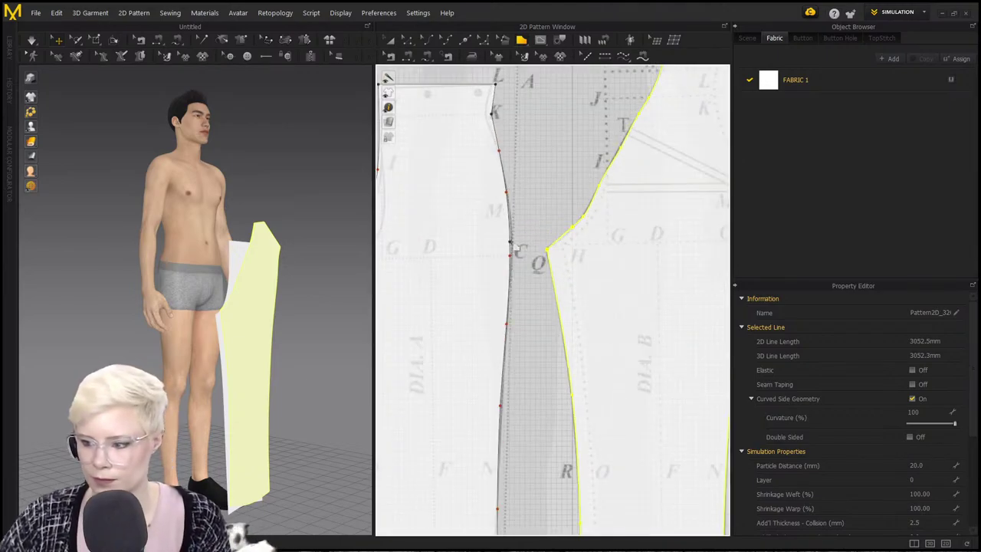
{"action": "scroll", "coordinate": [236, 289], "scroll_direction": "down", "scroll_amount": 3}
{"action": "right_click_drag", "start_coordinate": [236, 289], "coordinate": [289, 288]}
{"action": "key", "text": "a"}
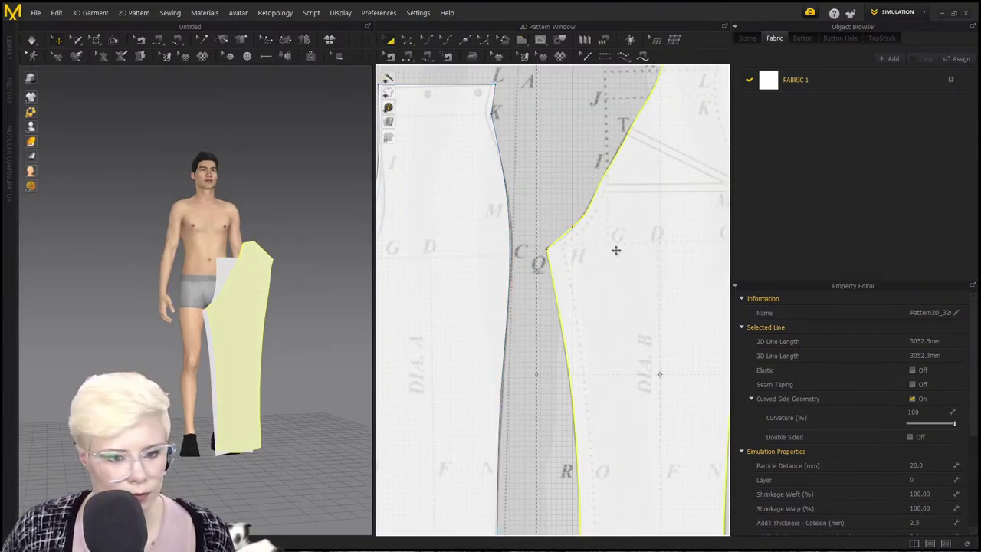
{"action": "scroll", "coordinate": [615, 250], "scroll_direction": "down", "scroll_amount": 3}
{"action": "scroll", "coordinate": [591, 235], "scroll_direction": "up", "scroll_amount": 3}
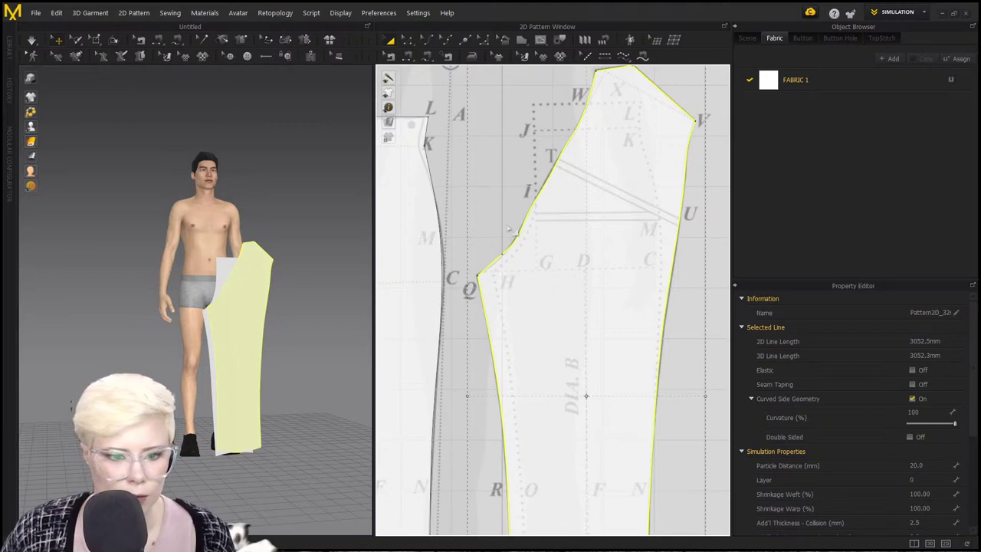
{"action": "scroll", "coordinate": [507, 229], "scroll_direction": "up", "scroll_amount": 2}
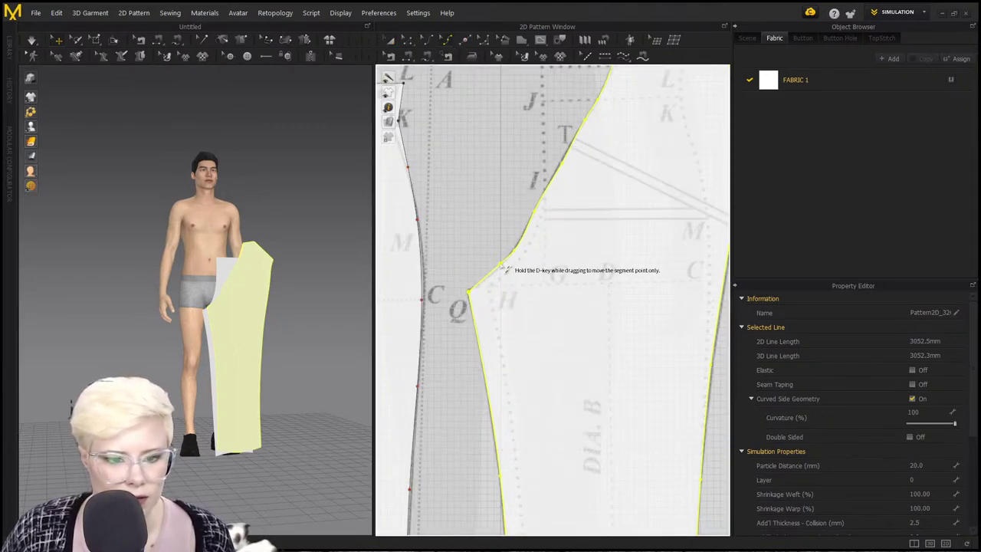
{"action": "left_click", "coordinate": [493, 221]}
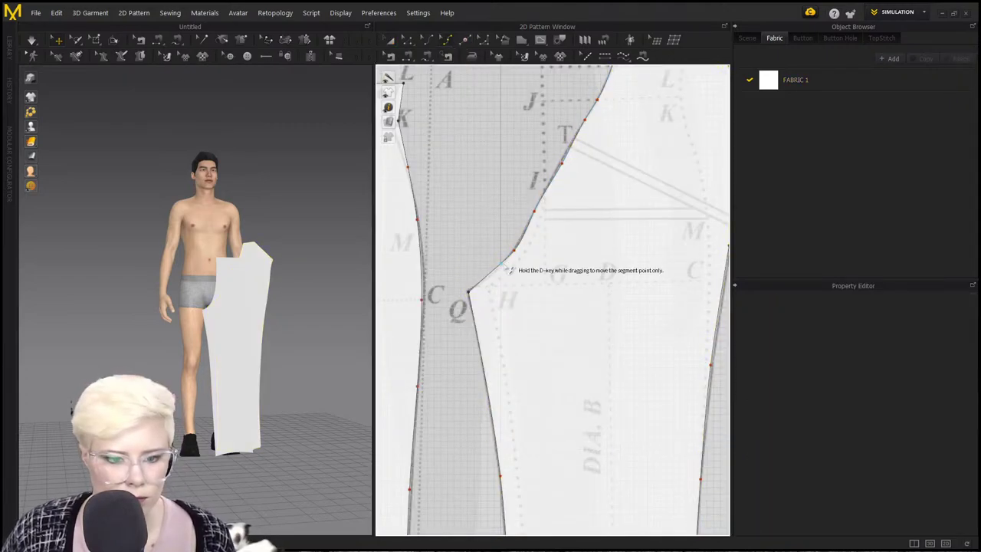
{"action": "mouse_move", "coordinate": [503, 266]}
{"action": "left_mouse_down"}
{"action": "mouse_move", "coordinate": [506, 280]}
{"action": "mouse_move", "coordinate": [496, 268]}
{"action": "left_mouse_up"}
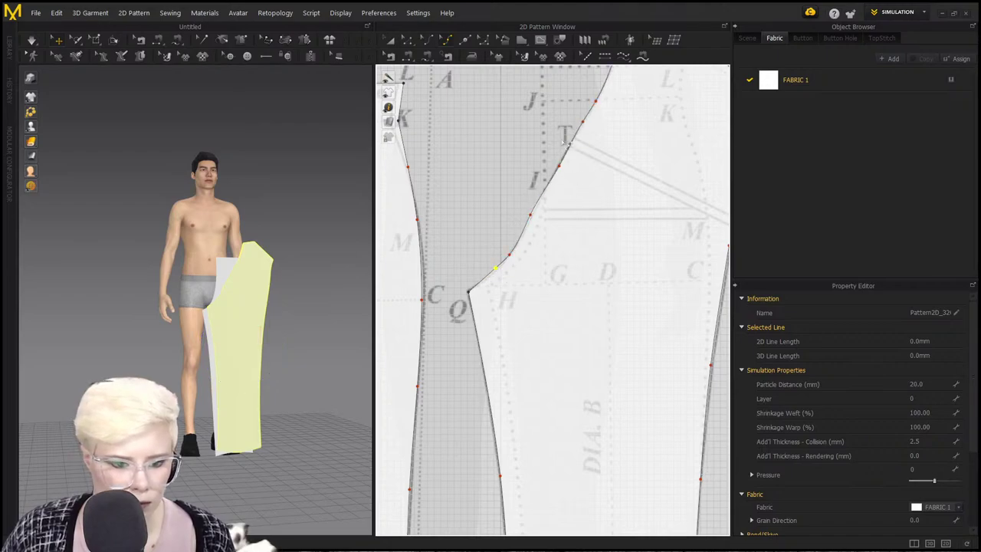
{"action": "left_click", "coordinate": [408, 40]}
{"action": "left_click", "coordinate": [497, 270]}
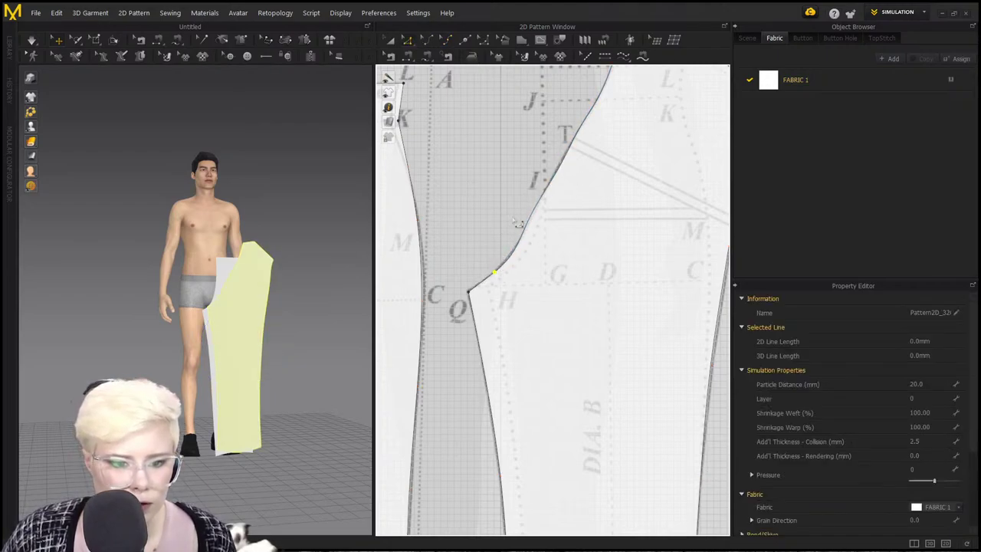
Make the 2D pattern pieces see-through and adjust the back crotch curve points between Q and I to follow the draft line.
{"action": "mouse_move", "coordinate": [391, 123]}
{"action": "left_click", "coordinate": [438, 124]}
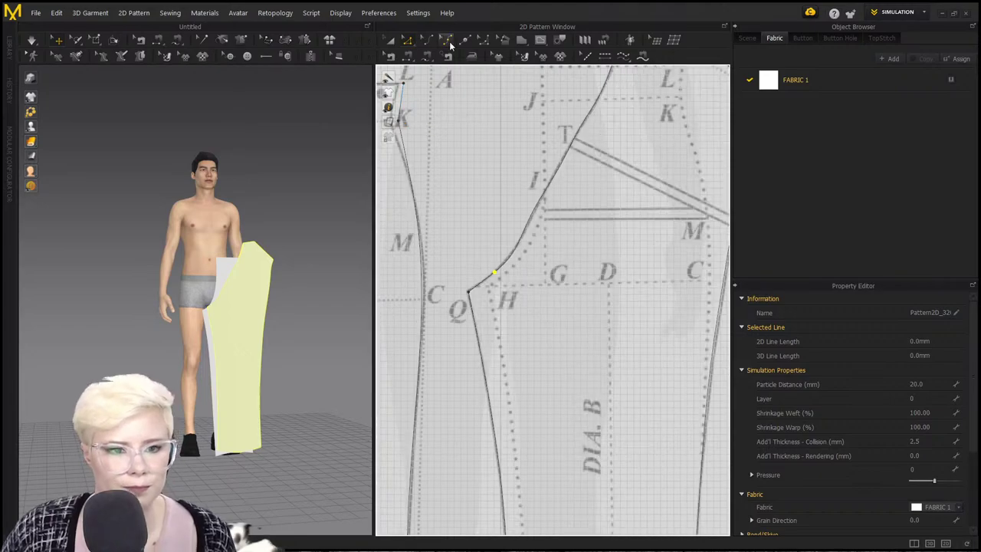
{"action": "left_click", "coordinate": [447, 41]}
{"action": "scroll", "coordinate": [509, 221], "scroll_direction": "up", "scroll_amount": 5}
{"action": "left_click", "coordinate": [503, 260]}
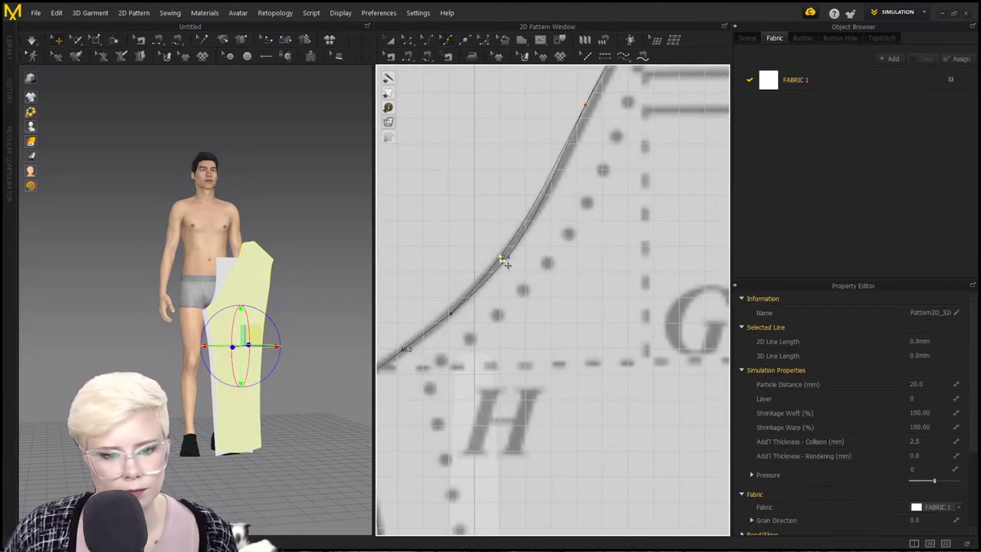
{"action": "left_click_drag", "start_coordinate": [585, 109], "coordinate": [591, 114]}
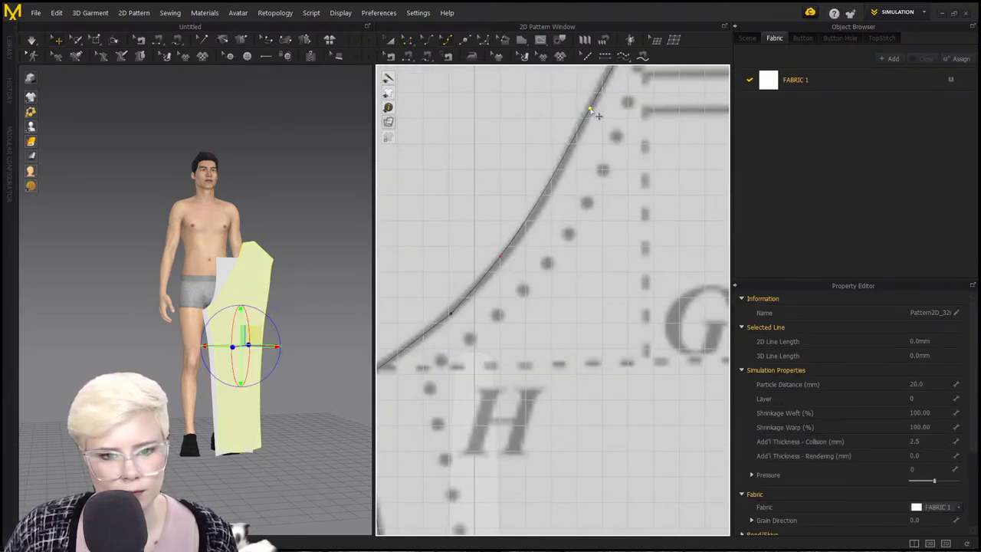
{"action": "scroll", "coordinate": [587, 180], "scroll_direction": "down", "scroll_amount": 6}
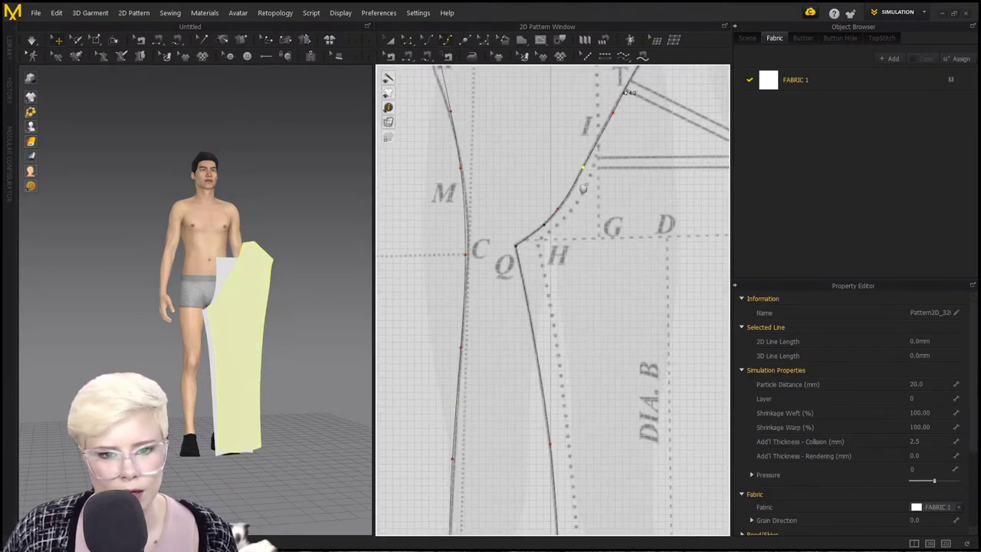
Adjust the back crotch curve point between I and T to lie on the draft line.
{"action": "left_click", "coordinate": [450, 39]}
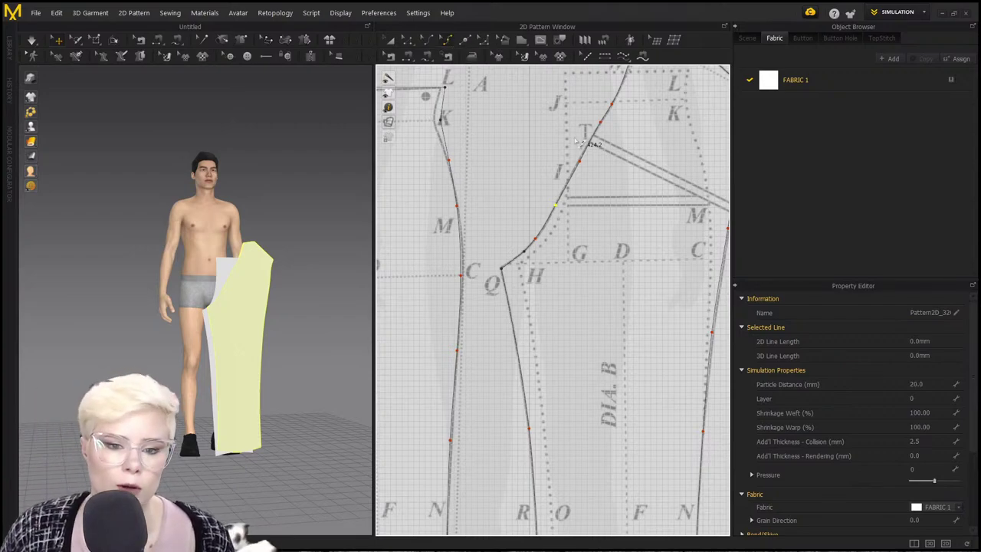
{"action": "scroll", "coordinate": [580, 142], "scroll_direction": "up", "scroll_amount": 3}
{"action": "left_click", "coordinate": [588, 194]}
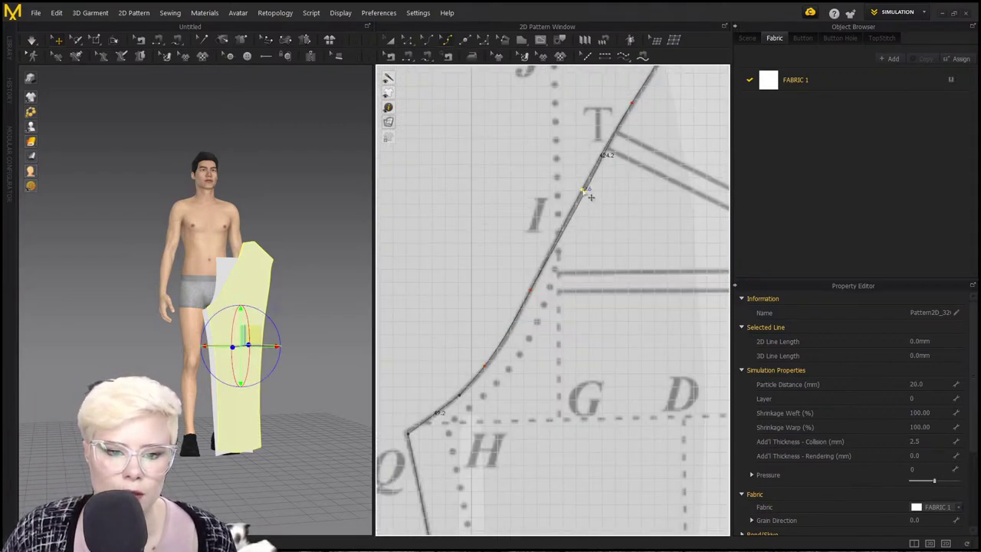
{"action": "scroll", "coordinate": [585, 193], "scroll_direction": "down", "scroll_amount": 5}
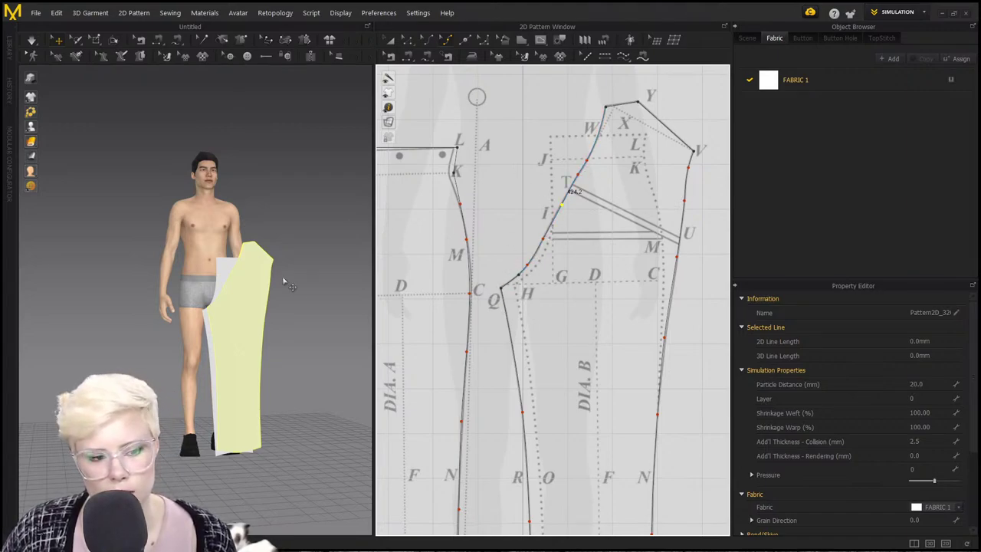
Examine the avatar's hips from the side and back, and compare the traced front outline with the draft.
{"action": "right_click_drag", "start_coordinate": [214, 309], "coordinate": [227, 323]}
{"action": "scroll", "coordinate": [227, 323], "scroll_direction": "up", "scroll_amount": 3}
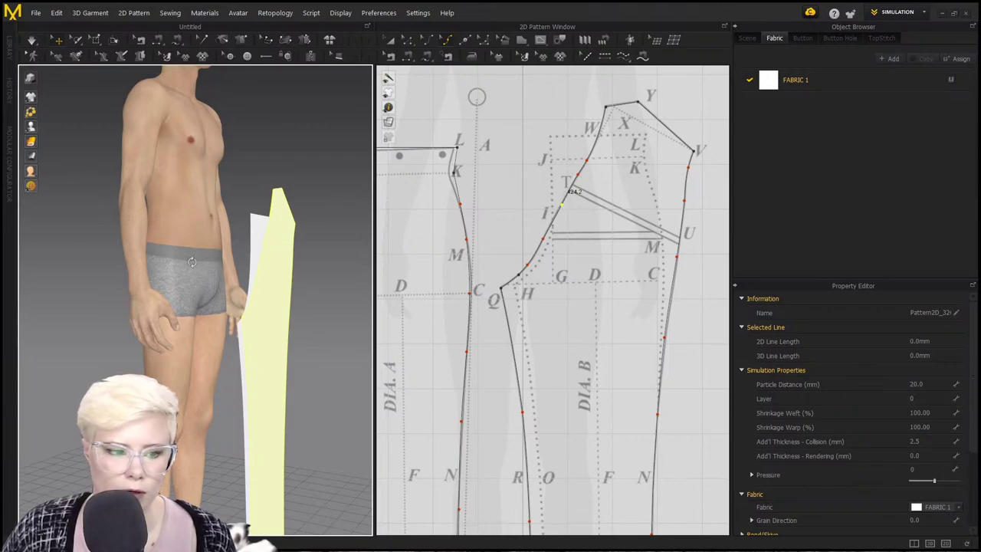
{"action": "right_click_drag", "start_coordinate": [192, 261], "coordinate": [201, 264]}
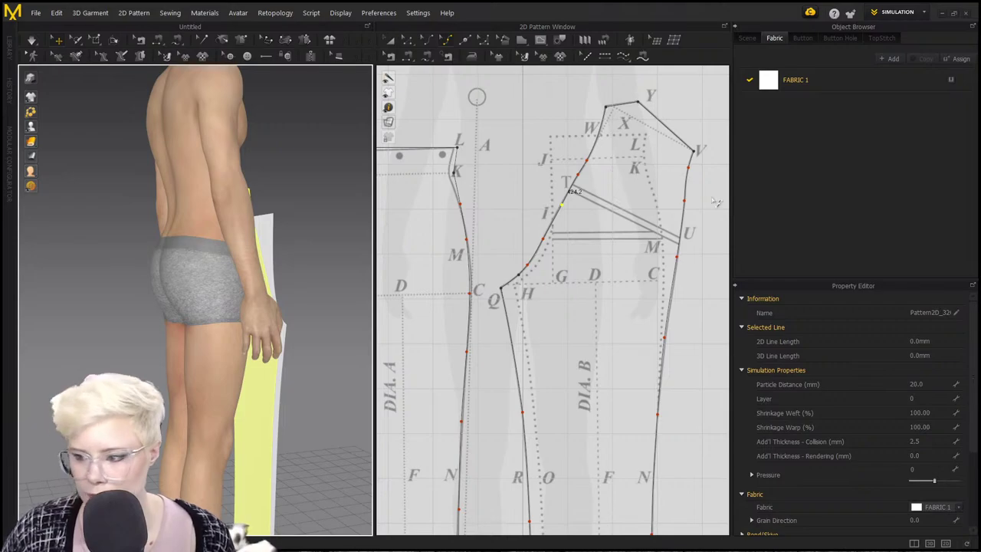
{"action": "right_click", "coordinate": [635, 207]}
{"action": "left_click", "coordinate": [705, 167]}
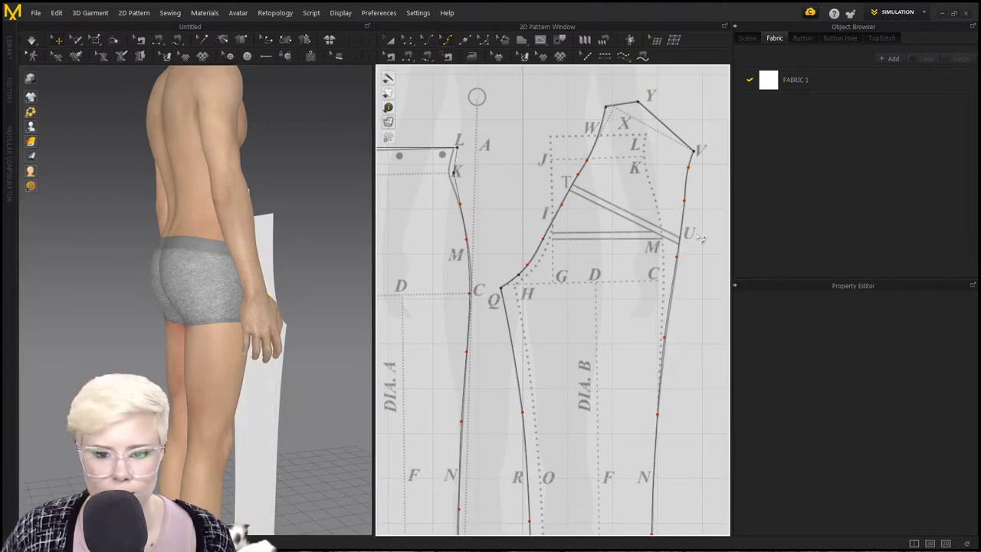
{"action": "scroll", "coordinate": [699, 239], "scroll_direction": "down", "scroll_amount": 5}
{"action": "scroll", "coordinate": [617, 273], "scroll_direction": "up", "scroll_amount": 10}
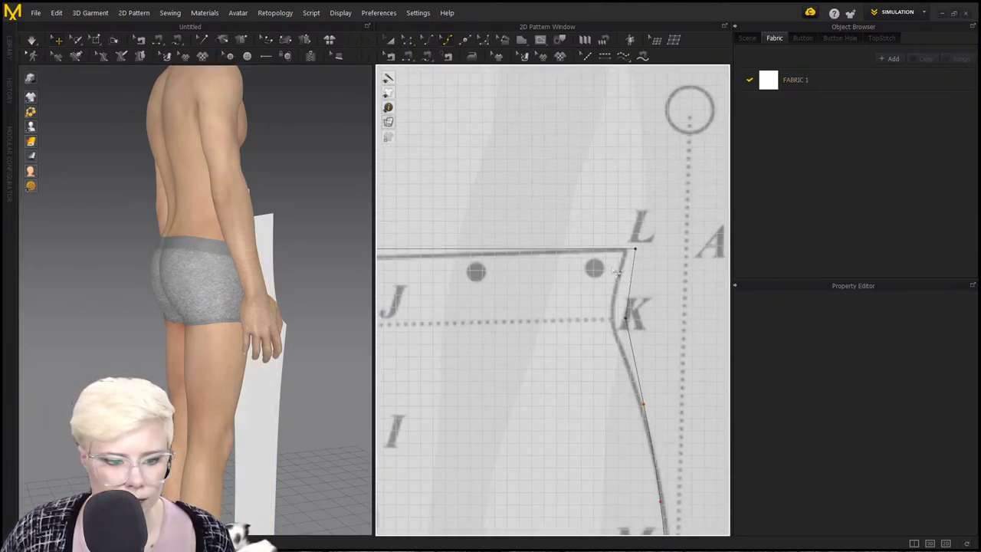
{"action": "scroll", "coordinate": [617, 273], "scroll_direction": "down", "scroll_amount": 5}
{"action": "scroll", "coordinate": [574, 160], "scroll_direction": "down", "scroll_amount": 2}
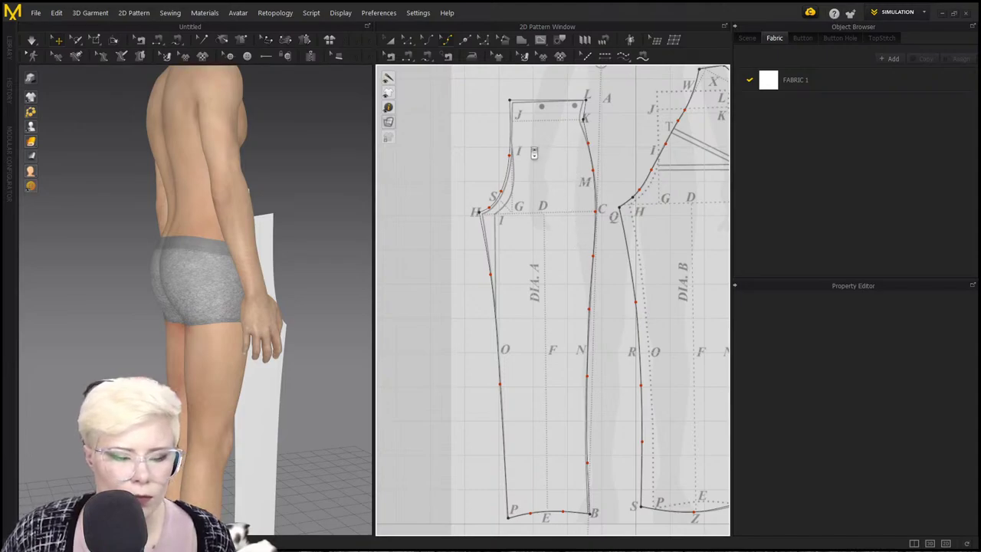
{"action": "scroll", "coordinate": [534, 153], "scroll_direction": "up", "scroll_amount": 3}
Move the front piece's waist corners above J and at L, plus the side point K, onto the diagram A outline.
{"action": "key", "text": "z"}
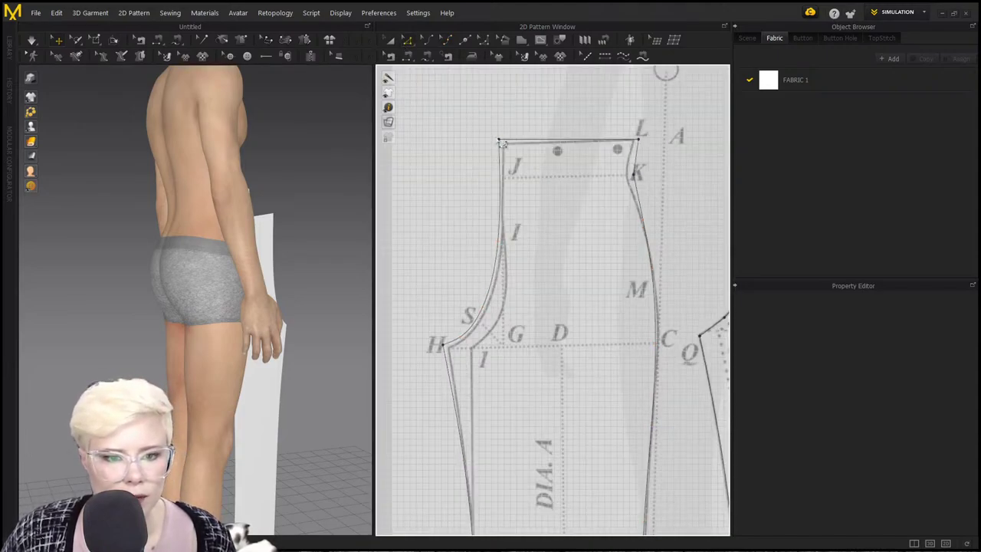
{"action": "left_click", "coordinate": [502, 144]}
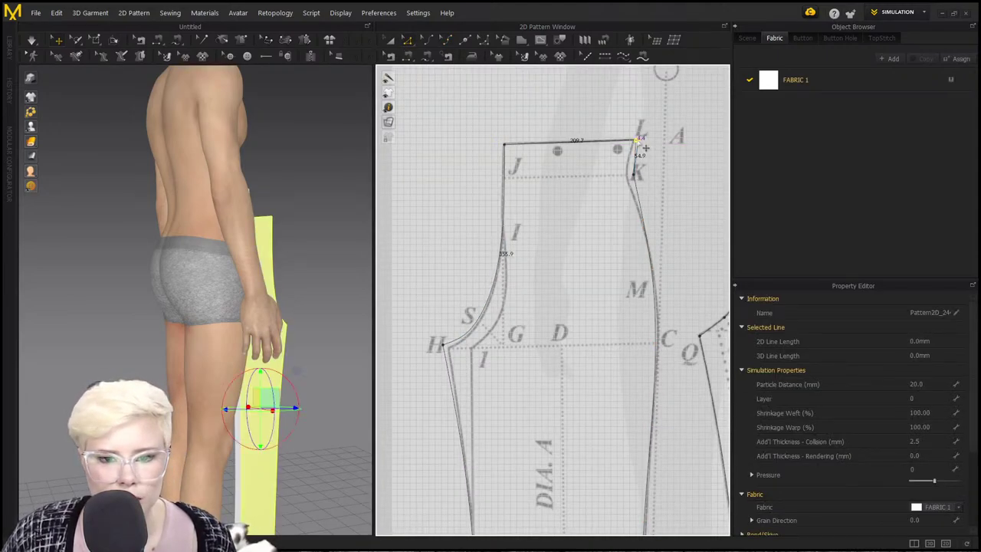
{"action": "left_click_drag", "start_coordinate": [636, 141], "coordinate": [634, 140]}
{"action": "left_click_drag", "start_coordinate": [634, 175], "coordinate": [628, 174]}
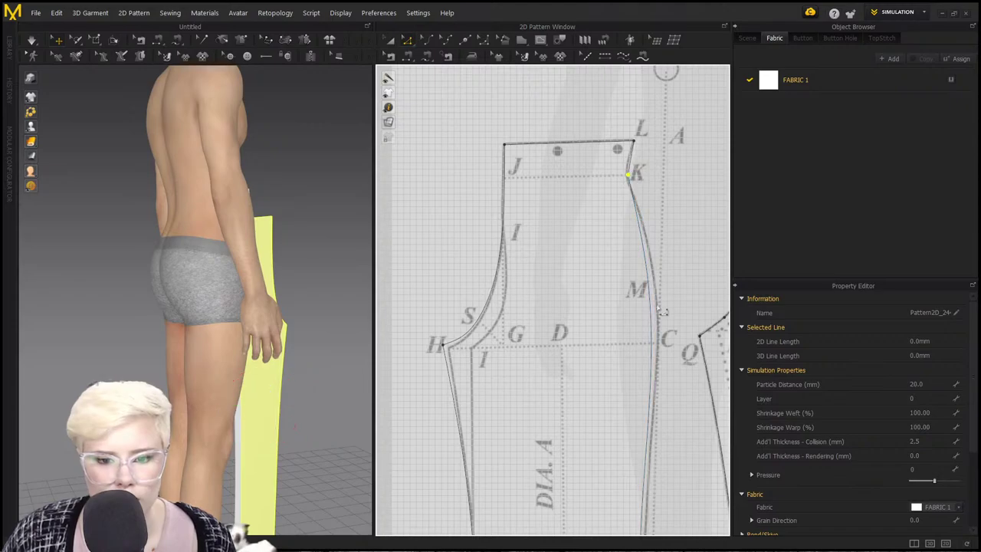
Adjust the front side seam's curve points from K through M to just below C to follow the draft.
{"action": "left_click_drag", "start_coordinate": [646, 269], "coordinate": [651, 268]}
{"action": "left_click", "coordinate": [637, 220]}
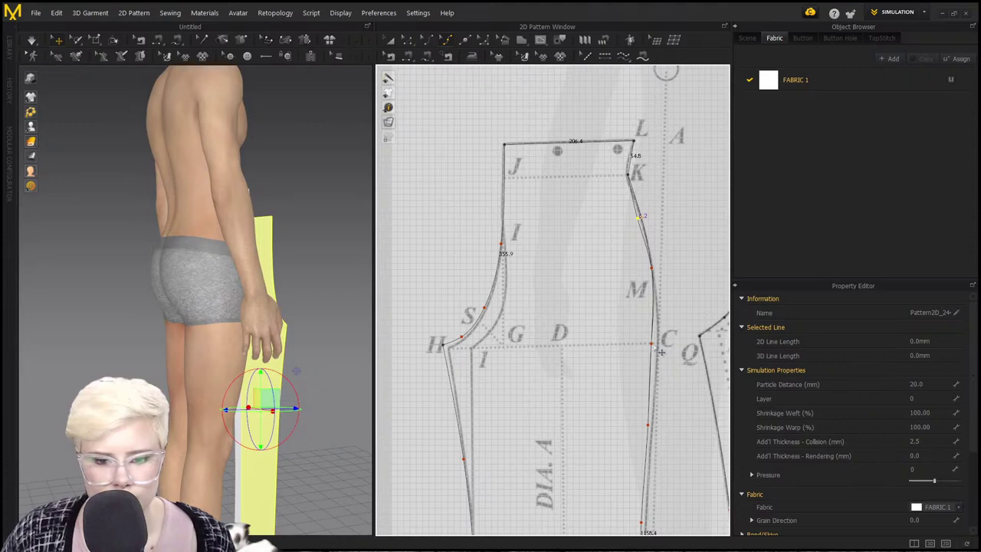
{"action": "left_click_drag", "start_coordinate": [653, 344], "coordinate": [657, 345]}
{"action": "scroll", "coordinate": [658, 350], "scroll_direction": "down", "scroll_amount": 3}
{"action": "middle_click_drag", "start_coordinate": [658, 361], "coordinate": [620, 265]}
{"action": "scroll", "coordinate": [613, 307], "scroll_direction": "up", "scroll_amount": 2}
{"action": "left_click", "coordinate": [619, 305]}
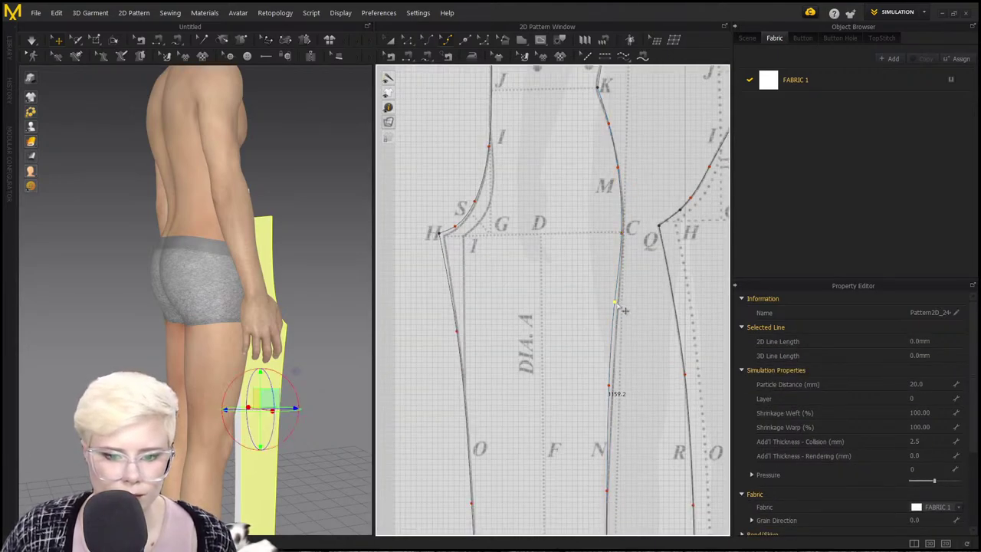
Move the front side seam's curve point above N onto the diagram A line.
{"action": "scroll", "coordinate": [619, 395], "scroll_direction": "up", "scroll_amount": 3}
{"action": "middle_click_drag", "start_coordinate": [606, 388], "coordinate": [588, 293]}
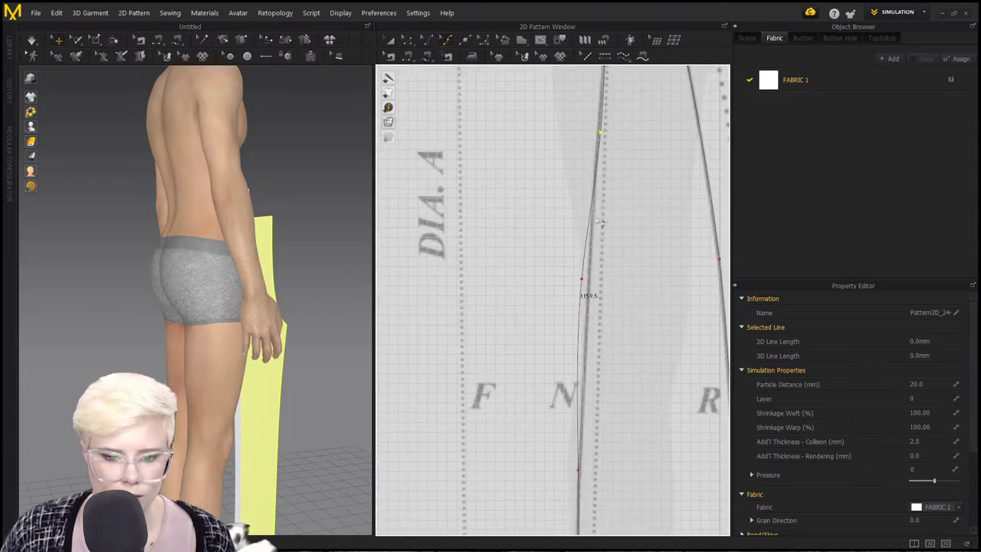
{"action": "left_click_drag", "start_coordinate": [581, 282], "coordinate": [586, 275]}
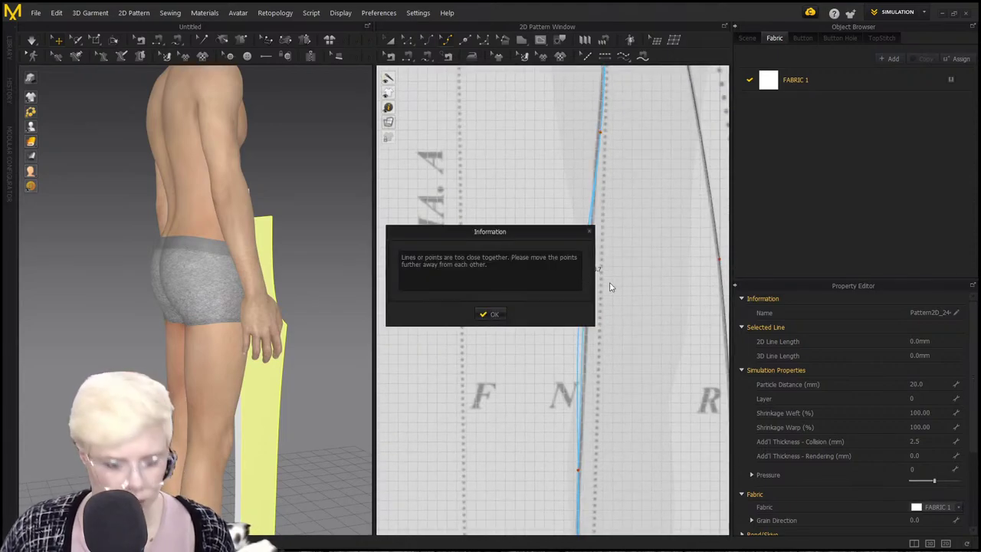
{"action": "left_click", "coordinate": [493, 314]}
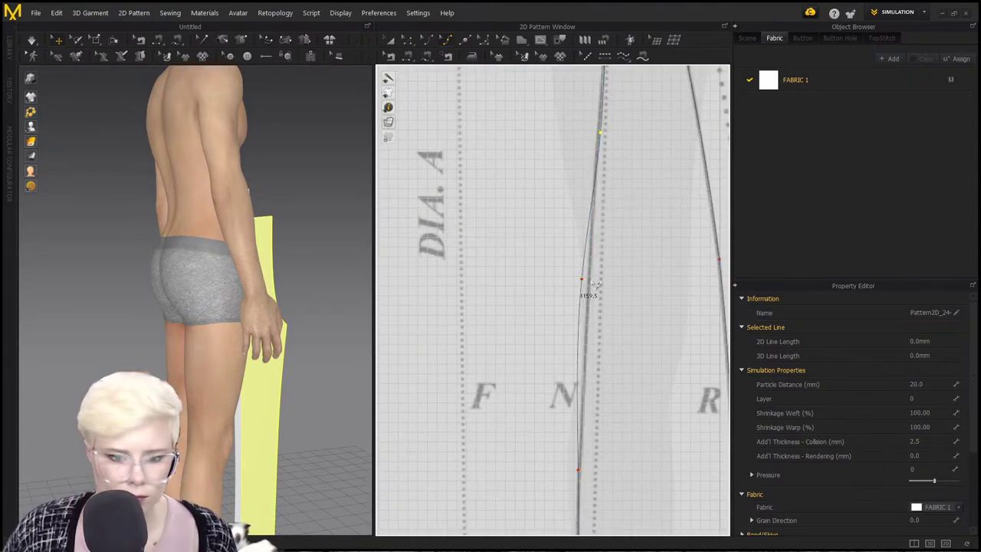
{"action": "left_click_drag", "start_coordinate": [585, 282], "coordinate": [591, 283]}
Move the front piece's hem corner at B onto the corner of the diagram A outline.
{"action": "scroll", "coordinate": [587, 262], "scroll_direction": "down", "scroll_amount": 4}
{"action": "middle_click_drag", "start_coordinate": [606, 382], "coordinate": [591, 266]}
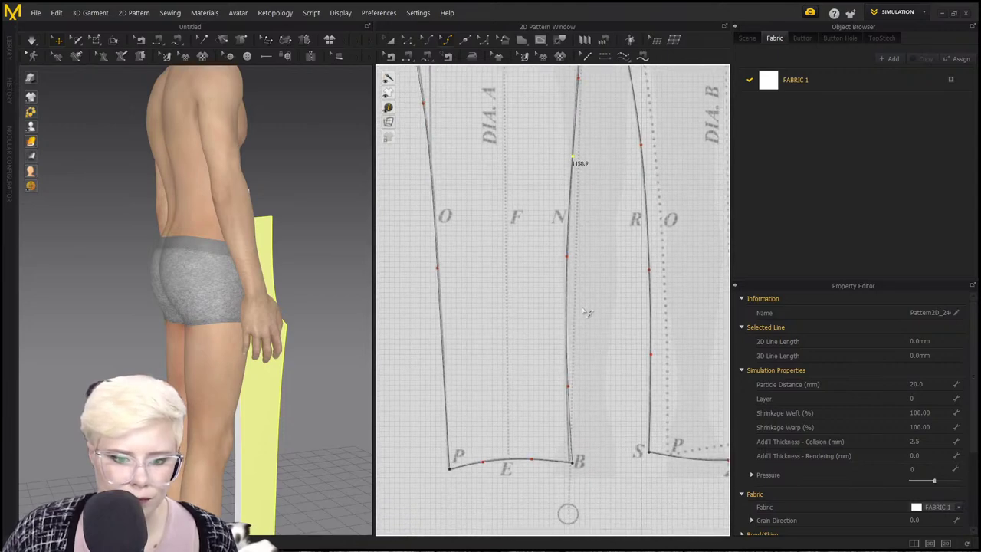
{"action": "scroll", "coordinate": [574, 387], "scroll_direction": "up", "scroll_amount": 2}
{"action": "scroll", "coordinate": [608, 361], "scroll_direction": "up", "scroll_amount": 2}
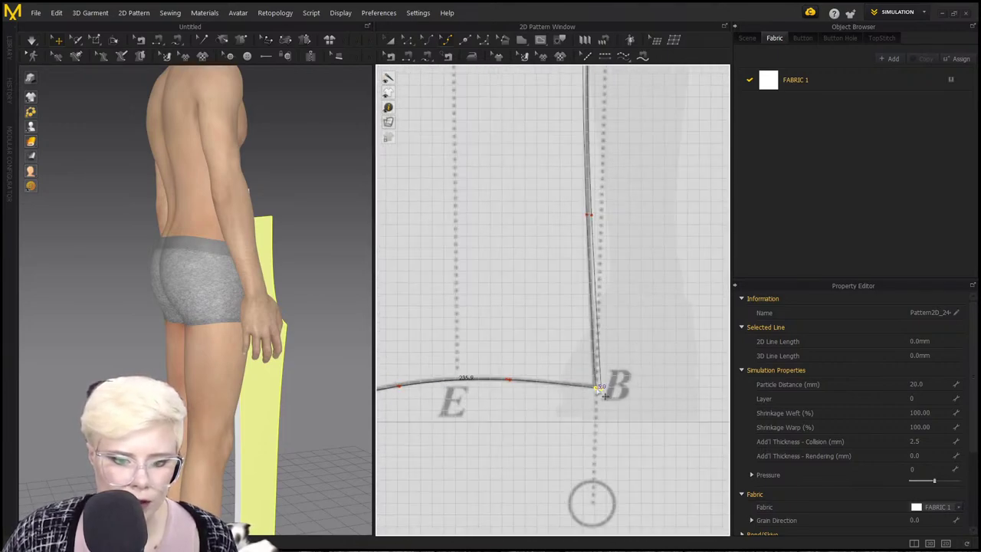
{"action": "left_click", "coordinate": [595, 355]}
{"action": "scroll", "coordinate": [591, 345], "scroll_direction": "down", "scroll_amount": 3}
{"action": "left_click", "coordinate": [561, 299]}
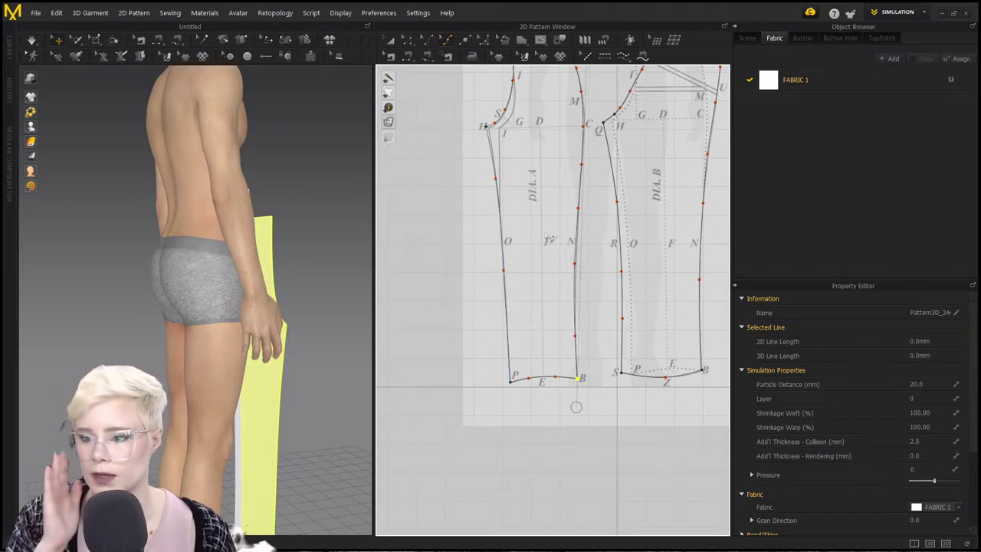
Check the front inseam at H against the draft and select the front trouser piece in the 3D view.
{"action": "scroll", "coordinate": [483, 130], "scroll_direction": "up", "scroll_amount": 6}
{"action": "left_click", "coordinate": [457, 201]}
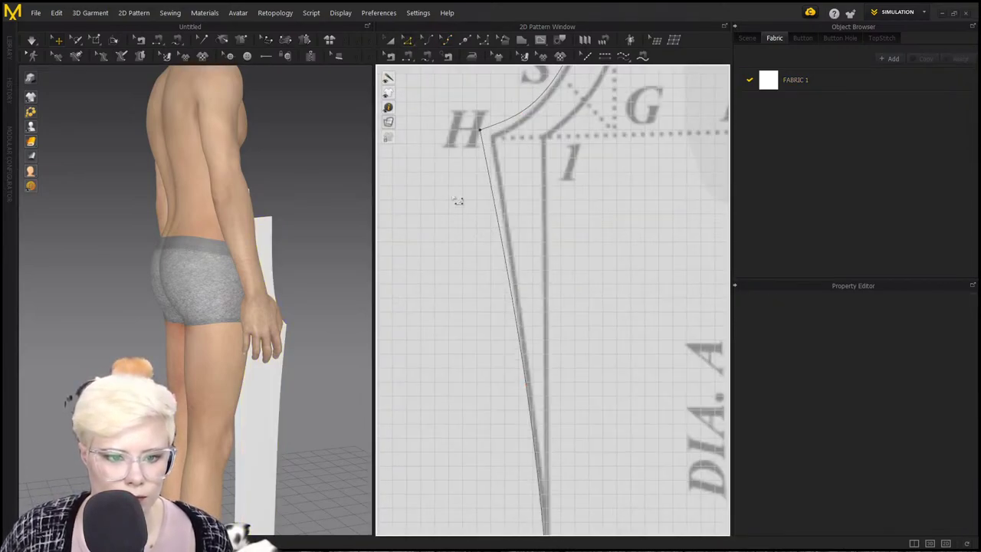
{"action": "scroll", "coordinate": [487, 153], "scroll_direction": "down", "scroll_amount": 5}
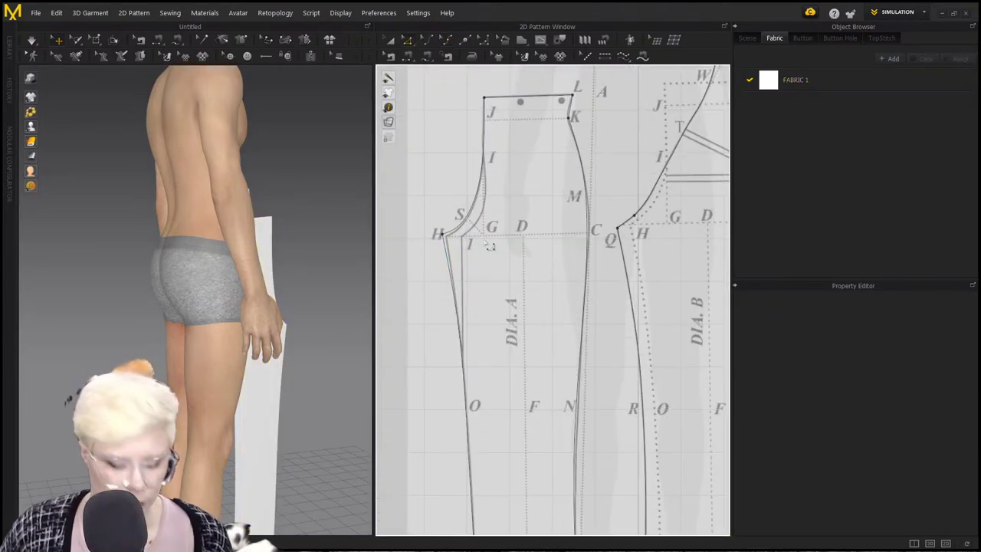
{"action": "right_click_drag", "start_coordinate": [349, 266], "coordinate": [193, 278]}
{"action": "scroll", "coordinate": [192, 278], "scroll_direction": "down", "scroll_amount": 3}
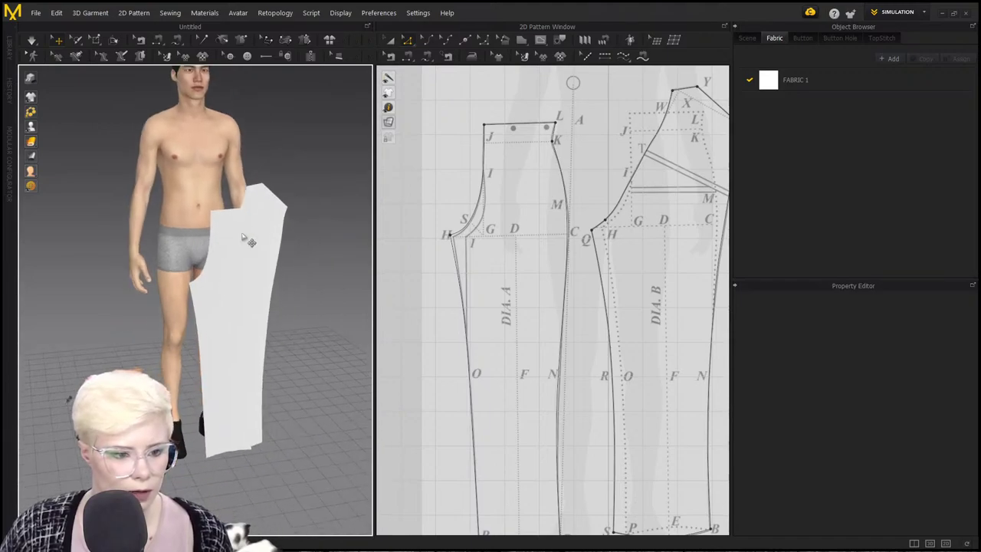
{"action": "left_click", "coordinate": [242, 234]}
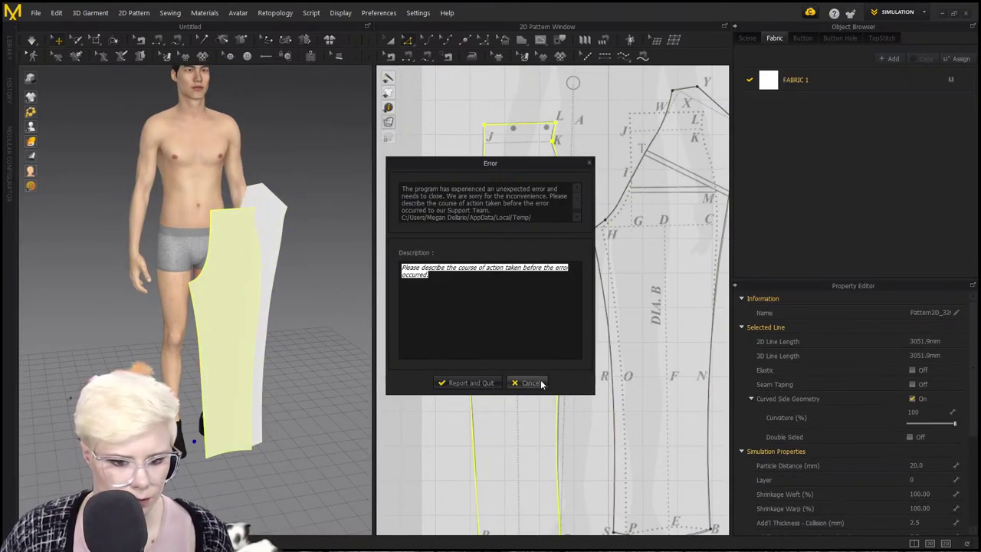
Report the program error, quit the crashed session and recover the autosaved project.
{"action": "left_click", "coordinate": [454, 285]}
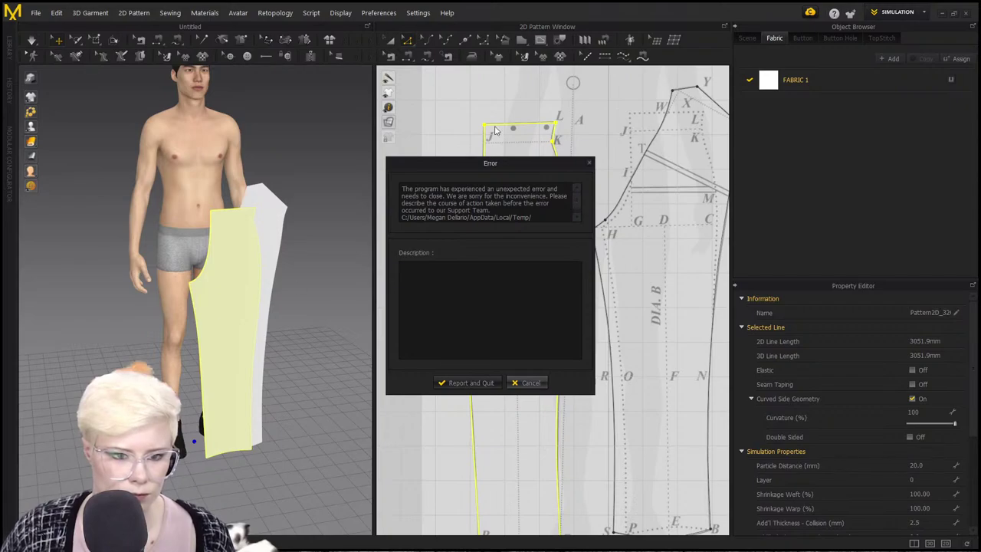
{"action": "left_click", "coordinate": [464, 382]}
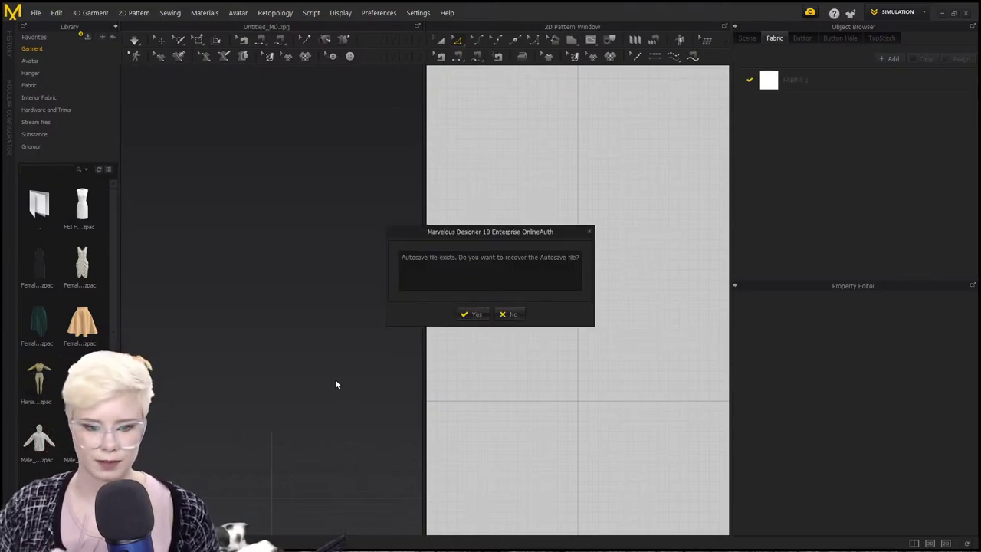
{"action": "left_click", "coordinate": [473, 314]}
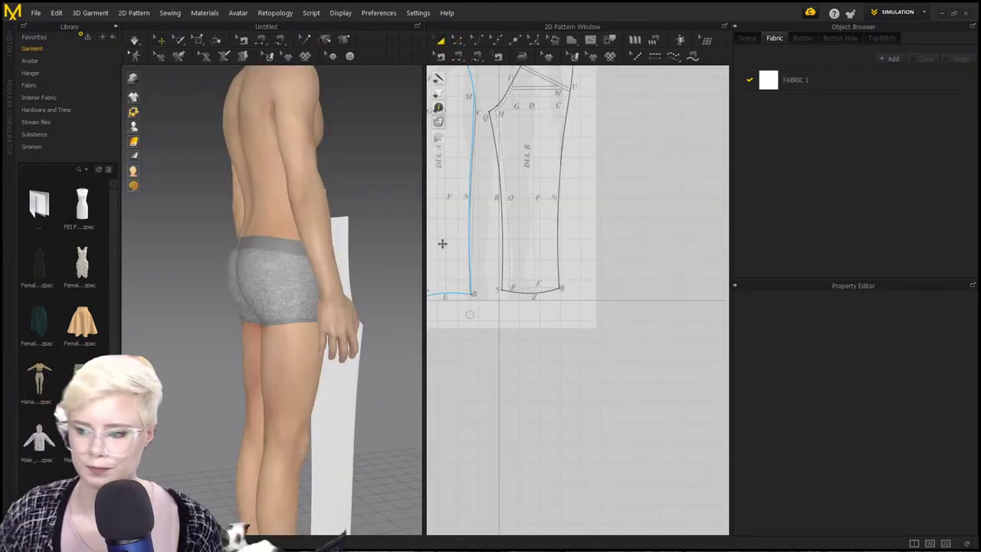
Adjust the front side seam's curve points at C and between C and N to follow the diagram A outline.
{"action": "right_click", "coordinate": [572, 227]}
{"action": "left_click", "coordinate": [571, 227]}
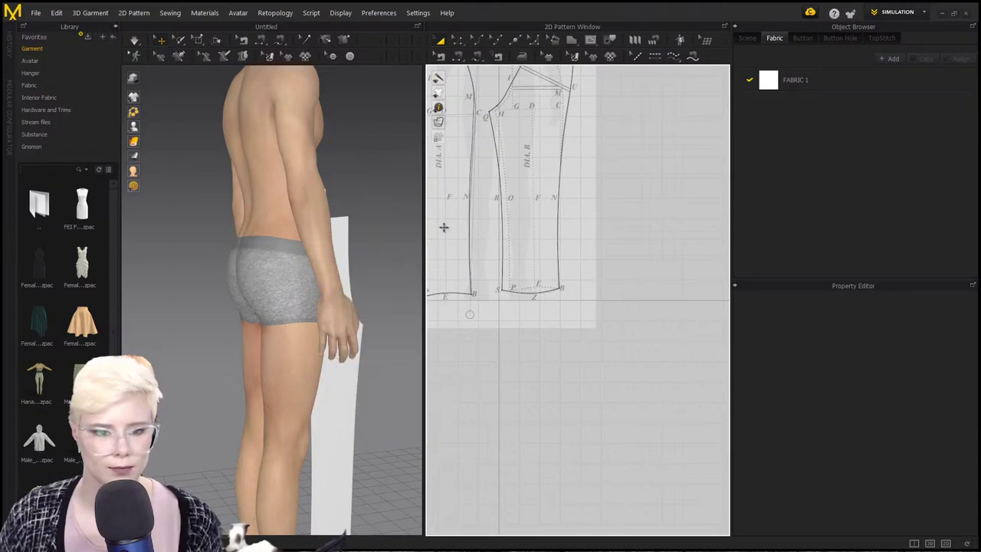
{"action": "right_click_drag", "start_coordinate": [376, 234], "coordinate": [213, 253]}
{"action": "scroll", "coordinate": [297, 273], "scroll_direction": "down", "scroll_amount": 5}
{"action": "middle_click_drag", "start_coordinate": [437, 229], "coordinate": [588, 291]}
{"action": "scroll", "coordinate": [588, 291], "scroll_direction": "up", "scroll_amount": 1}
{"action": "scroll", "coordinate": [588, 291], "scroll_direction": "up", "scroll_amount": 2}
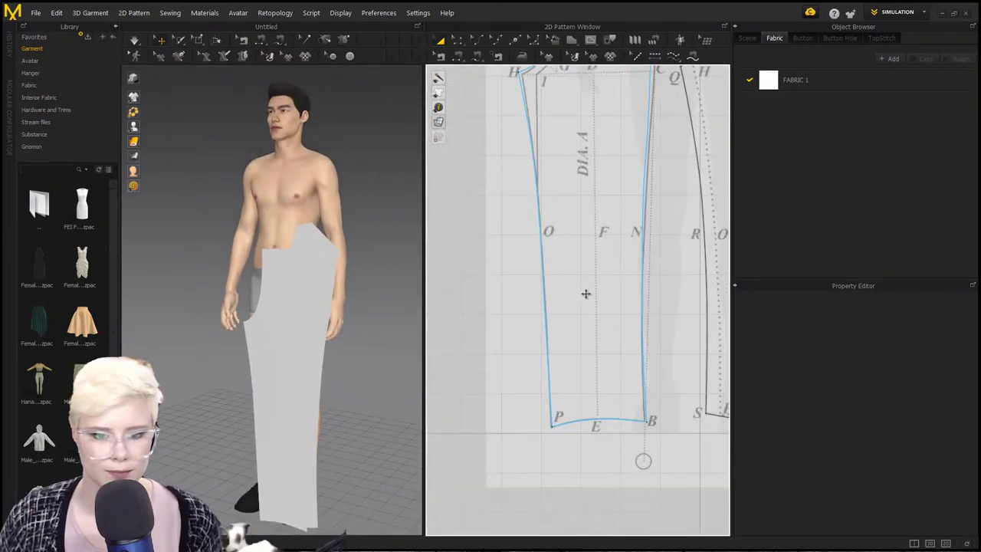
{"action": "left_click", "coordinate": [497, 41]}
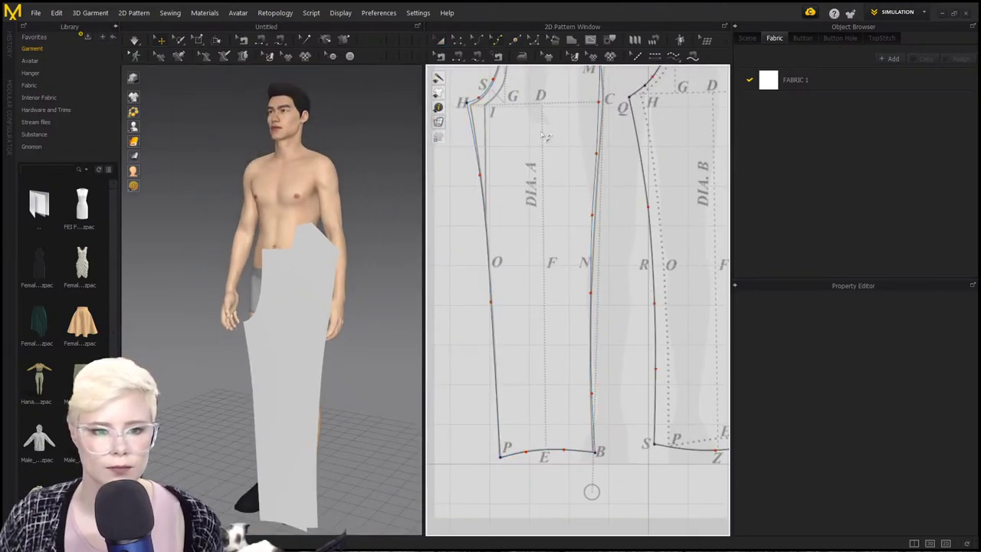
{"action": "left_click", "coordinate": [593, 218]}
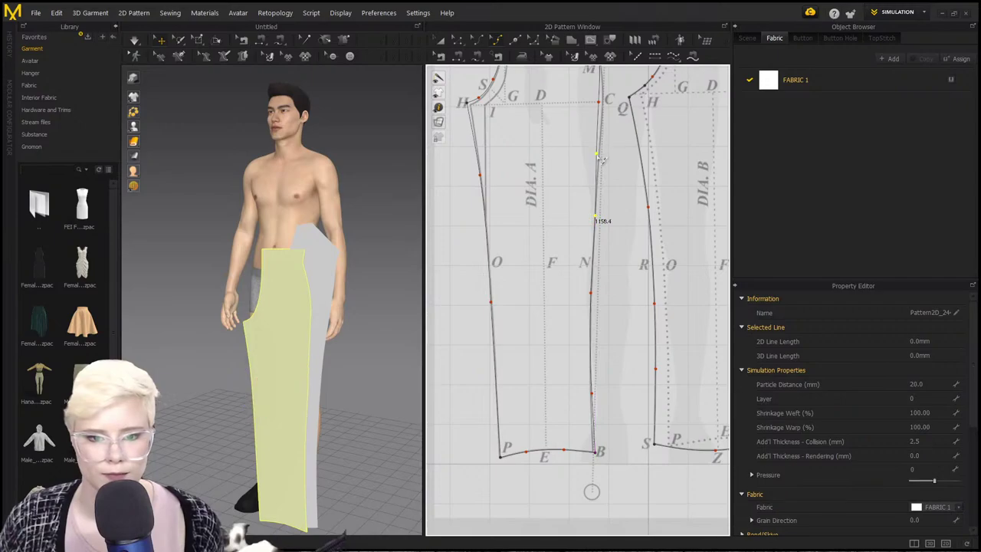
{"action": "scroll", "coordinate": [590, 172], "scroll_direction": "up", "scroll_amount": 3}
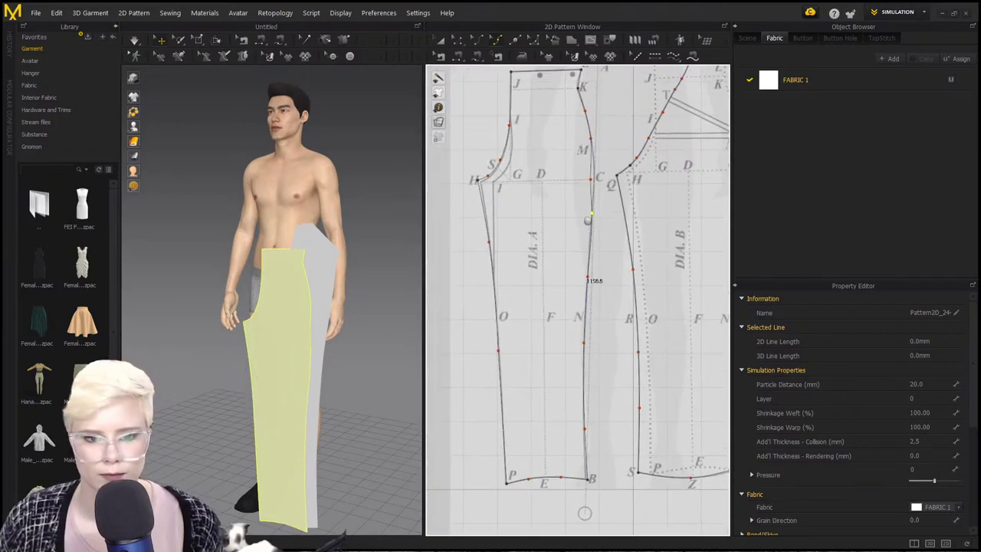
{"action": "scroll", "coordinate": [587, 175], "scroll_direction": "down", "scroll_amount": 4}
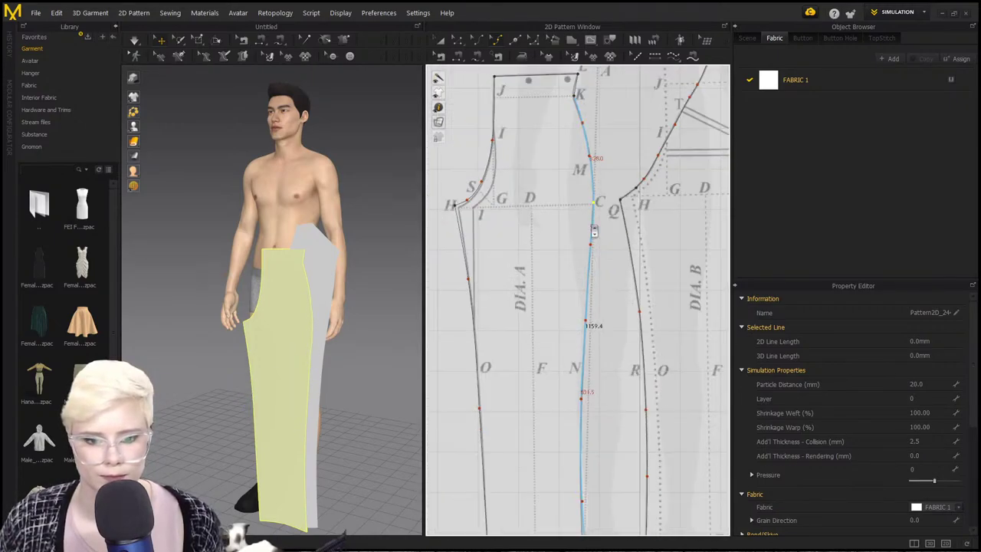
{"action": "scroll", "coordinate": [588, 253], "scroll_direction": "down", "scroll_amount": 5}
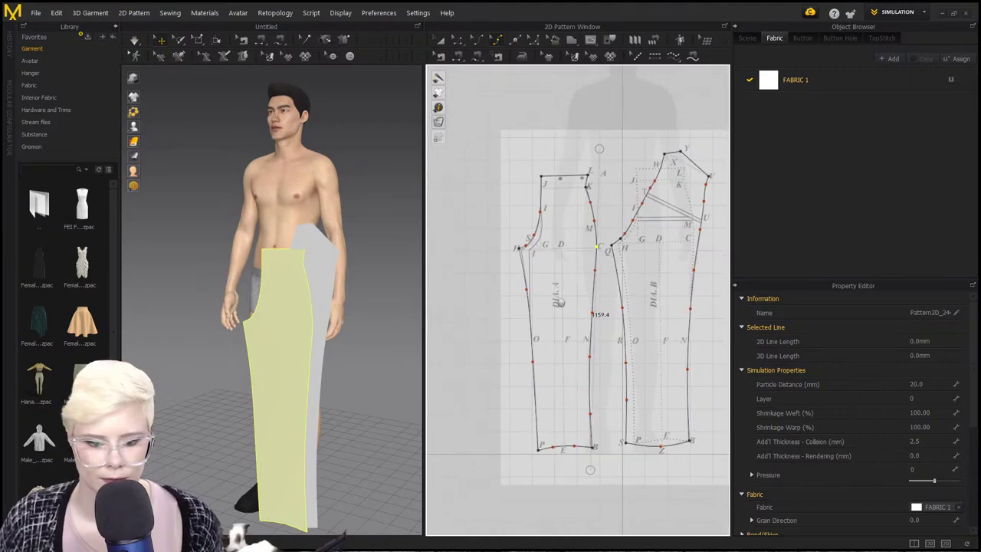
Move the front and back trouser pieces in the 3D view so they stand side by side in front of the avatar.
{"action": "right_click_drag", "start_coordinate": [288, 249], "coordinate": [230, 244]}
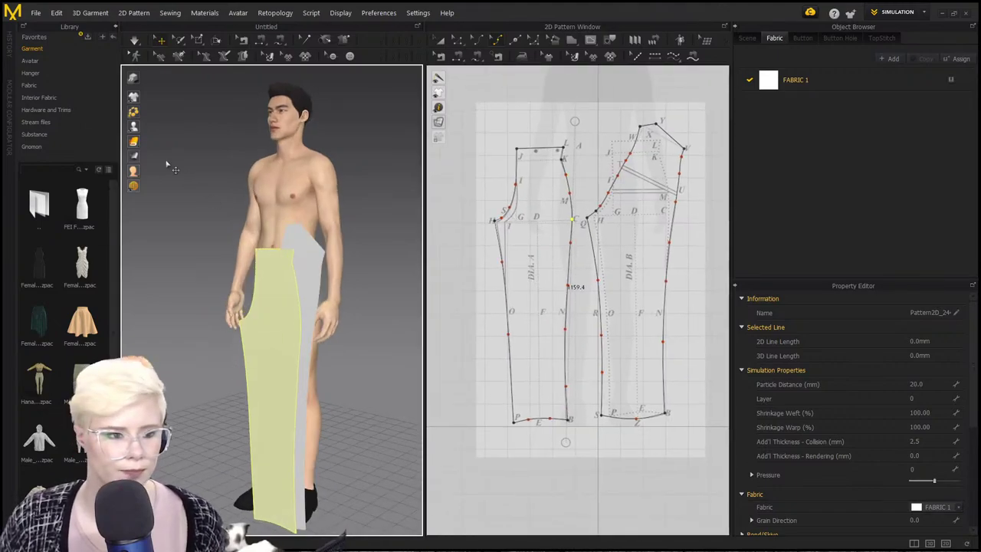
{"action": "left_click", "coordinate": [460, 43]}
{"action": "left_click", "coordinate": [440, 41]}
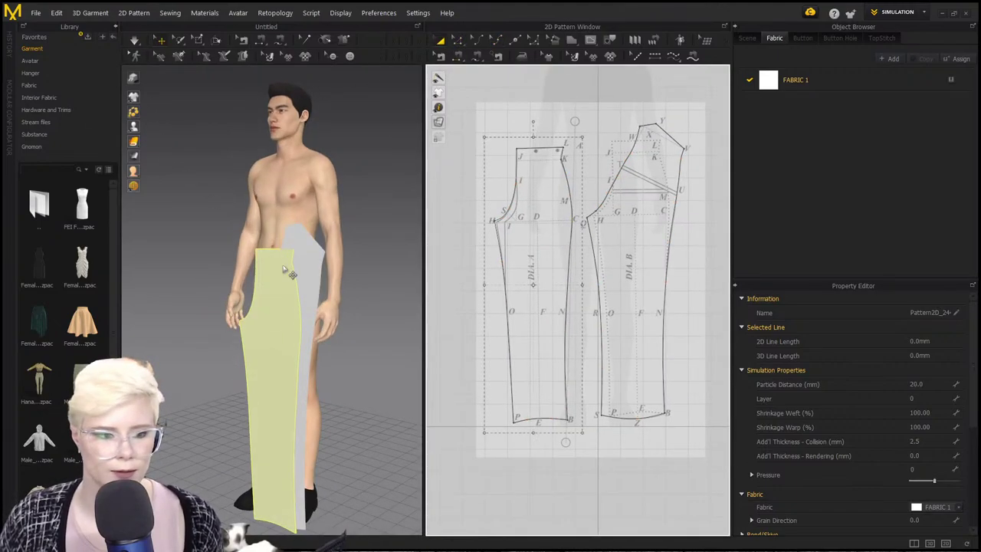
{"action": "right_click_drag", "start_coordinate": [284, 269], "coordinate": [309, 261]}
{"action": "left_click_drag", "start_coordinate": [281, 282], "coordinate": [209, 285]}
{"action": "right_click_drag", "start_coordinate": [280, 297], "coordinate": [303, 300]}
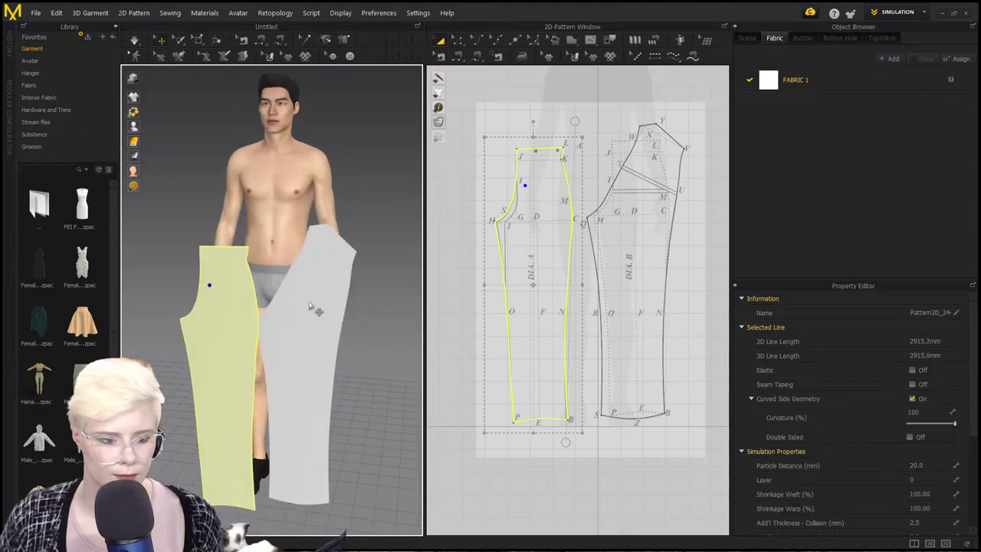
{"action": "left_click_drag", "start_coordinate": [305, 302], "coordinate": [355, 288]}
{"action": "left_click_drag", "start_coordinate": [235, 304], "coordinate": [290, 303]}
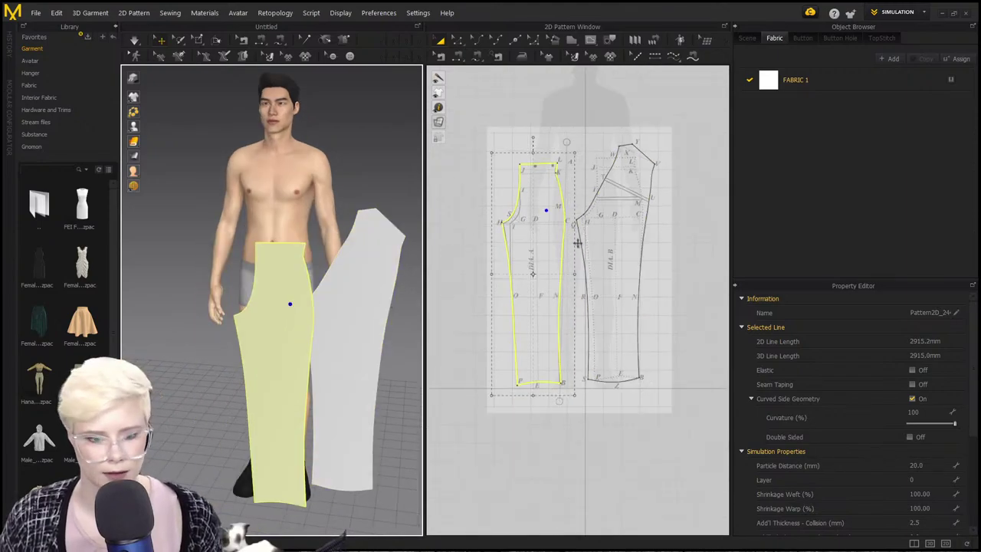
Remove the trouser draft background image from the 2D pattern workspace.
{"action": "right_click", "coordinate": [646, 127]}
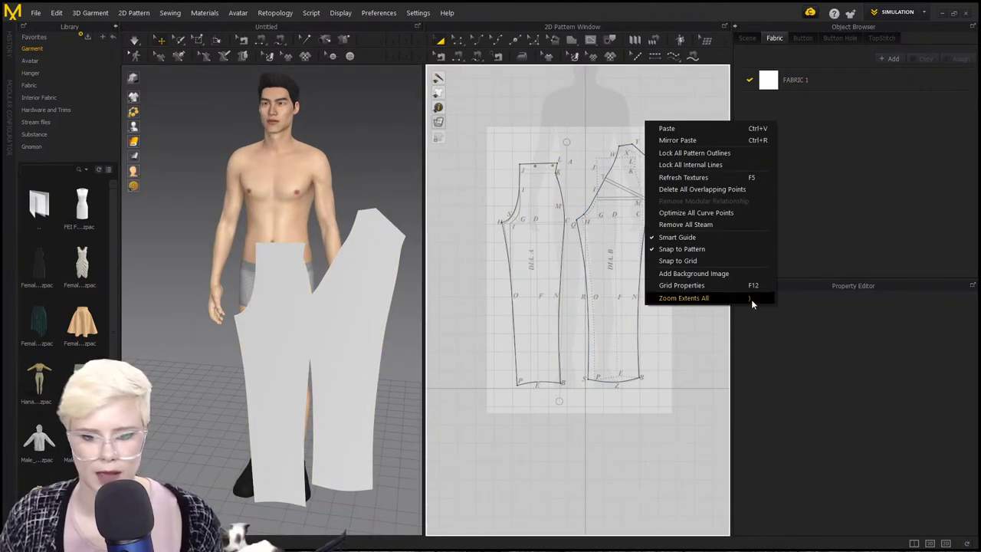
{"action": "left_click", "coordinate": [693, 273]}
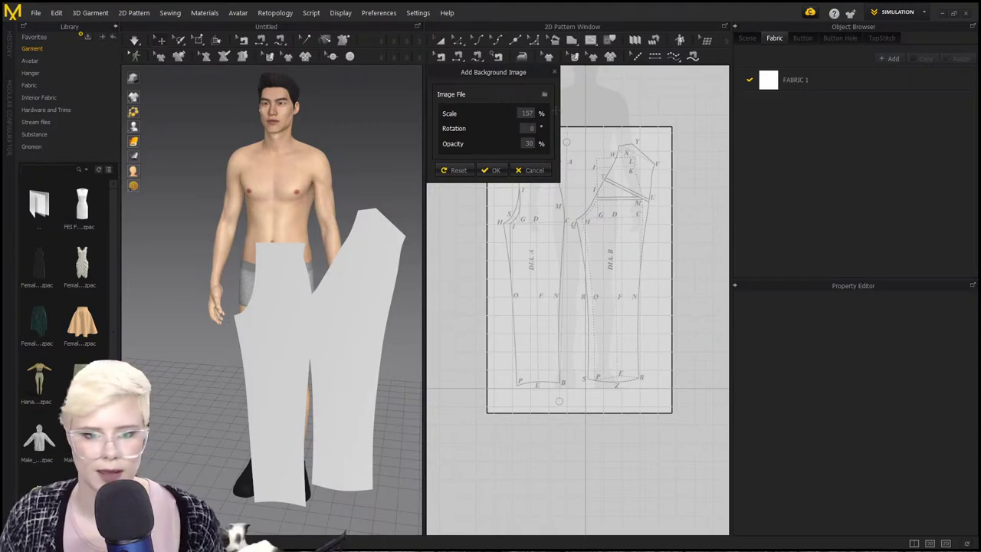
{"action": "left_click", "coordinate": [529, 171]}
{"action": "scroll", "coordinate": [594, 176], "scroll_direction": "up", "scroll_amount": 3}
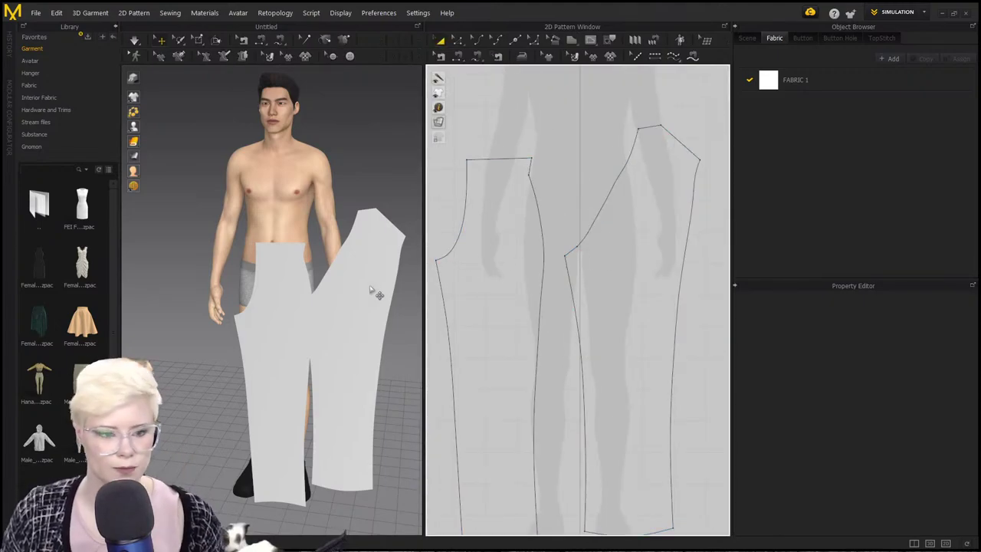
Clone the front and back pieces together as a symmetric pattern with sewing, placing the copies to the left of the originals.
{"action": "left_click", "coordinate": [284, 326]}
{"action": "scroll", "coordinate": [545, 192], "scroll_direction": "down", "scroll_amount": 3}
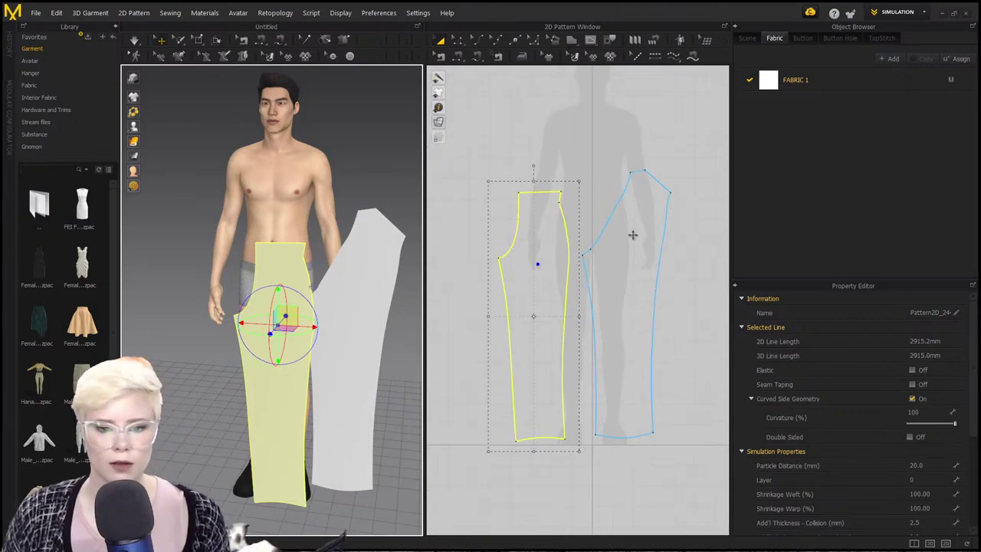
{"action": "left_click", "coordinate": [627, 261], "text": "shift"}
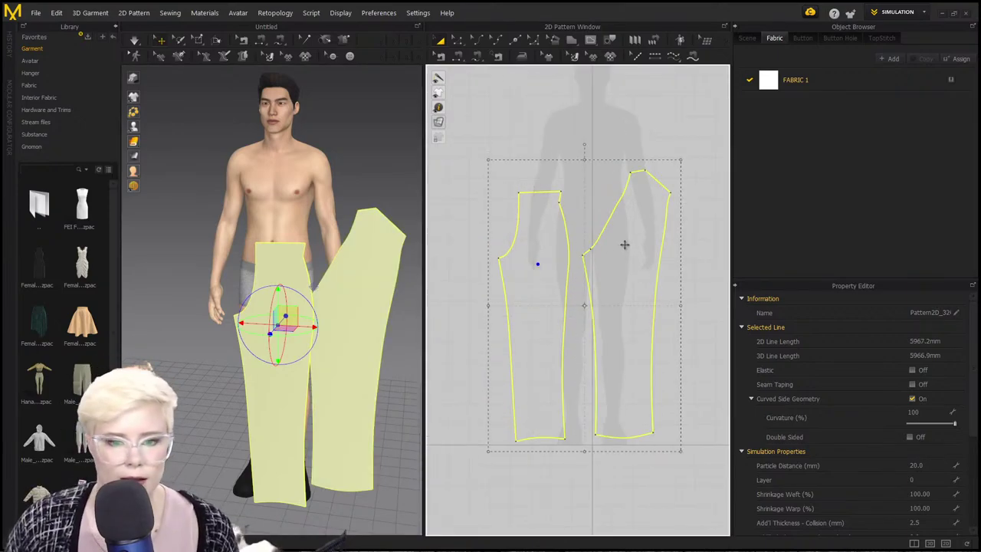
{"action": "right_click", "coordinate": [625, 245]}
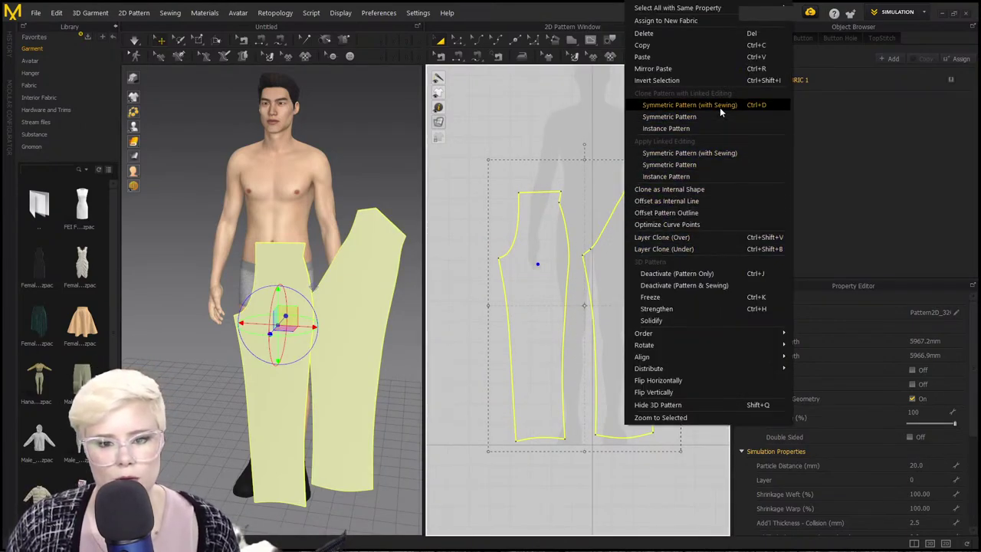
{"action": "left_click", "coordinate": [763, 105]}
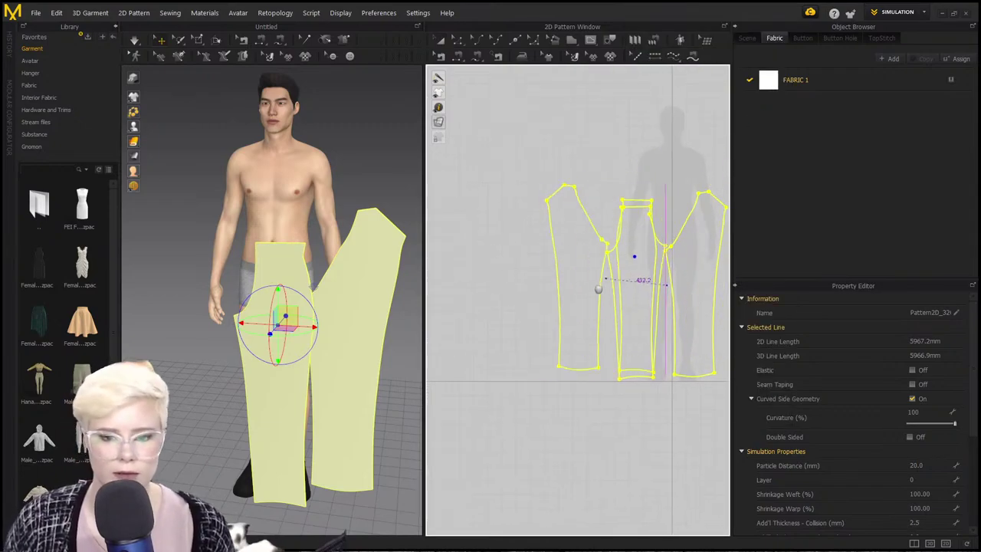
{"action": "left_click", "coordinate": [543, 285]}
Show the avatar's arrangement points and move the trouser pieces aside in 3D to clear the front of the legs.
{"action": "right_click_drag", "start_coordinate": [271, 337], "coordinate": [310, 315]}
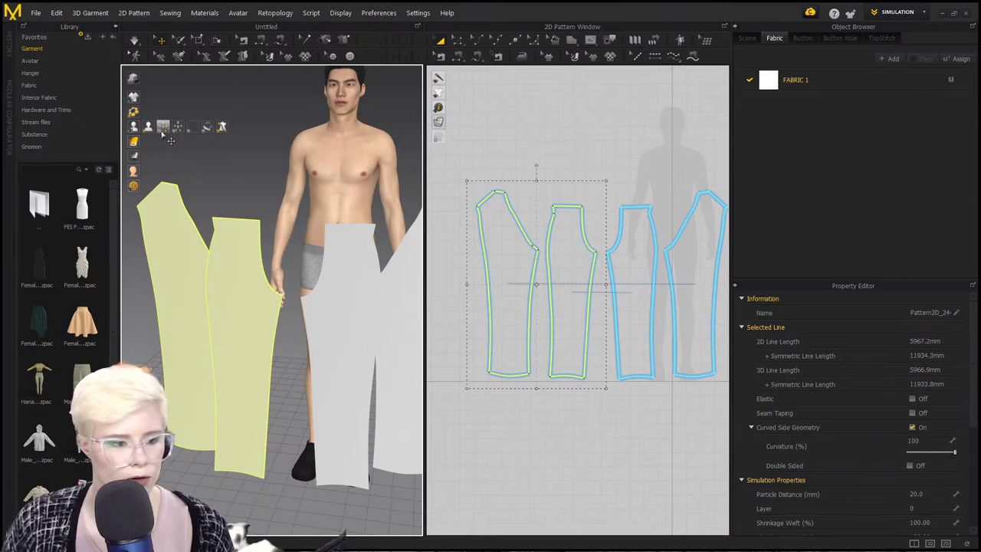
{"action": "left_click", "coordinate": [166, 130]}
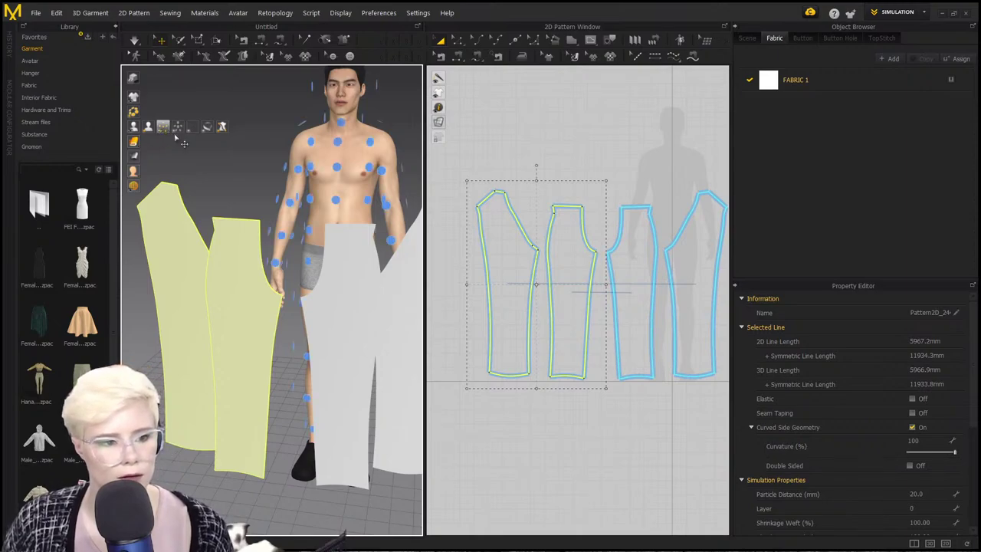
{"action": "scroll", "coordinate": [342, 242], "scroll_direction": "down", "scroll_amount": 1}
{"action": "middle_click_drag", "start_coordinate": [342, 242], "coordinate": [296, 244]}
{"action": "left_click_drag", "start_coordinate": [364, 282], "coordinate": [423, 278]}
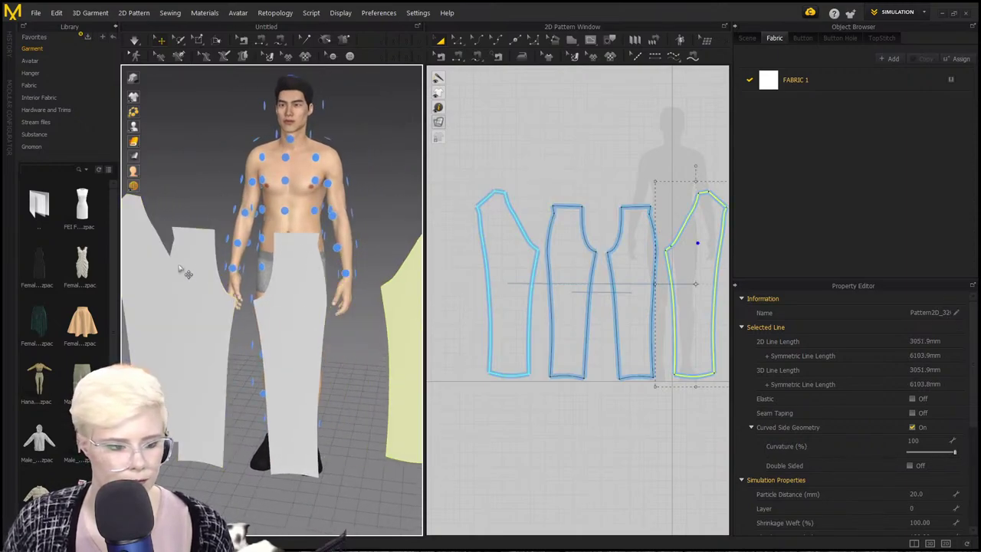
{"action": "left_click_drag", "start_coordinate": [148, 259], "coordinate": [119, 246]}
{"action": "left_click", "coordinate": [276, 290]}
{"action": "left_click_drag", "start_coordinate": [282, 296], "coordinate": [331, 315]}
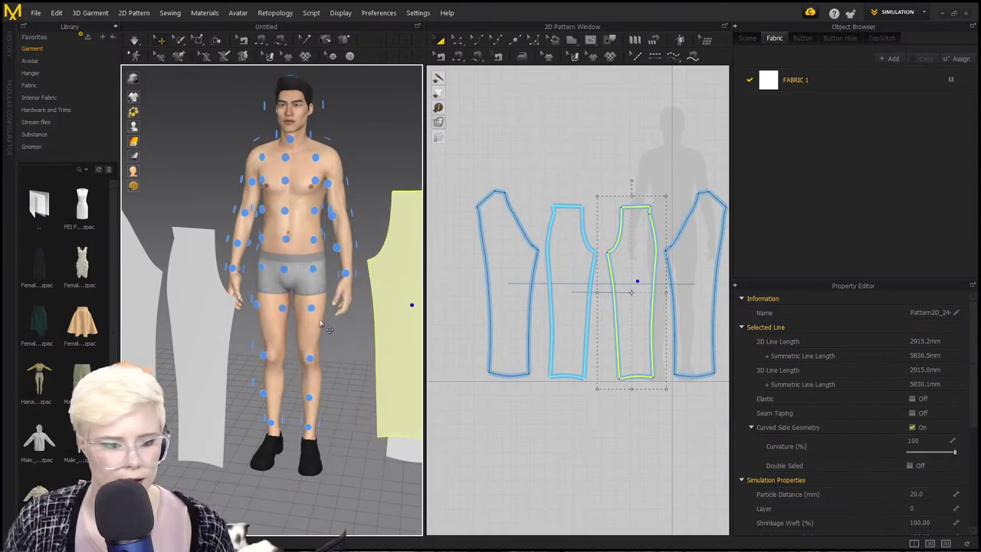
Arrange the front piece on a front knee arrangement point and the back piece on a rear knee arrangement point.
{"action": "left_click", "coordinate": [311, 358]}
{"action": "right_click_drag", "start_coordinate": [319, 342], "coordinate": [208, 350]}
{"action": "left_click", "coordinate": [241, 349]}
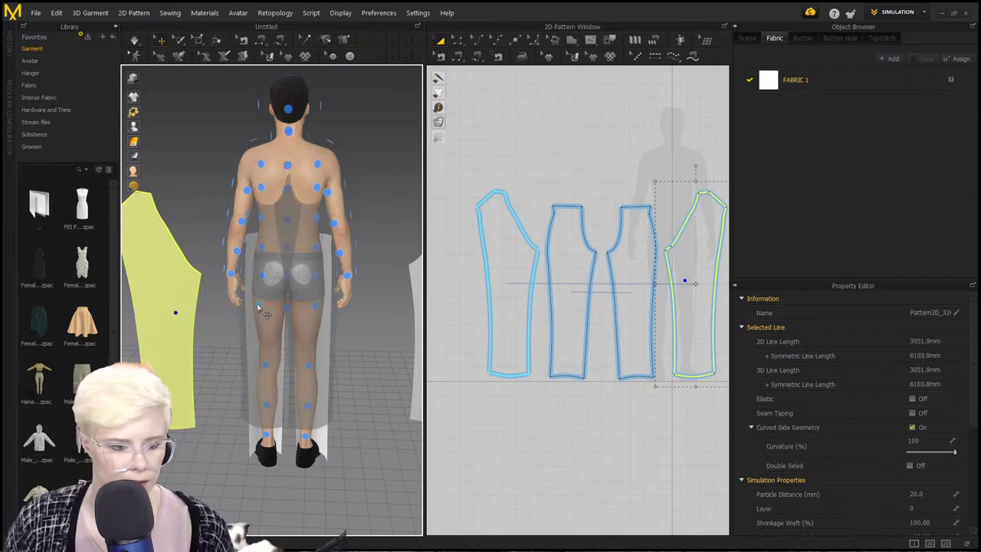
{"action": "left_click", "coordinate": [311, 370]}
{"action": "right_click_drag", "start_coordinate": [310, 371], "coordinate": [373, 353]}
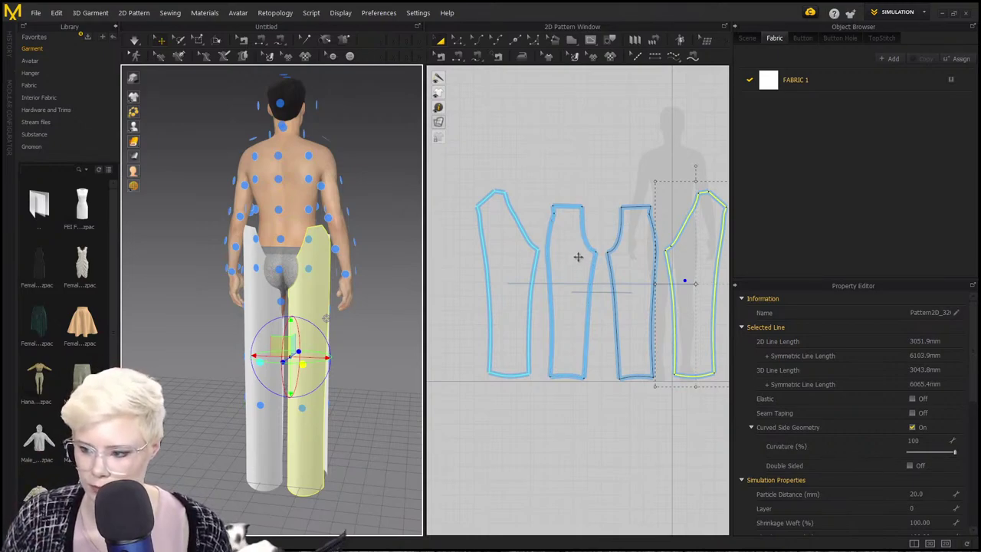
Deselect the trouser pieces and hide the avatar's arrangement points.
{"action": "scroll", "coordinate": [585, 258], "scroll_direction": "down", "scroll_amount": 3}
{"action": "middle_click_drag", "start_coordinate": [584, 260], "coordinate": [532, 244]}
{"action": "left_click", "coordinate": [564, 166]}
{"action": "right_click_drag", "start_coordinate": [396, 273], "coordinate": [361, 285]}
{"action": "mouse_move", "coordinate": [133, 143]}
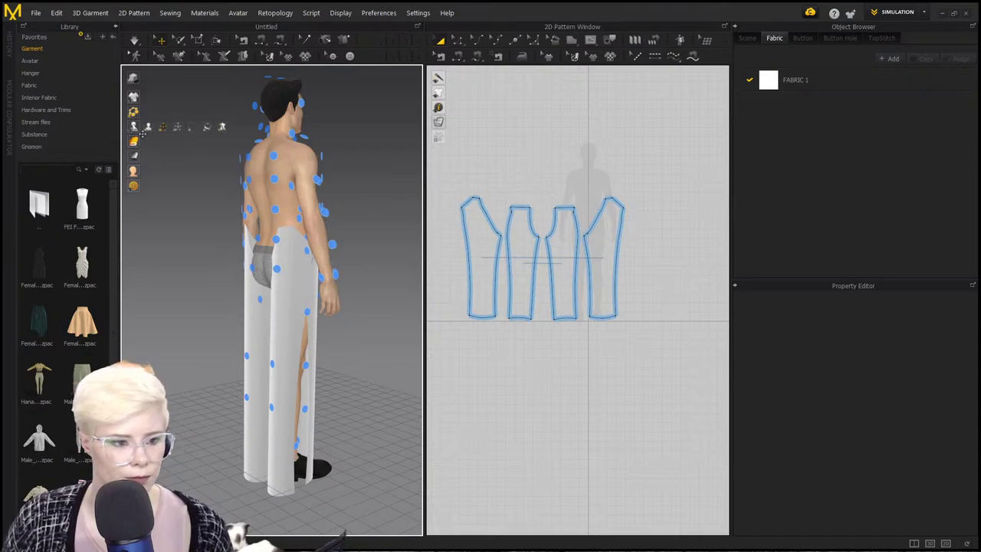
{"action": "left_click", "coordinate": [177, 129]}
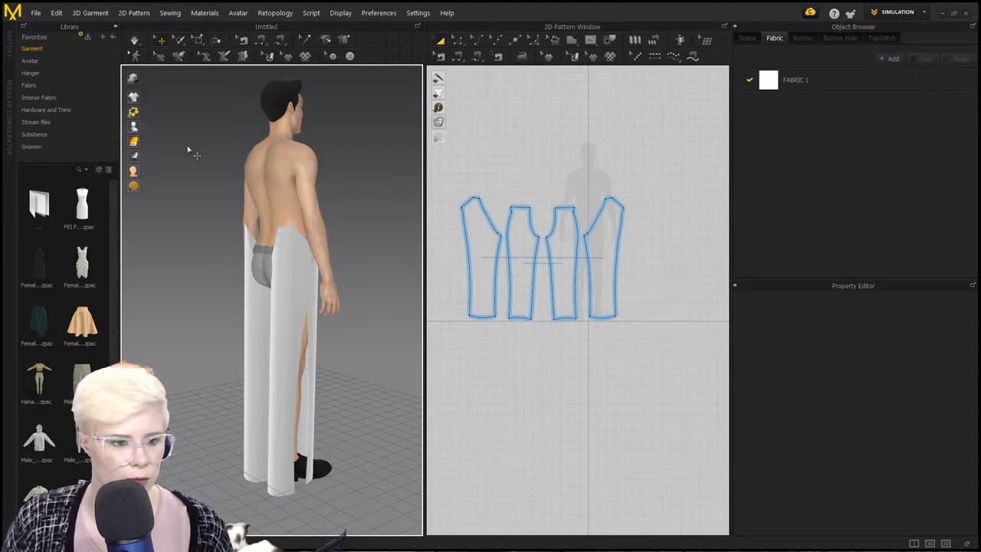
Sew the two front pieces together along their crotch curves from waist to crotch point with Free Sewing.
{"action": "key", "text": "n"}
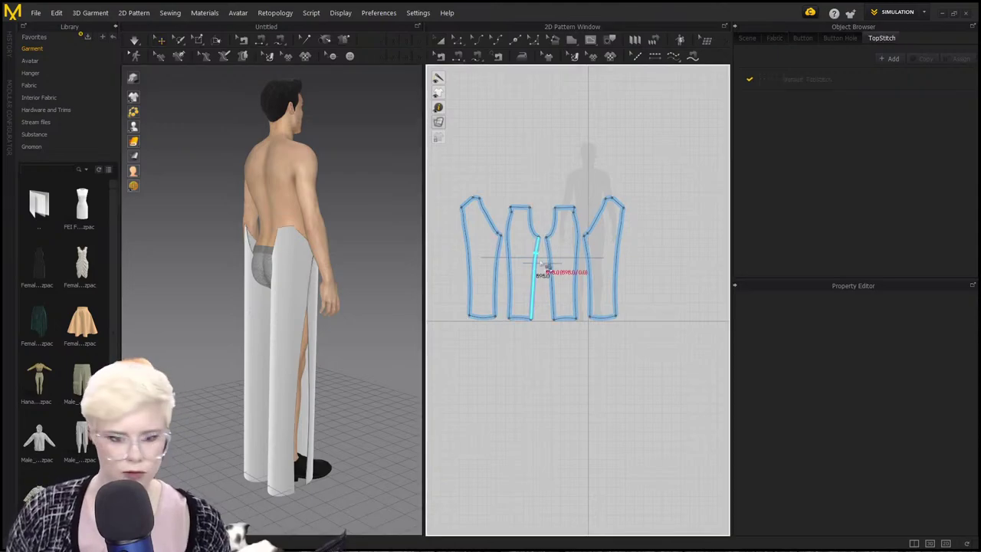
{"action": "scroll", "coordinate": [622, 227], "scroll_direction": "up", "scroll_amount": 5}
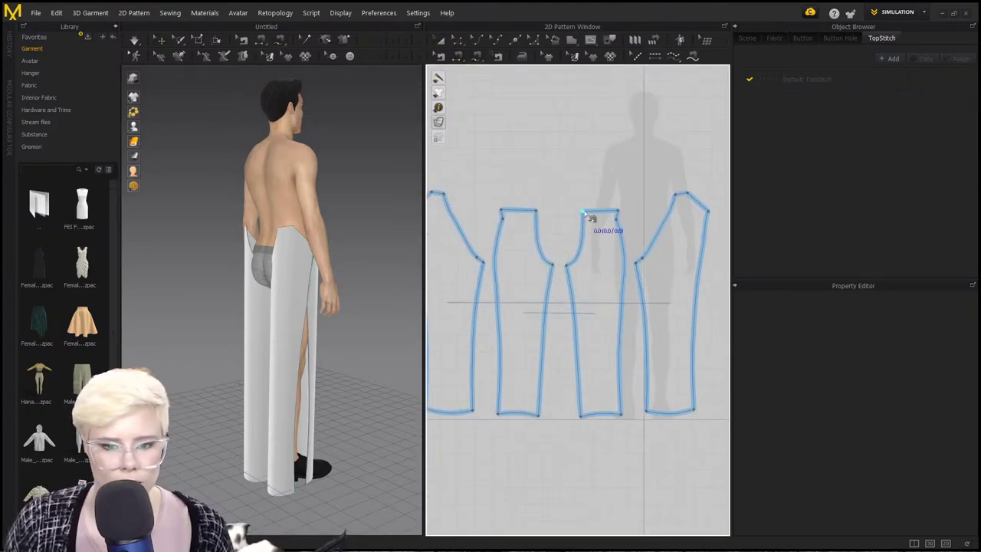
{"action": "left_click", "coordinate": [583, 213]}
{"action": "left_click", "coordinate": [566, 266]}
{"action": "left_click", "coordinate": [537, 220]}
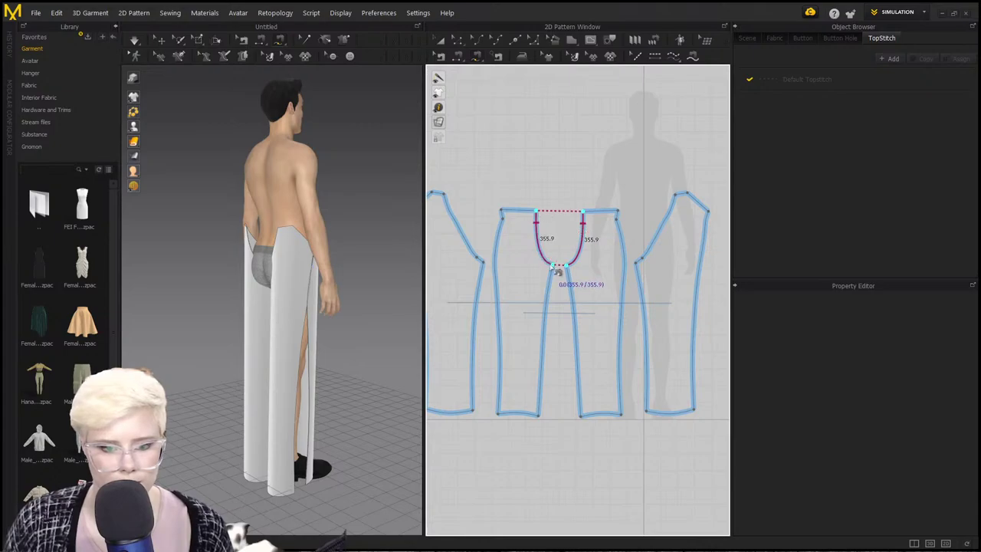
Sew the two back pieces together along their center back seams from waist to crotch point.
{"action": "left_click", "coordinate": [676, 197]}
{"action": "left_click", "coordinate": [636, 263]}
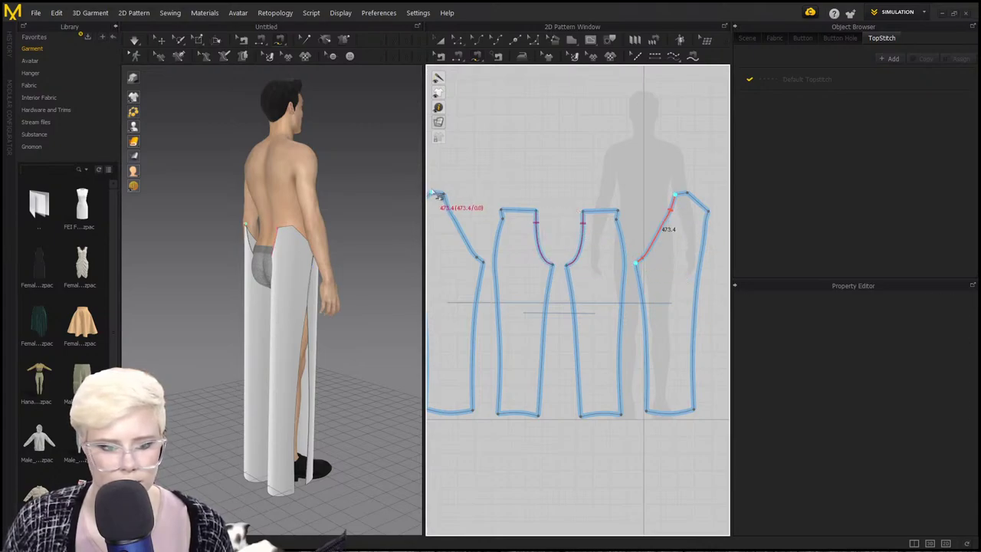
{"action": "left_click", "coordinate": [483, 263]}
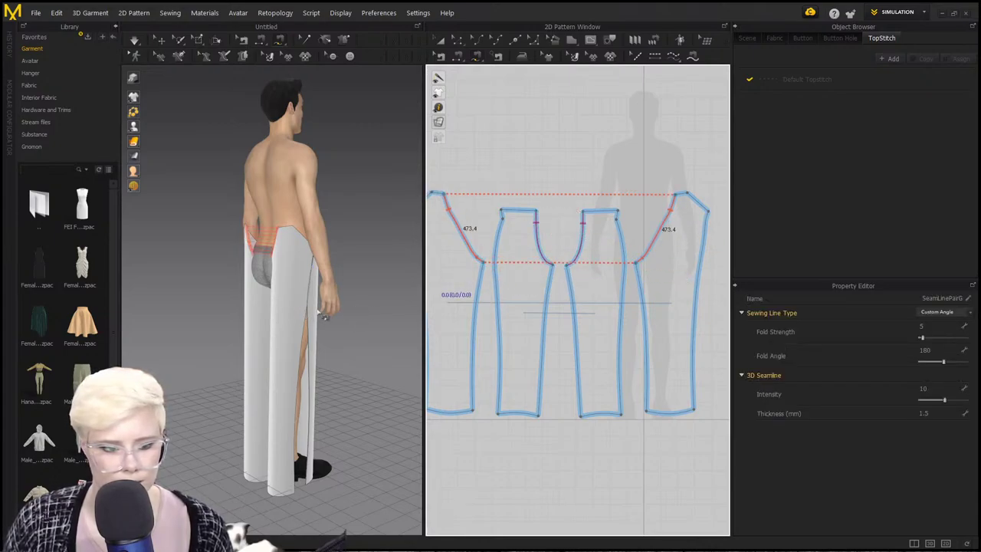
{"action": "left_click", "coordinate": [706, 211]}
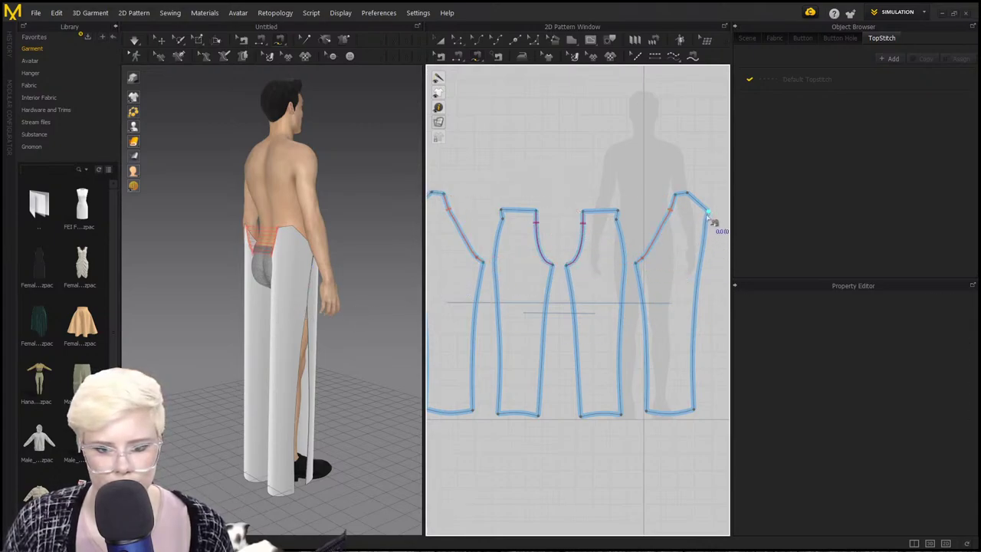
{"action": "left_click", "coordinate": [695, 410]}
{"action": "left_click", "coordinate": [617, 210]}
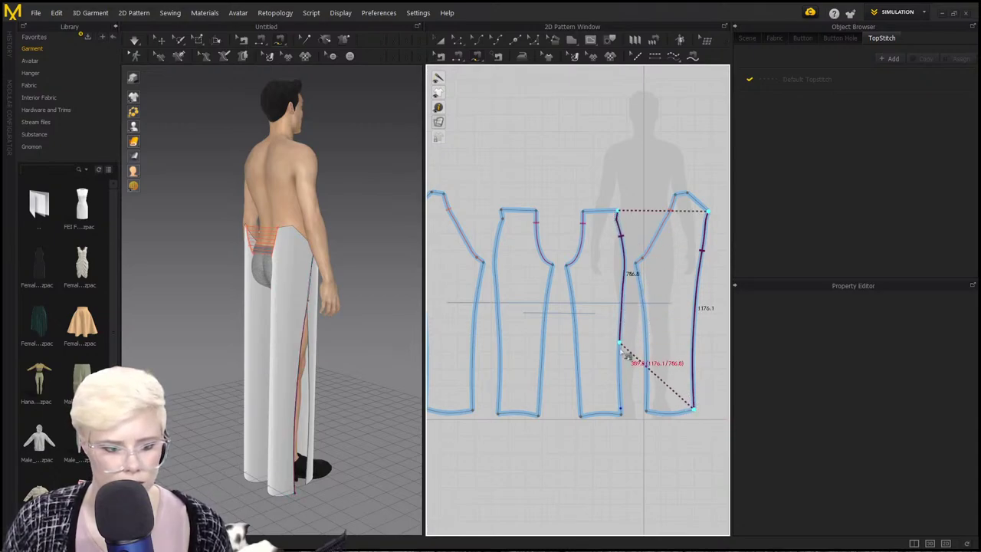
{"action": "right_click_drag", "start_coordinate": [311, 396], "coordinate": [445, 389]}
{"action": "key", "text": "Escape"}
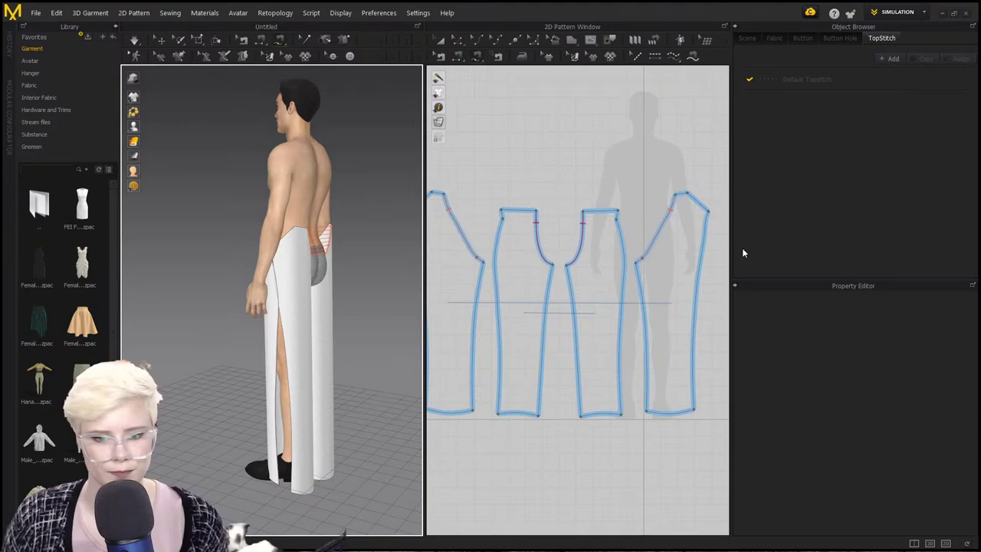
Sew the back piece's outer side edge and inseam to the matching edges of the farther front piece, from top to hem.
{"action": "left_click", "coordinate": [708, 214]}
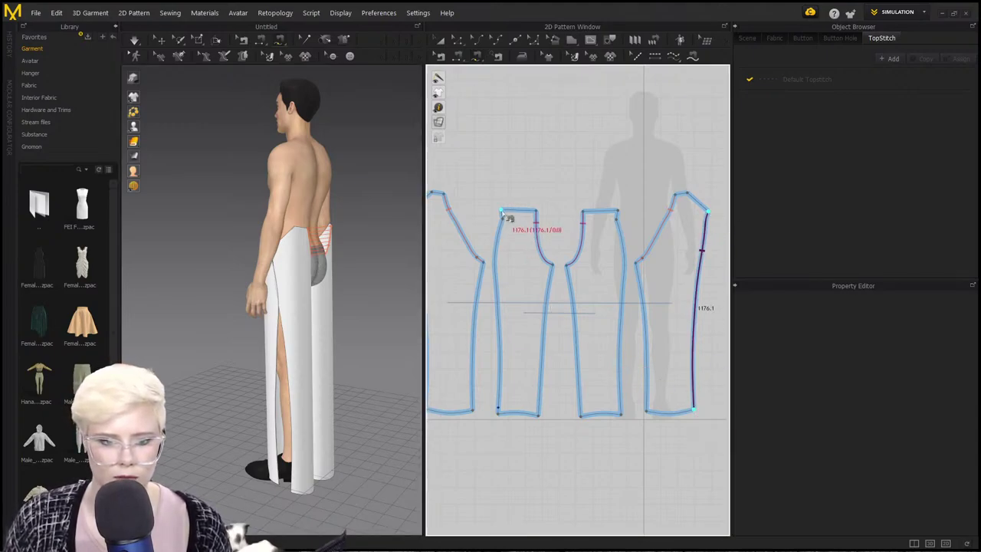
{"action": "left_click", "coordinate": [498, 413]}
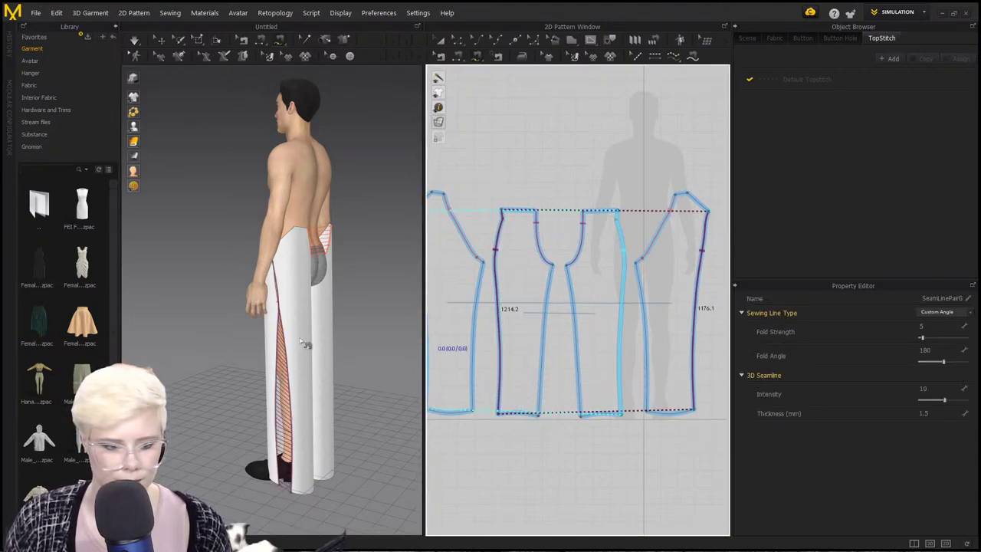
{"action": "left_click", "coordinate": [558, 267]}
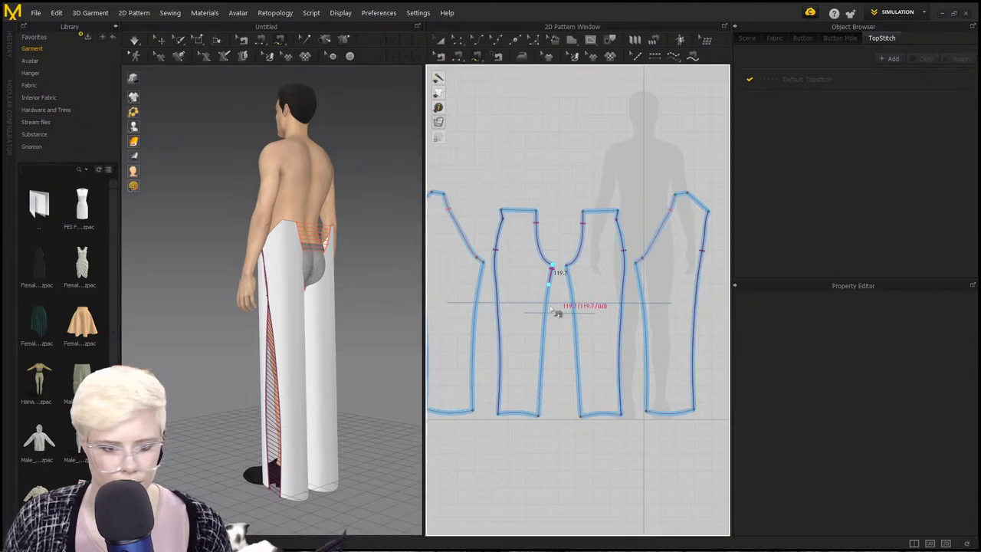
{"action": "left_click", "coordinate": [540, 415]}
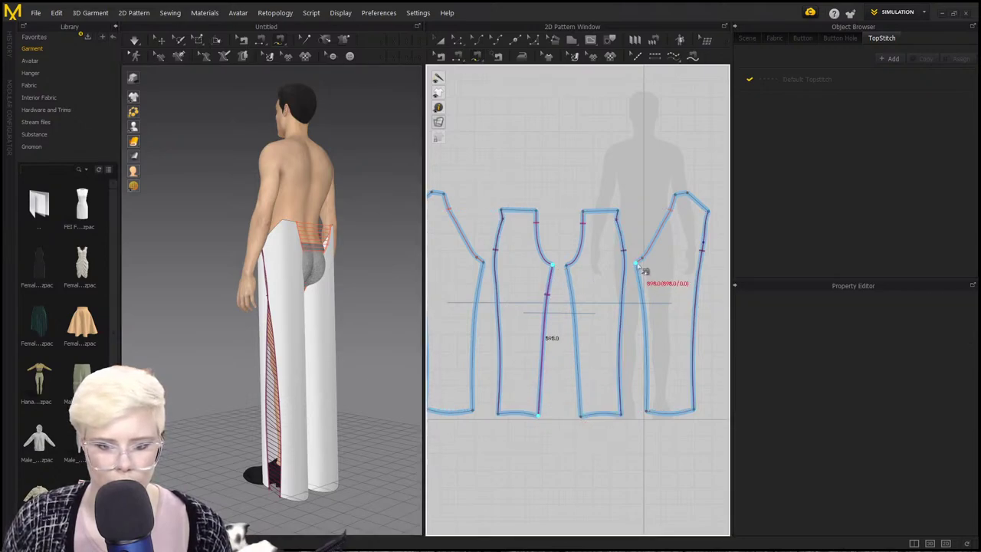
{"action": "left_click", "coordinate": [644, 271]}
{"action": "left_click", "coordinate": [652, 413]}
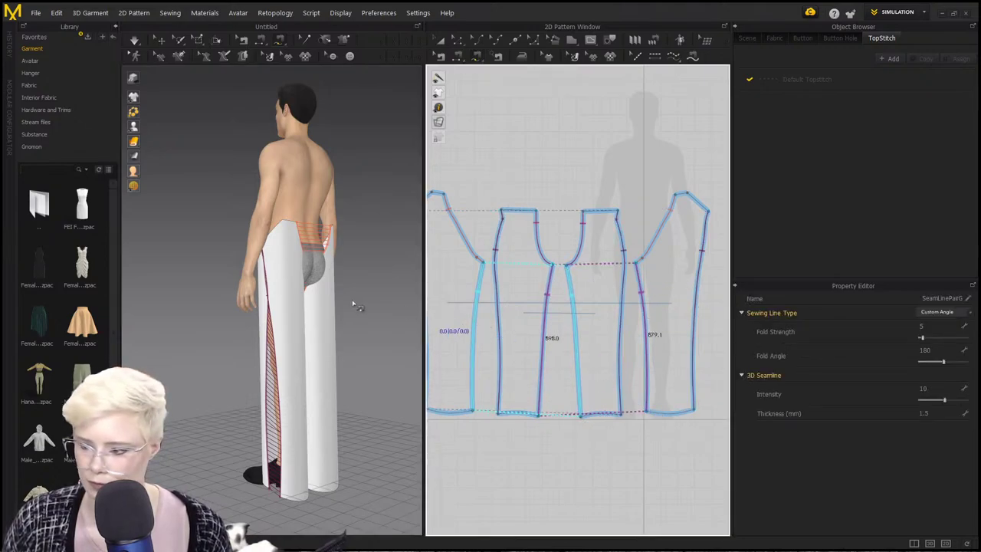
Start the simulation and pull the back waist of the trousers up over the avatar's hips.
{"action": "right_click_drag", "start_coordinate": [371, 292], "coordinate": [406, 284]}
{"action": "key", "text": "space"}
{"action": "left_click", "coordinate": [280, 258]}
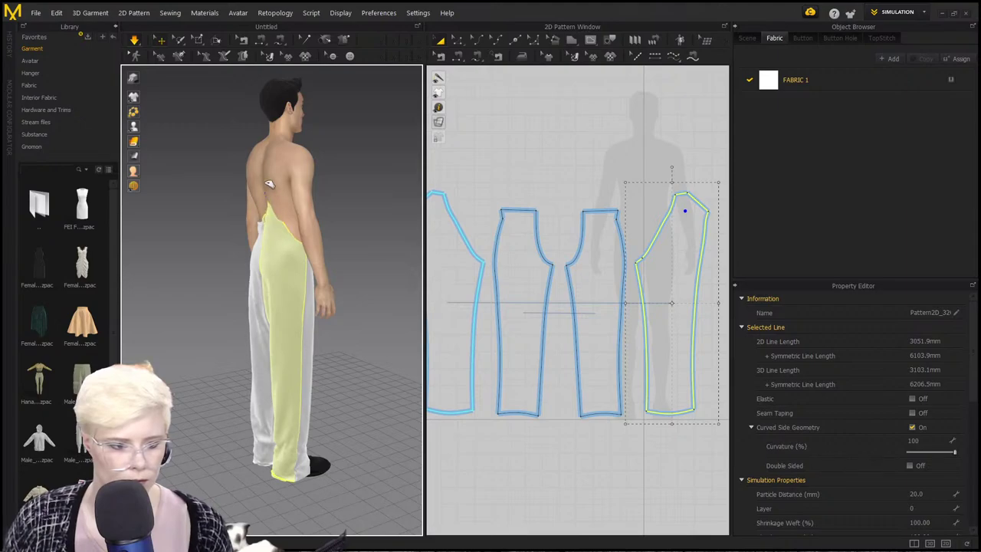
{"action": "mouse_move", "coordinate": [318, 297]}
{"action": "right_mouse_down"}
{"action": "mouse_move", "coordinate": [286, 297]}
{"action": "mouse_move", "coordinate": [312, 288]}
{"action": "right_mouse_up"}
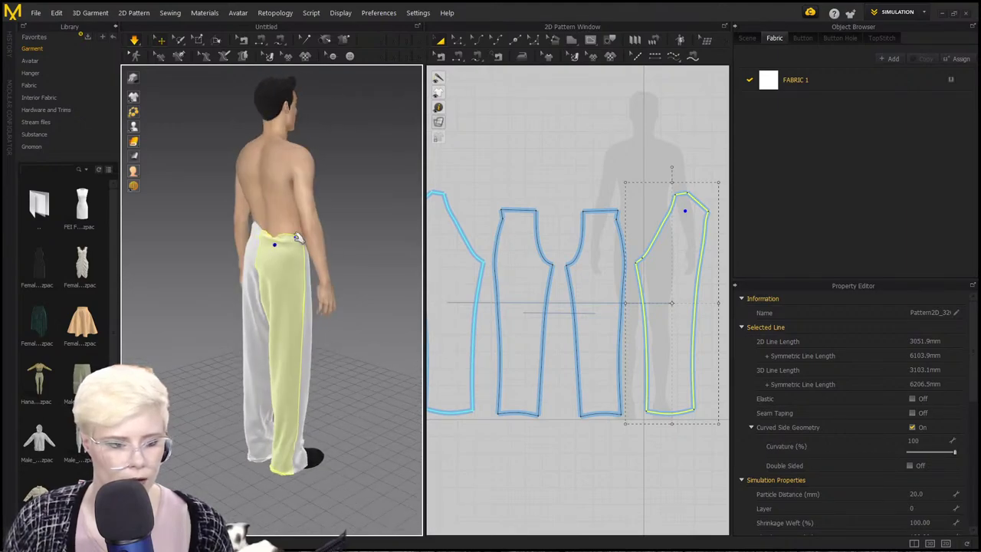
{"action": "left_click_drag", "start_coordinate": [282, 237], "coordinate": [270, 192]}
{"action": "right_click_drag", "start_coordinate": [259, 234], "coordinate": [276, 231]}
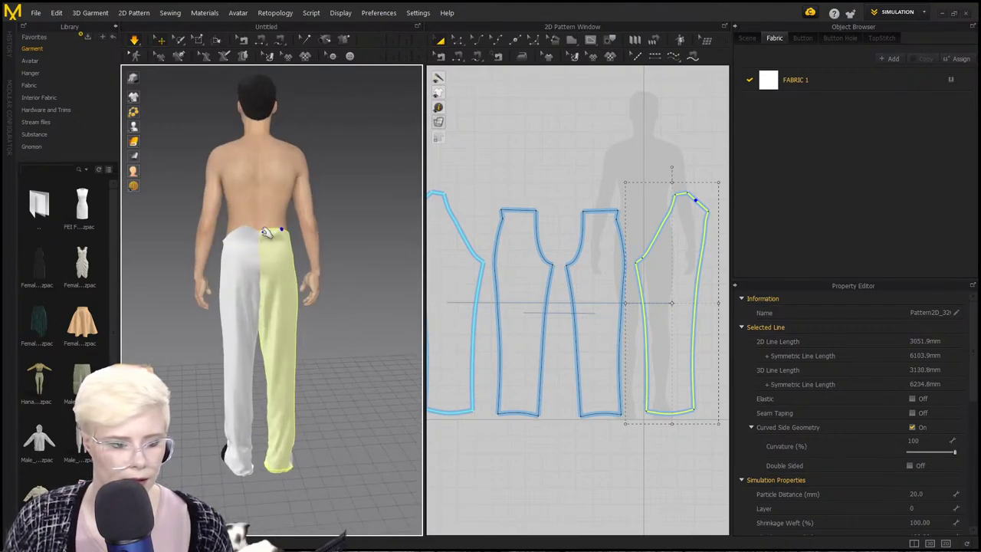
{"action": "left_click_drag", "start_coordinate": [265, 231], "coordinate": [304, 227]}
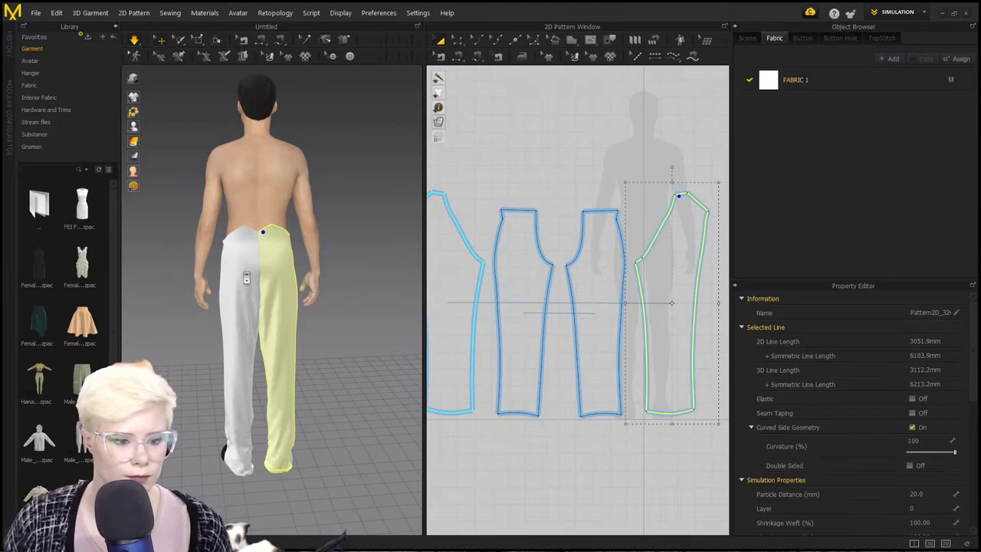
Pull the front waist of the simulated trousers upward and tug the back of the leg outward to settle the fabric.
{"action": "scroll", "coordinate": [209, 258], "scroll_direction": "up", "scroll_amount": 4}
{"action": "scroll", "coordinate": [209, 257], "scroll_direction": "up", "scroll_amount": 3}
{"action": "right_click_drag", "start_coordinate": [198, 257], "coordinate": [298, 265]}
{"action": "left_click_drag", "start_coordinate": [326, 259], "coordinate": [338, 183]}
{"action": "right_click_drag", "start_coordinate": [277, 241], "coordinate": [311, 278]}
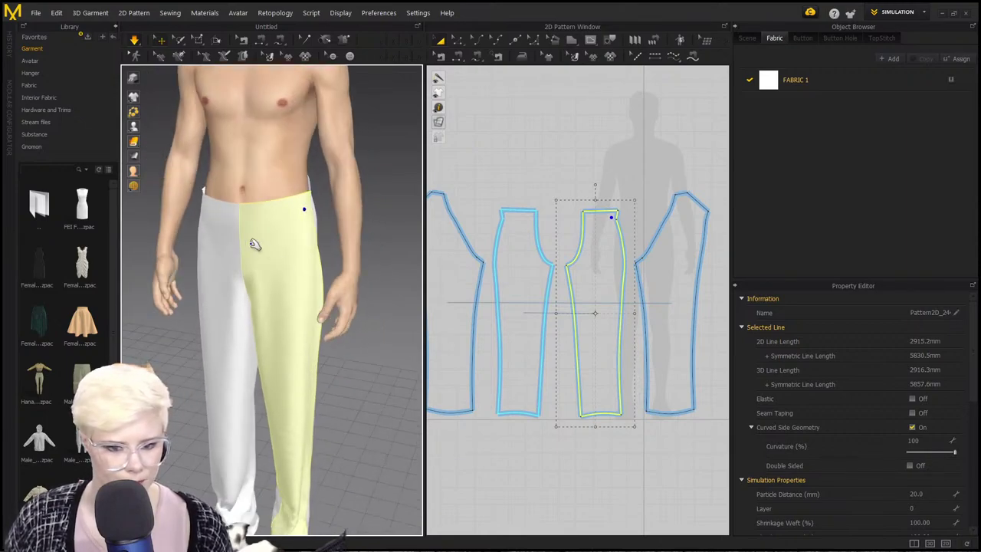
{"action": "right_click_drag", "start_coordinate": [291, 213], "coordinate": [254, 225]}
{"action": "key", "text": "8"}
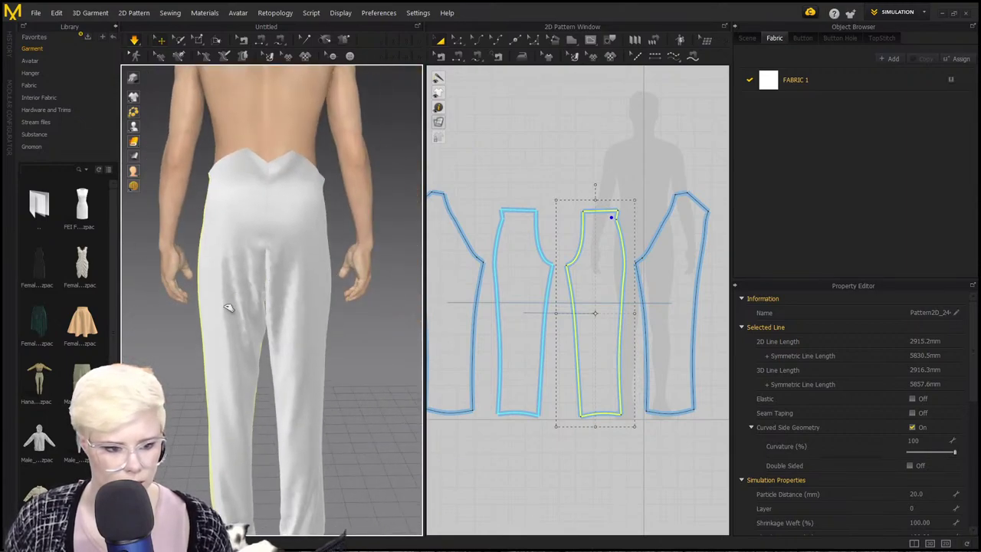
{"action": "left_click_drag", "start_coordinate": [228, 307], "coordinate": [189, 303]}
Select all four trouser pieces and scale them proportionally to 98%.
{"action": "key", "text": "ctrl+a"}
{"action": "scroll", "coordinate": [683, 241], "scroll_direction": "down", "scroll_amount": 2}
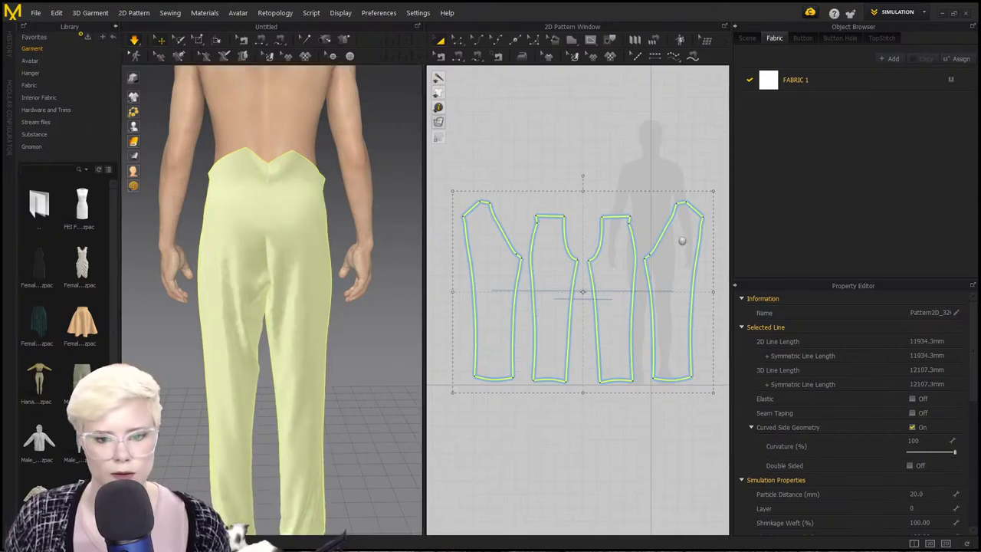
{"action": "scroll", "coordinate": [613, 207], "scroll_direction": "down", "scroll_amount": 1}
{"action": "right_click_drag", "start_coordinate": [376, 253], "coordinate": [337, 258]}
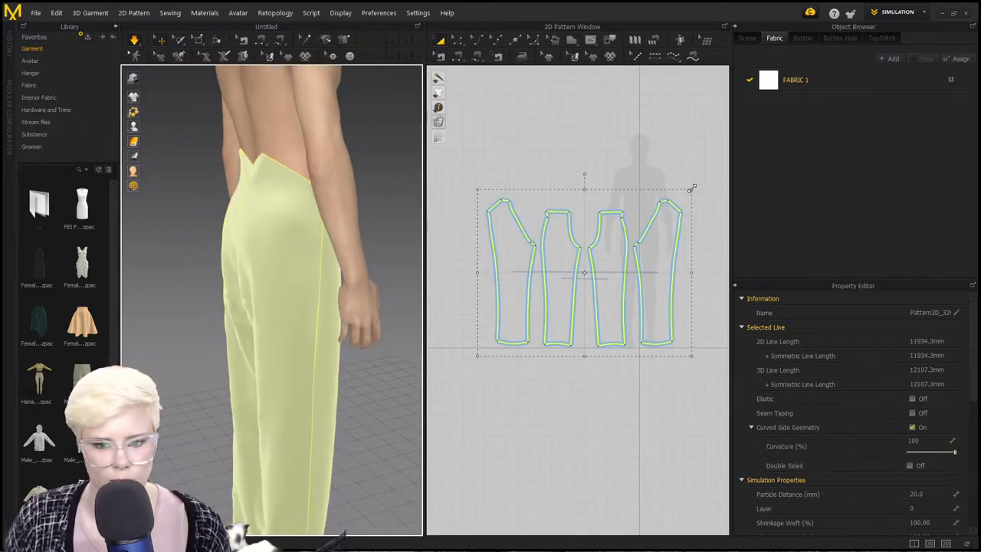
{"action": "mouse_move", "coordinate": [692, 188]}
{"action": "left_mouse_down"}
{"action": "mouse_move", "coordinate": [680, 202]}
{"action": "mouse_move", "coordinate": [691, 192]}
{"action": "left_mouse_up"}
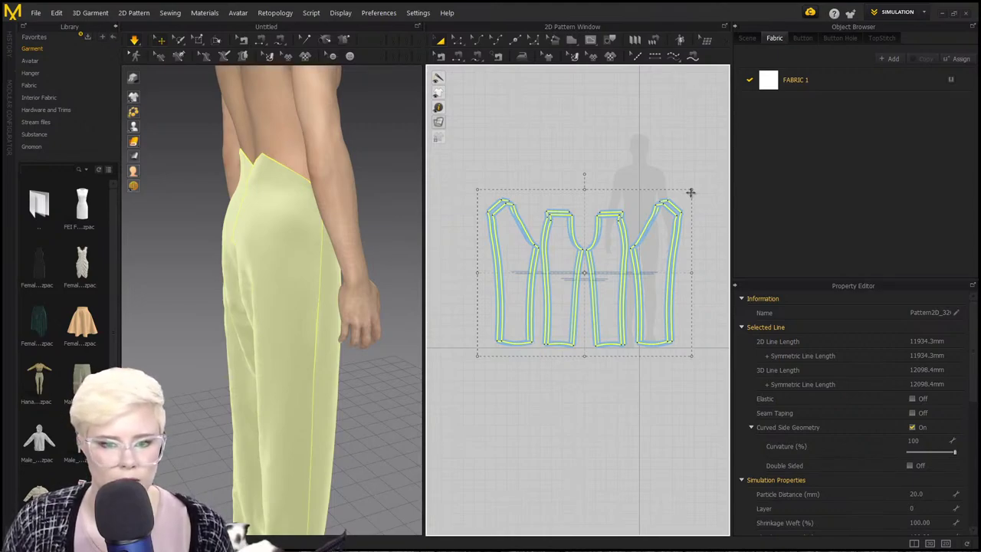
{"action": "right_click", "coordinate": [691, 193]}
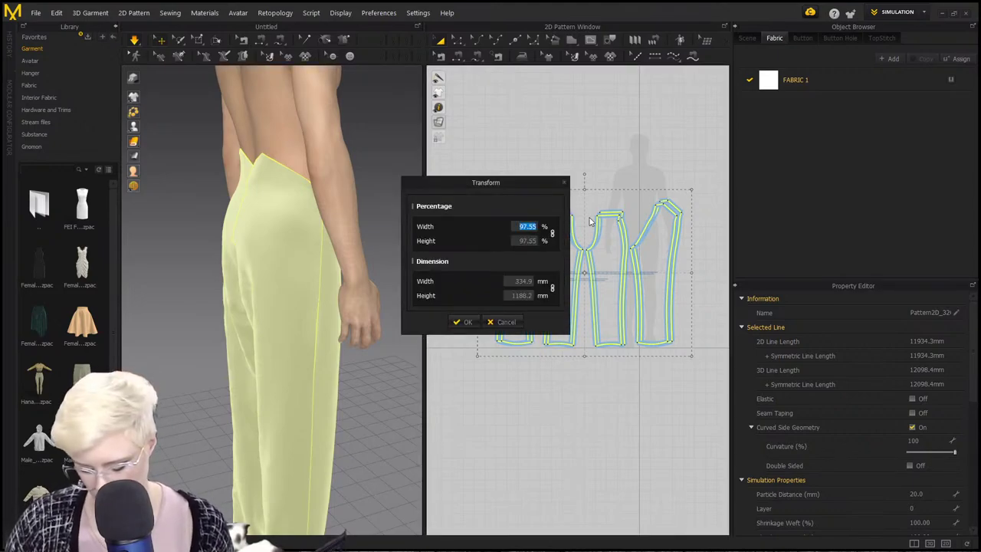
{"action": "type", "text": "98"}
{"action": "key", "text": "Return"}
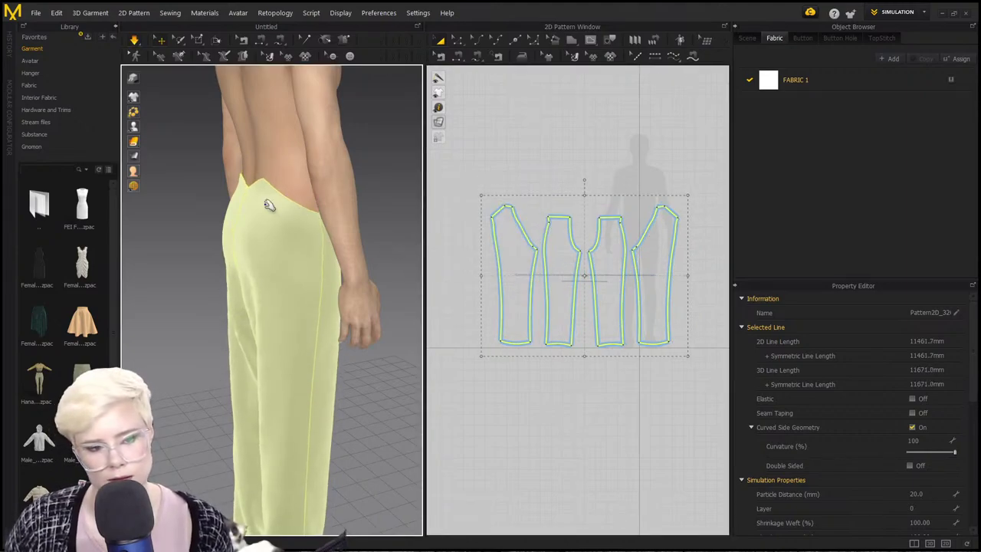
Pull the front waistline of the rescaled trousers up at the center and at both side seams.
{"action": "right_click_drag", "start_coordinate": [301, 173], "coordinate": [284, 215]}
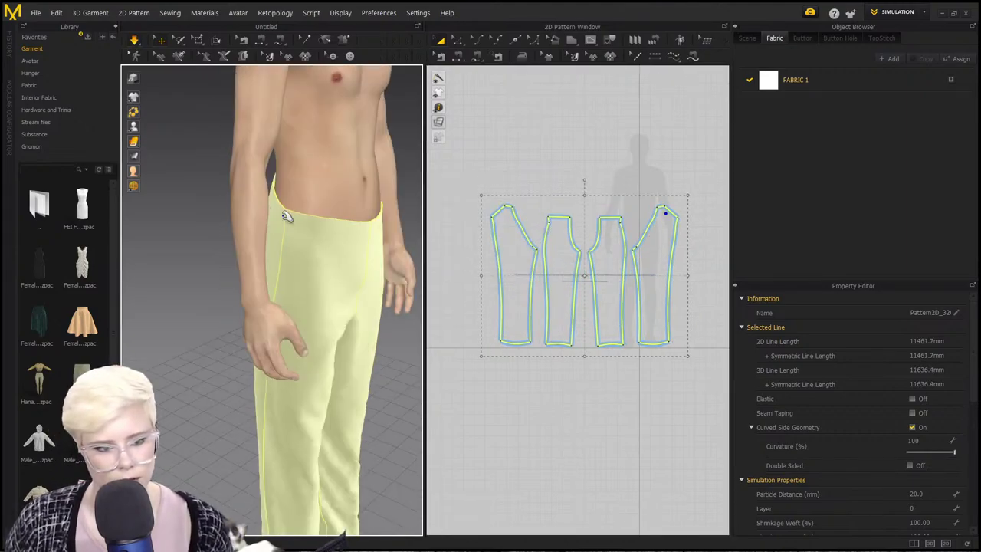
{"action": "left_click", "coordinate": [353, 182]}
{"action": "left_click_drag", "start_coordinate": [371, 223], "coordinate": [368, 191]}
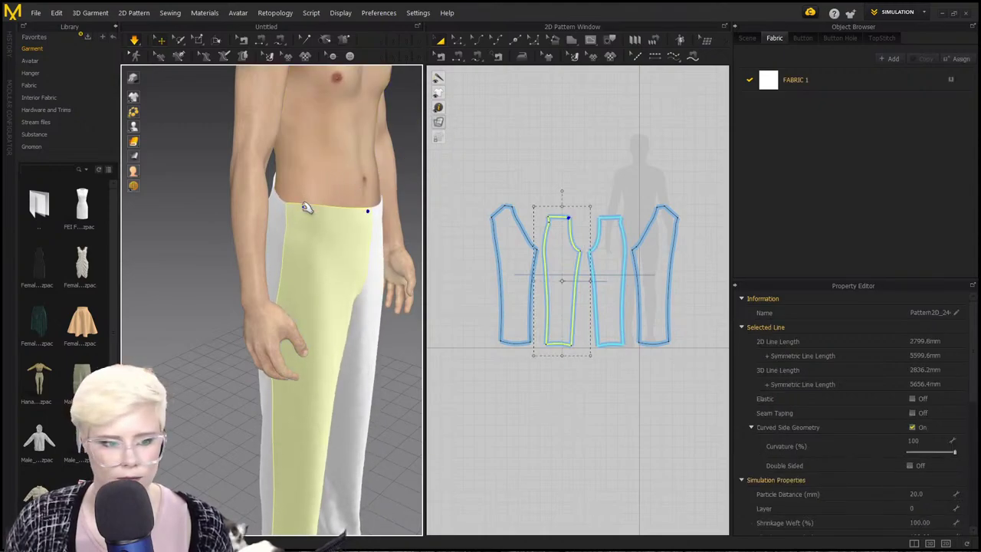
{"action": "left_click_drag", "start_coordinate": [288, 210], "coordinate": [279, 81]}
{"action": "right_click_drag", "start_coordinate": [376, 171], "coordinate": [381, 219]}
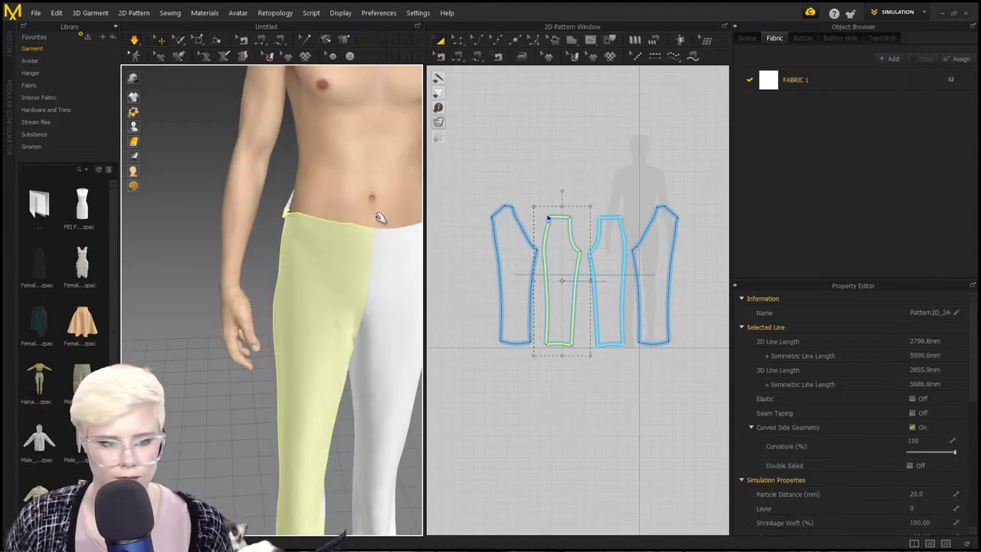
{"action": "scroll", "coordinate": [387, 220], "scroll_direction": "down", "scroll_amount": 2}
{"action": "middle_click_drag", "start_coordinate": [391, 221], "coordinate": [368, 202]}
{"action": "left_click_drag", "start_coordinate": [347, 191], "coordinate": [406, 100]}
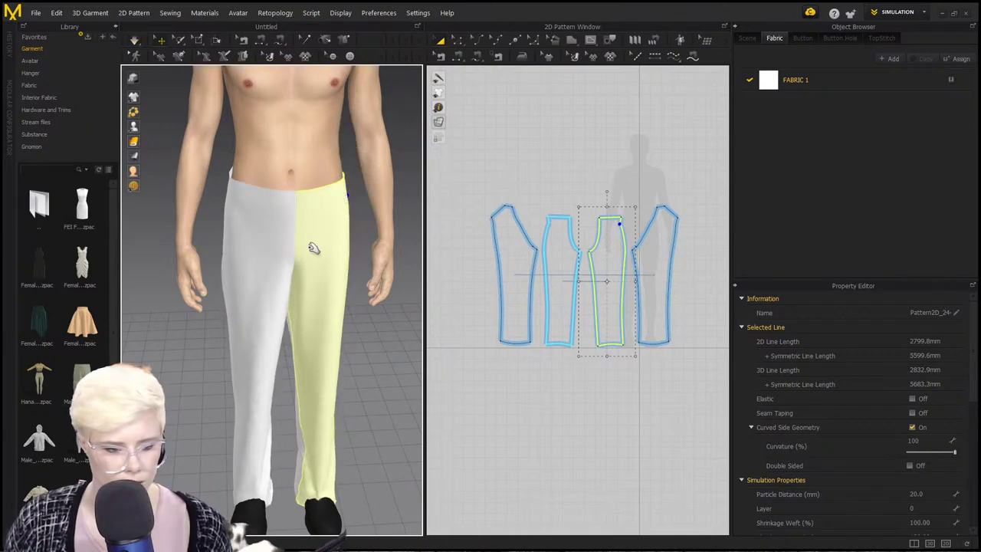
Restart the simulation and tug at the back legs below the seat to settle the fabric.
{"action": "key", "text": "space"}
{"action": "left_click_drag", "start_coordinate": [314, 249], "coordinate": [357, 256]}
{"action": "right_click_drag", "start_coordinate": [357, 256], "coordinate": [333, 247]}
{"action": "key", "text": "space"}
{"action": "scroll", "coordinate": [322, 253], "scroll_direction": "down", "scroll_amount": 1}
{"action": "right_click_drag", "start_coordinate": [275, 265], "coordinate": [342, 283]}
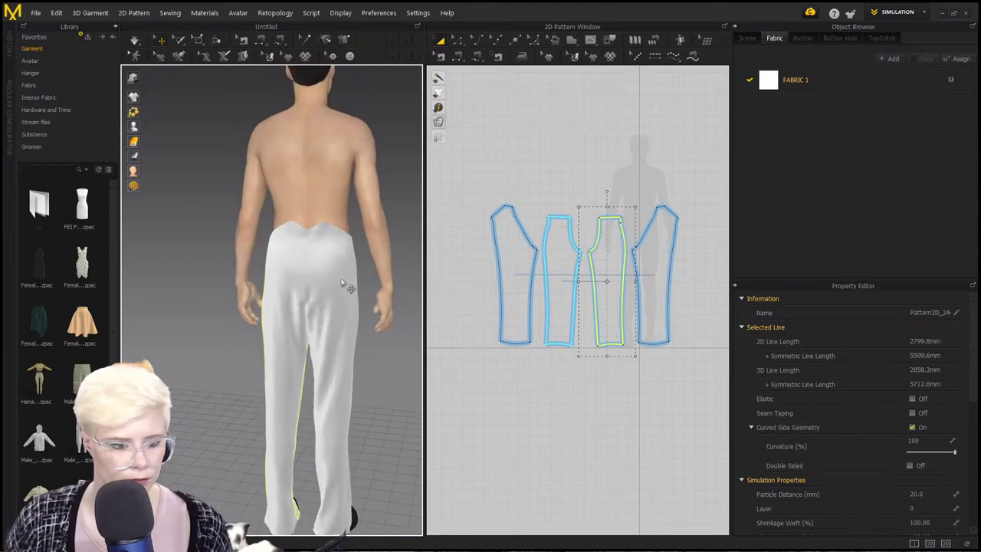
{"action": "left_click", "coordinate": [344, 328]}
{"action": "left_click", "coordinate": [261, 338]}
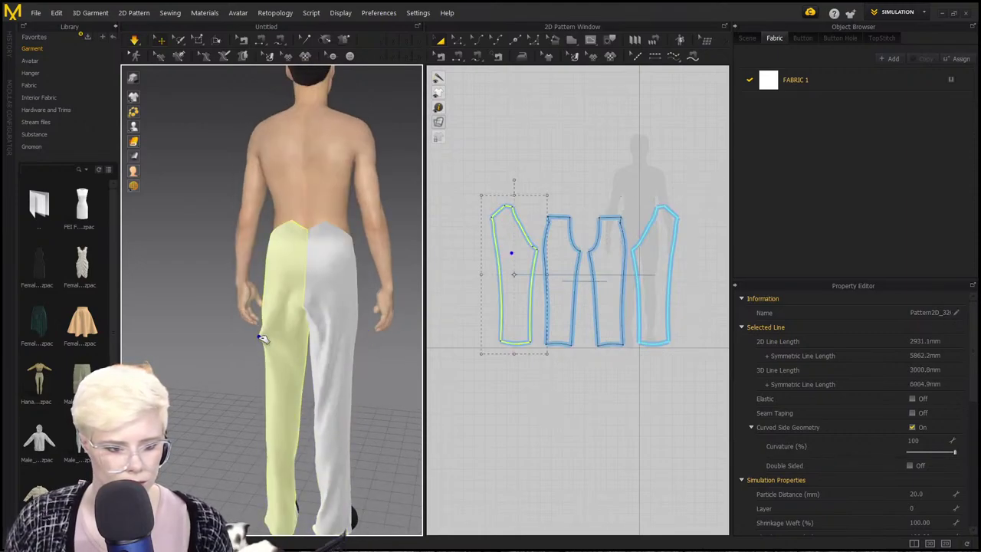
{"action": "left_click", "coordinate": [568, 184]}
{"action": "scroll", "coordinate": [299, 335], "scroll_direction": "up", "scroll_amount": 4}
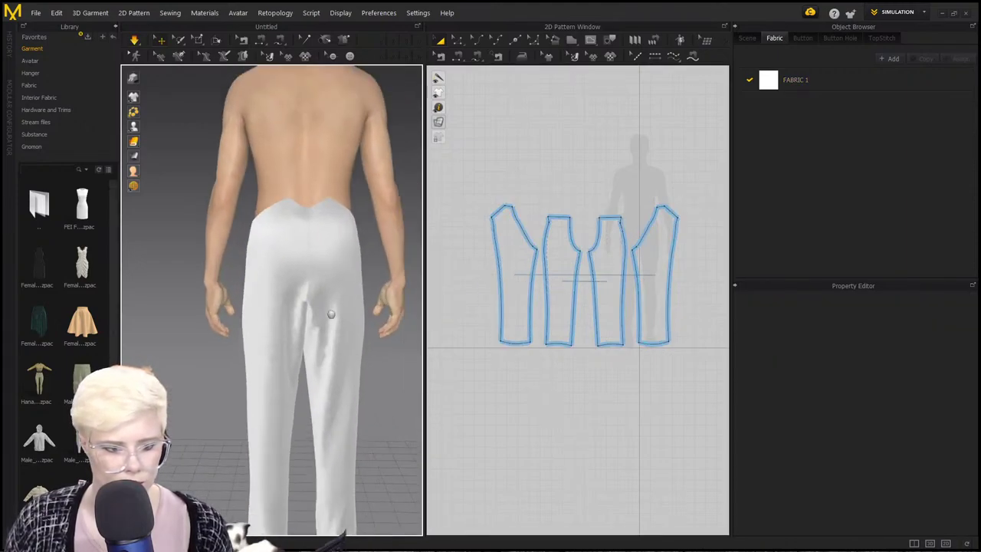
{"action": "left_click", "coordinate": [303, 337]}
{"action": "left_click", "coordinate": [247, 336]}
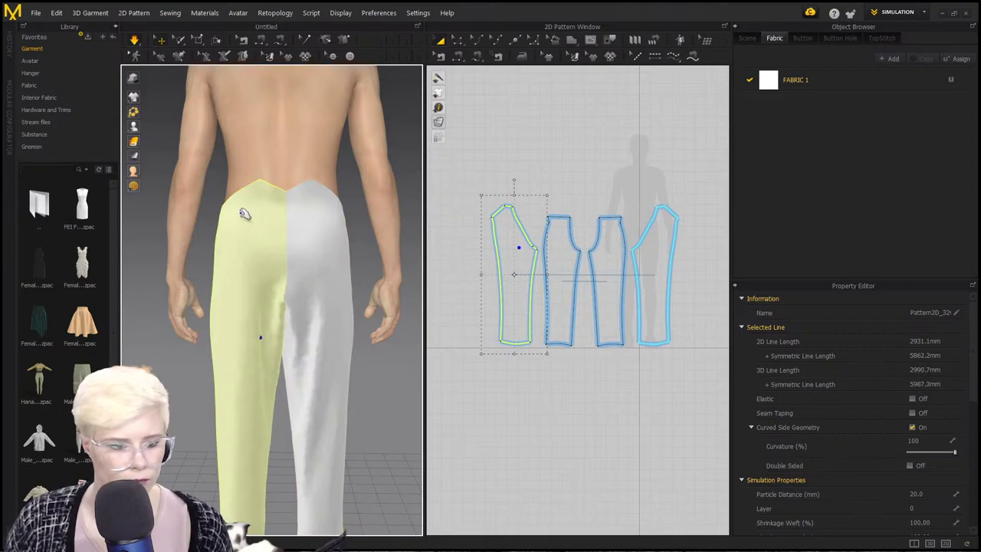
Pull the back waistline upward near both side seams while the simulation runs.
{"action": "right_click_drag", "start_coordinate": [241, 211], "coordinate": [234, 211]}
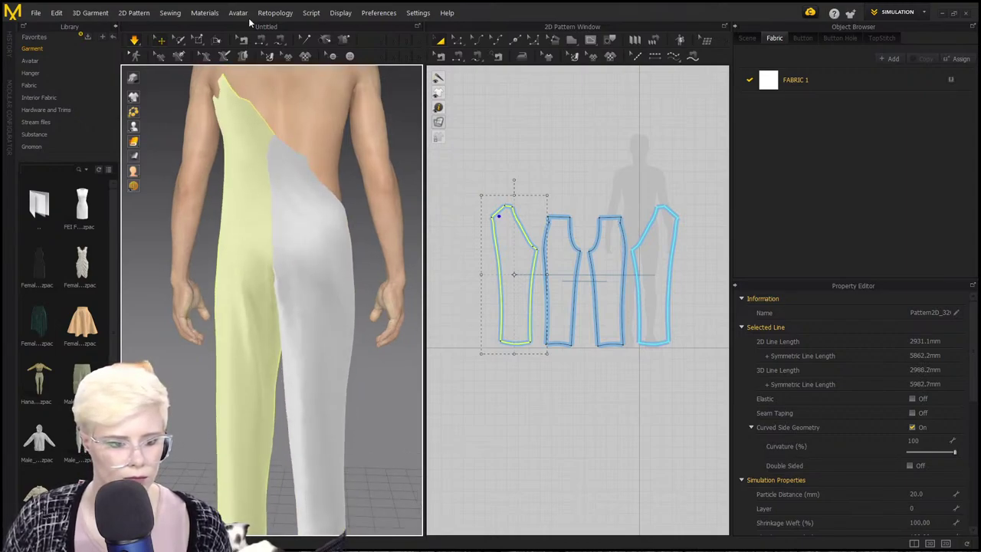
{"action": "left_click", "coordinate": [344, 199]}
{"action": "left_click_drag", "start_coordinate": [360, 192], "coordinate": [378, 143]}
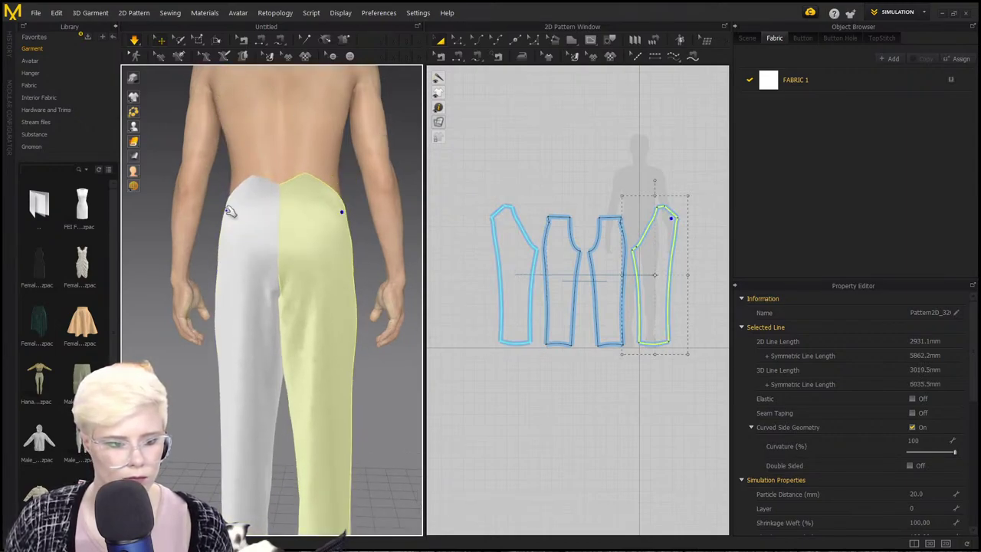
{"action": "left_click_drag", "start_coordinate": [232, 212], "coordinate": [260, 46]}
{"action": "left_click", "coordinate": [330, 184]}
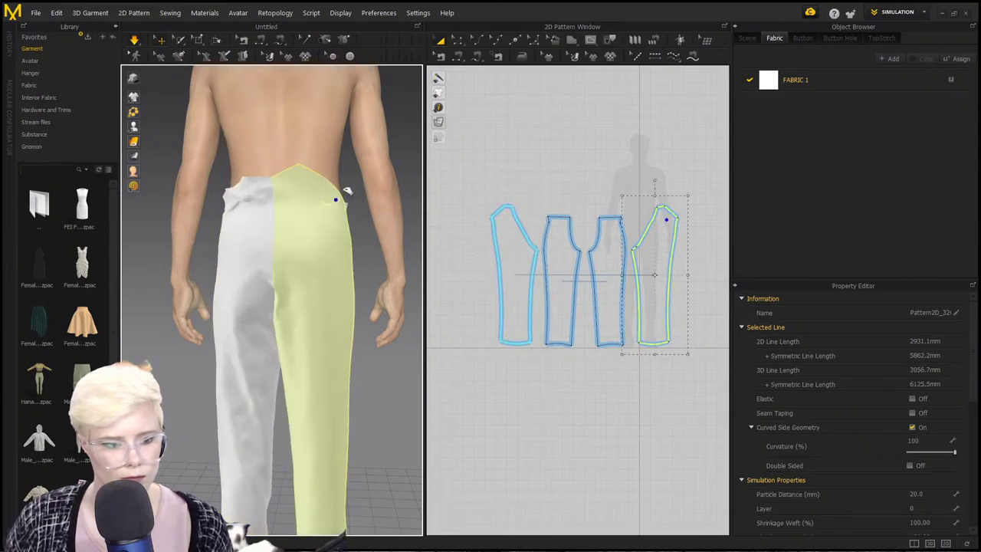
Tug both front pieces upward and outward at the waist until the front waistline sits evenly on the avatar.
{"action": "right_click_drag", "start_coordinate": [329, 268], "coordinate": [317, 247]}
{"action": "left_click_drag", "start_coordinate": [239, 227], "coordinate": [234, 107]}
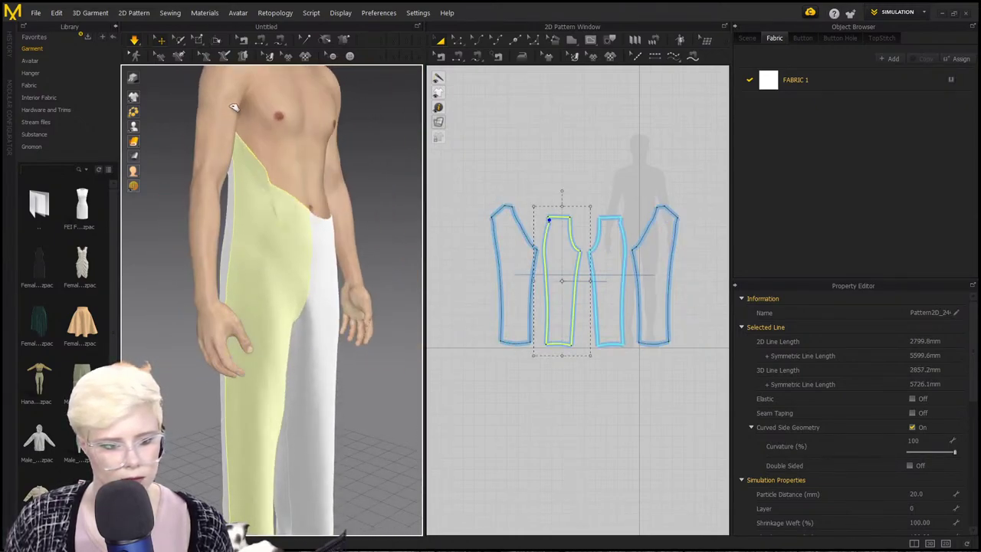
{"action": "left_click", "coordinate": [338, 170]}
{"action": "left_click_drag", "start_coordinate": [342, 170], "coordinate": [345, 166]}
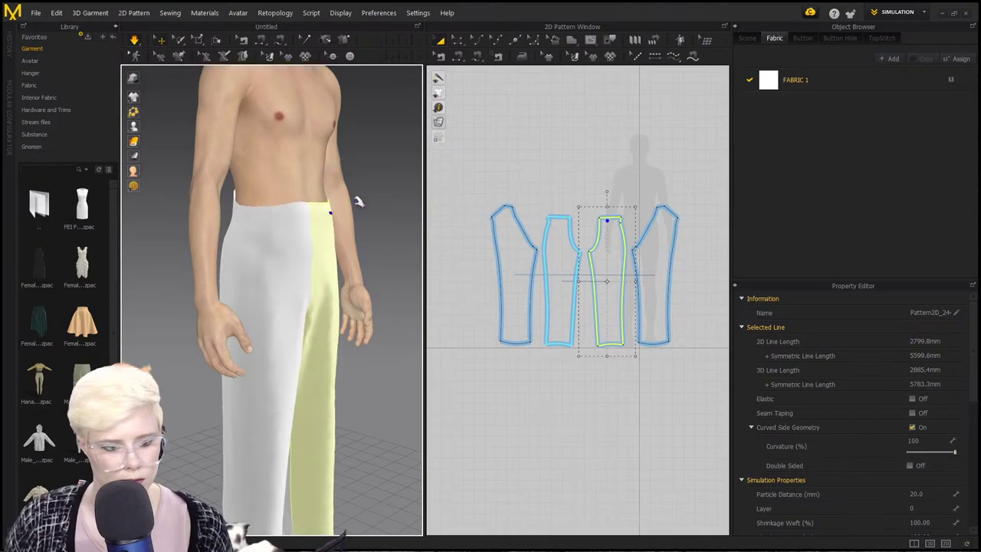
{"action": "key", "text": "2"}
{"action": "left_click", "coordinate": [365, 233]}
{"action": "left_click_drag", "start_coordinate": [350, 230], "coordinate": [427, 140]}
{"action": "left_click_drag", "start_coordinate": [264, 232], "coordinate": [300, 242]}
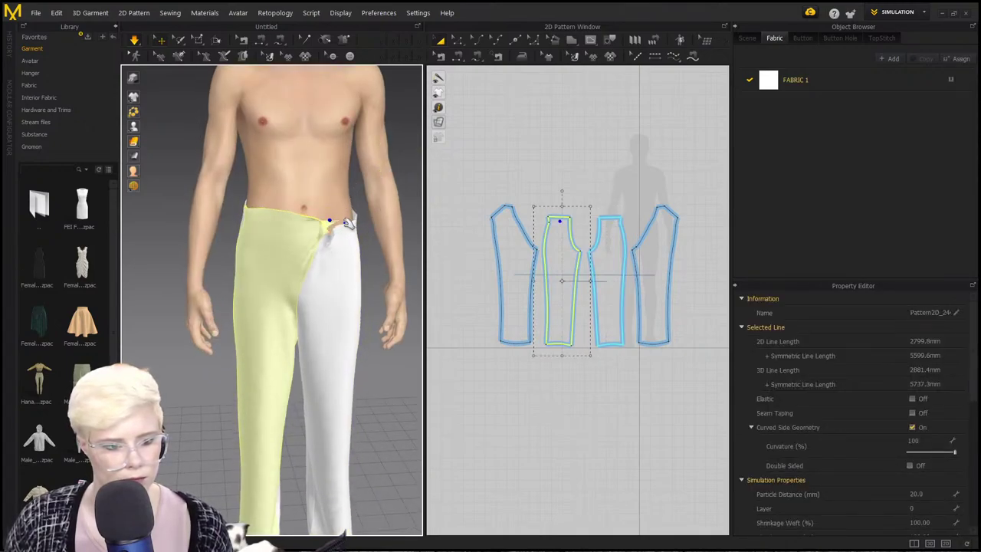
{"action": "left_click_drag", "start_coordinate": [352, 220], "coordinate": [427, 146]}
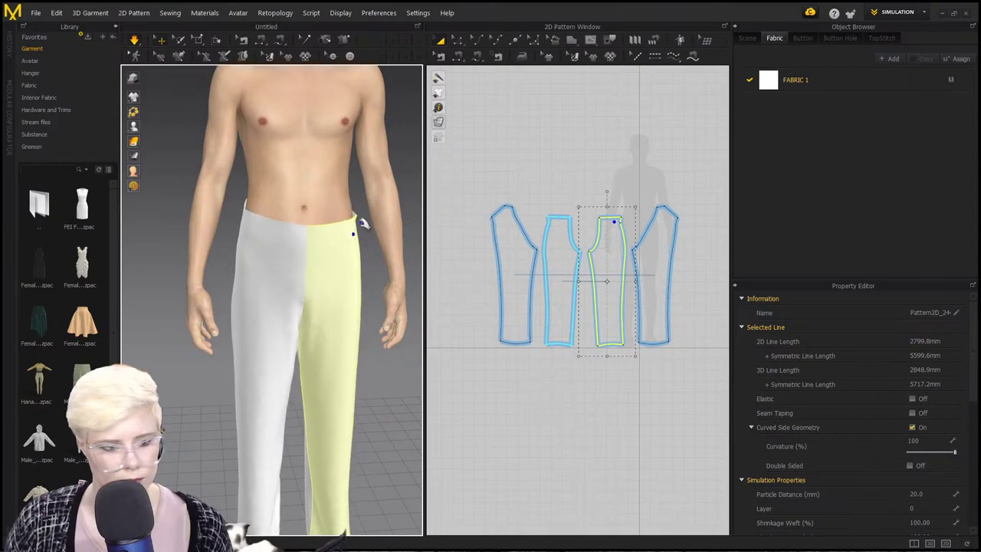
{"action": "mouse_move", "coordinate": [347, 230]}
{"action": "left_mouse_down"}
{"action": "mouse_move", "coordinate": [372, 131]}
{"action": "mouse_move", "coordinate": [350, 219]}
{"action": "left_mouse_up"}
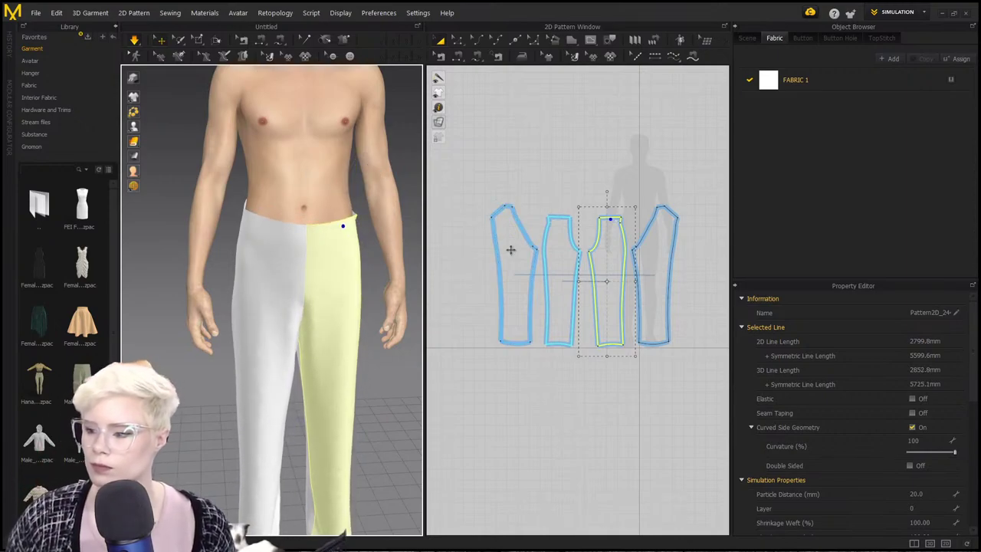
Nudge the front waistline slightly inward at the avatar's left side seam while the simulation runs.
{"action": "right_click", "coordinate": [376, 245]}
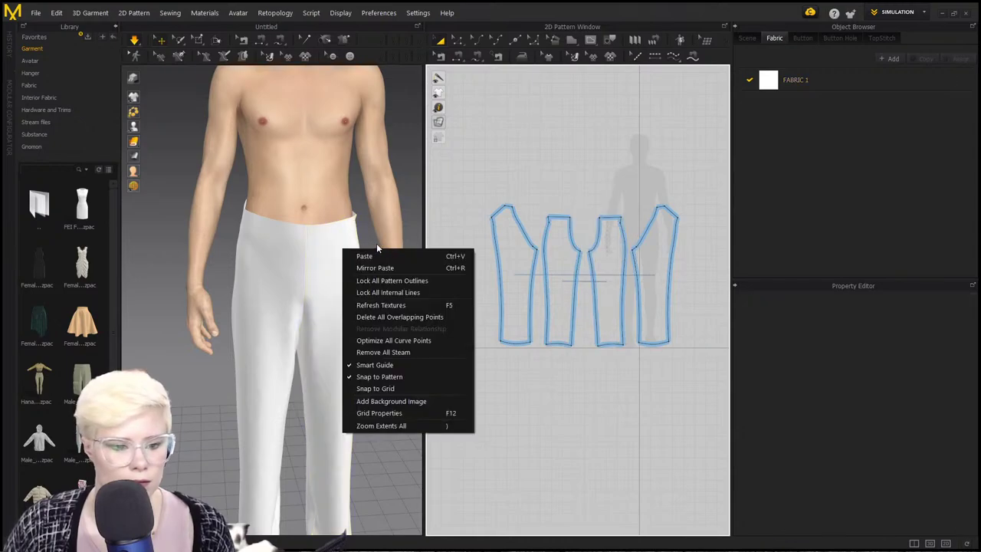
{"action": "left_click", "coordinate": [381, 207]}
{"action": "left_click", "coordinate": [374, 240]}
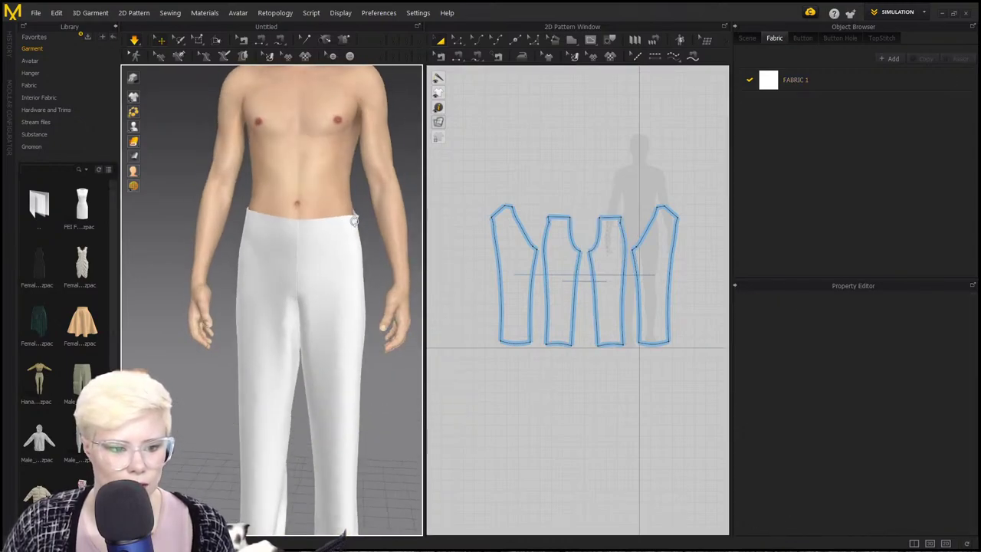
{"action": "left_click", "coordinate": [355, 215]}
{"action": "mouse_move", "coordinate": [354, 213]}
{"action": "left_mouse_down"}
{"action": "mouse_move", "coordinate": [377, 131]}
{"action": "mouse_move", "coordinate": [352, 212]}
{"action": "left_mouse_up"}
Tug the avatar's left back leg piece at the hip and thigh from behind to smooth the fabric.
{"action": "right_click_drag", "start_coordinate": [328, 284], "coordinate": [244, 288]}
{"action": "right_click", "coordinate": [263, 293]}
{"action": "left_click", "coordinate": [215, 261]}
{"action": "left_click", "coordinate": [210, 259]}
{"action": "left_click", "coordinate": [170, 304]}
{"action": "left_click", "coordinate": [242, 303]}
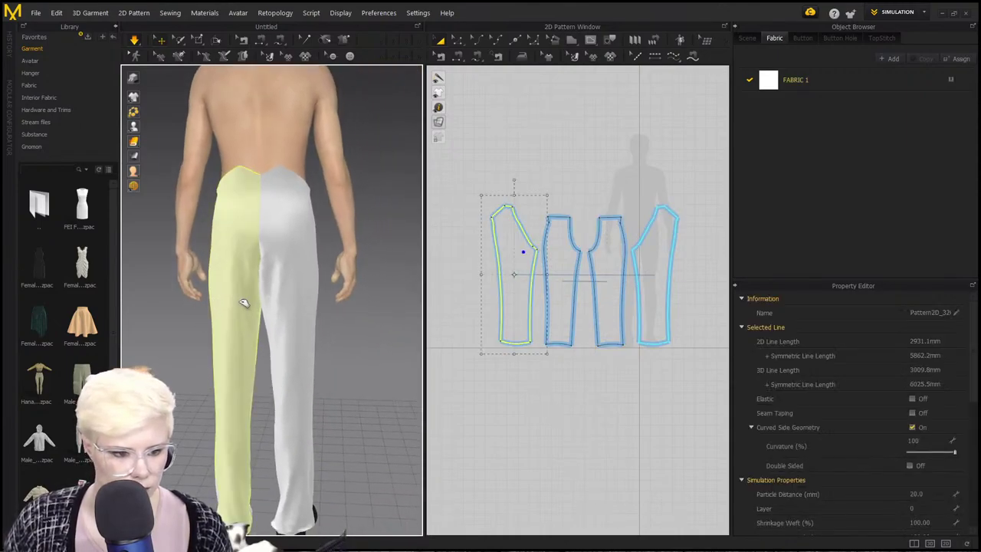
Convert the extra corner point beside the crotch on the outermost back pattern piece to a curve point.
{"action": "scroll", "coordinate": [515, 266], "scroll_direction": "up", "scroll_amount": 3}
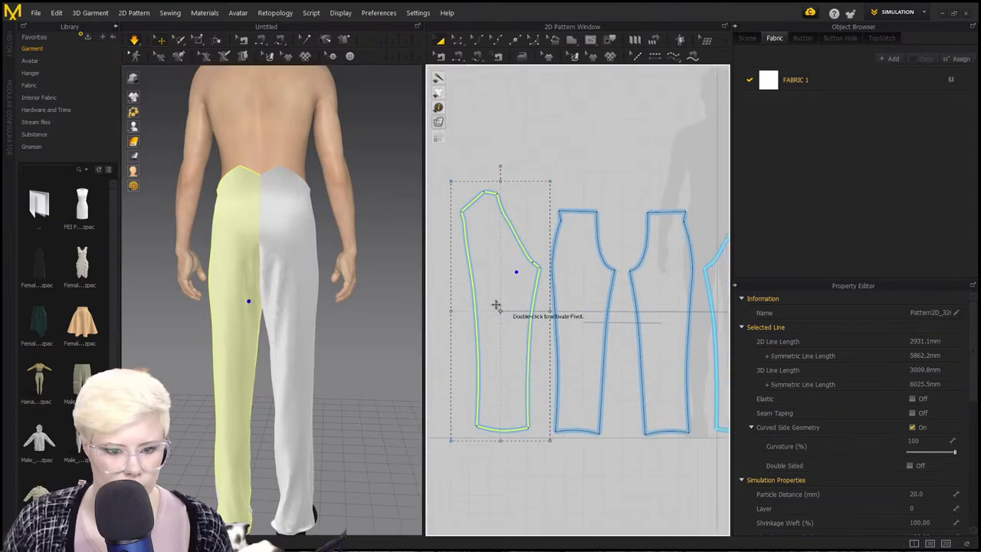
{"action": "key", "text": "z"}
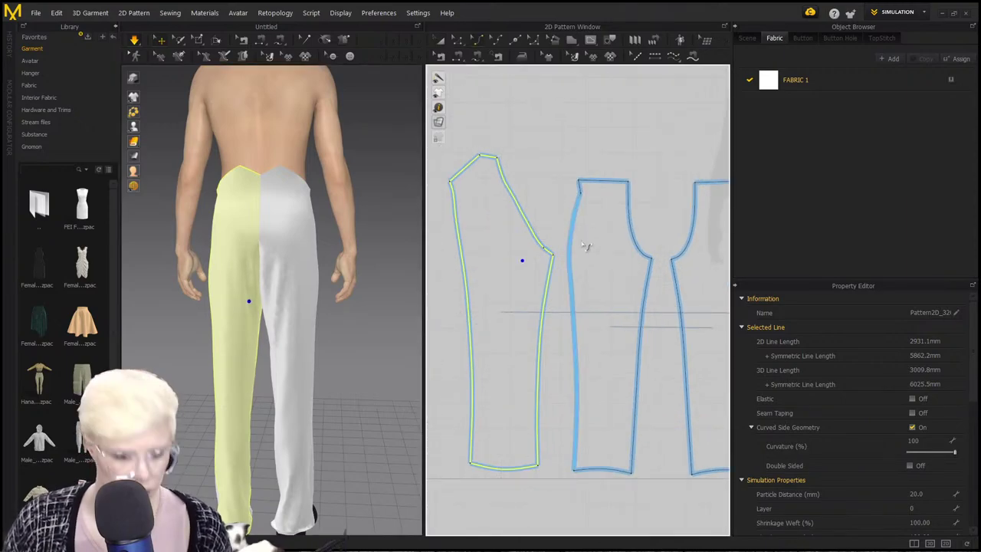
{"action": "left_click", "coordinate": [549, 193]}
{"action": "scroll", "coordinate": [575, 266], "scroll_direction": "up", "scroll_amount": 3}
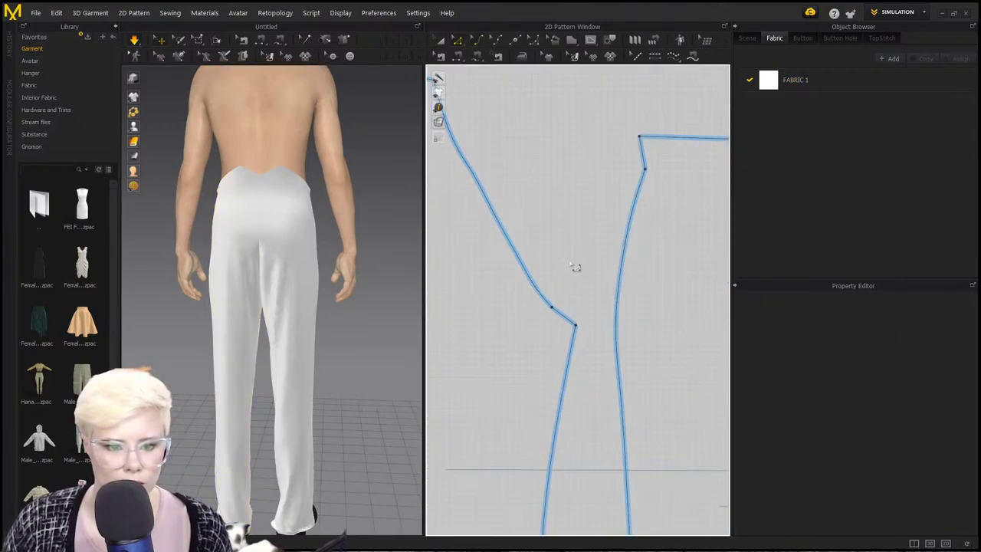
{"action": "left_click", "coordinate": [558, 313]}
{"action": "right_click", "coordinate": [558, 323]}
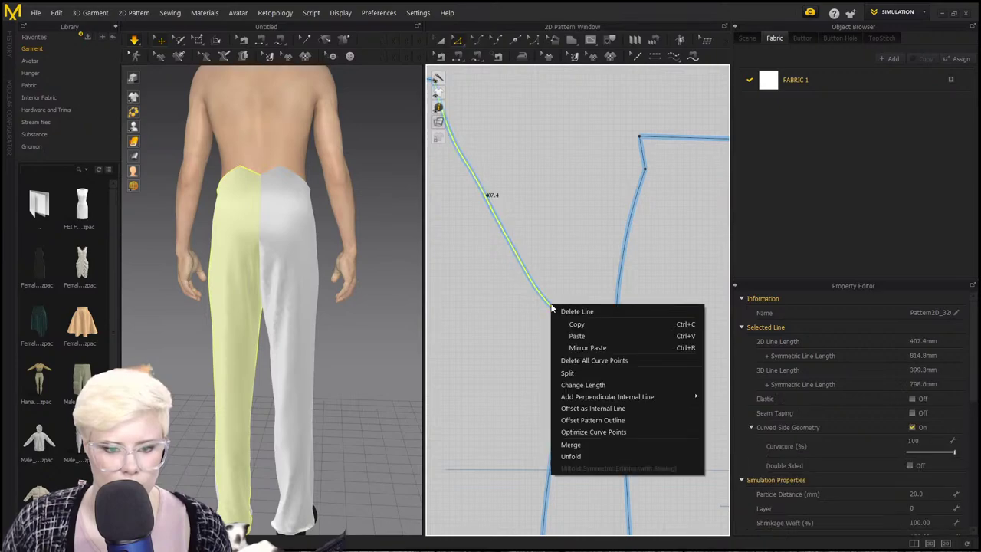
{"action": "left_click", "coordinate": [573, 291]}
{"action": "right_click", "coordinate": [554, 311]}
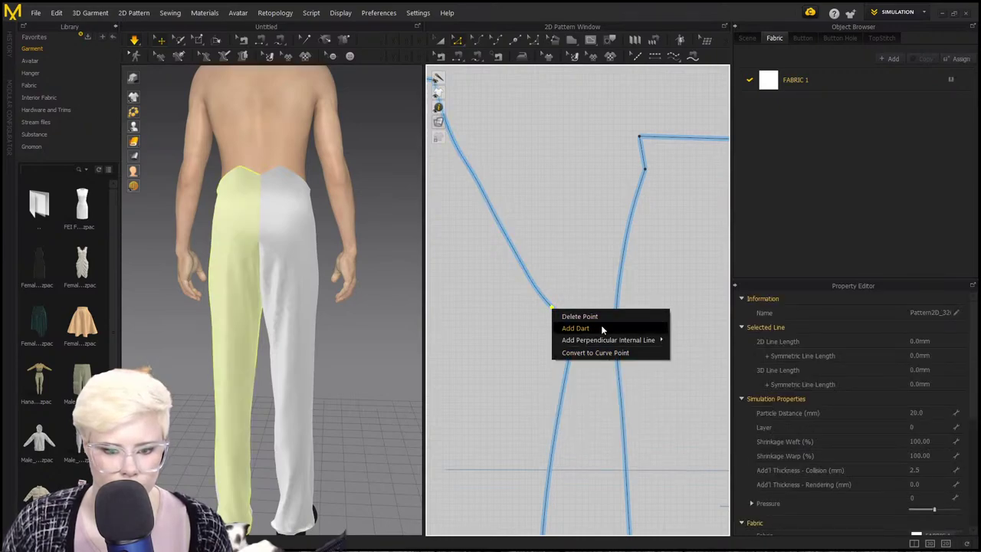
{"action": "left_click", "coordinate": [601, 353]}
{"action": "left_click", "coordinate": [532, 384]}
{"action": "scroll", "coordinate": [505, 345], "scroll_direction": "down", "scroll_amount": 3}
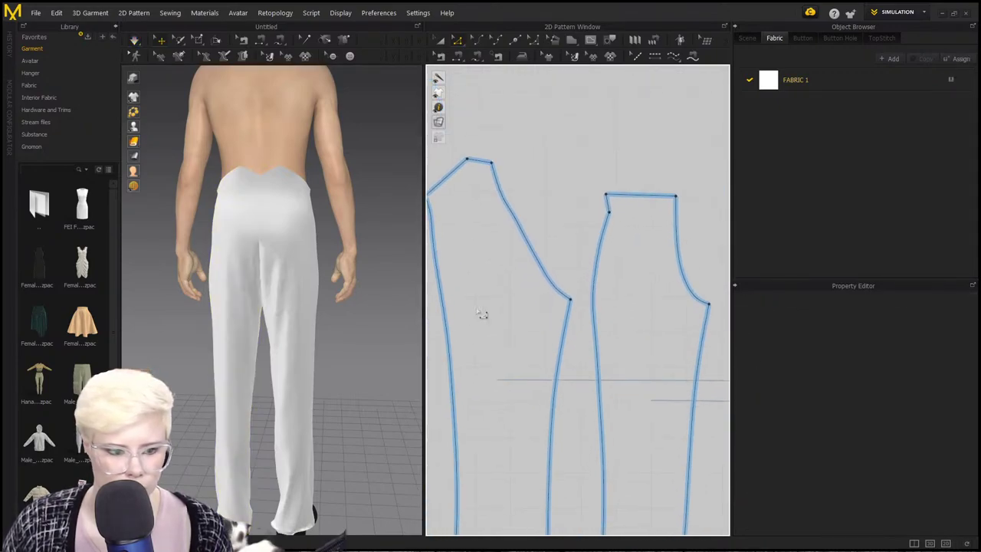
Deepen the back crotch curve with Edit Curvature to a line about 463 mm long, and resettle the back leg in simulation.
{"action": "right_click_drag", "start_coordinate": [261, 298], "coordinate": [304, 296]}
{"action": "left_click", "coordinate": [272, 284]}
{"action": "scroll", "coordinate": [510, 346], "scroll_direction": "down", "scroll_amount": 4}
{"action": "middle_click_drag", "start_coordinate": [593, 388], "coordinate": [446, 340]}
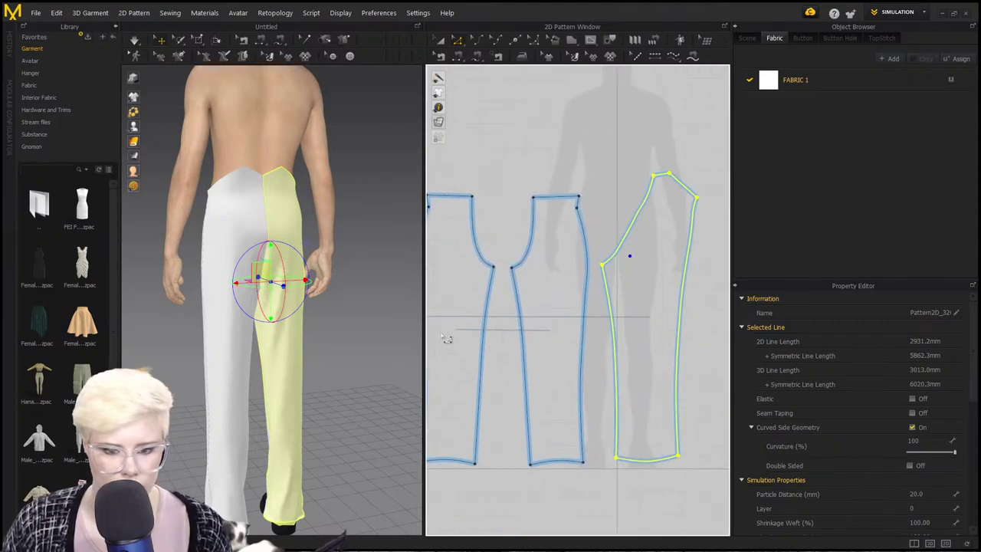
{"action": "scroll", "coordinate": [351, 301], "scroll_direction": "up", "scroll_amount": 2}
{"action": "left_click", "coordinate": [626, 296]}
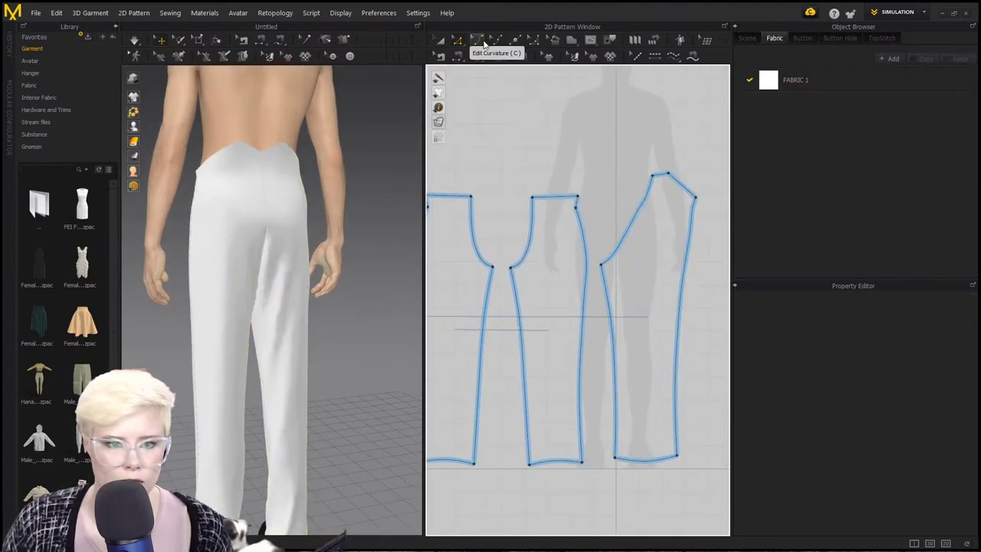
{"action": "left_click", "coordinate": [614, 291]}
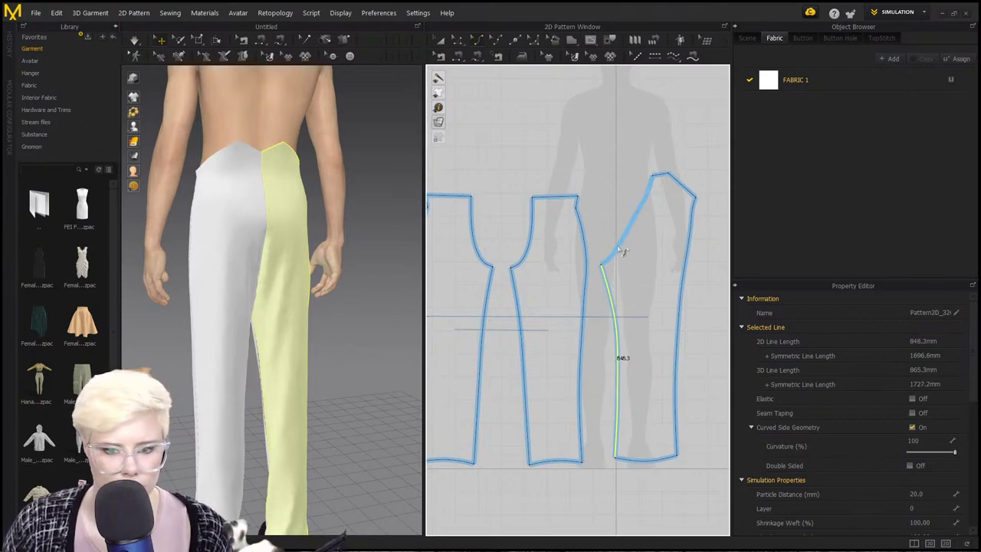
{"action": "left_click", "coordinate": [626, 254]}
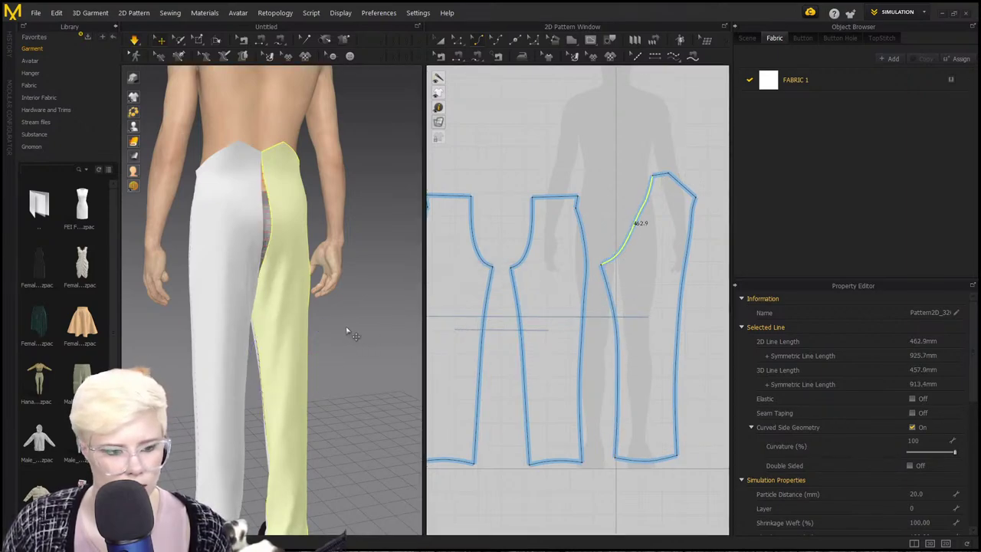
{"action": "scroll", "coordinate": [213, 313], "scroll_direction": "up", "scroll_amount": 3}
{"action": "left_click", "coordinate": [297, 305]}
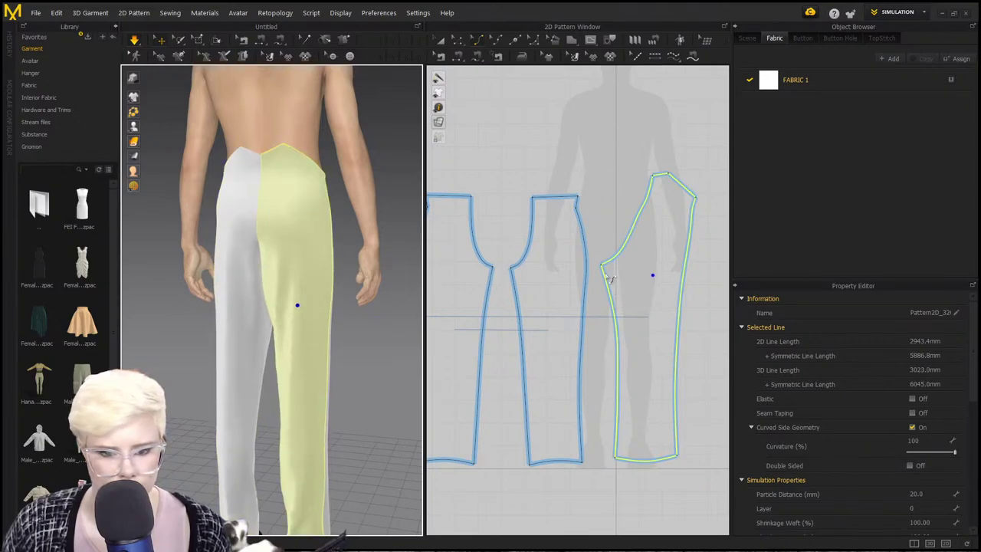
Move the front piece's crotch point slightly inward to shorten the crotch extension, and tug the back leg to settle it.
{"action": "left_click", "coordinate": [556, 266]}
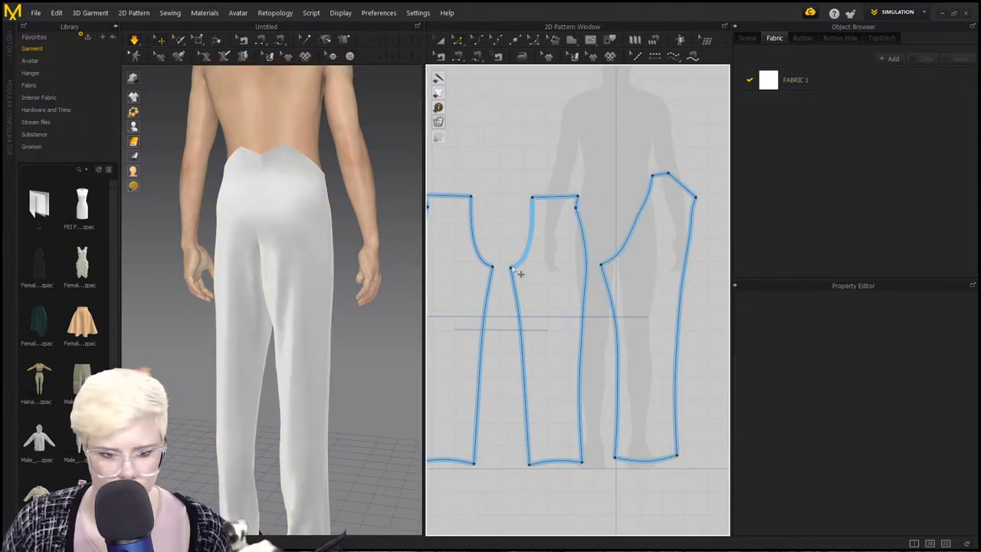
{"action": "left_click_drag", "start_coordinate": [512, 268], "coordinate": [515, 268]}
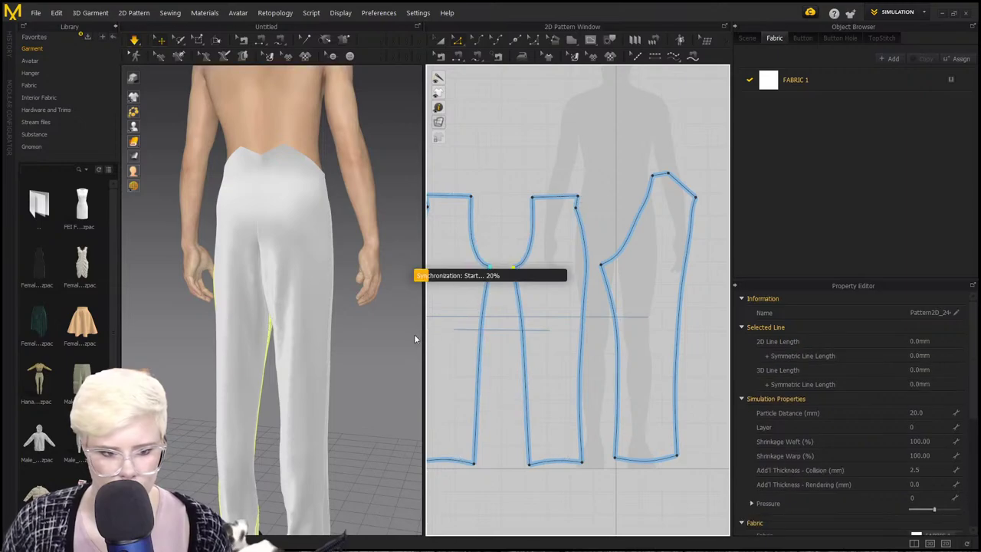
{"action": "left_click", "coordinate": [297, 284]}
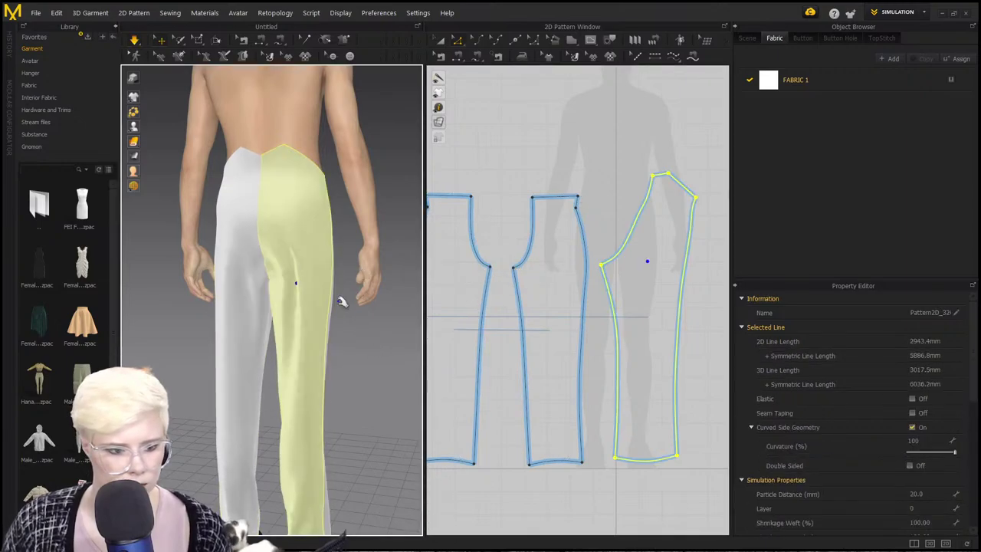
Pull the trousers upward at the front waist and at the waist of both back pieces while the simulation runs.
{"action": "right_click_drag", "start_coordinate": [322, 273], "coordinate": [289, 276]}
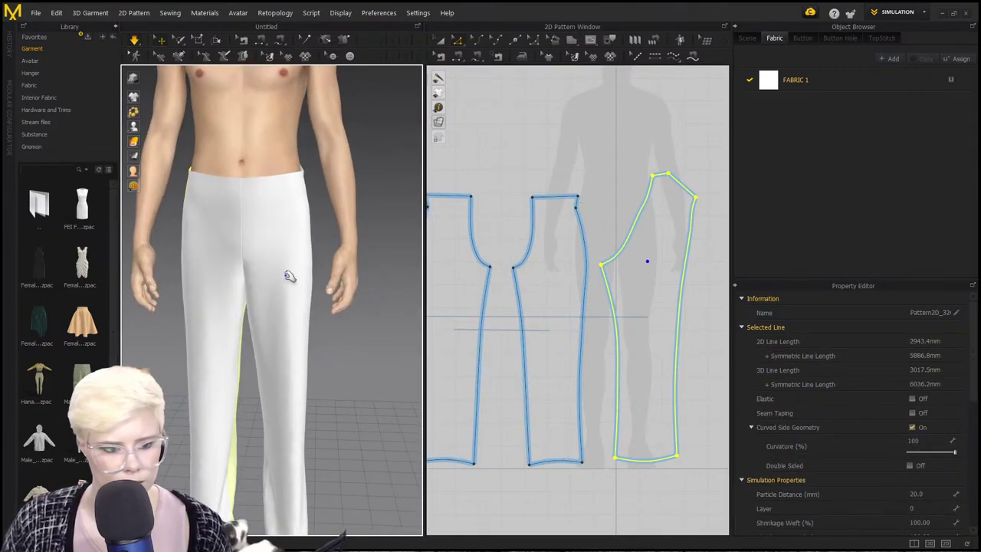
{"action": "left_click_drag", "start_coordinate": [285, 180], "coordinate": [311, 83]}
{"action": "right_click_drag", "start_coordinate": [278, 212], "coordinate": [318, 241]}
{"action": "left_click", "coordinate": [340, 312]}
{"action": "left_click_drag", "start_coordinate": [340, 312], "coordinate": [290, 304]}
{"action": "left_click_drag", "start_coordinate": [283, 178], "coordinate": [327, 72]}
{"action": "left_click_drag", "start_coordinate": [251, 146], "coordinate": [244, 3]}
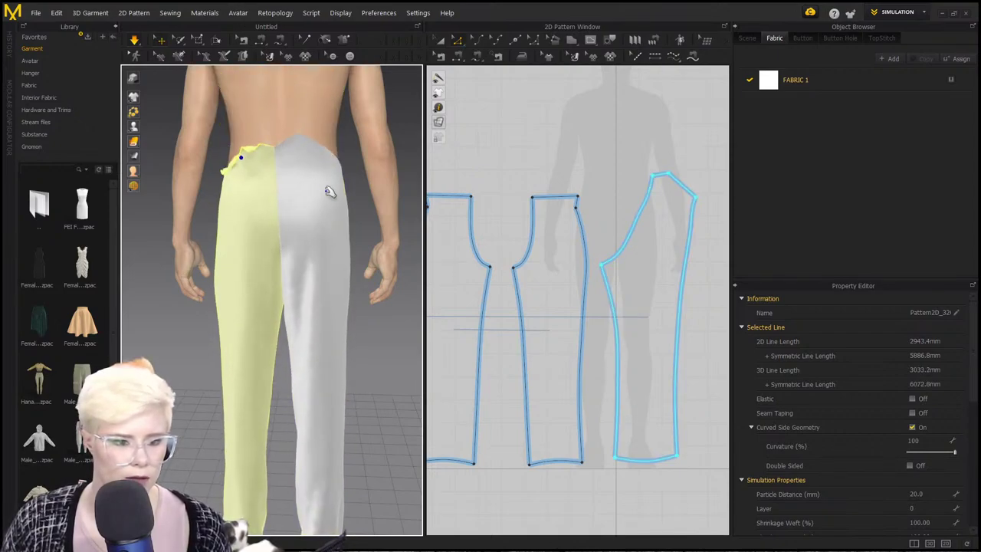
{"action": "left_click_drag", "start_coordinate": [330, 192], "coordinate": [343, 71]}
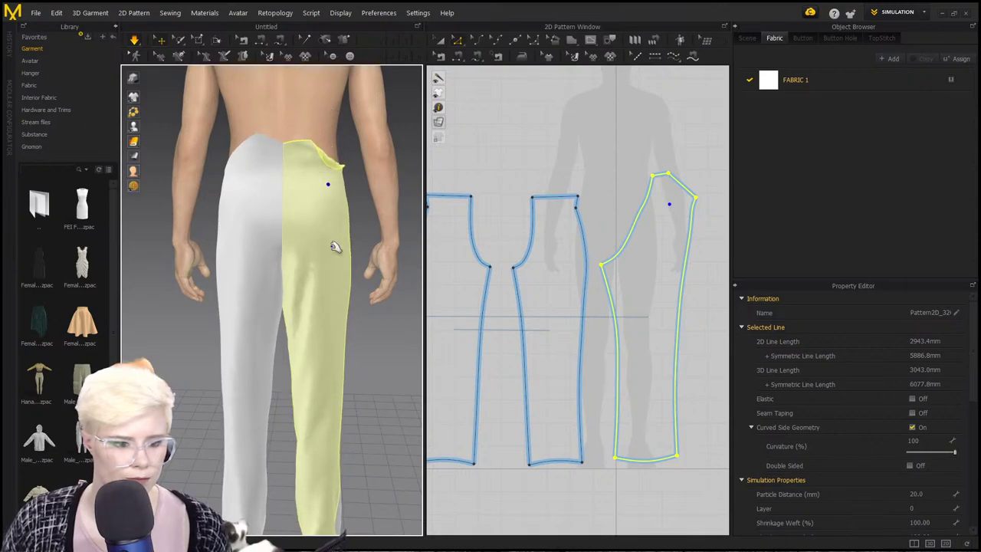
Open the fabric presets in the library and search them for "wool".
{"action": "scroll", "coordinate": [308, 266], "scroll_direction": "down", "scroll_amount": 3}
{"action": "right_click_drag", "start_coordinate": [307, 266], "coordinate": [328, 316]}
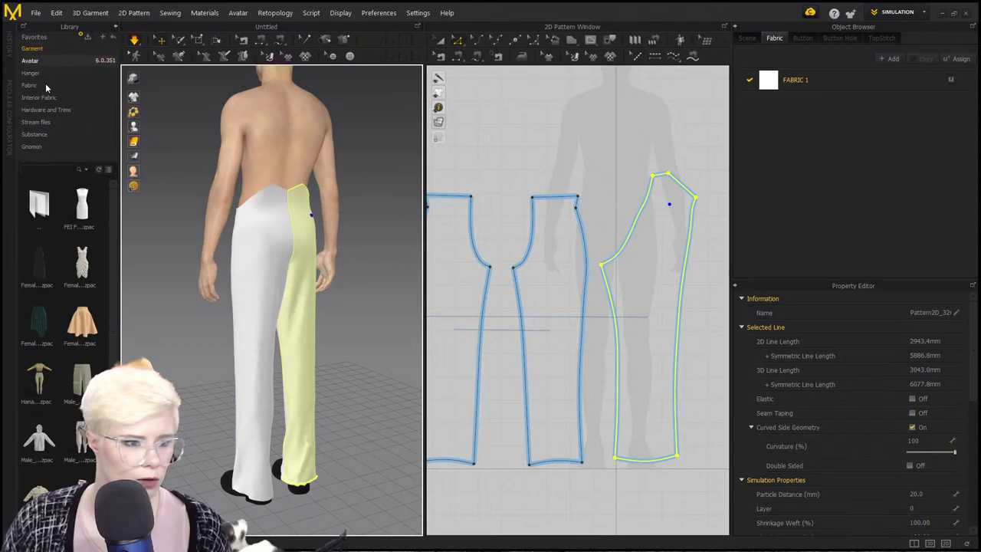
{"action": "left_click", "coordinate": [46, 85]}
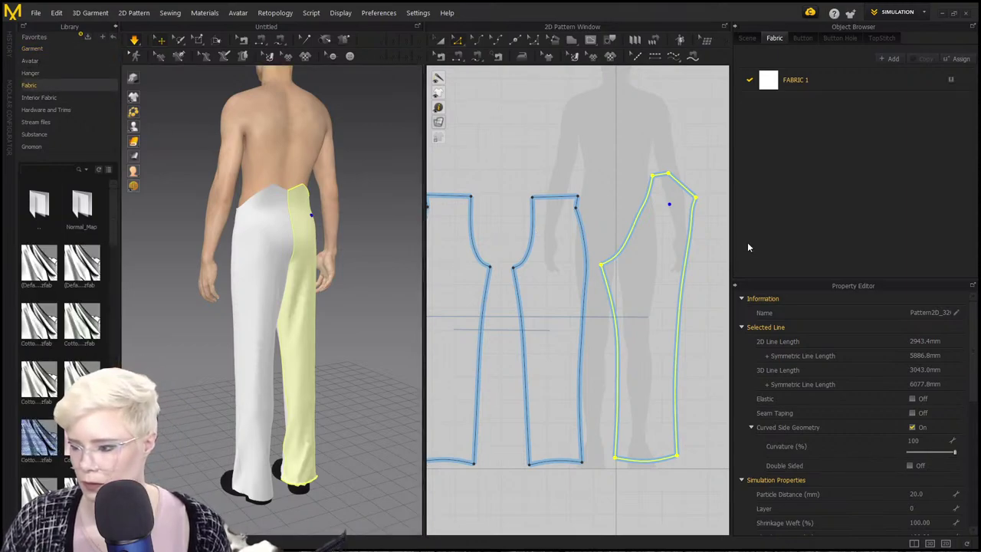
{"action": "left_click", "coordinate": [304, 41]}
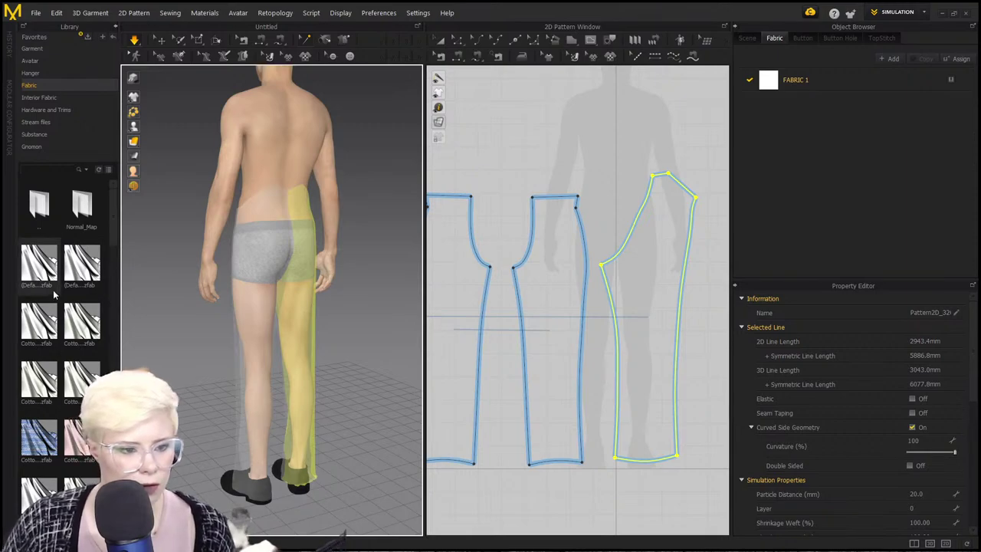
{"action": "scroll", "coordinate": [47, 363], "scroll_direction": "down", "scroll_amount": 5}
{"action": "scroll", "coordinate": [47, 363], "scroll_direction": "down", "scroll_amount": 5}
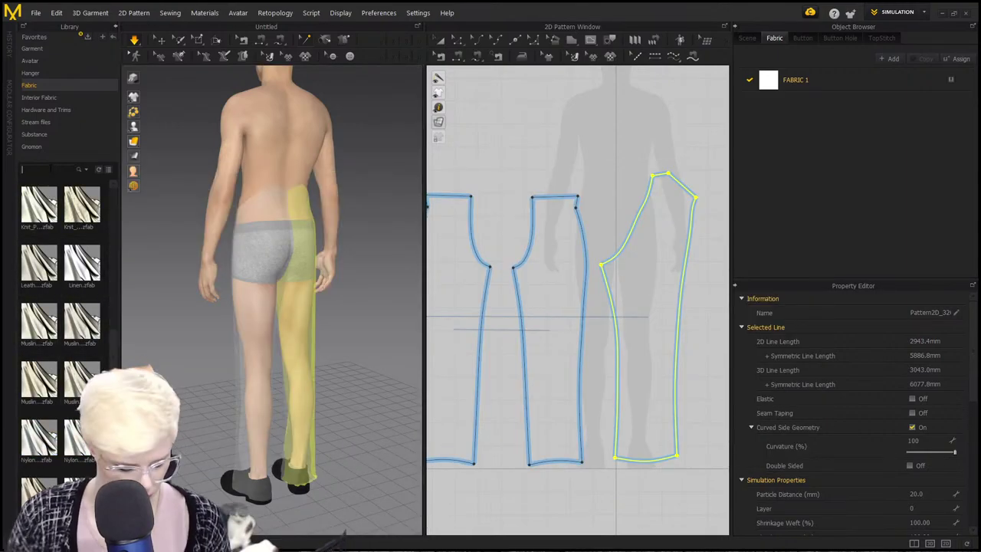
{"action": "type", "text": "woo"}
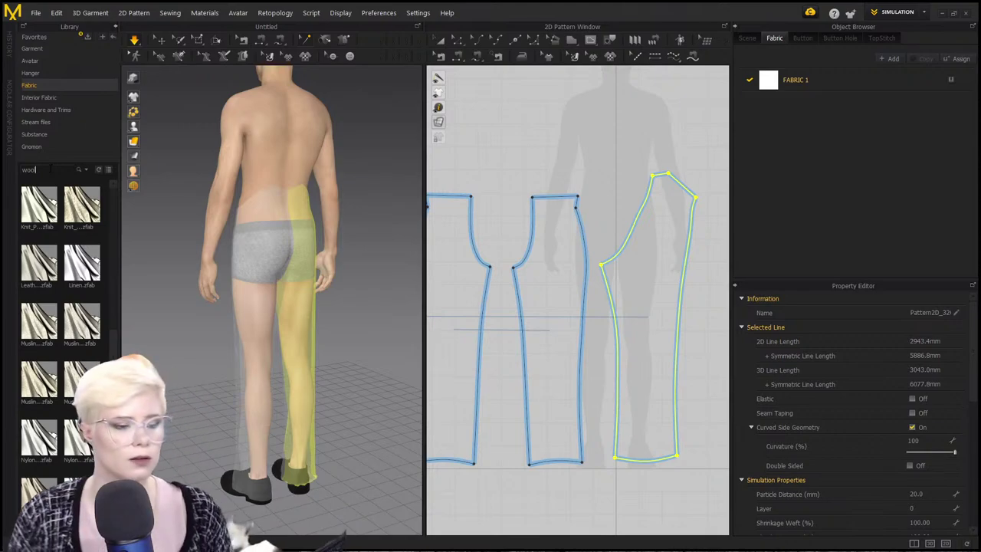
{"action": "type", "text": "l"}
{"action": "key", "text": "Return"}
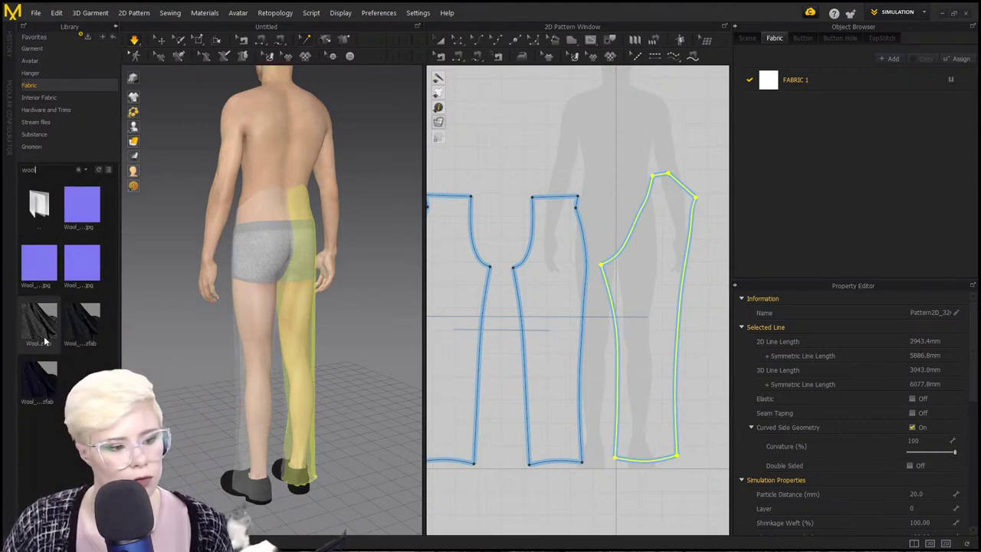
Add the Wool_Melton fabric to the project and apply it to all four trouser pattern pieces.
{"action": "mouse_move", "coordinate": [36, 390]}
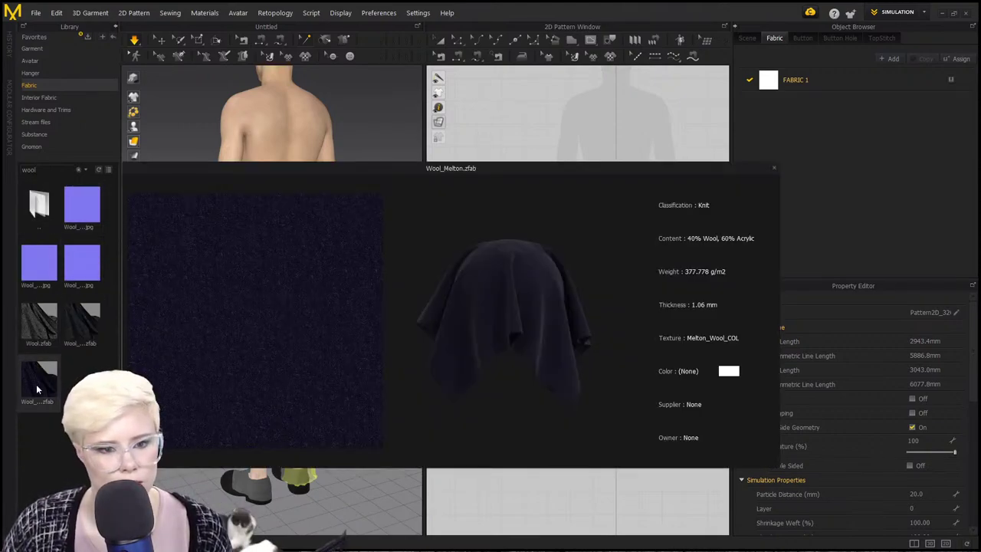
{"action": "left_click_drag", "start_coordinate": [37, 389], "coordinate": [811, 172]}
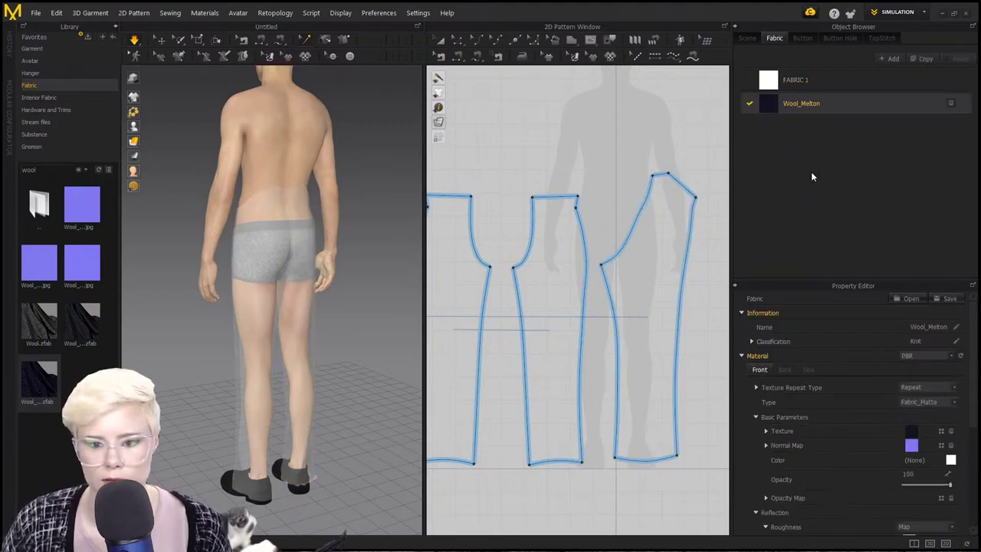
{"action": "left_click_drag", "start_coordinate": [800, 107], "coordinate": [715, 228]}
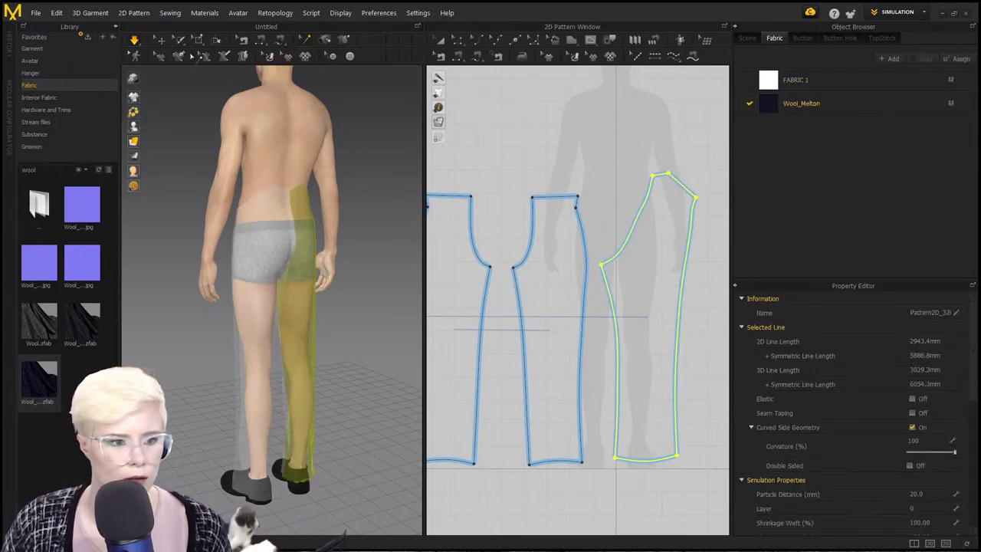
{"action": "left_click", "coordinate": [159, 41]}
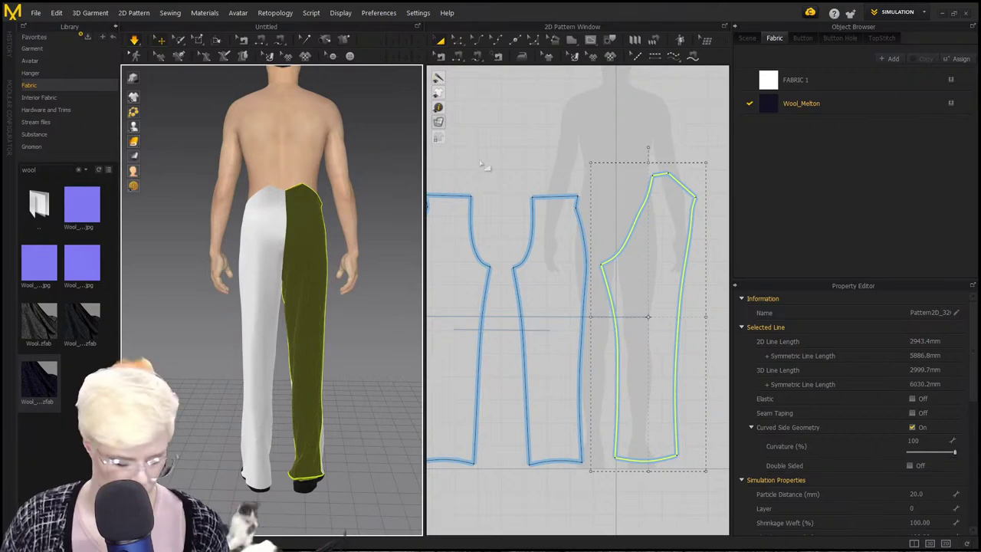
{"action": "key", "text": "ctrl+a"}
{"action": "left_click_drag", "start_coordinate": [763, 104], "coordinate": [673, 219]}
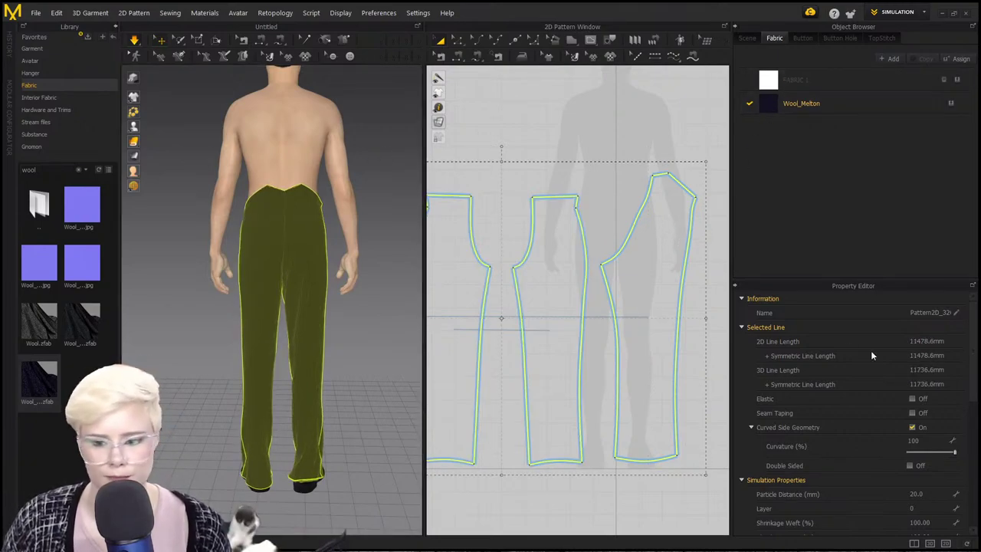
Desaturate the Wool_Melton fabric's texture and set its colour to a medium gray.
{"action": "left_click", "coordinate": [772, 109]}
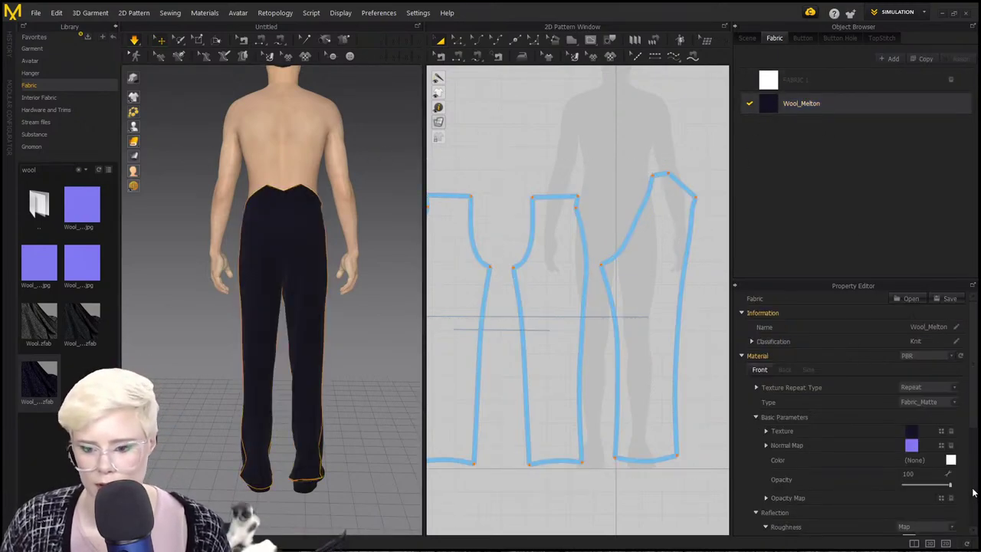
{"action": "left_click", "coordinate": [764, 432]}
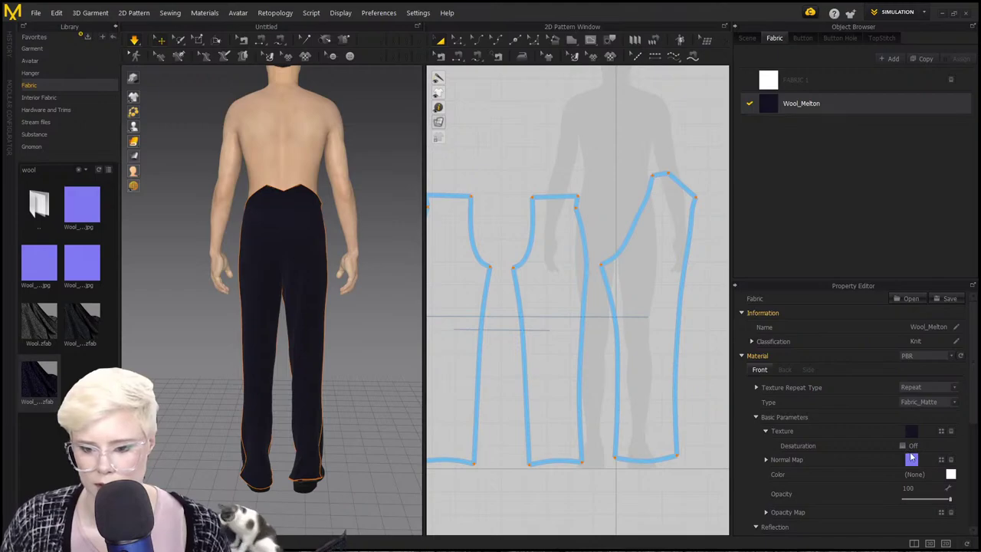
{"action": "left_click", "coordinate": [903, 447]}
{"action": "left_click", "coordinate": [951, 521]}
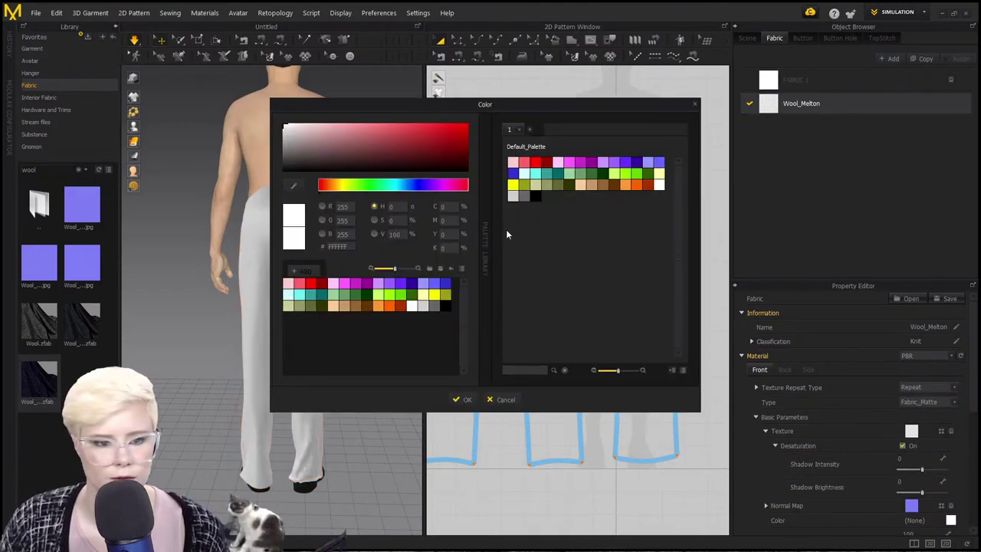
{"action": "left_click", "coordinate": [286, 140]}
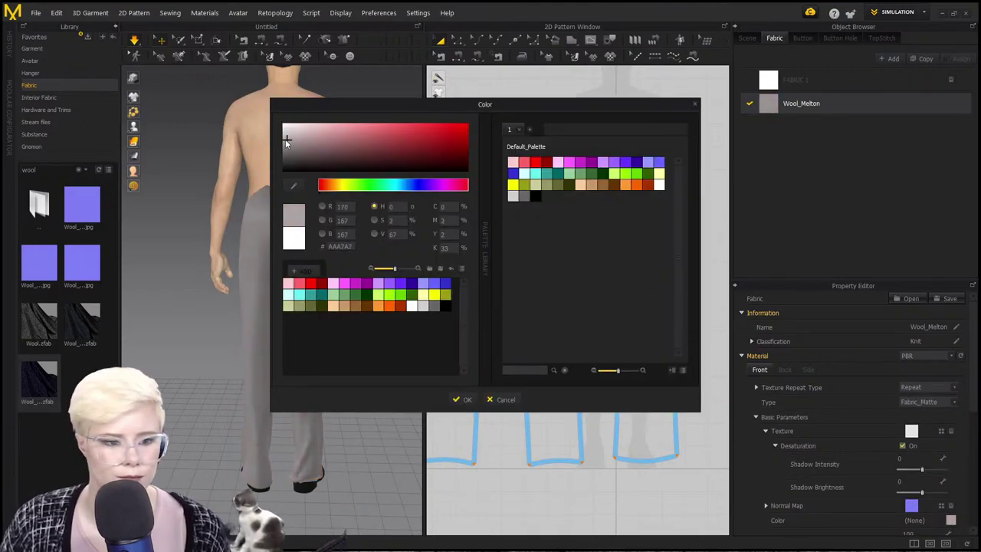
{"action": "left_click", "coordinate": [465, 399]}
Pull the trousers up at the back and front waist and tug both front thighs while the simulation runs.
{"action": "scroll", "coordinate": [235, 307], "scroll_direction": "up", "scroll_amount": 5}
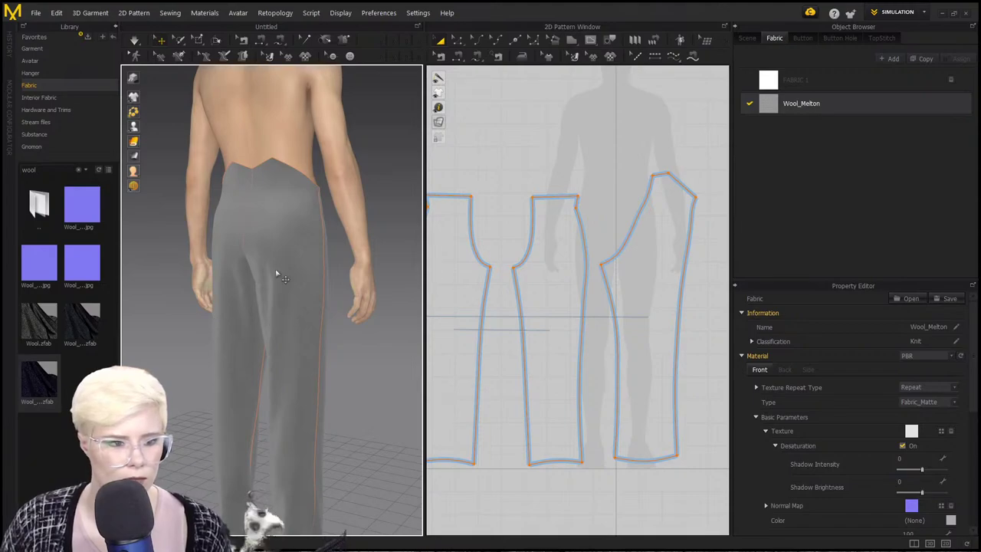
{"action": "left_click", "coordinate": [295, 191]}
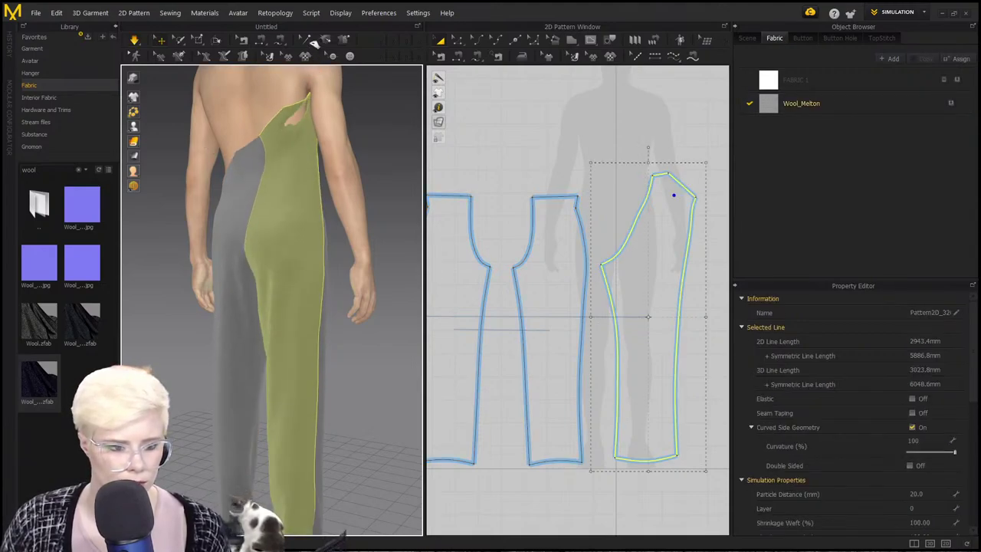
{"action": "mouse_move", "coordinate": [258, 158]}
{"action": "right_mouse_down"}
{"action": "mouse_move", "coordinate": [172, 163]}
{"action": "mouse_move", "coordinate": [239, 207]}
{"action": "mouse_move", "coordinate": [197, 212]}
{"action": "mouse_move", "coordinate": [284, 197]}
{"action": "mouse_move", "coordinate": [264, 188]}
{"action": "right_mouse_up"}
{"action": "left_click", "coordinate": [264, 188]}
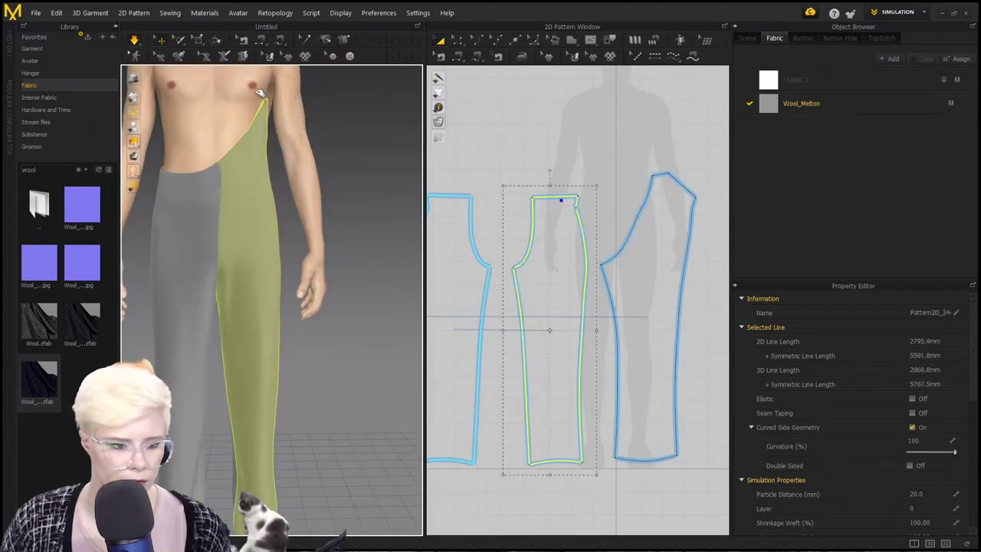
{"action": "left_click", "coordinate": [176, 298]}
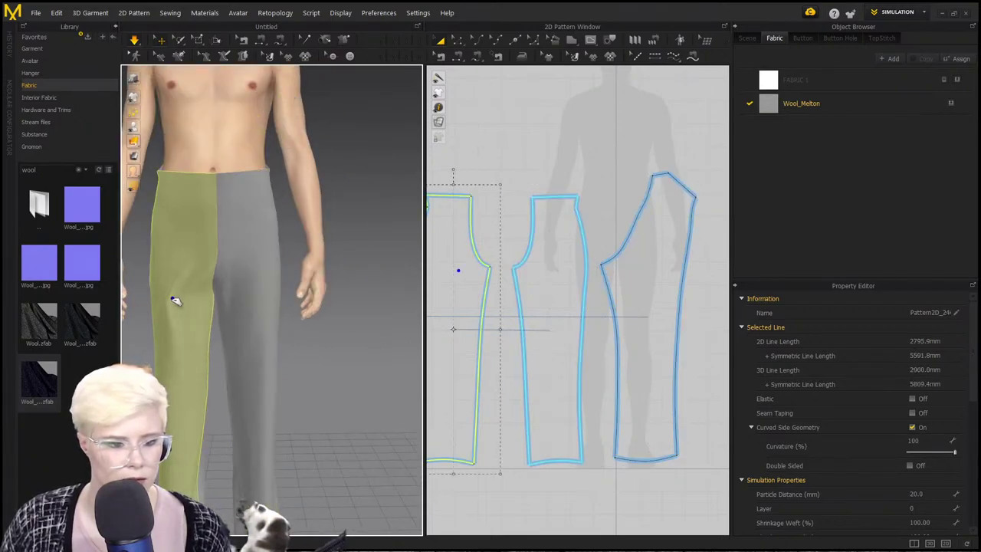
{"action": "left_click", "coordinate": [244, 299]}
{"action": "scroll", "coordinate": [219, 287], "scroll_direction": "down", "scroll_amount": 1}
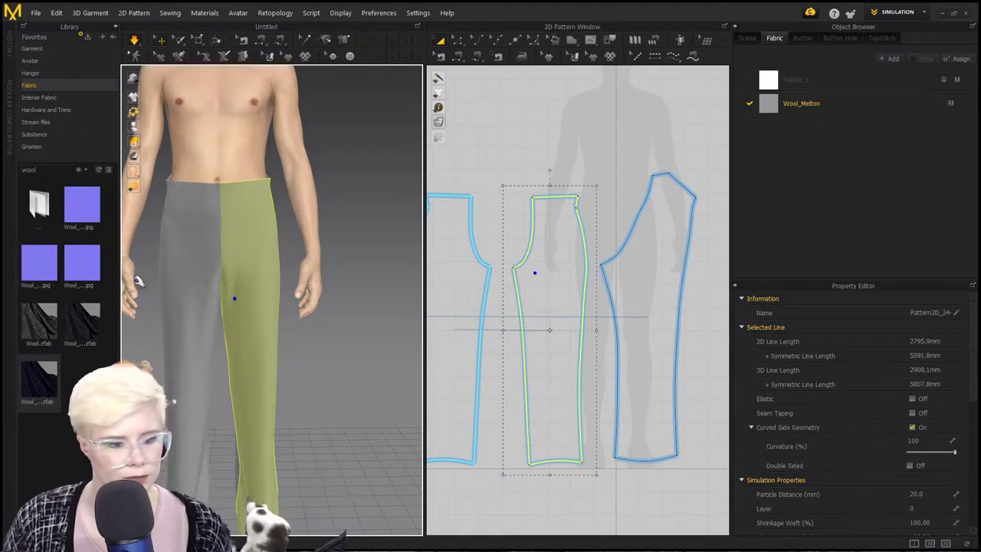
Tug the lower front legs and hems of the trousers to settle them above the shoes.
{"action": "scroll", "coordinate": [241, 289], "scroll_direction": "down", "scroll_amount": 3}
{"action": "left_click_drag", "start_coordinate": [229, 451], "coordinate": [237, 406]}
{"action": "left_click", "coordinate": [300, 392]}
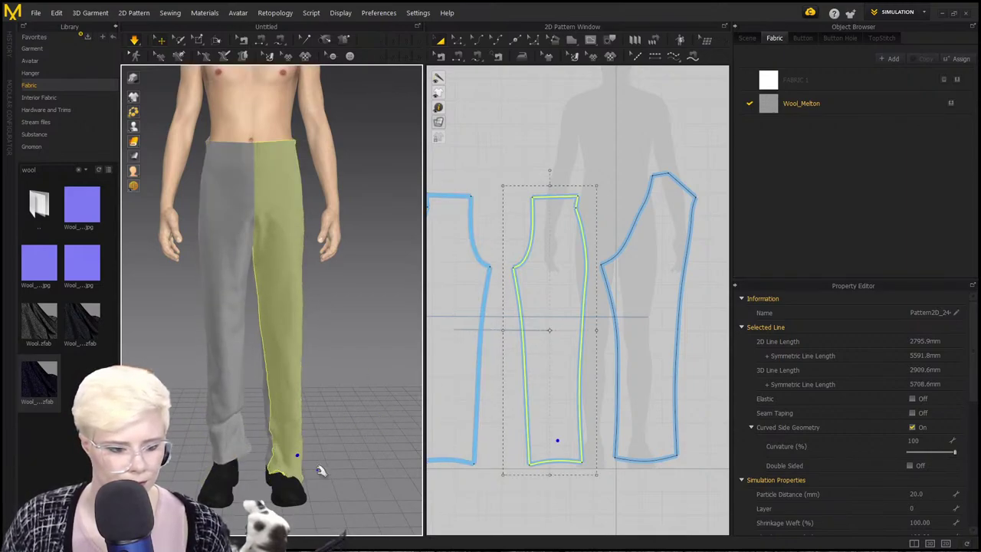
{"action": "left_click_drag", "start_coordinate": [301, 470], "coordinate": [319, 289]}
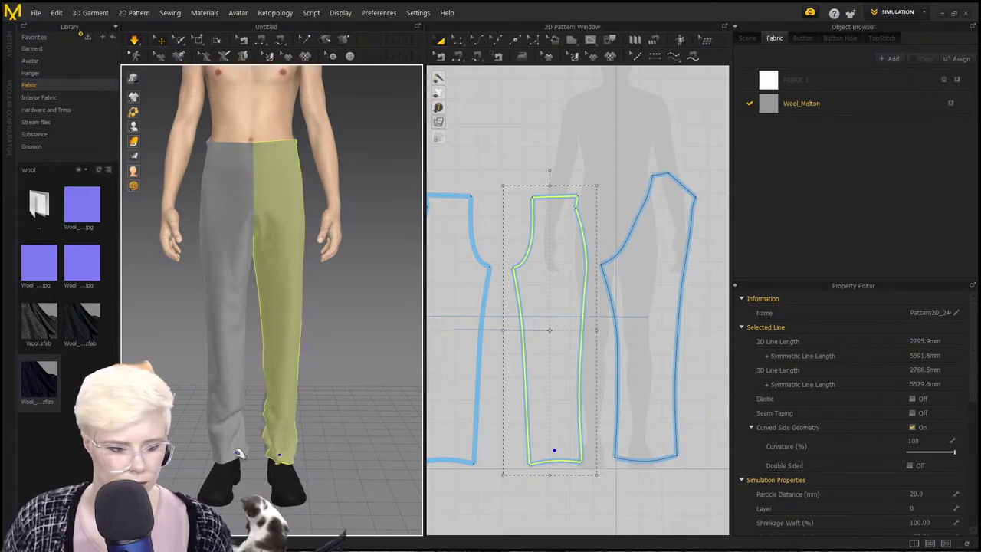
{"action": "left_click", "coordinate": [239, 453]}
Tug the back leg near the hem from the side and pull the hem down to straighten the leg.
{"action": "mouse_move", "coordinate": [297, 429]}
{"action": "right_mouse_down"}
{"action": "mouse_move", "coordinate": [296, 412]}
{"action": "mouse_move", "coordinate": [361, 416]}
{"action": "mouse_move", "coordinate": [311, 435]}
{"action": "right_mouse_up"}
{"action": "left_click", "coordinate": [225, 453]}
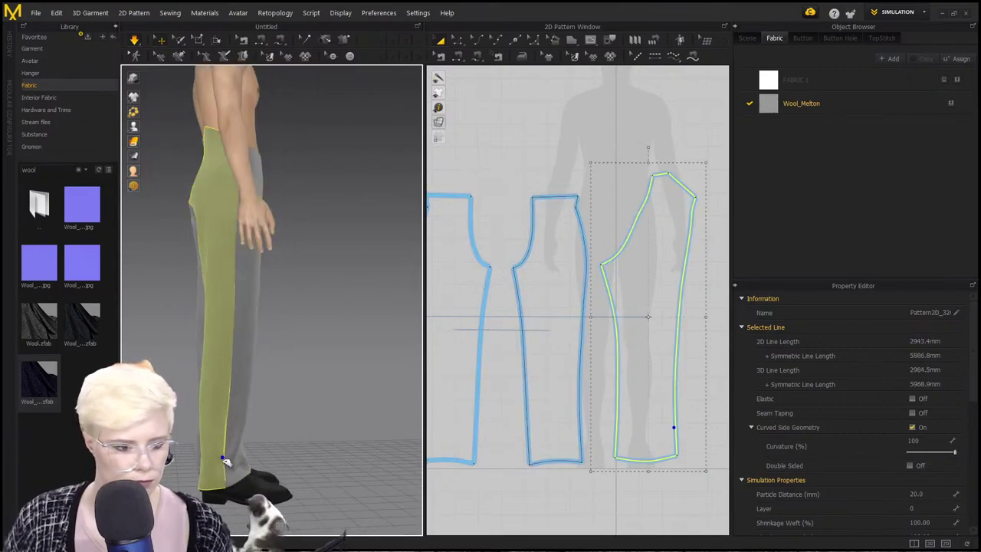
{"action": "right_click_drag", "start_coordinate": [226, 454], "coordinate": [366, 435]}
{"action": "left_click_drag", "start_coordinate": [296, 429], "coordinate": [296, 484]}
{"action": "right_click_drag", "start_coordinate": [311, 437], "coordinate": [262, 440]}
{"action": "scroll", "coordinate": [263, 440], "scroll_direction": "down", "scroll_amount": 4}
{"action": "right_click_drag", "start_coordinate": [344, 438], "coordinate": [321, 435]}
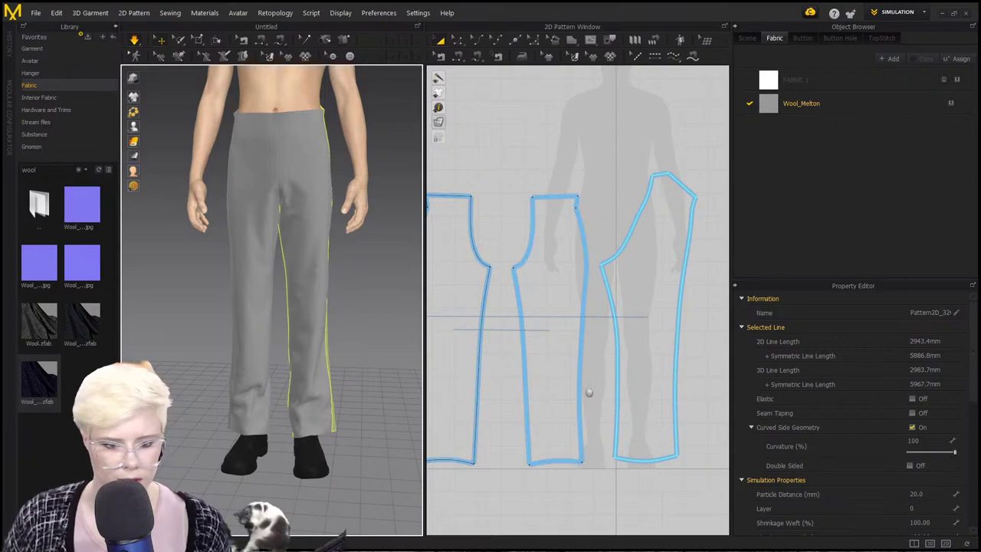
Select the hem lines of the front and back pieces, move them slightly down to lengthen the trousers, and resimulate.
{"action": "middle_click_drag", "start_coordinate": [587, 394], "coordinate": [630, 355]}
{"action": "scroll", "coordinate": [557, 465], "scroll_direction": "up", "scroll_amount": 1}
{"action": "left_click", "coordinate": [558, 489]}
{"action": "scroll", "coordinate": [539, 419], "scroll_direction": "down", "scroll_amount": 2}
{"action": "middle_click_drag", "start_coordinate": [539, 418], "coordinate": [564, 397]}
{"action": "scroll", "coordinate": [539, 407], "scroll_direction": "up", "scroll_amount": 1}
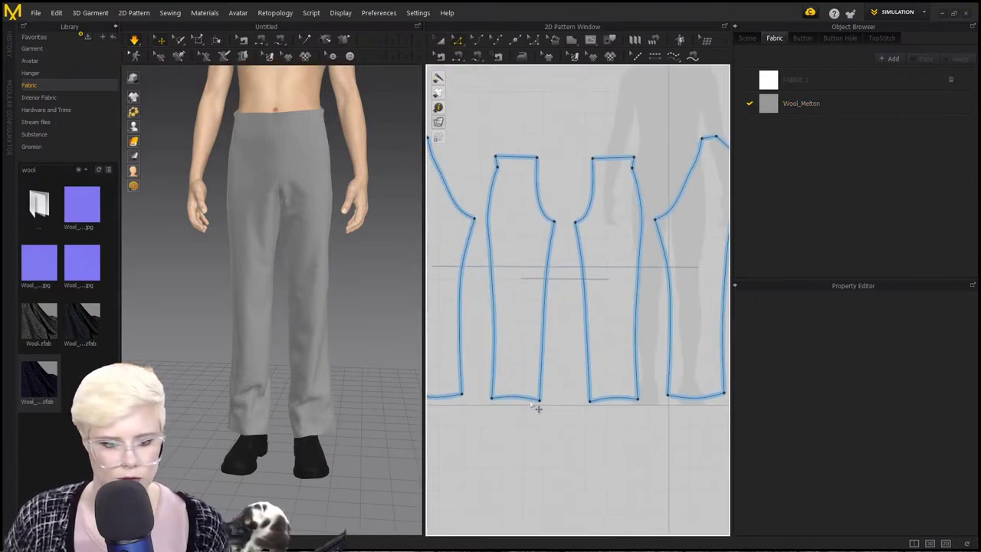
{"action": "left_click", "coordinate": [523, 399]}
{"action": "scroll", "coordinate": [489, 432], "scroll_direction": "down", "scroll_amount": 3}
{"action": "middle_click_drag", "start_coordinate": [489, 432], "coordinate": [569, 437]}
{"action": "left_click", "coordinate": [540, 419], "text": "shift"}
{"action": "scroll", "coordinate": [549, 431], "scroll_direction": "up", "scroll_amount": 1}
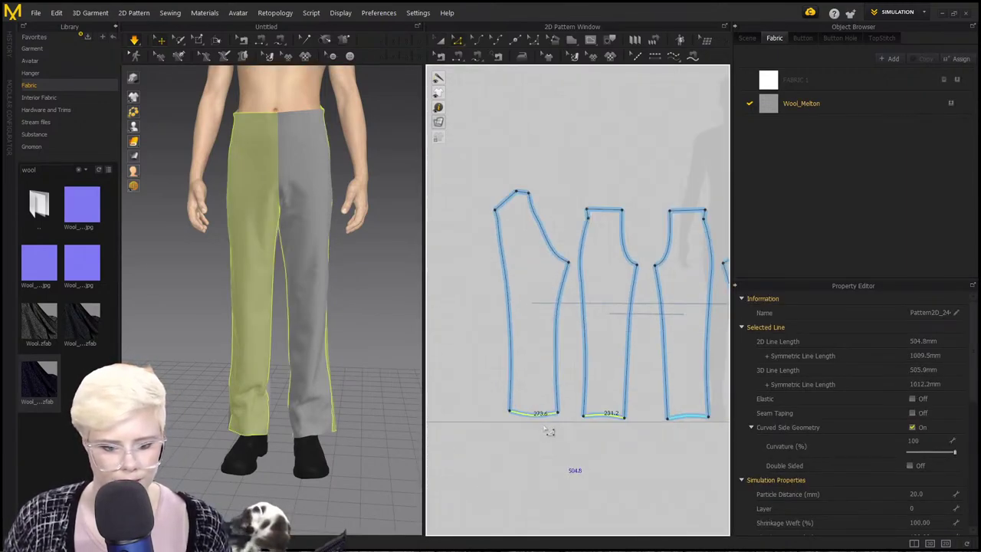
{"action": "left_click_drag", "start_coordinate": [543, 423], "coordinate": [543, 430]}
{"action": "key", "text": "space"}
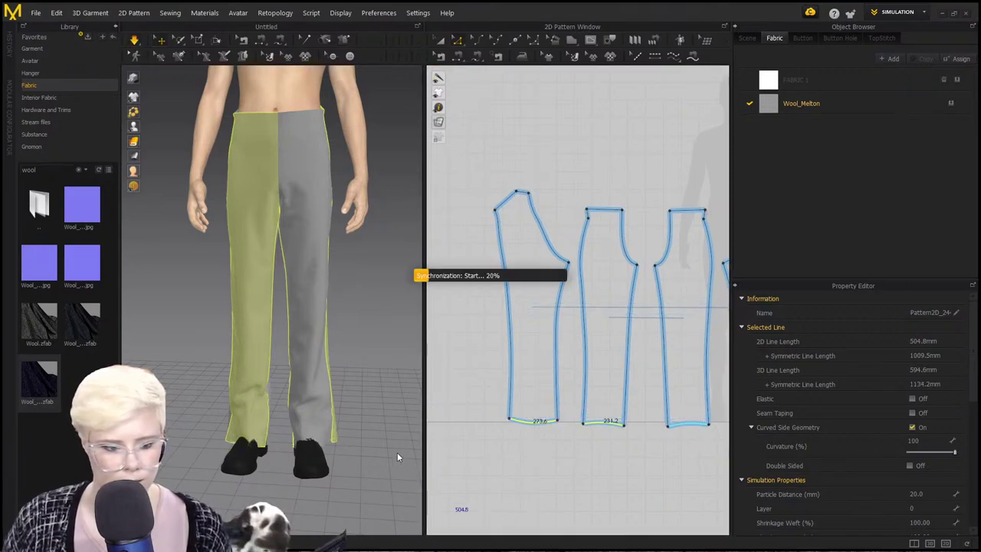
Tug the hems of both lengthened front legs so they settle over the shoes.
{"action": "left_click", "coordinate": [313, 411]}
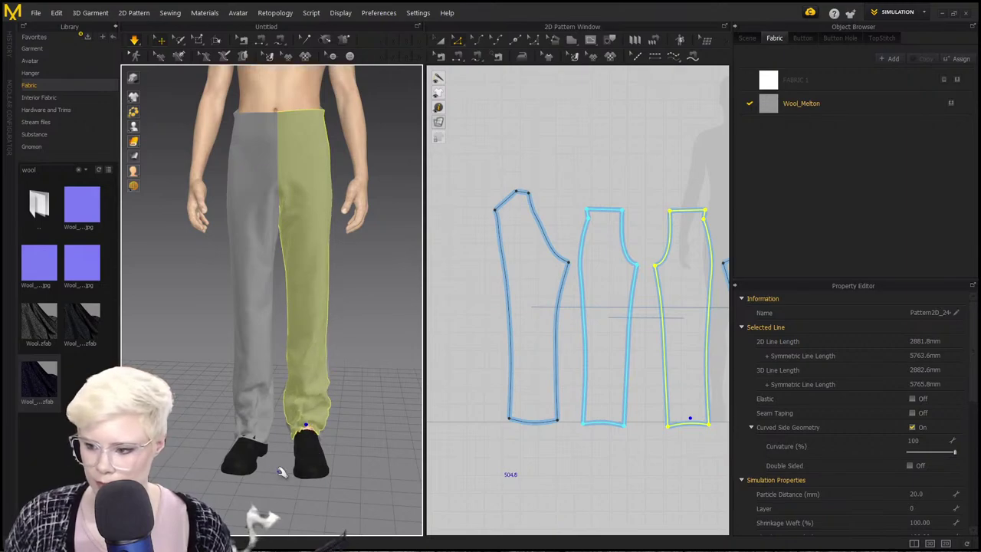
{"action": "left_click", "coordinate": [241, 439]}
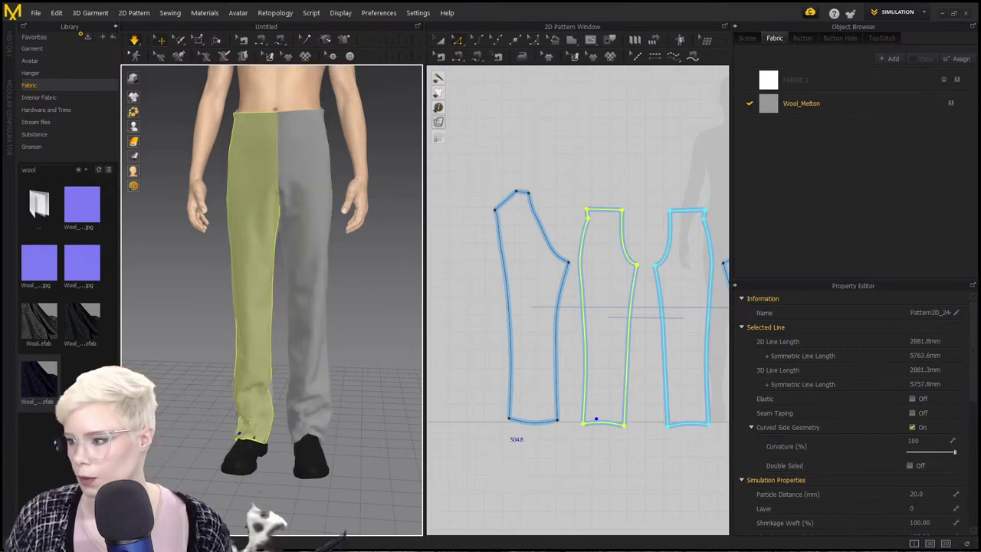
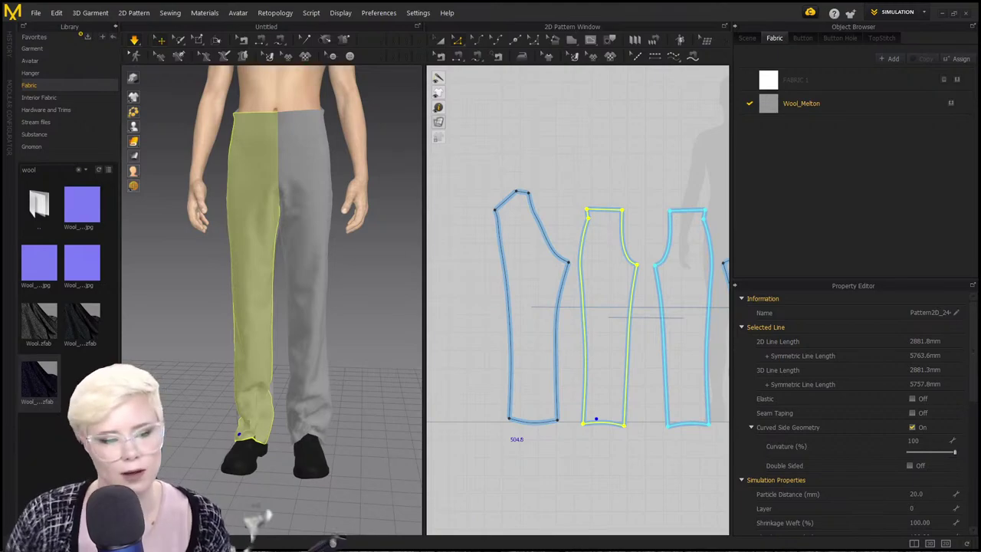
{"action": "left_click", "coordinate": [318, 437]}
{"action": "scroll", "coordinate": [345, 422], "scroll_direction": "down", "scroll_amount": 2}
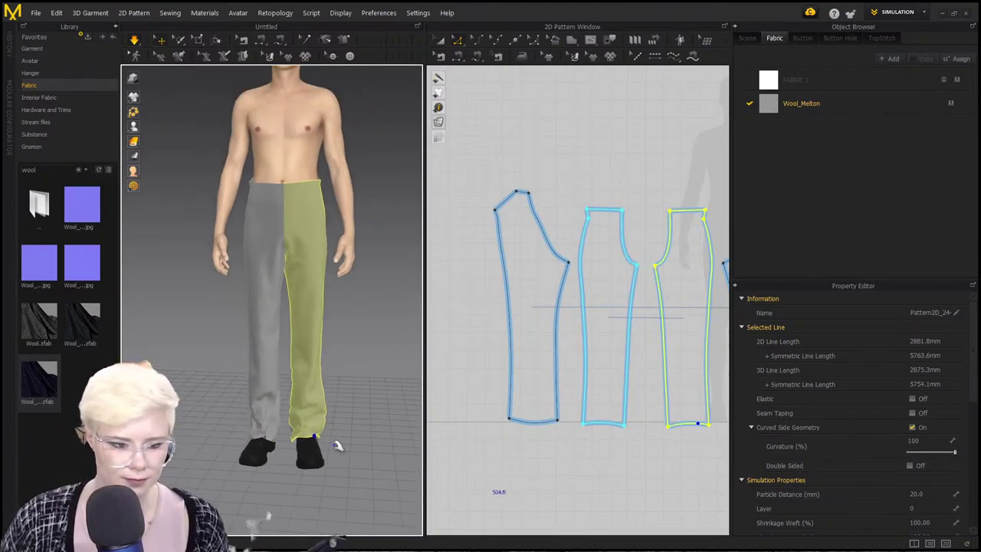
Pull both front pieces upward at the waist while the simulation runs.
{"action": "mouse_move", "coordinate": [333, 403]}
{"action": "right_mouse_down"}
{"action": "mouse_move", "coordinate": [288, 404]}
{"action": "mouse_move", "coordinate": [318, 405]}
{"action": "right_mouse_up"}
{"action": "middle_click_drag", "start_coordinate": [318, 405], "coordinate": [309, 438]}
{"action": "scroll", "coordinate": [309, 438], "scroll_direction": "up", "scroll_amount": 1}
{"action": "scroll", "coordinate": [571, 297], "scroll_direction": "up", "scroll_amount": 2}
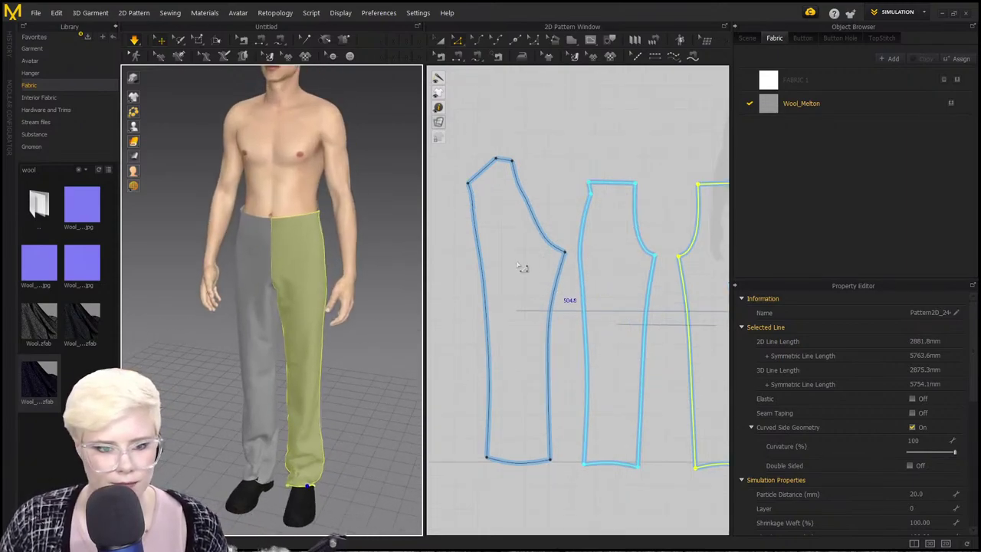
{"action": "right_click_drag", "start_coordinate": [315, 238], "coordinate": [340, 215]}
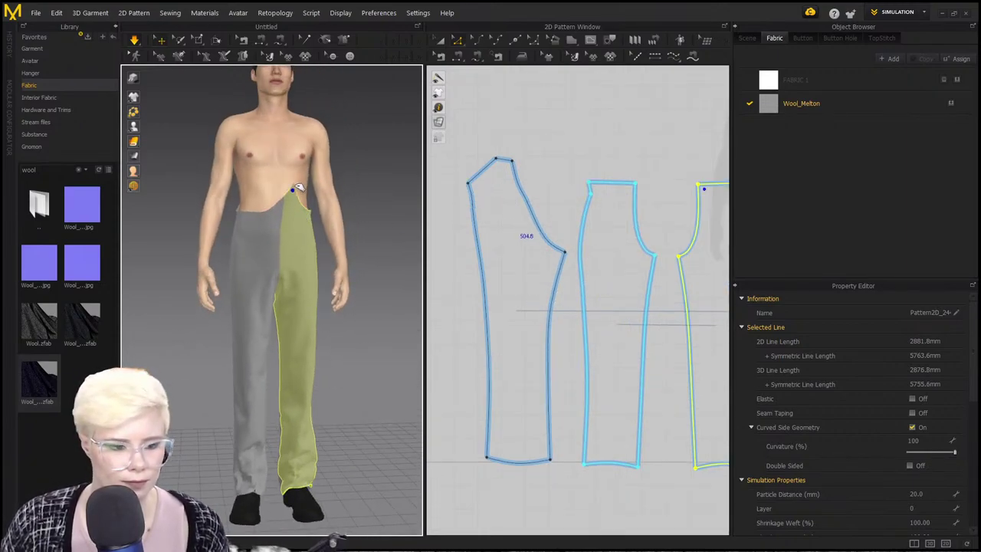
{"action": "left_click", "coordinate": [253, 214]}
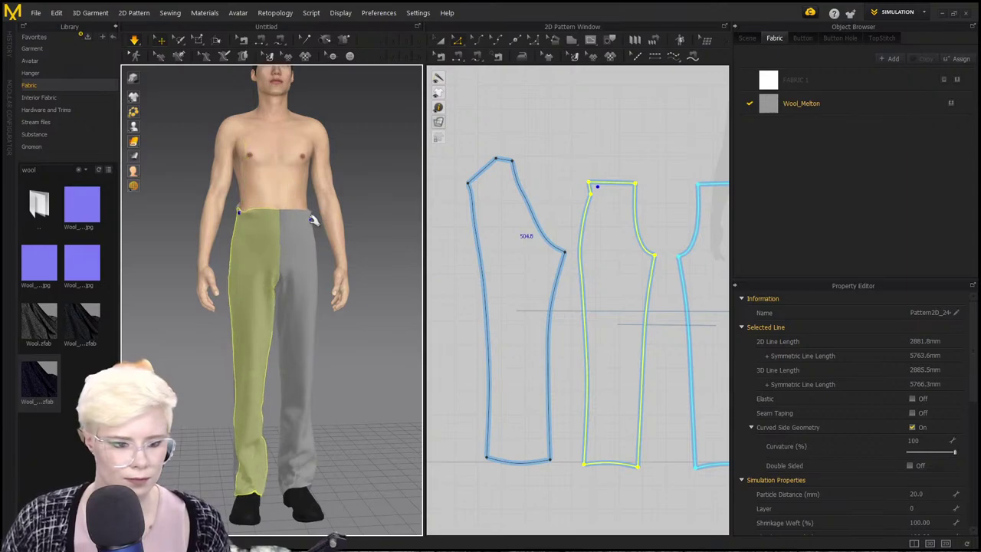
Tug both front pieces around the crotch and hip to smooth out the folds.
{"action": "right_click_drag", "start_coordinate": [312, 226], "coordinate": [285, 268]}
{"action": "left_click", "coordinate": [275, 294]}
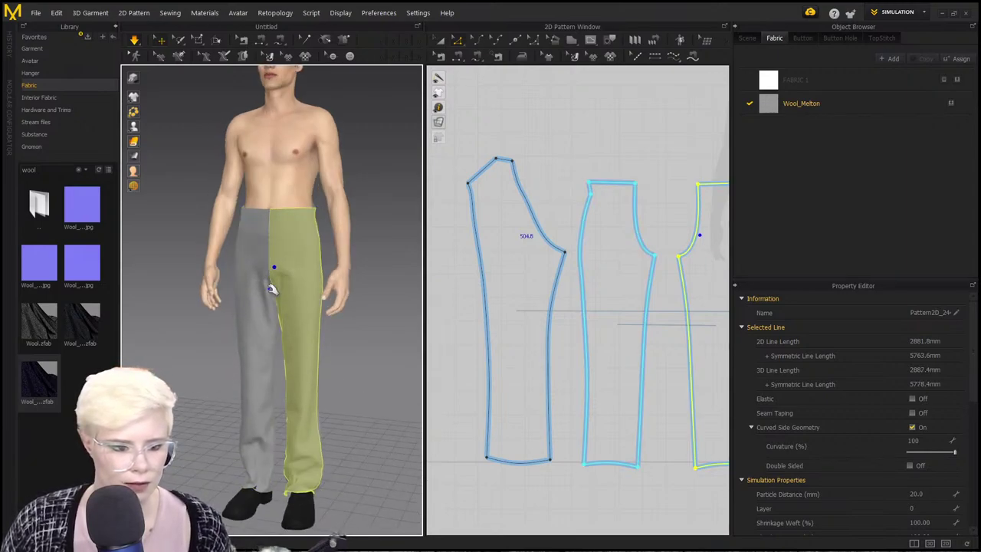
{"action": "left_click", "coordinate": [268, 299]}
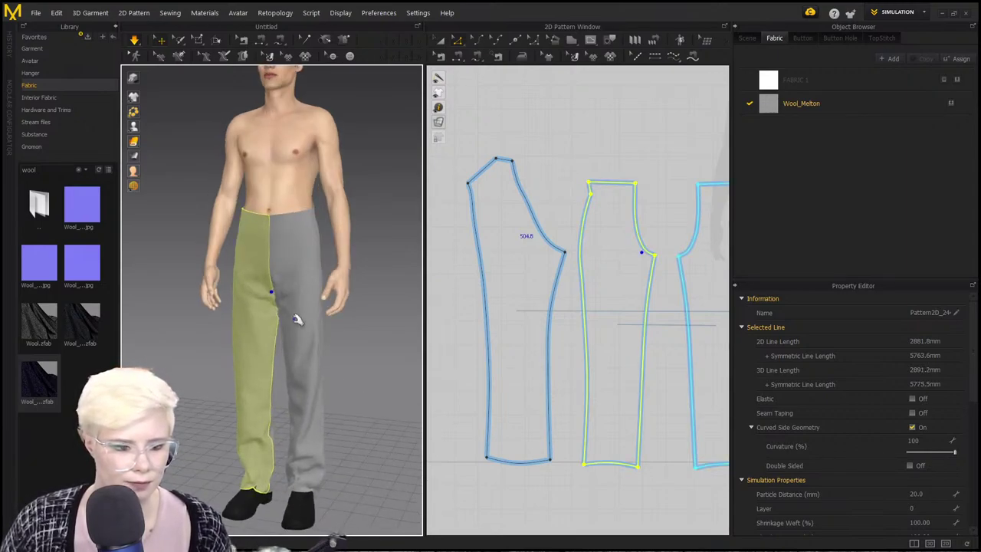
{"action": "left_click", "coordinate": [290, 235]}
Pull the back piece up at its waist and tug both front thighs below the crotch.
{"action": "right_click_drag", "start_coordinate": [383, 262], "coordinate": [210, 241]}
{"action": "left_click", "coordinate": [282, 206]}
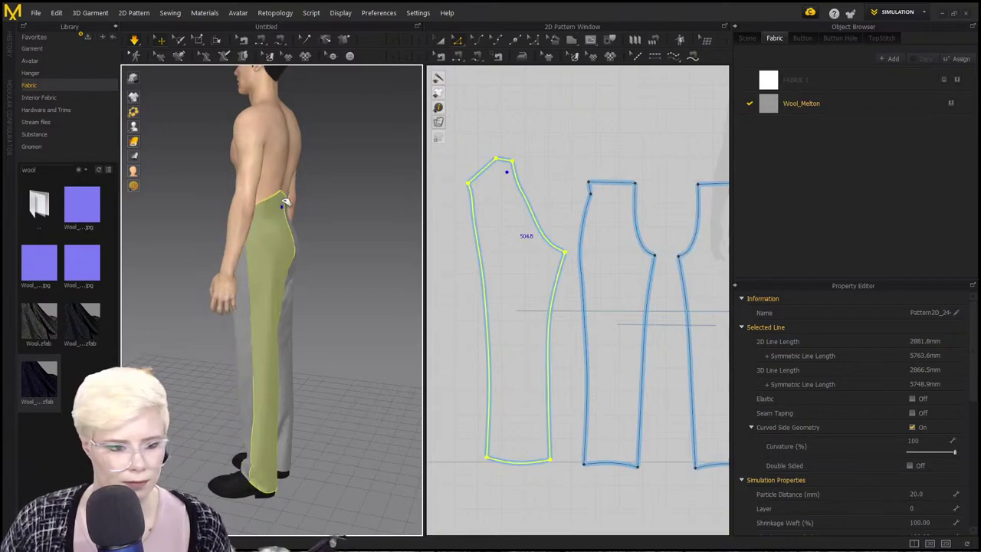
{"action": "left_click_drag", "start_coordinate": [285, 202], "coordinate": [299, 101]}
{"action": "right_click_drag", "start_coordinate": [270, 268], "coordinate": [296, 292]}
{"action": "left_click", "coordinate": [298, 295]}
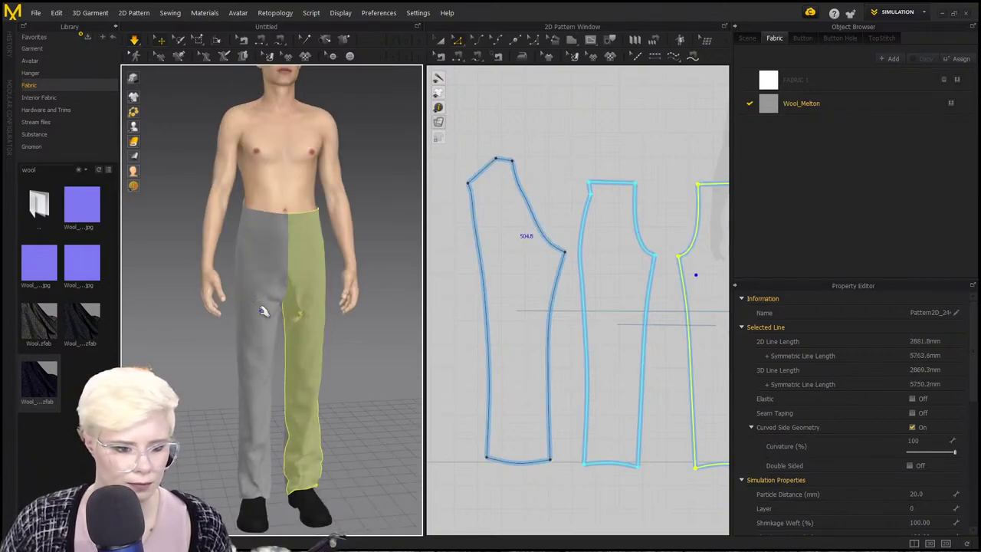
{"action": "left_click", "coordinate": [261, 310]}
Move the front piece's crotch point slightly outward to lengthen the crotch extension, resimulate, and tug the front leg.
{"action": "left_click", "coordinate": [664, 263]}
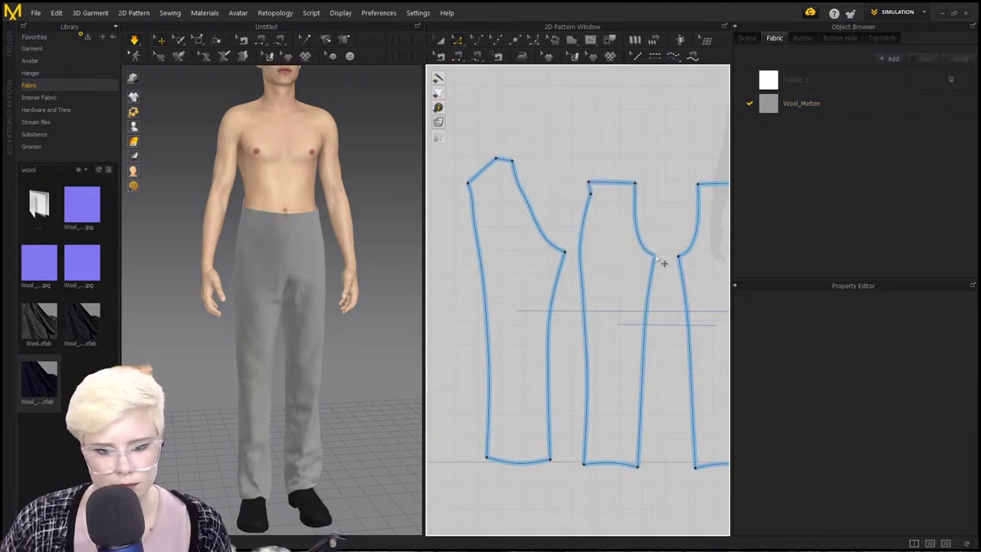
{"action": "left_click", "coordinate": [665, 265]}
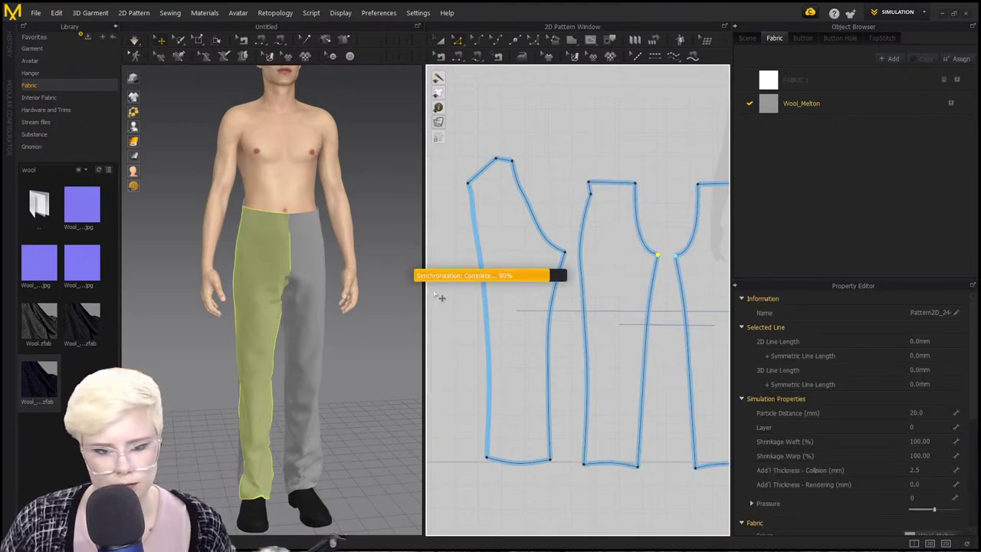
{"action": "left_click", "coordinate": [242, 316]}
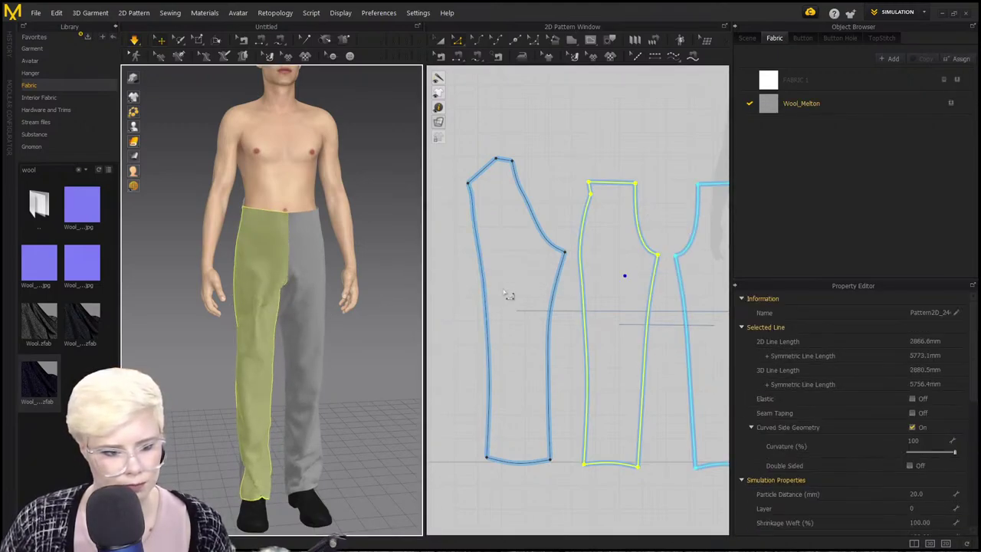
{"action": "right_click_drag", "start_coordinate": [253, 307], "coordinate": [268, 294]}
Move the front piece's crotch point slightly inward and upward to shorten the crotch extension.
{"action": "left_click", "coordinate": [583, 220]}
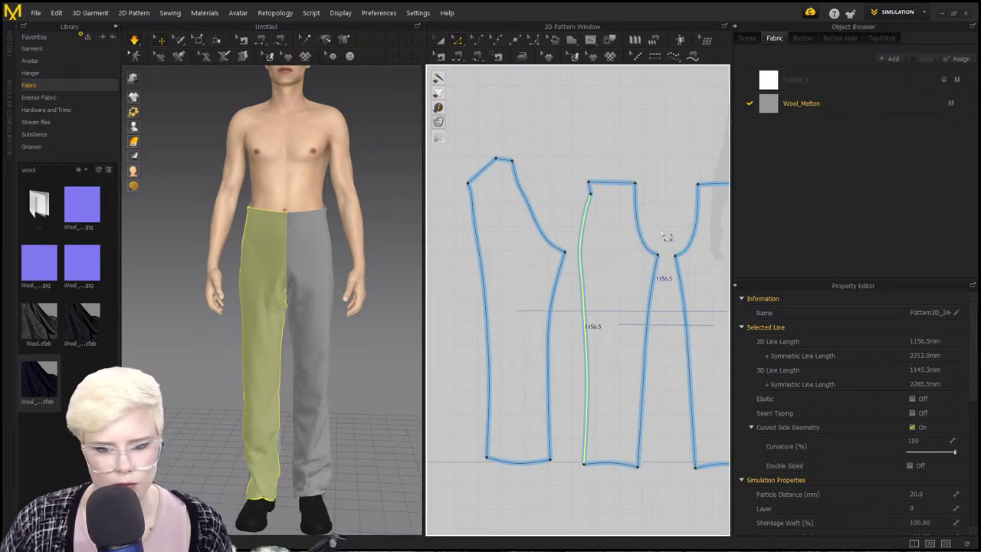
{"action": "left_click", "coordinate": [662, 252]}
{"action": "scroll", "coordinate": [301, 273], "scroll_direction": "up", "scroll_amount": 2}
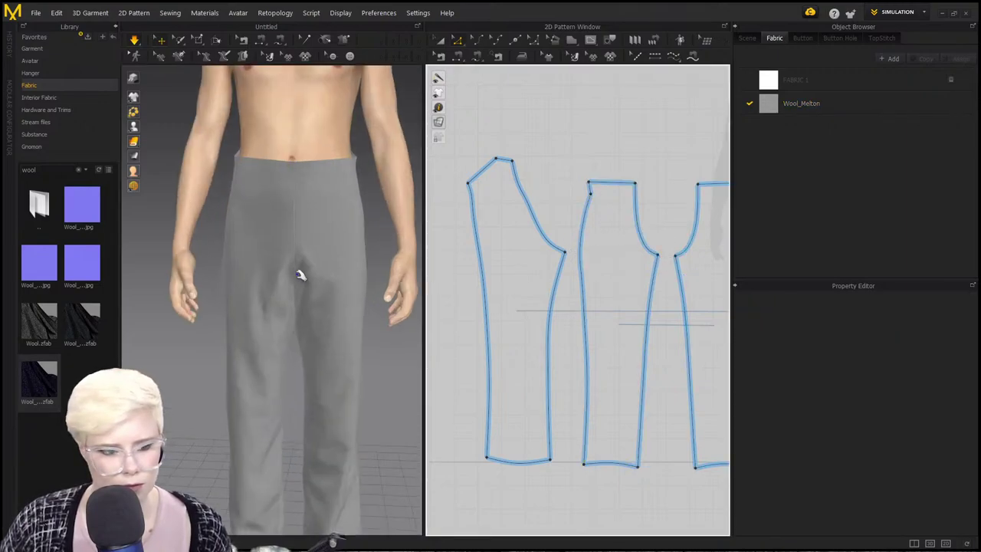
{"action": "left_click", "coordinate": [659, 261]}
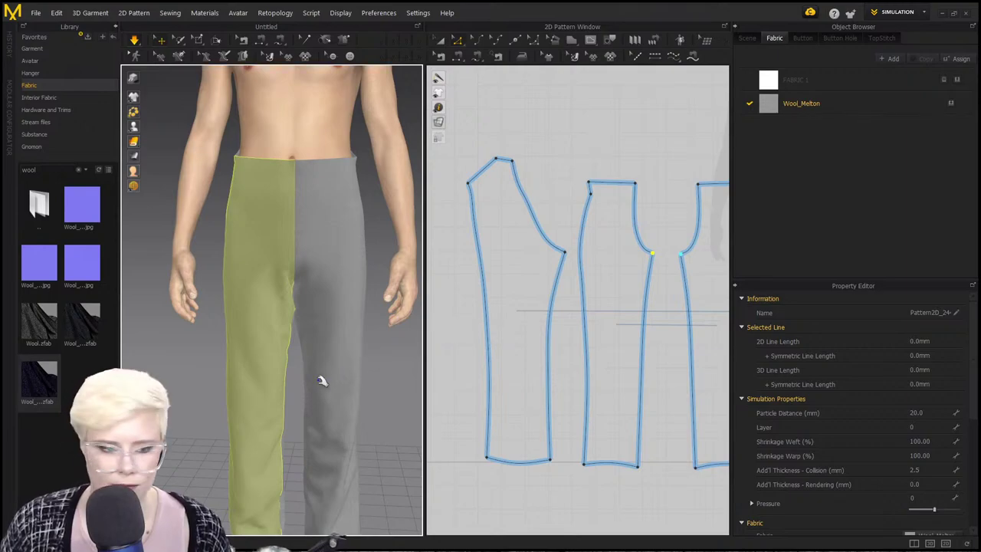
Pull the front leg's hem upward and release it so the fabric settles over the shoe.
{"action": "middle_click_drag", "start_coordinate": [322, 381], "coordinate": [291, 167]}
{"action": "left_click_drag", "start_coordinate": [303, 334], "coordinate": [318, 270]}
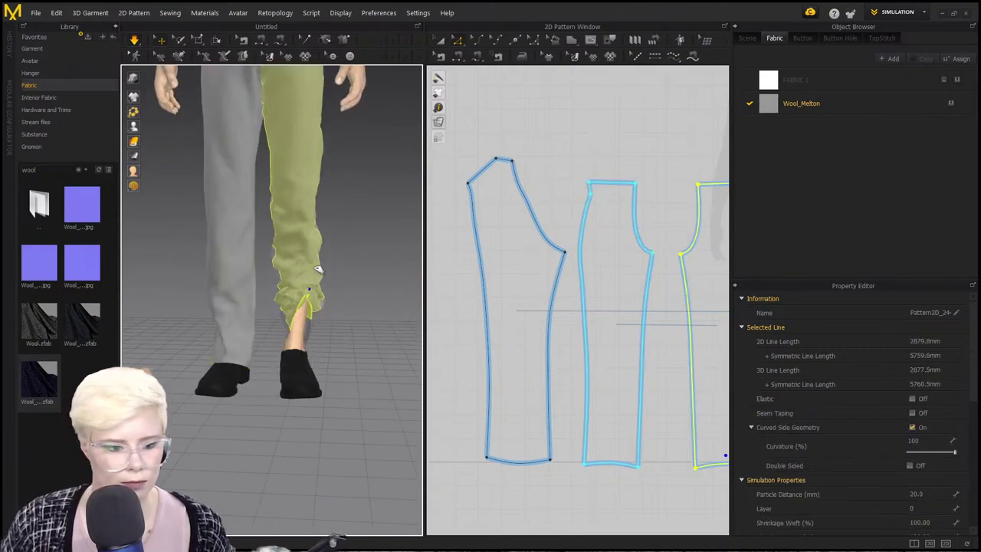
{"action": "right_click_drag", "start_coordinate": [314, 379], "coordinate": [307, 353]}
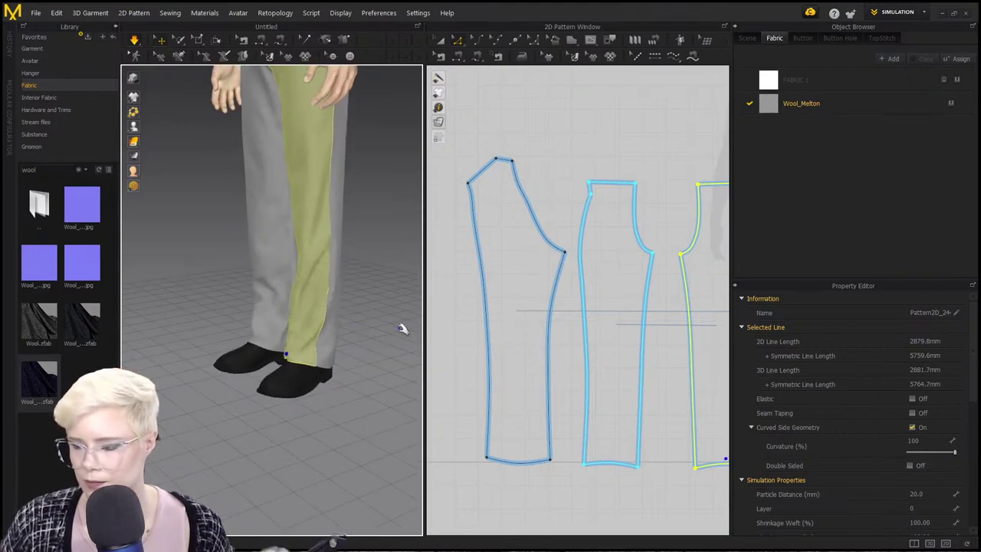
Select the front and back hem edges together and move them slightly upward to shorten the trouser legs.
{"action": "right_click_drag", "start_coordinate": [402, 328], "coordinate": [279, 374]}
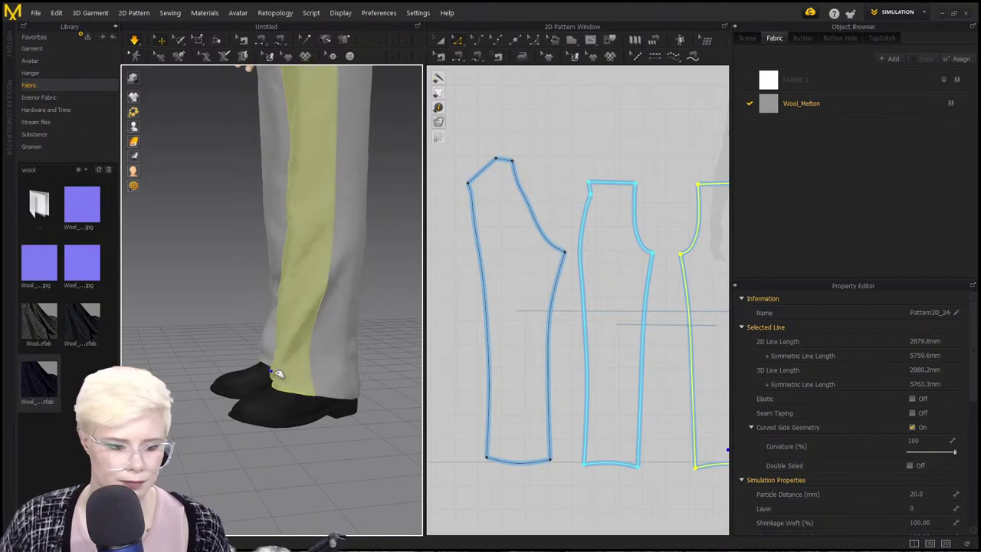
{"action": "middle_click_drag", "start_coordinate": [550, 432], "coordinate": [519, 370]}
{"action": "left_click", "coordinate": [557, 514]}
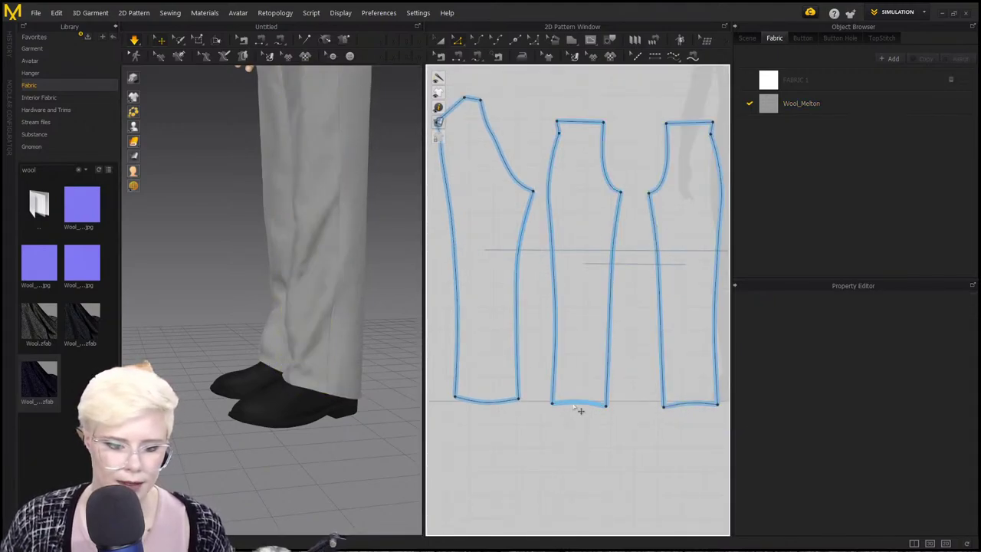
{"action": "left_click", "coordinate": [580, 408]}
{"action": "left_click", "coordinate": [495, 404], "text": "shift"}
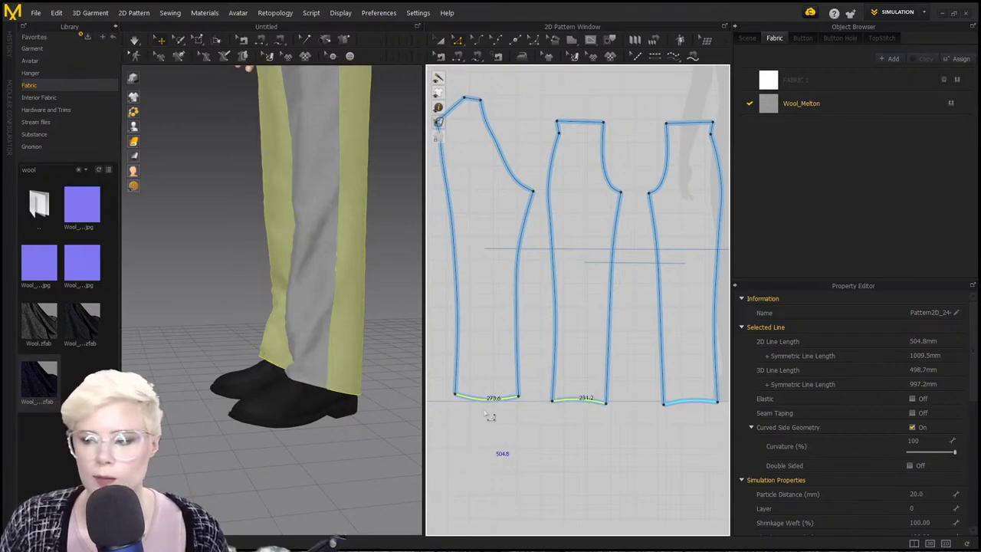
{"action": "scroll", "coordinate": [493, 410], "scroll_direction": "down", "scroll_amount": 2}
{"action": "scroll", "coordinate": [488, 396], "scroll_direction": "up", "scroll_amount": 5}
{"action": "left_click", "coordinate": [544, 399]}
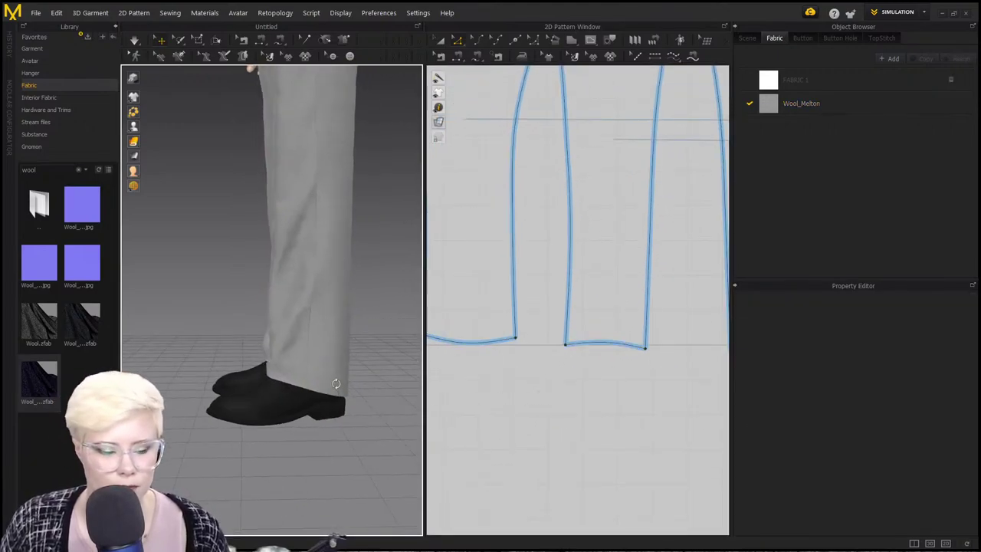
Set the front piece's particle distance to 10 mm.
{"action": "right_click_drag", "start_coordinate": [336, 383], "coordinate": [347, 380]}
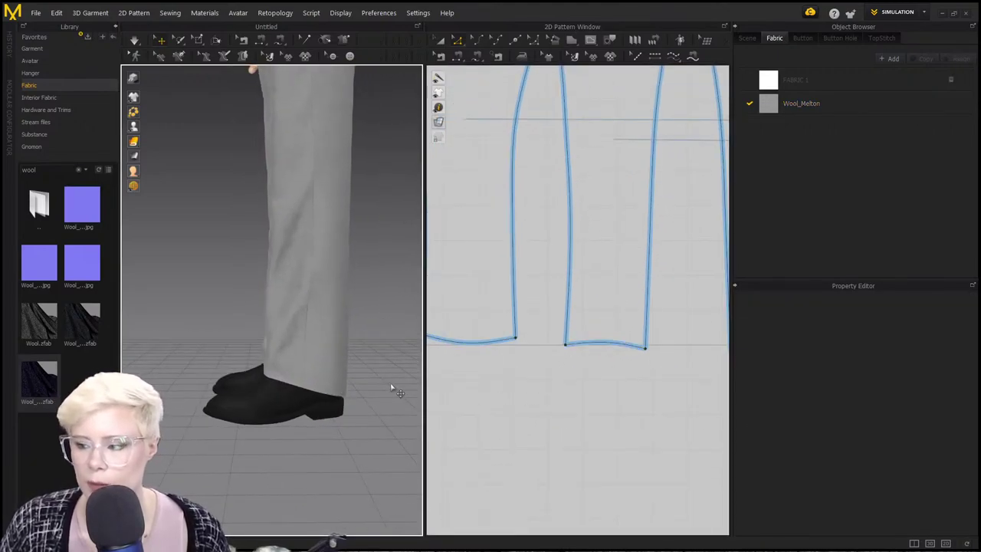
{"action": "right_click_drag", "start_coordinate": [268, 377], "coordinate": [267, 365]}
{"action": "left_click", "coordinate": [264, 375]}
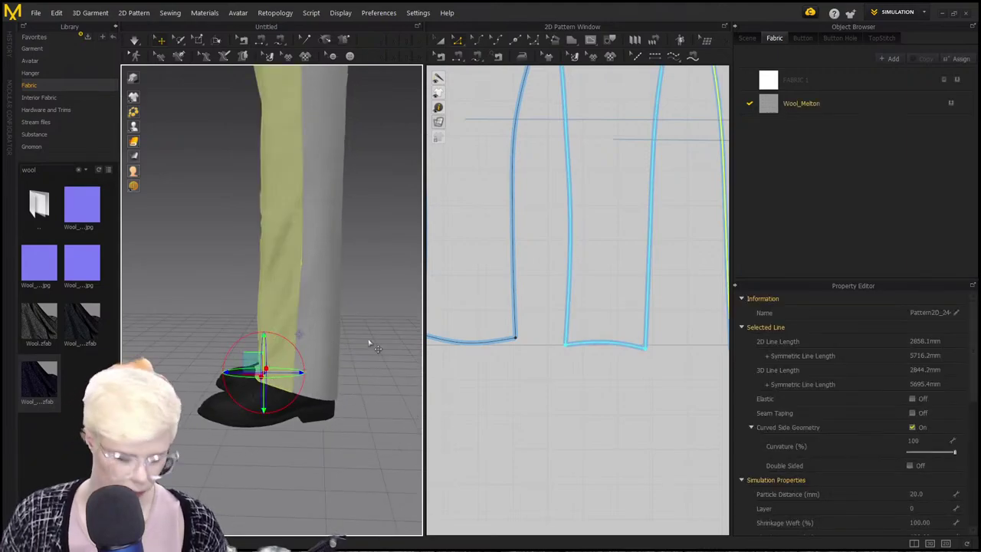
{"action": "left_click", "coordinate": [917, 493]}
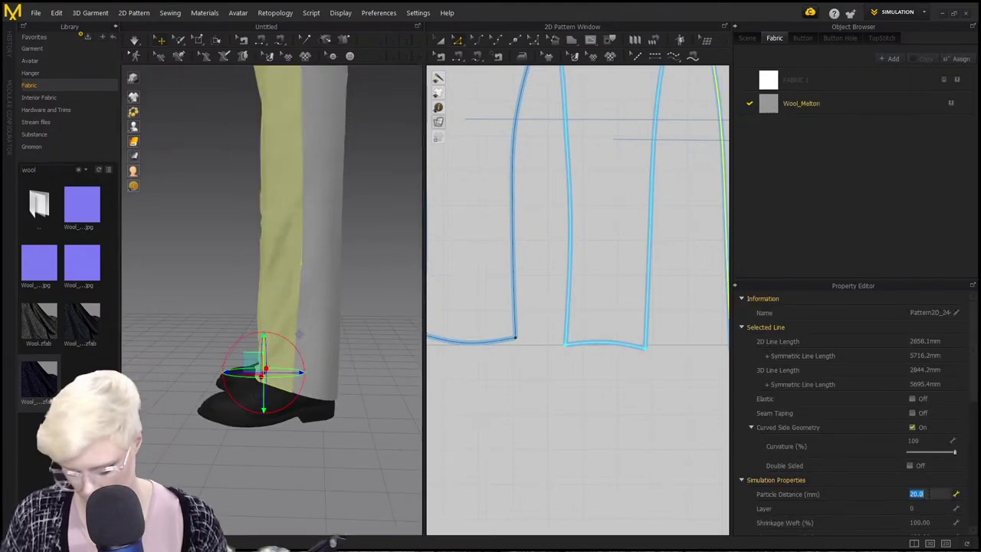
{"action": "type", "text": "10"}
{"action": "key", "text": "Return"}
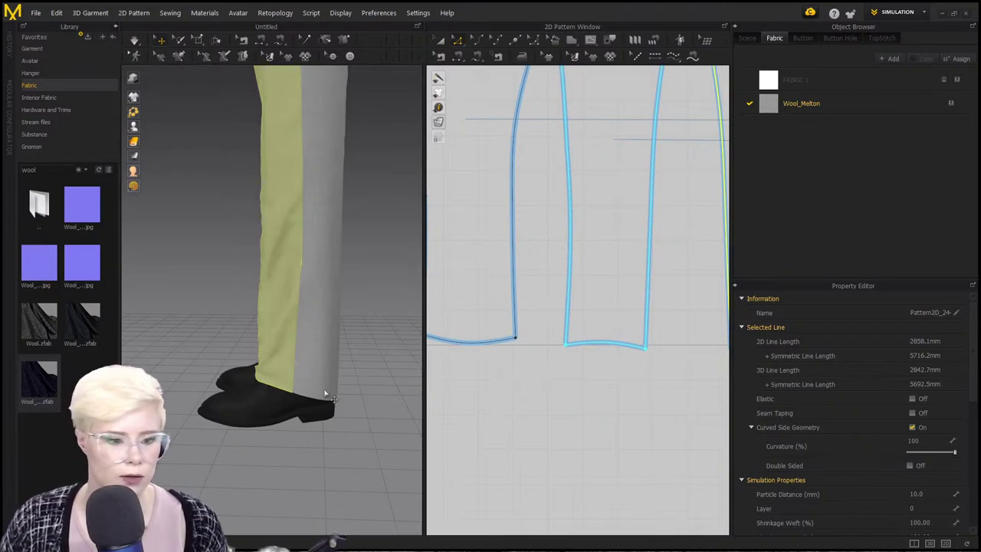
Resimulate the trousers and tug the front leg's hem so the fabric settles over the shoe.
{"action": "left_click", "coordinate": [282, 357]}
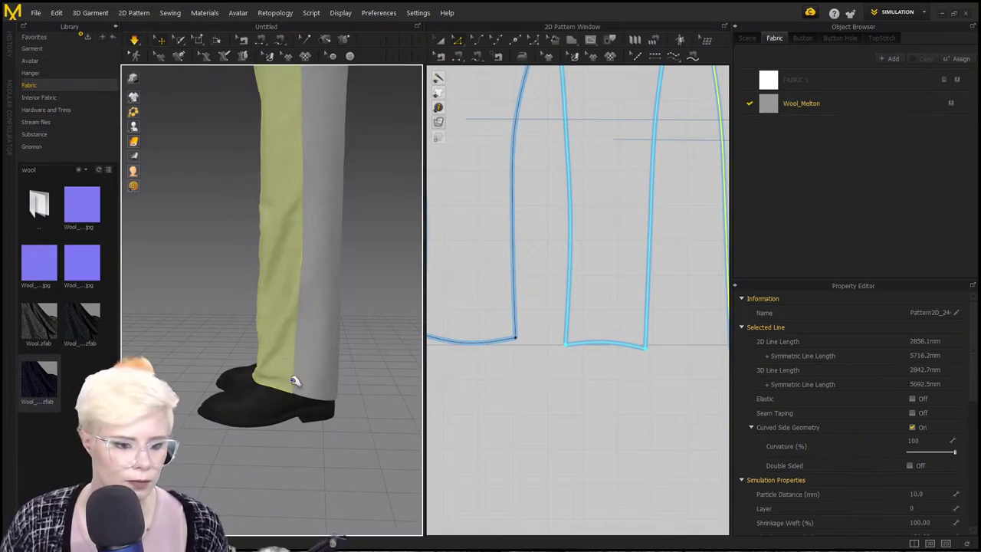
{"action": "mouse_move", "coordinate": [270, 371]}
{"action": "left_mouse_down"}
{"action": "mouse_move", "coordinate": [295, 383]}
{"action": "mouse_move", "coordinate": [274, 346]}
{"action": "mouse_move", "coordinate": [284, 349]}
{"action": "mouse_move", "coordinate": [259, 375]}
{"action": "left_mouse_up"}
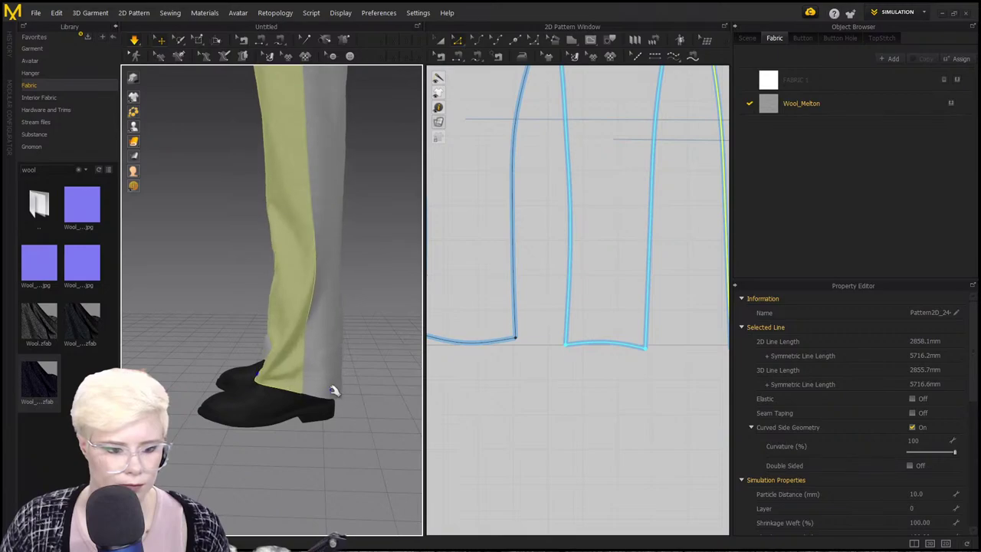
{"action": "right_click_drag", "start_coordinate": [329, 379], "coordinate": [321, 379]}
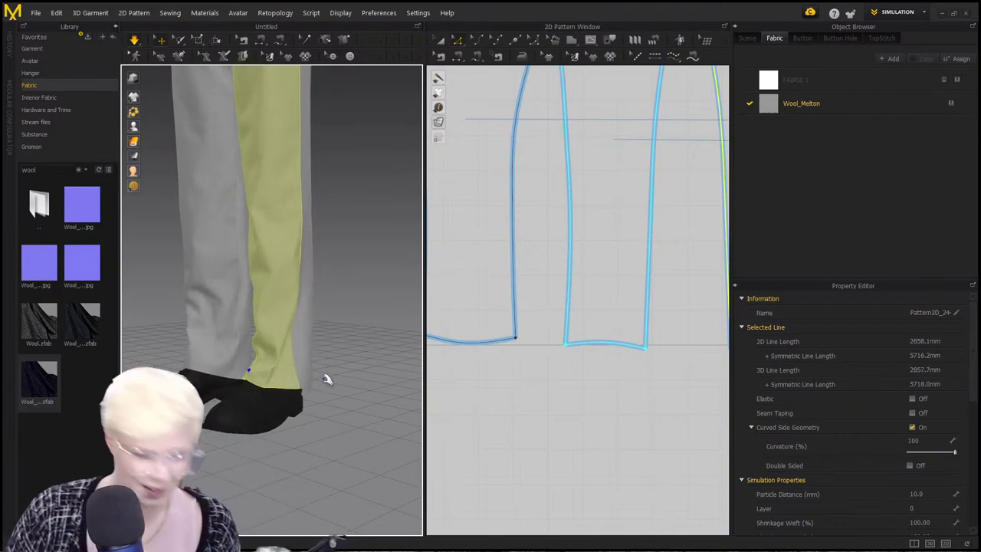
{"action": "right_click_drag", "start_coordinate": [304, 332], "coordinate": [340, 344]}
{"action": "scroll", "coordinate": [300, 360], "scroll_direction": "down", "scroll_amount": 2}
{"action": "right_click_drag", "start_coordinate": [196, 338], "coordinate": [277, 389]}
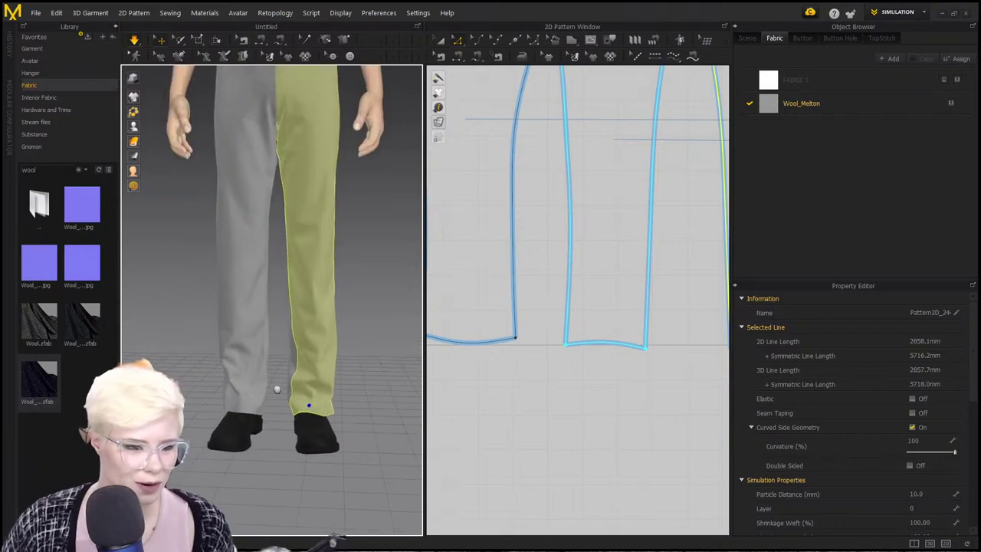
{"action": "right_click_drag", "start_coordinate": [252, 313], "coordinate": [365, 232]}
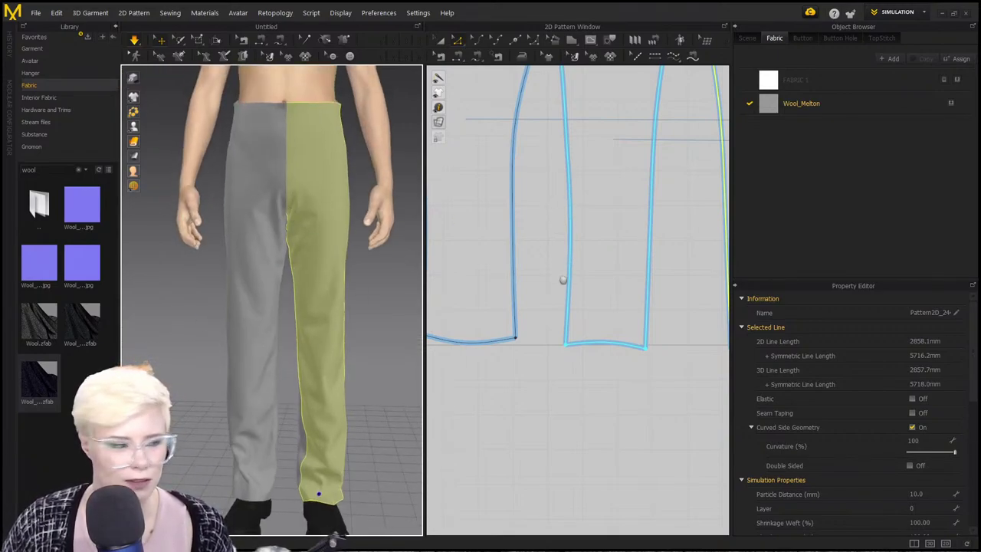
Tug the front piece at the inner thigh just below the crotch to even out the folds.
{"action": "scroll", "coordinate": [563, 280], "scroll_direction": "down", "scroll_amount": 3}
{"action": "left_click", "coordinate": [650, 161]}
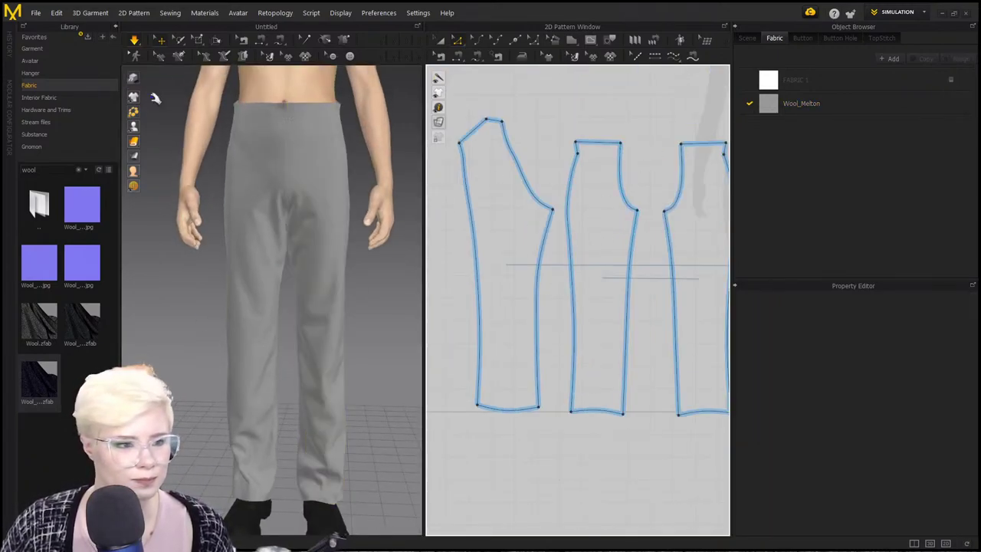
{"action": "scroll", "coordinate": [556, 215], "scroll_direction": "up", "scroll_amount": 3}
{"action": "scroll", "coordinate": [460, 253], "scroll_direction": "down", "scroll_amount": 1}
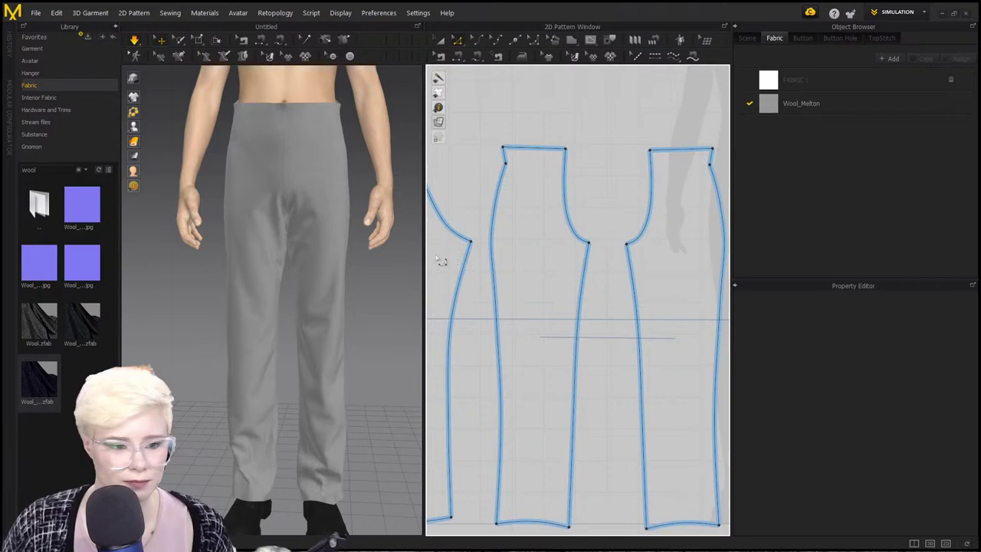
{"action": "left_click", "coordinate": [308, 221]}
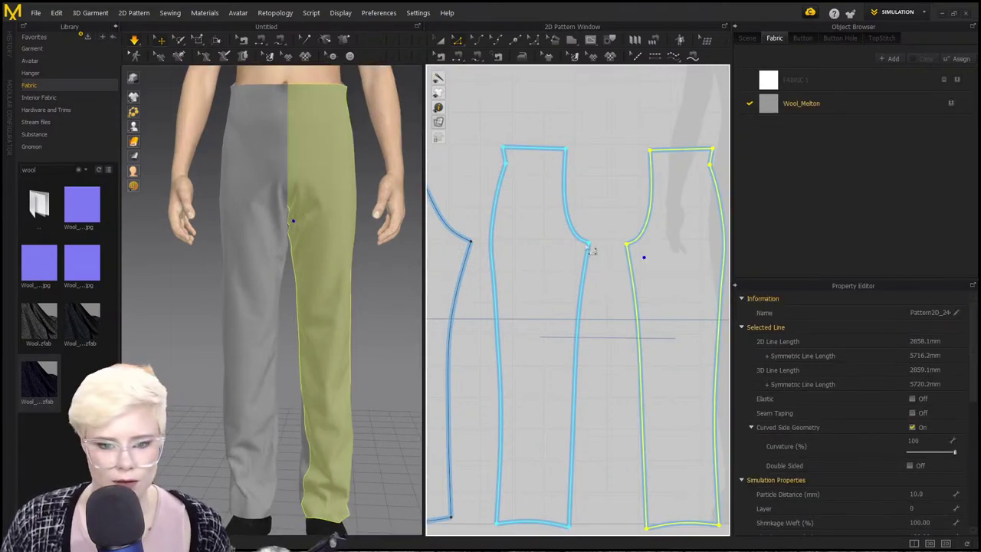
Try to reshape the front inseam by moving its two curve points inward, simulate the result, and undo the change.
{"action": "left_click", "coordinate": [474, 41]}
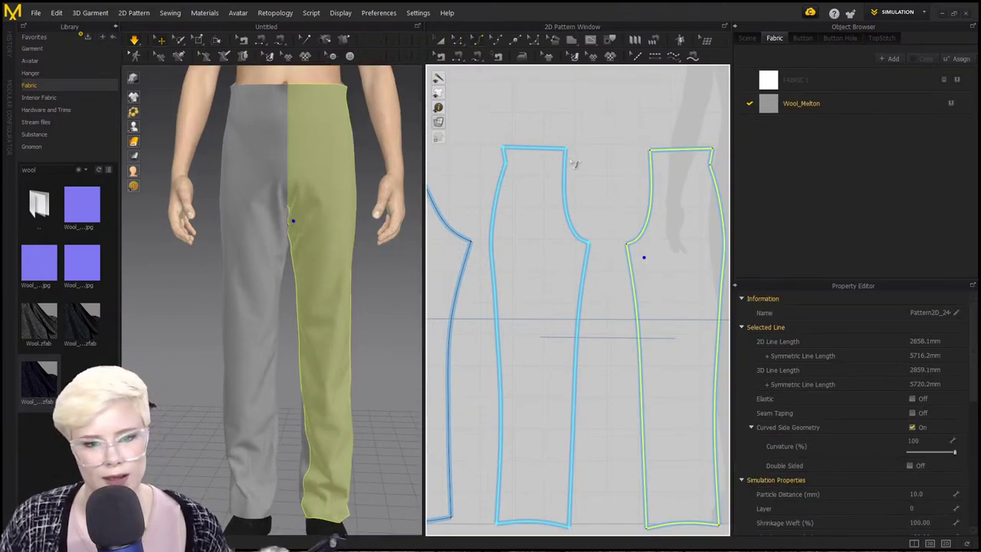
{"action": "left_click", "coordinate": [606, 238]}
{"action": "left_click", "coordinate": [588, 272]}
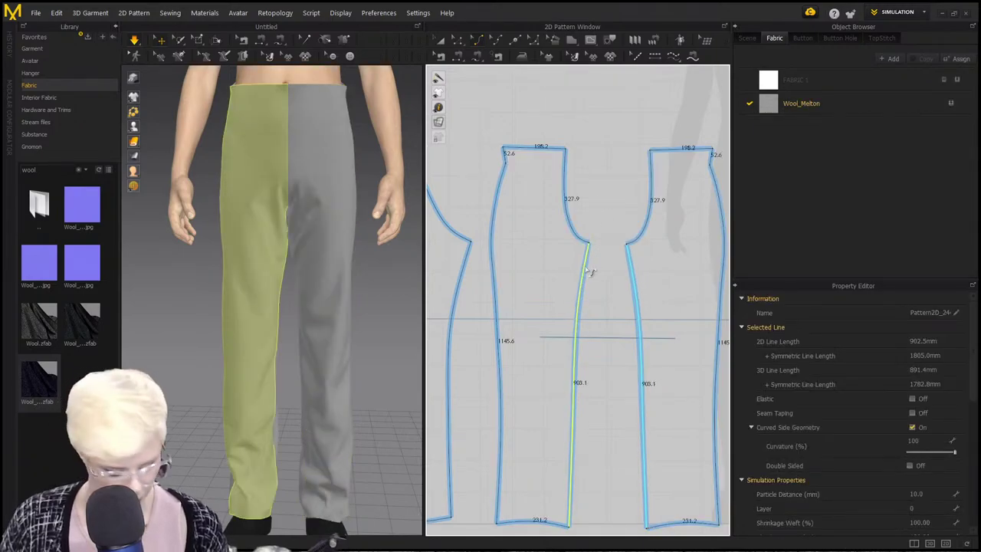
{"action": "key", "text": "ctrl+z"}
{"action": "left_click", "coordinate": [497, 40]}
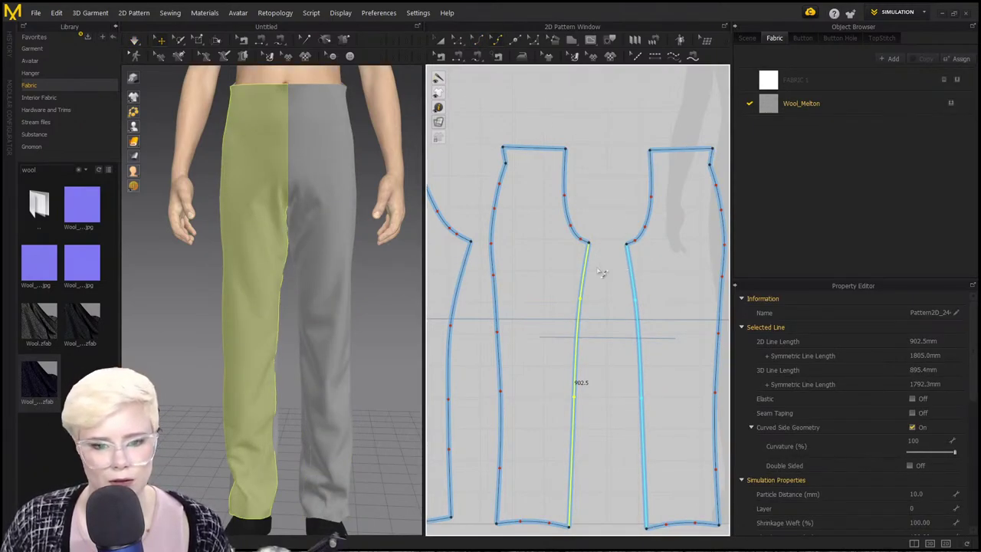
{"action": "left_click", "coordinate": [581, 298]}
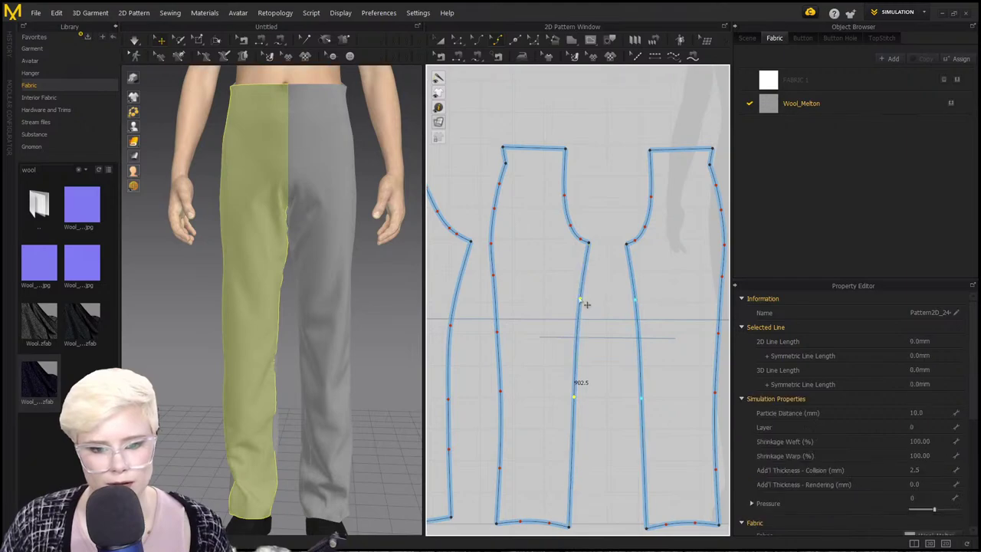
{"action": "left_click_drag", "start_coordinate": [586, 300], "coordinate": [582, 298]}
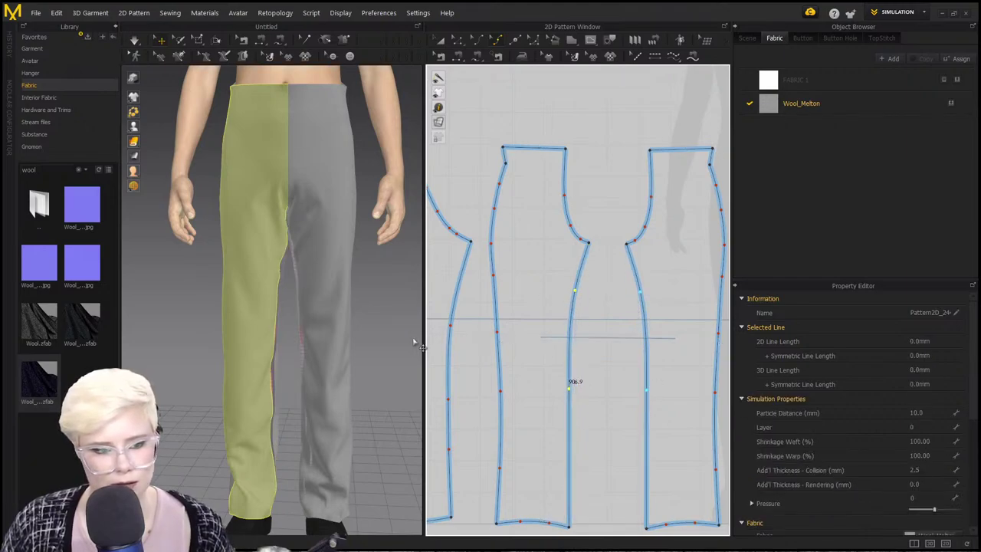
{"action": "key", "text": "space"}
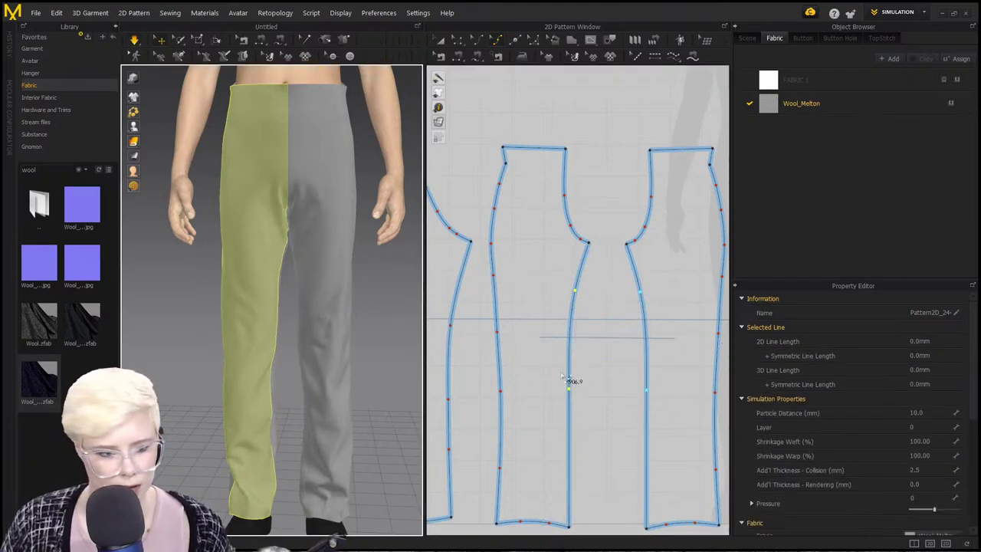
{"action": "key", "text": "ctrl+z"}
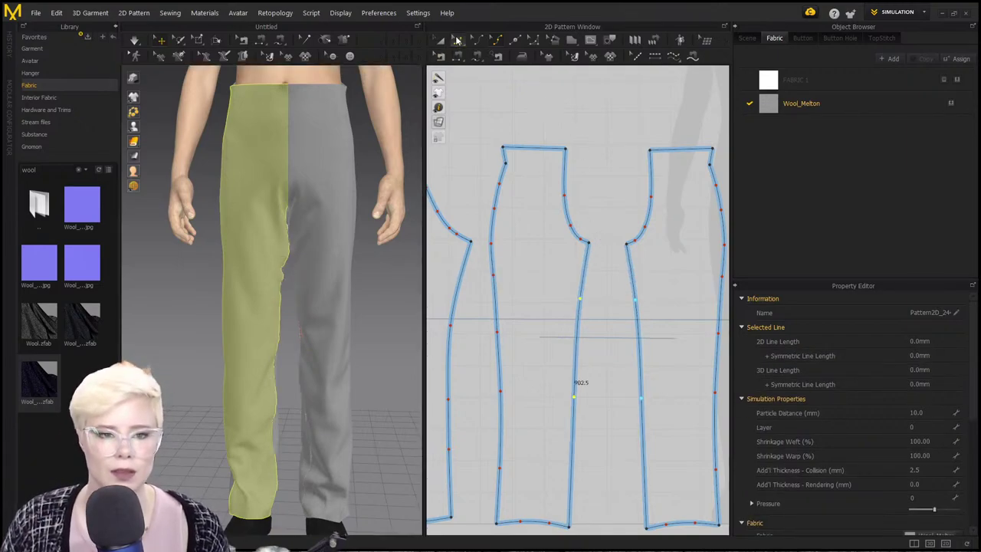
Move the front piece's crotch point slightly inward to shorten the crotch extension, and resimulate.
{"action": "left_click", "coordinate": [617, 232]}
{"action": "left_click", "coordinate": [592, 249]}
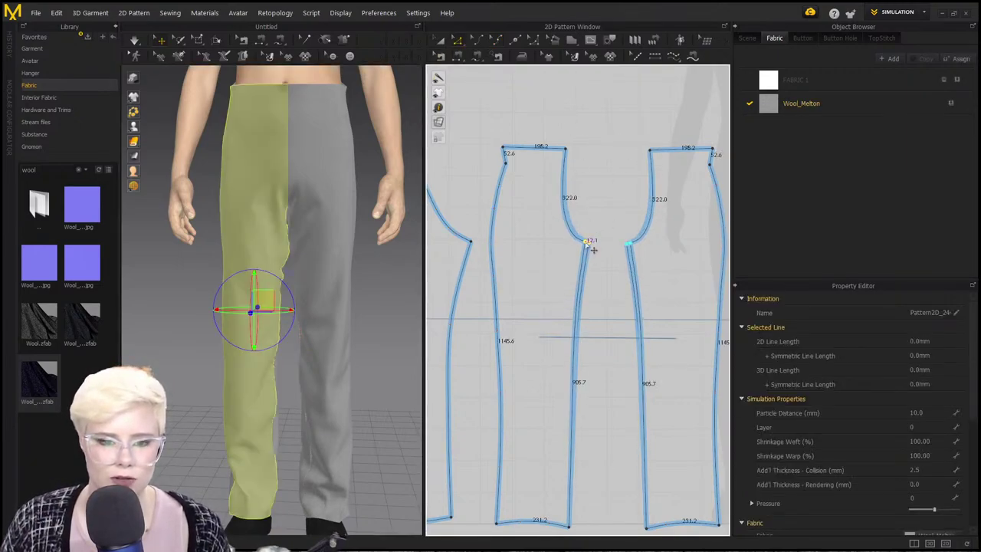
{"action": "left_click_drag", "start_coordinate": [584, 246], "coordinate": [584, 245]}
{"action": "key", "text": "space"}
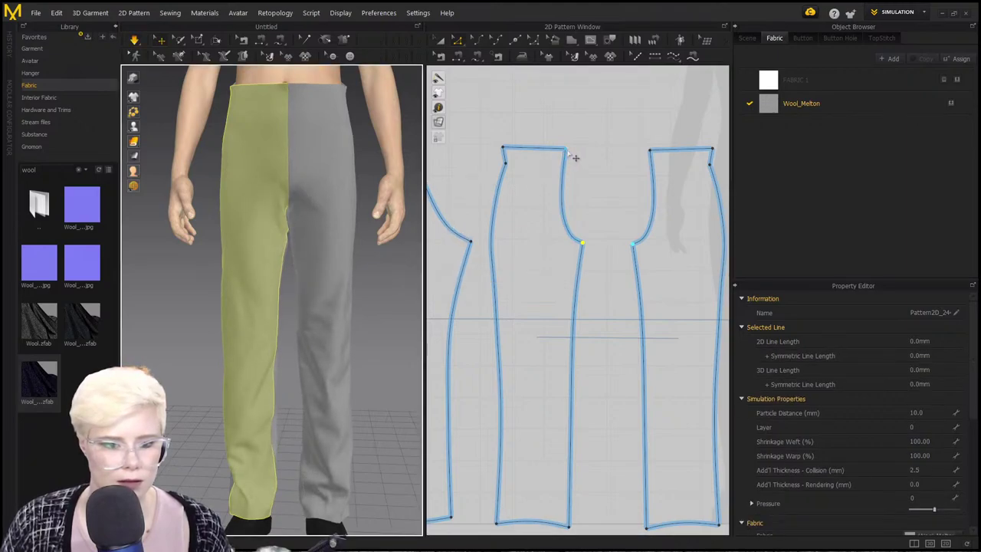
Move the front piece's waist point at the centre front slightly toward the side seam, resimulate, and tug the crotch area.
{"action": "left_click_drag", "start_coordinate": [567, 150], "coordinate": [562, 151]}
{"action": "key", "text": "space"}
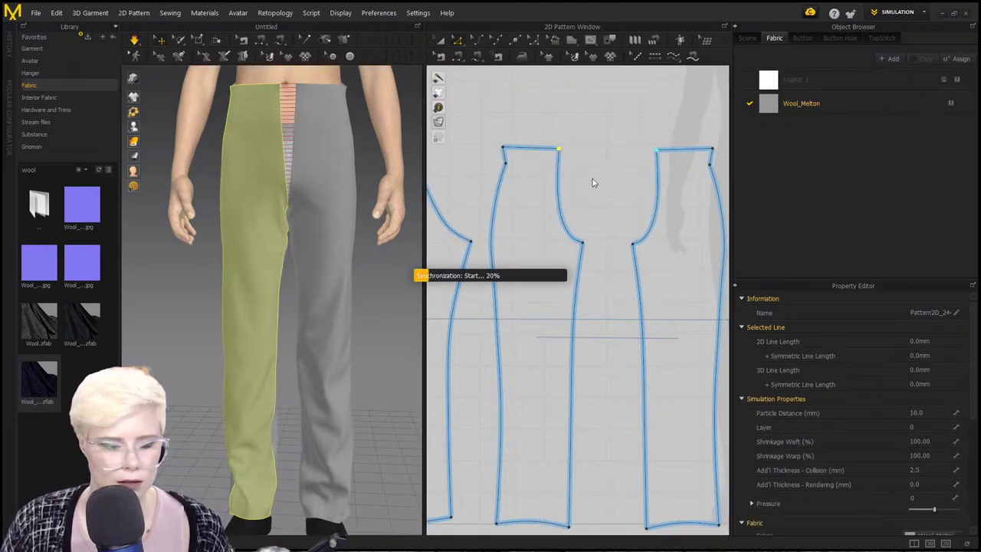
{"action": "left_click", "coordinate": [288, 227]}
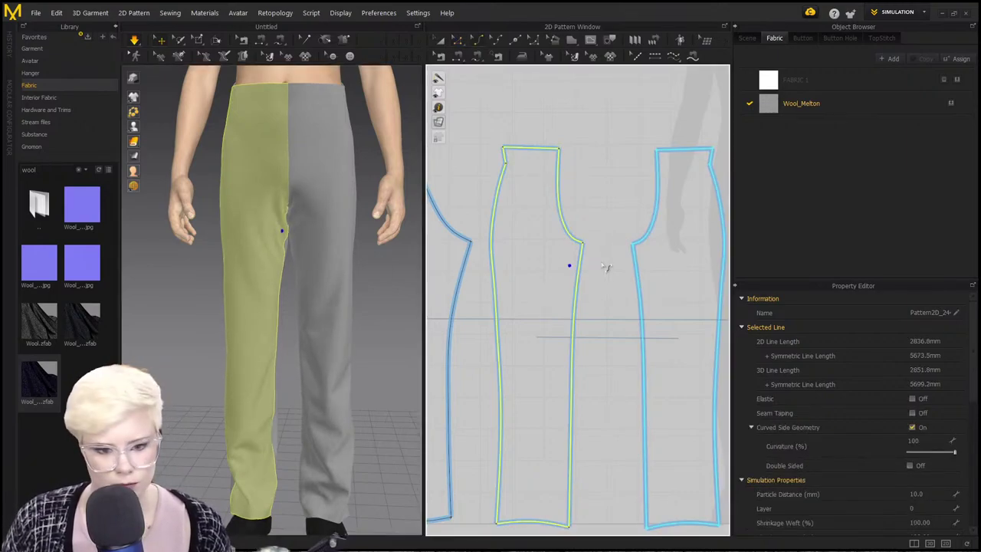
Move the front inseam's upper curve point slightly up and inward, resimulate, and tug the thigh beside the crotch.
{"action": "left_click", "coordinate": [601, 243]}
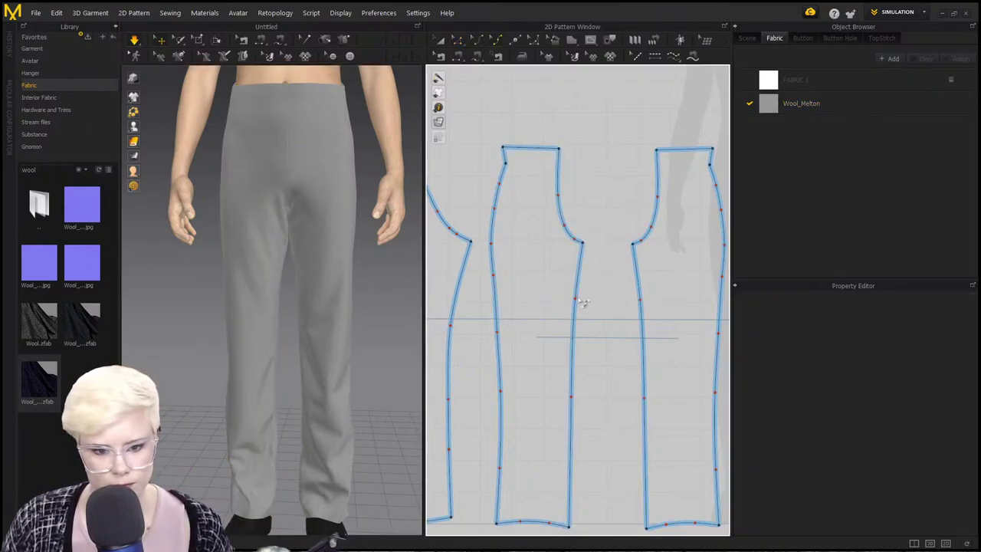
{"action": "mouse_move", "coordinate": [582, 303]}
{"action": "left_mouse_down"}
{"action": "mouse_move", "coordinate": [580, 264]}
{"action": "mouse_move", "coordinate": [579, 305]}
{"action": "left_mouse_up"}
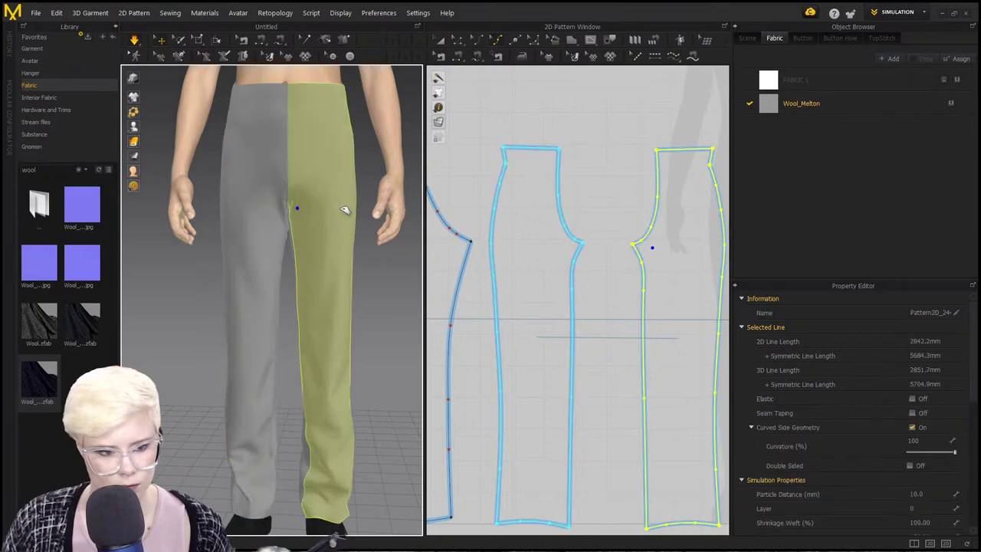
{"action": "left_click", "coordinate": [305, 208]}
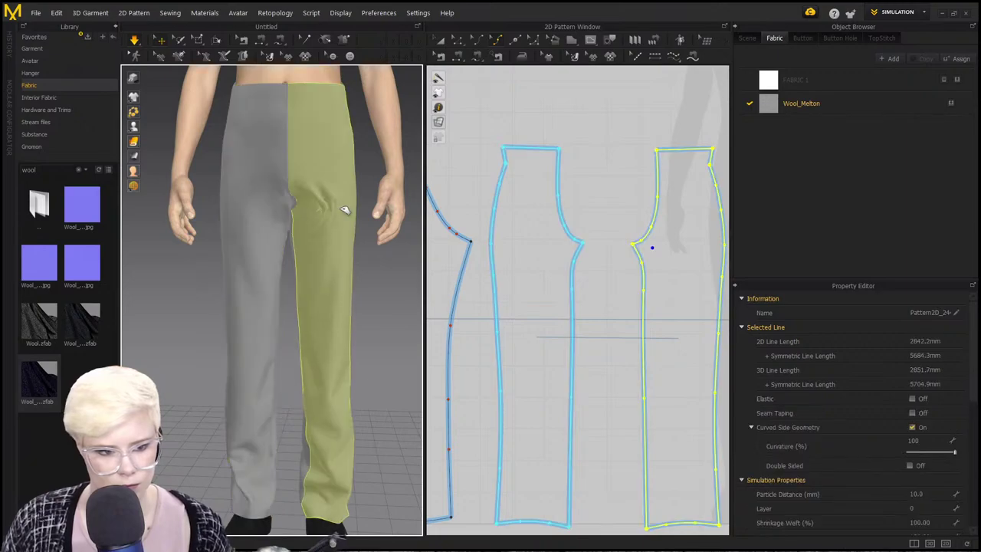
Add a curve point on the front inseam just below the crotch, move the next point slightly outward, resimulate, and tug both thighs.
{"action": "left_click", "coordinate": [579, 267]}
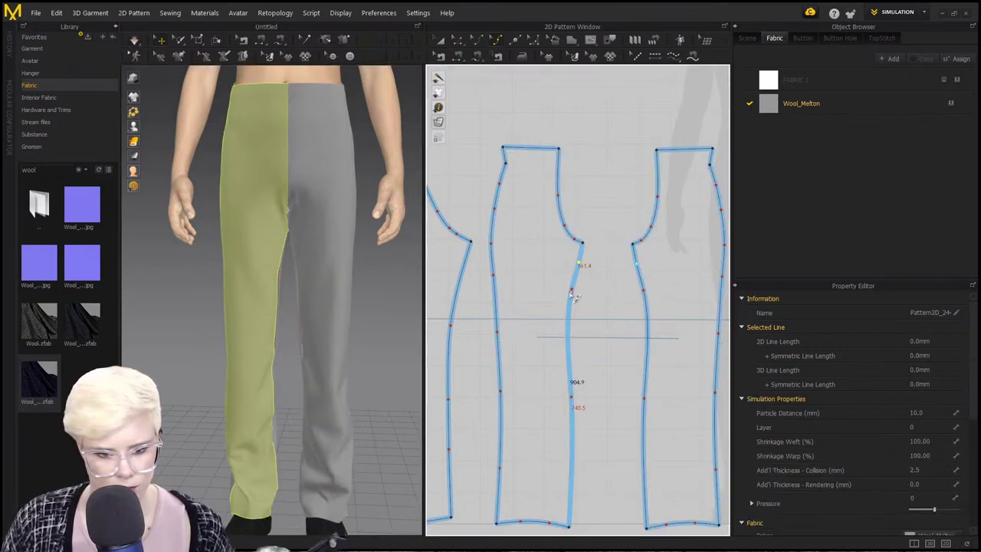
{"action": "left_click_drag", "start_coordinate": [582, 299], "coordinate": [583, 299]}
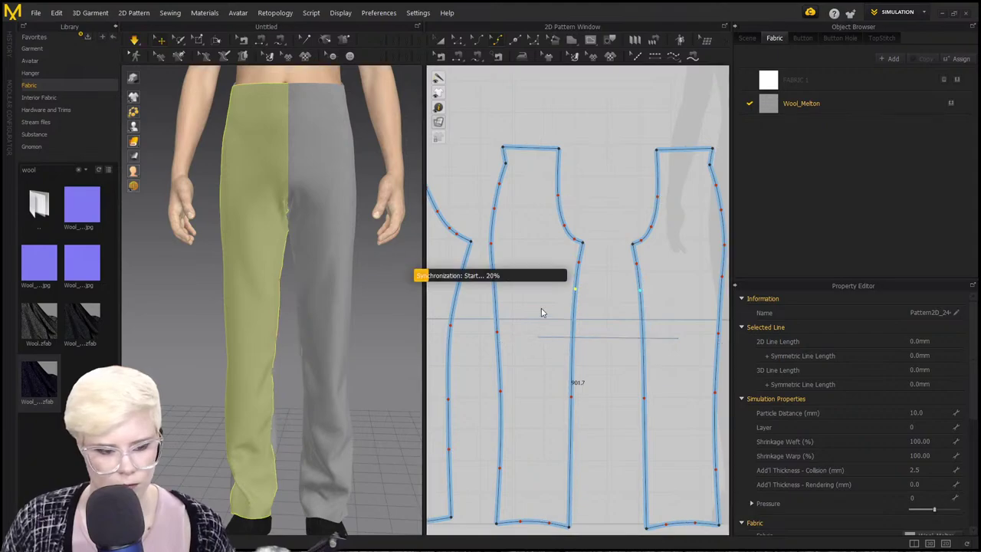
{"action": "left_click", "coordinate": [276, 243]}
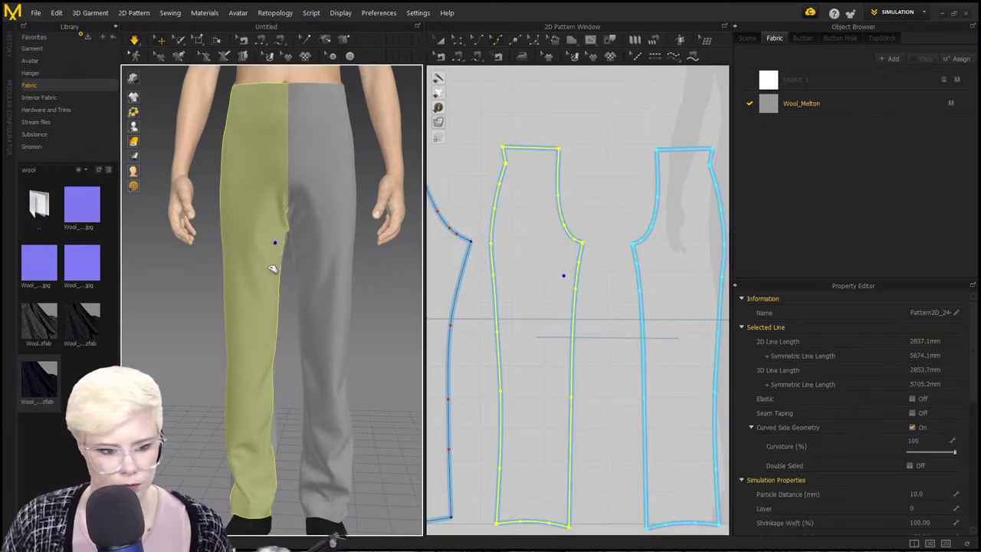
{"action": "left_click", "coordinate": [316, 245]}
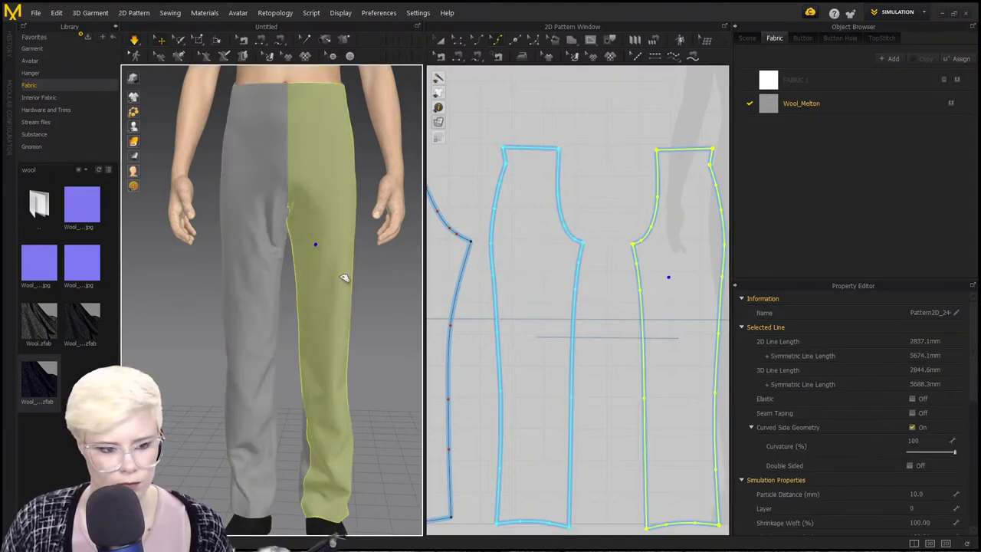
Examine the draped trousers from the back and front, and the shapes of the front and back pattern pieces.
{"action": "left_click", "coordinate": [392, 282]}
{"action": "scroll", "coordinate": [547, 329], "scroll_direction": "down", "scroll_amount": 6}
{"action": "right_click_drag", "start_coordinate": [268, 228], "coordinate": [299, 295]}
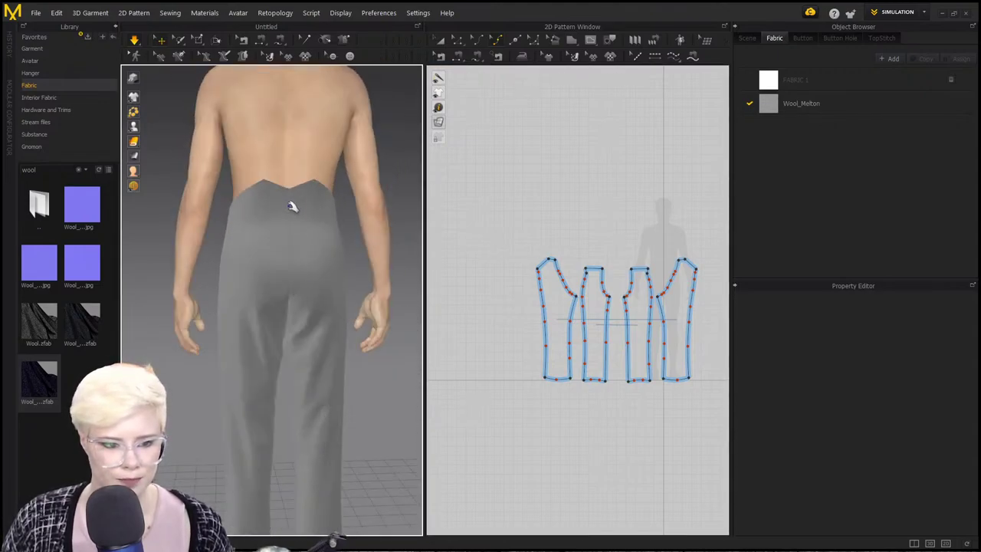
{"action": "right_click_drag", "start_coordinate": [387, 223], "coordinate": [327, 255]}
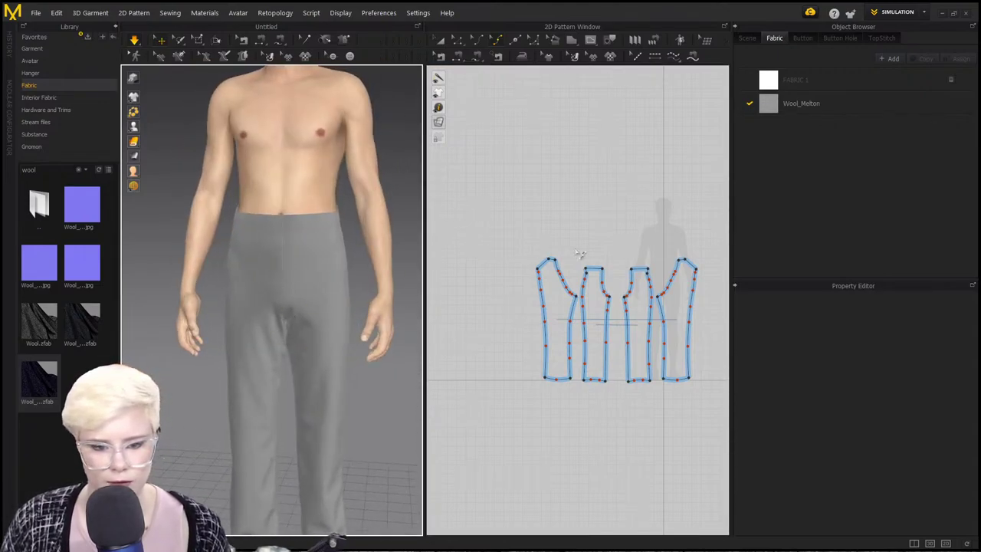
{"action": "scroll", "coordinate": [580, 253], "scroll_direction": "up", "scroll_amount": 3}
{"action": "scroll", "coordinate": [583, 274], "scroll_direction": "down", "scroll_amount": 1}
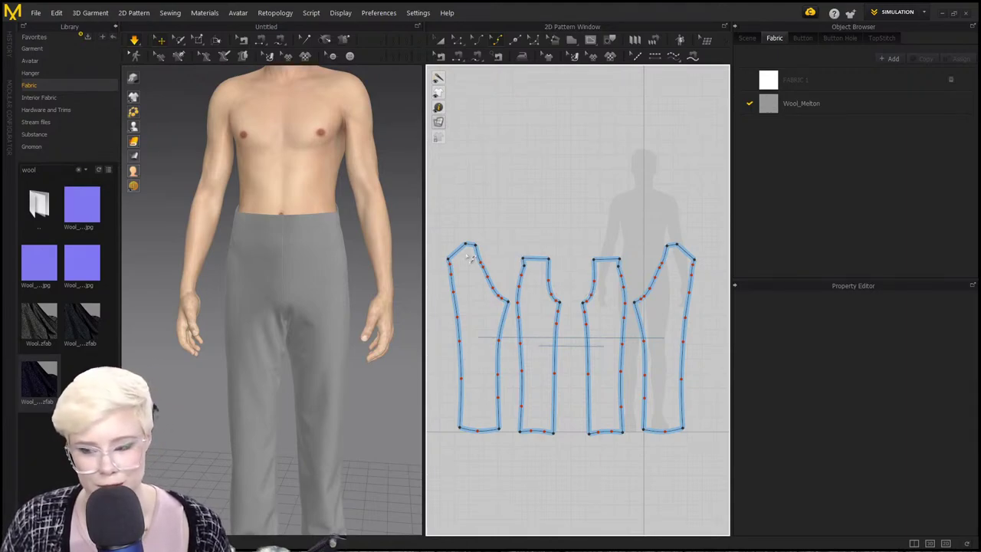
{"action": "middle_click_drag", "start_coordinate": [477, 317], "coordinate": [488, 285]}
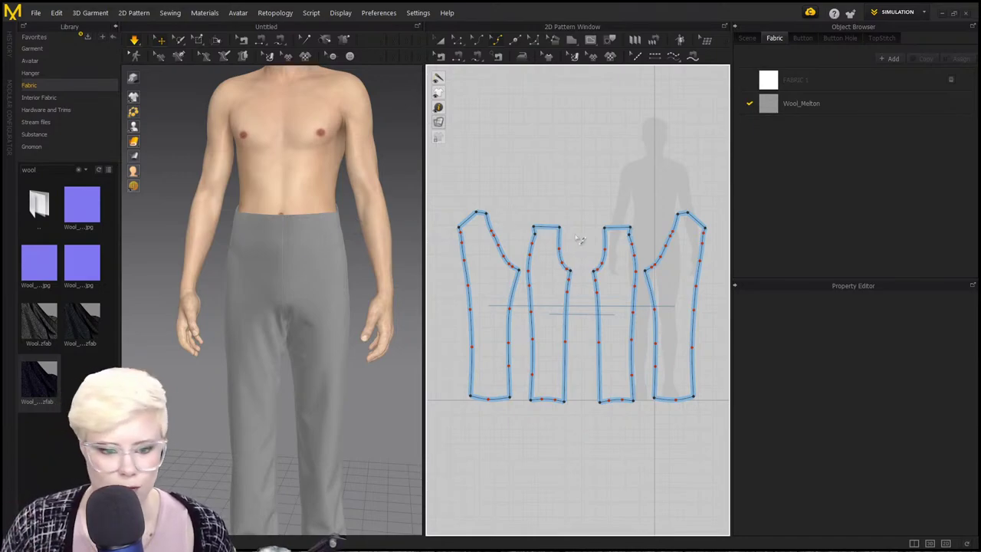
{"action": "scroll", "coordinate": [580, 240], "scroll_direction": "up", "scroll_amount": 3}
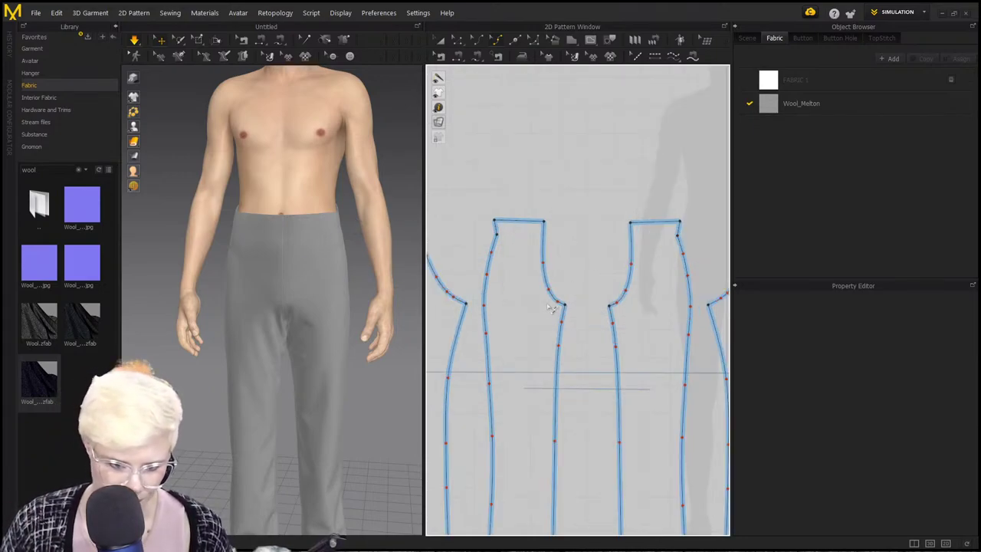
{"action": "right_click_drag", "start_coordinate": [354, 293], "coordinate": [383, 286]}
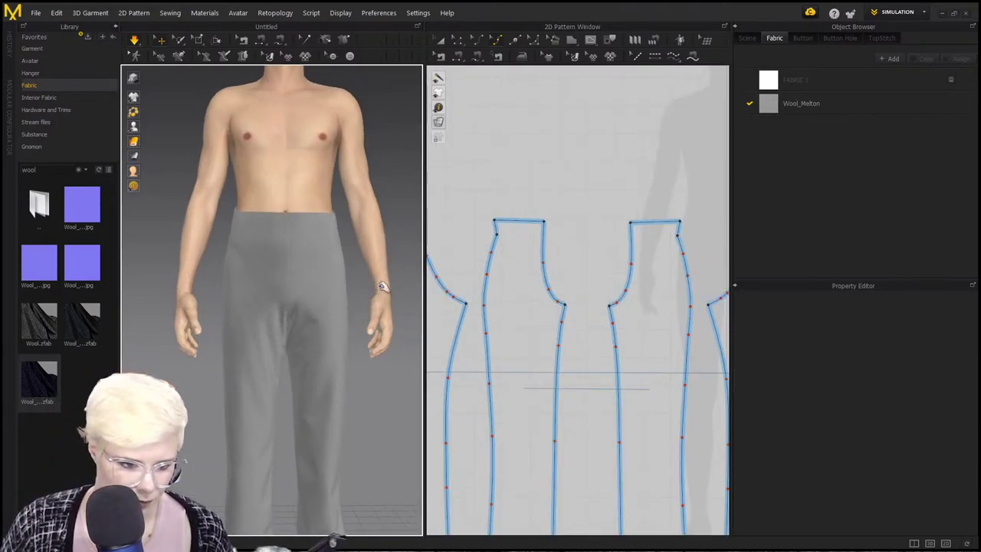
Add the "cutters practical guide trousers" project from the Desktop's Mens victorian suit folder to the current scene.
{"action": "left_click", "coordinate": [35, 13]}
{"action": "mouse_move", "coordinate": [54, 48]}
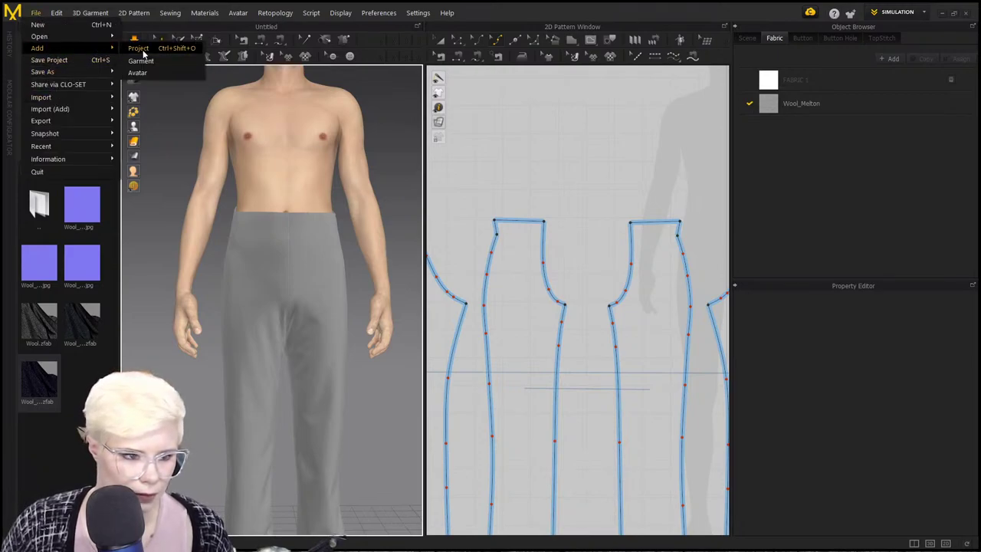
{"action": "left_click", "coordinate": [143, 50]}
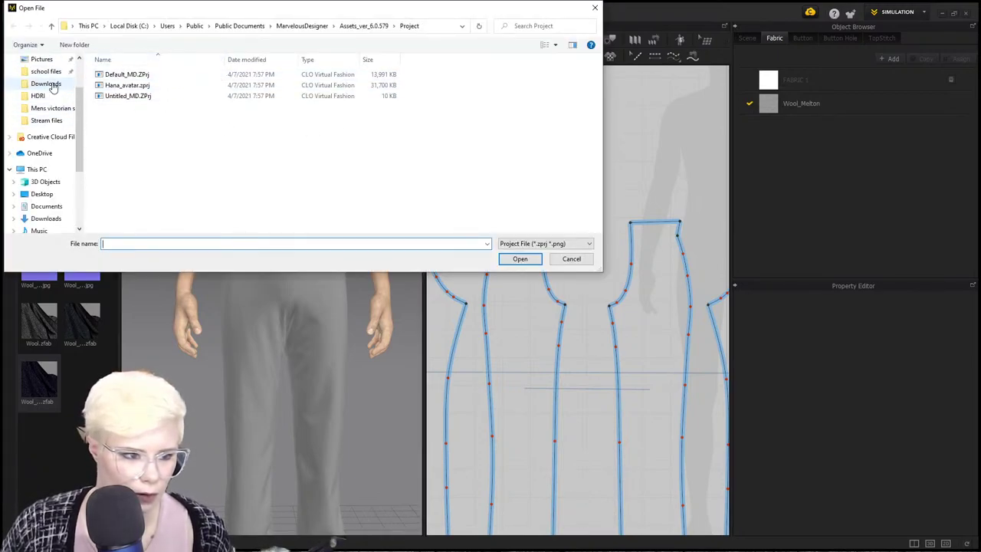
{"action": "scroll", "coordinate": [54, 88], "scroll_direction": "up", "scroll_amount": 3}
{"action": "left_click", "coordinate": [42, 79]}
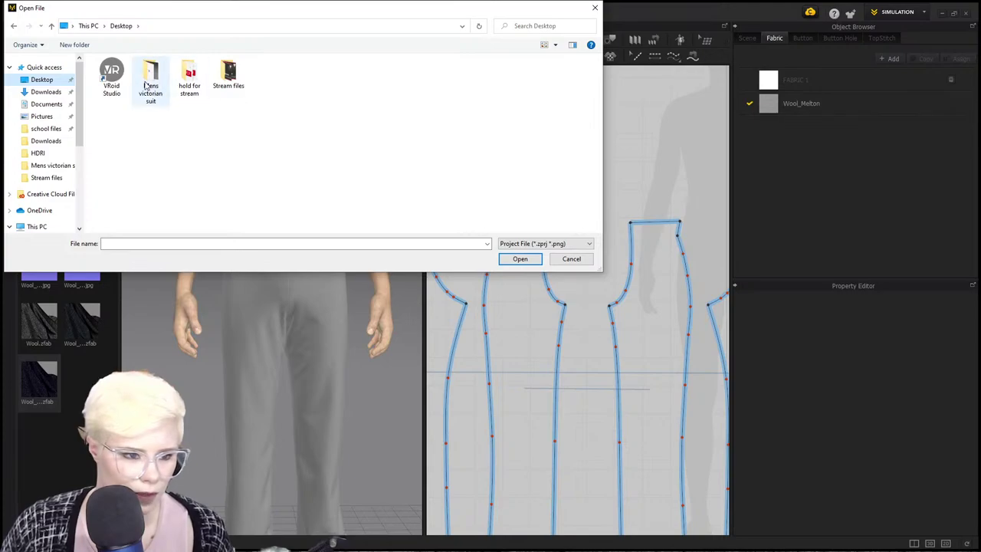
{"action": "left_click", "coordinate": [149, 83]}
{"action": "double_click", "coordinate": [149, 82]}
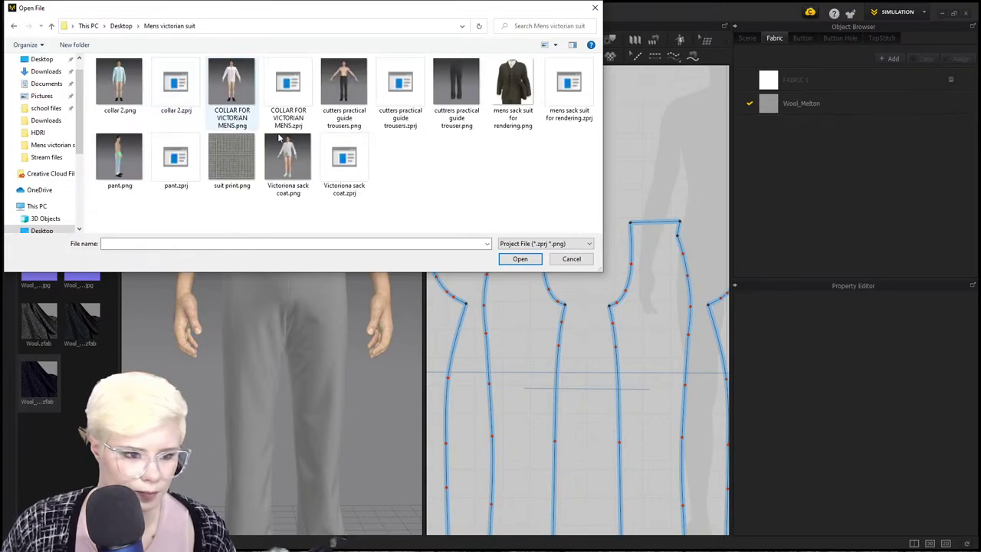
{"action": "left_click", "coordinate": [345, 84]}
{"action": "left_click", "coordinate": [519, 259]}
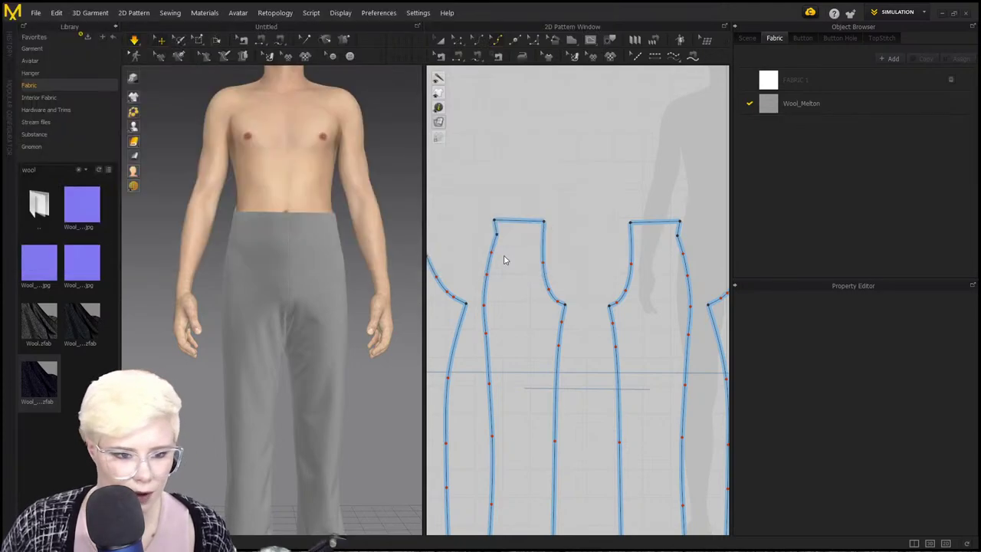
{"action": "left_click", "coordinate": [485, 357]}
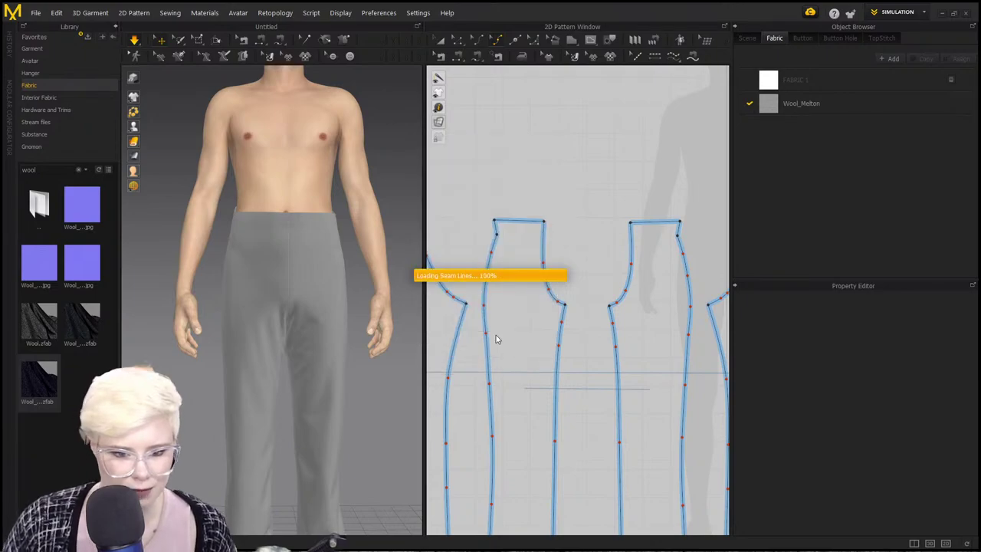
{"action": "left_click", "coordinate": [499, 283]}
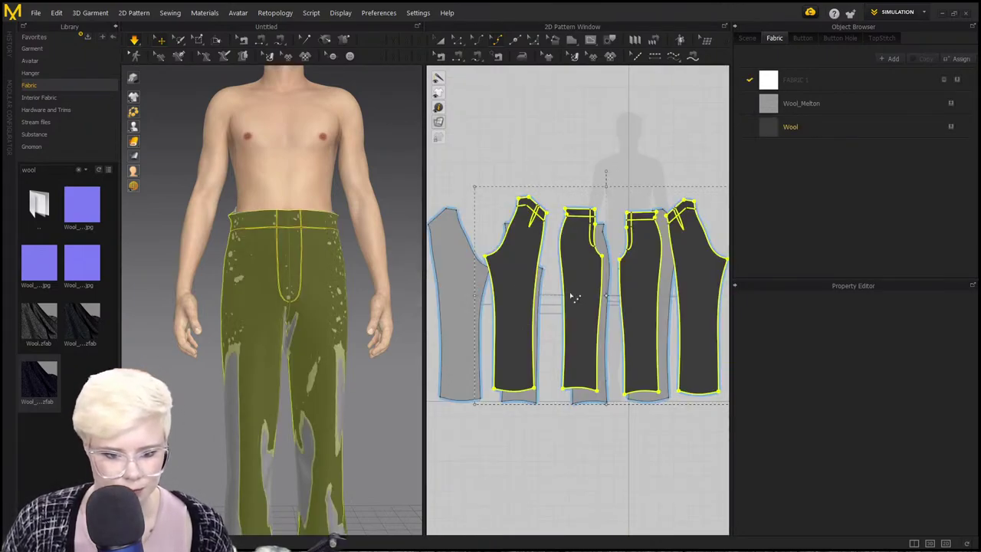
Move the imported trousers off the avatar to one side, and place their pattern pieces above the gray ones.
{"action": "scroll", "coordinate": [590, 207], "scroll_direction": "down", "scroll_amount": 3}
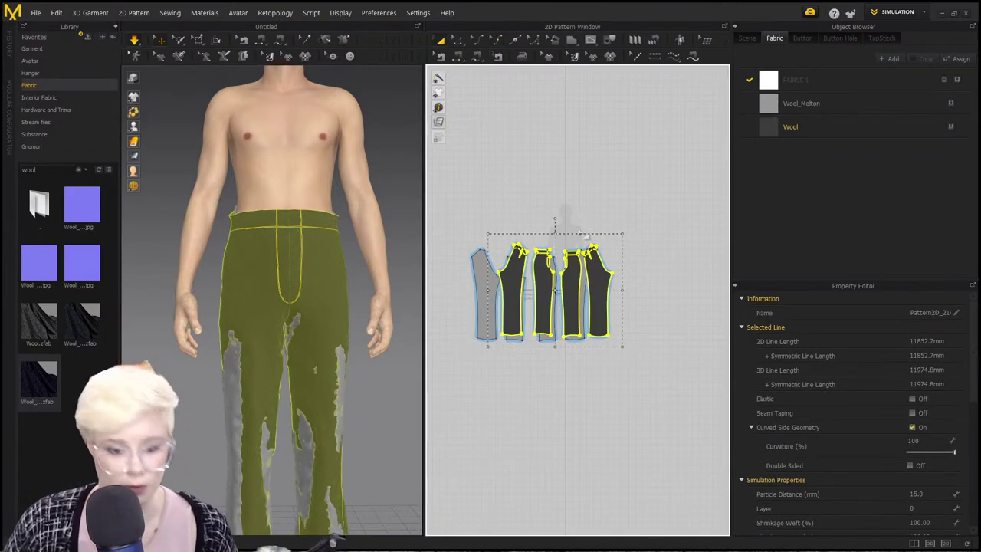
{"action": "scroll", "coordinate": [565, 287], "scroll_direction": "up", "scroll_amount": 3}
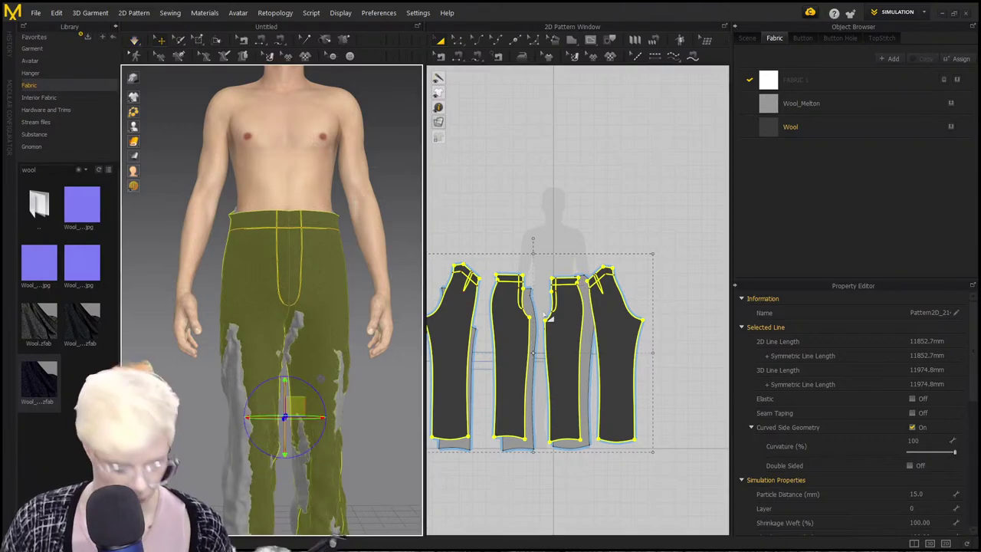
{"action": "left_click_drag", "start_coordinate": [323, 292], "coordinate": [553, 174]}
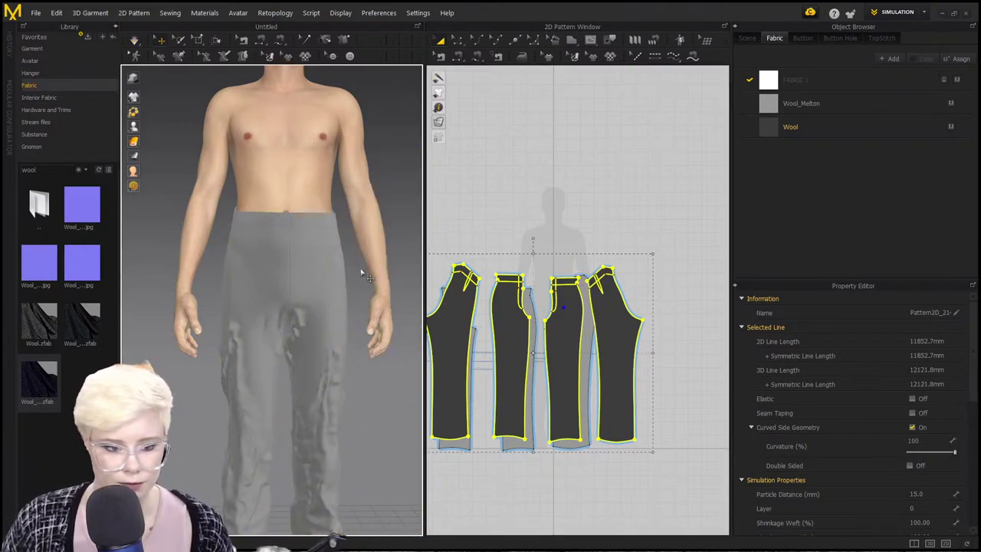
{"action": "scroll", "coordinate": [363, 271], "scroll_direction": "down", "scroll_amount": 2}
{"action": "left_click_drag", "start_coordinate": [512, 354], "coordinate": [620, 118]}
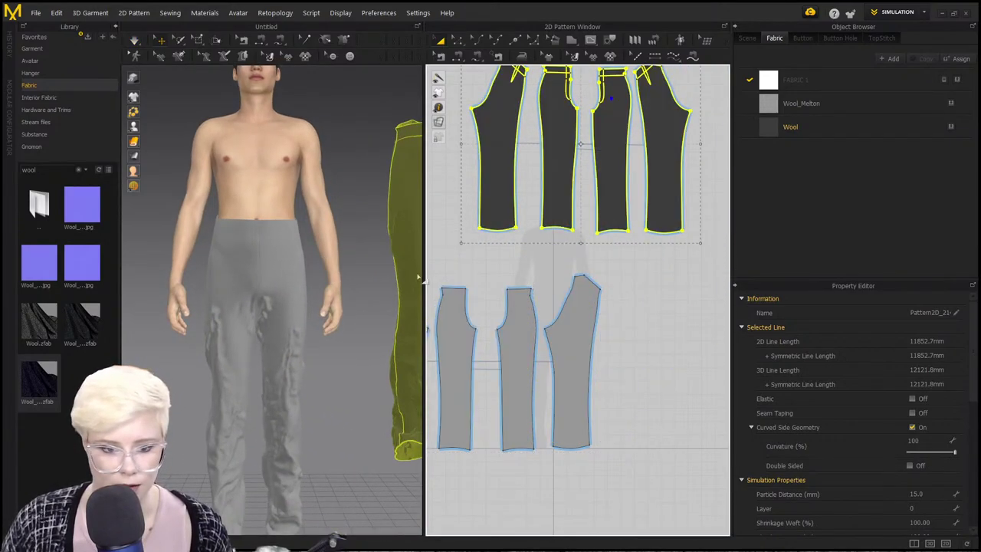
Simulate briefly to settle the gray and imported trousers, and inspect both sets of pattern pieces.
{"action": "scroll", "coordinate": [526, 289], "scroll_direction": "up", "scroll_amount": 4}
{"action": "middle_click_drag", "start_coordinate": [539, 136], "coordinate": [479, 344]}
{"action": "scroll", "coordinate": [475, 408], "scroll_direction": "down", "scroll_amount": 4}
{"action": "middle_click_drag", "start_coordinate": [500, 379], "coordinate": [610, 209]}
{"action": "scroll", "coordinate": [524, 425], "scroll_direction": "up", "scroll_amount": 3}
{"action": "middle_click_drag", "start_coordinate": [524, 426], "coordinate": [558, 340]}
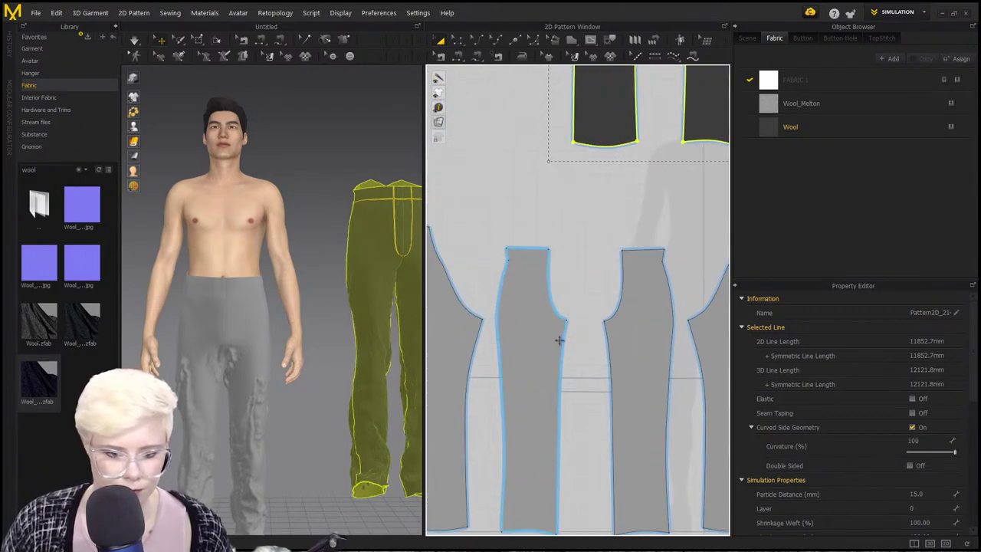
{"action": "scroll", "coordinate": [558, 340], "scroll_direction": "up", "scroll_amount": 2}
{"action": "key", "text": "space"}
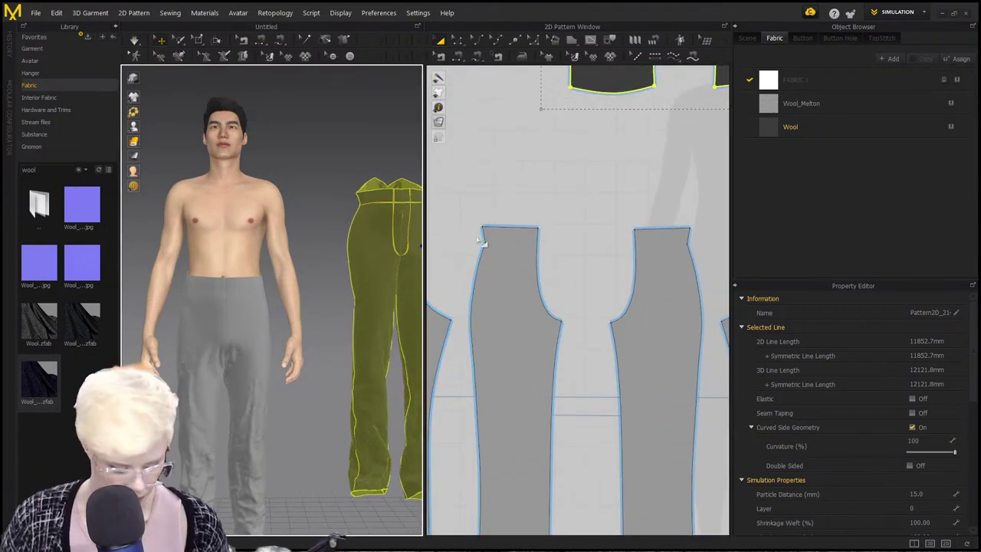
{"action": "scroll", "coordinate": [584, 210], "scroll_direction": "down", "scroll_amount": 4}
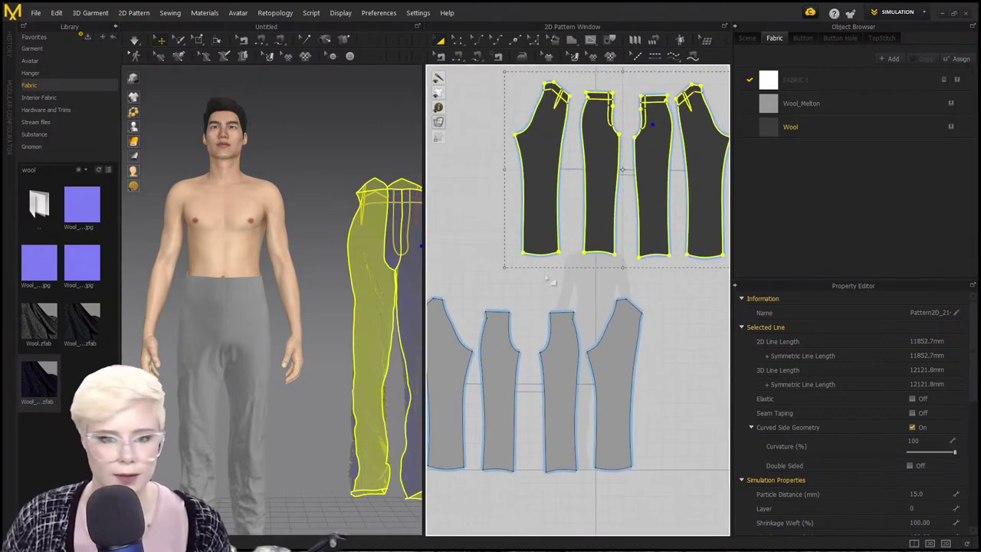
Lay the gray front piece and the matching imported front piece over each other, clear of the other imported pieces.
{"action": "left_click", "coordinate": [621, 182]}
{"action": "left_click", "coordinate": [618, 184]}
{"action": "left_click_drag", "start_coordinate": [502, 363], "coordinate": [598, 185]}
{"action": "scroll", "coordinate": [589, 232], "scroll_direction": "down", "scroll_amount": 2}
{"action": "middle_click_drag", "start_coordinate": [588, 232], "coordinate": [557, 352]}
{"action": "scroll", "coordinate": [556, 351], "scroll_direction": "up", "scroll_amount": 2}
{"action": "left_click_drag", "start_coordinate": [564, 333], "coordinate": [559, 375]}
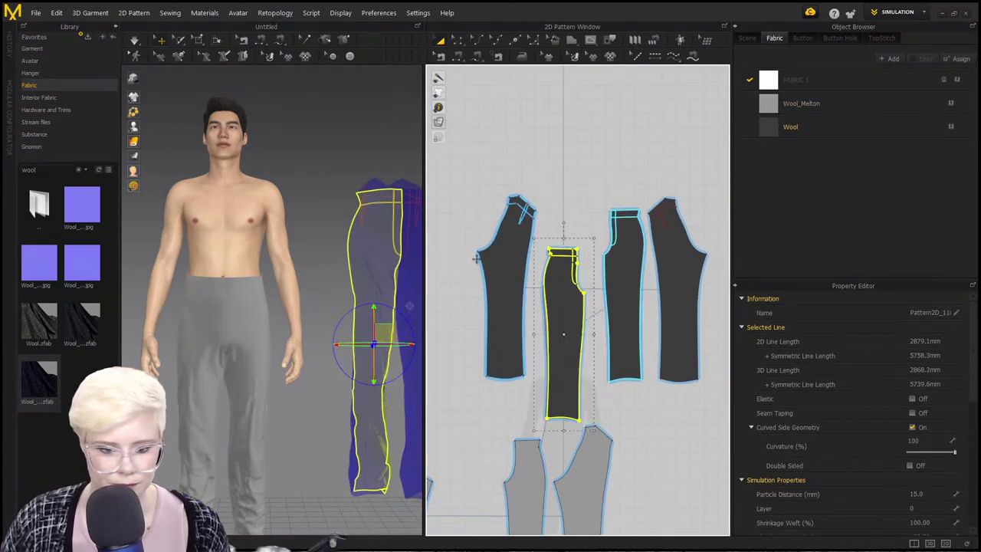
Make the 2D pattern surfaces translucent so the gray outline shows through the overlapping imported front piece.
{"action": "mouse_move", "coordinate": [442, 125]}
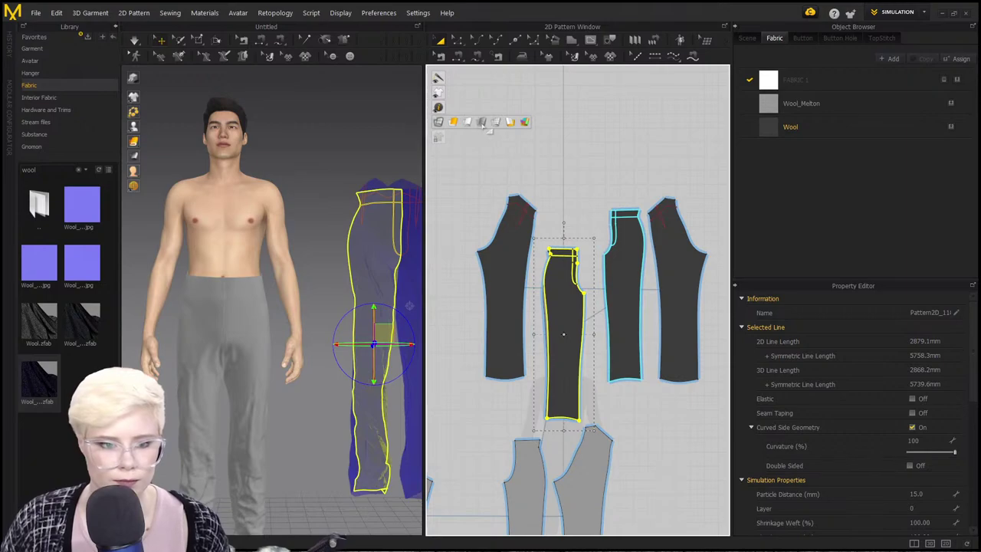
{"action": "left_click", "coordinate": [482, 124]}
{"action": "scroll", "coordinate": [537, 293], "scroll_direction": "down", "scroll_amount": 2}
{"action": "scroll", "coordinate": [539, 300], "scroll_direction": "up", "scroll_amount": 6}
{"action": "left_click", "coordinate": [587, 192]}
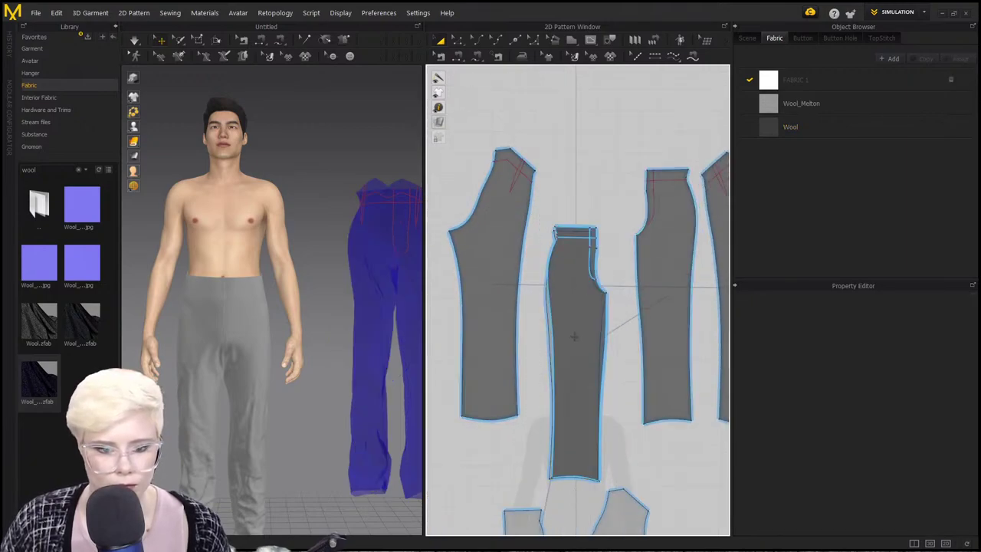
{"action": "left_click", "coordinate": [574, 336]}
{"action": "left_click", "coordinate": [619, 341]}
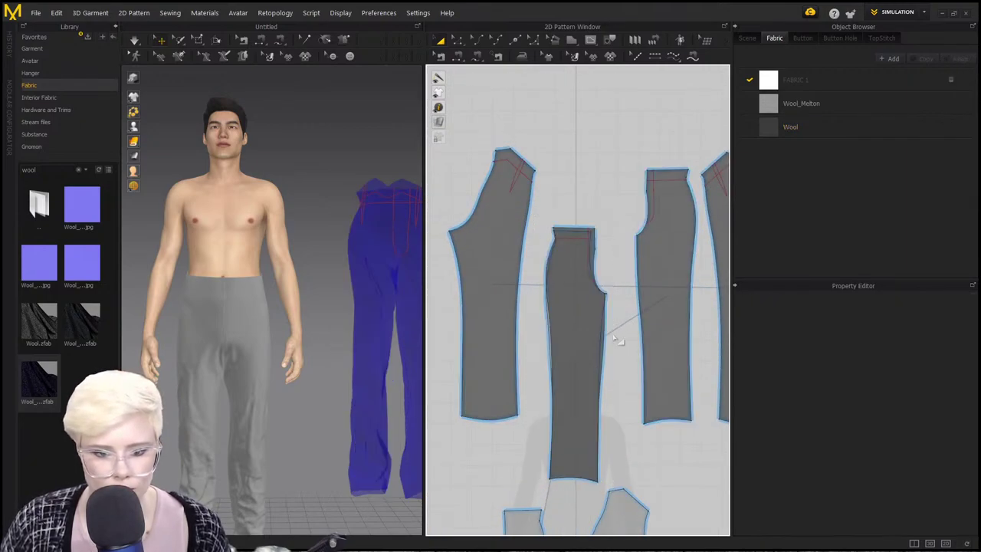
Shift the imported front piece aside and back over the gray one to compare their waist and crotch outlines.
{"action": "scroll", "coordinate": [619, 341], "scroll_direction": "up", "scroll_amount": 4}
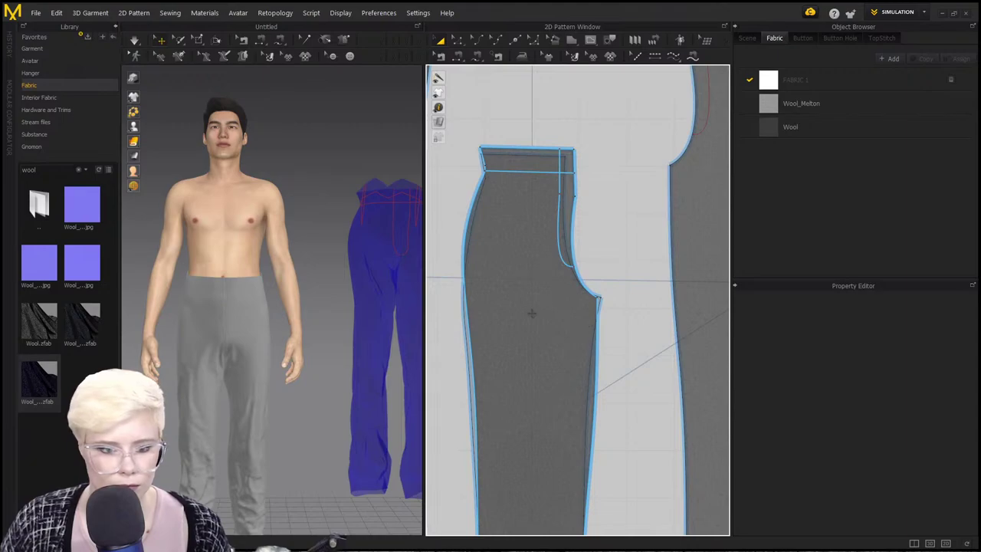
{"action": "left_click_drag", "start_coordinate": [532, 314], "coordinate": [619, 297]}
{"action": "left_click_drag", "start_coordinate": [616, 337], "coordinate": [529, 360]}
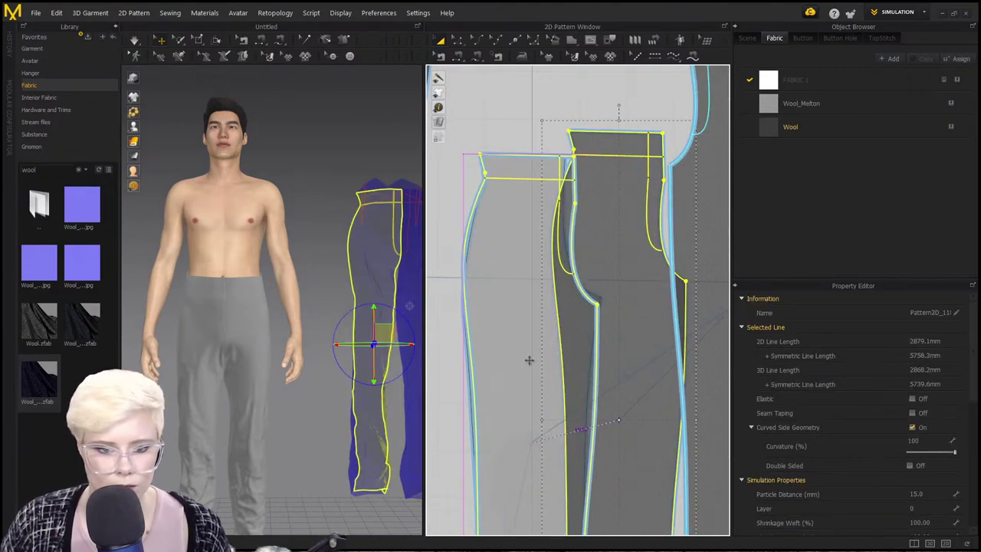
{"action": "left_click", "coordinate": [529, 359]}
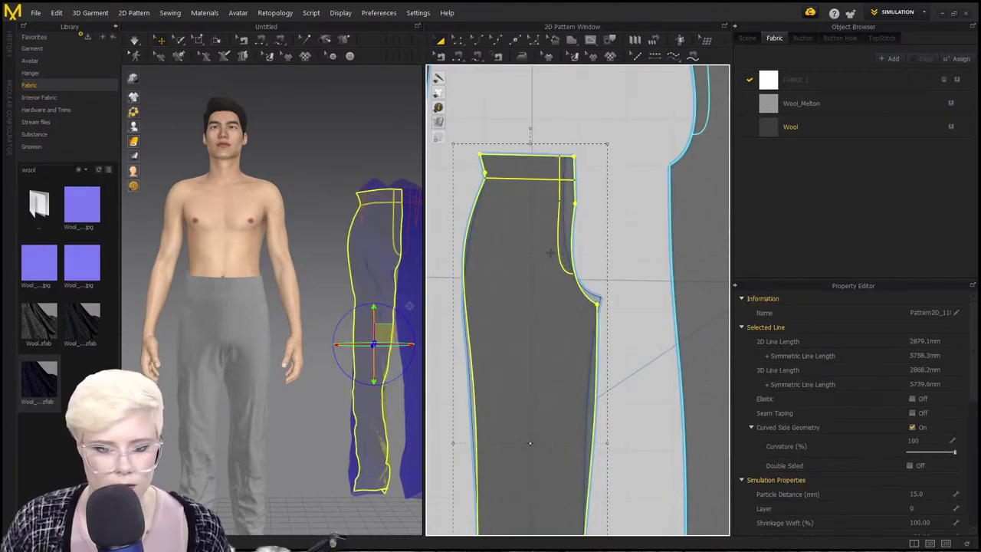
Separate the overlapping front pieces and move both into the empty area beside the other pattern pieces.
{"action": "scroll", "coordinate": [324, 332], "scroll_direction": "up", "scroll_amount": 1}
{"action": "middle_click_drag", "start_coordinate": [324, 333], "coordinate": [284, 335]}
{"action": "left_click_drag", "start_coordinate": [485, 310], "coordinate": [569, 312]}
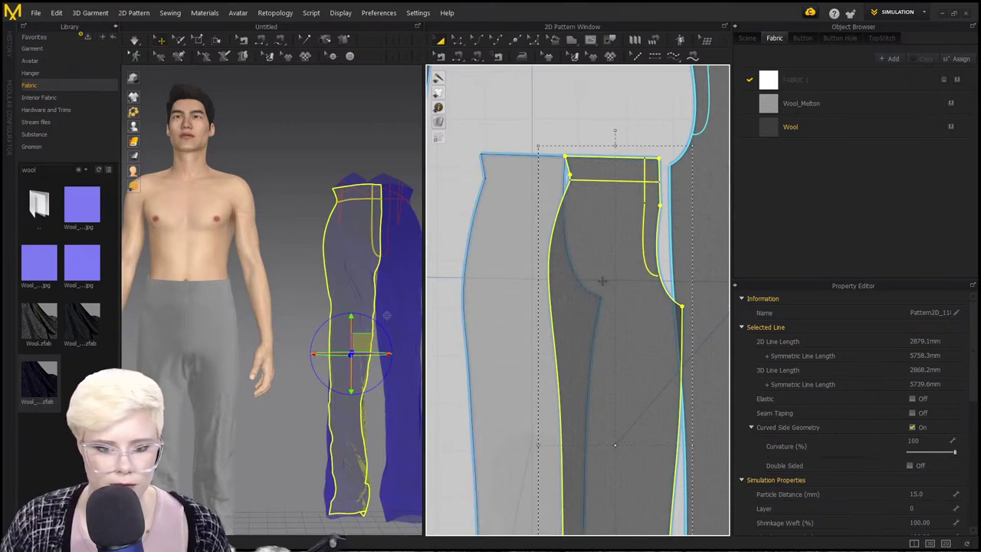
{"action": "scroll", "coordinate": [603, 281], "scroll_direction": "down", "scroll_amount": 4}
{"action": "left_click_drag", "start_coordinate": [562, 201], "coordinate": [634, 350]}
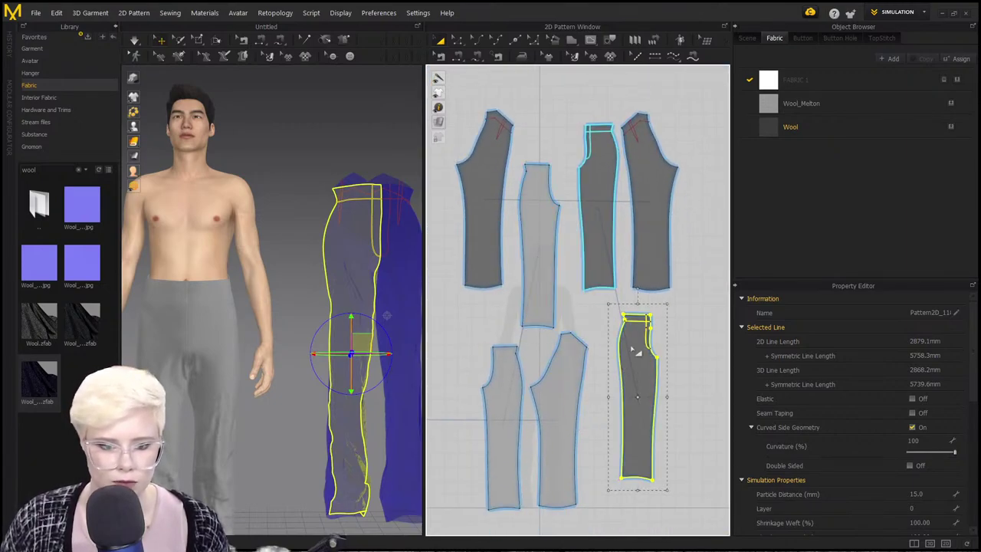
{"action": "middle_click_drag", "start_coordinate": [581, 292], "coordinate": [569, 257]}
{"action": "left_click_drag", "start_coordinate": [529, 221], "coordinate": [710, 346]}
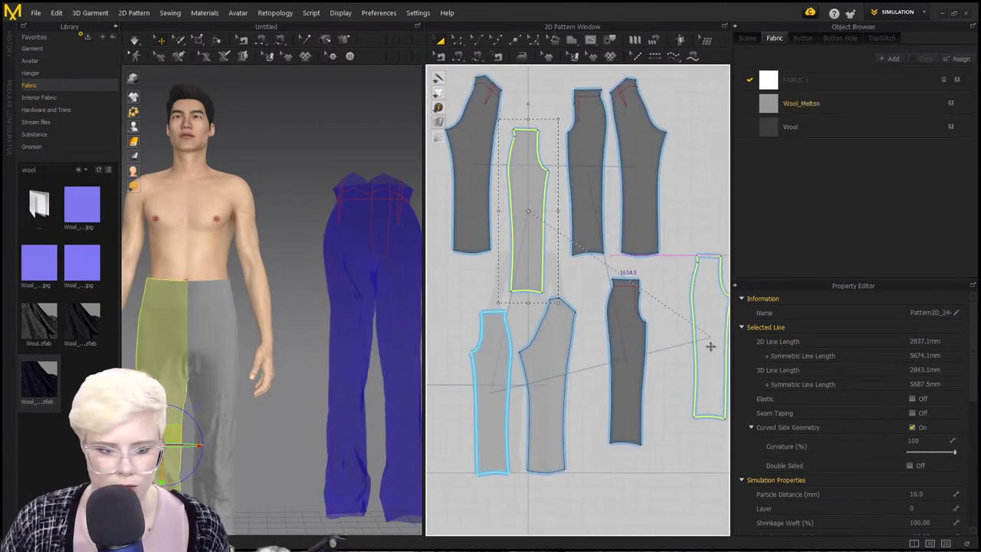
{"action": "left_click", "coordinate": [711, 345]}
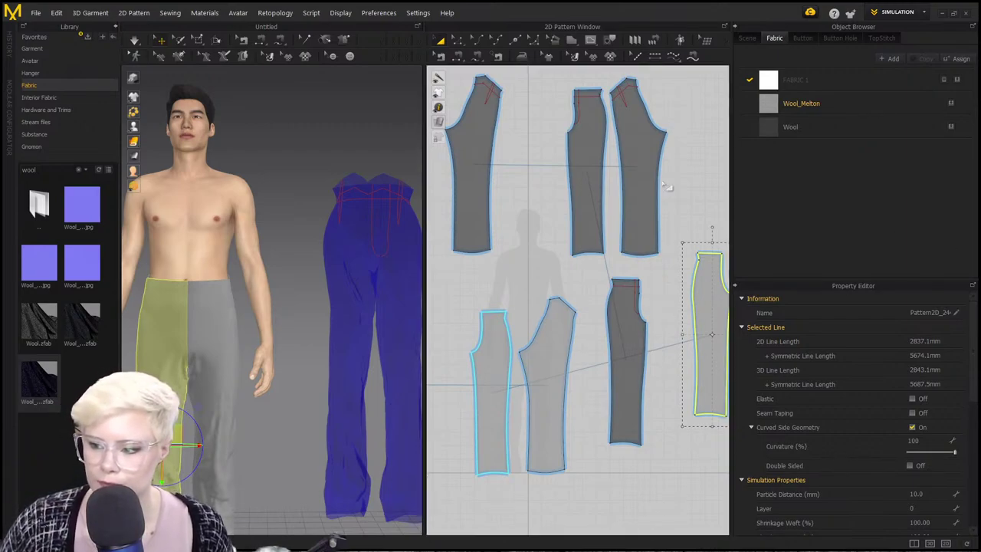
Overlay the gray front piece on the imported front piece in the empty area and compare their outlines closely.
{"action": "scroll", "coordinate": [602, 264], "scroll_direction": "up", "scroll_amount": 1}
{"action": "scroll", "coordinate": [667, 305], "scroll_direction": "up", "scroll_amount": 1}
{"action": "middle_click_drag", "start_coordinate": [667, 305], "coordinate": [558, 294]}
{"action": "scroll", "coordinate": [509, 282], "scroll_direction": "down", "scroll_amount": 1}
{"action": "scroll", "coordinate": [558, 294], "scroll_direction": "up", "scroll_amount": 1}
{"action": "scroll", "coordinate": [557, 295], "scroll_direction": "up", "scroll_amount": 2}
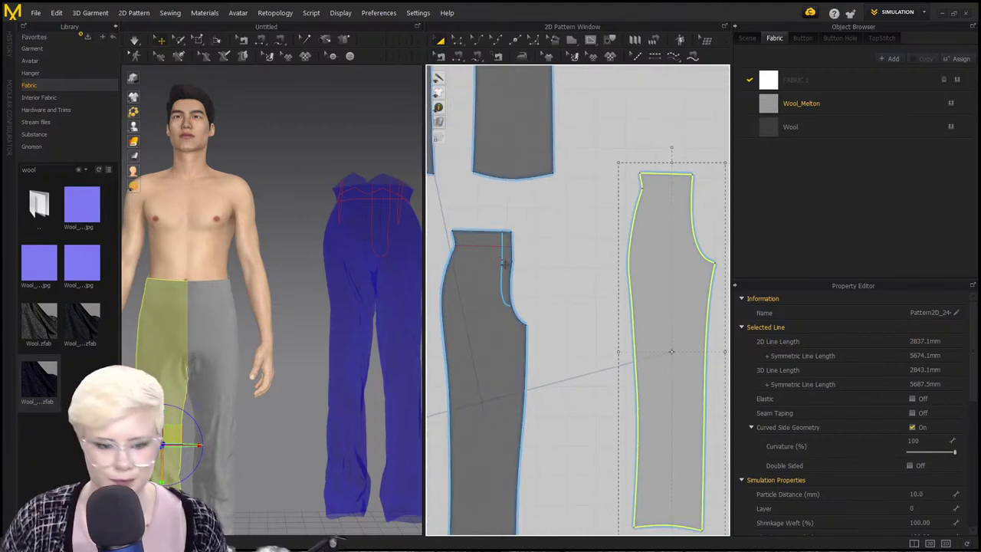
{"action": "left_click_drag", "start_coordinate": [656, 283], "coordinate": [471, 342]}
{"action": "scroll", "coordinate": [487, 241], "scroll_direction": "up", "scroll_amount": 3}
{"action": "scroll", "coordinate": [490, 256], "scroll_direction": "down", "scroll_amount": 2}
{"action": "middle_click_drag", "start_coordinate": [480, 296], "coordinate": [497, 259]}
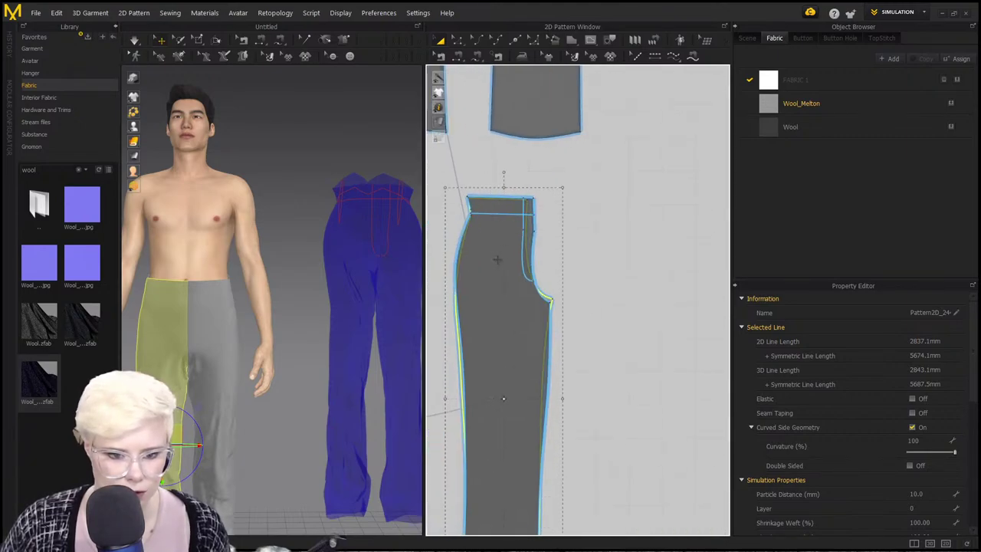
Undo the overlay of the two front pieces and look through the imported front piece's available commands.
{"action": "key", "text": "ctrl+z"}
{"action": "right_click", "coordinate": [651, 268]}
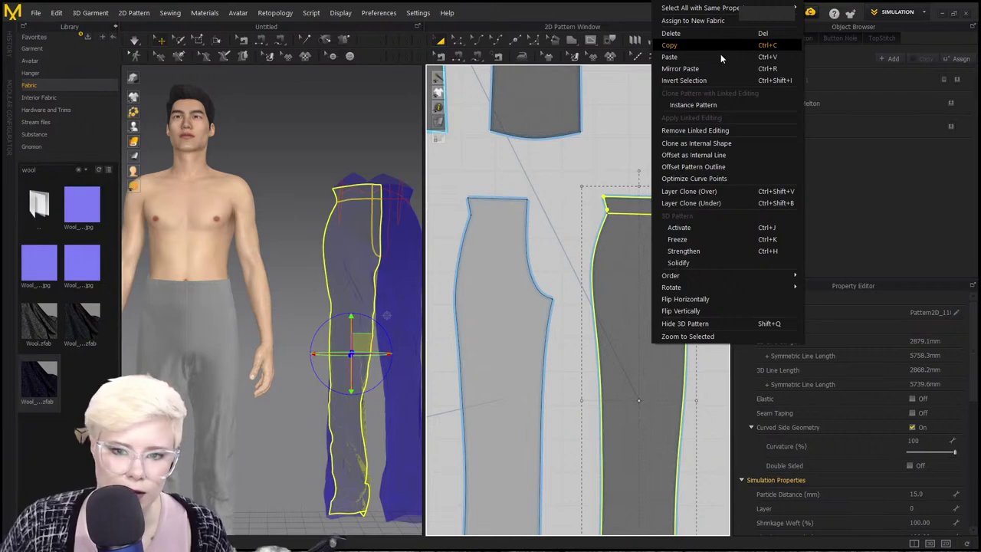
{"action": "left_click", "coordinate": [692, 203]}
{"action": "left_click", "coordinate": [630, 255]}
{"action": "right_click", "coordinate": [635, 254]}
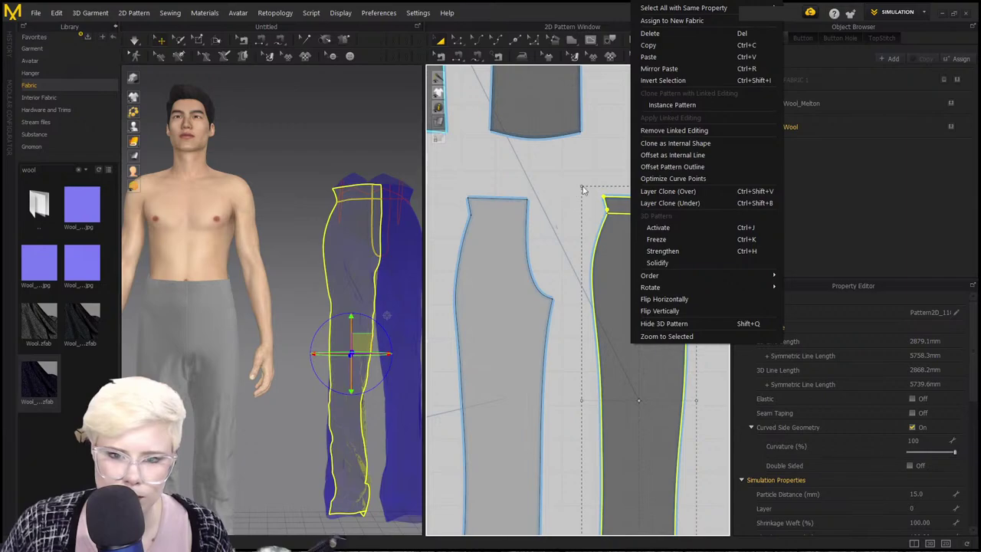
{"action": "left_click", "coordinate": [595, 163]}
{"action": "key", "text": "ctrl+a"}
{"action": "right_click", "coordinate": [643, 270]}
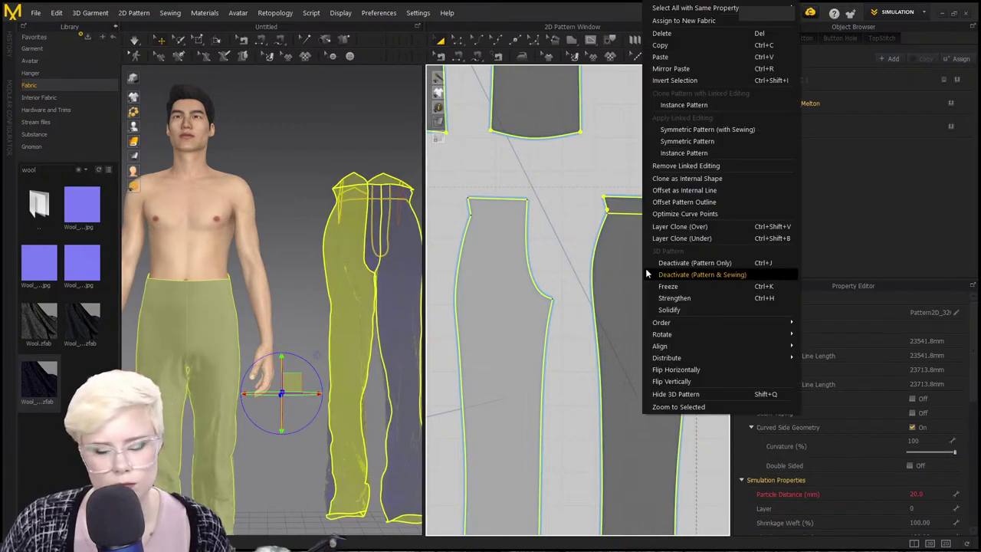
{"action": "left_click", "coordinate": [591, 176]}
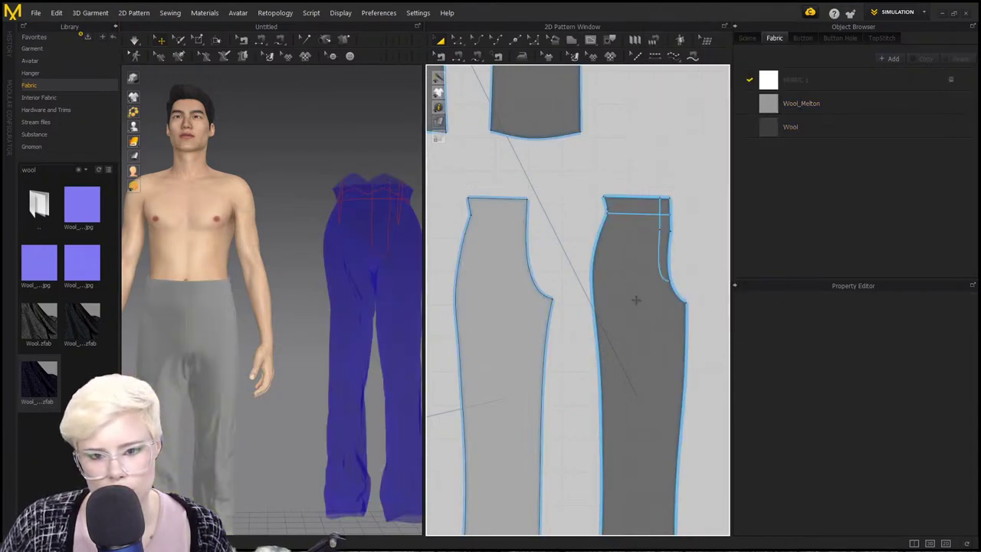
Overlay the gray front piece on the imported one and make the 2D pattern surfaces see-through so both outlines show.
{"action": "left_click_drag", "start_coordinate": [602, 301], "coordinate": [580, 295]}
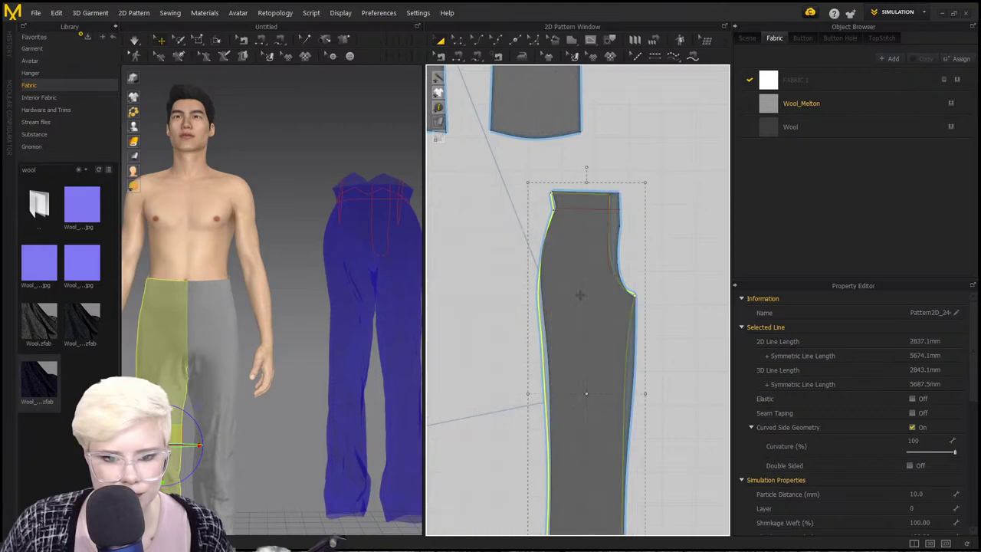
{"action": "scroll", "coordinate": [598, 249], "scroll_direction": "up", "scroll_amount": 3}
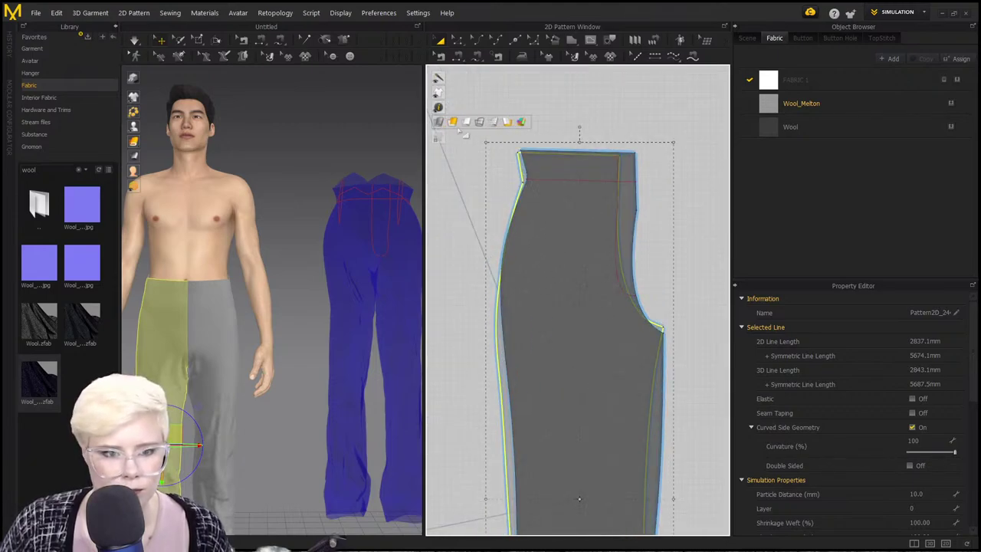
{"action": "left_click", "coordinate": [463, 121]}
{"action": "left_click", "coordinate": [569, 279]}
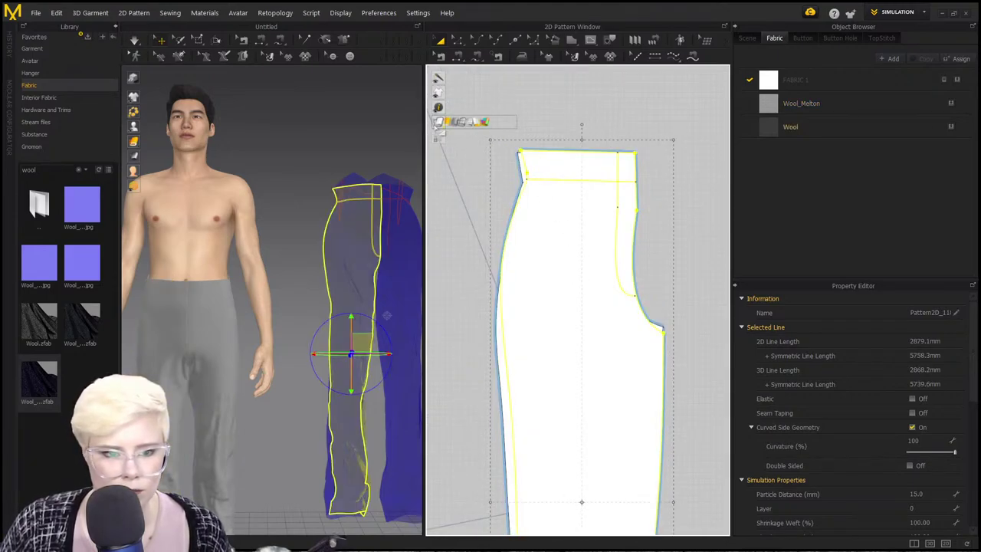
{"action": "scroll", "coordinate": [549, 207], "scroll_direction": "down", "scroll_amount": 3}
{"action": "key", "text": "ctrl+z"}
{"action": "key", "text": "ctrl+z"}
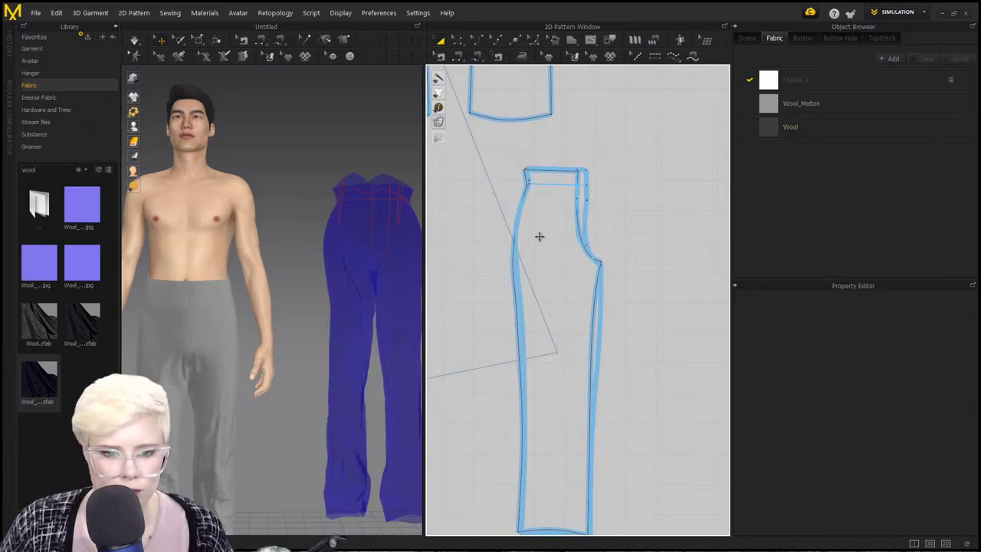
Shift the gray front piece over the imported one to compare outlines, and set the two apart again.
{"action": "left_click_drag", "start_coordinate": [565, 263], "coordinate": [640, 276]}
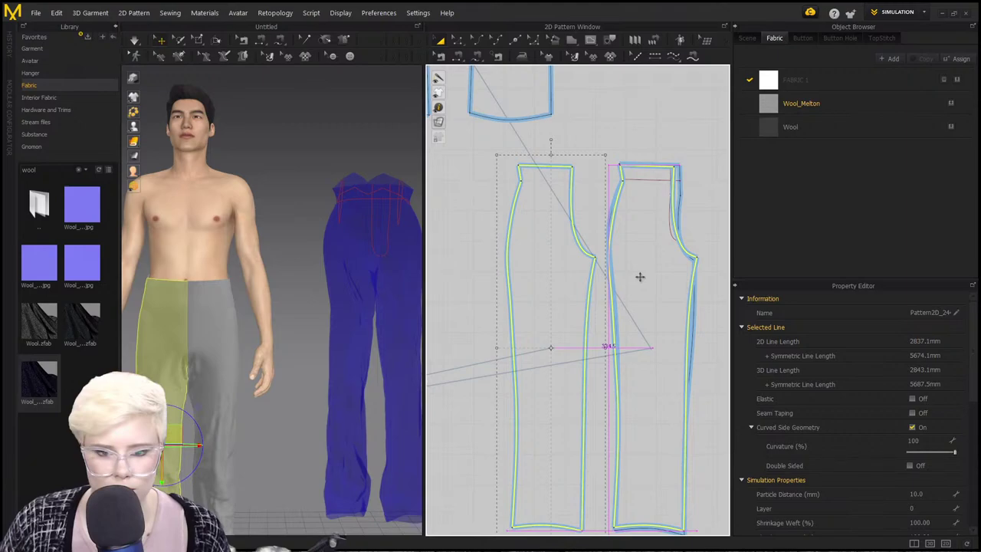
{"action": "left_click_drag", "start_coordinate": [640, 277], "coordinate": [581, 281]}
{"action": "key", "text": "ctrl+z"}
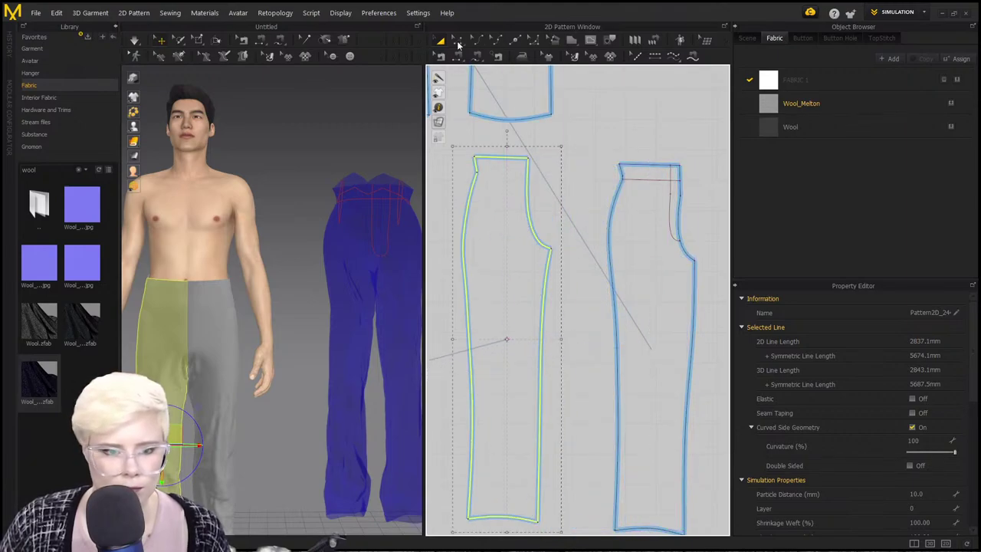
Extend the crotch point of the gray front piece outward by about 15 mm.
{"action": "left_click", "coordinate": [577, 184]}
{"action": "scroll", "coordinate": [554, 252], "scroll_direction": "up", "scroll_amount": 5}
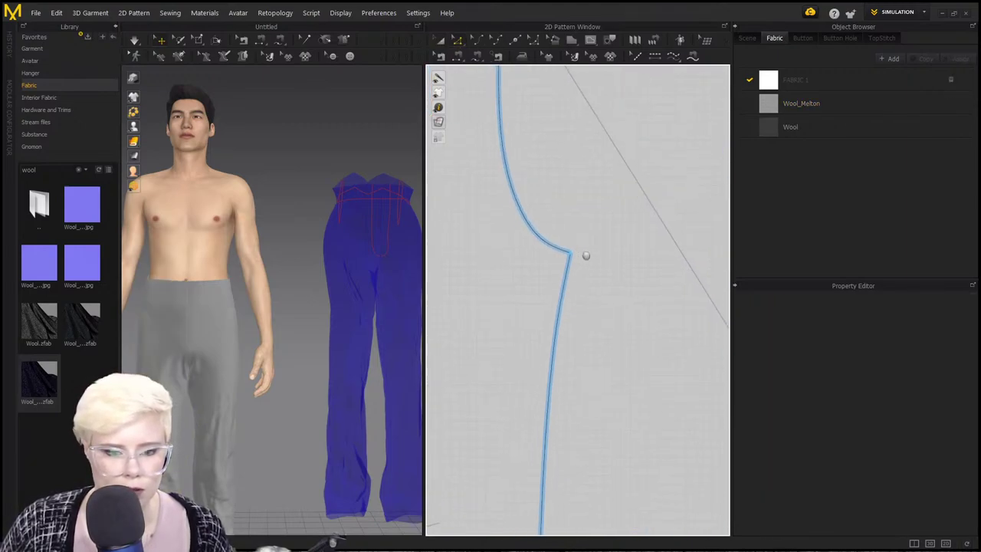
{"action": "left_click", "coordinate": [578, 256]}
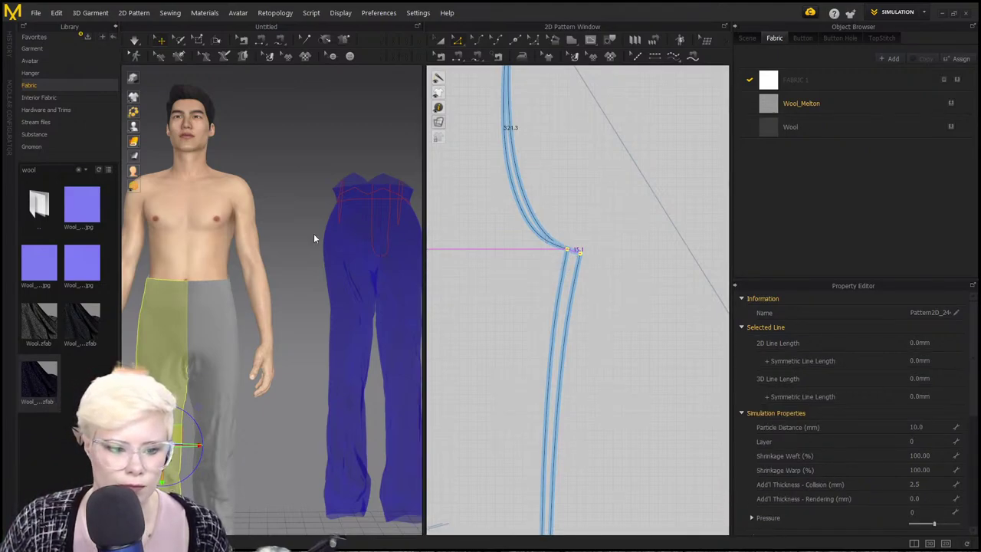
Reshape the gray front piece's inseam into a straighter, shallower curve from the crotch point to the hem.
{"action": "scroll", "coordinate": [536, 258], "scroll_direction": "down", "scroll_amount": 5}
{"action": "scroll", "coordinate": [560, 268], "scroll_direction": "up", "scroll_amount": 3}
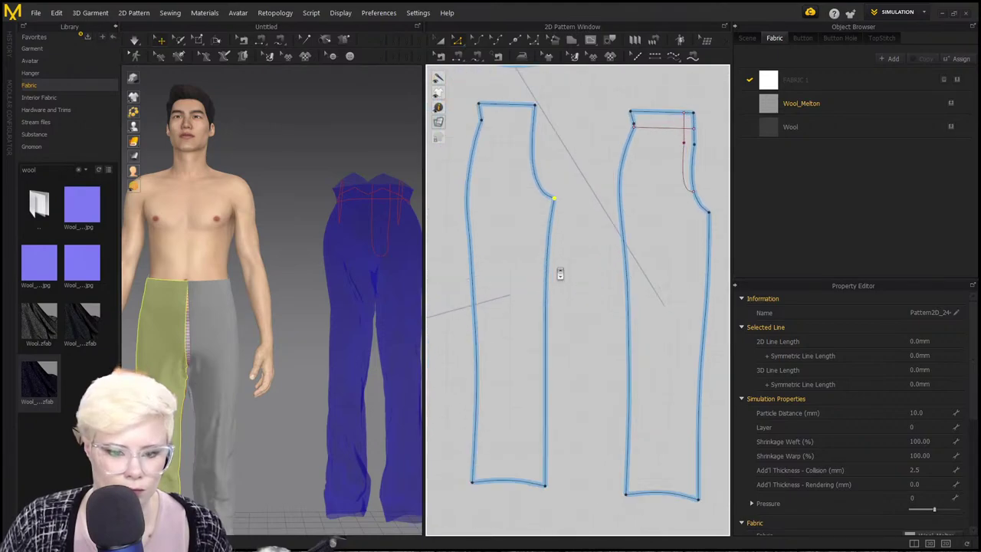
{"action": "left_click", "coordinate": [551, 249]}
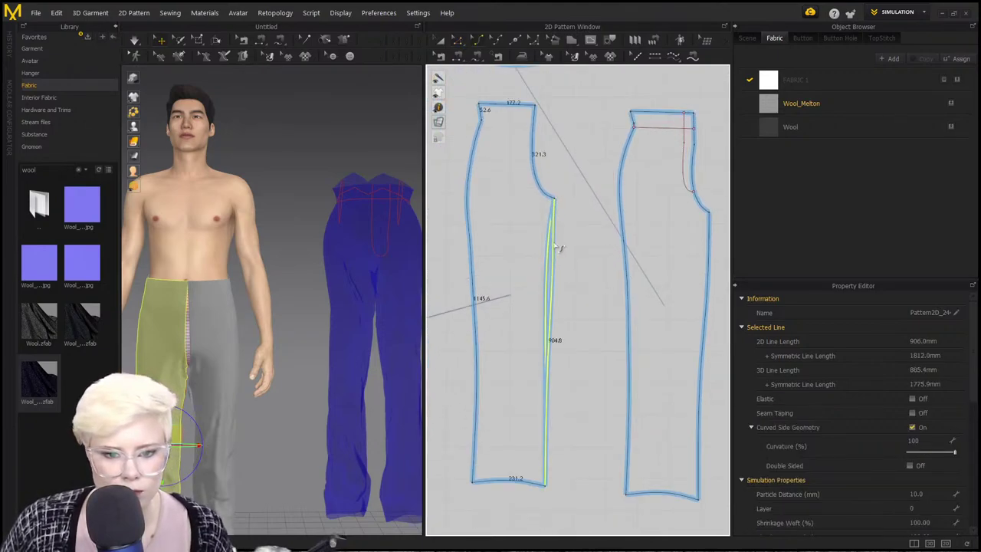
{"action": "left_click_drag", "start_coordinate": [555, 246], "coordinate": [555, 246]}
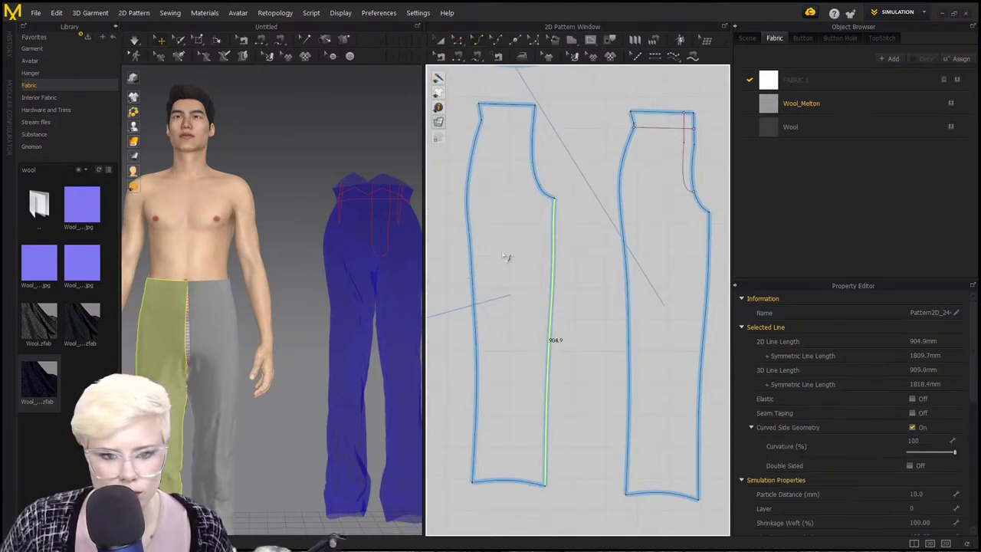
Simulate the trousers and tug the fabric around the front crotch and thighs to settle the new shape.
{"action": "scroll", "coordinate": [529, 245], "scroll_direction": "down", "scroll_amount": 3}
{"action": "left_click", "coordinate": [201, 349]}
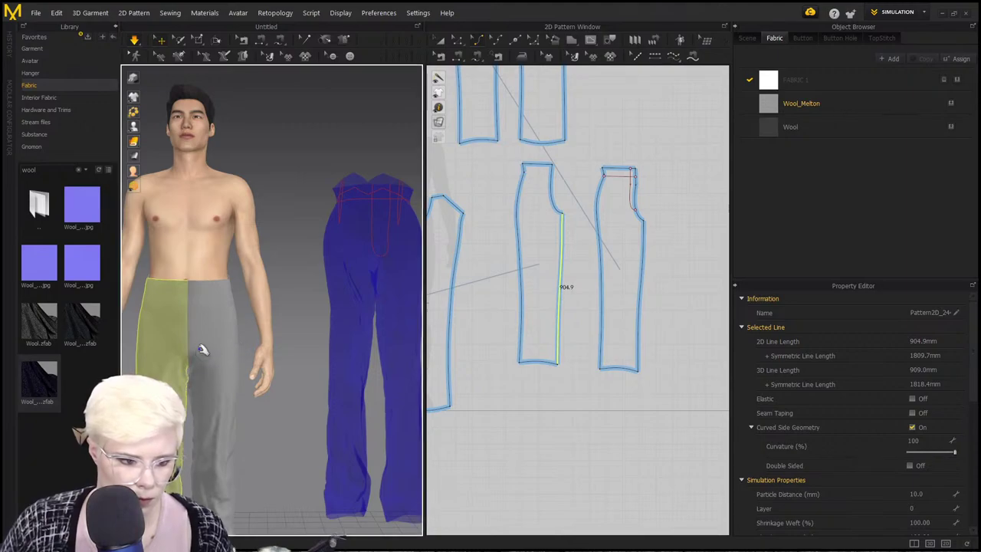
{"action": "scroll", "coordinate": [215, 352], "scroll_direction": "up", "scroll_amount": 3}
{"action": "left_click", "coordinate": [249, 356]}
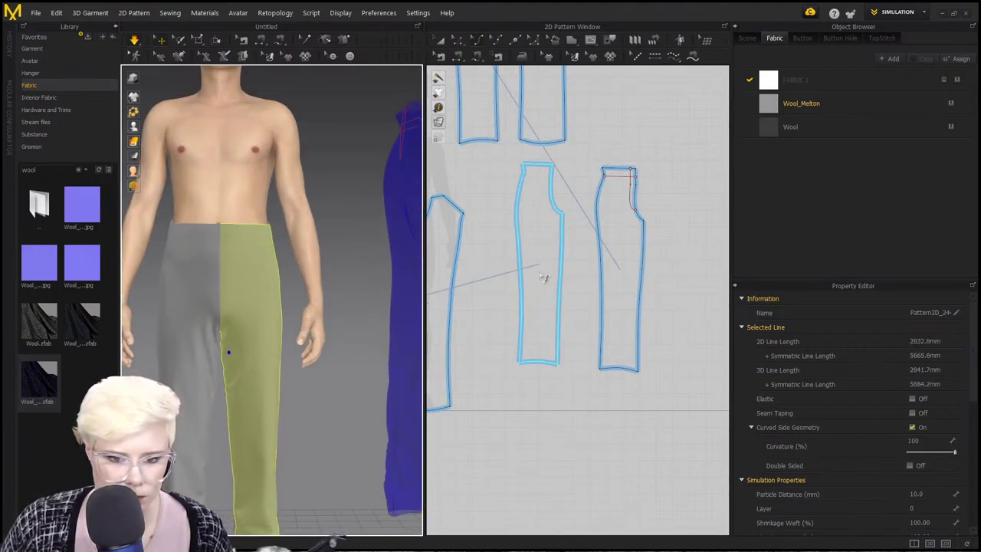
Bring the imported Victorian back piece over the gray back piece and compare their crotch outlines closely.
{"action": "scroll", "coordinate": [537, 229], "scroll_direction": "down", "scroll_amount": 3}
{"action": "scroll", "coordinate": [527, 236], "scroll_direction": "down", "scroll_amount": 3}
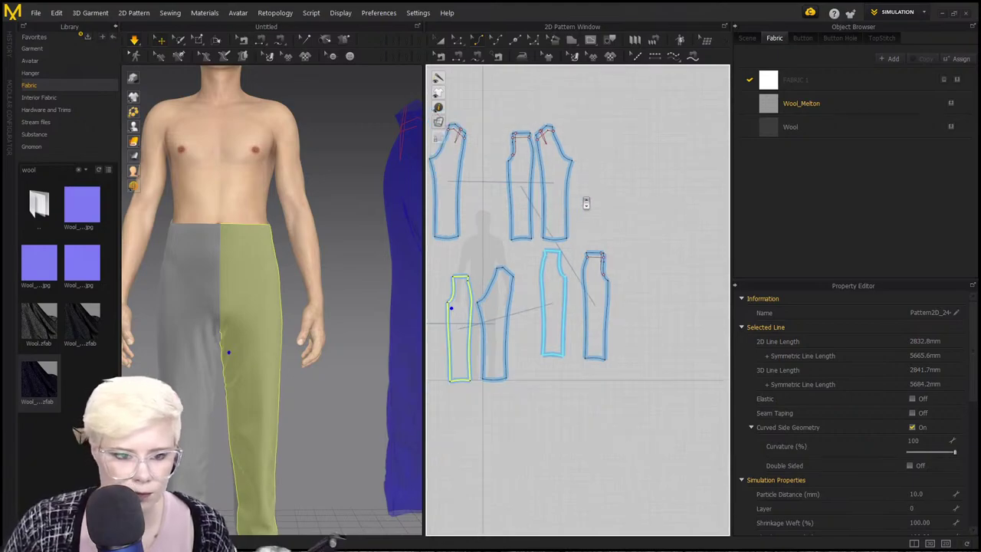
{"action": "left_click", "coordinate": [536, 173]}
{"action": "key", "text": "ctrl+c"}
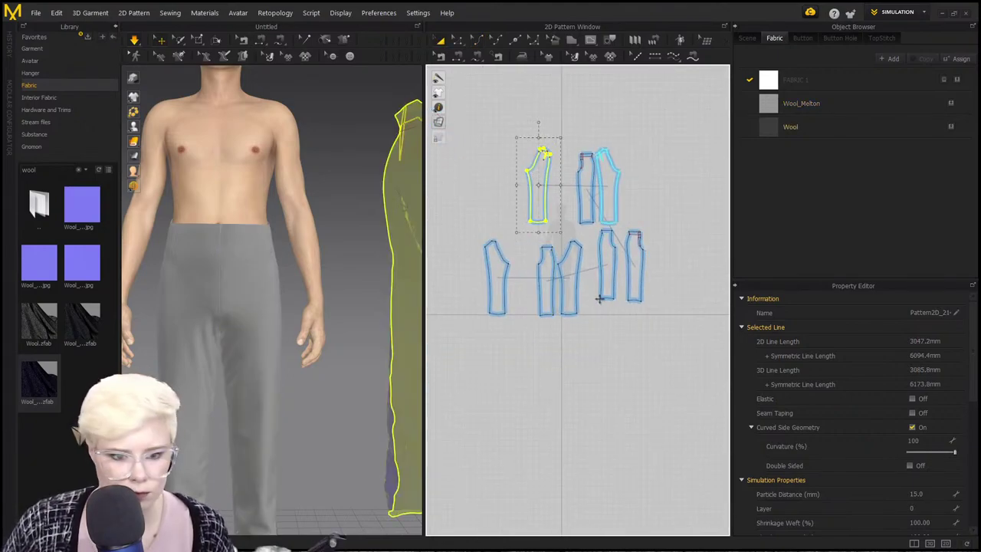
{"action": "key", "text": "ctrl+v"}
{"action": "left_click", "coordinate": [572, 281]}
{"action": "scroll", "coordinate": [572, 280], "scroll_direction": "up", "scroll_amount": 10}
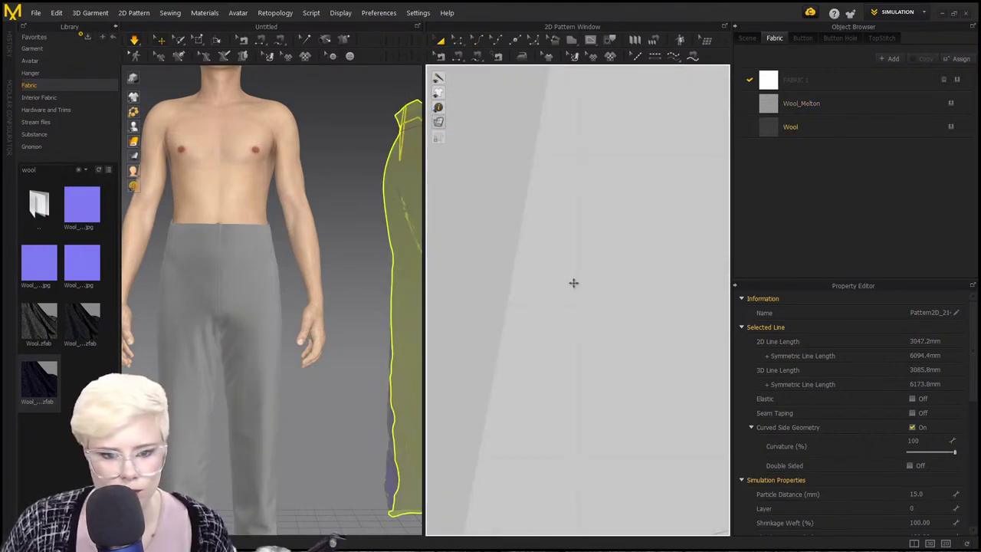
{"action": "scroll", "coordinate": [574, 283], "scroll_direction": "down", "scroll_amount": 4}
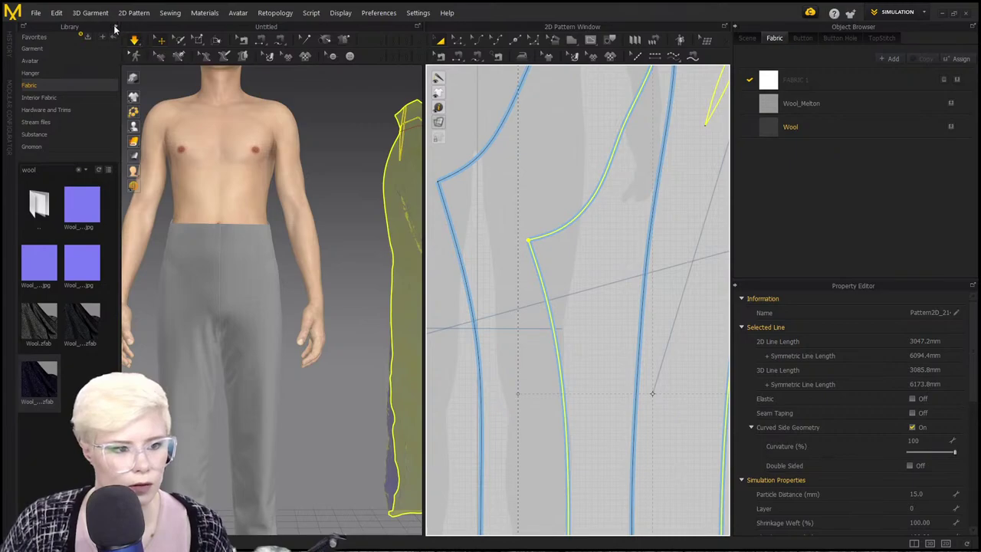
Collapse the Library to enlarge the workspace and shift the imported back piece partly aside from the gray one.
{"action": "left_click", "coordinate": [115, 29]}
{"action": "scroll", "coordinate": [431, 206], "scroll_direction": "down", "scroll_amount": 3}
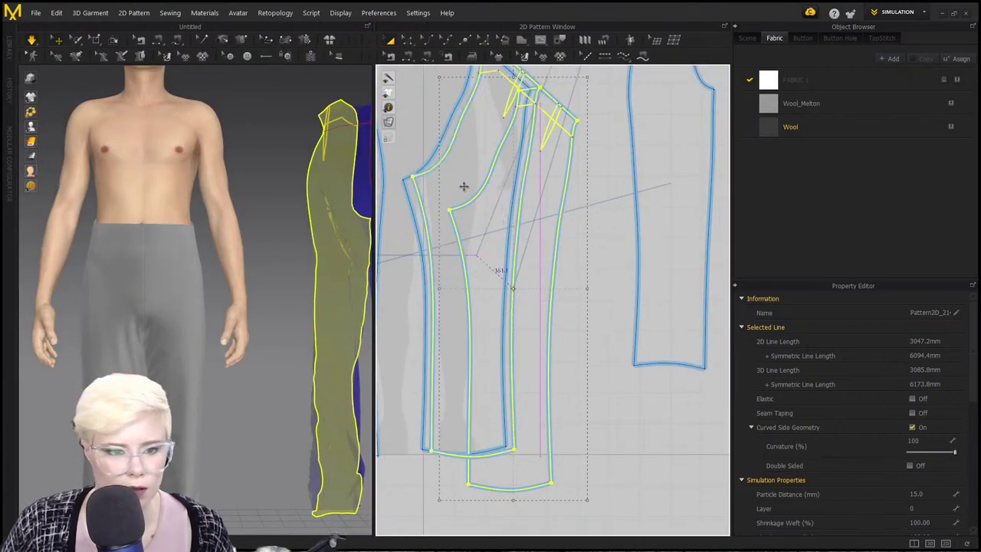
{"action": "left_click_drag", "start_coordinate": [464, 186], "coordinate": [548, 210]}
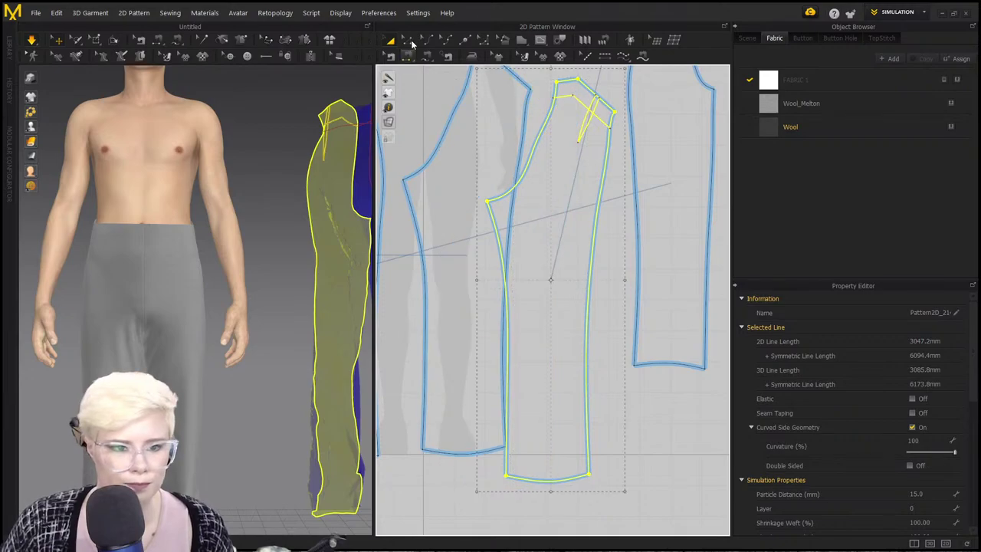
Raise the gray back piece's crotch point slightly and reshape the curve of its back rise.
{"action": "left_click", "coordinate": [410, 41]}
{"action": "scroll", "coordinate": [460, 205], "scroll_direction": "down", "scroll_amount": 2}
{"action": "middle_click_drag", "start_coordinate": [501, 252], "coordinate": [565, 323]}
{"action": "scroll", "coordinate": [565, 322], "scroll_direction": "down", "scroll_amount": 2}
{"action": "scroll", "coordinate": [501, 255], "scroll_direction": "up", "scroll_amount": 3}
{"action": "left_click", "coordinate": [494, 284]}
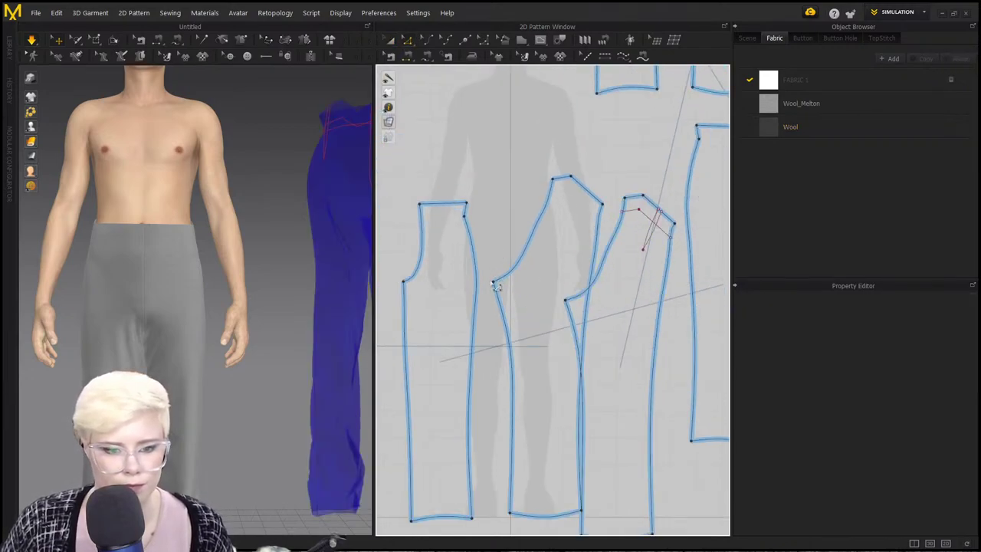
{"action": "left_click", "coordinate": [496, 282]}
{"action": "left_click_drag", "start_coordinate": [493, 281], "coordinate": [493, 279]}
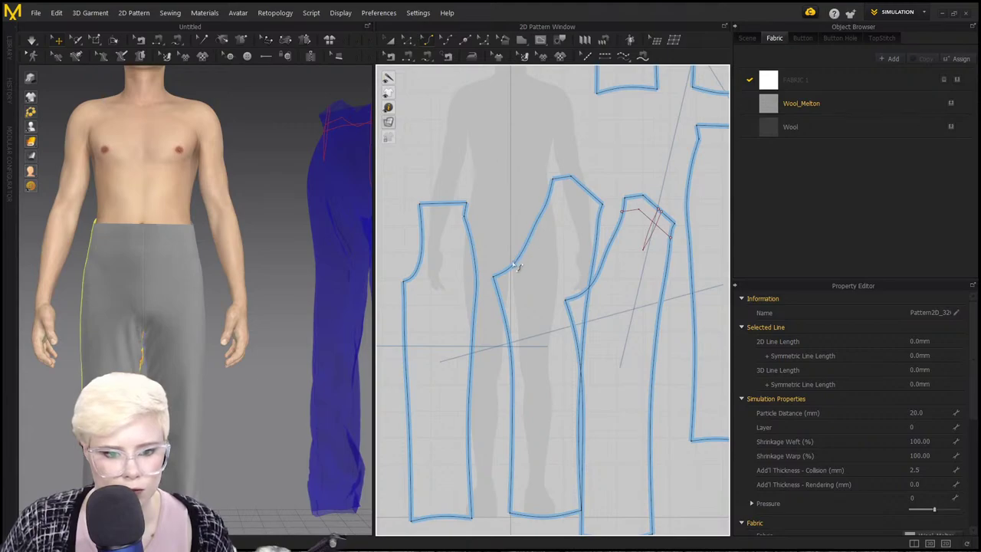
{"action": "left_click", "coordinate": [517, 271]}
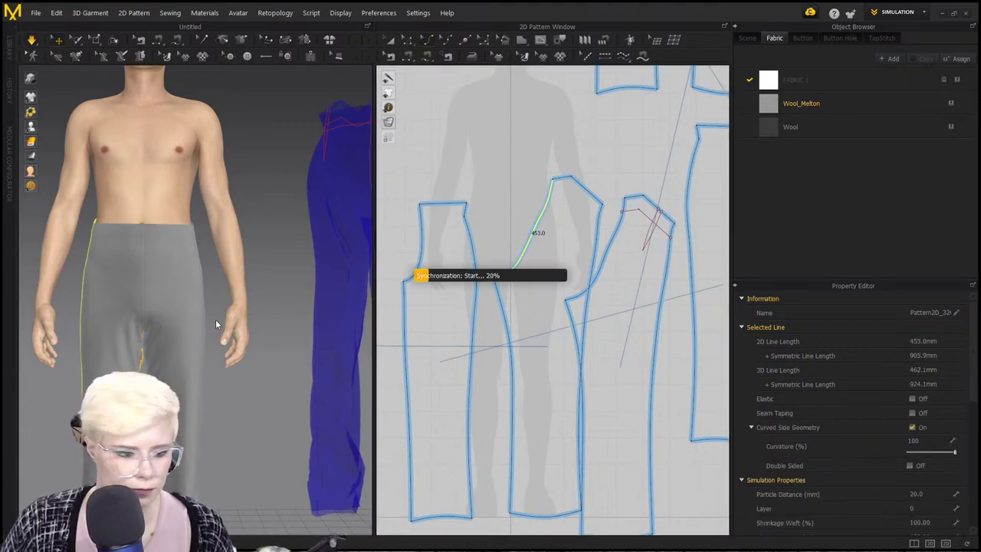
Simulate the edited trousers and tug both front legs and the hip area into place on the avatar.
{"action": "left_click", "coordinate": [135, 360]}
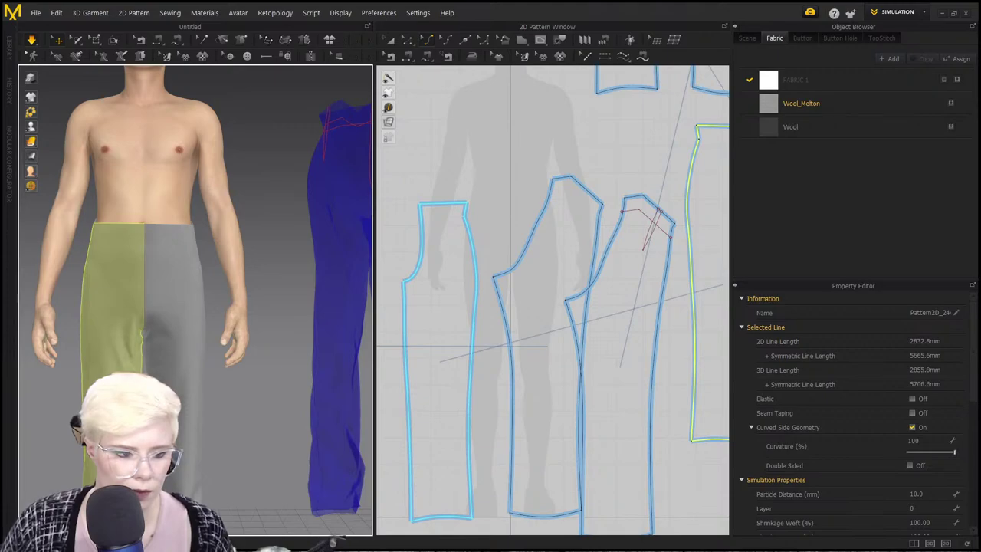
{"action": "left_click", "coordinate": [161, 371]}
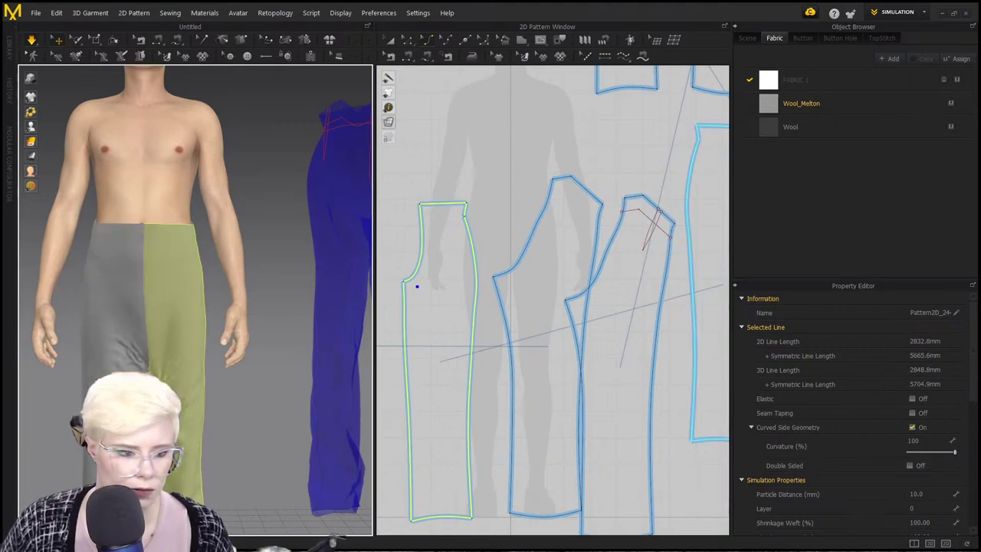
{"action": "left_click", "coordinate": [96, 276]}
From behind the avatar, tug both back legs of the simulating trousers to smooth the seat and thighs.
{"action": "right_click_drag", "start_coordinate": [92, 258], "coordinate": [100, 351]}
{"action": "right_click_drag", "start_coordinate": [203, 383], "coordinate": [171, 311]}
{"action": "left_click", "coordinate": [204, 357]}
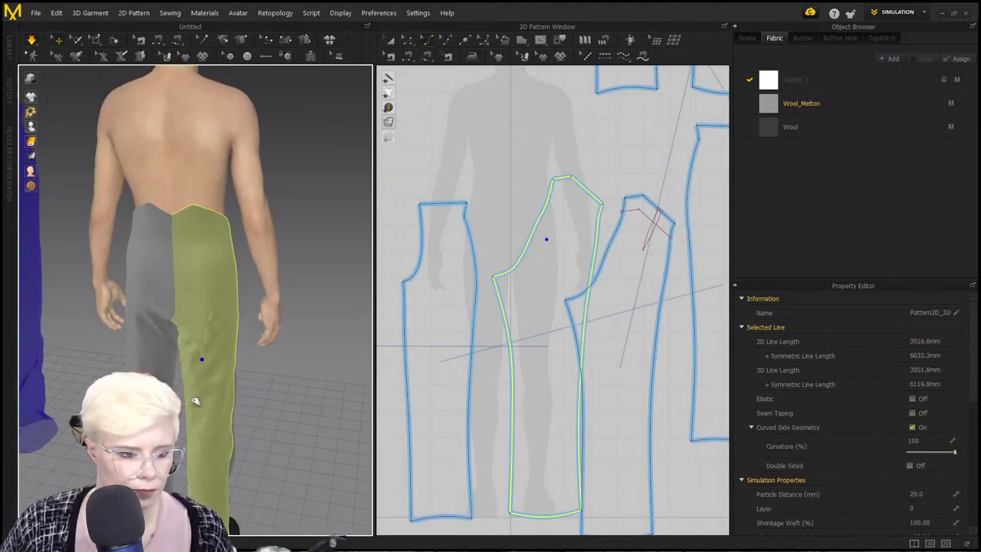
{"action": "left_click", "coordinate": [135, 364]}
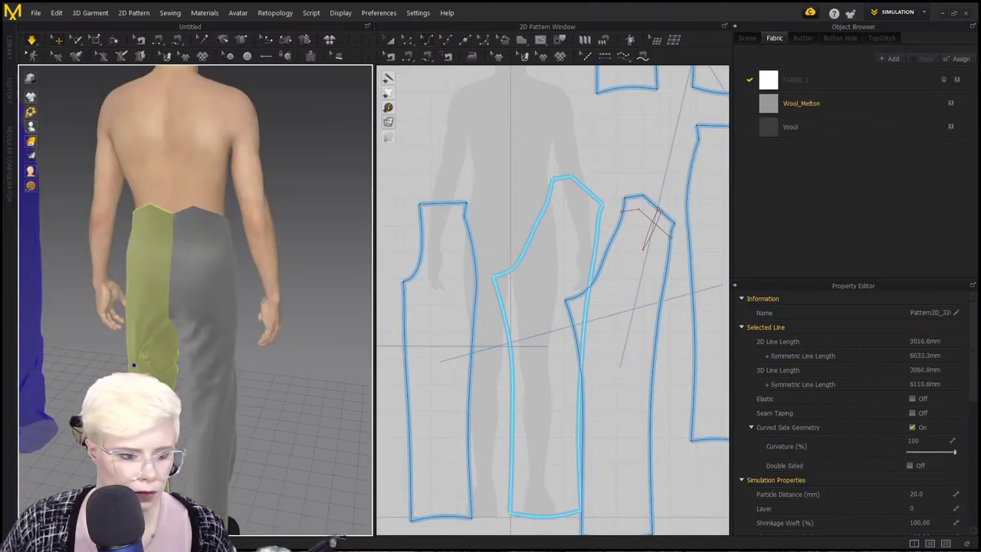
{"action": "left_click", "coordinate": [201, 417]}
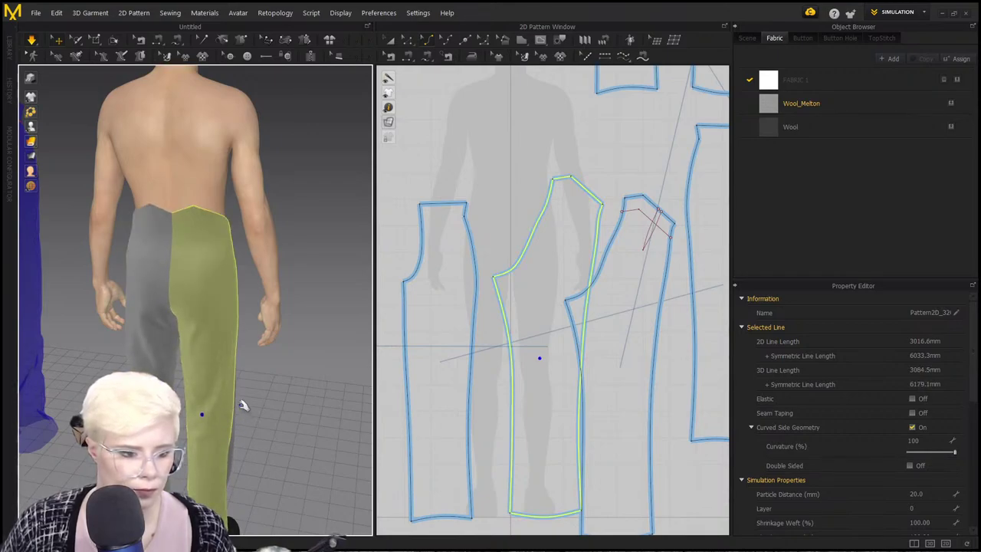
Inspect the trousers' drape from the side and front, tugging the front hip to test the fit.
{"action": "right_click_drag", "start_coordinate": [241, 400], "coordinate": [169, 367]}
{"action": "middle_click_drag", "start_coordinate": [169, 368], "coordinate": [97, 364]}
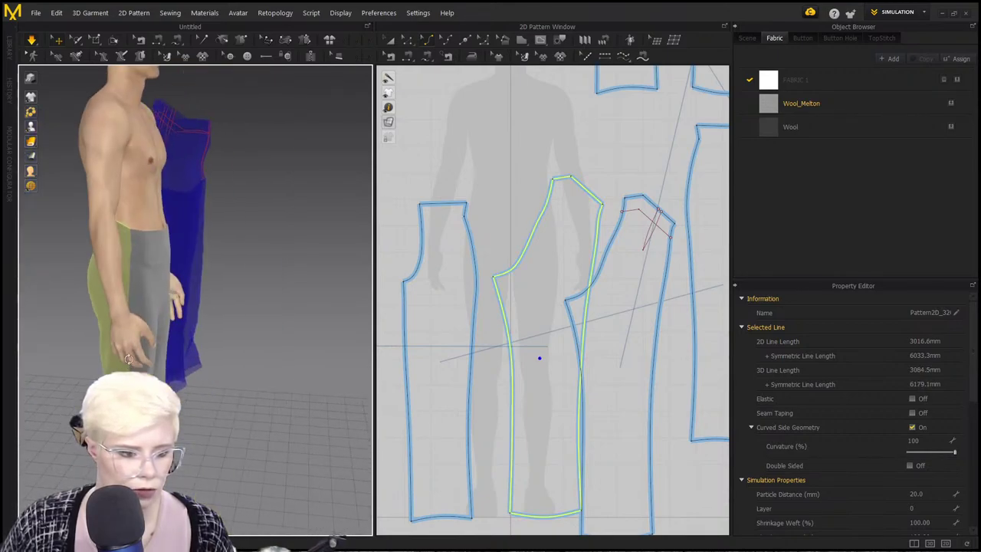
{"action": "right_click_drag", "start_coordinate": [97, 365], "coordinate": [171, 363]}
{"action": "middle_click_drag", "start_coordinate": [171, 363], "coordinate": [291, 364]}
{"action": "left_click", "coordinate": [291, 364]}
{"action": "right_click_drag", "start_coordinate": [291, 364], "coordinate": [166, 364]}
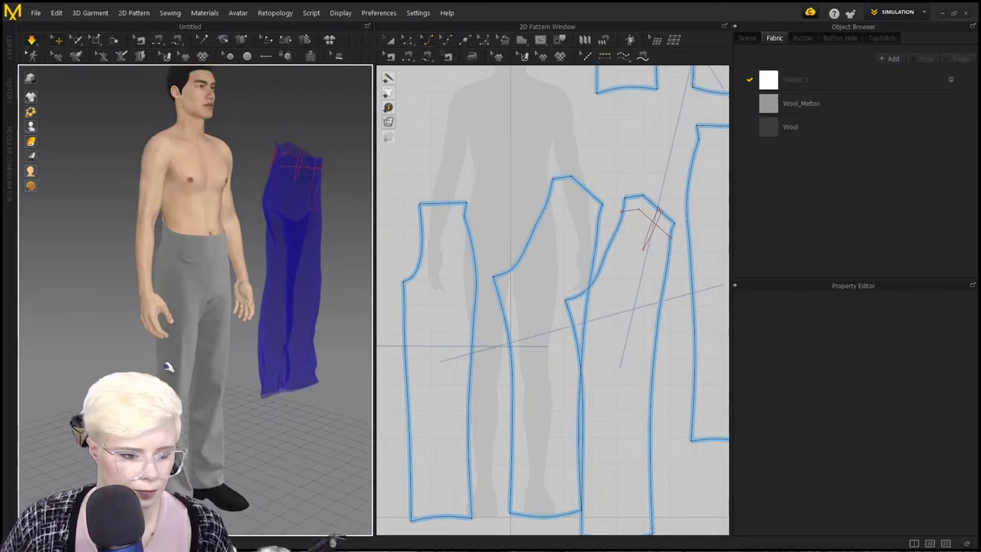
{"action": "middle_click_drag", "start_coordinate": [166, 363], "coordinate": [97, 364]}
{"action": "right_click_drag", "start_coordinate": [245, 348], "coordinate": [158, 306]}
{"action": "left_click", "coordinate": [97, 248]}
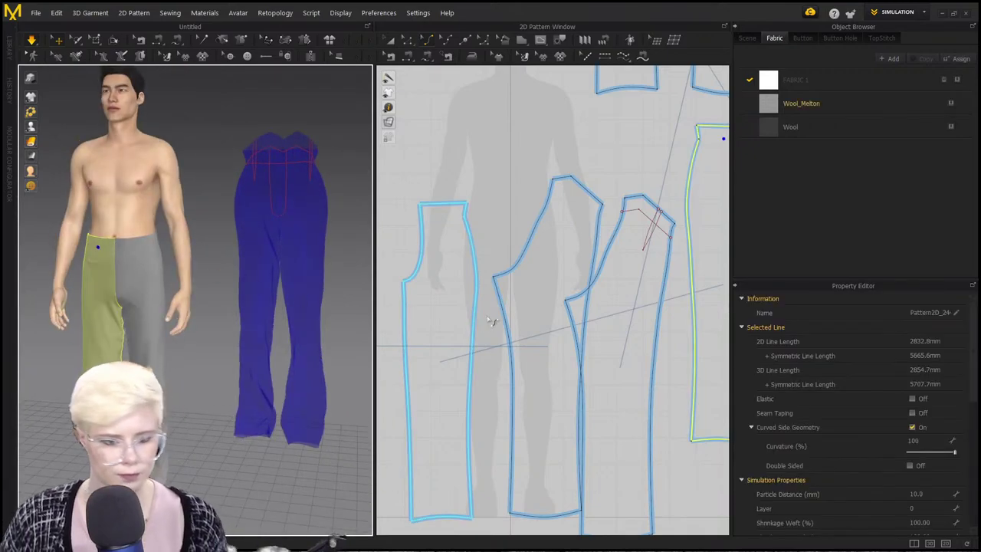
{"action": "scroll", "coordinate": [597, 214], "scroll_direction": "down", "scroll_amount": 6}
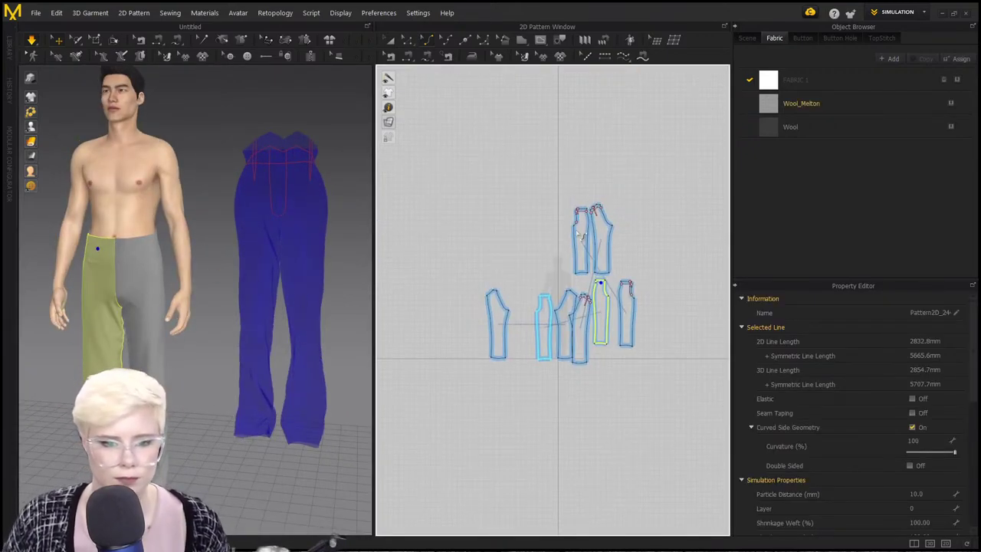
{"action": "left_click", "coordinate": [578, 228]}
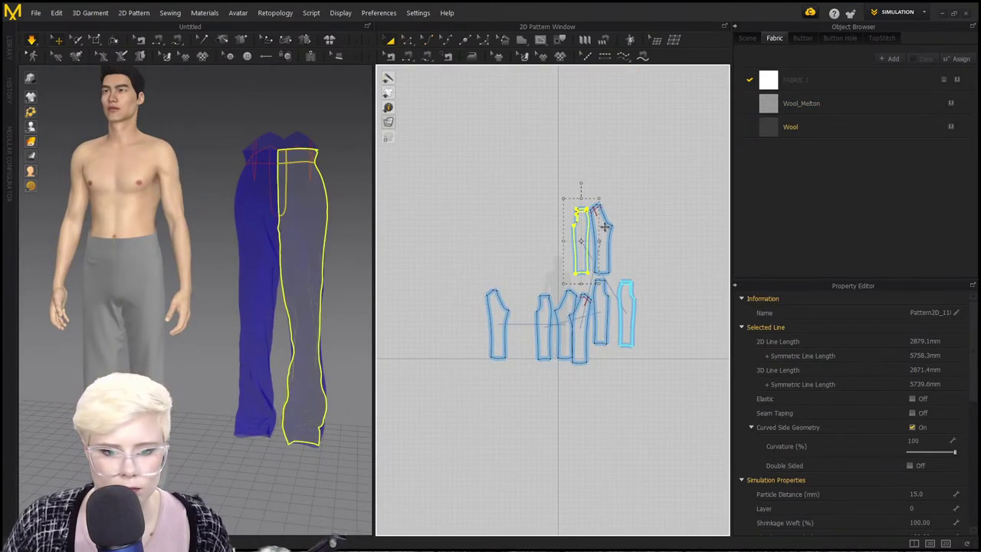
{"action": "left_click", "coordinate": [627, 311], "text": "shift"}
{"action": "scroll", "coordinate": [613, 329], "scroll_direction": "up", "scroll_amount": 5}
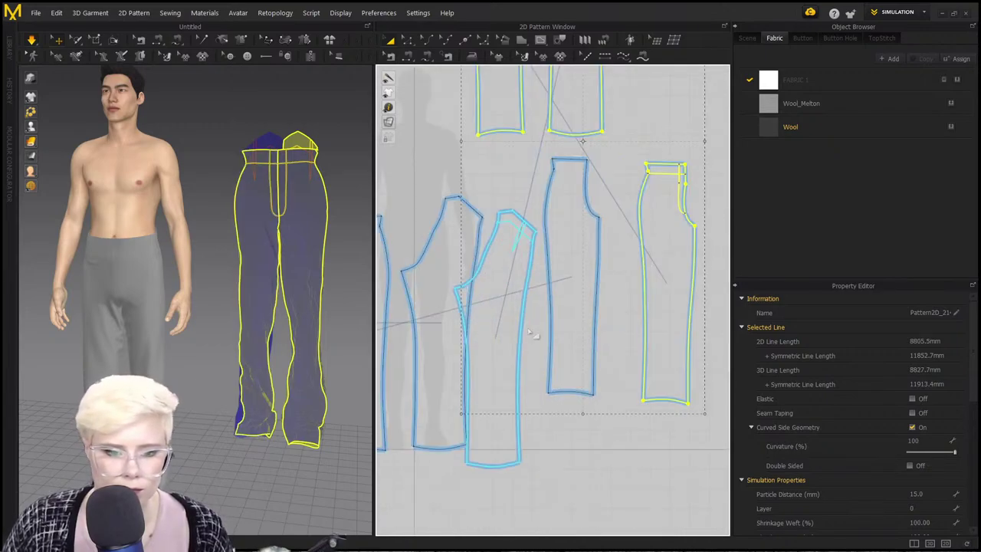
{"action": "left_click", "coordinate": [499, 323], "text": "shift"}
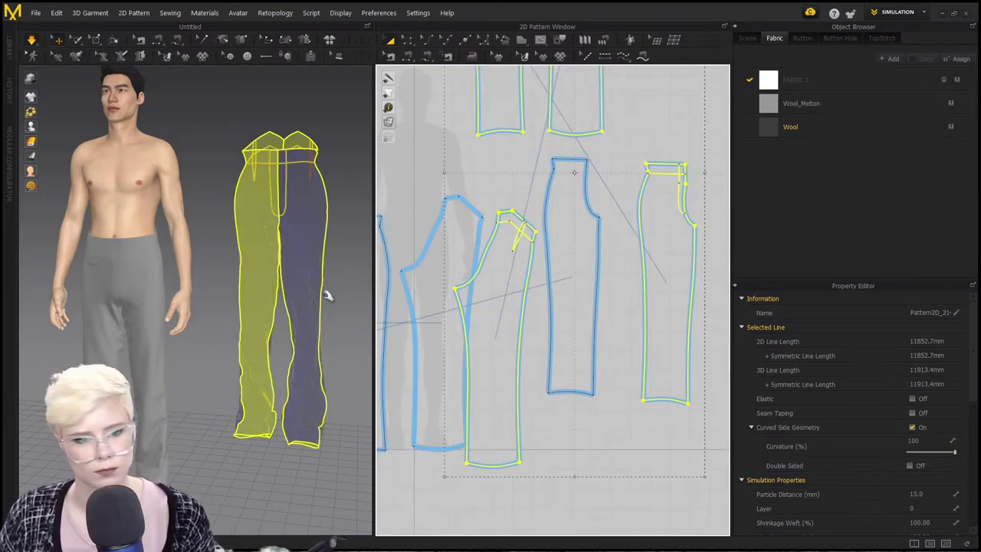
{"action": "left_click", "coordinate": [205, 290]}
{"action": "right_click_drag", "start_coordinate": [261, 289], "coordinate": [95, 297]}
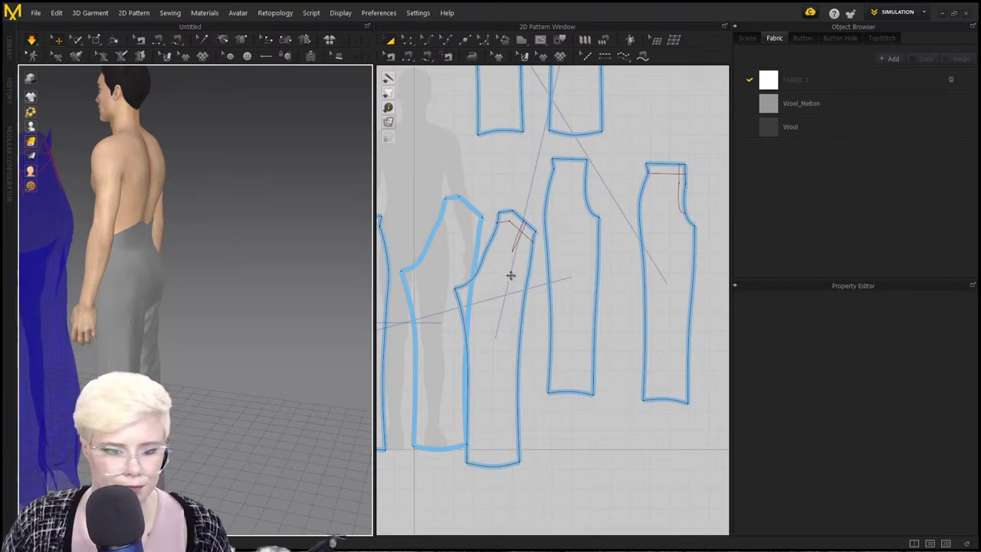
Delete all four Victorian trouser pattern pieces, leaving only the gray trousers' pieces in the scene.
{"action": "scroll", "coordinate": [511, 274], "scroll_direction": "down", "scroll_amount": 3}
{"action": "right_click", "coordinate": [565, 278]}
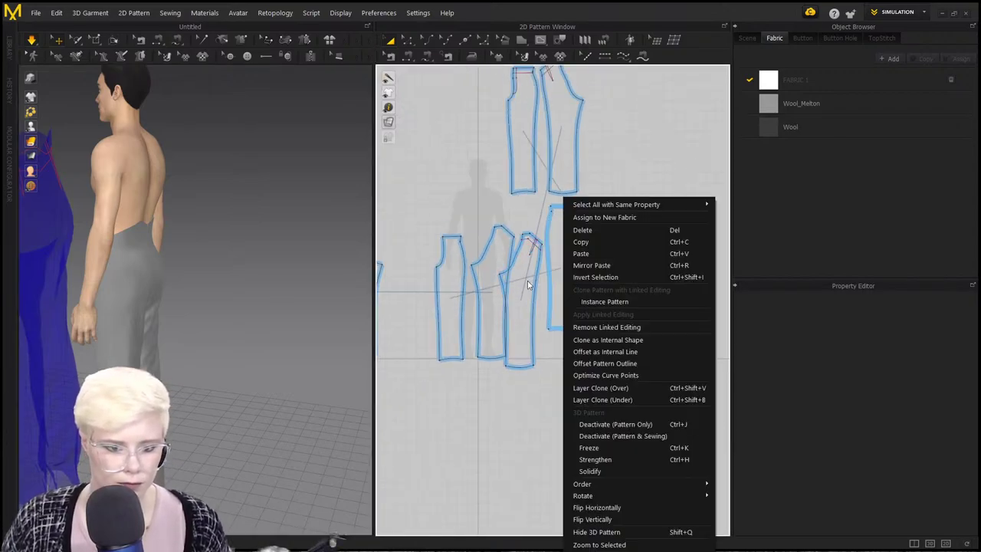
{"action": "left_click", "coordinate": [494, 129]}
{"action": "left_click", "coordinate": [518, 116]}
{"action": "left_click", "coordinate": [564, 110], "text": "shift"}
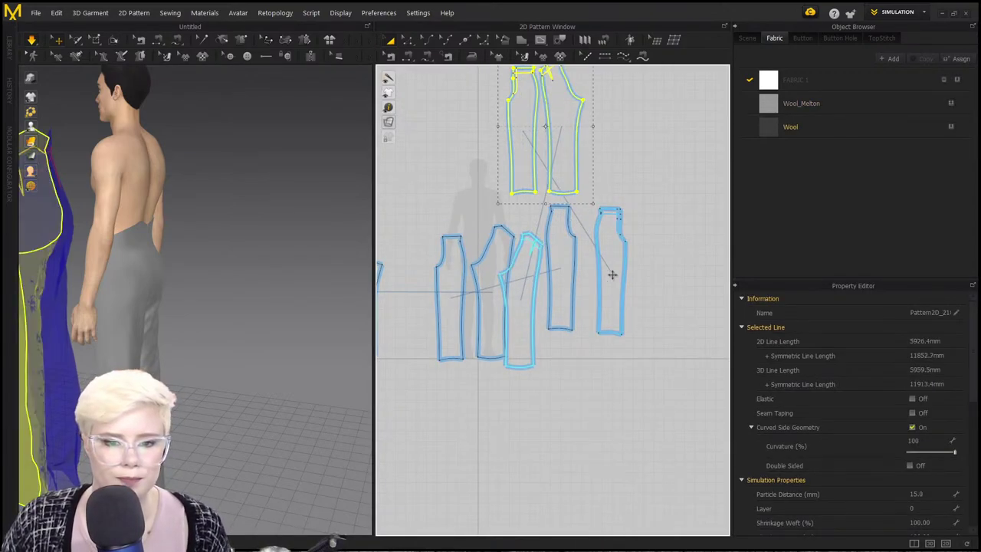
{"action": "left_click", "coordinate": [611, 271], "text": "shift"}
{"action": "left_click", "coordinate": [529, 282], "text": "shift"}
{"action": "key", "text": "Delete"}
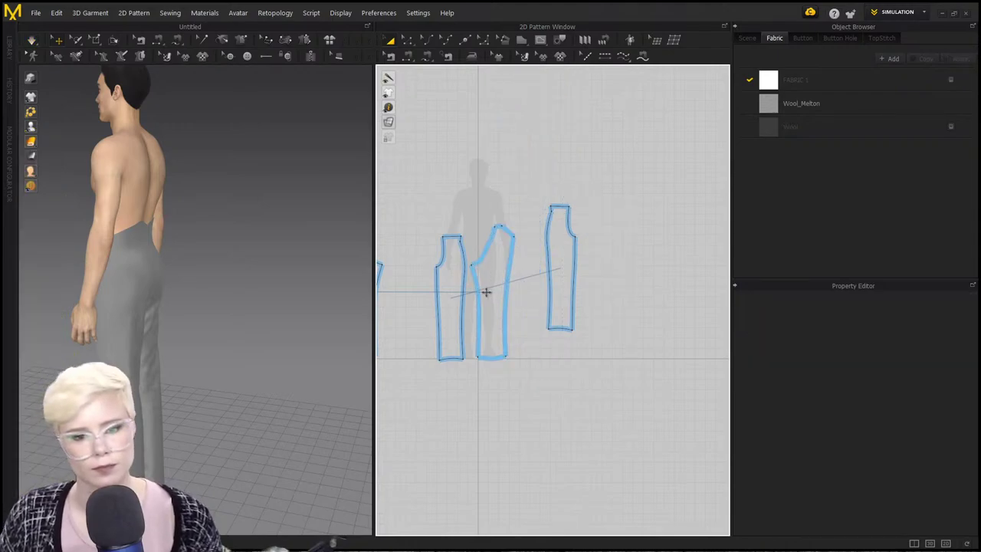
Simulate the gray trousers from the front and tug both front legs downward to settle the crotch and thighs.
{"action": "middle_click_drag", "start_coordinate": [486, 291], "coordinate": [556, 290]}
{"action": "right_click_drag", "start_coordinate": [212, 287], "coordinate": [291, 293]}
{"action": "middle_click_drag", "start_coordinate": [197, 296], "coordinate": [296, 282]}
{"action": "right_click_drag", "start_coordinate": [223, 292], "coordinate": [286, 295]}
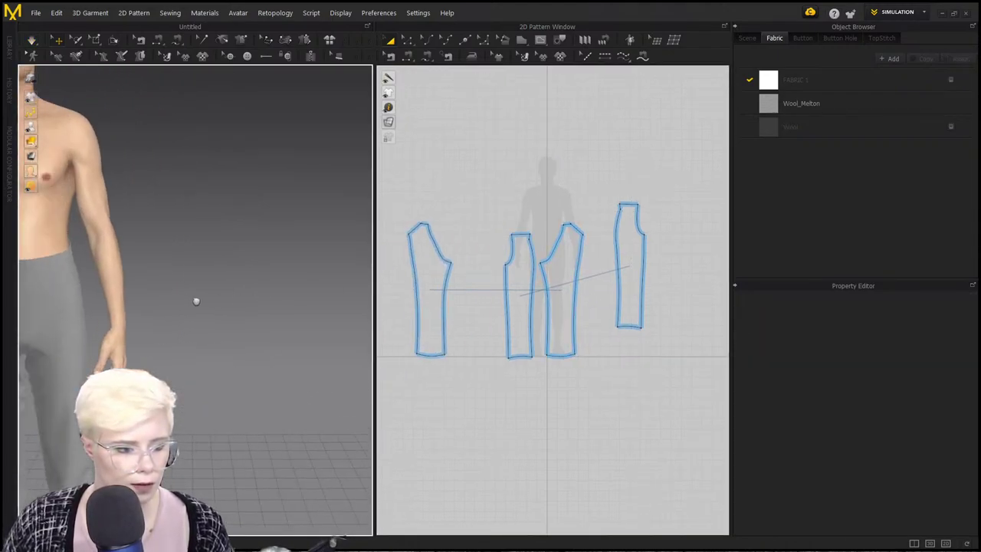
{"action": "middle_click_drag", "start_coordinate": [194, 300], "coordinate": [218, 258]}
{"action": "left_click_drag", "start_coordinate": [143, 295], "coordinate": [138, 389]}
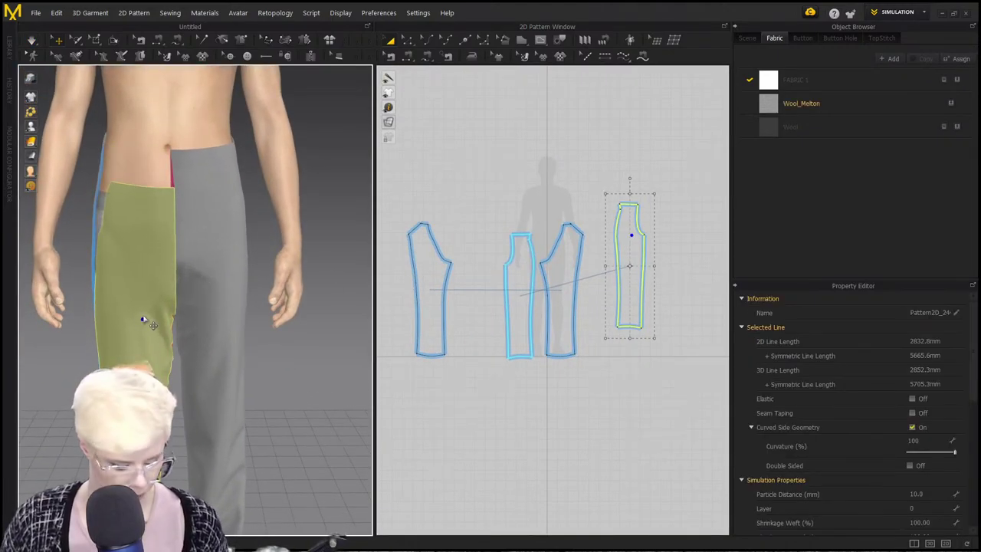
{"action": "left_click", "coordinate": [262, 310]}
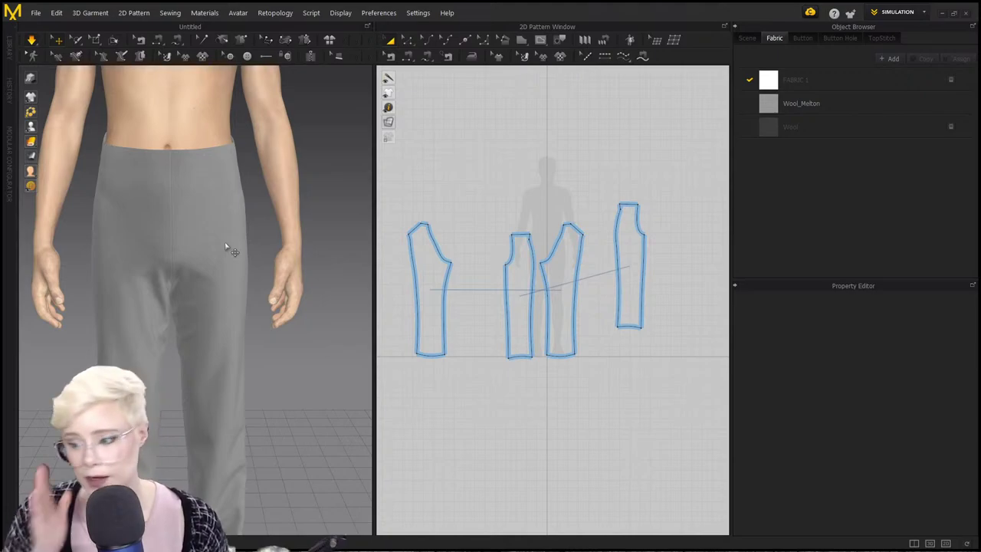
{"action": "left_click", "coordinate": [216, 332]}
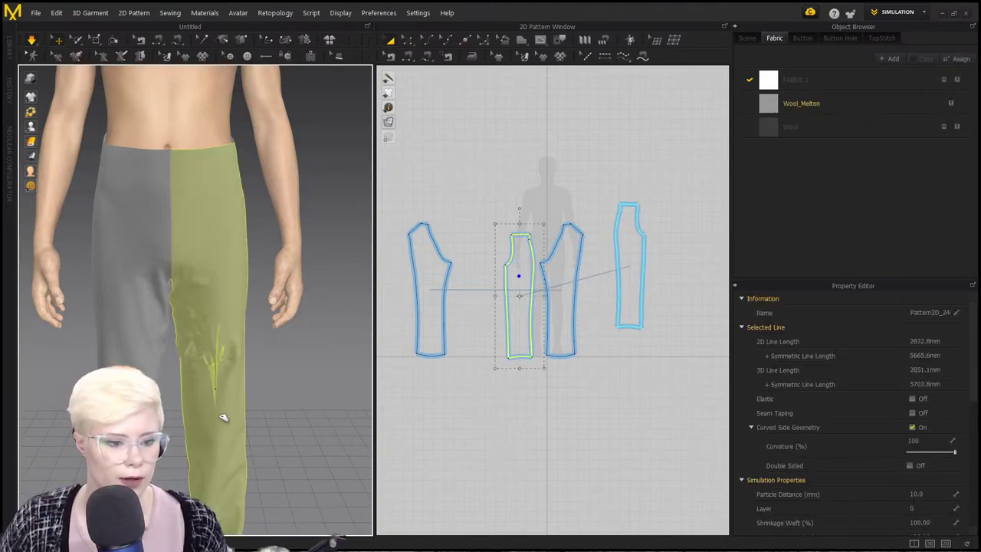
{"action": "left_click", "coordinate": [150, 295]}
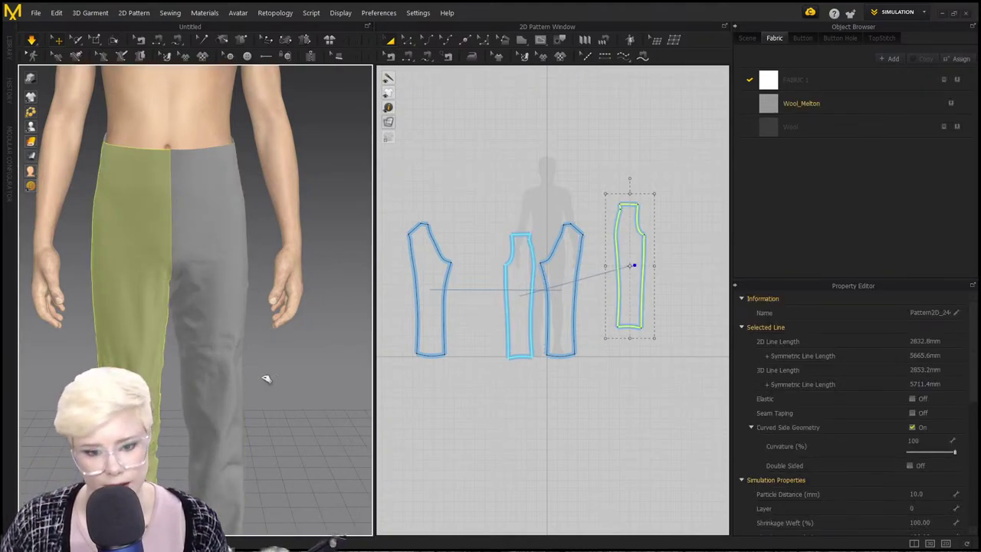
From behind the avatar, tug both back legs of the simulating trousers downward to settle the seat.
{"action": "mouse_move", "coordinate": [258, 273]}
{"action": "right_mouse_down"}
{"action": "mouse_move", "coordinate": [131, 287]}
{"action": "mouse_move", "coordinate": [256, 266]}
{"action": "right_mouse_up"}
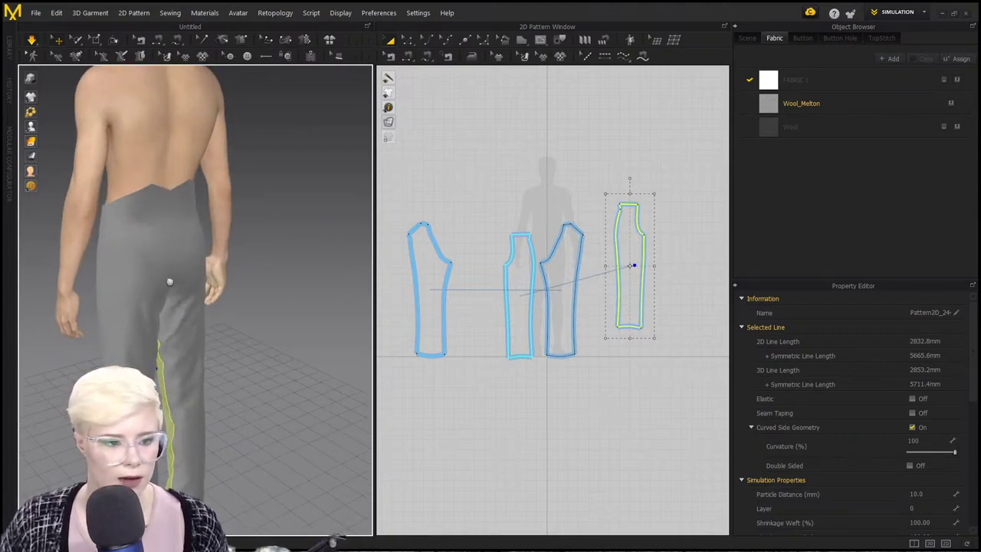
{"action": "right_click_drag", "start_coordinate": [169, 282], "coordinate": [131, 255]}
{"action": "right_click_drag", "start_coordinate": [175, 307], "coordinate": [211, 325]}
{"action": "left_click", "coordinate": [175, 343]}
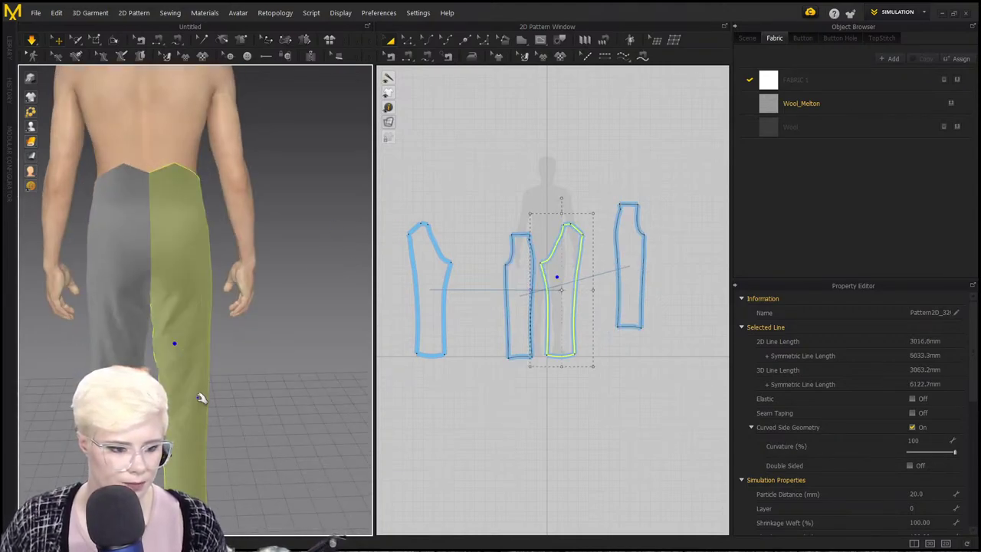
{"action": "left_click_drag", "start_coordinate": [200, 398], "coordinate": [202, 467]}
{"action": "left_click", "coordinate": [125, 376]}
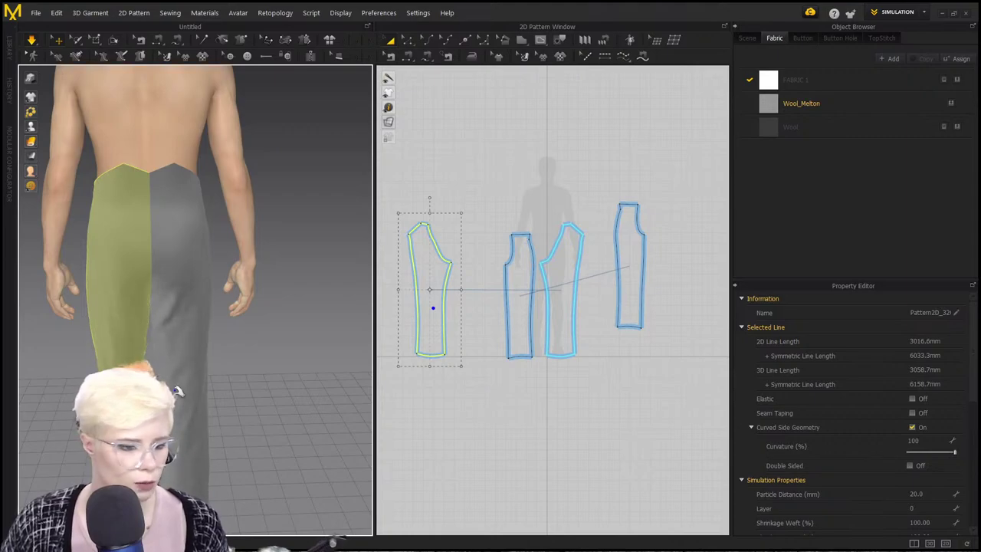
{"action": "right_click_drag", "start_coordinate": [281, 370], "coordinate": [219, 363]}
Straighten the gray front piece's outseam slightly by moving its curve point at knee level.
{"action": "scroll", "coordinate": [622, 338], "scroll_direction": "up", "scroll_amount": 3}
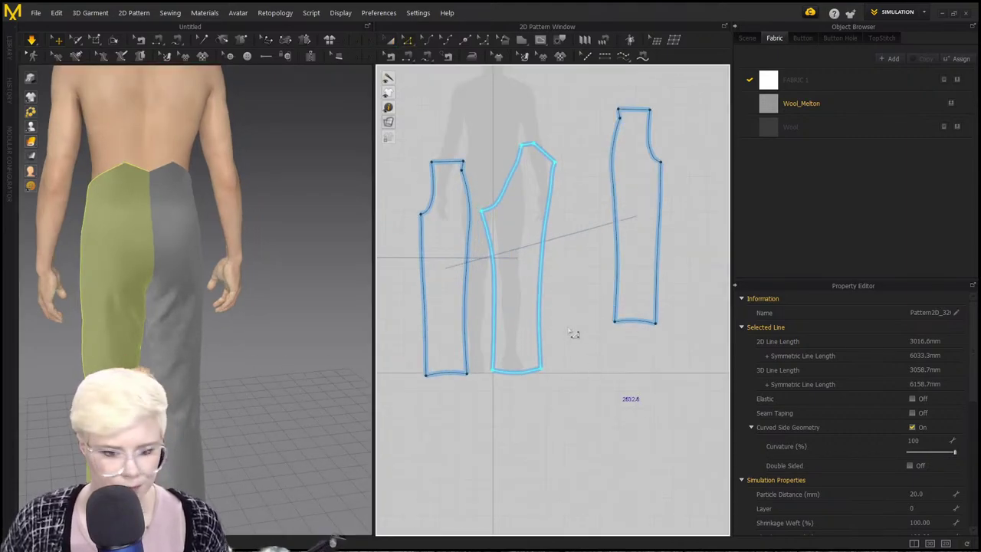
{"action": "left_click", "coordinate": [568, 307]}
{"action": "left_click", "coordinate": [467, 309]}
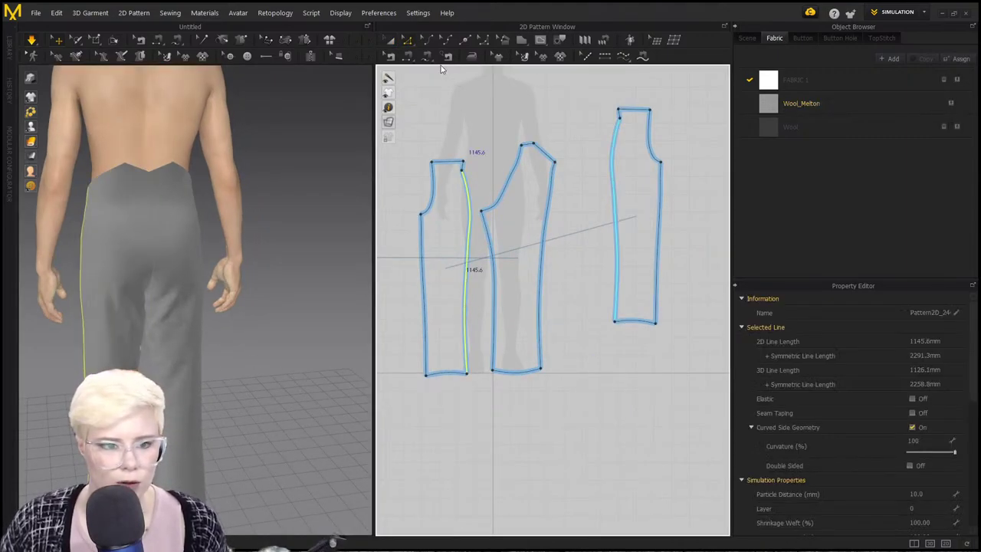
{"action": "left_click", "coordinate": [446, 41]}
{"action": "scroll", "coordinate": [482, 274], "scroll_direction": "up", "scroll_amount": 2}
{"action": "left_click", "coordinate": [465, 315]}
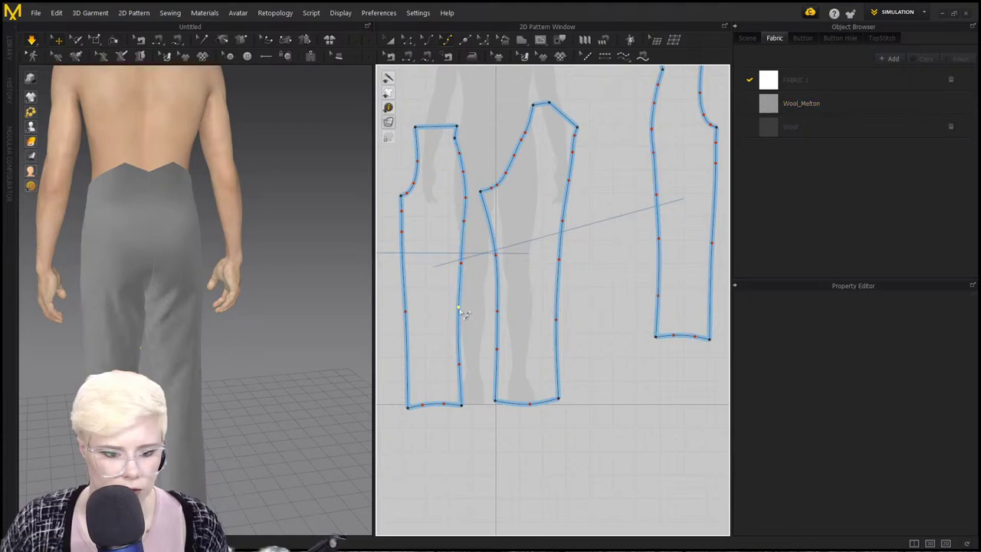
{"action": "left_click", "coordinate": [460, 310]}
{"action": "scroll", "coordinate": [469, 316], "scroll_direction": "up", "scroll_amount": 3}
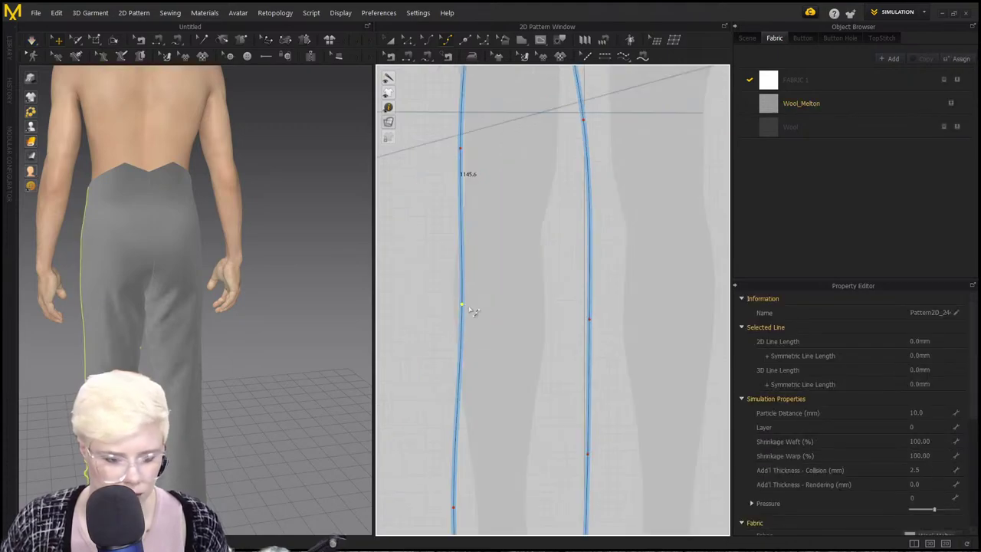
{"action": "scroll", "coordinate": [509, 310], "scroll_direction": "down", "scroll_amount": 2}
{"action": "scroll", "coordinate": [509, 309], "scroll_direction": "up", "scroll_amount": 2}
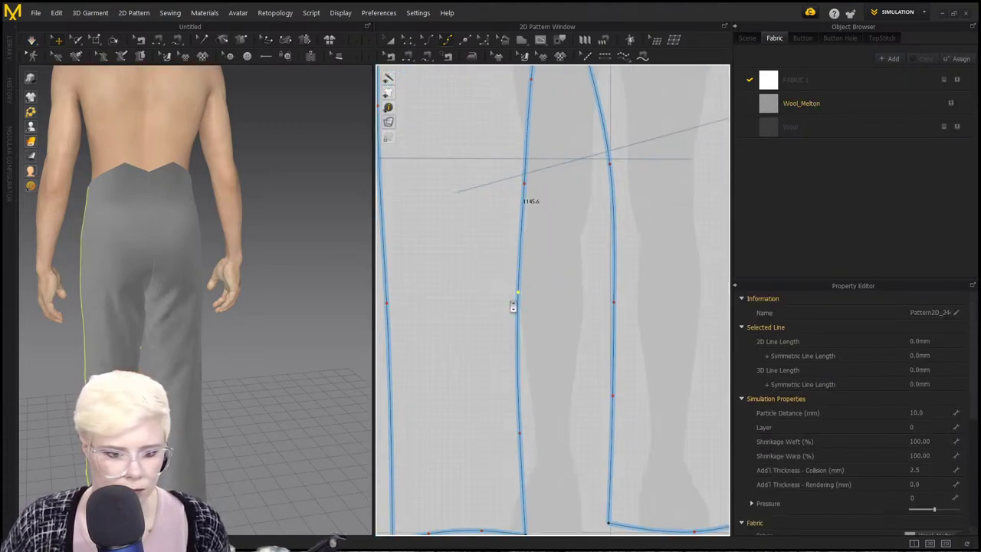
{"action": "mouse_move", "coordinate": [518, 294]}
{"action": "left_mouse_down"}
{"action": "mouse_move", "coordinate": [526, 295]}
{"action": "mouse_move", "coordinate": [501, 293]}
{"action": "left_mouse_up"}
{"action": "scroll", "coordinate": [525, 294], "scroll_direction": "up", "scroll_amount": 2}
{"action": "scroll", "coordinate": [525, 295], "scroll_direction": "up", "scroll_amount": 3}
{"action": "scroll", "coordinate": [518, 303], "scroll_direction": "down", "scroll_amount": 7}
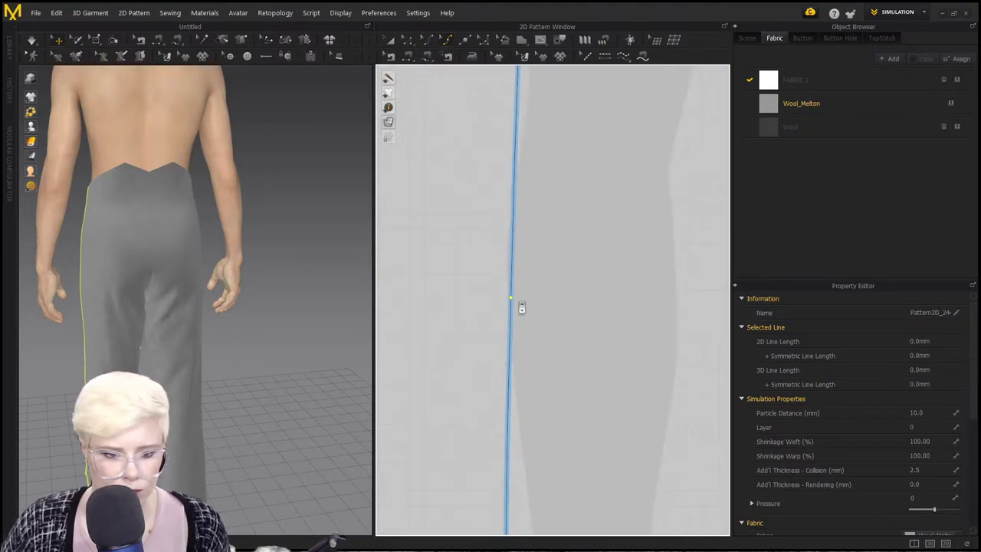
Shift the lowest curve point of the front piece's outseam slightly outward to smooth the line toward the hem.
{"action": "scroll", "coordinate": [520, 345], "scroll_direction": "up", "scroll_amount": 2}
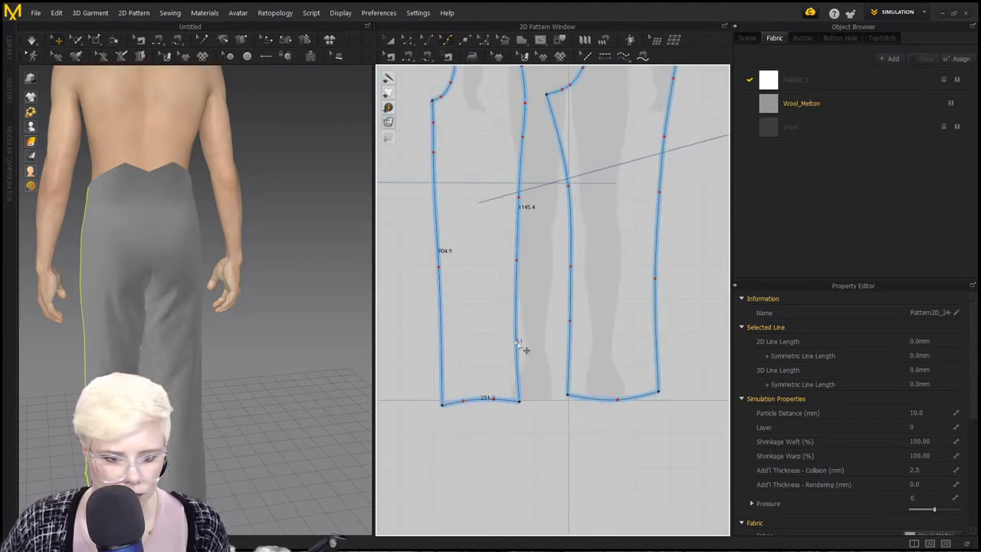
{"action": "scroll", "coordinate": [522, 346], "scroll_direction": "up", "scroll_amount": 5}
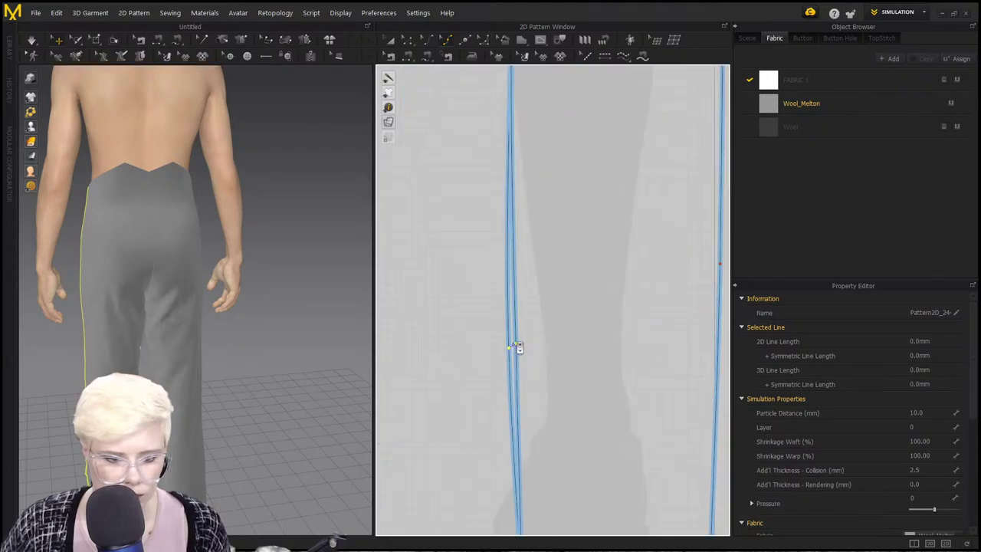
{"action": "scroll", "coordinate": [248, 342], "scroll_direction": "down", "scroll_amount": 5}
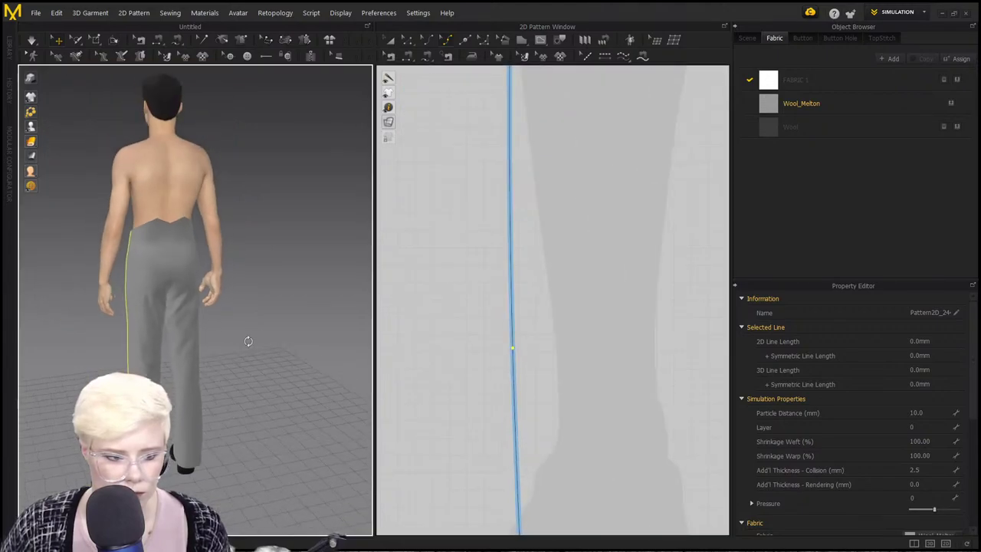
Simulate the trousers with the straightened front outseam, tugging the hem, inseam and front leg into place.
{"action": "right_click_drag", "start_coordinate": [248, 342], "coordinate": [294, 325]}
{"action": "scroll", "coordinate": [269, 354], "scroll_direction": "up", "scroll_amount": 2}
{"action": "key", "text": "space"}
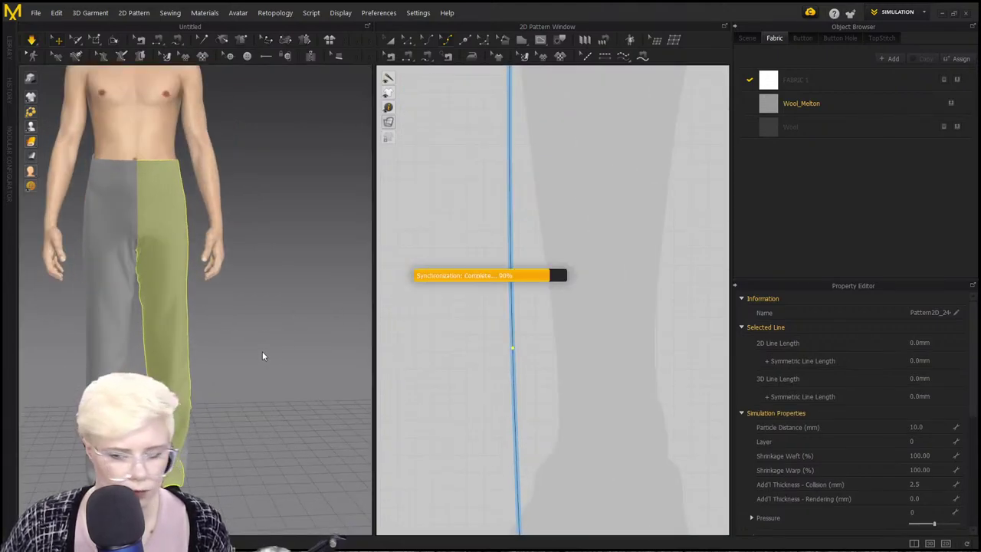
{"action": "left_click", "coordinate": [196, 479]}
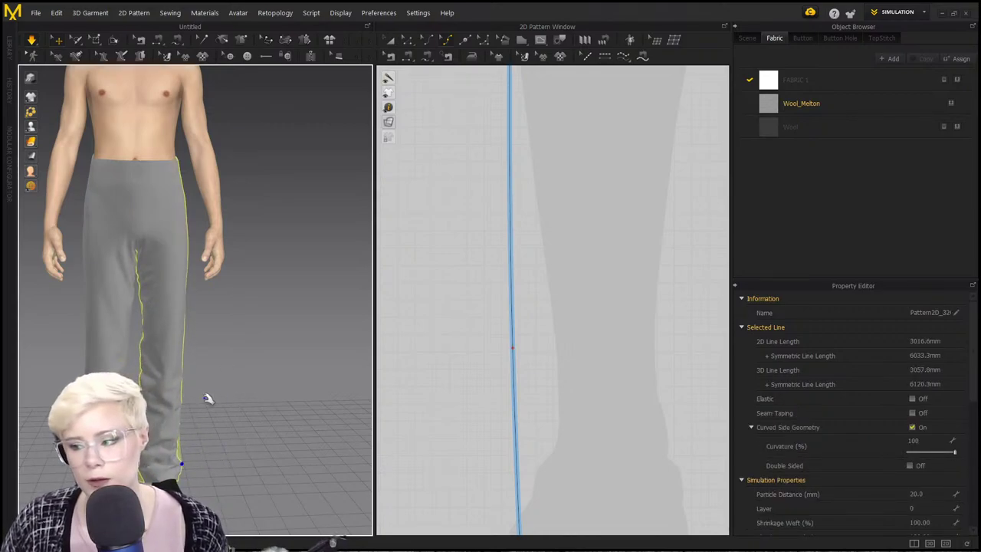
{"action": "left_click", "coordinate": [161, 298]}
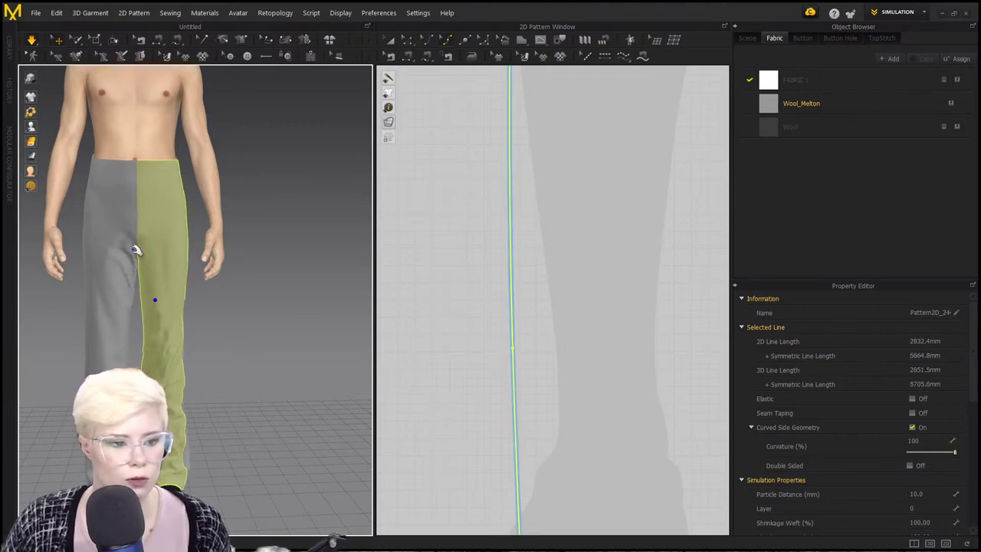
{"action": "left_click", "coordinate": [135, 305]}
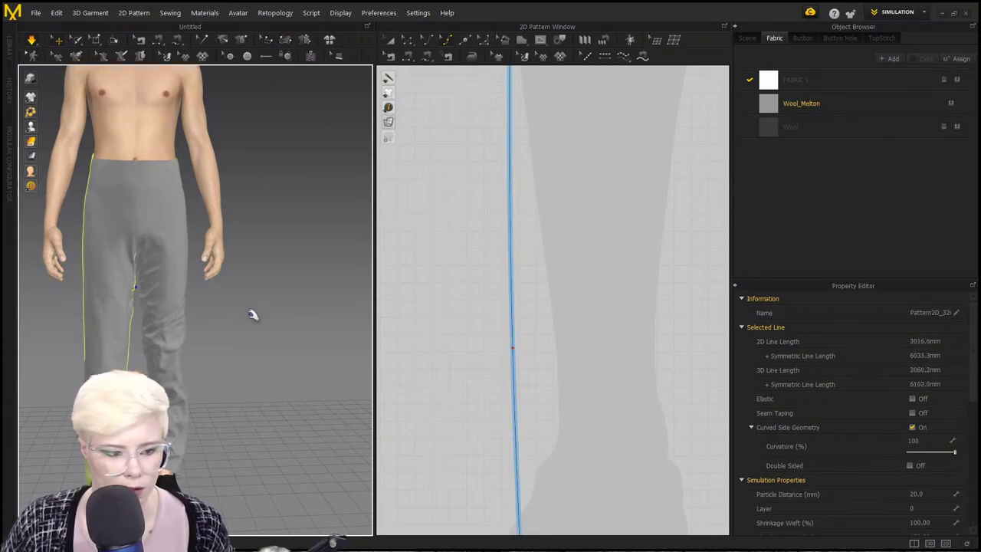
{"action": "left_click", "coordinate": [305, 348]}
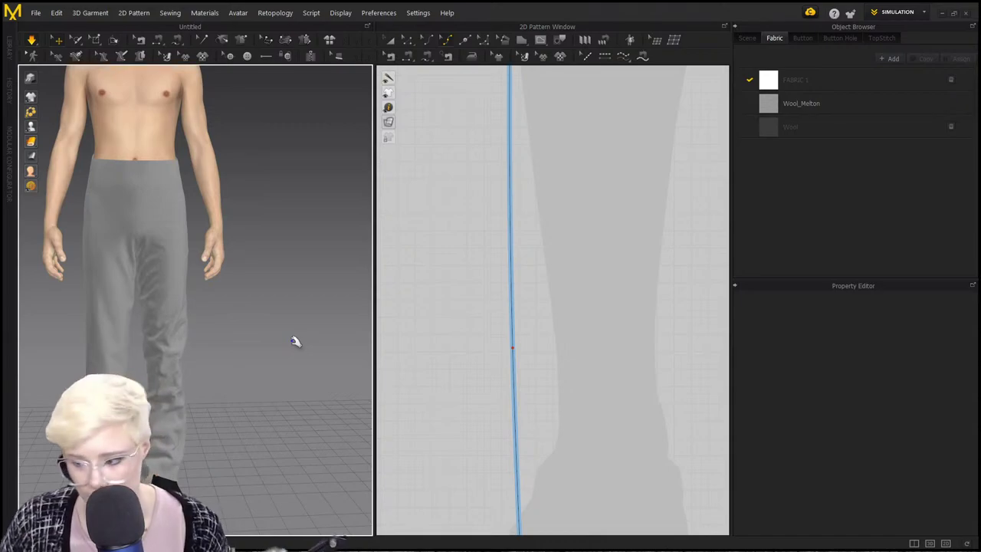
{"action": "left_click", "coordinate": [164, 363]}
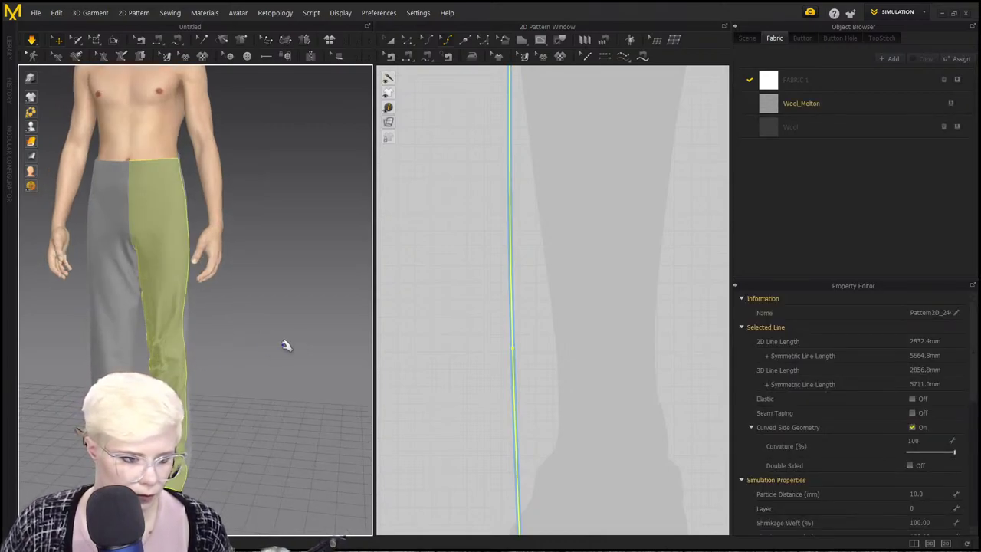
View the trousers from behind and tug the seat and back legs to smooth out the folds.
{"action": "right_click_drag", "start_coordinate": [286, 346], "coordinate": [176, 248]}
{"action": "left_click", "coordinate": [171, 247]}
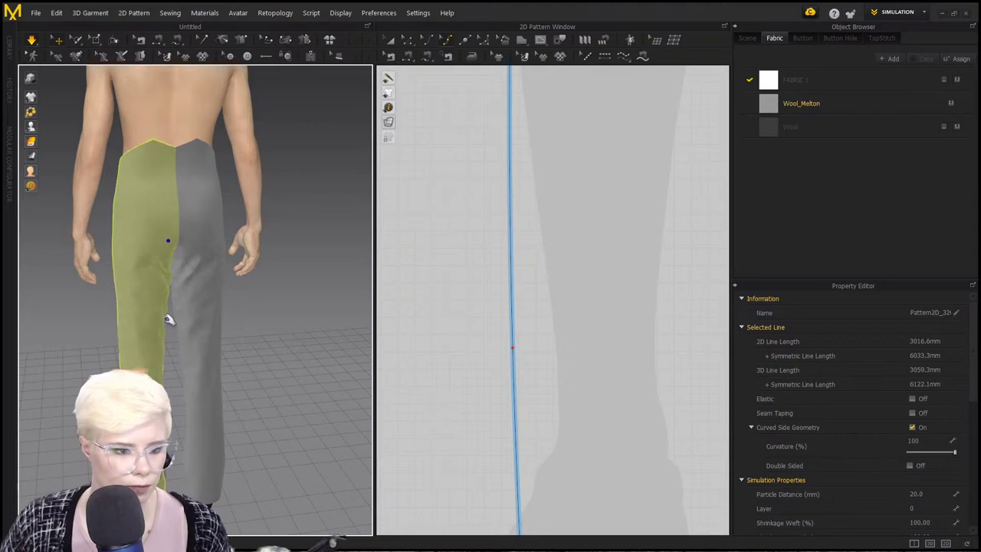
{"action": "left_click_drag", "start_coordinate": [195, 316], "coordinate": [209, 386]}
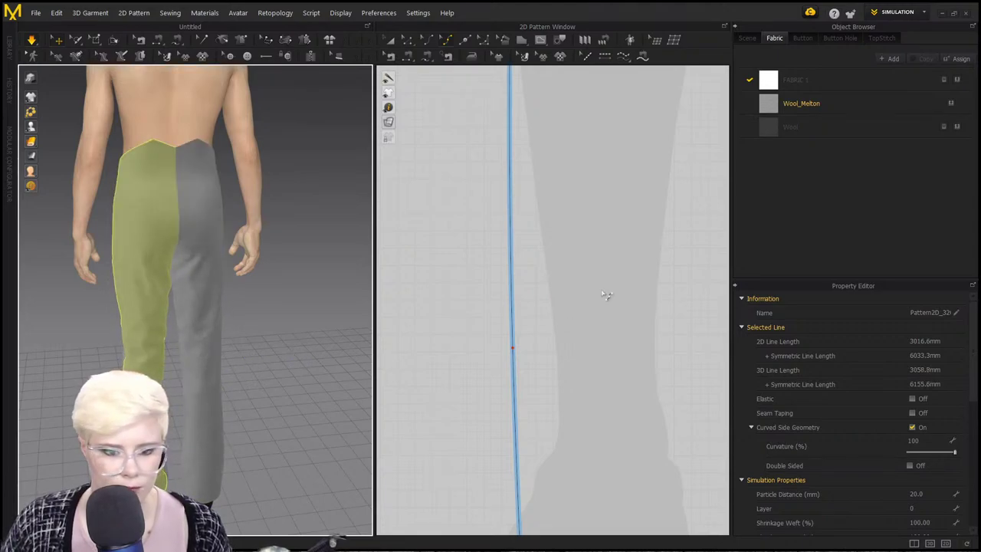
Move the back piece's lowest outseam curve point slightly outward to straighten the line from knee to hem.
{"action": "scroll", "coordinate": [605, 295], "scroll_direction": "down", "scroll_amount": 6}
{"action": "left_click", "coordinate": [619, 302]}
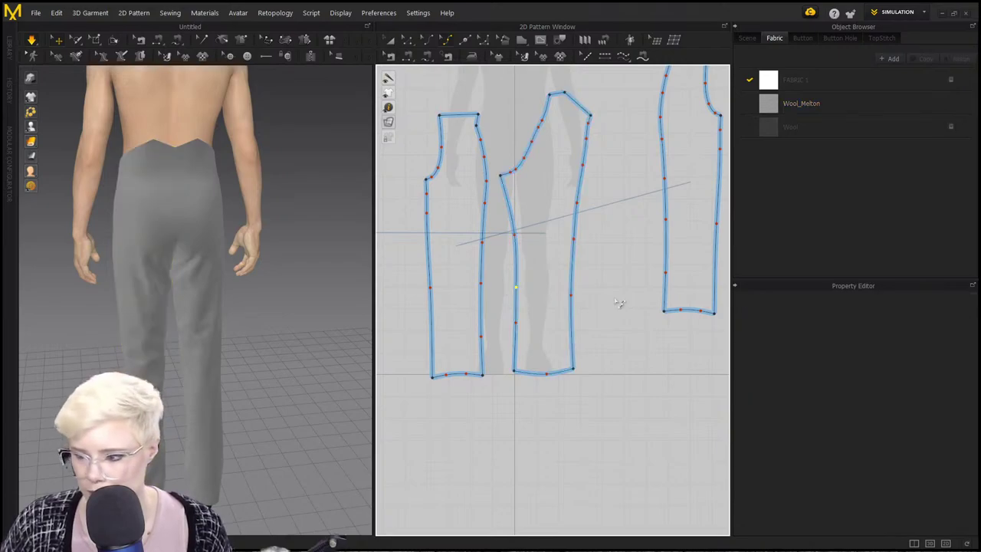
{"action": "scroll", "coordinate": [580, 282], "scroll_direction": "up", "scroll_amount": 4}
{"action": "left_click", "coordinate": [570, 315]}
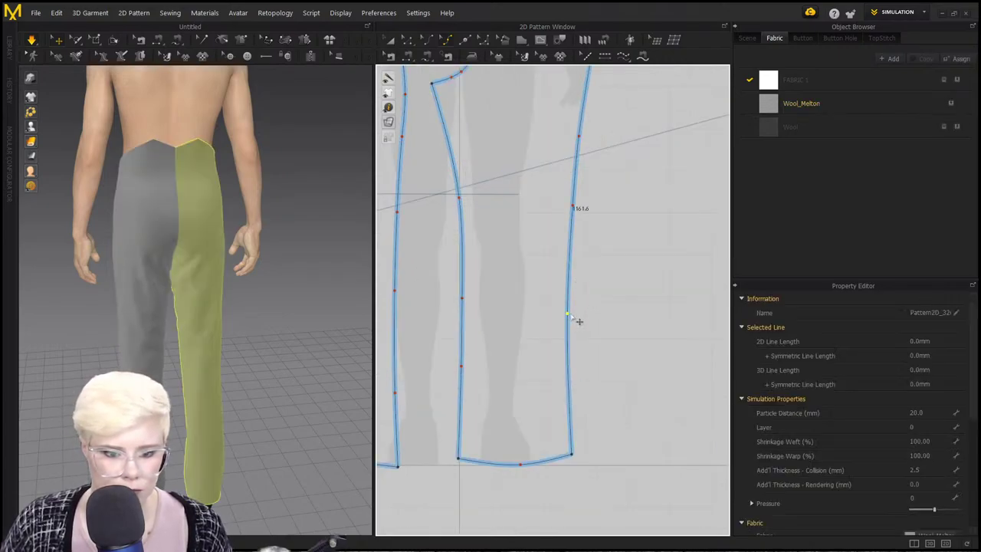
{"action": "scroll", "coordinate": [574, 319], "scroll_direction": "up", "scroll_amount": 3}
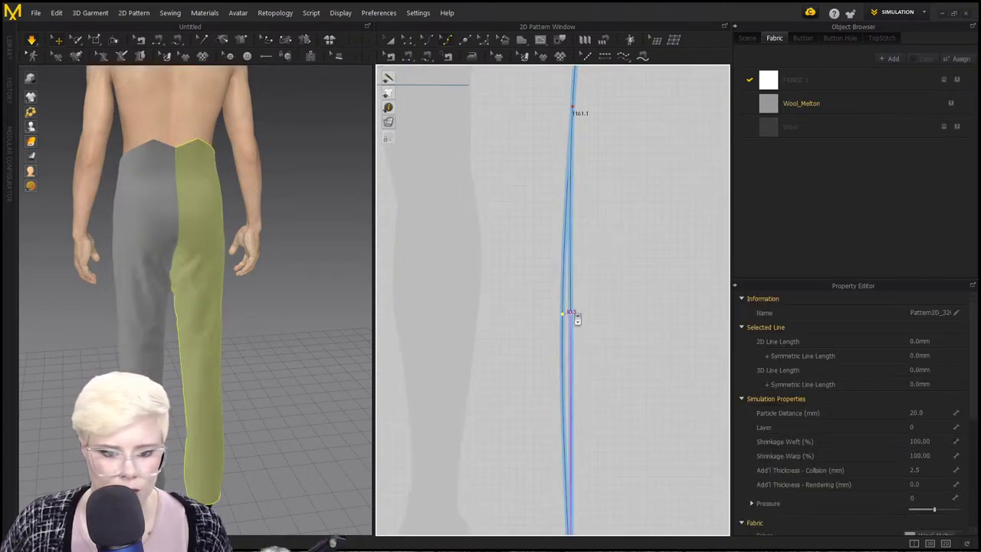
{"action": "scroll", "coordinate": [577, 319], "scroll_direction": "down", "scroll_amount": 5}
{"action": "scroll", "coordinate": [577, 287], "scroll_direction": "up", "scroll_amount": 3}
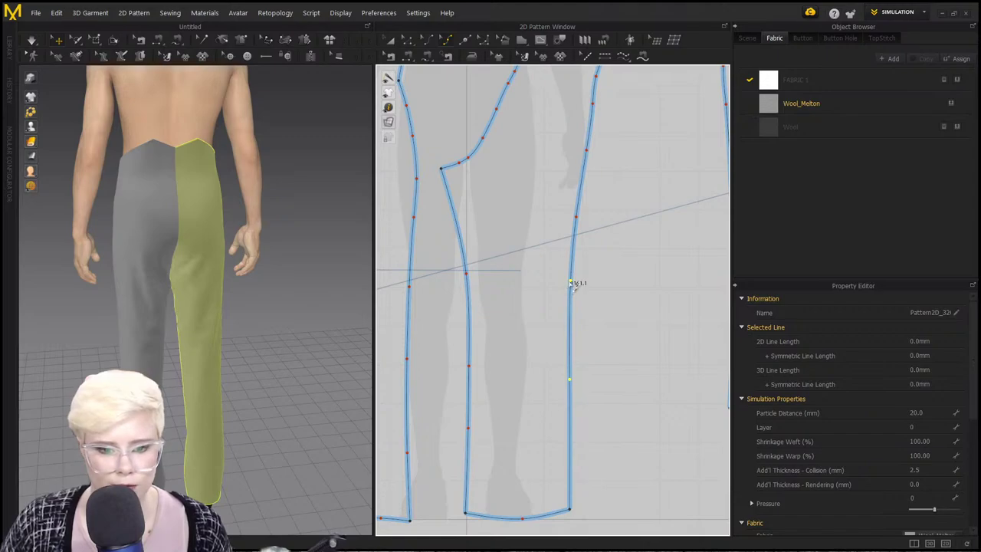
{"action": "scroll", "coordinate": [571, 284], "scroll_direction": "up", "scroll_amount": 1}
Try shifting the back piece's outseam curve points at knee and thigh slightly outward, checking the leg from behind.
{"action": "left_click_drag", "start_coordinate": [571, 282], "coordinate": [574, 282]}
{"action": "left_click_drag", "start_coordinate": [579, 197], "coordinate": [583, 202]}
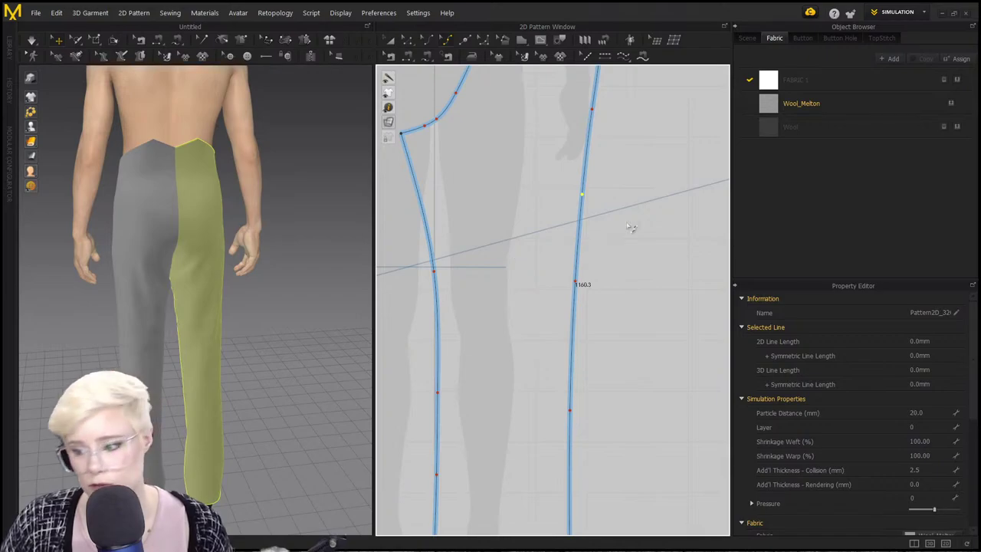
{"action": "scroll", "coordinate": [216, 332], "scroll_direction": "down", "scroll_amount": 1}
{"action": "right_click_drag", "start_coordinate": [226, 325], "coordinate": [305, 328]}
{"action": "scroll", "coordinate": [184, 327], "scroll_direction": "down", "scroll_amount": 2}
{"action": "scroll", "coordinate": [420, 322], "scroll_direction": "down", "scroll_amount": 1}
{"action": "scroll", "coordinate": [425, 322], "scroll_direction": "down", "scroll_amount": 2}
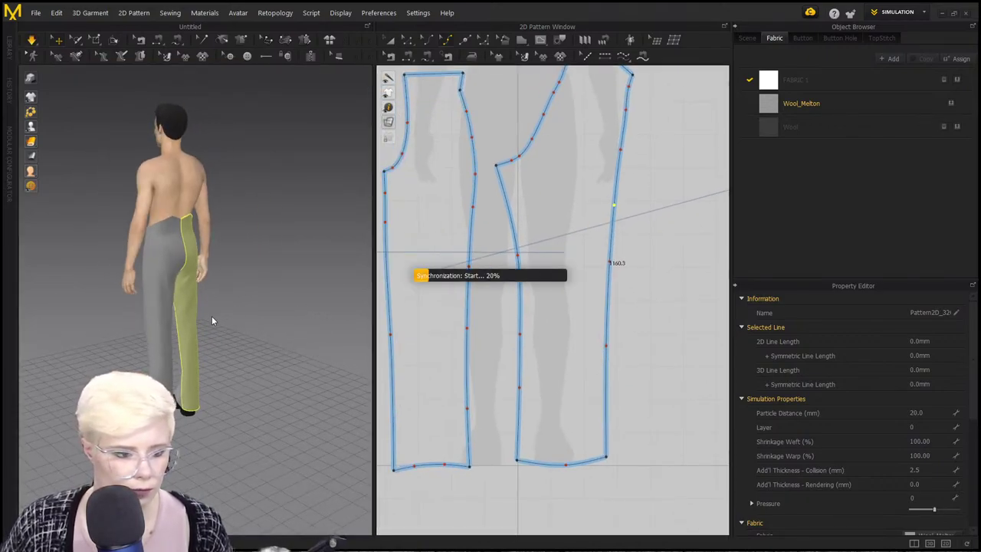
{"action": "right_click_drag", "start_coordinate": [193, 317], "coordinate": [272, 307]}
{"action": "scroll", "coordinate": [192, 314], "scroll_direction": "up", "scroll_amount": 4}
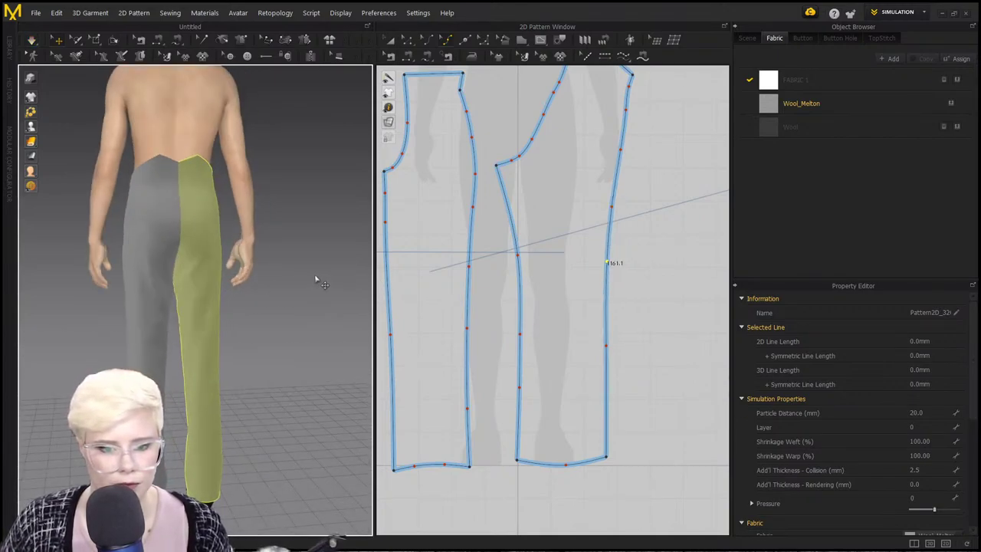
Simulate the trousers in front view, tugging the front waist and upper inner leg to settle the folds around the crotch.
{"action": "left_click", "coordinate": [271, 302]}
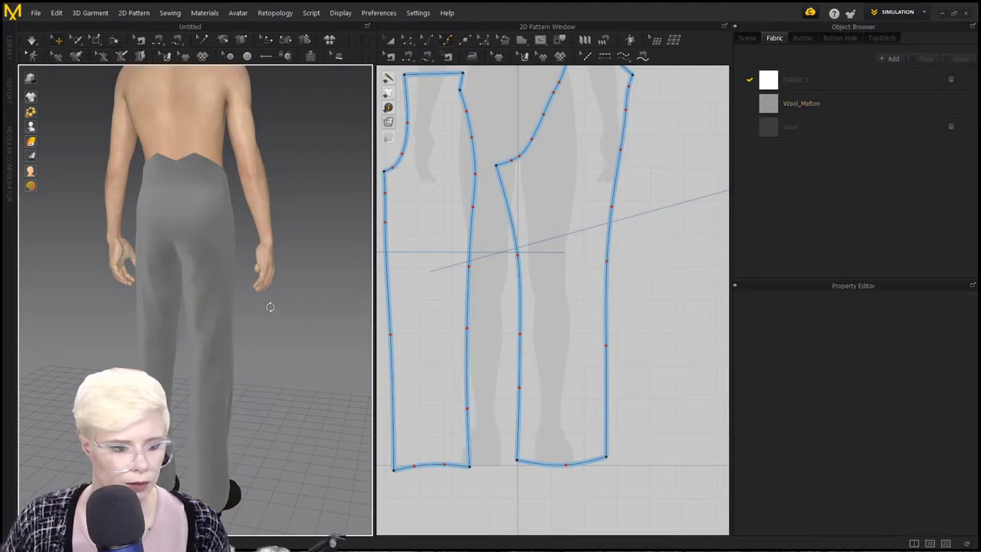
{"action": "right_click_drag", "start_coordinate": [271, 302], "coordinate": [136, 307]}
{"action": "scroll", "coordinate": [174, 310], "scroll_direction": "up", "scroll_amount": 2}
{"action": "scroll", "coordinate": [174, 309], "scroll_direction": "up", "scroll_amount": 3}
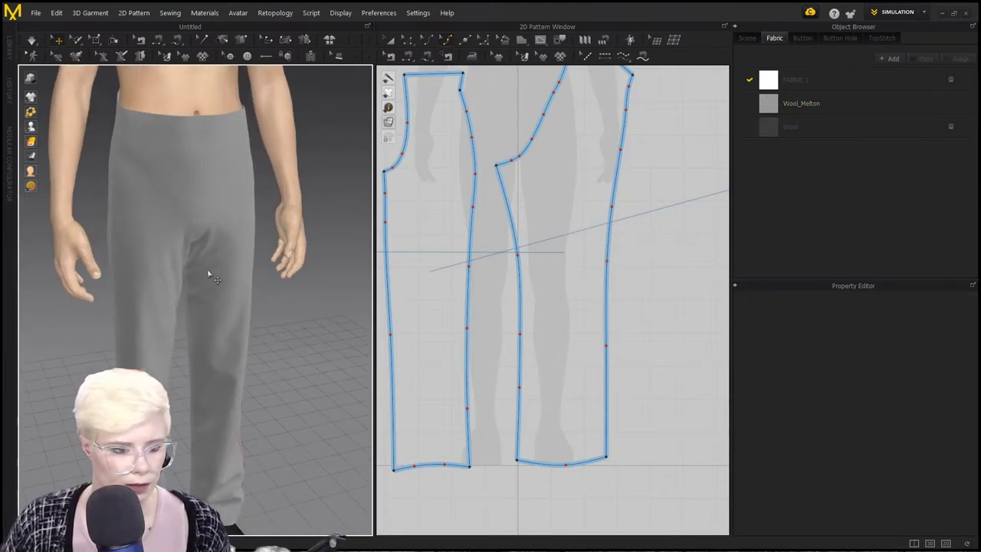
{"action": "left_click_drag", "start_coordinate": [256, 302], "coordinate": [340, 351]}
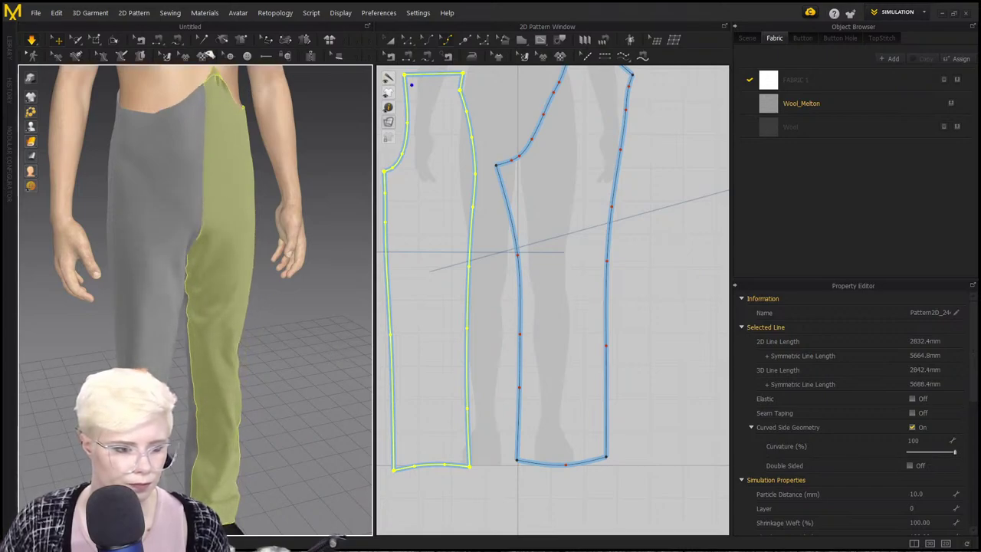
{"action": "left_click_drag", "start_coordinate": [218, 279], "coordinate": [282, 306]}
{"action": "key", "text": "2"}
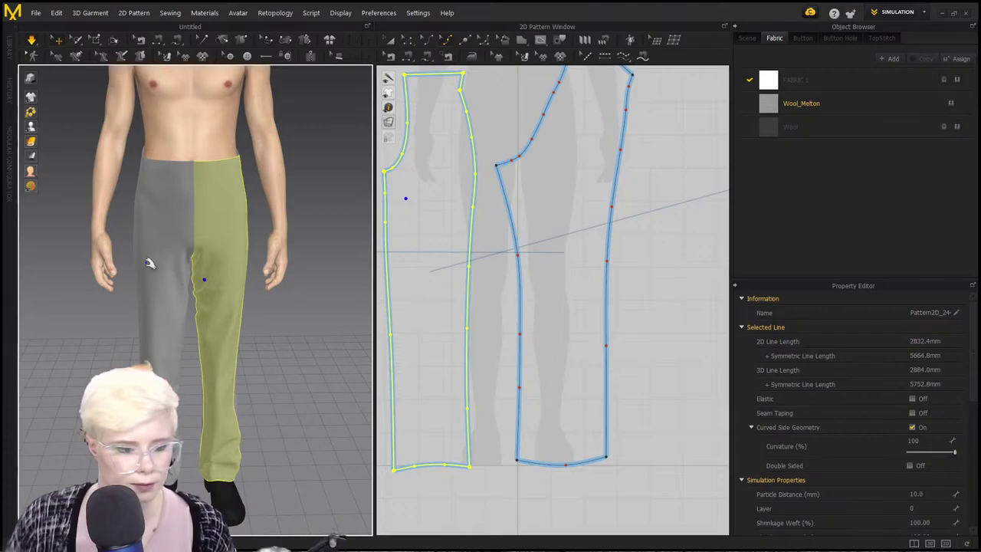
{"action": "scroll", "coordinate": [220, 191], "scroll_direction": "up", "scroll_amount": 4}
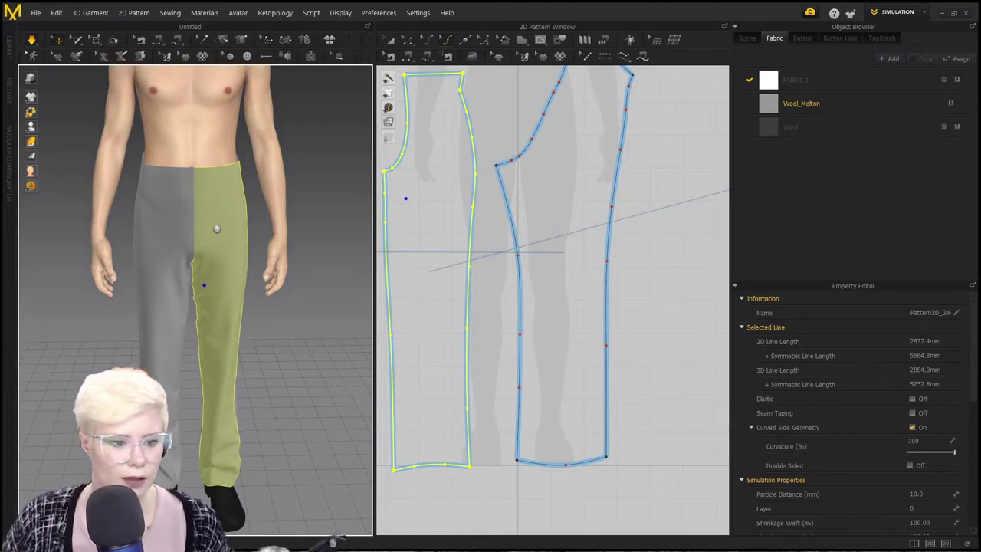
Tug the front trouser pieces in the running 3D simulation to shift the cloth around the waist and centre front.
{"action": "scroll", "coordinate": [457, 169], "scroll_direction": "up", "scroll_amount": 2}
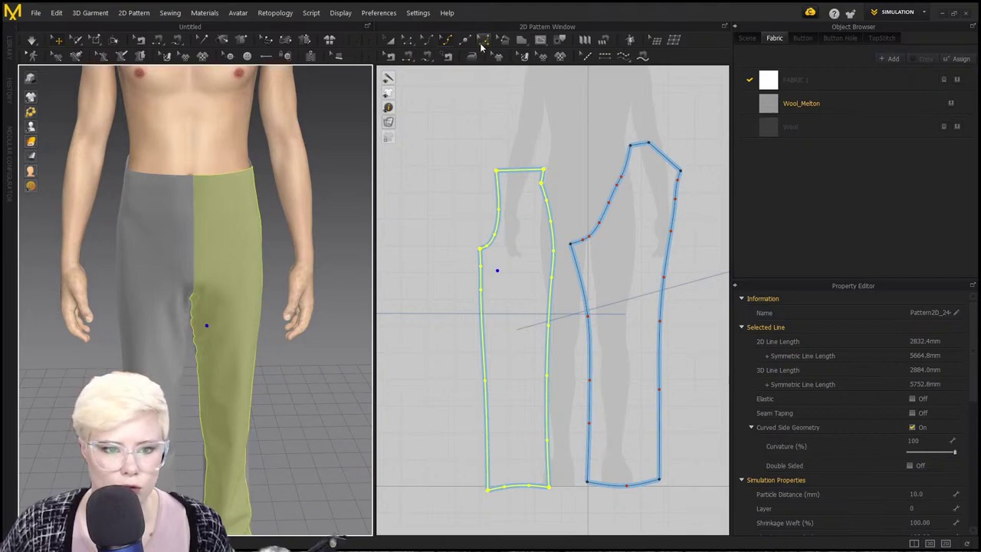
{"action": "left_click_drag", "start_coordinate": [187, 202], "coordinate": [177, 207]}
{"action": "key", "text": "ctrl+z"}
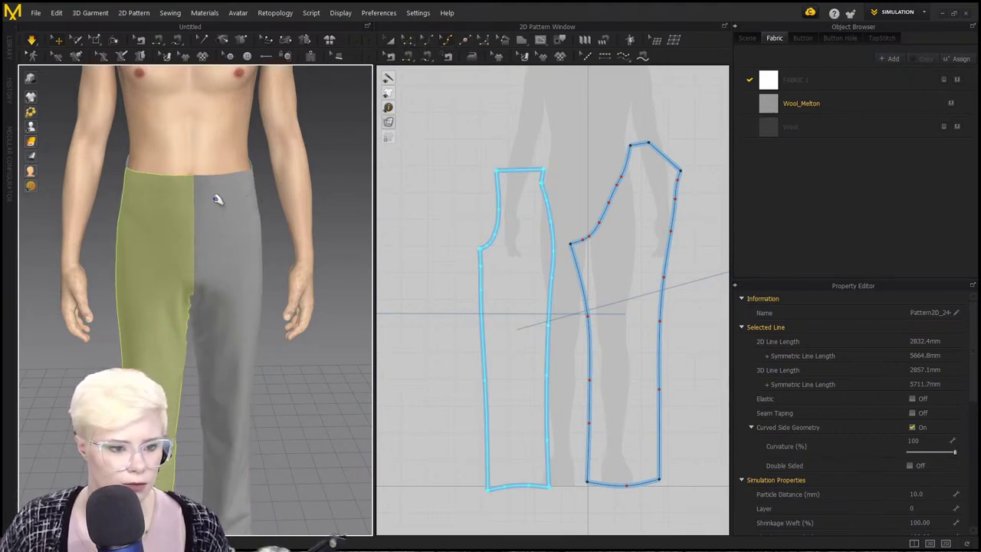
{"action": "left_click", "coordinate": [214, 199]}
{"action": "left_click_drag", "start_coordinate": [178, 203], "coordinate": [180, 171]}
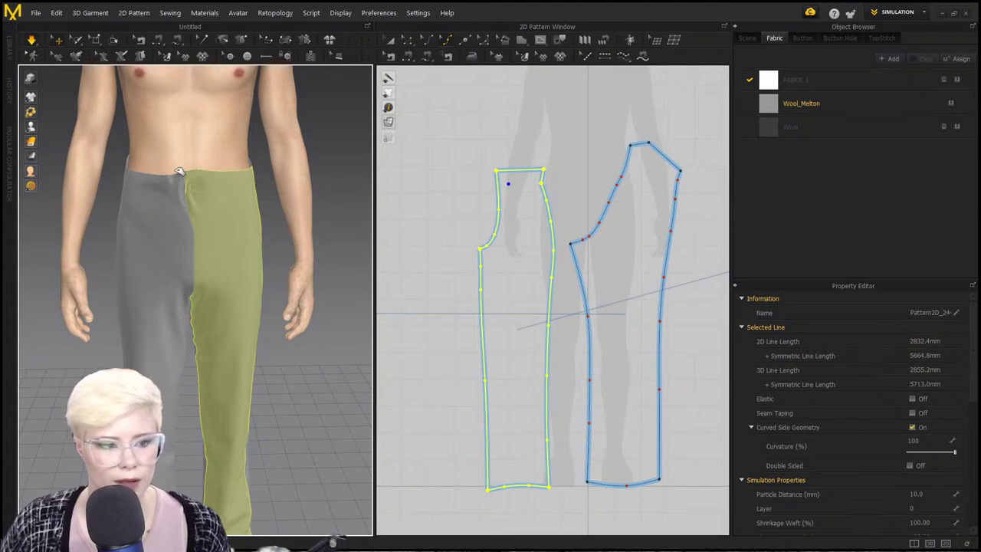
{"action": "left_click_drag", "start_coordinate": [186, 240], "coordinate": [197, 208]}
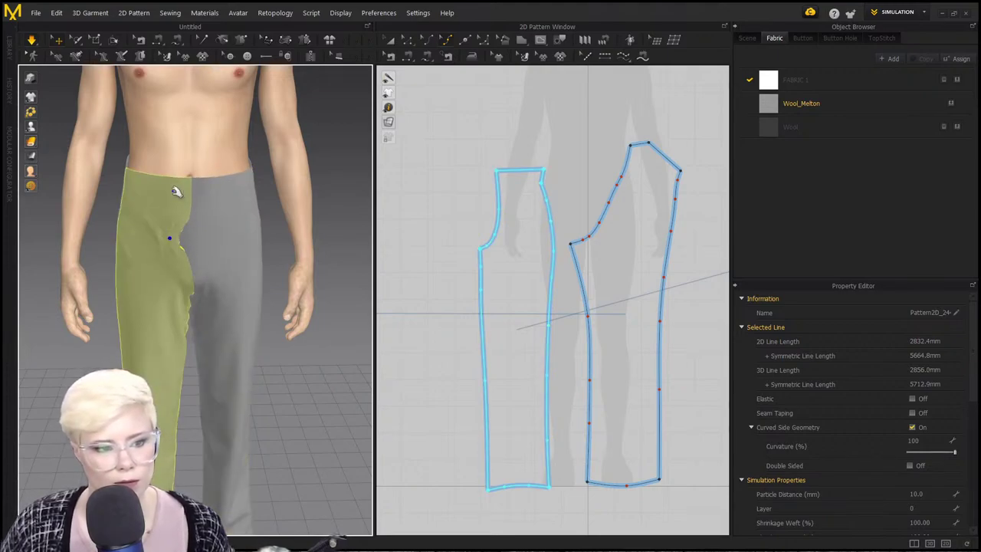
{"action": "left_click", "coordinate": [192, 205]}
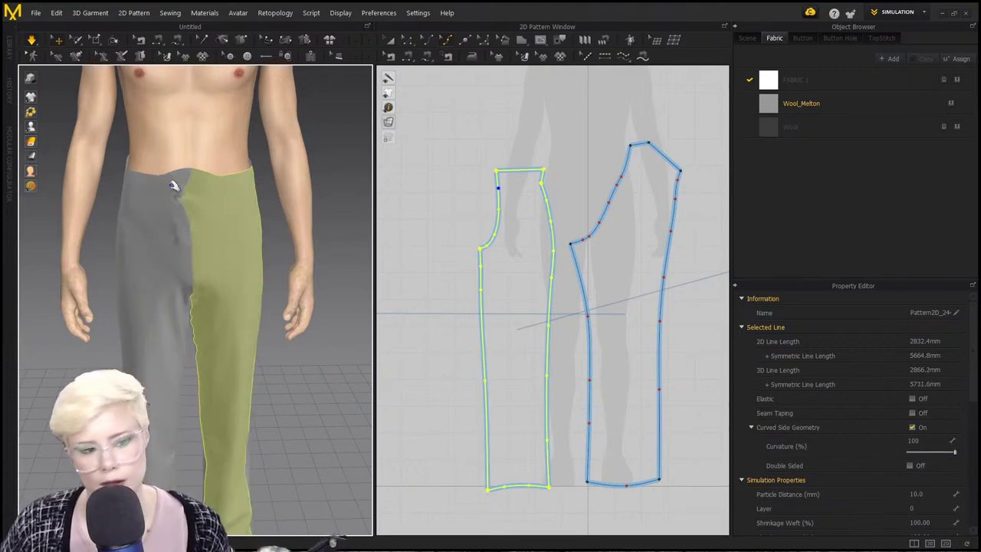
{"action": "left_click", "coordinate": [406, 213]}
Draw a curved internal fly line about 234 mm long on the front panel, from the waist edge to the centre front edge.
{"action": "scroll", "coordinate": [426, 132], "scroll_direction": "up", "scroll_amount": 2}
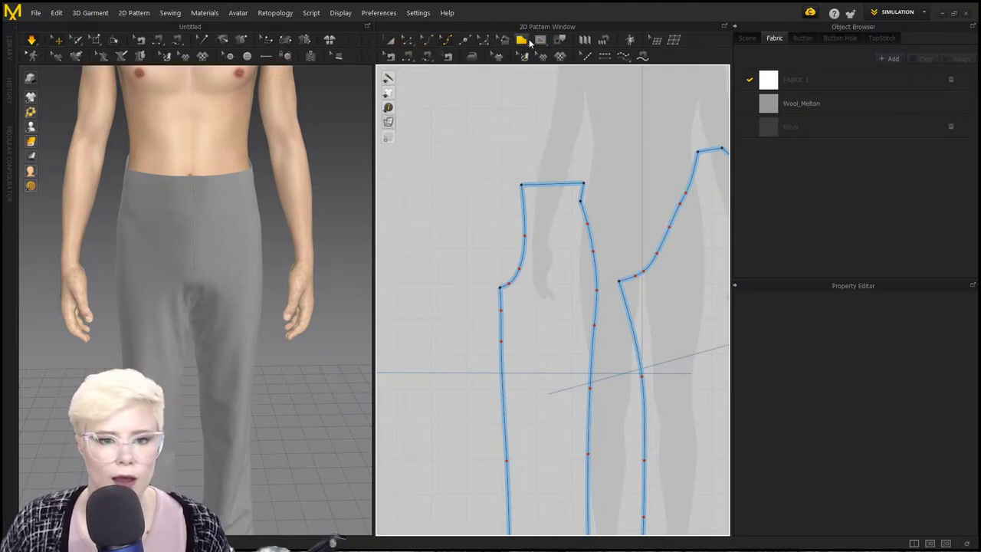
{"action": "left_click", "coordinate": [540, 40]}
{"action": "scroll", "coordinate": [529, 192], "scroll_direction": "up", "scroll_amount": 2}
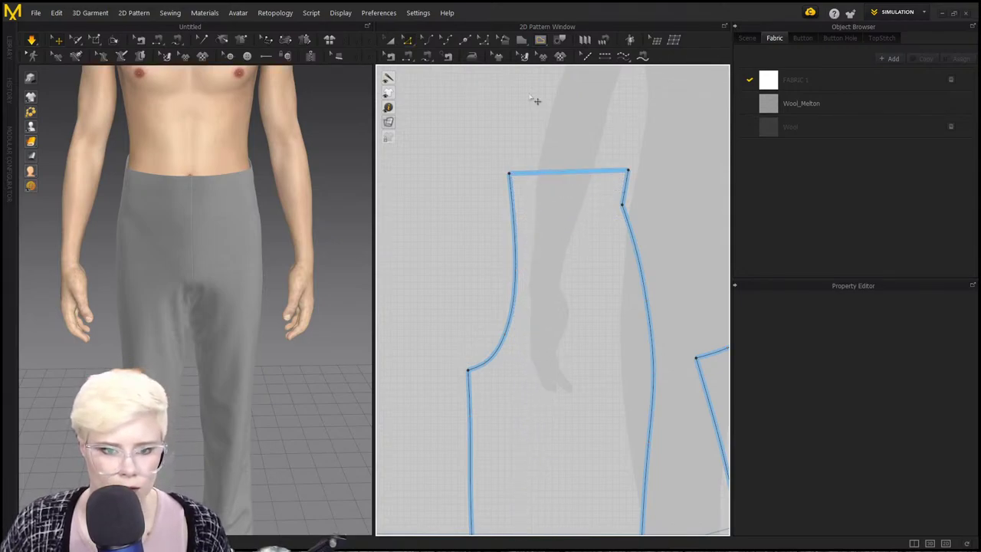
{"action": "left_click", "coordinate": [534, 174]}
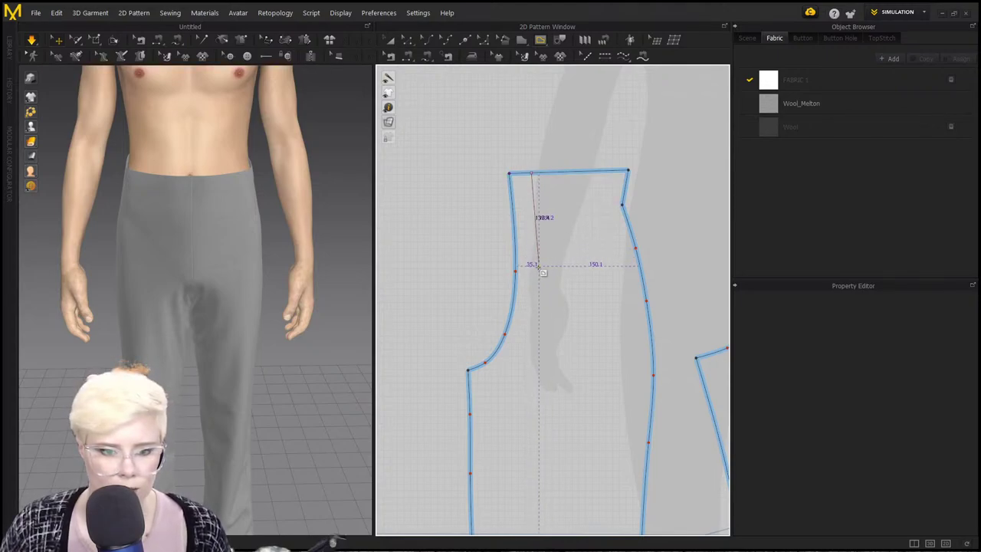
{"action": "right_click", "coordinate": [537, 305]}
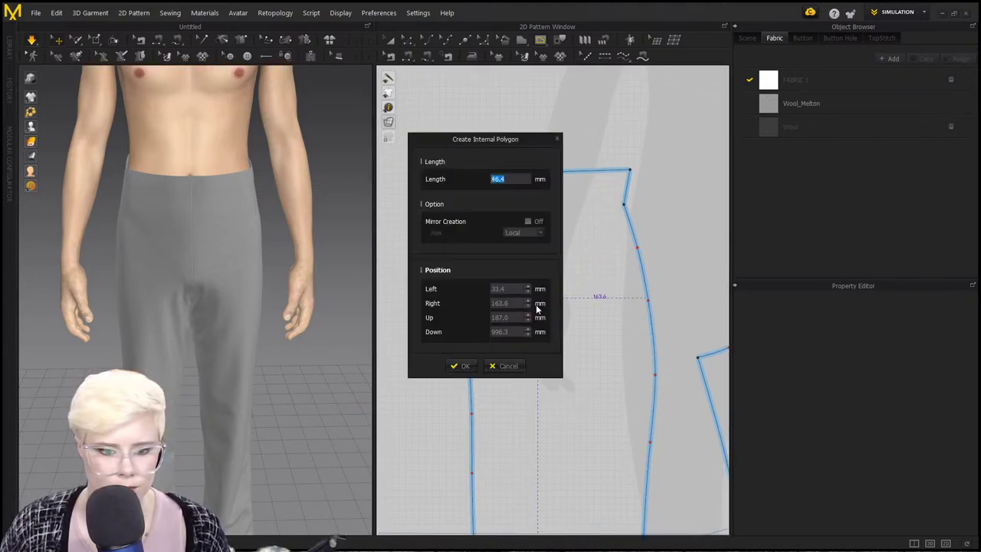
{"action": "left_click", "coordinate": [514, 364]}
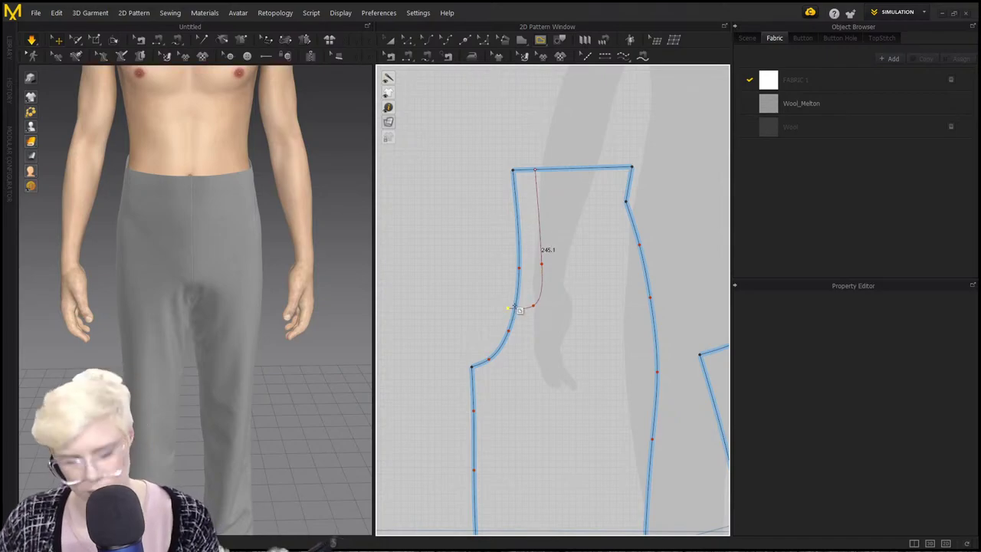
{"action": "left_click", "coordinate": [560, 339]}
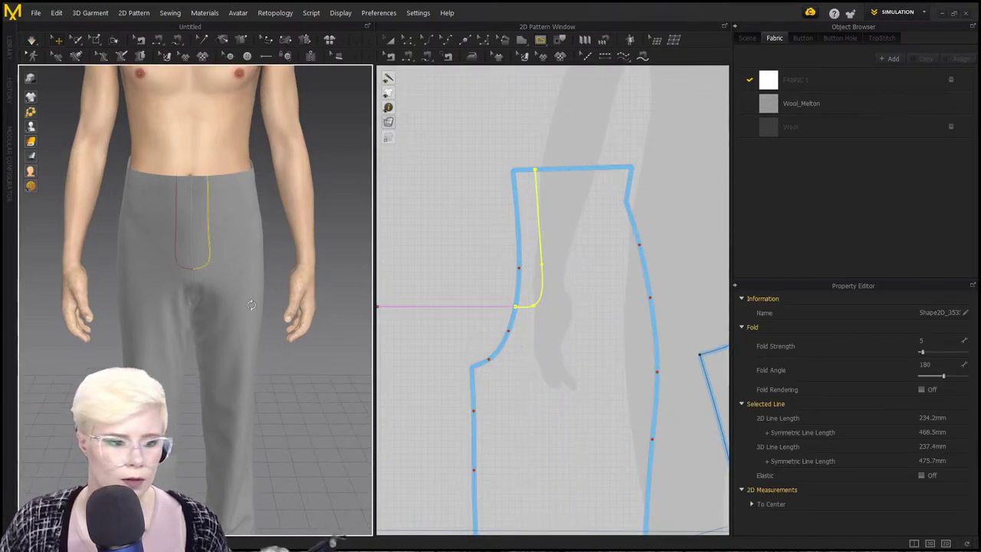
Smooth the lower bend of the fly line on the front panel by adjusting its curve points.
{"action": "scroll", "coordinate": [230, 299], "scroll_direction": "up", "scroll_amount": 5}
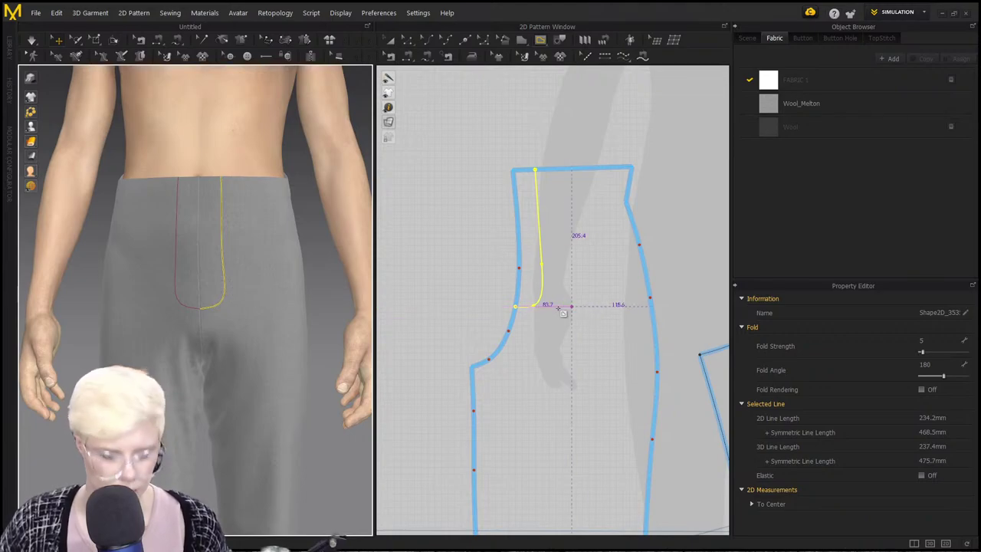
{"action": "scroll", "coordinate": [552, 322], "scroll_direction": "up", "scroll_amount": 3}
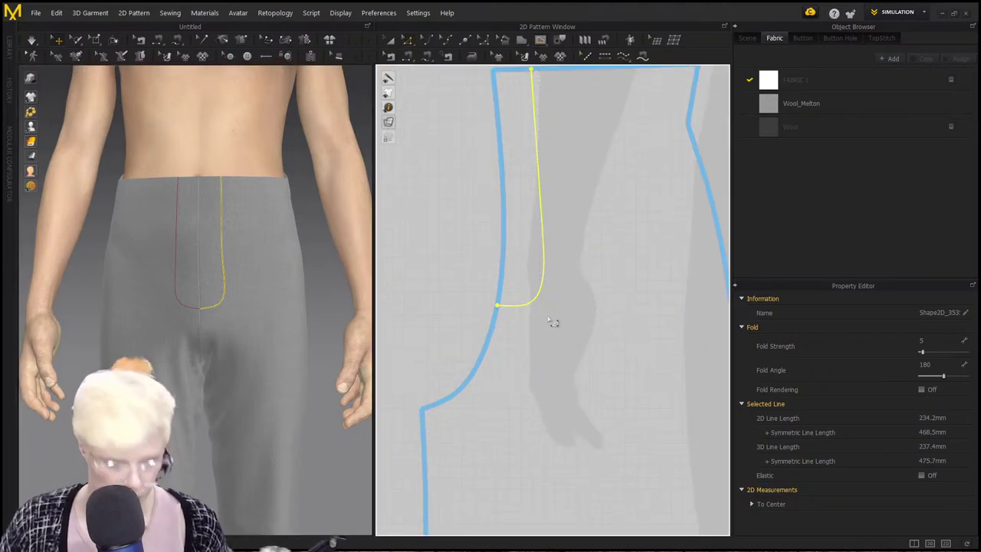
{"action": "left_click", "coordinate": [482, 273]}
{"action": "left_click_drag", "start_coordinate": [530, 303], "coordinate": [526, 313]}
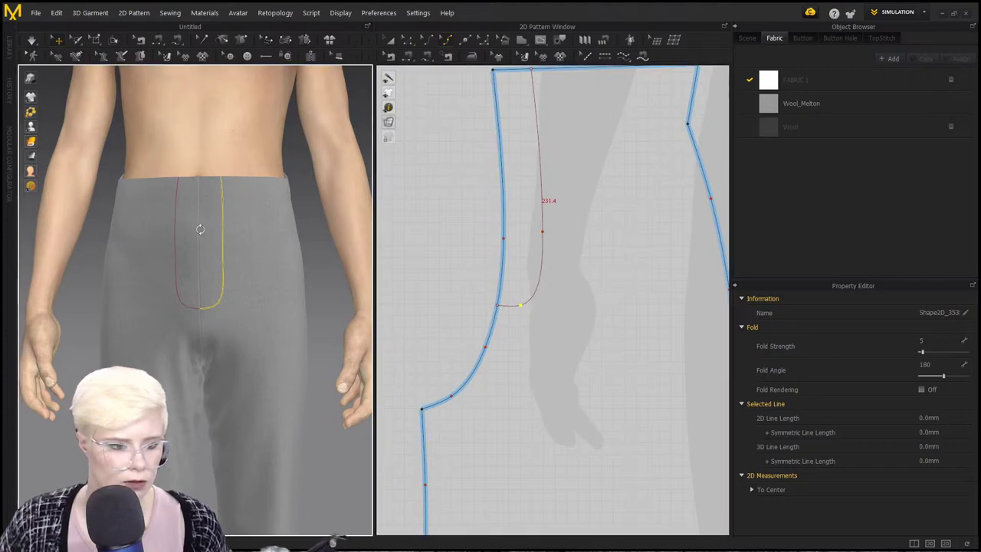
{"action": "scroll", "coordinate": [518, 267], "scroll_direction": "up", "scroll_amount": 5}
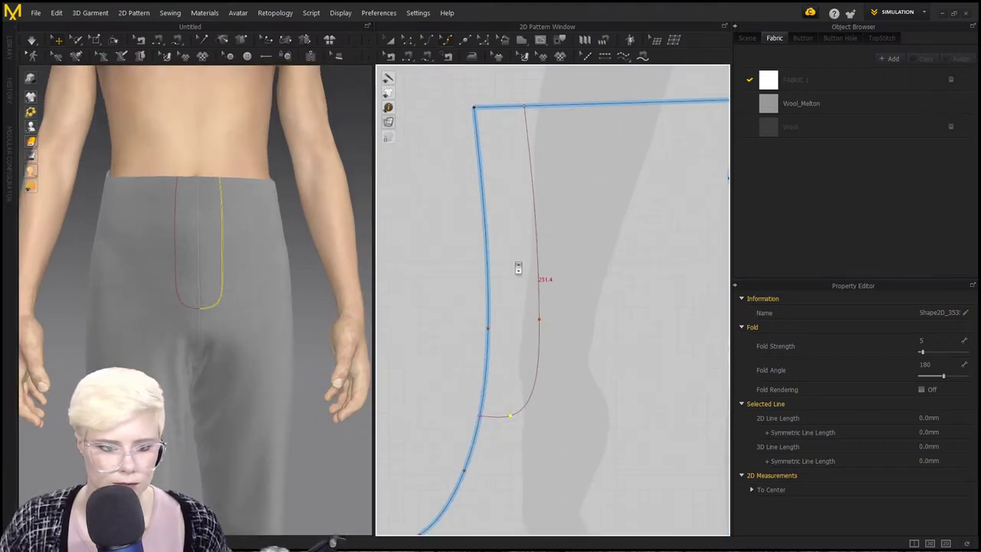
{"action": "scroll", "coordinate": [493, 299], "scroll_direction": "down", "scroll_amount": 3}
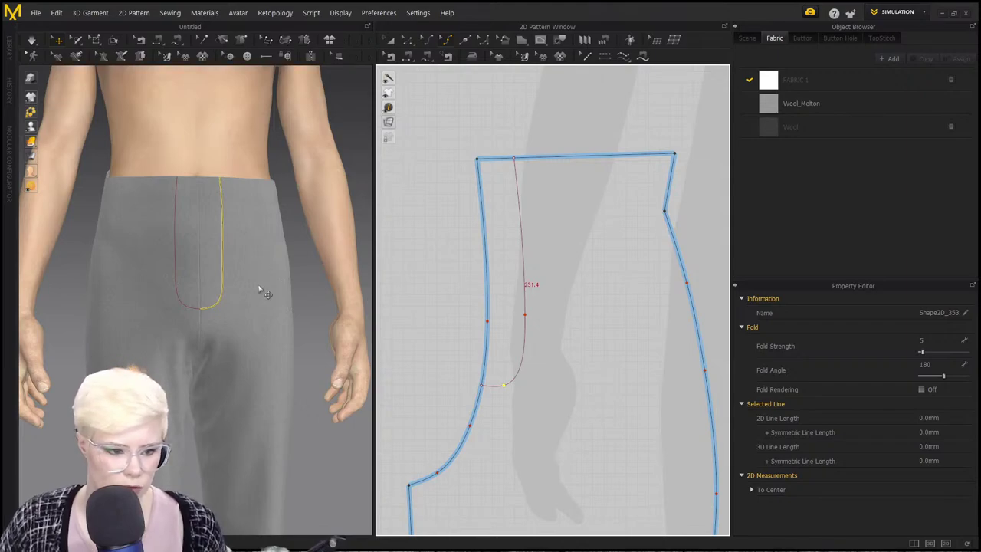
{"action": "scroll", "coordinate": [261, 292], "scroll_direction": "down", "scroll_amount": 5}
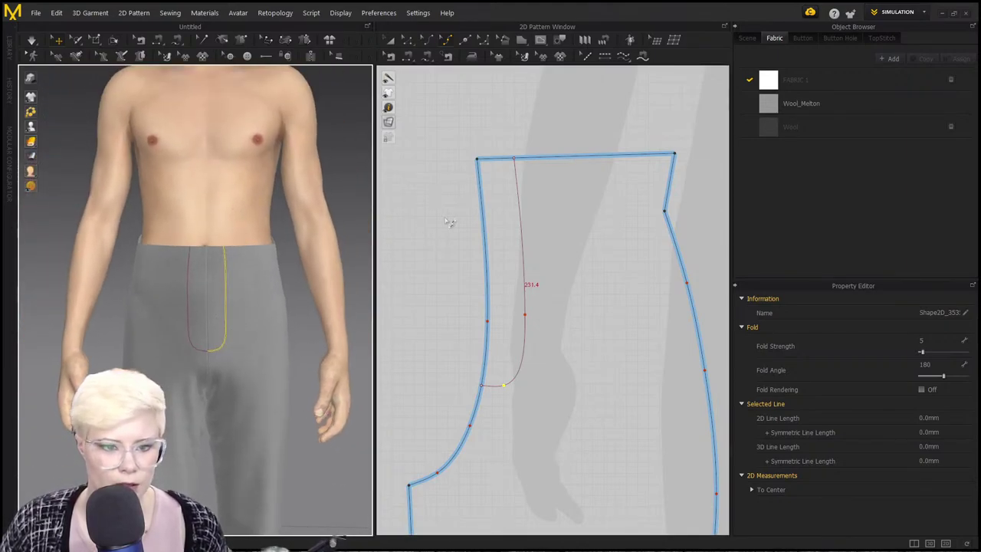
Add a point on the front panel's centre front edge where the fly line ends.
{"action": "left_click", "coordinate": [465, 41]}
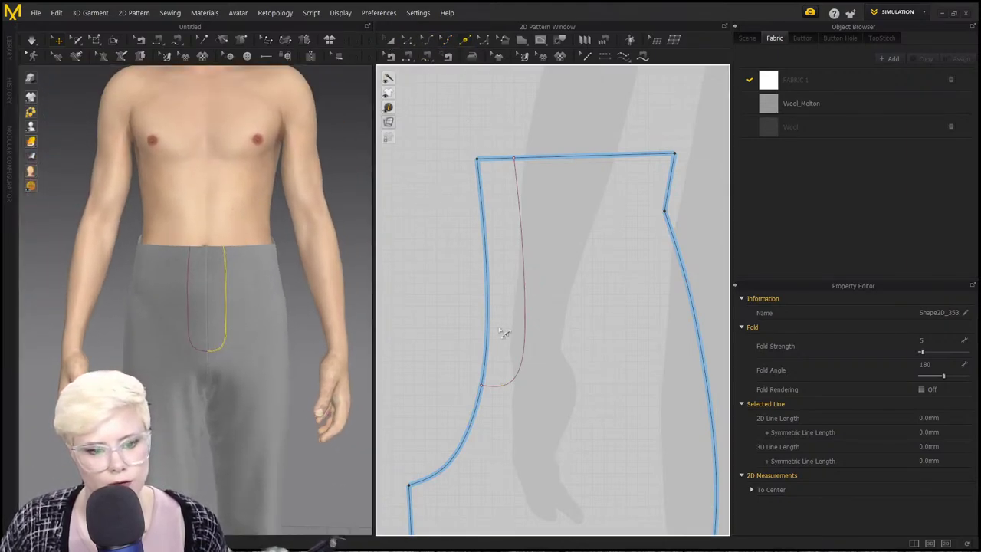
{"action": "right_click", "coordinate": [486, 455]}
{"action": "left_click", "coordinate": [480, 385]}
{"action": "left_click", "coordinate": [547, 266]}
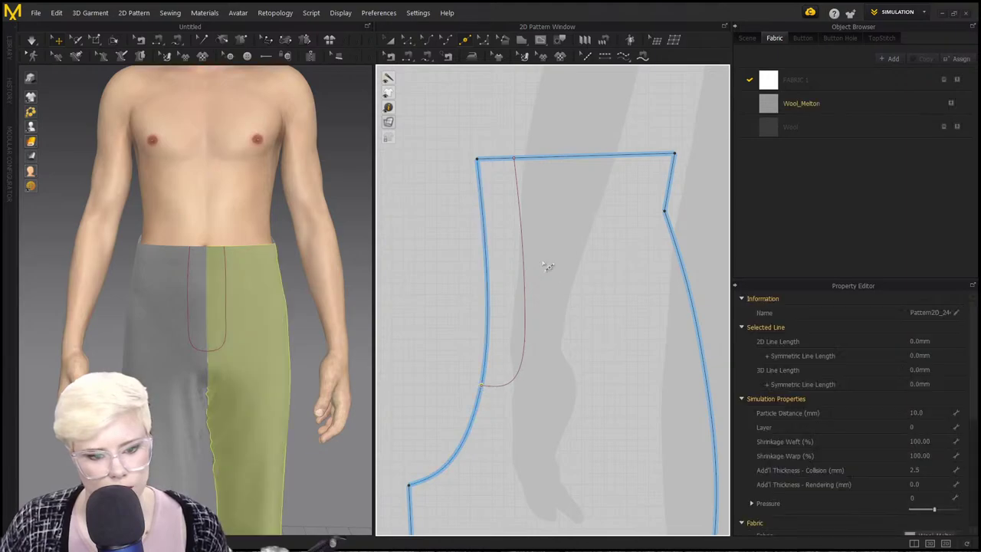
Delete all curve points from the centre front edge between the waist and the fly's lower end, and simulate the garment.
{"action": "left_click", "coordinate": [486, 269]}
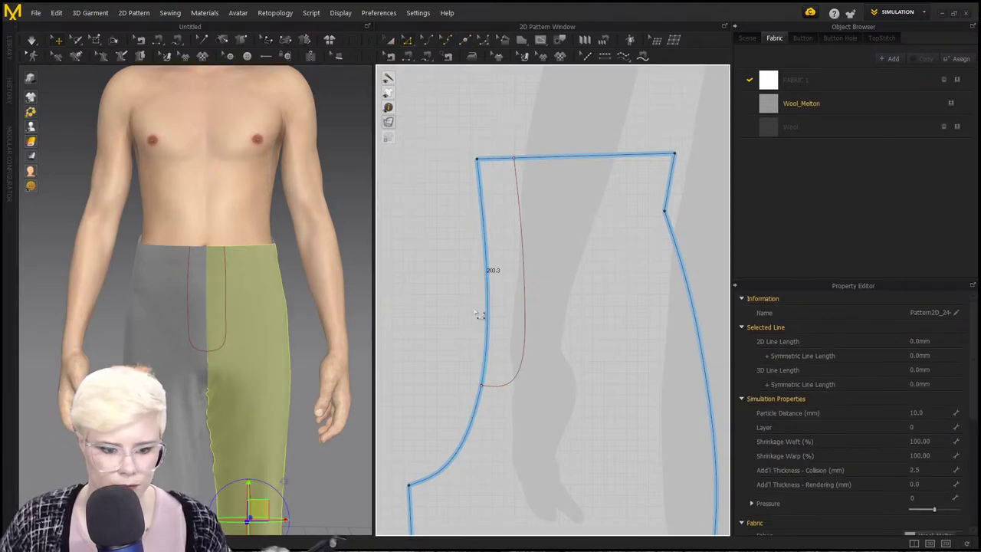
{"action": "right_click", "coordinate": [488, 309]}
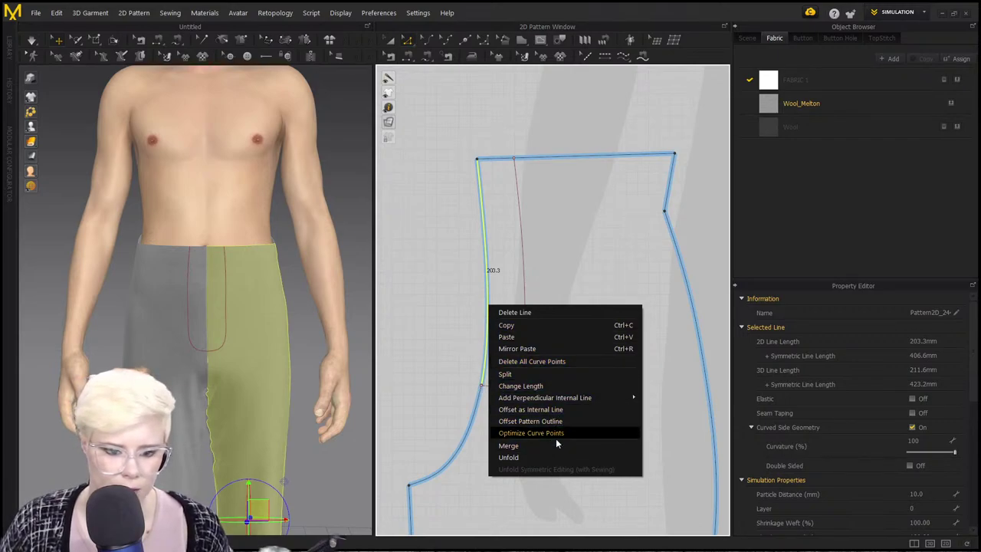
{"action": "left_click", "coordinate": [537, 361]}
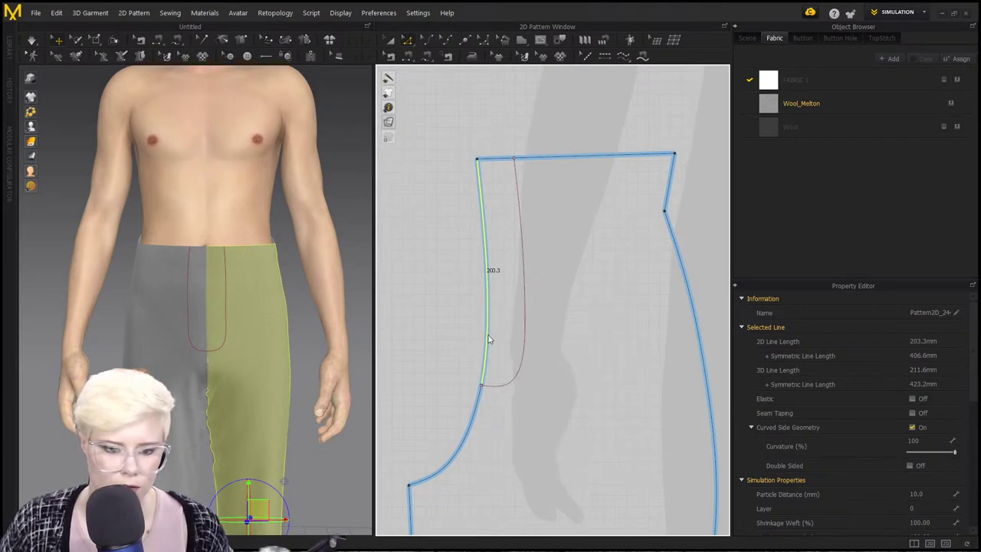
{"action": "key", "text": "space"}
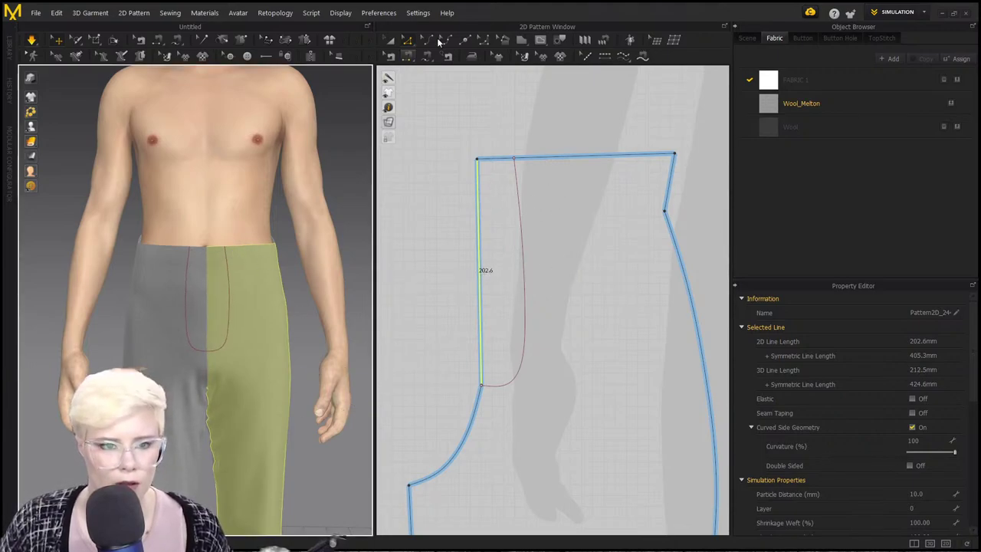
Add a point on the fly line about 180 mm below the waist and delete all curve points from the segment above it.
{"action": "left_click", "coordinate": [529, 367]}
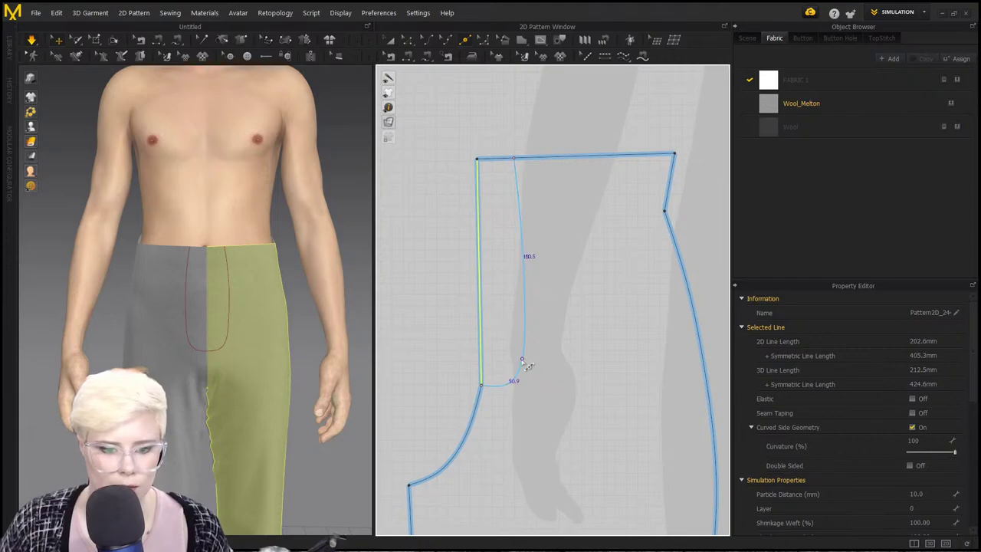
{"action": "left_click", "coordinate": [456, 154]}
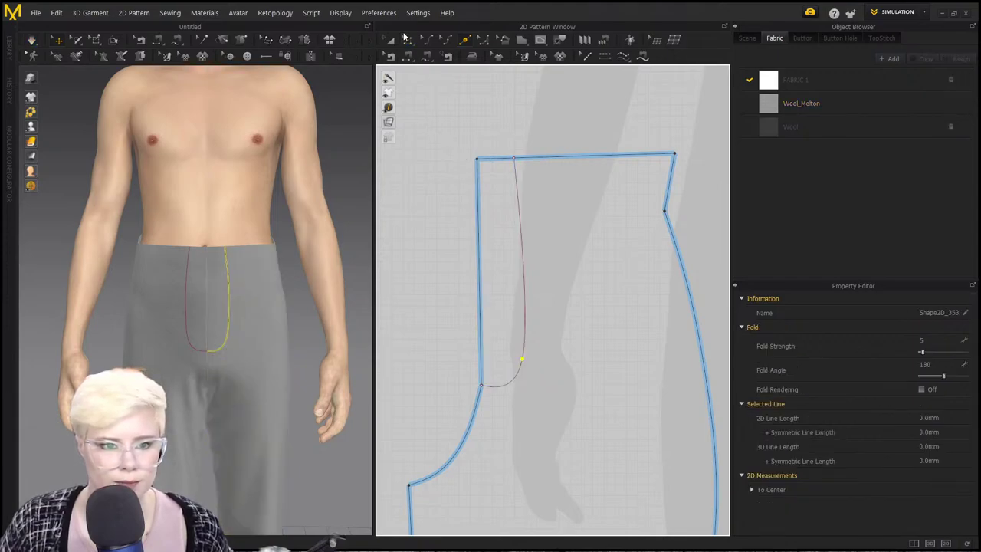
{"action": "right_click", "coordinate": [523, 275]}
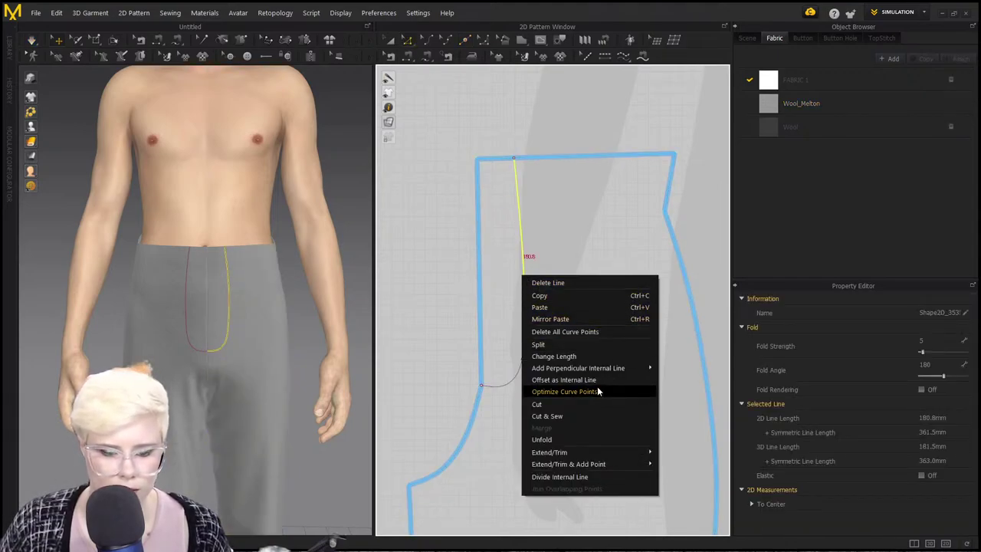
{"action": "left_click", "coordinate": [582, 334]}
{"action": "left_click", "coordinate": [449, 242]}
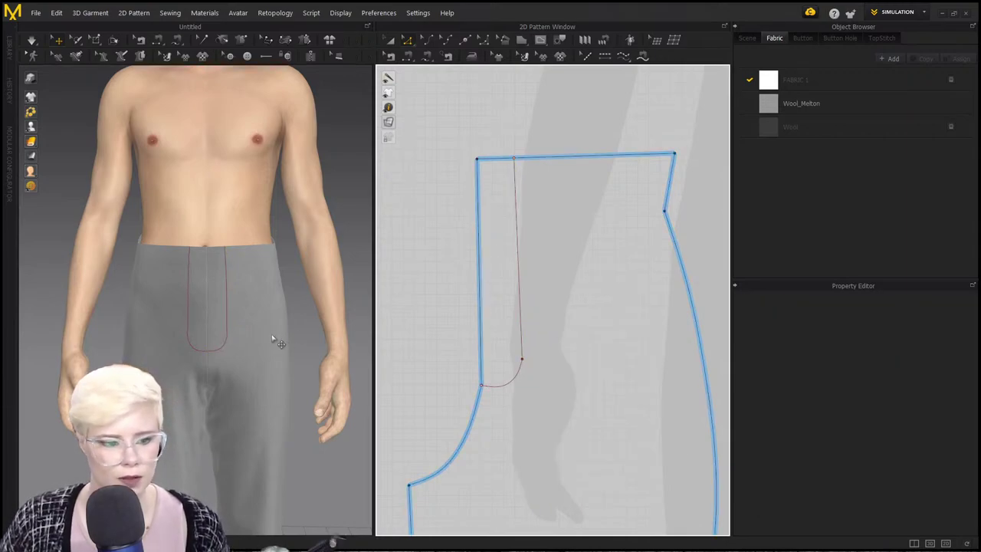
Move the point above the fly line's rounded corner slightly towards the centre front edge.
{"action": "left_click_drag", "start_coordinate": [530, 366], "coordinate": [528, 366]}
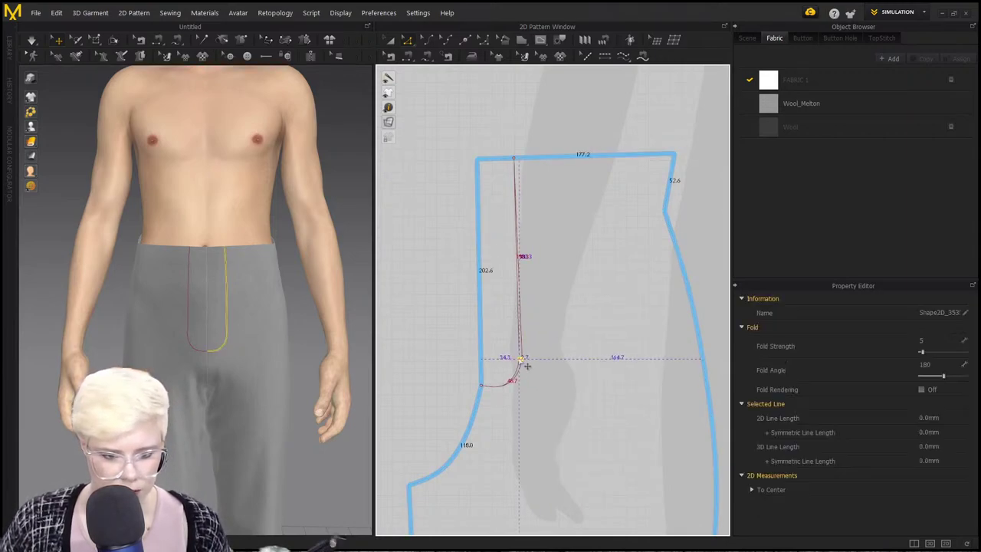
{"action": "left_click", "coordinate": [269, 297]}
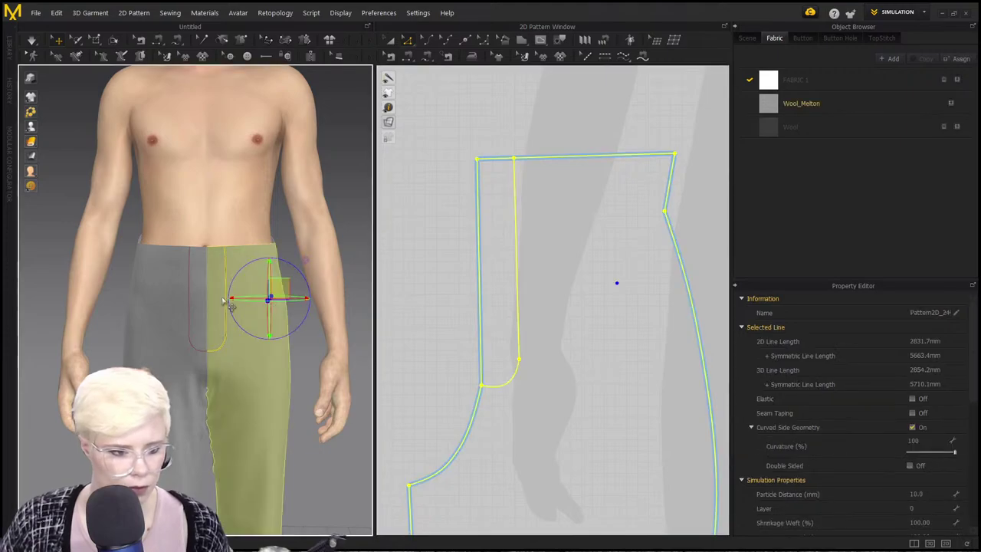
{"action": "scroll", "coordinate": [231, 301], "scroll_direction": "up", "scroll_amount": 3}
{"action": "left_click", "coordinate": [103, 279]}
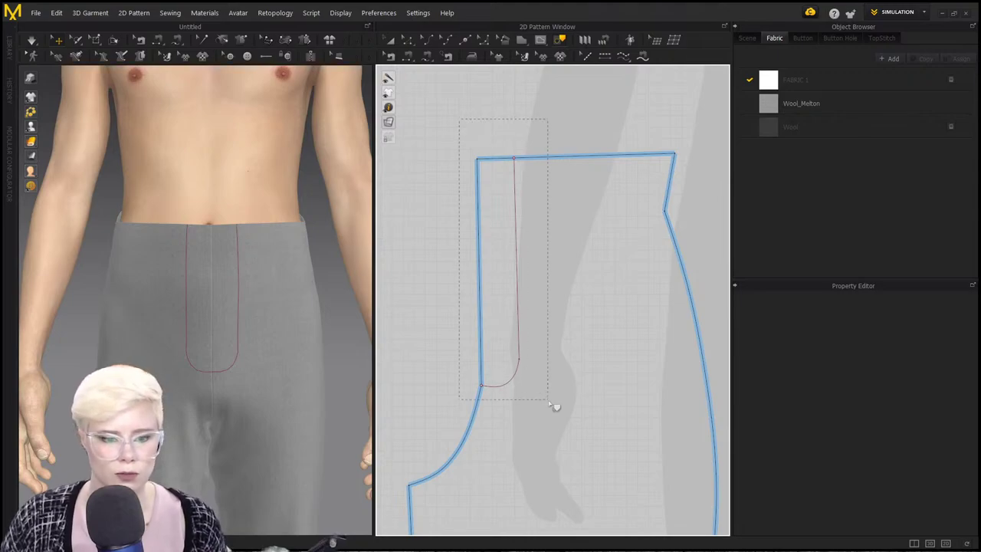
Trace the fly outline, including the waist edge, and clone it as a separate pattern piece beside the front panel.
{"action": "left_click_drag", "start_coordinate": [551, 403], "coordinate": [549, 400]}
{"action": "left_click", "coordinate": [498, 161], "text": "shift"}
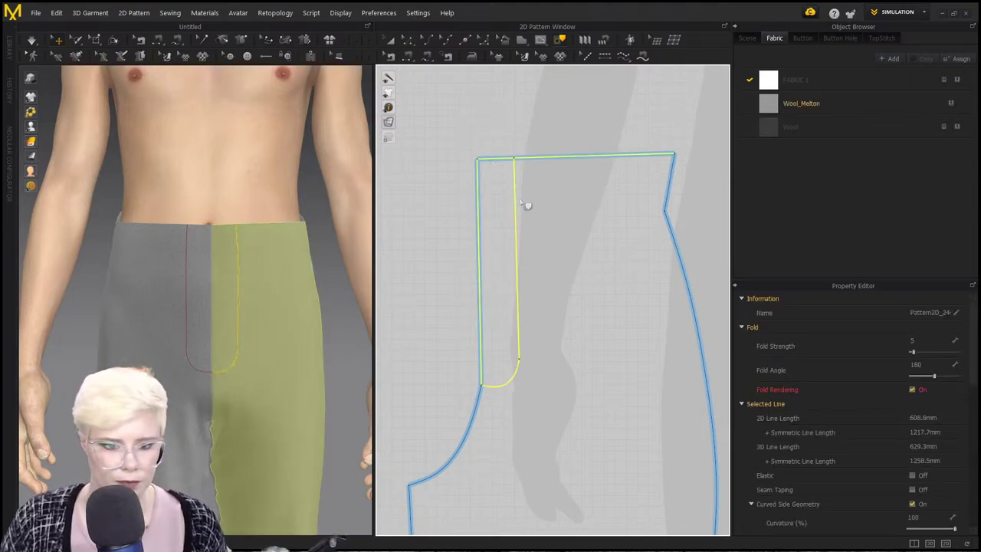
{"action": "right_click", "coordinate": [517, 201]}
{"action": "left_click", "coordinate": [569, 203]}
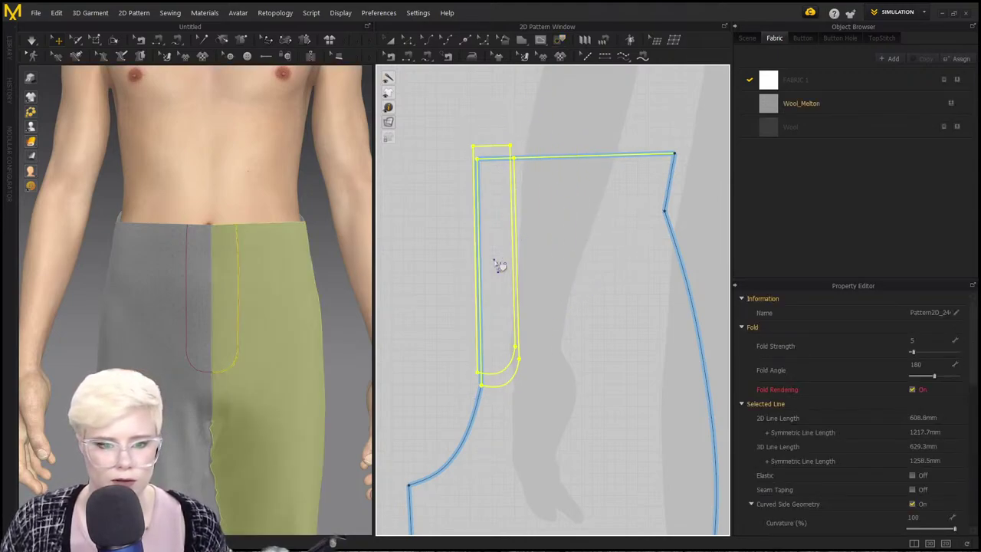
{"action": "scroll", "coordinate": [498, 261], "scroll_direction": "down", "scroll_amount": 3}
{"action": "left_click", "coordinate": [500, 255]}
{"action": "scroll", "coordinate": [495, 230], "scroll_direction": "up", "scroll_amount": 3}
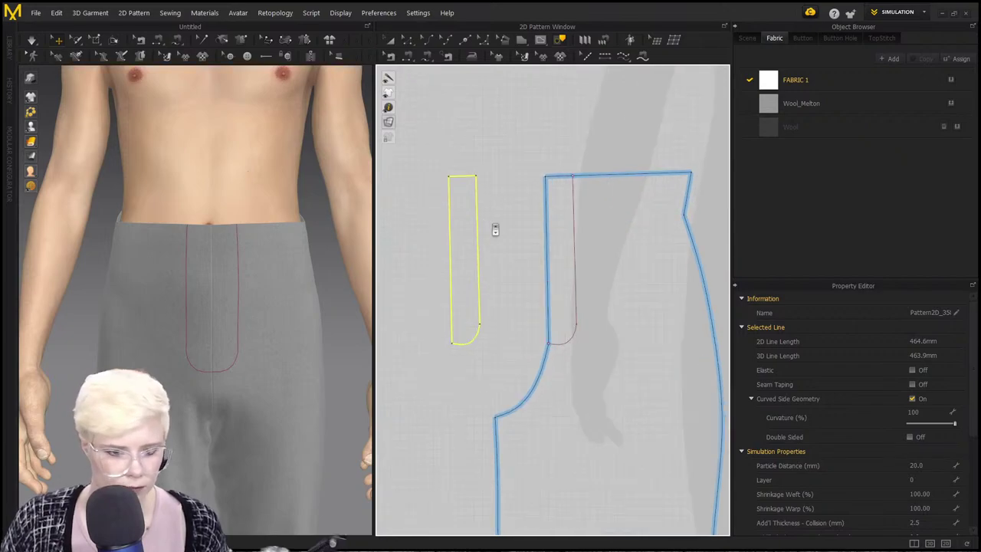
Flip the separate fly piece horizontally and deselect it.
{"action": "left_click", "coordinate": [503, 218]}
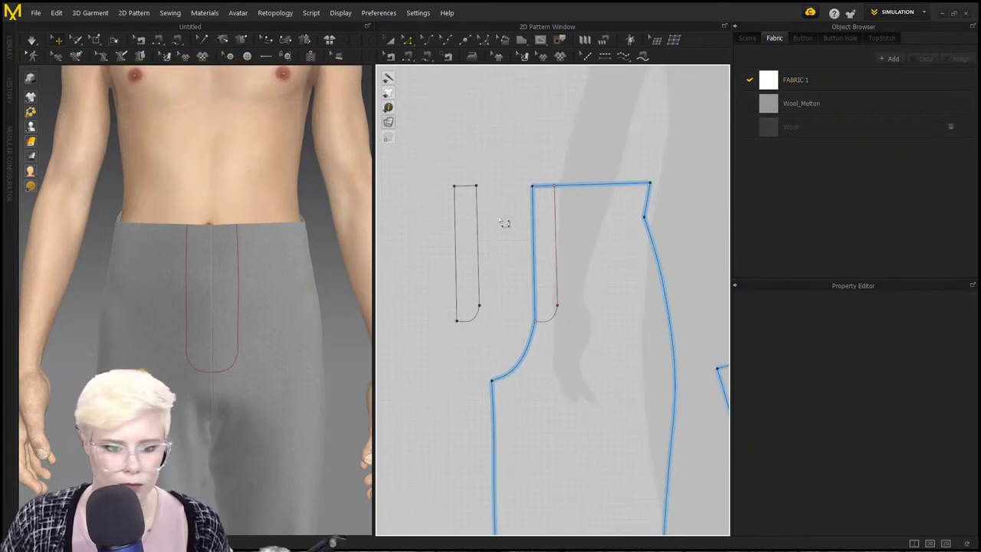
{"action": "left_click", "coordinate": [457, 230]}
{"action": "right_click", "coordinate": [457, 230]}
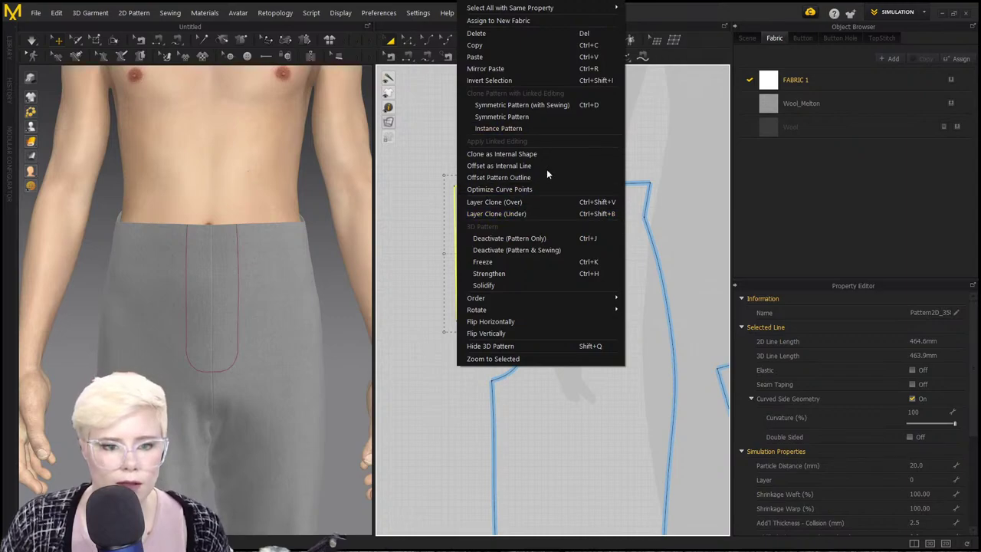
{"action": "left_click", "coordinate": [544, 325]}
{"action": "left_click", "coordinate": [439, 233]}
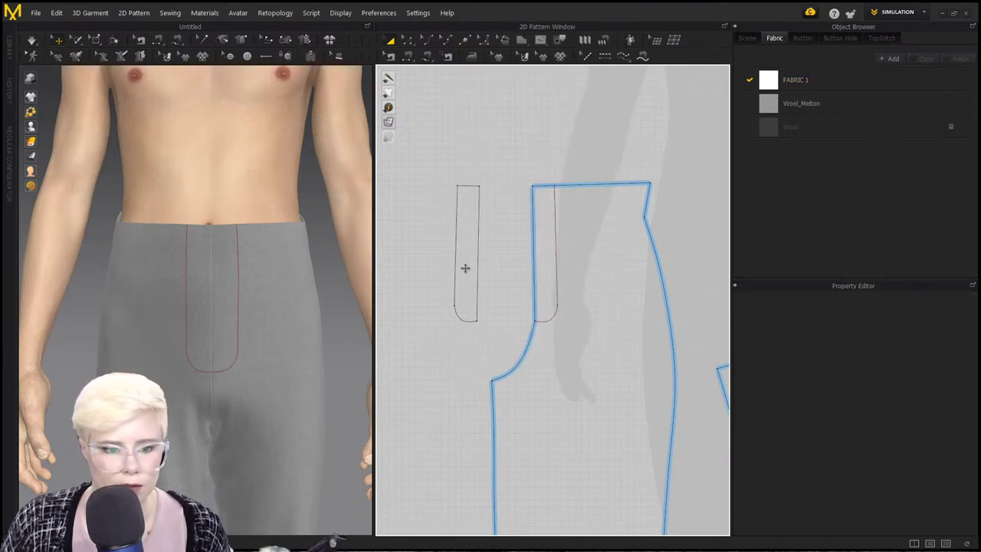
Sew the fly piece's long straight edge to the front panel's centre front edge between the waist and the fly's lower end.
{"action": "key", "text": "m"}
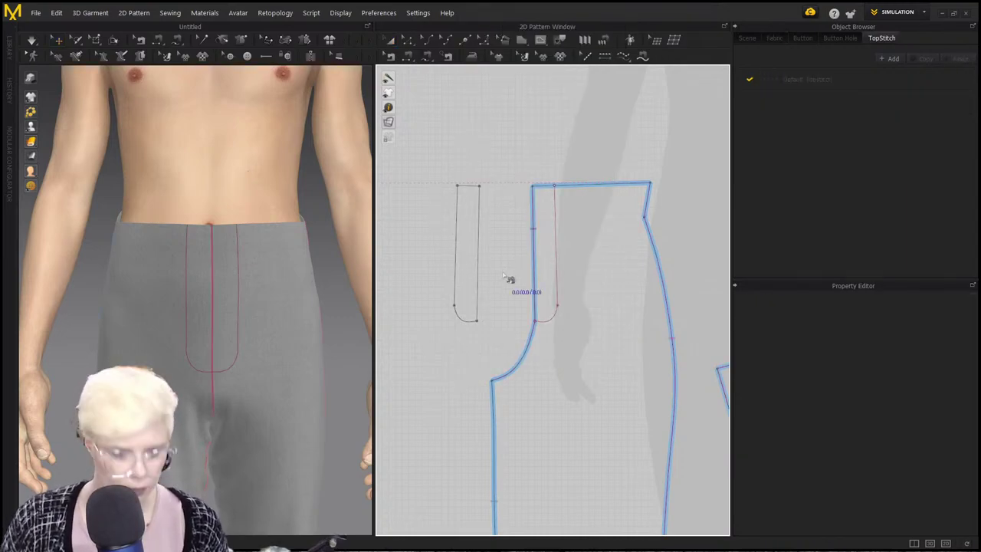
{"action": "key", "text": "1"}
{"action": "right_click_drag", "start_coordinate": [345, 300], "coordinate": [268, 301]}
{"action": "scroll", "coordinate": [220, 308], "scroll_direction": "up", "scroll_amount": 4}
{"action": "scroll", "coordinate": [220, 308], "scroll_direction": "up", "scroll_amount": 2}
{"action": "left_click", "coordinate": [475, 231]}
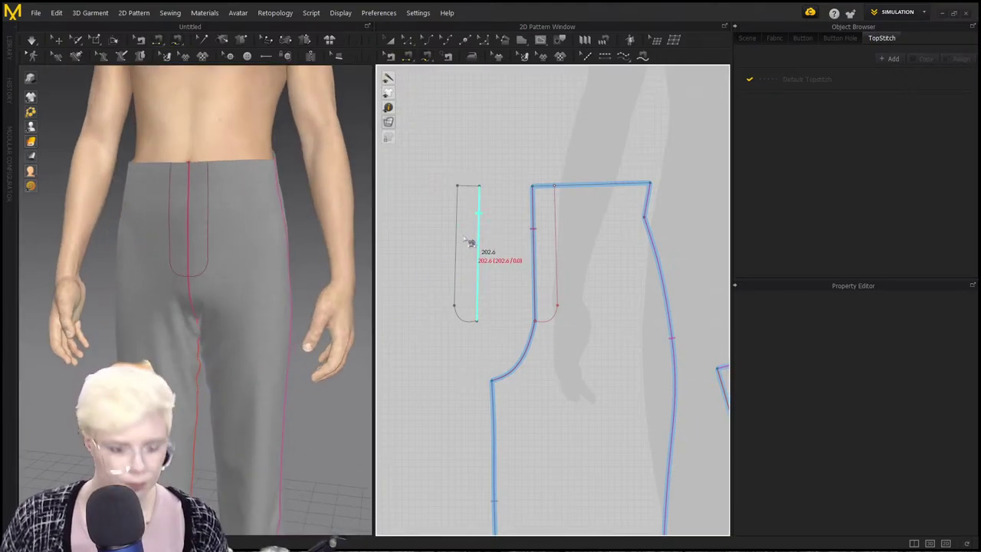
{"action": "left_click", "coordinate": [489, 239]}
{"action": "left_click", "coordinate": [517, 243]}
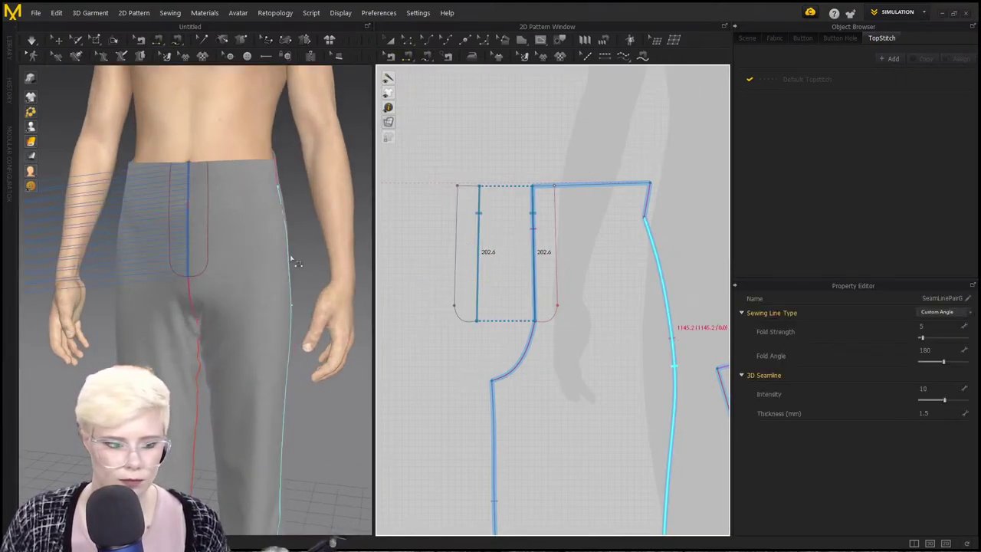
Move the fly piece in 3D from beside the avatar to the trouser front and simulate the garment.
{"action": "right_click_drag", "start_coordinate": [219, 257], "coordinate": [206, 314]}
{"action": "scroll", "coordinate": [240, 285], "scroll_direction": "down", "scroll_amount": 3}
{"action": "scroll", "coordinate": [240, 286], "scroll_direction": "up", "scroll_amount": 1}
{"action": "middle_click_drag", "start_coordinate": [241, 286], "coordinate": [287, 258]}
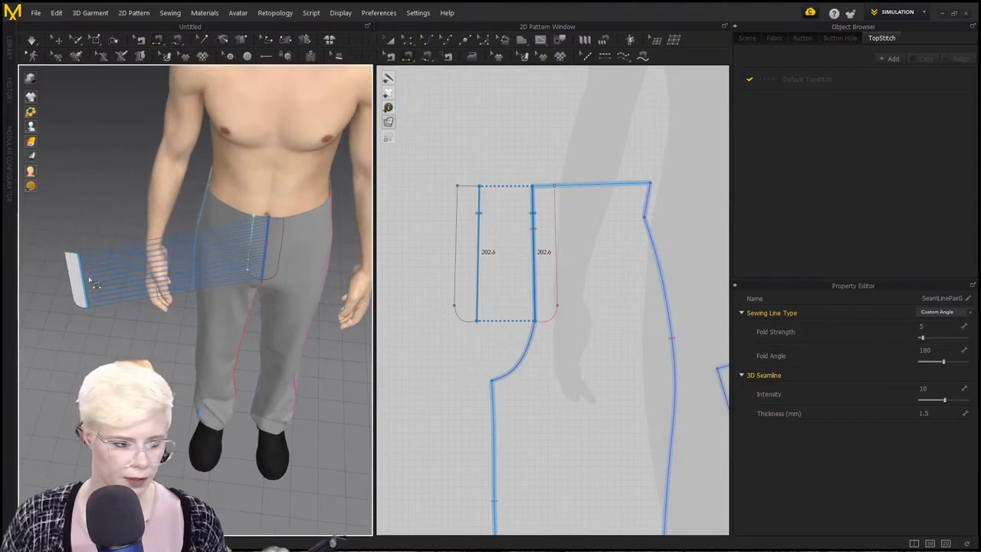
{"action": "key", "text": "q"}
{"action": "left_click_drag", "start_coordinate": [79, 285], "coordinate": [200, 252]}
{"action": "key", "text": "space"}
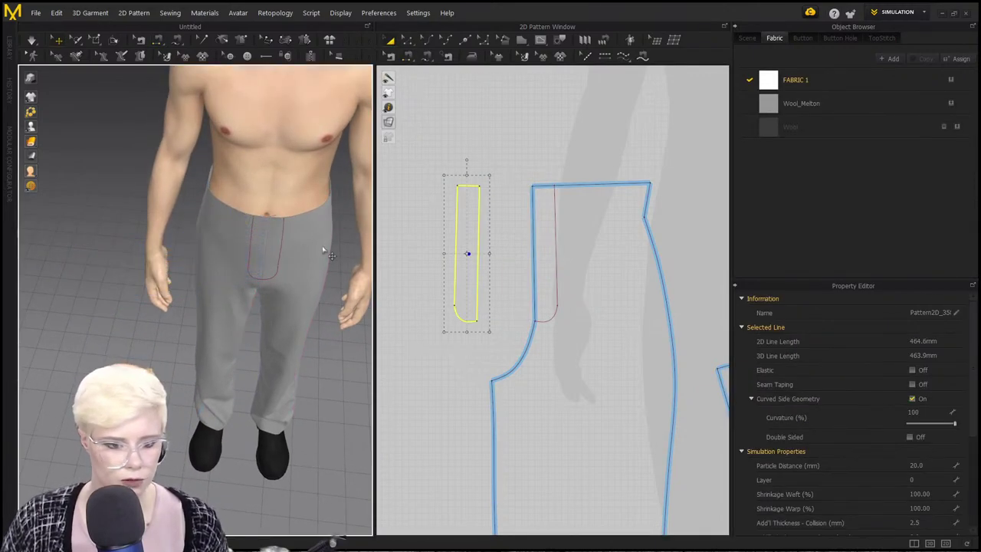
Paste a copy of the fly piece beside the original and flip the copy horizontally.
{"action": "scroll", "coordinate": [247, 254], "scroll_direction": "up", "scroll_amount": 2}
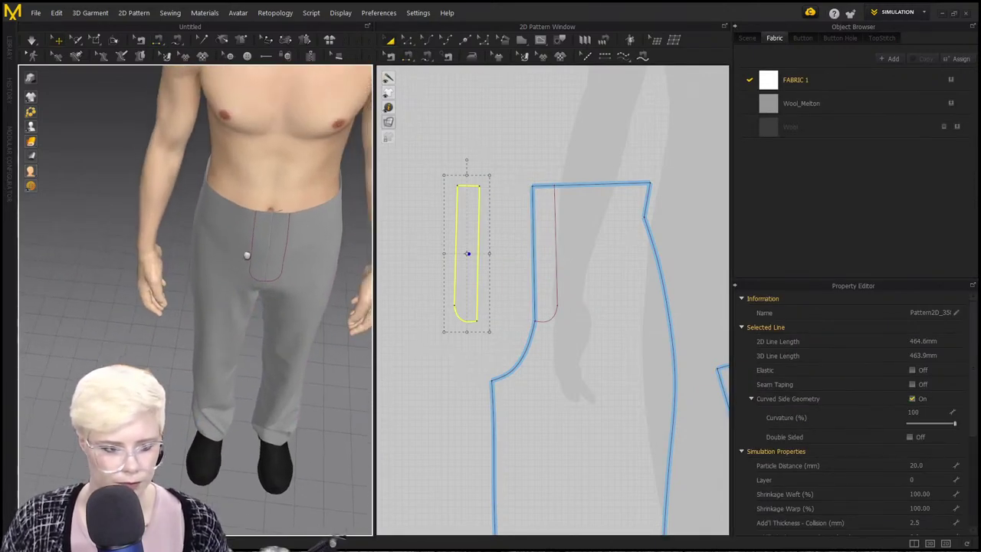
{"action": "scroll", "coordinate": [498, 255], "scroll_direction": "down", "scroll_amount": 3}
{"action": "scroll", "coordinate": [498, 248], "scroll_direction": "down", "scroll_amount": 2}
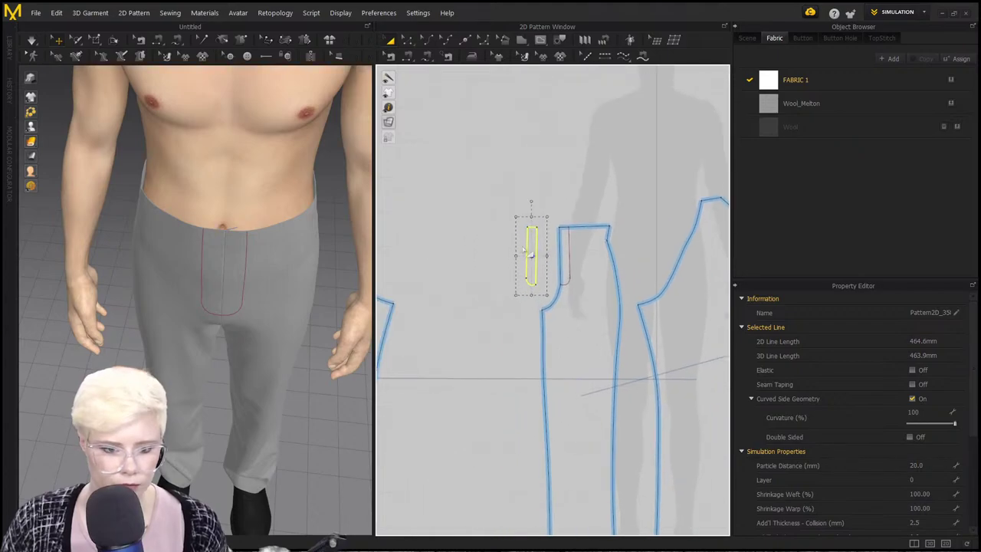
{"action": "key", "text": "ctrl+v"}
{"action": "left_click", "coordinate": [461, 259]}
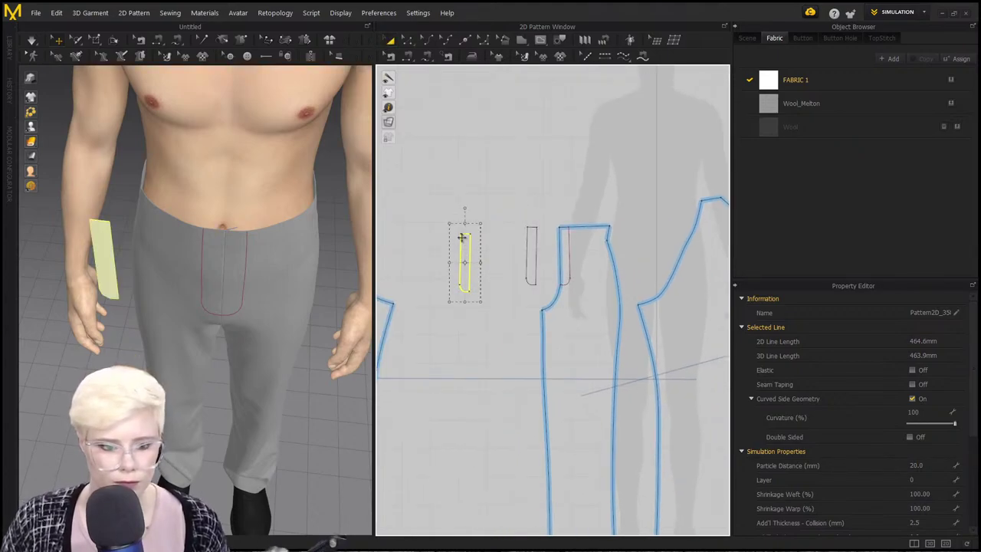
{"action": "right_click", "coordinate": [462, 238]}
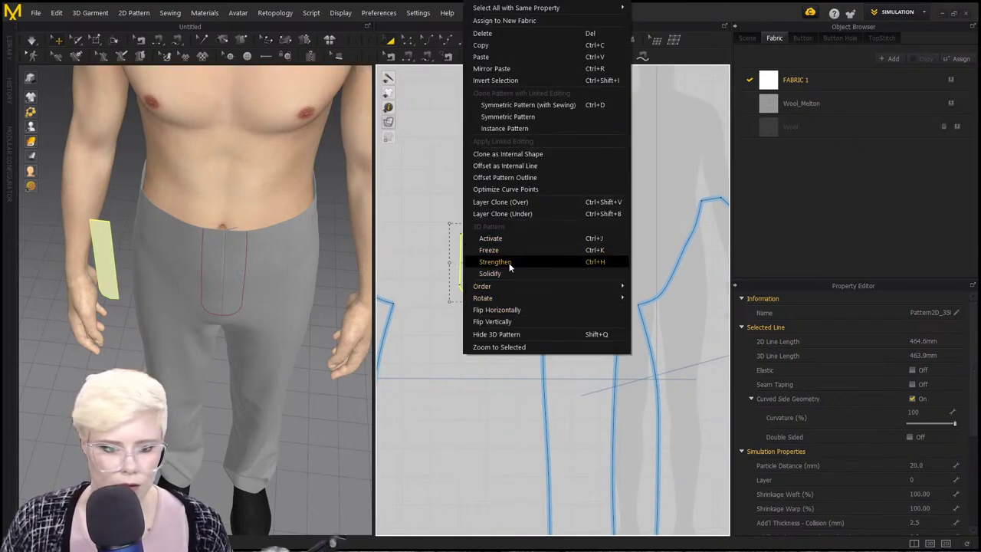
{"action": "left_click", "coordinate": [512, 311]}
Move the copied fly piece next to the centre front edge of the opposite front panel.
{"action": "scroll", "coordinate": [439, 330], "scroll_direction": "down", "scroll_amount": 2}
{"action": "middle_click_drag", "start_coordinate": [439, 331], "coordinate": [557, 306]}
{"action": "scroll", "coordinate": [556, 306], "scroll_direction": "up", "scroll_amount": 2}
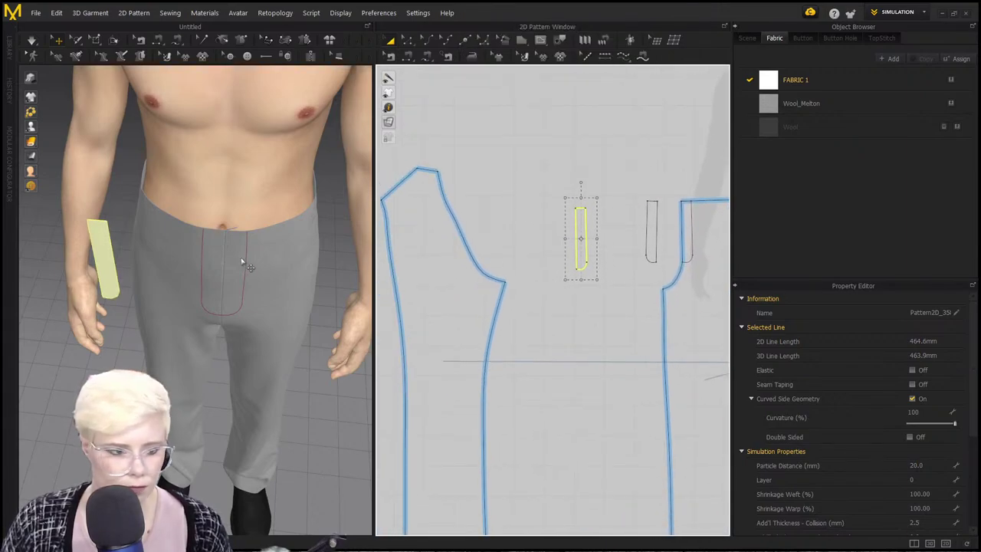
{"action": "left_click_drag", "start_coordinate": [577, 230], "coordinate": [495, 194]}
{"action": "scroll", "coordinate": [536, 240], "scroll_direction": "down", "scroll_amount": 4}
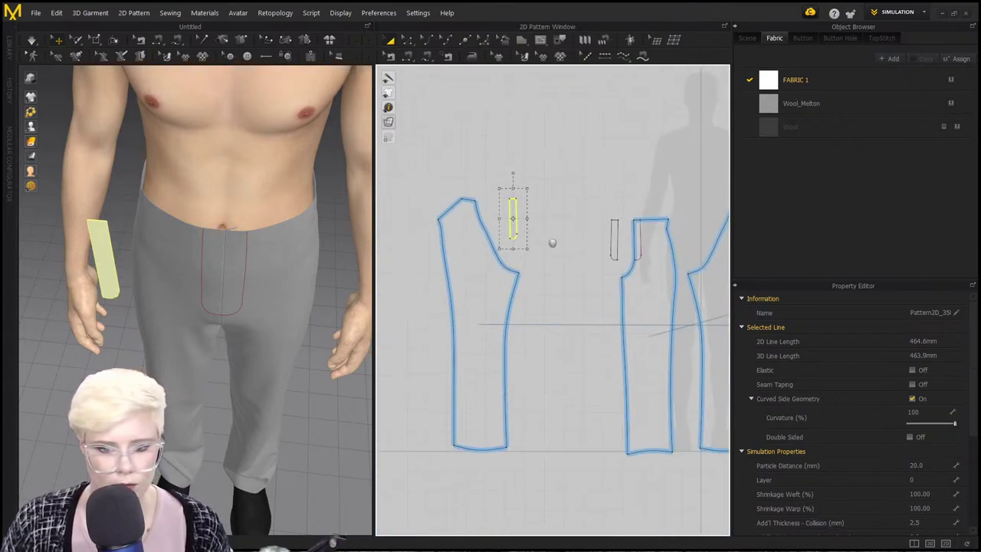
{"action": "middle_click_drag", "start_coordinate": [521, 236], "coordinate": [505, 239]}
{"action": "left_click_drag", "start_coordinate": [464, 225], "coordinate": [499, 248]}
{"action": "scroll", "coordinate": [642, 228], "scroll_direction": "down", "scroll_amount": 2}
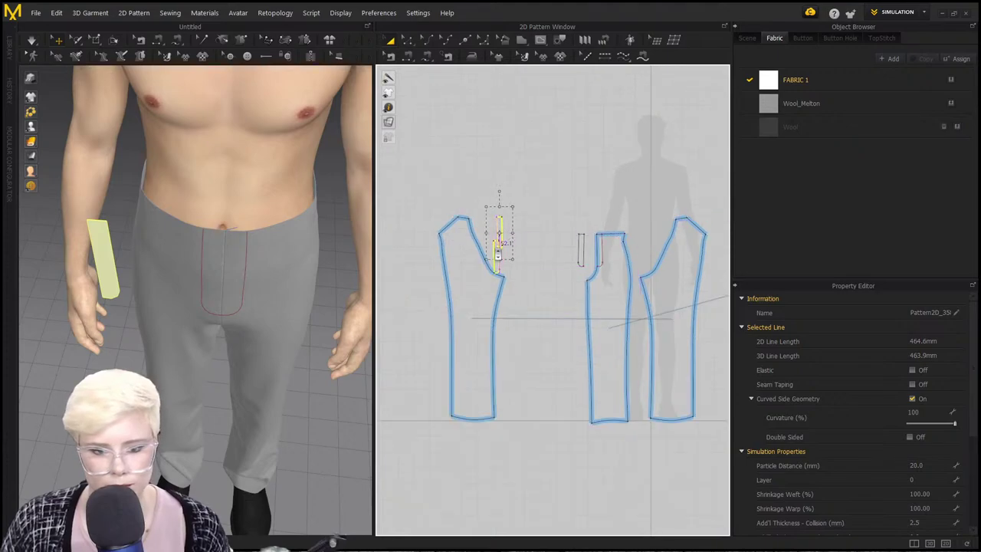
{"action": "scroll", "coordinate": [502, 248], "scroll_direction": "down", "scroll_amount": 2}
{"action": "middle_click_drag", "start_coordinate": [529, 246], "coordinate": [418, 253]}
{"action": "left_click_drag", "start_coordinate": [499, 247], "coordinate": [581, 229]}
{"action": "scroll", "coordinate": [654, 223], "scroll_direction": "up", "scroll_amount": 5}
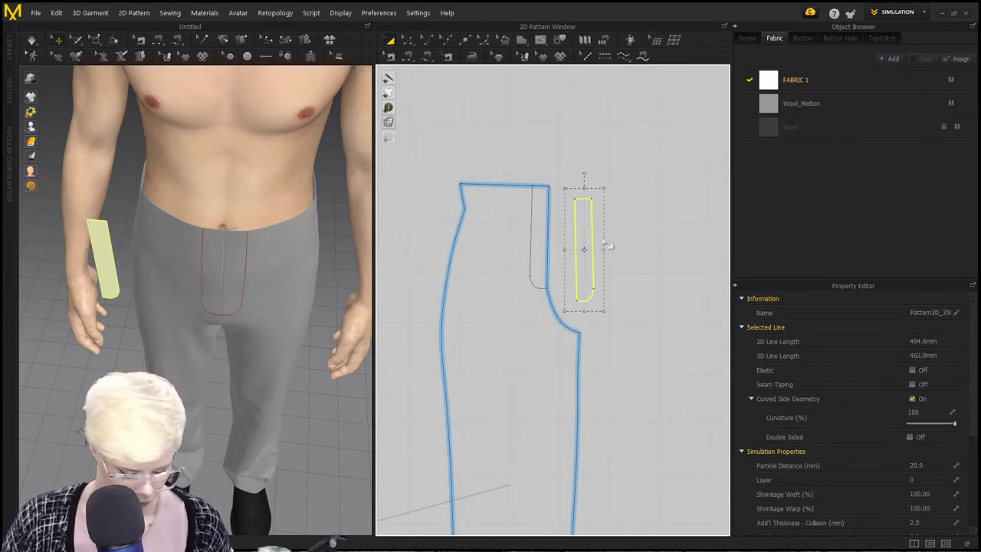
Sew the copied fly piece's long straight edge to the fly section of the opposite front panel's centre front edge.
{"action": "key", "text": "m"}
{"action": "left_click", "coordinate": [576, 230]}
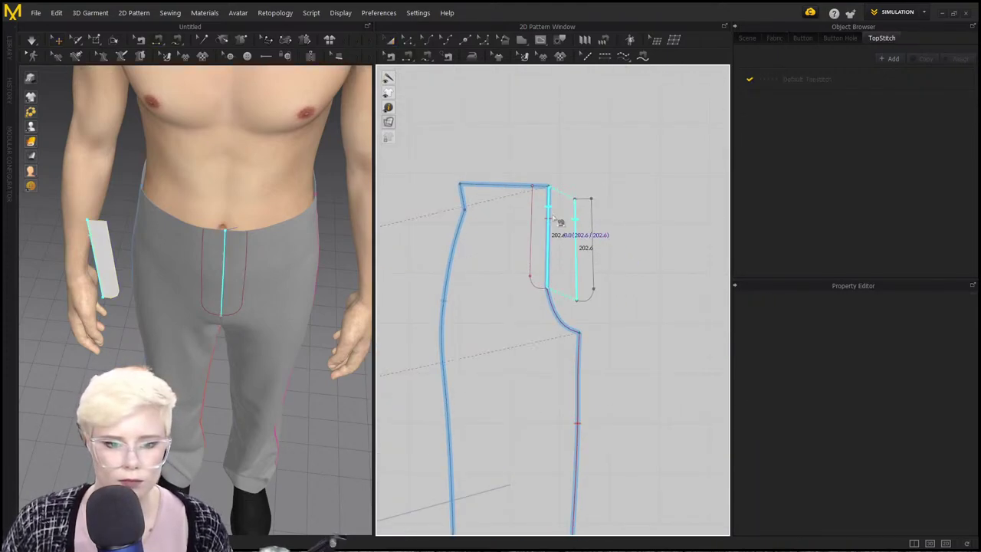
{"action": "left_click", "coordinate": [548, 223]}
{"action": "scroll", "coordinate": [295, 278], "scroll_direction": "up", "scroll_amount": 2}
{"action": "scroll", "coordinate": [260, 288], "scroll_direction": "up", "scroll_amount": 1}
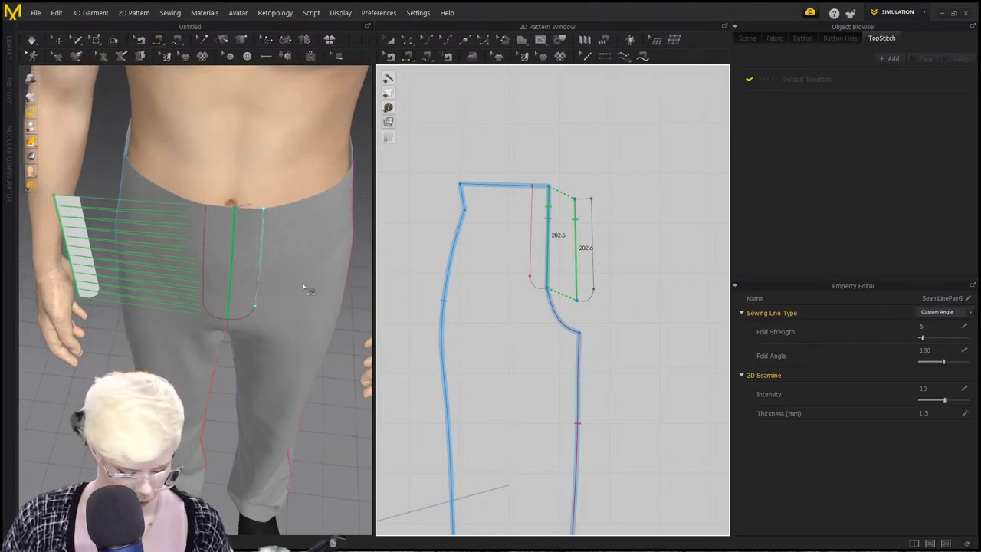
{"action": "middle_click_drag", "start_coordinate": [308, 289], "coordinate": [355, 269]}
{"action": "right_click_drag", "start_coordinate": [310, 268], "coordinate": [202, 258]}
{"action": "key", "text": "2"}
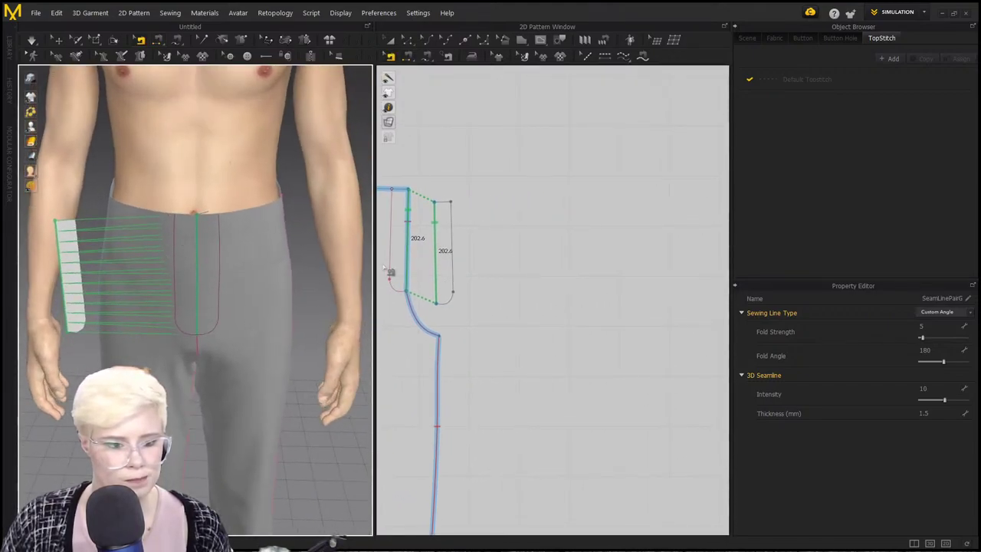
Shorten the centre front seam on the first front panel so that it starts at the fly's lower end instead of the waist.
{"action": "scroll", "coordinate": [391, 273], "scroll_direction": "down", "scroll_amount": 2}
{"action": "middle_click_drag", "start_coordinate": [391, 272], "coordinate": [642, 276]}
{"action": "middle_click_drag", "start_coordinate": [450, 268], "coordinate": [644, 262]}
{"action": "scroll", "coordinate": [644, 262], "scroll_direction": "down", "scroll_amount": 2}
{"action": "middle_click_drag", "start_coordinate": [479, 293], "coordinate": [598, 263]}
{"action": "scroll", "coordinate": [596, 261], "scroll_direction": "up", "scroll_amount": 3}
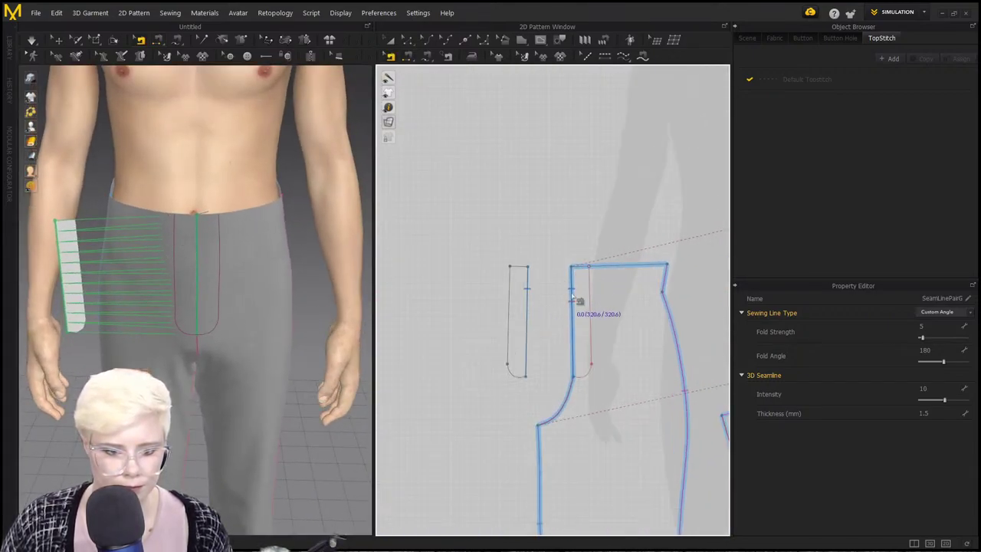
{"action": "left_click", "coordinate": [572, 299]}
{"action": "left_click", "coordinate": [575, 305]}
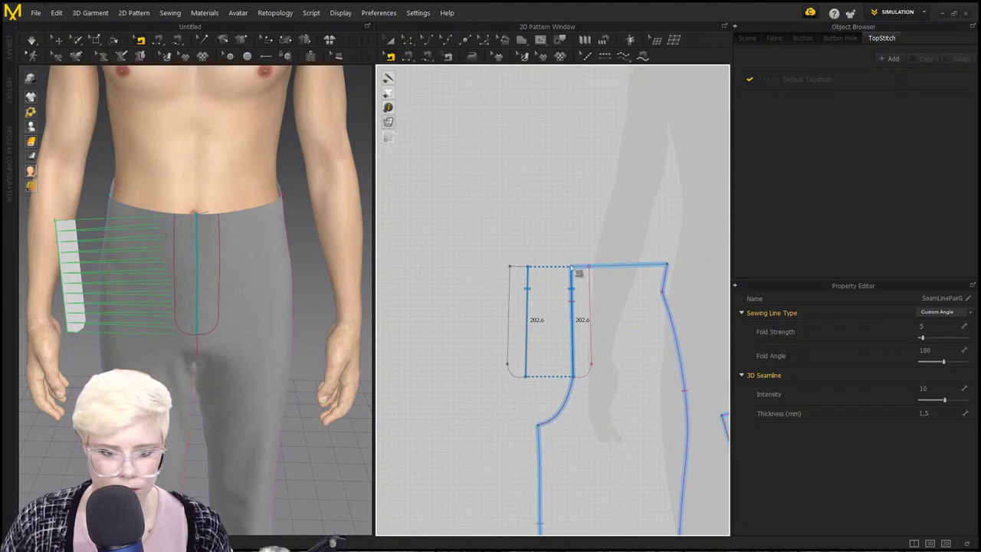
{"action": "left_click", "coordinate": [573, 392]}
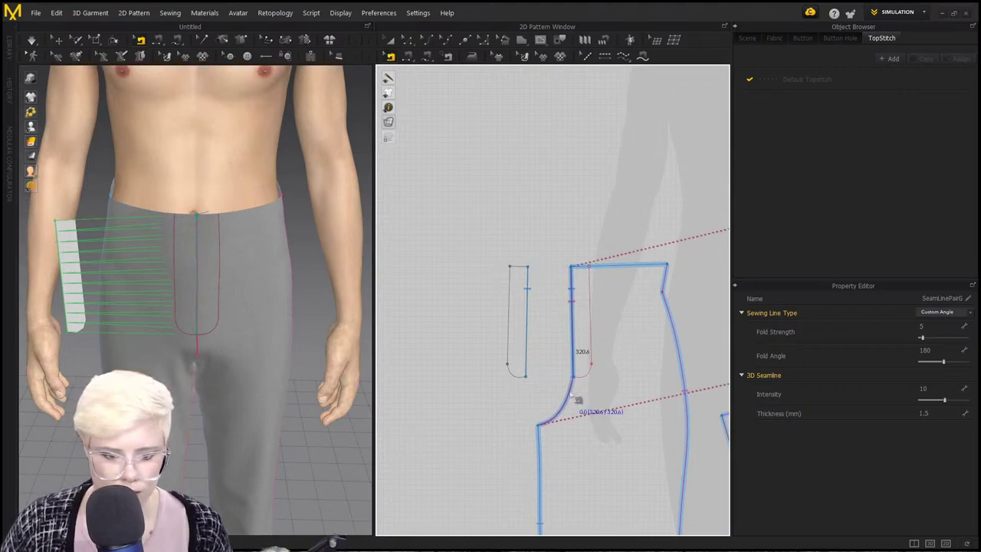
{"action": "left_click", "coordinate": [572, 272]}
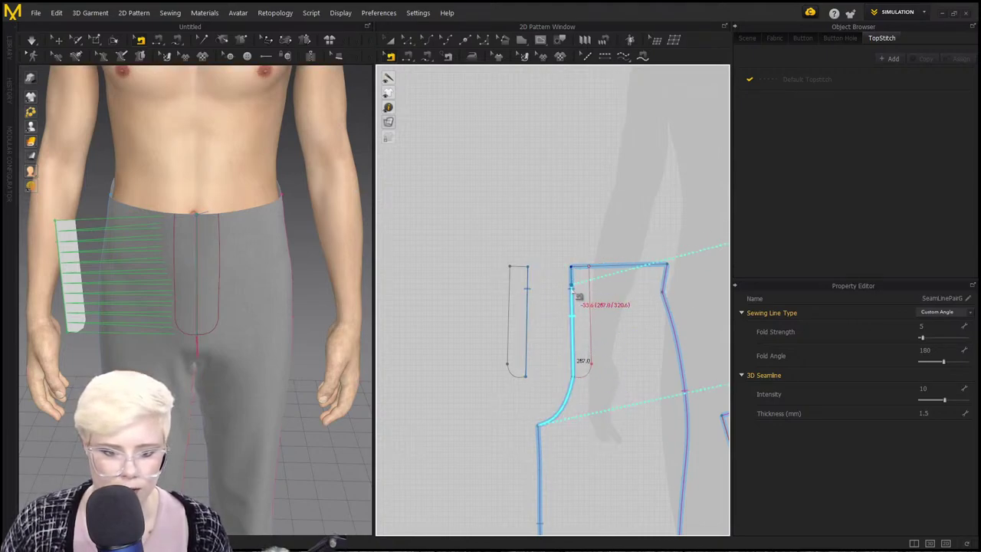
{"action": "left_click", "coordinate": [576, 377]}
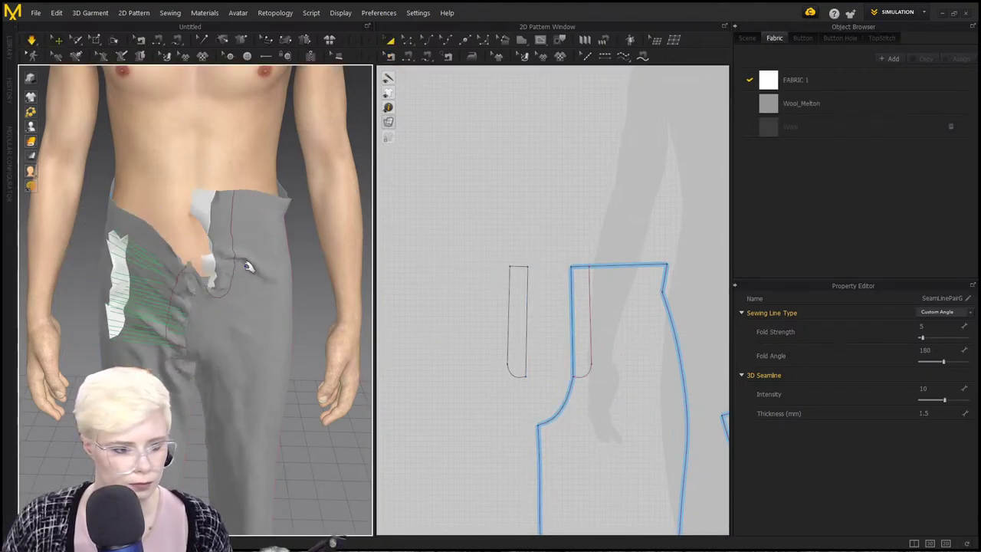
Shorten the centre front seam on the opposite front panel to the fly's lower end and pull that side's fly piece outward during simulation.
{"action": "scroll", "coordinate": [464, 314], "scroll_direction": "down", "scroll_amount": 2}
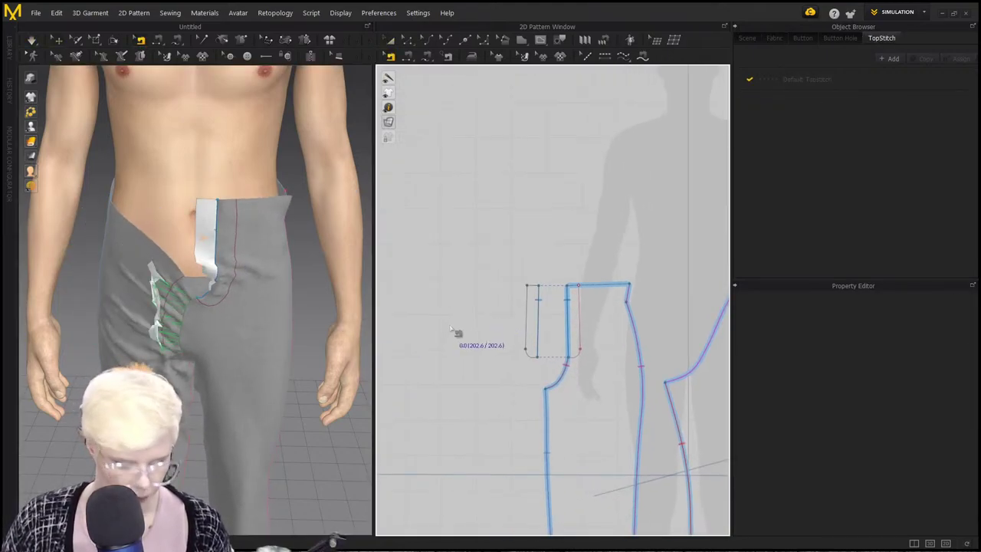
{"action": "middle_click_drag", "start_coordinate": [506, 410], "coordinate": [682, 383]}
{"action": "scroll", "coordinate": [562, 357], "scroll_direction": "down", "scroll_amount": 2}
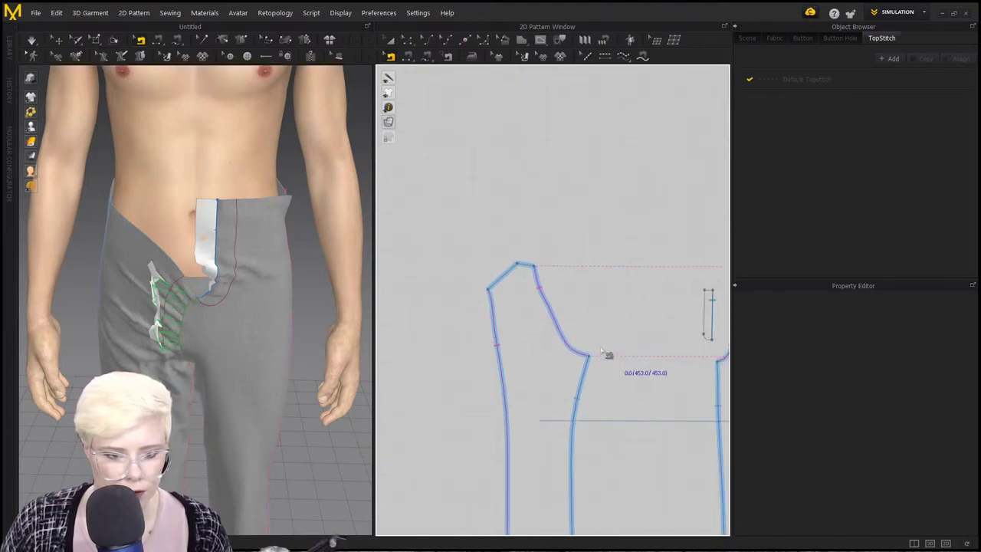
{"action": "scroll", "coordinate": [605, 354], "scroll_direction": "down", "scroll_amount": 5}
{"action": "scroll", "coordinate": [621, 326], "scroll_direction": "up", "scroll_amount": 5}
{"action": "scroll", "coordinate": [588, 328], "scroll_direction": "up", "scroll_amount": 2}
{"action": "left_click", "coordinate": [575, 325]}
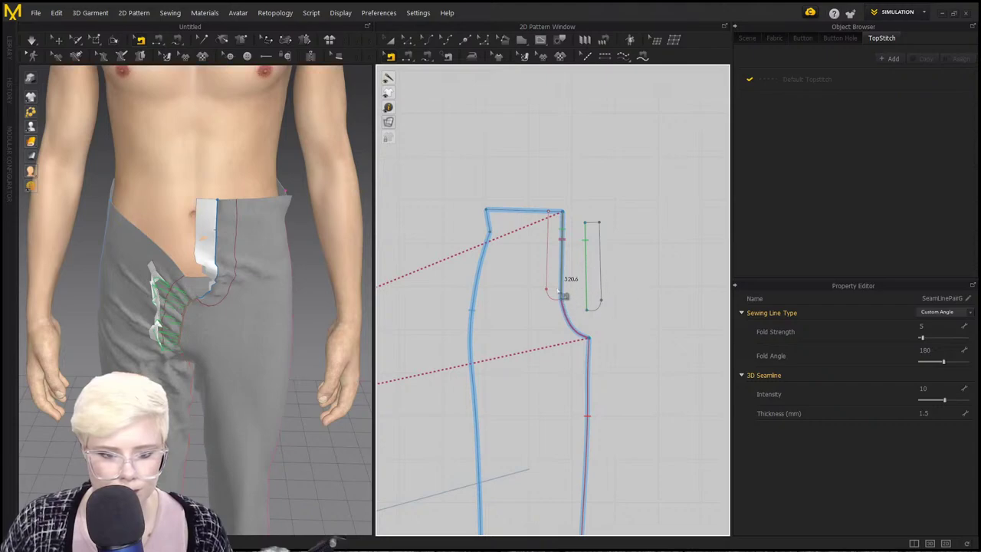
{"action": "left_click", "coordinate": [575, 244]}
{"action": "left_click", "coordinate": [574, 299]}
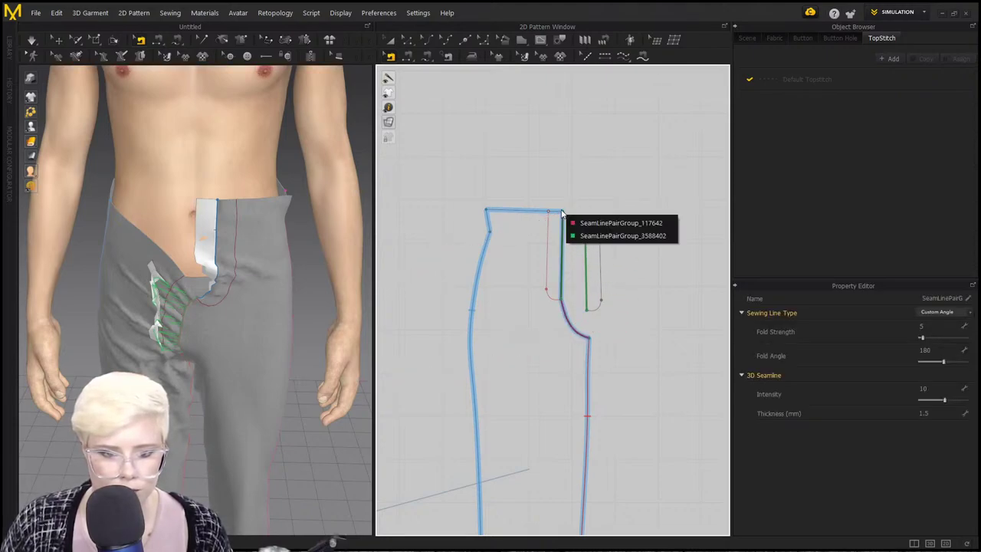
{"action": "left_click_drag", "start_coordinate": [570, 220], "coordinate": [571, 311]}
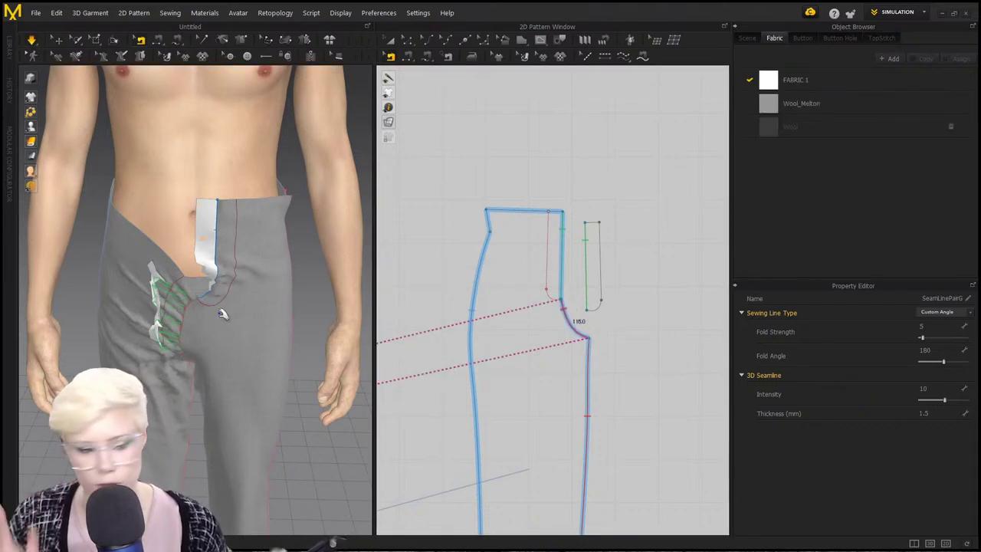
{"action": "key", "text": "q"}
{"action": "left_click_drag", "start_coordinate": [165, 275], "coordinate": [142, 263]}
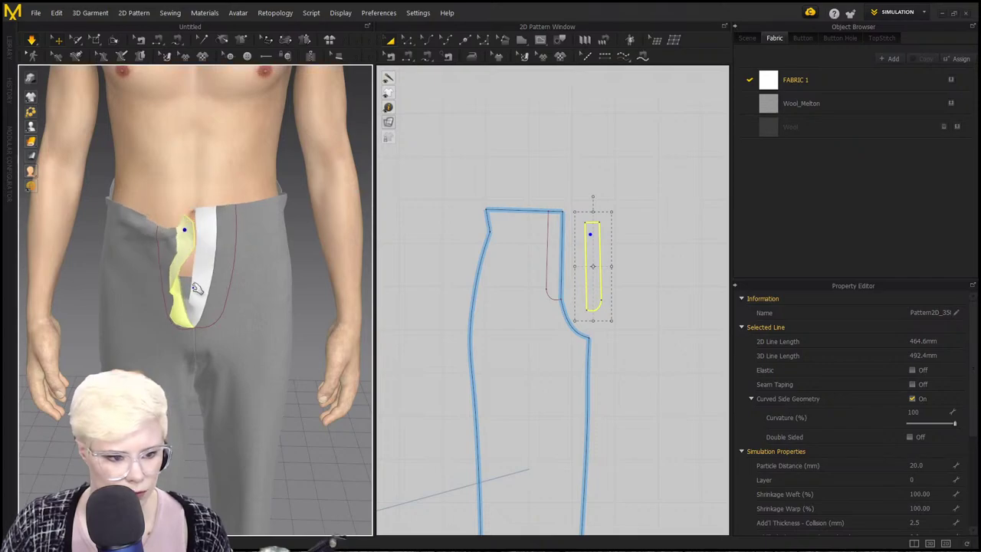
{"action": "scroll", "coordinate": [409, 305], "scroll_direction": "down", "scroll_amount": 2}
{"action": "middle_click_drag", "start_coordinate": [414, 305], "coordinate": [757, 231]}
{"action": "scroll", "coordinate": [457, 289], "scroll_direction": "up", "scroll_amount": 1}
{"action": "scroll", "coordinate": [530, 276], "scroll_direction": "down", "scroll_amount": 1}
{"action": "middle_click_drag", "start_coordinate": [530, 276], "coordinate": [653, 267]}
{"action": "key", "text": "k"}
{"action": "scroll", "coordinate": [514, 296], "scroll_direction": "down", "scroll_amount": 1}
{"action": "left_click", "coordinate": [625, 274]}
{"action": "middle_click_drag", "start_coordinate": [563, 274], "coordinate": [593, 292]}
{"action": "scroll", "coordinate": [629, 294], "scroll_direction": "down", "scroll_amount": 1}
{"action": "middle_click_drag", "start_coordinate": [701, 291], "coordinate": [500, 297]}
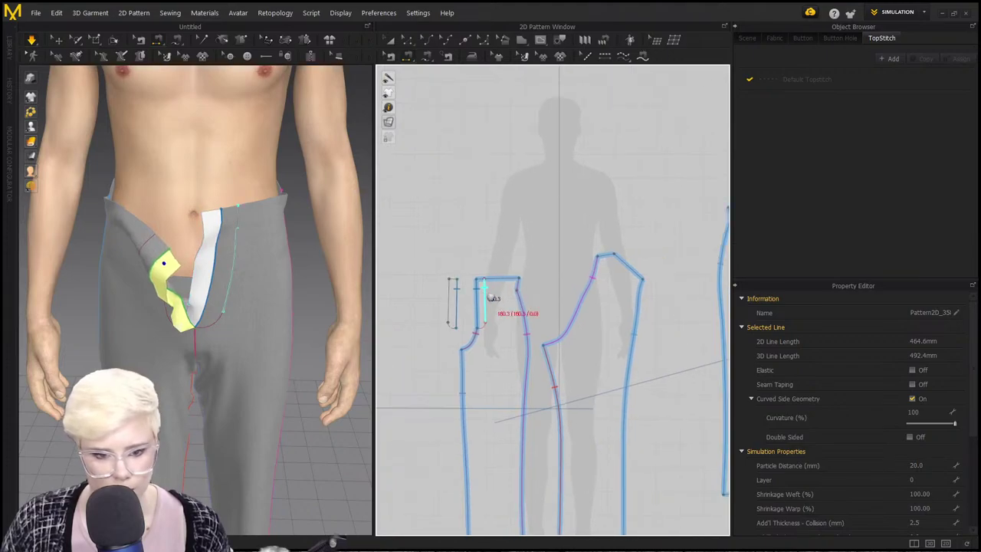
Move the opposite front panel together with its fly piece in 2D to the space between the back panel and the first front panel.
{"action": "key", "text": "a"}
{"action": "scroll", "coordinate": [557, 313], "scroll_direction": "down", "scroll_amount": 3}
{"action": "middle_click_drag", "start_coordinate": [556, 313], "coordinate": [554, 288]}
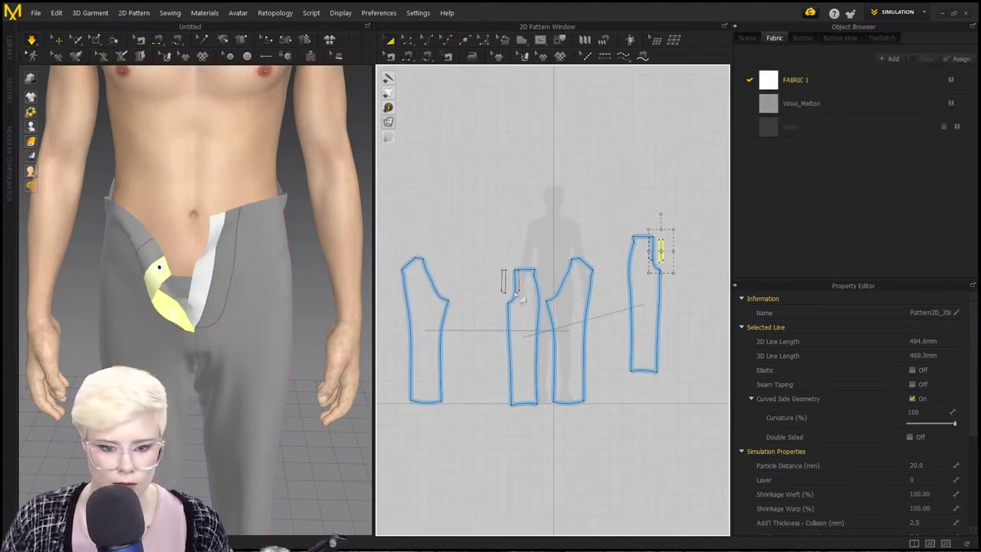
{"action": "left_click_drag", "start_coordinate": [621, 212], "coordinate": [672, 404]}
{"action": "mouse_move", "coordinate": [642, 324]}
{"action": "left_mouse_down"}
{"action": "mouse_move", "coordinate": [483, 339]}
{"action": "mouse_move", "coordinate": [450, 322]}
{"action": "left_mouse_up"}
{"action": "scroll", "coordinate": [508, 305], "scroll_direction": "up", "scroll_amount": 2}
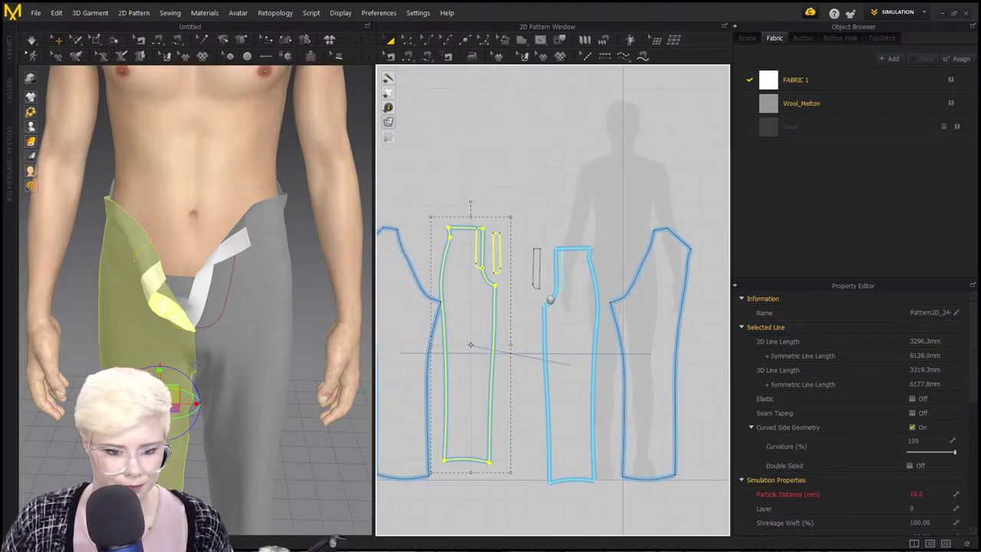
{"action": "middle_click_drag", "start_coordinate": [551, 300], "coordinate": [578, 296]}
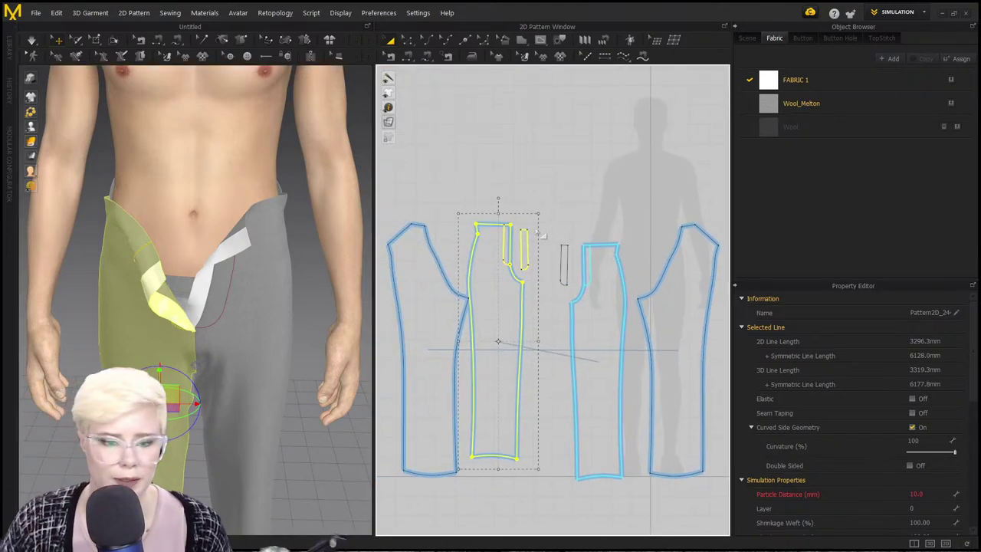
{"action": "scroll", "coordinate": [541, 235], "scroll_direction": "up", "scroll_amount": 3}
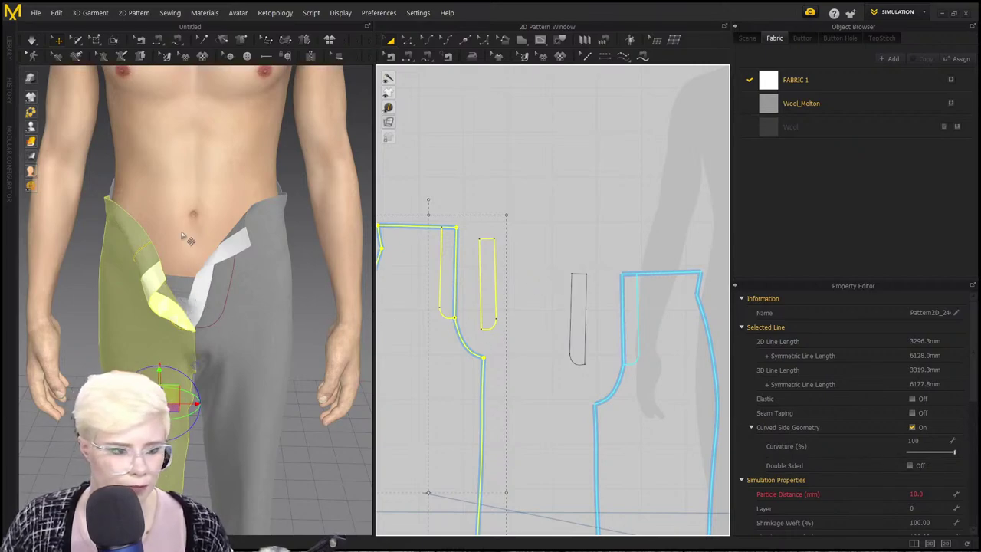
Sew the avatar-left fly piece's long outer side and curved lower end to the internal fly line on that front panel, then simulate.
{"action": "left_click", "coordinate": [204, 309]}
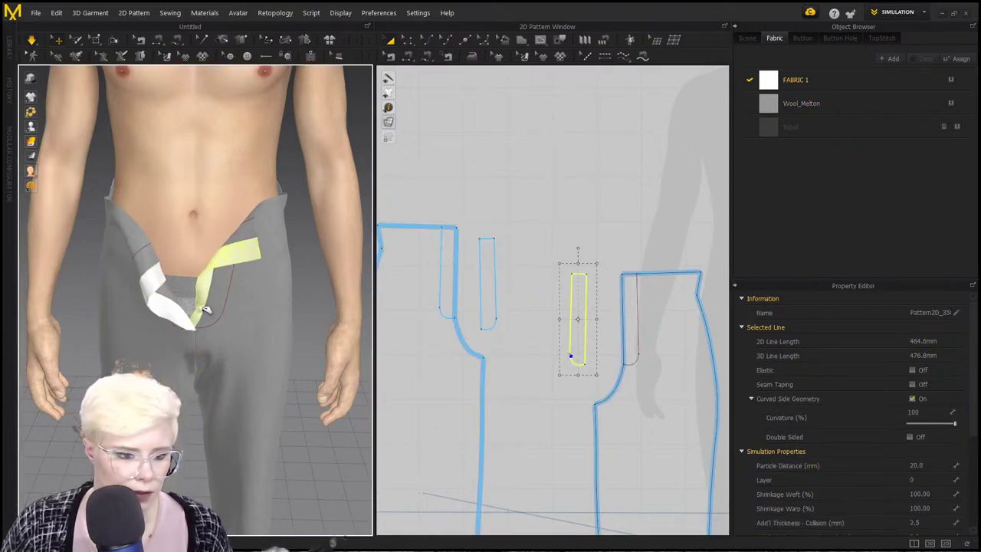
{"action": "left_click", "coordinate": [601, 252]}
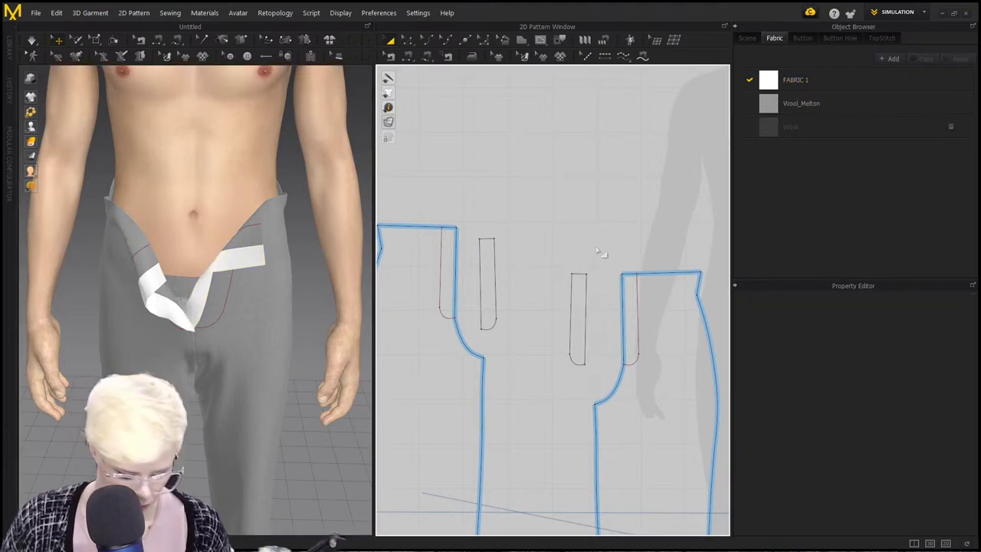
{"action": "key", "text": "m"}
{"action": "left_click", "coordinate": [572, 274]}
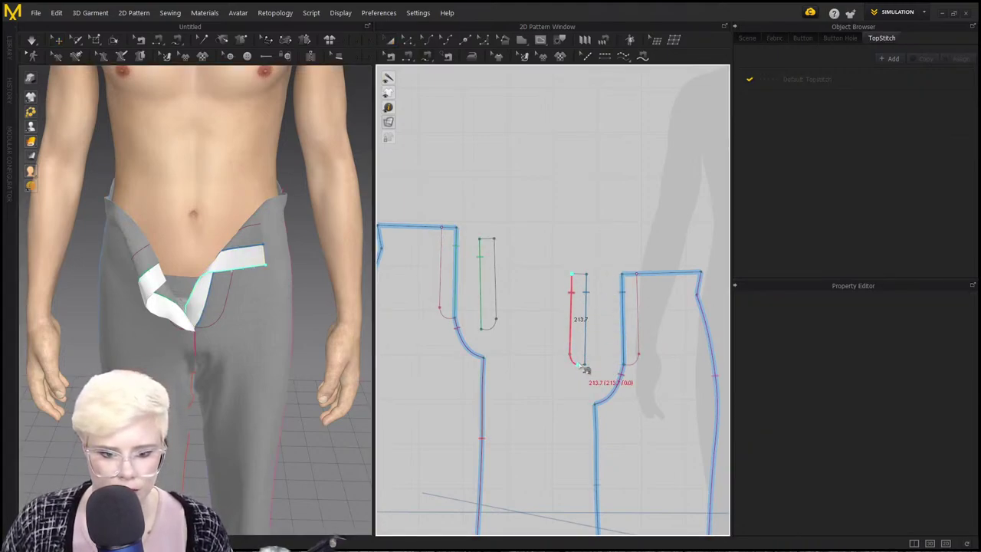
{"action": "left_click", "coordinate": [584, 364]}
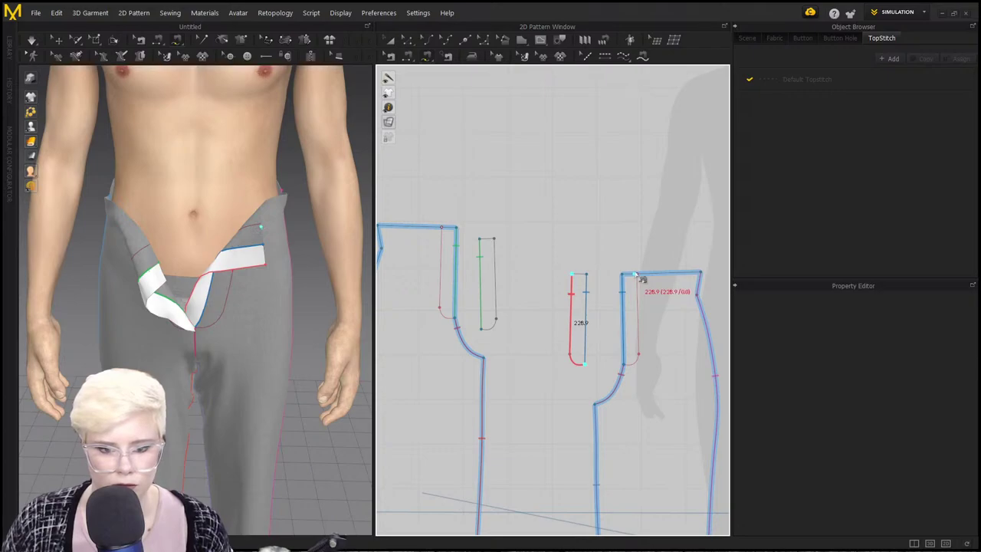
{"action": "left_click", "coordinate": [633, 366]}
{"action": "key", "text": "space"}
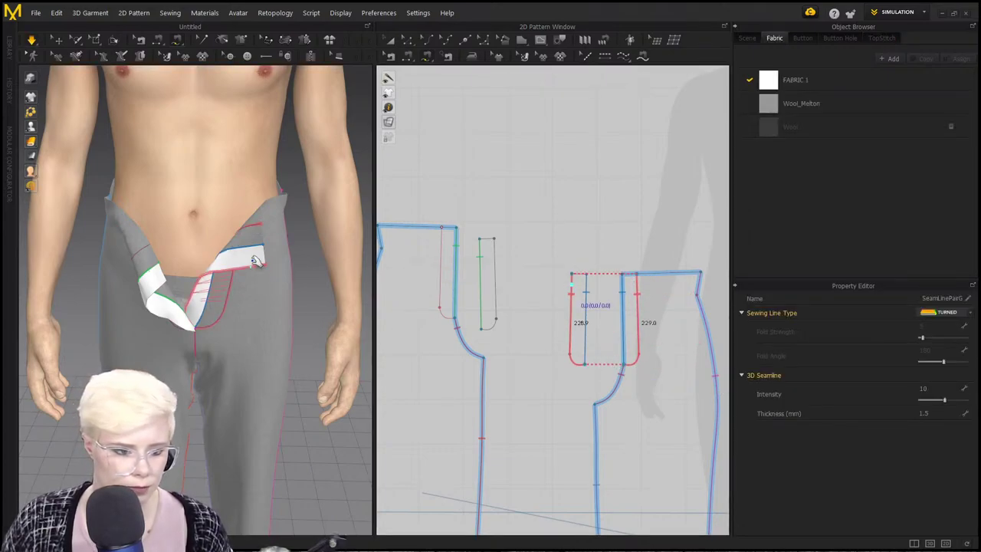
Set the avatar-left front panel's layer to 1 and pull its waist corner up over the fly piece during simulation.
{"action": "left_click", "coordinate": [234, 193]}
{"action": "left_click", "coordinate": [236, 228]}
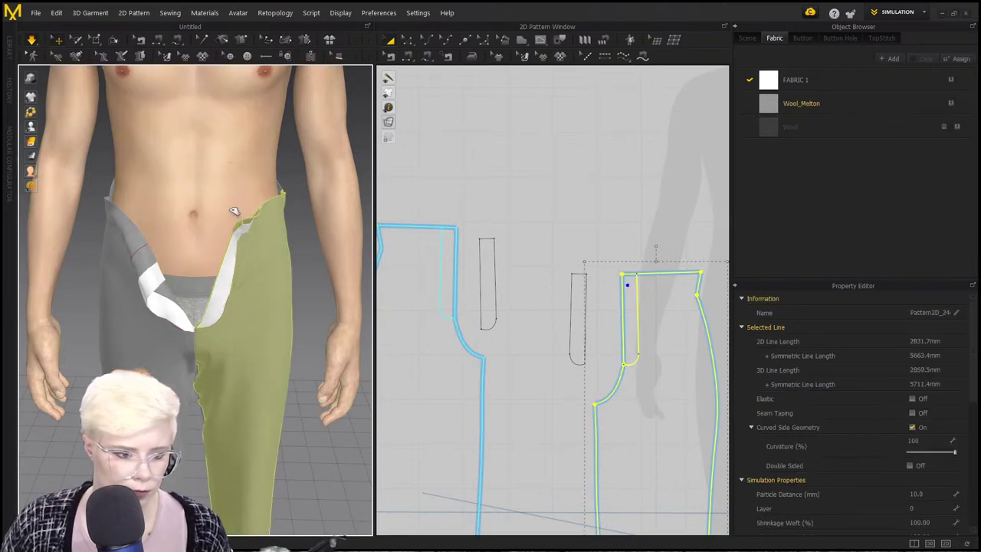
{"action": "key", "text": "m"}
{"action": "key", "text": "q"}
{"action": "left_click", "coordinate": [270, 293]}
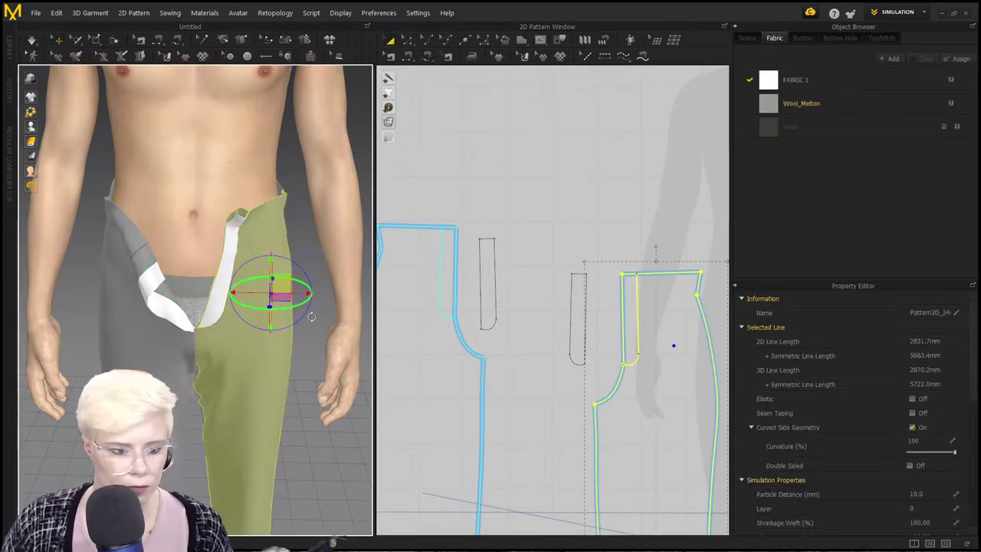
{"action": "left_click", "coordinate": [938, 508]}
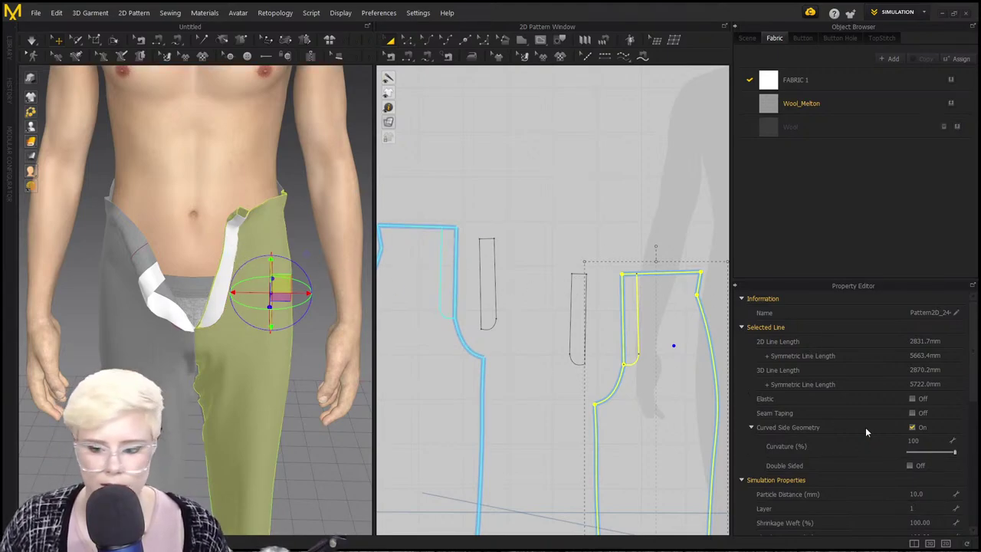
{"action": "key", "text": "space"}
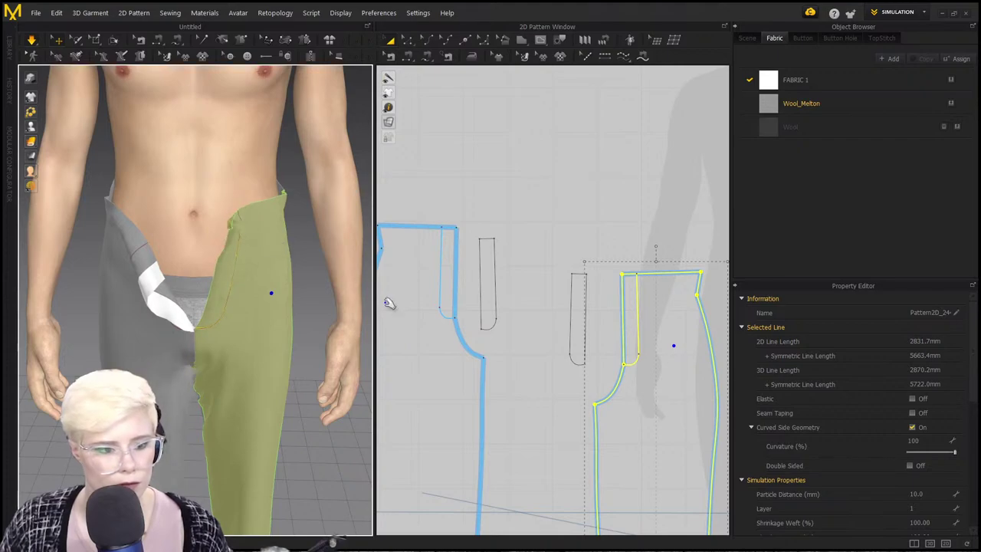
{"action": "left_click_drag", "start_coordinate": [227, 215], "coordinate": [229, 195]}
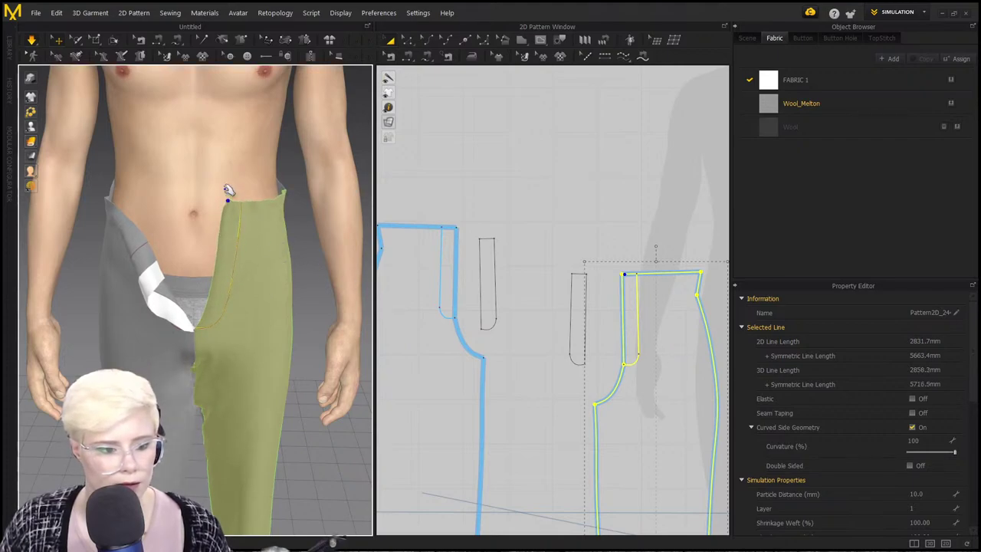
Stop the simulation and set the avatar-left front panel's layer back to 0.
{"action": "key", "text": "space"}
{"action": "left_click", "coordinate": [244, 331]}
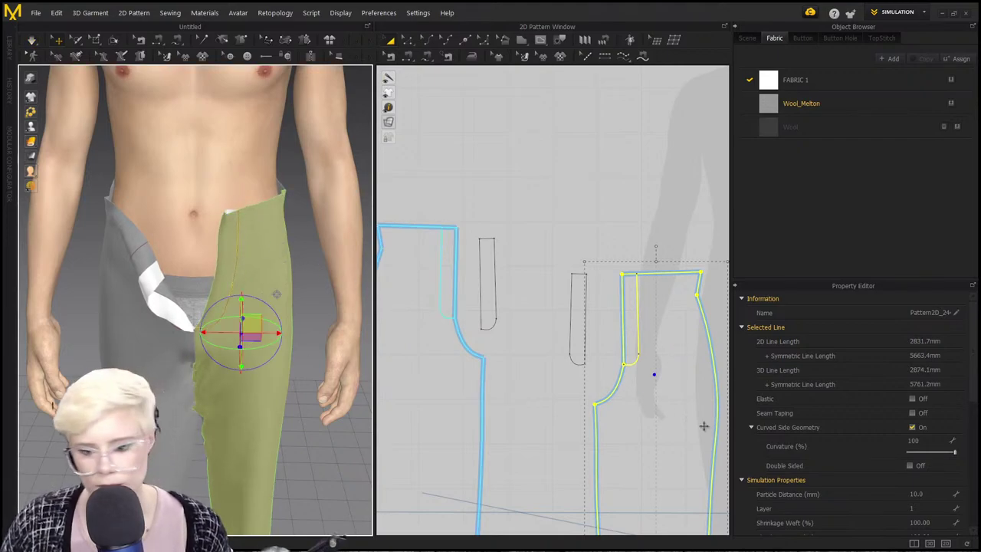
{"action": "left_click", "coordinate": [917, 509]}
{"action": "type", "text": "0"}
{"action": "key", "text": "Return"}
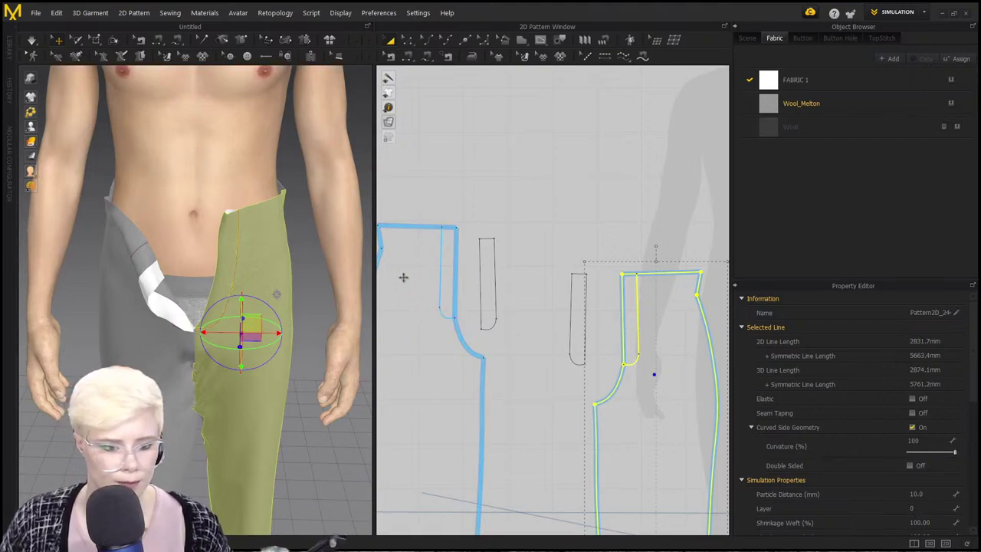
Sew the outer curved edges of the two fly pieces together from the waist to the lower end and simulate.
{"action": "left_click", "coordinate": [496, 247]}
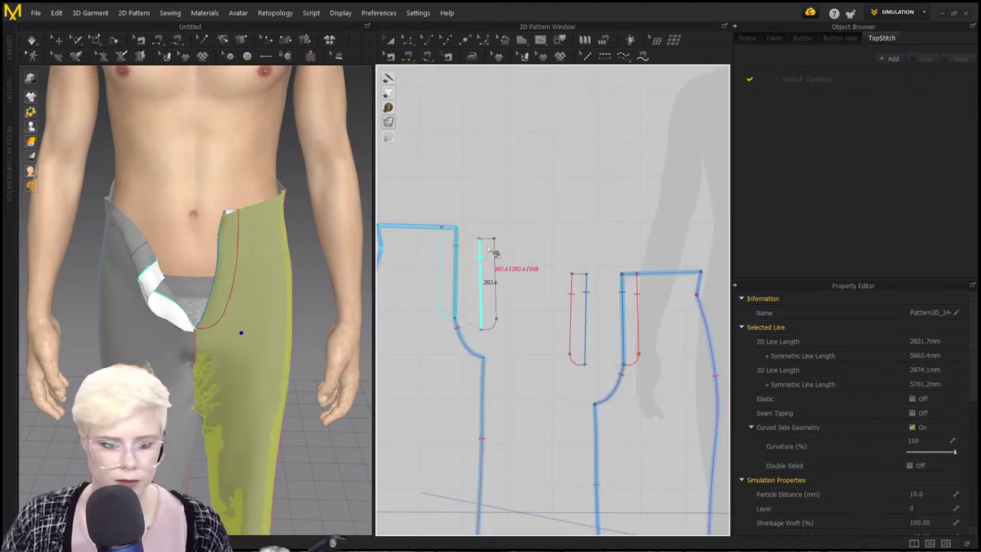
{"action": "key", "text": "m"}
{"action": "left_click", "coordinate": [494, 238]}
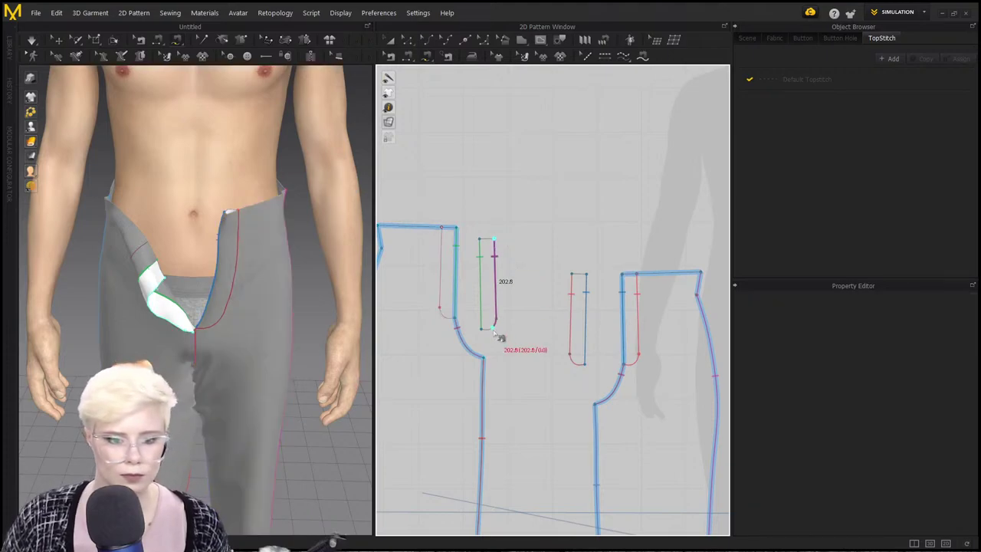
{"action": "left_click", "coordinate": [482, 330]}
{"action": "left_click", "coordinate": [586, 365]}
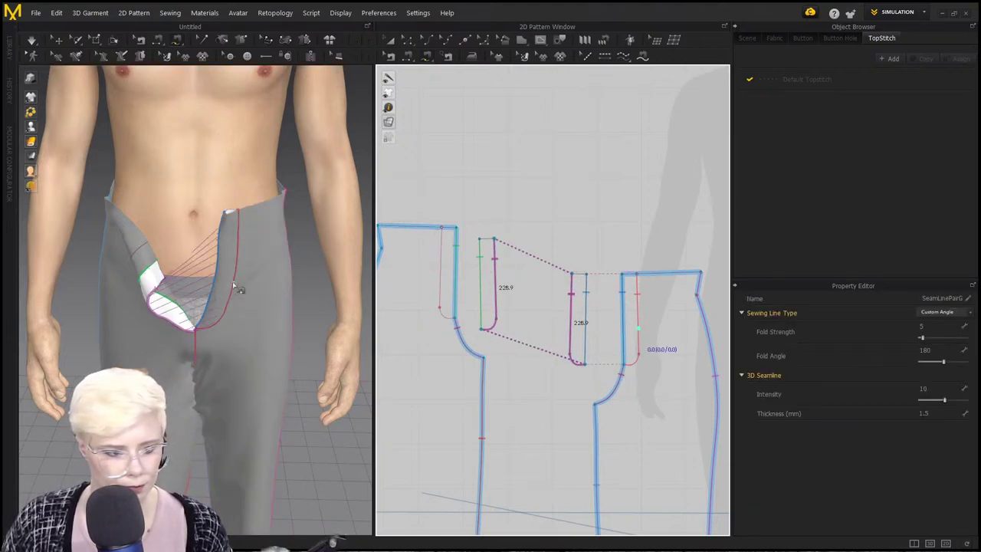
{"action": "key", "text": "space"}
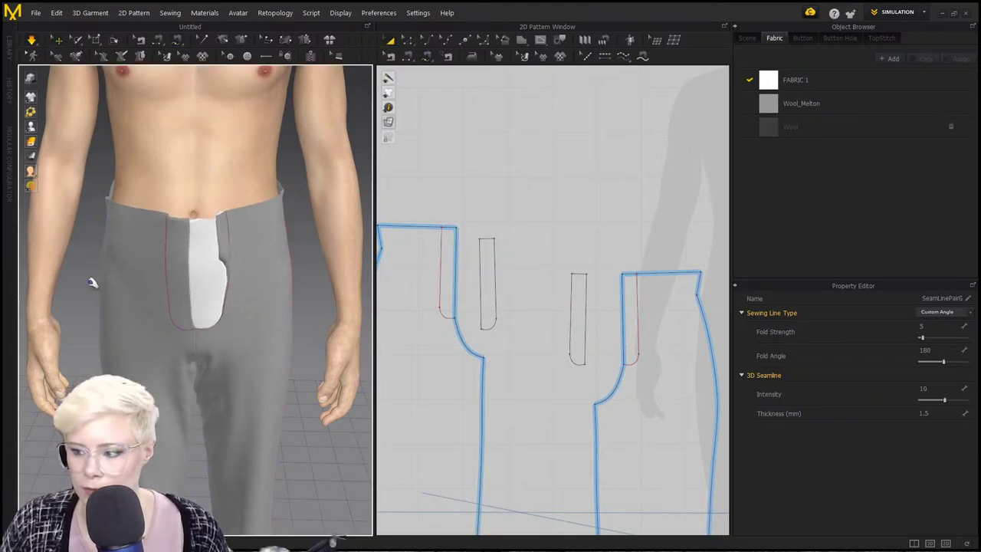
Pull the avatar-left front panel during simulation until it lies smoothly over the fly piece.
{"action": "left_click", "coordinate": [290, 312]}
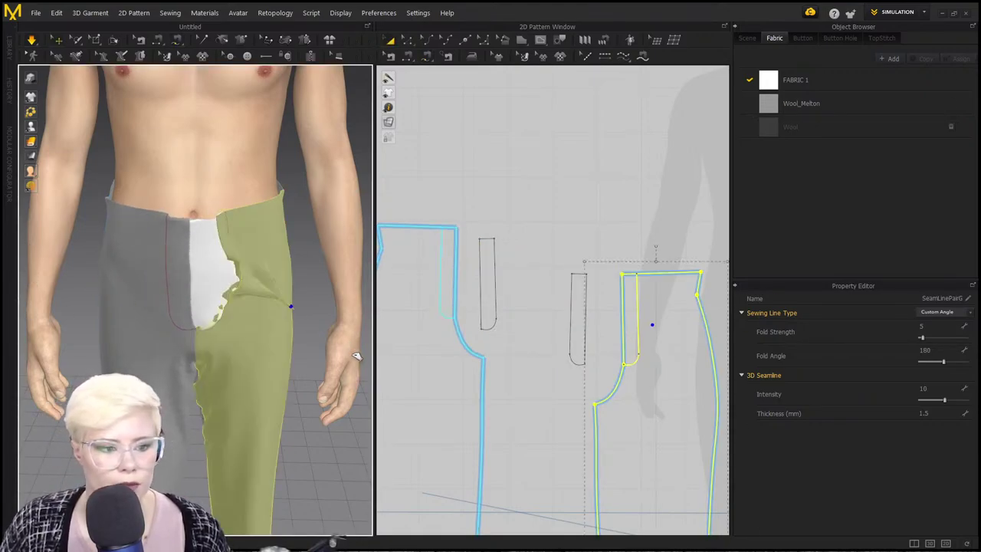
{"action": "left_click", "coordinate": [242, 277]}
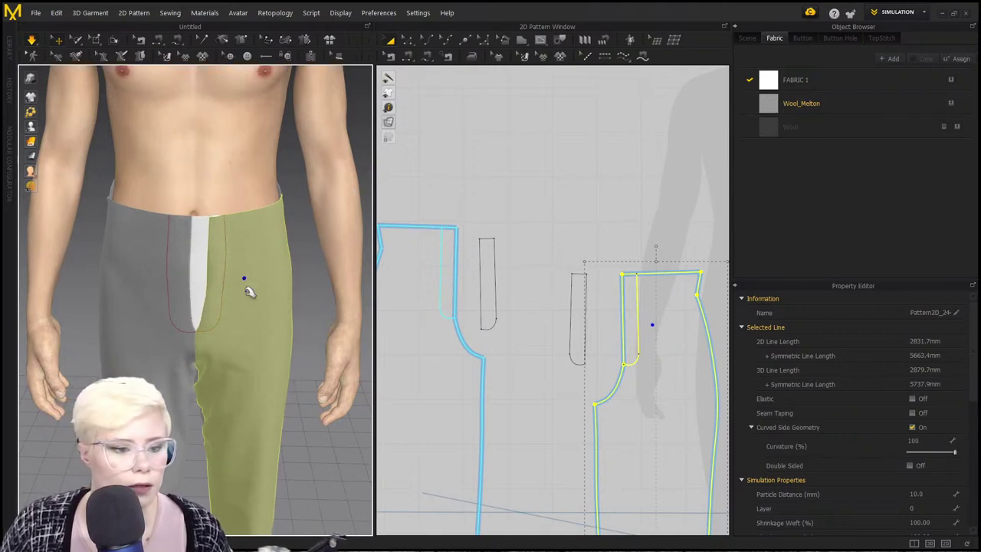
{"action": "right_click_drag", "start_coordinate": [222, 273], "coordinate": [286, 335]}
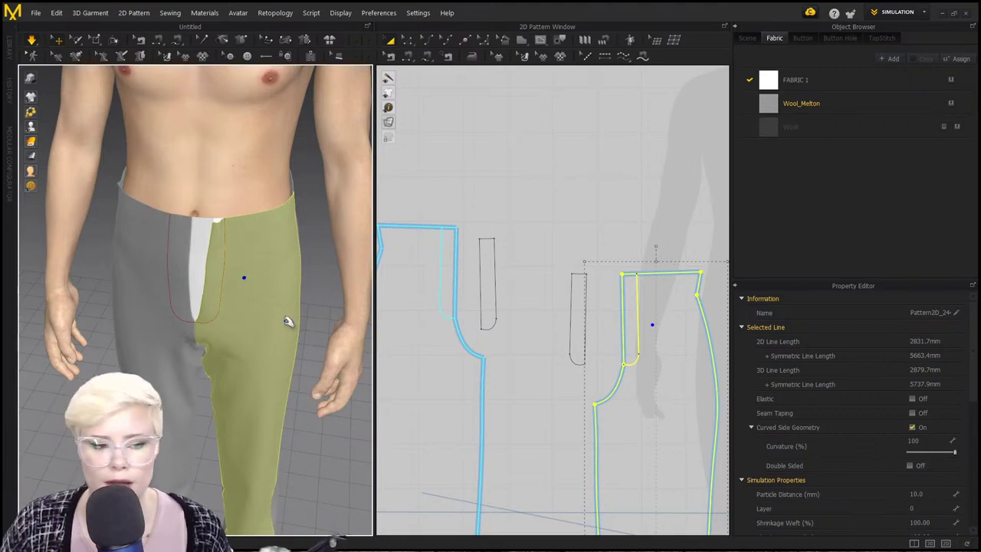
{"action": "scroll", "coordinate": [288, 320], "scroll_direction": "up", "scroll_amount": 4}
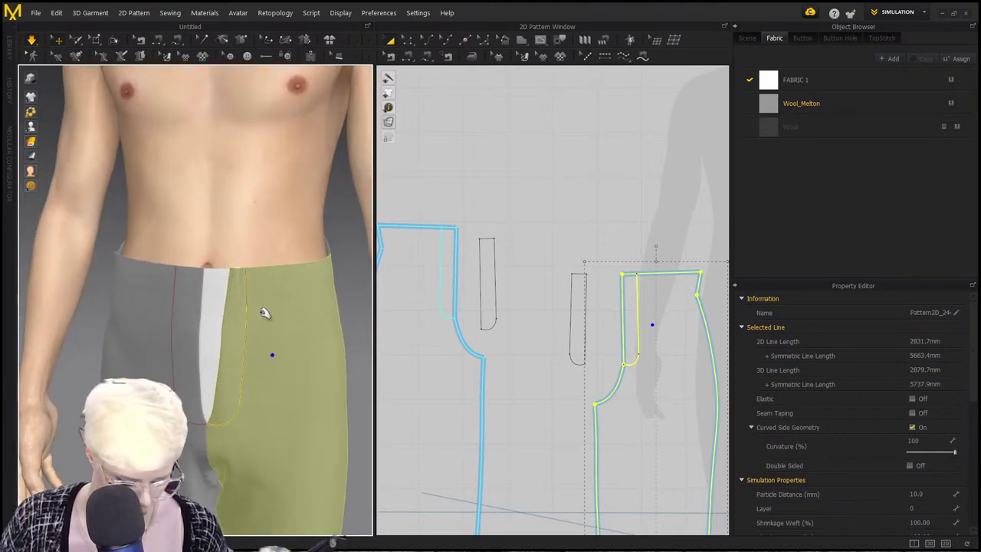
Sew the short upper edges of the two fly pieces together and run the simulation.
{"action": "key", "text": "n"}
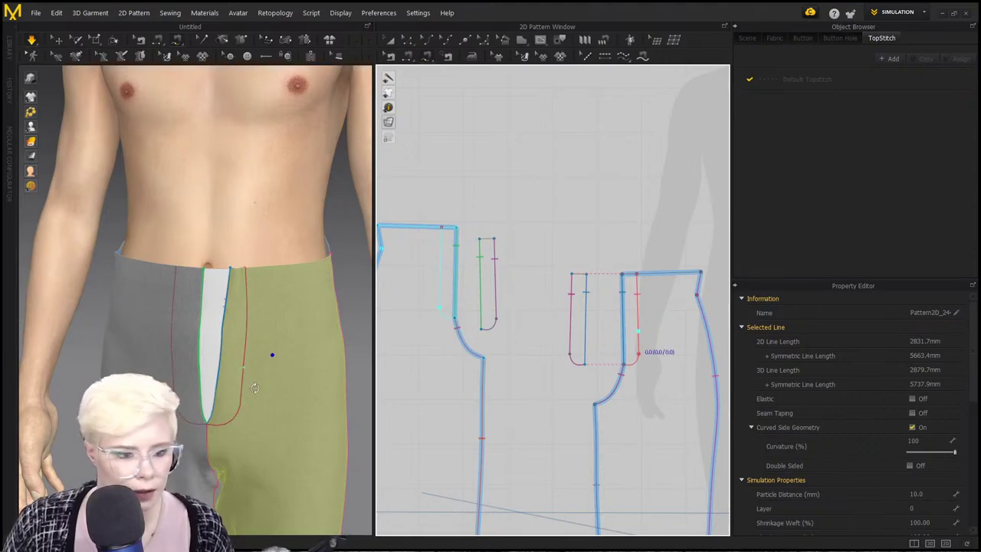
{"action": "right_click_drag", "start_coordinate": [254, 388], "coordinate": [274, 353]}
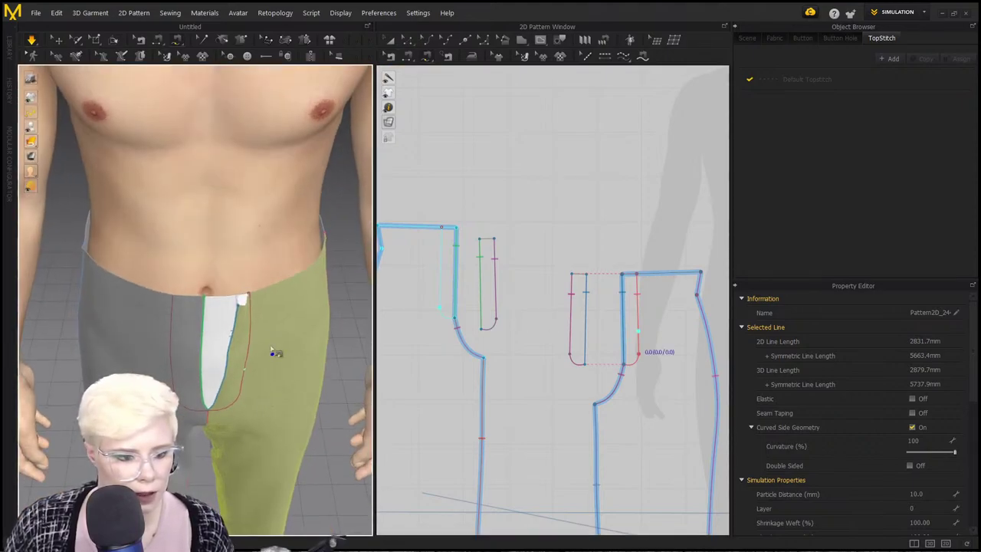
{"action": "left_click", "coordinate": [489, 241]}
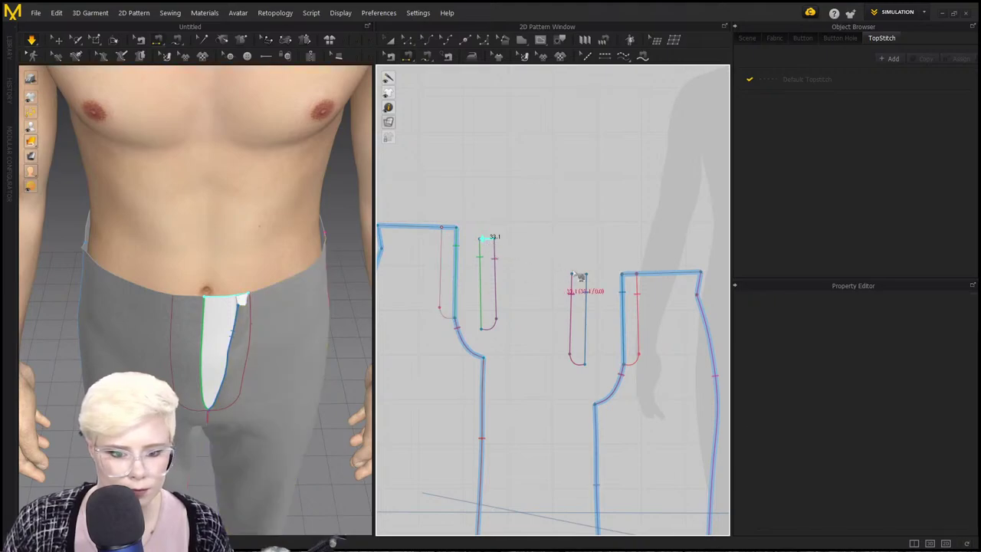
{"action": "left_click", "coordinate": [581, 273]}
{"action": "right_click_drag", "start_coordinate": [253, 334], "coordinate": [259, 390]}
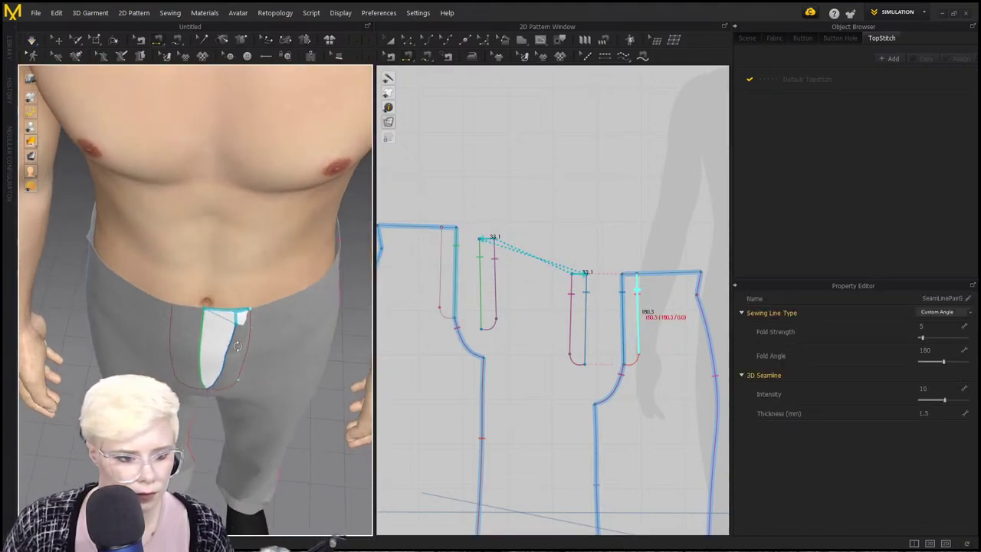
{"action": "key", "text": "space"}
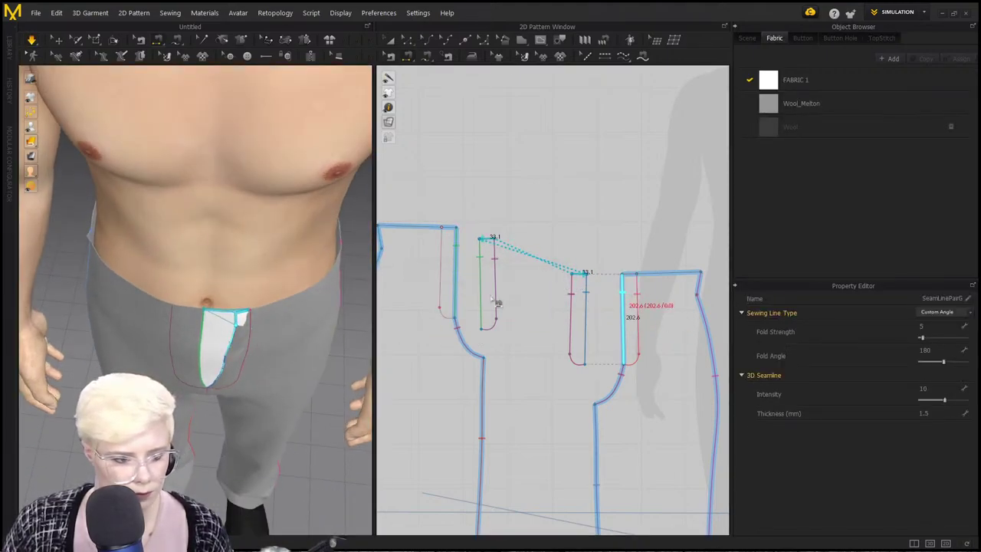
Pull the edge of the avatar-left front panel across toward the centre front during simulation to narrow the fly opening.
{"action": "left_click_drag", "start_coordinate": [228, 339], "coordinate": [69, 328]}
{"action": "left_click_drag", "start_coordinate": [241, 372], "coordinate": [159, 383]}
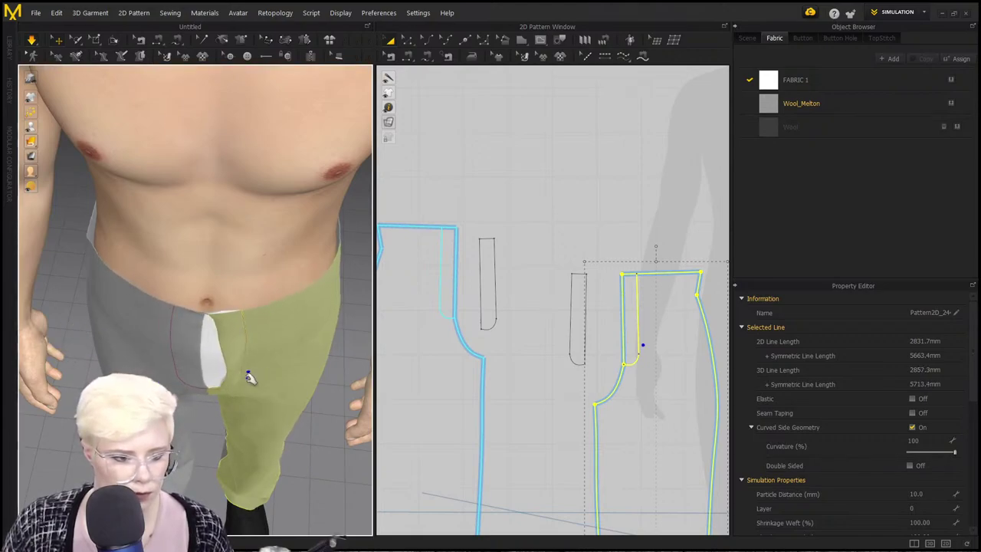
{"action": "right_click_drag", "start_coordinate": [230, 383], "coordinate": [249, 326]}
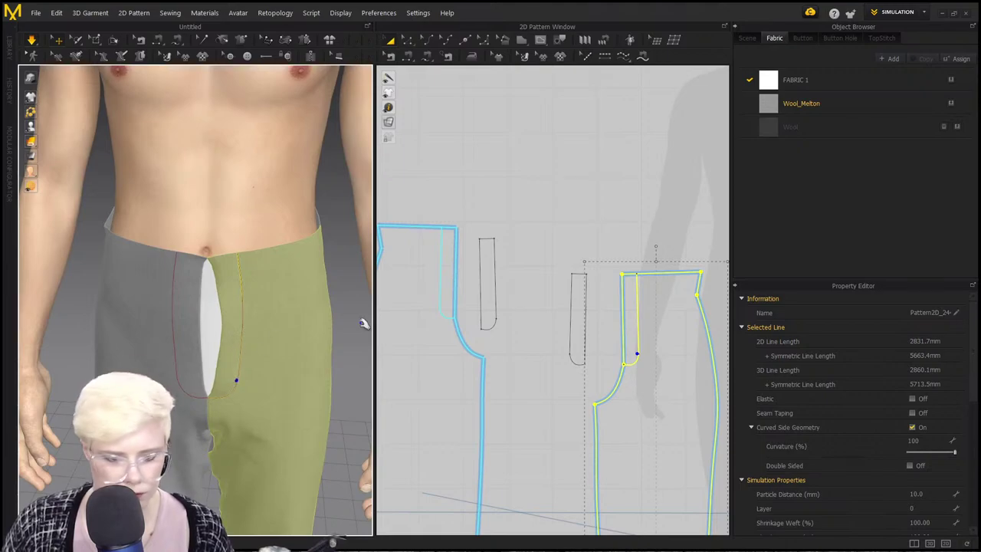
{"action": "right_click_drag", "start_coordinate": [327, 327], "coordinate": [453, 346]}
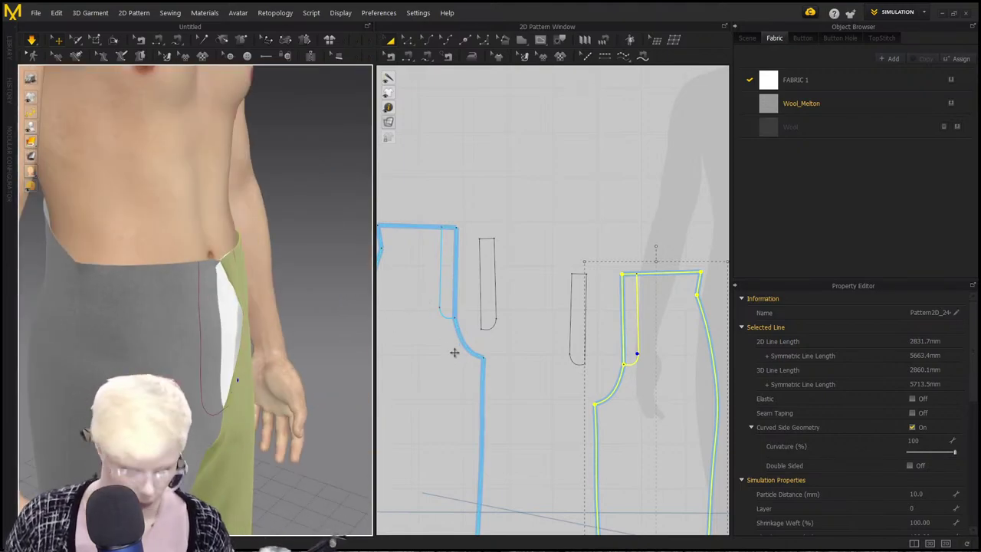
Sew the long straight edges of the two fly pieces together and simulate to close the centre front.
{"action": "key", "text": "b"}
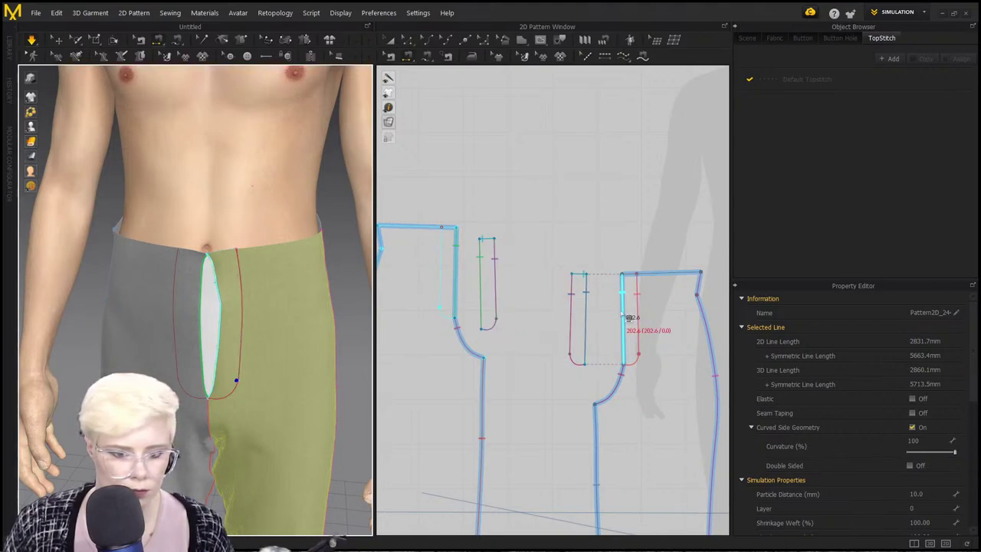
{"action": "left_click", "coordinate": [587, 318]}
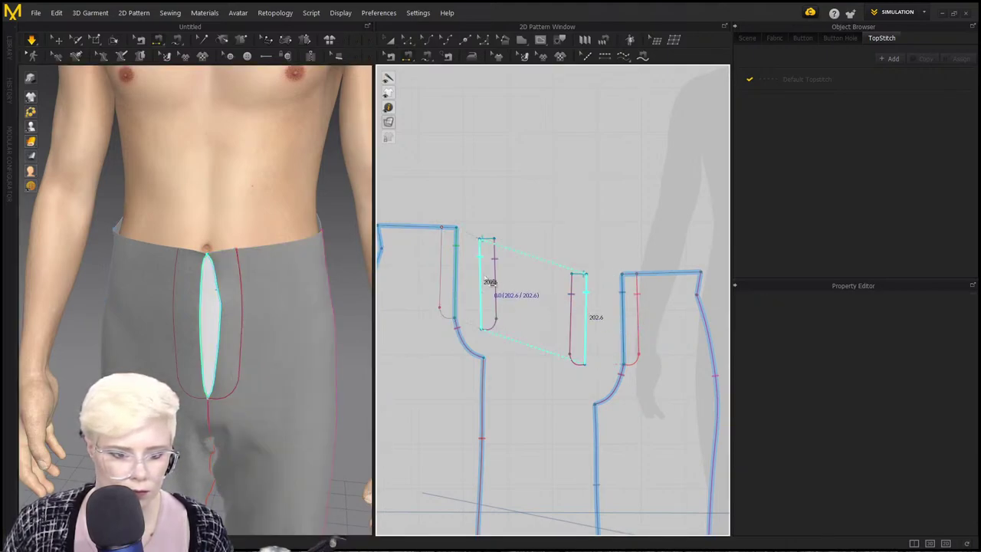
{"action": "left_click", "coordinate": [483, 286]}
{"action": "key", "text": "space"}
{"action": "mouse_move", "coordinate": [258, 352]}
{"action": "left_mouse_down"}
{"action": "mouse_move", "coordinate": [243, 349]}
{"action": "mouse_move", "coordinate": [248, 336]}
{"action": "left_mouse_up"}
{"action": "right_click_drag", "start_coordinate": [253, 349], "coordinate": [215, 406]}
{"action": "key", "text": "2"}
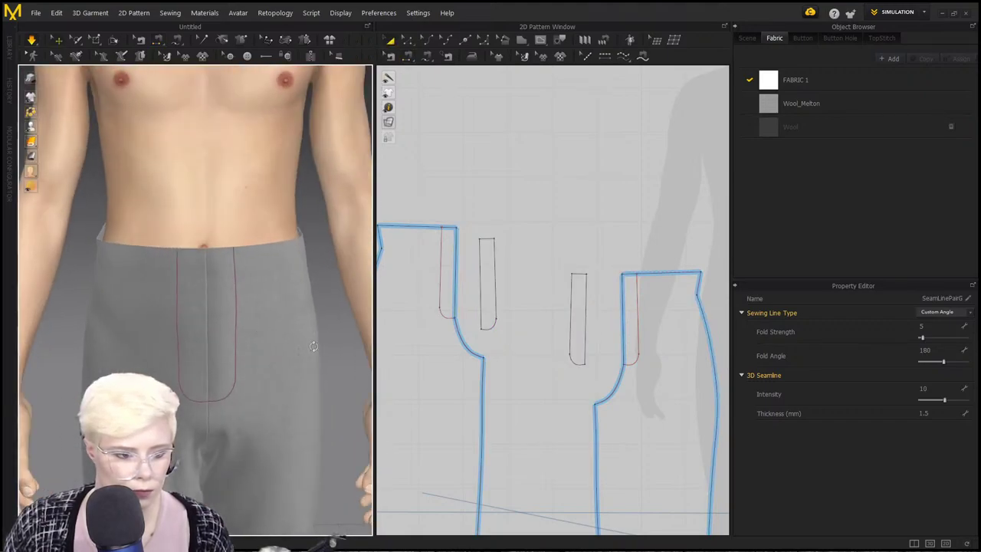
Delete the seam joining the long straight edges of the two fly pieces and simulate the trousers.
{"action": "key", "text": "n"}
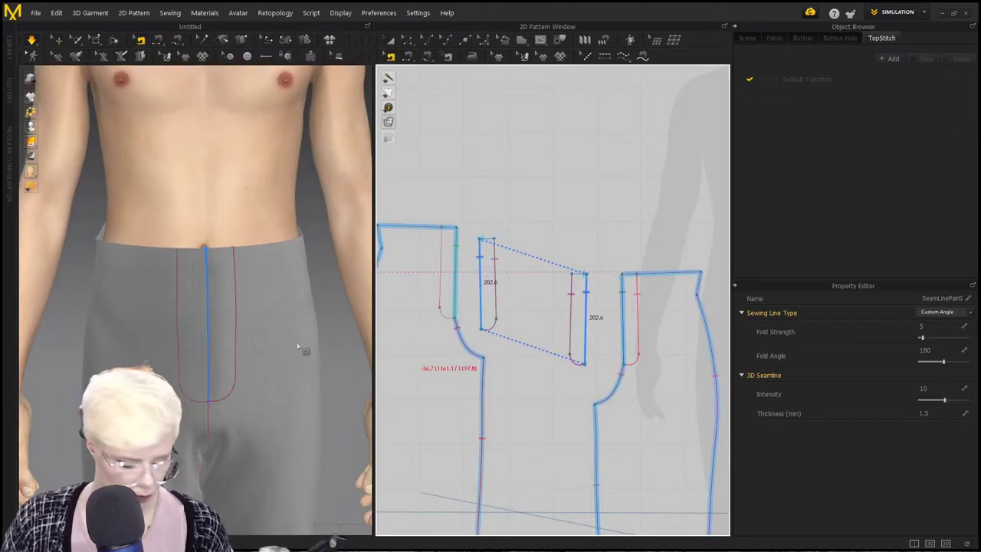
{"action": "key", "text": "a"}
{"action": "key", "text": "ctrl+y"}
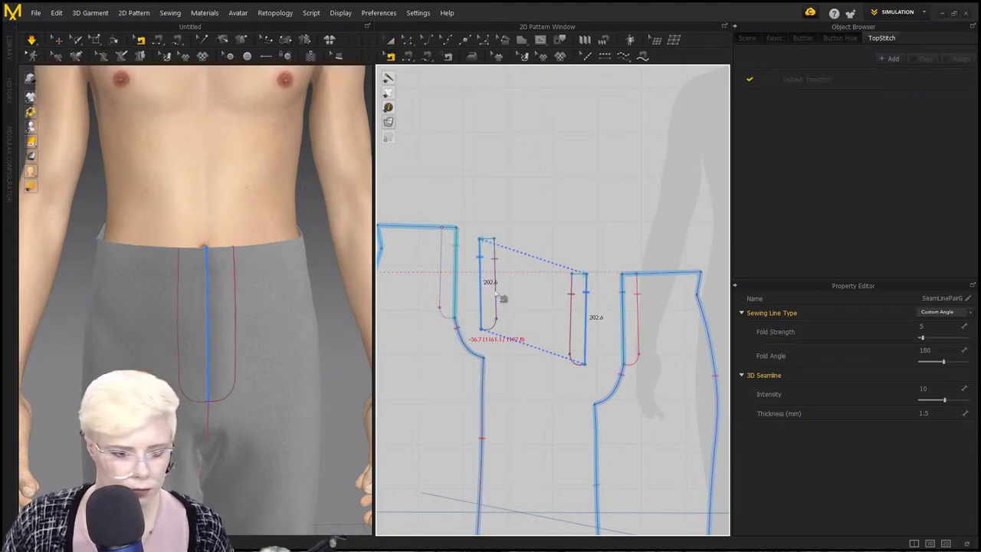
{"action": "left_click", "coordinate": [486, 276]}
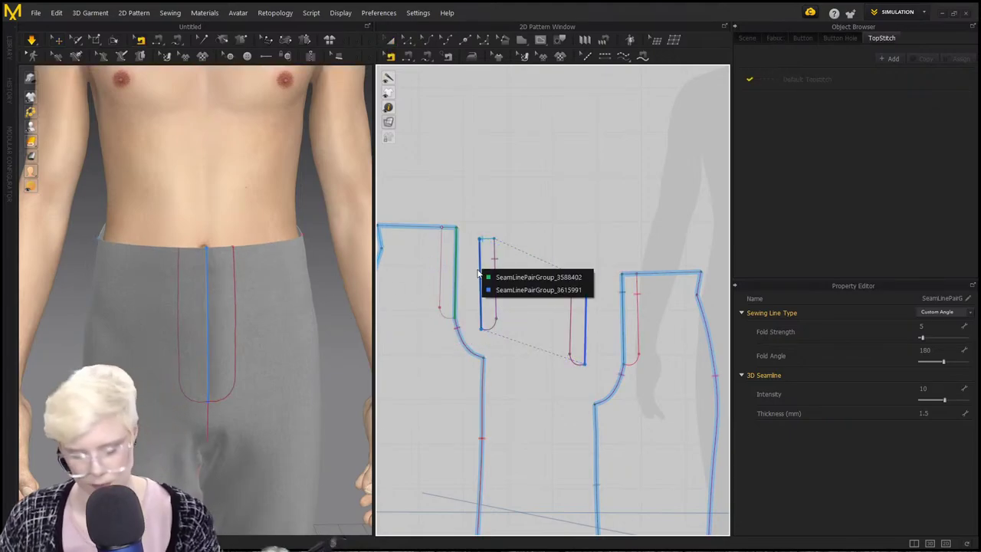
{"action": "left_click", "coordinate": [530, 290]}
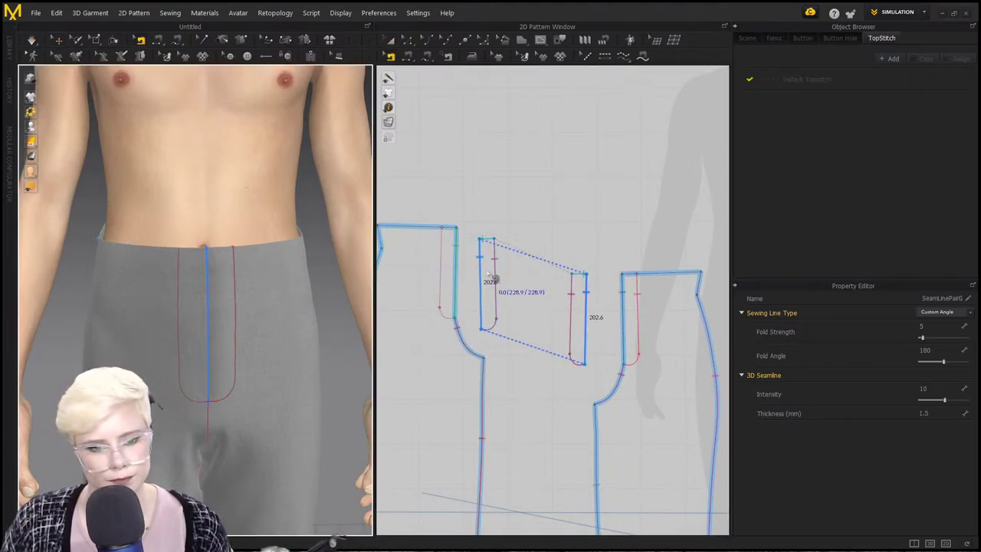
{"action": "left_click", "coordinate": [545, 277]}
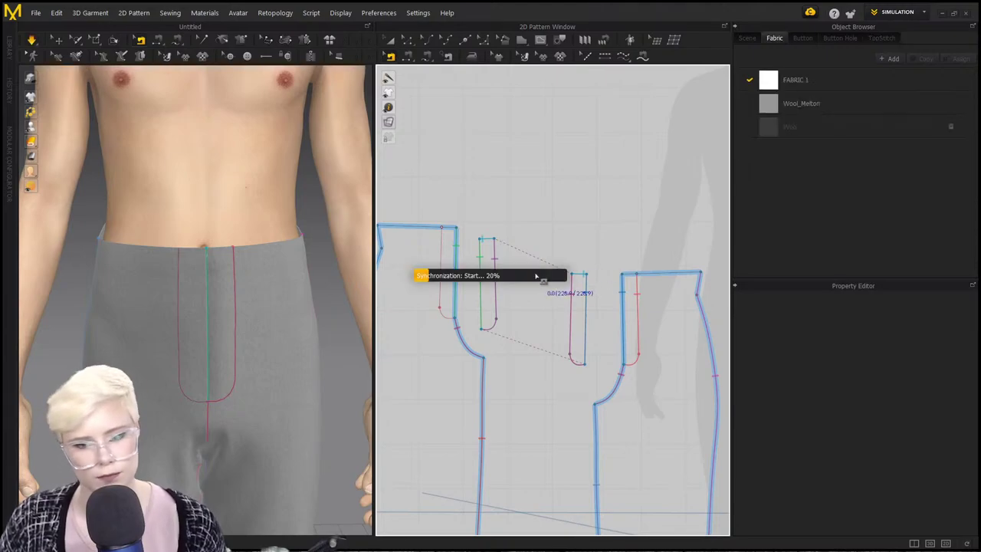
{"action": "key", "text": "Delete"}
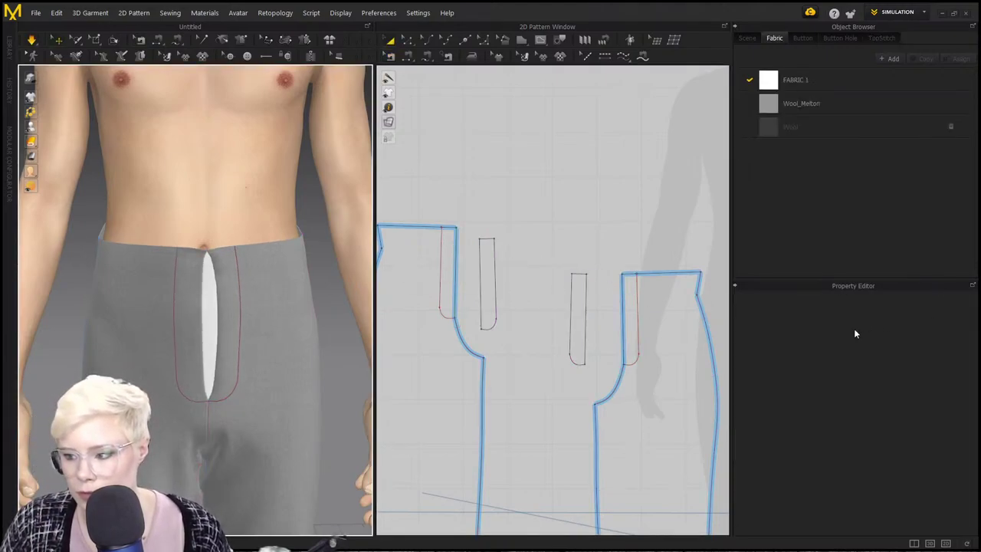
Select all the pattern pieces and look through the editing options available for them.
{"action": "scroll", "coordinate": [512, 319], "scroll_direction": "down", "scroll_amount": 3}
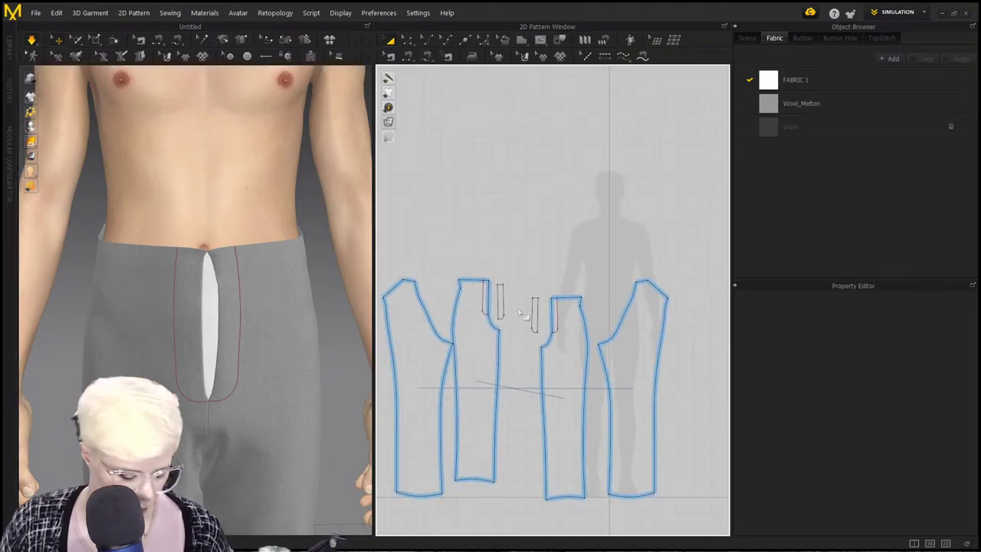
{"action": "key", "text": "ctrl+a"}
{"action": "right_click", "coordinate": [467, 287]}
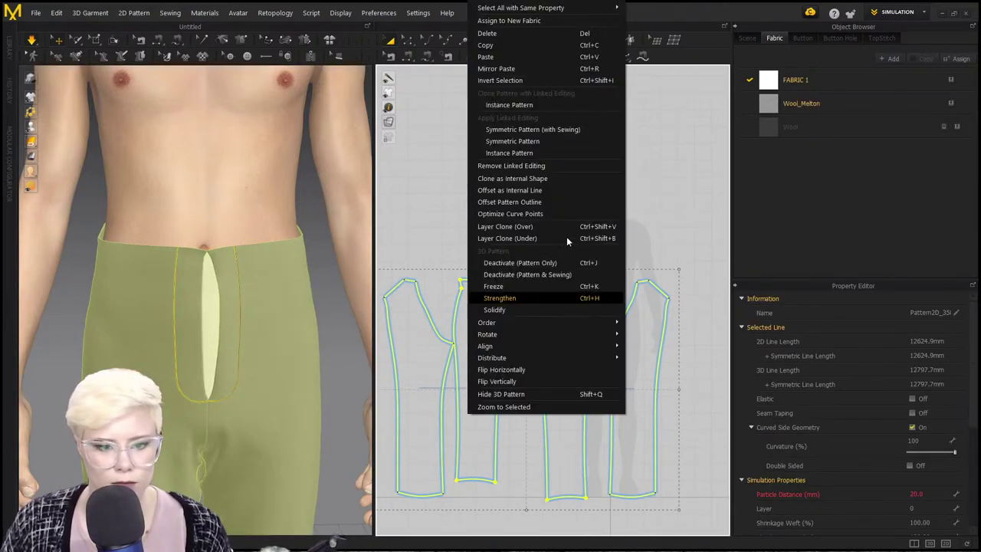
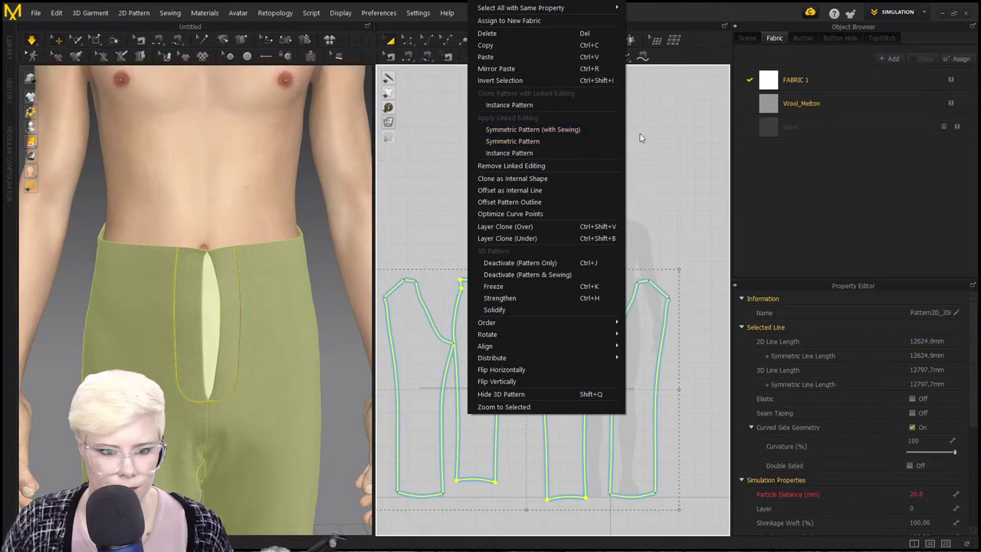
{"action": "left_click", "coordinate": [671, 198]}
{"action": "scroll", "coordinate": [615, 253], "scroll_direction": "down", "scroll_amount": 4}
{"action": "key", "text": "b"}
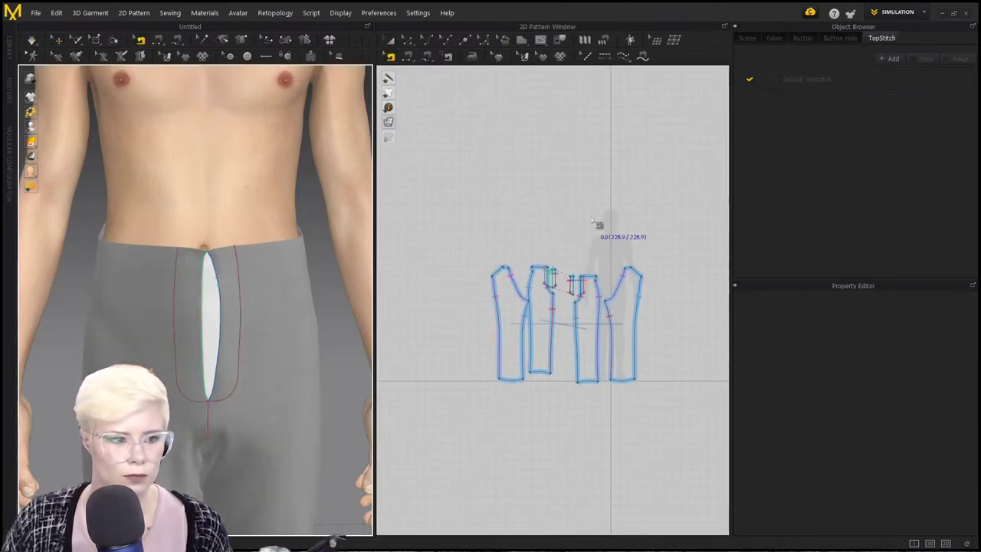
{"action": "key", "text": "ctrl+a"}
{"action": "key", "text": "Delete"}
{"action": "key", "text": "a"}
{"action": "key", "text": "space"}
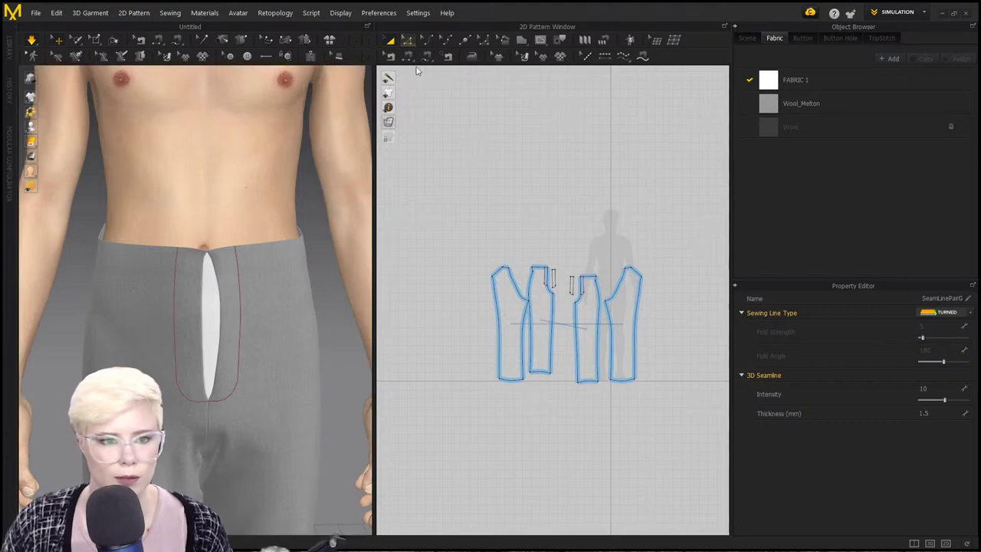
{"action": "key", "text": "ctrl+a"}
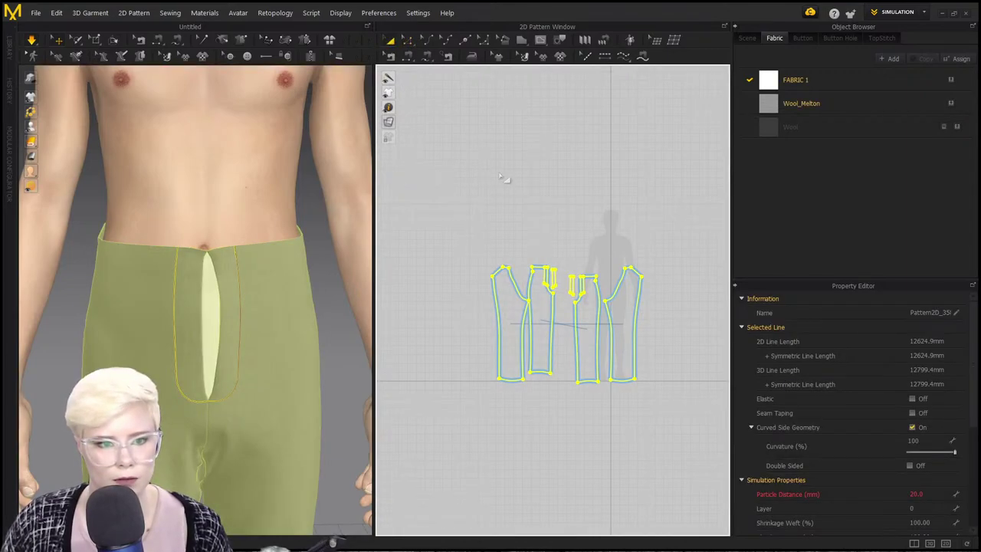
{"action": "key", "text": "b"}
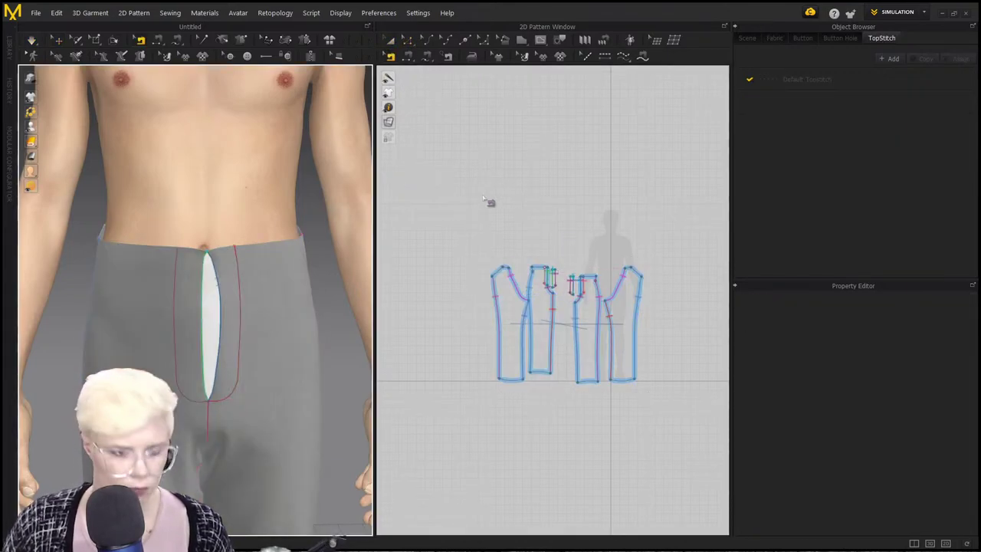
{"action": "key", "text": "a"}
{"action": "key", "text": "b"}
{"action": "left_click", "coordinate": [512, 200]}
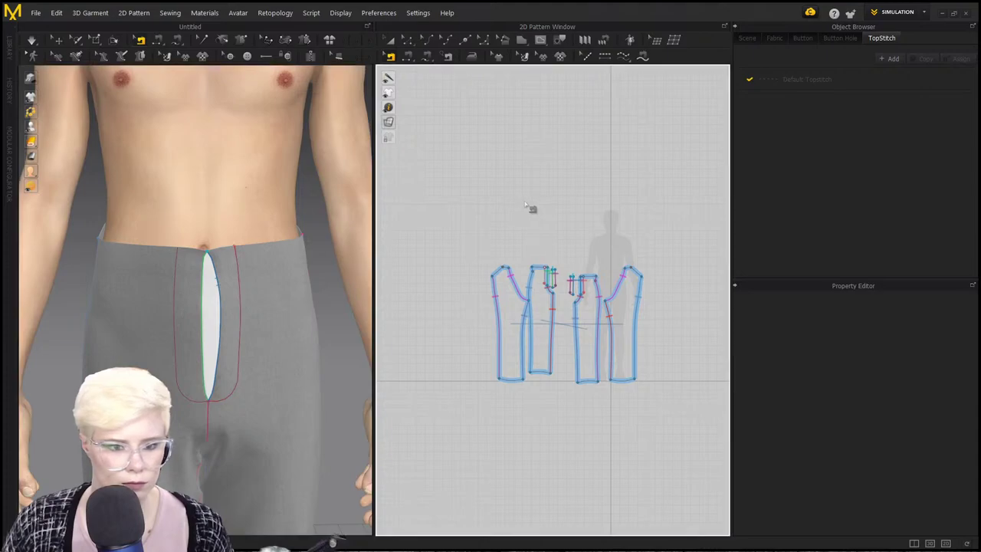
{"action": "key", "text": "ctrl+a"}
{"action": "key", "text": "a"}
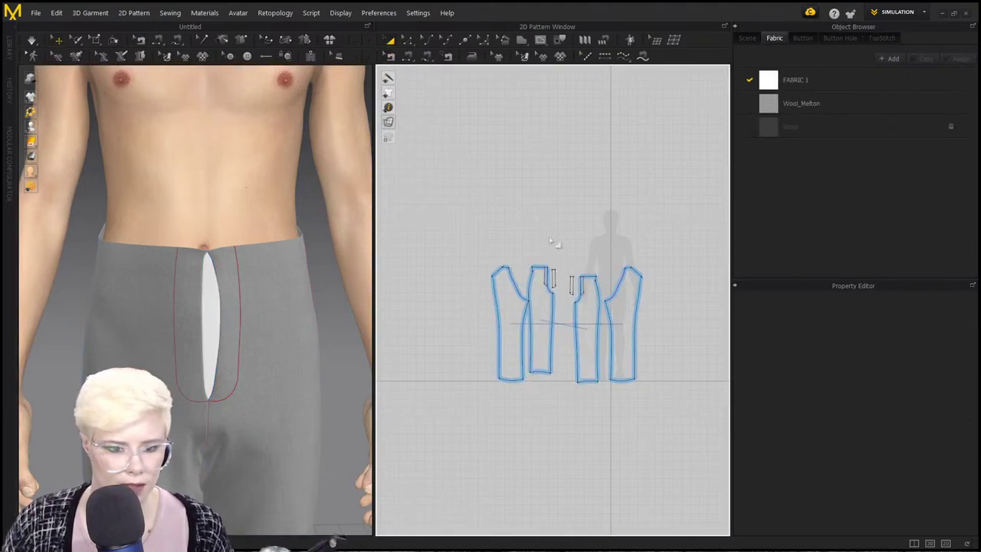
{"action": "key", "text": "ctrl+a"}
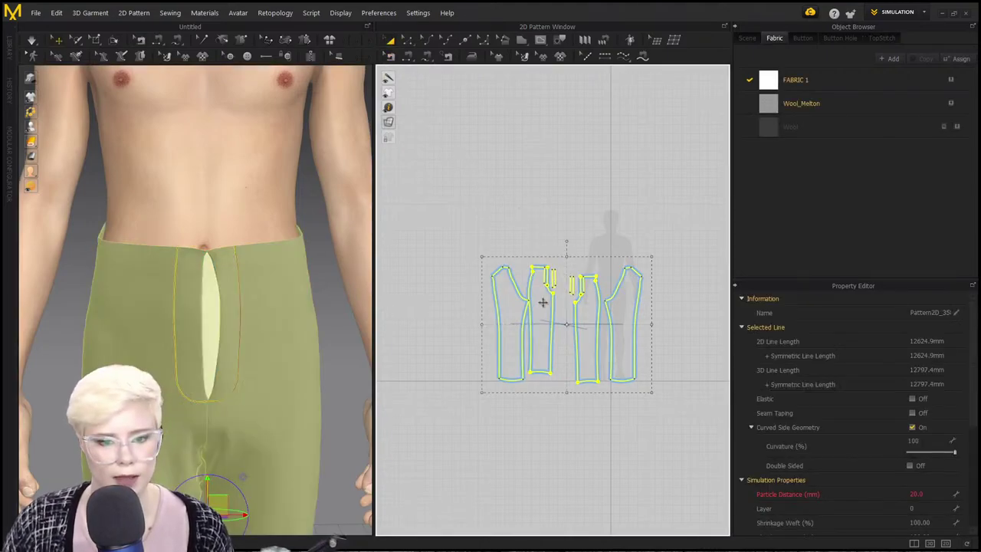
{"action": "right_click", "coordinate": [525, 235]}
{"action": "left_click", "coordinate": [467, 224]}
{"action": "key", "text": "ctrl+a"}
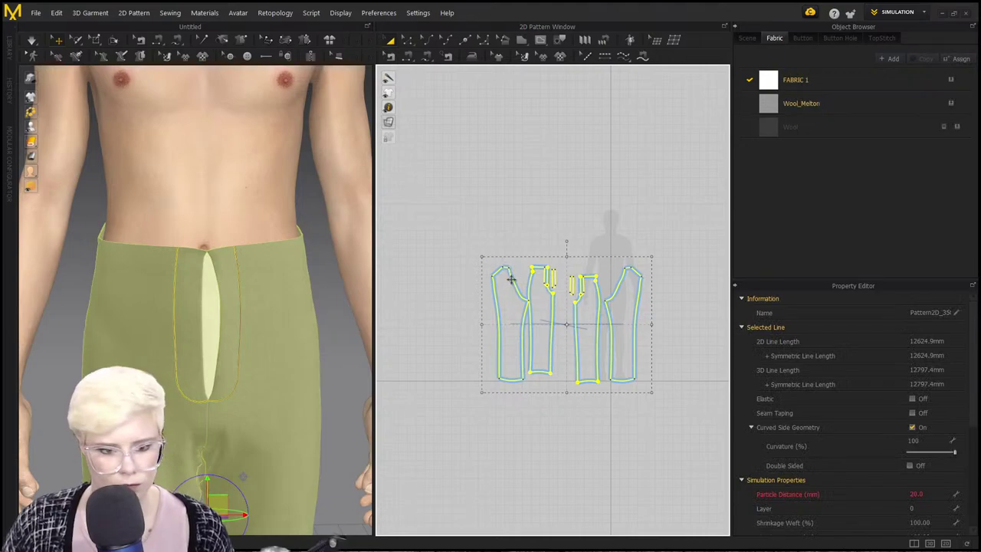
{"action": "right_click", "coordinate": [509, 278]}
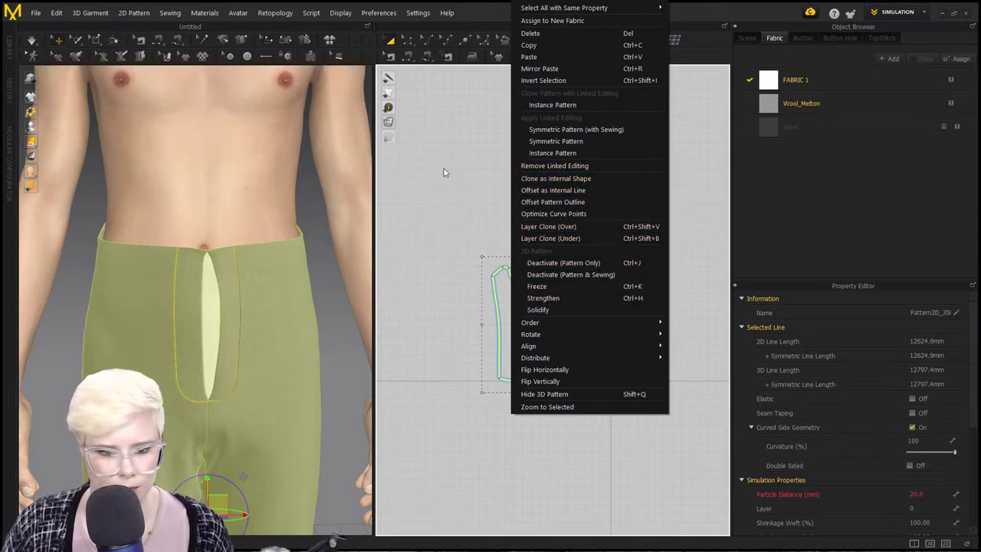
{"action": "left_click", "coordinate": [404, 43]}
{"action": "right_click", "coordinate": [536, 272]}
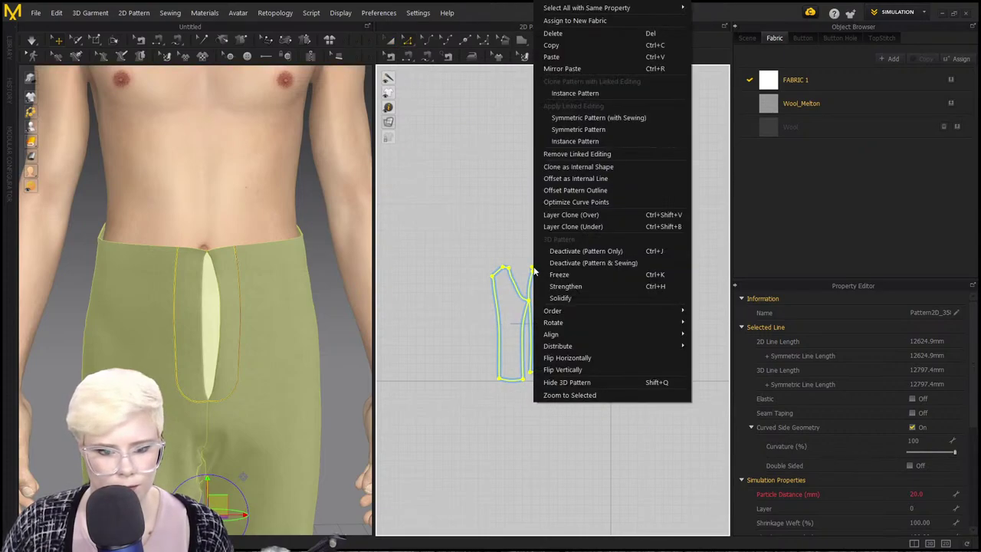
{"action": "left_click", "coordinate": [483, 220]}
Examine the fly opening on the avatar from the front and from the side.
{"action": "scroll", "coordinate": [497, 238], "scroll_direction": "down", "scroll_amount": 4}
{"action": "middle_click_drag", "start_coordinate": [506, 243], "coordinate": [467, 220]}
{"action": "scroll", "coordinate": [479, 244], "scroll_direction": "up", "scroll_amount": 5}
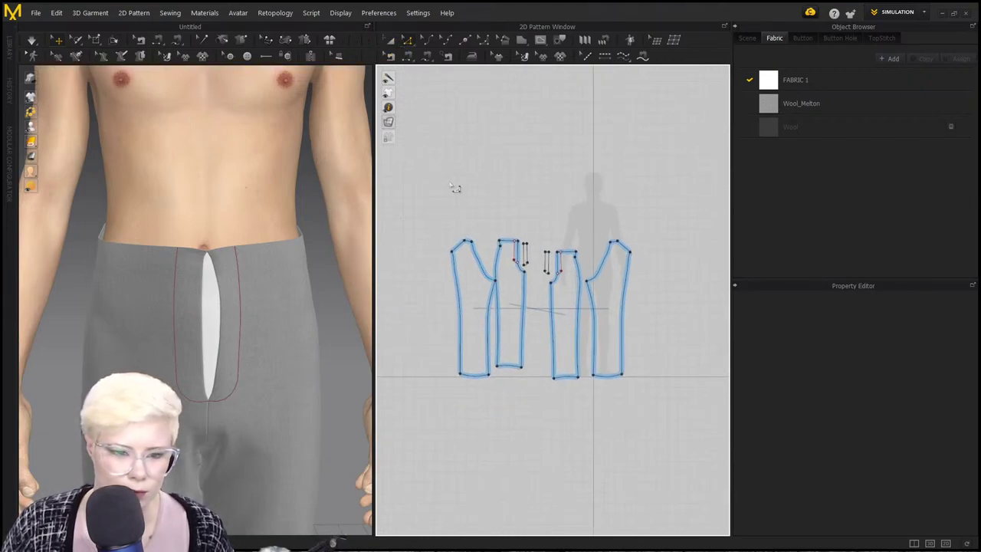
{"action": "scroll", "coordinate": [455, 188], "scroll_direction": "down", "scroll_amount": 2}
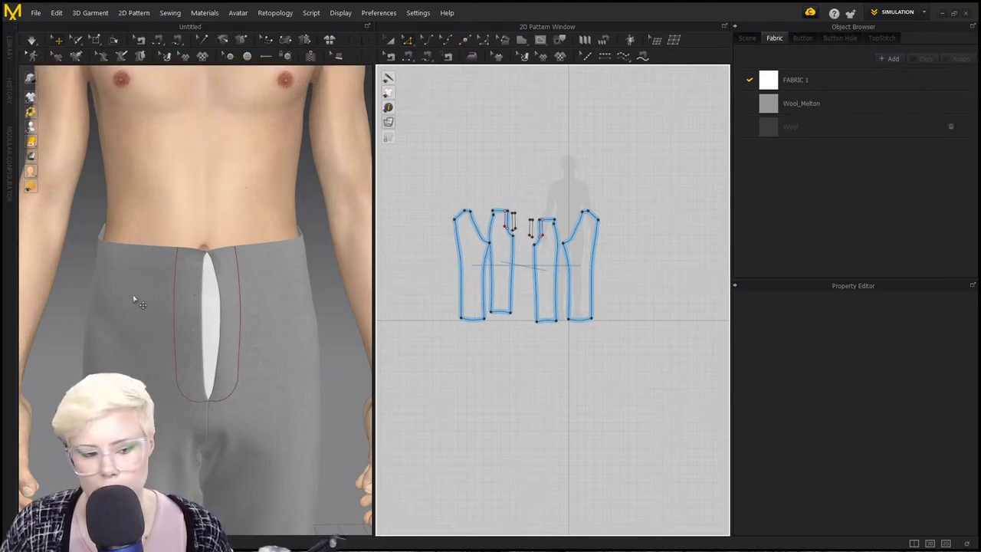
{"action": "right_click_drag", "start_coordinate": [285, 324], "coordinate": [221, 302]}
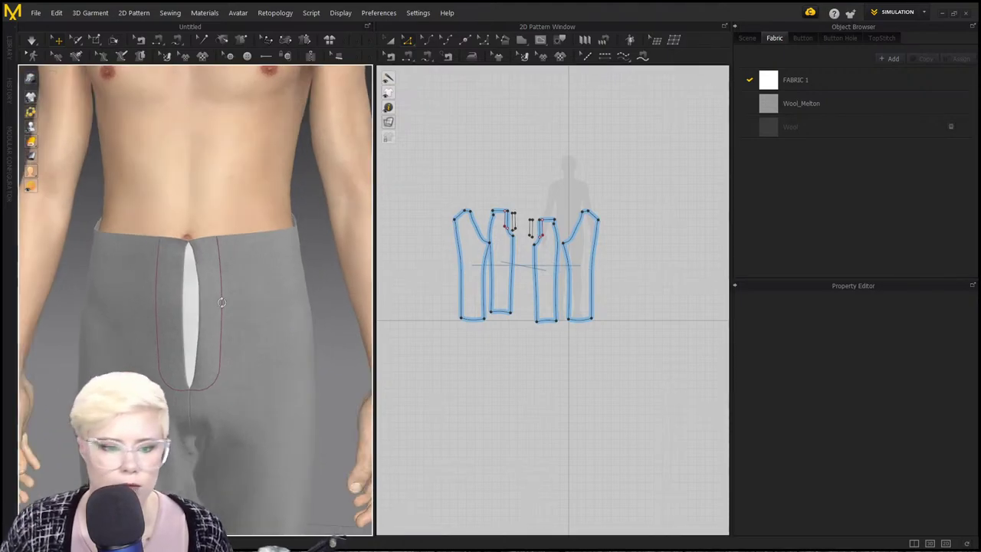
{"action": "scroll", "coordinate": [222, 302], "scroll_direction": "up", "scroll_amount": 3}
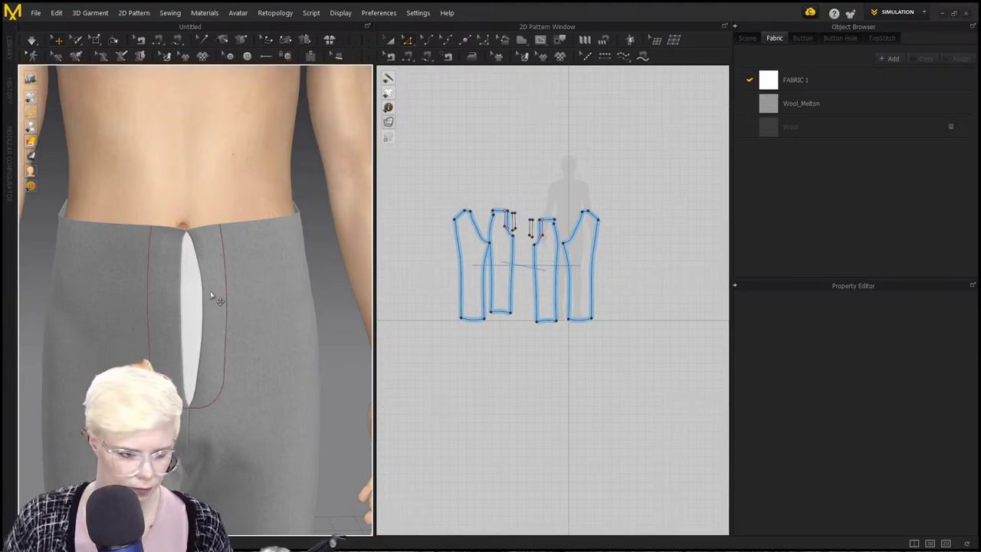
{"action": "left_click", "coordinate": [211, 292]}
{"action": "scroll", "coordinate": [301, 312], "scroll_direction": "down", "scroll_amount": 1}
{"action": "right_click_drag", "start_coordinate": [279, 306], "coordinate": [198, 319]}
{"action": "left_click", "coordinate": [276, 254]}
{"action": "right_click_drag", "start_coordinate": [316, 314], "coordinate": [276, 292]}
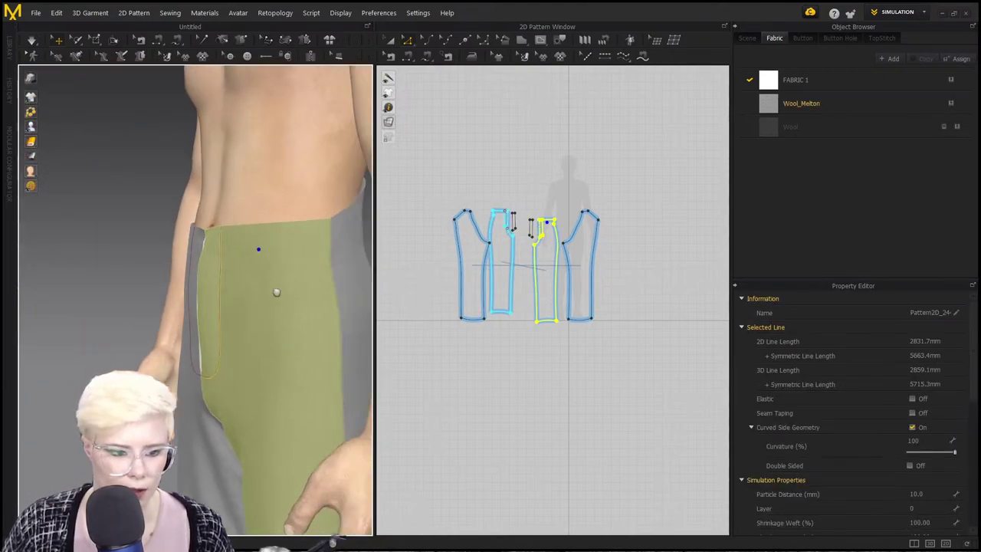
Scale all the pattern pieces together to 101% in width and height.
{"action": "key", "text": "2"}
{"action": "key", "text": "ctrl+a"}
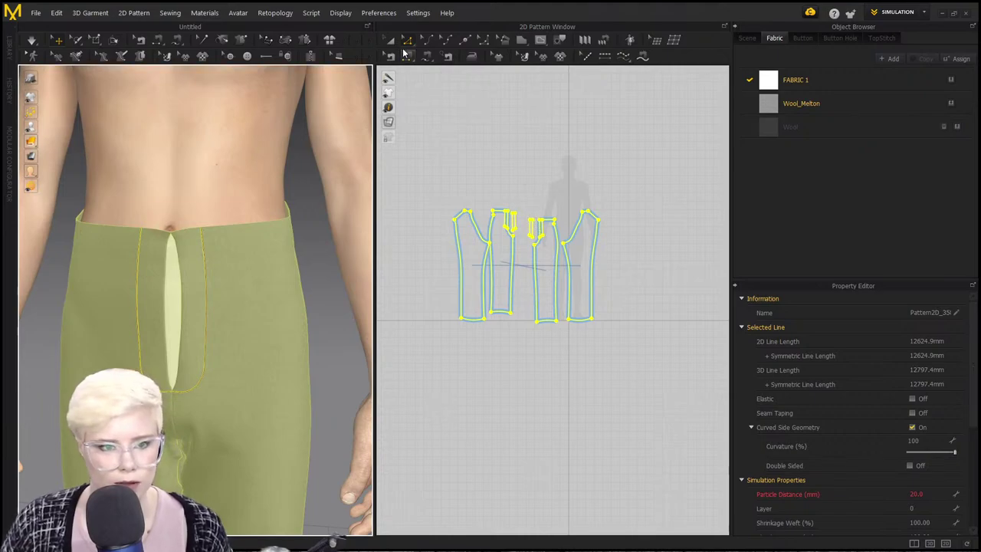
{"action": "key", "text": "a"}
{"action": "left_click_drag", "start_coordinate": [607, 198], "coordinate": [615, 194]}
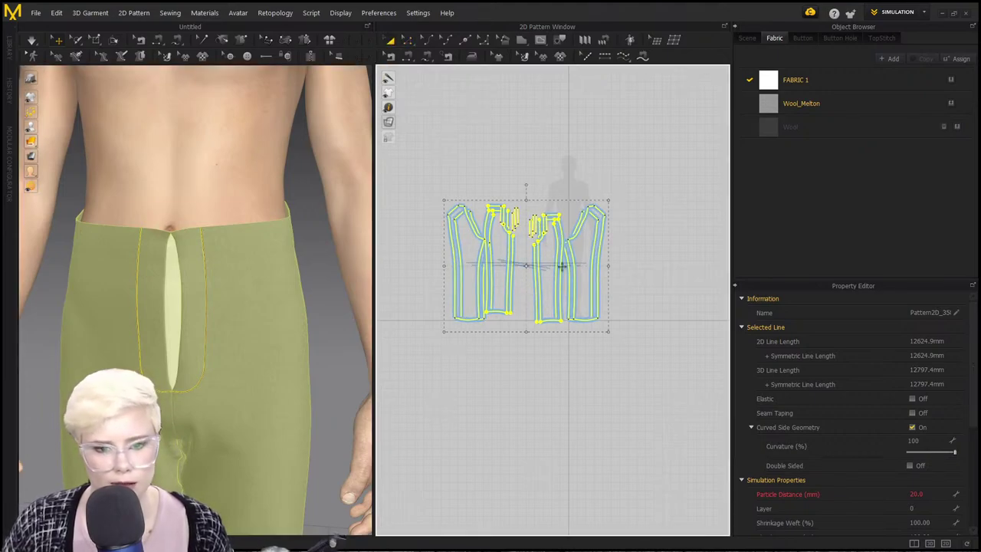
{"action": "key", "text": "ctrl+z"}
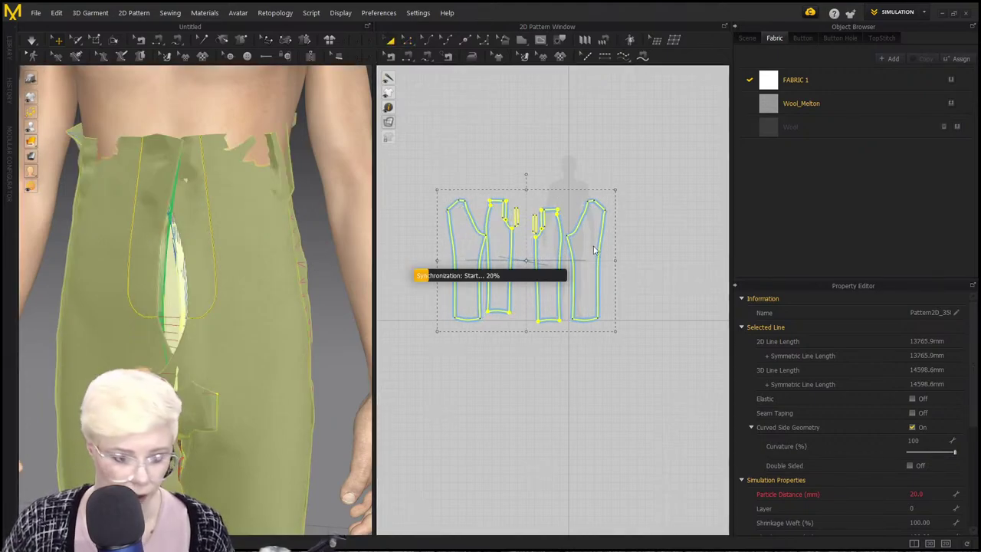
{"action": "left_click_drag", "start_coordinate": [608, 199], "coordinate": [616, 194]}
{"action": "right_click", "coordinate": [614, 197]}
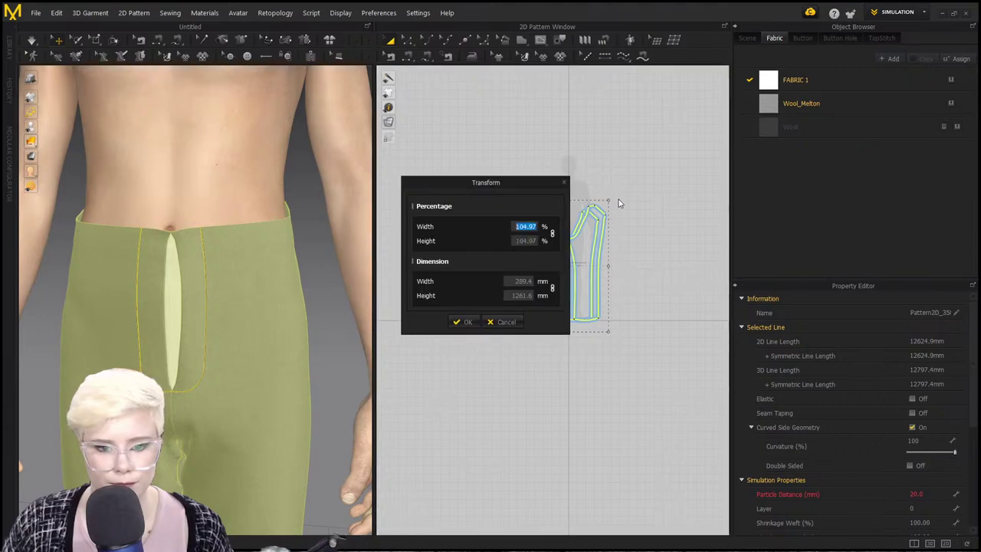
{"action": "type", "text": "101"}
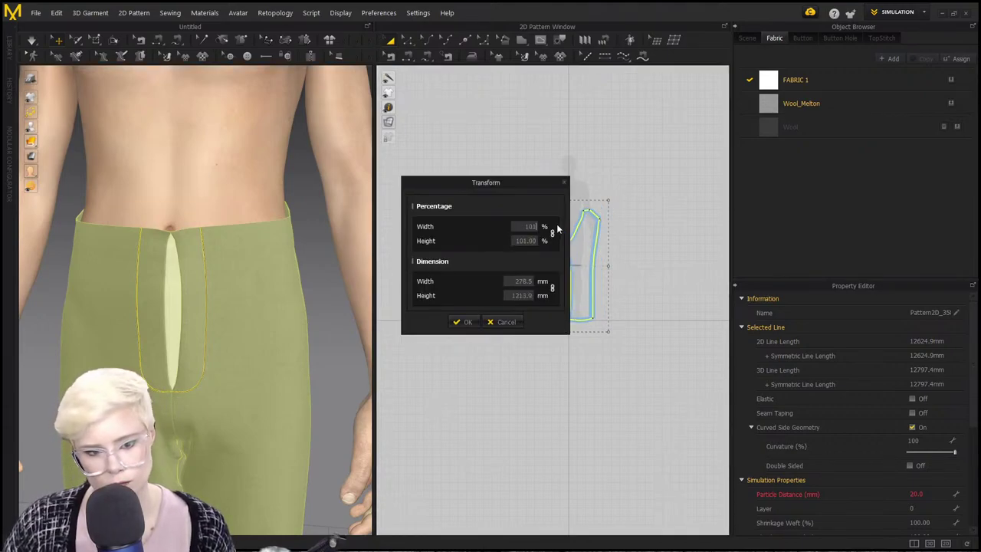
{"action": "key", "text": "Return"}
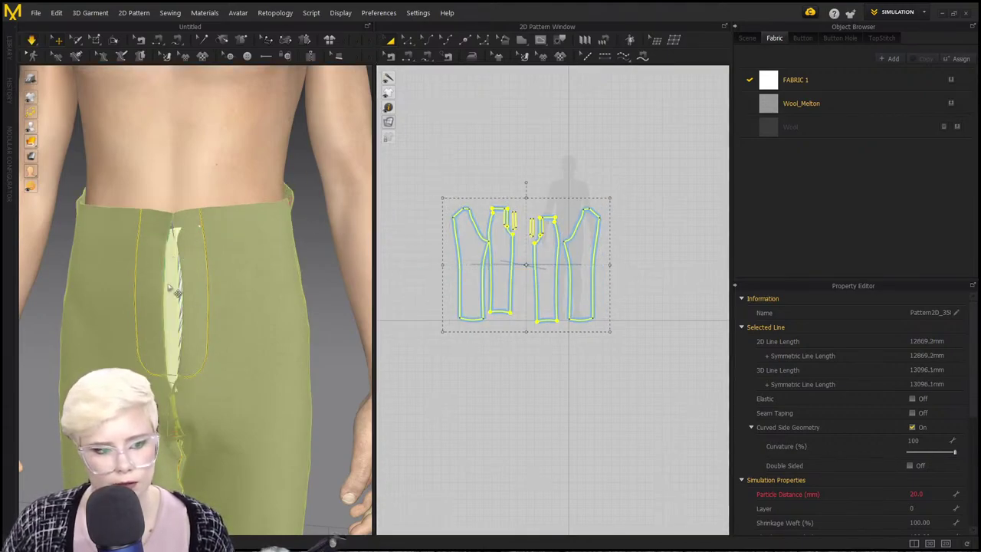
Pull the avatar-left front panel toward the centre front during simulation to settle the resized trousers, and check the fly opening.
{"action": "left_click_drag", "start_coordinate": [189, 279], "coordinate": [116, 263]}
{"action": "left_click_drag", "start_coordinate": [194, 311], "coordinate": [168, 315]}
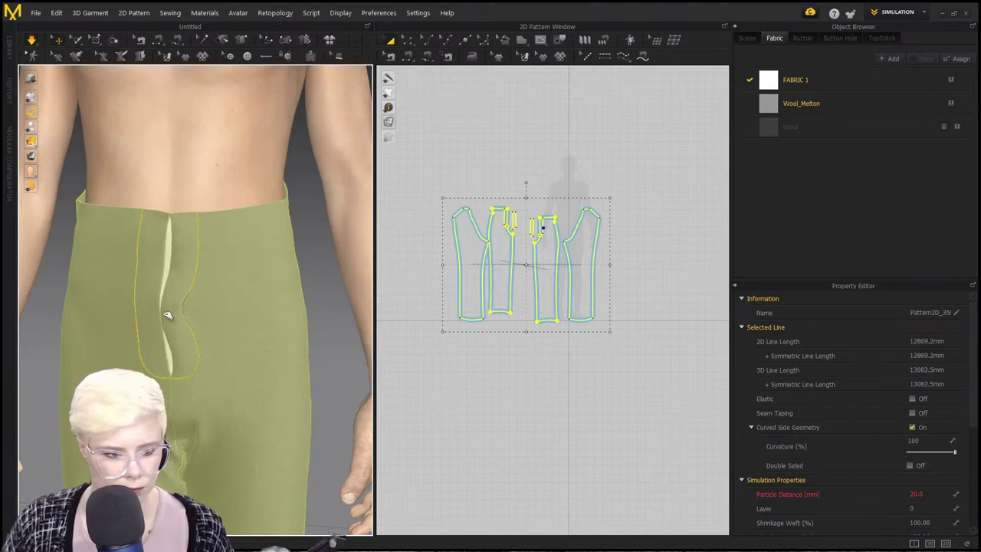
{"action": "left_click", "coordinate": [180, 178]}
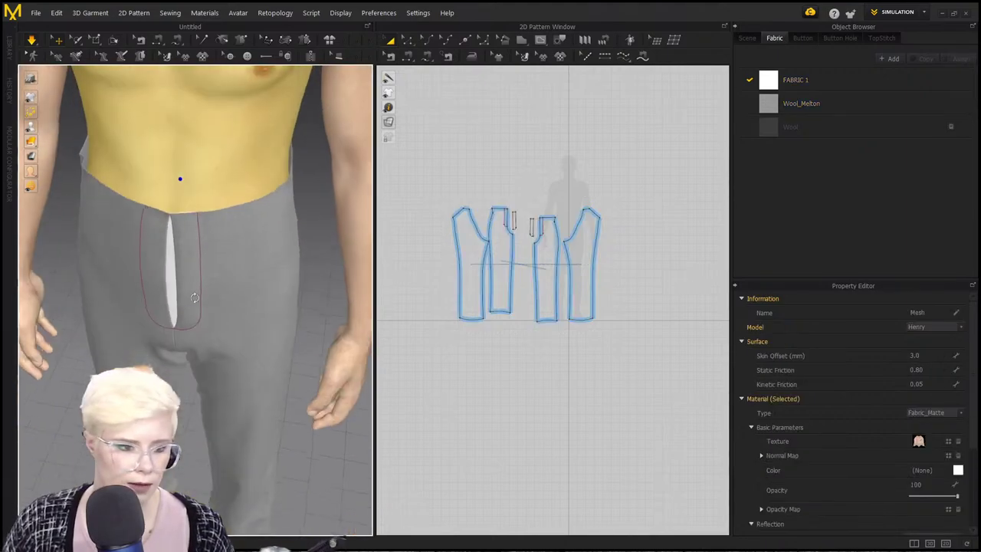
{"action": "mouse_move", "coordinate": [195, 239]}
{"action": "right_mouse_down"}
{"action": "mouse_move", "coordinate": [247, 236]}
{"action": "mouse_move", "coordinate": [200, 234]}
{"action": "right_mouse_up"}
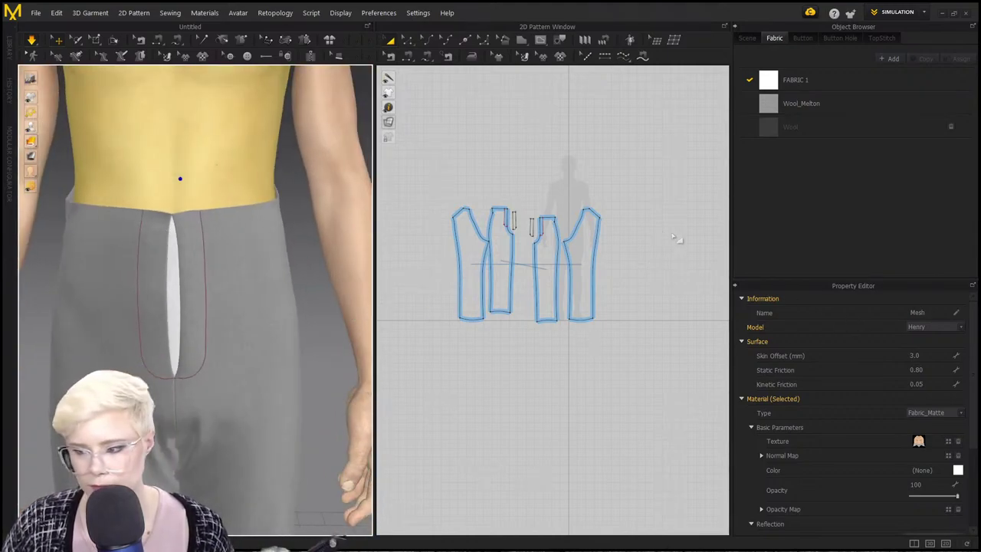
{"action": "left_click", "coordinate": [537, 225]}
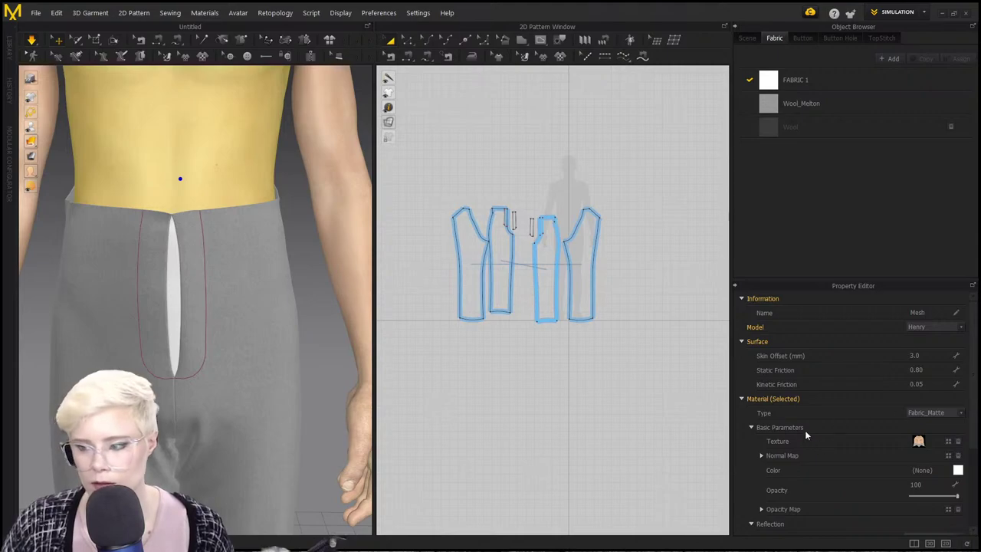
{"action": "left_click", "coordinate": [610, 393]}
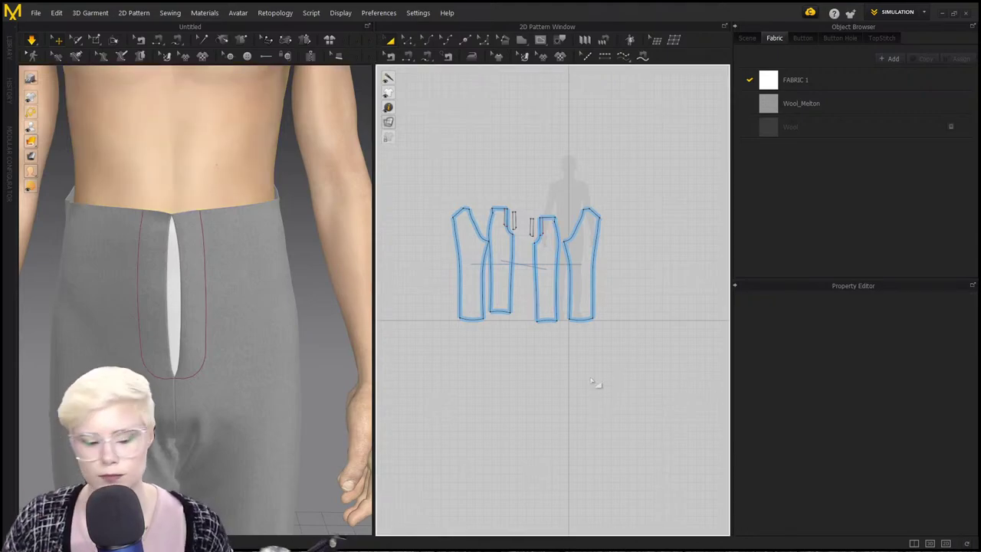
Review the fit of the trousers on the avatar and the options available for the avatar-left front panel.
{"action": "scroll", "coordinate": [294, 297], "scroll_direction": "down", "scroll_amount": 5}
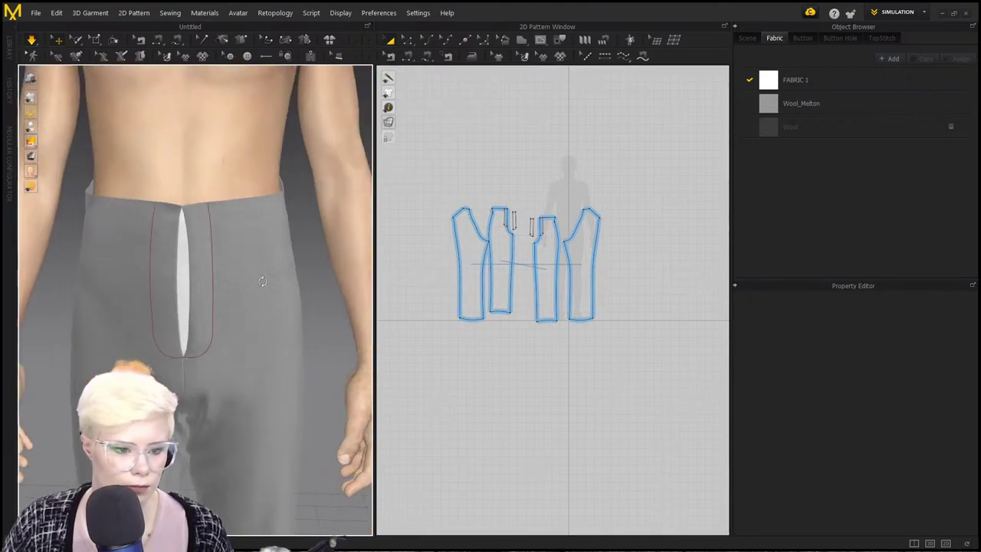
{"action": "scroll", "coordinate": [294, 297], "scroll_direction": "down", "scroll_amount": 1}
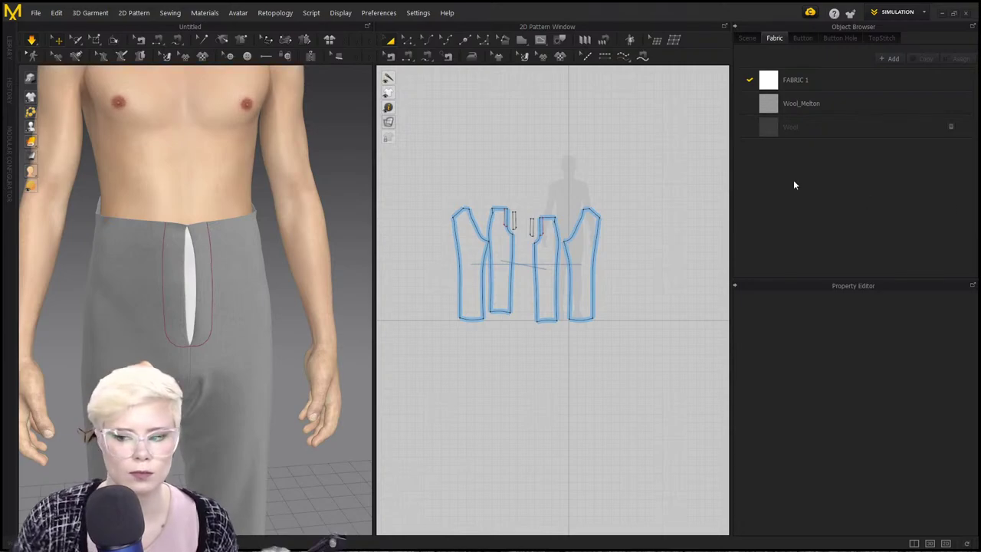
{"action": "scroll", "coordinate": [284, 344], "scroll_direction": "up", "scroll_amount": 3}
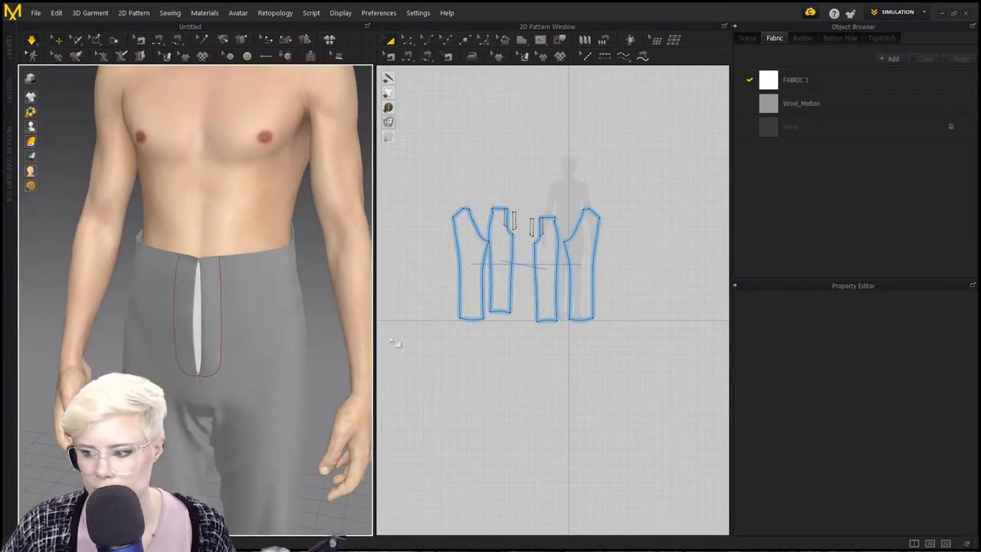
{"action": "middle_click_drag", "start_coordinate": [204, 310], "coordinate": [153, 318]}
{"action": "left_click", "coordinate": [224, 280]}
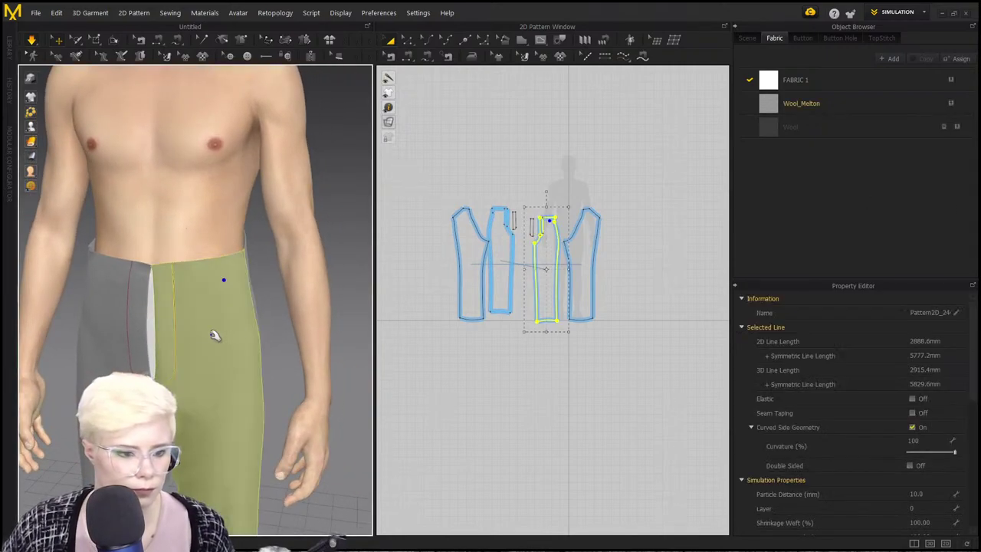
{"action": "right_click", "coordinate": [205, 310]}
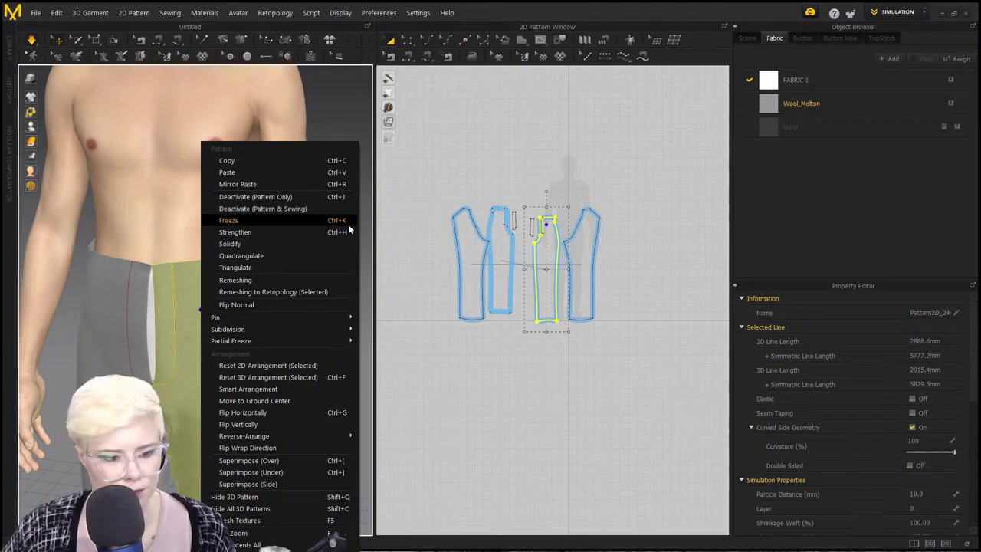
{"action": "left_click", "coordinate": [472, 194]}
{"action": "scroll", "coordinate": [281, 288], "scroll_direction": "down", "scroll_amount": 3}
Delete all the trouser pattern pieces from the project.
{"action": "key", "text": "ctrl+a"}
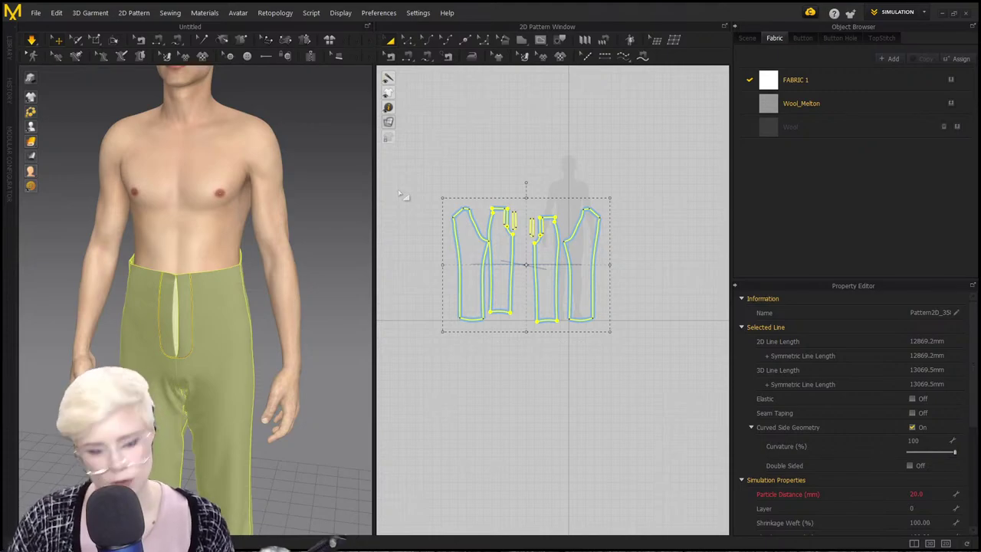
{"action": "left_click", "coordinate": [36, 14]}
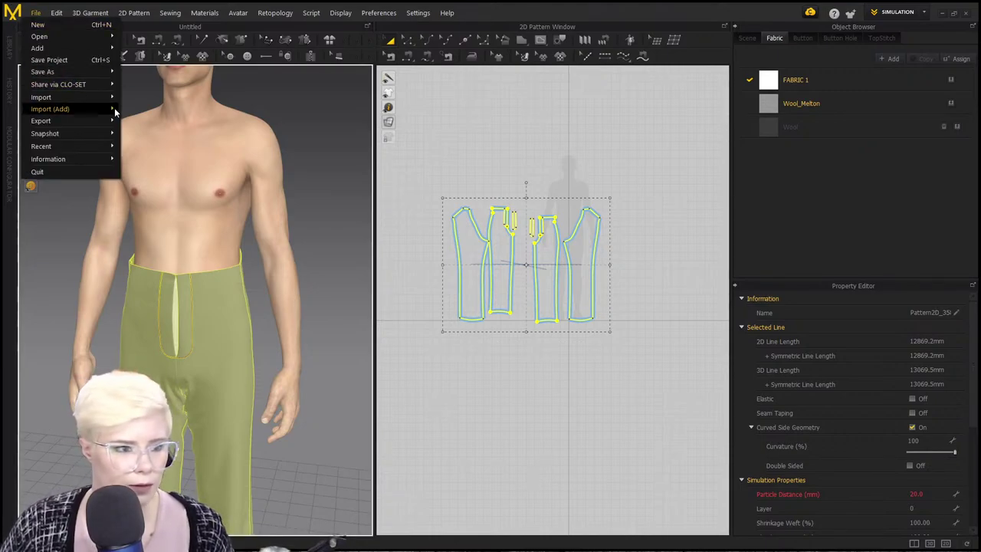
{"action": "left_click", "coordinate": [434, 186]}
{"action": "left_click_drag", "start_coordinate": [434, 186], "coordinate": [700, 400]}
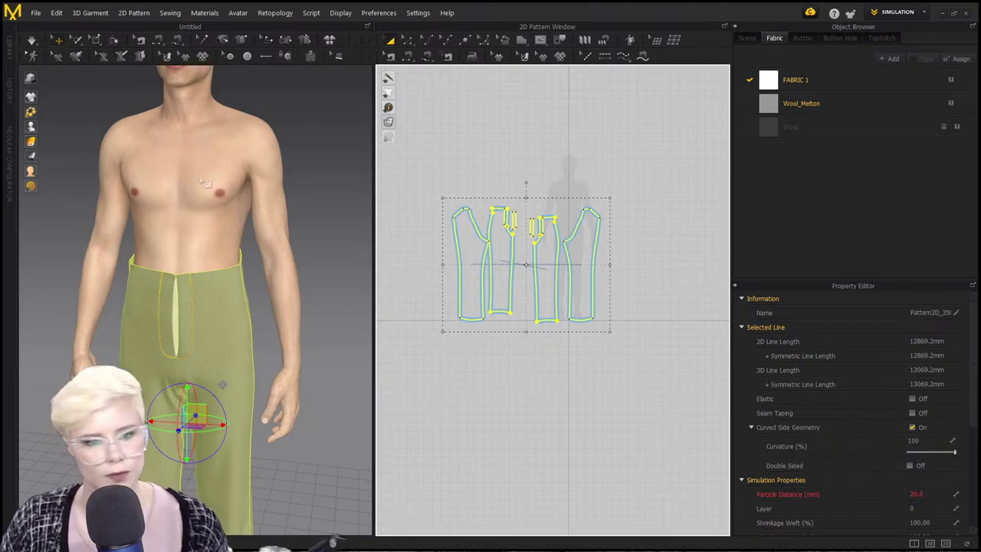
{"action": "key", "text": "Delete"}
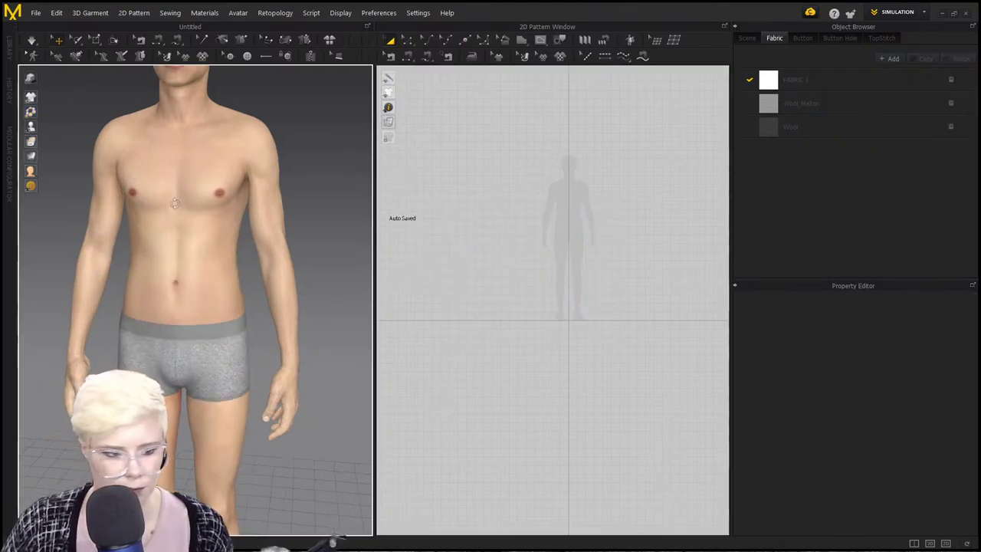
Load selfbalancingsys00ditt_0_0037.jpg from the Mens victorian suit folder as a background image for the 2D patterns.
{"action": "left_click", "coordinate": [35, 13]}
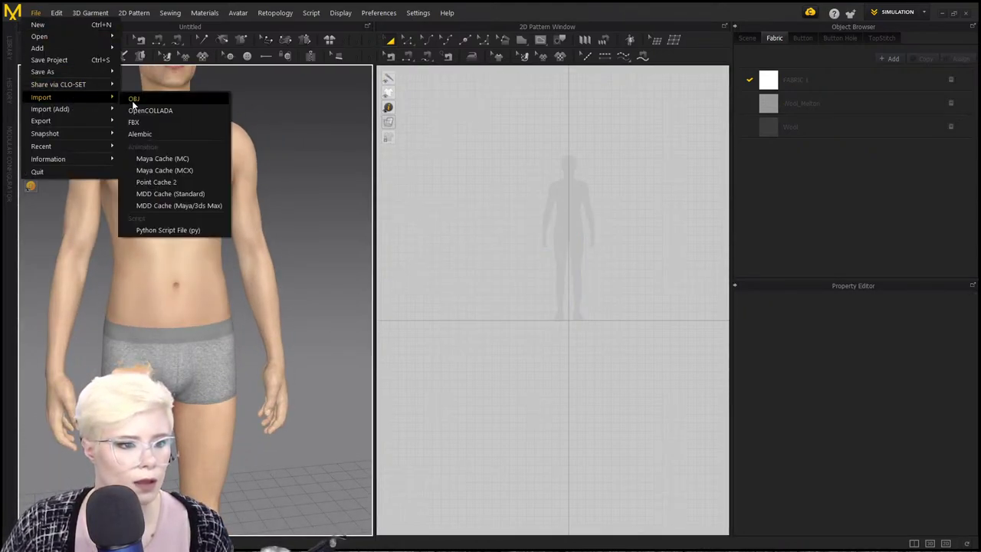
{"action": "left_click", "coordinate": [472, 165]}
{"action": "scroll", "coordinate": [495, 208], "scroll_direction": "up", "scroll_amount": 6}
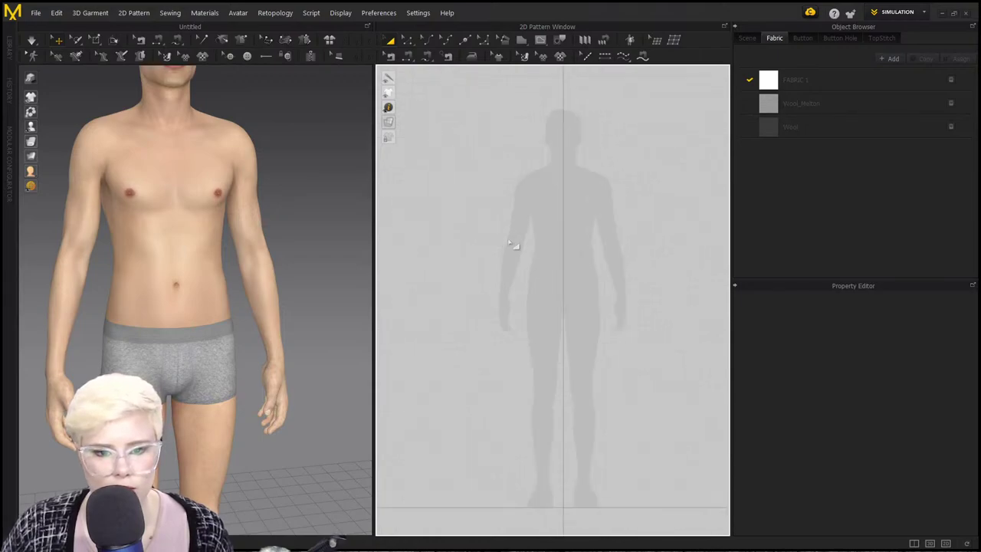
{"action": "right_click", "coordinate": [584, 228]}
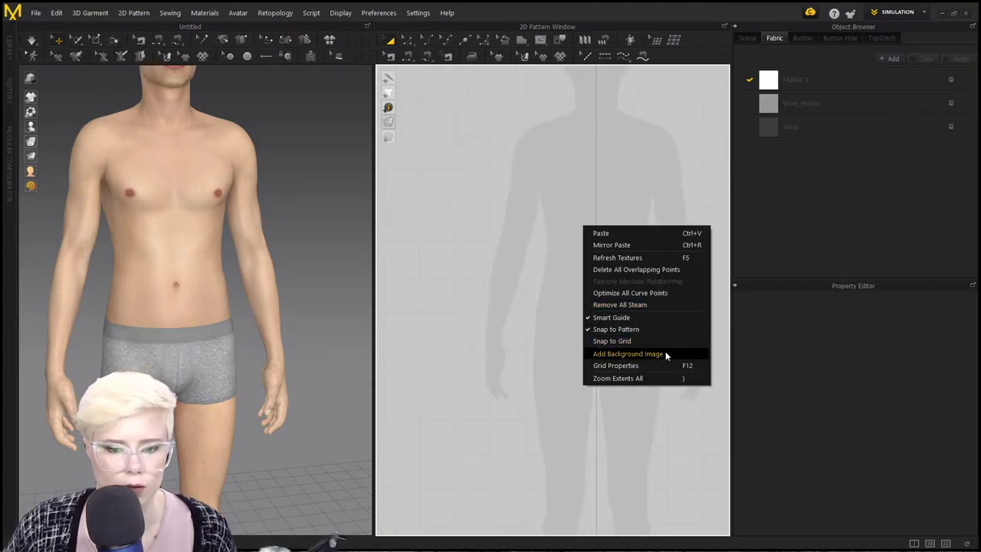
{"action": "left_click", "coordinate": [661, 353]}
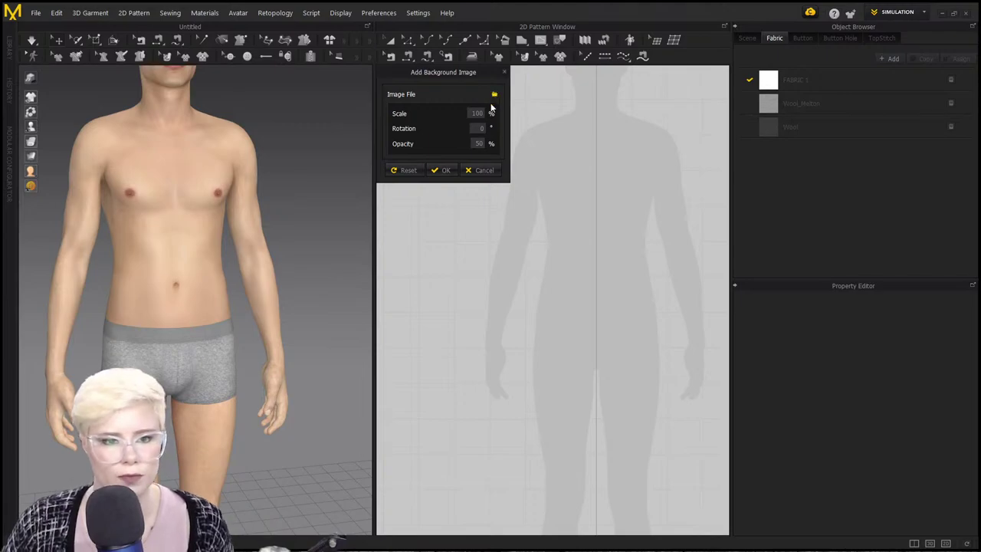
{"action": "left_click", "coordinate": [495, 94]}
{"action": "double_click", "coordinate": [189, 81]}
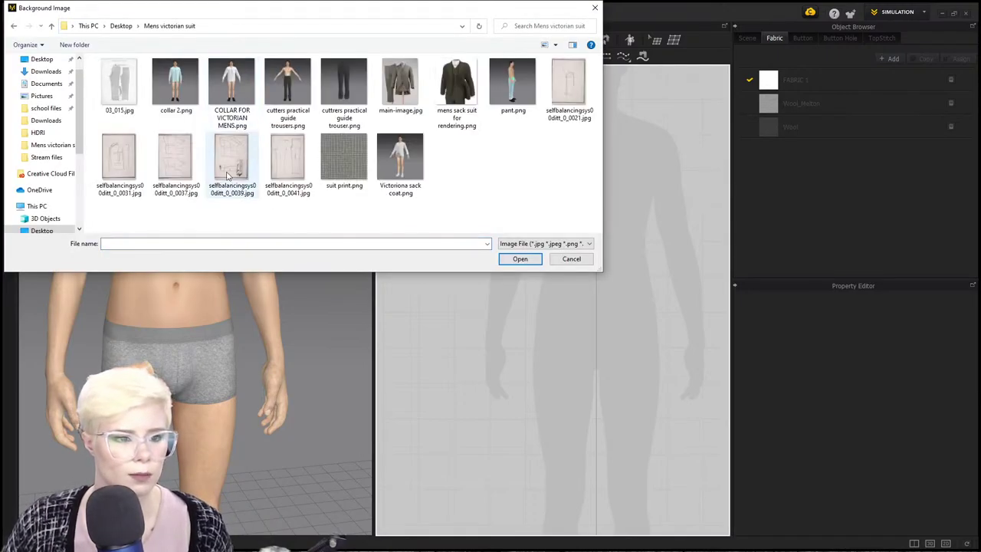
{"action": "left_click", "coordinate": [176, 170]}
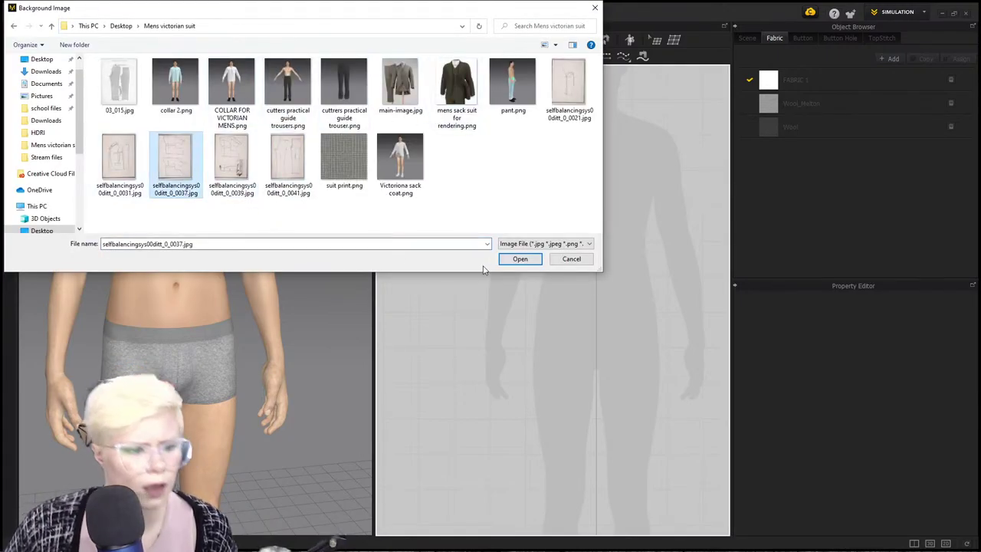
{"action": "left_click", "coordinate": [520, 259]}
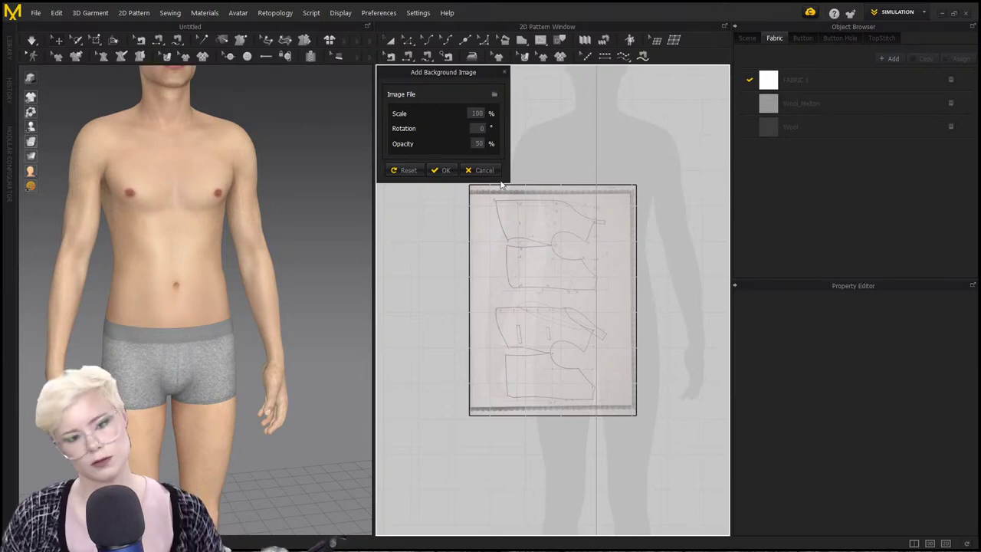
Rotate the background image 90° and place the draft's front edge along the avatar silhouette's centre line.
{"action": "double_click", "coordinate": [481, 127]}
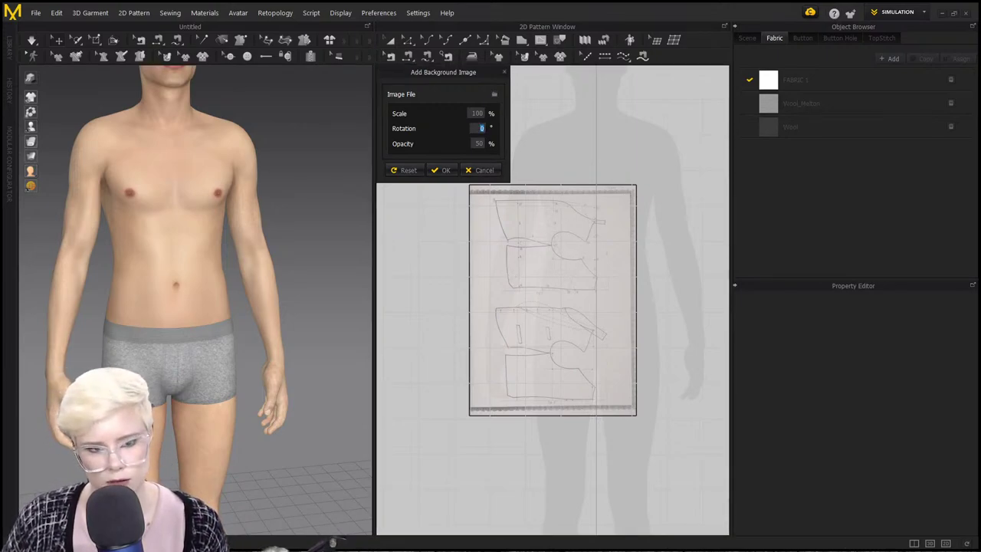
{"action": "type", "text": "90"}
{"action": "left_click_drag", "start_coordinate": [558, 285], "coordinate": [690, 171]}
{"action": "scroll", "coordinate": [629, 238], "scroll_direction": "up", "scroll_amount": 5}
{"action": "scroll", "coordinate": [624, 243], "scroll_direction": "up", "scroll_amount": 2}
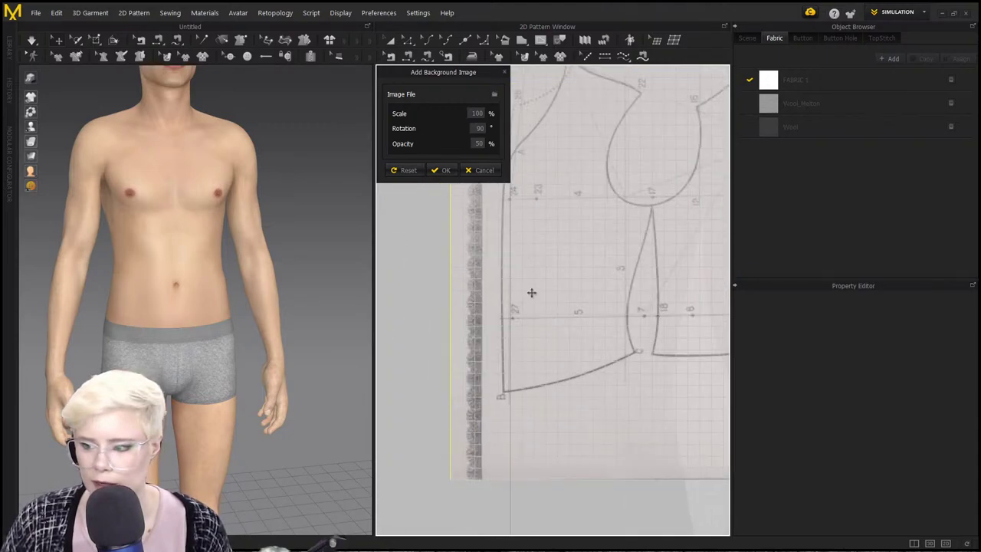
{"action": "scroll", "coordinate": [526, 299], "scroll_direction": "down", "scroll_amount": 2}
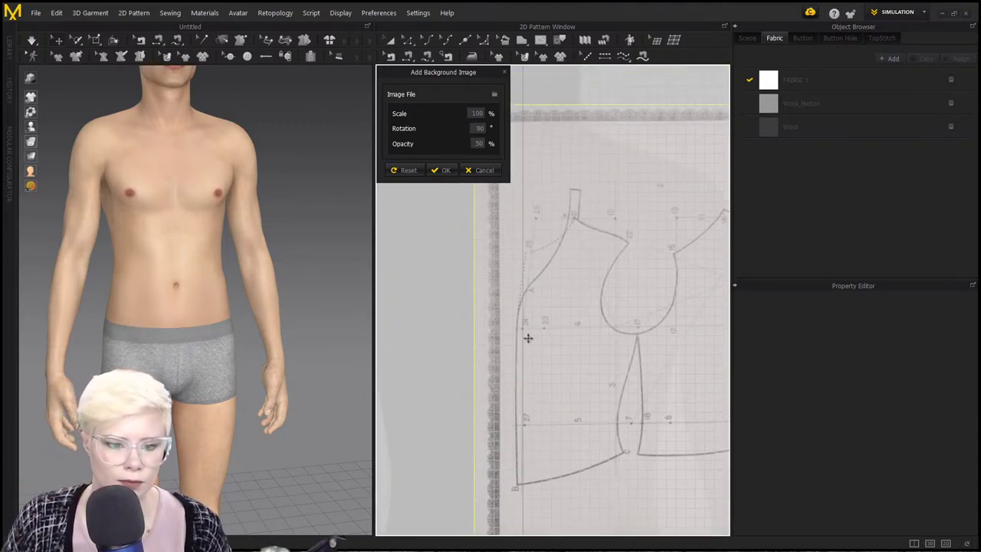
{"action": "scroll", "coordinate": [547, 326], "scroll_direction": "down", "scroll_amount": 4}
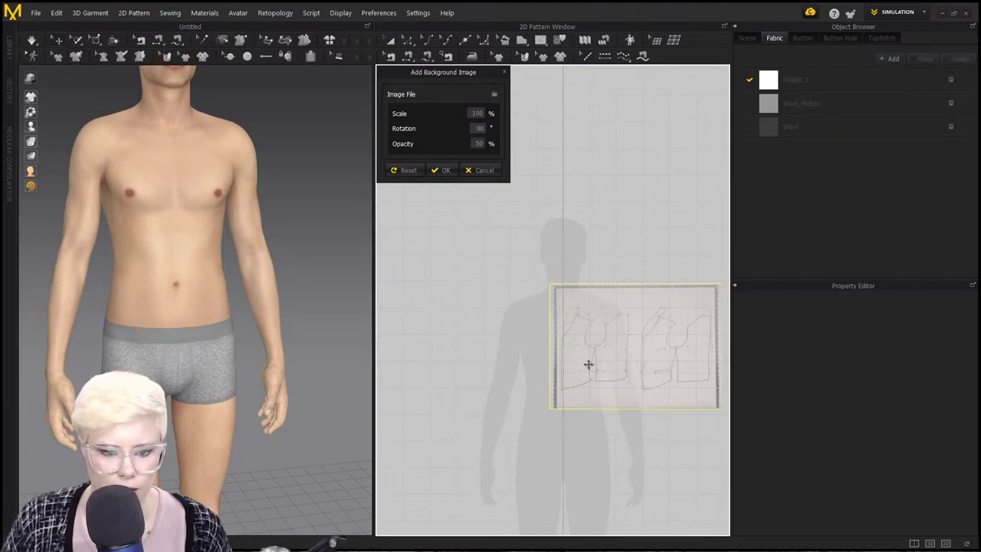
{"action": "left_click_drag", "start_coordinate": [588, 363], "coordinate": [589, 342]}
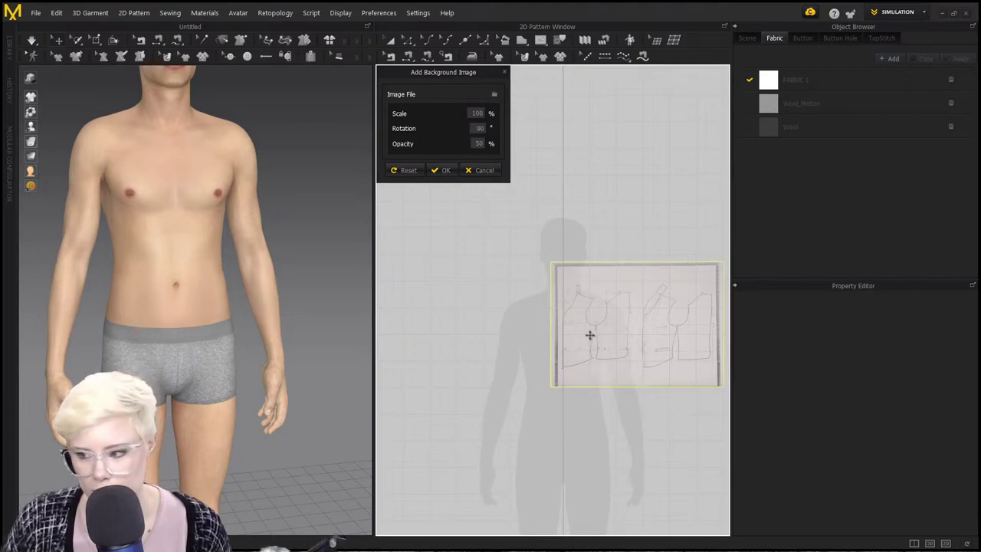
Try the background image at 200% scale, shifting it so the draft's front edge lies on the centre line.
{"action": "double_click", "coordinate": [480, 113]}
{"action": "type", "text": "200"}
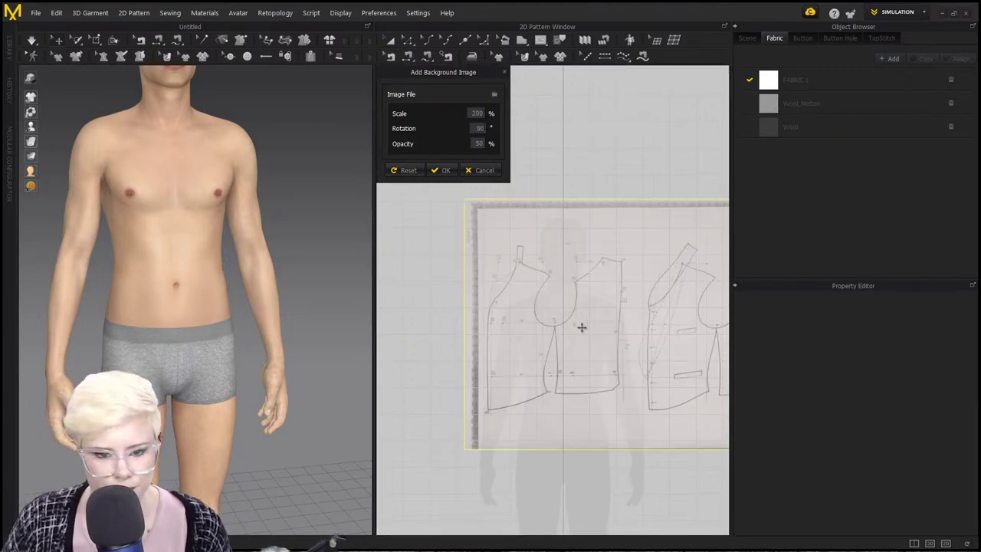
{"action": "left_click_drag", "start_coordinate": [582, 327], "coordinate": [654, 351]}
{"action": "scroll", "coordinate": [654, 351], "scroll_direction": "up", "scroll_amount": 4}
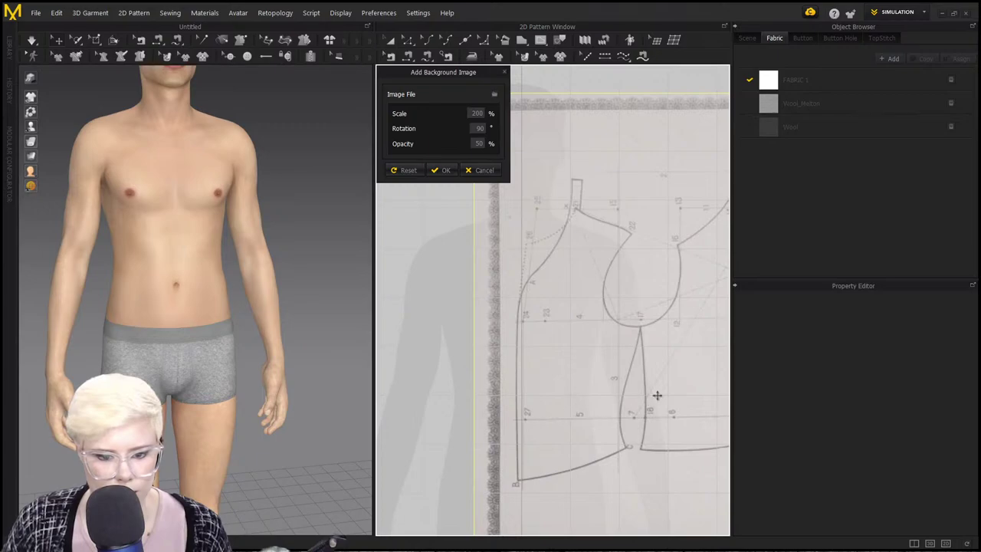
{"action": "scroll", "coordinate": [658, 396], "scroll_direction": "down", "scroll_amount": 4}
{"action": "mouse_move", "coordinate": [591, 414]}
{"action": "left_mouse_down"}
{"action": "mouse_move", "coordinate": [481, 427]}
{"action": "mouse_move", "coordinate": [618, 410]}
{"action": "mouse_move", "coordinate": [608, 409]}
{"action": "left_mouse_up"}
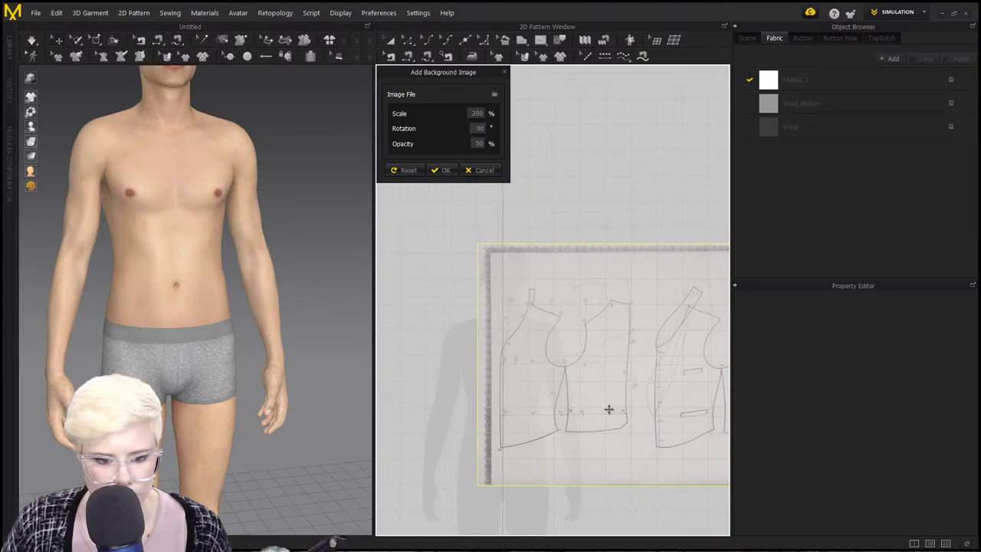
Try the background image at 150% scale and bring the draft's front edge back to the centre line.
{"action": "double_click", "coordinate": [477, 113]}
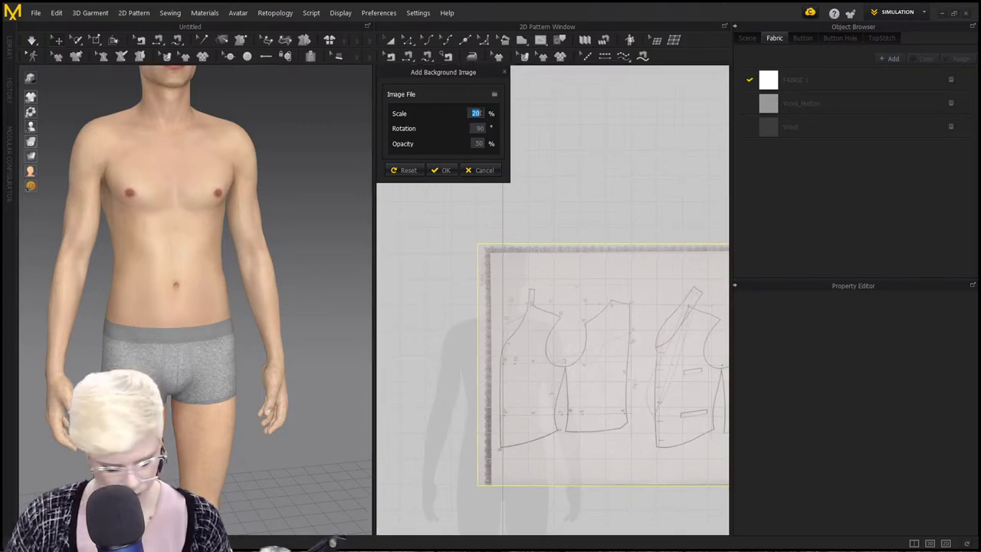
{"action": "type", "text": "150"}
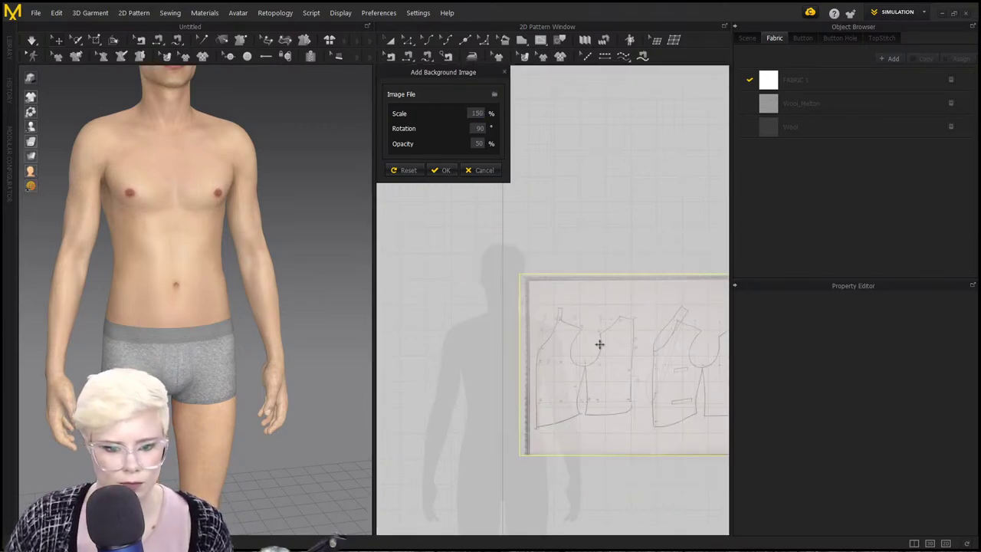
{"action": "left_click_drag", "start_coordinate": [599, 344], "coordinate": [557, 376]}
{"action": "scroll", "coordinate": [556, 374], "scroll_direction": "up", "scroll_amount": 3}
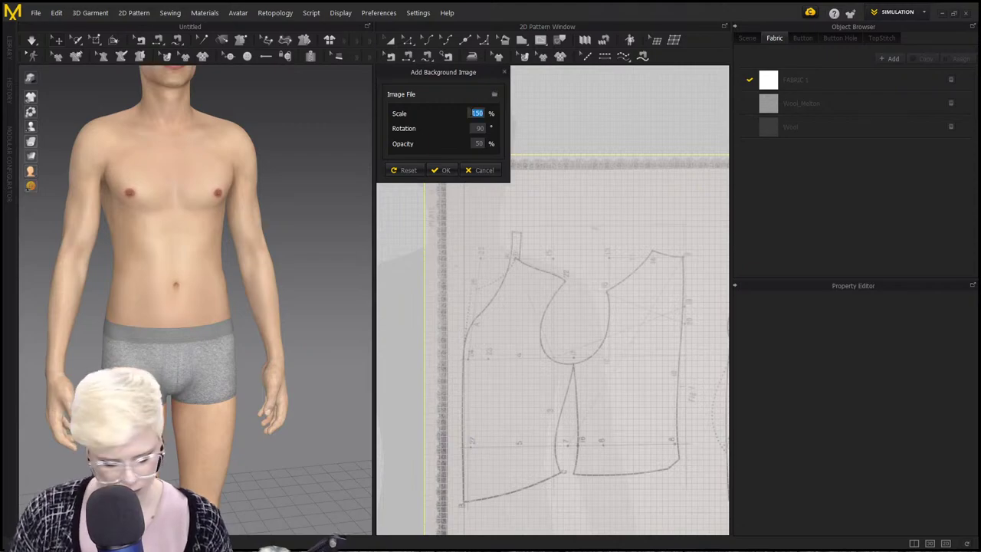
Try the background image at 175% scale, repositioning it against the avatar silhouette's centre line.
{"action": "type", "text": "175"}
{"action": "left_click_drag", "start_coordinate": [483, 361], "coordinate": [519, 335]}
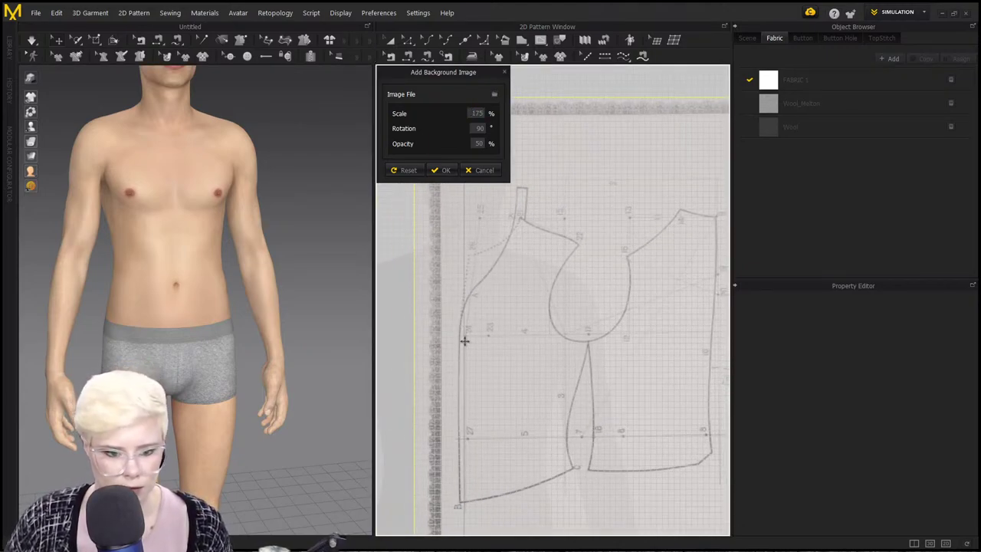
{"action": "left_click_drag", "start_coordinate": [500, 397], "coordinate": [536, 395]}
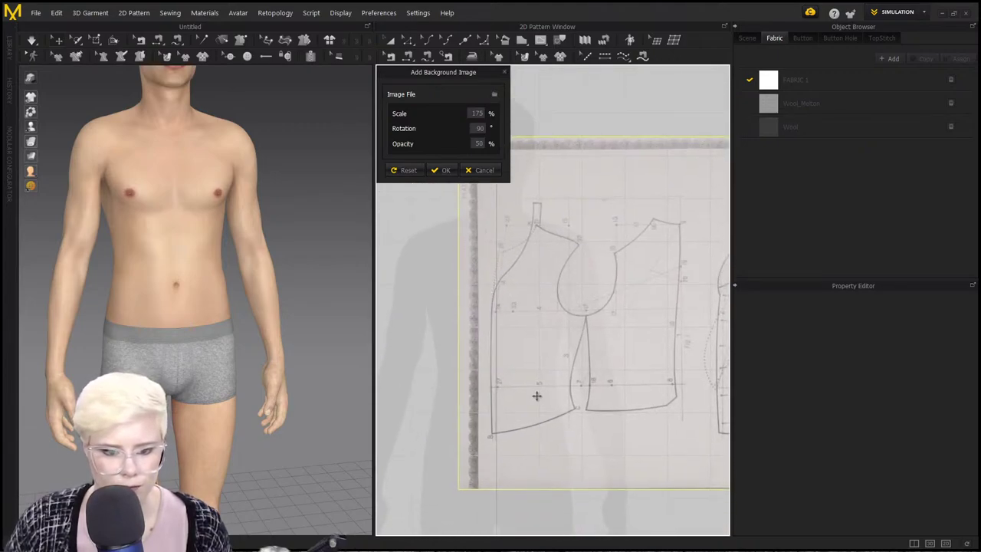
Set the background image's scale to 200%, realign the front edge with the centre line, and apply the placement.
{"action": "left_click", "coordinate": [479, 113]}
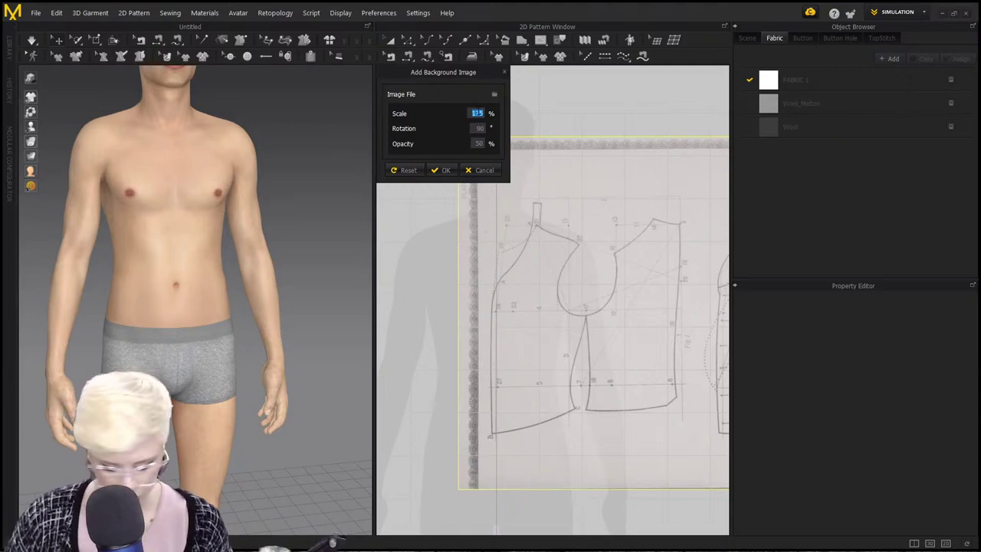
{"action": "type", "text": "200"}
{"action": "key", "text": "Return"}
{"action": "left_click_drag", "start_coordinate": [544, 309], "coordinate": [572, 302]}
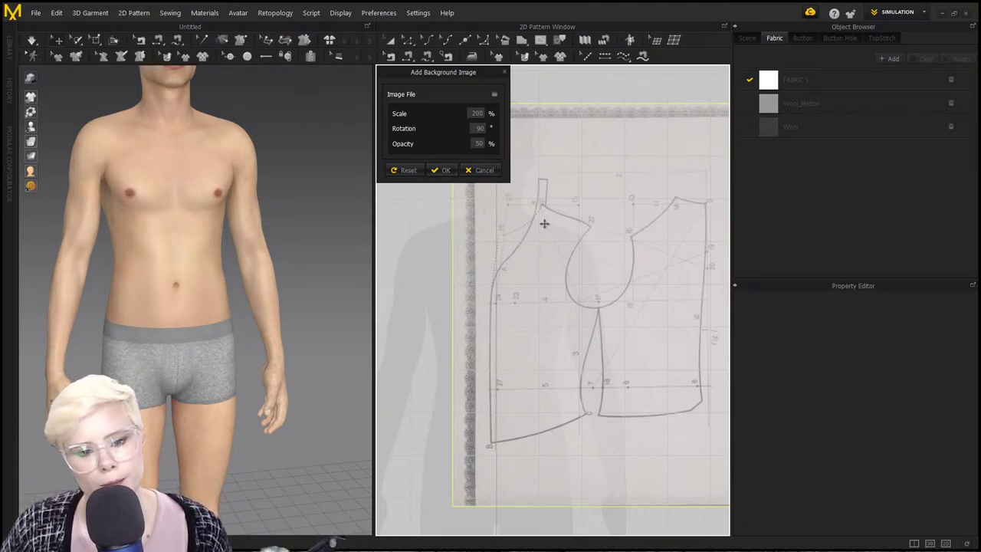
{"action": "left_click", "coordinate": [442, 171]}
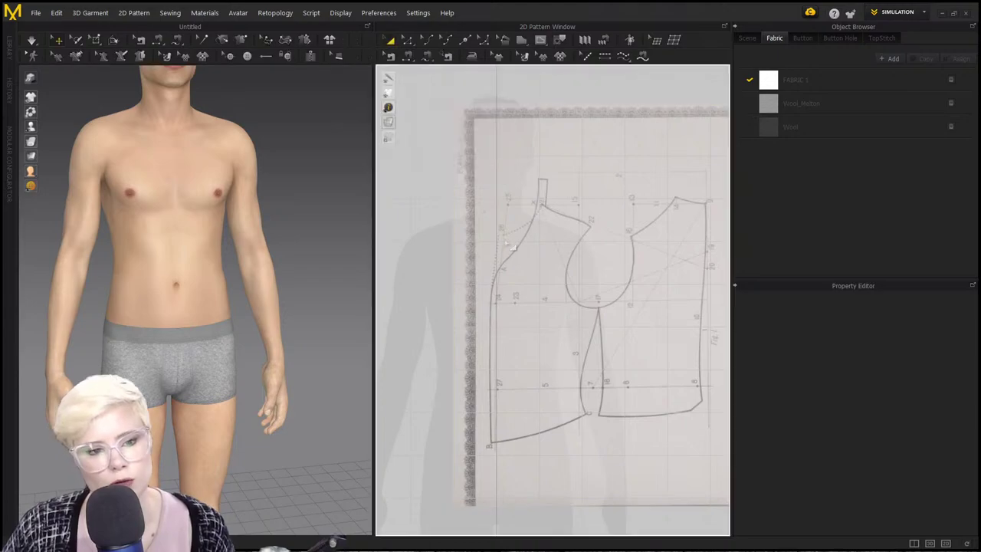
Start a new polygon pattern and trace the front shoulder as a curve about 126 mm long from point 21 to point 22.
{"action": "left_click", "coordinate": [540, 39]}
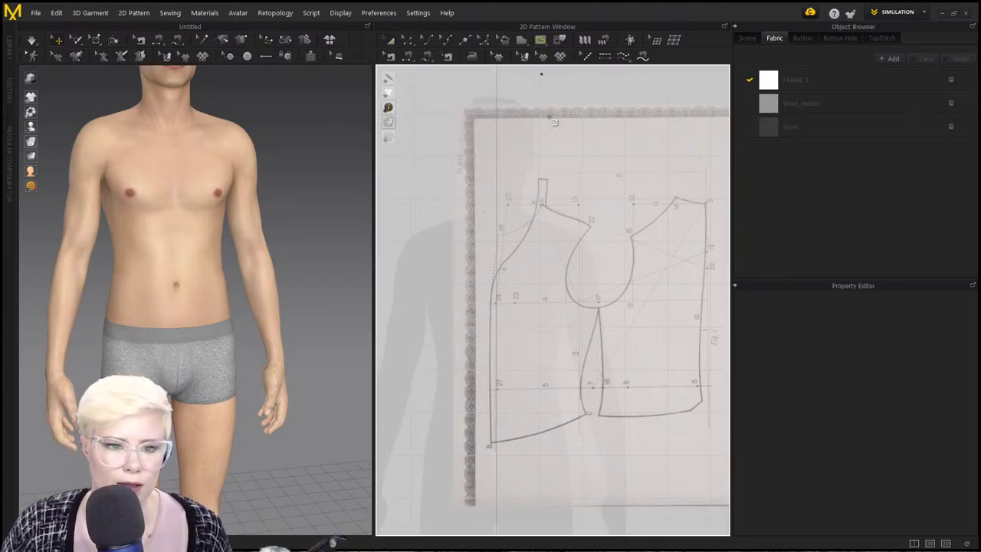
{"action": "scroll", "coordinate": [570, 232], "scroll_direction": "up", "scroll_amount": 2}
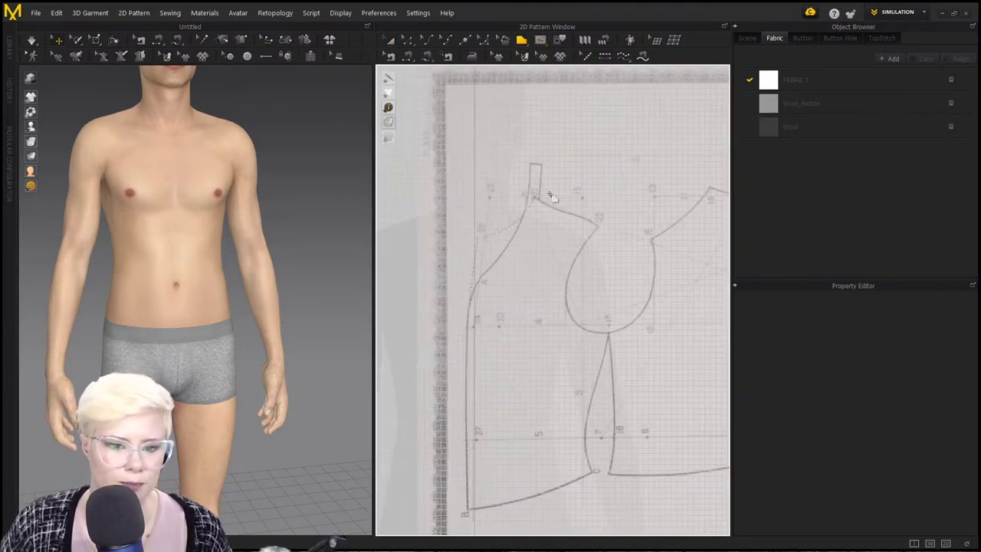
{"action": "scroll", "coordinate": [539, 197], "scroll_direction": "up", "scroll_amount": 4}
{"action": "left_click", "coordinate": [558, 216], "text": "ctrl"}
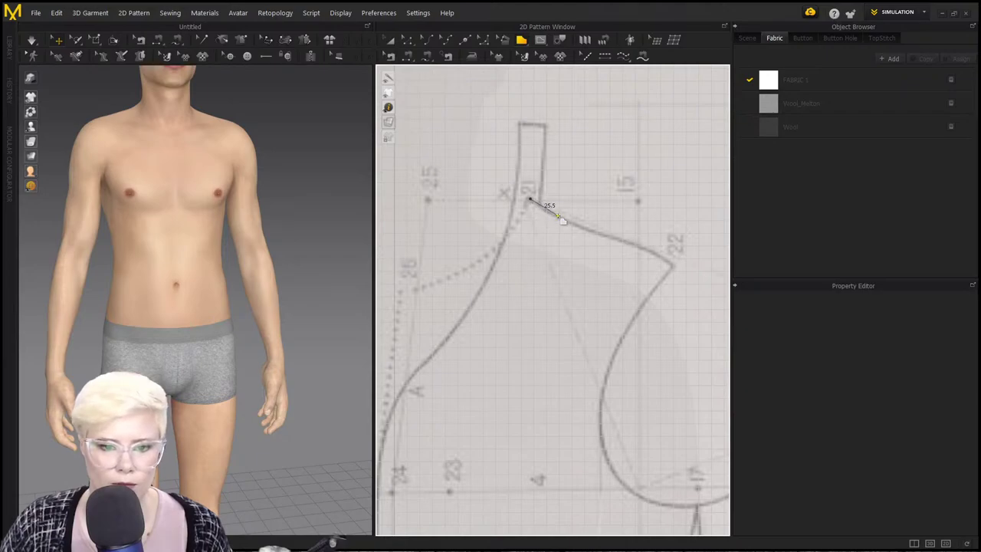
{"action": "left_click", "coordinate": [588, 229], "text": "ctrl"}
{"action": "left_click", "coordinate": [639, 245], "text": "ctrl"}
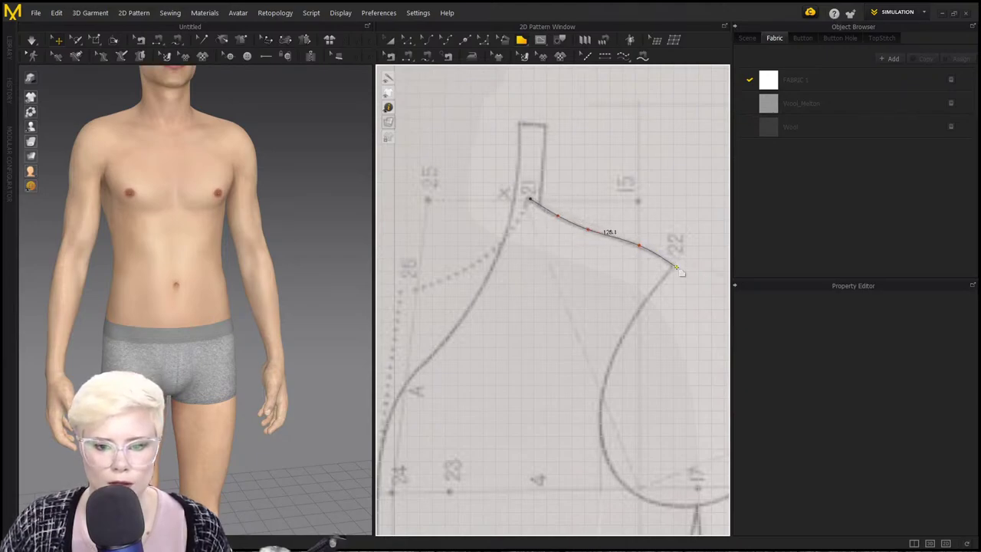
{"action": "left_click", "coordinate": [673, 265]}
Trace the front armhole as a curve about 257 mm long from point 22 around to point 17.
{"action": "left_click", "coordinate": [646, 302]}
{"action": "scroll", "coordinate": [606, 364], "scroll_direction": "down", "scroll_amount": 1}
{"action": "middle_click_drag", "start_coordinate": [604, 361], "coordinate": [542, 275]}
{"action": "left_click", "coordinate": [545, 282], "text": "ctrl"}
{"action": "left_click", "coordinate": [540, 327]}
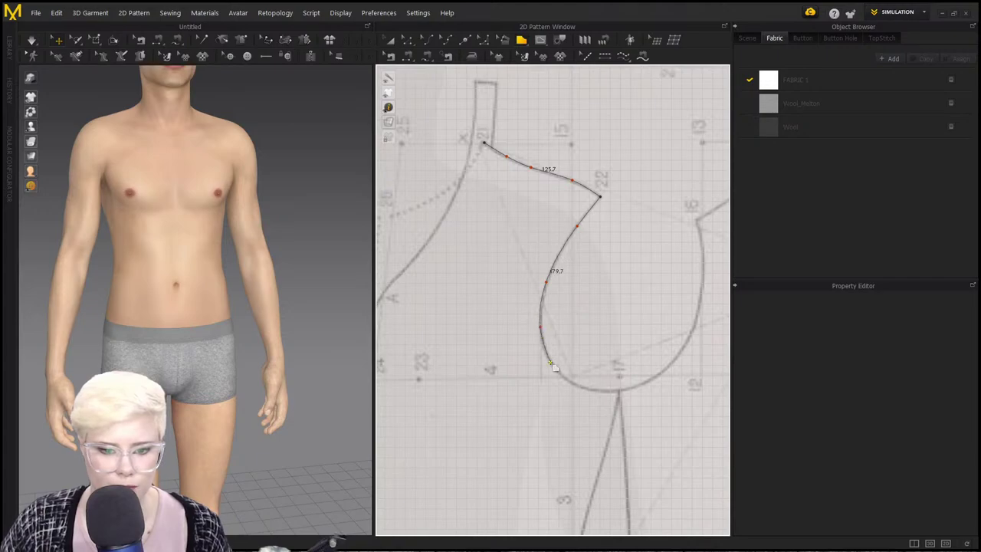
{"action": "left_click", "coordinate": [551, 366]}
{"action": "left_click", "coordinate": [584, 390]}
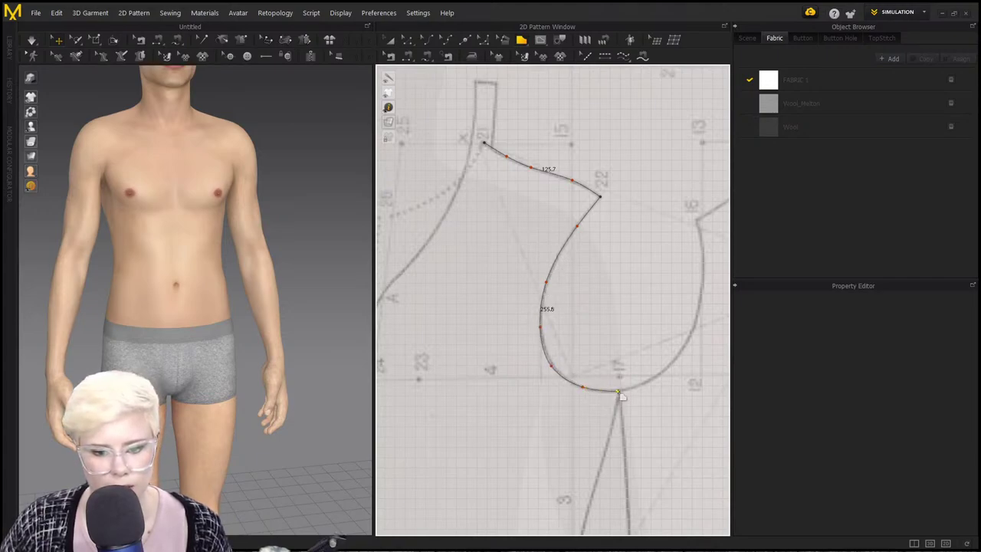
{"action": "left_click", "coordinate": [620, 392]}
Trace the front piece's side seam as a curve about 255 mm long from point 17 down to point C.
{"action": "scroll", "coordinate": [620, 392], "scroll_direction": "down", "scroll_amount": 2}
{"action": "middle_click_drag", "start_coordinate": [620, 393], "coordinate": [671, 202]}
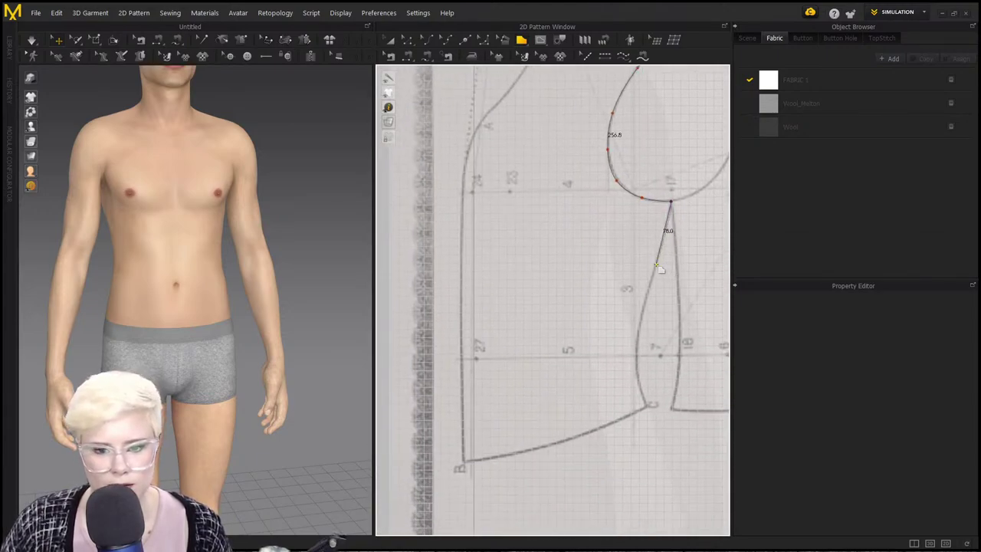
{"action": "left_click", "coordinate": [656, 264]}
{"action": "left_click", "coordinate": [637, 331]}
{"action": "left_click", "coordinate": [635, 363]}
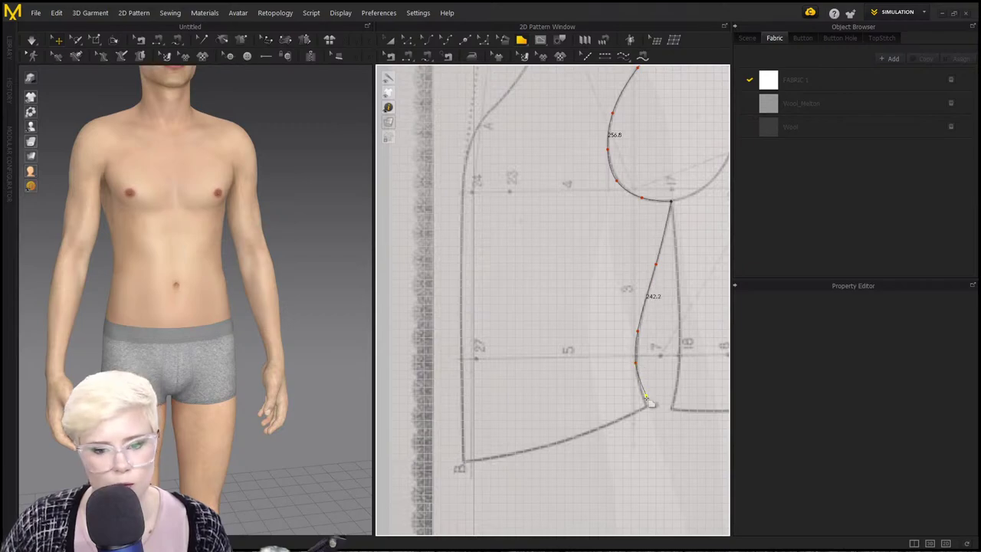
{"action": "left_click", "coordinate": [648, 407]}
Trace the front hem as a curve about 232 mm long from point C to point B.
{"action": "left_click", "coordinate": [607, 423]}
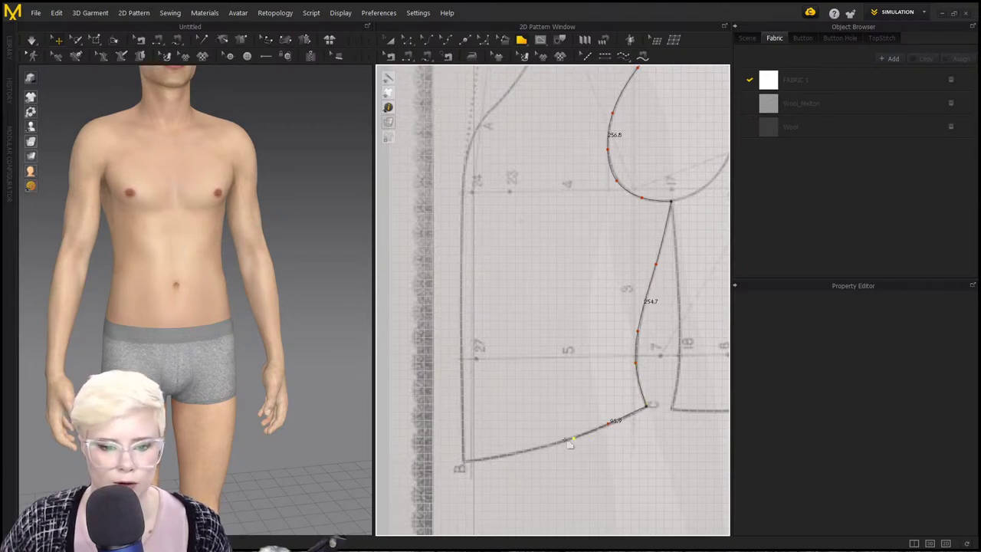
{"action": "left_click", "coordinate": [558, 442]}
{"action": "left_click", "coordinate": [493, 457]}
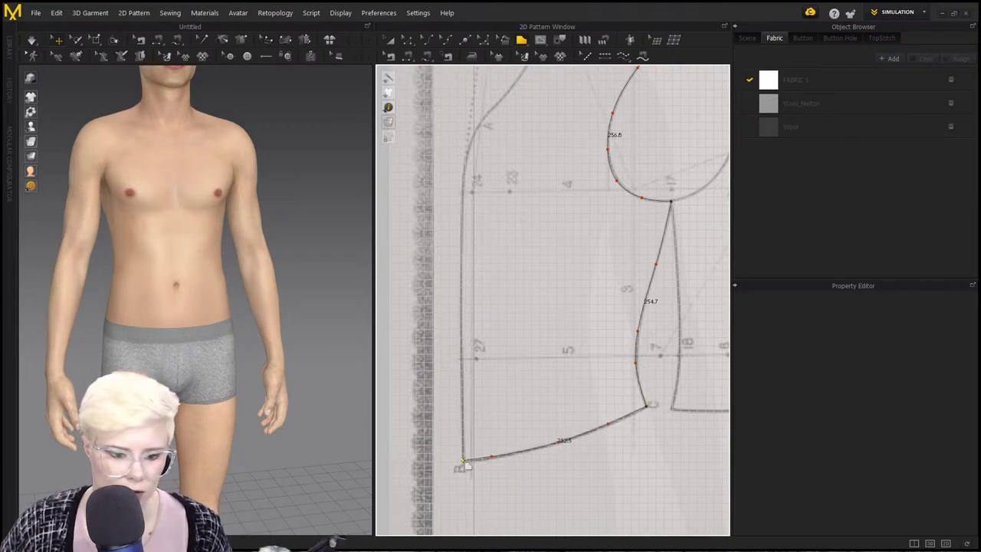
{"action": "left_click", "coordinate": [462, 463]}
{"action": "scroll", "coordinate": [464, 218], "scroll_direction": "up", "scroll_amount": 2}
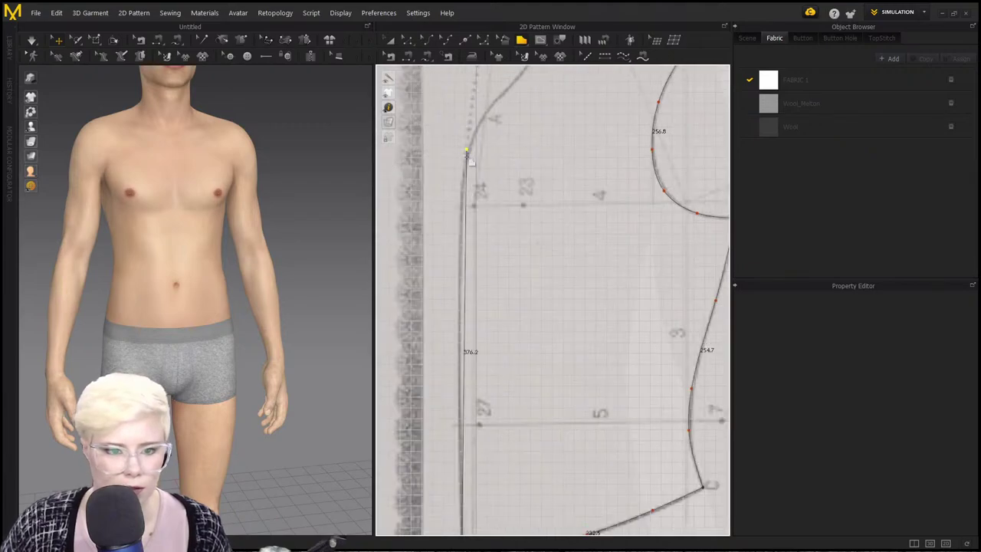
{"action": "left_click", "coordinate": [458, 219]}
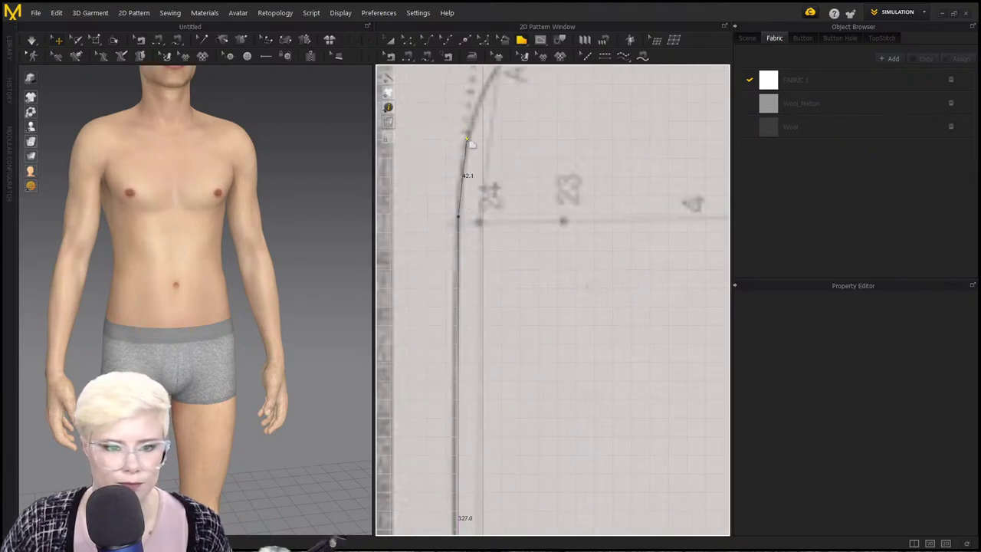
{"action": "key", "text": "ctrl+z"}
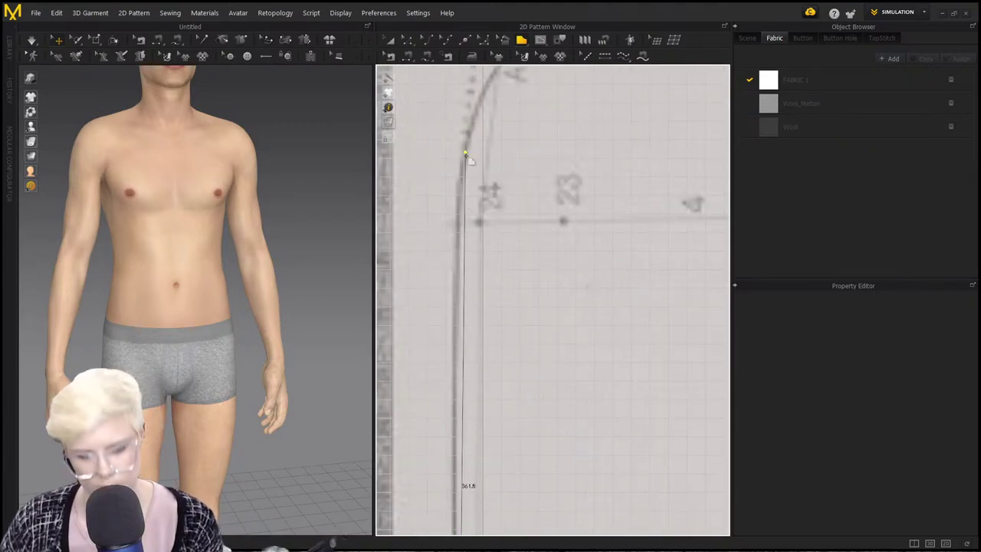
{"action": "left_click", "coordinate": [460, 194], "text": "ctrl"}
{"action": "scroll", "coordinate": [473, 124], "scroll_direction": "up", "scroll_amount": 1}
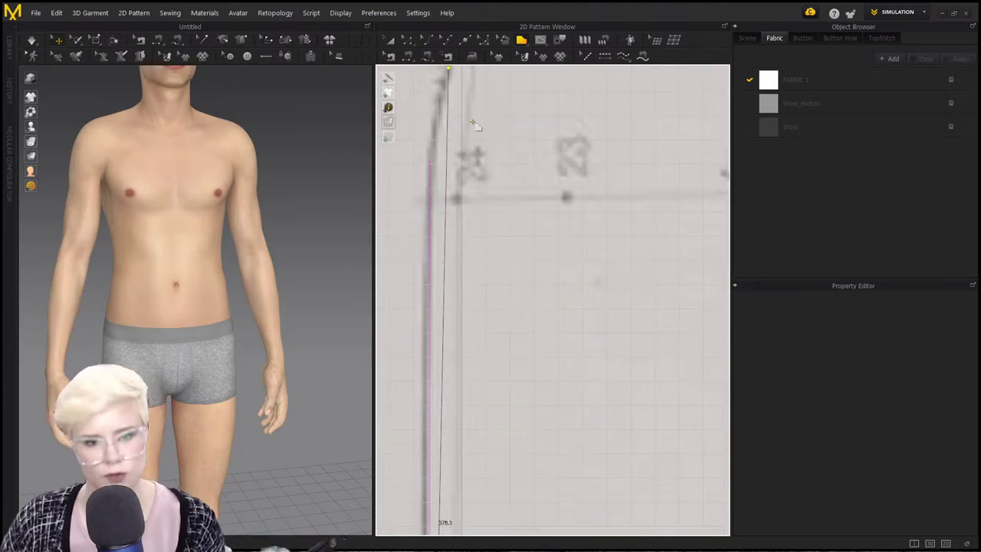
{"action": "key", "text": "ctrl+z"}
{"action": "scroll", "coordinate": [469, 165], "scroll_direction": "down", "scroll_amount": 5}
{"action": "middle_click_drag", "start_coordinate": [469, 163], "coordinate": [475, 228]}
{"action": "scroll", "coordinate": [476, 228], "scroll_direction": "up", "scroll_amount": 1}
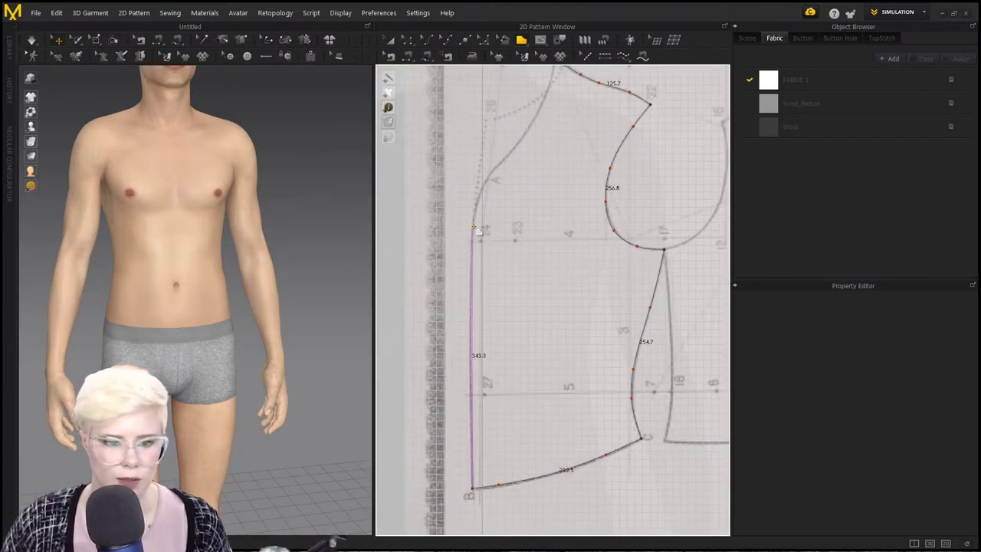
{"action": "left_click_drag", "start_coordinate": [477, 232], "coordinate": [481, 206]}
{"action": "key", "text": "ctrl+z"}
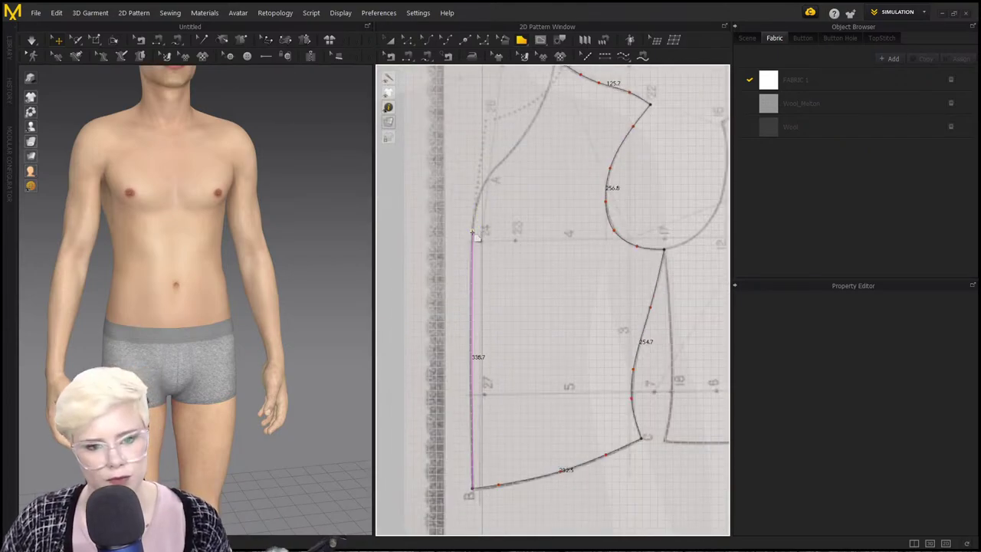
Draw the straight front edge about 329 mm up from point B, and close the outline with the curved neckline ending at point 21.
{"action": "left_click", "coordinate": [472, 237]}
{"action": "left_click", "coordinate": [477, 207], "text": "ctrl"}
{"action": "left_click", "coordinate": [485, 184], "text": "ctrl"}
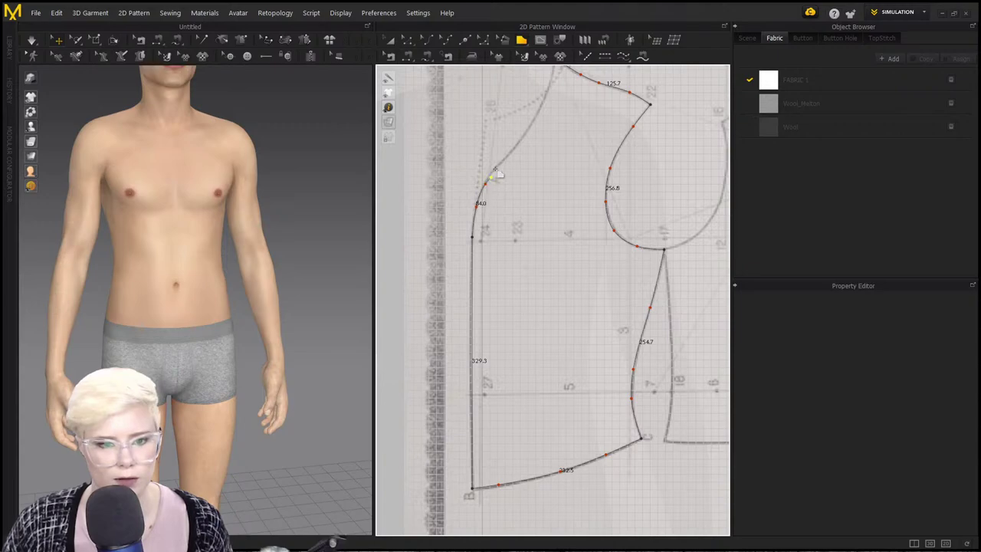
{"action": "left_click", "coordinate": [501, 160], "text": "ctrl"}
{"action": "scroll", "coordinate": [500, 161], "scroll_direction": "down", "scroll_amount": 2}
{"action": "middle_click_drag", "start_coordinate": [500, 161], "coordinate": [488, 272]}
{"action": "left_click_drag", "start_coordinate": [513, 247], "coordinate": [540, 200]}
{"action": "left_click", "coordinate": [602, 223]}
Shift the curve point midway along the front neckline so the outline follows the draft line more closely.
{"action": "scroll", "coordinate": [521, 236], "scroll_direction": "up", "scroll_amount": 3}
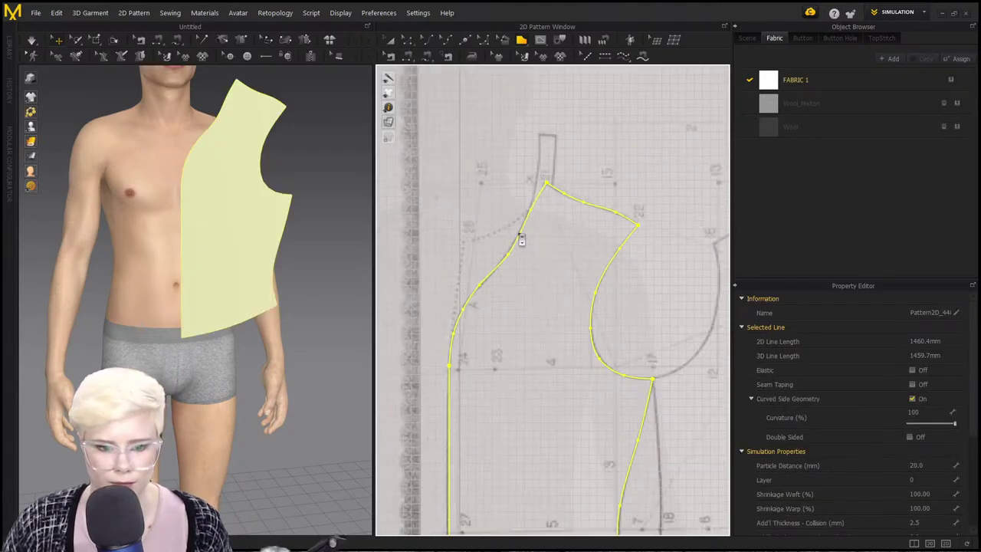
{"action": "left_click", "coordinate": [500, 230]}
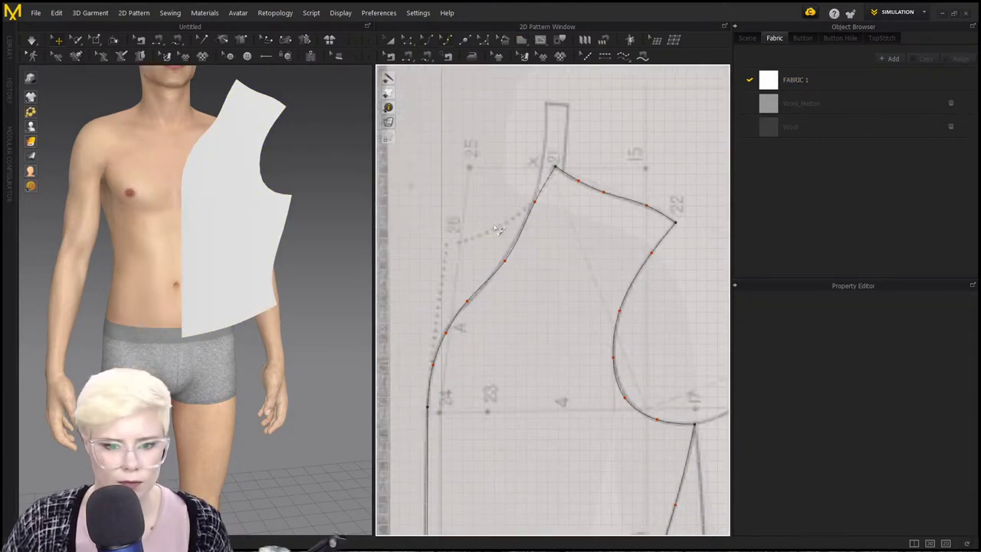
{"action": "left_click", "coordinate": [508, 264]}
{"action": "left_click_drag", "start_coordinate": [509, 263], "coordinate": [508, 260]}
{"action": "scroll", "coordinate": [508, 260], "scroll_direction": "up", "scroll_amount": 5}
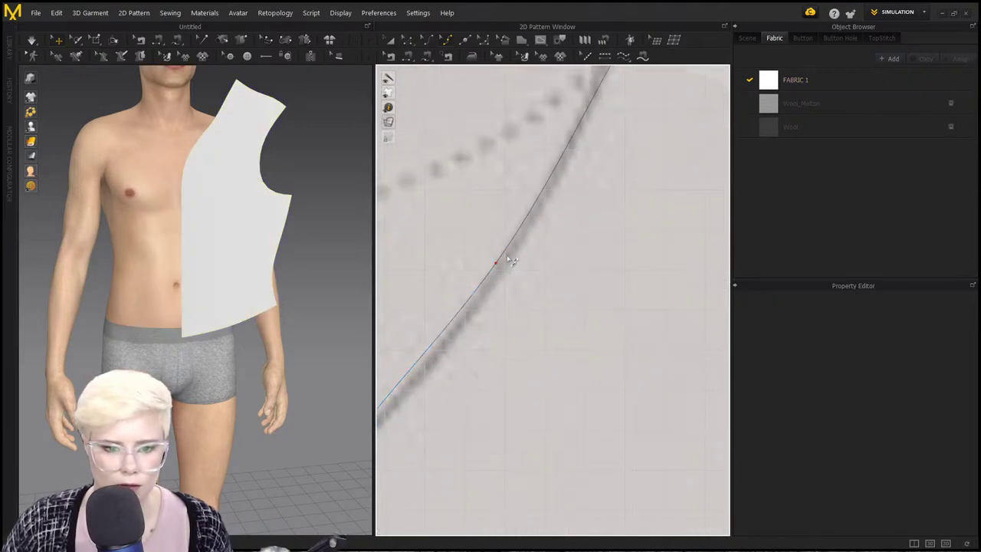
{"action": "left_click", "coordinate": [498, 267]}
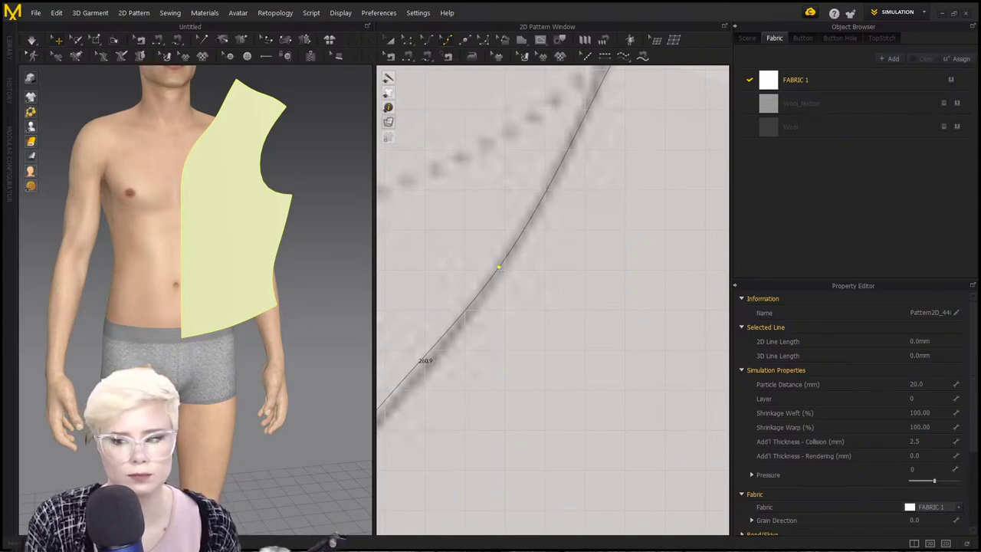
{"action": "scroll", "coordinate": [713, 322], "scroll_direction": "down", "scroll_amount": 4}
{"action": "right_click", "coordinate": [711, 317]}
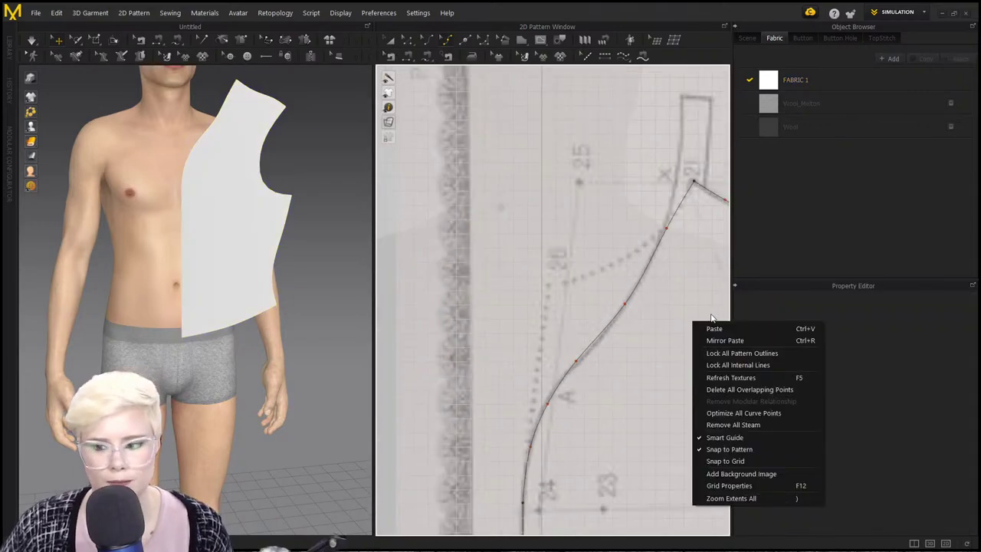
{"action": "key", "text": "Escape"}
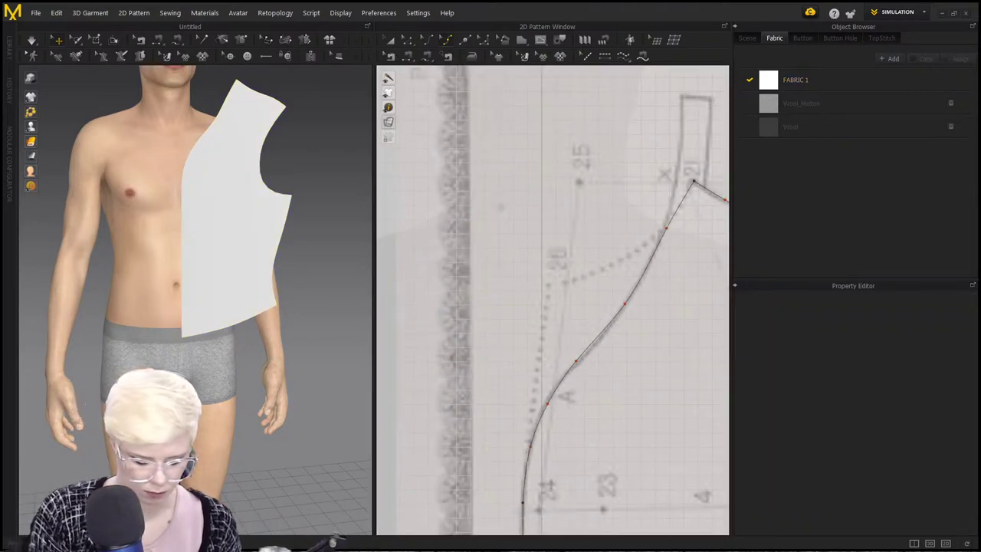
Start the back piece, tracing its shoulder about 143 mm from point 16 to 14 and its neckline about 70 mm to point 9.
{"action": "scroll", "coordinate": [571, 285], "scroll_direction": "down", "scroll_amount": 5}
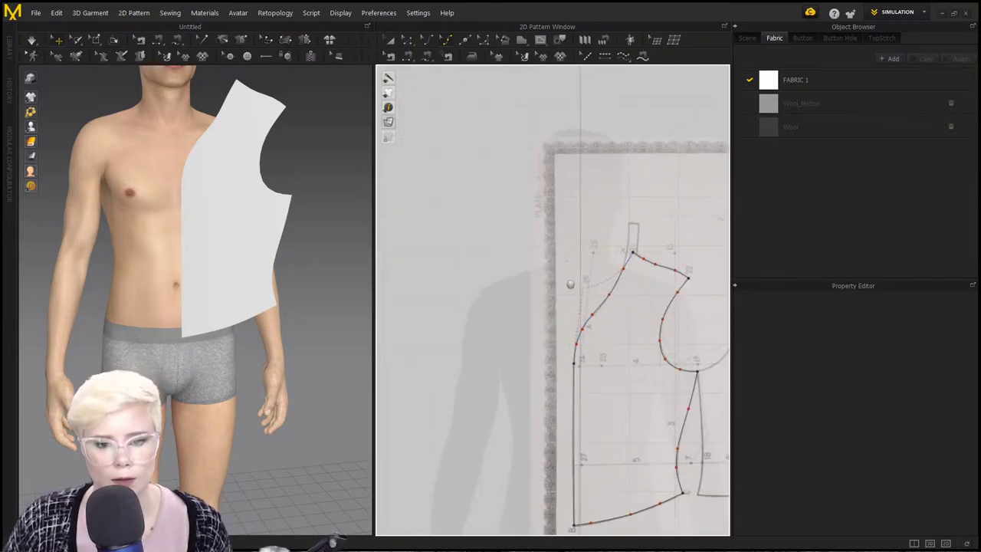
{"action": "scroll", "coordinate": [550, 289], "scroll_direction": "up", "scroll_amount": 3}
{"action": "scroll", "coordinate": [548, 290], "scroll_direction": "down", "scroll_amount": 3}
{"action": "scroll", "coordinate": [602, 356], "scroll_direction": "up", "scroll_amount": 2}
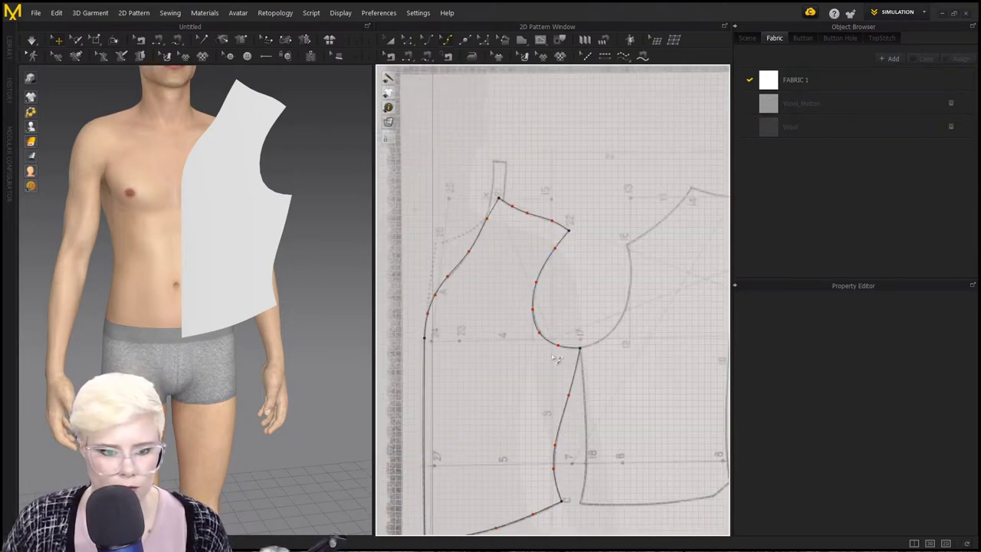
{"action": "scroll", "coordinate": [513, 294], "scroll_direction": "down", "scroll_amount": 2}
{"action": "scroll", "coordinate": [617, 257], "scroll_direction": "up", "scroll_amount": 2}
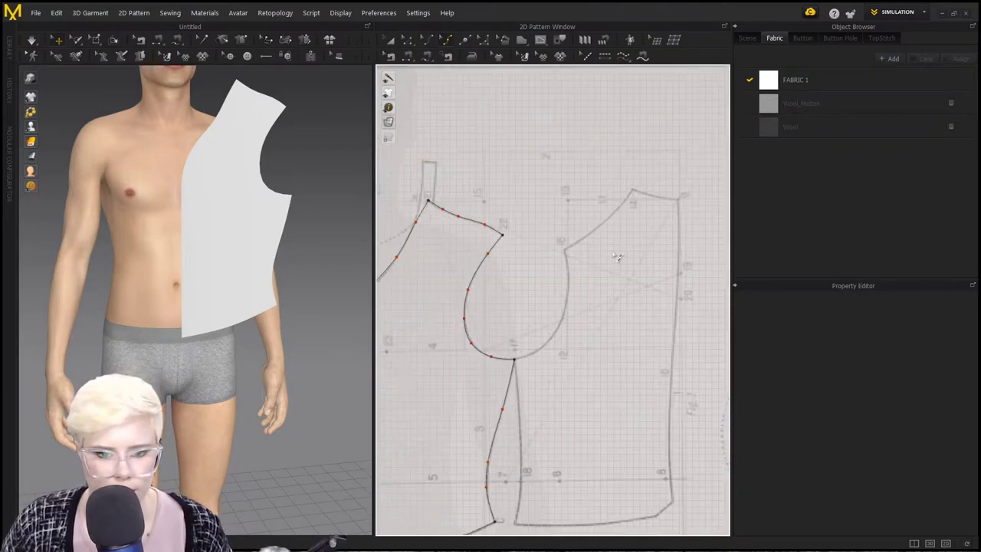
{"action": "left_click", "coordinate": [521, 39]}
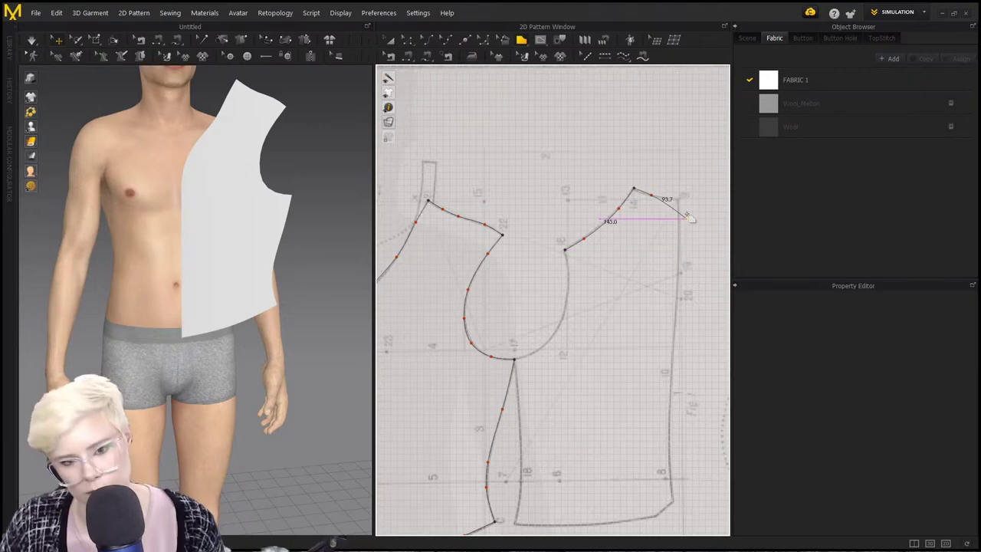
{"action": "scroll", "coordinate": [682, 201], "scroll_direction": "up", "scroll_amount": 5}
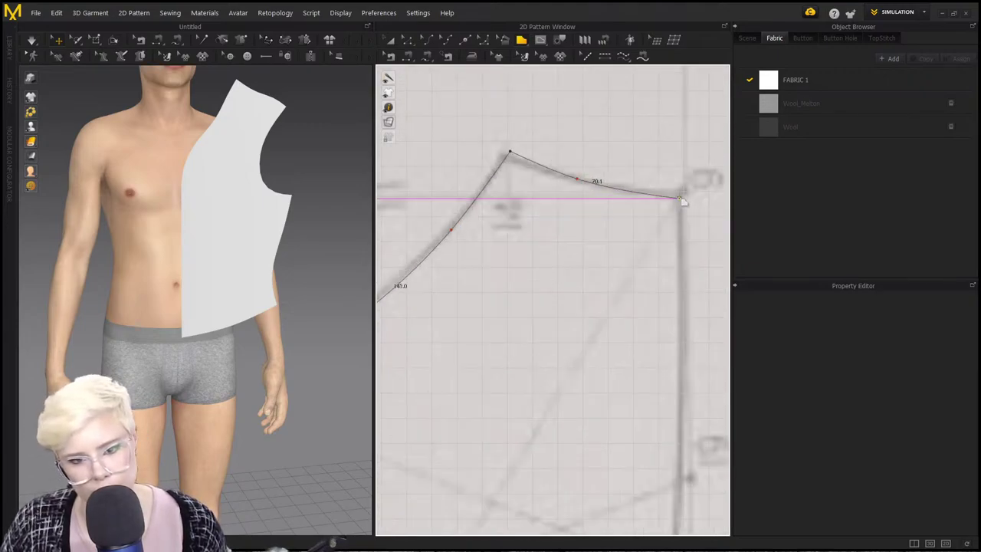
{"action": "scroll", "coordinate": [685, 233], "scroll_direction": "down", "scroll_amount": 3}
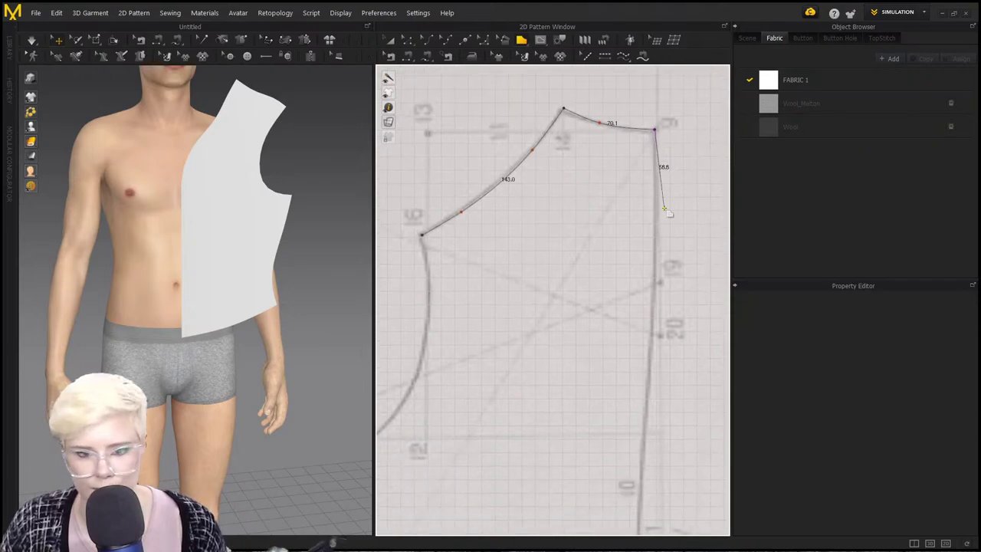
Trace the centre back seam about 465 mm down from point 9, followed by the angled hem corner about 36 mm long.
{"action": "left_click", "coordinate": [651, 358], "text": "ctrl"}
{"action": "scroll", "coordinate": [651, 357], "scroll_direction": "down", "scroll_amount": 2}
{"action": "middle_click_drag", "start_coordinate": [652, 357], "coordinate": [637, 168]}
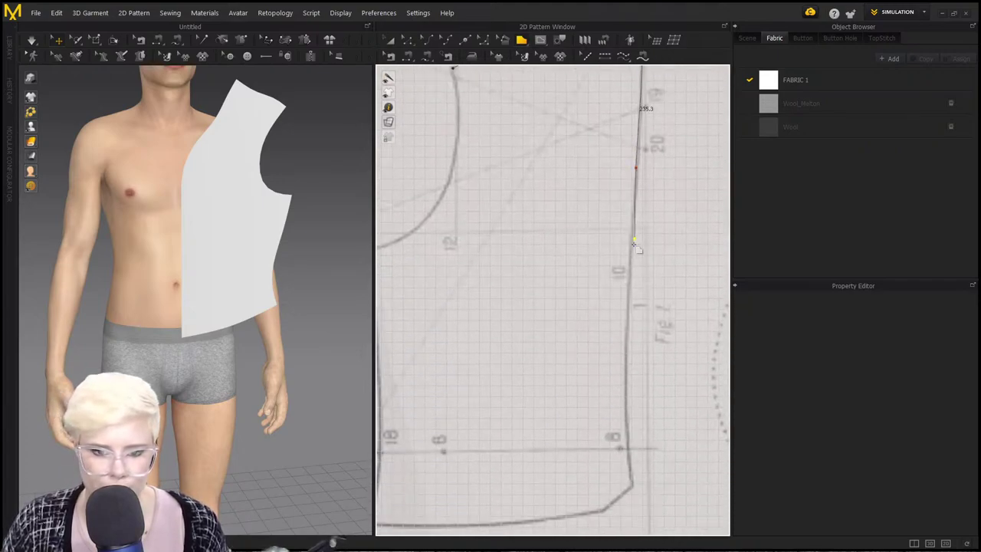
{"action": "left_click", "coordinate": [632, 255], "text": "ctrl"}
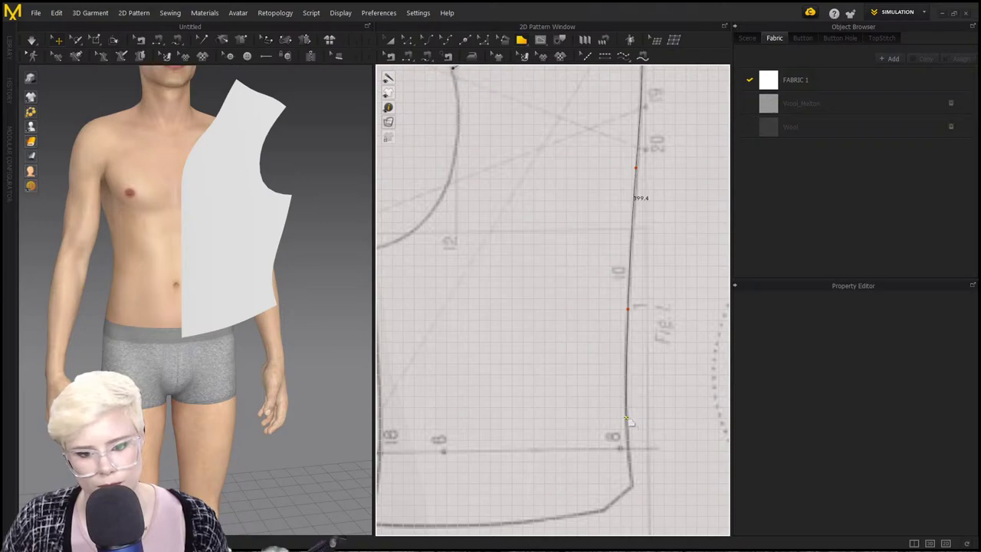
{"action": "left_click", "coordinate": [633, 487]}
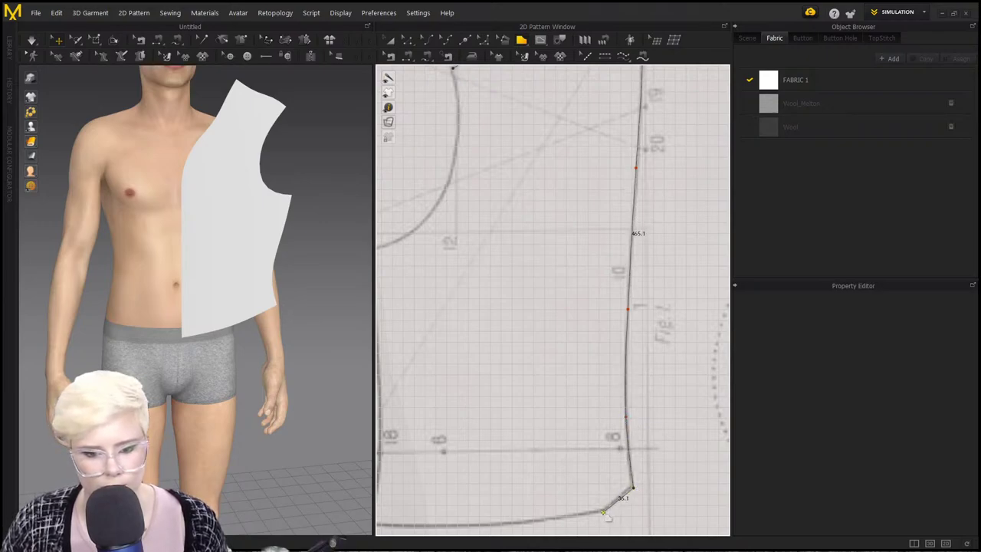
{"action": "left_click", "coordinate": [604, 510]}
Trace the back hem about 215 mm to the side corner and the back side seam about 253 mm up to point 17.
{"action": "middle_click_drag", "start_coordinate": [584, 512], "coordinate": [717, 458]}
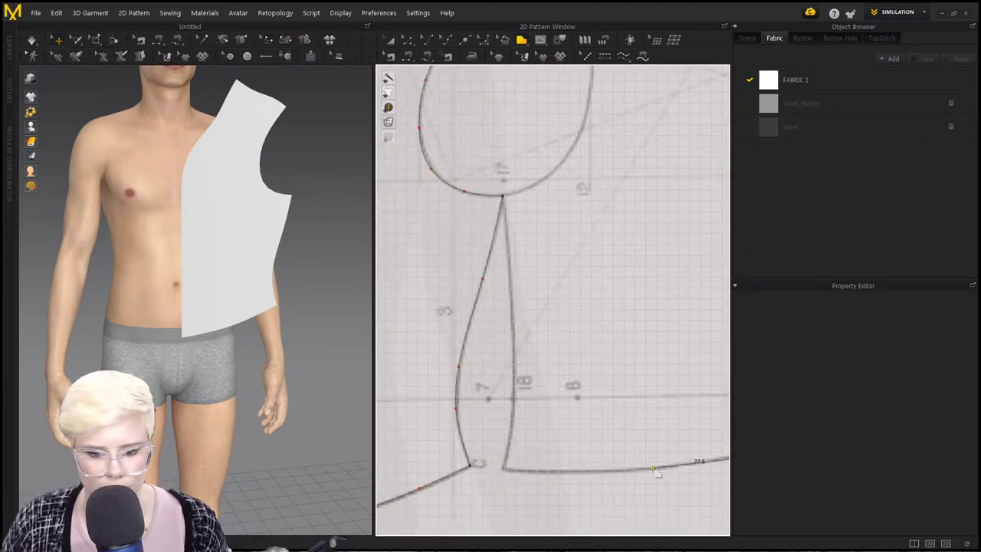
{"action": "left_click", "coordinate": [653, 468], "text": "ctrl"}
{"action": "left_click", "coordinate": [503, 469]}
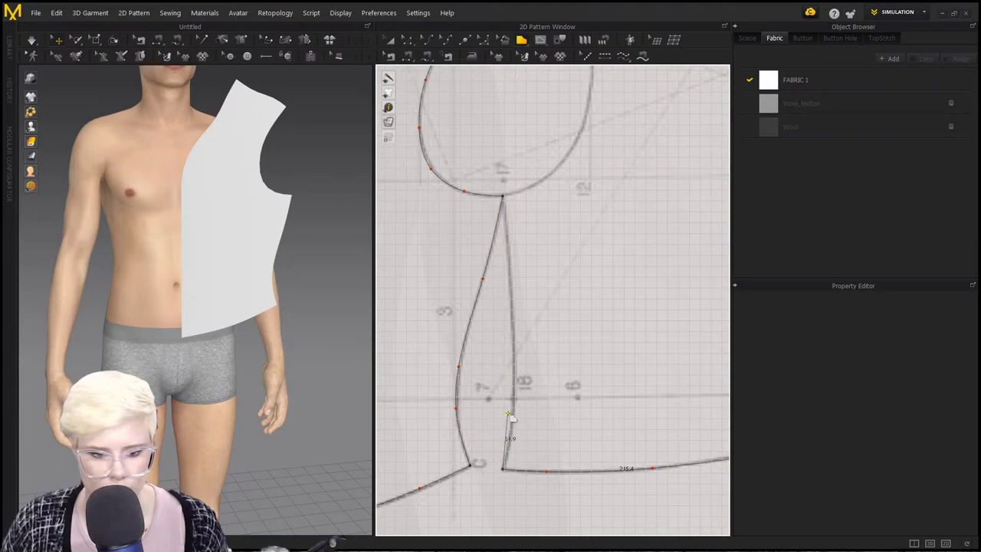
{"action": "left_click", "coordinate": [503, 195]}
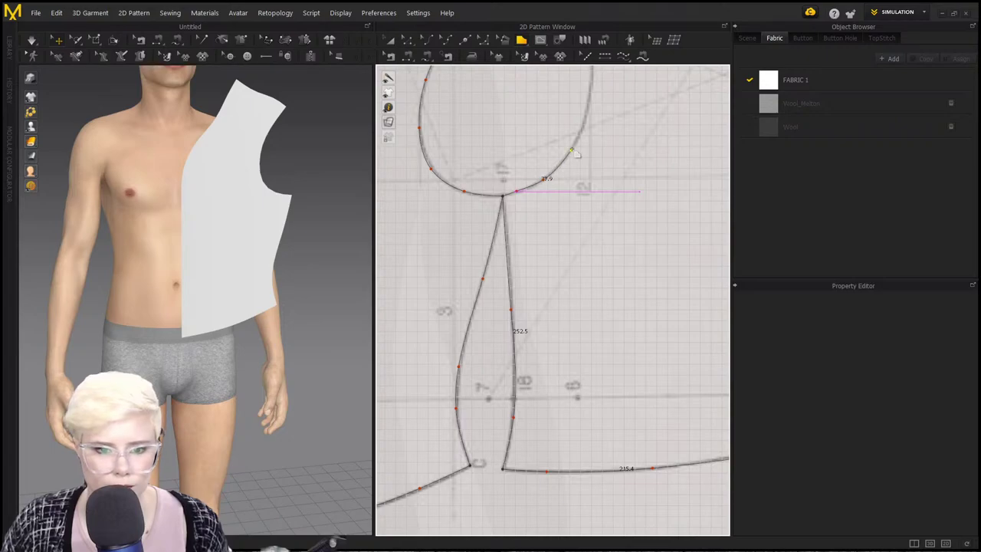
Trace the back armhole from point 17 up to point 16 and close the back piece outline.
{"action": "scroll", "coordinate": [579, 165], "scroll_direction": "down", "scroll_amount": 1}
{"action": "middle_click_drag", "start_coordinate": [580, 161], "coordinate": [567, 299]}
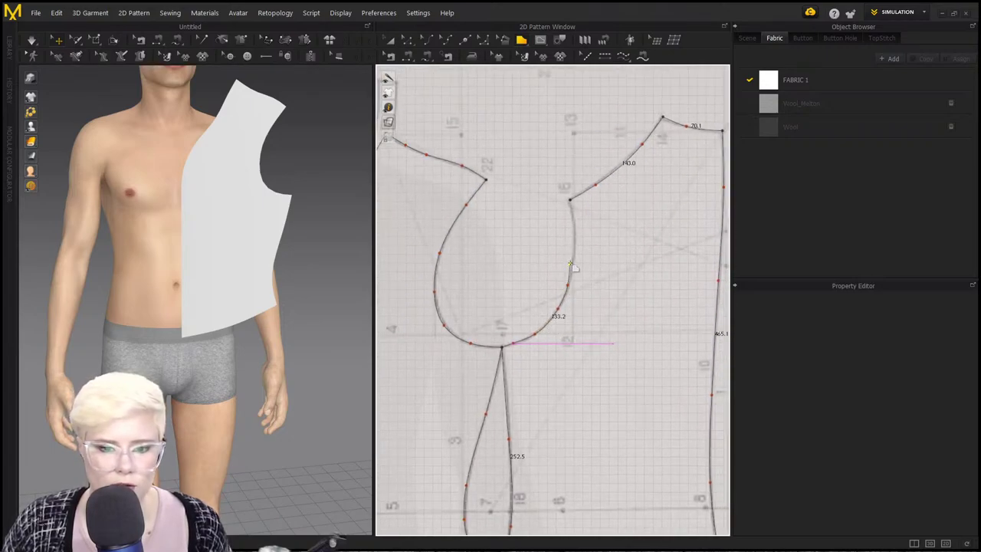
{"action": "left_click", "coordinate": [569, 201]}
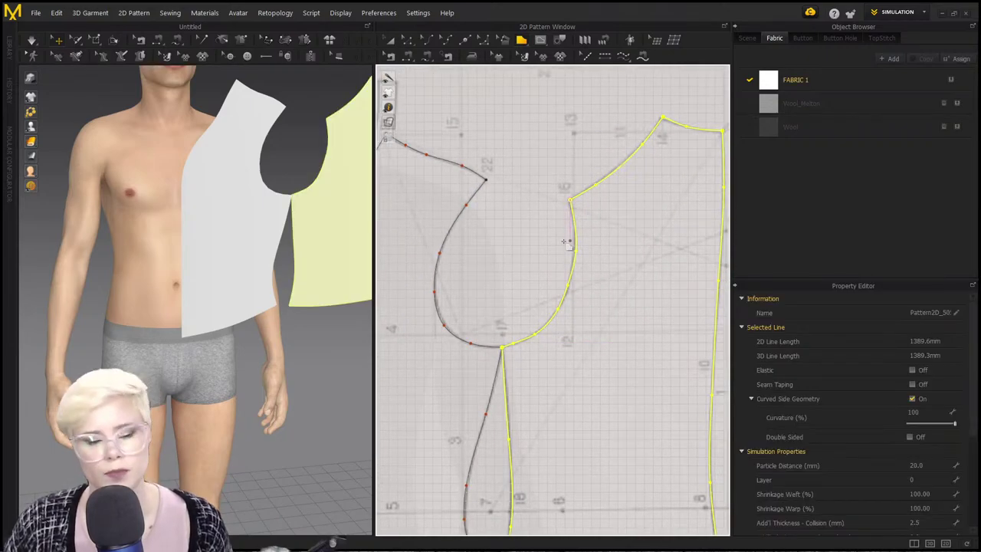
{"action": "key", "text": "c"}
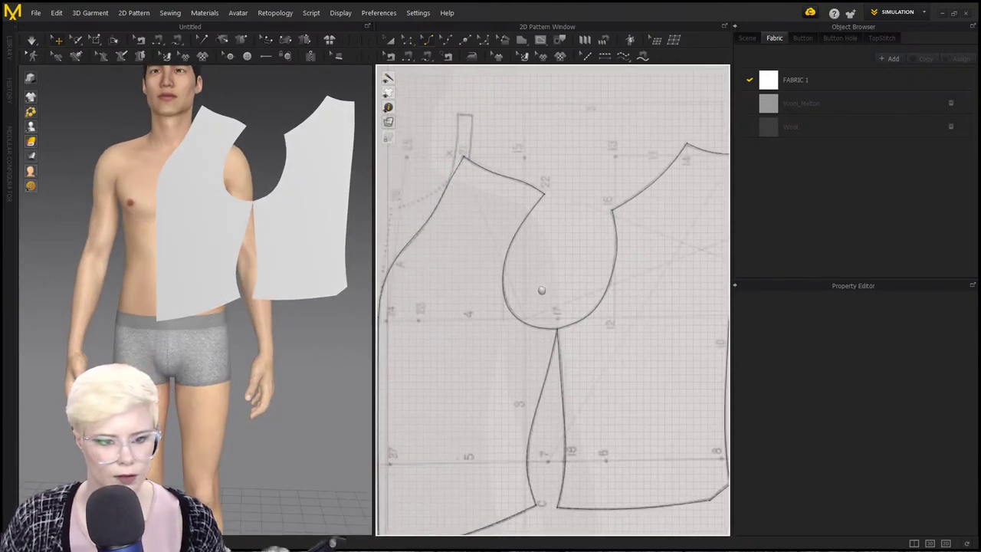
Draw an internal line about 406 mm long on the front piece from point A through point 24 down to the hem near corner B.
{"action": "scroll", "coordinate": [491, 259], "scroll_direction": "up", "scroll_amount": 2}
{"action": "scroll", "coordinate": [491, 260], "scroll_direction": "up", "scroll_amount": 3}
{"action": "middle_click_drag", "start_coordinate": [491, 260], "coordinate": [528, 225]}
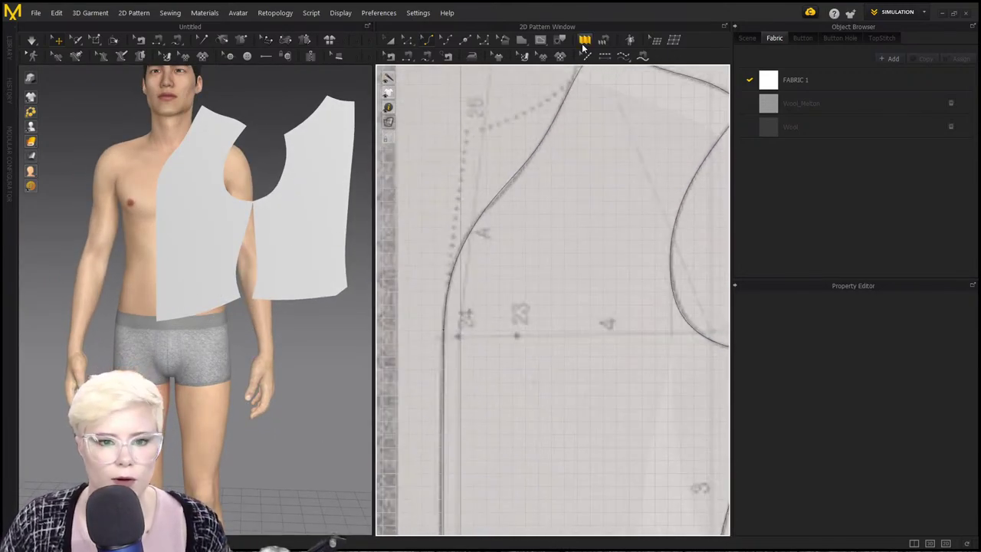
{"action": "left_click", "coordinate": [536, 39]}
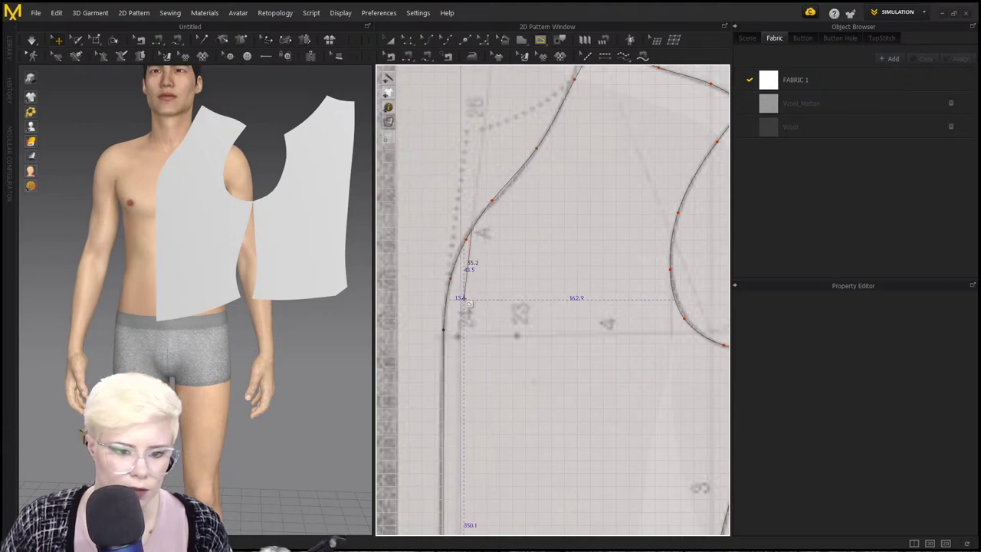
{"action": "left_click", "coordinate": [459, 335], "text": "ctrl"}
{"action": "middle_click_drag", "start_coordinate": [459, 376], "coordinate": [474, 207]}
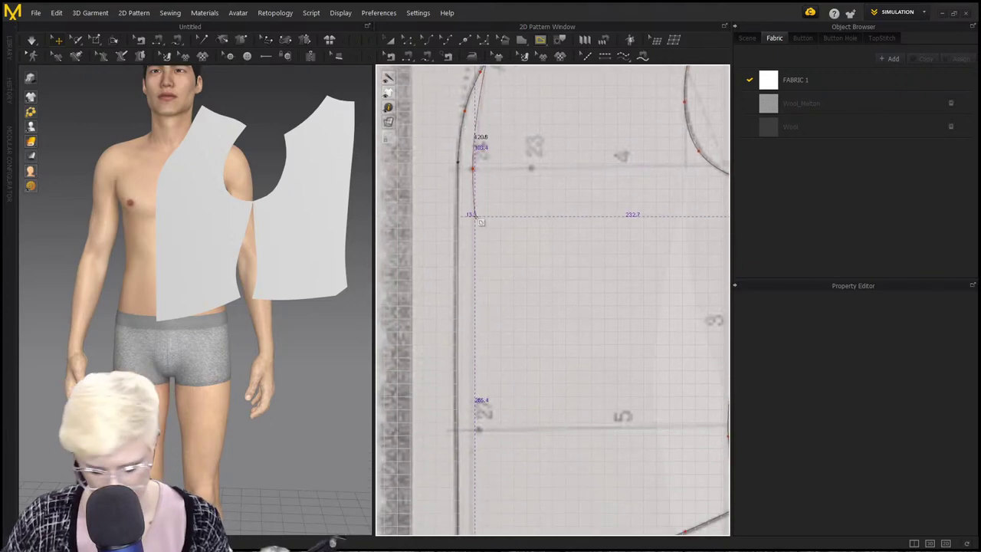
{"action": "key", "text": "ctrl+z"}
{"action": "left_click", "coordinate": [474, 167]}
{"action": "middle_click_drag", "start_coordinate": [481, 378], "coordinate": [481, 285]}
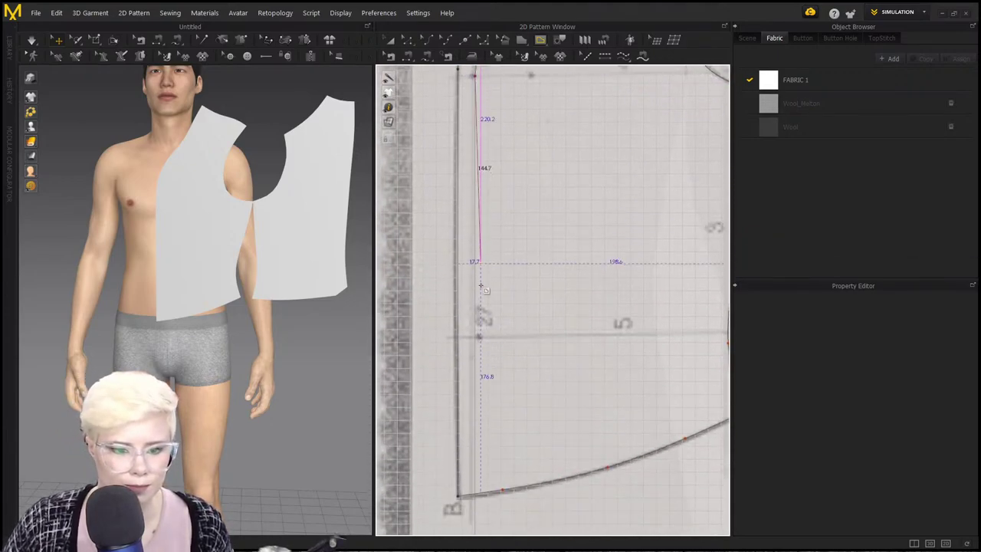
{"action": "scroll", "coordinate": [465, 512], "scroll_direction": "up", "scroll_amount": 5}
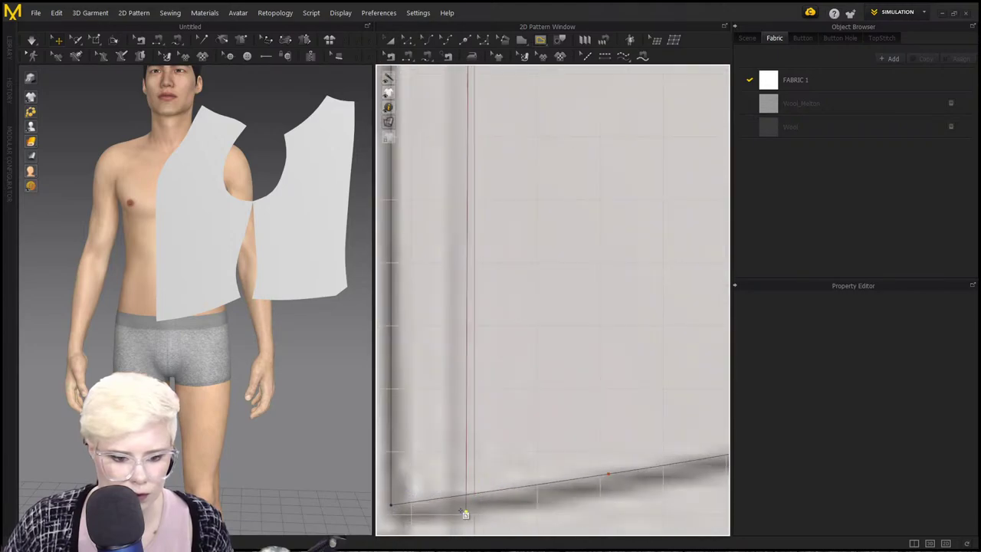
{"action": "left_click", "coordinate": [461, 504]}
{"action": "scroll", "coordinate": [498, 499], "scroll_direction": "down", "scroll_amount": 3}
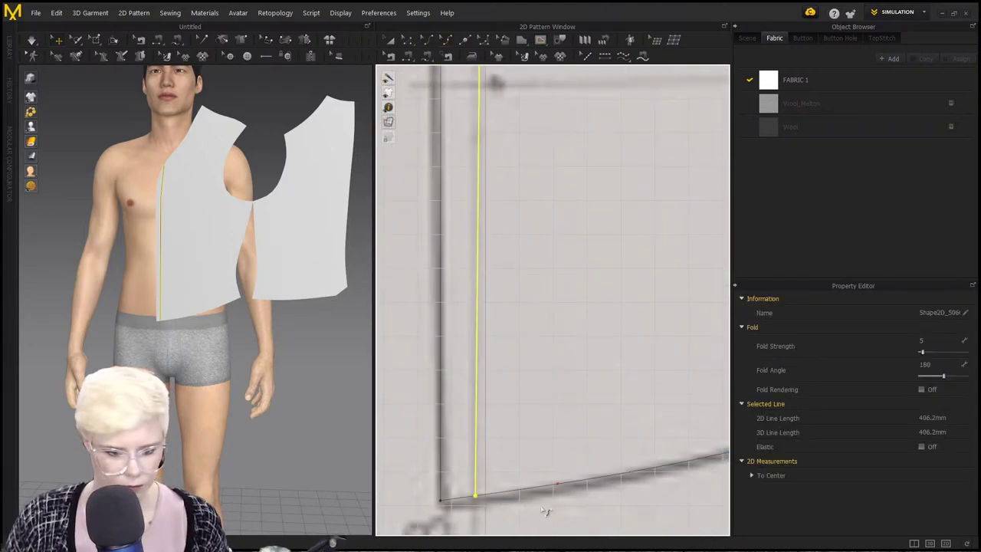
Adjust the hem's curve point nearest corner B to the draft line and extend the lower internal line segment to the pattern outline.
{"action": "left_click", "coordinate": [558, 487]}
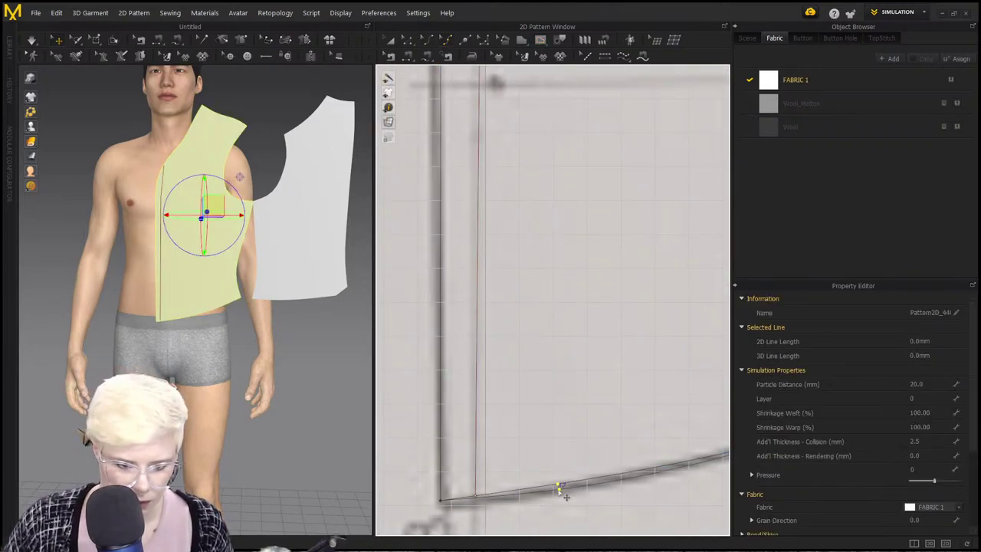
{"action": "left_click", "coordinate": [477, 449]}
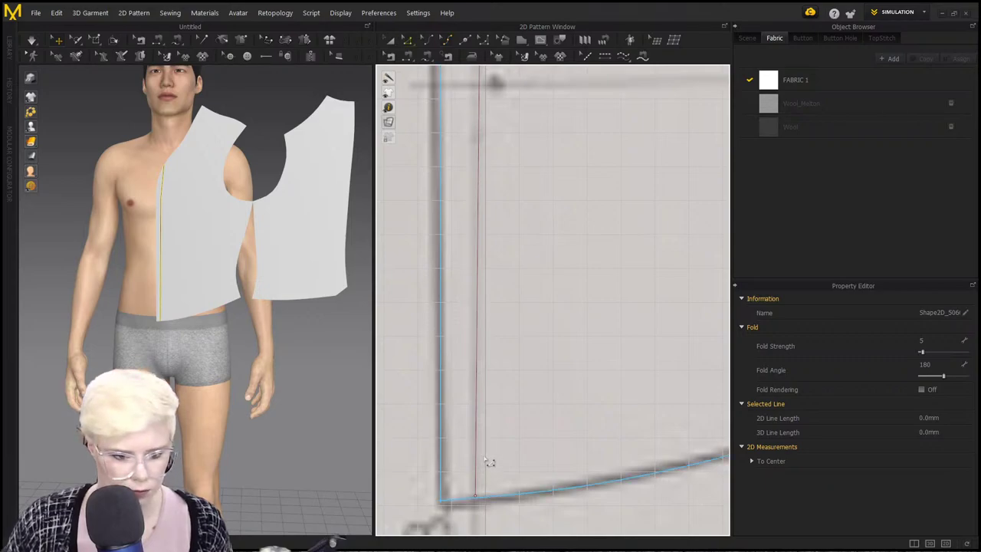
{"action": "right_click", "coordinate": [476, 443]}
{"action": "mouse_move", "coordinate": [530, 397]}
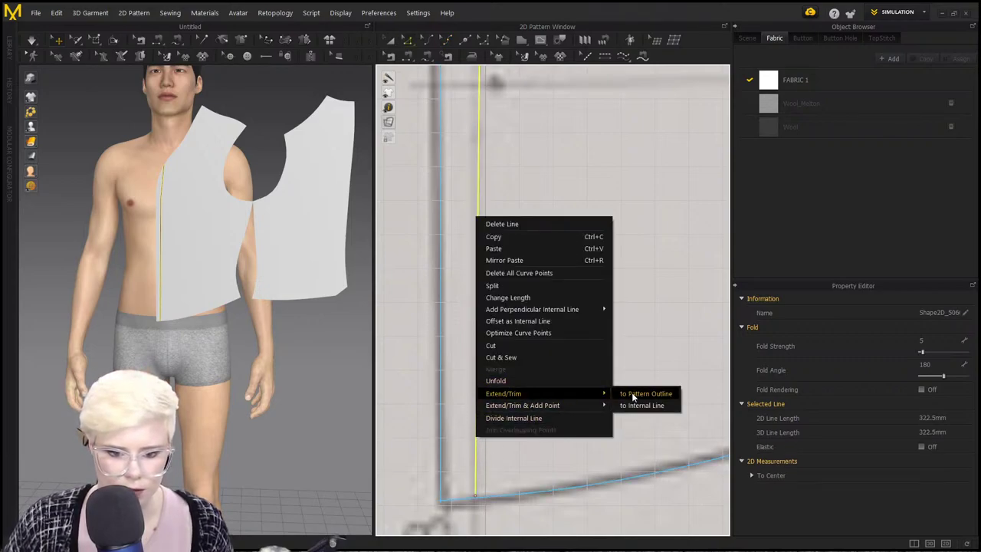
{"action": "left_click", "coordinate": [634, 395]}
{"action": "scroll", "coordinate": [506, 352], "scroll_direction": "down", "scroll_amount": 5}
{"action": "middle_click_drag", "start_coordinate": [506, 352], "coordinate": [493, 516]}
{"action": "middle_click_drag", "start_coordinate": [493, 330], "coordinate": [487, 412]}
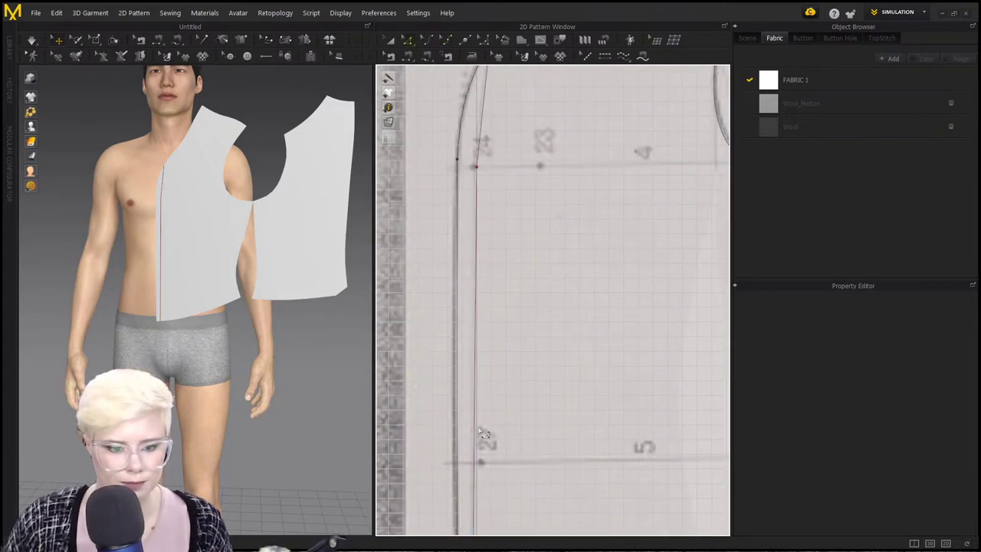
Curve the front's lower internal line segment slightly towards point 27 of the draft.
{"action": "scroll", "coordinate": [502, 440], "scroll_direction": "down", "scroll_amount": 2}
{"action": "scroll", "coordinate": [499, 439], "scroll_direction": "up", "scroll_amount": 2}
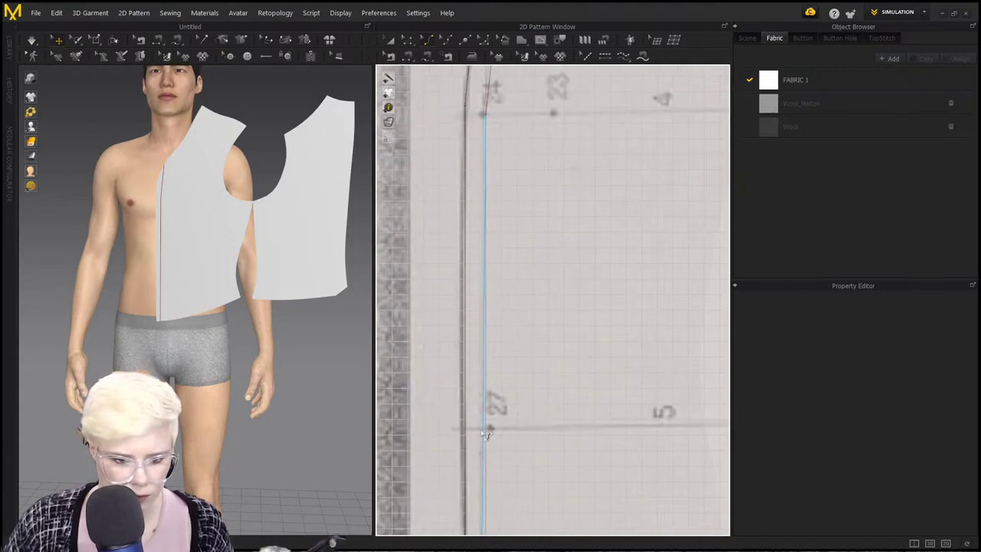
{"action": "left_click", "coordinate": [489, 431]}
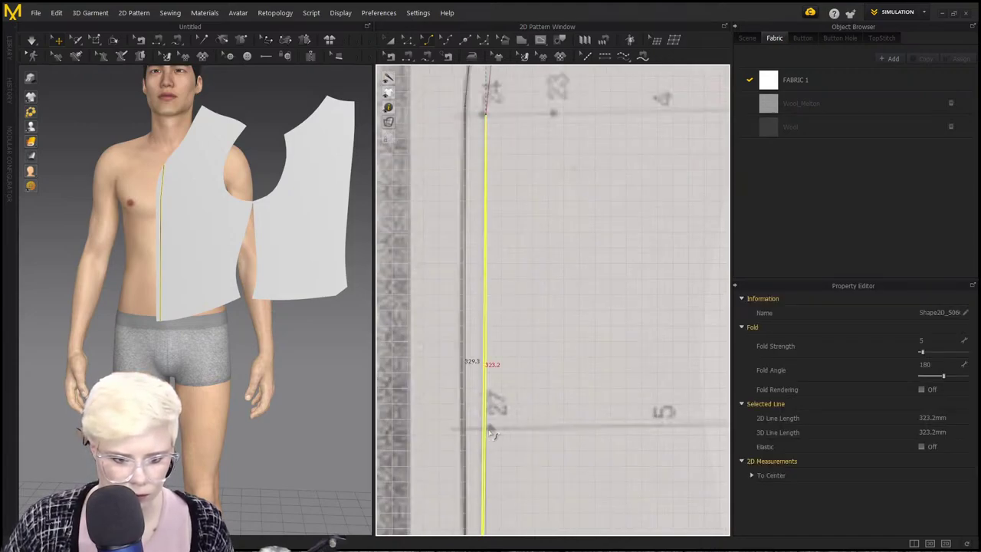
{"action": "scroll", "coordinate": [484, 370], "scroll_direction": "down", "scroll_amount": 3}
{"action": "scroll", "coordinate": [467, 445], "scroll_direction": "up", "scroll_amount": 5}
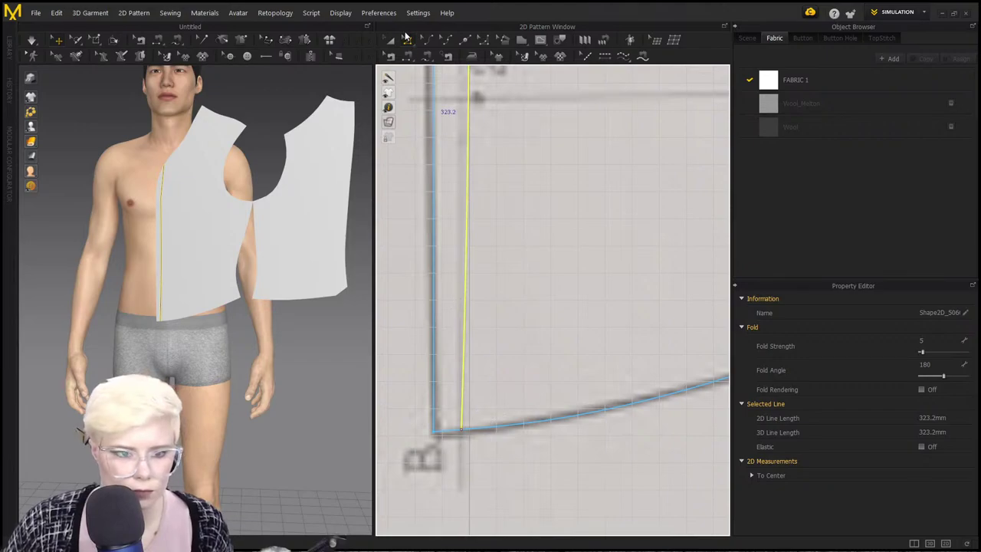
Try to shift the front's lower internal line segment sideways below point 24.
{"action": "left_click", "coordinate": [479, 400]}
{"action": "left_click", "coordinate": [462, 429]}
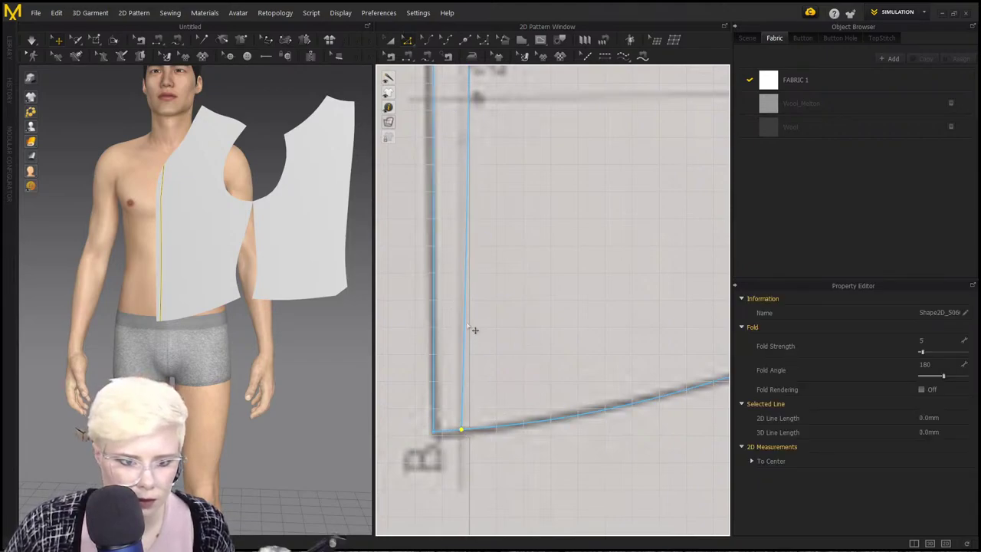
{"action": "scroll", "coordinate": [475, 329], "scroll_direction": "down", "scroll_amount": 3}
{"action": "scroll", "coordinate": [480, 330], "scroll_direction": "up", "scroll_amount": 3}
{"action": "scroll", "coordinate": [481, 379], "scroll_direction": "down", "scroll_amount": 3}
{"action": "scroll", "coordinate": [481, 413], "scroll_direction": "up", "scroll_amount": 2}
{"action": "scroll", "coordinate": [481, 425], "scroll_direction": "down", "scroll_amount": 3}
{"action": "scroll", "coordinate": [483, 406], "scroll_direction": "up", "scroll_amount": 4}
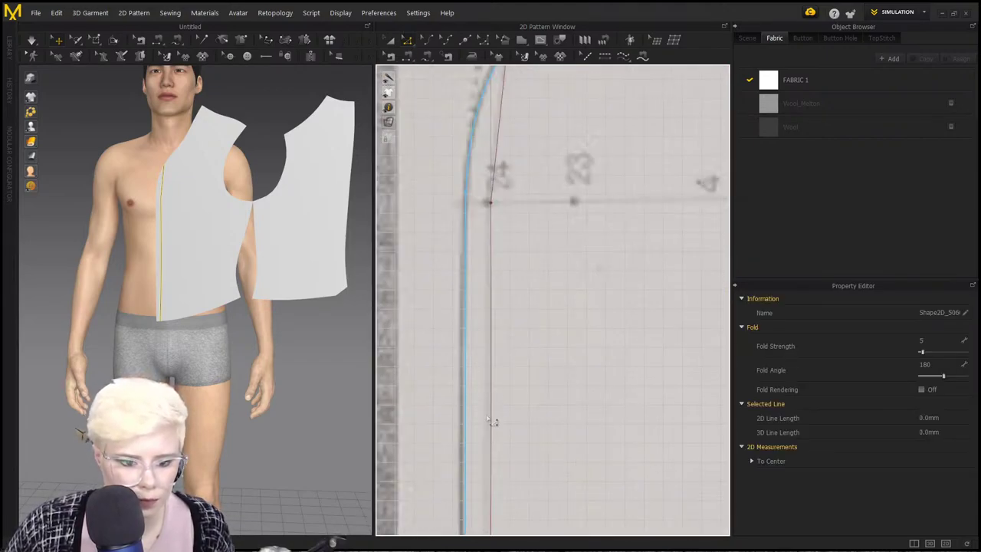
{"action": "left_click", "coordinate": [491, 463]}
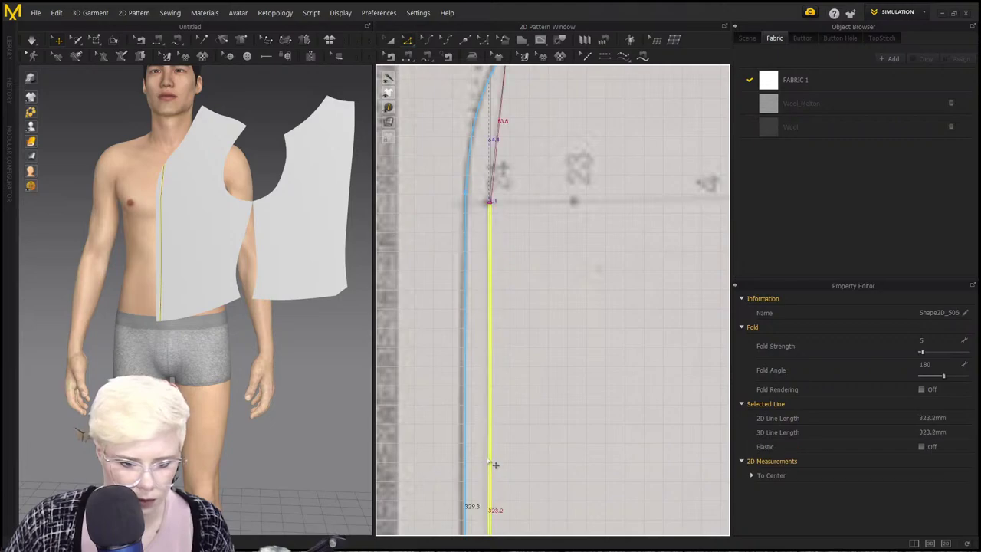
{"action": "left_click", "coordinate": [499, 463]}
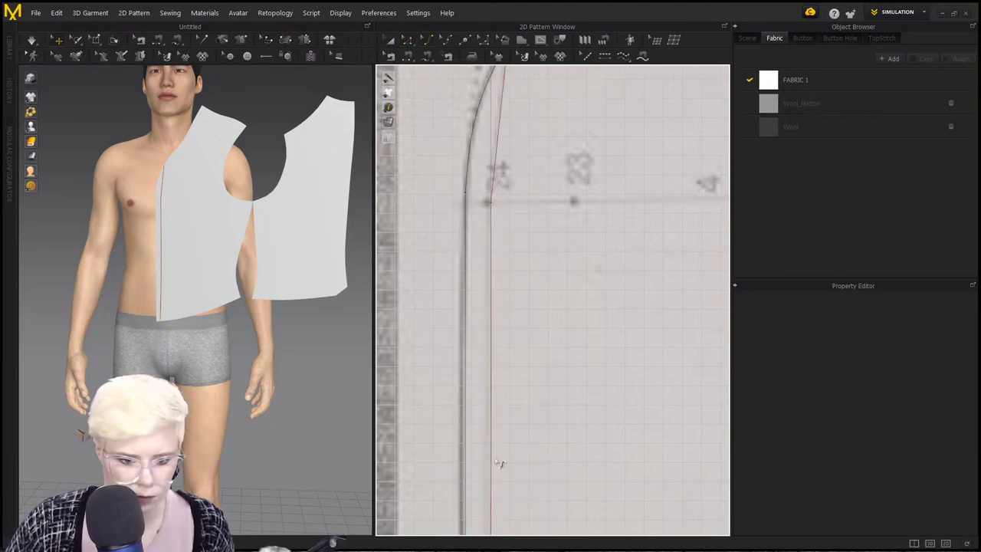
{"action": "left_click", "coordinate": [496, 480]}
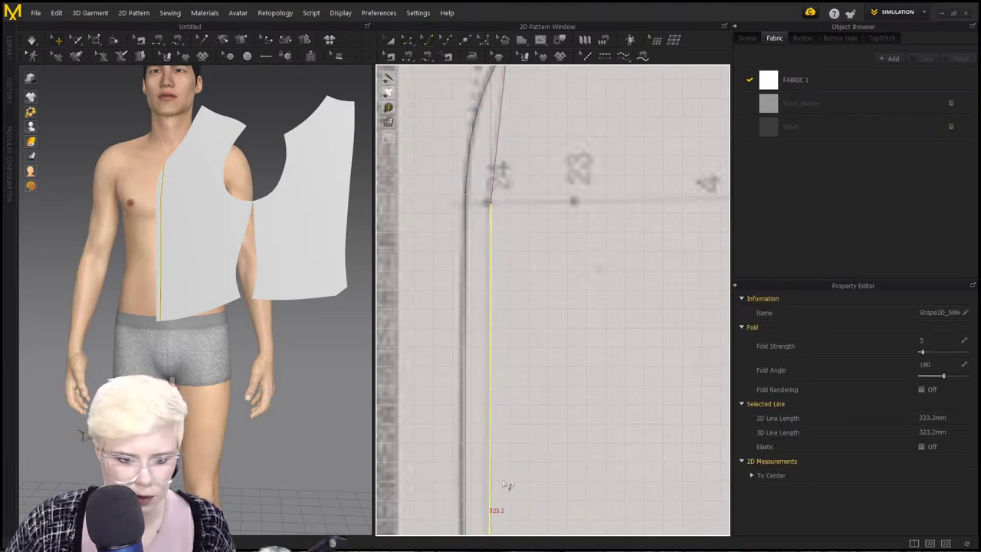
Clone the front and back pieces together as symmetric patterns with sewing and place the mirrored copies beside the originals, across the avatar's centre line.
{"action": "scroll", "coordinate": [506, 485], "scroll_direction": "down", "scroll_amount": 5}
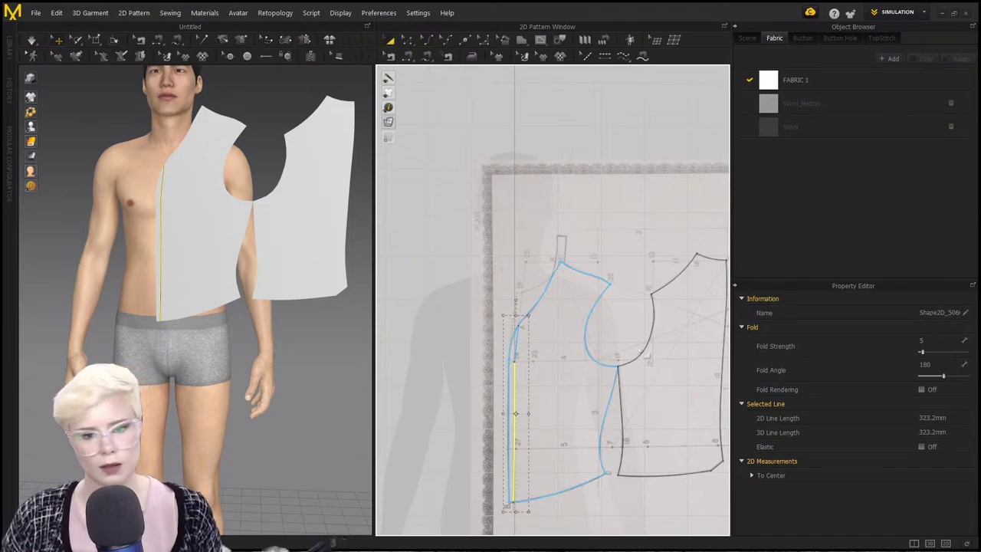
{"action": "scroll", "coordinate": [644, 353], "scroll_direction": "up", "scroll_amount": 2}
{"action": "middle_click_drag", "start_coordinate": [644, 352], "coordinate": [579, 330]}
{"action": "scroll", "coordinate": [529, 236], "scroll_direction": "down", "scroll_amount": 5}
{"action": "middle_click_drag", "start_coordinate": [529, 236], "coordinate": [567, 241]}
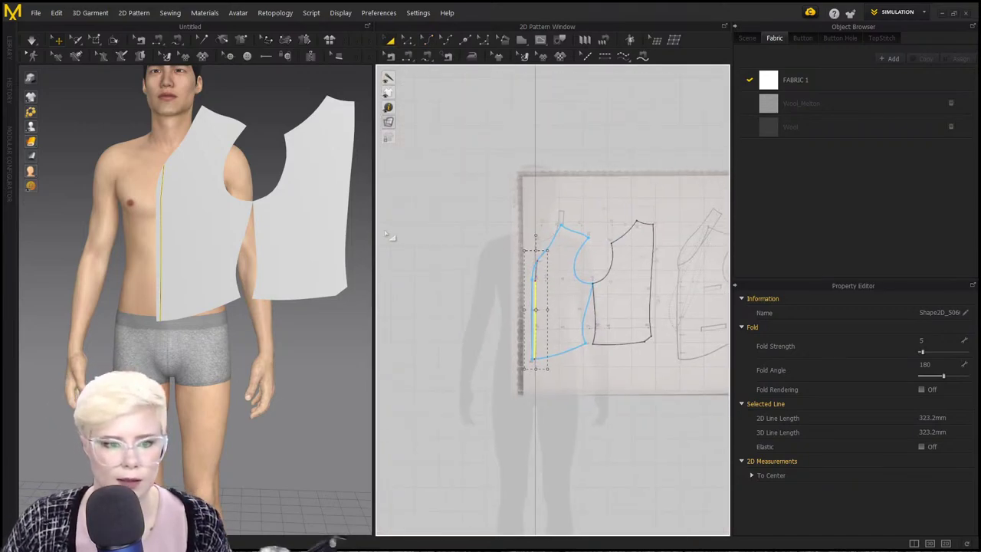
{"action": "left_click", "coordinate": [580, 268]}
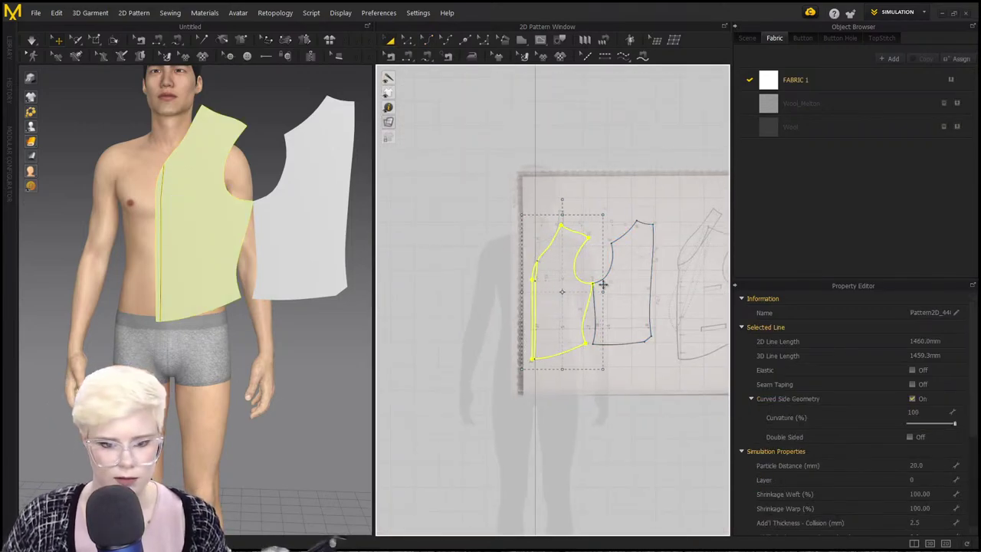
{"action": "left_click", "coordinate": [623, 289], "text": "shift"}
{"action": "right_click", "coordinate": [636, 282]}
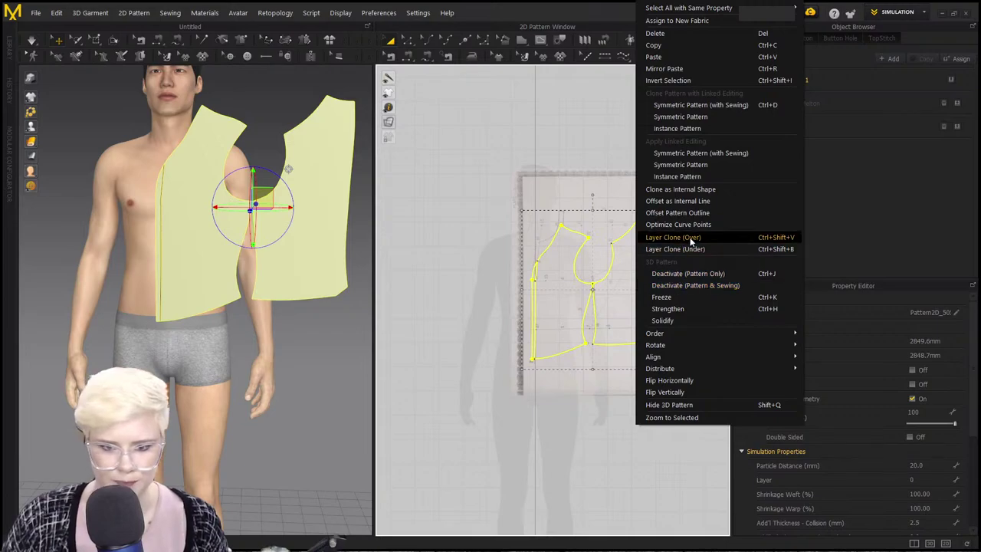
{"action": "left_click", "coordinate": [724, 104]}
{"action": "scroll", "coordinate": [197, 263], "scroll_direction": "down", "scroll_amount": 1}
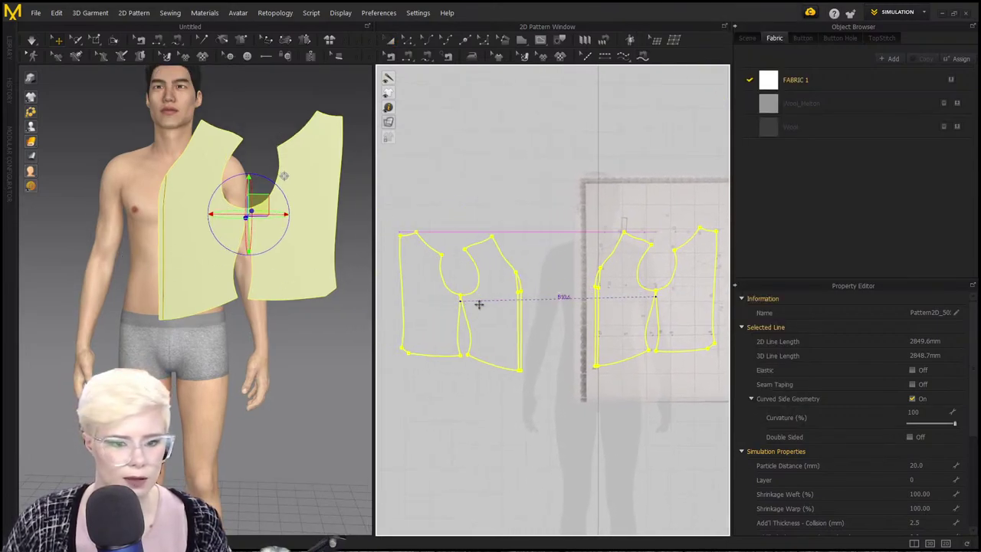
{"action": "left_click", "coordinate": [520, 296]}
Sew the upper and lower segments of the front internal line to the matching segments on the mirrored front piece.
{"action": "scroll", "coordinate": [190, 317], "scroll_direction": "up", "scroll_amount": 2}
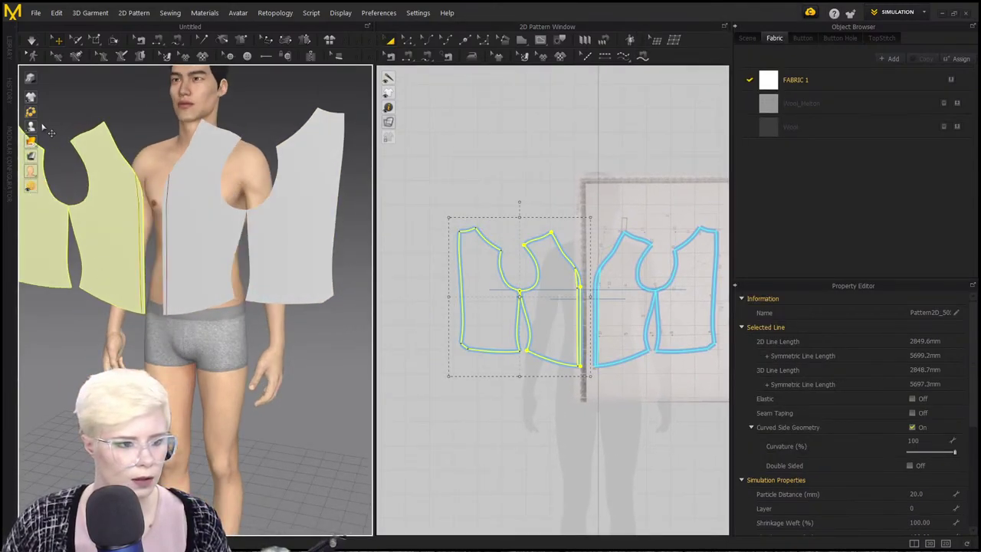
{"action": "key", "text": "n"}
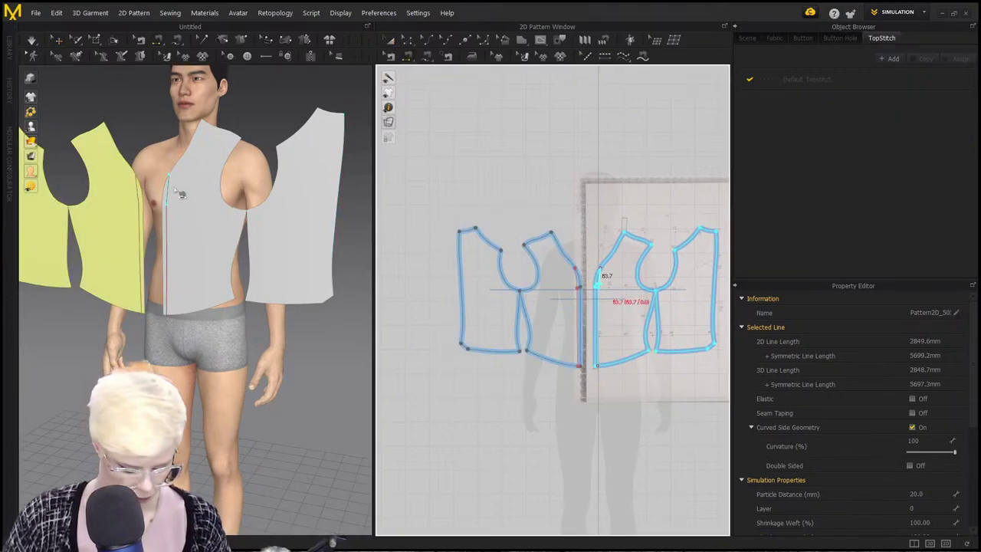
{"action": "left_click", "coordinate": [140, 201]}
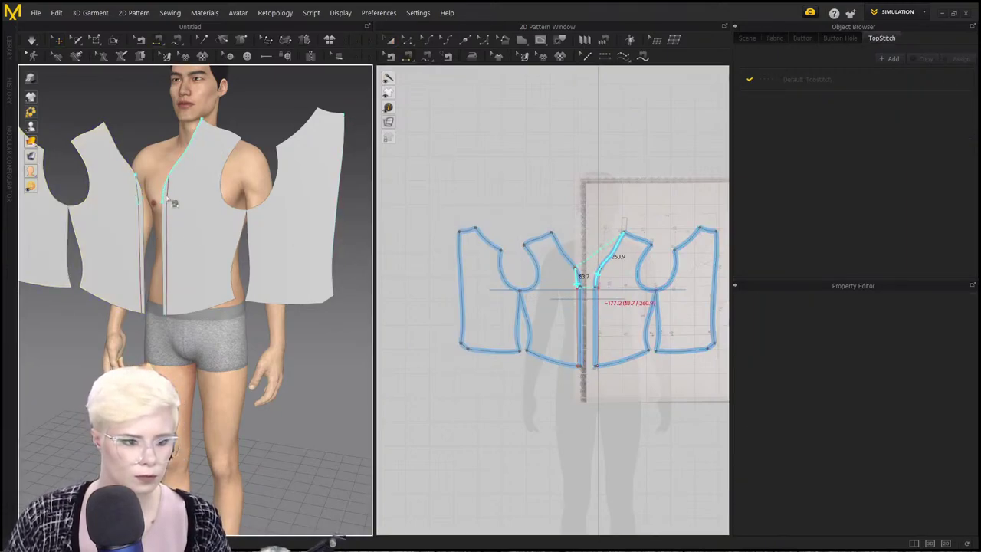
{"action": "left_click", "coordinate": [167, 223]}
{"action": "left_click", "coordinate": [168, 238]}
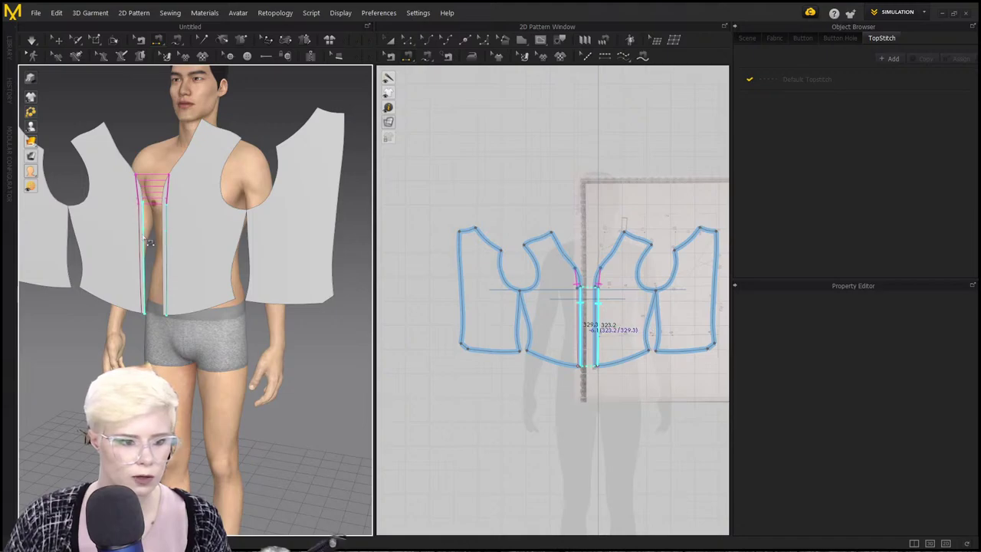
{"action": "scroll", "coordinate": [153, 246], "scroll_direction": "up", "scroll_amount": 5}
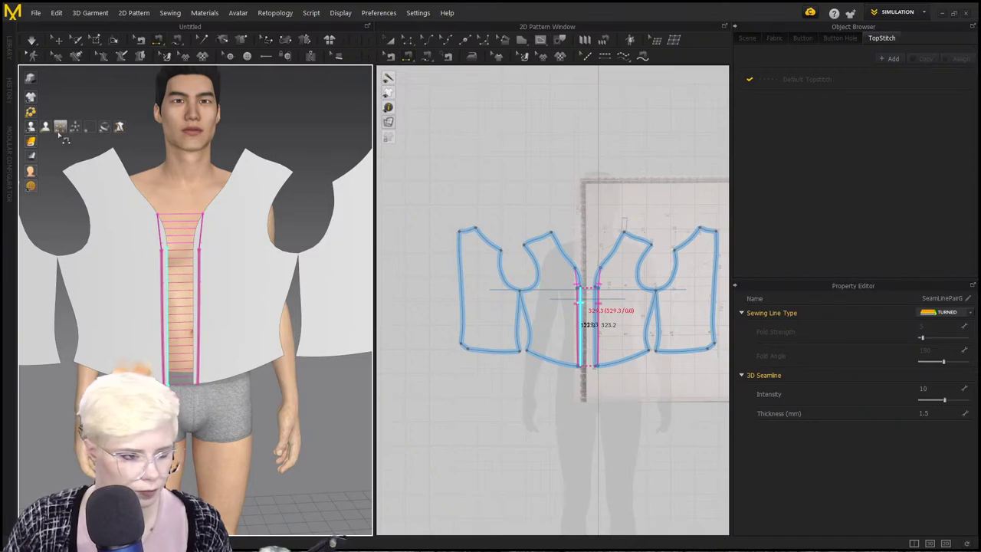
Show the arrangement points and wrap the front pieces around the avatar's torso using a chest-level front point.
{"action": "left_click", "coordinate": [60, 128]}
{"action": "left_click", "coordinate": [220, 274]}
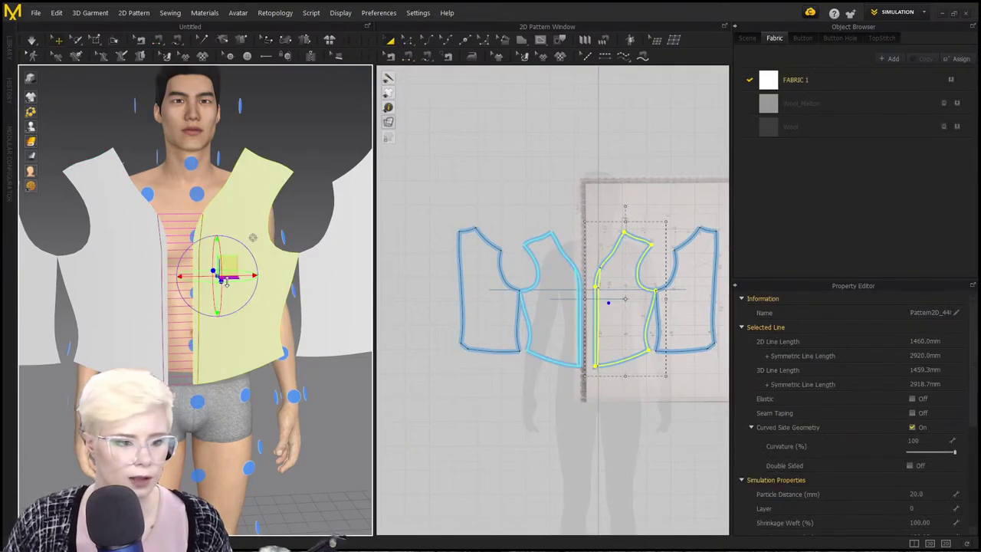
{"action": "left_click_drag", "start_coordinate": [249, 281], "coordinate": [204, 158]}
{"action": "left_click", "coordinate": [245, 293]}
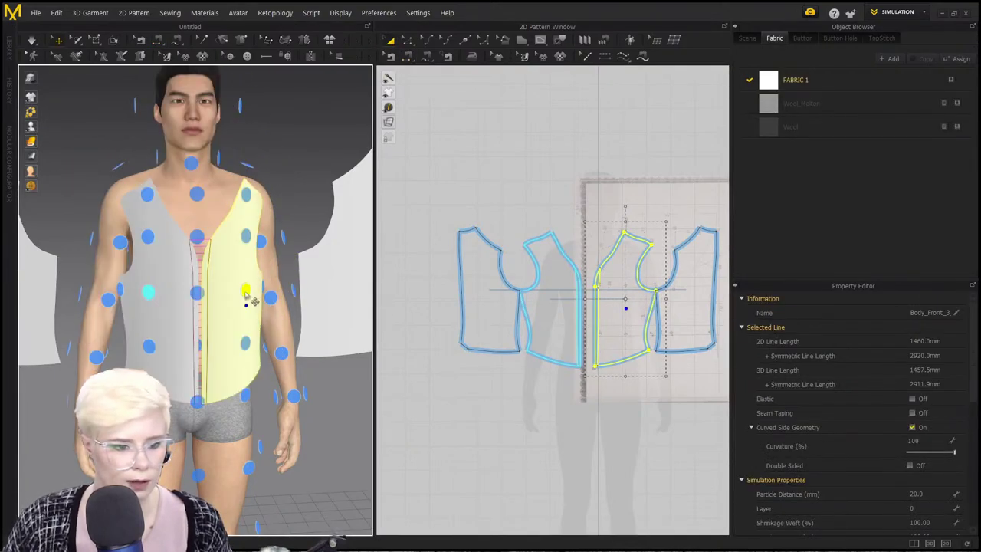
{"action": "left_click", "coordinate": [245, 241]}
Arrange the back pieces around the avatar's back using an upper back arrangement point.
{"action": "right_click_drag", "start_coordinate": [294, 271], "coordinate": [29, 296]}
{"action": "left_click", "coordinate": [160, 281]}
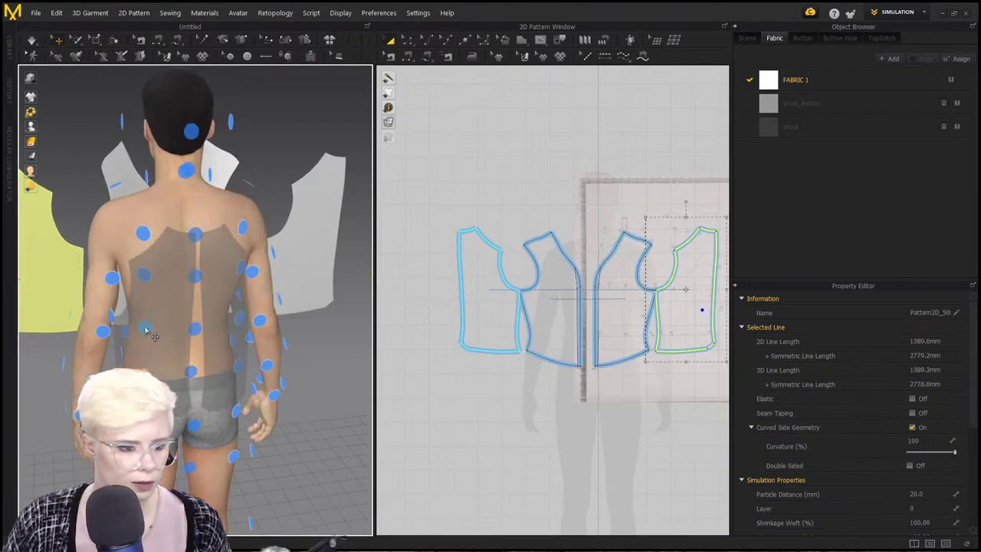
{"action": "left_click", "coordinate": [144, 275]}
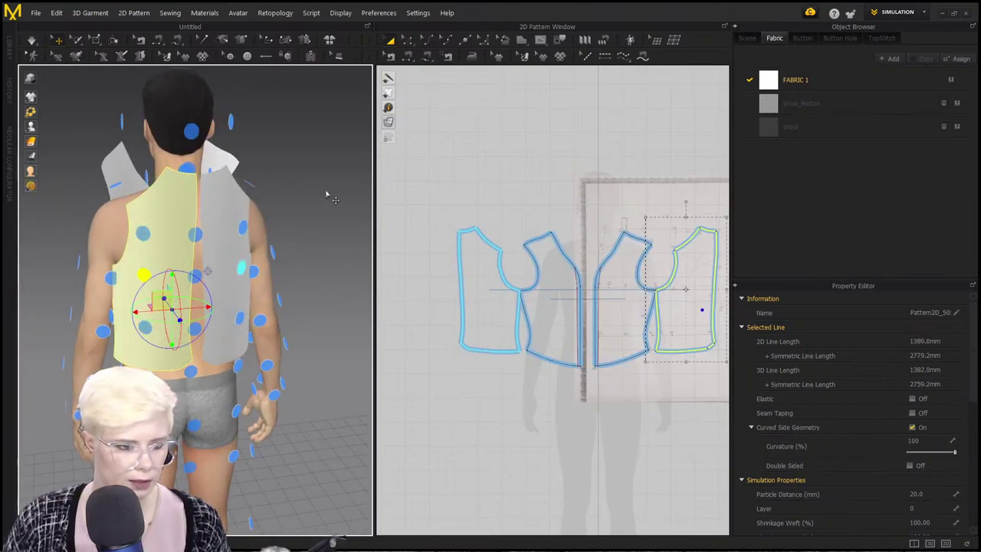
Hide the arrangement points and sew the front pieces to the back pieces along the shoulder and side seams.
{"action": "right_click_drag", "start_coordinate": [138, 280], "coordinate": [143, 165]}
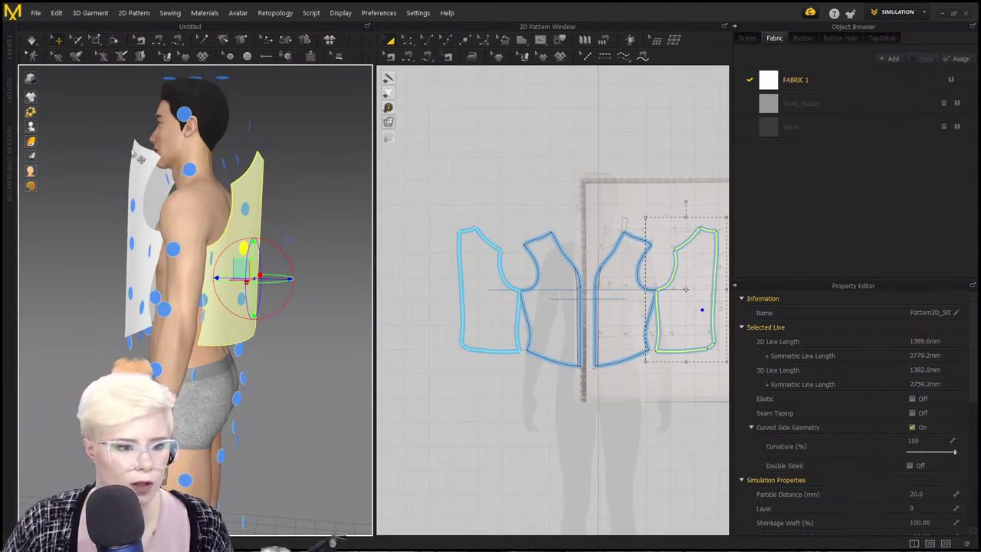
{"action": "left_click", "coordinate": [48, 127]}
{"action": "key", "text": "n"}
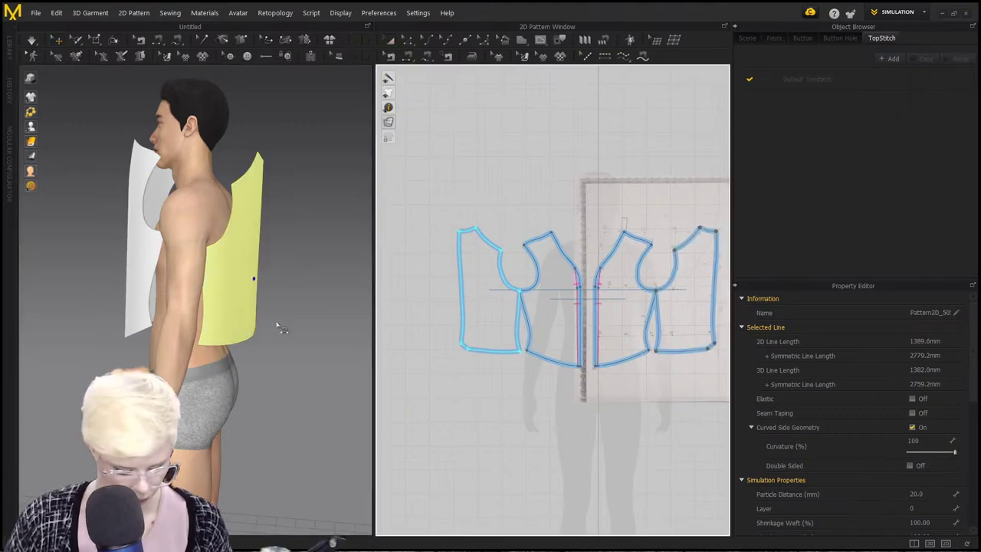
{"action": "left_click", "coordinate": [547, 236]}
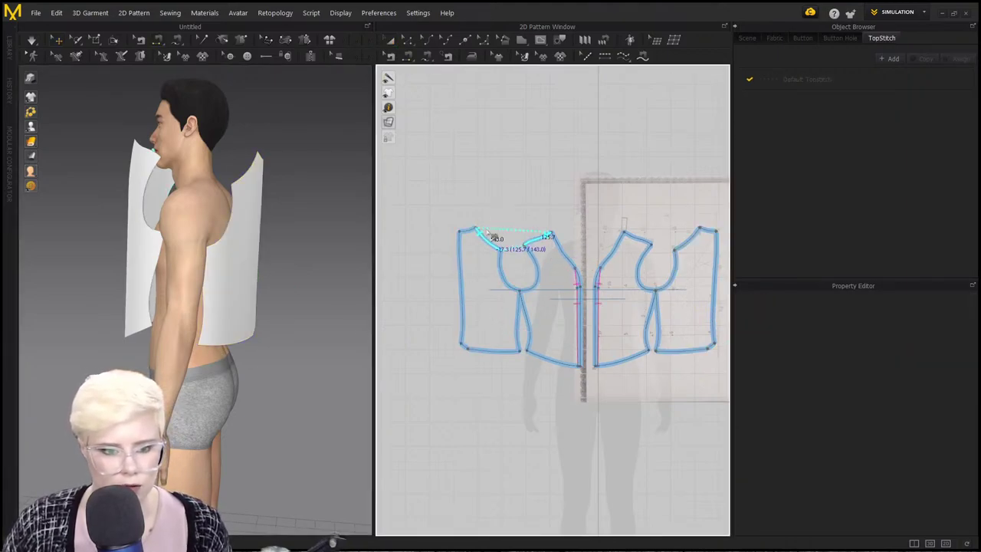
{"action": "left_click", "coordinate": [494, 235]}
{"action": "left_click", "coordinate": [532, 315]}
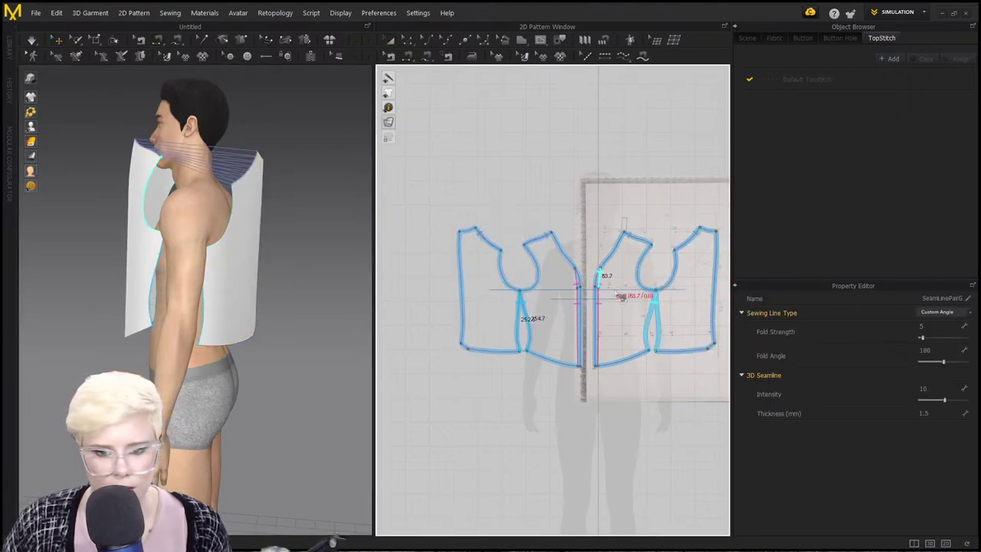
Sew the two back pieces together along the centre back edges.
{"action": "scroll", "coordinate": [251, 276], "scroll_direction": "up", "scroll_amount": 3}
{"action": "right_click_drag", "start_coordinate": [251, 275], "coordinate": [104, 328]}
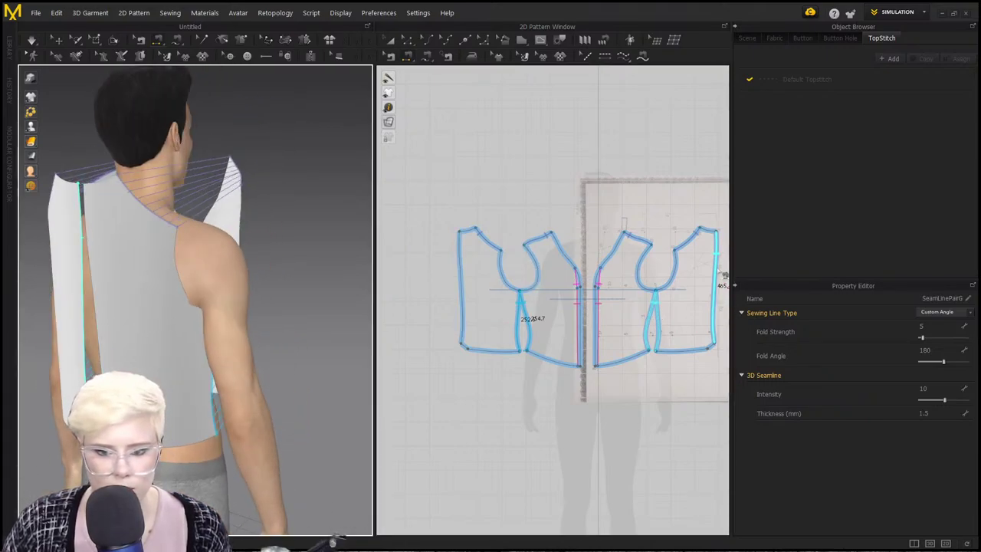
{"action": "left_click", "coordinate": [461, 276]}
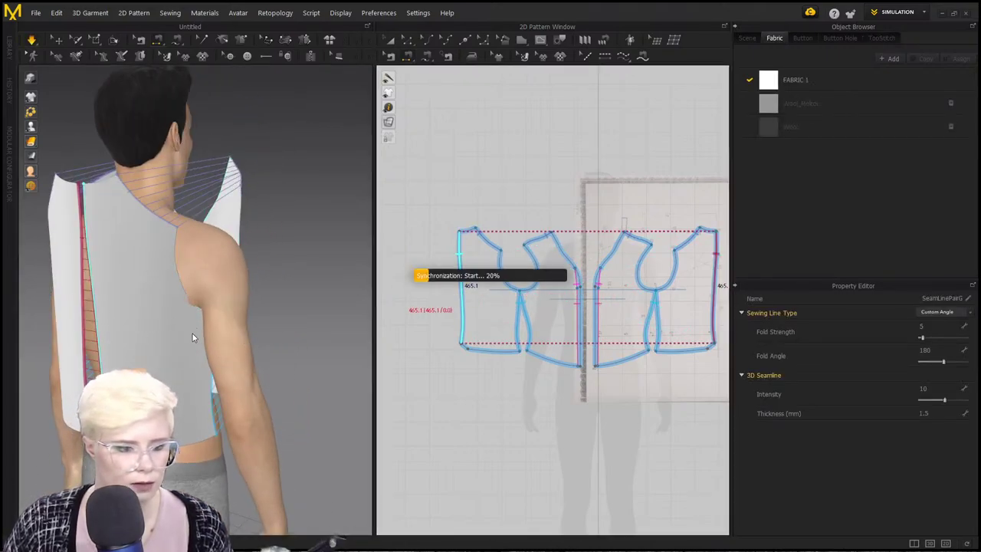
Simulate the vest and pull the front and back pieces into place on the avatar's torso and shoulders.
{"action": "right_click_drag", "start_coordinate": [181, 319], "coordinate": [136, 257]}
{"action": "left_click", "coordinate": [144, 249]}
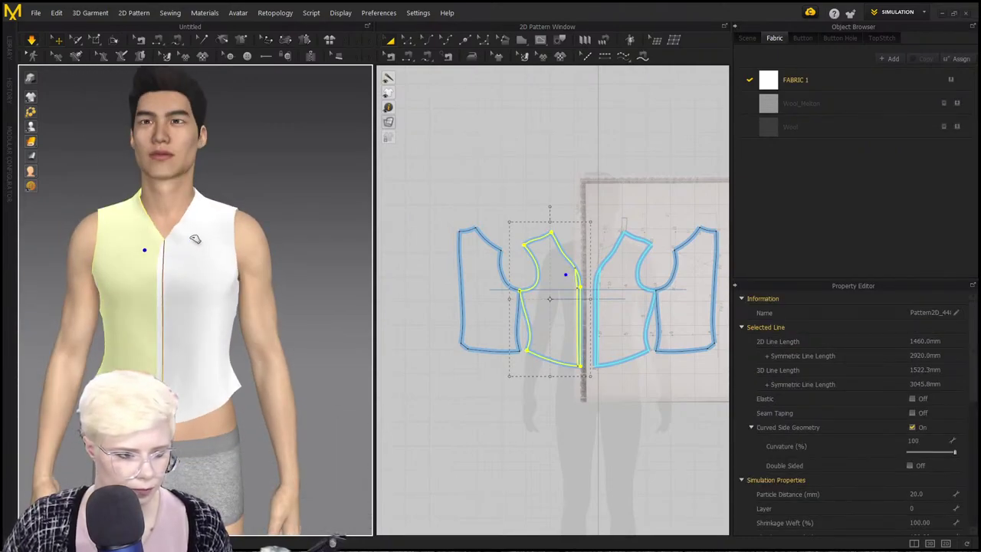
{"action": "right_click_drag", "start_coordinate": [195, 239], "coordinate": [194, 364]}
{"action": "left_click", "coordinate": [148, 372]}
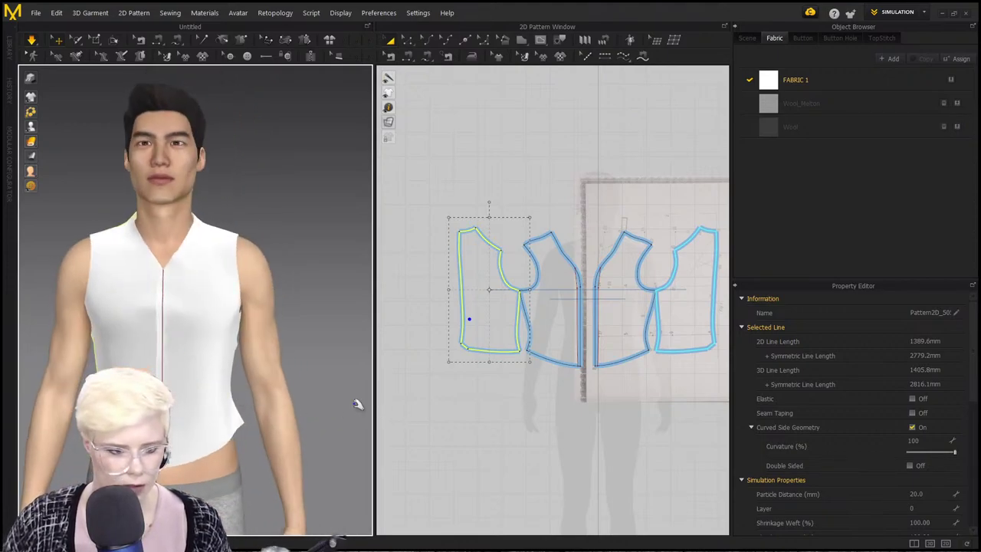
{"action": "scroll", "coordinate": [382, 404], "scroll_direction": "up", "scroll_amount": 3}
{"action": "right_click_drag", "start_coordinate": [282, 394], "coordinate": [198, 400]}
{"action": "left_click", "coordinate": [115, 421]}
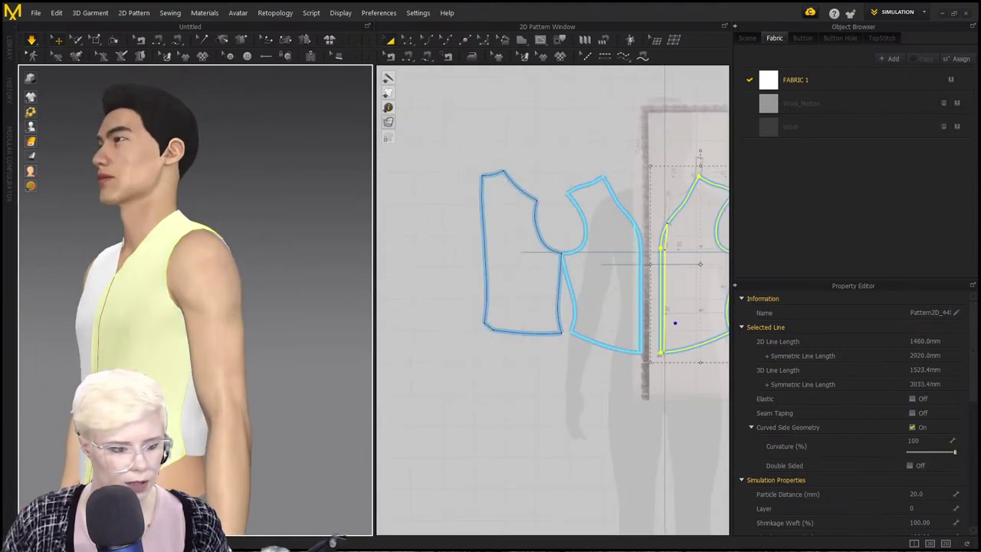
{"action": "right_click_drag", "start_coordinate": [130, 350], "coordinate": [128, 373]}
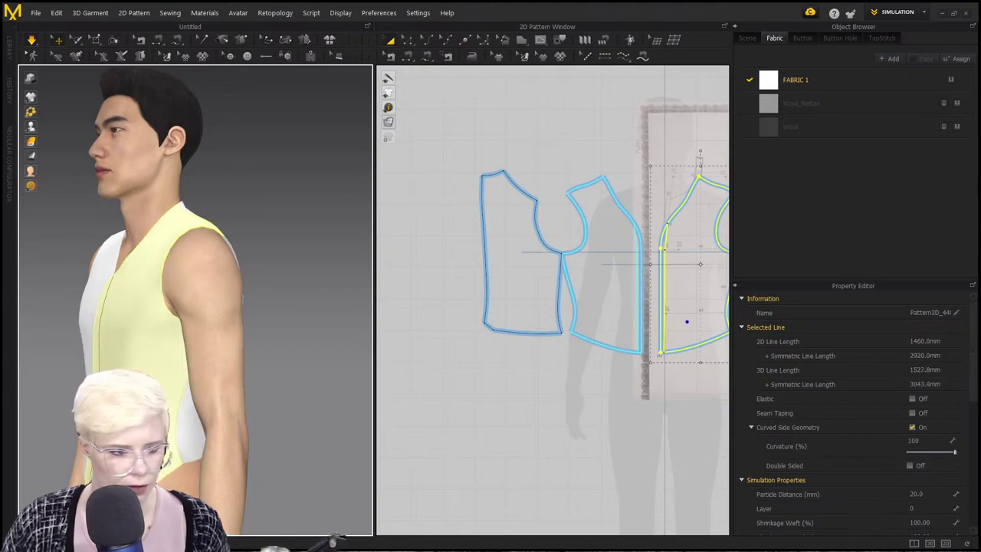
{"action": "right_click_drag", "start_coordinate": [291, 357], "coordinate": [194, 276]}
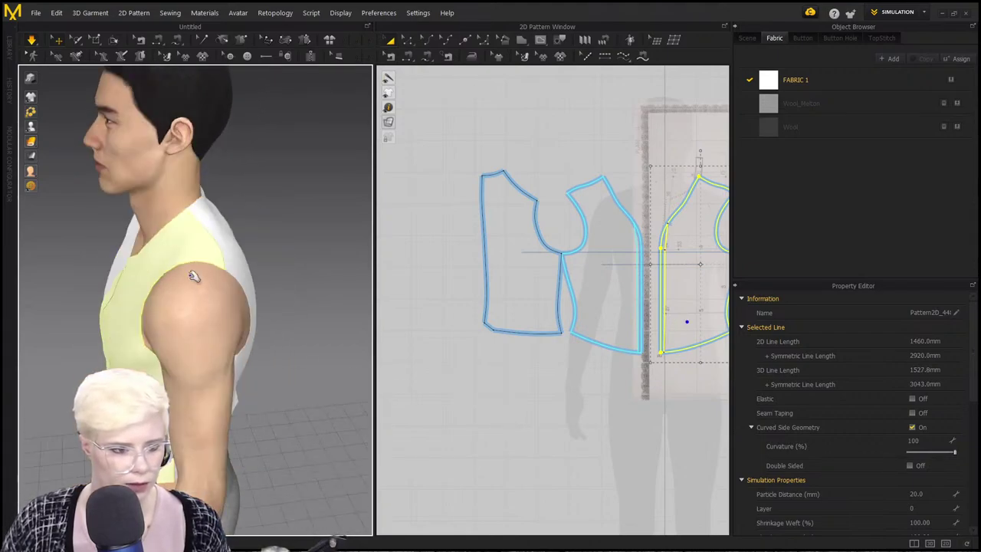
{"action": "left_click", "coordinate": [79, 58]}
{"action": "right_click_drag", "start_coordinate": [158, 241], "coordinate": [214, 239]}
{"action": "scroll", "coordinate": [114, 237], "scroll_direction": "up", "scroll_amount": 2}
{"action": "mouse_move", "coordinate": [113, 238]}
{"action": "right_mouse_down"}
{"action": "mouse_move", "coordinate": [138, 235]}
{"action": "mouse_move", "coordinate": [110, 230]}
{"action": "right_mouse_up"}
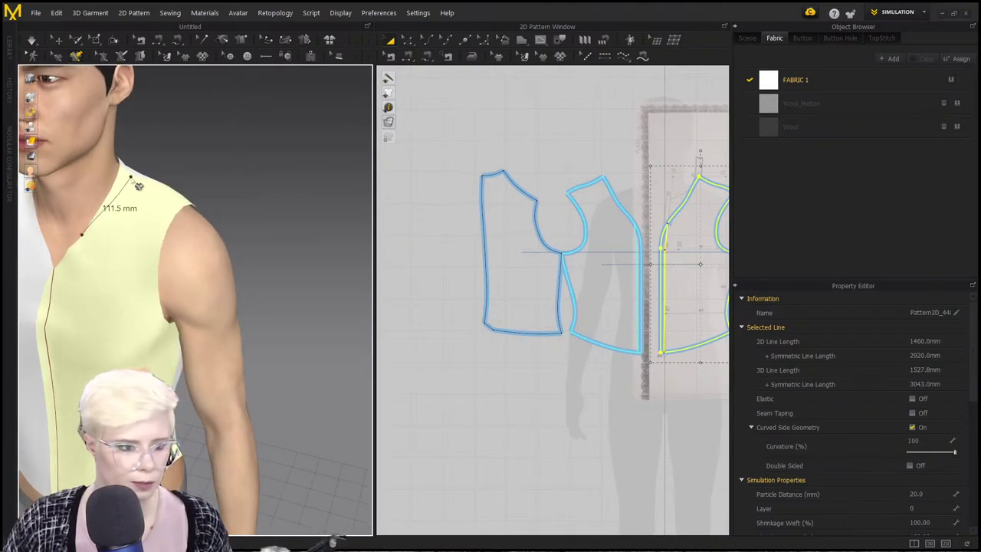
{"action": "left_click", "coordinate": [130, 177]}
{"action": "right_click_drag", "start_coordinate": [158, 182], "coordinate": [81, 218]}
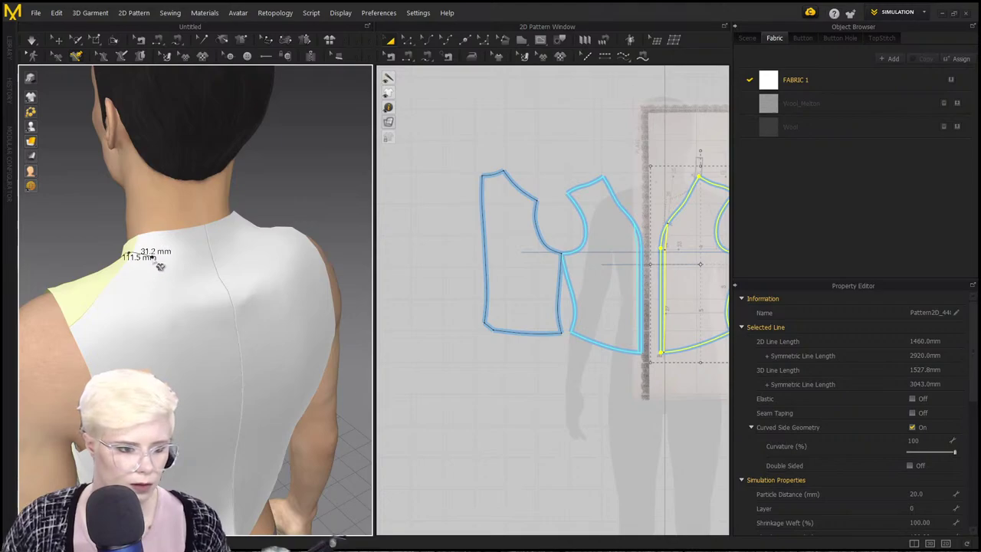
{"action": "double_click", "coordinate": [212, 254]}
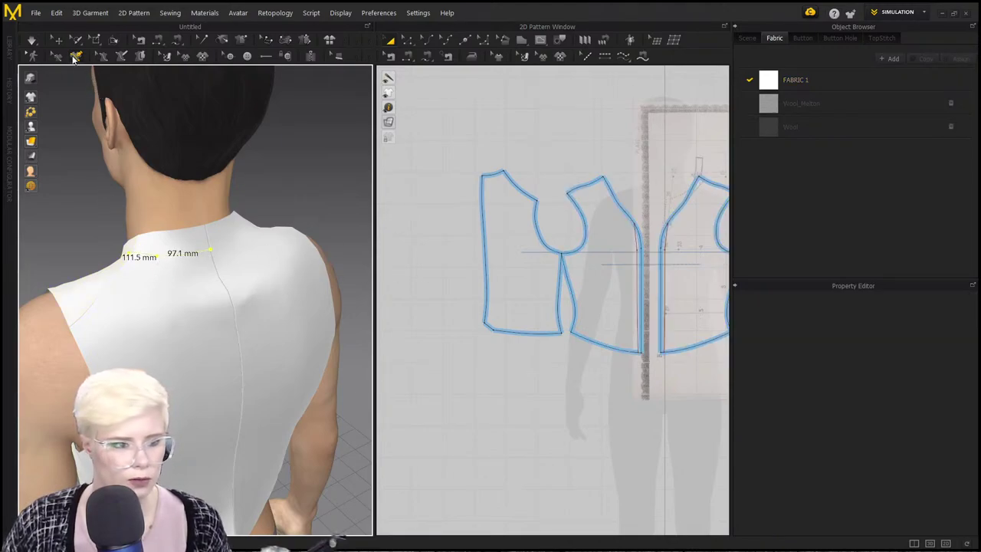
{"action": "key", "text": "ctrl+z"}
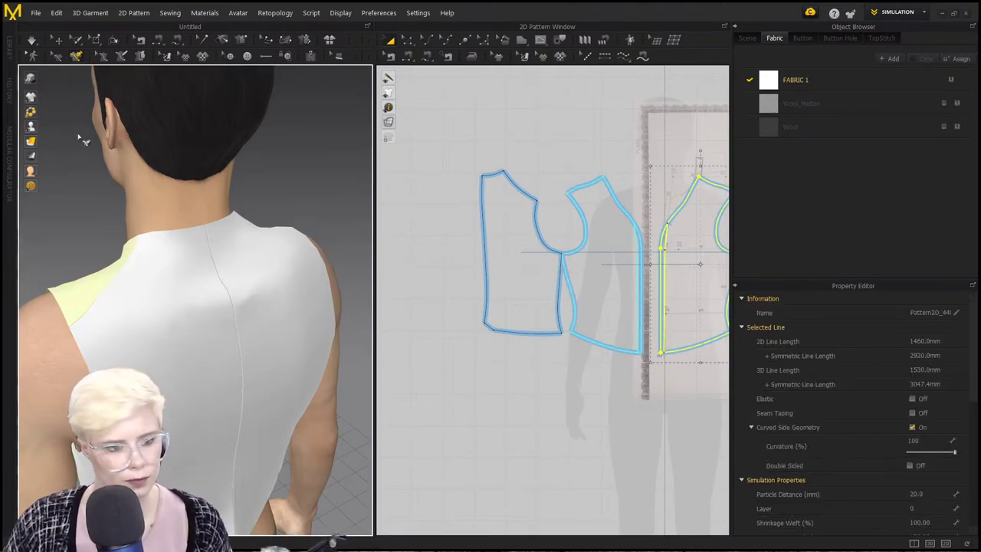
Draw a 3D pen line about 177 mm long from the front neckline over the shoulder to the centre back.
{"action": "left_click", "coordinate": [74, 58]}
{"action": "right_click_drag", "start_coordinate": [110, 212], "coordinate": [261, 222]}
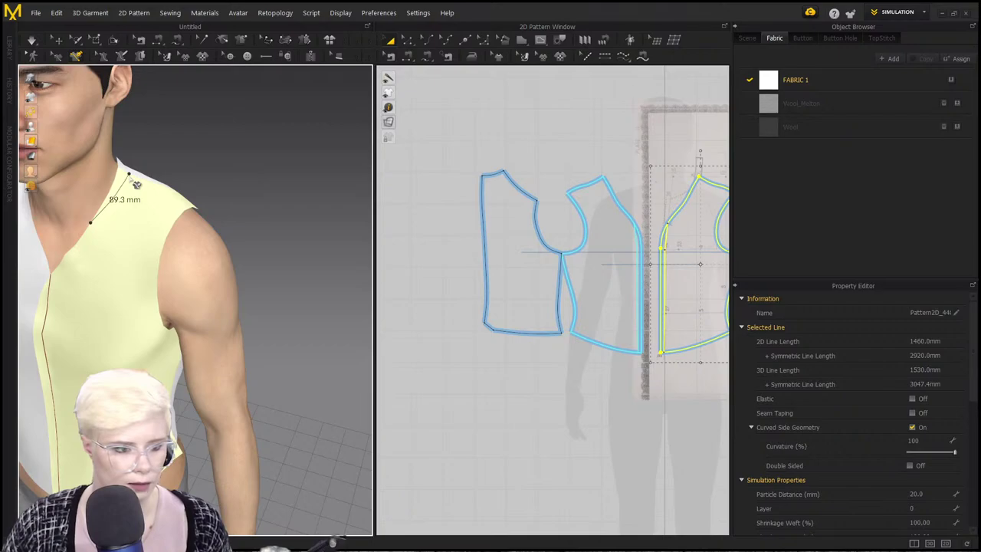
{"action": "right_click_drag", "start_coordinate": [140, 180], "coordinate": [76, 206]}
{"action": "right_click_drag", "start_coordinate": [222, 214], "coordinate": [253, 224]}
{"action": "double_click", "coordinate": [146, 208]}
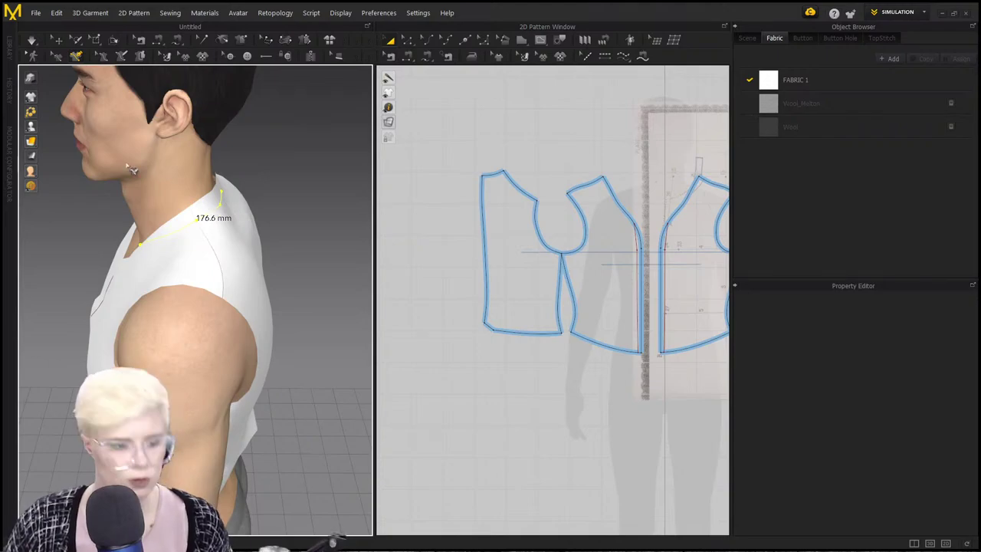
Convert the 3D pen line around the neck to internal shapes on the front and back patterns.
{"action": "middle_click_drag", "start_coordinate": [475, 237], "coordinate": [344, 238]}
{"action": "scroll", "coordinate": [482, 245], "scroll_direction": "down", "scroll_amount": 2}
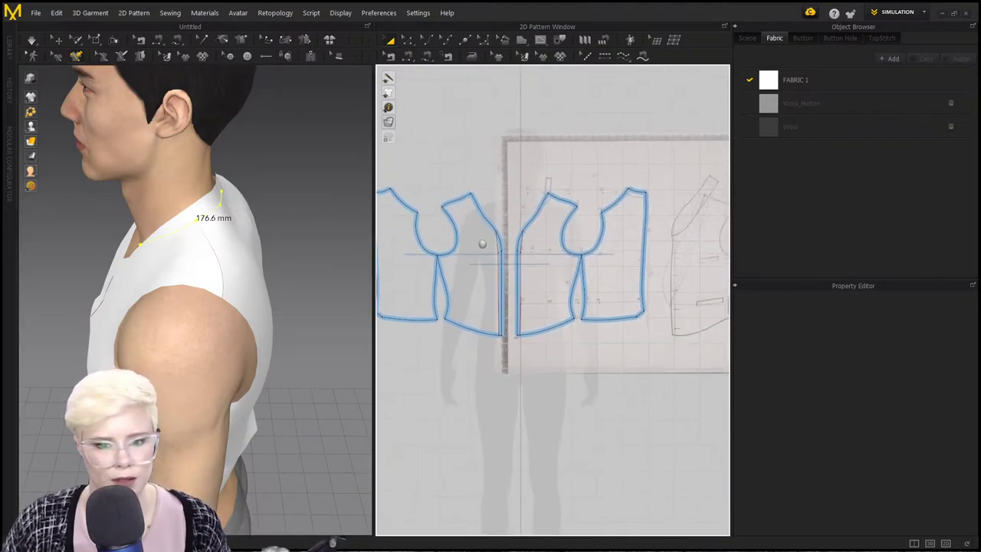
{"action": "scroll", "coordinate": [496, 238], "scroll_direction": "up", "scroll_amount": 4}
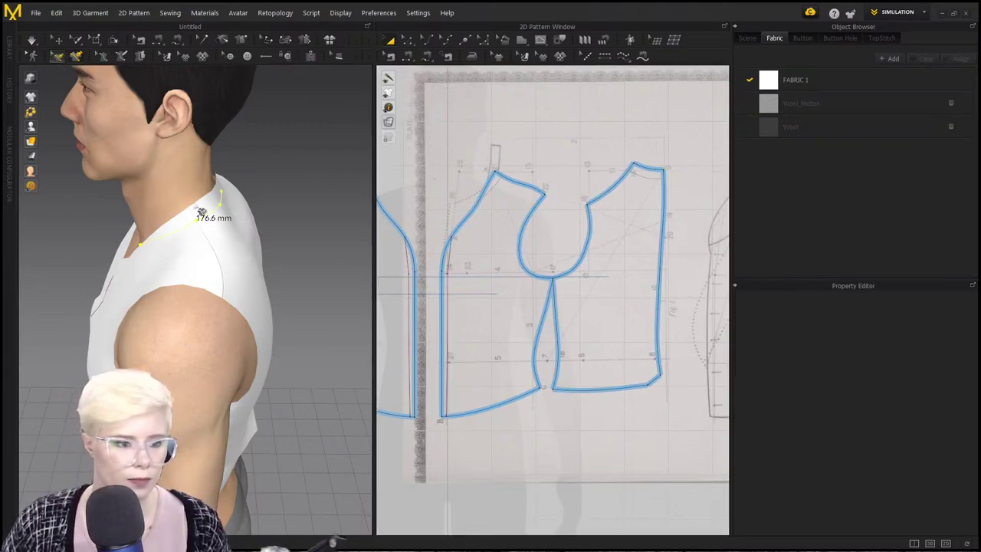
{"action": "right_click", "coordinate": [182, 231]}
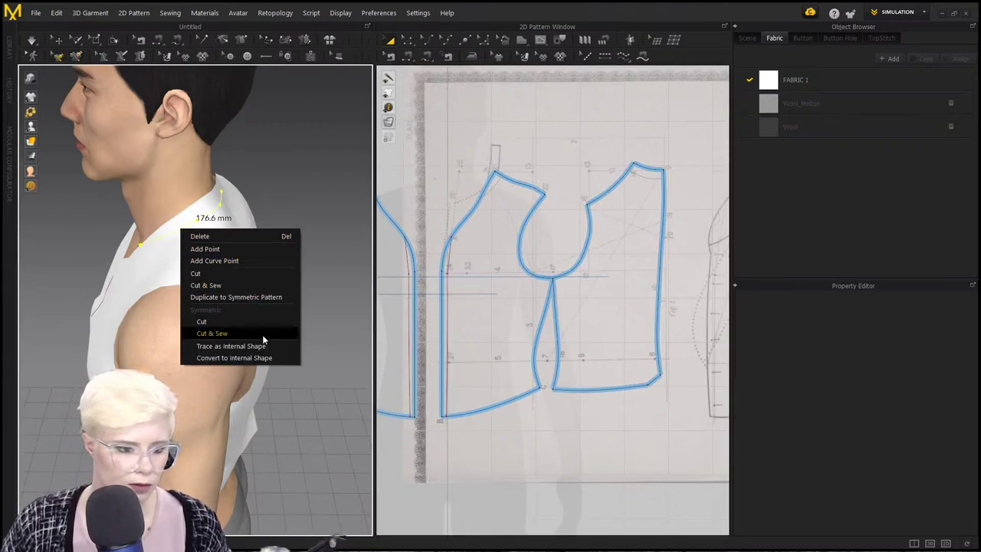
{"action": "left_click", "coordinate": [263, 358]}
{"action": "key", "text": "2"}
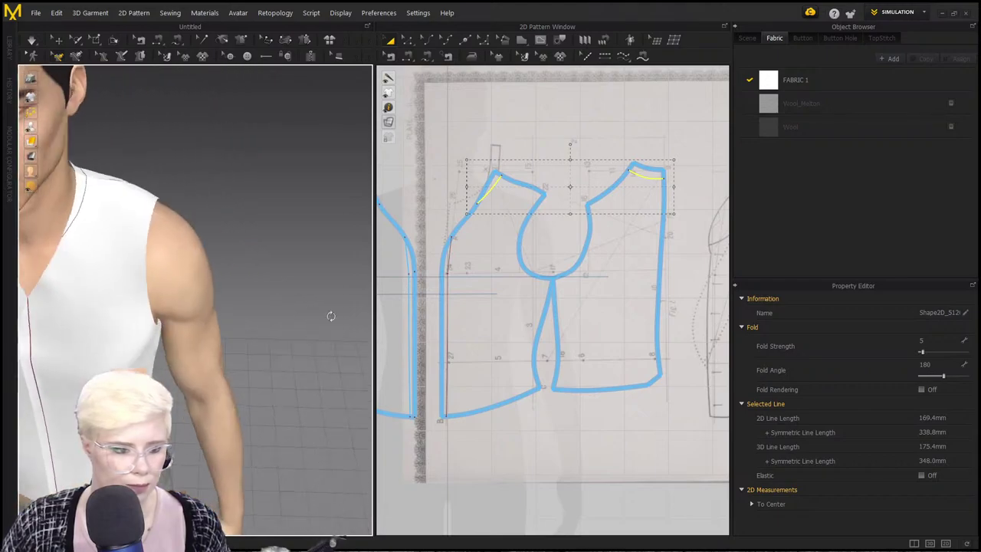
Move the lower end of the front pattern's new neckline line further down along the front neck edge.
{"action": "scroll", "coordinate": [490, 217], "scroll_direction": "up", "scroll_amount": 5}
{"action": "scroll", "coordinate": [501, 230], "scroll_direction": "down", "scroll_amount": 2}
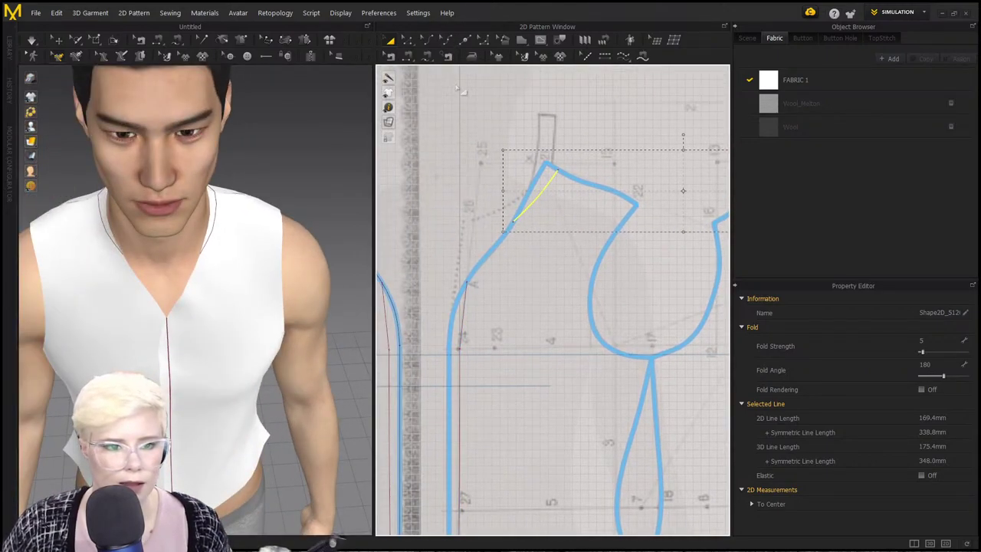
{"action": "left_click", "coordinate": [446, 39]}
{"action": "left_click_drag", "start_coordinate": [514, 222], "coordinate": [502, 239]}
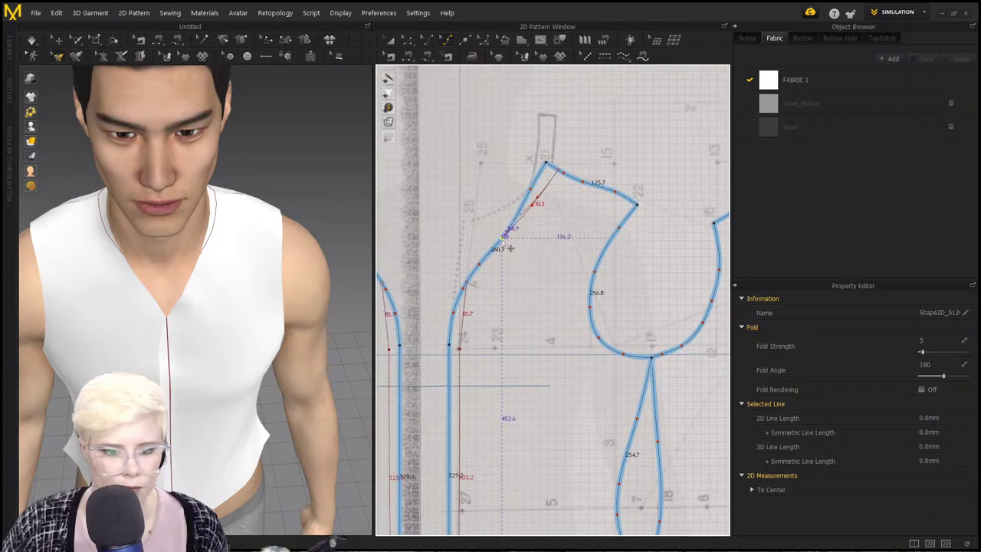
{"action": "left_click", "coordinate": [488, 254]}
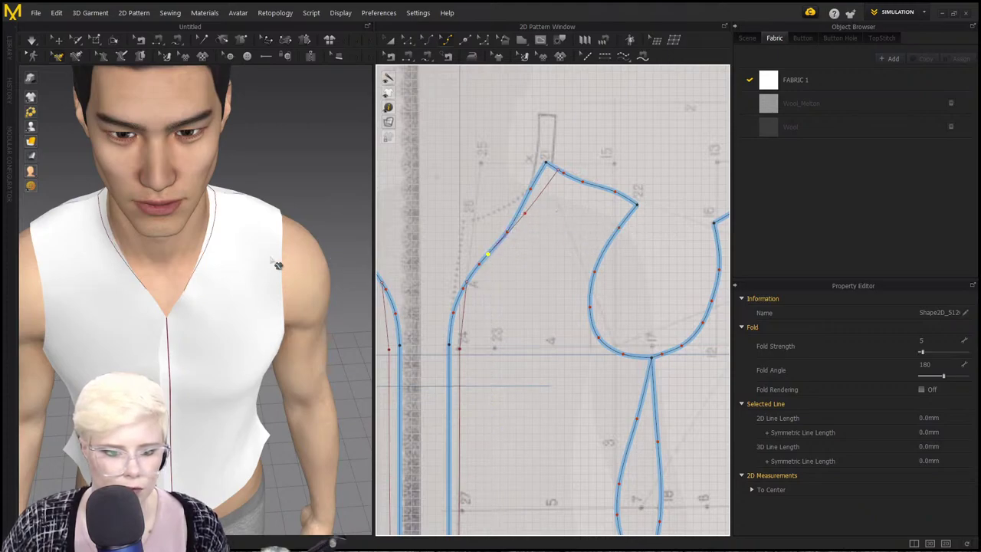
{"action": "right_click_drag", "start_coordinate": [225, 281], "coordinate": [151, 243]}
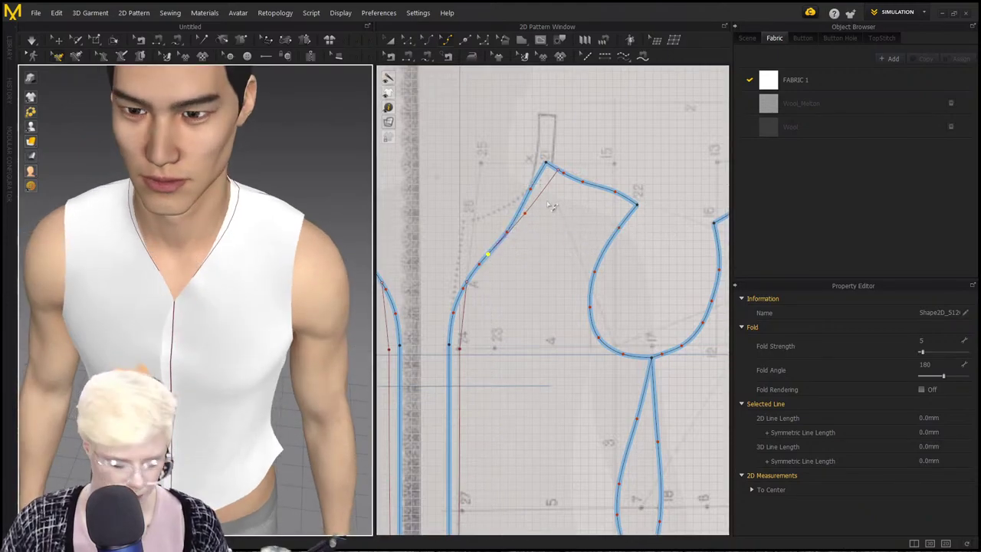
Select the new neckline lines on the front and back patterns together and cut along them.
{"action": "left_click", "coordinate": [407, 44]}
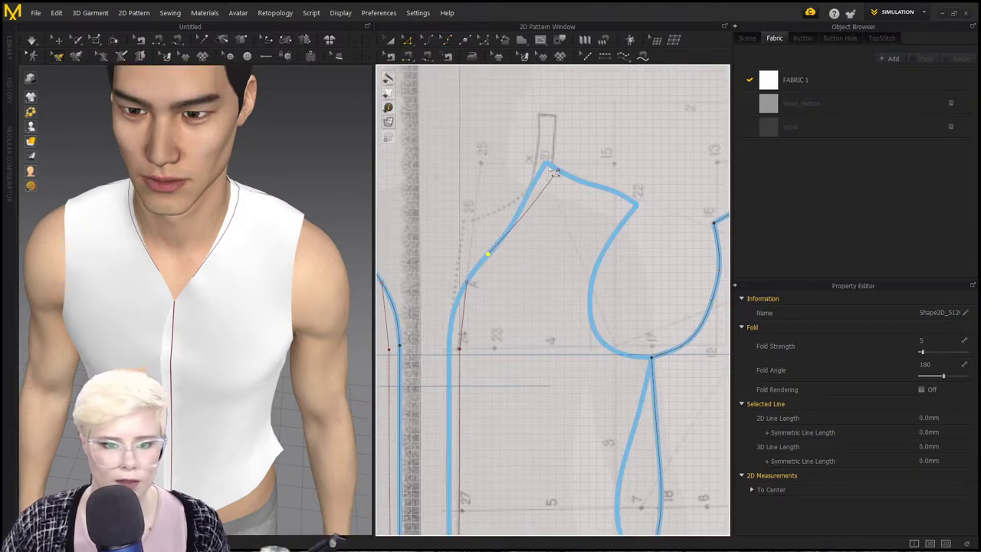
{"action": "left_click", "coordinate": [528, 210]}
{"action": "middle_click_drag", "start_coordinate": [636, 207], "coordinate": [421, 243]}
{"action": "scroll", "coordinate": [605, 242], "scroll_direction": "down", "scroll_amount": 2}
{"action": "left_click", "coordinate": [611, 218]}
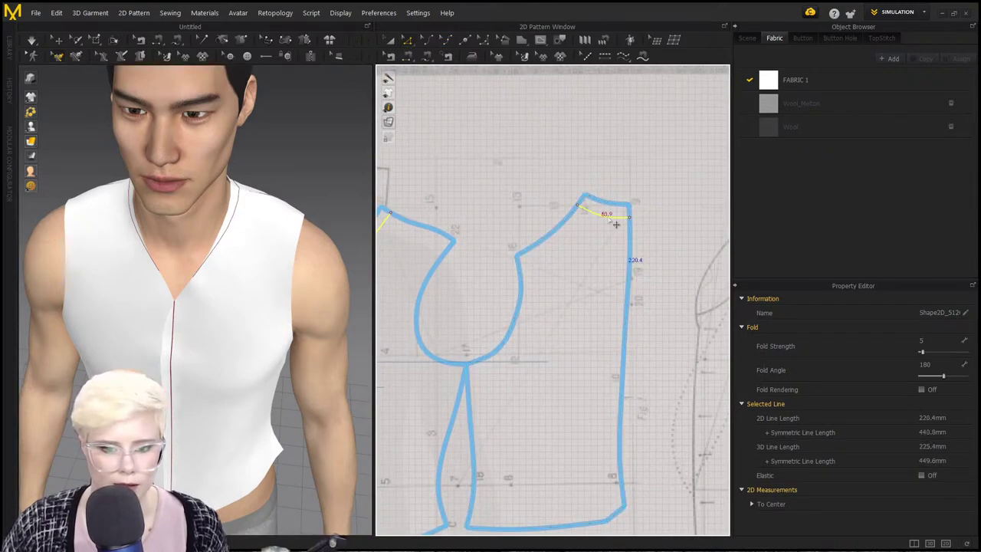
{"action": "right_click", "coordinate": [611, 217]}
{"action": "left_click", "coordinate": [666, 324]}
{"action": "left_click", "coordinate": [490, 315]}
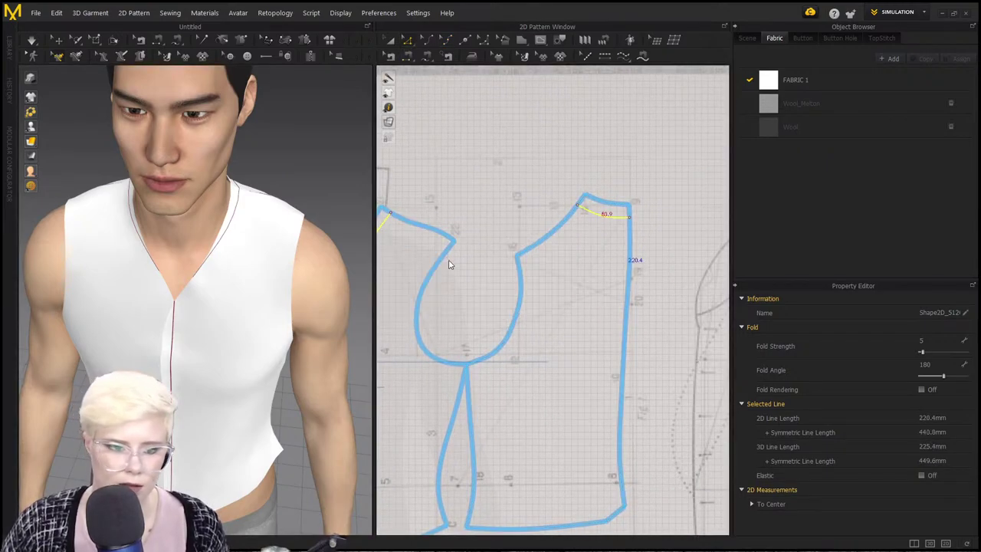
Curve the front neckline line inward, clear of the pattern's neck edge, and cut the front piece along it.
{"action": "scroll", "coordinate": [506, 291], "scroll_direction": "up", "scroll_amount": 5}
{"action": "scroll", "coordinate": [510, 279], "scroll_direction": "up", "scroll_amount": 4}
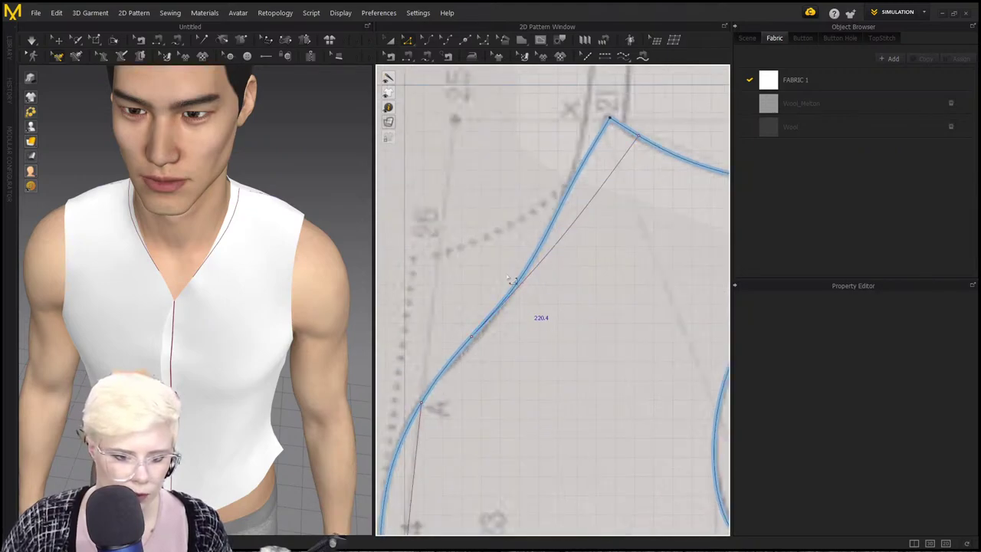
{"action": "scroll", "coordinate": [536, 295], "scroll_direction": "down", "scroll_amount": 2}
{"action": "middle_click_drag", "start_coordinate": [535, 295], "coordinate": [530, 303]}
{"action": "key", "text": "c"}
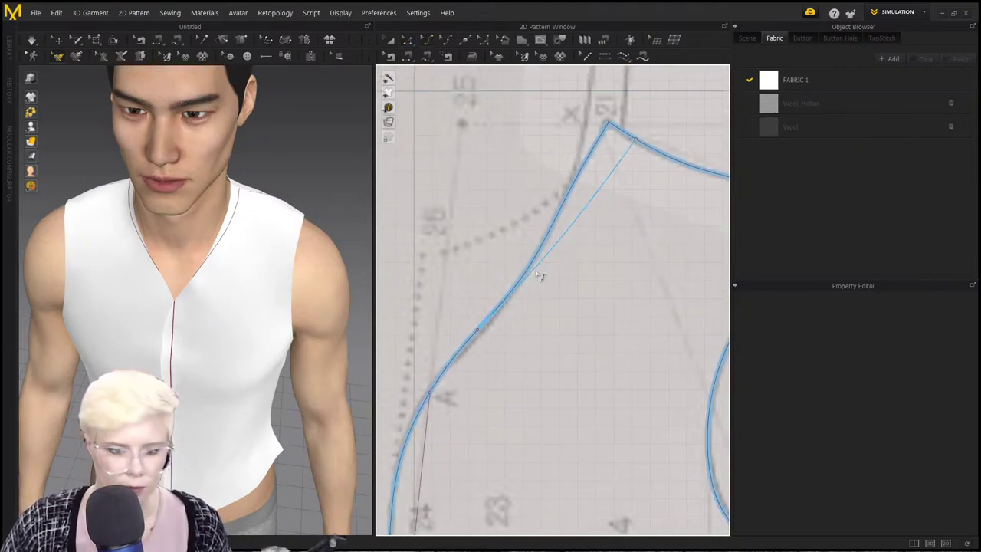
{"action": "left_click", "coordinate": [543, 269]}
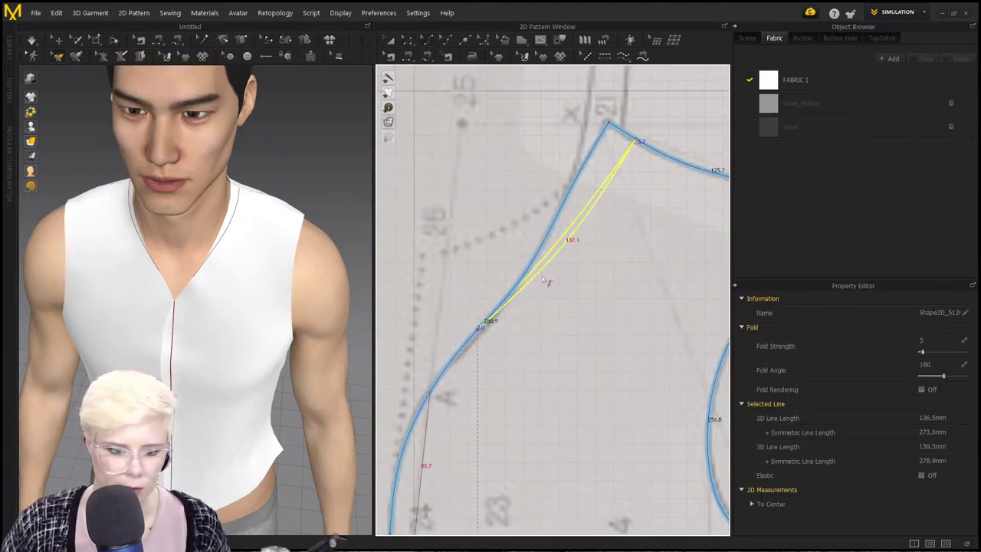
{"action": "right_click", "coordinate": [575, 250]}
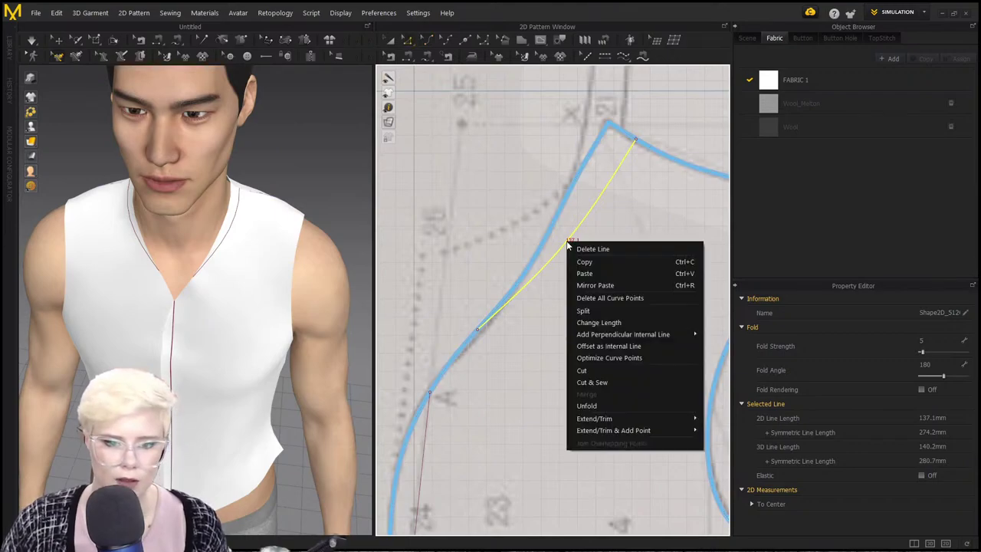
{"action": "left_click", "coordinate": [632, 372]}
Delete the cut-off neckline strips from both sides of the pattern.
{"action": "scroll", "coordinate": [560, 272], "scroll_direction": "down", "scroll_amount": 3}
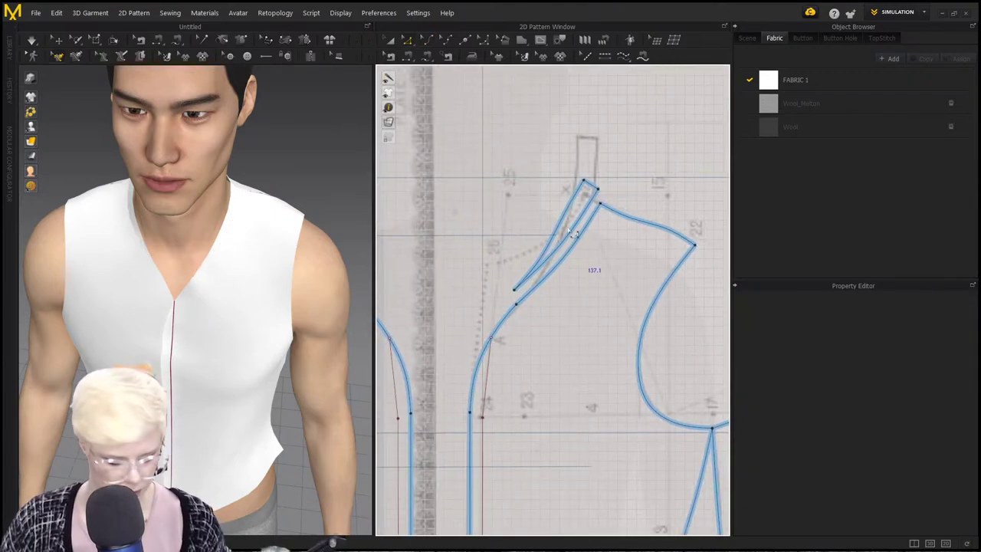
{"action": "left_click", "coordinate": [573, 234]}
{"action": "scroll", "coordinate": [575, 261], "scroll_direction": "down", "scroll_amount": 3}
{"action": "scroll", "coordinate": [578, 293], "scroll_direction": "up", "scroll_amount": 2}
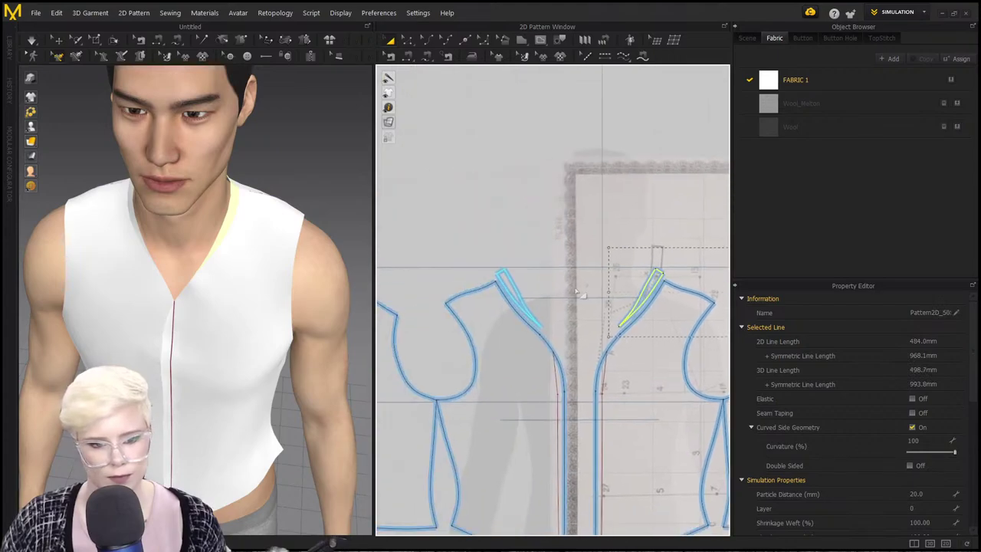
{"action": "left_click", "coordinate": [513, 289], "text": "shift"}
{"action": "scroll", "coordinate": [511, 287], "scroll_direction": "down", "scroll_amount": 2}
{"action": "middle_click_drag", "start_coordinate": [406, 281], "coordinate": [537, 292]}
{"action": "left_click", "coordinate": [438, 302]}
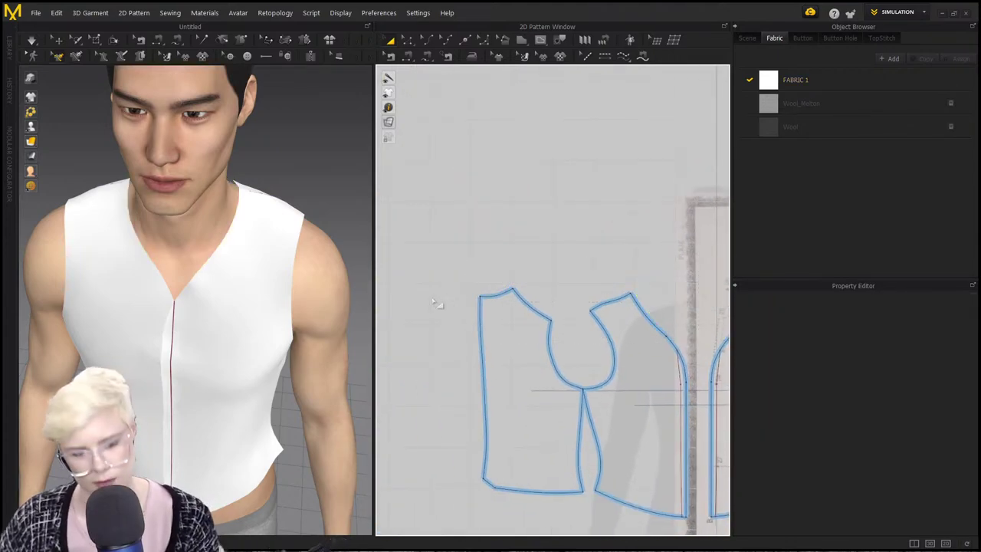
Rotate the back pattern so its shoulder edge sits alongside the front pattern's shoulder edge.
{"action": "scroll", "coordinate": [263, 276], "scroll_direction": "up", "scroll_amount": 3}
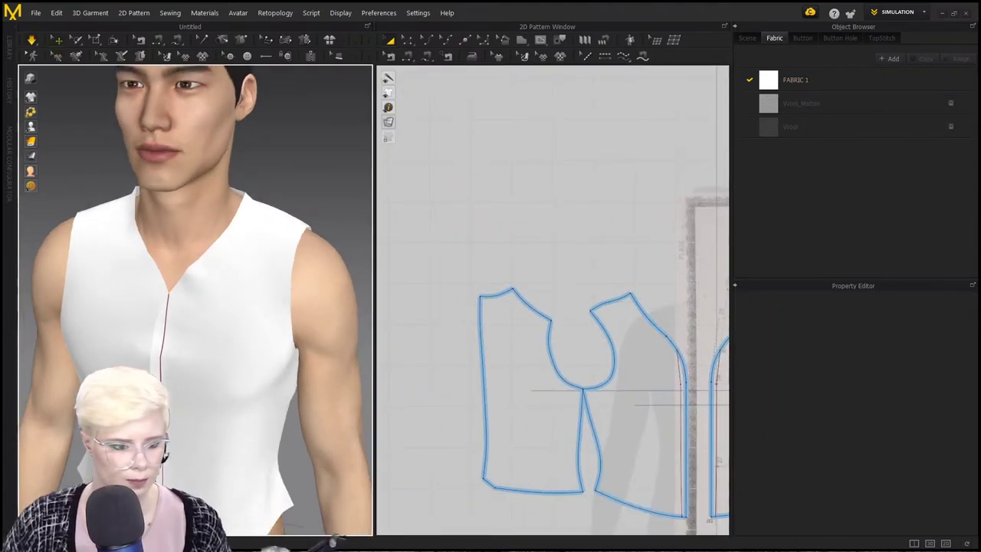
{"action": "left_click", "coordinate": [653, 443]}
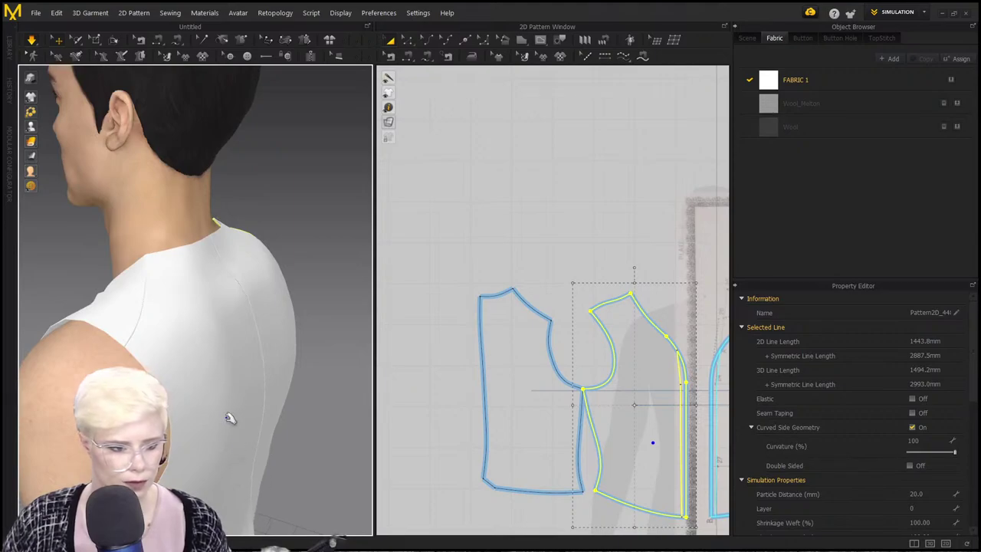
{"action": "right_click_drag", "start_coordinate": [231, 418], "coordinate": [122, 337]}
{"action": "left_click", "coordinate": [119, 322]}
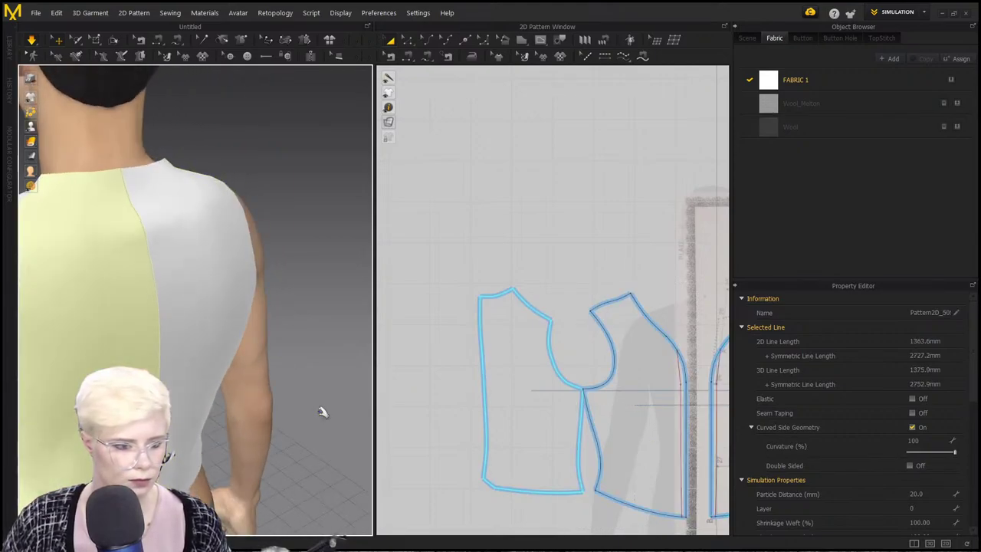
{"action": "right_click_drag", "start_coordinate": [364, 311], "coordinate": [126, 220]}
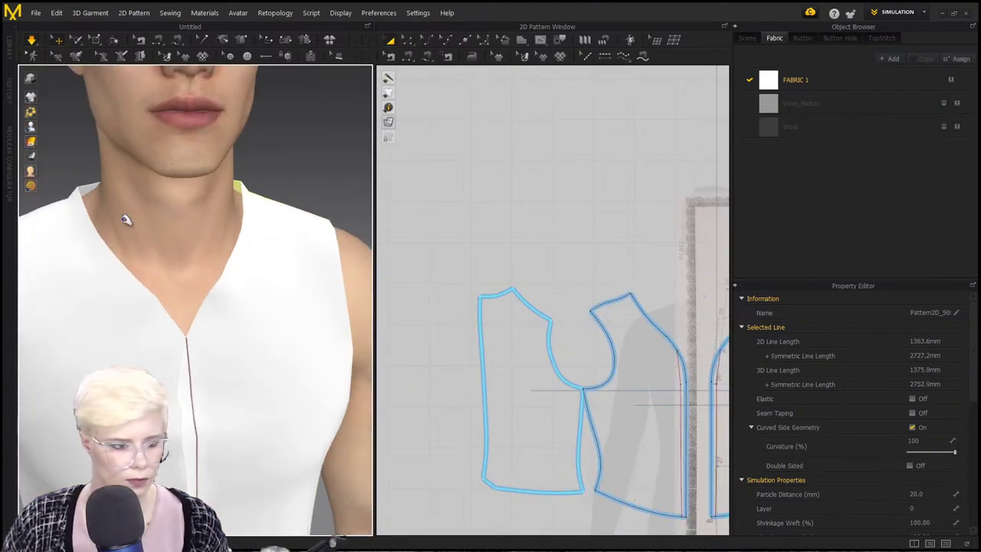
{"action": "scroll", "coordinate": [591, 333], "scroll_direction": "up", "scroll_amount": 3}
{"action": "middle_click_drag", "start_coordinate": [575, 331], "coordinate": [488, 321]}
{"action": "left_click", "coordinate": [419, 330]}
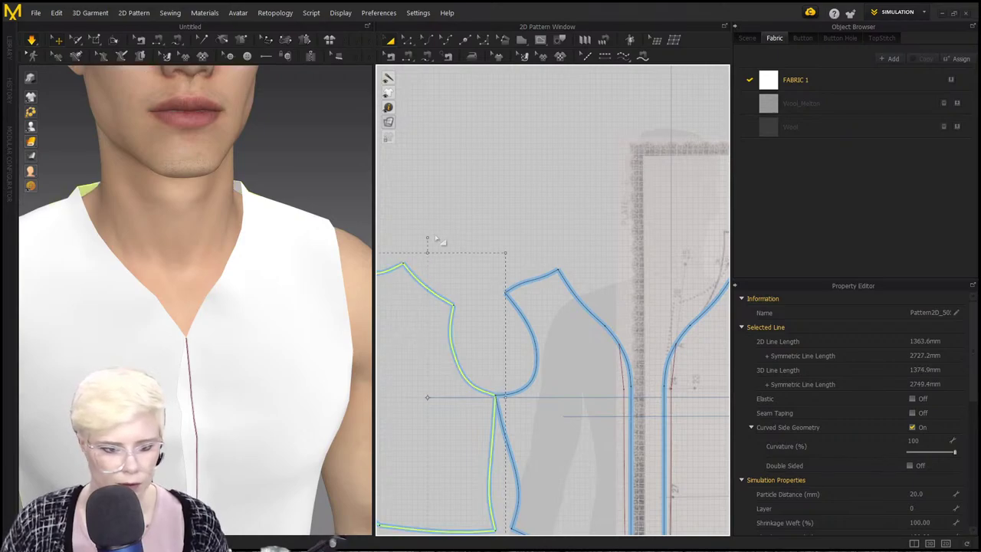
{"action": "left_click_drag", "start_coordinate": [461, 259], "coordinate": [499, 238]}
{"action": "middle_click_drag", "start_coordinate": [481, 157], "coordinate": [556, 325]}
{"action": "scroll", "coordinate": [555, 326], "scroll_direction": "up", "scroll_amount": 1}
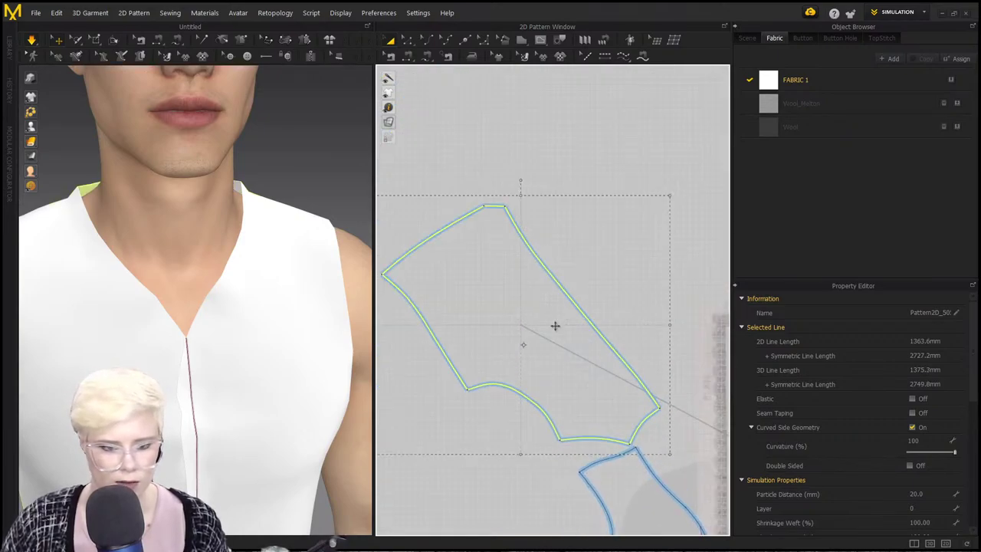
{"action": "left_click_drag", "start_coordinate": [520, 182], "coordinate": [545, 425]}
{"action": "scroll", "coordinate": [545, 422], "scroll_direction": "up", "scroll_amount": 5}
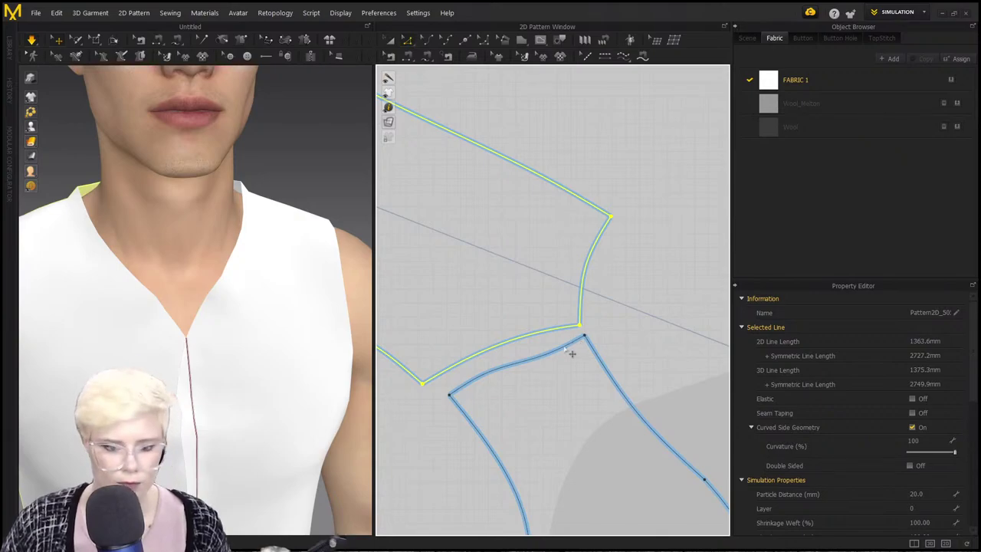
Straighten the front shoulder edge by raising its outer curve point and deleting the surplus curve points toward the neck.
{"action": "left_click", "coordinate": [571, 354]}
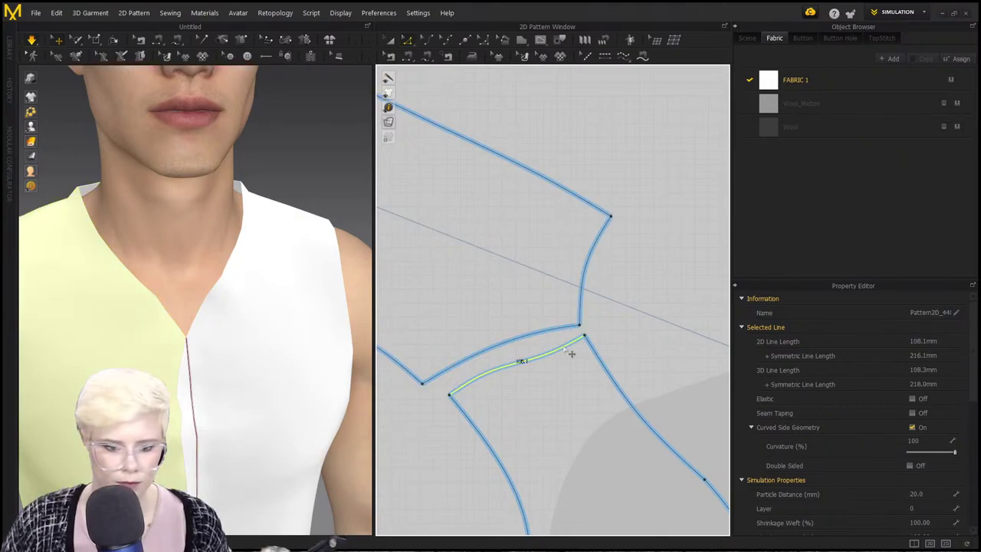
{"action": "left_click", "coordinate": [445, 39]}
{"action": "scroll", "coordinate": [569, 346], "scroll_direction": "up", "scroll_amount": 6}
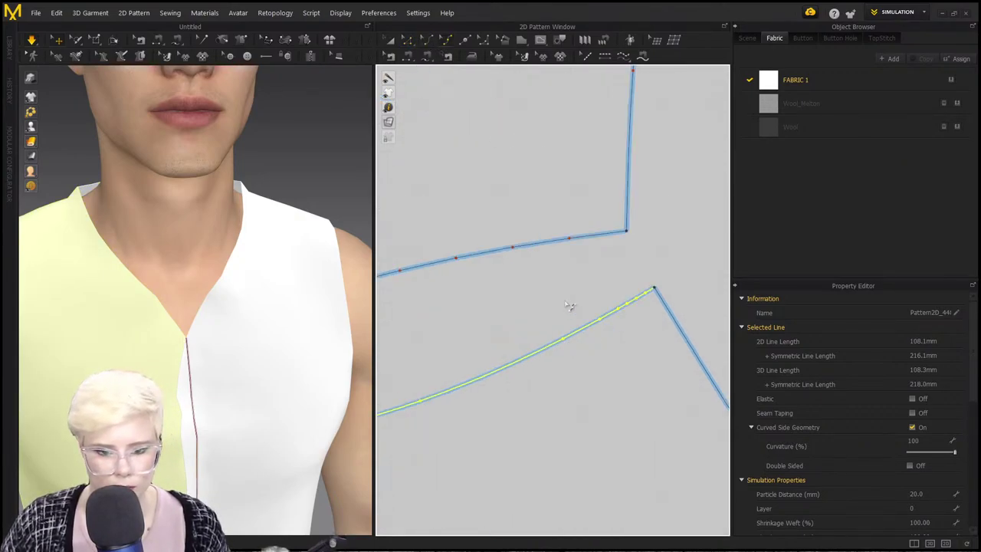
{"action": "left_click_drag", "start_coordinate": [565, 300], "coordinate": [629, 368]}
{"action": "key", "text": "Delete"}
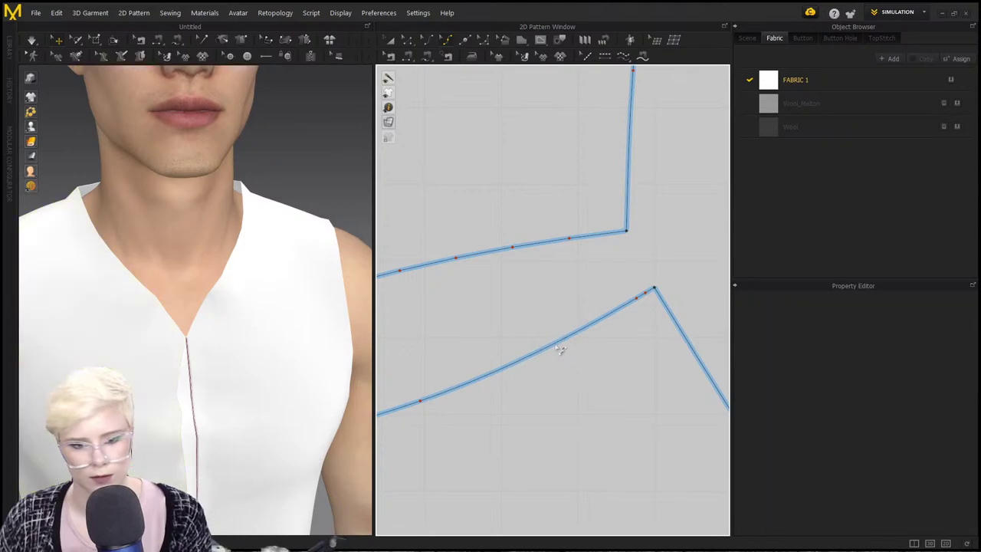
{"action": "scroll", "coordinate": [555, 351], "scroll_direction": "down", "scroll_amount": 1}
{"action": "left_click_drag", "start_coordinate": [447, 392], "coordinate": [478, 360]}
{"action": "left_click_drag", "start_coordinate": [600, 291], "coordinate": [636, 322]}
{"action": "key", "text": "Delete"}
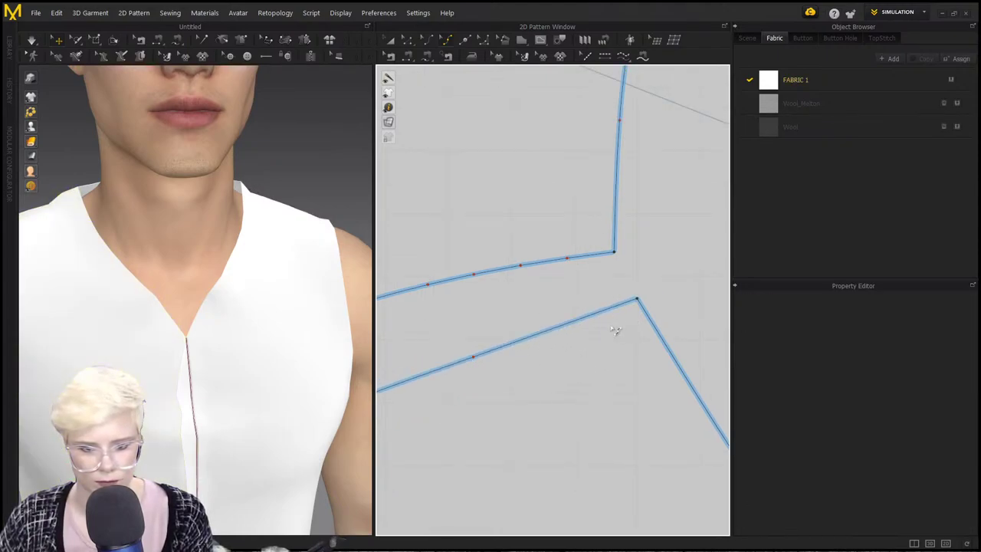
Run the simulation with the reshaped shoulder seam and check the vest from the back and front.
{"action": "scroll", "coordinate": [489, 335], "scroll_direction": "down", "scroll_amount": 3}
{"action": "key", "text": "space"}
{"action": "right_click_drag", "start_coordinate": [284, 333], "coordinate": [155, 337]}
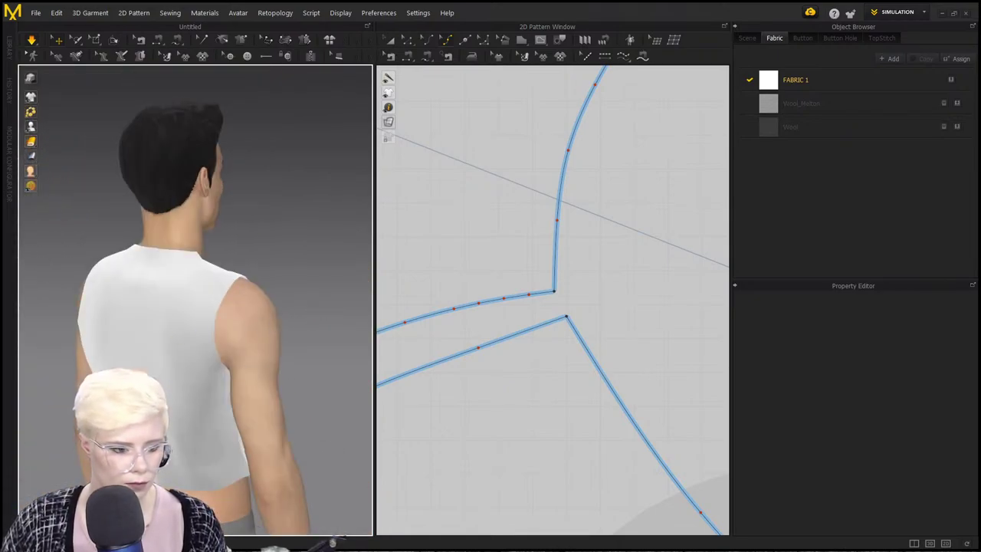
{"action": "left_click", "coordinate": [165, 394]}
{"action": "left_click", "coordinate": [116, 384]}
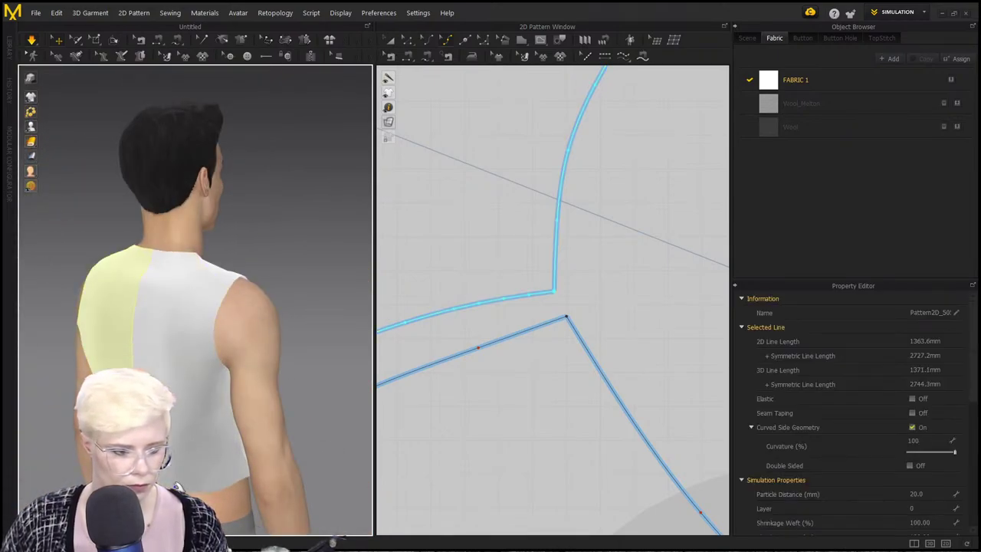
{"action": "right_click_drag", "start_coordinate": [179, 486], "coordinate": [54, 475]}
{"action": "scroll", "coordinate": [191, 322], "scroll_direction": "down", "scroll_amount": 1}
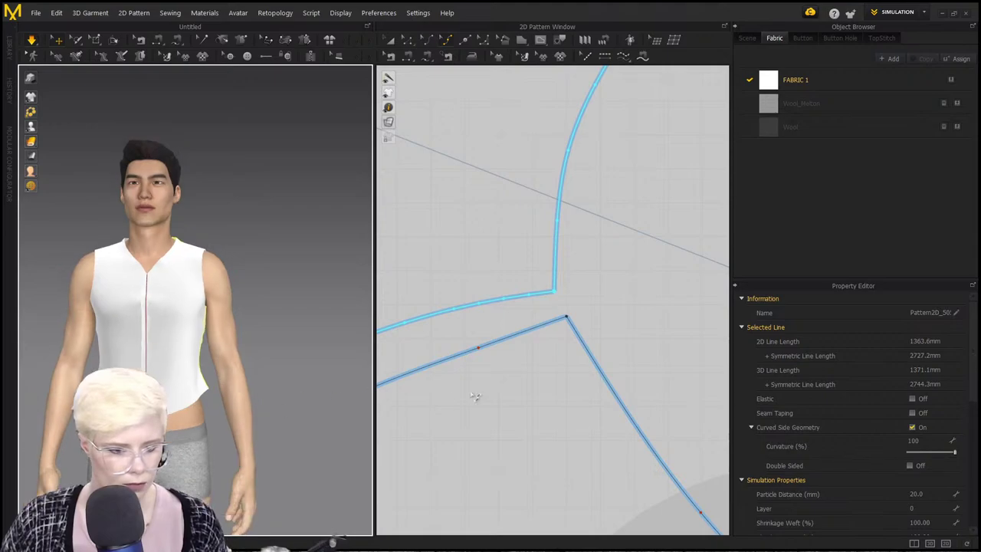
Open the background draft image for editing and compare its unobstructed front and back outlines with the vest on the avatar.
{"action": "scroll", "coordinate": [474, 396], "scroll_direction": "down", "scroll_amount": 5}
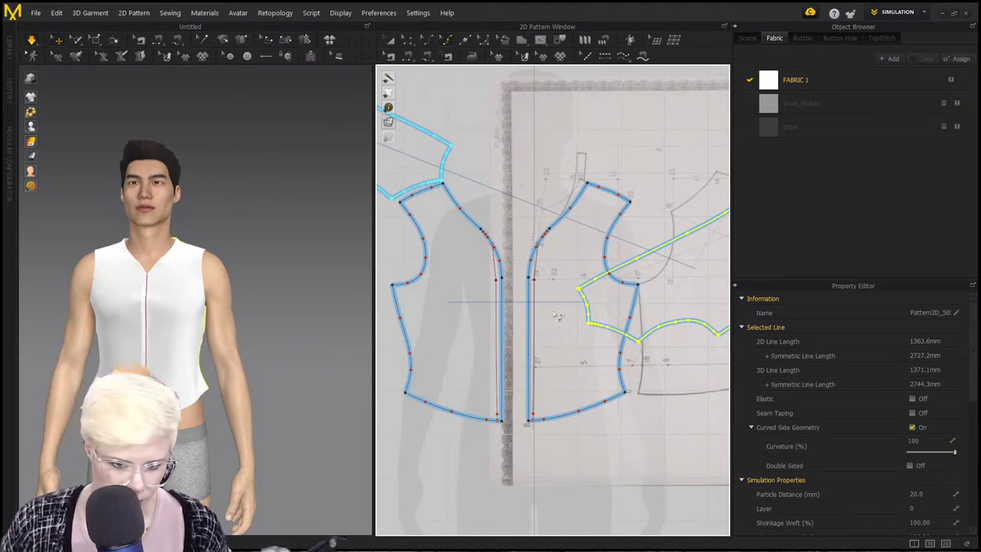
{"action": "scroll", "coordinate": [561, 217], "scroll_direction": "down", "scroll_amount": 2}
{"action": "middle_click_drag", "start_coordinate": [586, 182], "coordinate": [493, 250]}
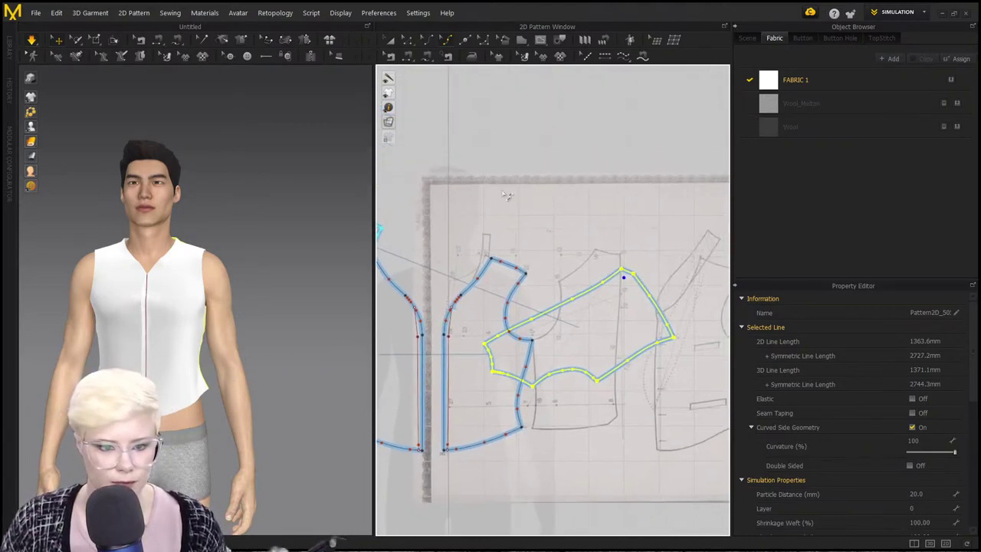
{"action": "right_click", "coordinate": [502, 190]}
{"action": "left_click", "coordinate": [539, 346]}
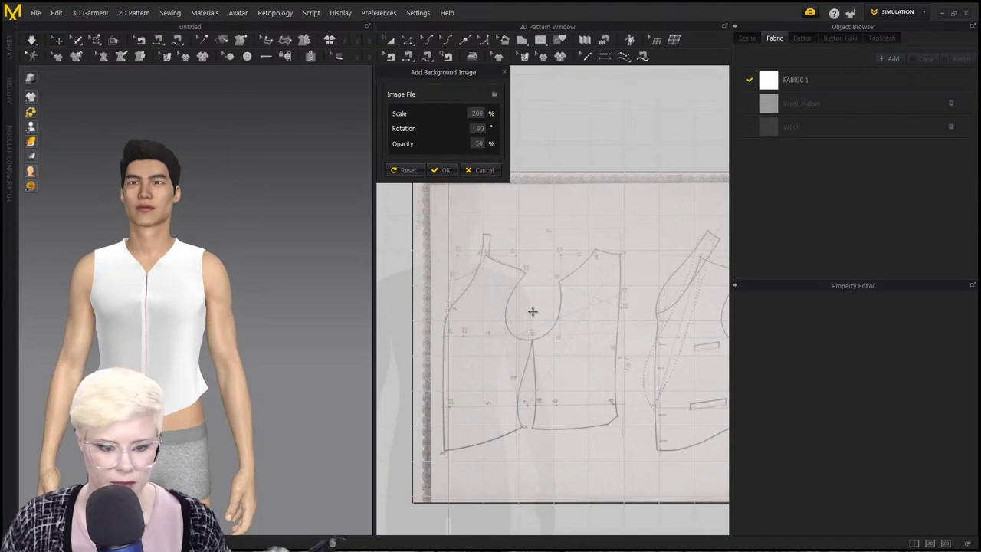
{"action": "scroll", "coordinate": [534, 270], "scroll_direction": "up", "scroll_amount": 3}
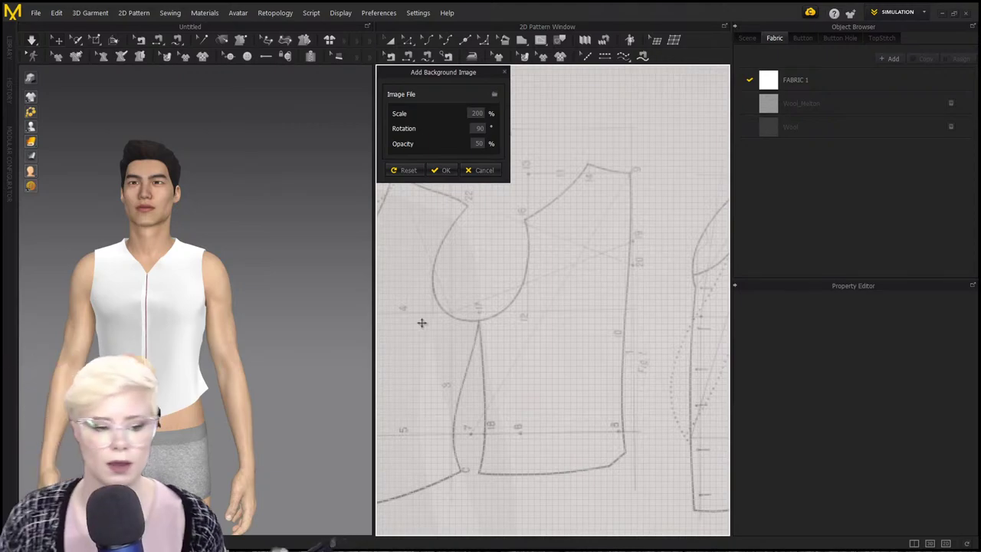
{"action": "middle_click_drag", "start_coordinate": [469, 345], "coordinate": [536, 327]}
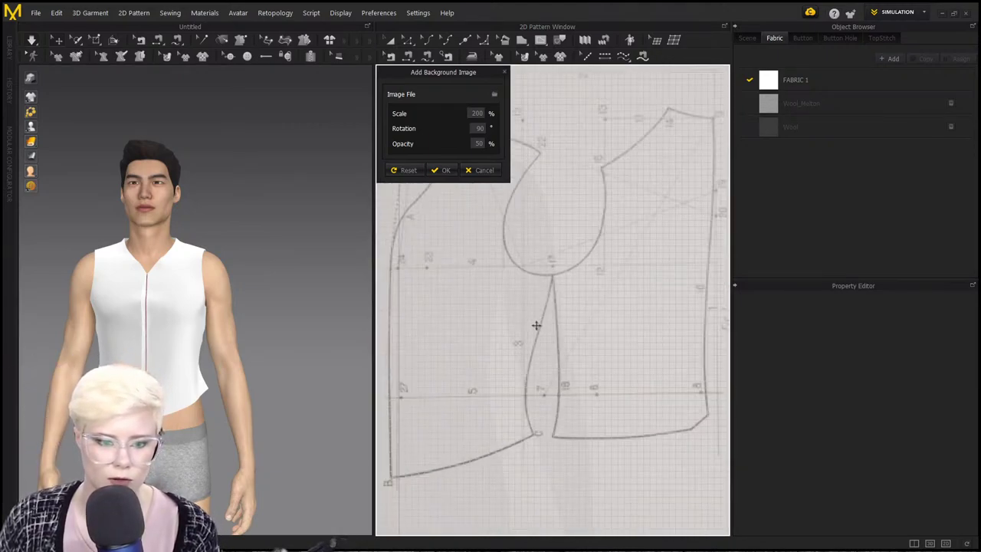
{"action": "scroll", "coordinate": [515, 230], "scroll_direction": "down", "scroll_amount": 2}
{"action": "middle_click_drag", "start_coordinate": [510, 230], "coordinate": [513, 280]}
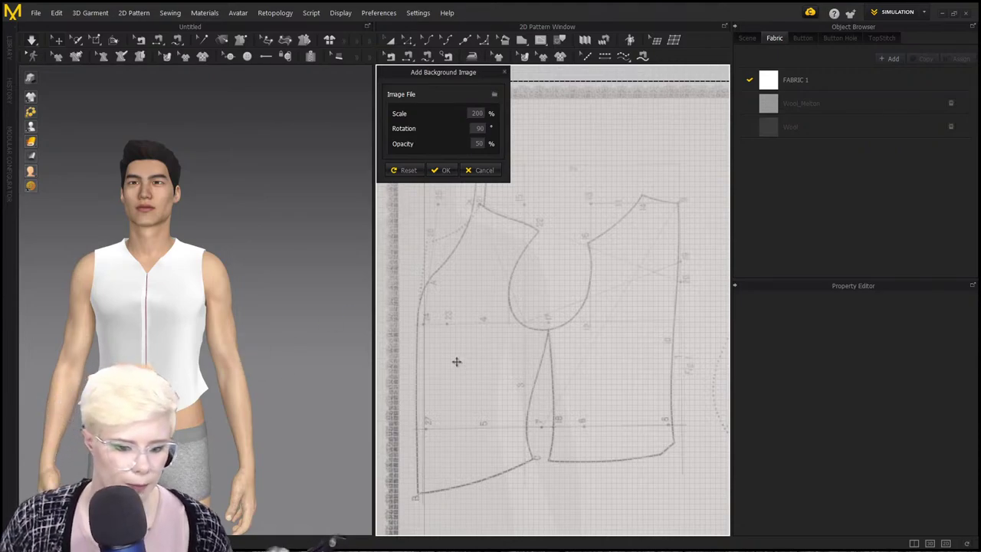
{"action": "middle_click_drag", "start_coordinate": [230, 303], "coordinate": [258, 313]}
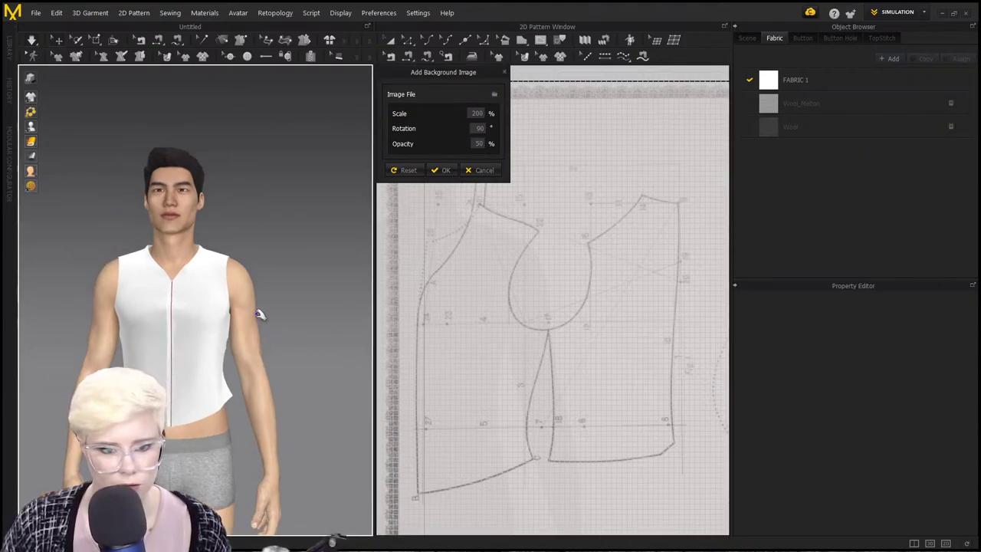
{"action": "middle_click_drag", "start_coordinate": [202, 408], "coordinate": [184, 376]}
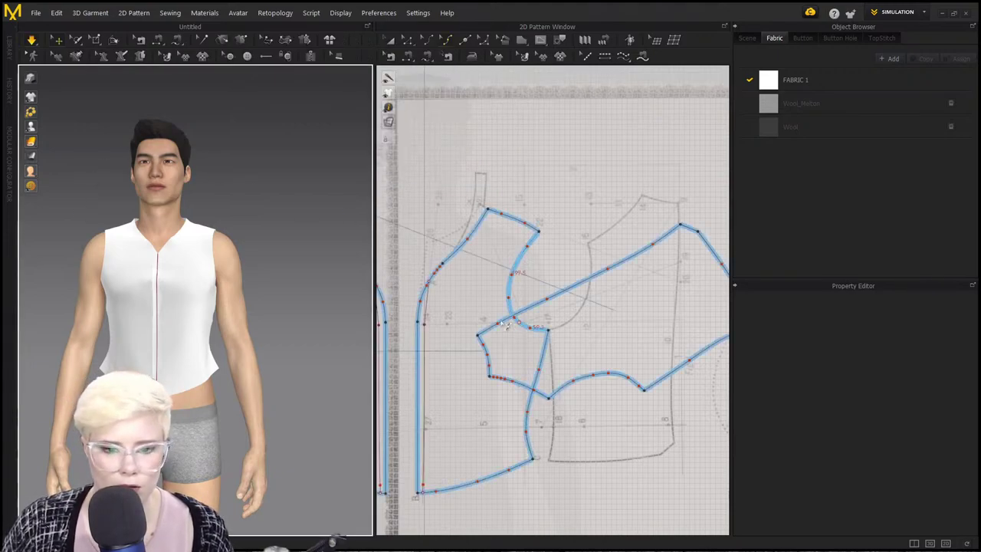
Rotate the back pattern upright and place the two back pieces level with the fronts, one on each outer side.
{"action": "scroll", "coordinate": [499, 266], "scroll_direction": "down", "scroll_amount": 1}
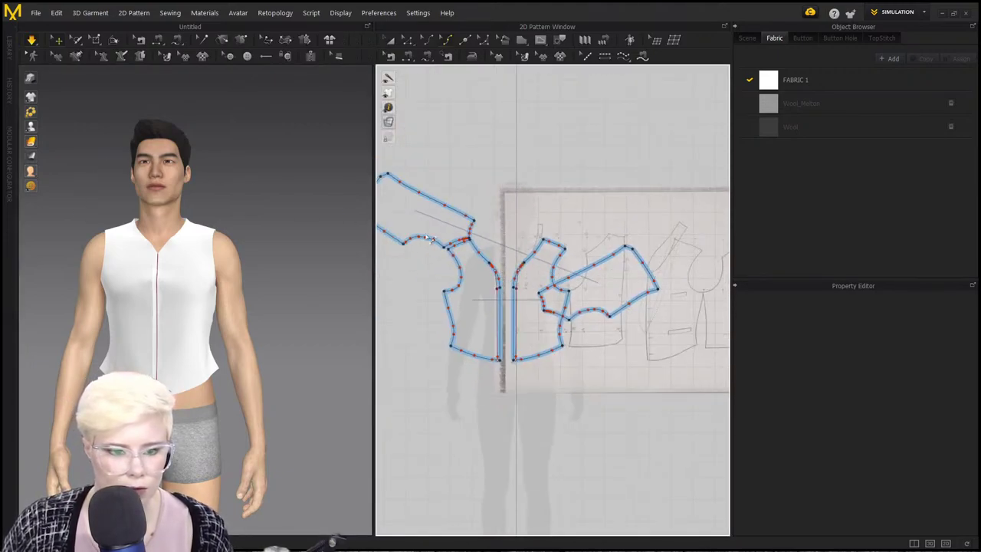
{"action": "left_click", "coordinate": [442, 199]}
{"action": "left_click_drag", "start_coordinate": [414, 147], "coordinate": [415, 177]}
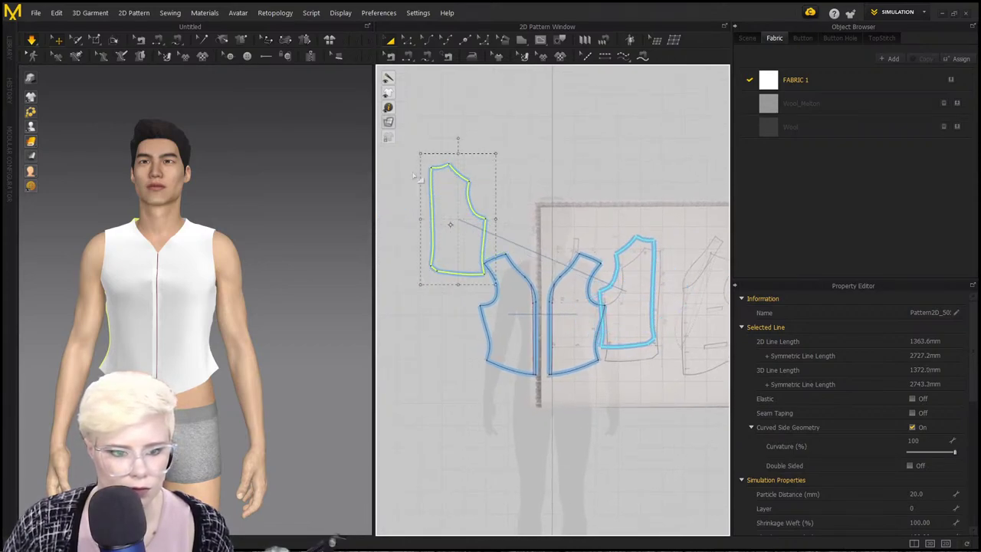
{"action": "left_click_drag", "start_coordinate": [437, 230], "coordinate": [412, 329]}
{"action": "left_click_drag", "start_coordinate": [622, 308], "coordinate": [651, 340]}
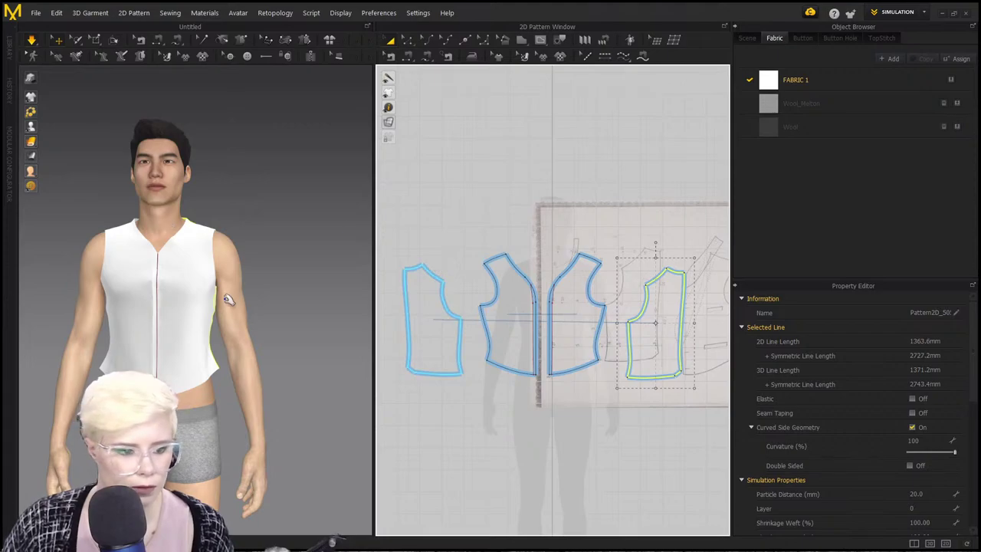
Bend the front pattern's side seam slightly outward just above the hem.
{"action": "right_click_drag", "start_coordinate": [227, 296], "coordinate": [149, 331]}
{"action": "scroll", "coordinate": [149, 331], "scroll_direction": "up", "scroll_amount": 3}
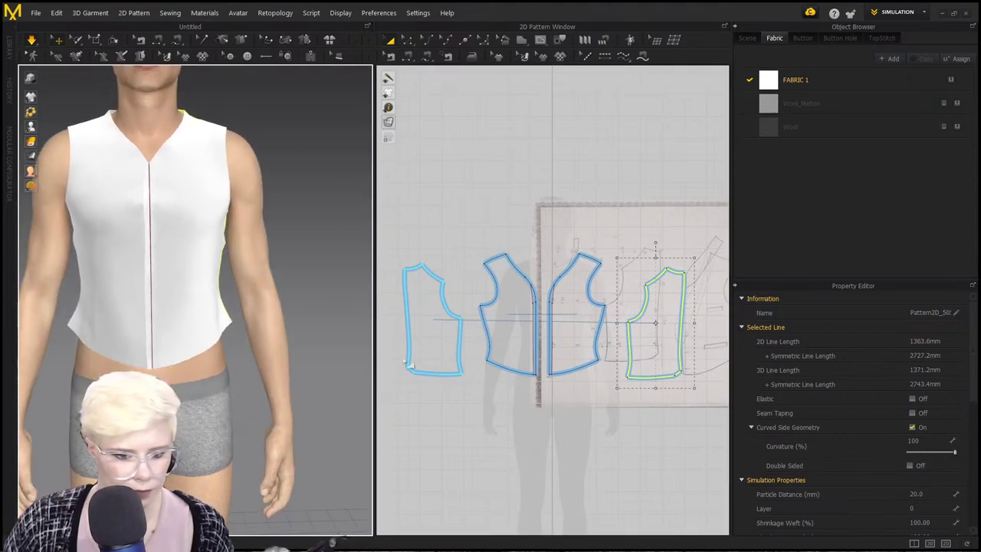
{"action": "scroll", "coordinate": [462, 395], "scroll_direction": "up", "scroll_amount": 3}
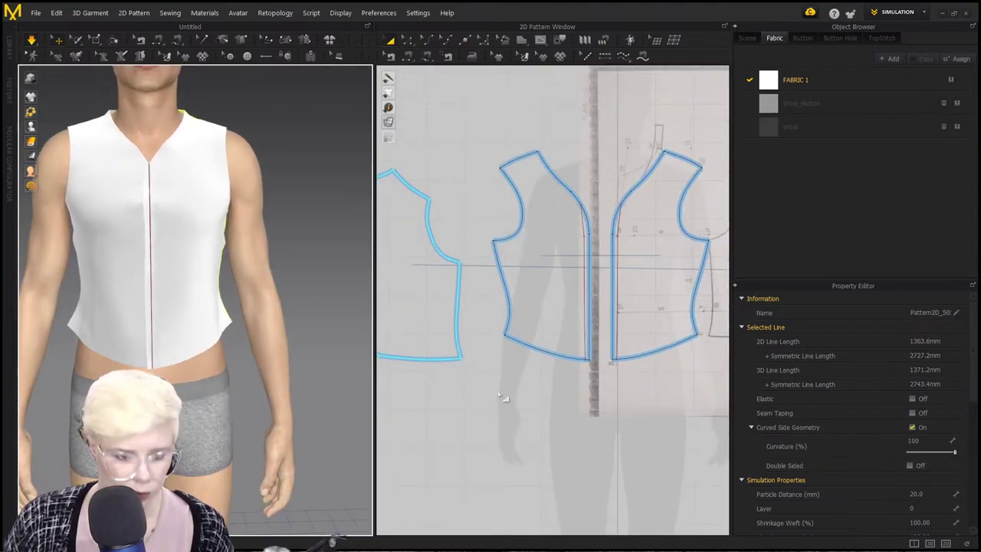
{"action": "left_click", "coordinate": [507, 313]}
{"action": "left_click_drag", "start_coordinate": [507, 313], "coordinate": [501, 316]}
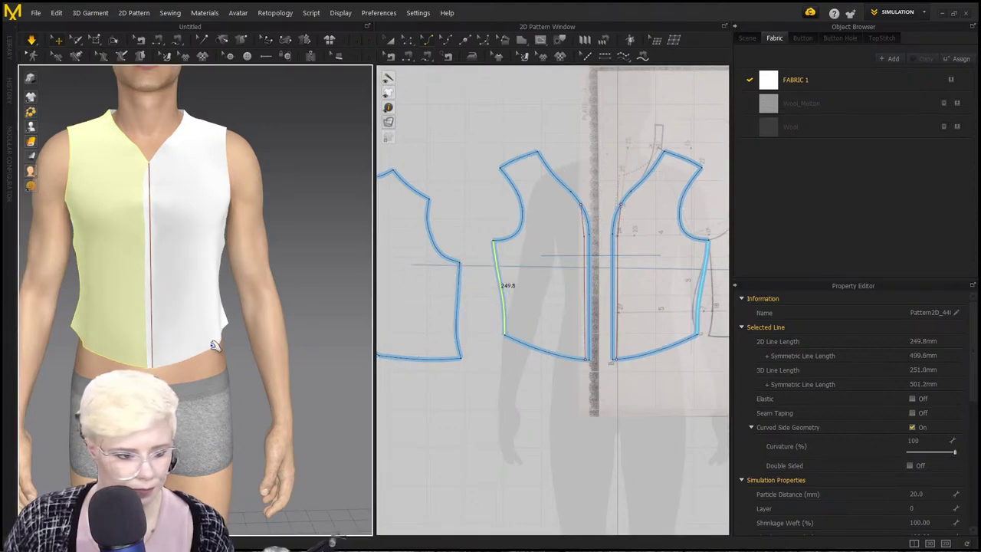
Examine the vest's side seams and hem from the back and side, along with the matching back pattern.
{"action": "right_click_drag", "start_coordinate": [217, 348], "coordinate": [275, 343]}
{"action": "left_click", "coordinate": [79, 310]}
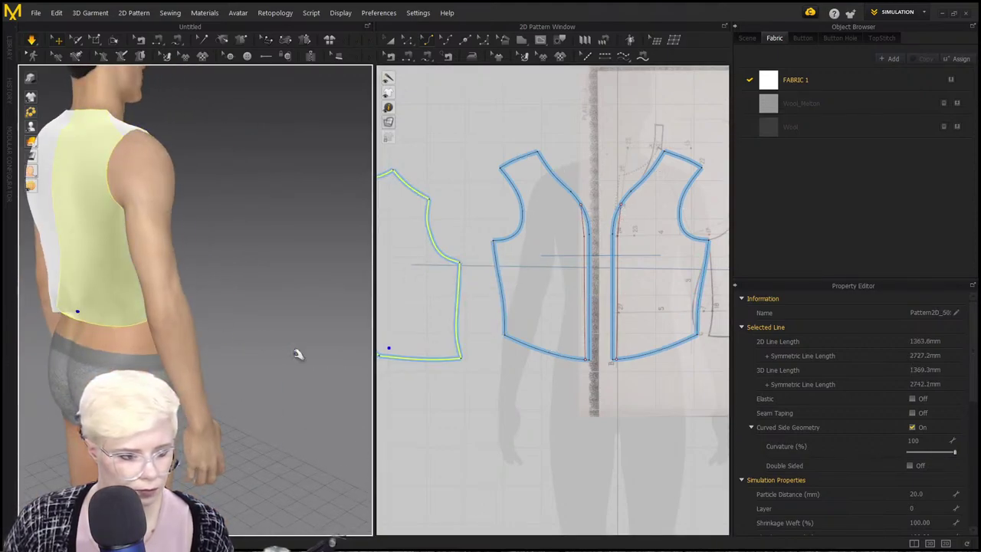
{"action": "scroll", "coordinate": [652, 341], "scroll_direction": "down", "scroll_amount": 2}
{"action": "middle_click_drag", "start_coordinate": [717, 344], "coordinate": [480, 342]}
{"action": "scroll", "coordinate": [480, 342], "scroll_direction": "up", "scroll_amount": 2}
{"action": "right_click_drag", "start_coordinate": [196, 317], "coordinate": [223, 314]}
{"action": "middle_click_drag", "start_coordinate": [122, 302], "coordinate": [226, 353]}
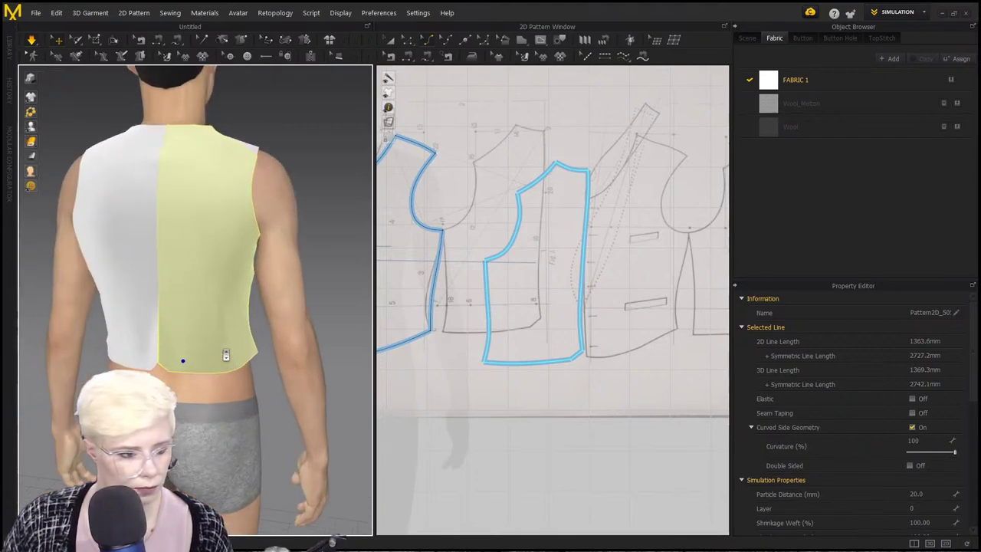
{"action": "right_click_drag", "start_coordinate": [225, 353], "coordinate": [237, 335]}
{"action": "scroll", "coordinate": [503, 342], "scroll_direction": "down", "scroll_amount": 2}
{"action": "middle_click_drag", "start_coordinate": [502, 341], "coordinate": [450, 344]}
{"action": "right_click_drag", "start_coordinate": [268, 354], "coordinate": [340, 368]}
{"action": "scroll", "coordinate": [339, 368], "scroll_direction": "down", "scroll_amount": 1}
{"action": "key", "text": "ctrl+a"}
{"action": "middle_click_drag", "start_coordinate": [551, 363], "coordinate": [669, 353]}
{"action": "left_click", "coordinate": [669, 354]}
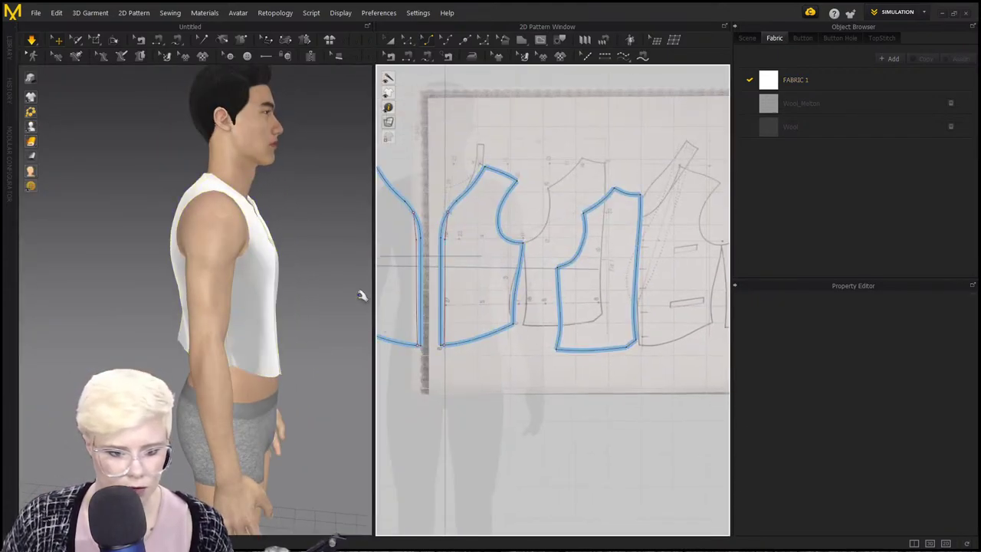
Try to lengthen the vest by moving the front and back hem edges straight down together.
{"action": "left_click", "coordinate": [408, 41]}
{"action": "scroll", "coordinate": [571, 322], "scroll_direction": "down", "scroll_amount": 1}
{"action": "left_click_drag", "start_coordinate": [661, 349], "coordinate": [453, 293]}
{"action": "left_click_drag", "start_coordinate": [518, 321], "coordinate": [514, 338]}
{"action": "right_click_drag", "start_coordinate": [235, 365], "coordinate": [220, 354]}
{"action": "left_click", "coordinate": [219, 354]}
{"action": "right_click_drag", "start_coordinate": [166, 374], "coordinate": [215, 359]}
{"action": "right_click_drag", "start_coordinate": [277, 364], "coordinate": [173, 353]}
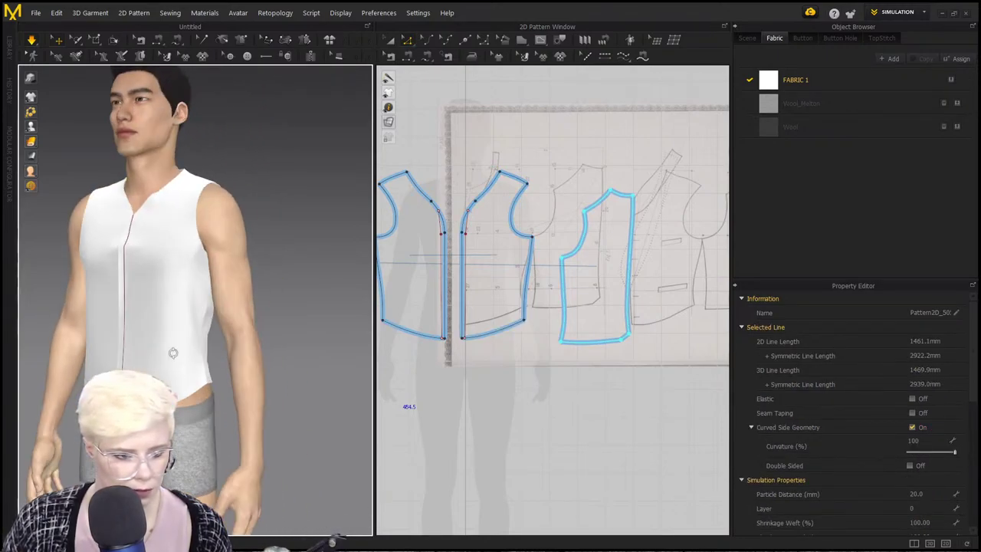
Undo the hem lengthening on the front and back patterns.
{"action": "key", "text": "ctrl+z"}
{"action": "key", "text": "ctrl+z"}
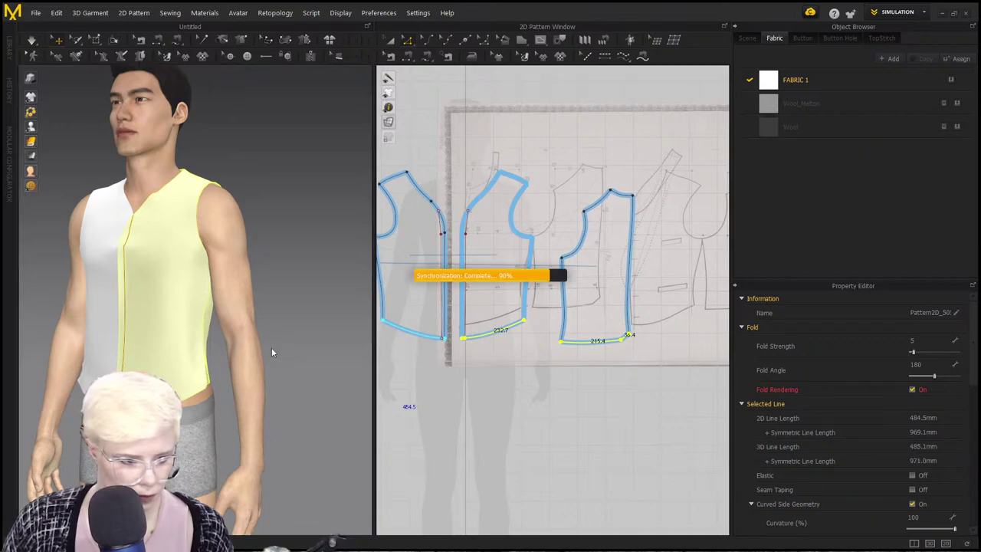
{"action": "right_click_drag", "start_coordinate": [247, 355], "coordinate": [141, 343]}
{"action": "scroll", "coordinate": [475, 370], "scroll_direction": "up", "scroll_amount": 2}
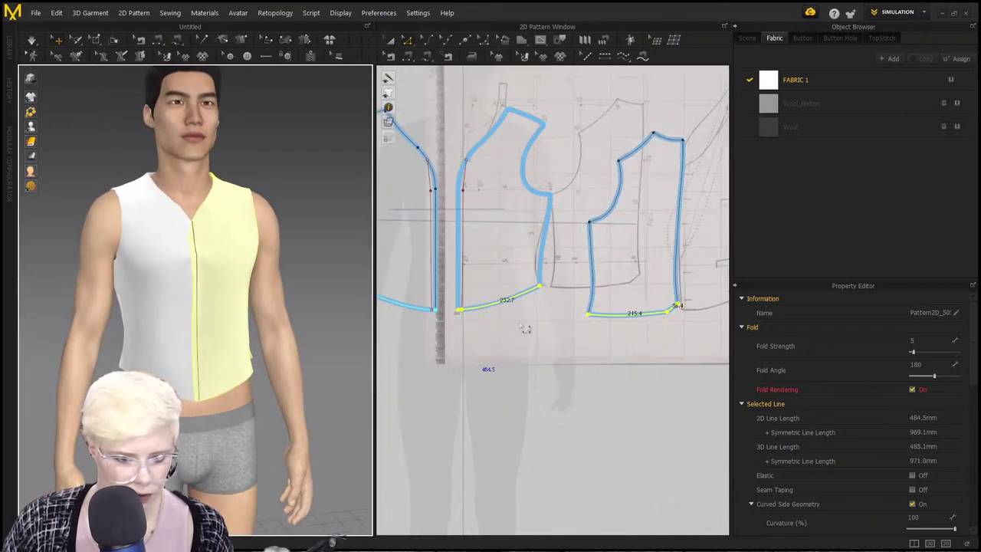
Examine the simulated vest's side seams, hem and overall fit from the front, back and side.
{"action": "left_click", "coordinate": [552, 356]}
{"action": "left_click", "coordinate": [598, 314]}
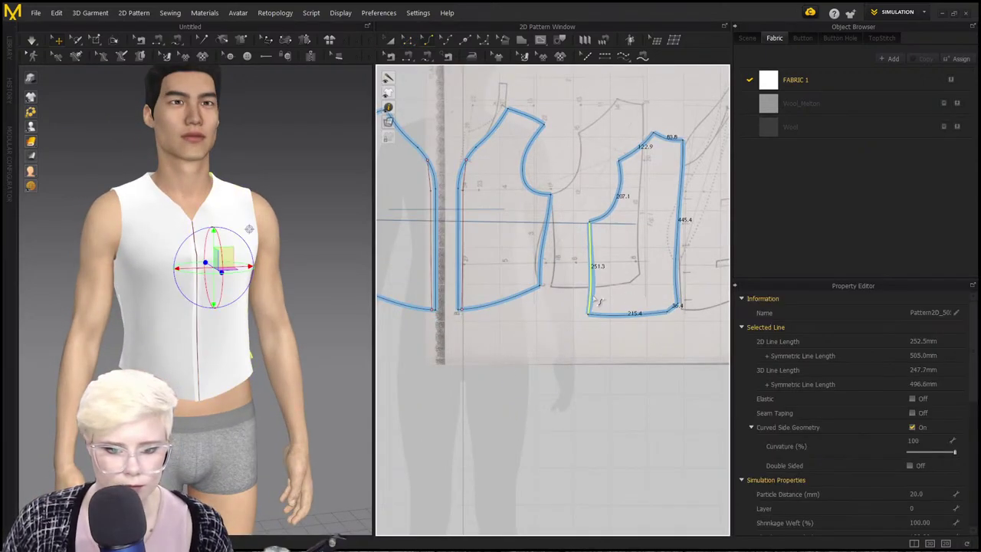
{"action": "left_click", "coordinate": [536, 337]}
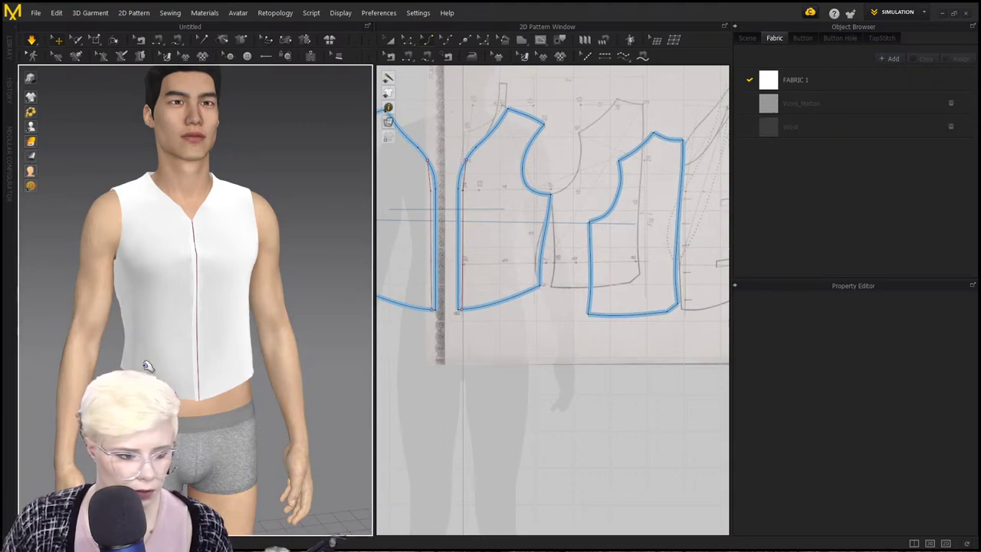
{"action": "right_click_drag", "start_coordinate": [123, 360], "coordinate": [157, 357]}
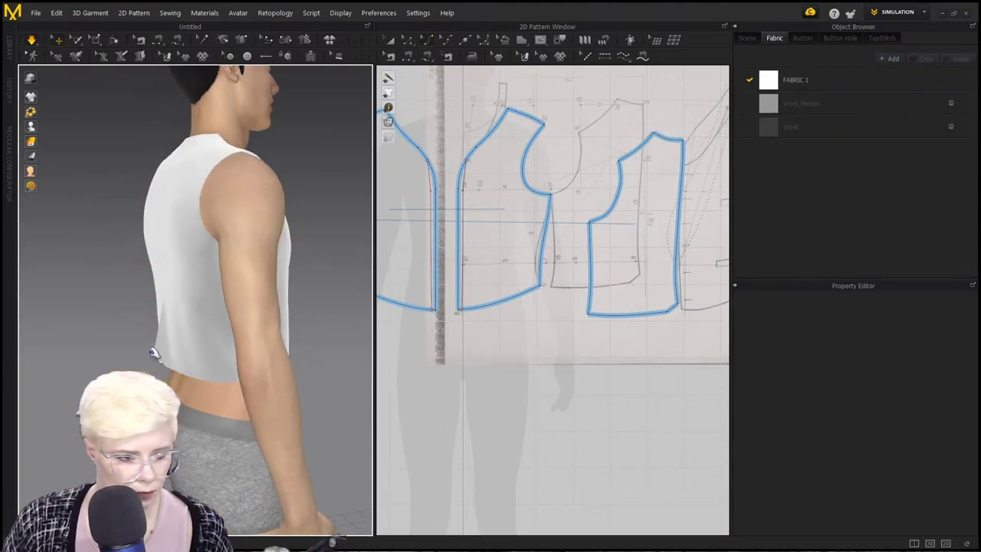
{"action": "left_click", "coordinate": [189, 371]}
{"action": "left_click", "coordinate": [584, 367]}
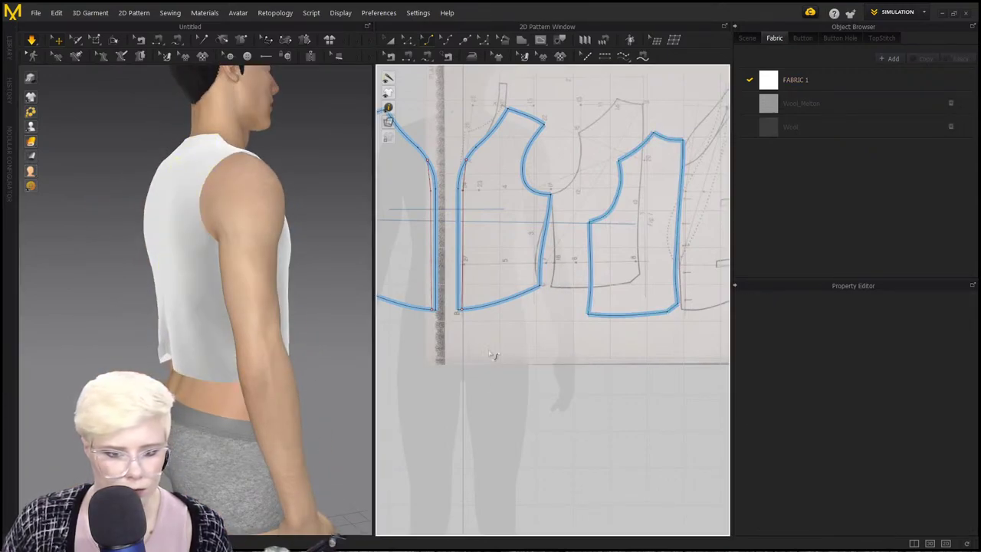
{"action": "right_click_drag", "start_coordinate": [276, 353], "coordinate": [186, 403]}
{"action": "scroll", "coordinate": [238, 364], "scroll_direction": "down", "scroll_amount": 3}
{"action": "left_click", "coordinate": [247, 333]}
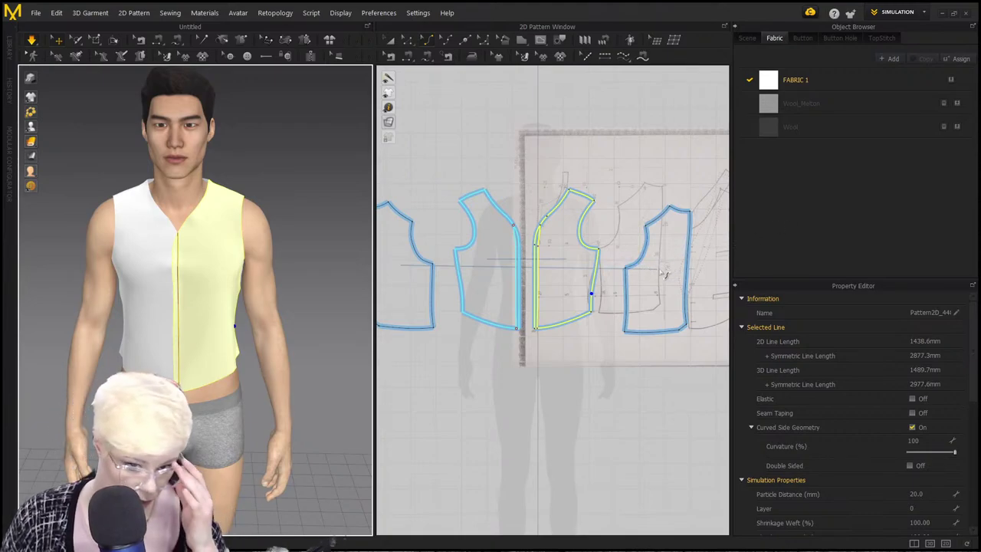
{"action": "left_click", "coordinate": [592, 360]}
{"action": "mouse_move", "coordinate": [263, 286]}
{"action": "right_mouse_down"}
{"action": "mouse_move", "coordinate": [148, 287]}
{"action": "mouse_move", "coordinate": [276, 274]}
{"action": "right_mouse_up"}
{"action": "right_click_drag", "start_coordinate": [134, 341], "coordinate": [214, 306]}
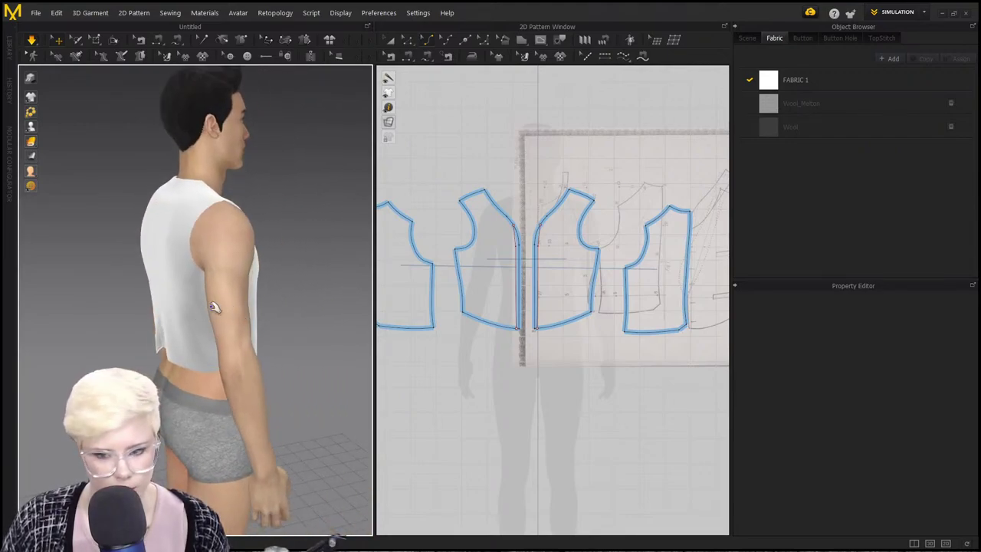
{"action": "right_click_drag", "start_coordinate": [172, 270], "coordinate": [322, 280]}
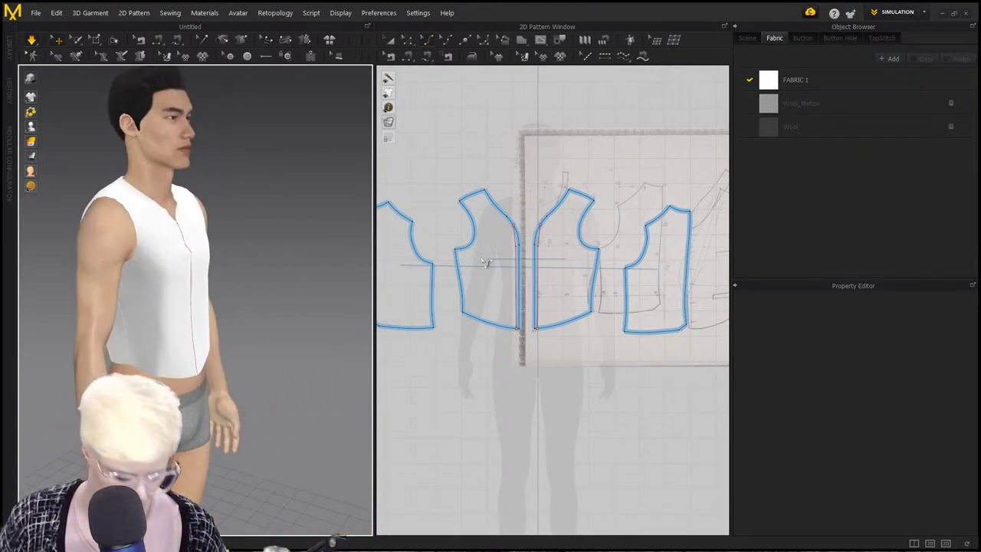
Freeze all four front and back vest patterns.
{"action": "scroll", "coordinate": [445, 265], "scroll_direction": "down", "scroll_amount": 3}
{"action": "left_click", "coordinate": [508, 264]}
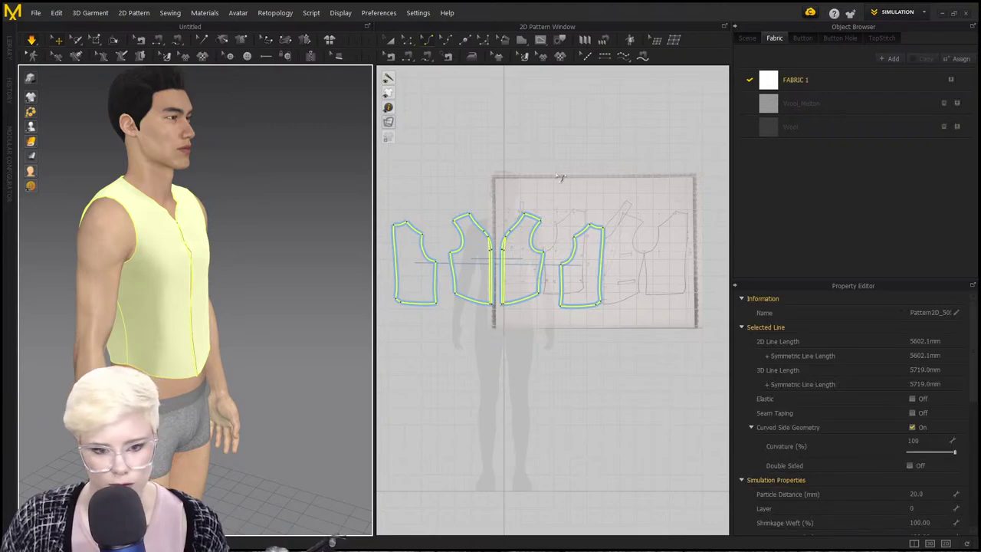
{"action": "key", "text": "ctrl+k"}
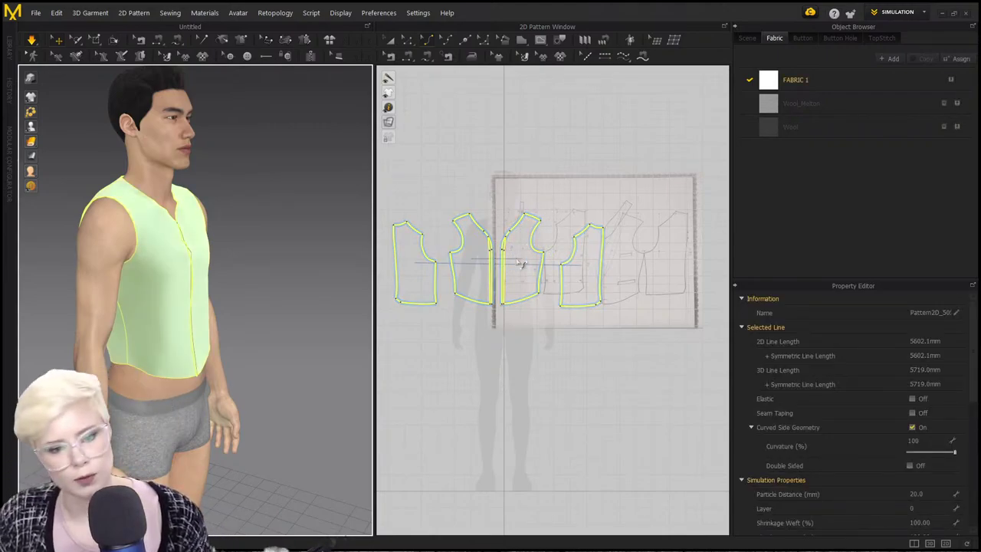
{"action": "right_click_drag", "start_coordinate": [322, 260], "coordinate": [235, 272]}
{"action": "left_click", "coordinate": [277, 250]}
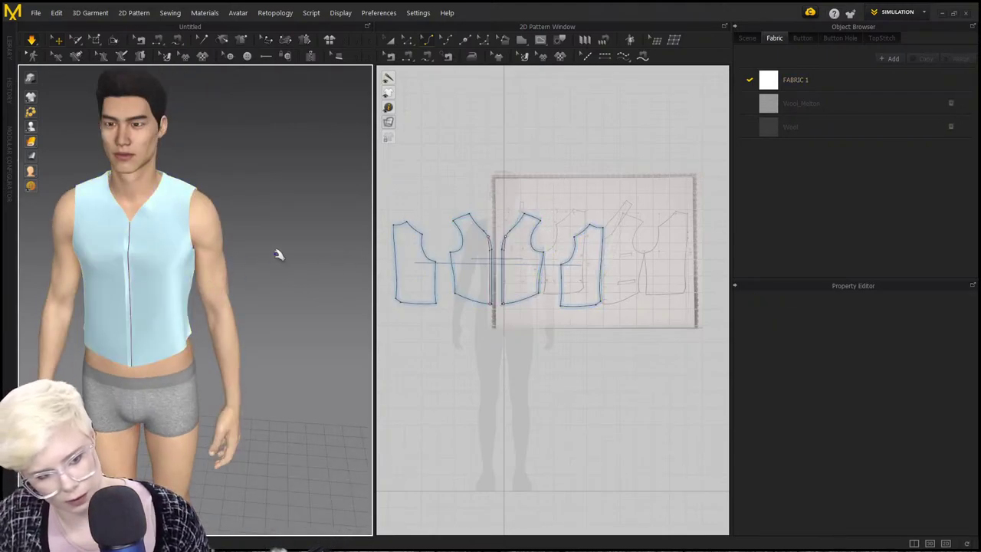
Move all four vest patterns together up and clear of the traced background draft and the avatar silhouette.
{"action": "key", "text": "a"}
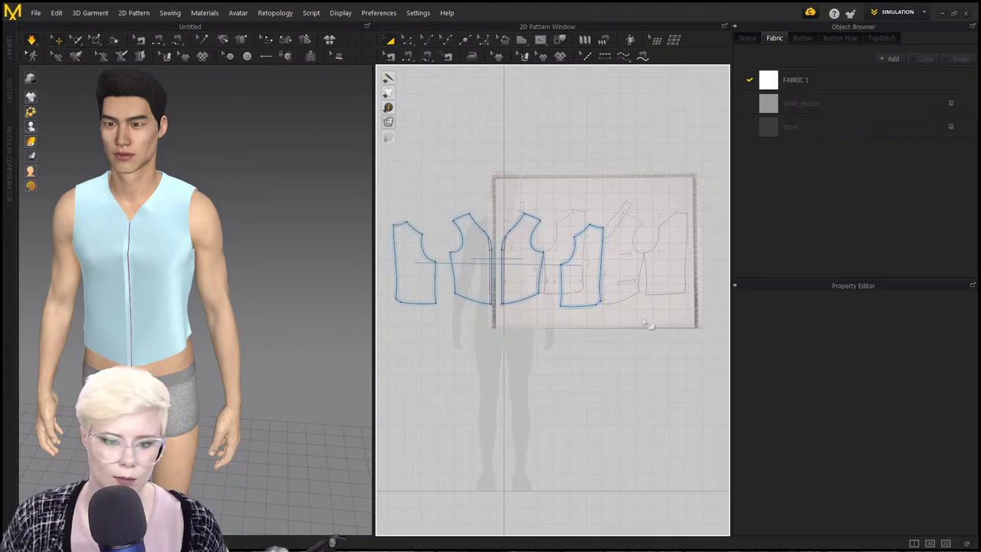
{"action": "left_click_drag", "start_coordinate": [647, 323], "coordinate": [364, 186]}
{"action": "left_click_drag", "start_coordinate": [473, 257], "coordinate": [578, 99]}
Remove the period draft background image from the 2D pattern workspace.
{"action": "right_click", "coordinate": [508, 220]}
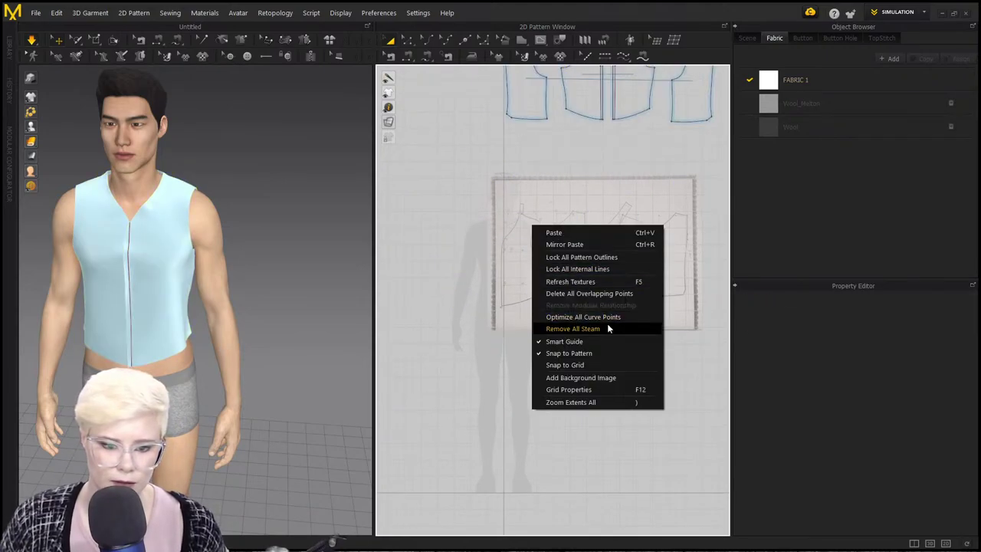
{"action": "left_click", "coordinate": [618, 377]}
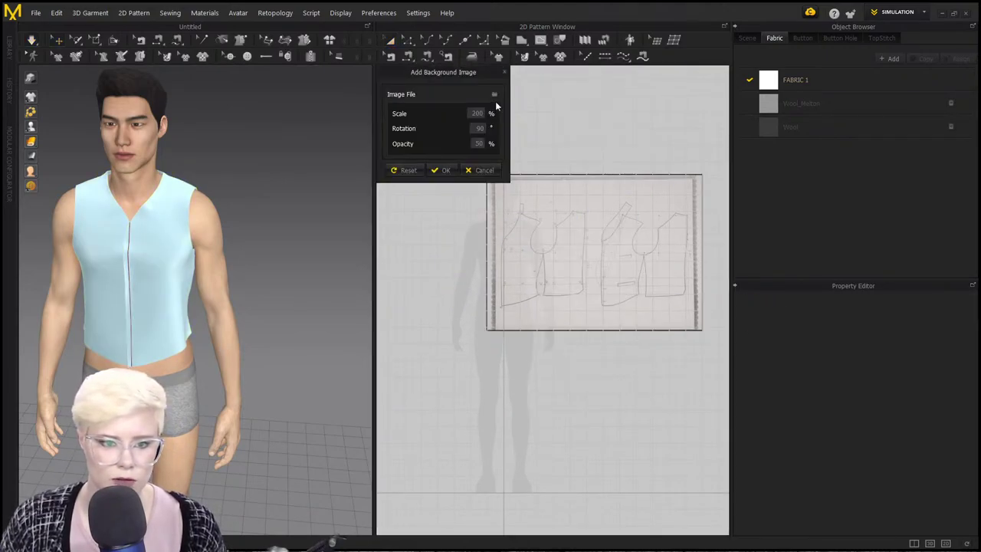
{"action": "left_click", "coordinate": [400, 170]}
{"action": "scroll", "coordinate": [416, 258], "scroll_direction": "down", "scroll_amount": 4}
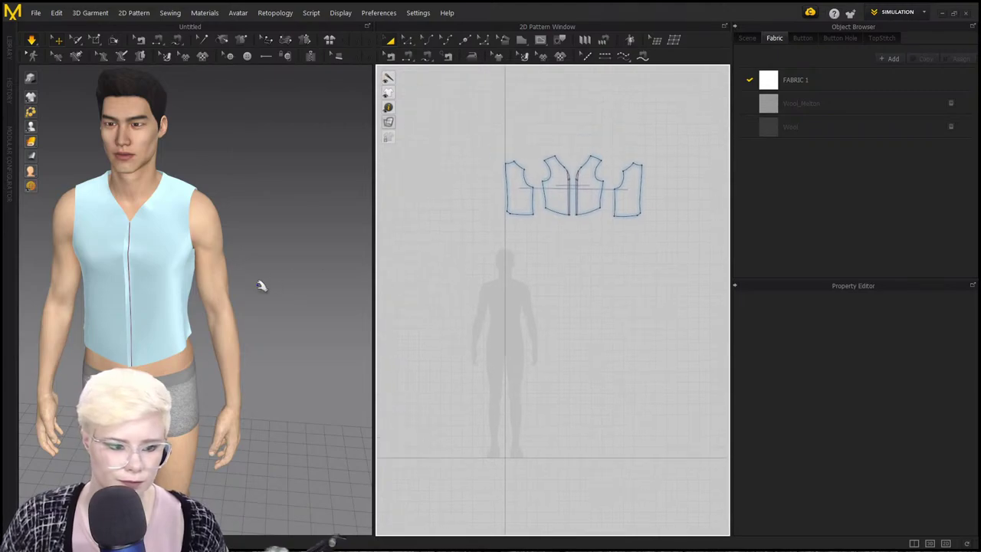
{"action": "left_click", "coordinate": [36, 13]}
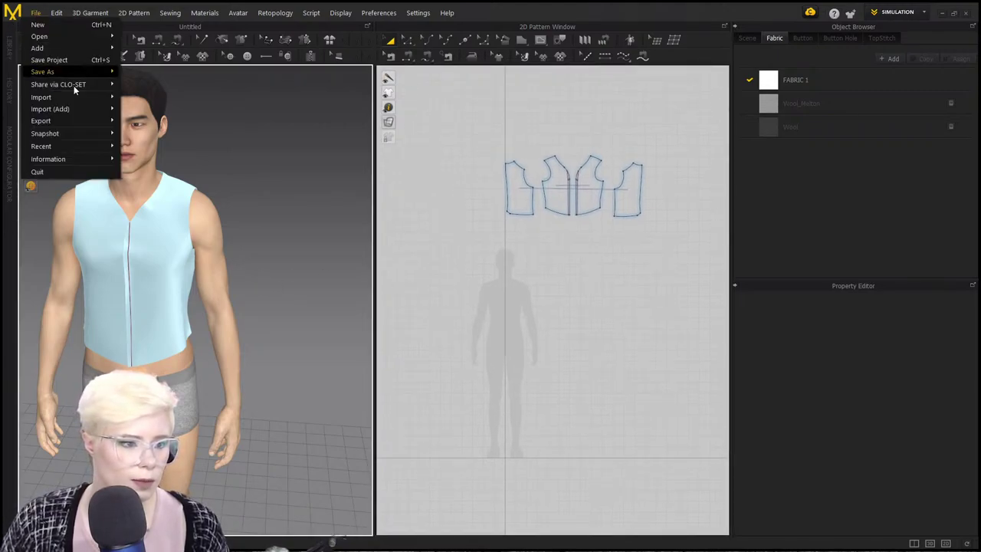
{"action": "mouse_move", "coordinate": [67, 39]}
{"action": "left_click", "coordinate": [146, 38]}
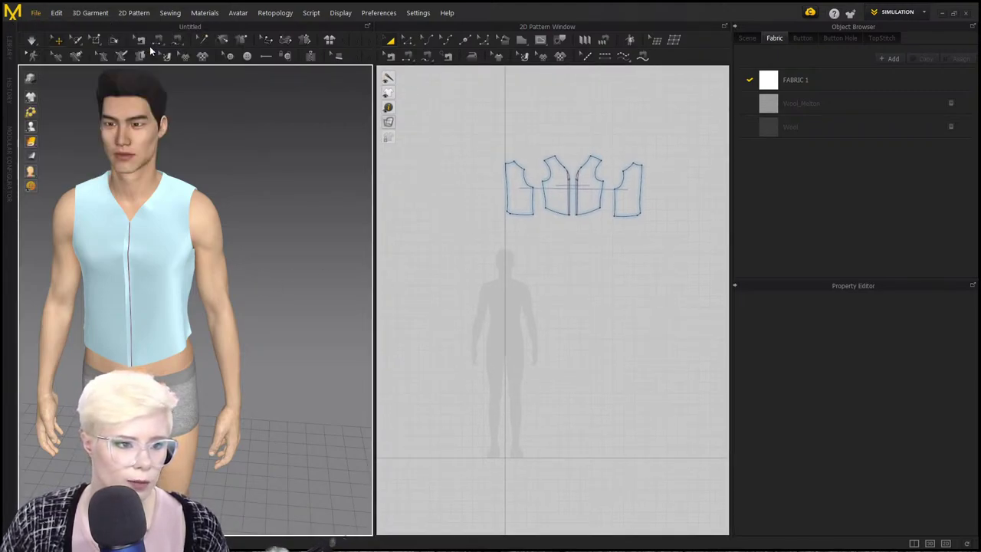
{"action": "left_click", "coordinate": [558, 314]}
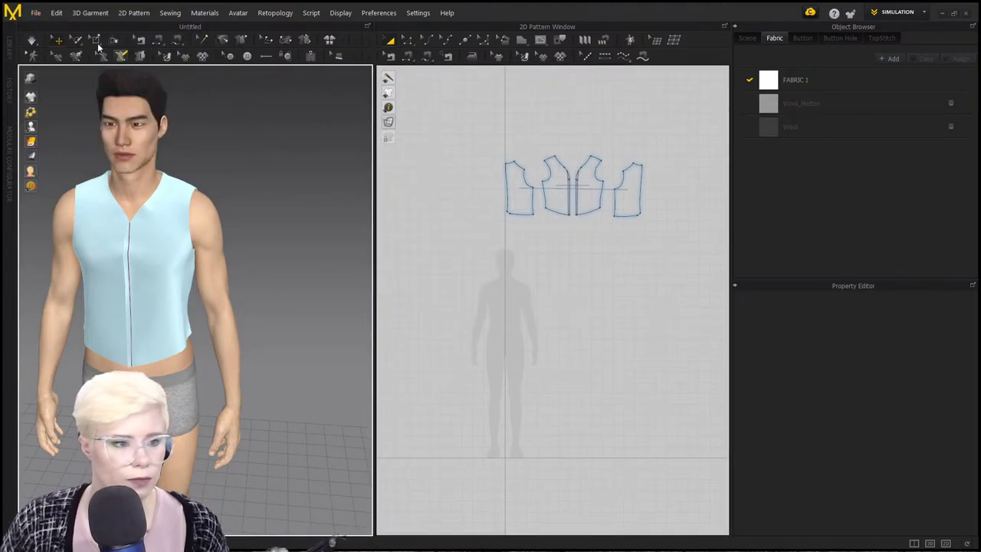
{"action": "left_click", "coordinate": [36, 13]}
{"action": "mouse_move", "coordinate": [48, 49]}
{"action": "left_click", "coordinate": [161, 62]}
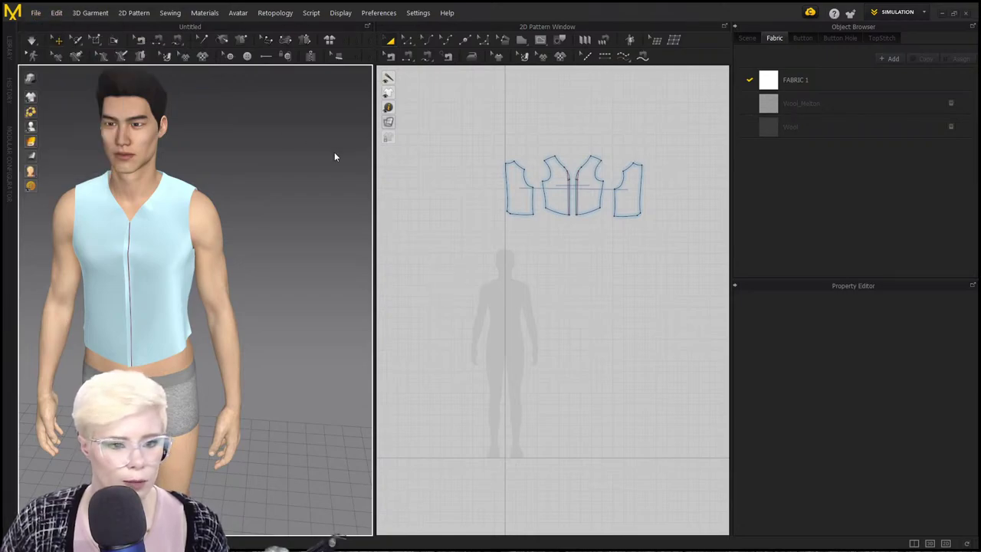
{"action": "scroll", "coordinate": [46, 115], "scroll_direction": "up", "scroll_amount": 3}
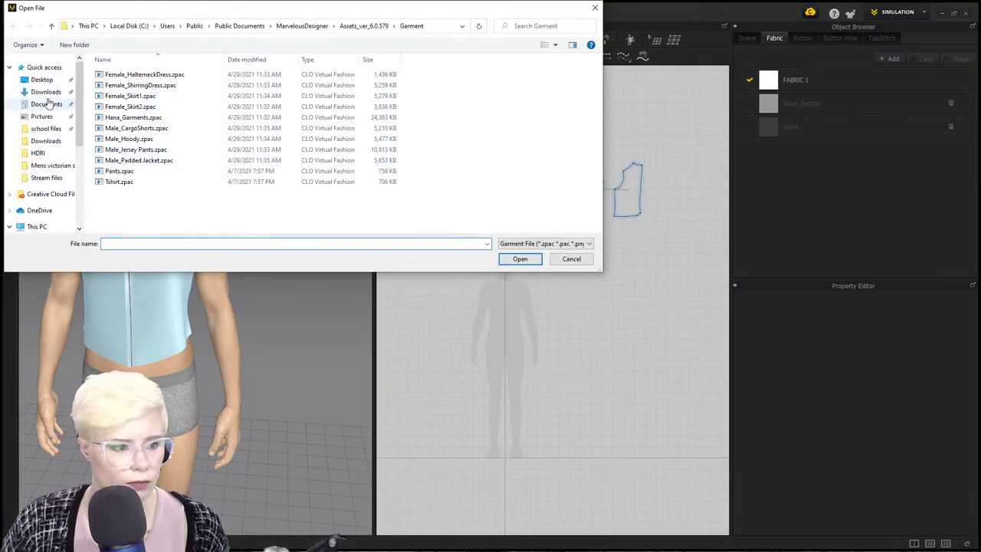
{"action": "left_click", "coordinate": [42, 79]}
{"action": "left_click", "coordinate": [571, 259]}
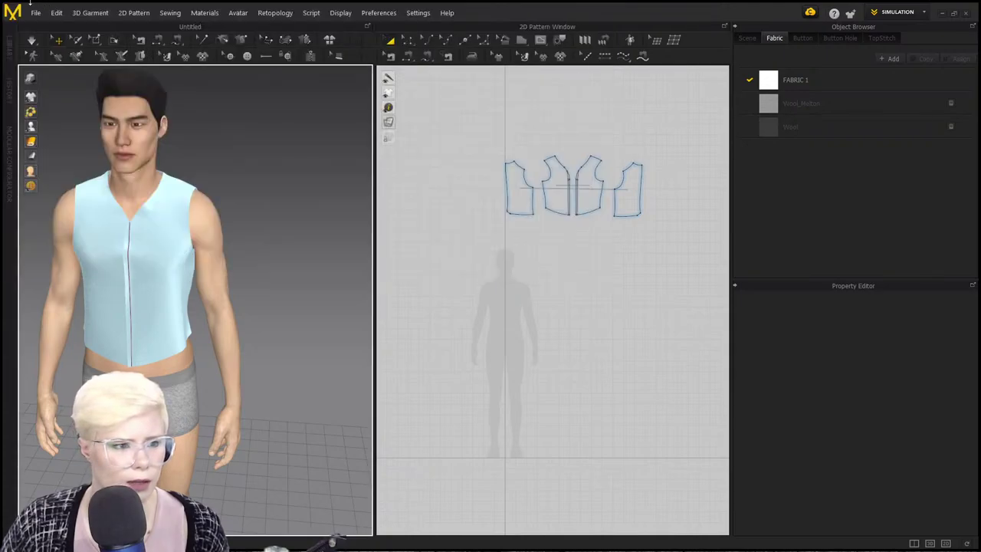
Try adding the garment from COLLAR FOR VICTORIAN MENS.png to the project, without its avatar or its pose and size file.
{"action": "left_click", "coordinate": [36, 13]}
{"action": "mouse_move", "coordinate": [58, 48]}
{"action": "left_click", "coordinate": [138, 48]}
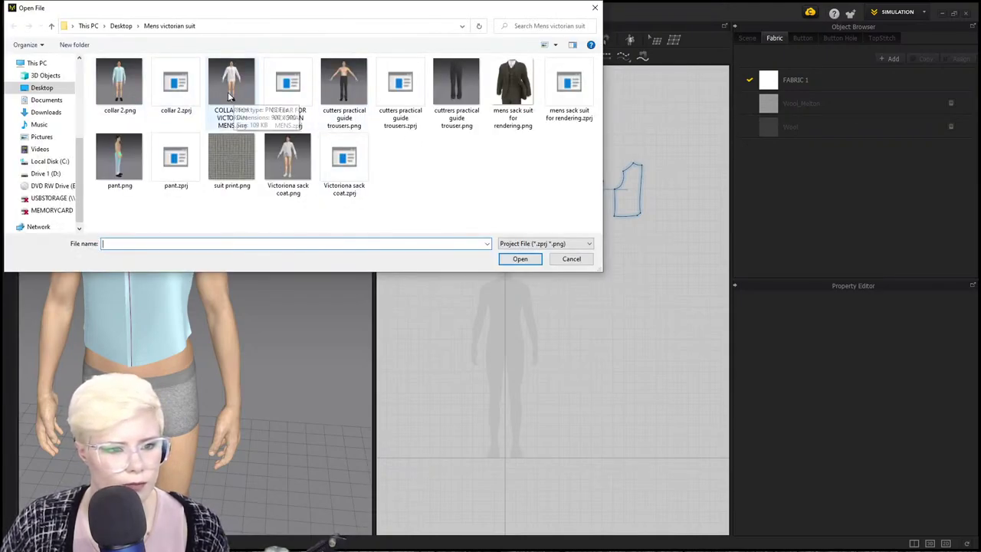
{"action": "left_click", "coordinate": [236, 92]}
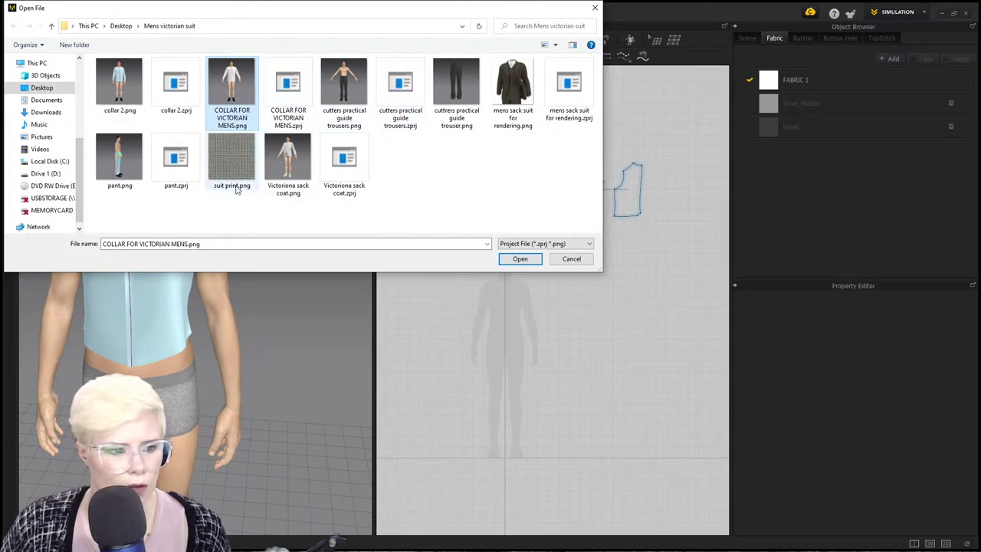
{"action": "left_click", "coordinate": [529, 261]}
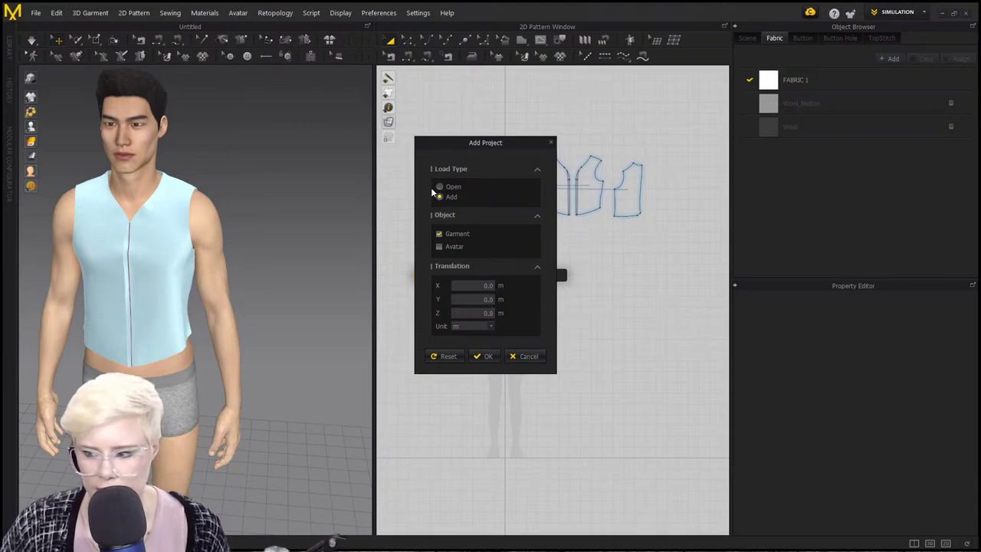
{"action": "left_click", "coordinate": [484, 356]}
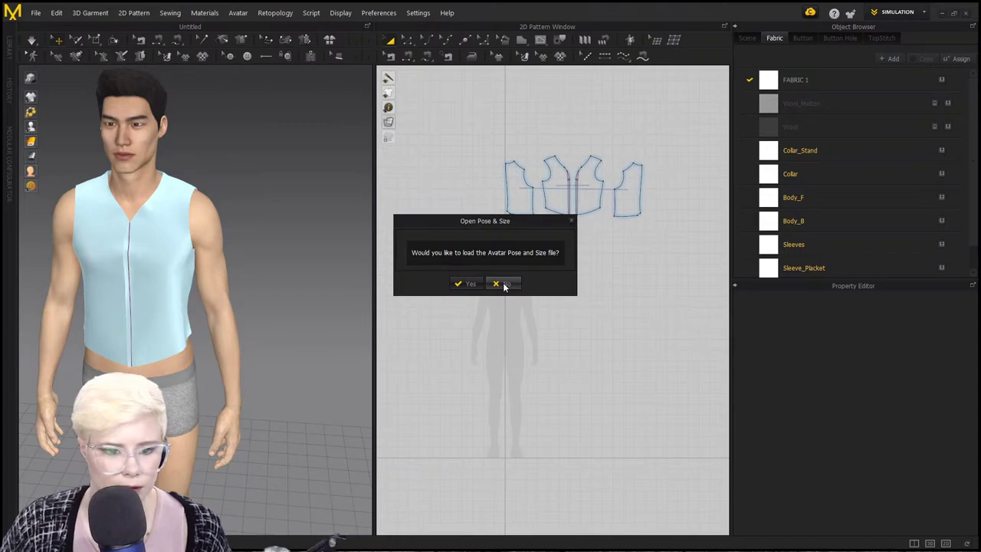
{"action": "left_click", "coordinate": [504, 285]}
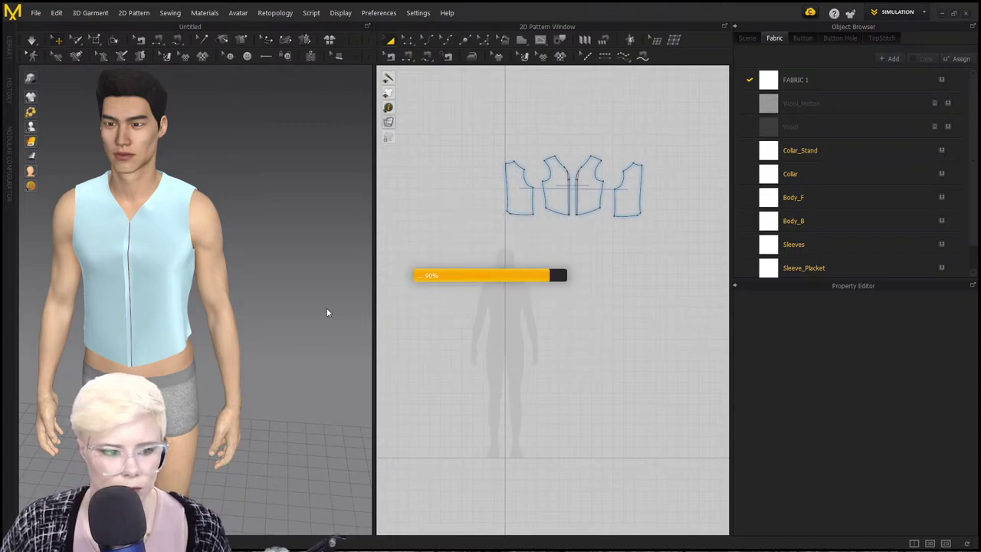
{"action": "key", "text": "ctrl+z"}
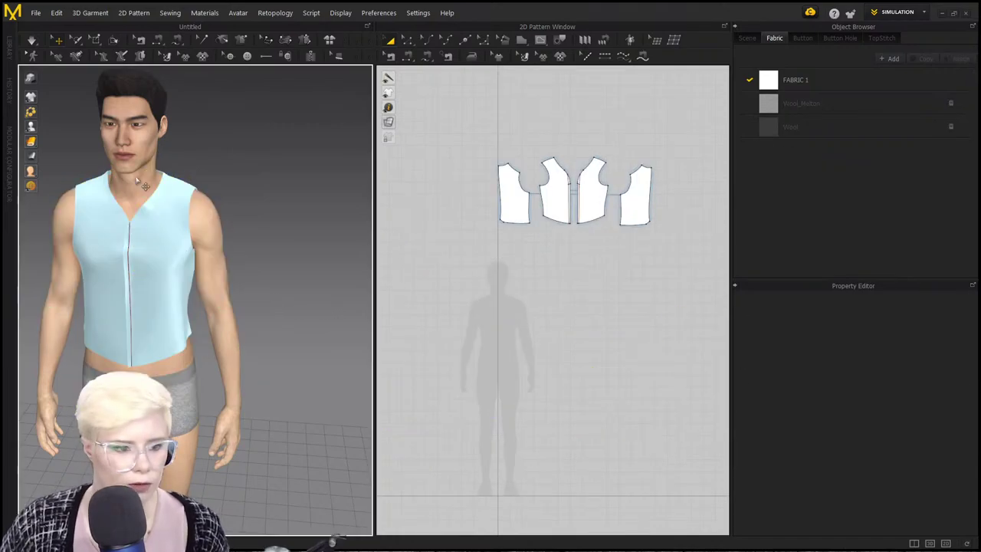
Add the COLLAR FOR VICTORIAN MENS.png shirt to the vest project, declining to load its avatar pose and size.
{"action": "left_click", "coordinate": [36, 13]}
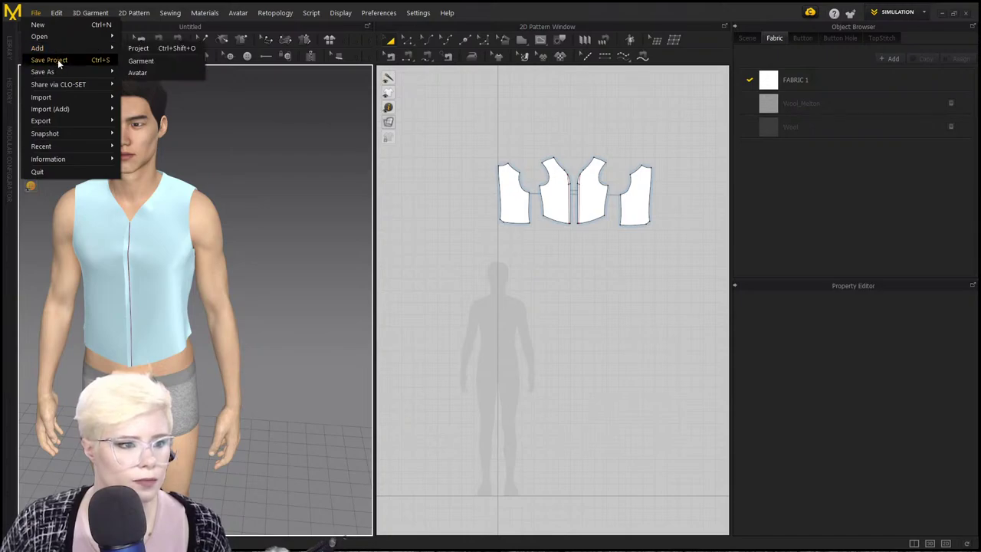
{"action": "mouse_move", "coordinate": [63, 46]}
{"action": "left_click", "coordinate": [135, 49]}
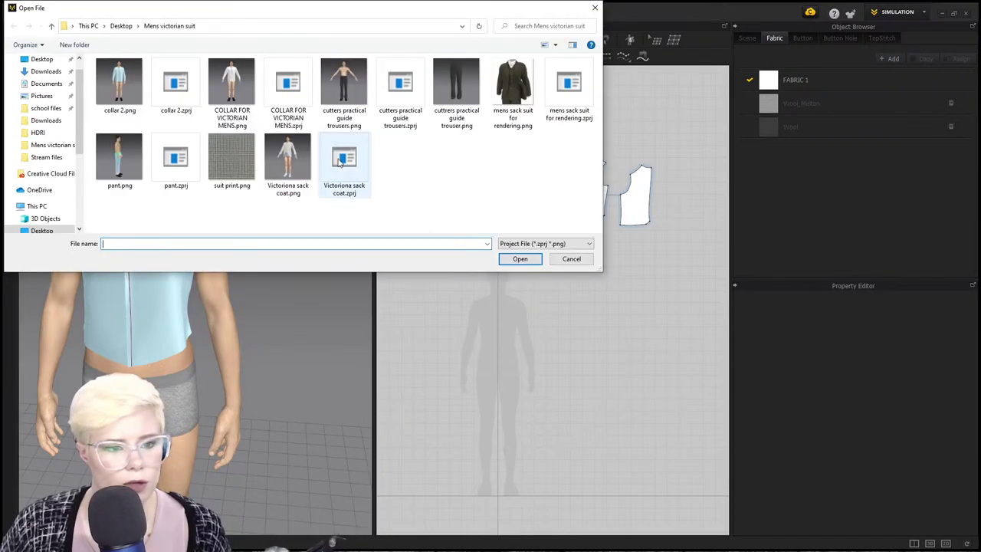
{"action": "left_click", "coordinate": [232, 88]}
{"action": "left_click", "coordinate": [520, 259]}
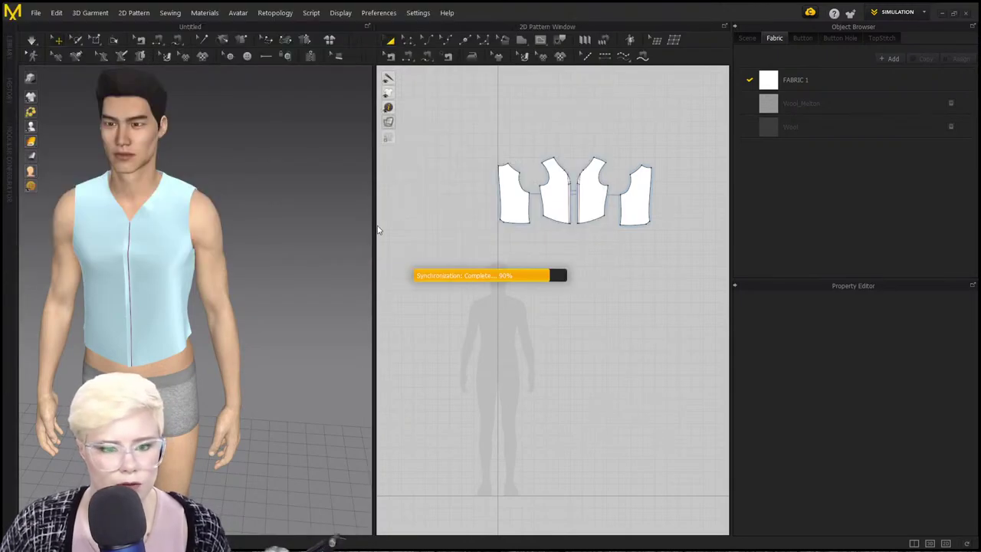
{"action": "left_click", "coordinate": [484, 356]}
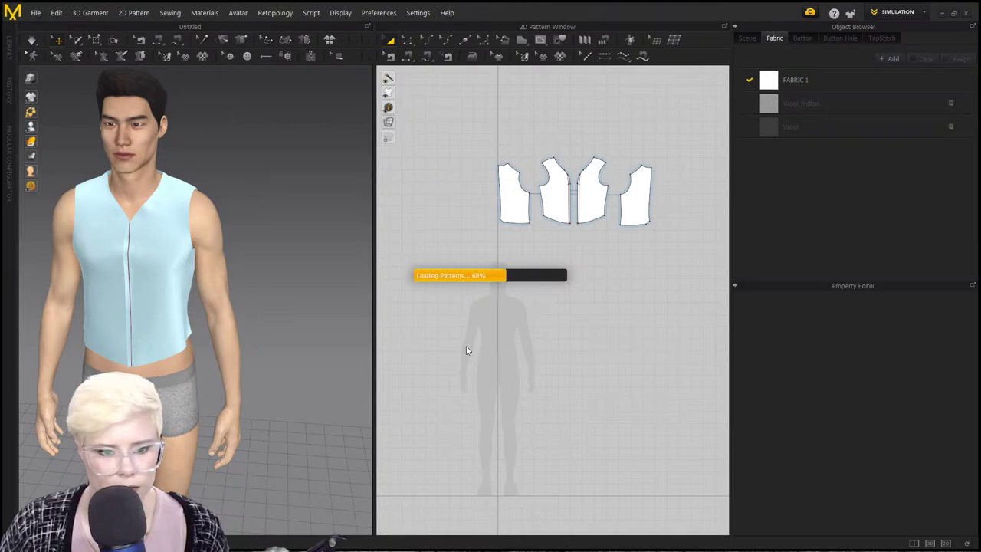
{"action": "left_click", "coordinate": [493, 284]}
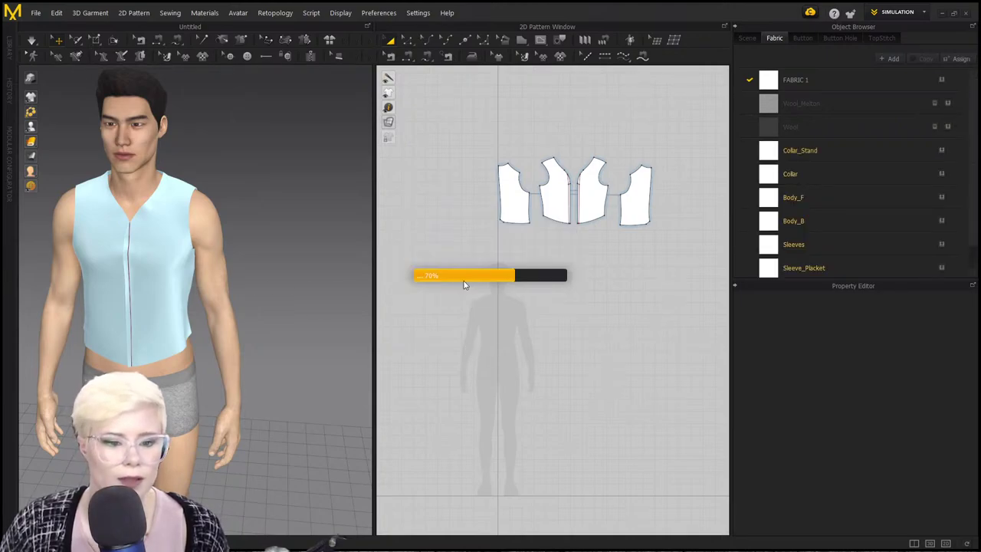
Select all the imported shirt patterns and set their Shrinkage Weft to 80%.
{"action": "middle_click_drag", "start_coordinate": [206, 297], "coordinate": [260, 291]}
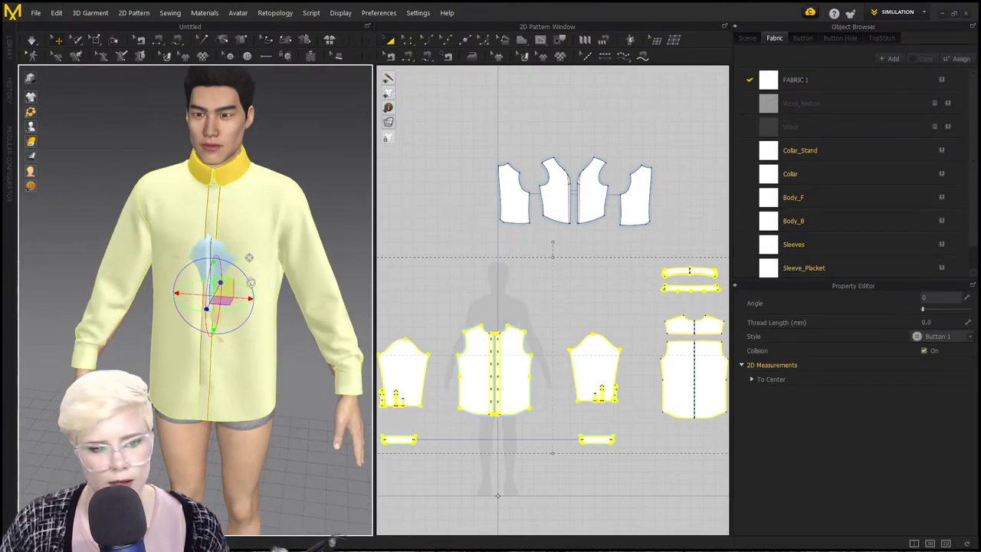
{"action": "scroll", "coordinate": [270, 304], "scroll_direction": "up", "scroll_amount": 2}
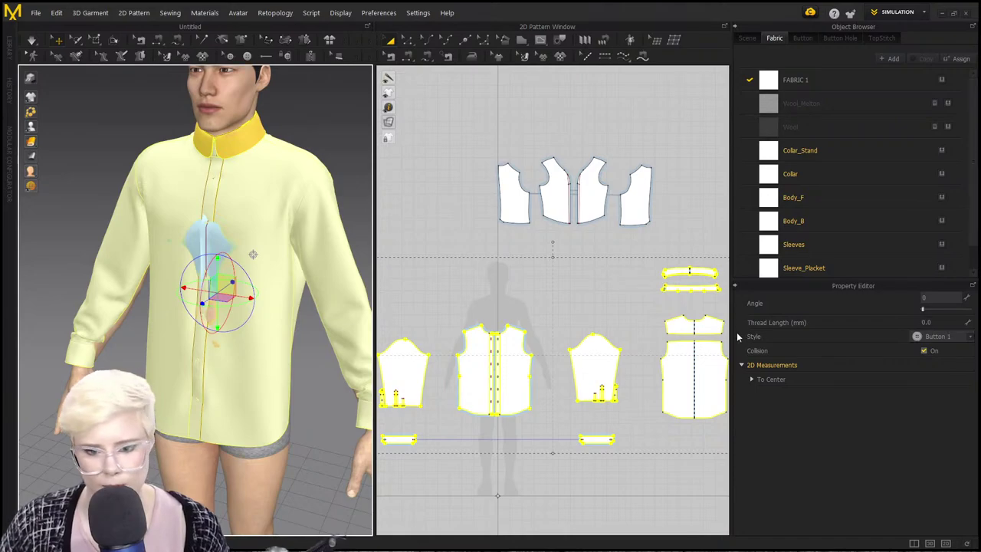
{"action": "left_click", "coordinate": [709, 427]}
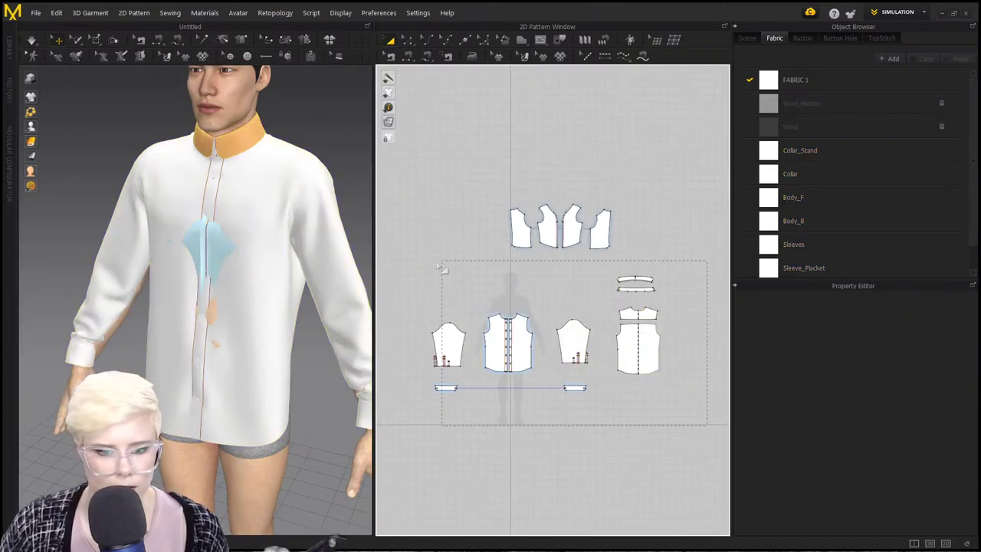
{"action": "left_click_drag", "start_coordinate": [441, 268], "coordinate": [410, 263]}
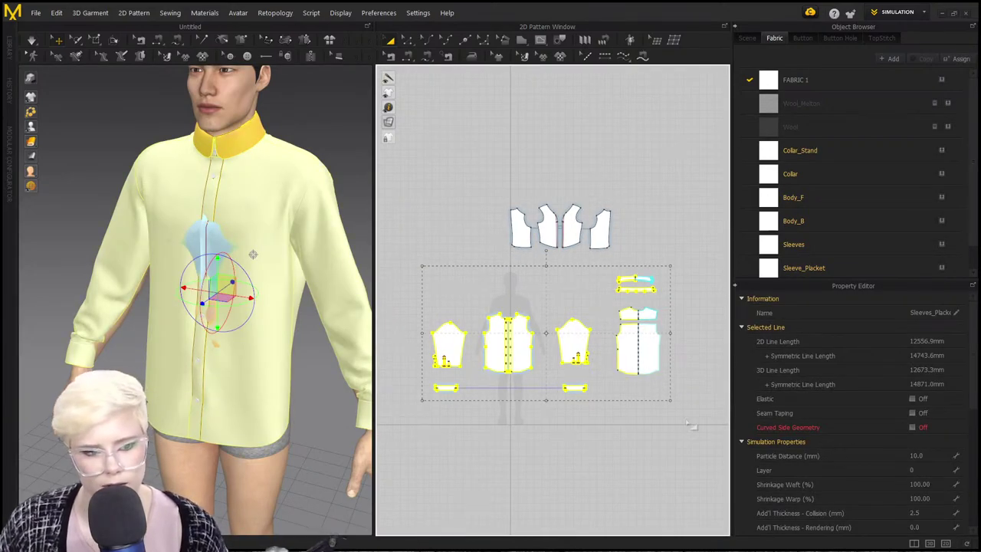
{"action": "mouse_move", "coordinate": [292, 277]}
{"action": "right_mouse_down"}
{"action": "mouse_move", "coordinate": [145, 255]}
{"action": "mouse_move", "coordinate": [309, 282]}
{"action": "right_mouse_up"}
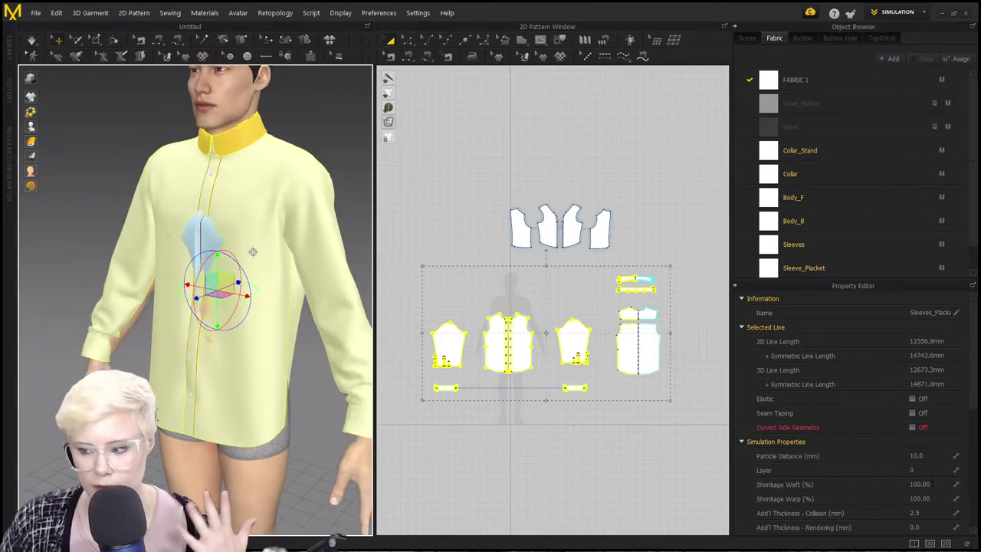
{"action": "left_click", "coordinate": [940, 485]}
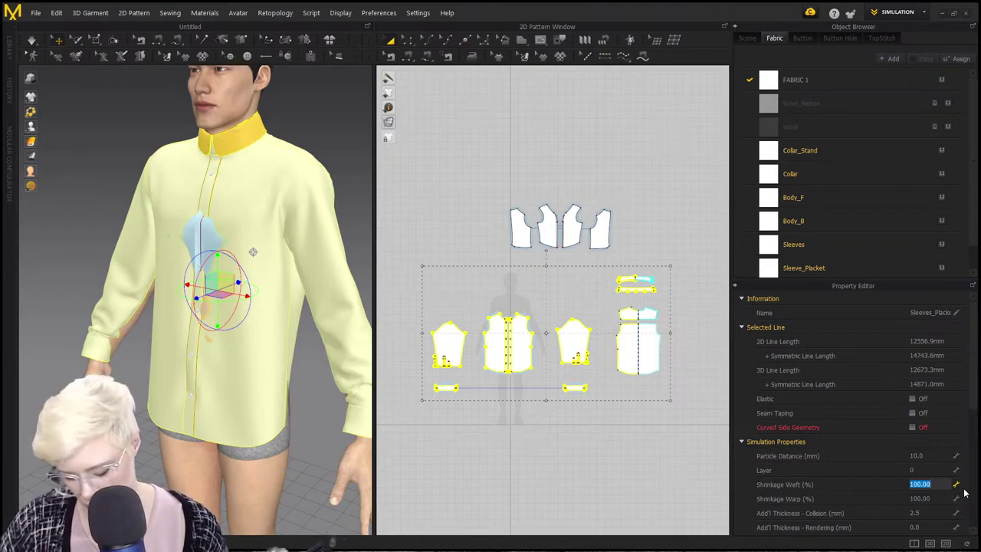
{"action": "key", "text": "Return"}
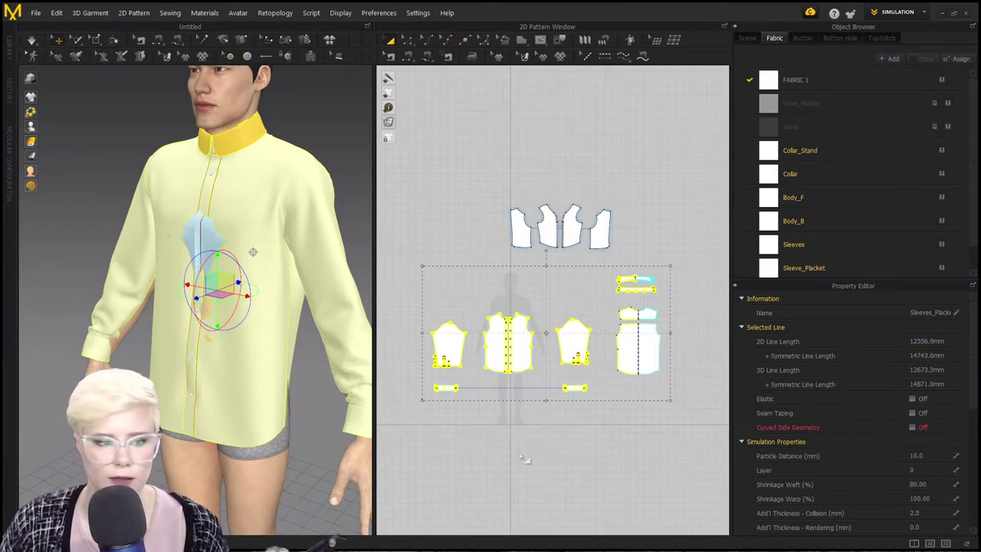
Set the four vest patterns to simulation layer 1, outside the shirt.
{"action": "left_click_drag", "start_coordinate": [482, 188], "coordinate": [667, 274]}
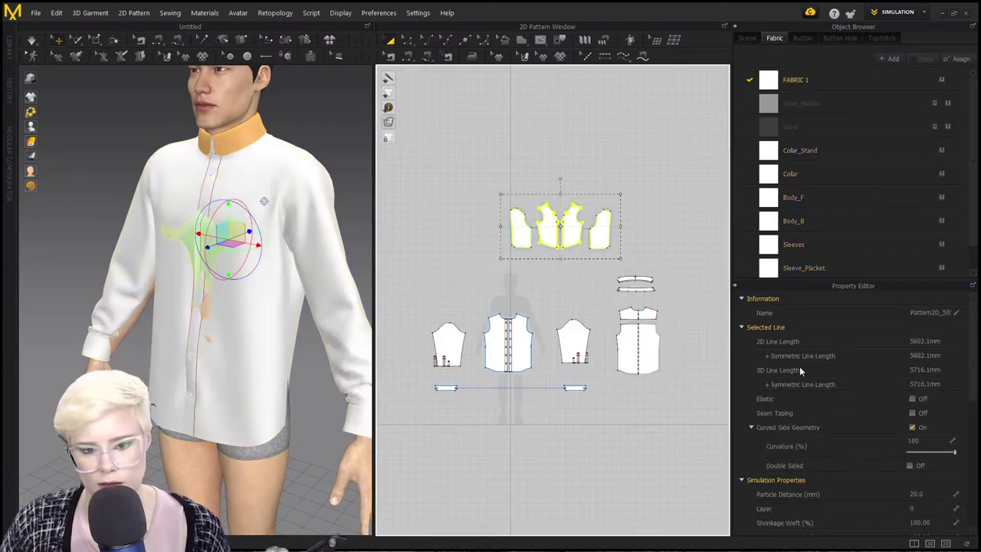
{"action": "left_click", "coordinate": [937, 509]}
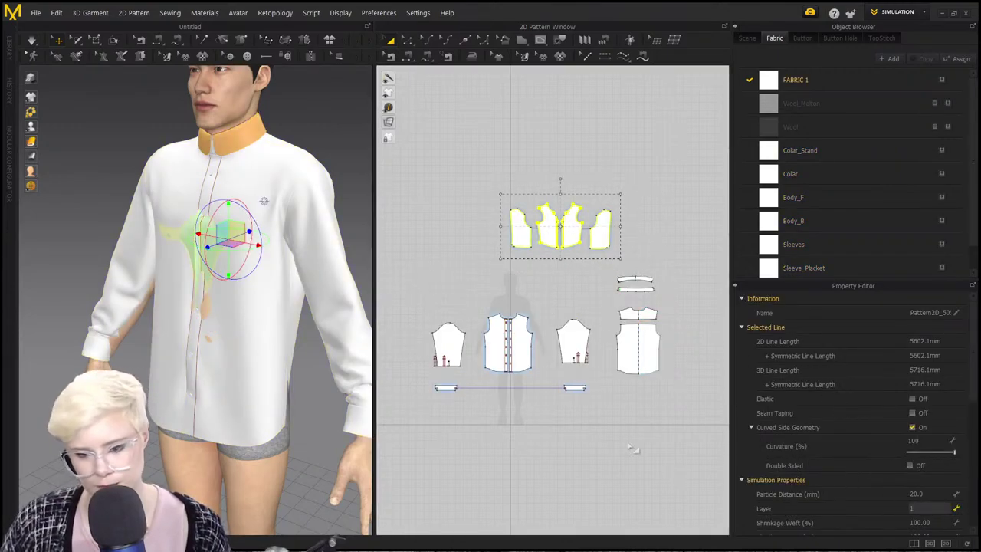
{"action": "left_click", "coordinate": [456, 483]}
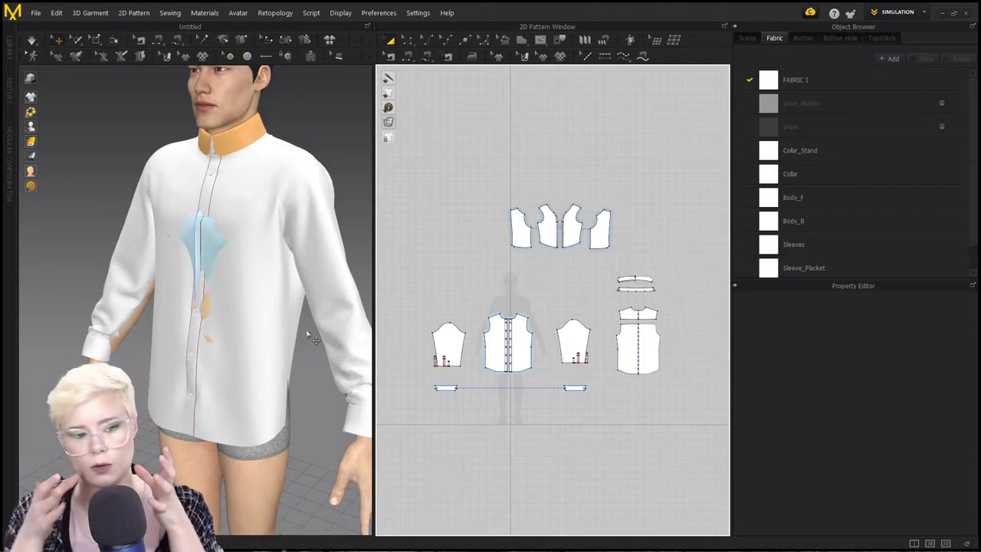
Select the shirt patterns, run the simulation, and tug the shirt's back and lower front inward to settle it beneath the vest.
{"action": "right_click_drag", "start_coordinate": [180, 349], "coordinate": [55, 341]}
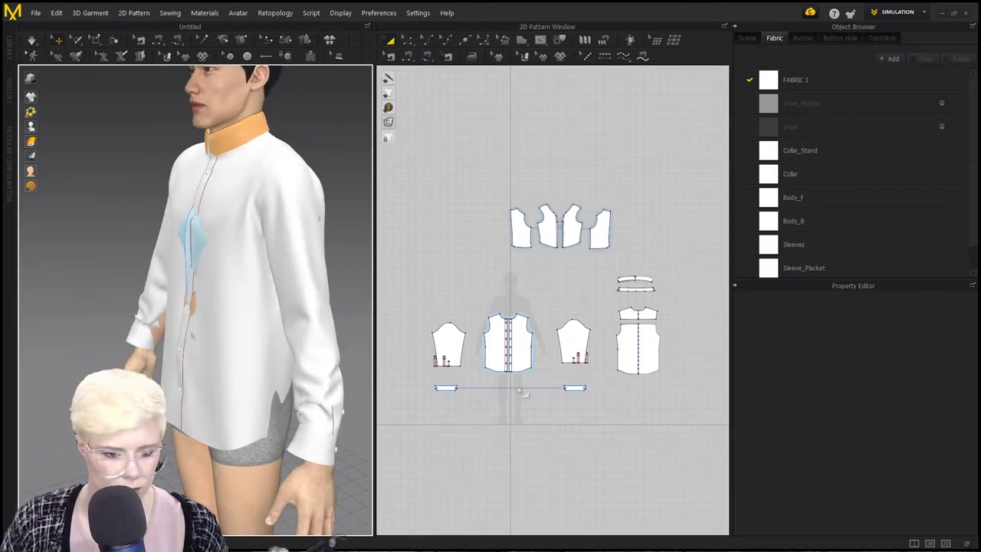
{"action": "left_click_drag", "start_coordinate": [381, 281], "coordinate": [379, 271]}
{"action": "right_click_drag", "start_coordinate": [318, 326], "coordinate": [247, 343]}
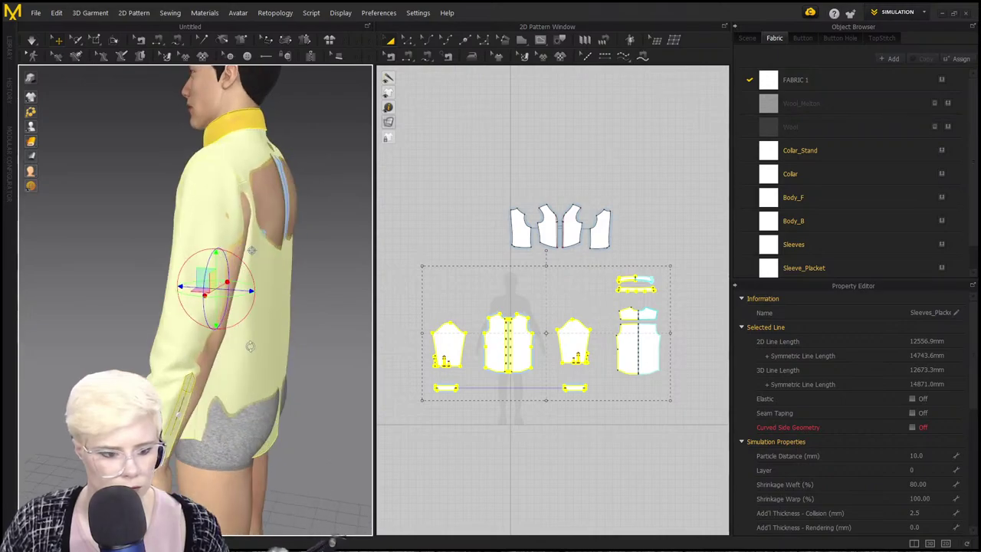
{"action": "left_click_drag", "start_coordinate": [256, 352], "coordinate": [262, 354]}
{"action": "mouse_move", "coordinate": [262, 353]}
{"action": "right_mouse_down"}
{"action": "mouse_move", "coordinate": [310, 355]}
{"action": "mouse_move", "coordinate": [258, 355]}
{"action": "right_mouse_up"}
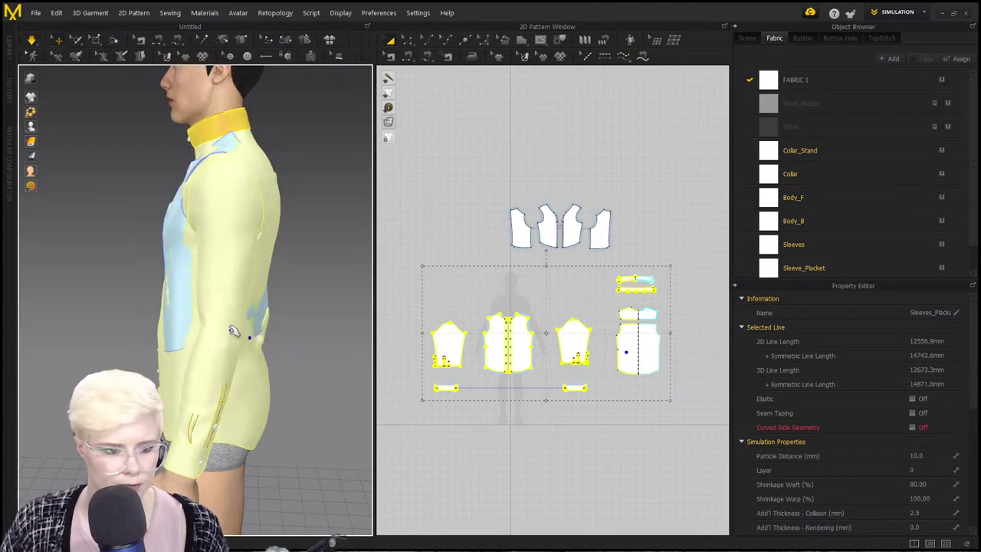
{"action": "right_click_drag", "start_coordinate": [237, 332], "coordinate": [296, 329]}
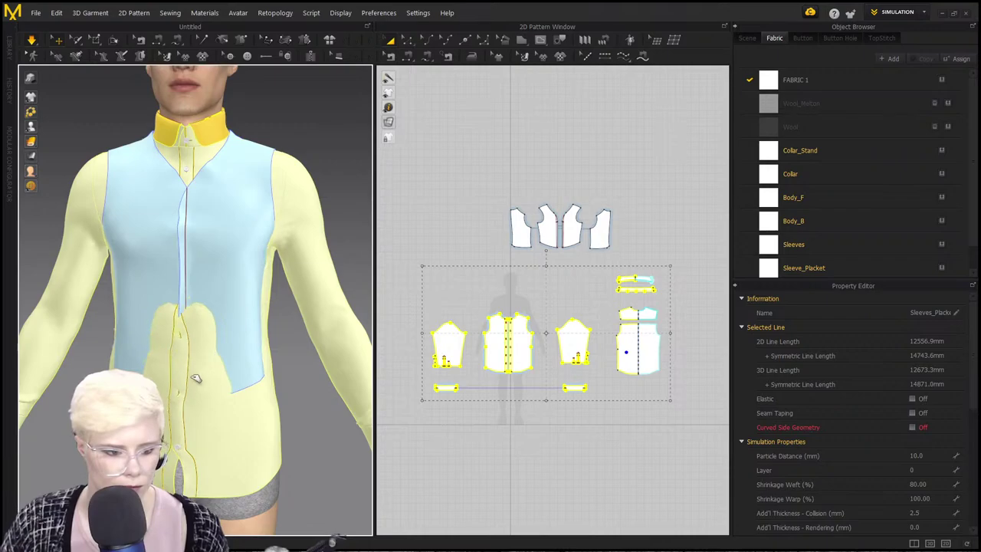
{"action": "left_click_drag", "start_coordinate": [194, 372], "coordinate": [178, 390]}
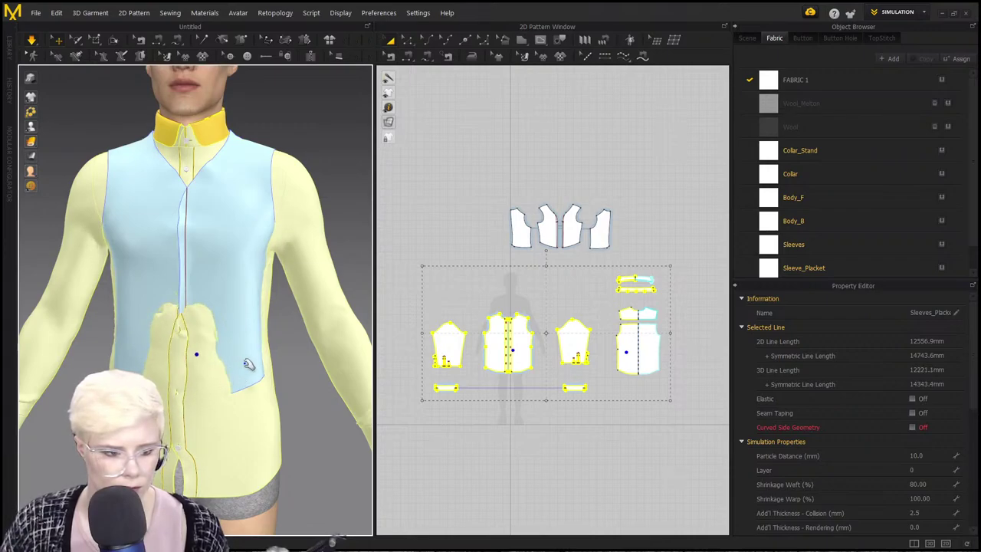
{"action": "right_click_drag", "start_coordinate": [201, 355], "coordinate": [290, 377]}
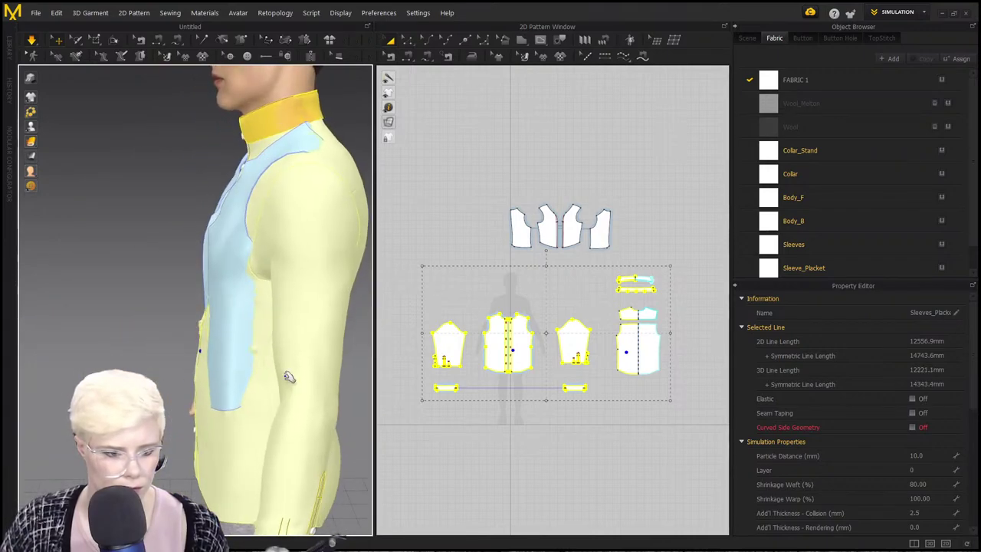
Deactivate the four vest patterns and simulate the shirt from the front view.
{"action": "left_click_drag", "start_coordinate": [476, 180], "coordinate": [656, 268]}
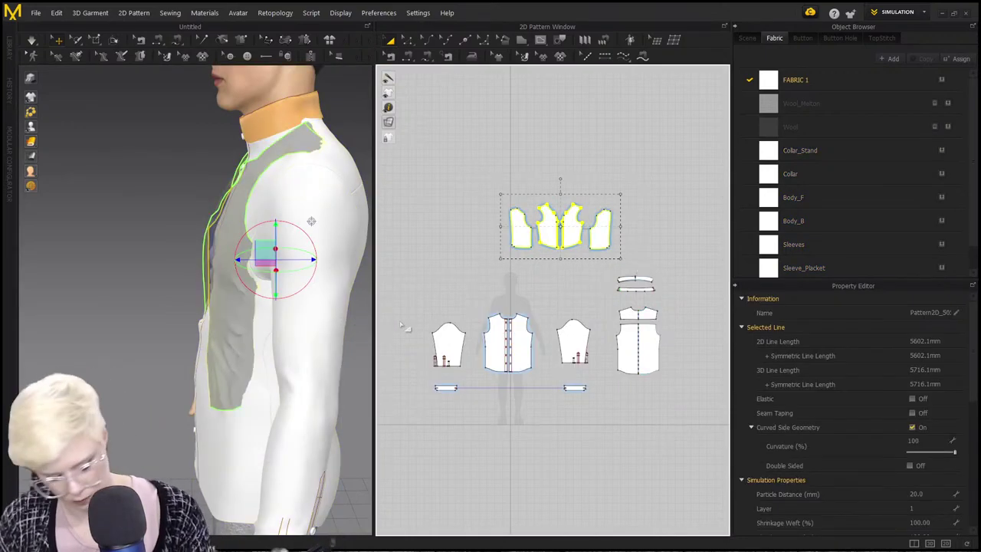
{"action": "left_click", "coordinate": [184, 342]}
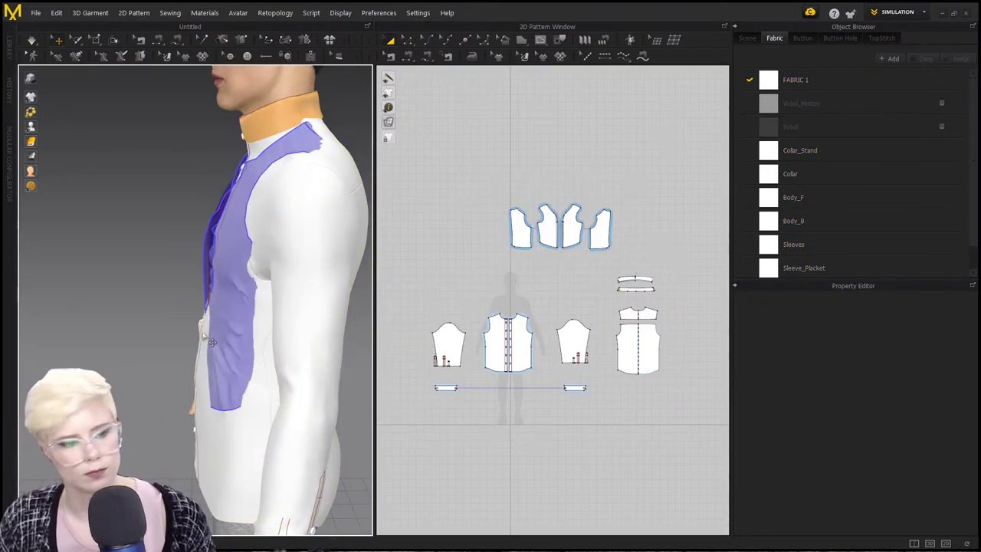
{"action": "key", "text": "2"}
{"action": "key", "text": "space"}
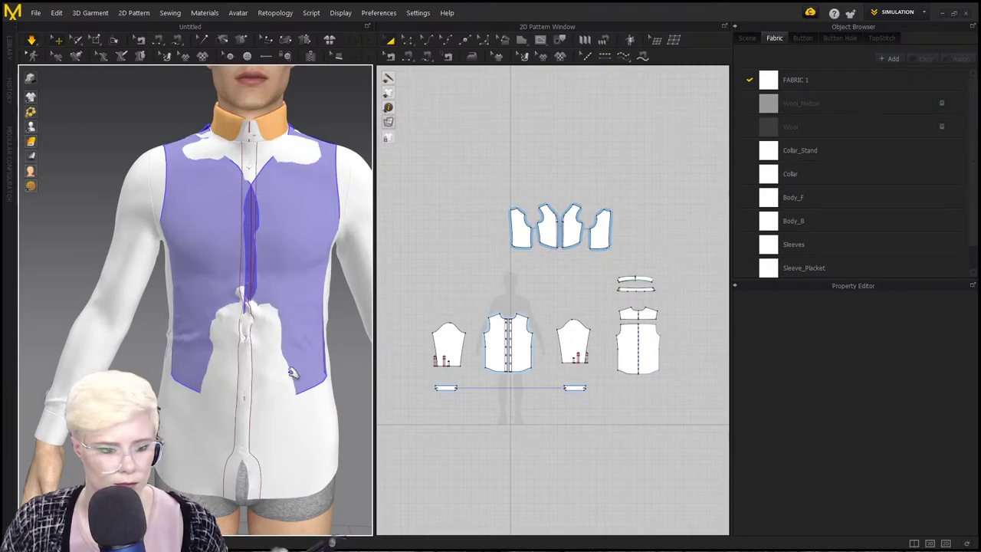
{"action": "left_click", "coordinate": [283, 383]}
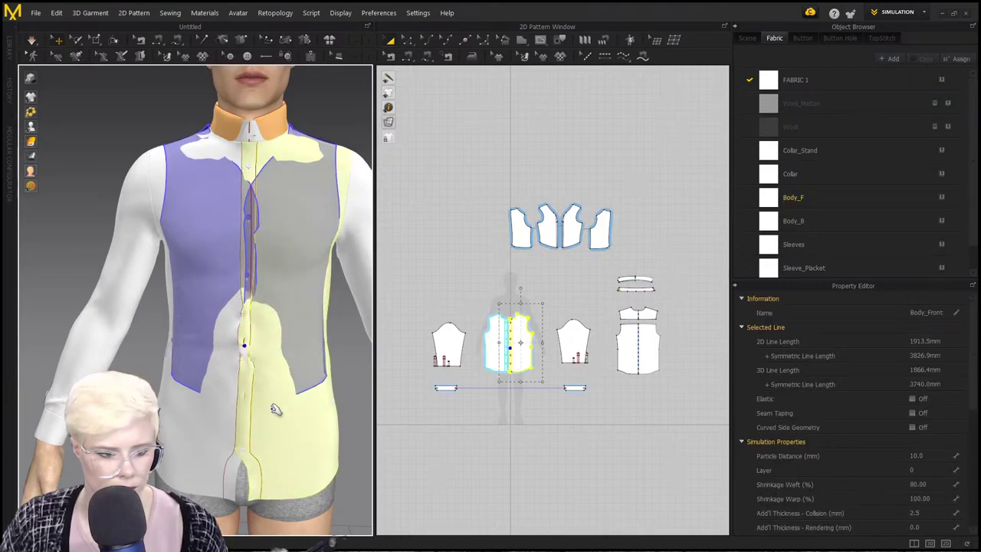
Undo the vest deactivation and the recent simulations back to the earlier, looser shirt drape.
{"action": "key", "text": "ctrl+z"}
{"action": "key", "text": "ctrl+z"}
{"action": "key", "text": "ctrl+z"}
{"action": "key", "text": "ctrl+z"}
{"action": "key", "text": "ctrl+z"}
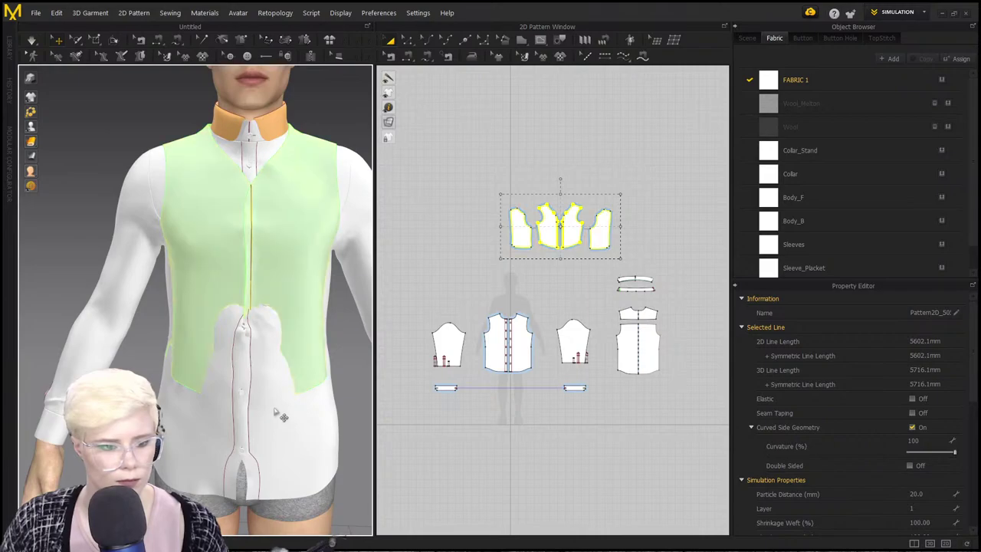
{"action": "key", "text": "ctrl+z"}
{"action": "key", "text": "ctrl+z"}
{"action": "key", "text": "ctrl+z"}
{"action": "key", "text": "ctrl+z"}
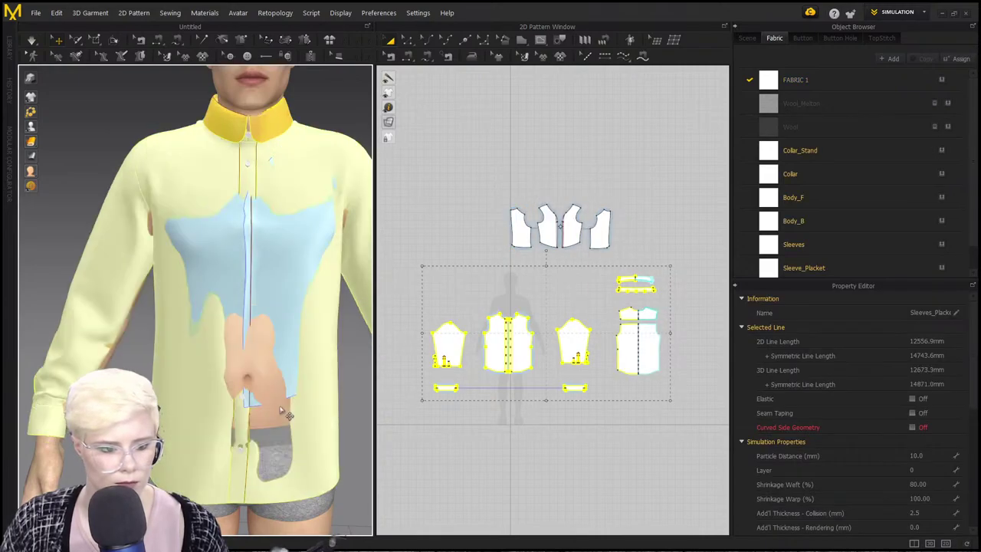
Deactivate the four vest patterns, clear the selection and simulate the shirt onto the avatar.
{"action": "left_click_drag", "start_coordinate": [491, 175], "coordinate": [635, 247]}
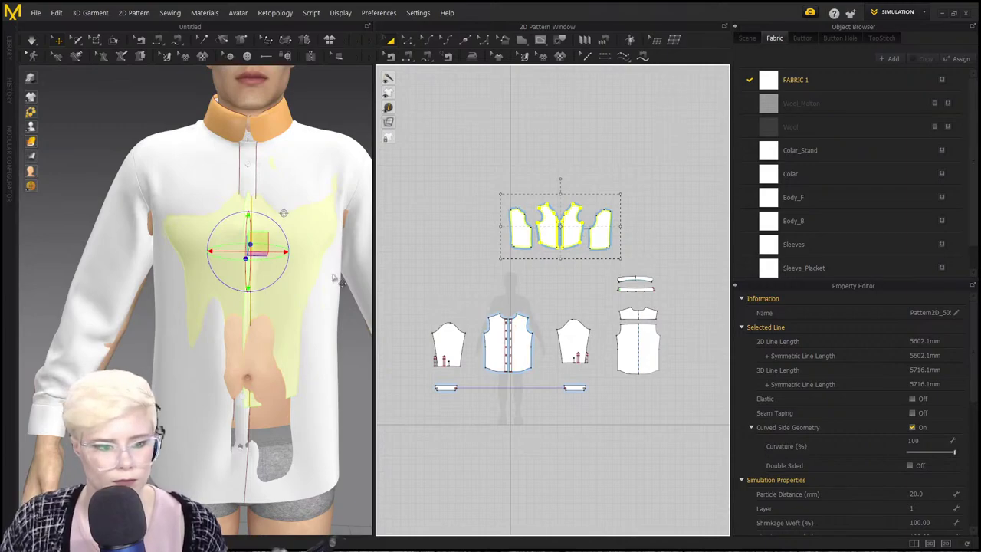
{"action": "key", "text": "ctrl+j"}
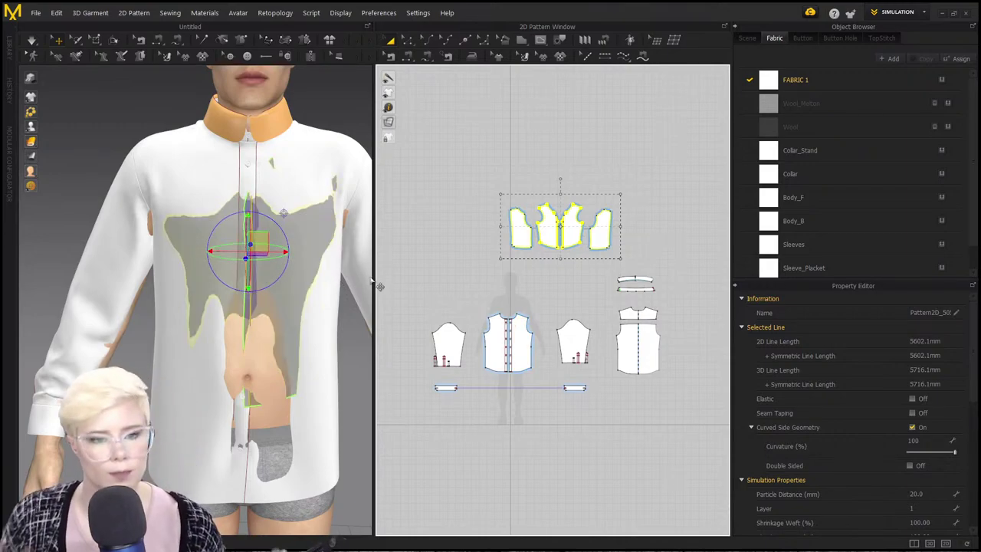
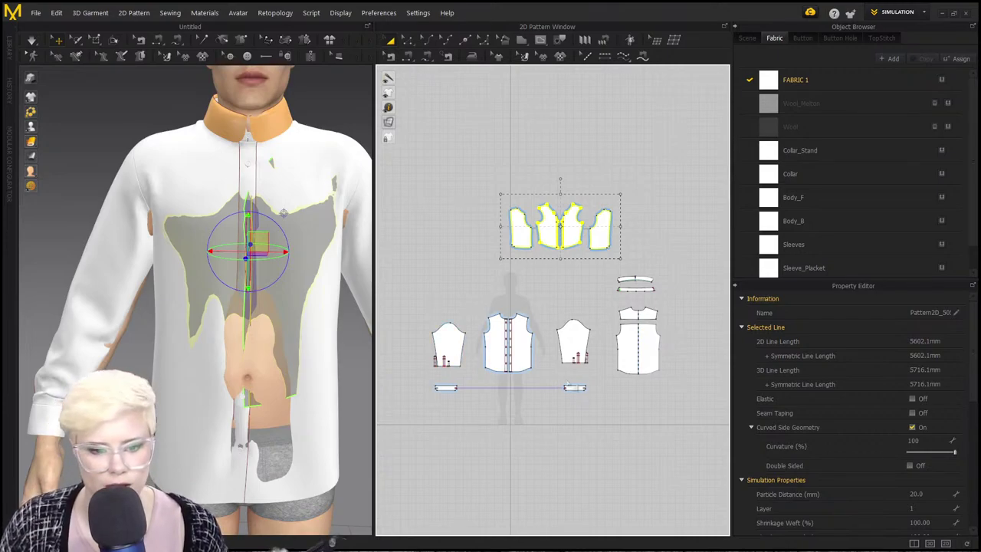
{"action": "scroll", "coordinate": [506, 355], "scroll_direction": "up", "scroll_amount": 10}
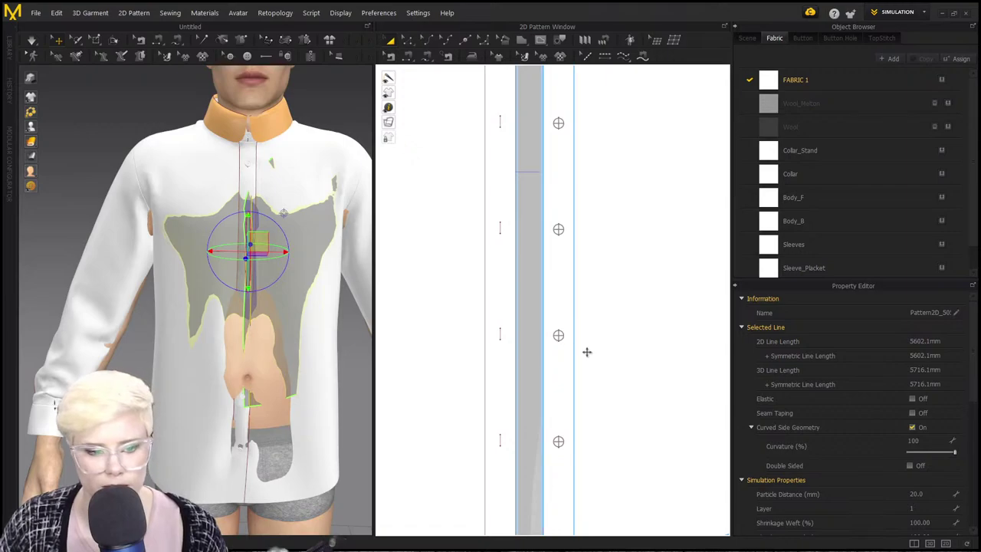
{"action": "scroll", "coordinate": [541, 332], "scroll_direction": "down", "scroll_amount": 10}
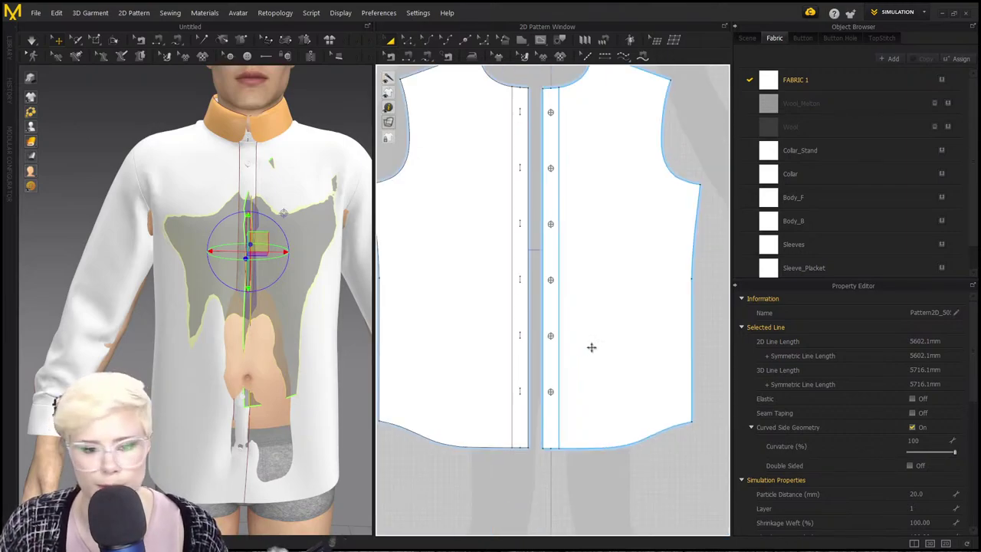
{"action": "left_click_drag", "start_coordinate": [709, 395], "coordinate": [471, 274]}
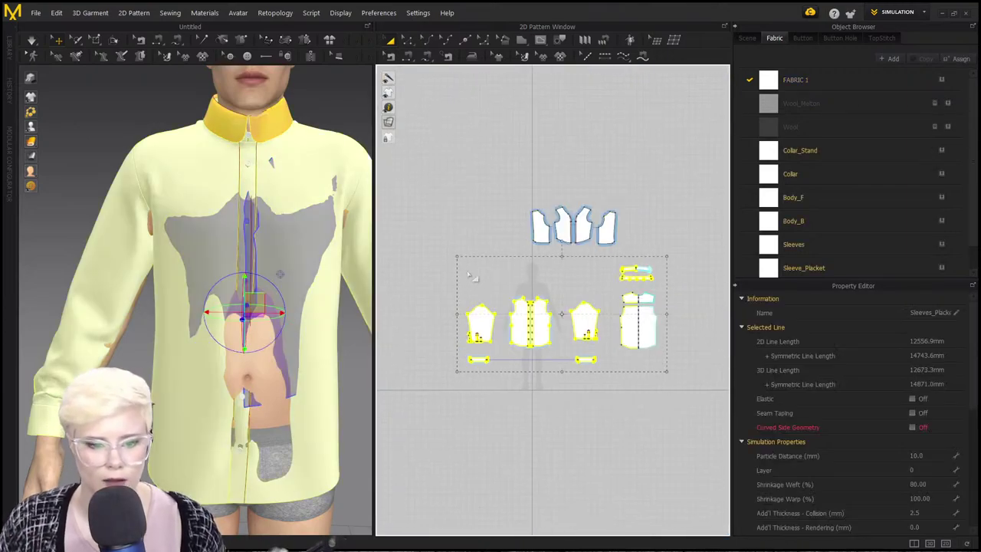
{"action": "left_click", "coordinate": [541, 176]}
{"action": "left_click", "coordinate": [543, 210]}
{"action": "left_click", "coordinate": [587, 393]}
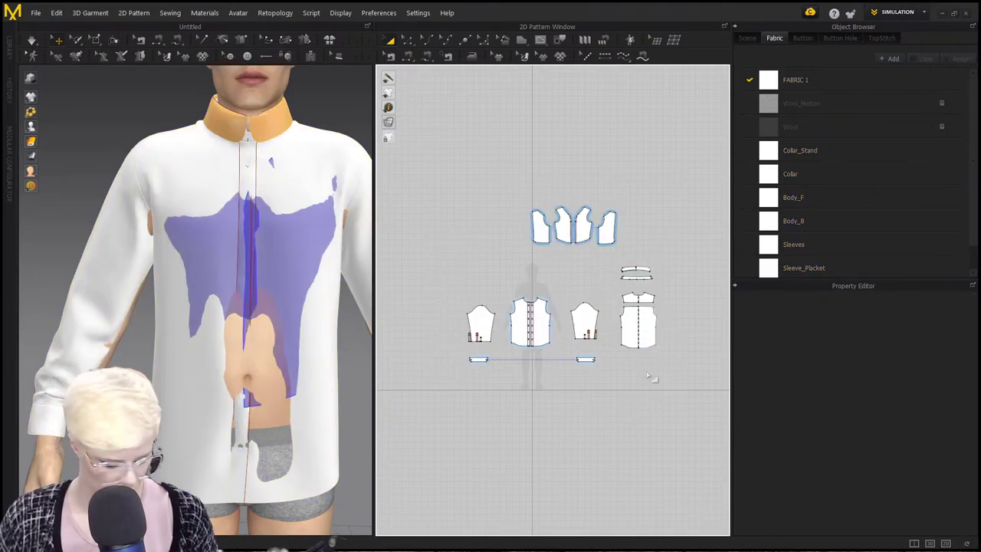
{"action": "key", "text": "space"}
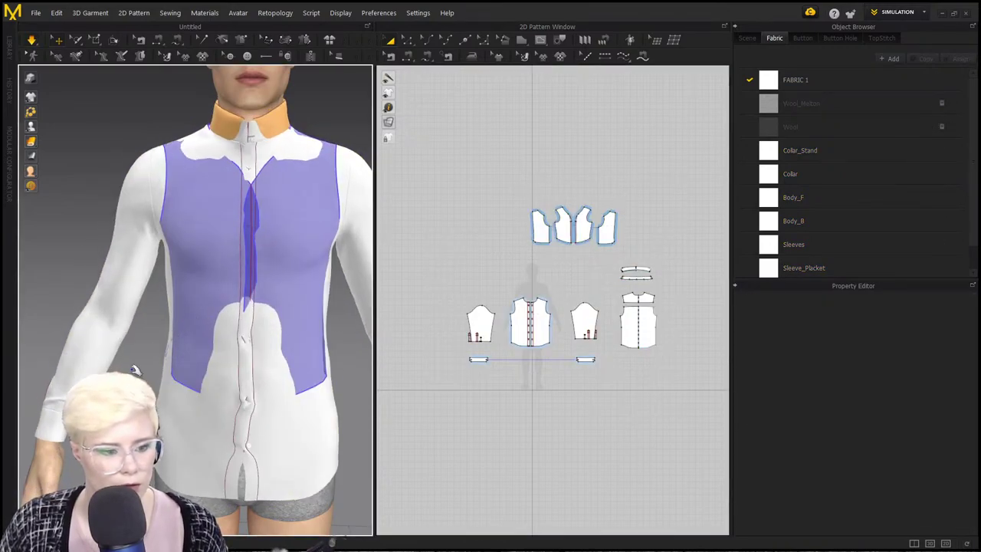
Freeze all the shirt patterns, including the collar, sleeves and cuffs.
{"action": "right_click_drag", "start_coordinate": [99, 389], "coordinate": [197, 389]}
{"action": "middle_click_drag", "start_coordinate": [197, 389], "coordinate": [184, 333]}
{"action": "right_click_drag", "start_coordinate": [184, 333], "coordinate": [335, 337]}
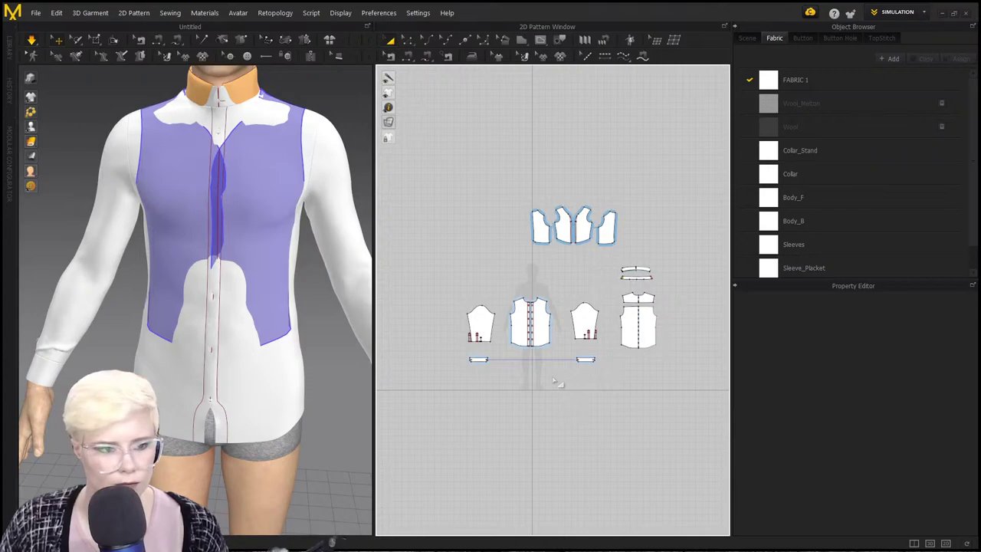
{"action": "left_click_drag", "start_coordinate": [704, 395], "coordinate": [444, 258]}
Reactivate the four vest patterns and simulate them over the frozen shirt, pulling the front and back panels to settle the drape.
{"action": "left_click_drag", "start_coordinate": [510, 182], "coordinate": [634, 253]}
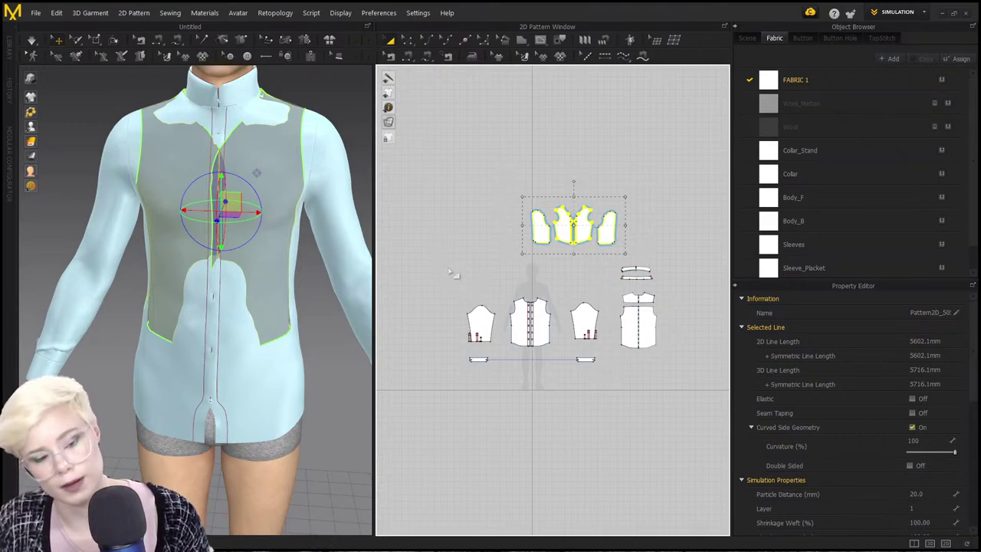
{"action": "key", "text": "ctrl+h"}
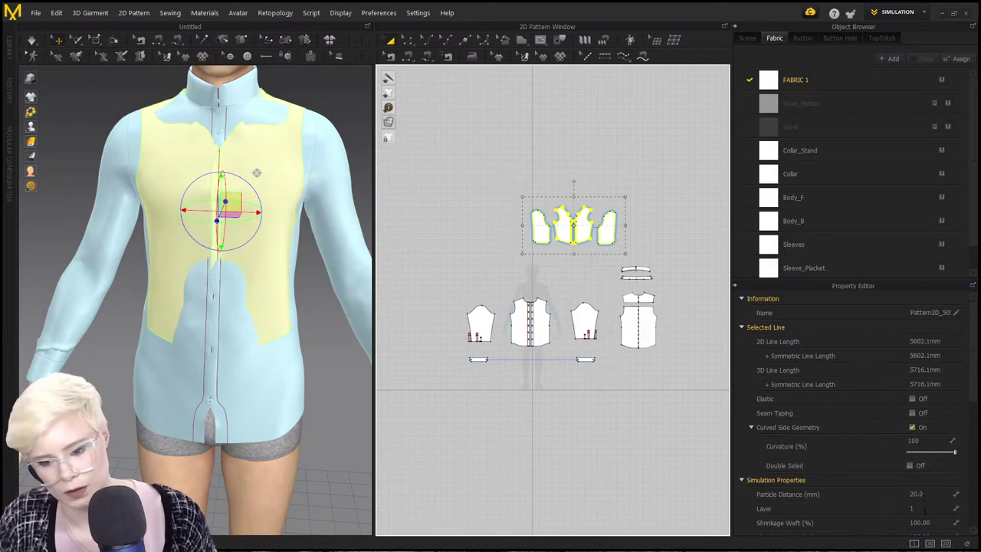
{"action": "key", "text": "space"}
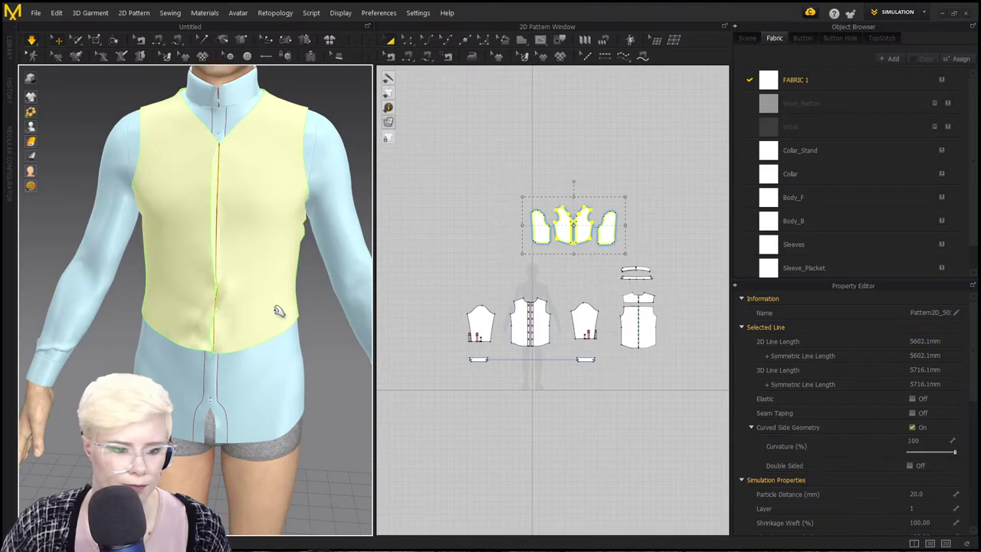
{"action": "left_click_drag", "start_coordinate": [264, 298], "coordinate": [190, 274]}
{"action": "left_click", "coordinate": [190, 274], "text": "shift"}
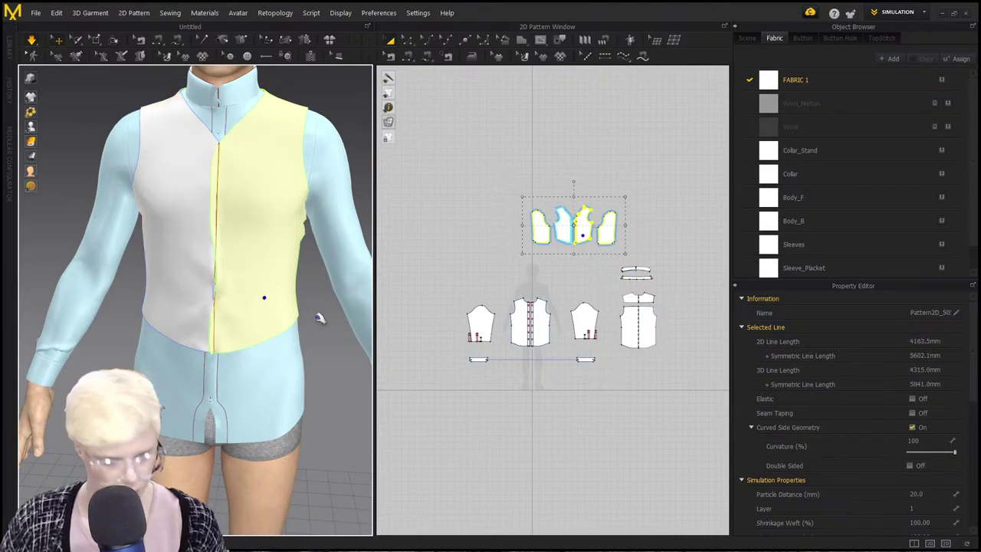
{"action": "right_click_drag", "start_coordinate": [218, 274], "coordinate": [262, 317]}
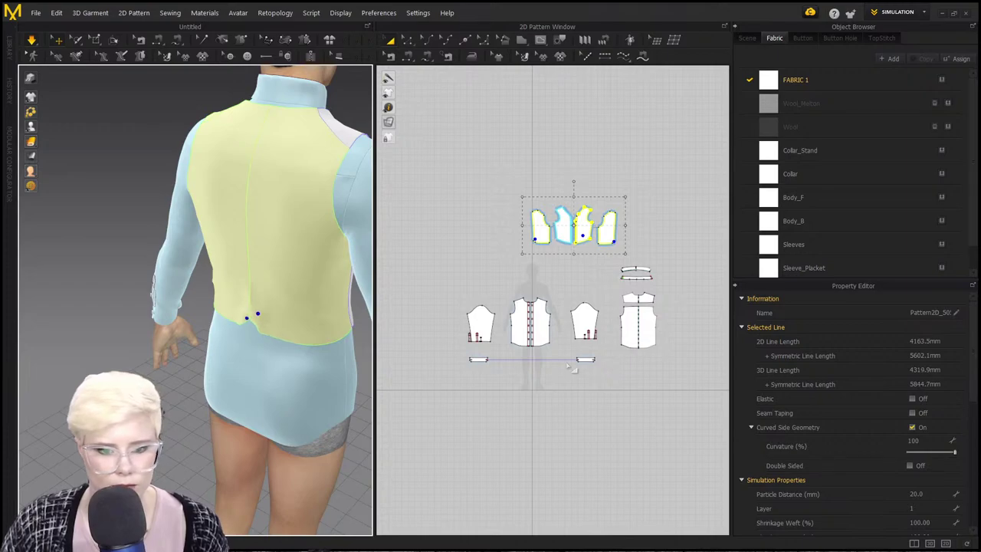
Examine the sewing around the lower centre corner of the vest's back panels.
{"action": "scroll", "coordinate": [568, 366], "scroll_direction": "up", "scroll_amount": 4}
{"action": "middle_click_drag", "start_coordinate": [587, 327], "coordinate": [553, 423]}
{"action": "left_click", "coordinate": [621, 284]}
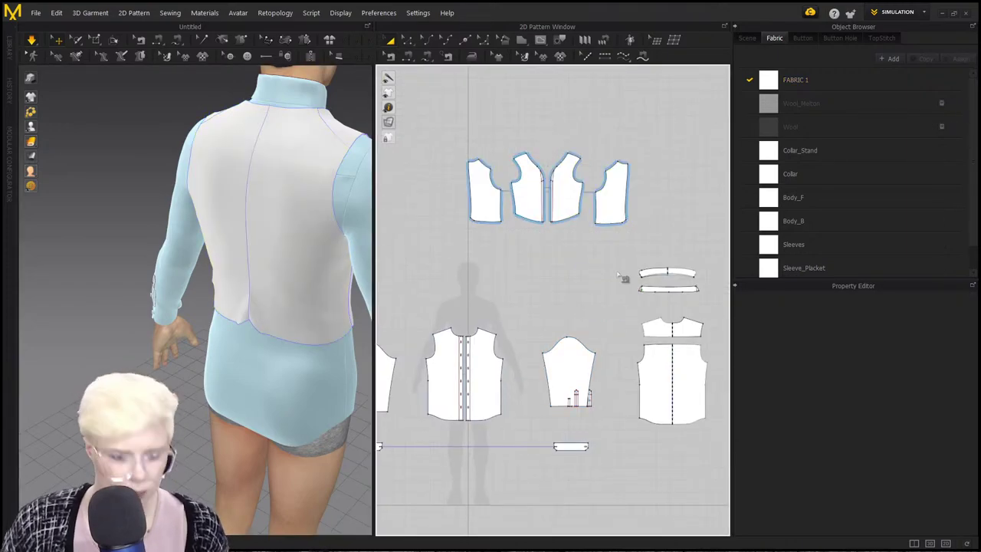
{"action": "key", "text": "b"}
{"action": "scroll", "coordinate": [619, 277], "scroll_direction": "down", "scroll_amount": 1}
{"action": "scroll", "coordinate": [616, 253], "scroll_direction": "up", "scroll_amount": 9}
{"action": "scroll", "coordinate": [593, 355], "scroll_direction": "down", "scroll_amount": 1}
{"action": "middle_click_drag", "start_coordinate": [586, 213], "coordinate": [569, 302]}
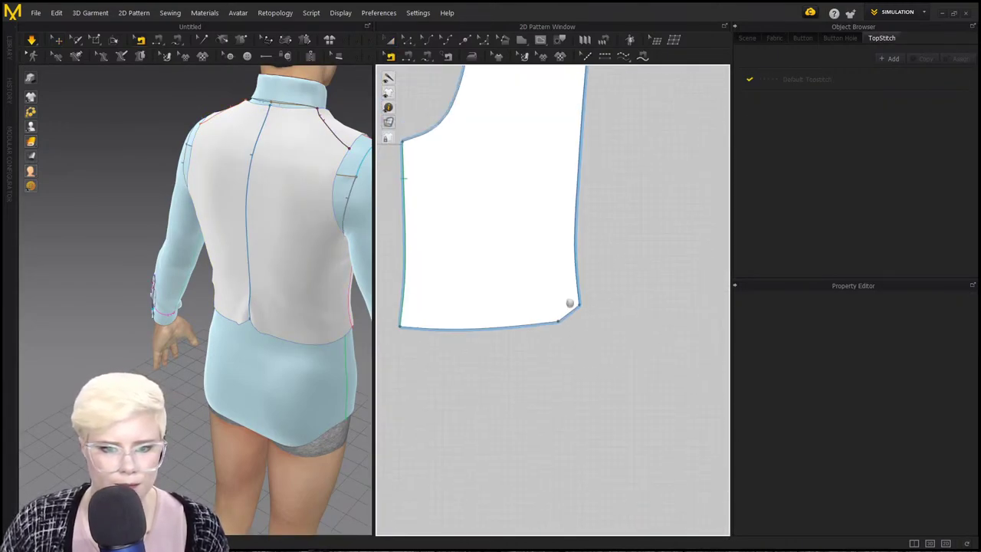
{"action": "right_click_drag", "start_coordinate": [260, 331], "coordinate": [268, 332]}
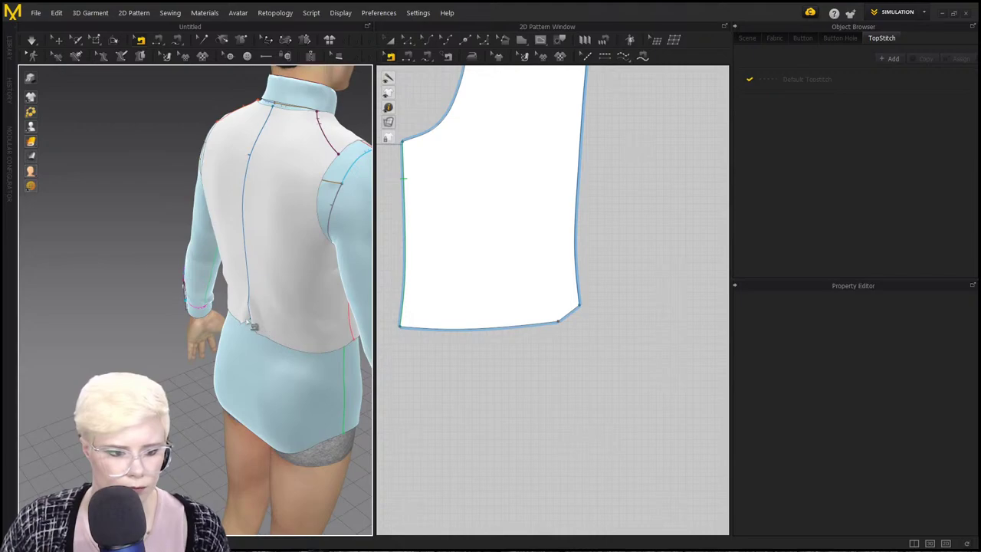
Move the vest's left front panel outward, then simulate and pull its centre edge across to overlap the right front panel.
{"action": "left_click", "coordinate": [58, 39]}
{"action": "scroll", "coordinate": [484, 302], "scroll_direction": "down", "scroll_amount": 5}
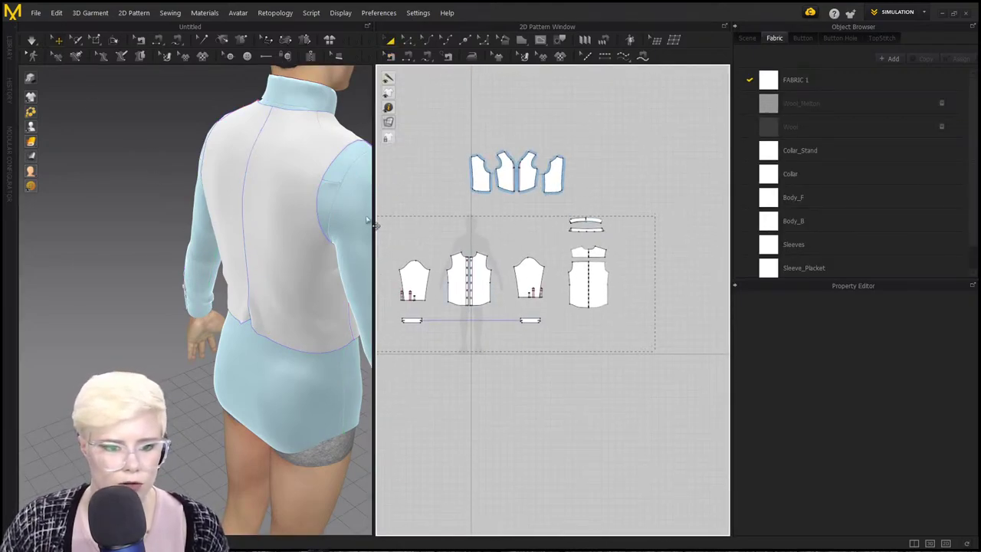
{"action": "left_click_drag", "start_coordinate": [367, 220], "coordinate": [367, 220]}
{"action": "right_click_drag", "start_coordinate": [238, 244], "coordinate": [146, 250]}
{"action": "left_click", "coordinate": [167, 166]}
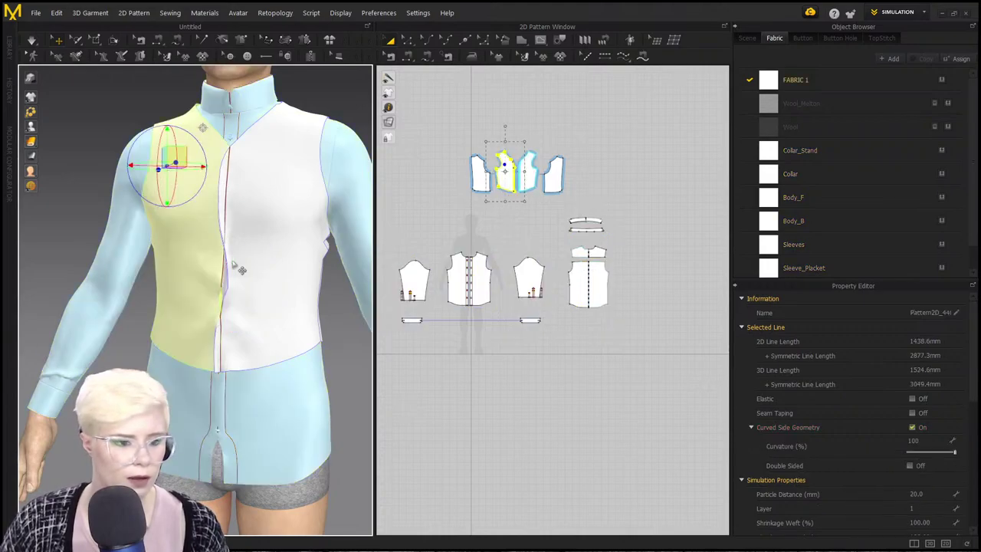
{"action": "left_click", "coordinate": [268, 259]}
{"action": "right_click_drag", "start_coordinate": [269, 258], "coordinate": [223, 281]}
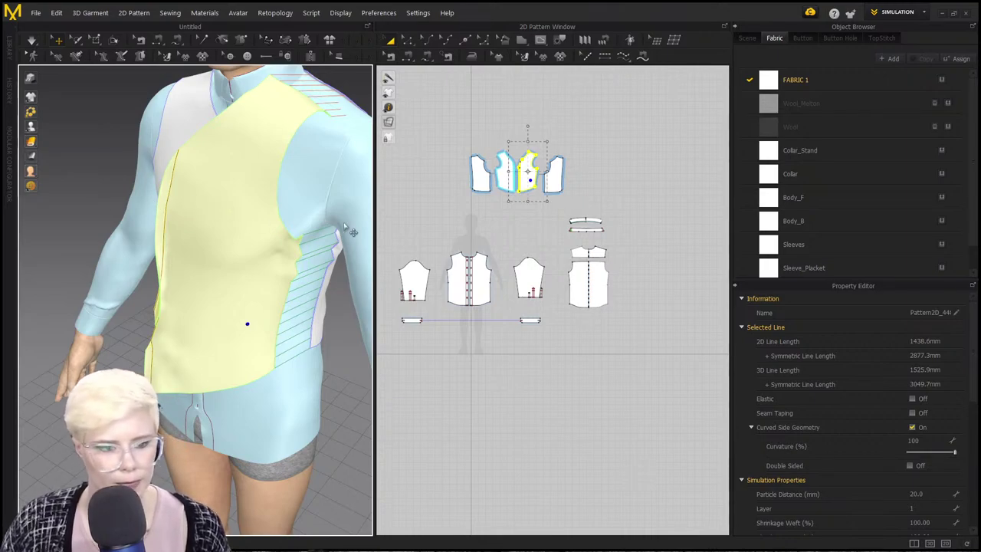
{"action": "key", "text": "space"}
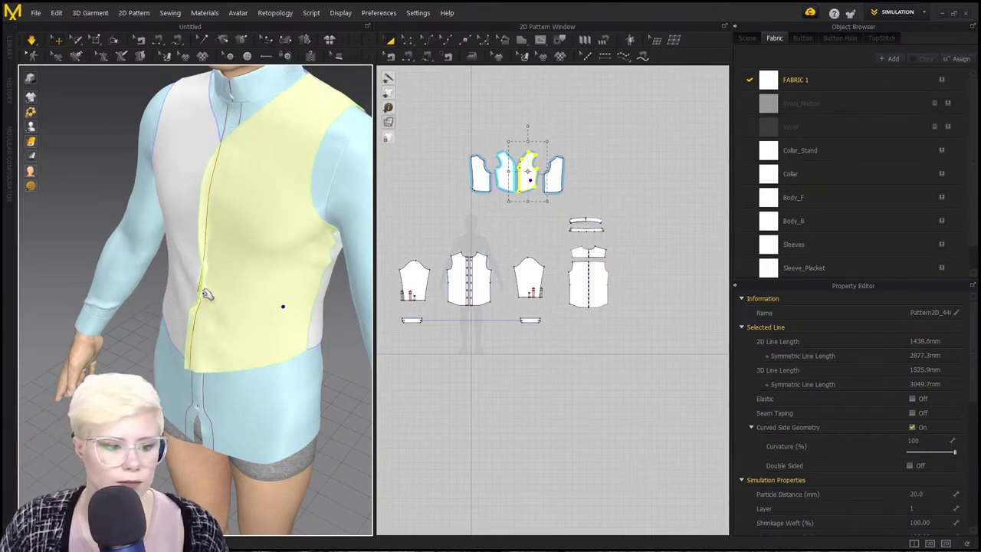
{"action": "left_click_drag", "start_coordinate": [197, 280], "coordinate": [171, 266]}
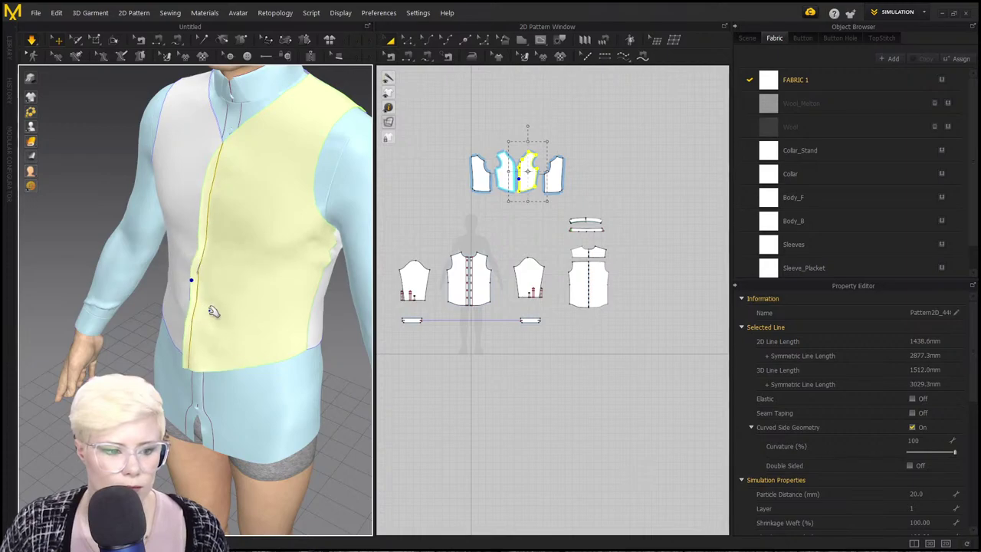
Strengthen both front panels of the vest.
{"action": "right_click_drag", "start_coordinate": [192, 284], "coordinate": [258, 288]}
{"action": "left_click", "coordinate": [171, 278]}
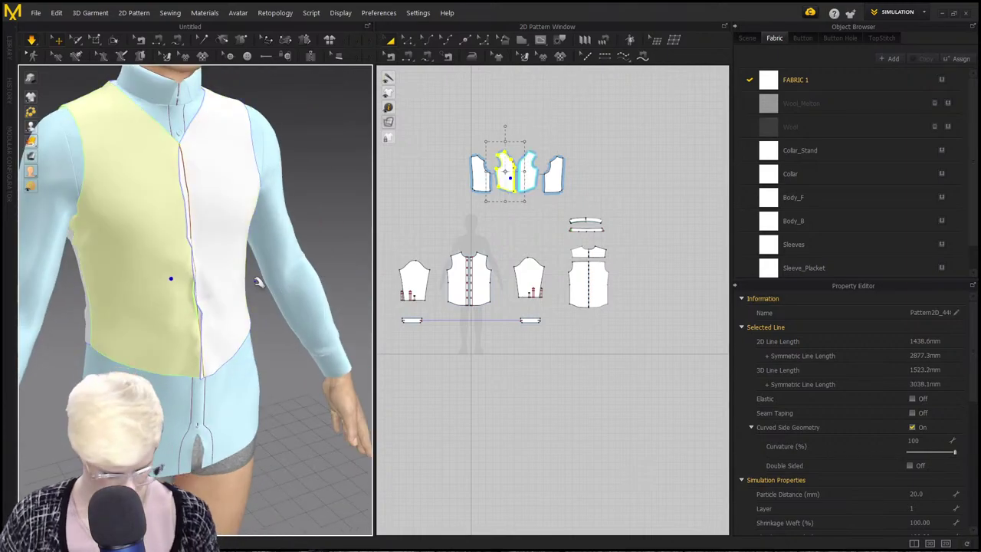
{"action": "key", "text": "ctrl+h"}
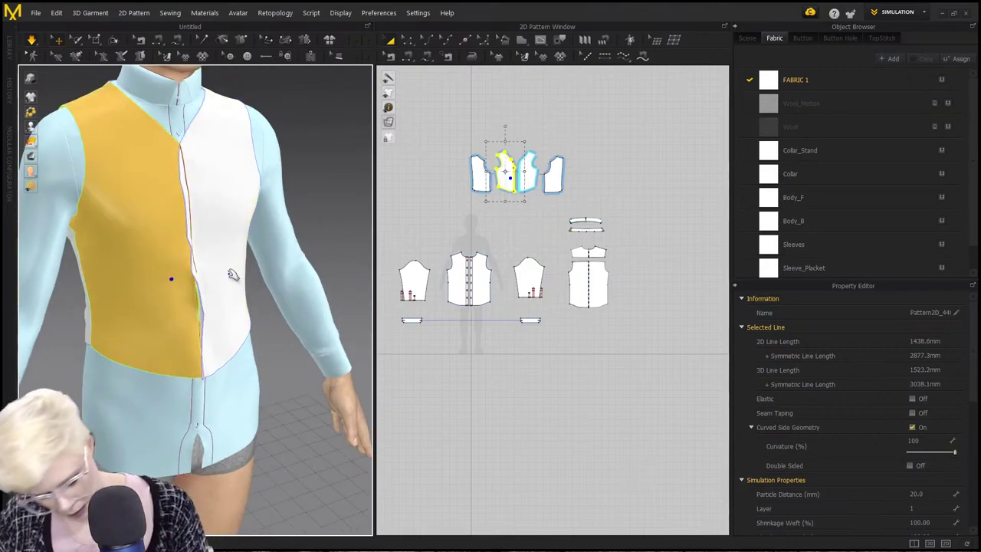
{"action": "left_click", "coordinate": [236, 305]}
{"action": "right_click_drag", "start_coordinate": [220, 304], "coordinate": [245, 299]}
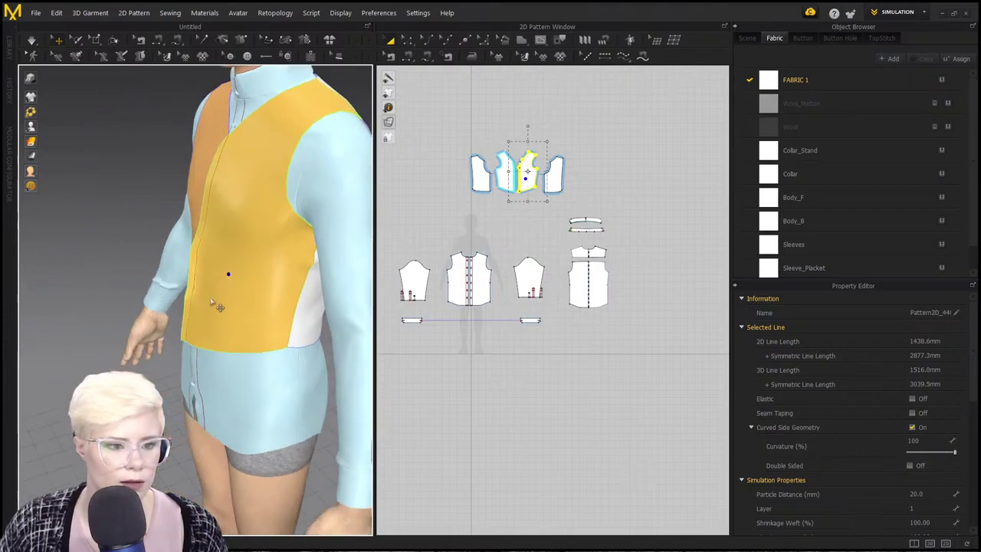
Simulate the vest while pulling the left front panel across and the right back panel's hem into place, then clear the selection.
{"action": "left_click_drag", "start_coordinate": [263, 285], "coordinate": [141, 266]}
{"action": "right_click_drag", "start_coordinate": [142, 267], "coordinate": [234, 301]}
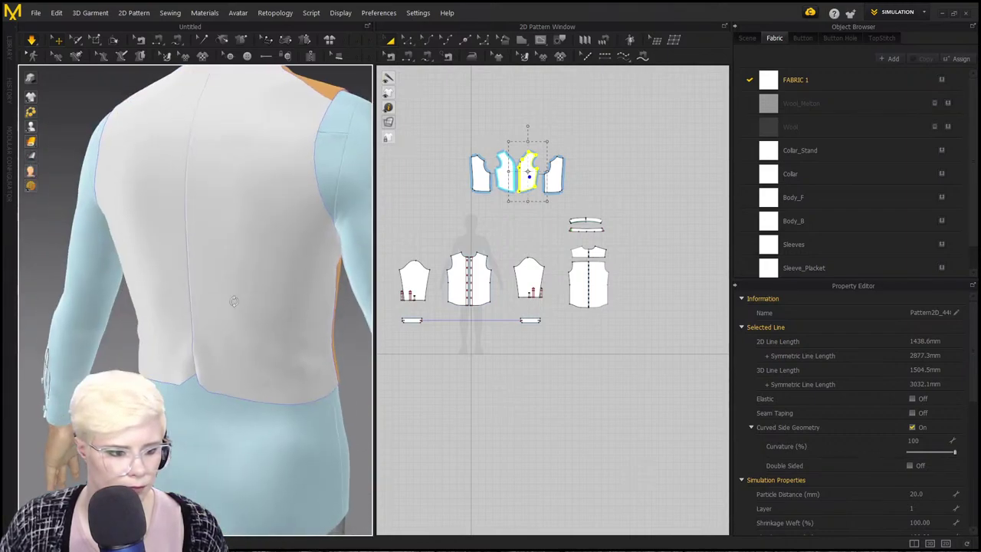
{"action": "left_click_drag", "start_coordinate": [202, 401], "coordinate": [299, 431]}
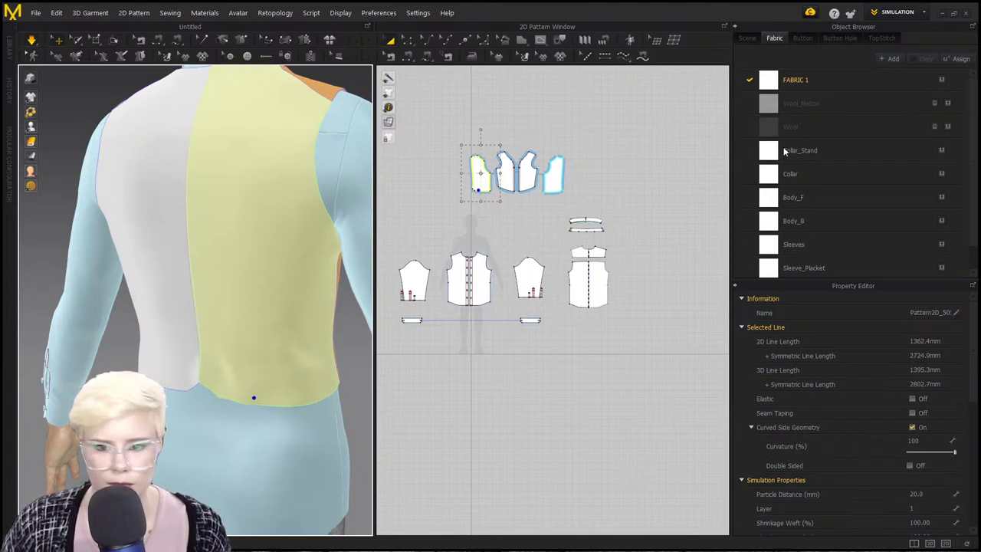
{"action": "scroll", "coordinate": [508, 164], "scroll_direction": "down", "scroll_amount": 2}
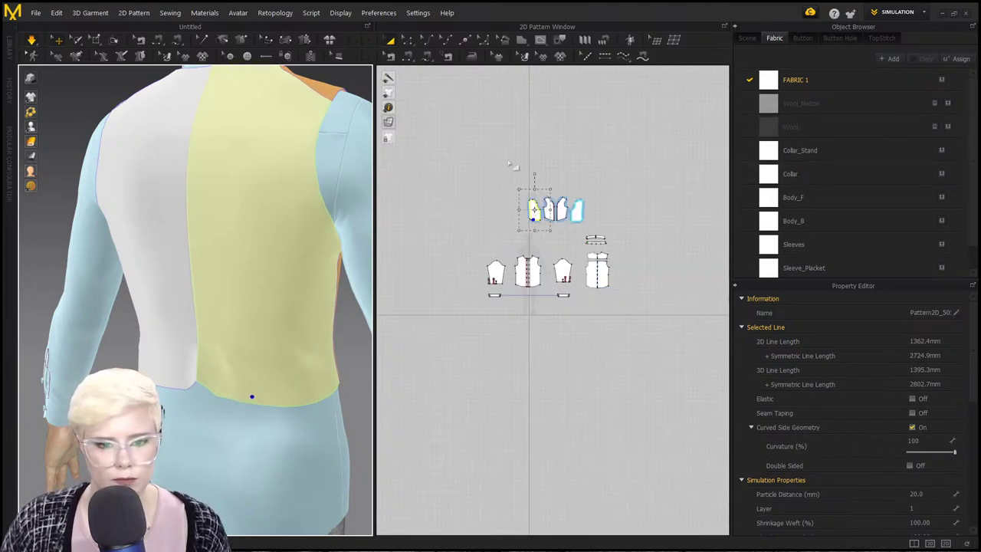
{"action": "left_click", "coordinate": [526, 177]}
{"action": "scroll", "coordinate": [549, 198], "scroll_direction": "up", "scroll_amount": 2}
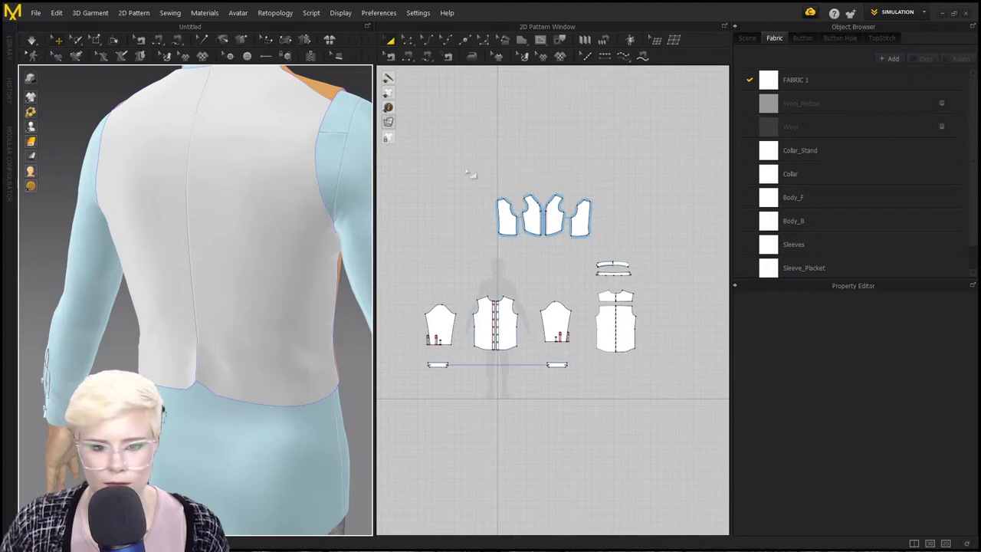
Select all four vest panels and assign the Wool_Melton fabric to them.
{"action": "left_click_drag", "start_coordinate": [466, 170], "coordinate": [616, 252]}
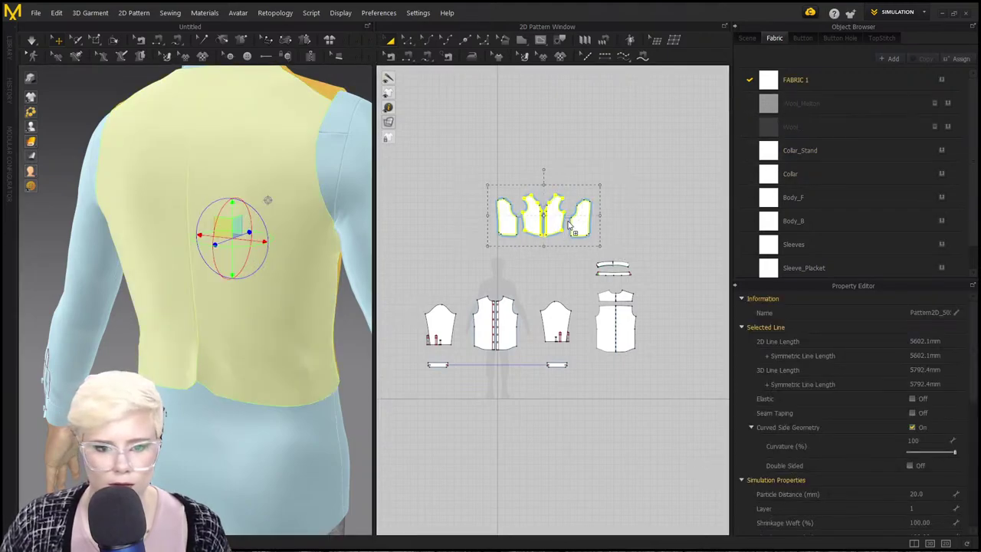
{"action": "left_click", "coordinate": [568, 223]}
{"action": "left_click", "coordinate": [492, 313]}
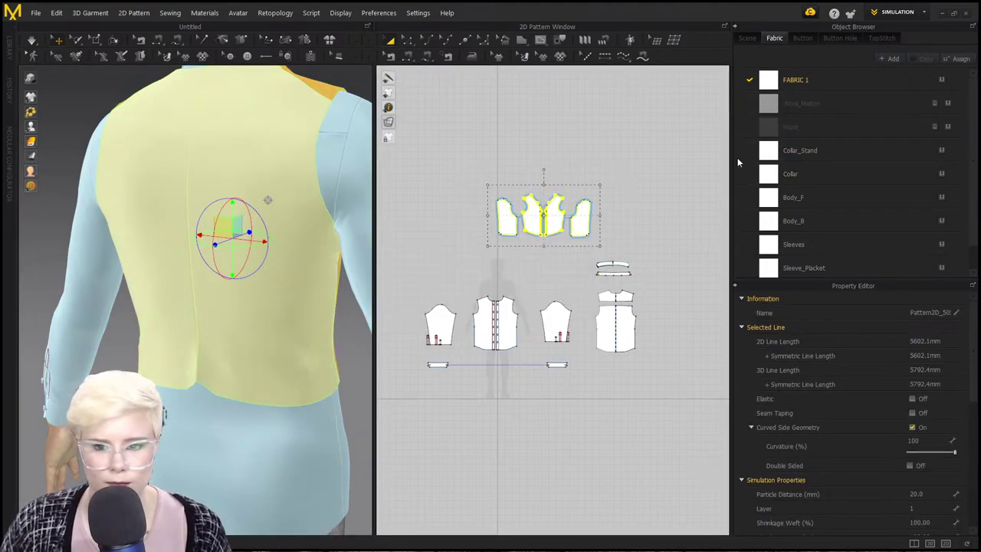
{"action": "left_click_drag", "start_coordinate": [583, 222], "coordinate": [584, 223]}
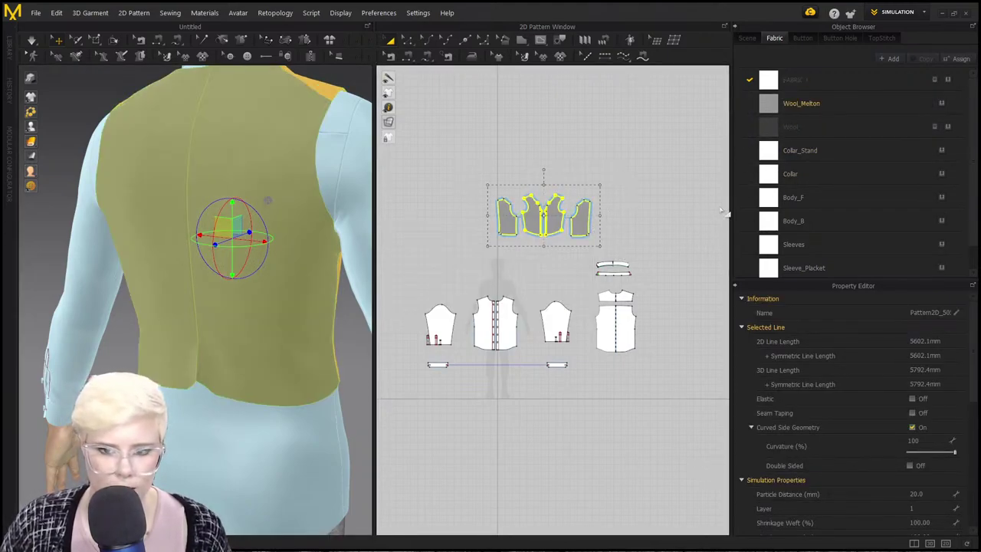
Simulate the vest while checking its front closure, then stop the simulation and select all vest panels.
{"action": "left_click", "coordinate": [325, 242]}
{"action": "right_click_drag", "start_coordinate": [325, 244], "coordinate": [248, 256]}
{"action": "left_click", "coordinate": [277, 255]}
{"action": "key", "text": "space"}
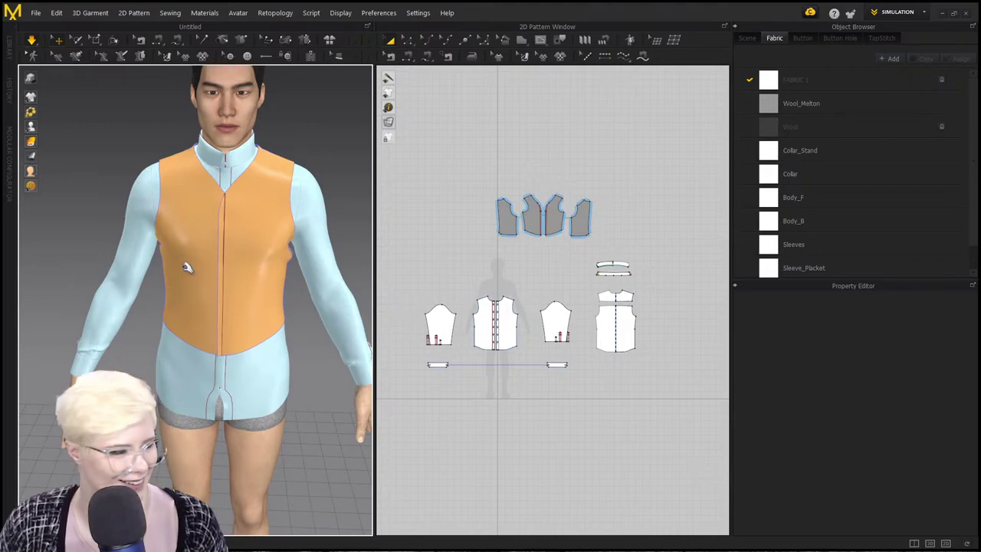
{"action": "scroll", "coordinate": [204, 236], "scroll_direction": "up", "scroll_amount": 2}
{"action": "right_click_drag", "start_coordinate": [280, 234], "coordinate": [206, 224]}
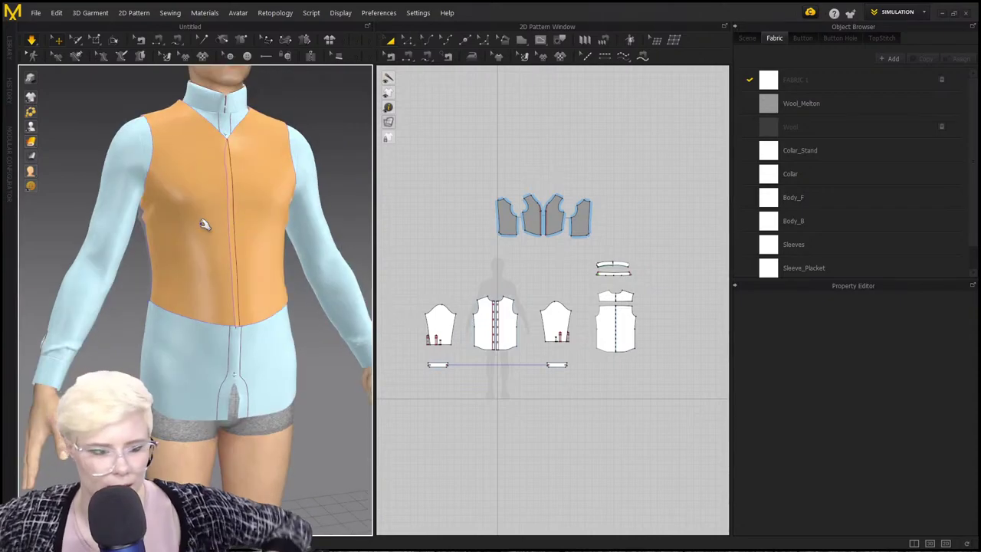
{"action": "scroll", "coordinate": [186, 162], "scroll_direction": "up", "scroll_amount": 2}
{"action": "scroll", "coordinate": [185, 171], "scroll_direction": "up", "scroll_amount": 1}
{"action": "scroll", "coordinate": [169, 210], "scroll_direction": "down", "scroll_amount": 2}
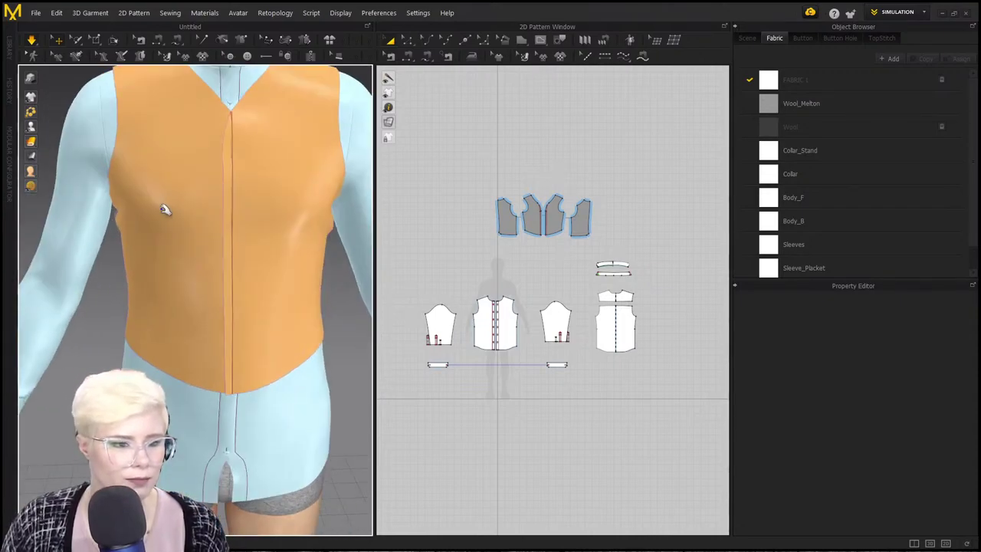
{"action": "right_click_drag", "start_coordinate": [165, 211], "coordinate": [255, 224]}
{"action": "right_click_drag", "start_coordinate": [276, 334], "coordinate": [210, 328]}
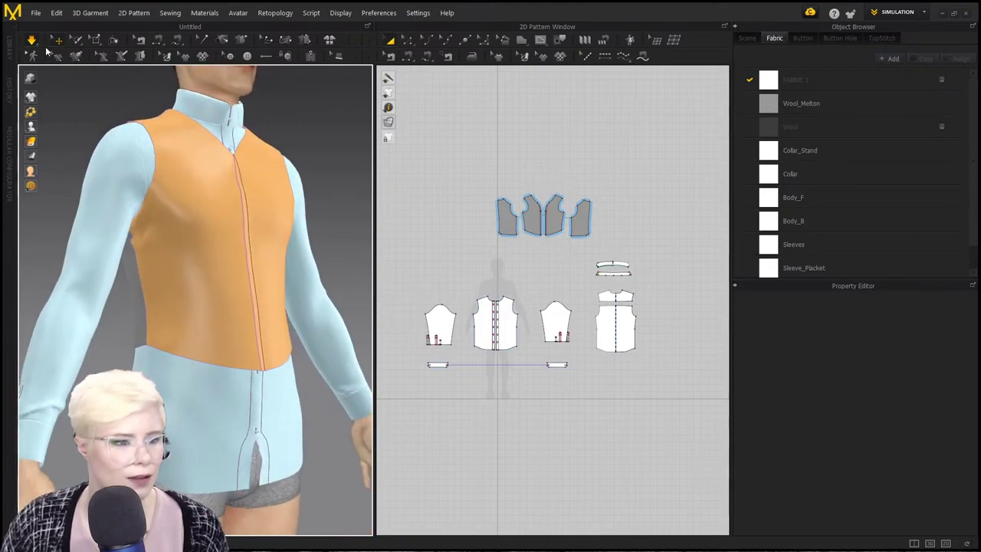
{"action": "left_click_drag", "start_coordinate": [623, 251], "coordinate": [619, 247]}
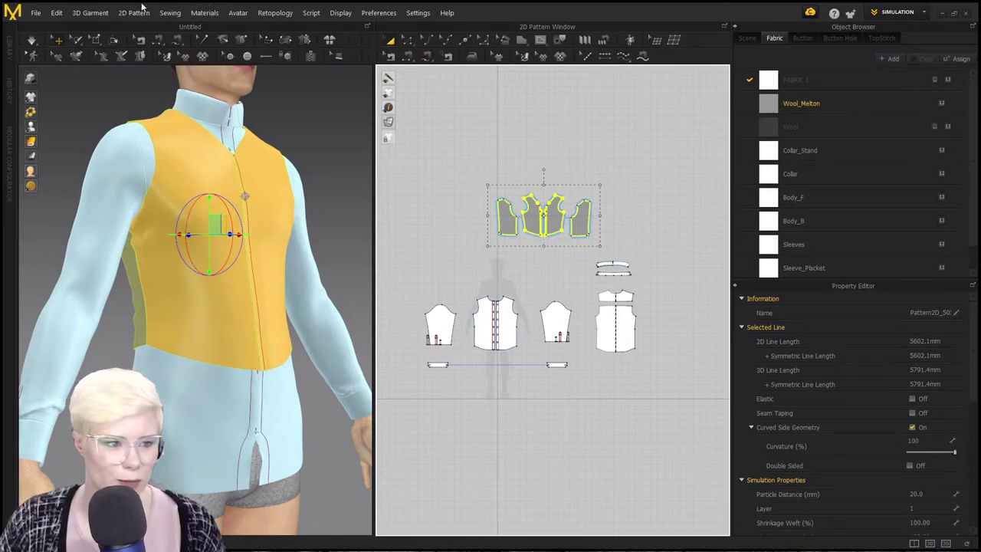
Add the trouser garment "cuttrers practical guide trouser.png" from the desktop folder "Mens victorian suit", without loading its avatar pose and size.
{"action": "left_click", "coordinate": [35, 13]}
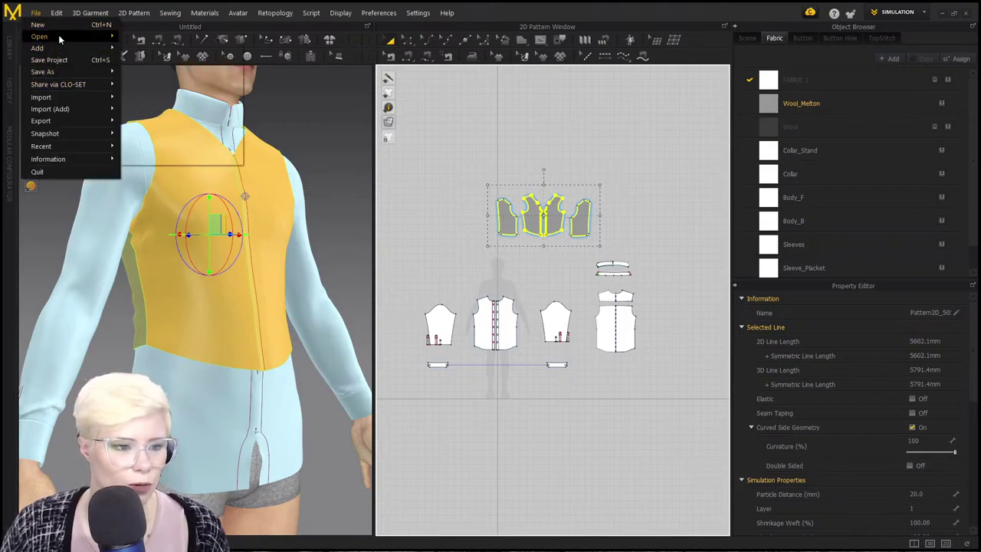
{"action": "mouse_move", "coordinate": [85, 47]}
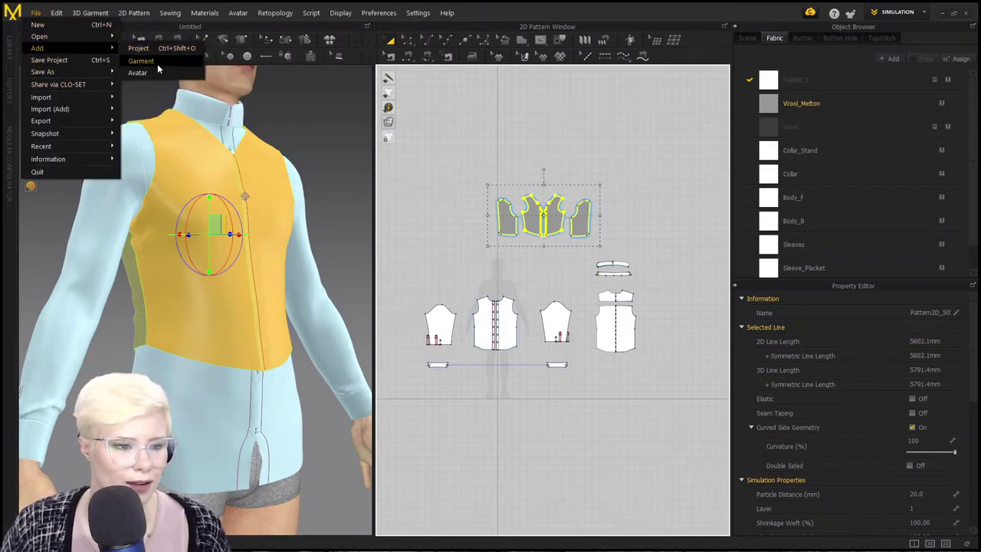
{"action": "left_click", "coordinate": [153, 62]}
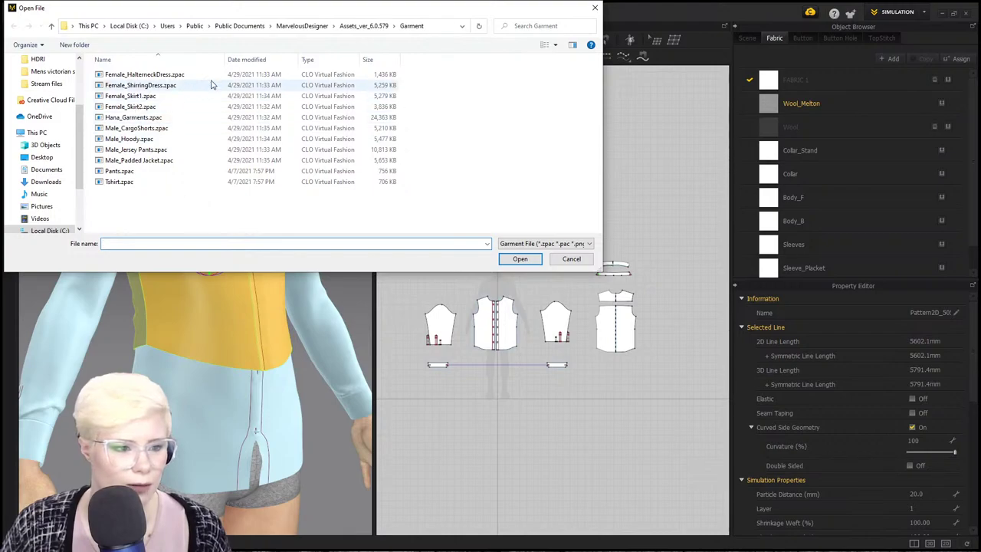
{"action": "scroll", "coordinate": [54, 107], "scroll_direction": "up", "scroll_amount": 2}
{"action": "left_click", "coordinate": [42, 80]}
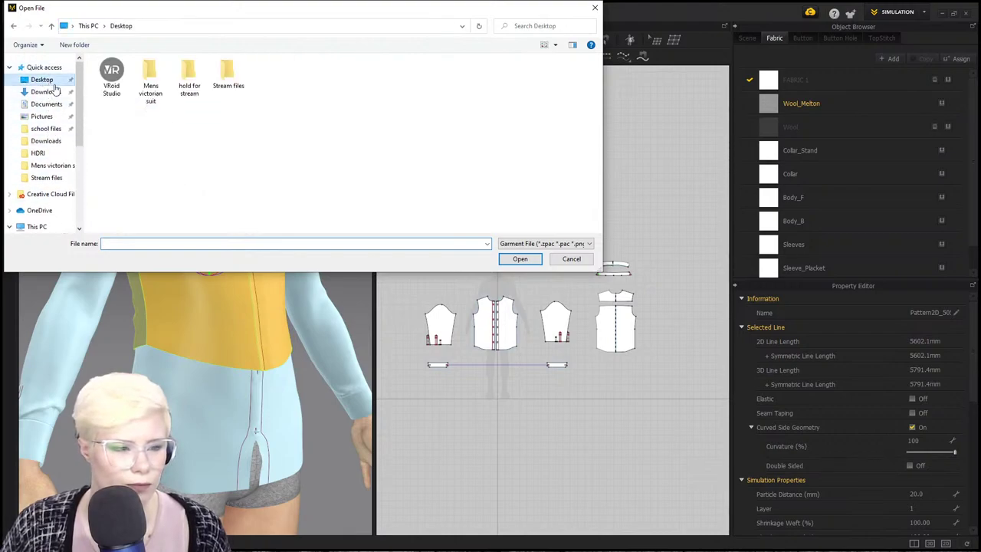
{"action": "double_click", "coordinate": [150, 73]}
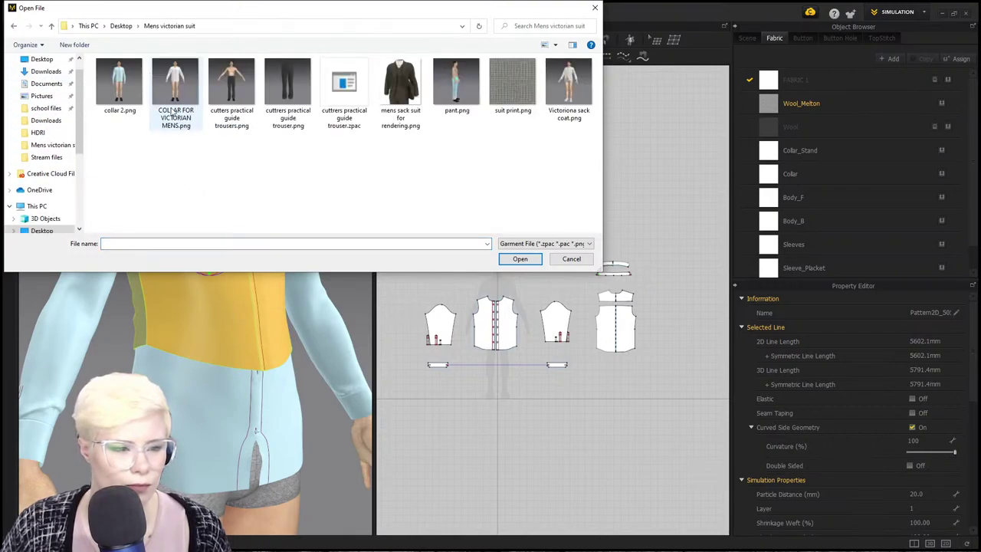
{"action": "left_click", "coordinate": [287, 88]}
{"action": "left_click", "coordinate": [506, 258]}
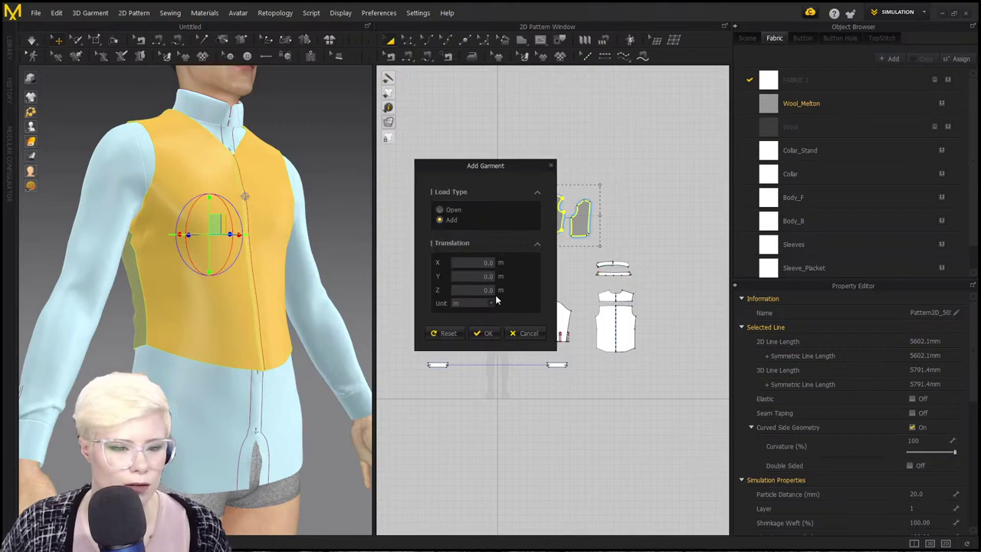
{"action": "left_click", "coordinate": [497, 333]}
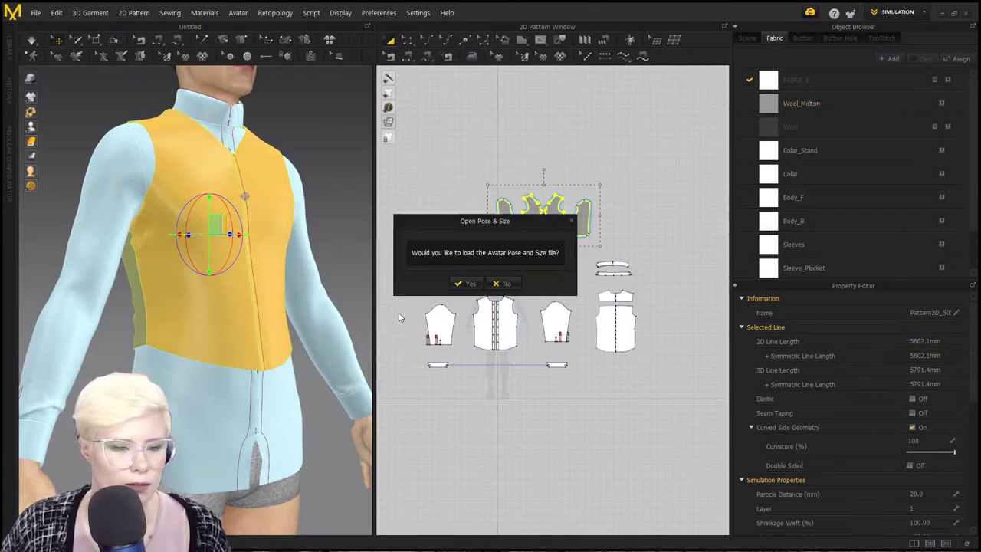
{"action": "left_click", "coordinate": [502, 284]}
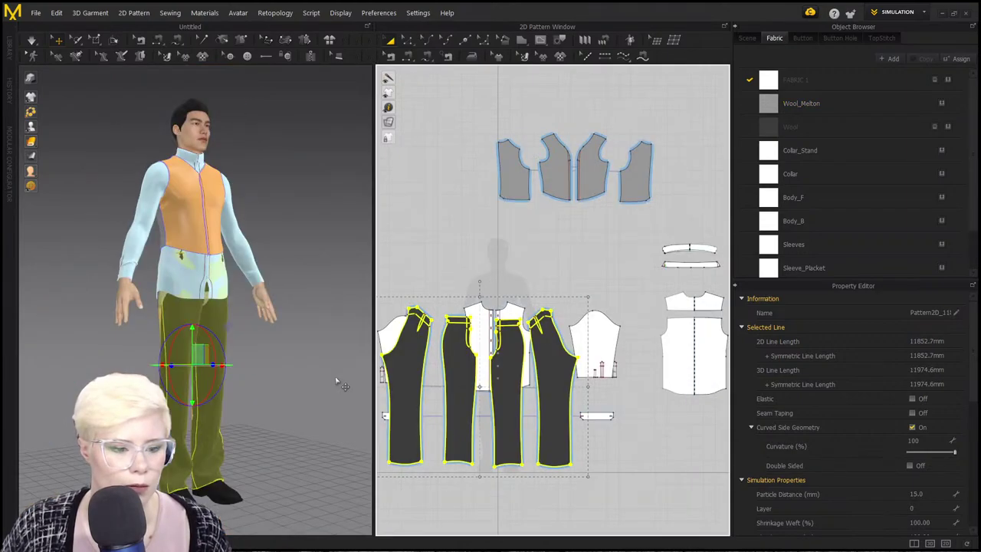
Move the trouser patterns clear of the shirt patterns in the 2D layout, beside the left sleeve piece.
{"action": "scroll", "coordinate": [204, 351], "scroll_direction": "up", "scroll_amount": 5}
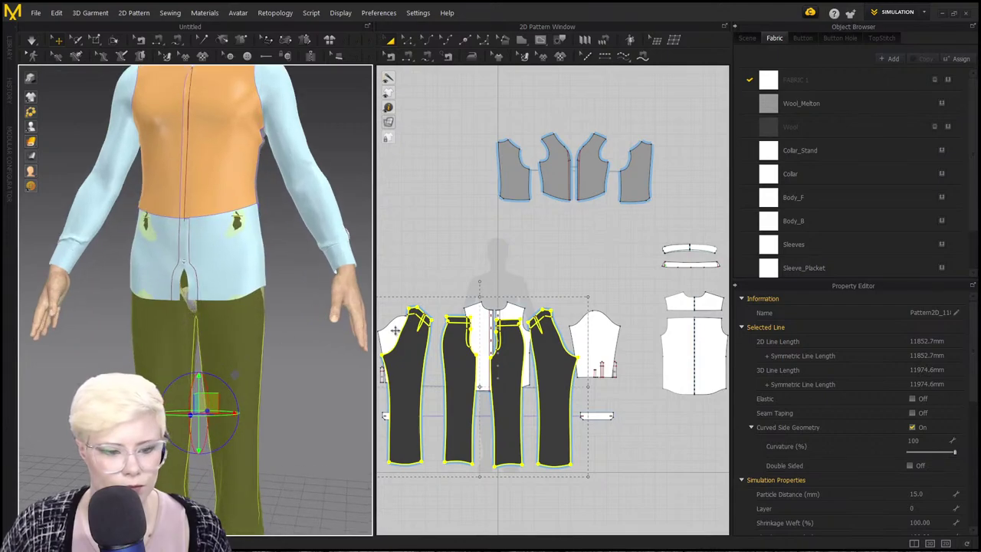
{"action": "scroll", "coordinate": [643, 389], "scroll_direction": "down", "scroll_amount": 3}
{"action": "left_click_drag", "start_coordinate": [627, 349], "coordinate": [509, 346]}
Set the simulation layer of the trousers to 1 and of the vest panels to 2.
{"action": "scroll", "coordinate": [938, 475], "scroll_direction": "down", "scroll_amount": 1}
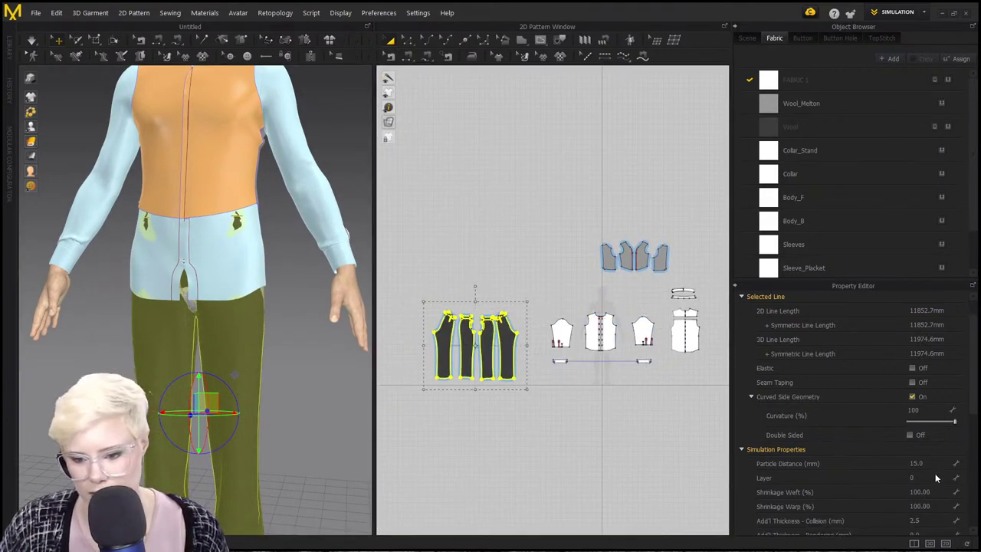
{"action": "left_click", "coordinate": [929, 478]}
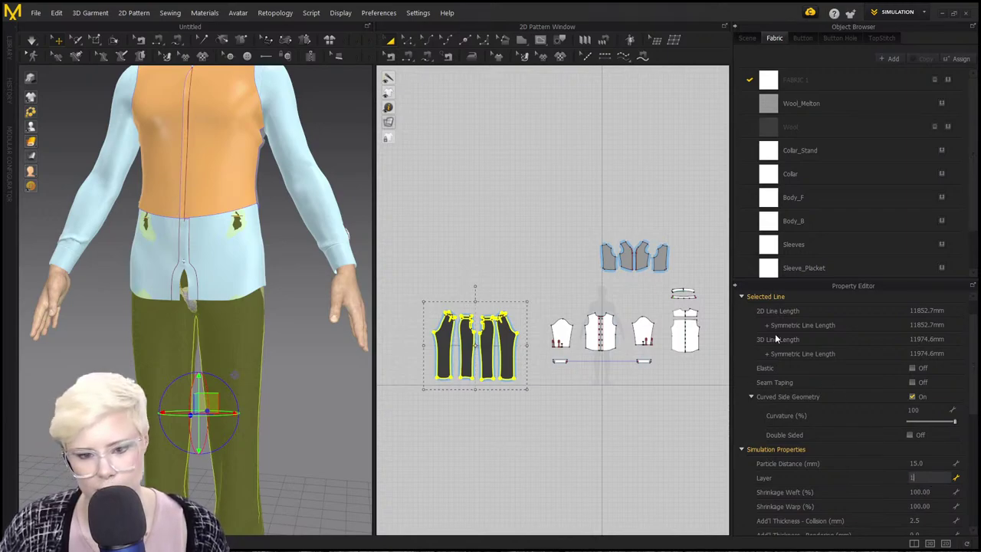
{"action": "type", "text": "1"}
{"action": "left_click", "coordinate": [570, 223]}
{"action": "left_click", "coordinate": [635, 257]}
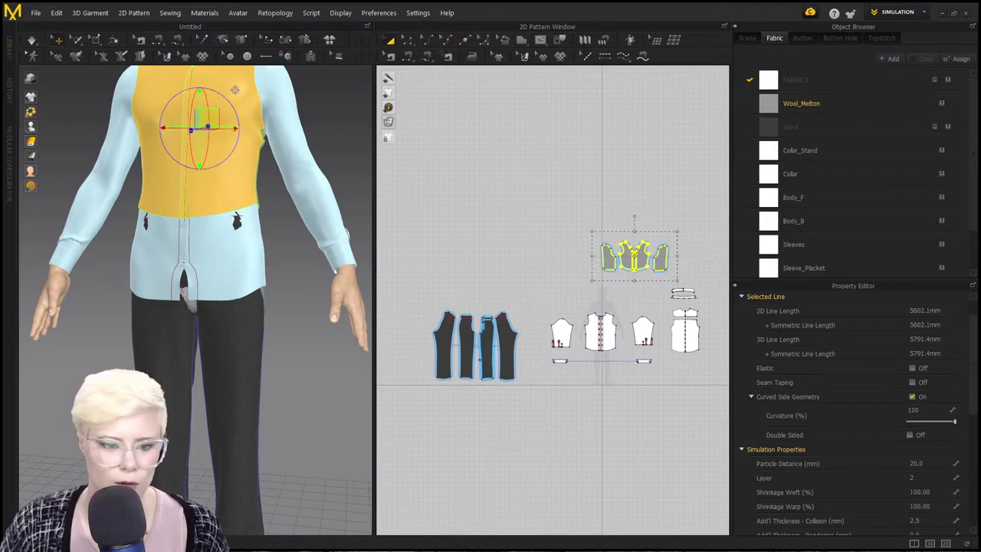
Clear the selection and simulate so the trousers settle over the shirt's lower part.
{"action": "middle_click_drag", "start_coordinate": [561, 325], "coordinate": [556, 370]}
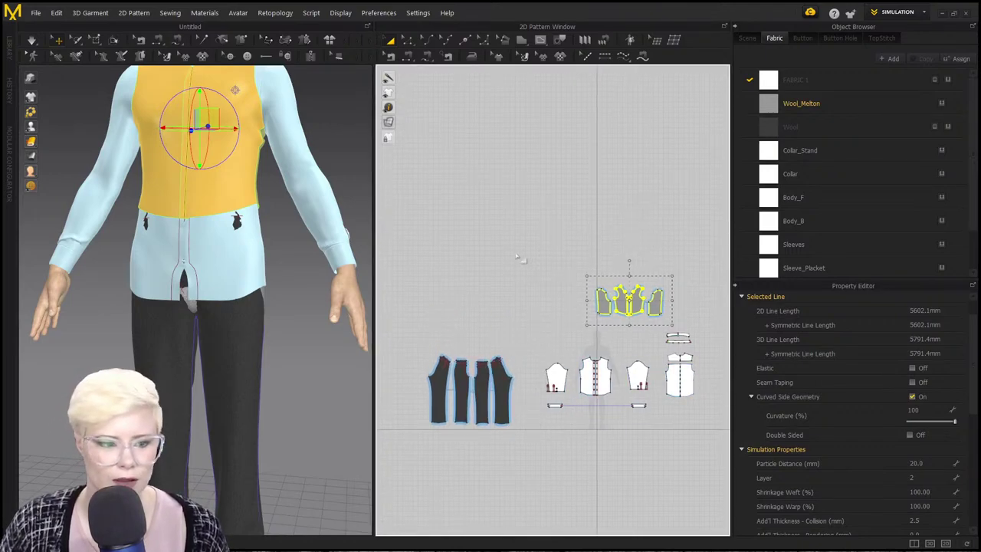
{"action": "left_click", "coordinate": [419, 259]}
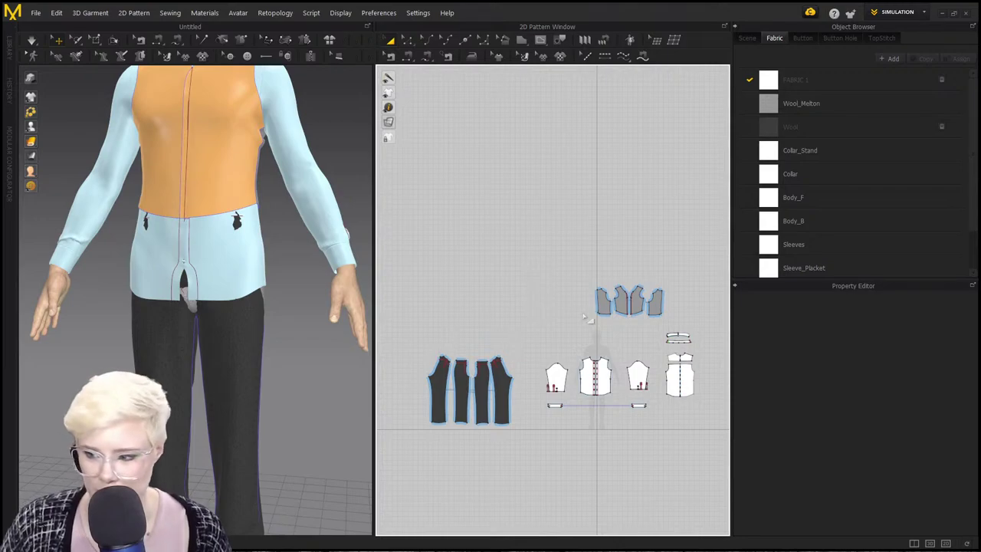
{"action": "key", "text": "space"}
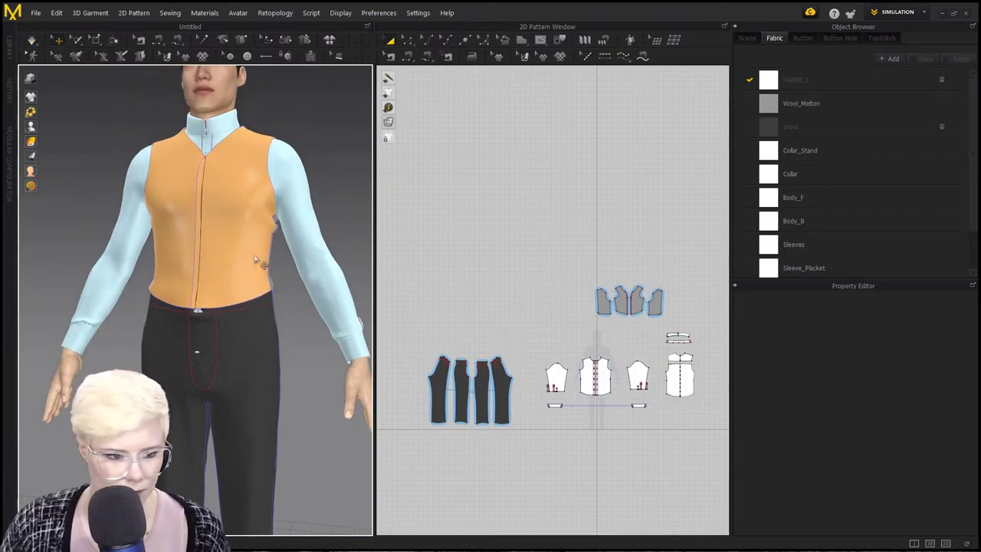
Deactivate both front panels of the vest.
{"action": "left_click", "coordinate": [257, 262]}
{"action": "left_click", "coordinate": [182, 264], "text": "shift"}
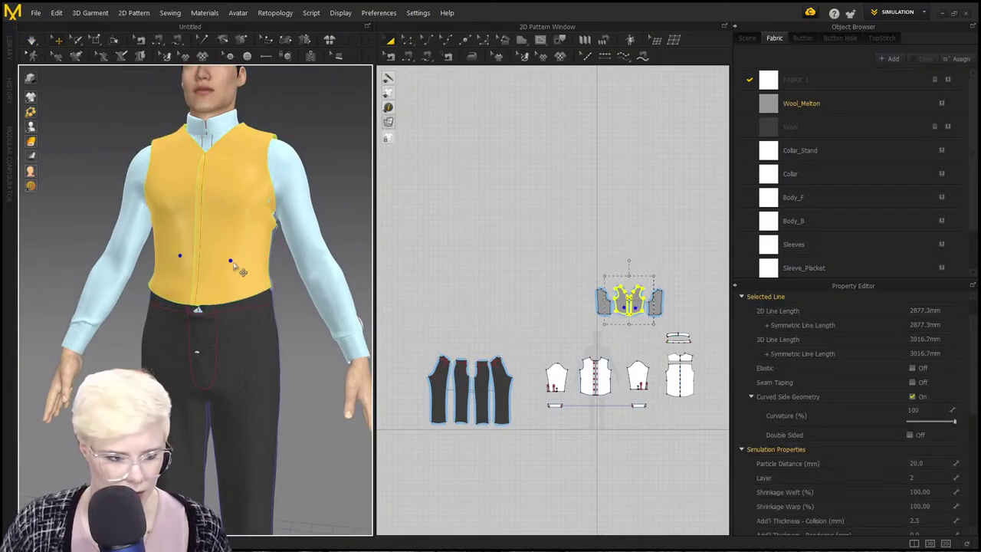
{"action": "left_click", "coordinate": [214, 264]}
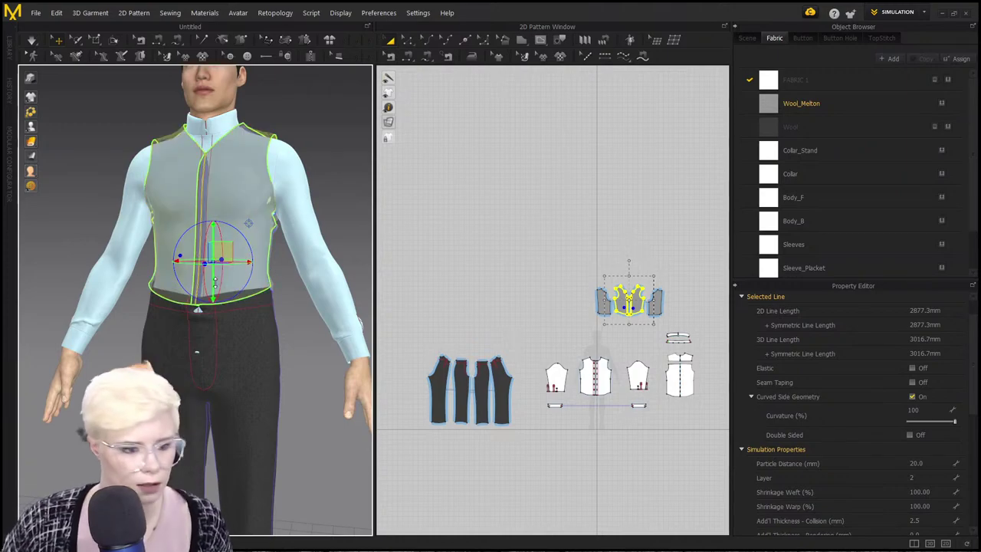
{"action": "right_click_drag", "start_coordinate": [169, 298], "coordinate": [204, 296]}
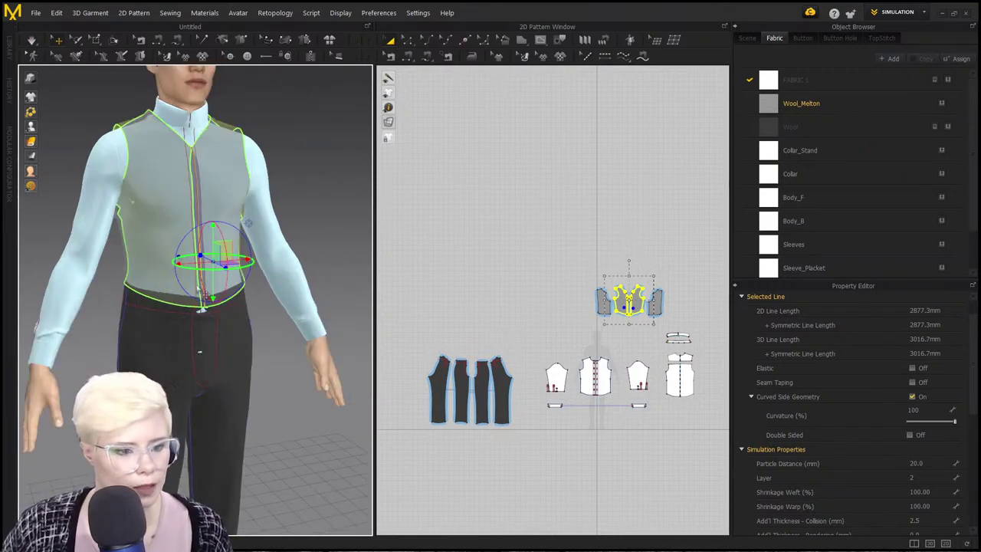
Simulate the garments with nothing selected and pull the right back vest panel's hem near the centre seam.
{"action": "key", "text": "space"}
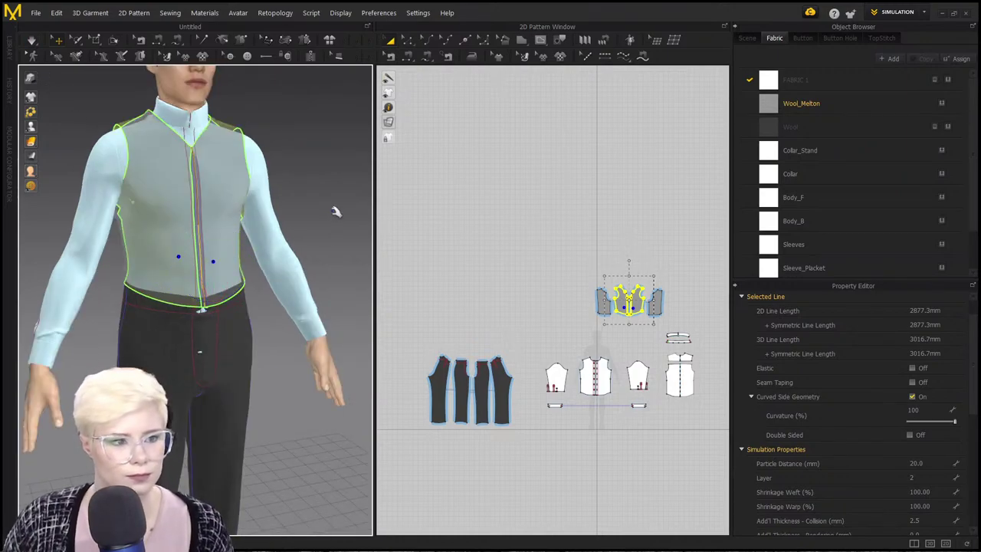
{"action": "left_click", "coordinate": [410, 298]}
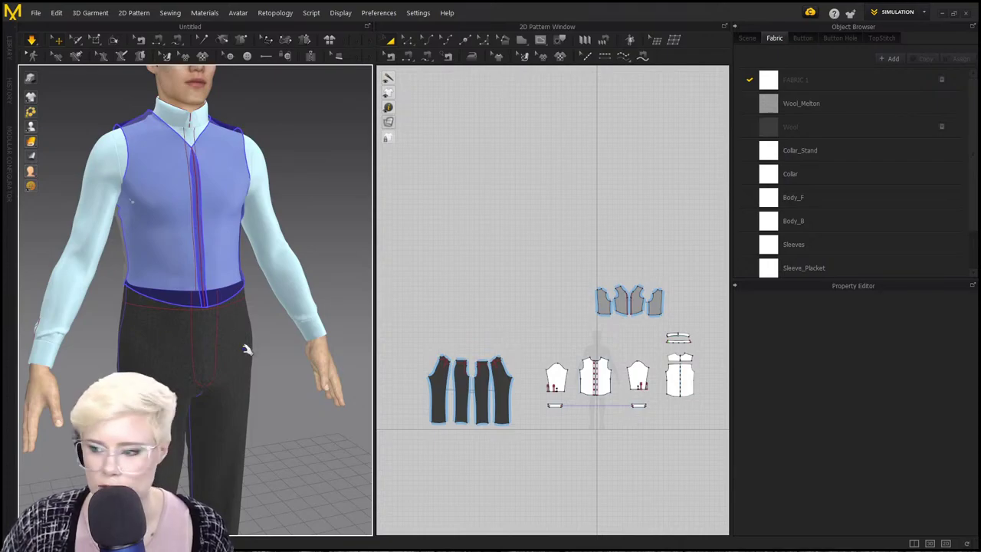
{"action": "right_click_drag", "start_coordinate": [201, 345], "coordinate": [218, 337]}
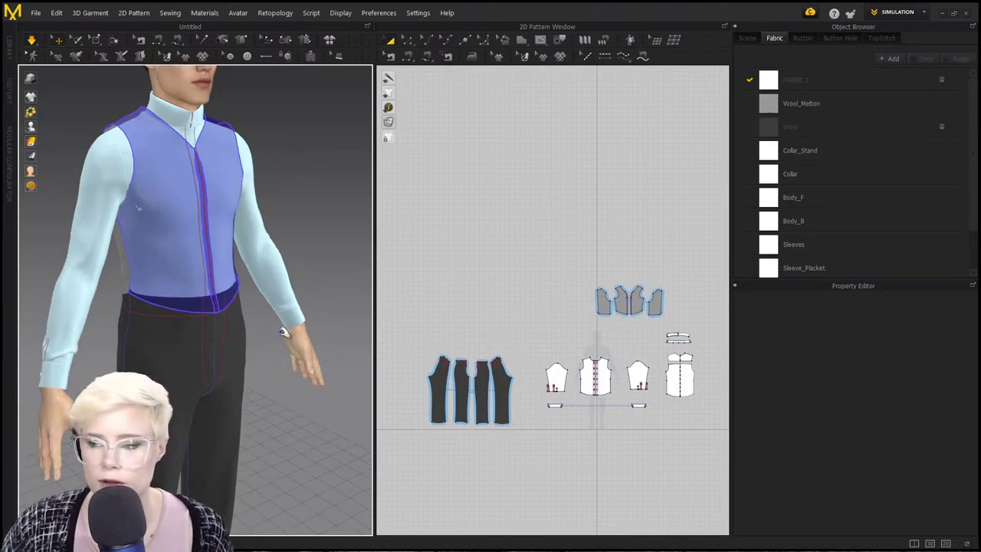
{"action": "right_click_drag", "start_coordinate": [187, 289], "coordinate": [220, 284]}
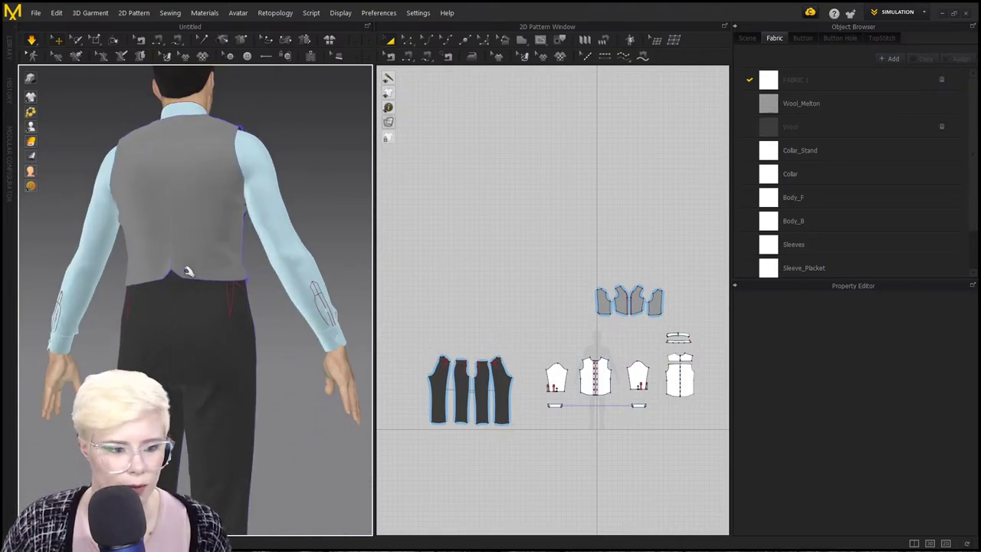
{"action": "left_click_drag", "start_coordinate": [185, 218], "coordinate": [190, 193]}
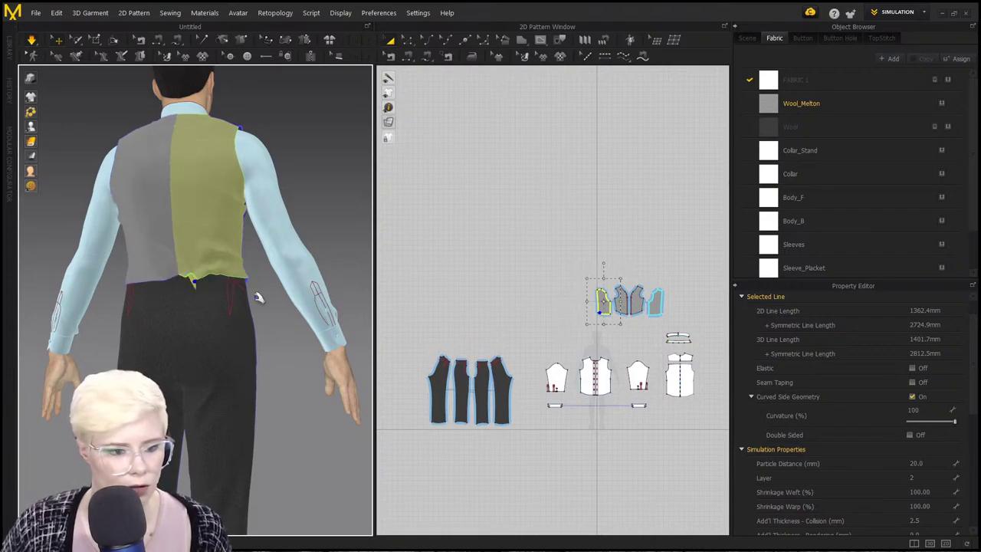
Simulate the garments briefly and examine how the vest's front and back hems sit over the trousers.
{"action": "right_click_drag", "start_coordinate": [259, 297], "coordinate": [192, 309]}
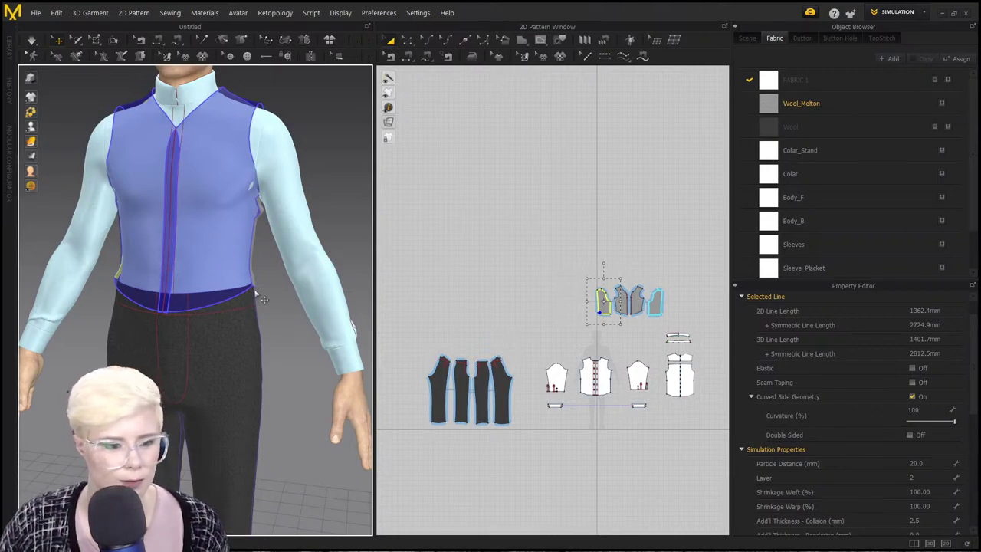
{"action": "right_click_drag", "start_coordinate": [260, 297], "coordinate": [191, 292]}
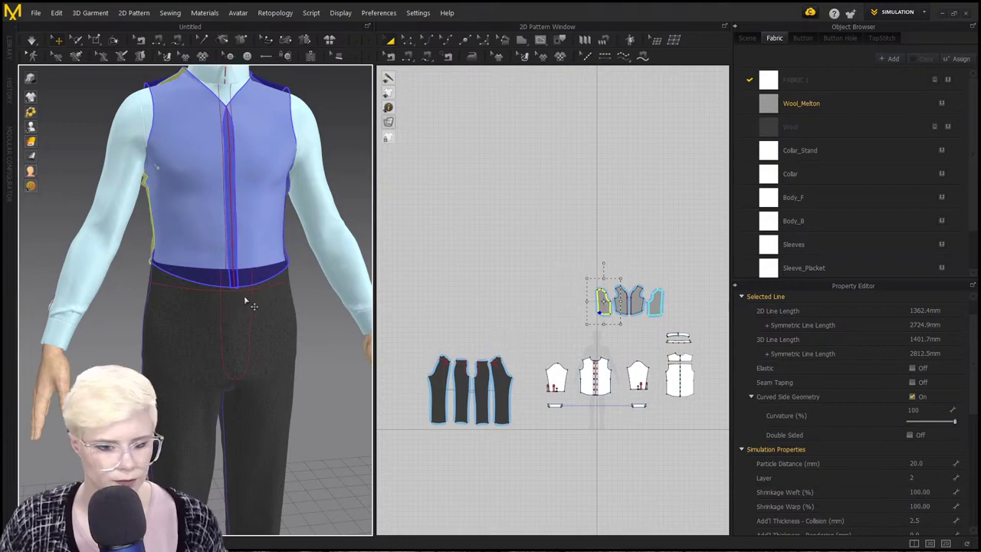
{"action": "right_click_drag", "start_coordinate": [275, 284], "coordinate": [238, 281]}
{"action": "key", "text": "space"}
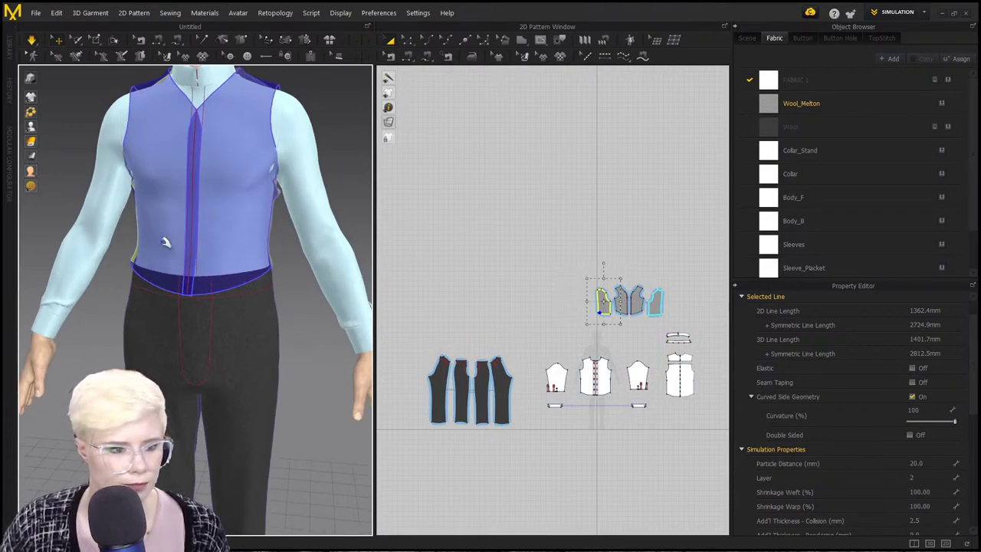
{"action": "left_click", "coordinate": [234, 222]}
{"action": "right_click_drag", "start_coordinate": [230, 223], "coordinate": [288, 221]}
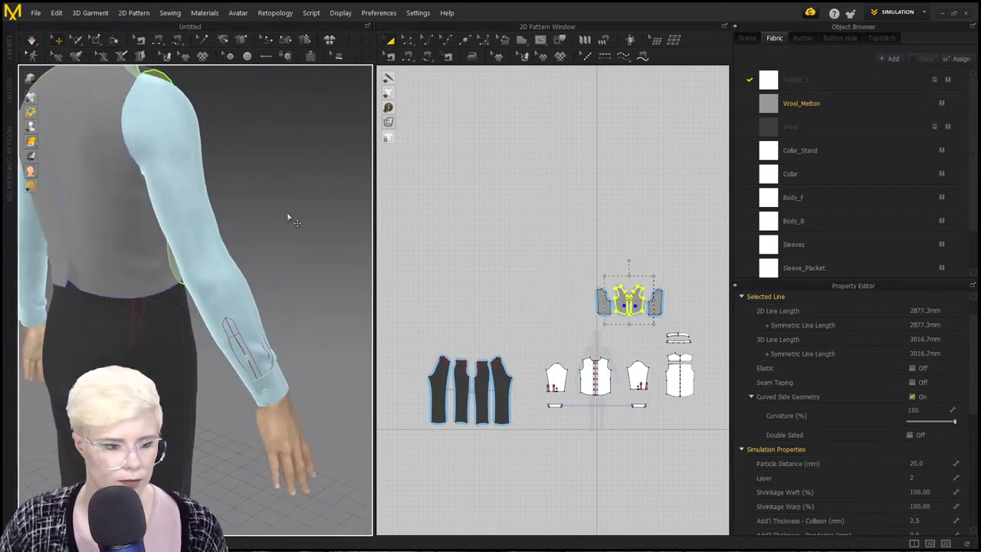
{"action": "left_click", "coordinate": [130, 229], "text": "shift"}
{"action": "left_click", "coordinate": [60, 234], "text": "shift"}
{"action": "middle_click_drag", "start_coordinate": [233, 390], "coordinate": [244, 314]}
{"action": "scroll", "coordinate": [244, 314], "scroll_direction": "down", "scroll_amount": 2}
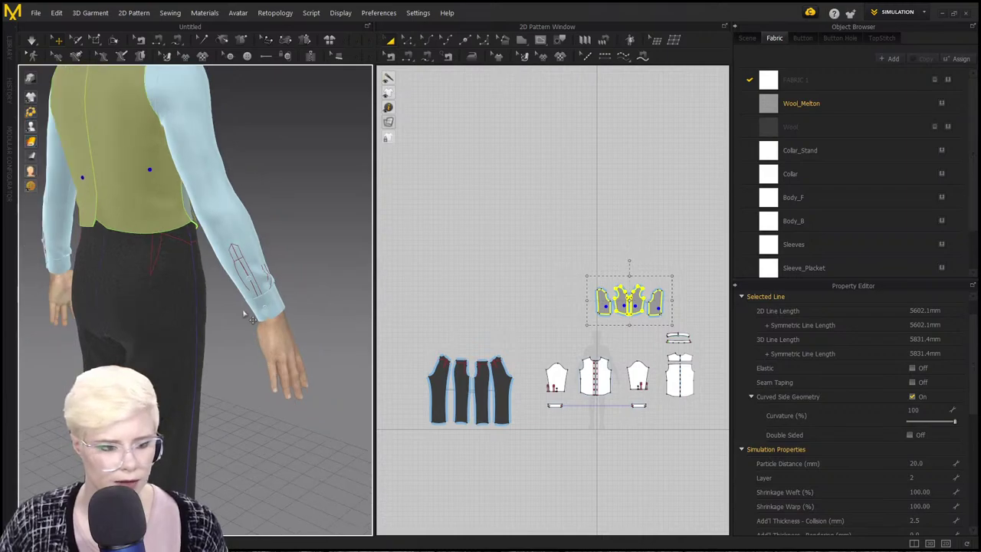
{"action": "right_click_drag", "start_coordinate": [245, 315], "coordinate": [368, 403]}
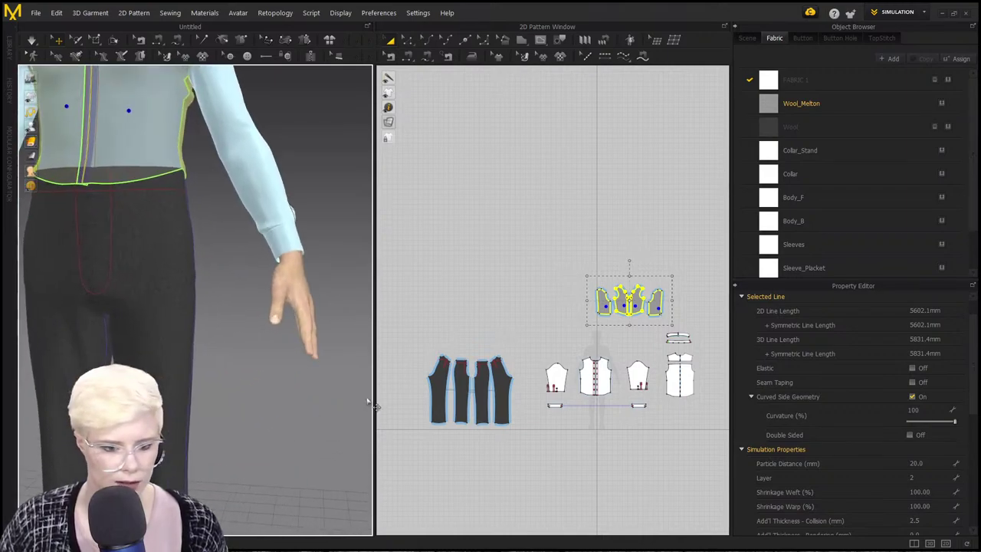
Freeze all four trouser panels.
{"action": "left_click_drag", "start_coordinate": [404, 329], "coordinate": [513, 441]}
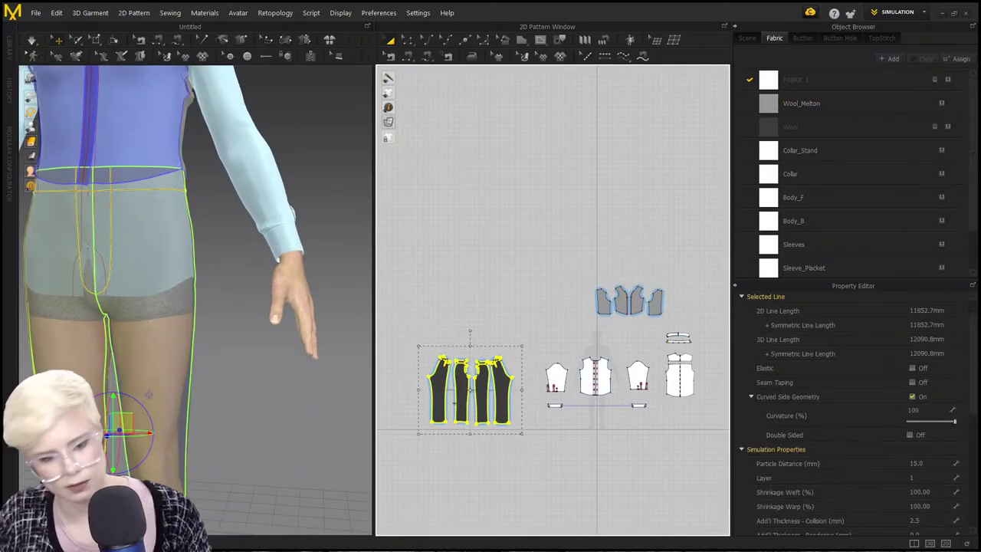
{"action": "key", "text": "ctrl+j"}
{"action": "key", "text": "ctrl+k"}
{"action": "middle_click_drag", "start_coordinate": [460, 315], "coordinate": [451, 302]}
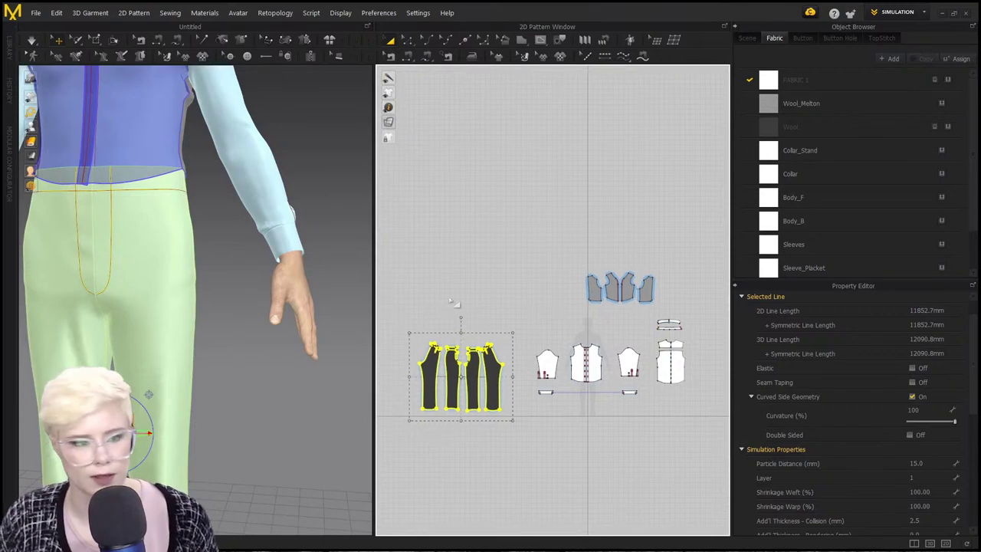
Examine the overlap between the vest hem and the frozen trousers' waist from the front, side and back.
{"action": "right_click_drag", "start_coordinate": [249, 250], "coordinate": [244, 298]}
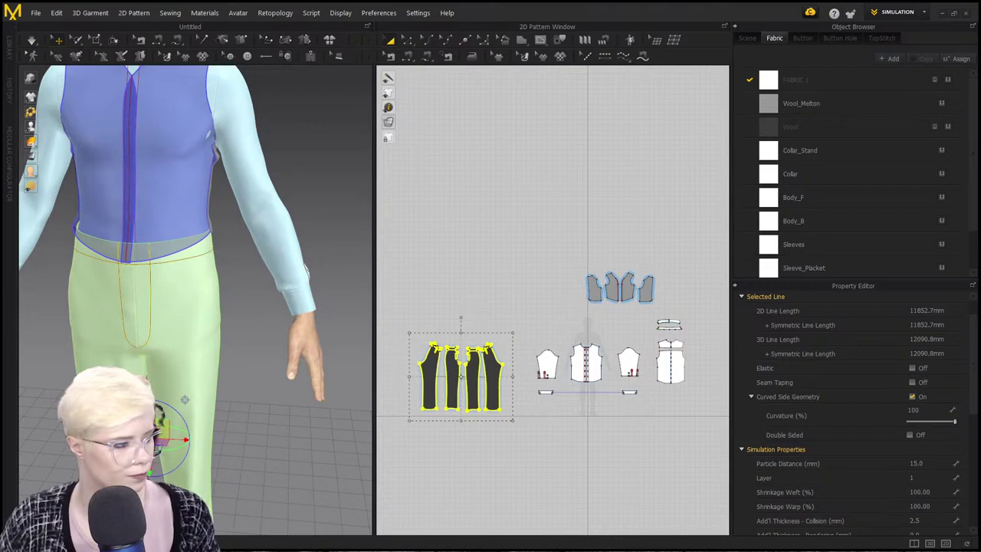
{"action": "middle_click_drag", "start_coordinate": [197, 242], "coordinate": [267, 266]}
{"action": "right_click_drag", "start_coordinate": [267, 266], "coordinate": [284, 235]}
{"action": "scroll", "coordinate": [282, 264], "scroll_direction": "up", "scroll_amount": 3}
{"action": "scroll", "coordinate": [281, 263], "scroll_direction": "down", "scroll_amount": 2}
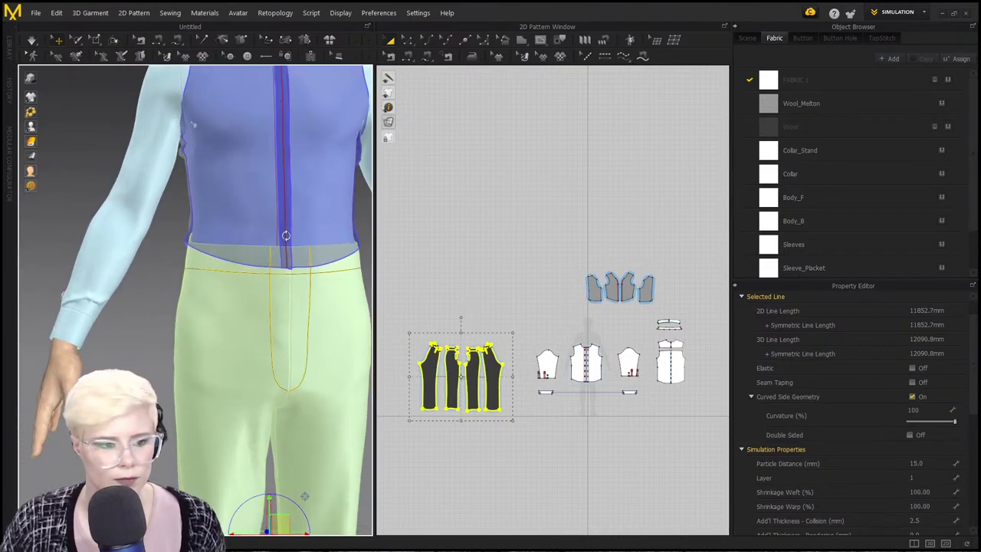
{"action": "scroll", "coordinate": [638, 308], "scroll_direction": "up", "scroll_amount": 5}
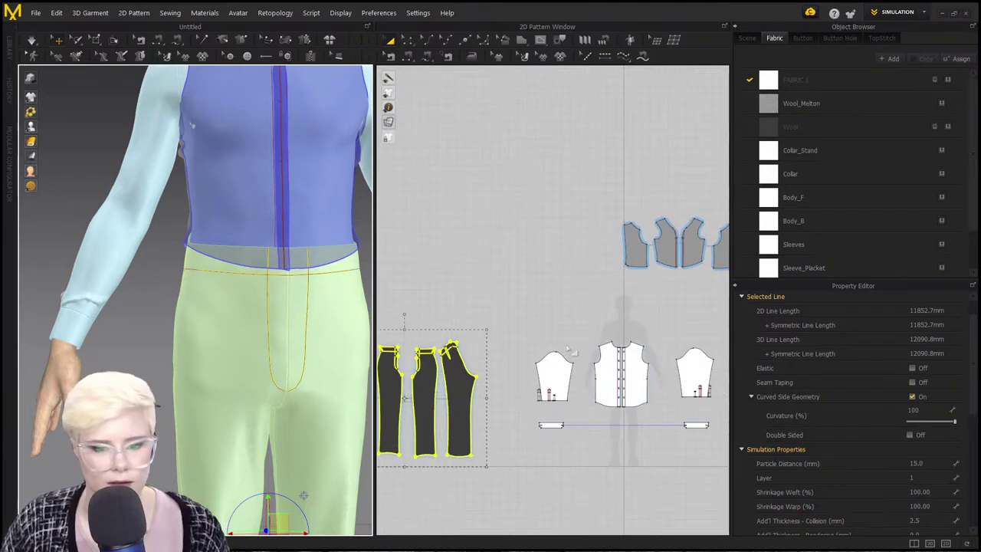
{"action": "scroll", "coordinate": [304, 271], "scroll_direction": "up", "scroll_amount": 2}
{"action": "right_click_drag", "start_coordinate": [278, 253], "coordinate": [233, 230]}
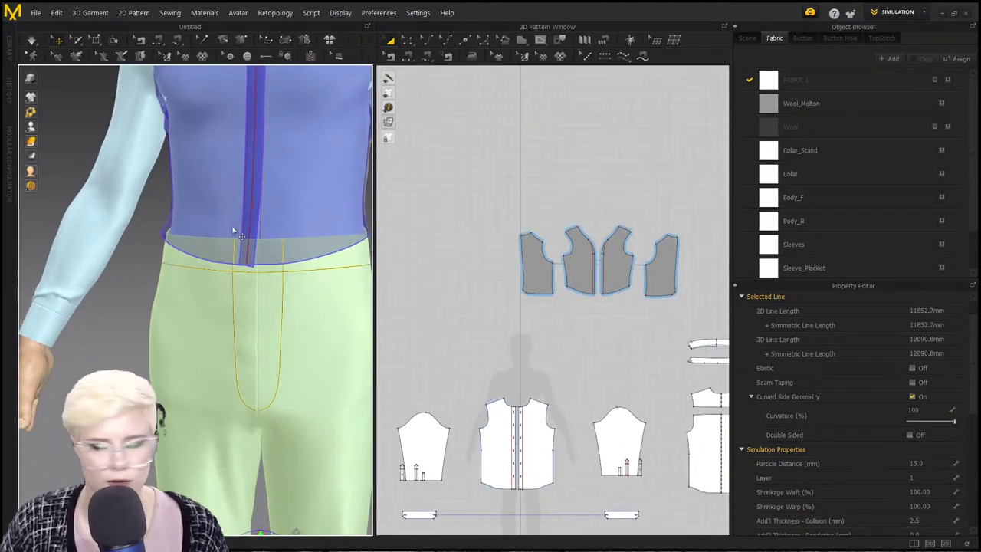
{"action": "right_click_drag", "start_coordinate": [288, 244], "coordinate": [79, 245]}
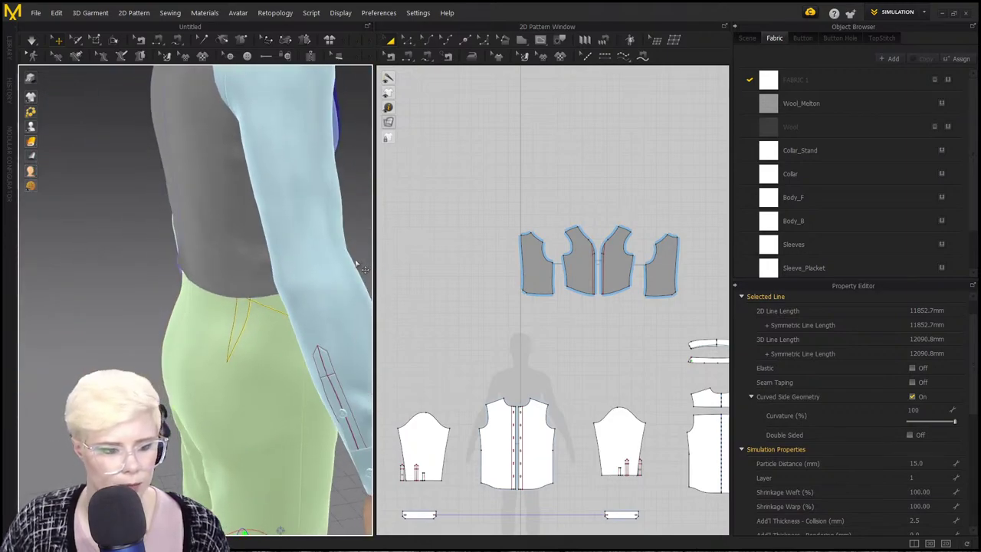
{"action": "right_click_drag", "start_coordinate": [243, 184], "coordinate": [153, 188]}
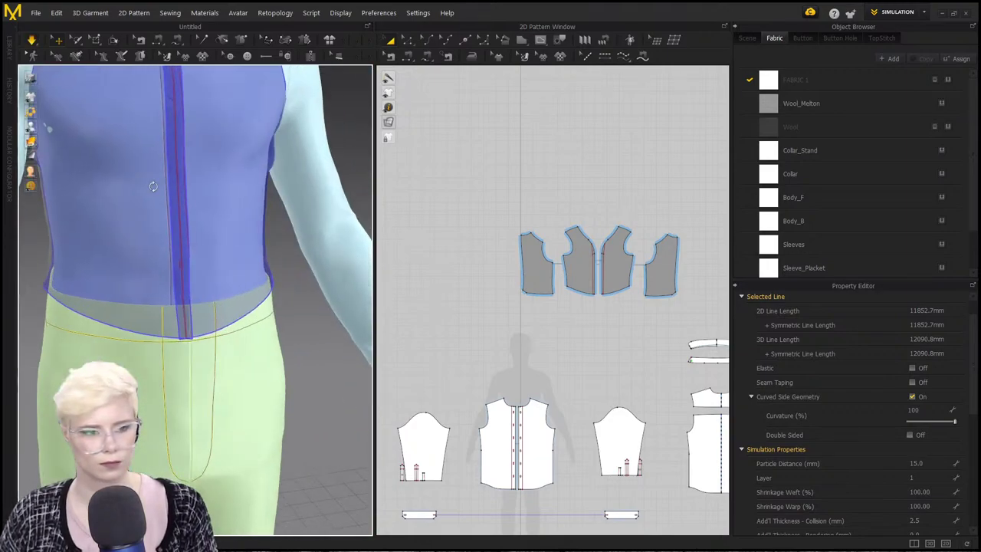
Reactivate and strengthen both front panels of the vest, simulate them and clear the selection.
{"action": "scroll", "coordinate": [211, 215], "scroll_direction": "down", "scroll_amount": 2}
{"action": "left_click", "coordinate": [222, 220]}
{"action": "left_click", "coordinate": [225, 220], "text": "shift"}
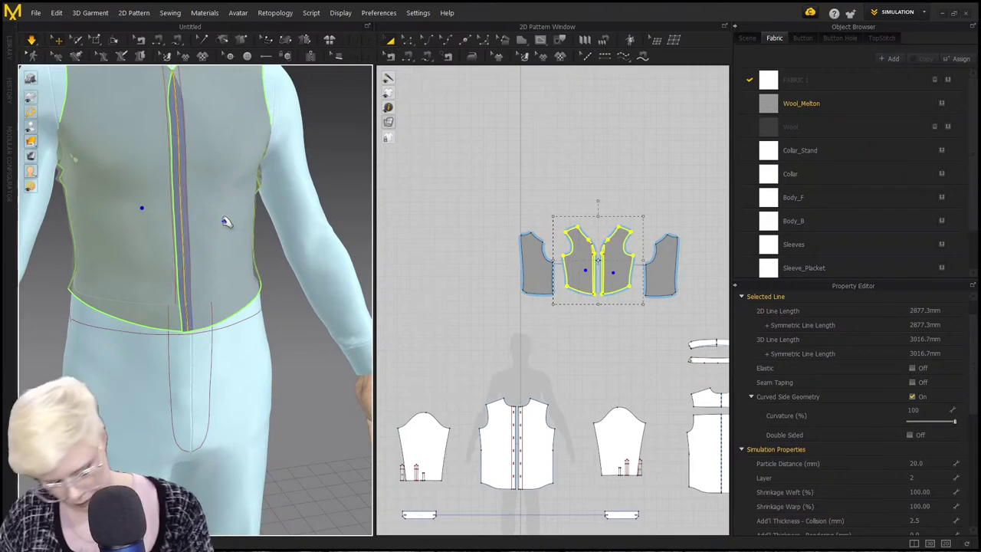
{"action": "key", "text": "ctrl+h"}
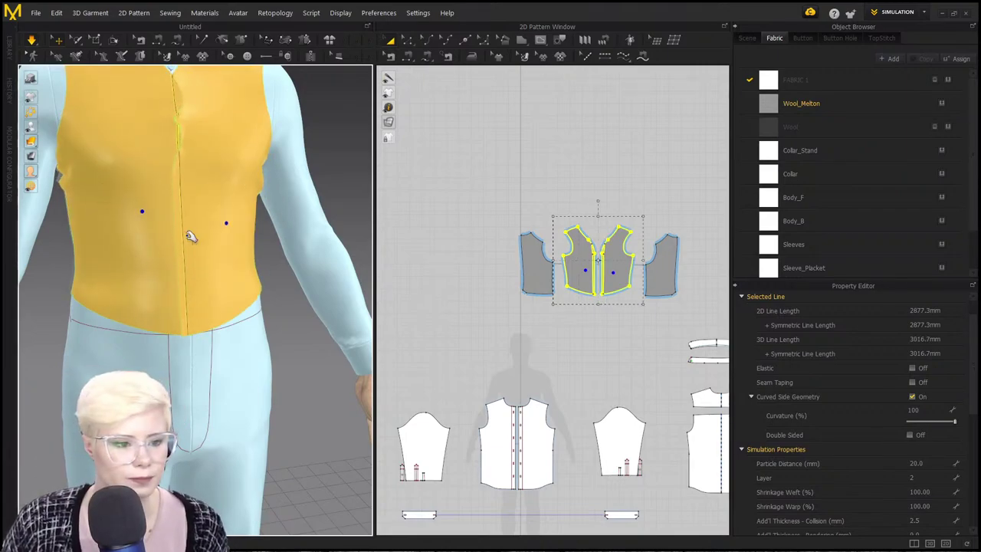
{"action": "right_click_drag", "start_coordinate": [190, 236], "coordinate": [143, 243]}
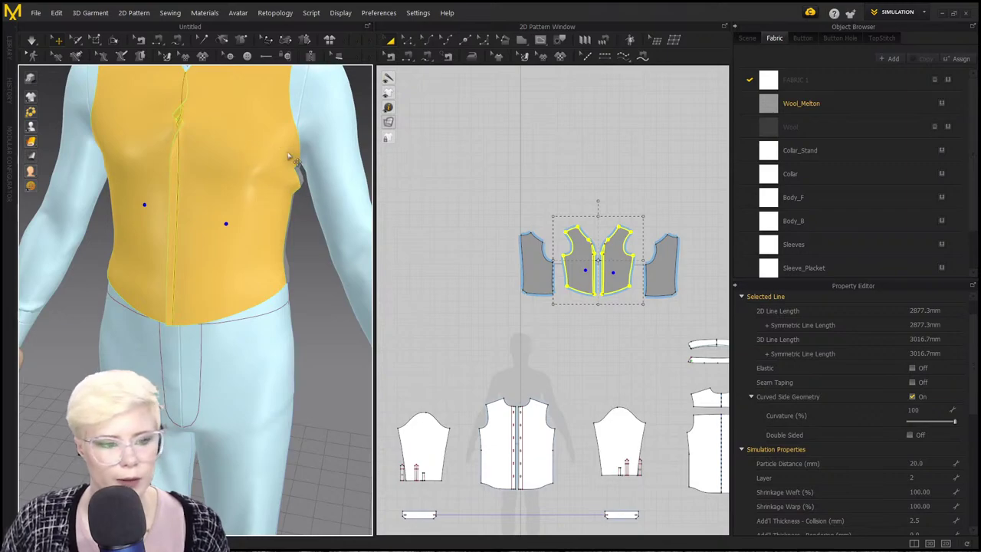
{"action": "right_click_drag", "start_coordinate": [295, 157], "coordinate": [247, 135]}
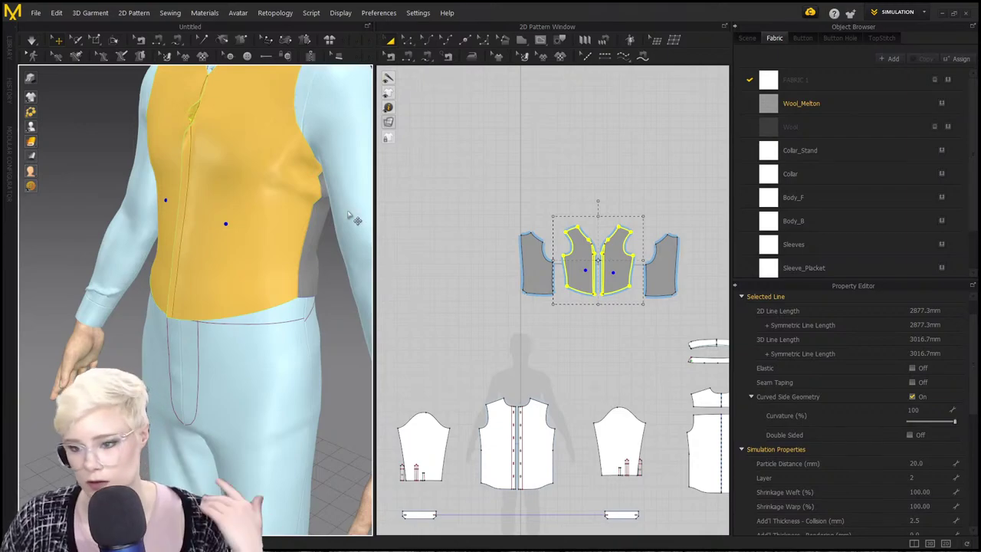
{"action": "left_click", "coordinate": [470, 245]}
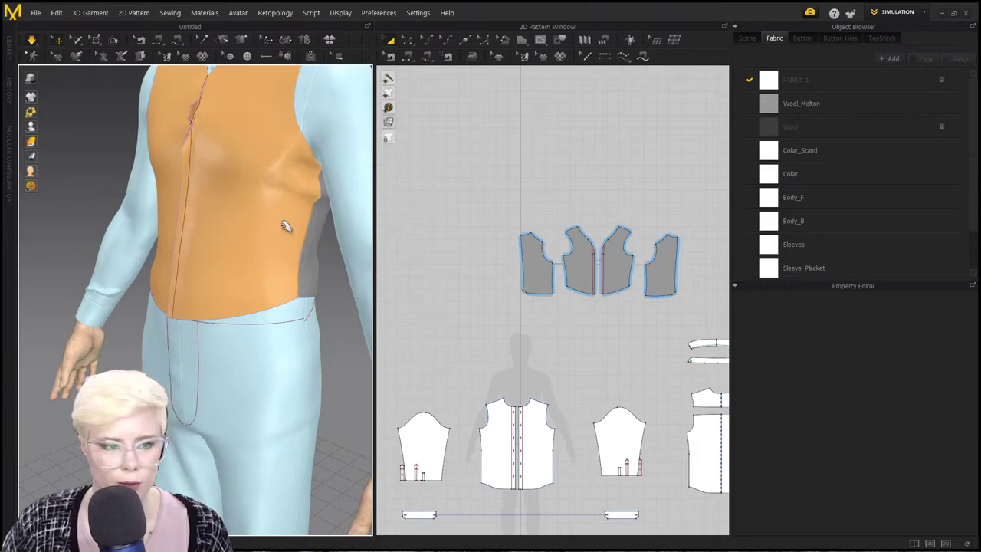
Simulate the vest and pull the wearer's left front panel toward its side seam to straighten the front closure.
{"action": "scroll", "coordinate": [456, 248], "scroll_direction": "up", "scroll_amount": 3}
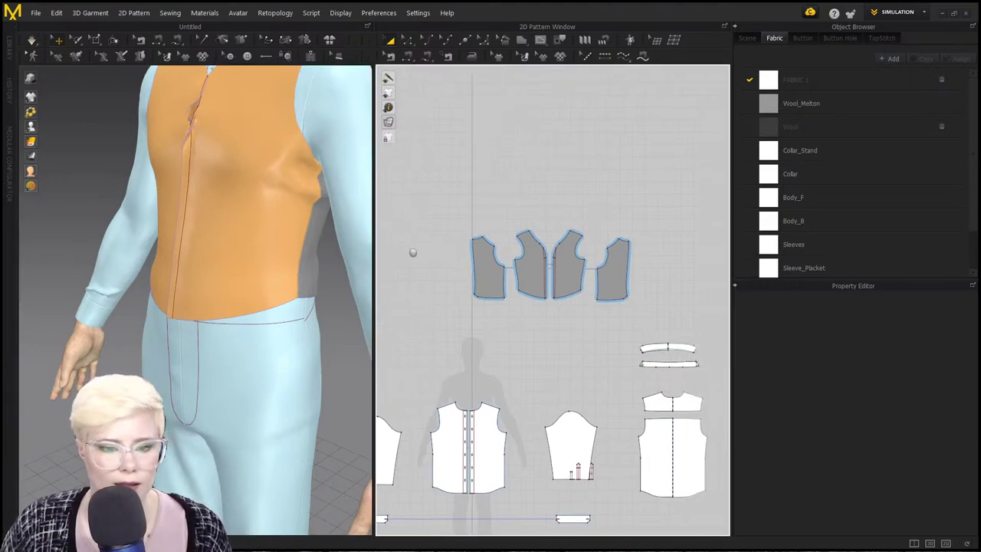
{"action": "scroll", "coordinate": [384, 254], "scroll_direction": "down", "scroll_amount": 1}
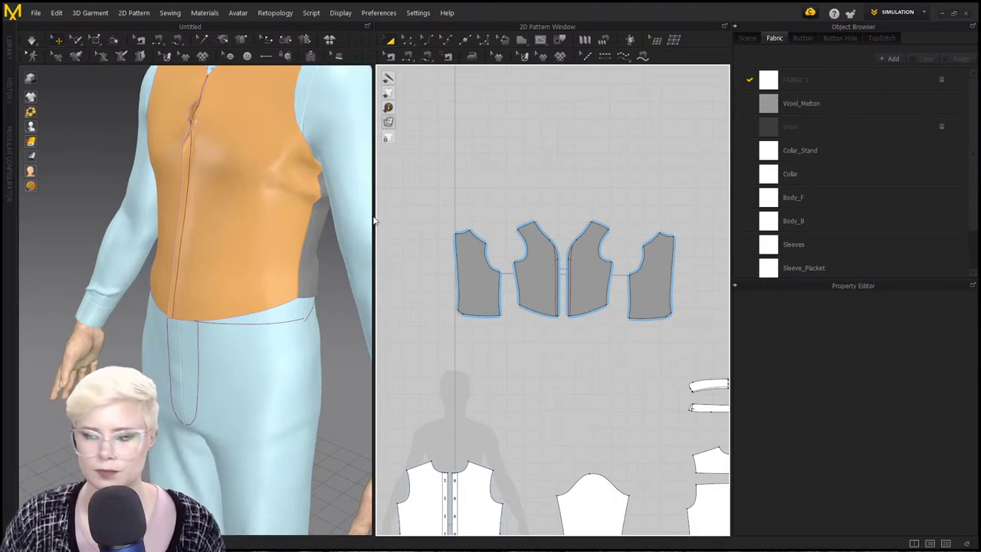
{"action": "scroll", "coordinate": [444, 223], "scroll_direction": "up", "scroll_amount": 2}
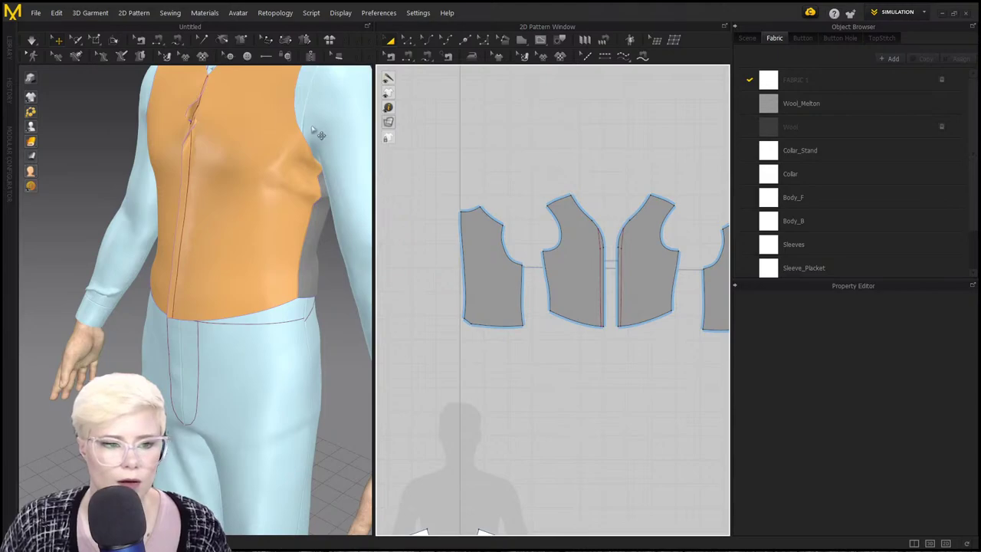
{"action": "middle_click_drag", "start_coordinate": [313, 127], "coordinate": [308, 155]}
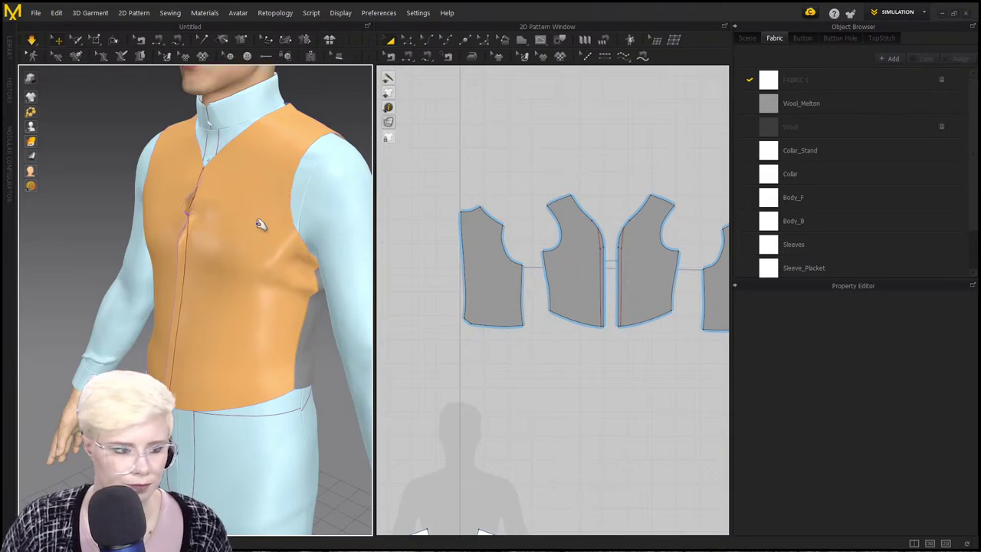
{"action": "right_click_drag", "start_coordinate": [284, 241], "coordinate": [325, 256]}
{"action": "left_click", "coordinate": [193, 267]}
{"action": "key", "text": "space"}
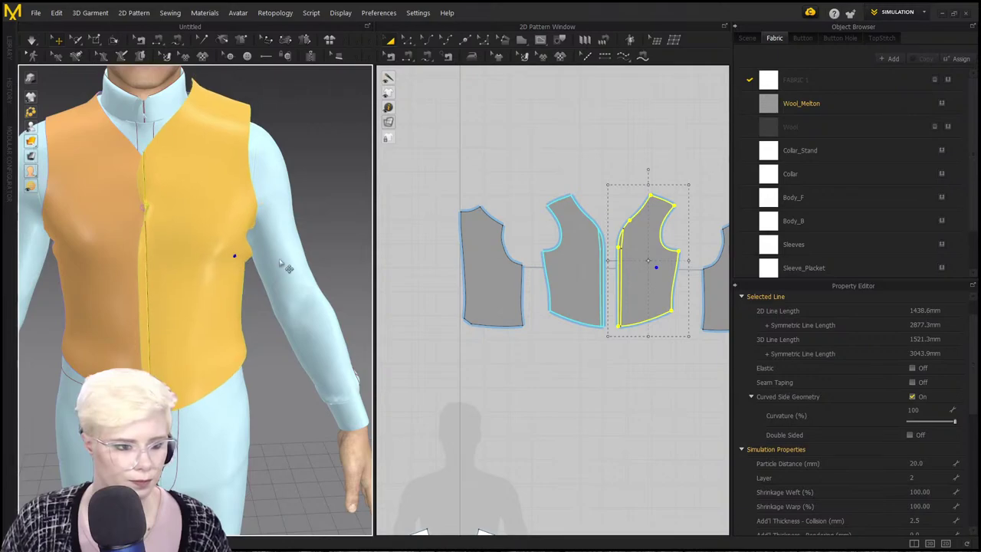
{"action": "left_click_drag", "start_coordinate": [230, 257], "coordinate": [250, 262]}
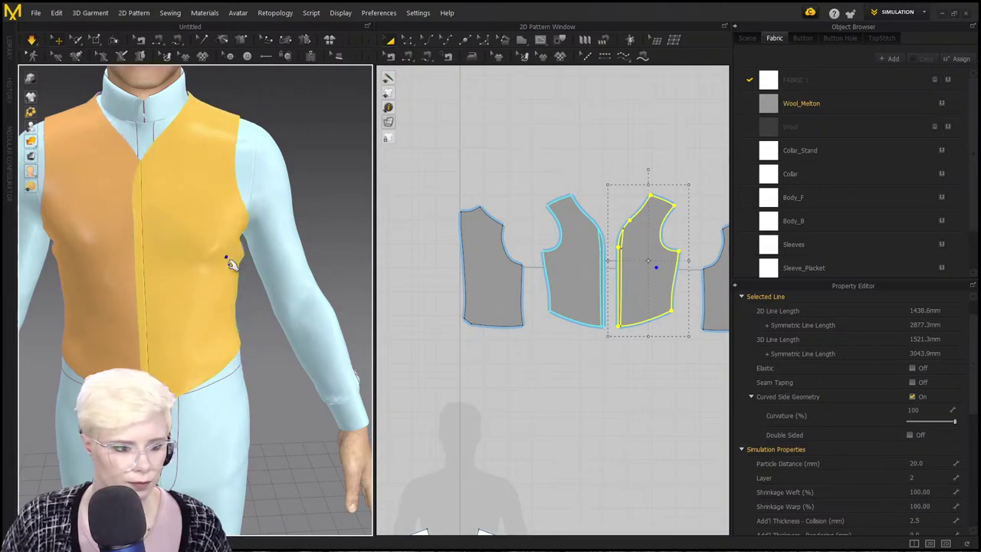
{"action": "right_click_drag", "start_coordinate": [171, 258], "coordinate": [195, 254]}
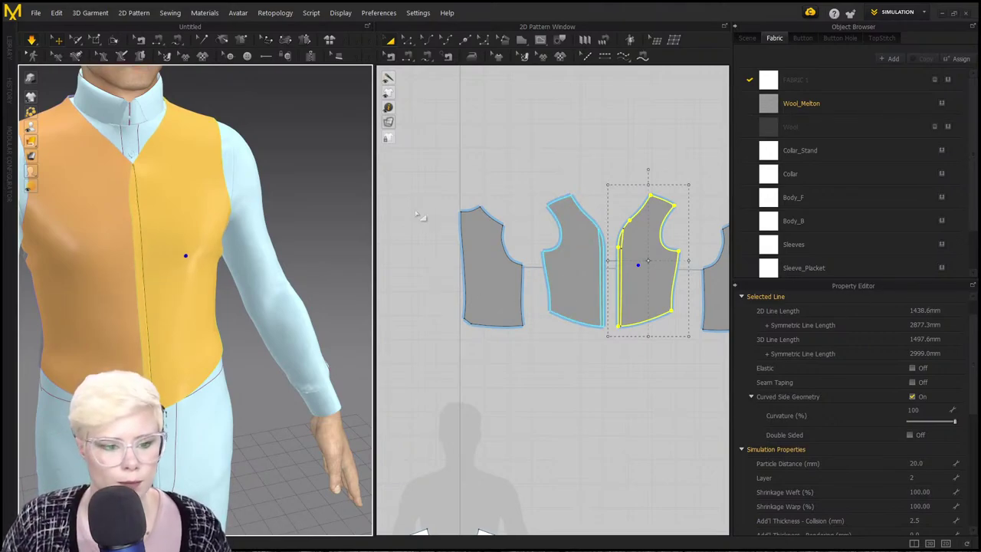
{"action": "scroll", "coordinate": [494, 187], "scroll_direction": "down", "scroll_amount": 2}
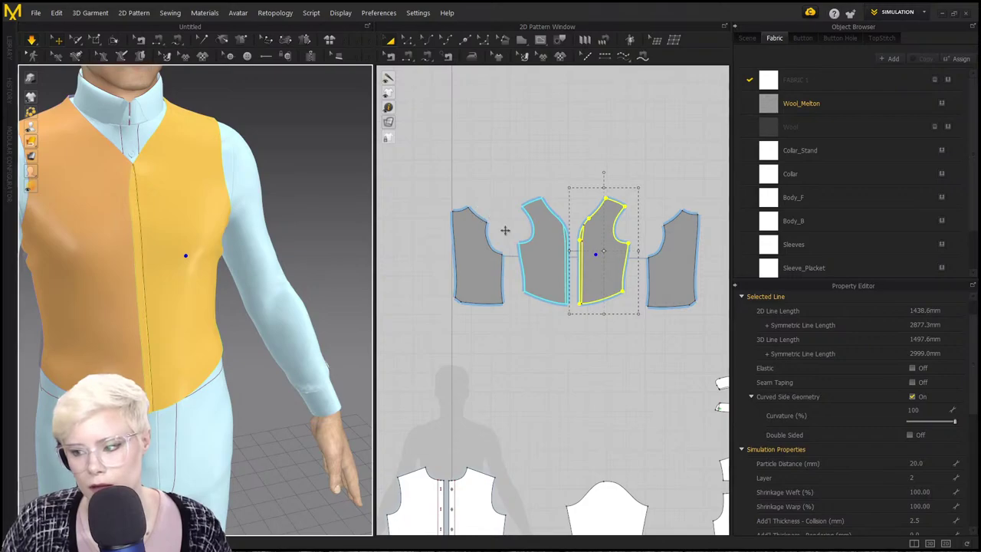
{"action": "scroll", "coordinate": [257, 249], "scroll_direction": "up", "scroll_amount": 2}
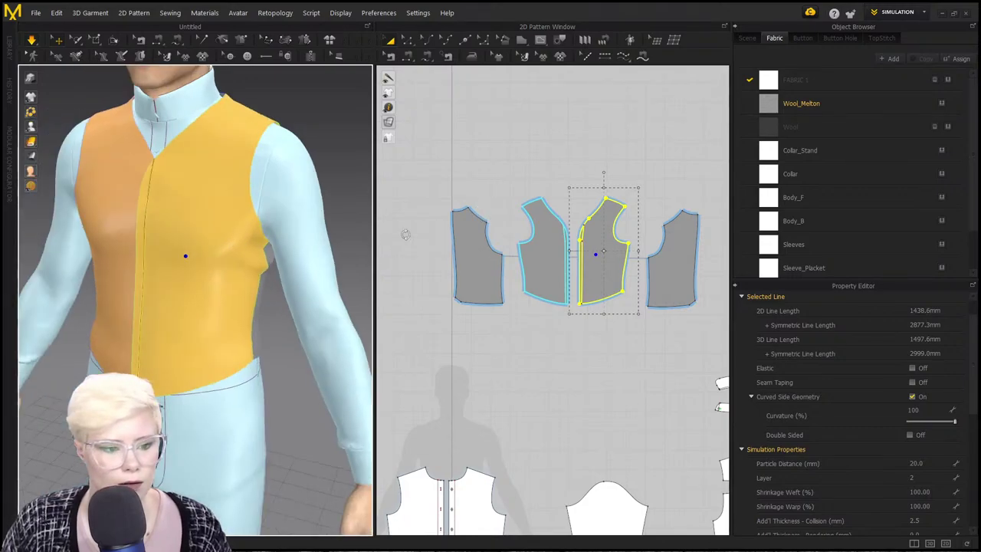
Clear the selection and examine the vest's front closure and the folds below the wearer's left armhole.
{"action": "left_click", "coordinate": [444, 203]}
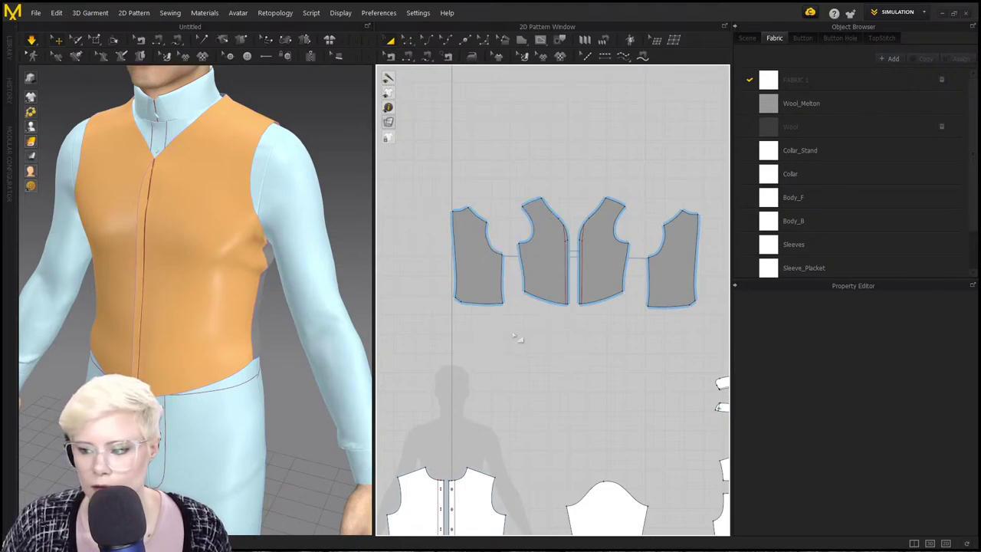
{"action": "scroll", "coordinate": [258, 245], "scroll_direction": "up", "scroll_amount": 2}
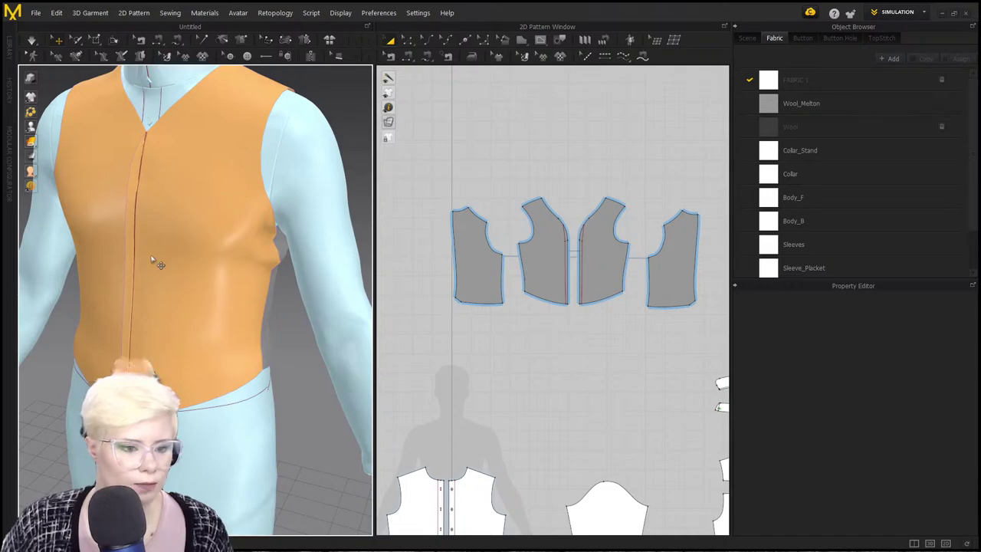
{"action": "right_click_drag", "start_coordinate": [153, 263], "coordinate": [227, 259]}
{"action": "right_click_drag", "start_coordinate": [197, 228], "coordinate": [258, 266]}
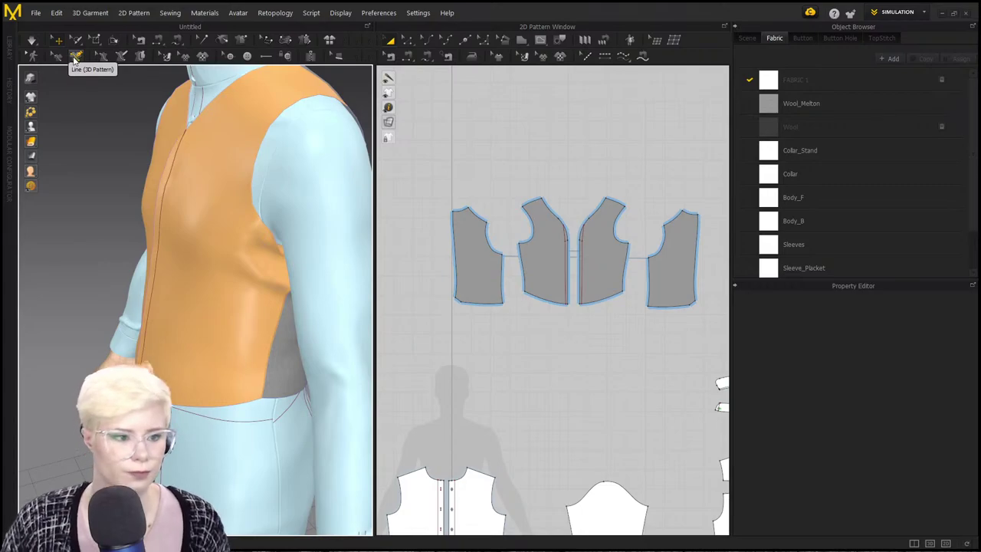
{"action": "scroll", "coordinate": [253, 158], "scroll_direction": "down", "scroll_amount": 3}
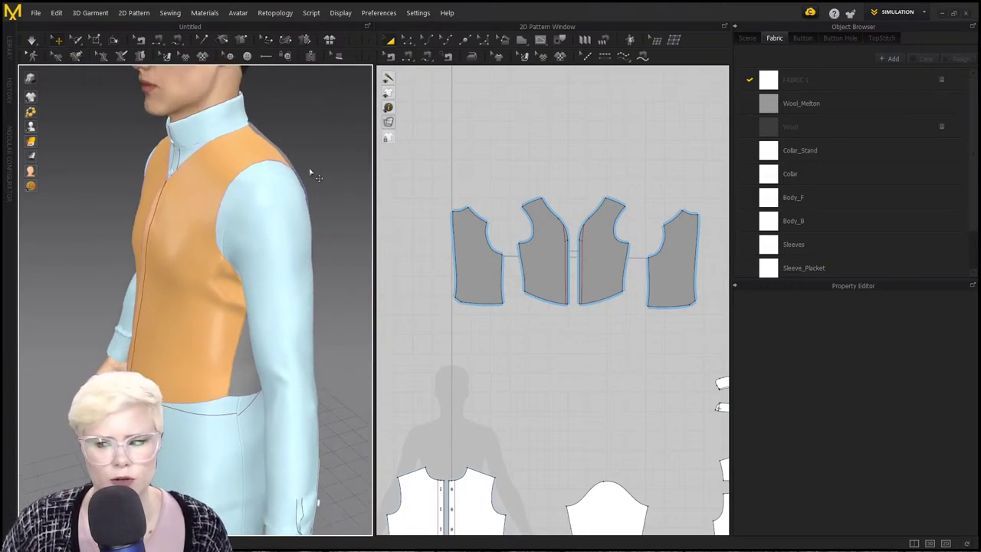
{"action": "middle_click_drag", "start_coordinate": [202, 187], "coordinate": [188, 180]}
{"action": "right_click_drag", "start_coordinate": [189, 180], "coordinate": [189, 176]}
{"action": "scroll", "coordinate": [188, 179], "scroll_direction": "up", "scroll_amount": 2}
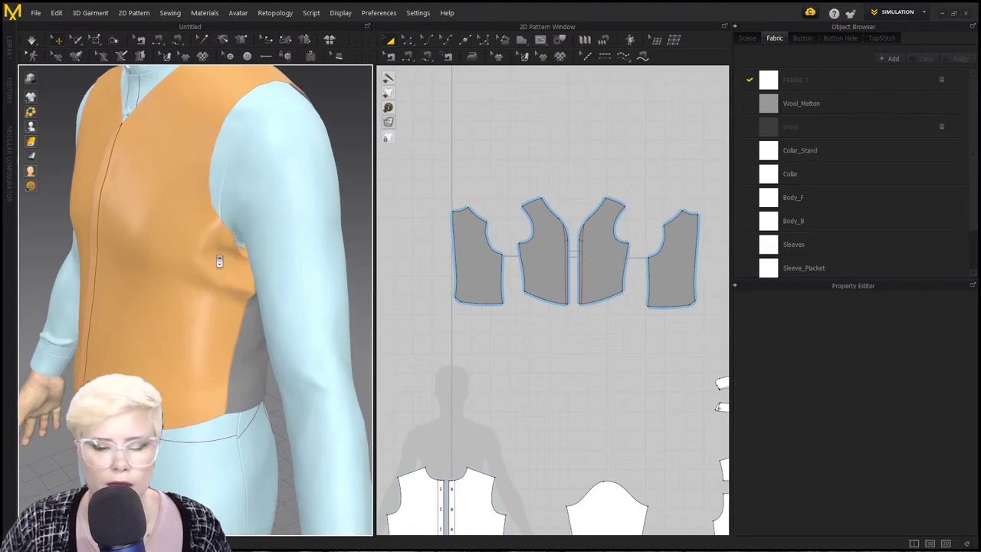
{"action": "scroll", "coordinate": [218, 257], "scroll_direction": "down", "scroll_amount": 3}
{"action": "right_click_drag", "start_coordinate": [211, 259], "coordinate": [190, 251]}
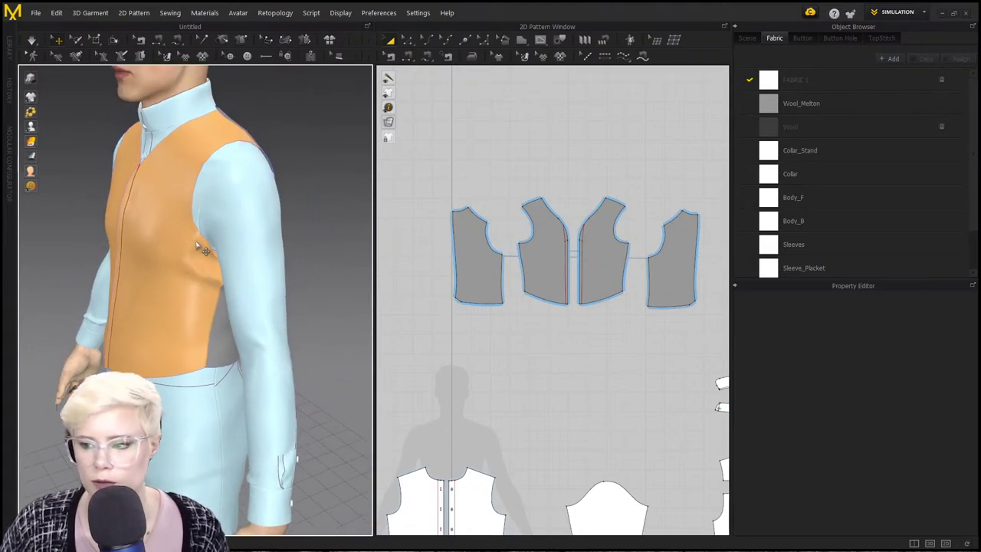
{"action": "right_click_drag", "start_coordinate": [187, 284], "coordinate": [192, 228]}
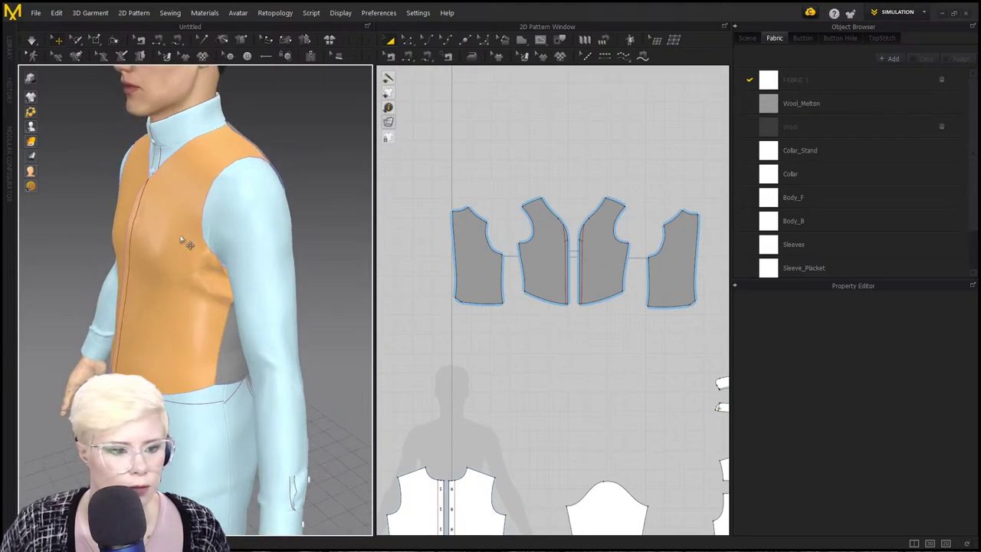
Draw a 3D armhole line under the wearer's left arm, about 174.5 mm on the vest front and 246.3 mm on its back.
{"action": "left_click", "coordinate": [76, 56]}
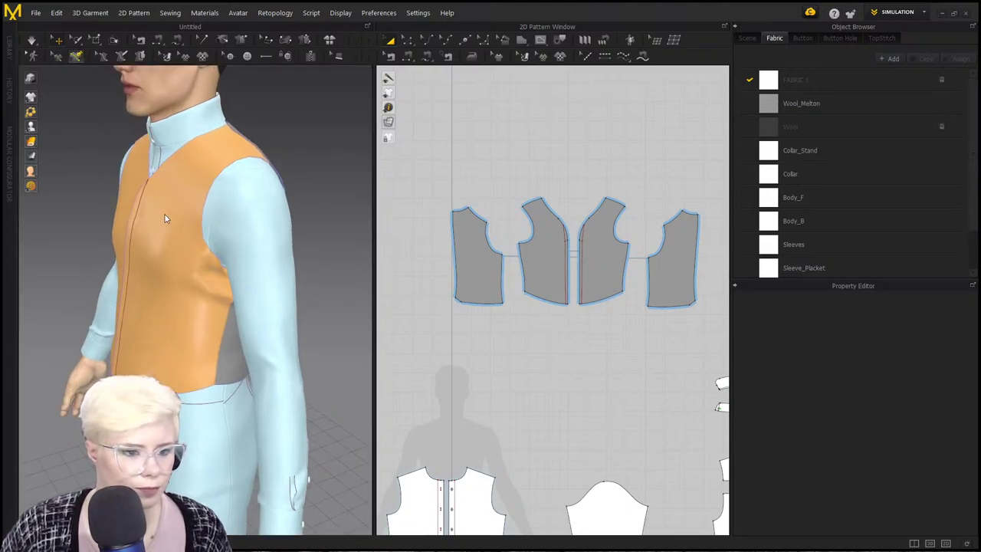
{"action": "left_click", "coordinate": [201, 222]}
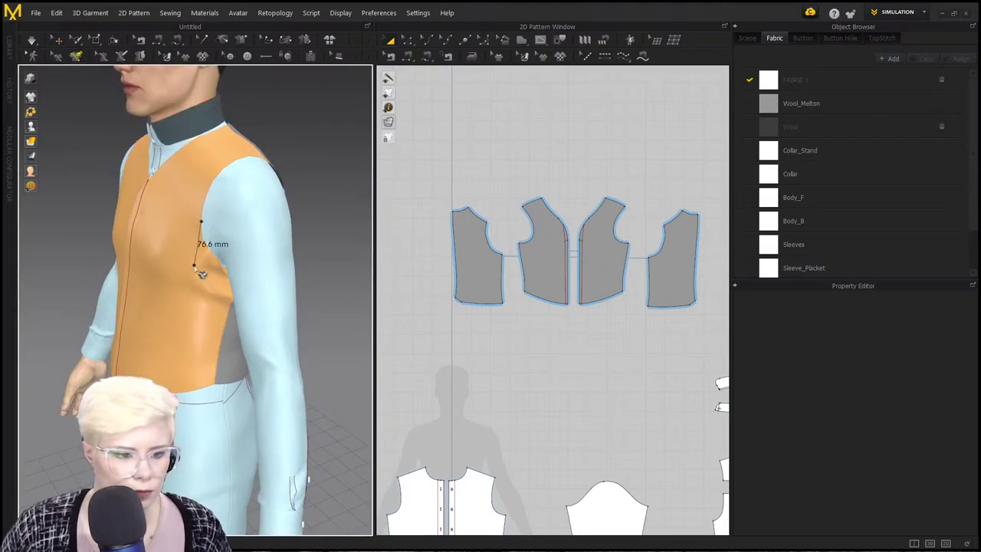
{"action": "left_click", "coordinate": [196, 265]}
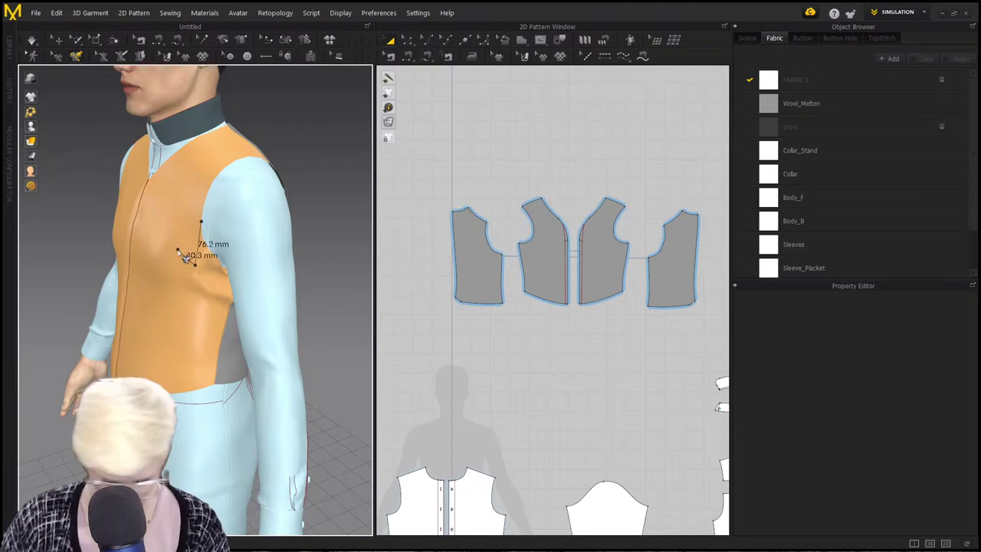
{"action": "key", "text": "ctrl+z"}
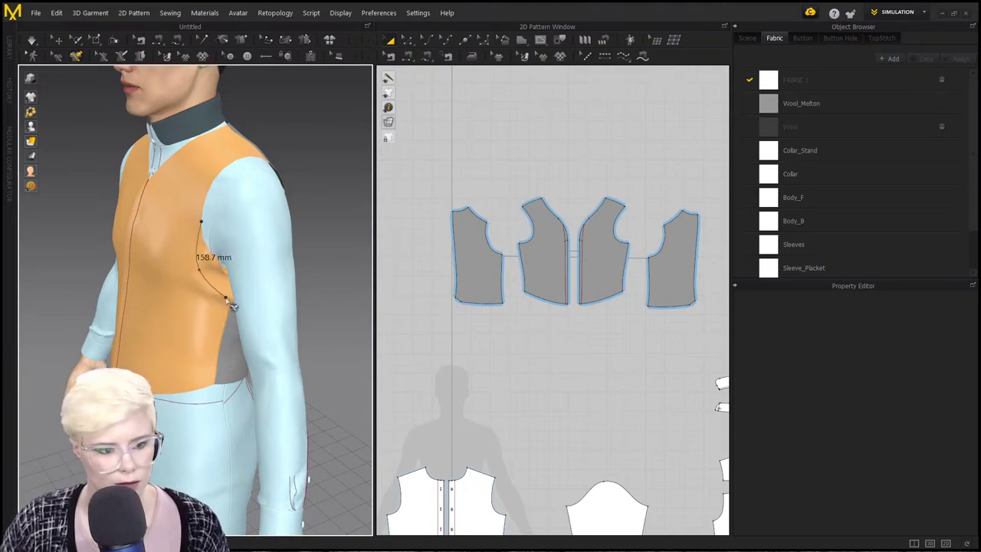
{"action": "right_click_drag", "start_coordinate": [239, 306], "coordinate": [149, 295]}
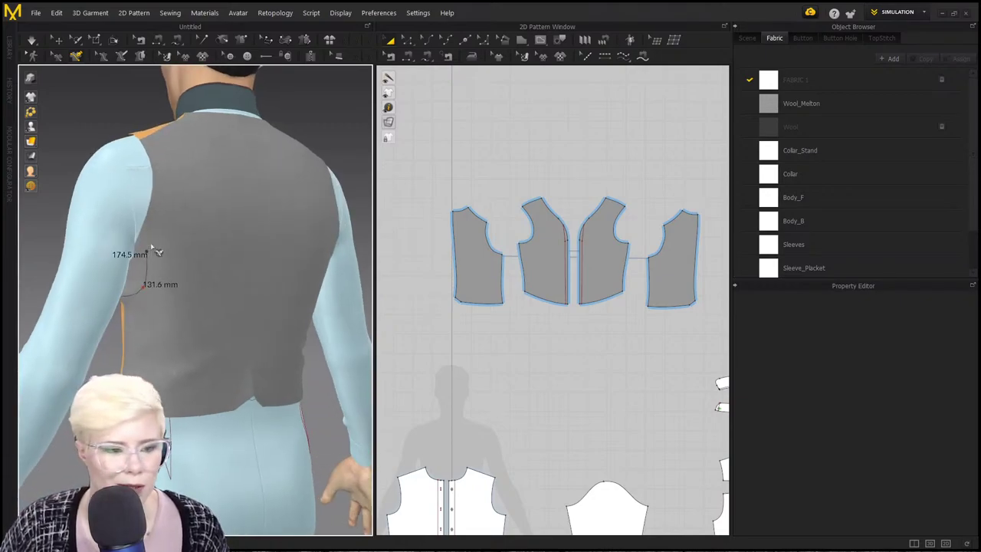
{"action": "left_click", "coordinate": [153, 175]}
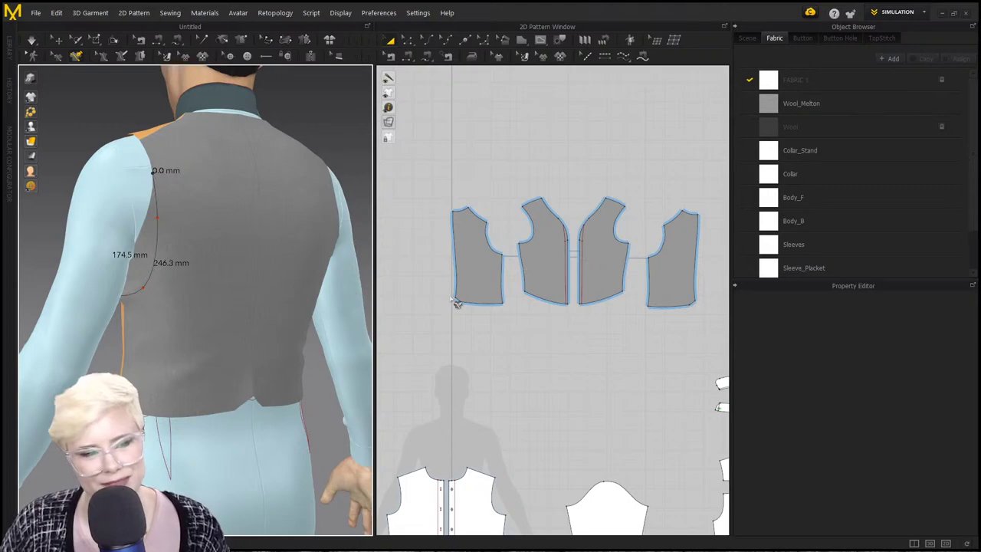
{"action": "key", "text": "space"}
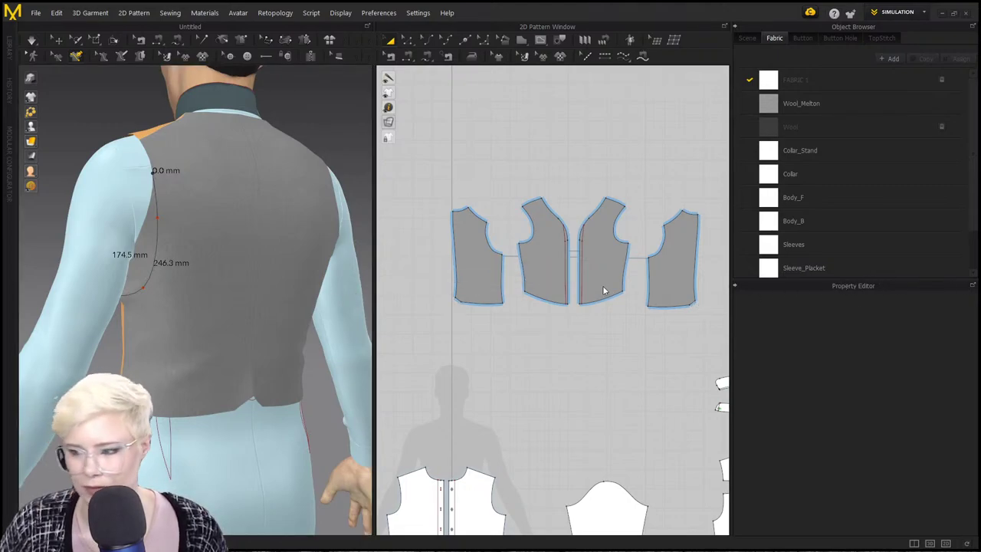
Examine the garment's 2D pattern pieces, focusing on the side seam between the vest's front and back panels, and compare with the 3D armhole line.
{"action": "right_click_drag", "start_coordinate": [310, 295], "coordinate": [364, 300]}
{"action": "scroll", "coordinate": [513, 293], "scroll_direction": "down", "scroll_amount": 1}
{"action": "middle_click_drag", "start_coordinate": [512, 292], "coordinate": [407, 250]}
{"action": "scroll", "coordinate": [578, 274], "scroll_direction": "down", "scroll_amount": 3}
{"action": "middle_click_drag", "start_coordinate": [579, 275], "coordinate": [568, 269]}
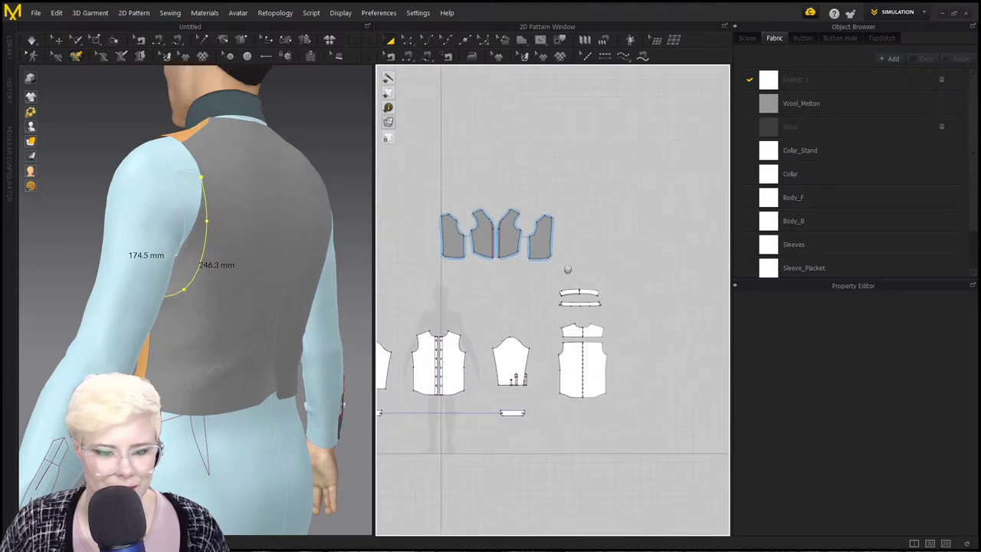
{"action": "scroll", "coordinate": [563, 273], "scroll_direction": "down", "scroll_amount": 1}
{"action": "middle_click_drag", "start_coordinate": [515, 307], "coordinate": [680, 293]}
{"action": "right_click_drag", "start_coordinate": [304, 271], "coordinate": [266, 296]}
{"action": "scroll", "coordinate": [609, 297], "scroll_direction": "down", "scroll_amount": 1}
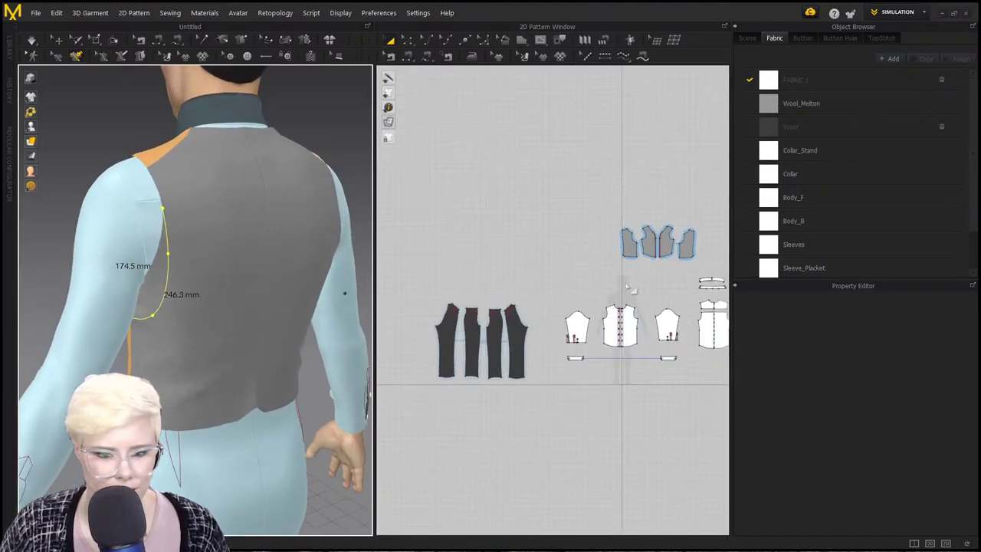
{"action": "scroll", "coordinate": [627, 288], "scroll_direction": "up", "scroll_amount": 6}
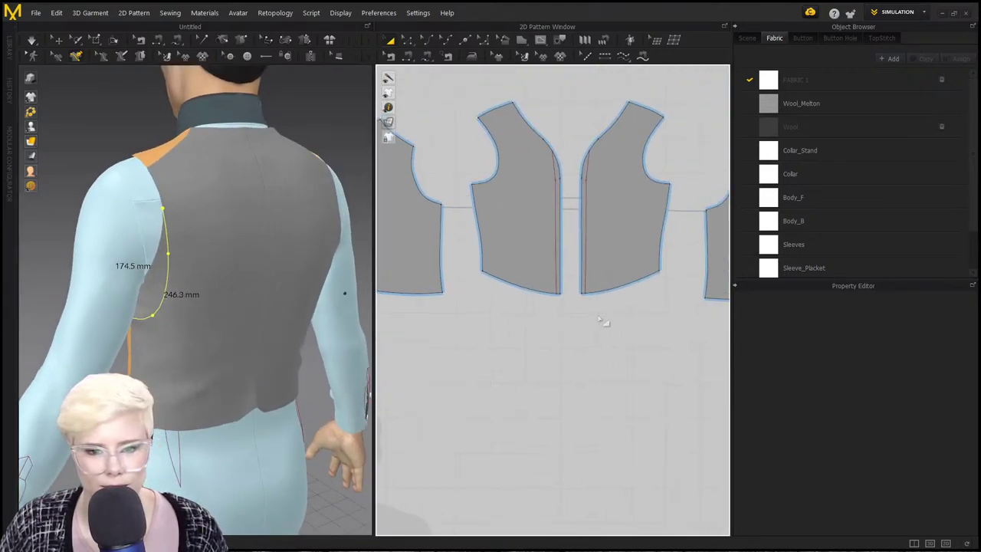
{"action": "scroll", "coordinate": [508, 355], "scroll_direction": "up", "scroll_amount": 4}
{"action": "scroll", "coordinate": [591, 289], "scroll_direction": "down", "scroll_amount": 2}
{"action": "scroll", "coordinate": [559, 302], "scroll_direction": "up", "scroll_amount": 2}
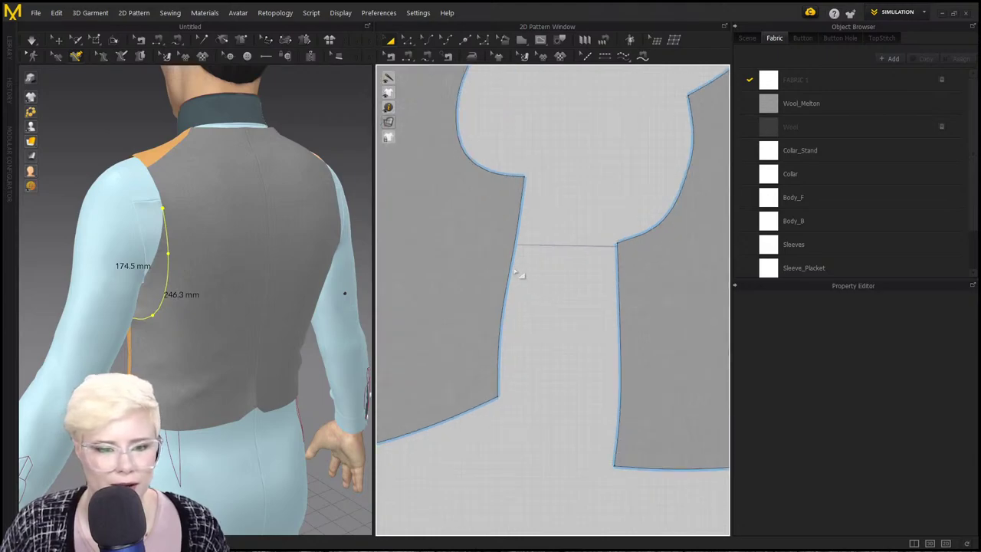
{"action": "right_click_drag", "start_coordinate": [187, 223], "coordinate": [212, 238]}
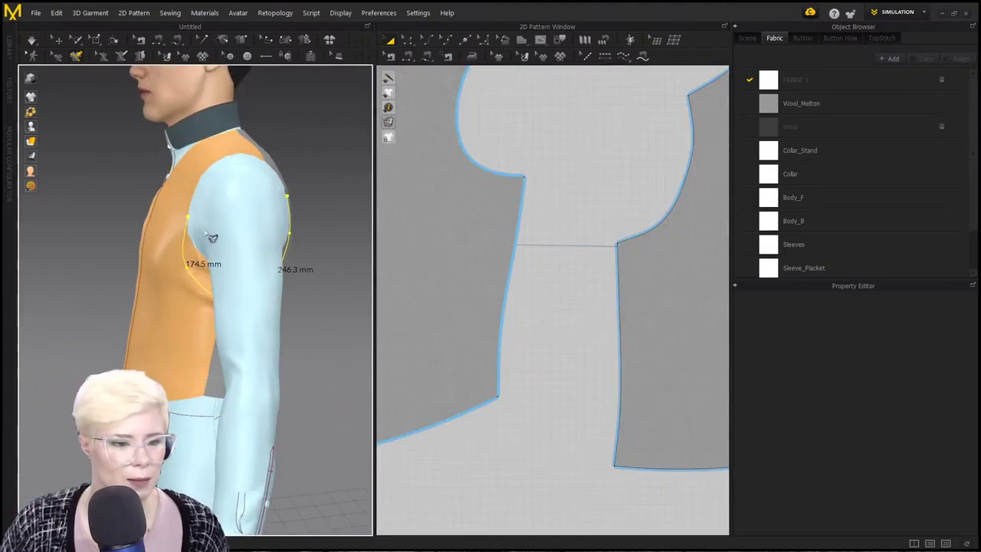
{"action": "scroll", "coordinate": [432, 256], "scroll_direction": "up", "scroll_amount": 1}
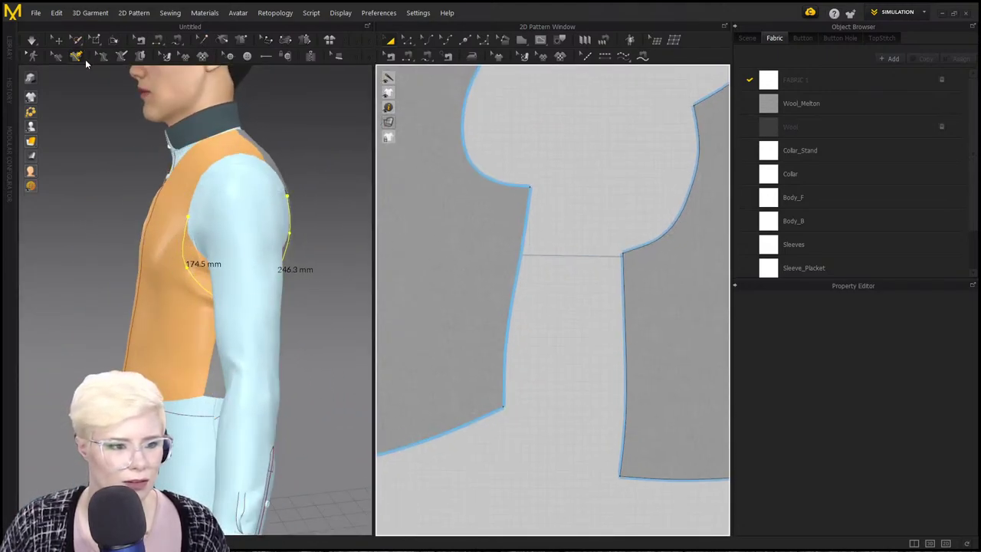
Convert the drawn 3D armhole line to an internal shape on the vest's front and back panels.
{"action": "right_click", "coordinate": [193, 275]}
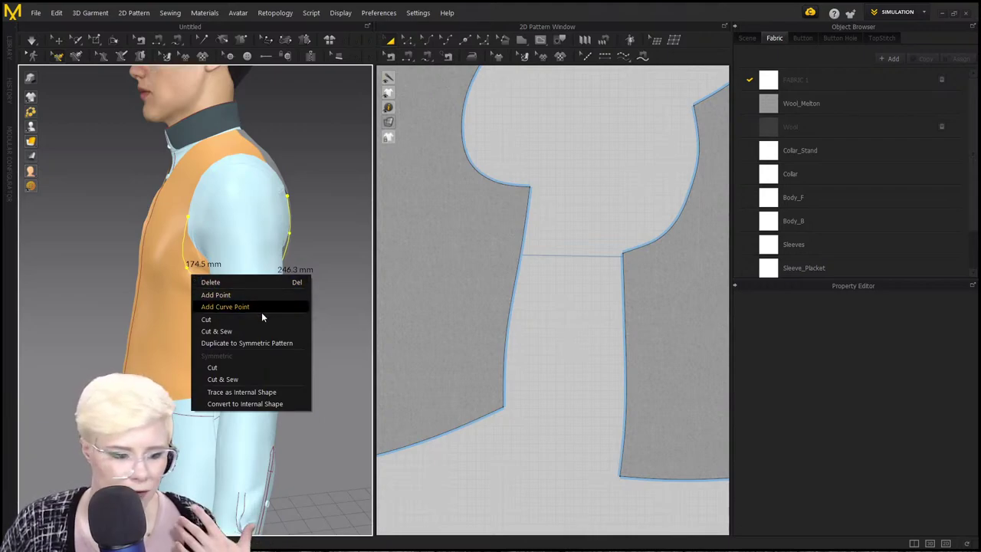
{"action": "left_click", "coordinate": [351, 344]}
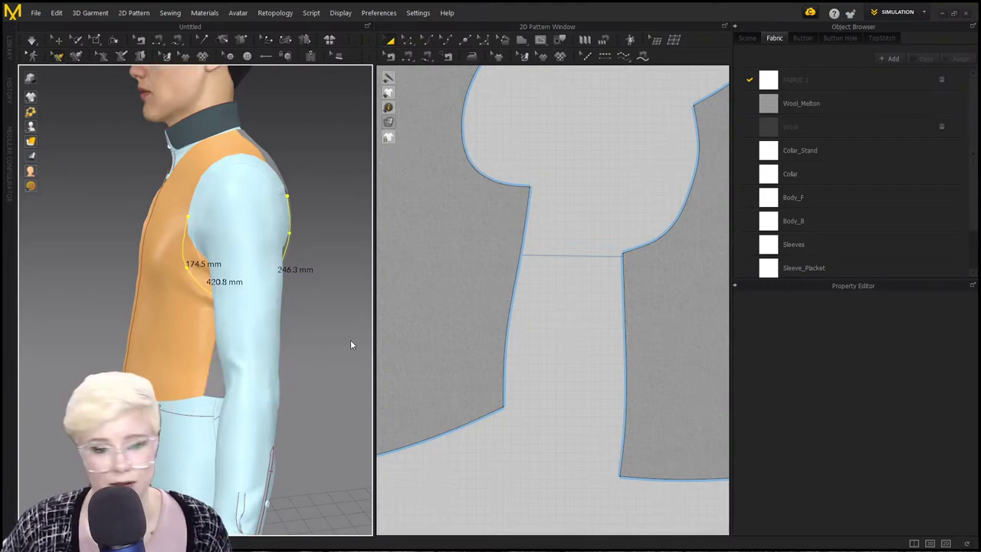
{"action": "left_click", "coordinate": [525, 266]}
{"action": "left_click", "coordinate": [489, 314]}
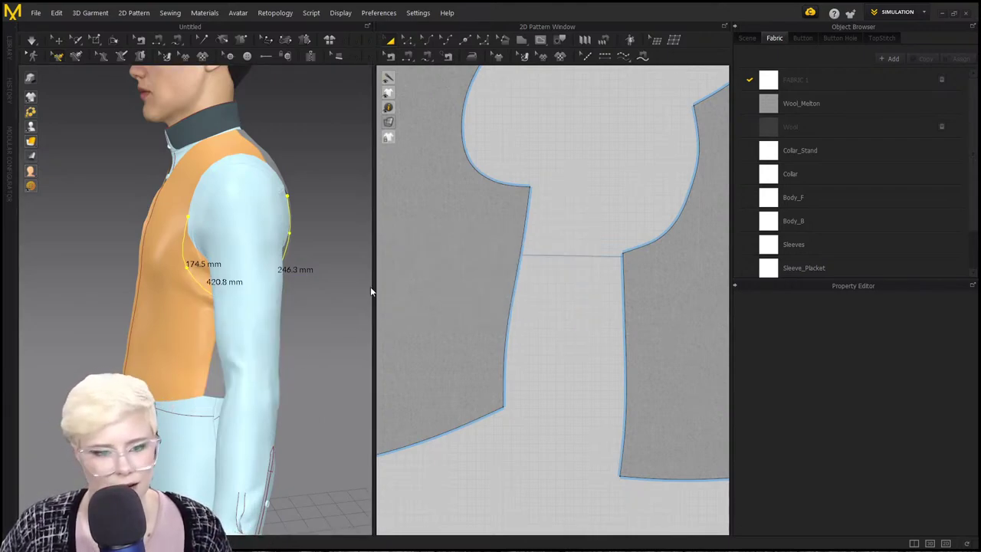
{"action": "right_click", "coordinate": [59, 58]}
{"action": "right_click", "coordinate": [201, 289]}
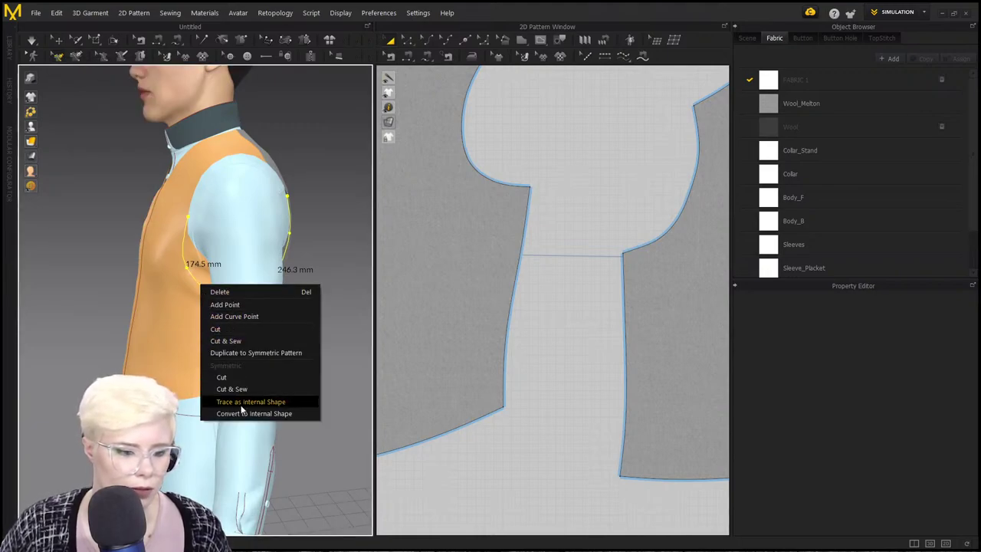
{"action": "left_click", "coordinate": [275, 408]}
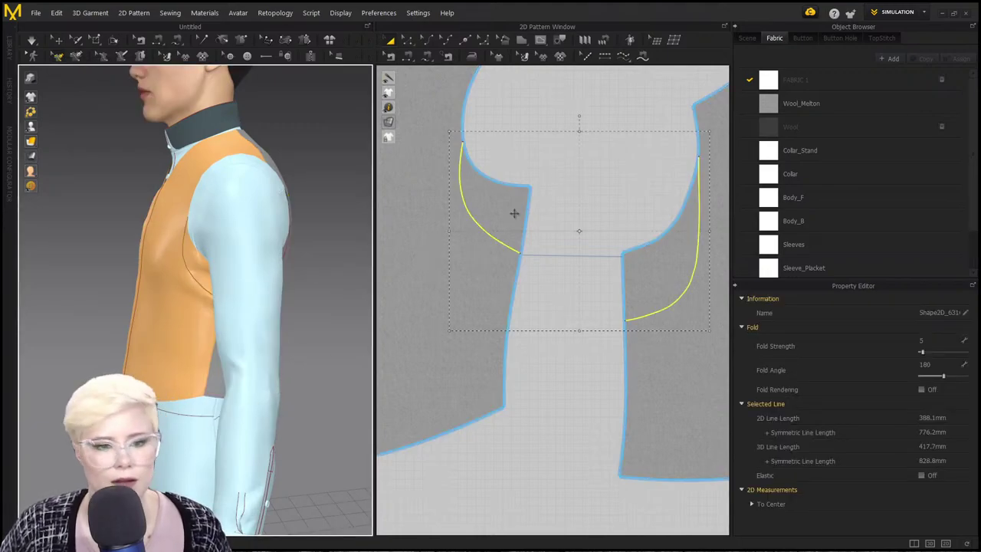
Cut the vest's front and back panels along the new armhole lines and delete the cut-off underarm pieces.
{"action": "right_click", "coordinate": [458, 177]}
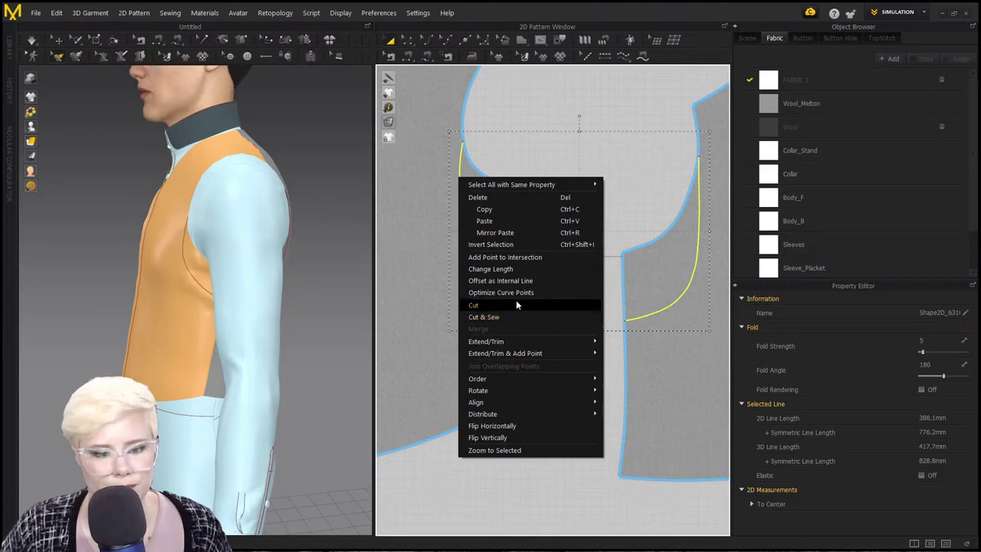
{"action": "left_click", "coordinate": [528, 219]}
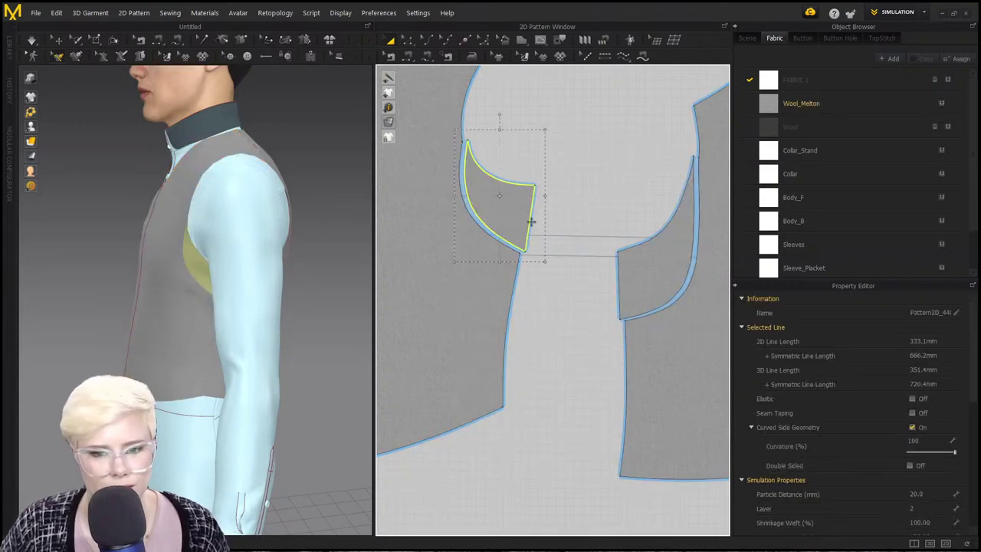
{"action": "left_click", "coordinate": [649, 240], "text": "shift"}
{"action": "scroll", "coordinate": [575, 253], "scroll_direction": "down", "scroll_amount": 3}
{"action": "scroll", "coordinate": [552, 285], "scroll_direction": "up", "scroll_amount": 1}
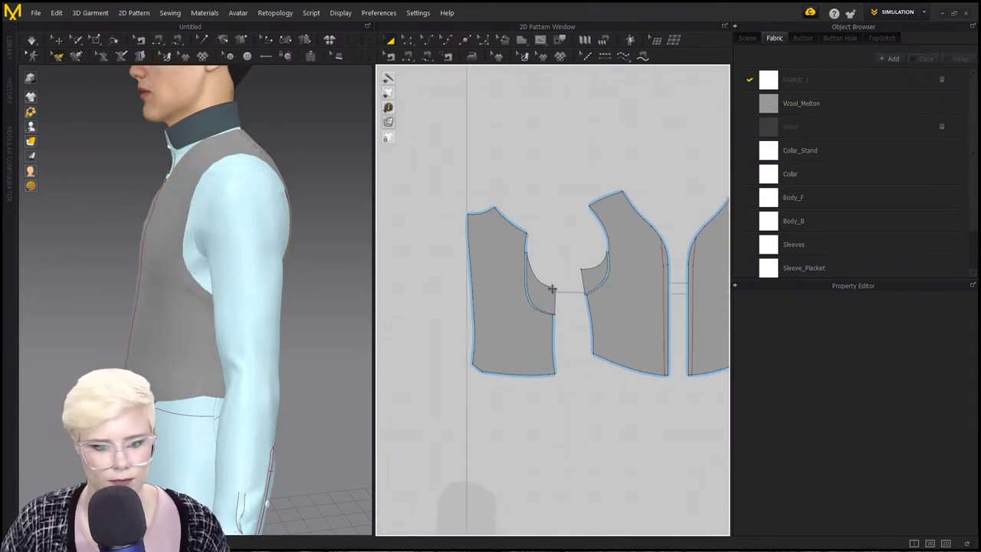
{"action": "left_click", "coordinate": [547, 286]}
{"action": "key", "text": "Delete"}
{"action": "left_click", "coordinate": [593, 274]}
{"action": "key", "text": "Delete"}
Simulate the vest with its recut armholes and check the result from the front.
{"action": "key", "text": "2"}
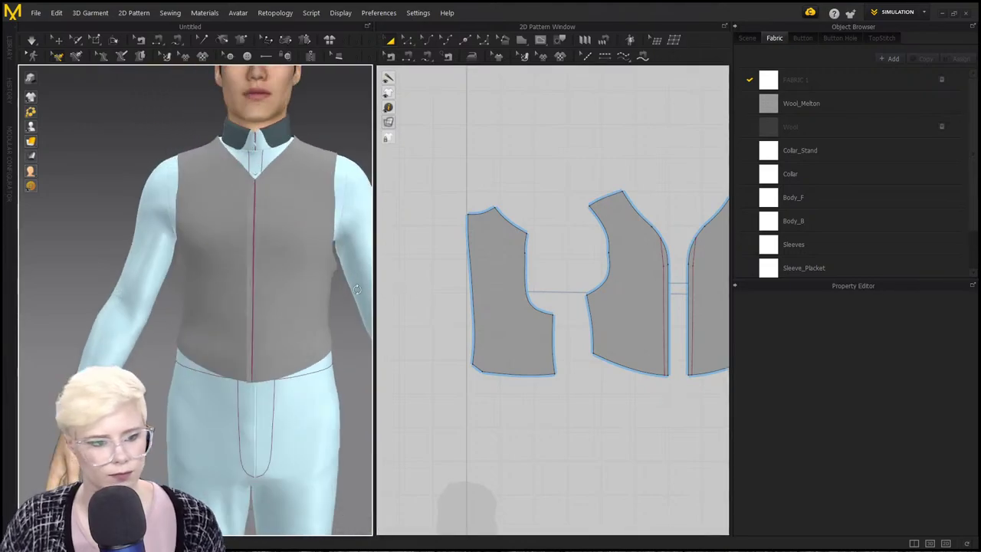
{"action": "right_click_drag", "start_coordinate": [327, 287], "coordinate": [290, 309]}
{"action": "key", "text": "space"}
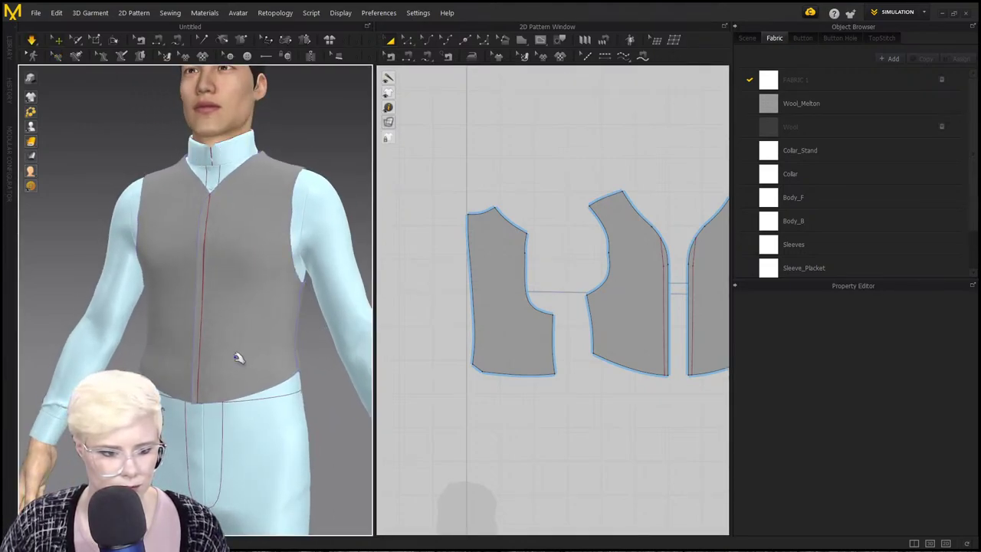
{"action": "key", "text": "2"}
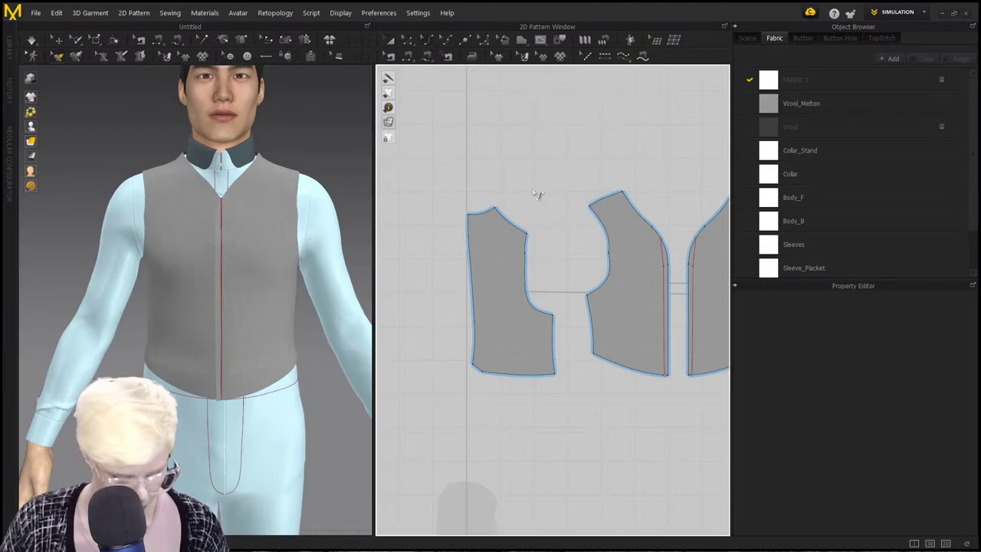
Convert the corner point partway down the armhole to a curve point on both the back and front vest panels.
{"action": "scroll", "coordinate": [524, 212], "scroll_direction": "up", "scroll_amount": 5}
{"action": "scroll", "coordinate": [527, 216], "scroll_direction": "down", "scroll_amount": 1}
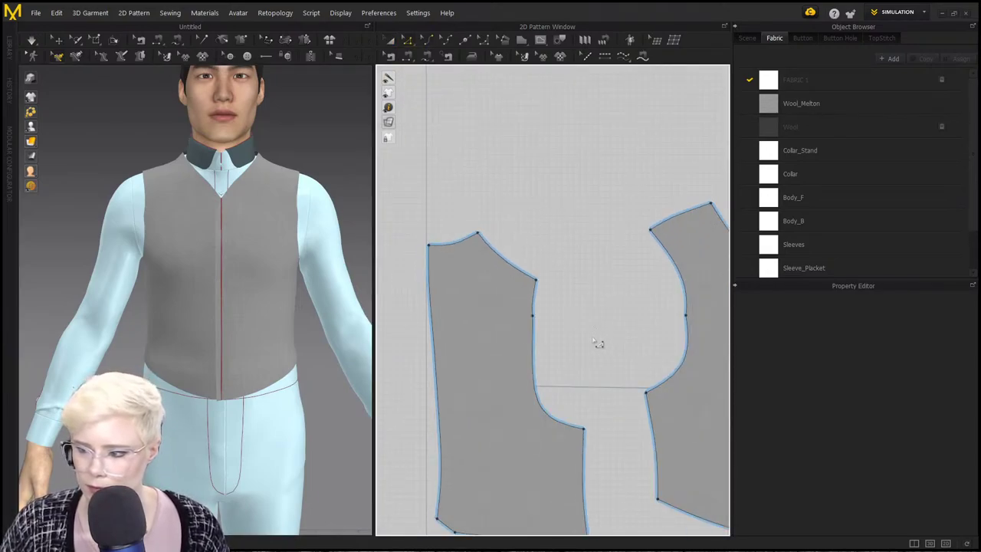
{"action": "right_click", "coordinate": [533, 315]}
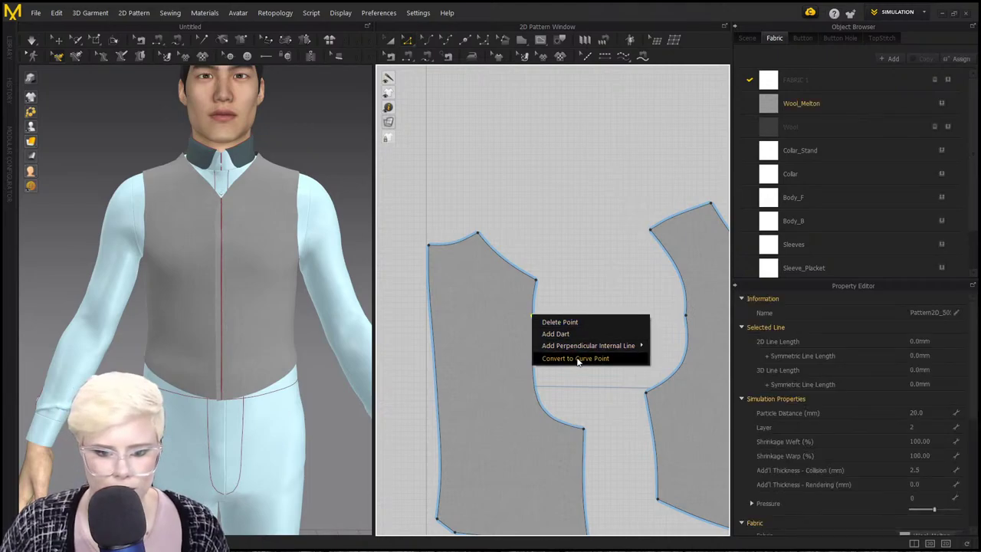
{"action": "left_click", "coordinate": [577, 358]}
{"action": "right_click", "coordinate": [687, 317]}
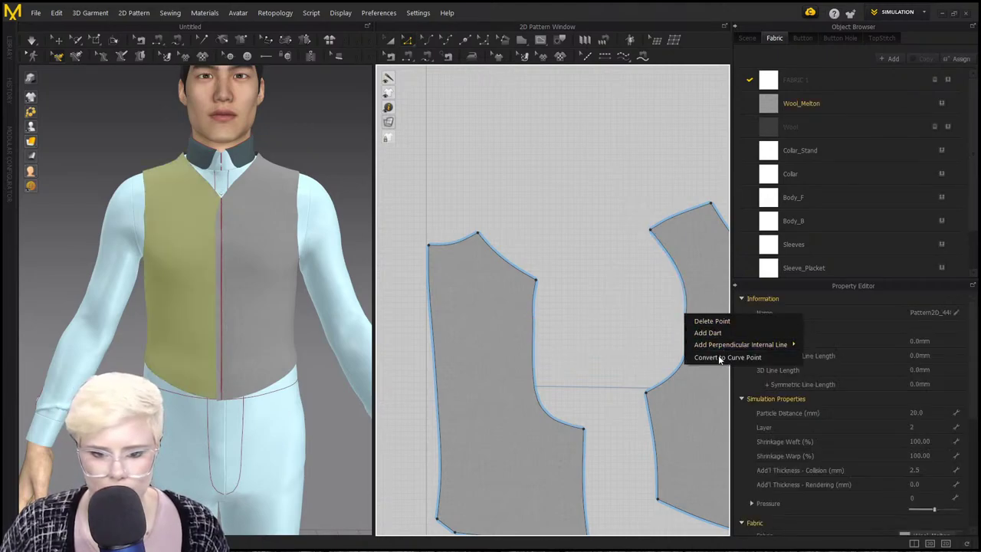
{"action": "left_click", "coordinate": [712, 355]}
Delete the closely spaced curve points at the middle of the front panel's armhole to smooth its curve.
{"action": "scroll", "coordinate": [713, 359], "scroll_direction": "down", "scroll_amount": 1}
{"action": "scroll", "coordinate": [590, 332], "scroll_direction": "up", "scroll_amount": 3}
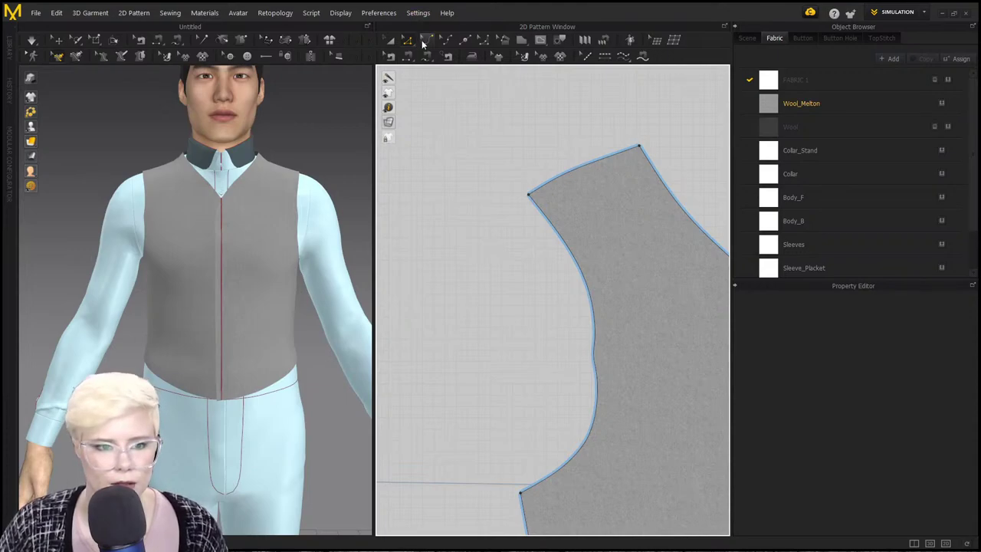
{"action": "left_click", "coordinate": [613, 374]}
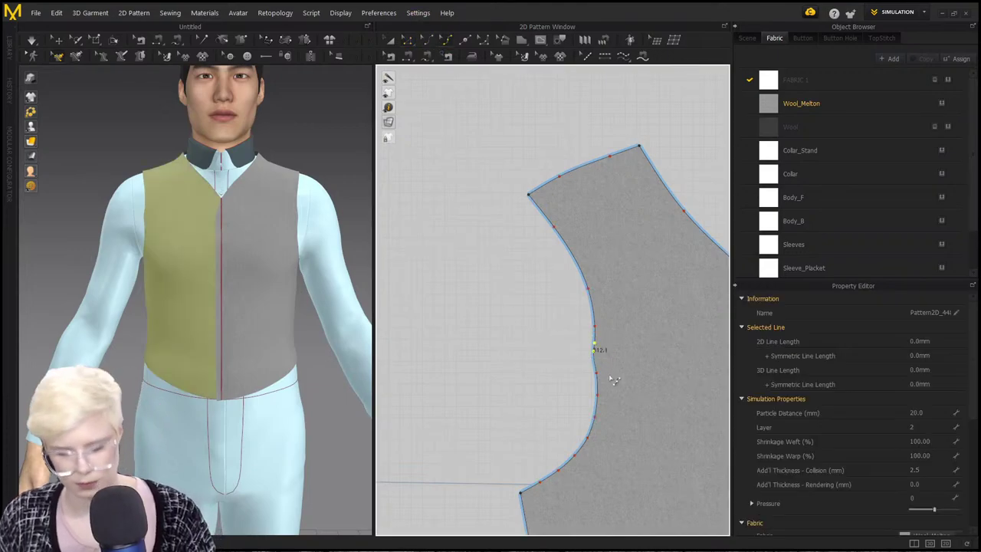
{"action": "left_click", "coordinate": [526, 384]}
{"action": "scroll", "coordinate": [546, 387], "scroll_direction": "down", "scroll_amount": 4}
{"action": "scroll", "coordinate": [513, 390], "scroll_direction": "up", "scroll_amount": 2}
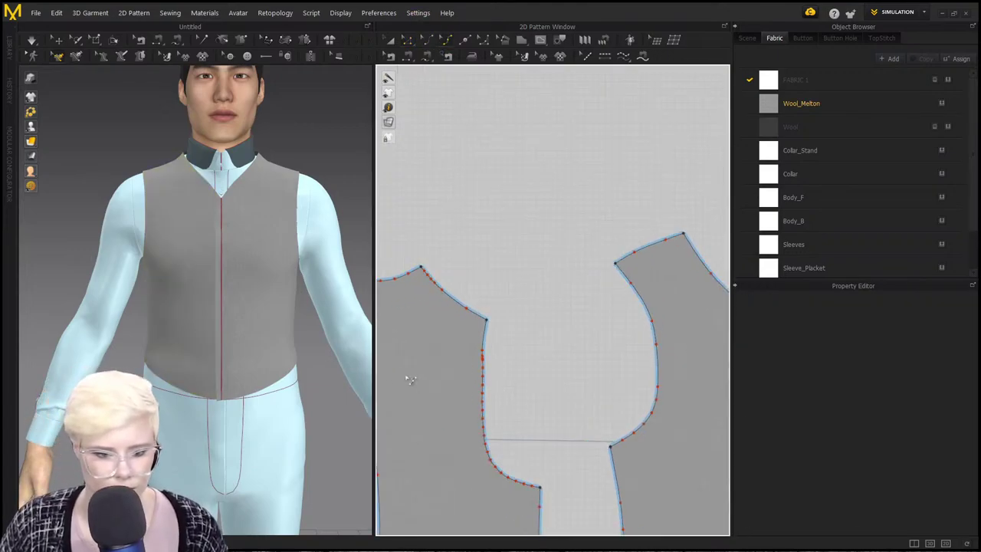
Examine the vest's recut armholes and overall fit from the back, side and front.
{"action": "right_click_drag", "start_coordinate": [297, 339], "coordinate": [158, 327]}
{"action": "middle_click_drag", "start_coordinate": [158, 326], "coordinate": [235, 355]}
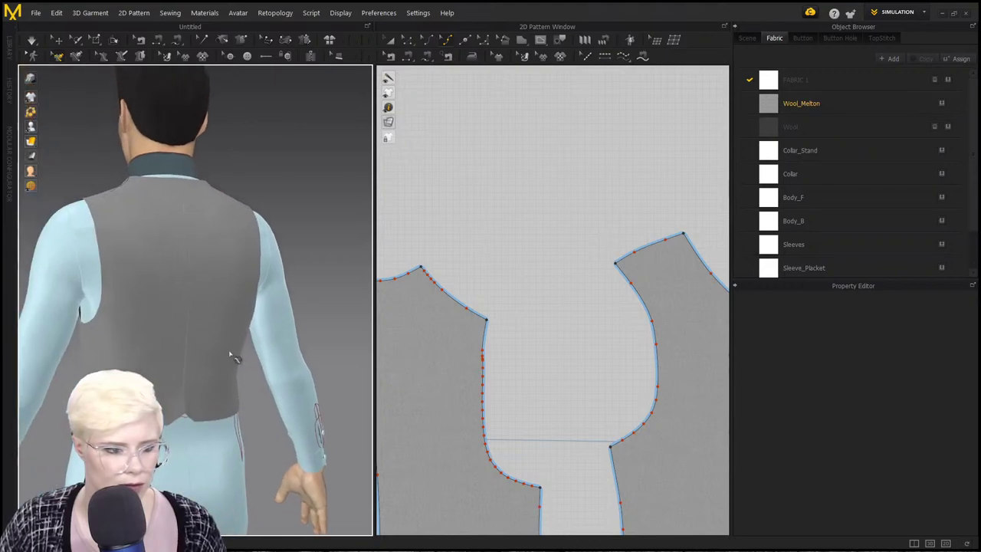
{"action": "mouse_move", "coordinate": [222, 362]}
{"action": "right_mouse_down"}
{"action": "mouse_move", "coordinate": [125, 344]}
{"action": "mouse_move", "coordinate": [213, 361]}
{"action": "right_mouse_up"}
{"action": "scroll", "coordinate": [194, 373], "scroll_direction": "up", "scroll_amount": 2}
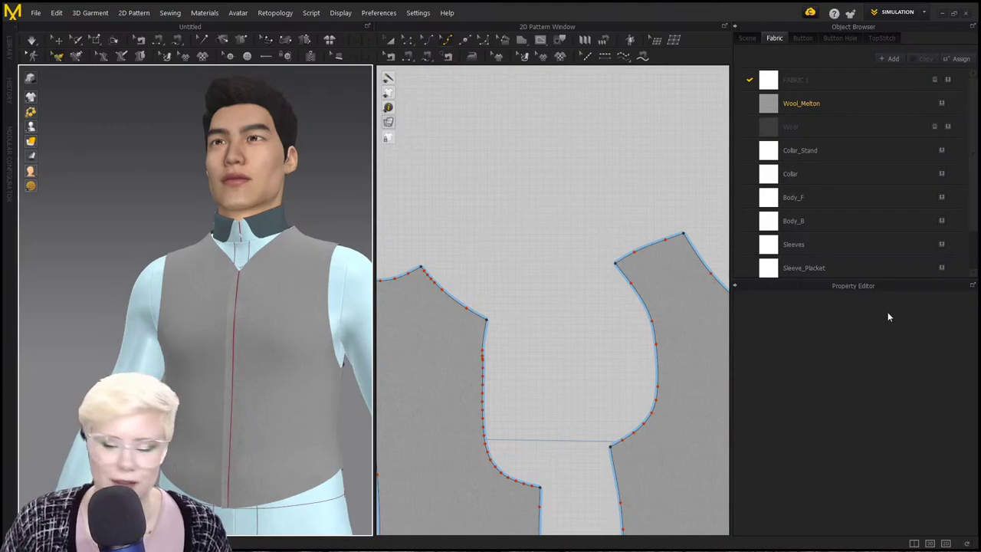
{"action": "right_click_drag", "start_coordinate": [326, 302], "coordinate": [180, 309]}
{"action": "right_click_drag", "start_coordinate": [287, 309], "coordinate": [206, 322]}
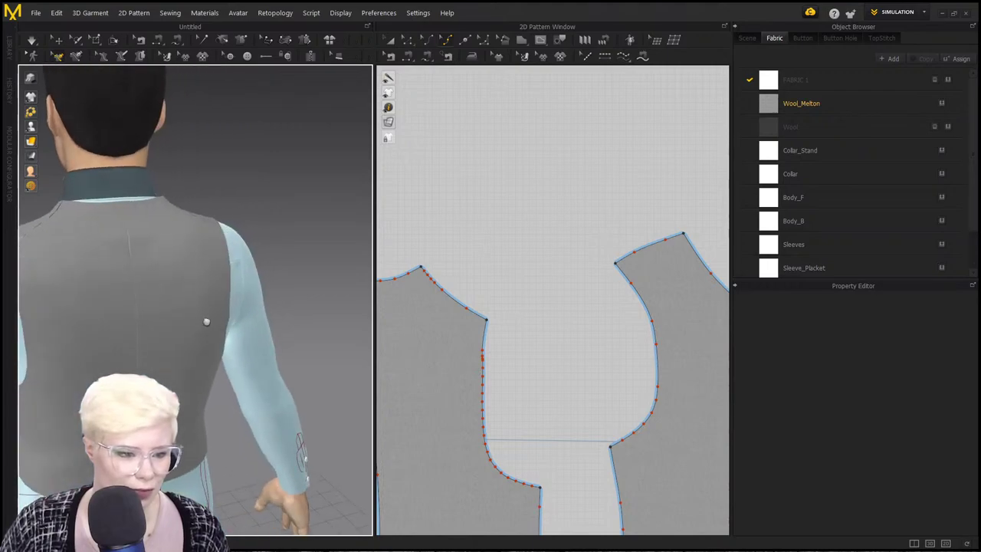
{"action": "middle_click_drag", "start_coordinate": [206, 322], "coordinate": [266, 313]}
{"action": "right_click_drag", "start_coordinate": [248, 332], "coordinate": [244, 311]}
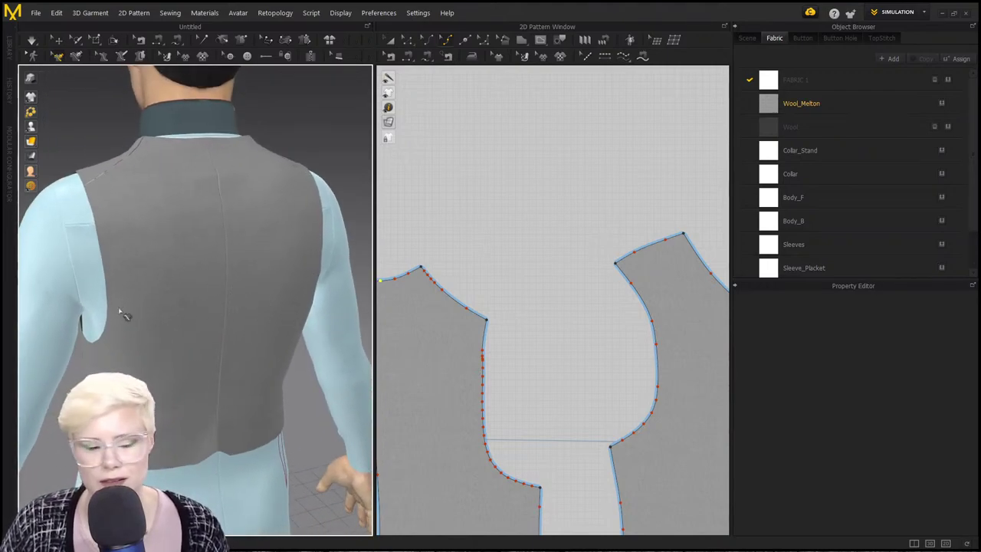
{"action": "right_click_drag", "start_coordinate": [119, 309], "coordinate": [86, 295]}
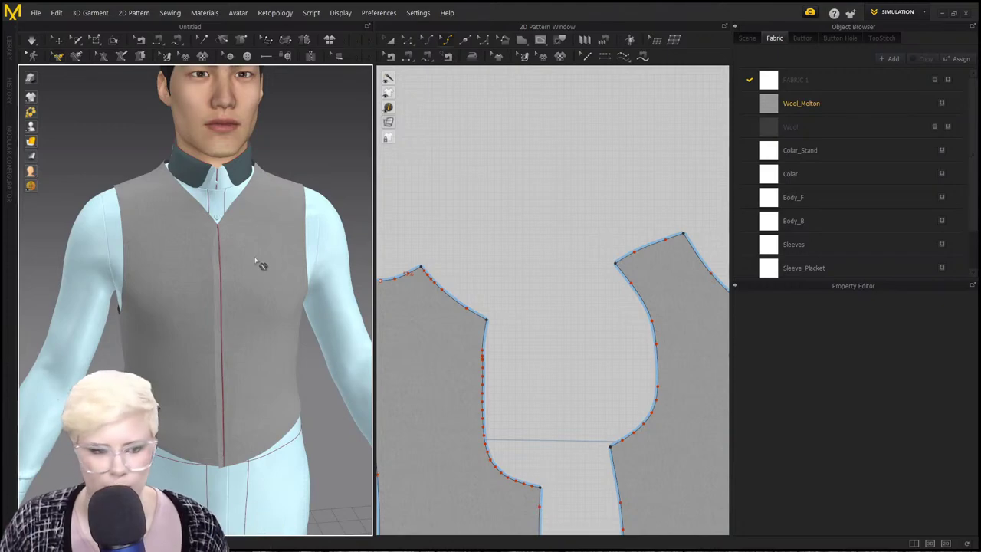
Examine the vest on the avatar from the front and its two front pattern panels before adding fastenings.
{"action": "scroll", "coordinate": [229, 281], "scroll_direction": "down", "scroll_amount": 2}
{"action": "middle_click_drag", "start_coordinate": [229, 282], "coordinate": [241, 256]}
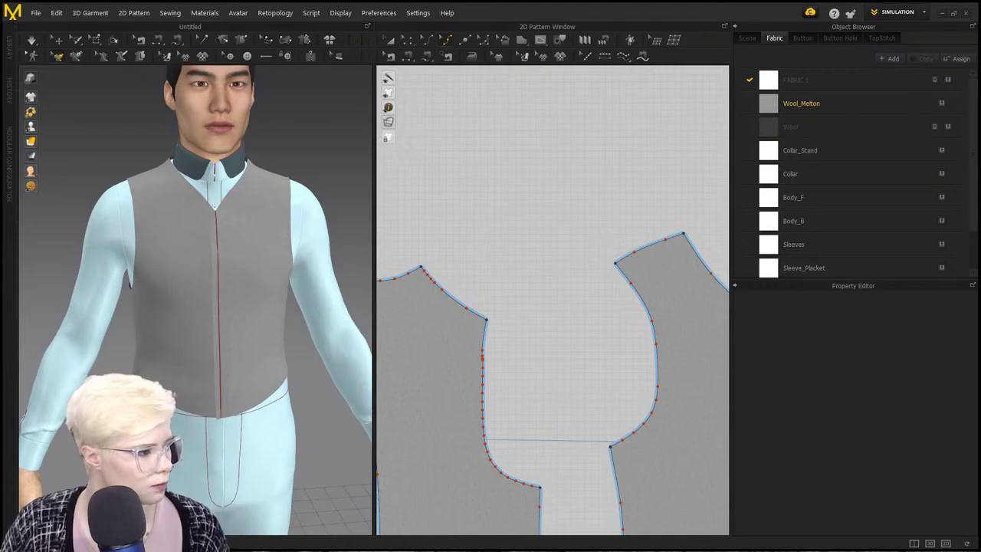
{"action": "middle_click_drag", "start_coordinate": [172, 385], "coordinate": [162, 345]}
{"action": "right_click_drag", "start_coordinate": [161, 345], "coordinate": [163, 382]}
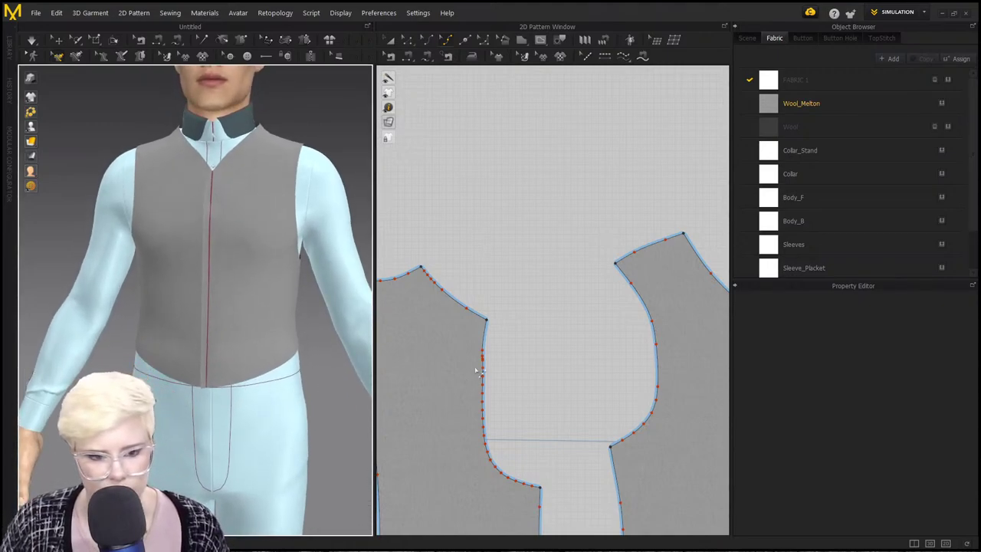
{"action": "scroll", "coordinate": [471, 341], "scroll_direction": "down", "scroll_amount": 3}
{"action": "scroll", "coordinate": [468, 339], "scroll_direction": "up", "scroll_amount": 1}
{"action": "scroll", "coordinate": [463, 332], "scroll_direction": "down", "scroll_amount": 2}
{"action": "middle_click_drag", "start_coordinate": [463, 333], "coordinate": [479, 302]}
{"action": "right_click_drag", "start_coordinate": [287, 318], "coordinate": [255, 341]}
{"action": "key", "text": "2"}
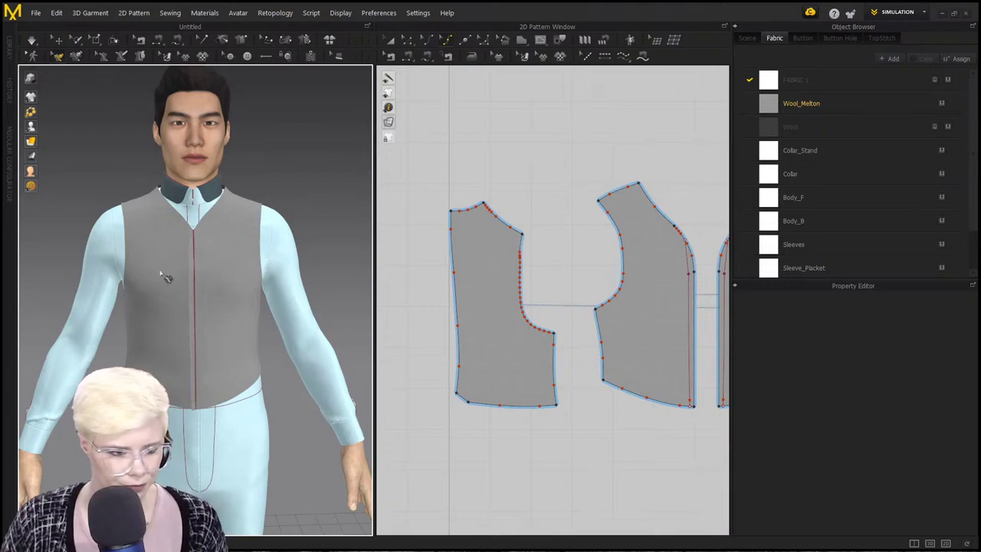
{"action": "scroll", "coordinate": [460, 268], "scroll_direction": "up", "scroll_amount": 3}
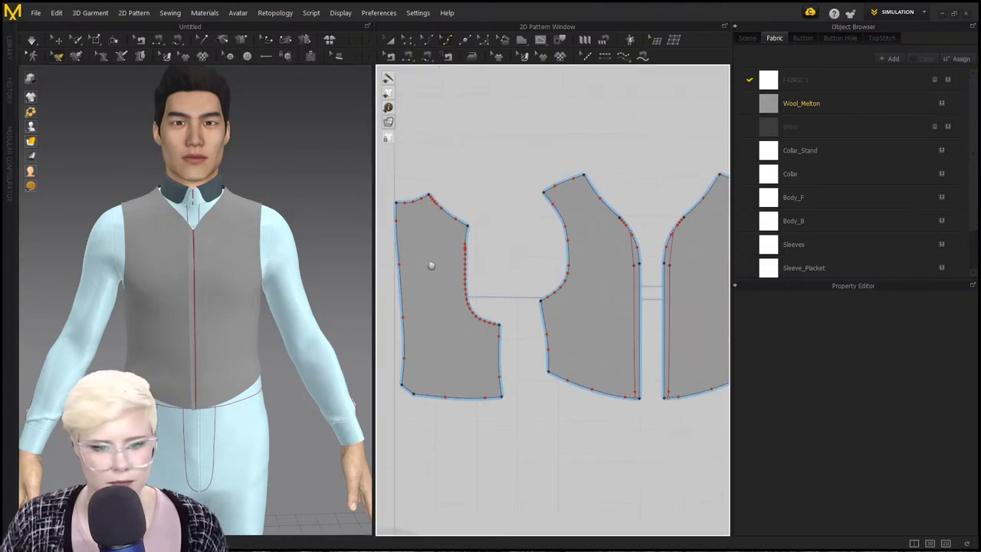
{"action": "scroll", "coordinate": [559, 263], "scroll_direction": "down", "scroll_amount": 2}
{"action": "middle_click_drag", "start_coordinate": [560, 263], "coordinate": [467, 269]}
{"action": "scroll", "coordinate": [502, 269], "scroll_direction": "up", "scroll_amount": 3}
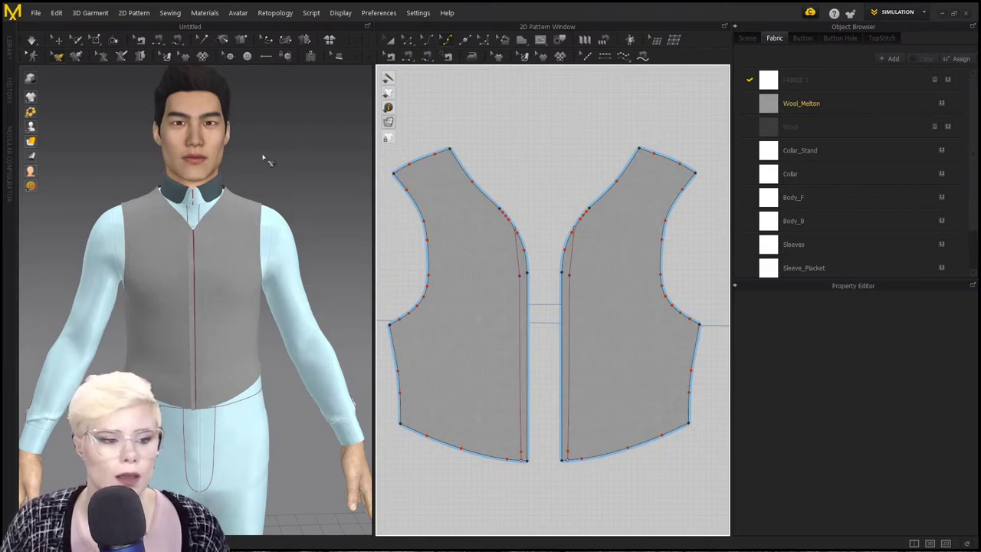
{"action": "scroll", "coordinate": [237, 276], "scroll_direction": "up", "scroll_amount": 2}
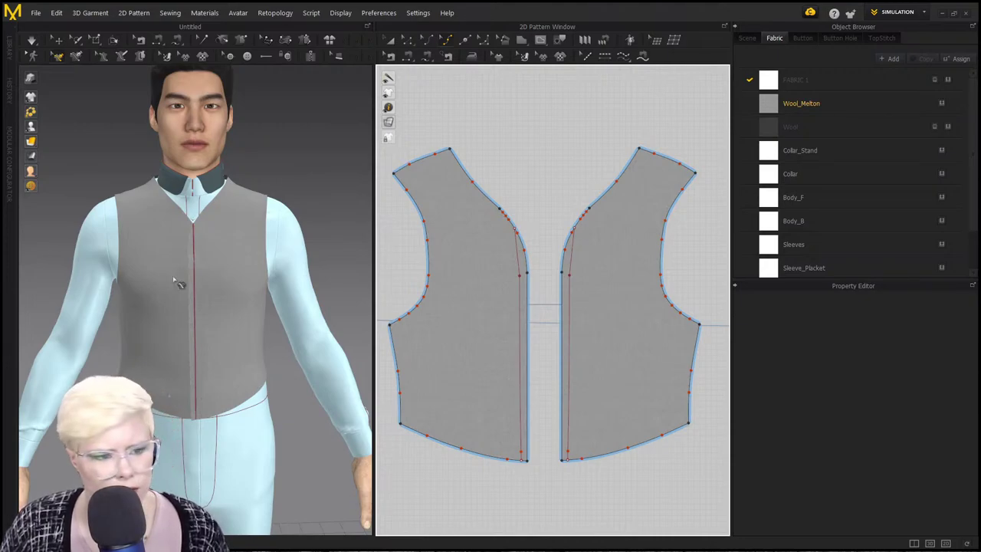
{"action": "scroll", "coordinate": [205, 306], "scroll_direction": "up", "scroll_amount": 1}
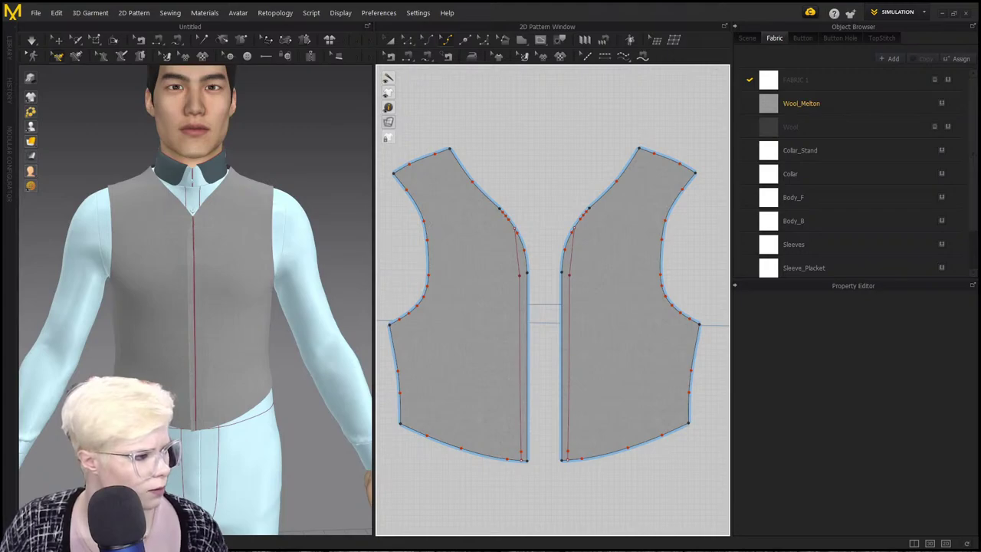
Switch to the browser, open the sack-suit photograph in its own tab to study the vest's buttons, and return to Marvelous Designer.
{"action": "left_click_drag", "start_coordinate": [307, 551], "coordinate": [537, 0]}
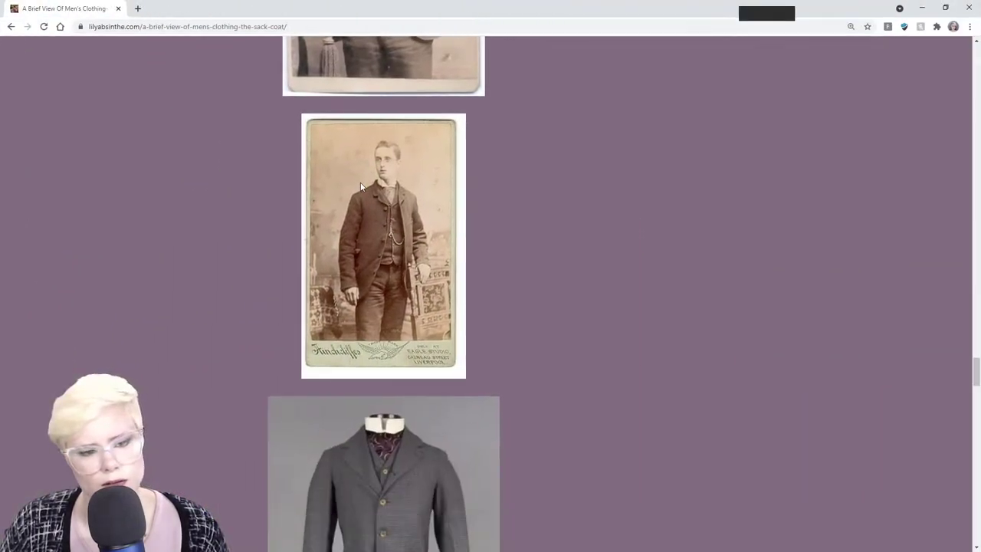
{"action": "right_click", "coordinate": [367, 230]}
{"action": "left_click", "coordinate": [497, 222]}
{"action": "right_click", "coordinate": [463, 221]}
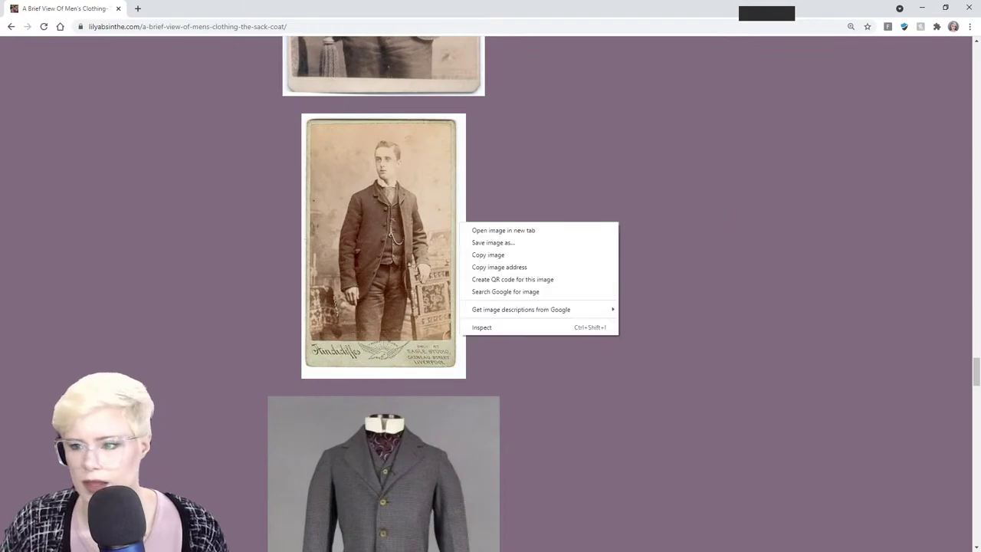
{"action": "left_click", "coordinate": [681, 152]}
{"action": "right_click", "coordinate": [434, 216]}
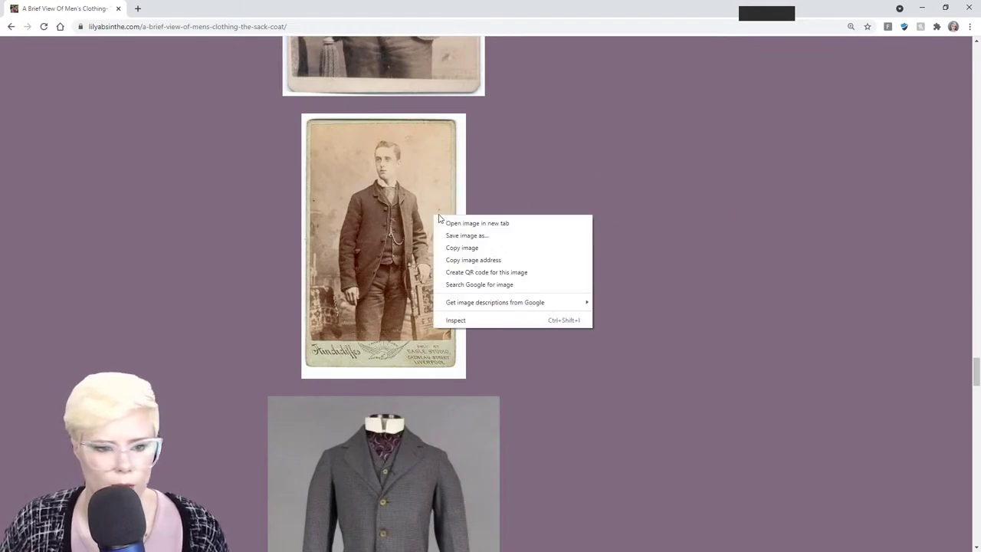
{"action": "left_click", "coordinate": [502, 222]}
{"action": "left_click", "coordinate": [228, 14]}
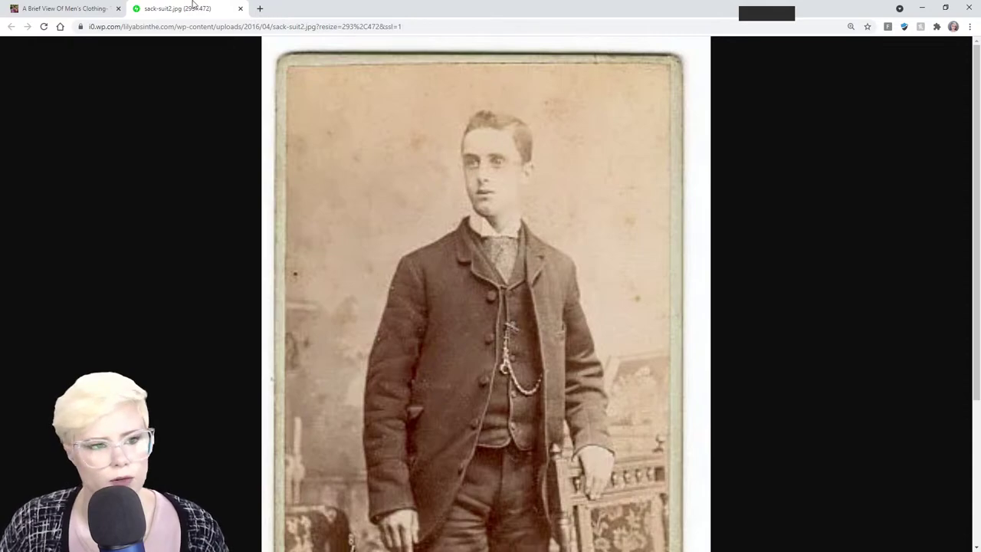
{"action": "left_click_drag", "start_coordinate": [206, 7], "coordinate": [0, 84]}
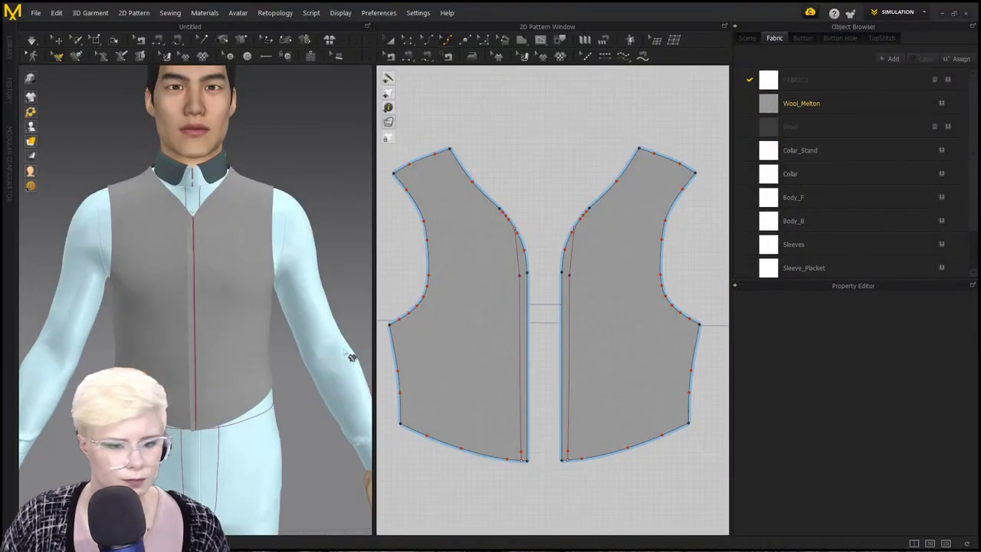
Place a default button near the upper end of the internal line on the vest's front panel, just below the neckline.
{"action": "left_click", "coordinate": [248, 58]}
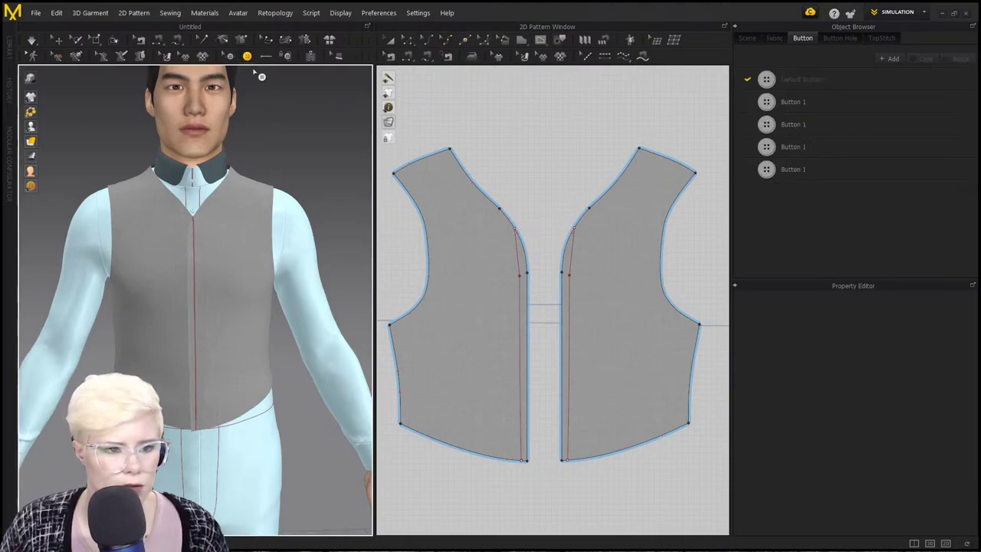
{"action": "scroll", "coordinate": [499, 261], "scroll_direction": "up", "scroll_amount": 3}
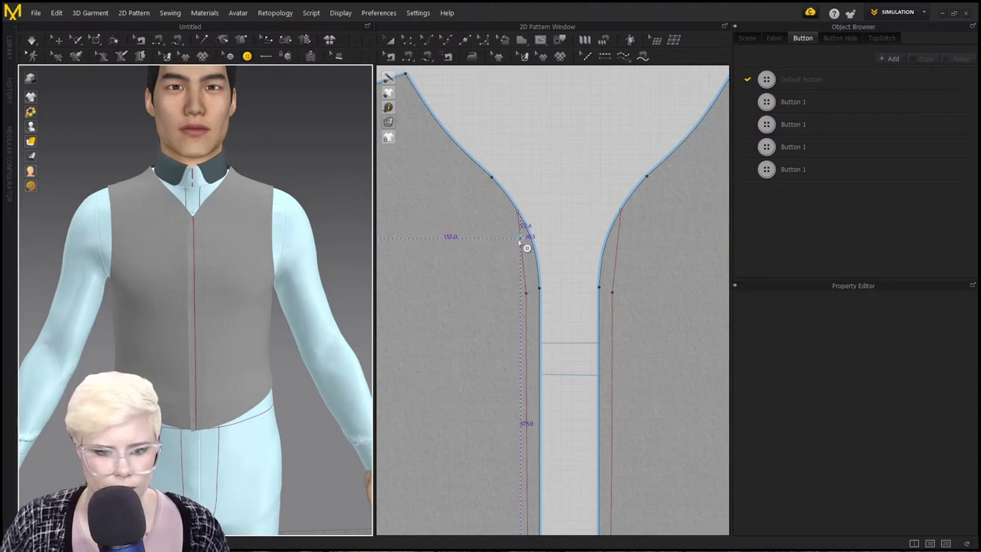
{"action": "scroll", "coordinate": [533, 247], "scroll_direction": "down", "scroll_amount": 2}
{"action": "scroll", "coordinate": [533, 248], "scroll_direction": "down", "scroll_amount": 2}
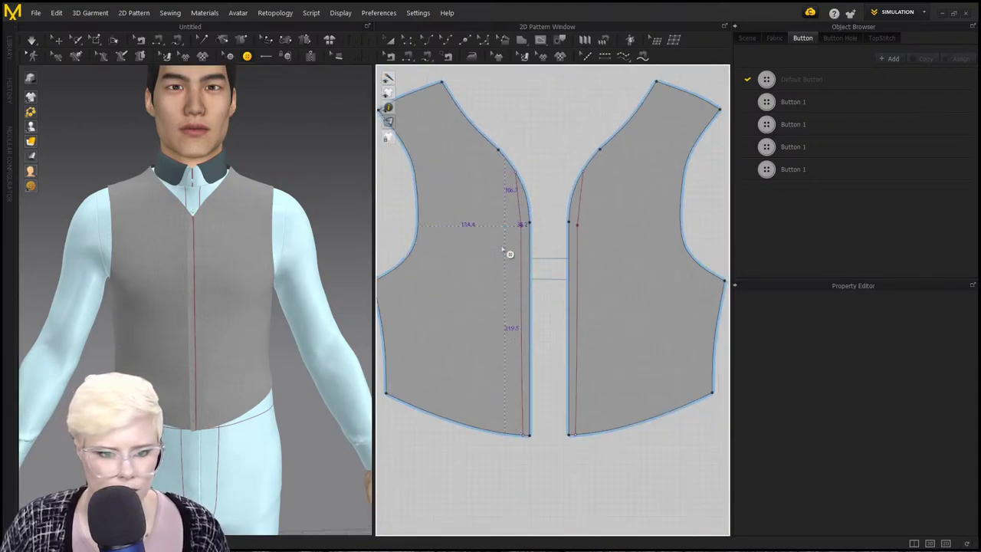
{"action": "left_click", "coordinate": [520, 198]}
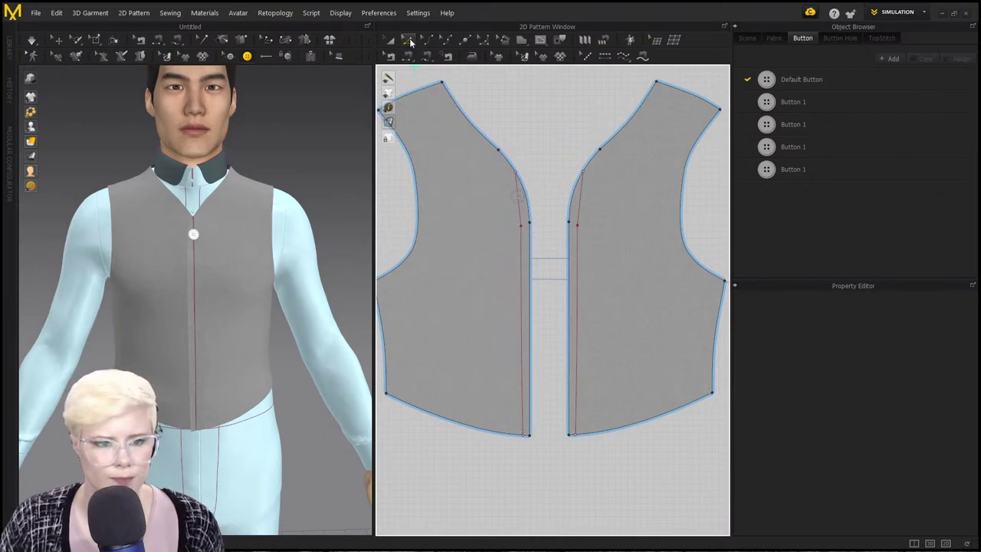
Copy the vest button and paste four evenly spaced copies straight below it along the front opening.
{"action": "left_click", "coordinate": [230, 56]}
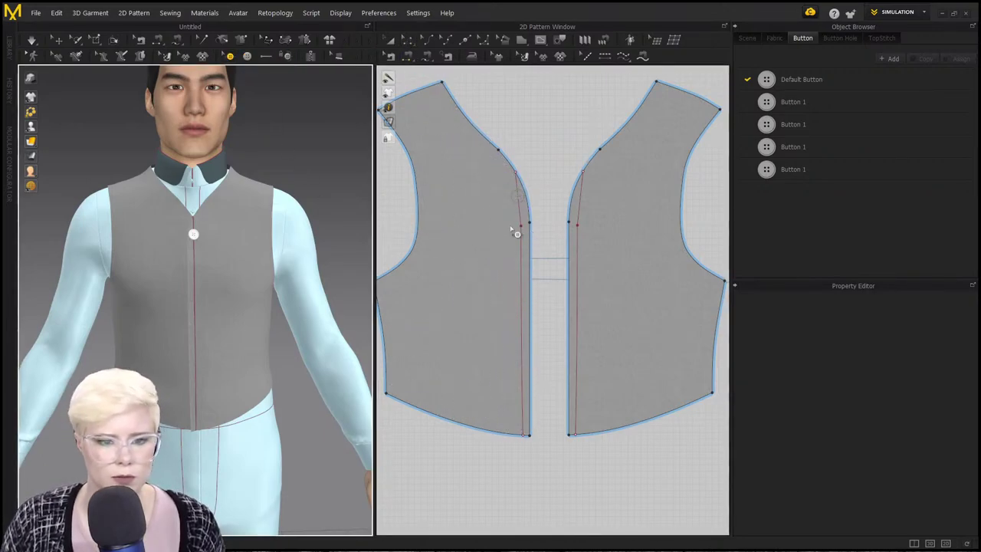
{"action": "left_click", "coordinate": [518, 196]}
{"action": "key", "text": "ctrl+v"}
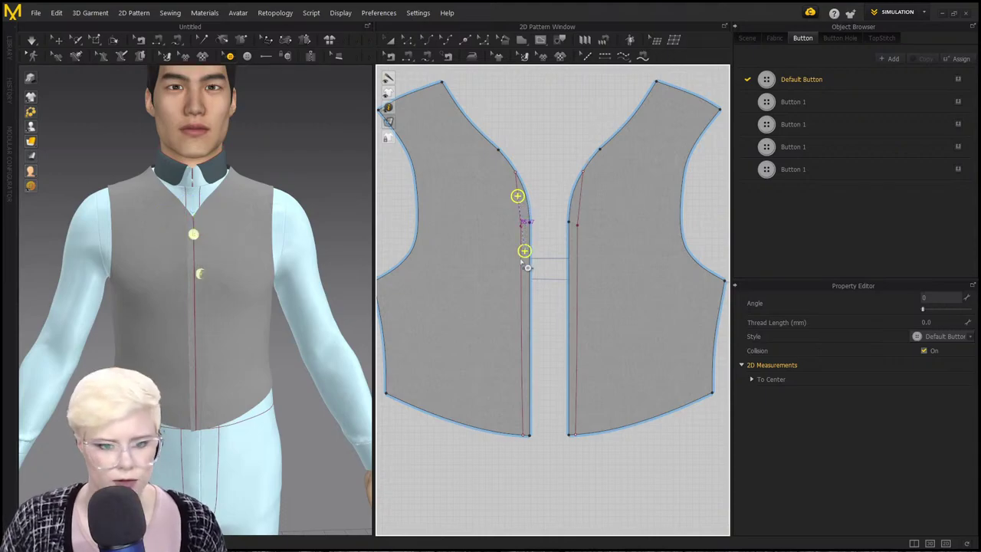
{"action": "left_click_drag", "start_coordinate": [520, 232], "coordinate": [519, 253]}
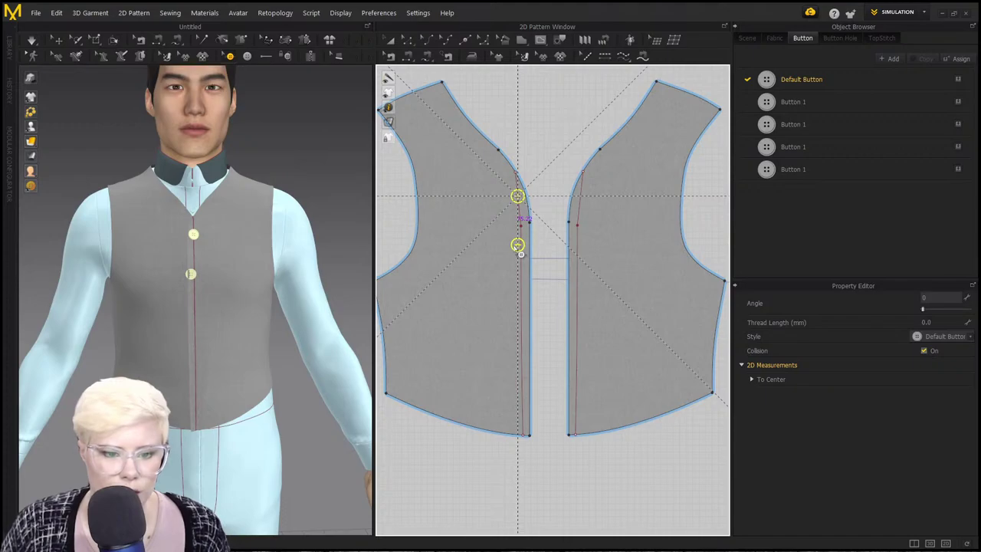
{"action": "left_click", "coordinate": [520, 253]}
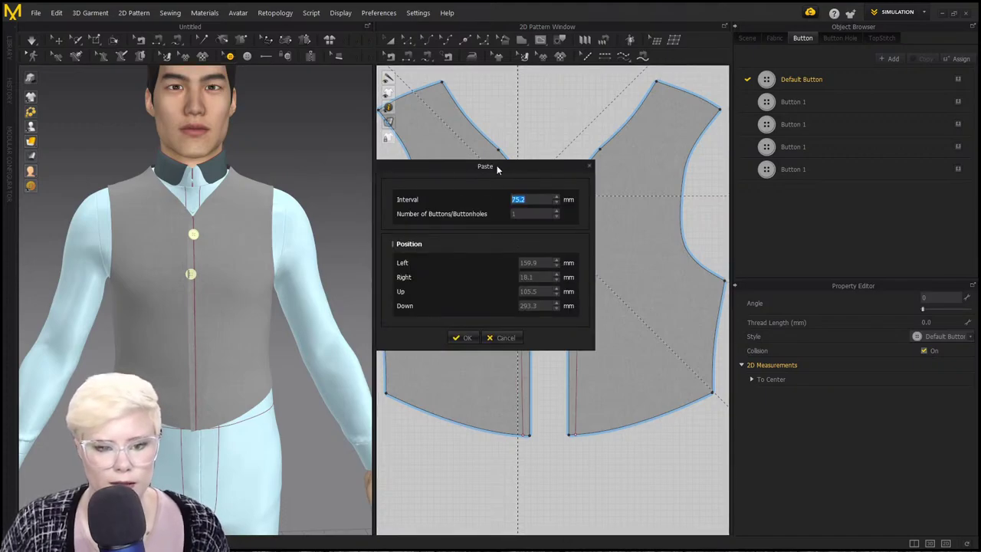
{"action": "left_click_drag", "start_coordinate": [496, 169], "coordinate": [339, 166]}
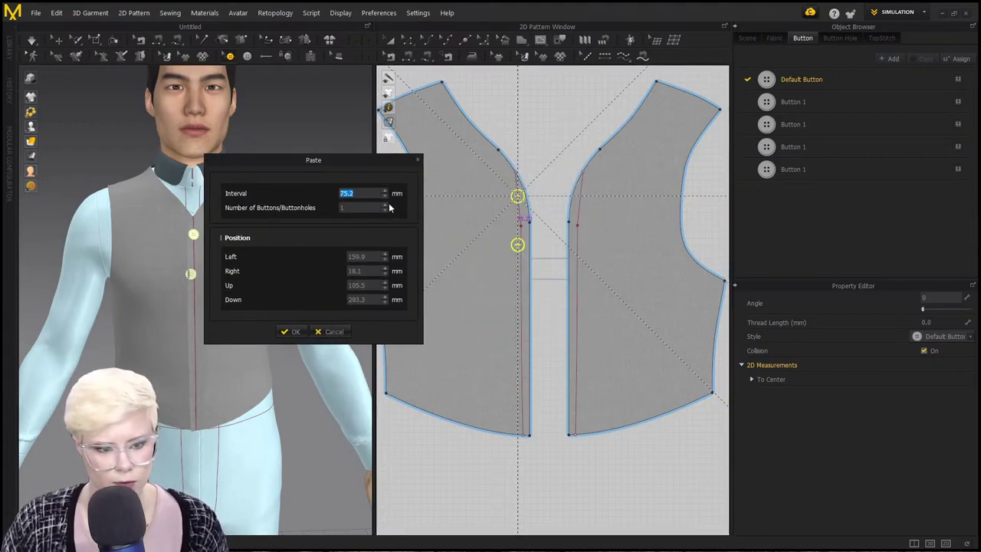
{"action": "key", "text": "Tab"}
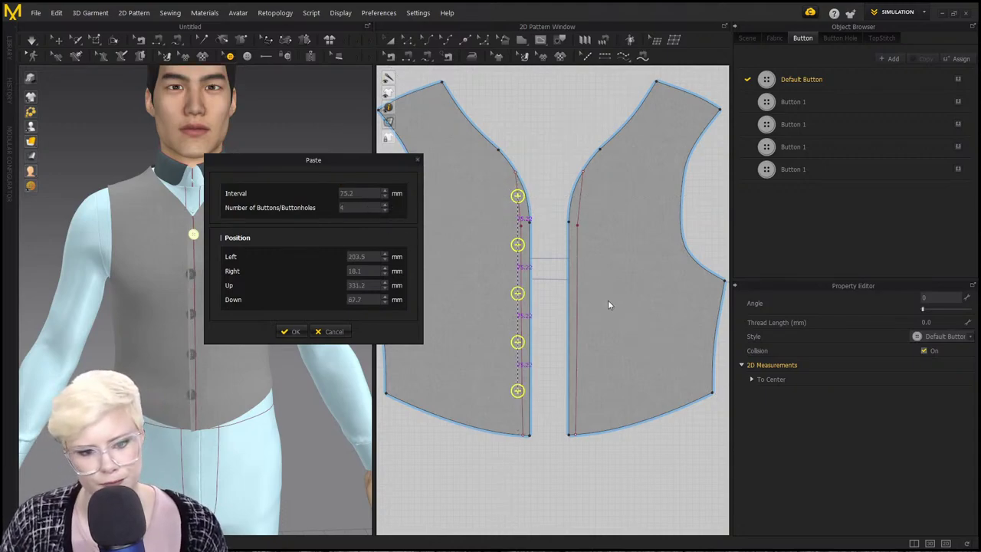
Set the interval between the pasted buttons to 83.2 mm and complete the paste.
{"action": "left_click", "coordinate": [385, 191]}
{"action": "left_click", "coordinate": [386, 190]}
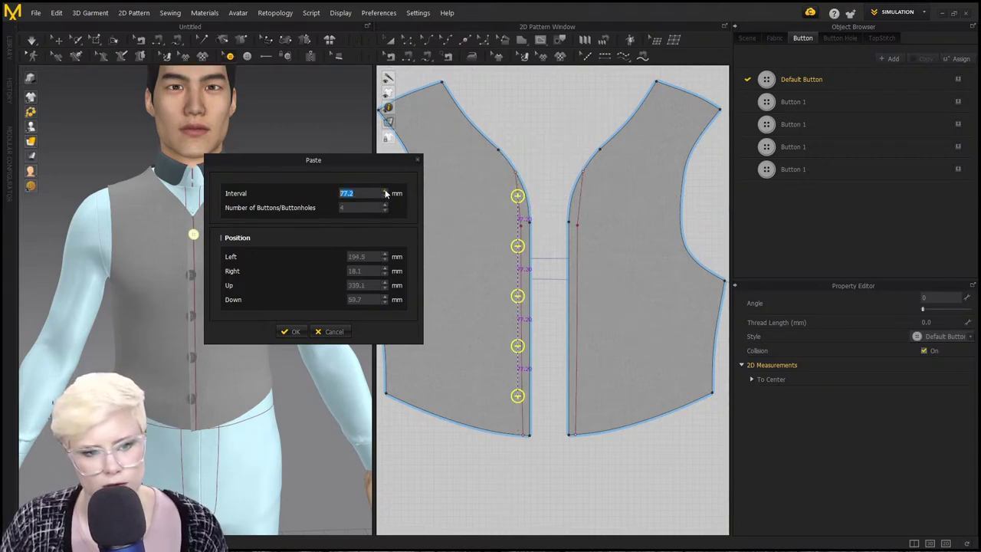
{"action": "left_click", "coordinate": [386, 191]}
{"action": "left_click", "coordinate": [386, 191]}
{"action": "left_click", "coordinate": [386, 191]}
{"action": "left_click", "coordinate": [386, 191]}
{"action": "left_click", "coordinate": [385, 191]}
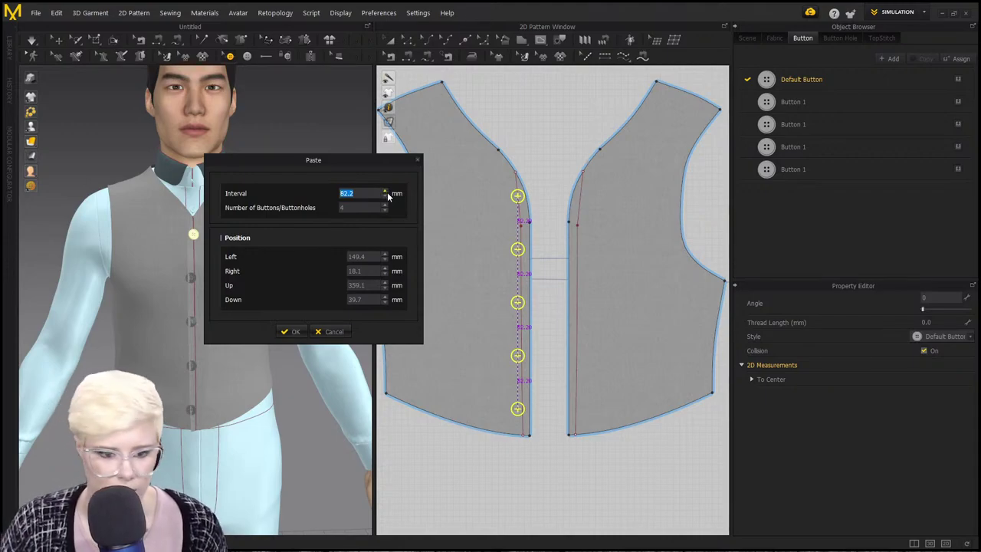
{"action": "left_click", "coordinate": [384, 191]}
{"action": "left_click", "coordinate": [385, 191]}
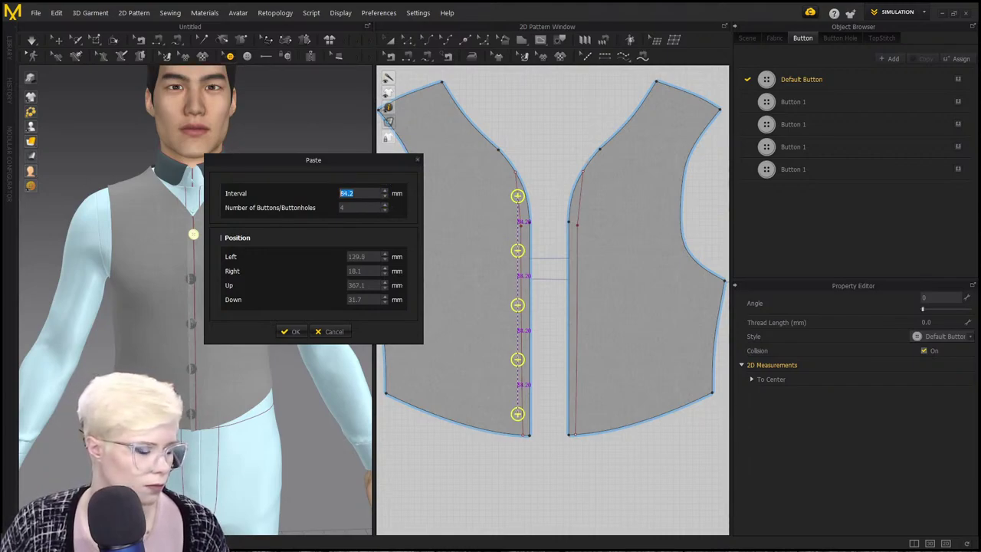
{"action": "left_click", "coordinate": [386, 197]}
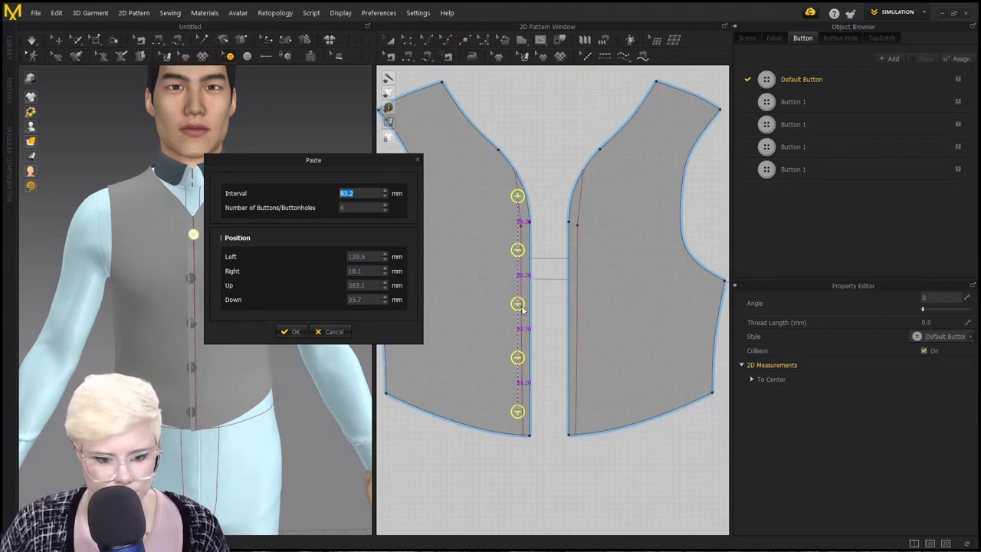
{"action": "left_click", "coordinate": [292, 332]}
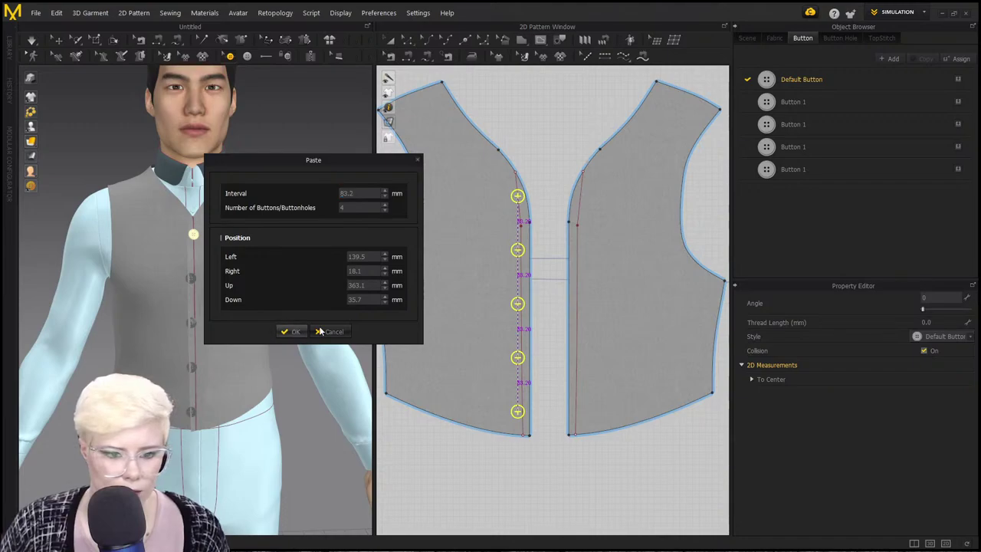
Move the topmost vest button slightly lower along the front opening.
{"action": "mouse_move", "coordinate": [538, 419]}
{"action": "left_mouse_down"}
{"action": "mouse_move", "coordinate": [549, 434]}
{"action": "mouse_move", "coordinate": [531, 405]}
{"action": "left_mouse_up"}
{"action": "left_click", "coordinate": [546, 246]}
{"action": "left_click", "coordinate": [552, 174]}
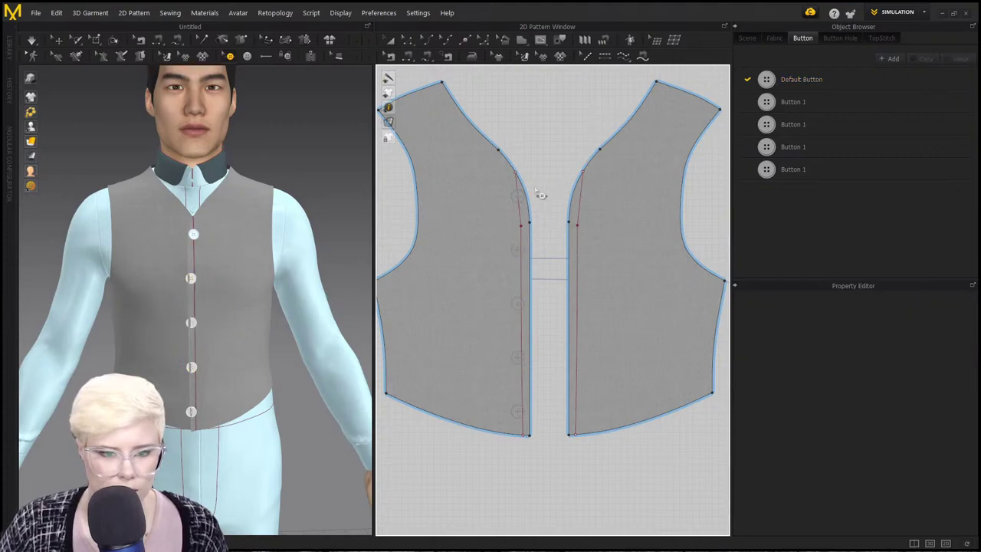
{"action": "left_click_drag", "start_coordinate": [520, 198], "coordinate": [527, 212]}
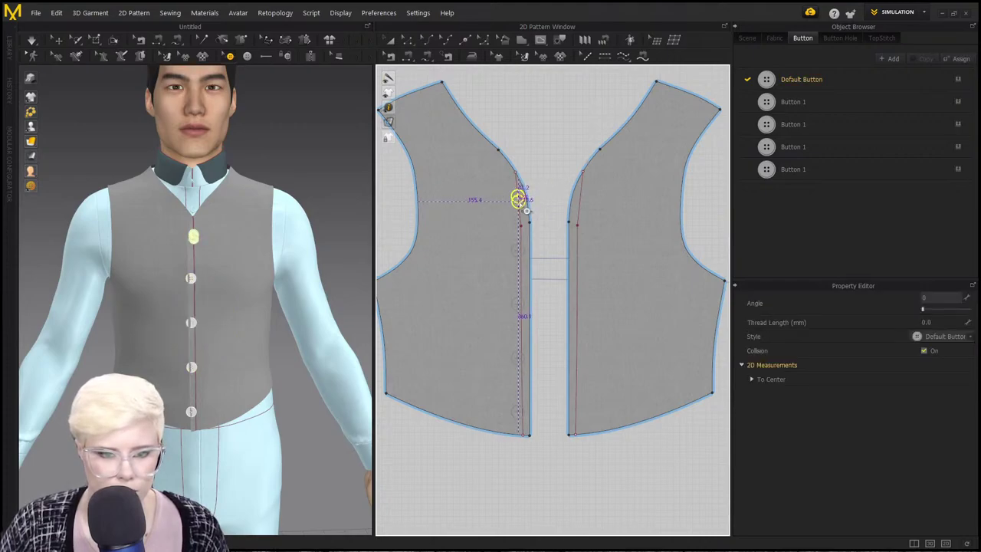
{"action": "left_click", "coordinate": [517, 237]}
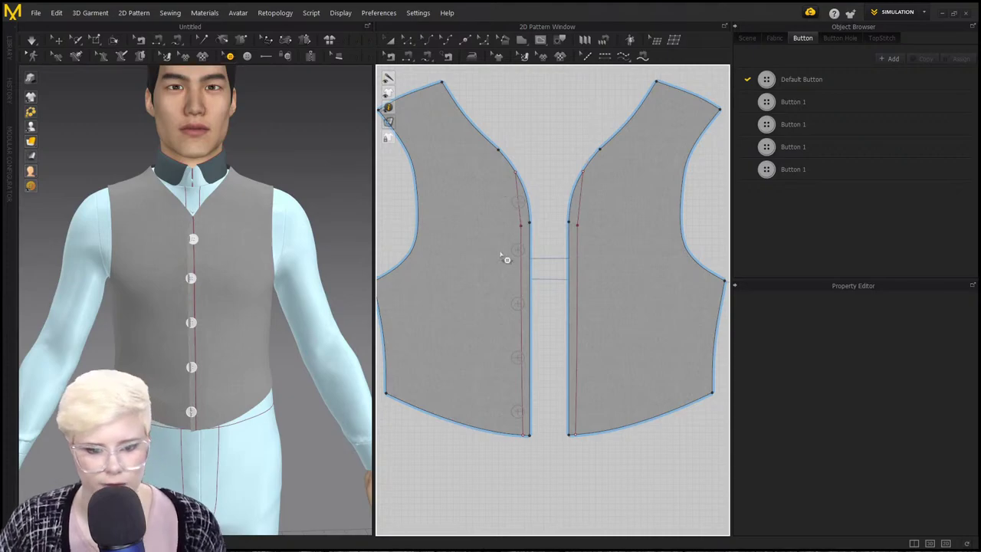
Select the four lower buttons and shift them sideways onto the internal line beside the front opening.
{"action": "left_click_drag", "start_coordinate": [555, 423], "coordinate": [554, 426]}
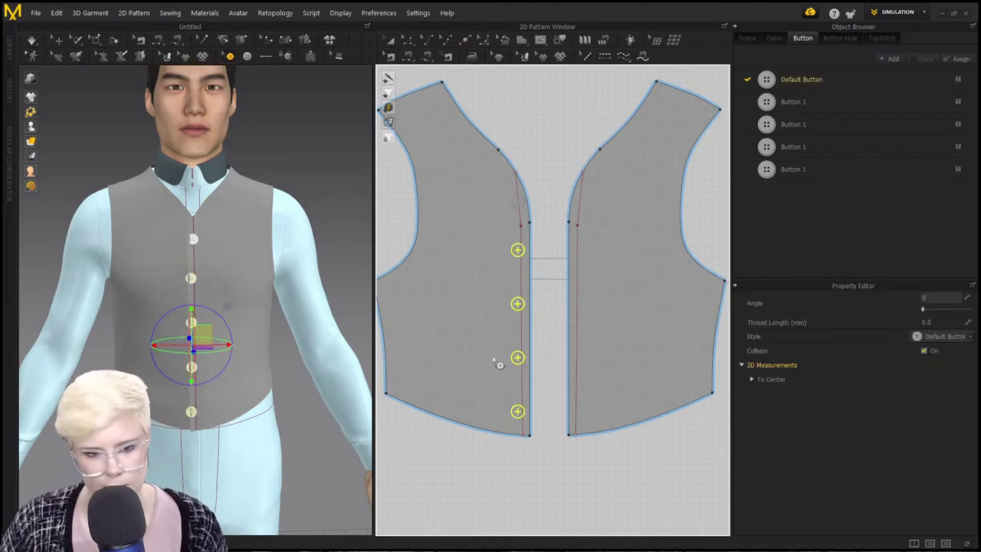
{"action": "scroll", "coordinate": [499, 360], "scroll_direction": "up", "scroll_amount": 5}
{"action": "left_click_drag", "start_coordinate": [595, 160], "coordinate": [607, 156]}
{"action": "scroll", "coordinate": [623, 298], "scroll_direction": "down", "scroll_amount": 3}
{"action": "scroll", "coordinate": [622, 298], "scroll_direction": "down", "scroll_amount": 2}
{"action": "scroll", "coordinate": [620, 326], "scroll_direction": "up", "scroll_amount": 4}
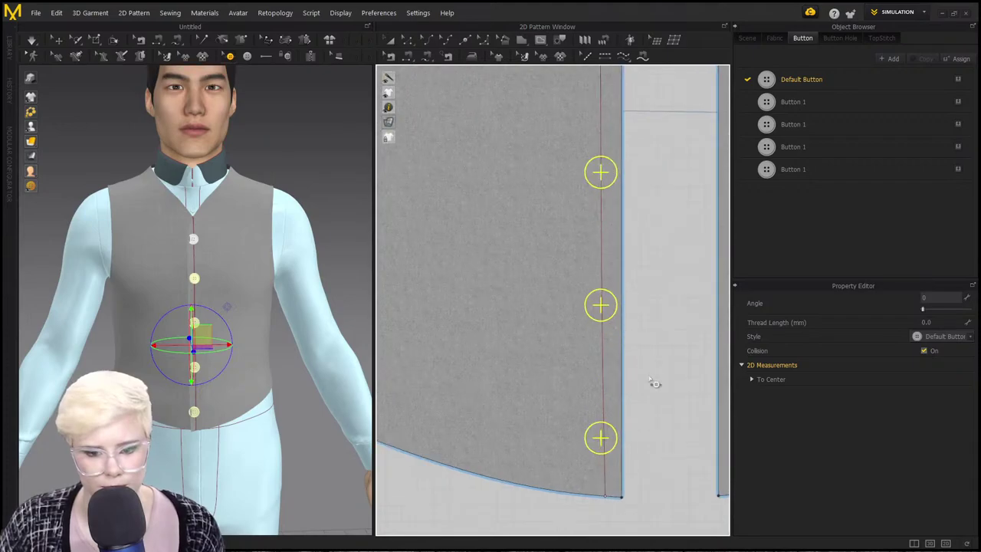
Select the fourth button down and check how all the buttons align with the front panel's internal line.
{"action": "left_click", "coordinate": [657, 398]}
{"action": "left_click_drag", "start_coordinate": [626, 365], "coordinate": [627, 364]}
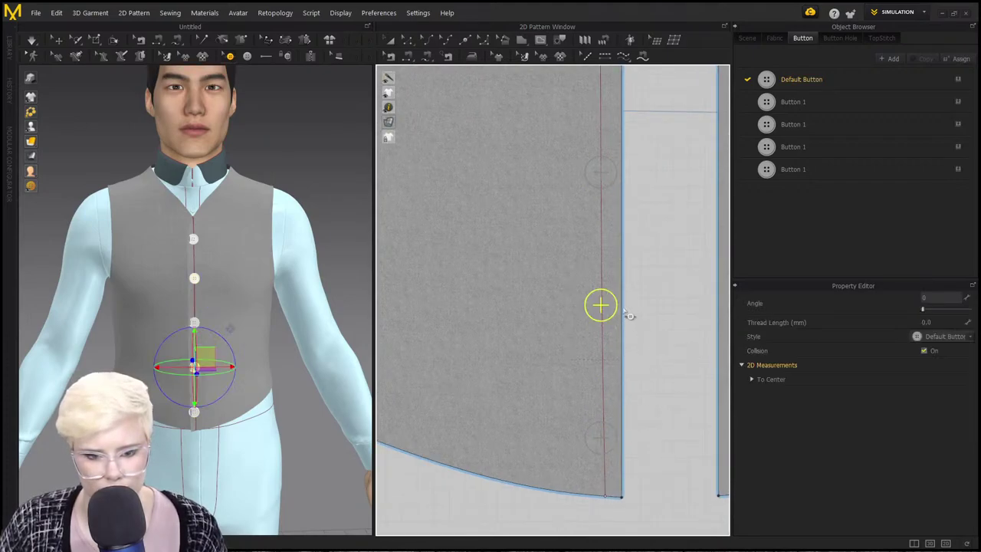
{"action": "scroll", "coordinate": [613, 313], "scroll_direction": "down", "scroll_amount": 5}
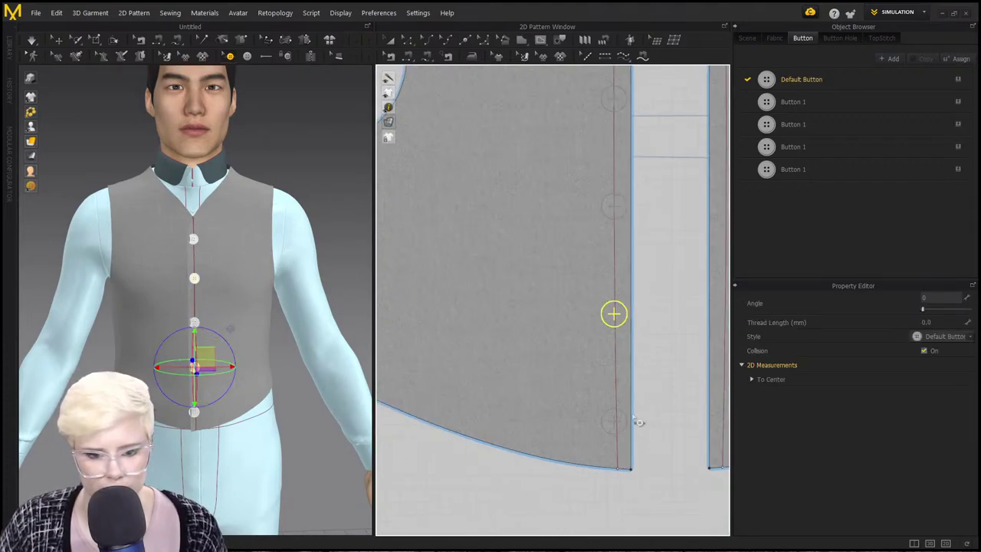
{"action": "scroll", "coordinate": [623, 399], "scroll_direction": "up", "scroll_amount": 5}
{"action": "middle_click_drag", "start_coordinate": [533, 274], "coordinate": [532, 289]}
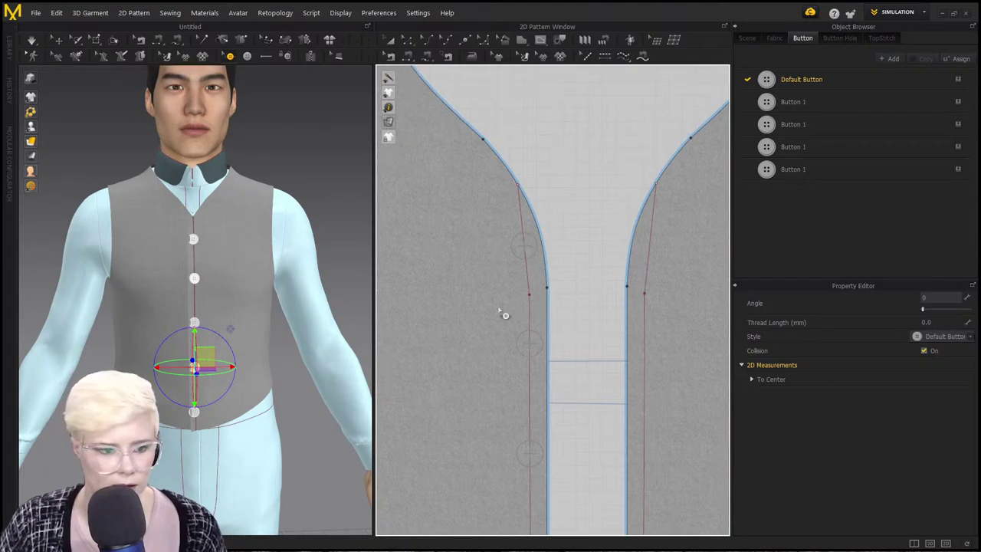
Examine the spacing and placement of the vest buttons along the front opening, on the pattern and close up on the avatar.
{"action": "scroll", "coordinate": [583, 344], "scroll_direction": "down", "scroll_amount": 2}
{"action": "middle_click_drag", "start_coordinate": [582, 346], "coordinate": [578, 343]}
{"action": "scroll", "coordinate": [427, 313], "scroll_direction": "down", "scroll_amount": 2}
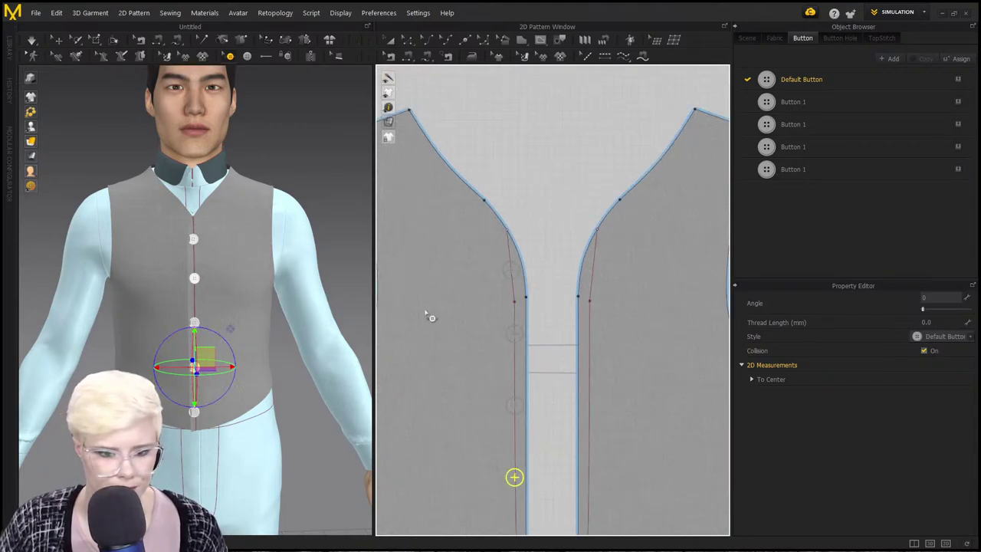
{"action": "scroll", "coordinate": [198, 300], "scroll_direction": "down", "scroll_amount": 1}
{"action": "right_click_drag", "start_coordinate": [232, 282], "coordinate": [243, 305]}
{"action": "scroll", "coordinate": [153, 321], "scroll_direction": "up", "scroll_amount": 6}
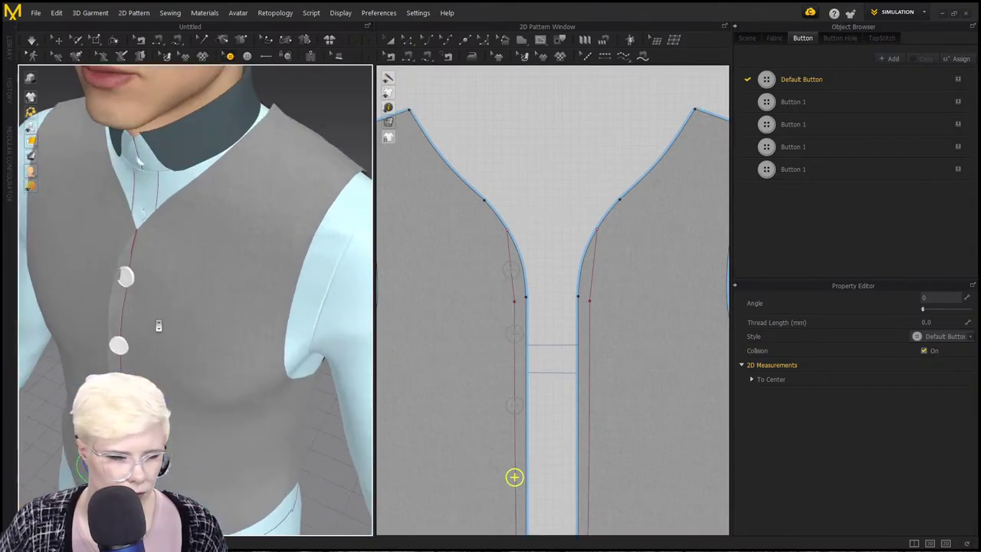
{"action": "scroll", "coordinate": [496, 231], "scroll_direction": "down", "scroll_amount": 2}
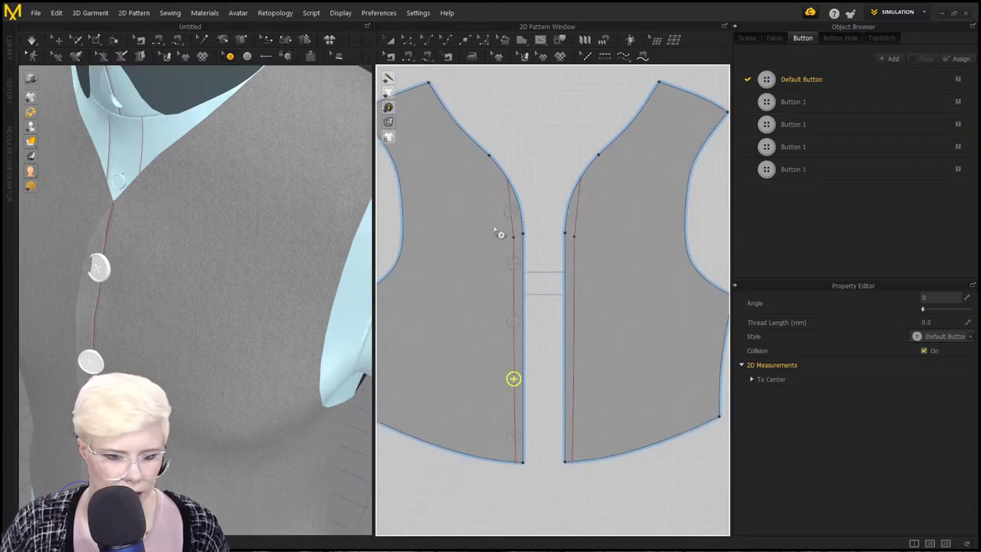
{"action": "left_click", "coordinate": [488, 205]}
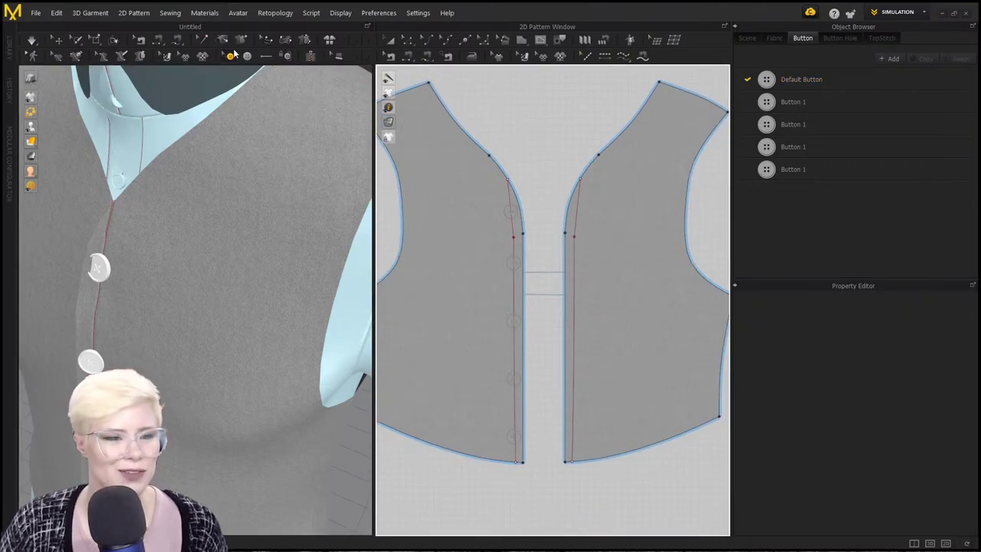
Convert the five vest buttons to buttonholes and duplicate them as buttons onto the symmetric front panel.
{"action": "left_click_drag", "start_coordinate": [571, 483], "coordinate": [569, 481]}
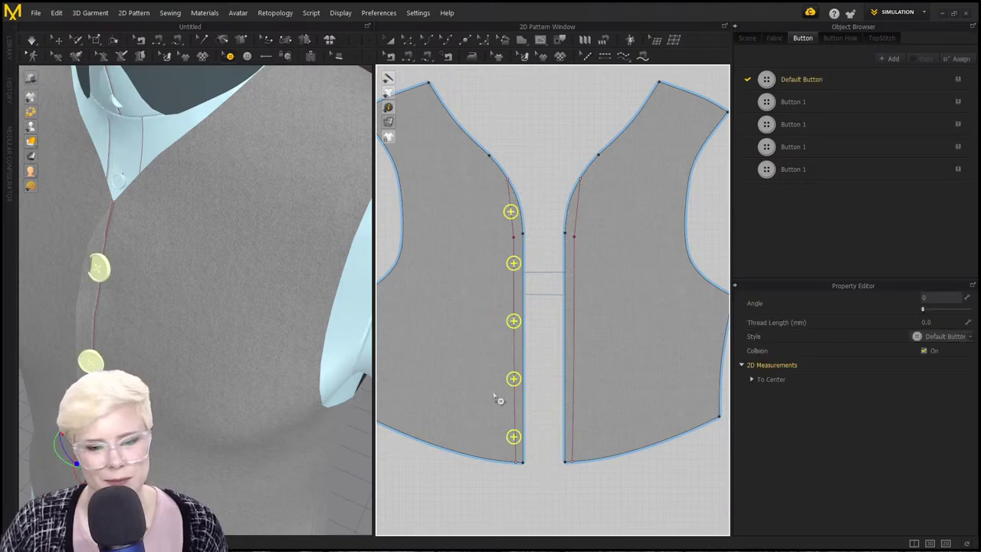
{"action": "right_click", "coordinate": [508, 264]}
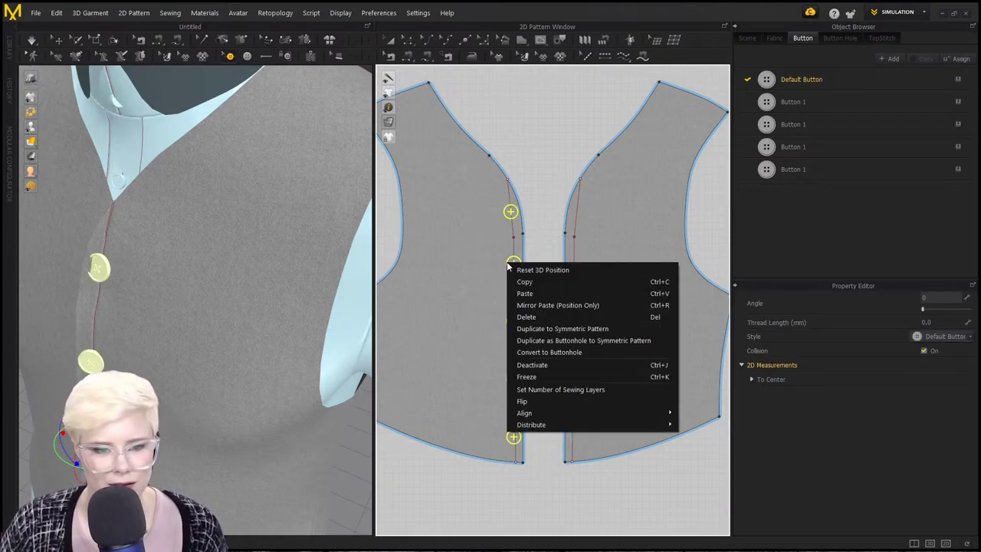
{"action": "left_click", "coordinate": [582, 342]}
{"action": "left_click_drag", "start_coordinate": [478, 194], "coordinate": [551, 458]}
{"action": "right_click", "coordinate": [508, 208]}
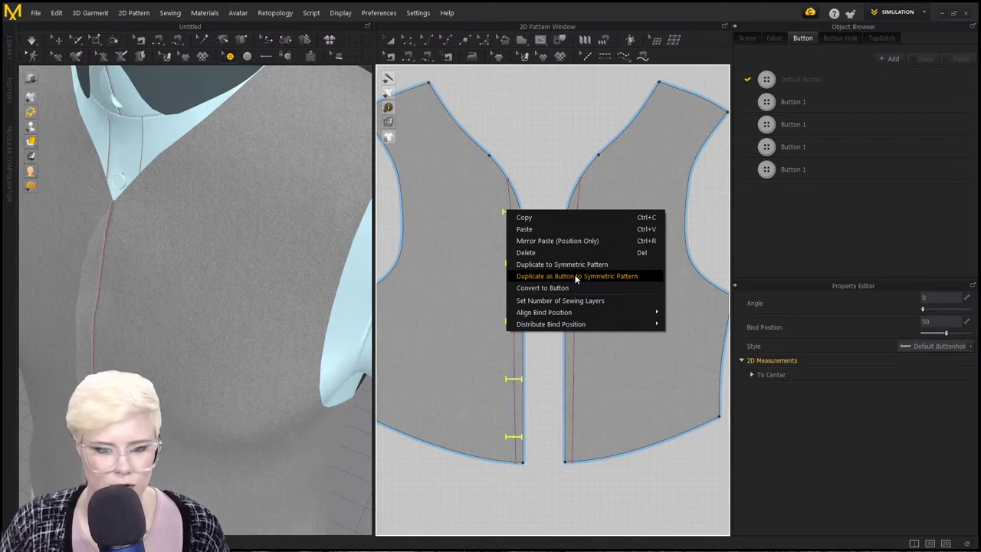
{"action": "left_click", "coordinate": [622, 277]}
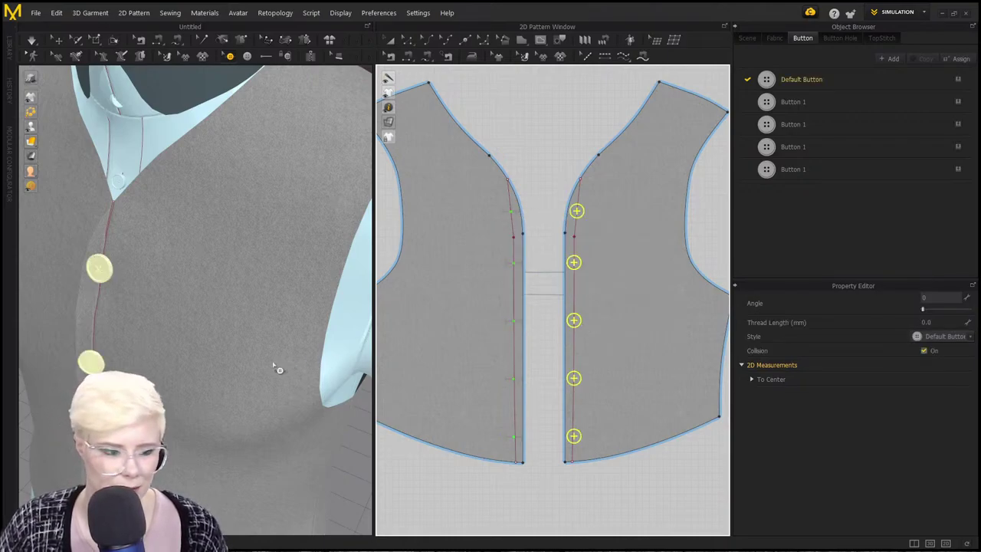
Simulate the garment briefly with the duplicated buttons on the vest front, keeping the button row in close view.
{"action": "scroll", "coordinate": [273, 364], "scroll_direction": "down", "scroll_amount": 3}
{"action": "right_click_drag", "start_coordinate": [234, 344], "coordinate": [261, 341]}
{"action": "scroll", "coordinate": [275, 348], "scroll_direction": "up", "scroll_amount": 5}
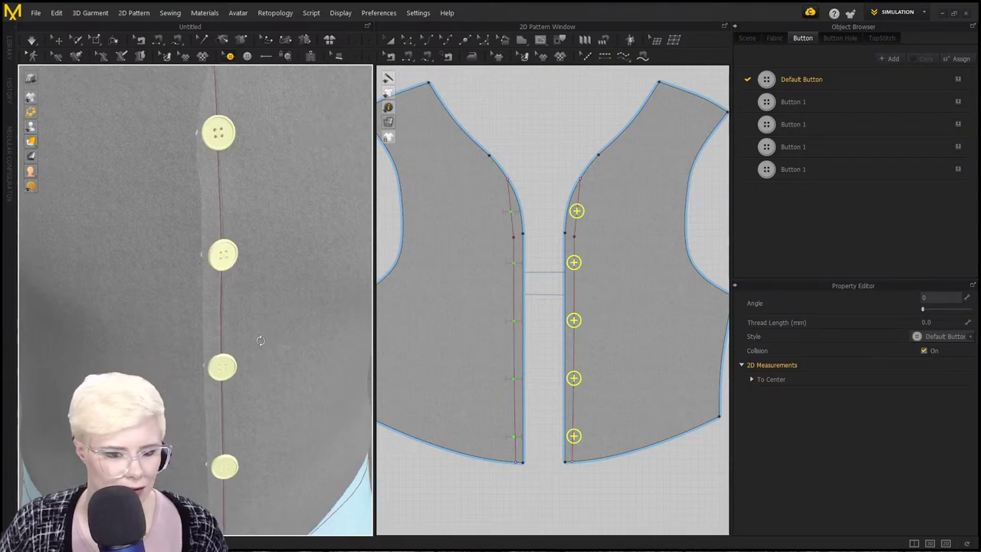
{"action": "key", "text": "space"}
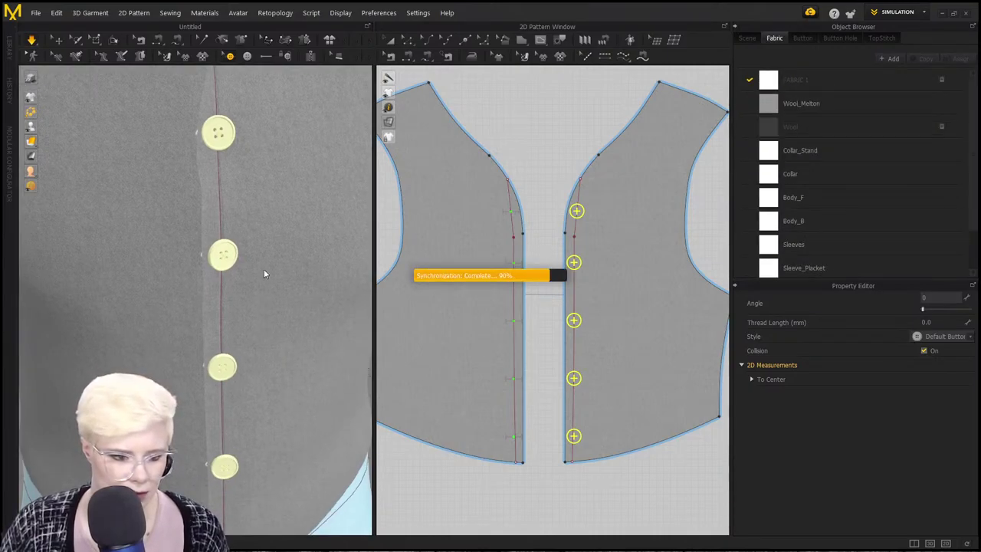
{"action": "key", "text": "space"}
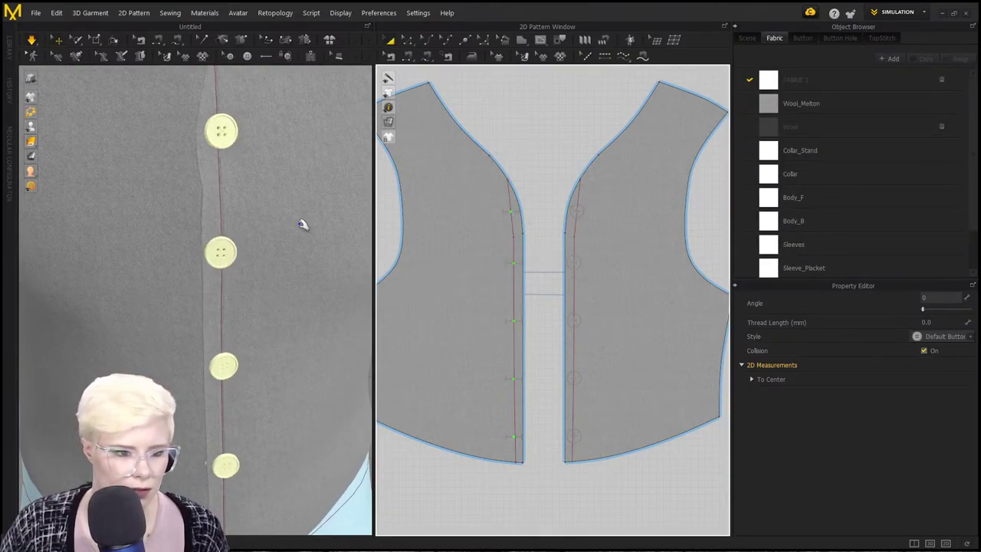
{"action": "key", "text": "space"}
{"action": "left_click", "coordinate": [305, 230]}
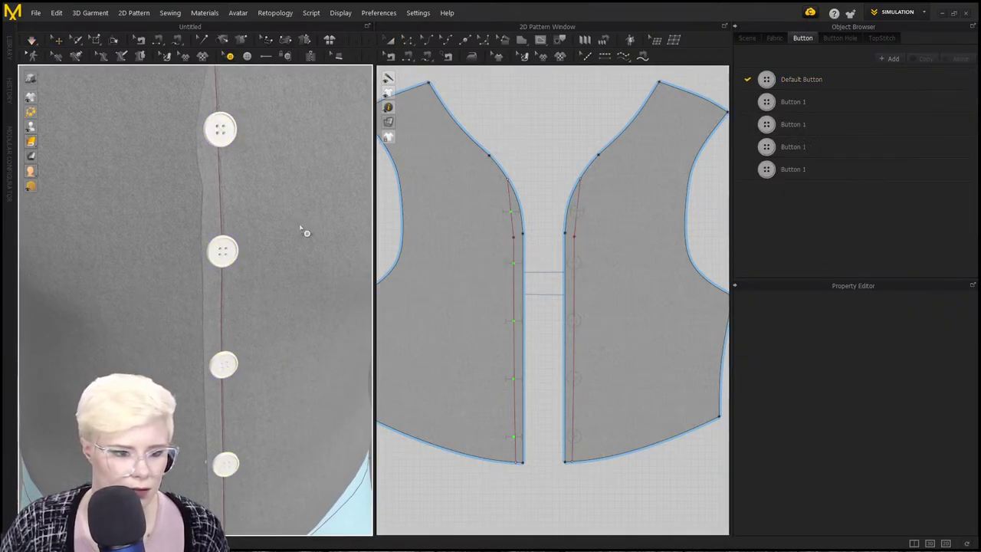
{"action": "left_click", "coordinate": [58, 38]}
{"action": "left_click", "coordinate": [292, 160]}
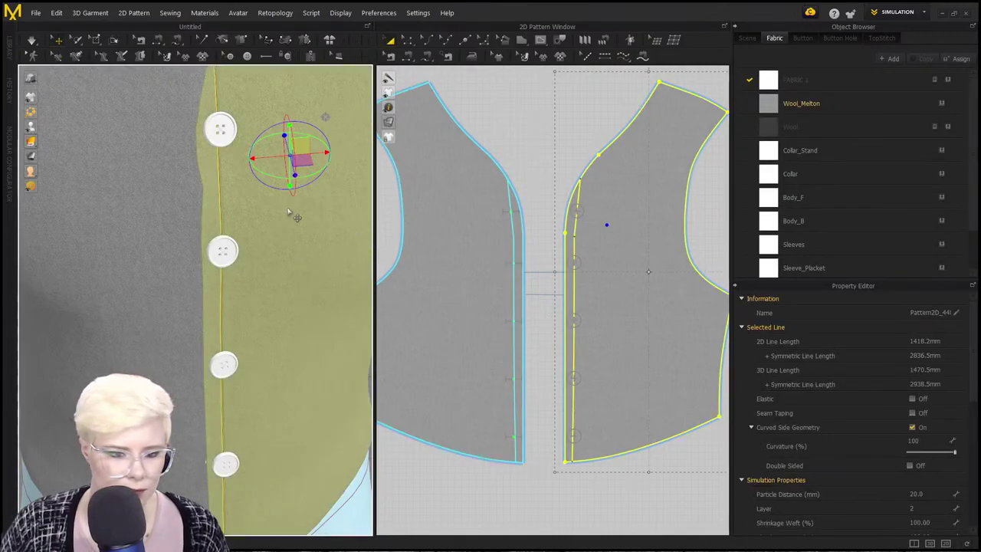
{"action": "left_click", "coordinate": [522, 145]}
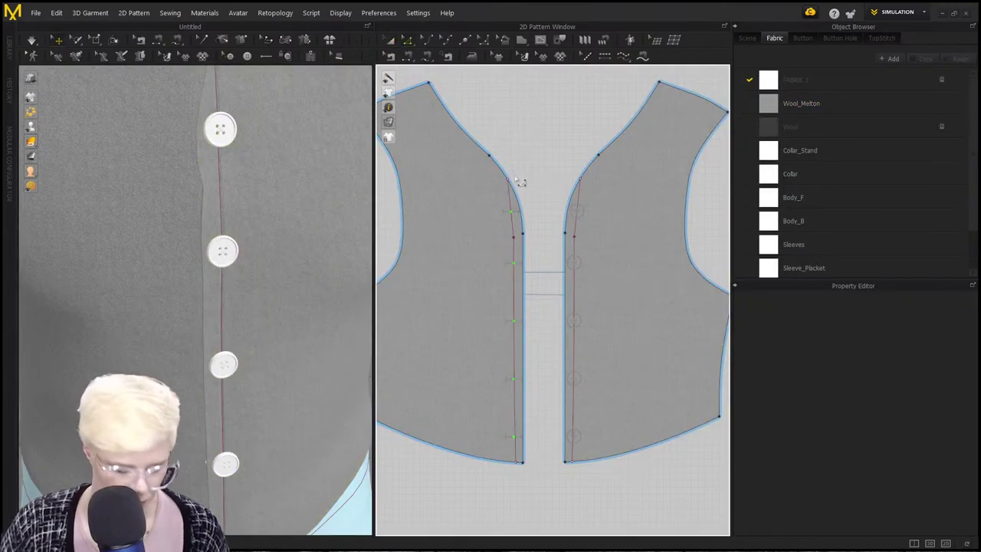
{"action": "left_click_drag", "start_coordinate": [603, 459], "coordinate": [604, 458]}
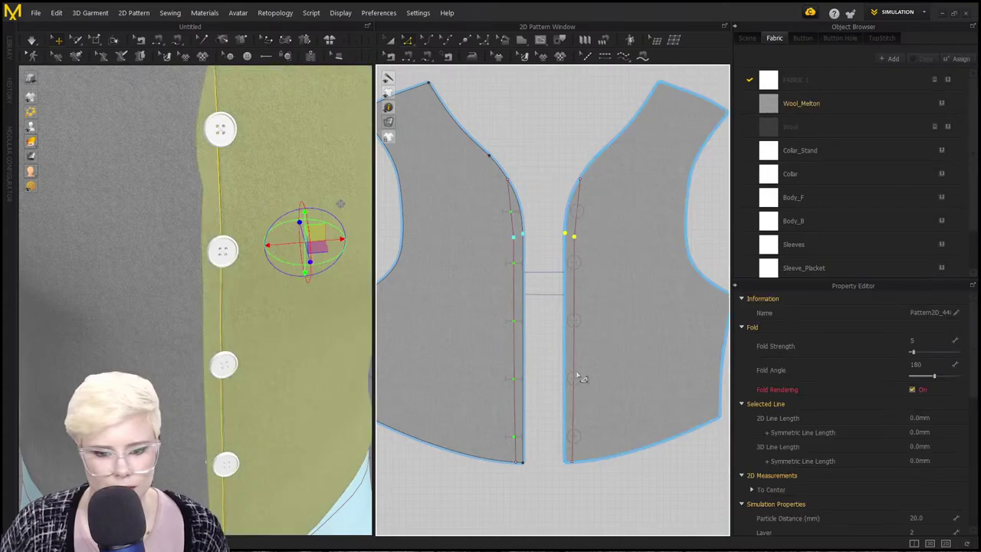
{"action": "left_click", "coordinate": [557, 337]}
Convert the five duplicated buttons on the symmetric front panel to buttonholes.
{"action": "left_click", "coordinate": [230, 57]}
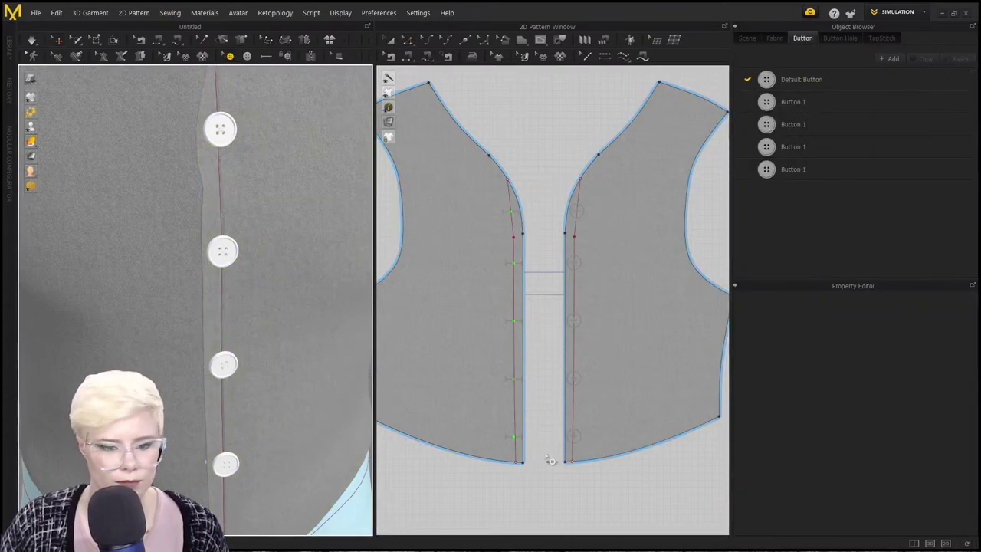
{"action": "left_click_drag", "start_coordinate": [611, 451], "coordinate": [559, 202]}
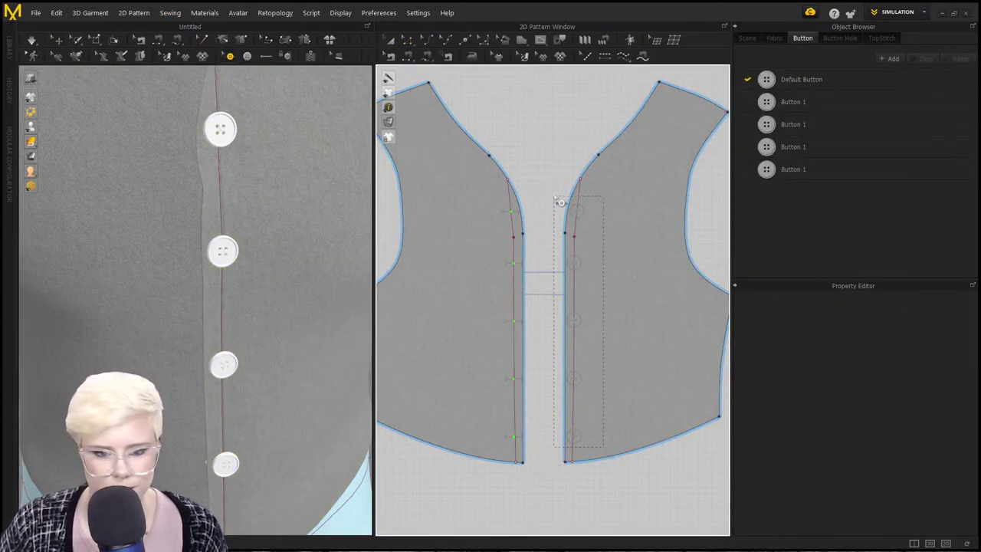
{"action": "right_click", "coordinate": [581, 214]}
{"action": "left_click", "coordinate": [679, 292]}
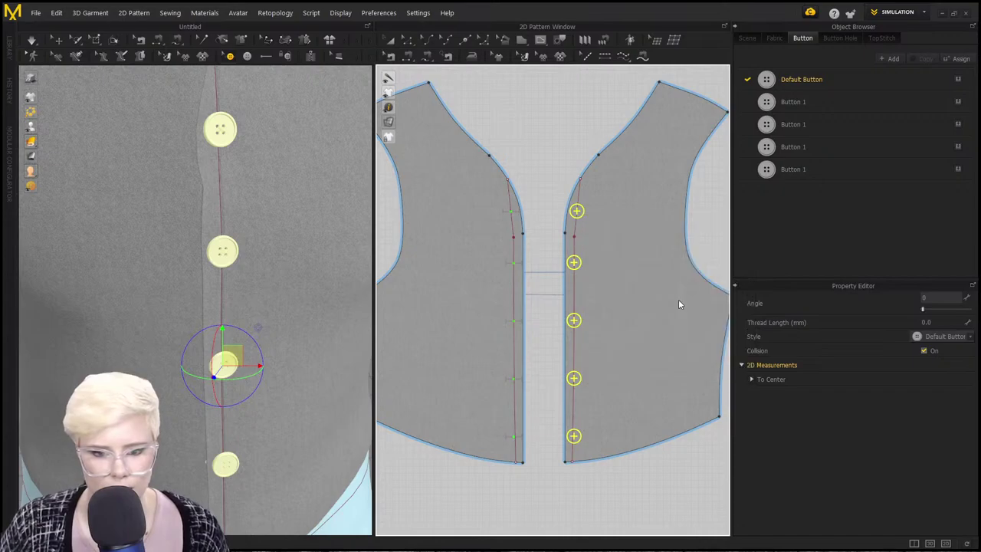
Convert the five original buttonholes on the opposite front panel back to buttons.
{"action": "left_click_drag", "start_coordinate": [492, 202], "coordinate": [549, 463]}
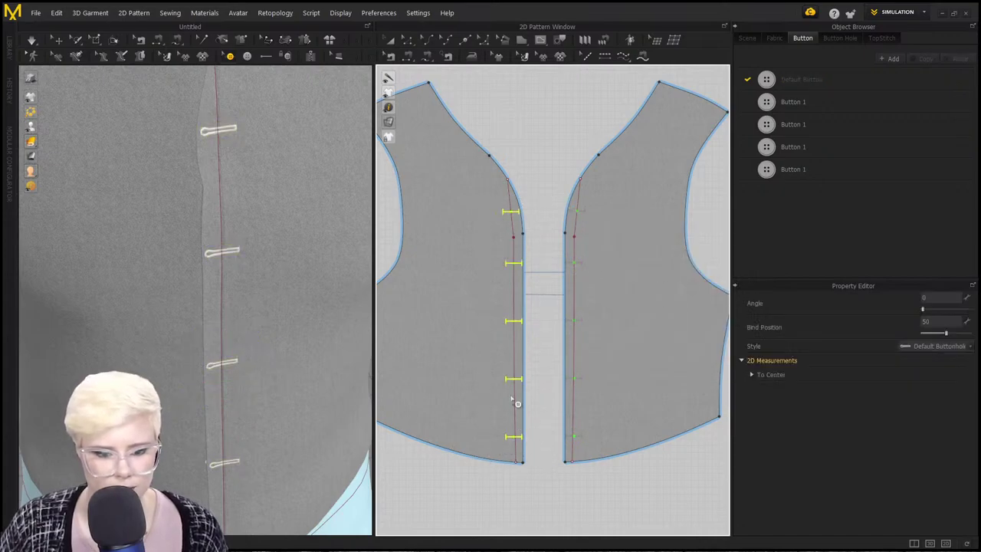
{"action": "right_click", "coordinate": [512, 373]}
{"action": "left_click", "coordinate": [448, 310]}
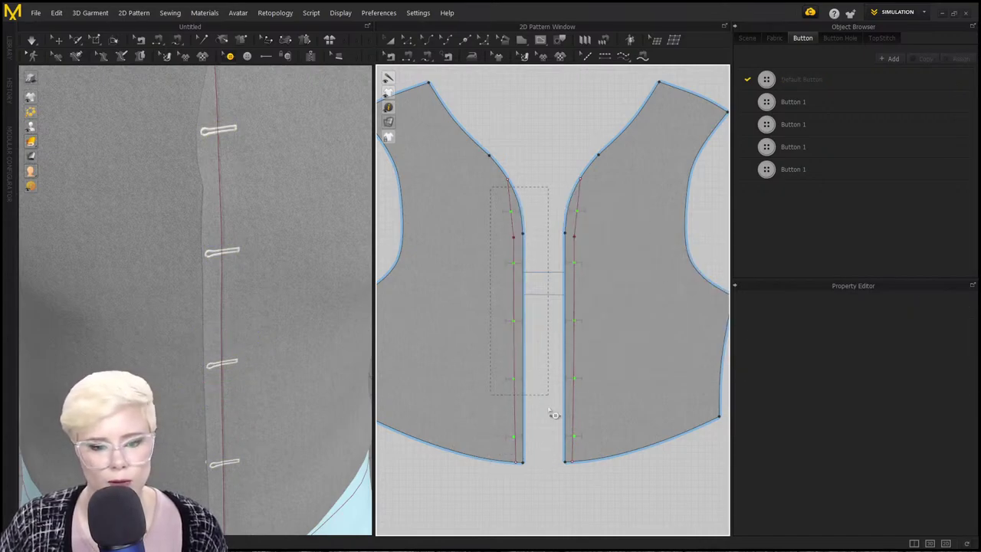
{"action": "left_click_drag", "start_coordinate": [553, 415], "coordinate": [549, 455]}
{"action": "right_click", "coordinate": [510, 322]}
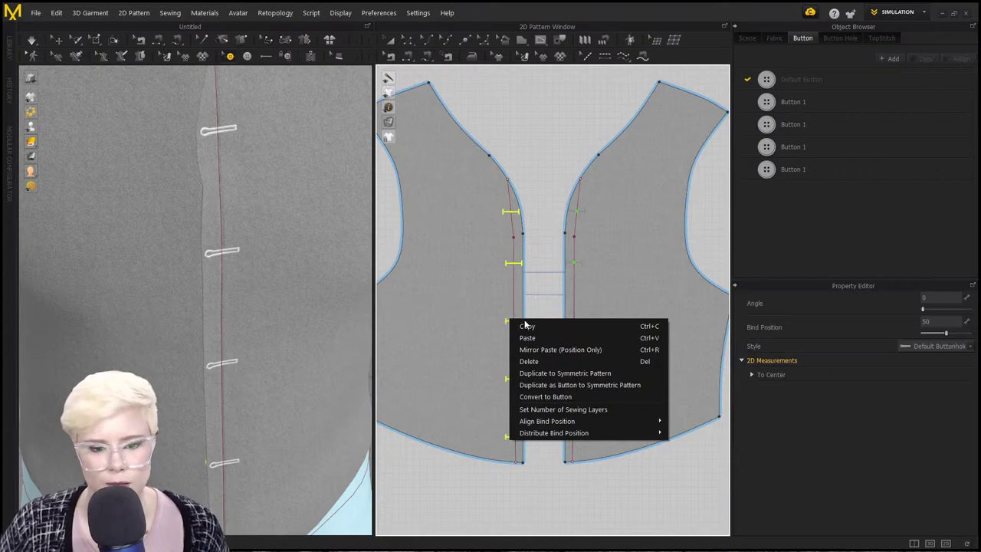
{"action": "left_click", "coordinate": [584, 399]}
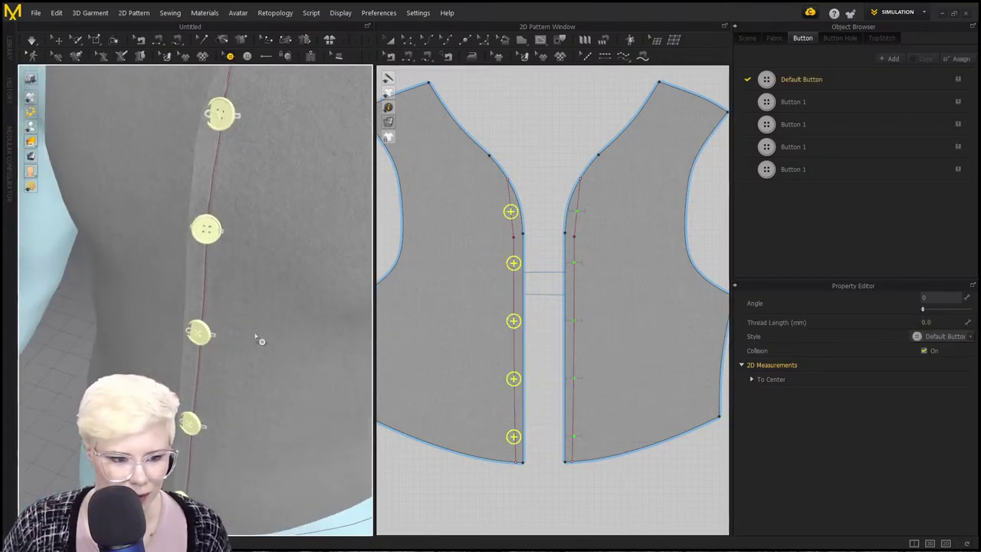
Fasten all five vest buttons to the matching buttonholes on the other front panel.
{"action": "left_click", "coordinate": [536, 169]}
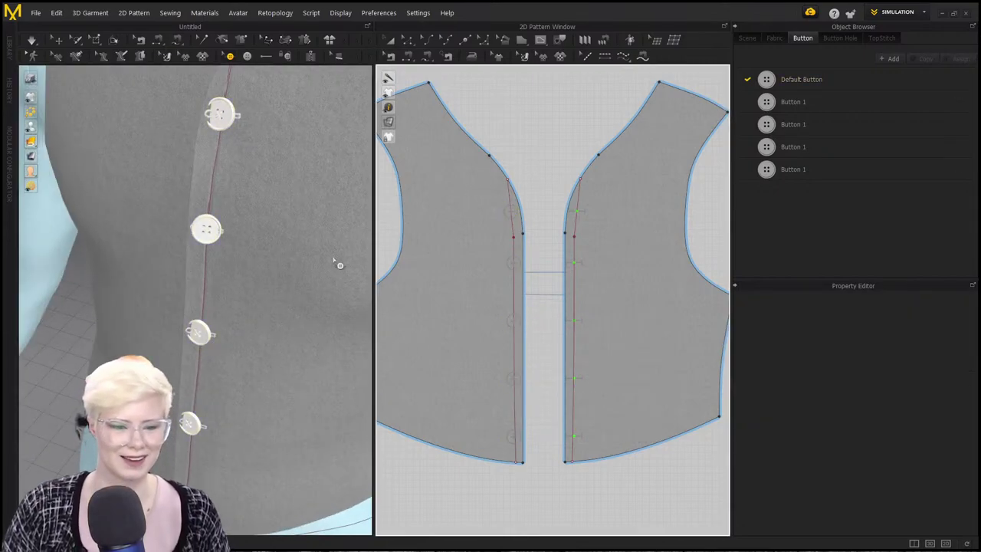
{"action": "left_click", "coordinate": [285, 56]}
{"action": "left_click_drag", "start_coordinate": [469, 178], "coordinate": [546, 454]}
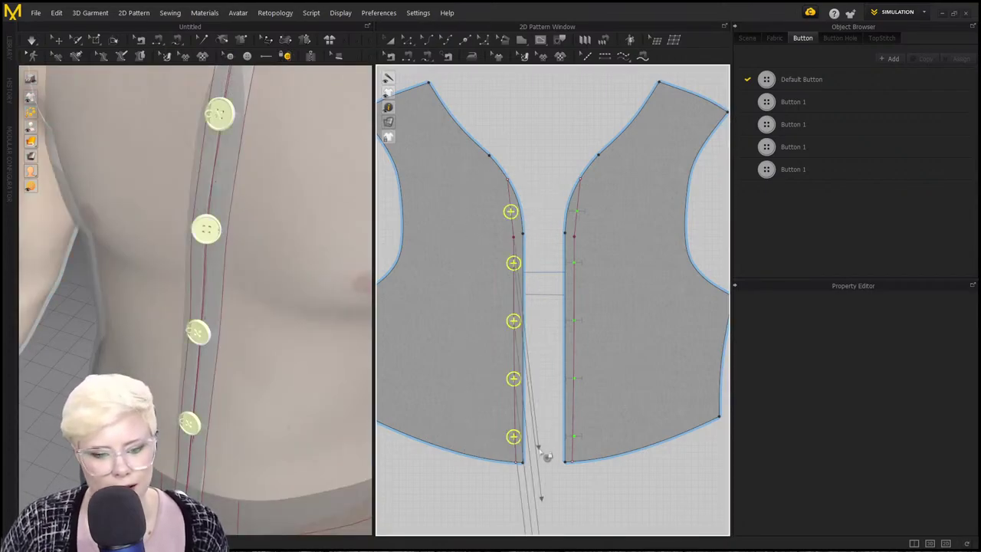
{"action": "left_click", "coordinate": [577, 211]}
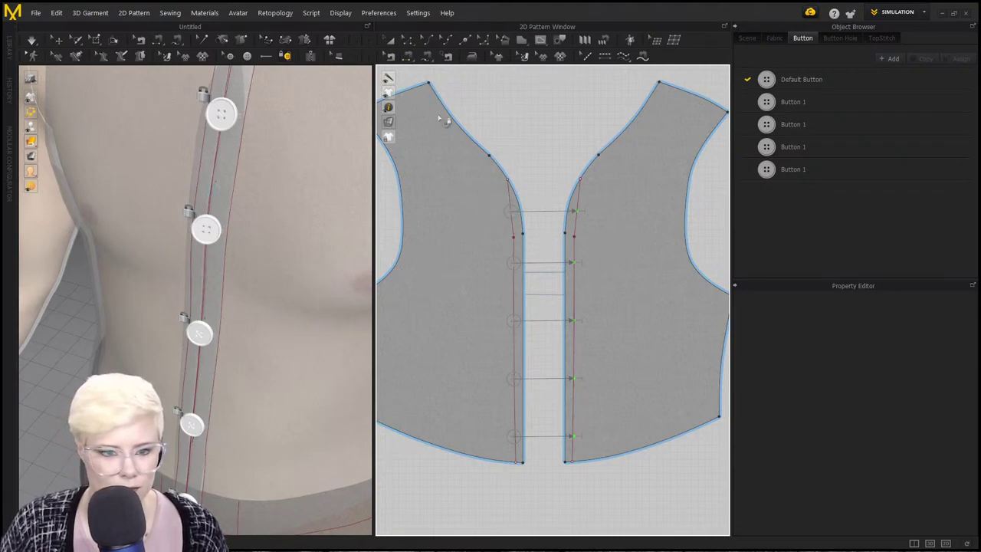
Delete both sewing pairs joining the internal lines of the two vest front panels.
{"action": "key", "text": "b"}
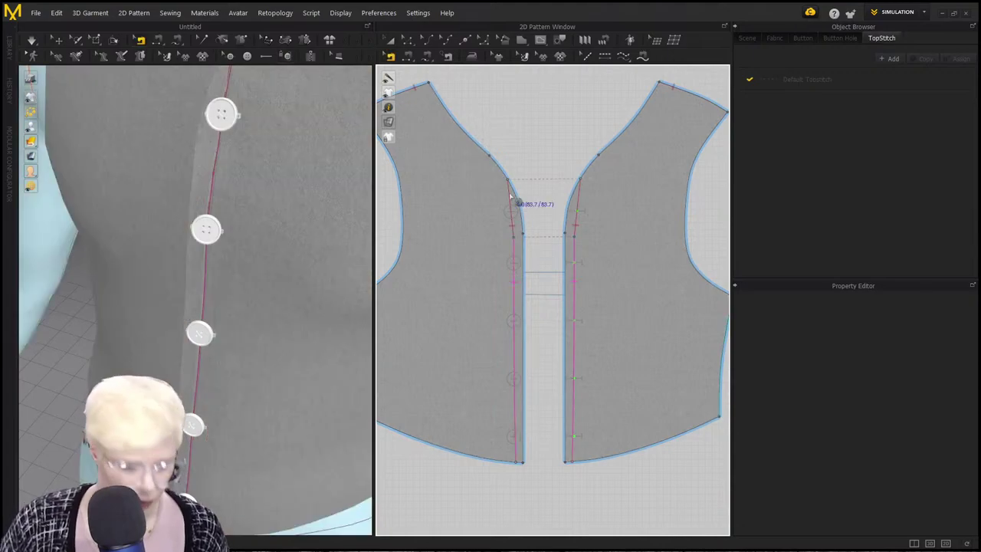
{"action": "left_click", "coordinate": [516, 228]}
{"action": "key", "text": "Delete"}
{"action": "left_click", "coordinate": [515, 287]}
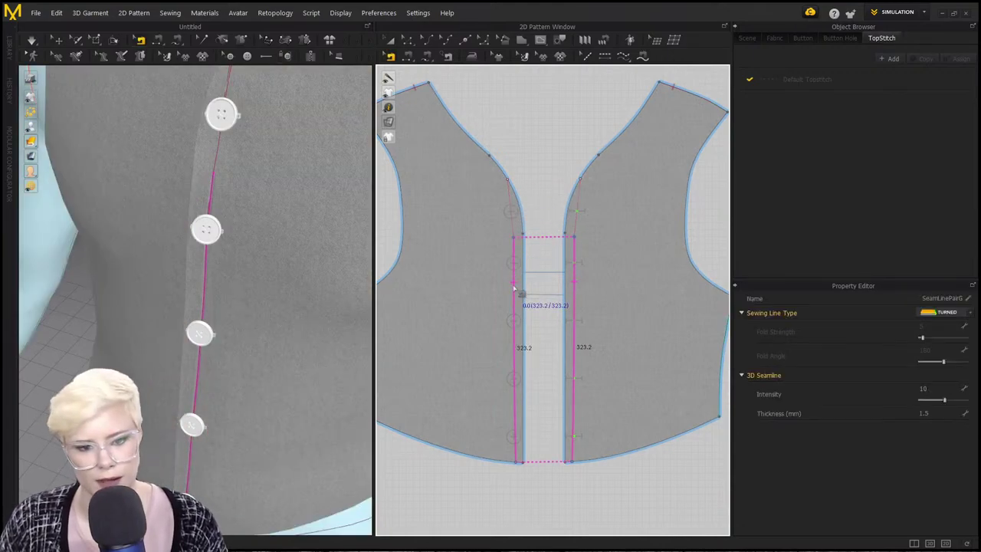
{"action": "key", "text": "Delete"}
Simulate the vest with its fastened buttons and inspect how the front closes from several angles.
{"action": "key", "text": "space"}
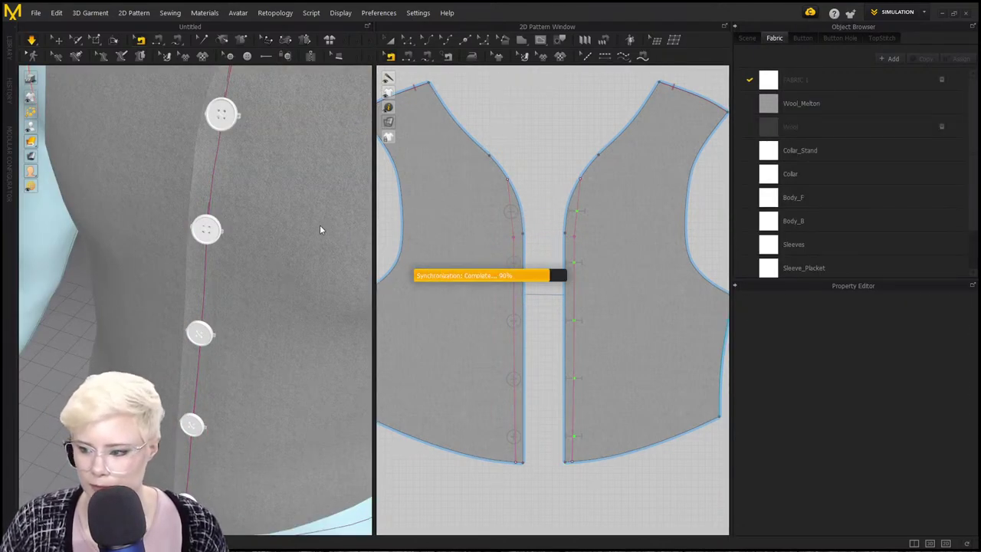
{"action": "key", "text": "q"}
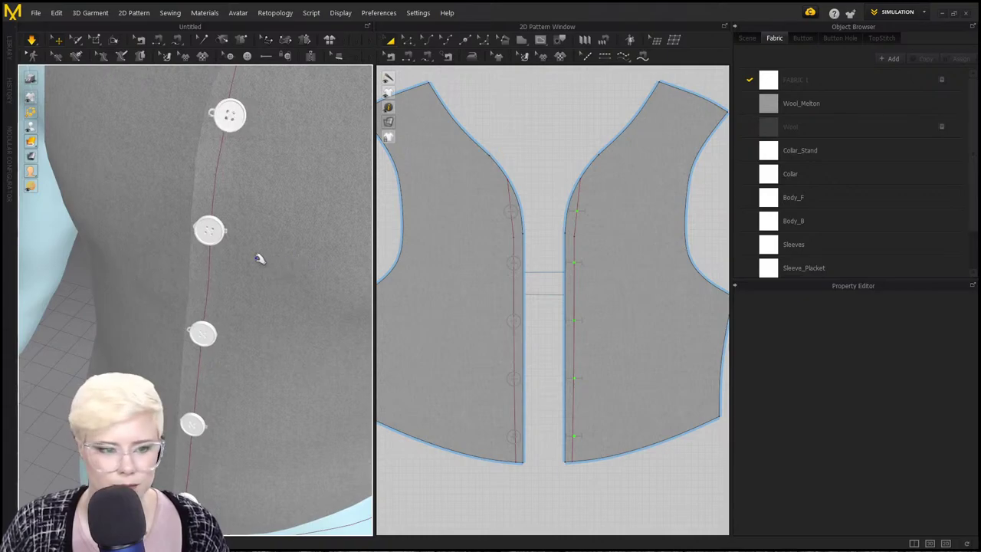
{"action": "right_click_drag", "start_coordinate": [252, 233], "coordinate": [292, 269]}
{"action": "scroll", "coordinate": [292, 273], "scroll_direction": "down", "scroll_amount": 5}
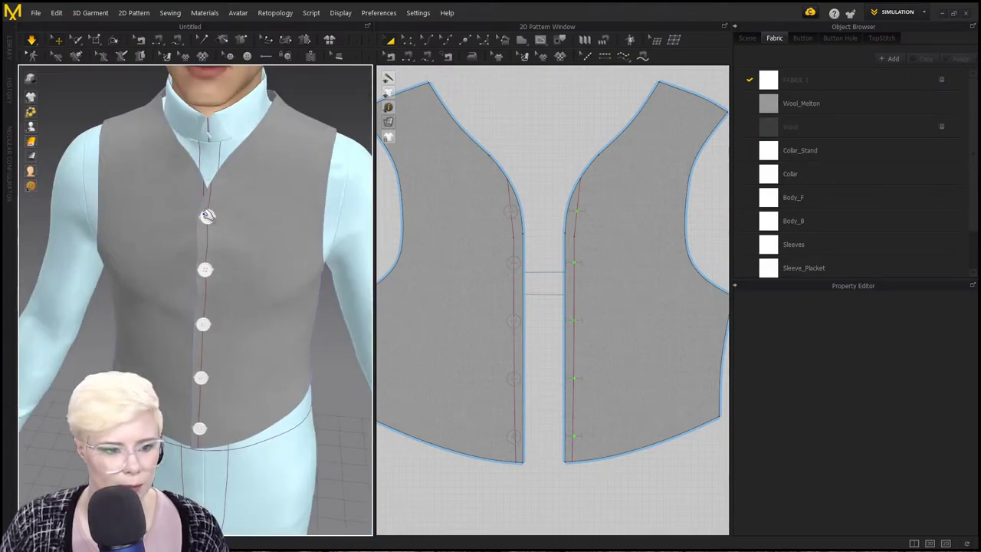
{"action": "right_click_drag", "start_coordinate": [286, 298], "coordinate": [263, 215]}
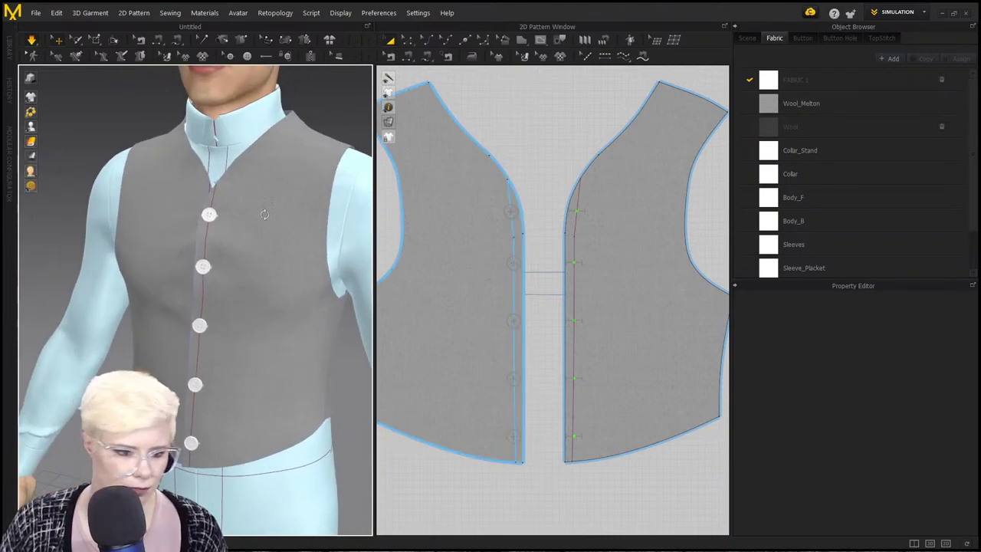
Apply 10 mm Fusible (Common) seam taping along the straight front edges and lower neckline curves of both vest front panels.
{"action": "left_click", "coordinate": [495, 69]}
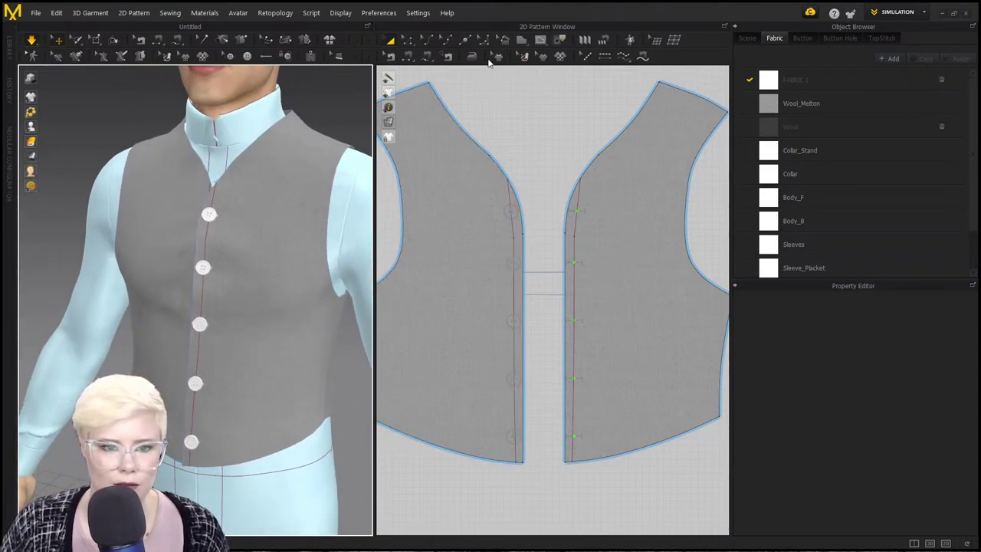
{"action": "left_click", "coordinate": [498, 56]}
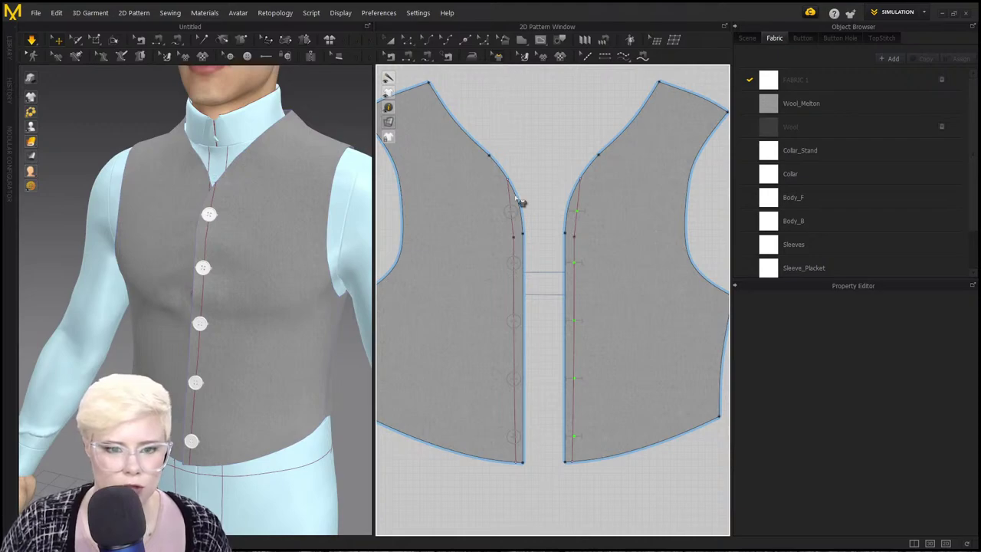
{"action": "left_click", "coordinate": [495, 274]}
{"action": "left_click", "coordinate": [514, 291]}
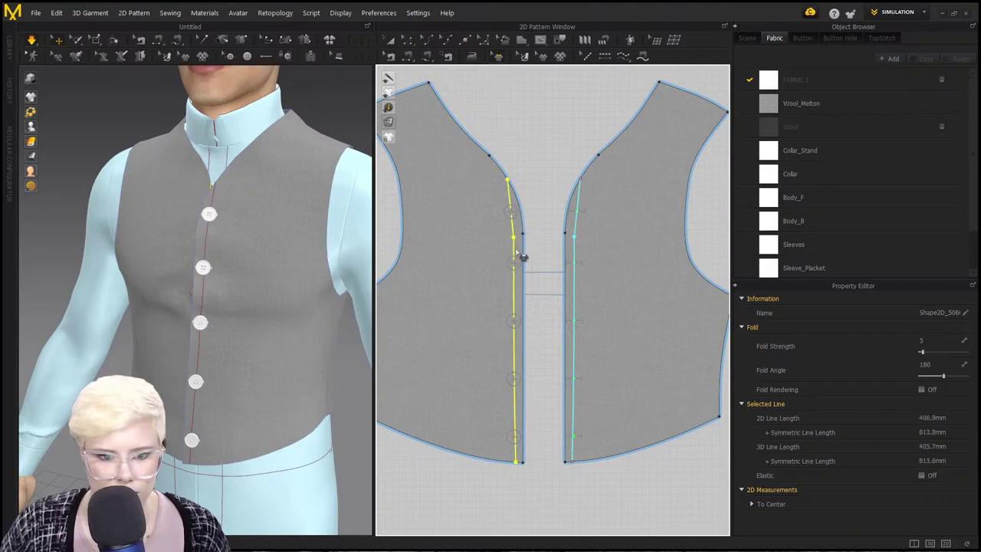
{"action": "left_click", "coordinate": [529, 228]}
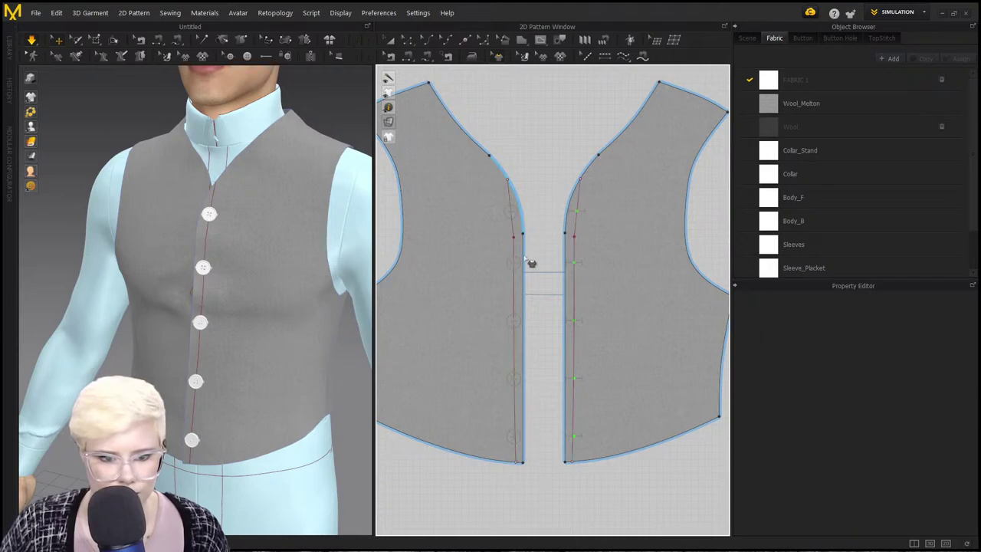
{"action": "left_click", "coordinate": [530, 228]}
{"action": "left_click", "coordinate": [527, 225]}
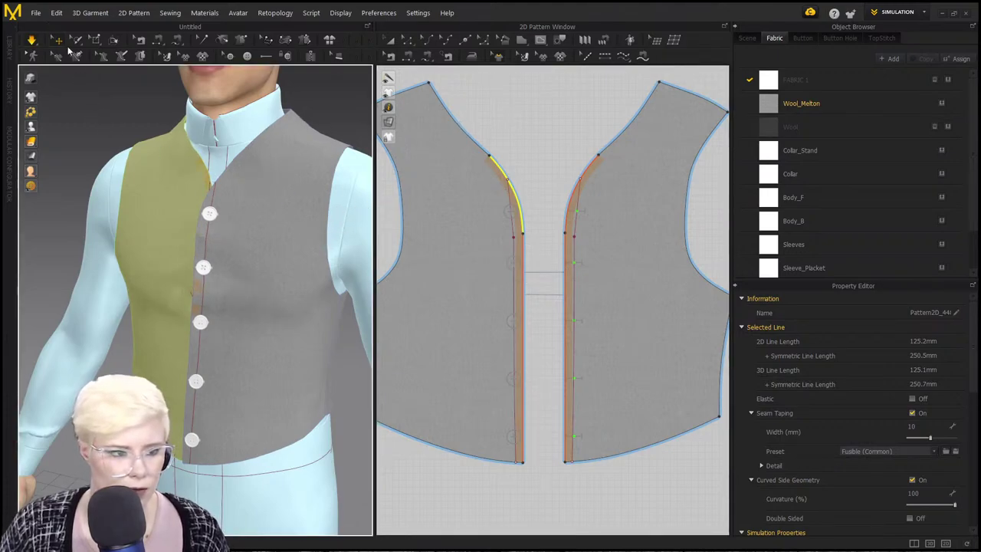
Pull the vest front down into shape while simulating, and inspect the taped closure from several angles.
{"action": "left_click", "coordinate": [78, 120]}
{"action": "right_click_drag", "start_coordinate": [78, 120], "coordinate": [230, 146]}
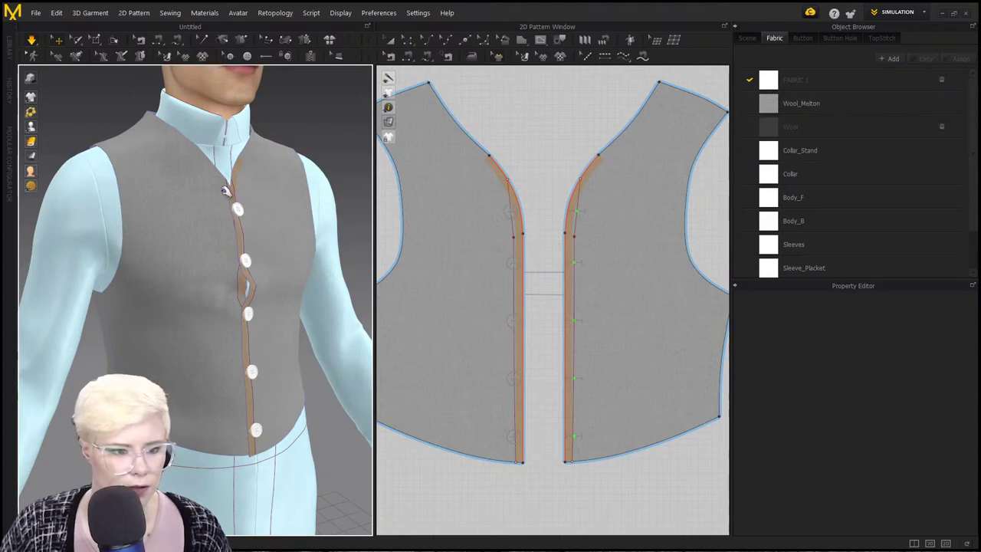
{"action": "left_click_drag", "start_coordinate": [223, 190], "coordinate": [223, 147]}
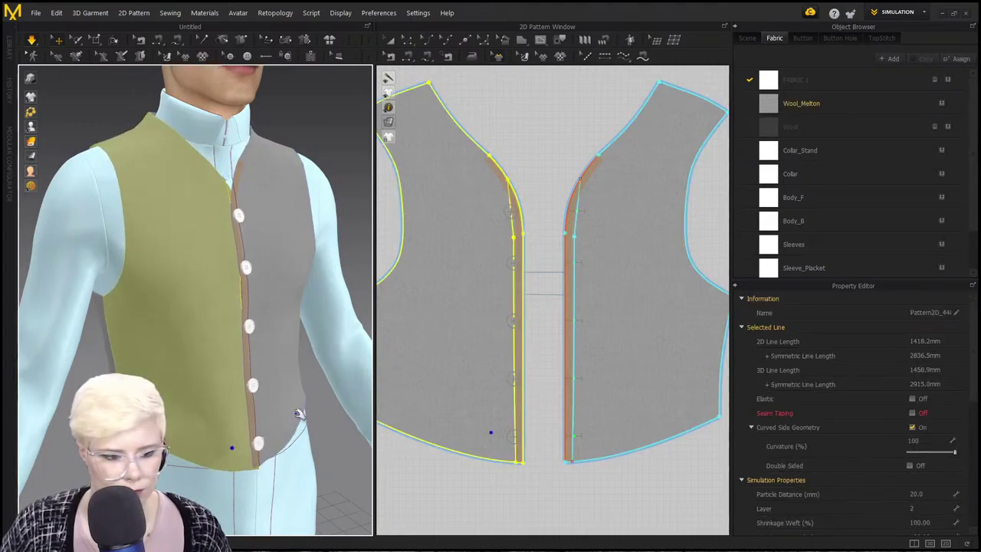
{"action": "right_click_drag", "start_coordinate": [332, 357], "coordinate": [272, 351]}
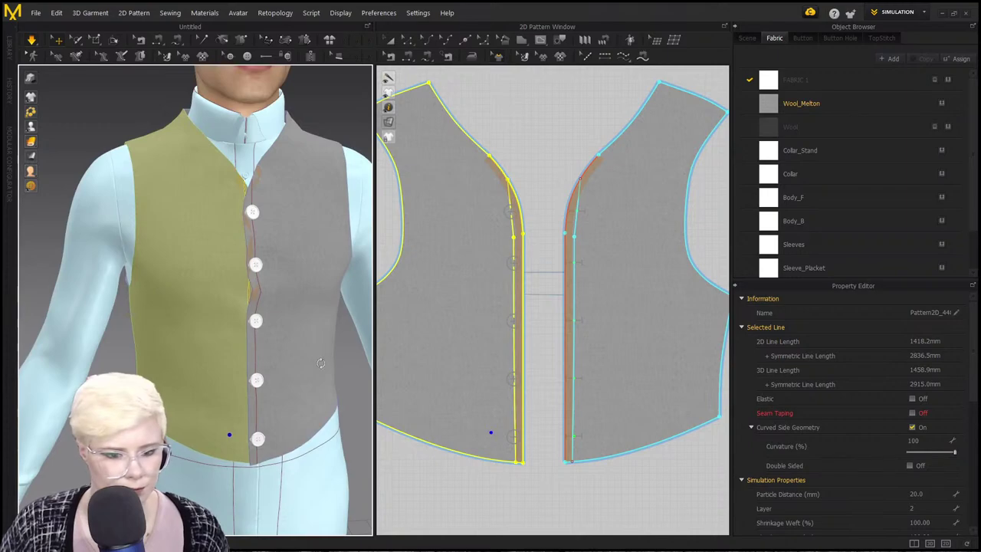
{"action": "left_click", "coordinate": [509, 152]}
{"action": "right_click_drag", "start_coordinate": [282, 266], "coordinate": [243, 260]}
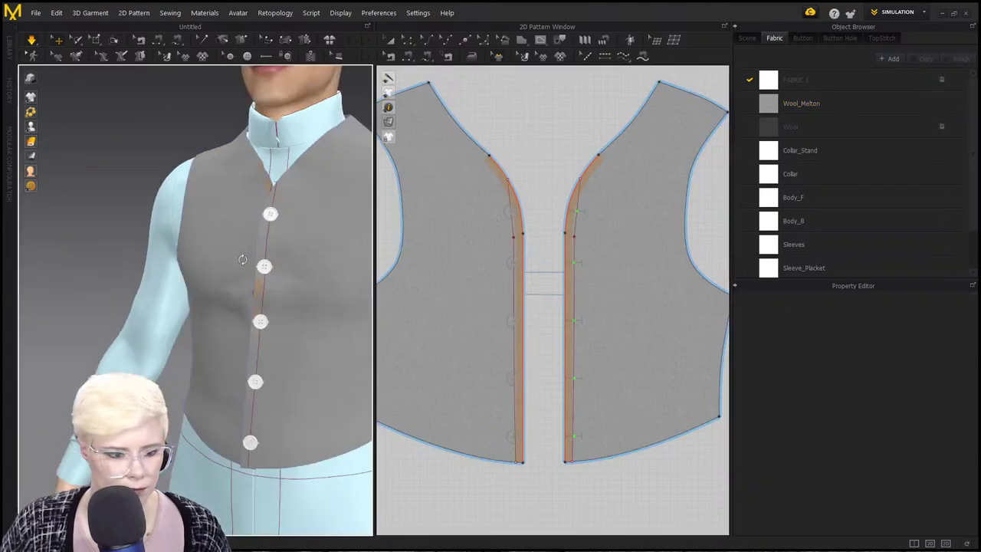
{"action": "right_click_drag", "start_coordinate": [289, 304], "coordinate": [299, 353]}
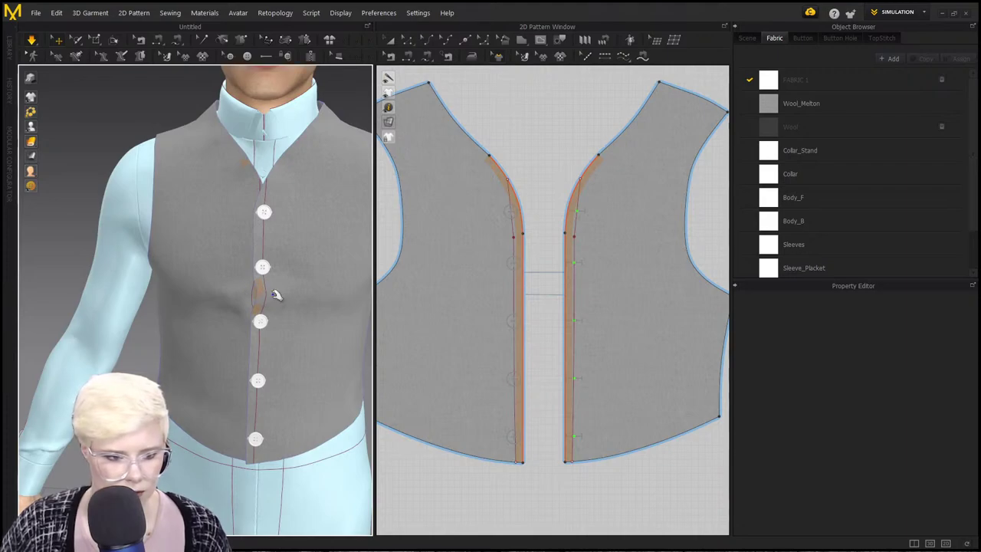
{"action": "right_click_drag", "start_coordinate": [331, 293], "coordinate": [283, 306]}
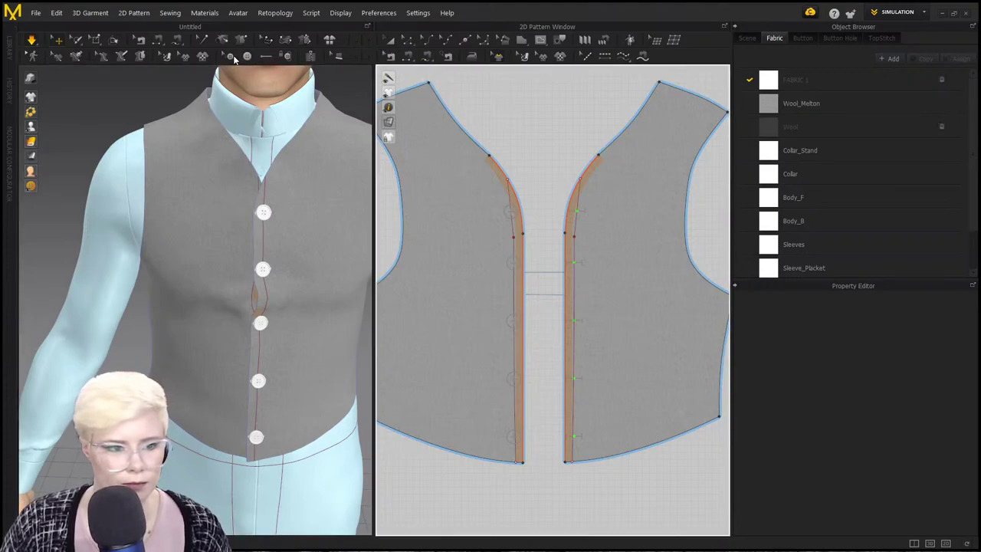
Try moving the three lowest button and buttonhole pairs higher along the vest front.
{"action": "left_click", "coordinate": [230, 56]}
{"action": "left_click", "coordinate": [573, 320]}
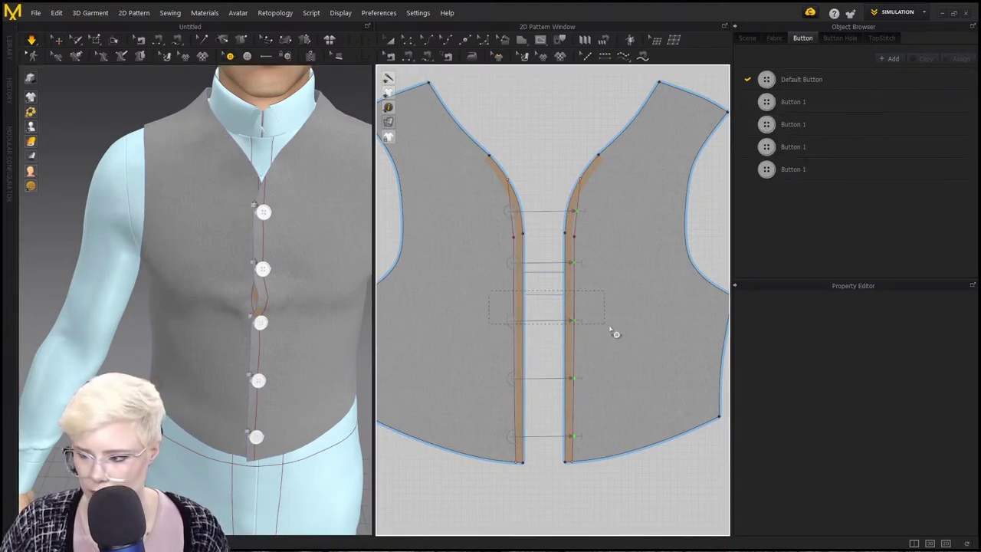
{"action": "mouse_move", "coordinate": [589, 326]}
{"action": "left_mouse_down"}
{"action": "mouse_move", "coordinate": [579, 309]}
{"action": "mouse_move", "coordinate": [587, 314]}
{"action": "left_mouse_up"}
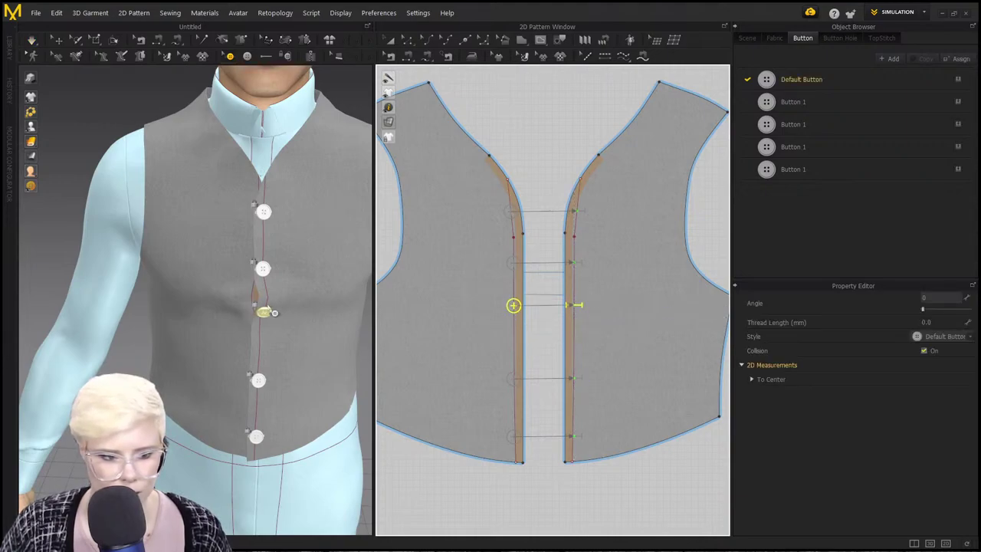
{"action": "left_click", "coordinate": [514, 378]}
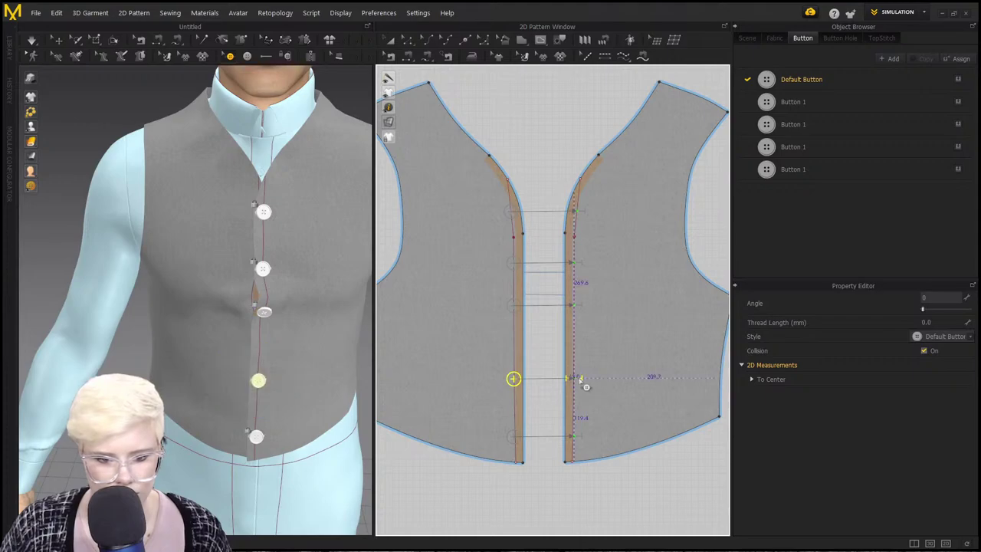
{"action": "left_click_drag", "start_coordinate": [580, 384], "coordinate": [577, 368]}
{"action": "left_click_drag", "start_coordinate": [494, 420], "coordinate": [581, 404]}
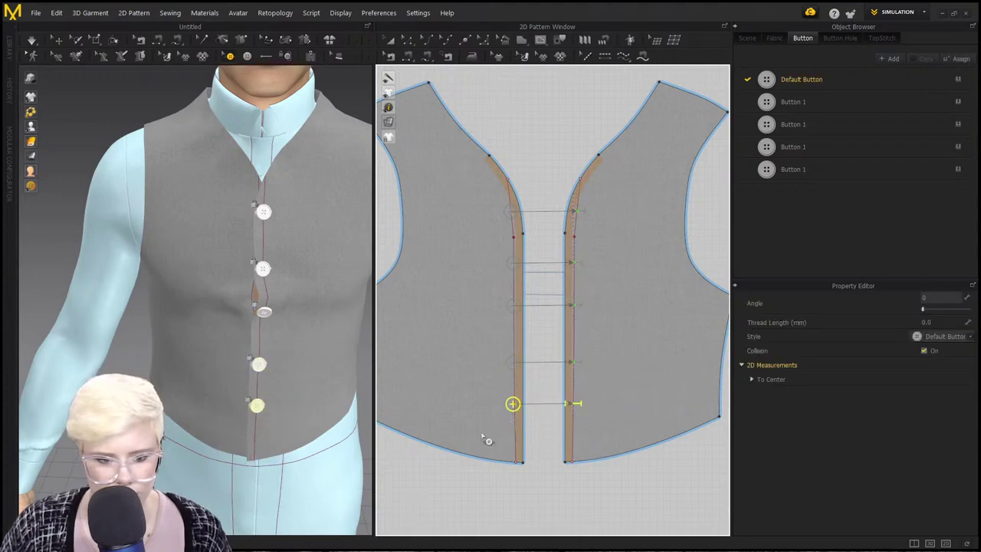
Test the raised buttons in simulation by tugging the vest hem, and undo the three button moves.
{"action": "key", "text": "space"}
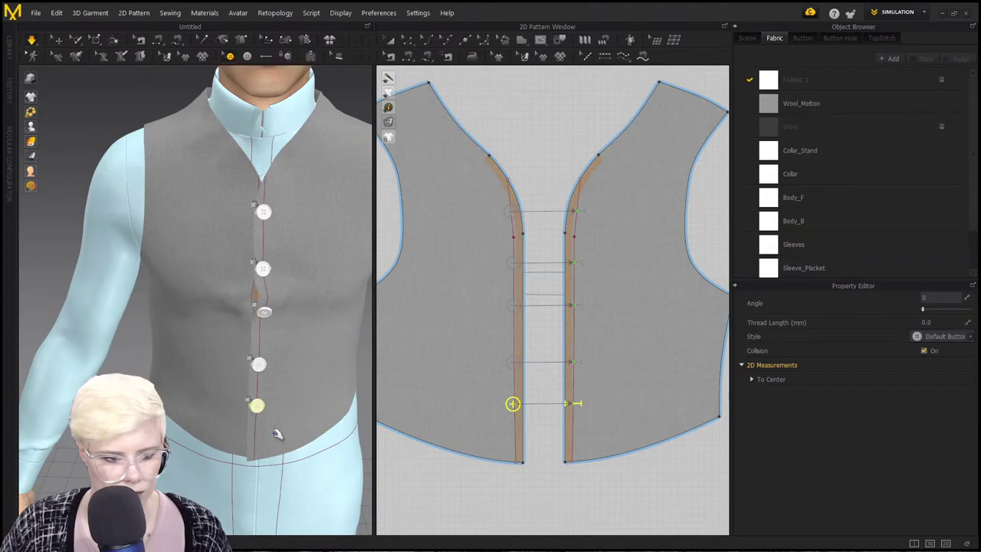
{"action": "key", "text": "q"}
{"action": "left_click_drag", "start_coordinate": [259, 456], "coordinate": [272, 498]}
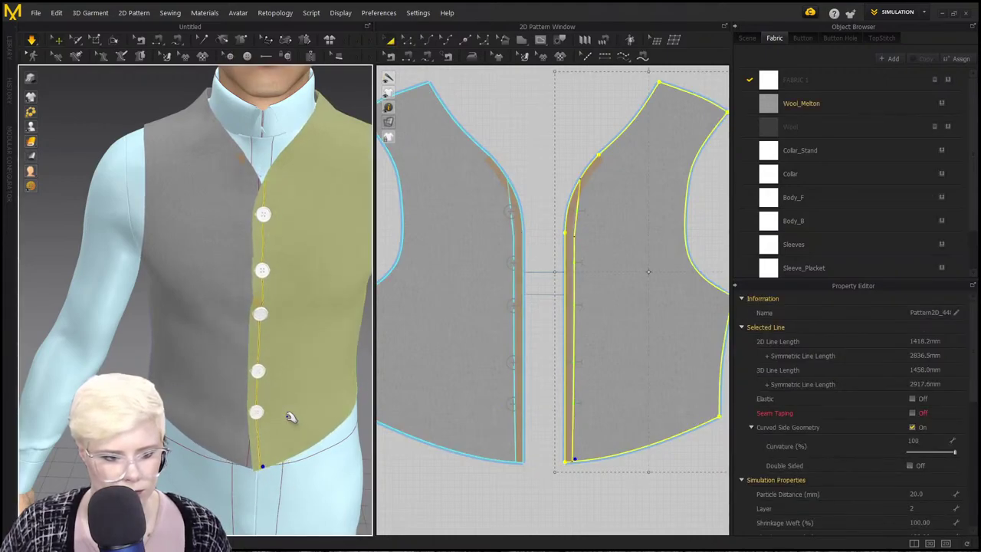
{"action": "right_click_drag", "start_coordinate": [288, 415], "coordinate": [325, 385]}
{"action": "key", "text": "ctrl+z"}
{"action": "key", "text": "ctrl+z"}
{"action": "key", "text": "ctrl+z"}
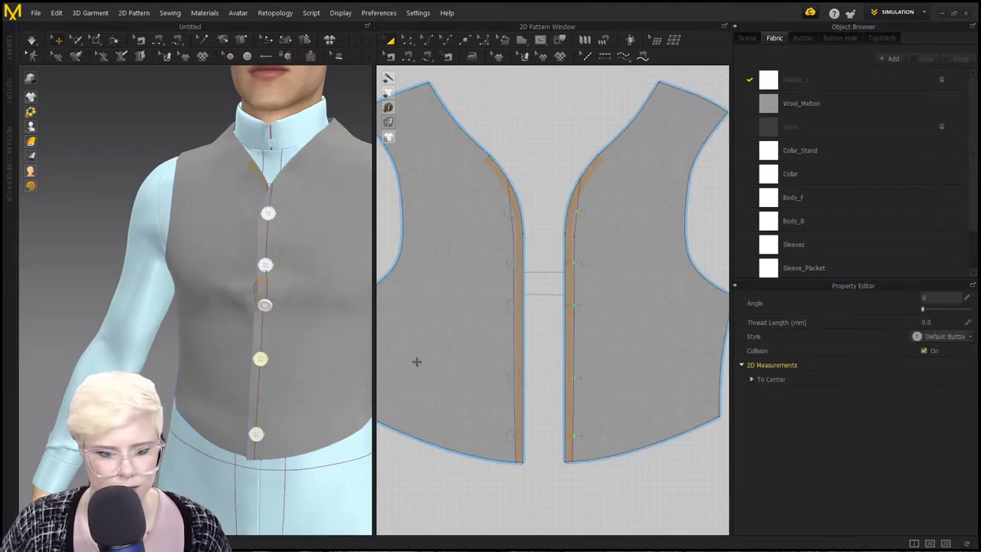
{"action": "left_click", "coordinate": [473, 374]}
{"action": "left_click", "coordinate": [554, 167]}
Restart the simulation and tug the vest front near the gap between the second and third buttons.
{"action": "right_click_drag", "start_coordinate": [310, 277], "coordinate": [290, 297]}
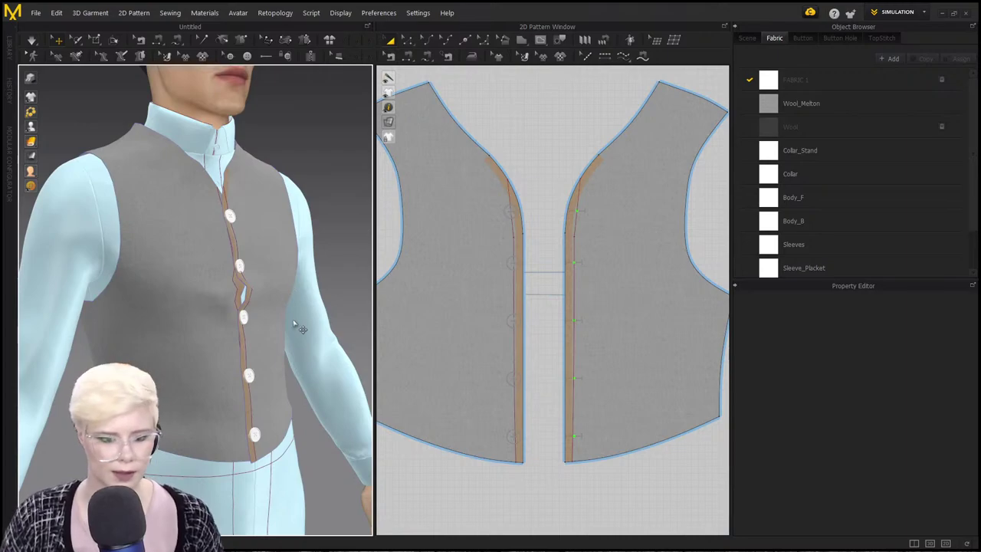
{"action": "key", "text": "space"}
{"action": "right_click_drag", "start_coordinate": [285, 346], "coordinate": [219, 277]}
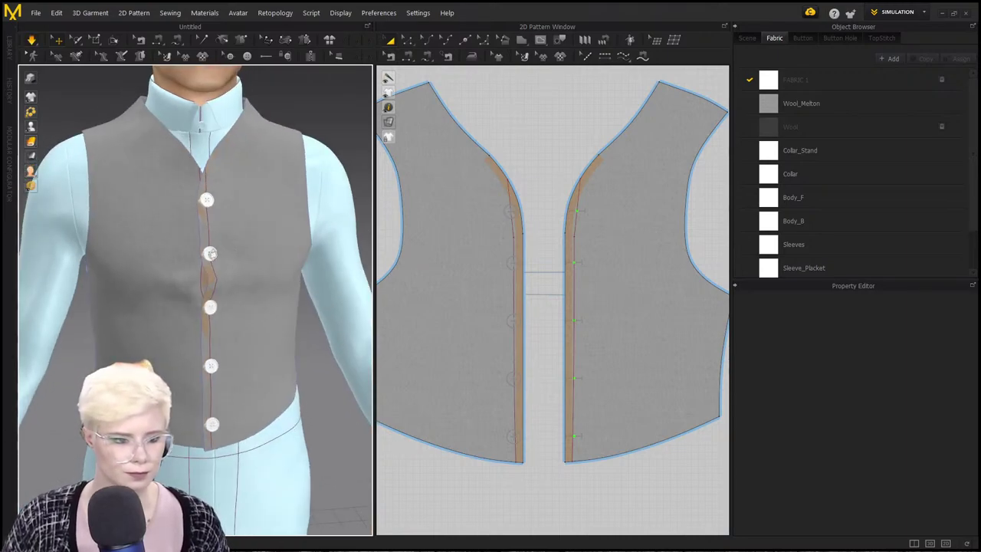
{"action": "left_click", "coordinate": [198, 282]}
{"action": "left_click", "coordinate": [201, 285]}
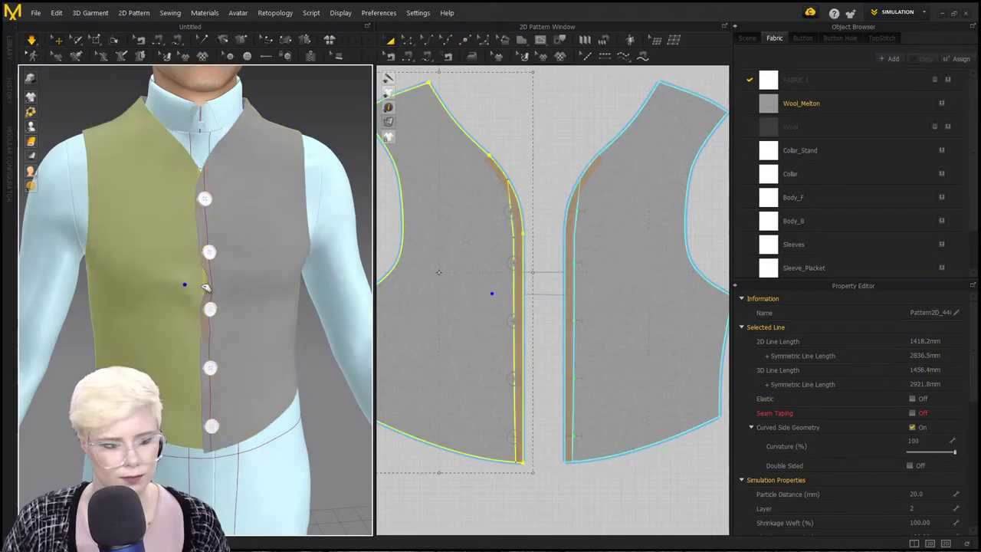
Move the underarm corner point of the vest front panel slightly outward to widen the panel at the side seam.
{"action": "right_click_drag", "start_coordinate": [413, 257], "coordinate": [479, 268]}
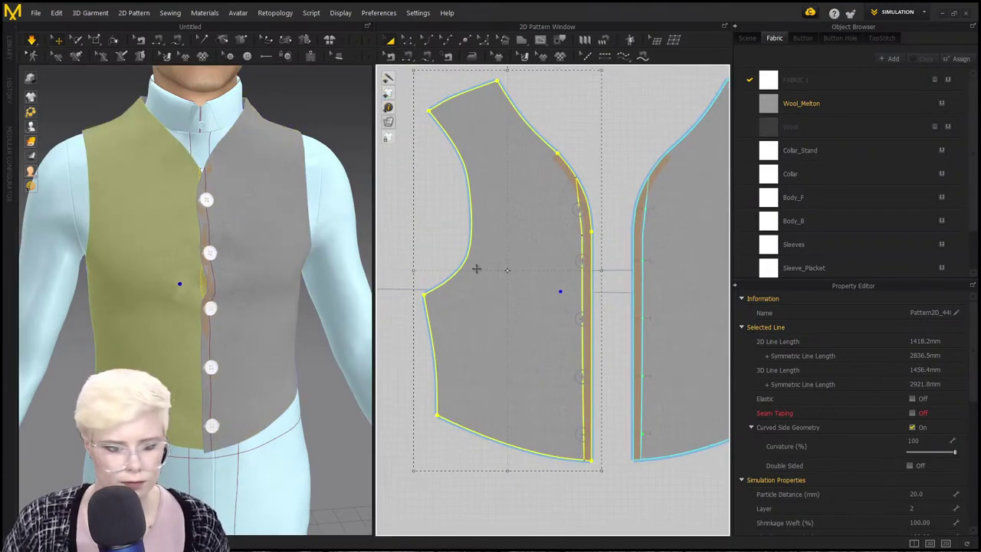
{"action": "left_click", "coordinate": [425, 294]}
{"action": "left_click_drag", "start_coordinate": [424, 296], "coordinate": [419, 294]}
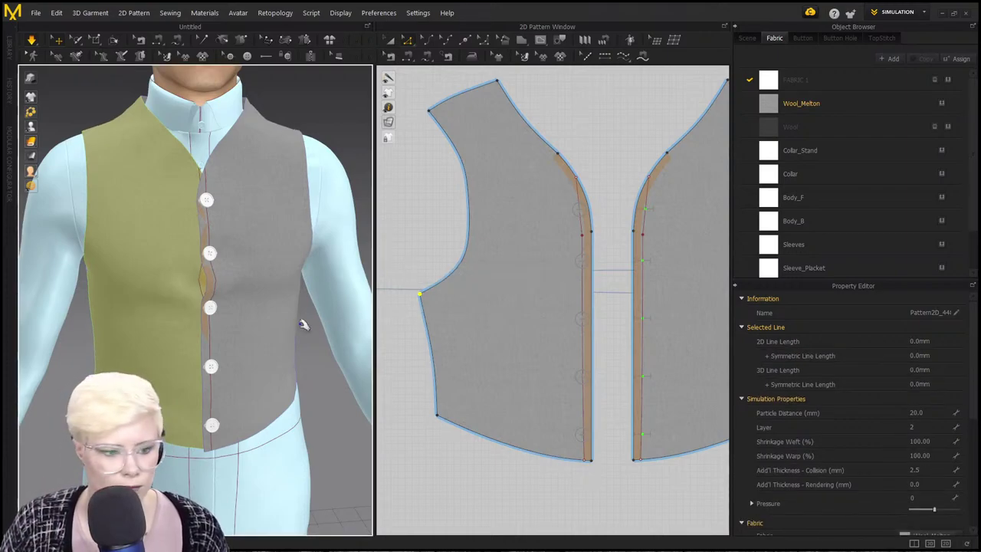
Pull both vest front panels at the chest, lower front and neckline point during simulation to settle the widened closure.
{"action": "left_click", "coordinate": [197, 281]}
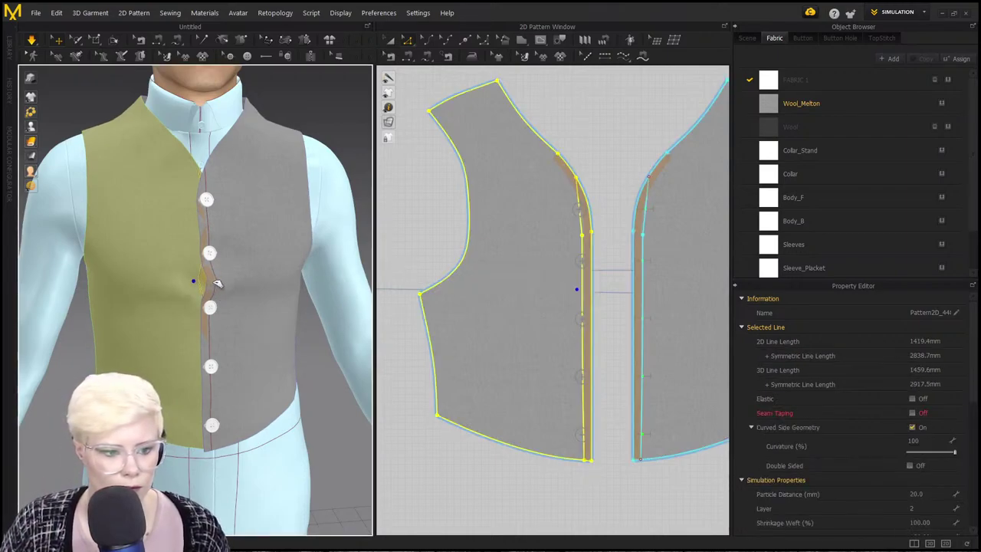
{"action": "left_click", "coordinate": [218, 283]}
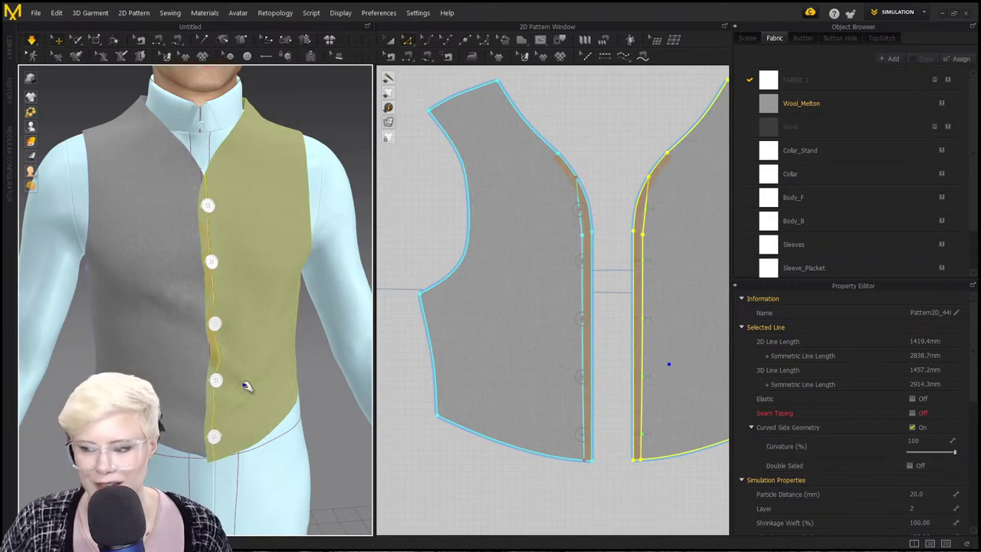
{"action": "left_click", "coordinate": [147, 379]}
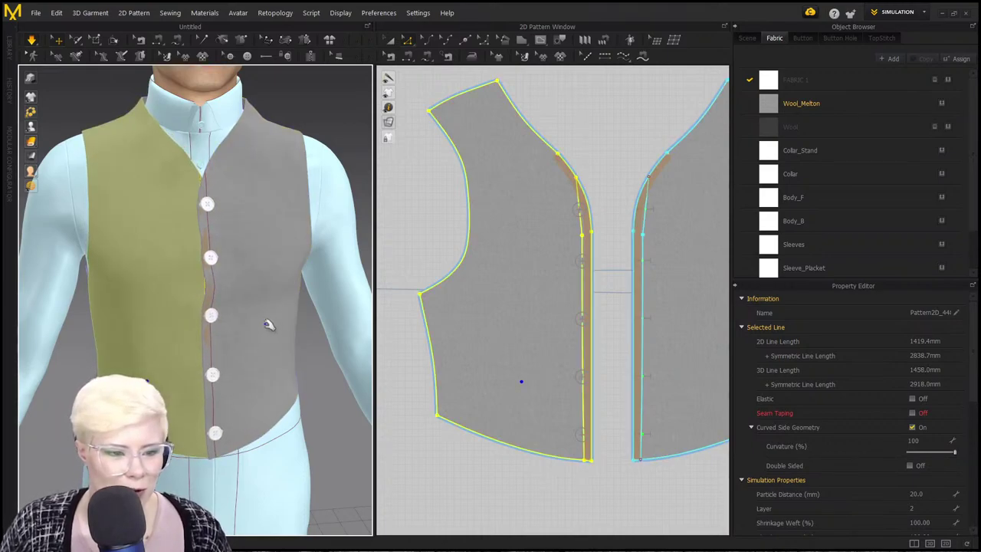
{"action": "right_click_drag", "start_coordinate": [256, 323], "coordinate": [243, 320]}
{"action": "middle_click_drag", "start_coordinate": [251, 317], "coordinate": [253, 351]}
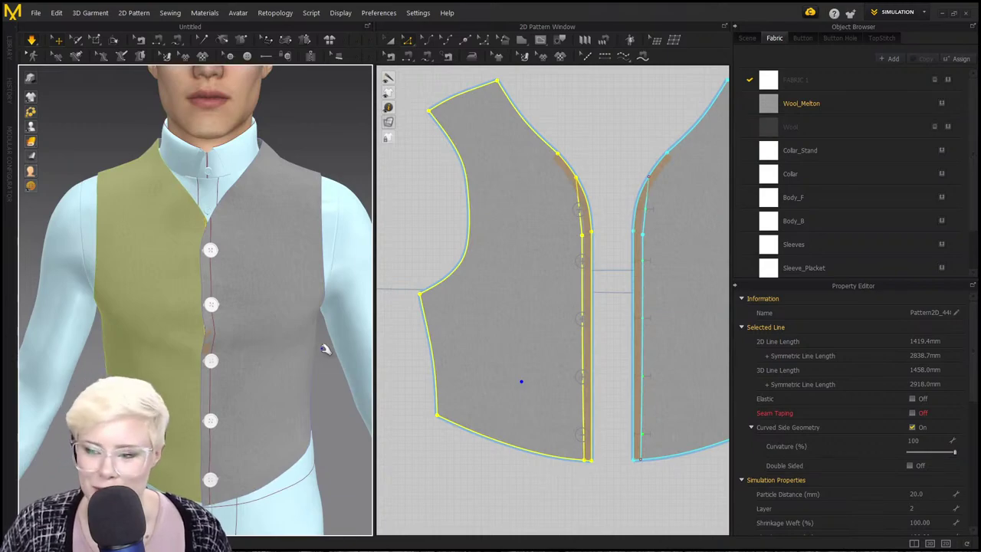
{"action": "left_click", "coordinate": [218, 205]}
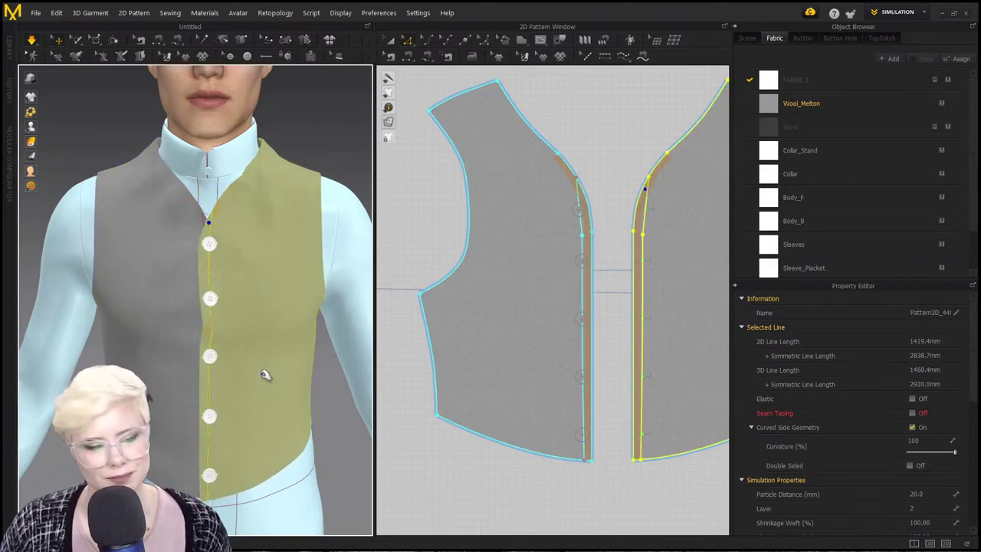
Examine the whole vest on the avatar from the side, below and front, along with all four vest pattern pieces.
{"action": "scroll", "coordinate": [265, 374], "scroll_direction": "down", "scroll_amount": 4}
{"action": "right_click_drag", "start_coordinate": [299, 302], "coordinate": [269, 393]}
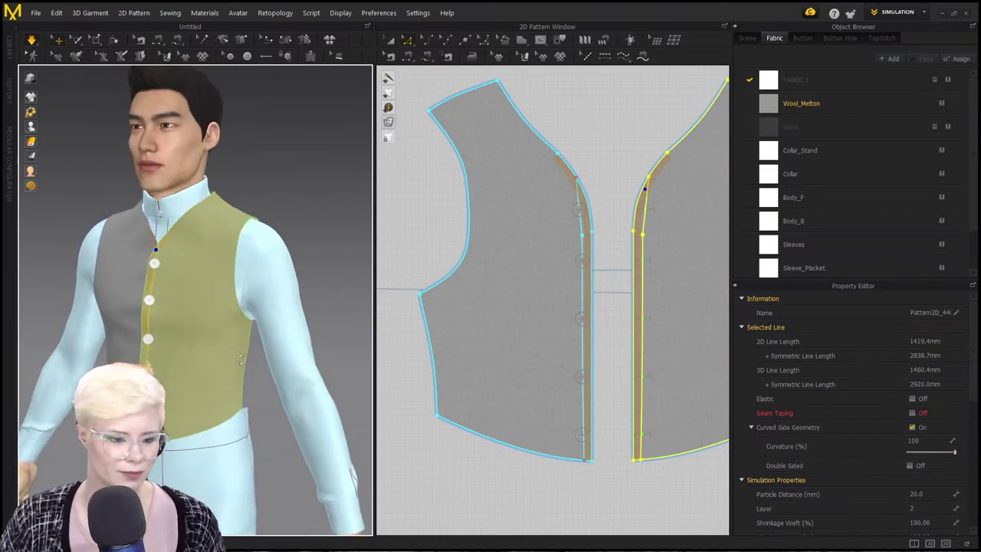
{"action": "right_click_drag", "start_coordinate": [242, 360], "coordinate": [218, 395]}
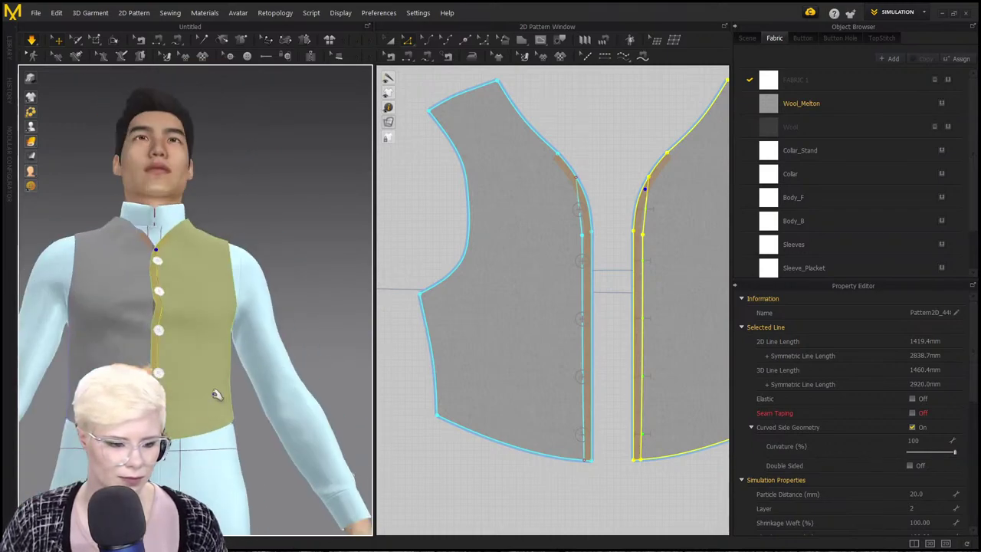
{"action": "middle_click_drag", "start_coordinate": [389, 388], "coordinate": [406, 311]}
{"action": "scroll", "coordinate": [517, 344], "scroll_direction": "down", "scroll_amount": 5}
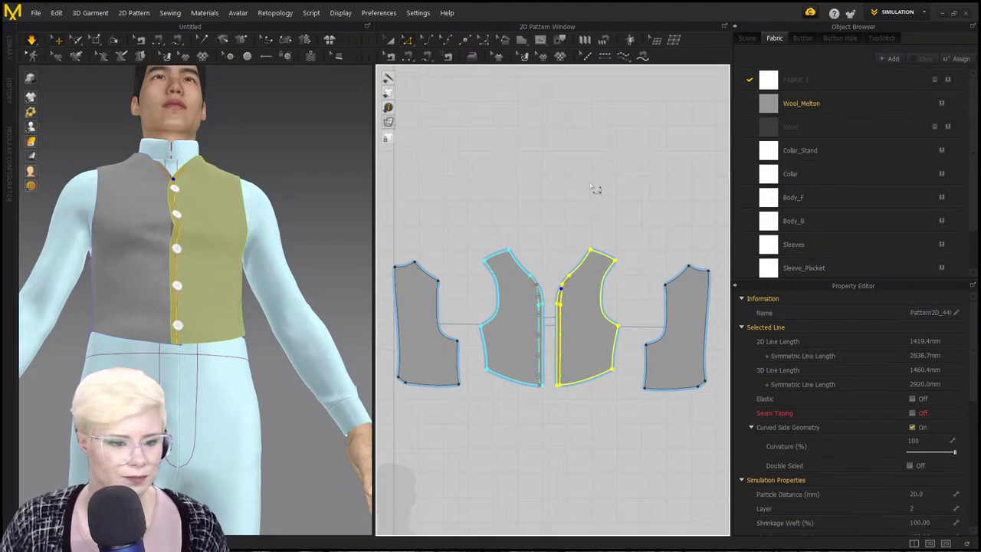
{"action": "left_click", "coordinate": [595, 189]}
{"action": "right_click_drag", "start_coordinate": [219, 308], "coordinate": [208, 346]}
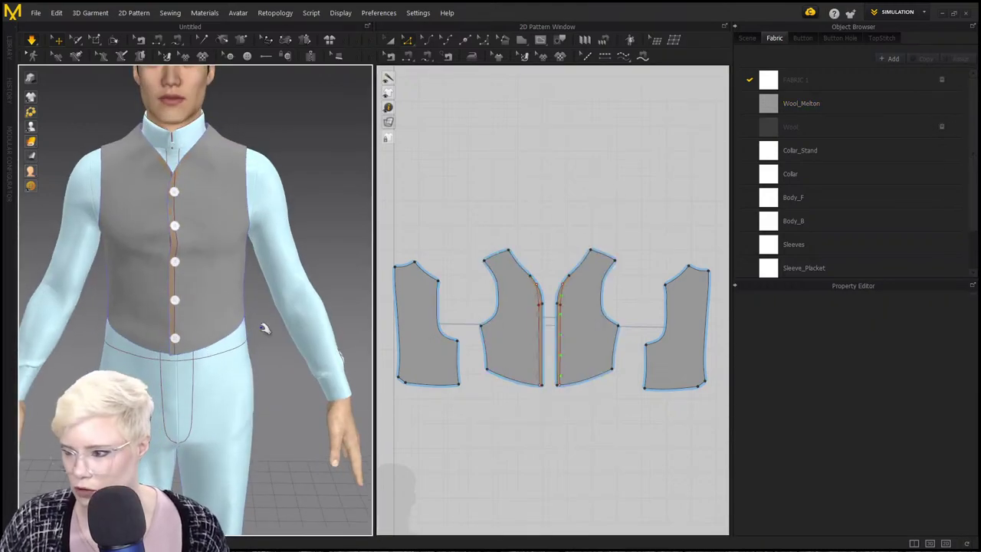
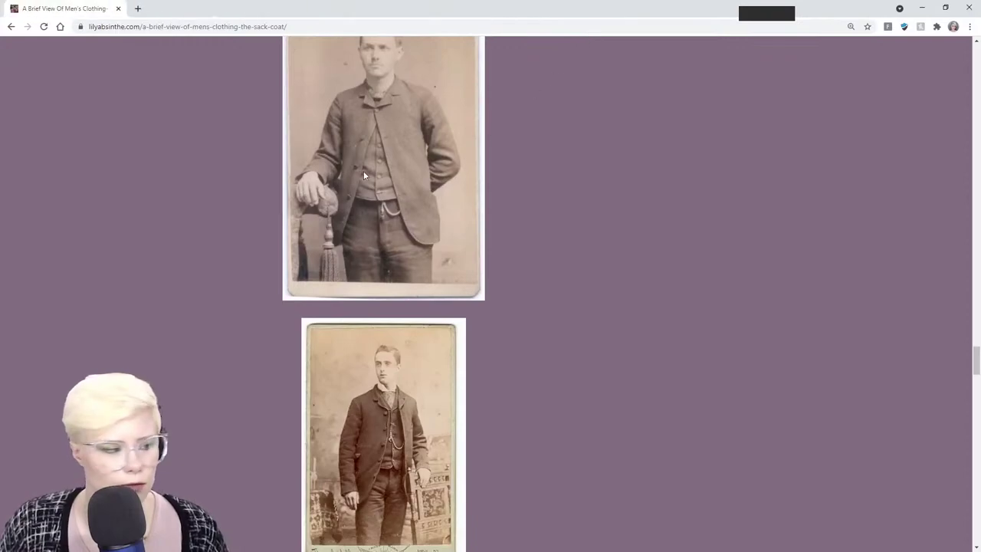
Switch to the browser article on men's sack coats and examine its period photographs and suit example.
{"action": "scroll", "coordinate": [454, 193], "scroll_direction": "up", "scroll_amount": 1}
{"action": "scroll", "coordinate": [453, 194], "scroll_direction": "up", "scroll_amount": 1}
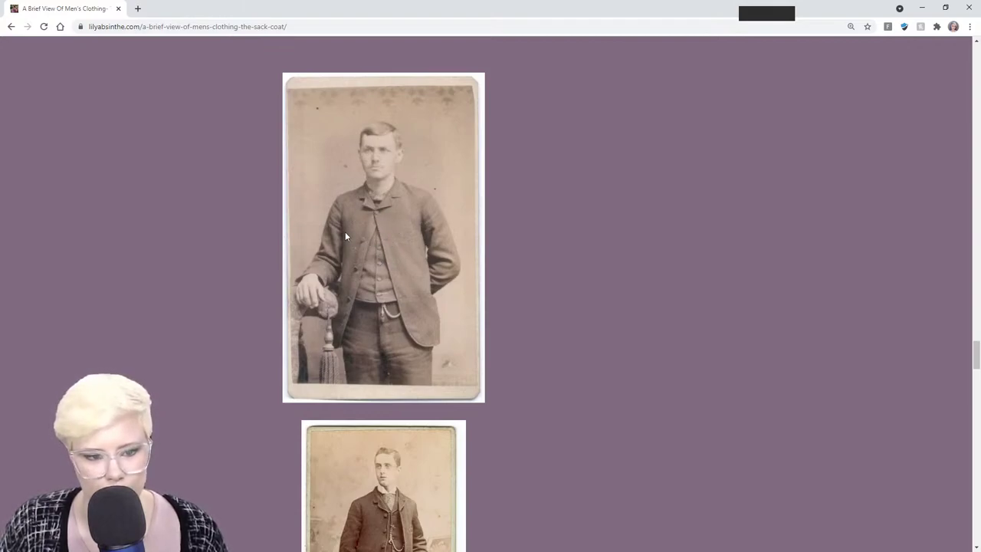
{"action": "scroll", "coordinate": [389, 224], "scroll_direction": "down", "scroll_amount": 7}
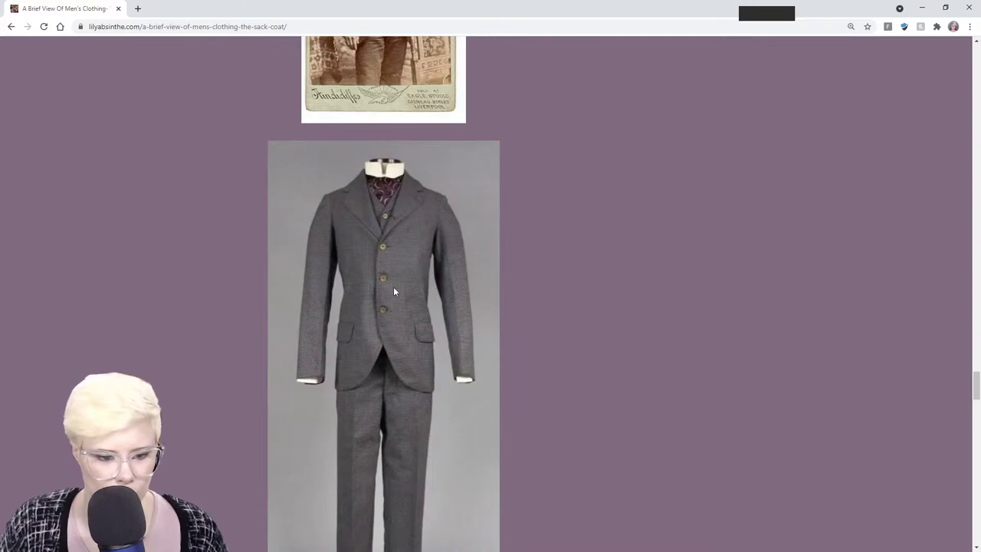
Examine the sack suit photographs in the article, comparing coat fronts, lapels, closures and how the vests sit underneath.
{"action": "scroll", "coordinate": [393, 291], "scroll_direction": "down", "scroll_amount": 1}
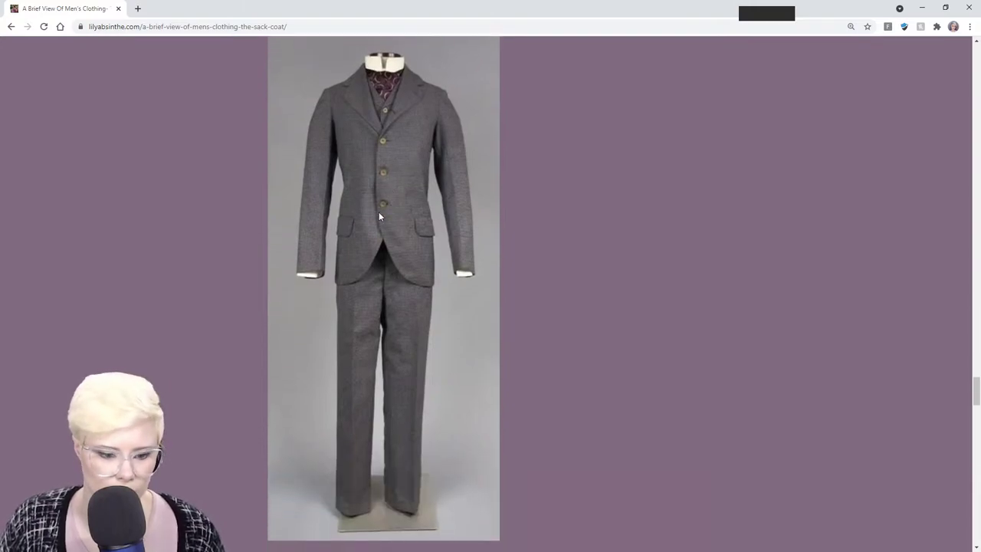
{"action": "scroll", "coordinate": [427, 174], "scroll_direction": "down", "scroll_amount": 1}
{"action": "scroll", "coordinate": [398, 234], "scroll_direction": "up", "scroll_amount": 2}
{"action": "scroll", "coordinate": [404, 237], "scroll_direction": "down", "scroll_amount": 3}
{"action": "scroll", "coordinate": [406, 253], "scroll_direction": "down", "scroll_amount": 6}
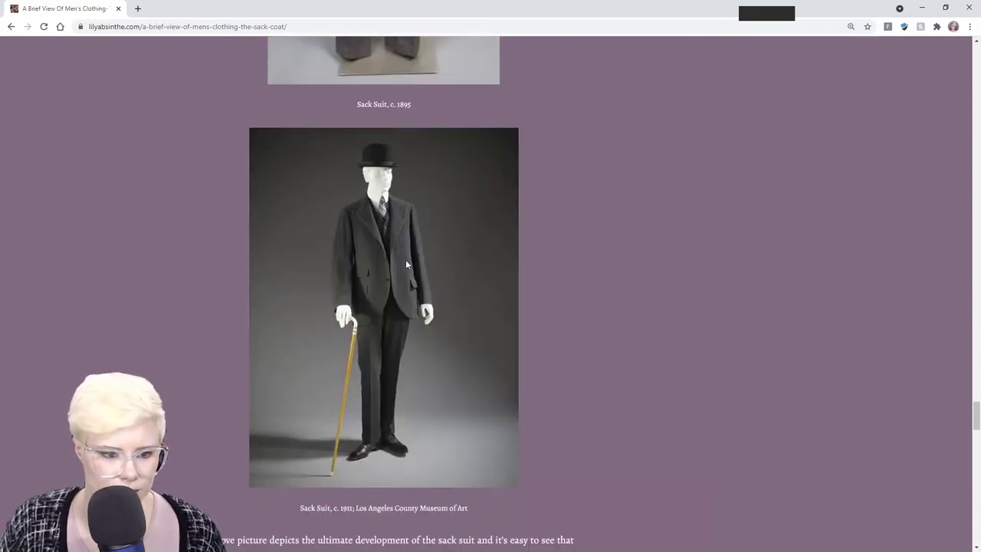
{"action": "scroll", "coordinate": [418, 230], "scroll_direction": "up", "scroll_amount": 10}
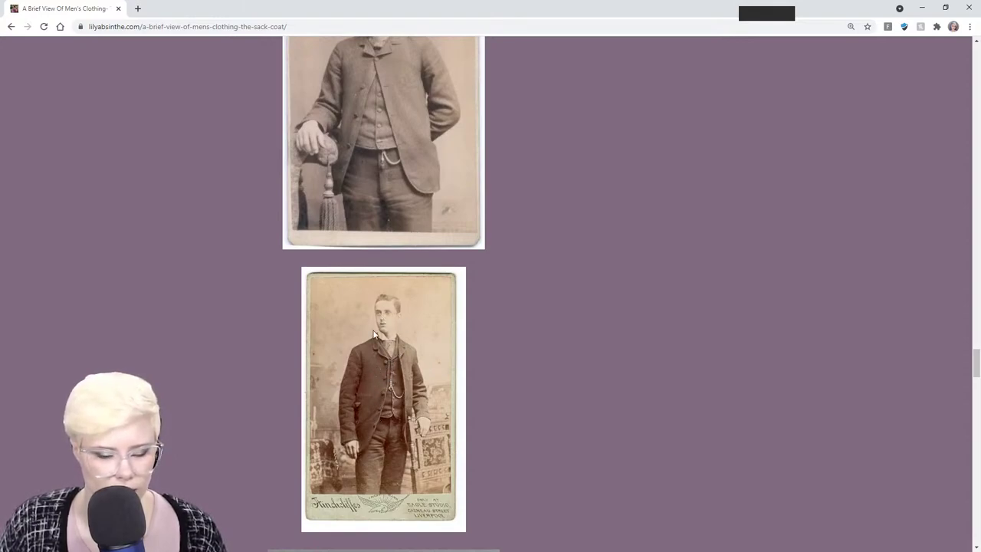
{"action": "scroll", "coordinate": [376, 329], "scroll_direction": "up", "scroll_amount": 8}
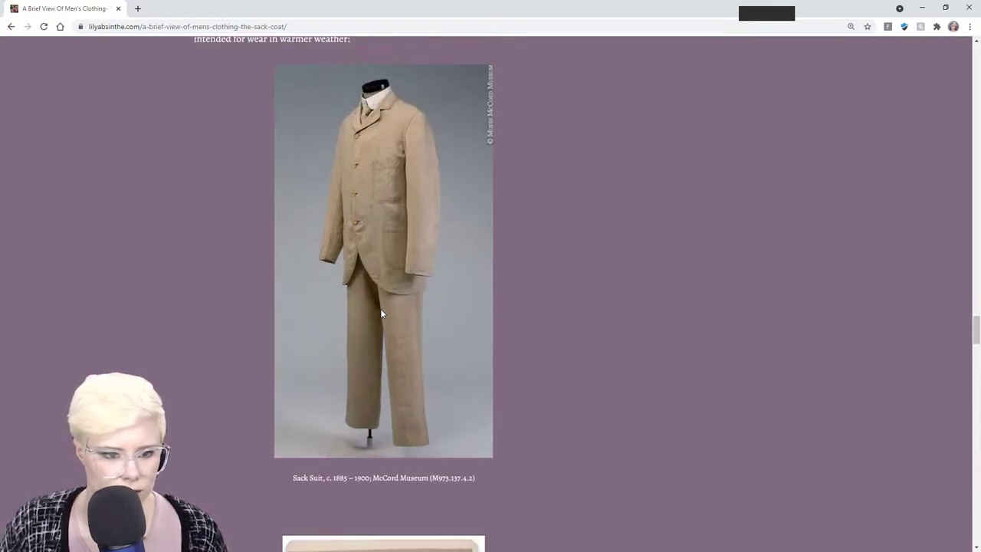
{"action": "scroll", "coordinate": [381, 312], "scroll_direction": "up", "scroll_amount": 4}
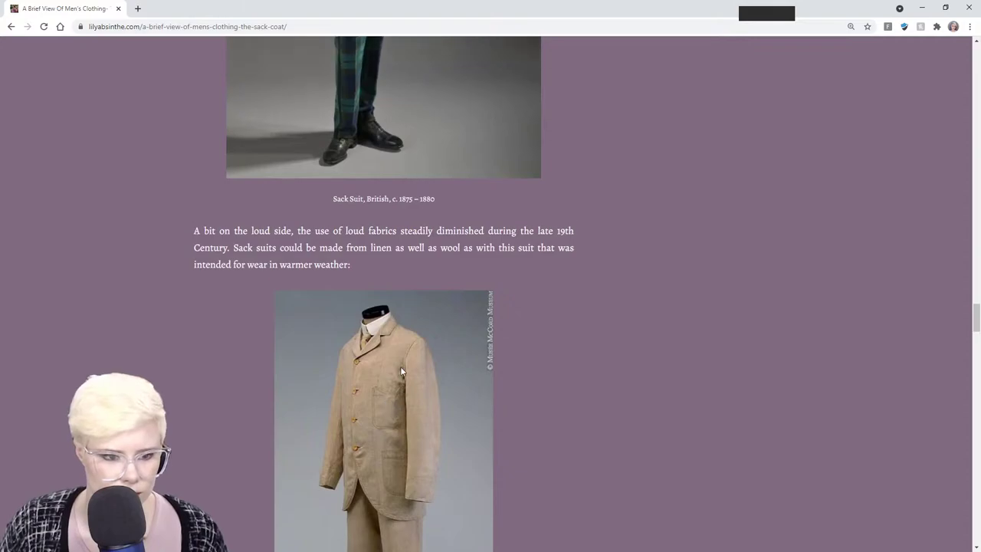
{"action": "scroll", "coordinate": [400, 371], "scroll_direction": "up", "scroll_amount": 9}
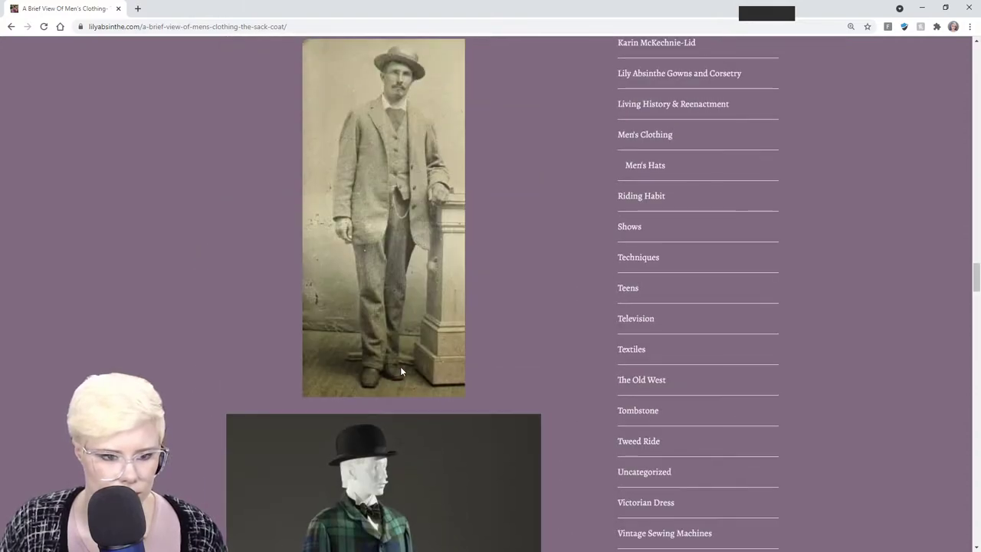
{"action": "scroll", "coordinate": [401, 371], "scroll_direction": "up", "scroll_amount": 1}
Switch back to Marvelous Designer and examine the settled vest on the avatar from the front and back.
{"action": "left_click_drag", "start_coordinate": [64, 10], "coordinate": [0, 69]}
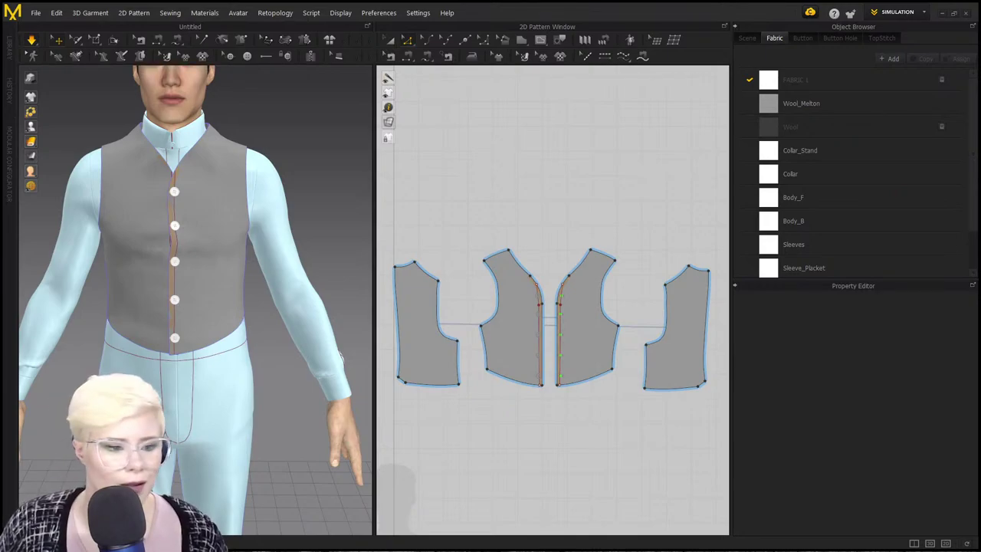
{"action": "scroll", "coordinate": [265, 268], "scroll_direction": "down", "scroll_amount": 1}
{"action": "right_click_drag", "start_coordinate": [340, 265], "coordinate": [360, 271]}
{"action": "scroll", "coordinate": [232, 269], "scroll_direction": "up", "scroll_amount": 2}
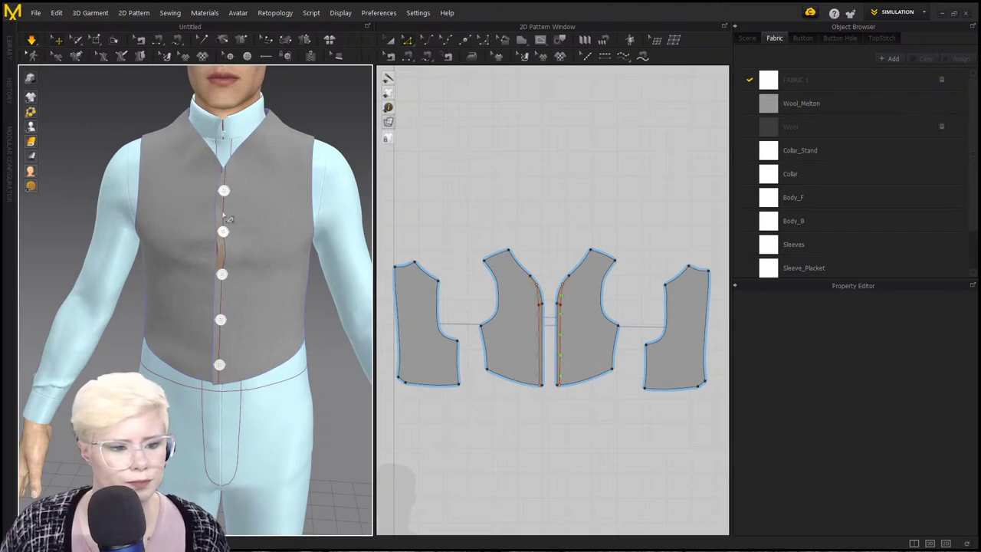
{"action": "middle_click_drag", "start_coordinate": [136, 183], "coordinate": [142, 286]}
{"action": "right_click_drag", "start_coordinate": [142, 287], "coordinate": [167, 264]}
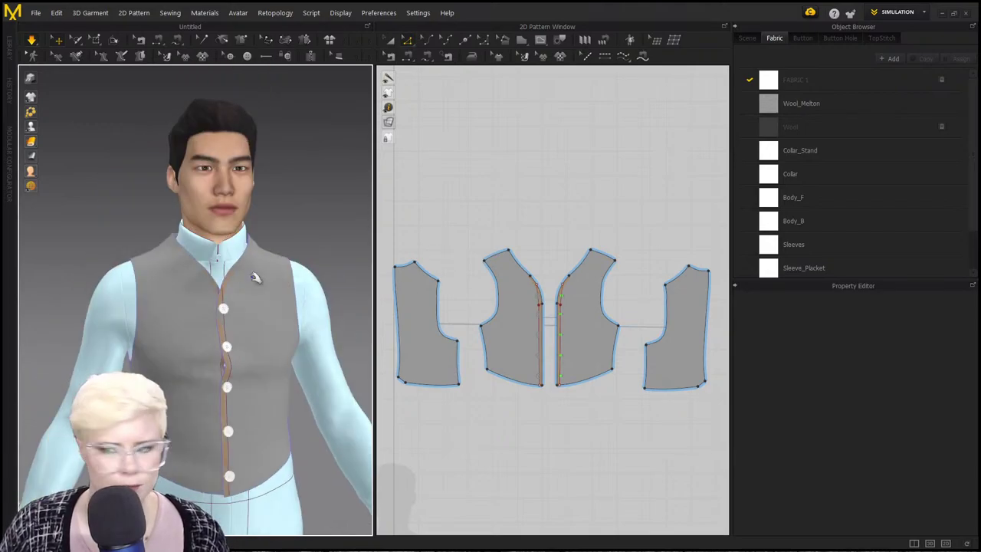
{"action": "key", "text": "space"}
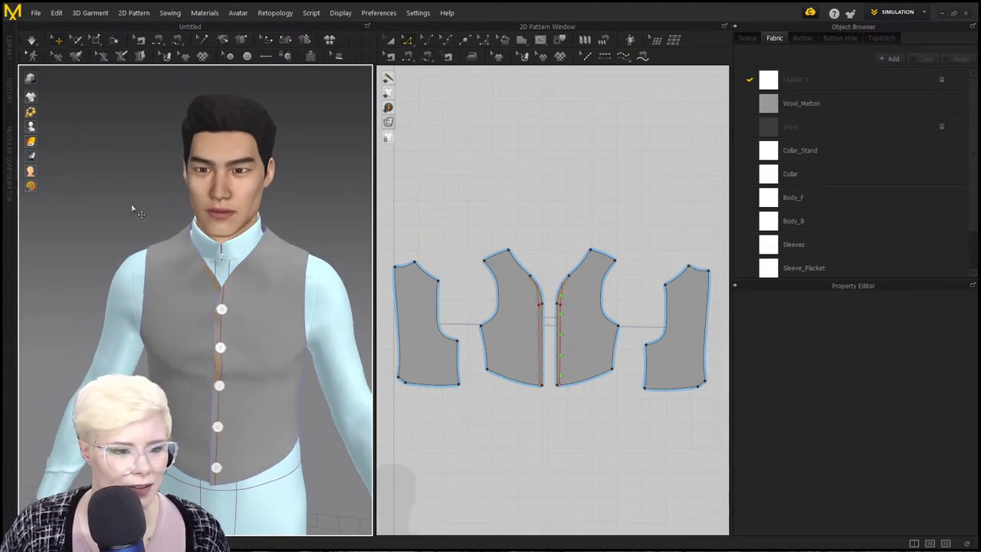
{"action": "right_click_drag", "start_coordinate": [131, 210], "coordinate": [216, 222]}
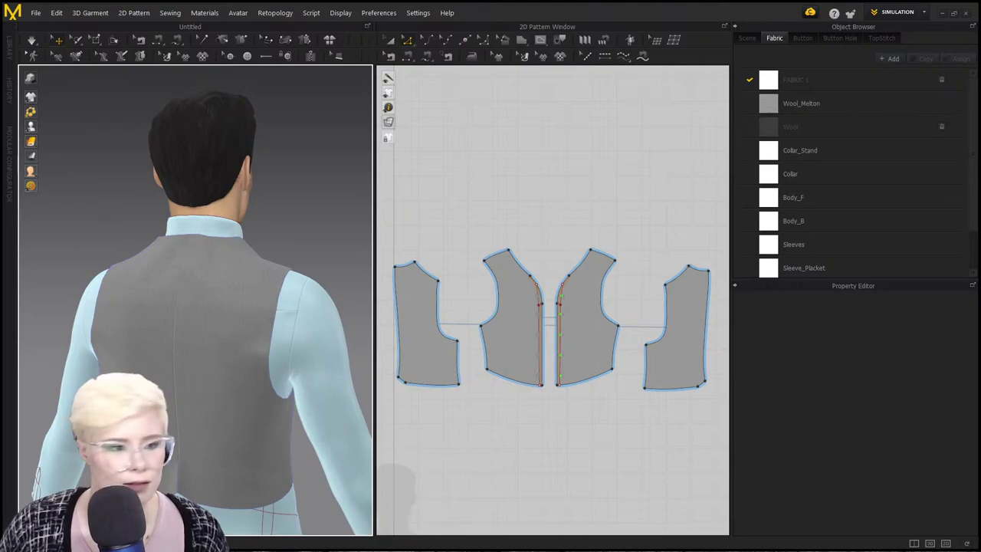
{"action": "left_click", "coordinate": [35, 13]}
{"action": "left_click", "coordinate": [180, 87]}
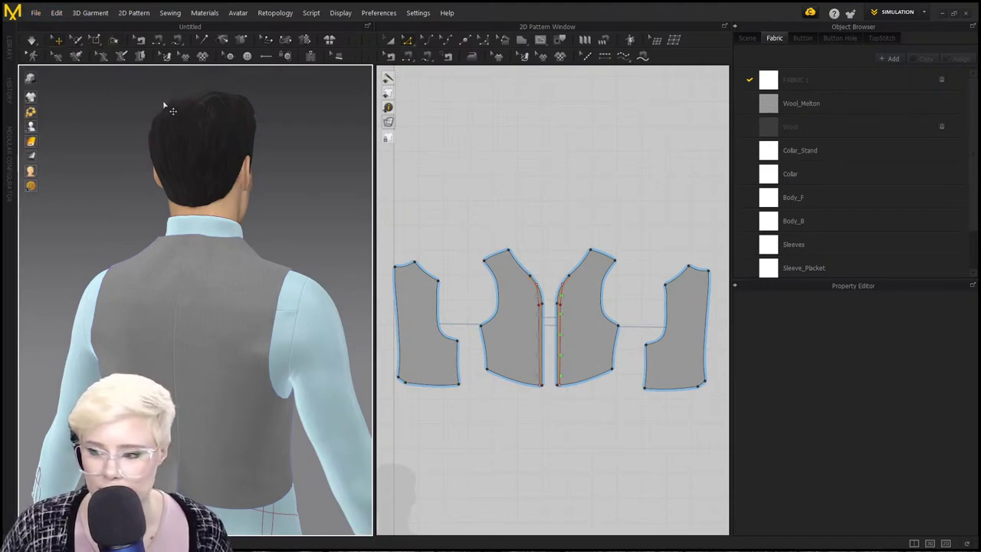
Examine the vest's side, back panel and front closure on the avatar while the simulation runs.
{"action": "right_click_drag", "start_coordinate": [149, 153], "coordinate": [121, 167]}
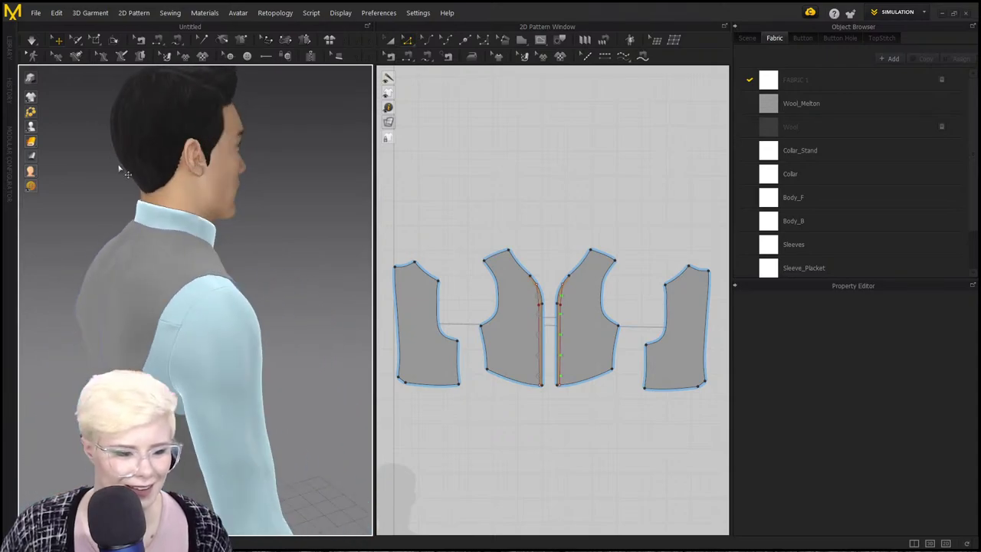
{"action": "middle_click_drag", "start_coordinate": [138, 282], "coordinate": [143, 210]}
{"action": "right_click_drag", "start_coordinate": [169, 297], "coordinate": [124, 348]}
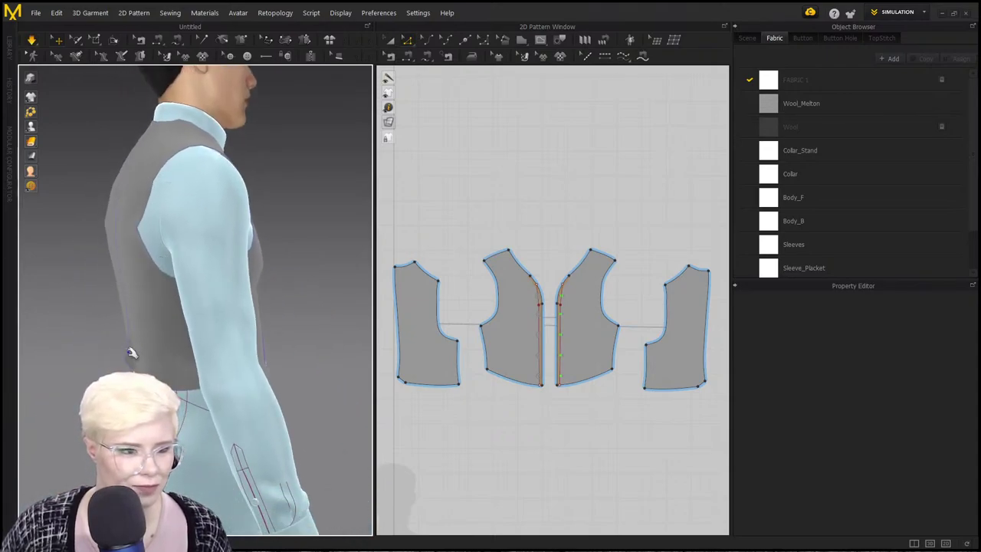
{"action": "left_click", "coordinate": [119, 222]}
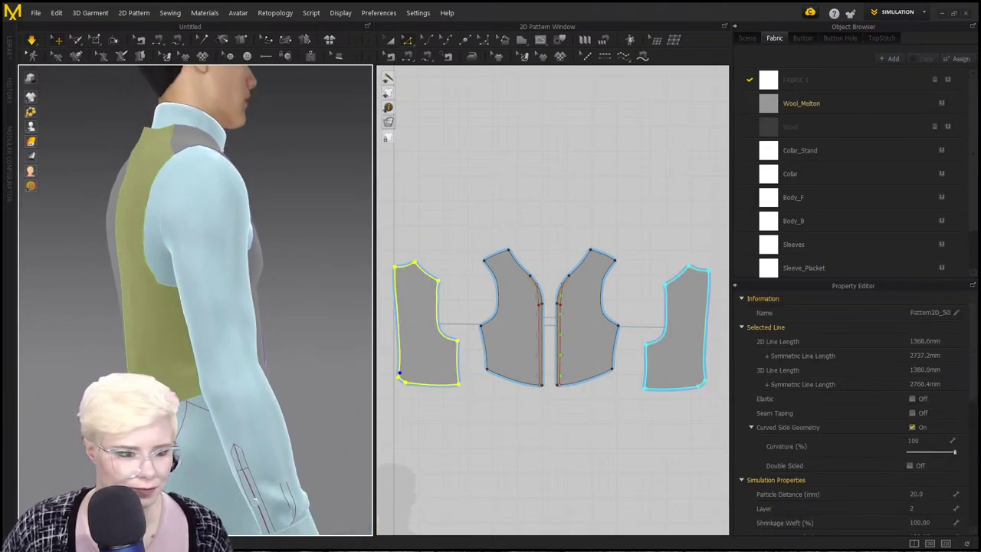
{"action": "mouse_move", "coordinate": [126, 258]}
{"action": "right_mouse_down"}
{"action": "mouse_move", "coordinate": [102, 266]}
{"action": "mouse_move", "coordinate": [128, 243]}
{"action": "mouse_move", "coordinate": [103, 278]}
{"action": "mouse_move", "coordinate": [65, 273]}
{"action": "right_mouse_up"}
{"action": "middle_click_drag", "start_coordinate": [65, 273], "coordinate": [127, 254]}
{"action": "right_click_drag", "start_coordinate": [127, 254], "coordinate": [105, 237]}
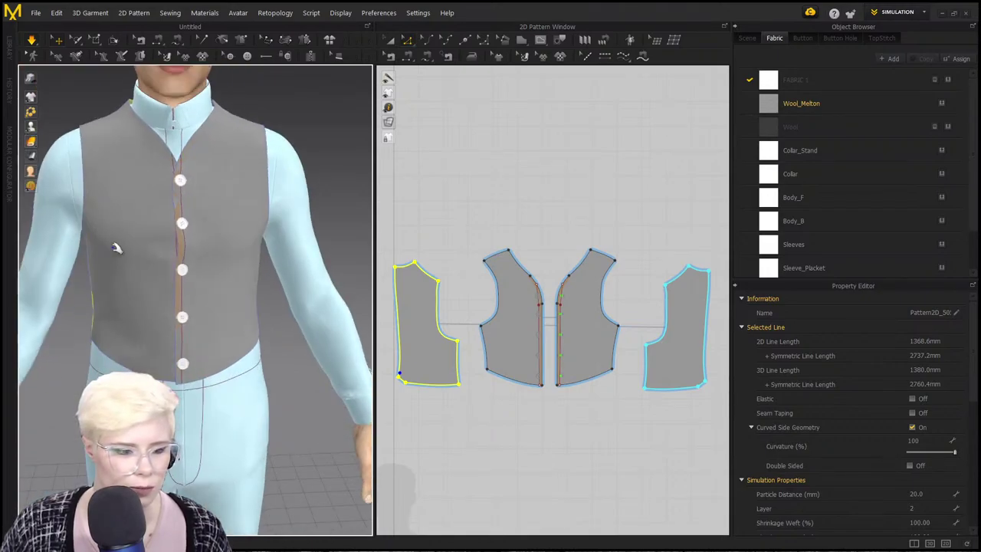
{"action": "middle_click_drag", "start_coordinate": [113, 244], "coordinate": [104, 228]}
{"action": "right_click_drag", "start_coordinate": [103, 228], "coordinate": [96, 211]}
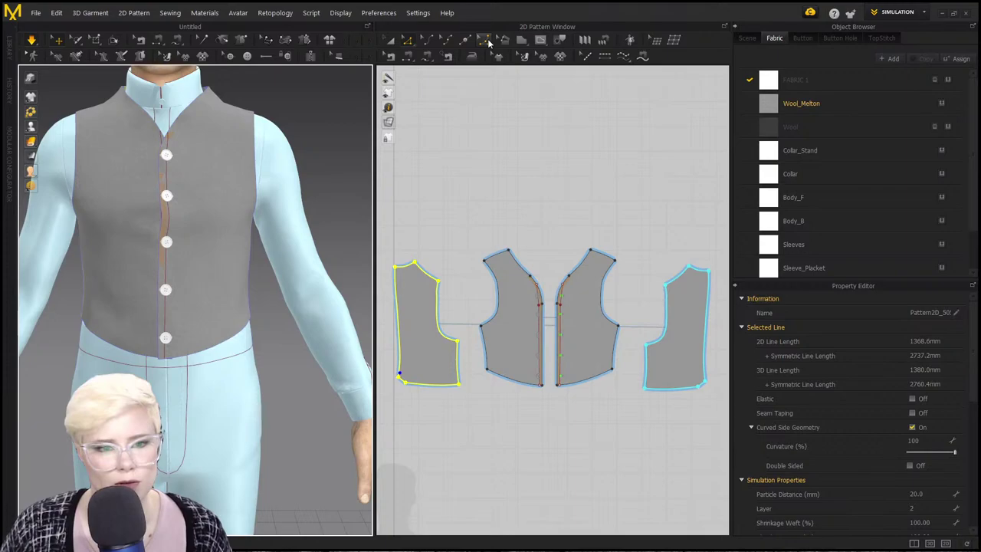
Stop the simulation and round the bottom centre-front corners of both mirrored vest front panels with a small curve.
{"action": "left_click", "coordinate": [489, 42]}
{"action": "scroll", "coordinate": [560, 368], "scroll_direction": "up", "scroll_amount": 5}
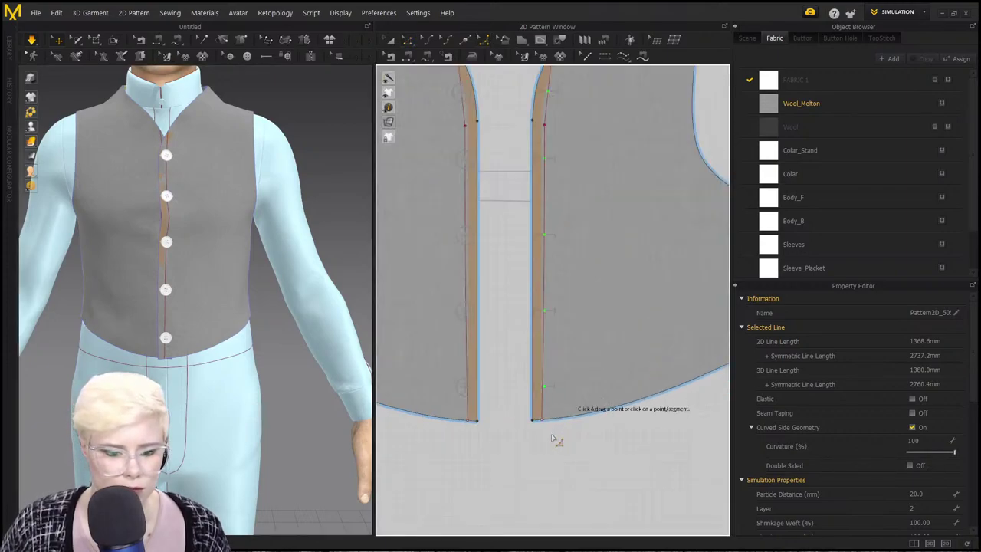
{"action": "key", "text": "space"}
{"action": "left_click_drag", "start_coordinate": [534, 420], "coordinate": [543, 406]}
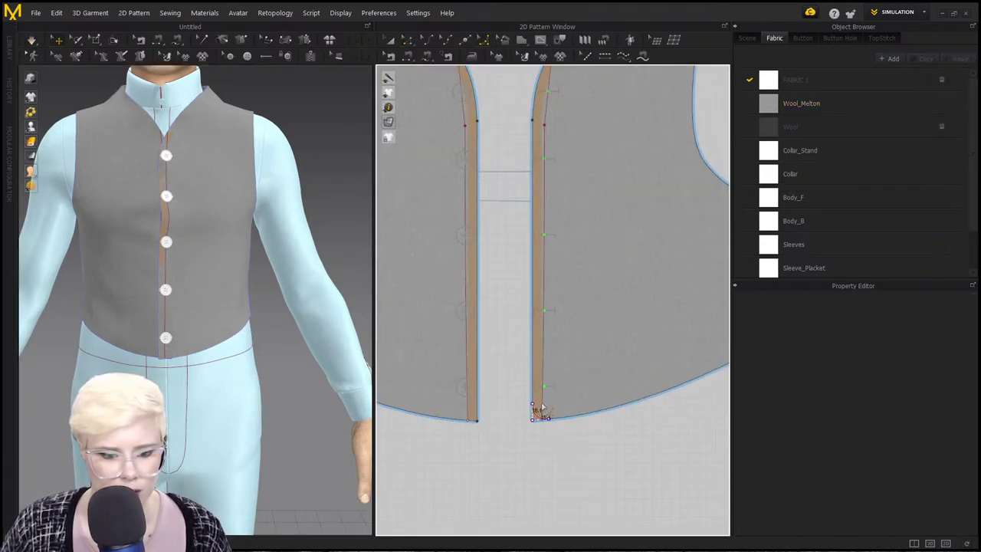
{"action": "left_click", "coordinate": [483, 426]}
{"action": "scroll", "coordinate": [199, 365], "scroll_direction": "down", "scroll_amount": 2}
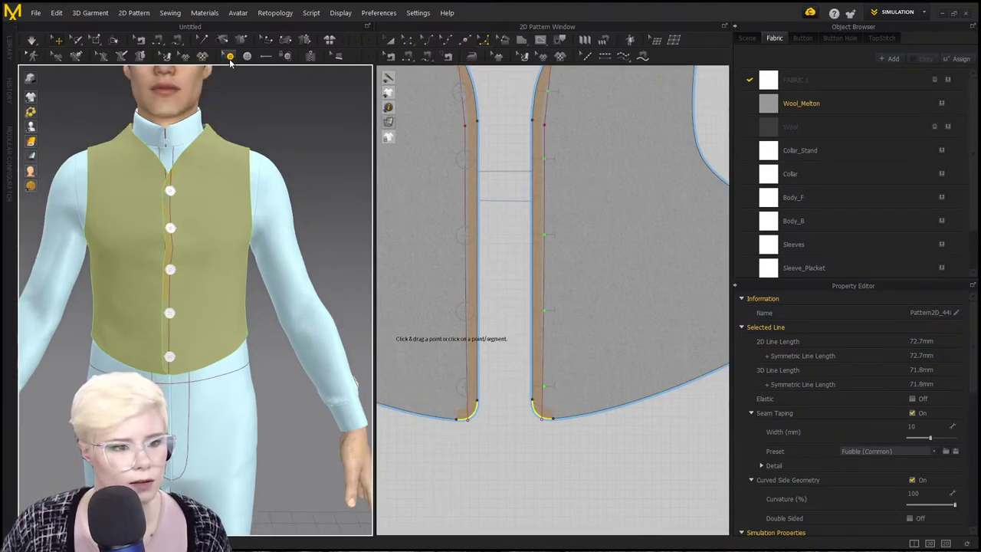
Unfasten the lowest vest button and run the simulation.
{"action": "left_click", "coordinate": [285, 57]}
{"action": "left_click", "coordinate": [171, 357]}
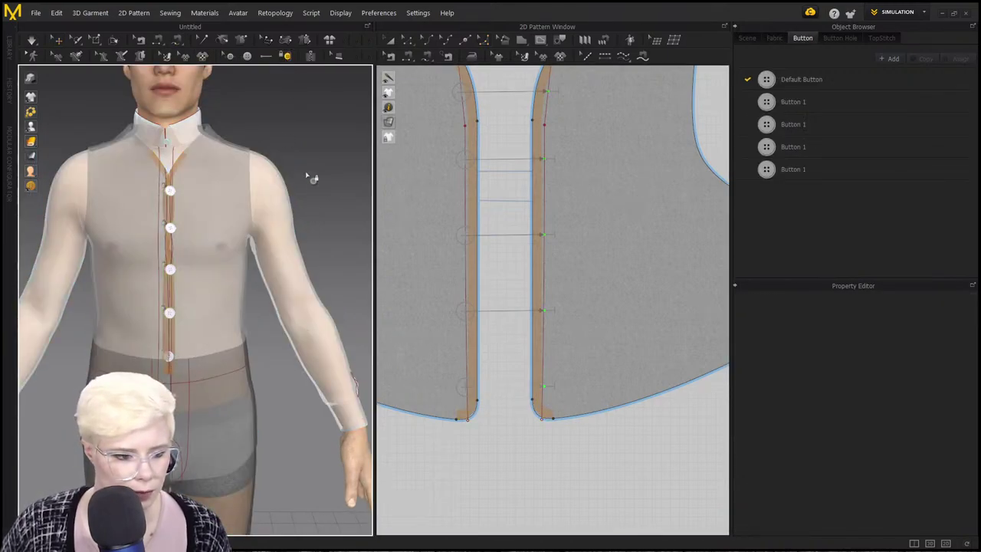
{"action": "key", "text": "space"}
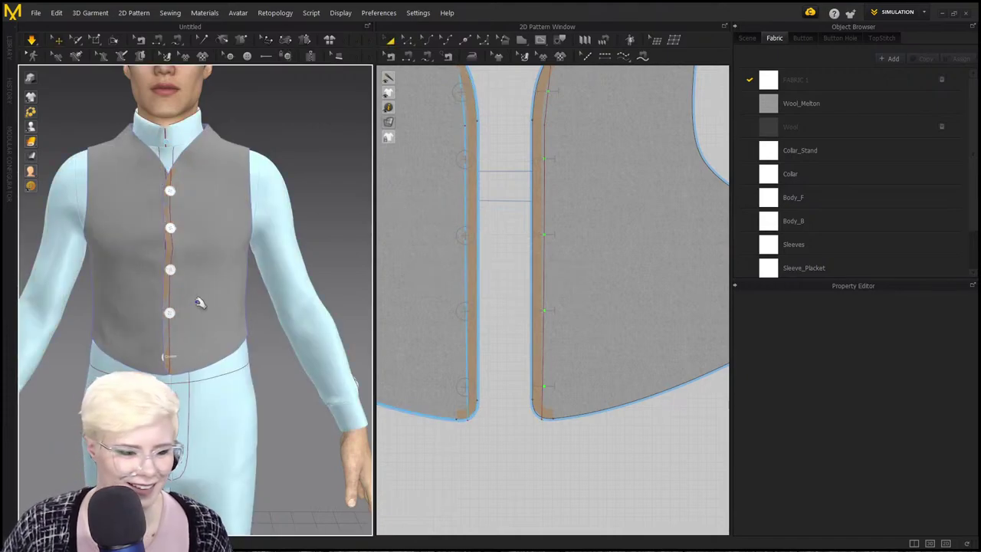
Adjust the lower edges of both vest front panels during simulation to settle the unbuttoned hem, and stop the simulation.
{"action": "right_click_drag", "start_coordinate": [237, 345], "coordinate": [210, 341]}
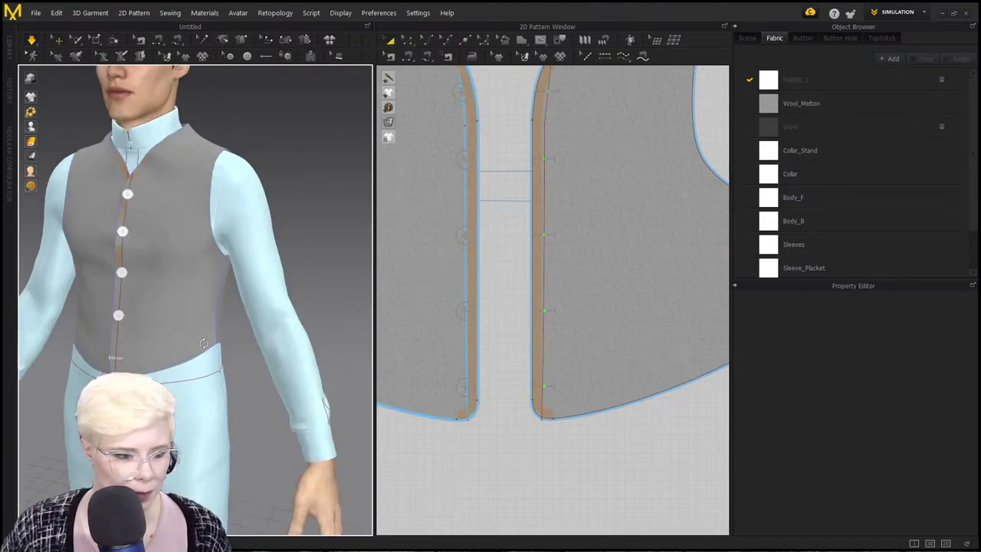
{"action": "left_click", "coordinate": [209, 339]}
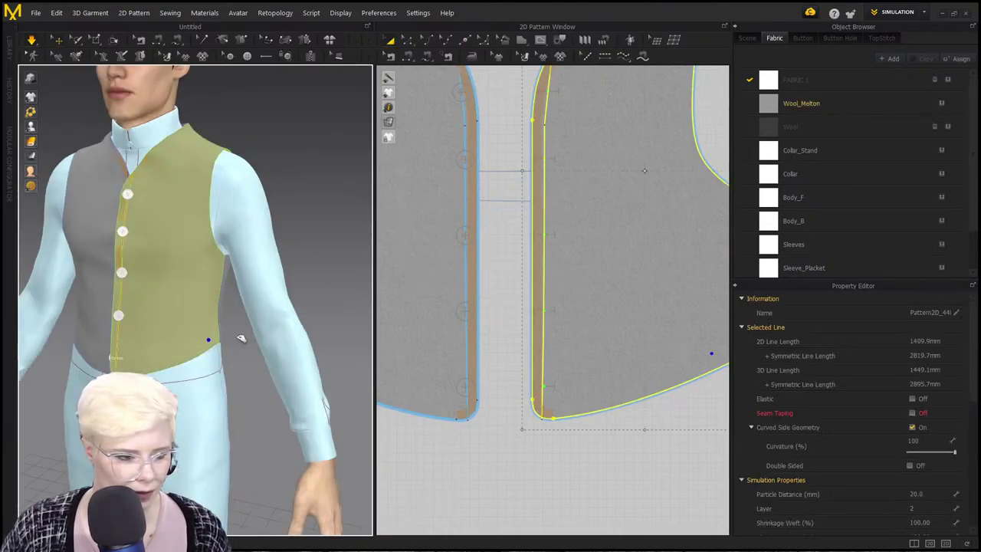
{"action": "left_click", "coordinate": [89, 354]}
{"action": "right_click_drag", "start_coordinate": [140, 321], "coordinate": [198, 317]}
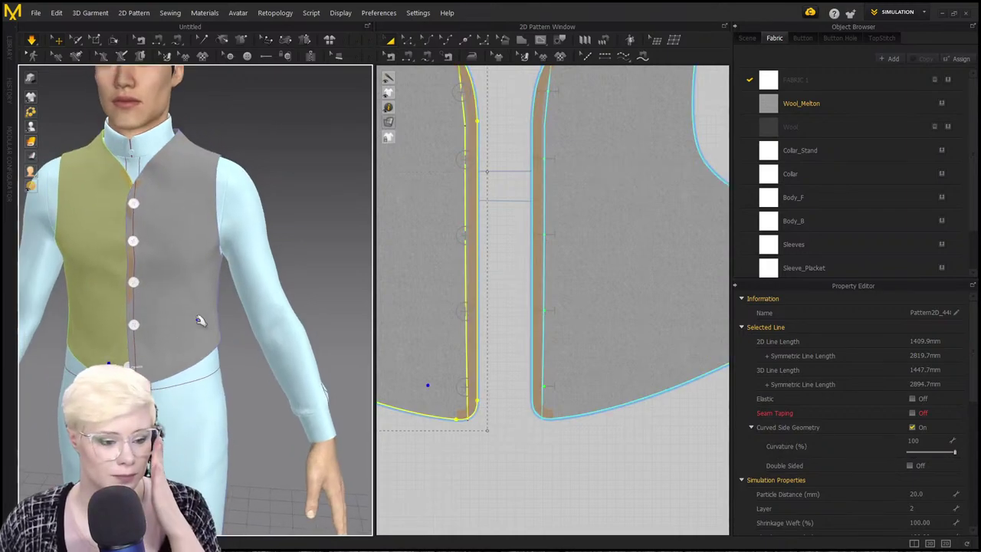
{"action": "left_click", "coordinate": [285, 56]}
{"action": "scroll", "coordinate": [279, 205], "scroll_direction": "down", "scroll_amount": 2}
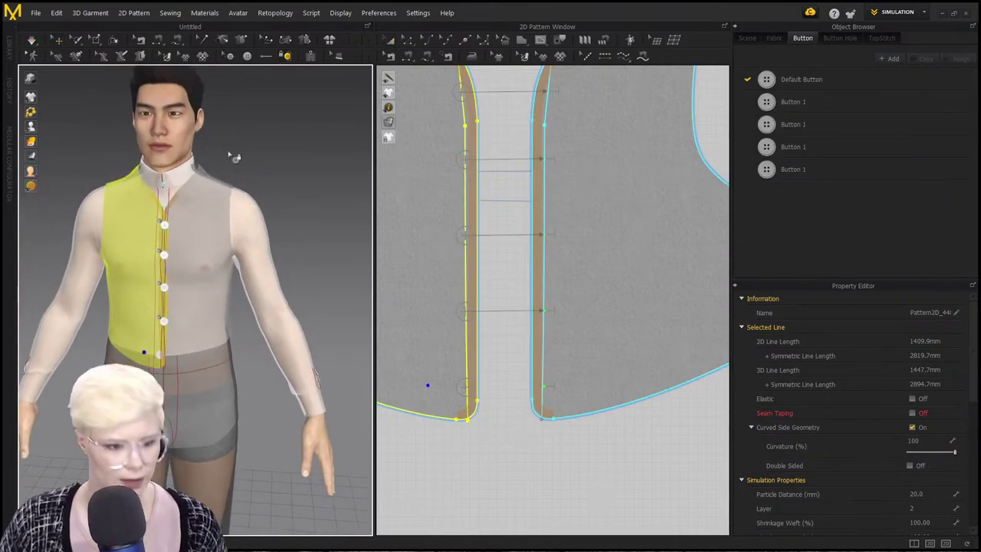
{"action": "left_click", "coordinate": [58, 39]}
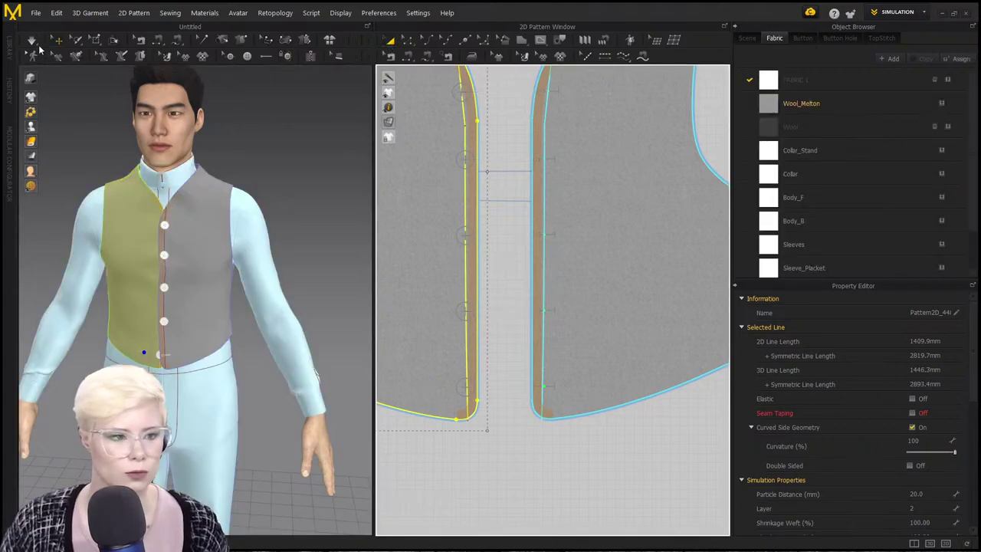
{"action": "left_click", "coordinate": [288, 168]}
{"action": "middle_click_drag", "start_coordinate": [261, 186], "coordinate": [303, 190]}
{"action": "scroll", "coordinate": [302, 190], "scroll_direction": "down", "scroll_amount": 3}
{"action": "key", "text": "ctrl+a"}
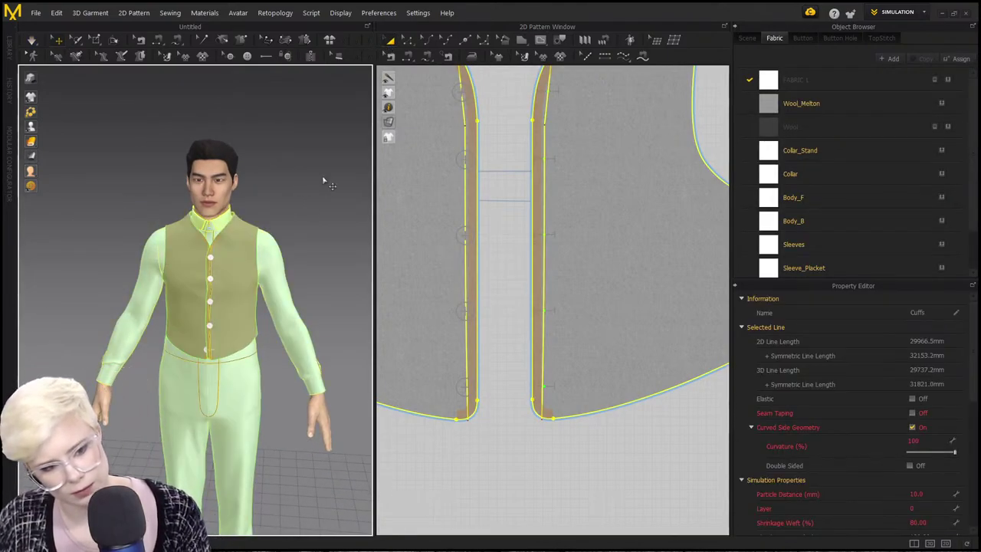
{"action": "left_click", "coordinate": [312, 192]}
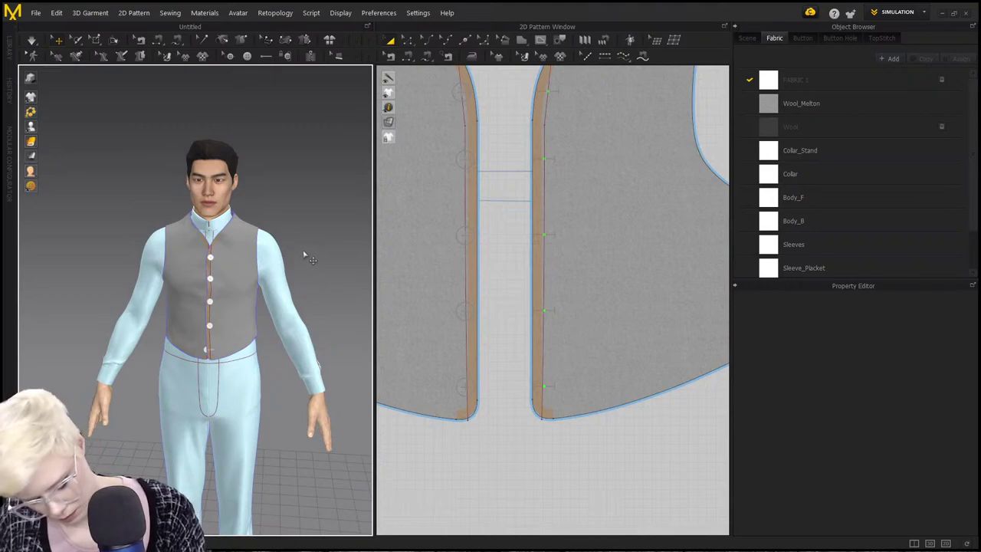
{"action": "key", "text": "ctrl+a"}
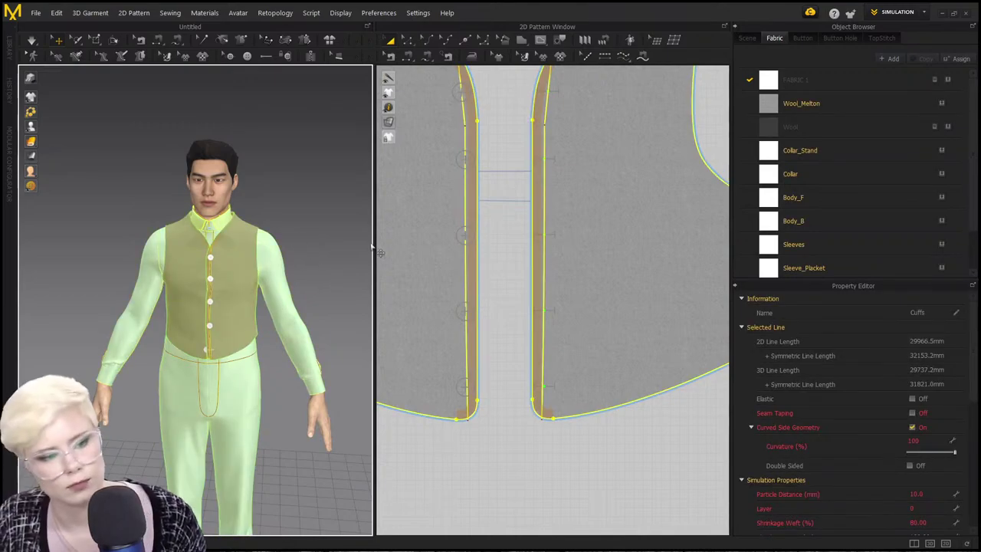
{"action": "left_click", "coordinate": [504, 243]}
{"action": "scroll", "coordinate": [504, 244], "scroll_direction": "down", "scroll_amount": 5}
{"action": "key", "text": "ctrl+a"}
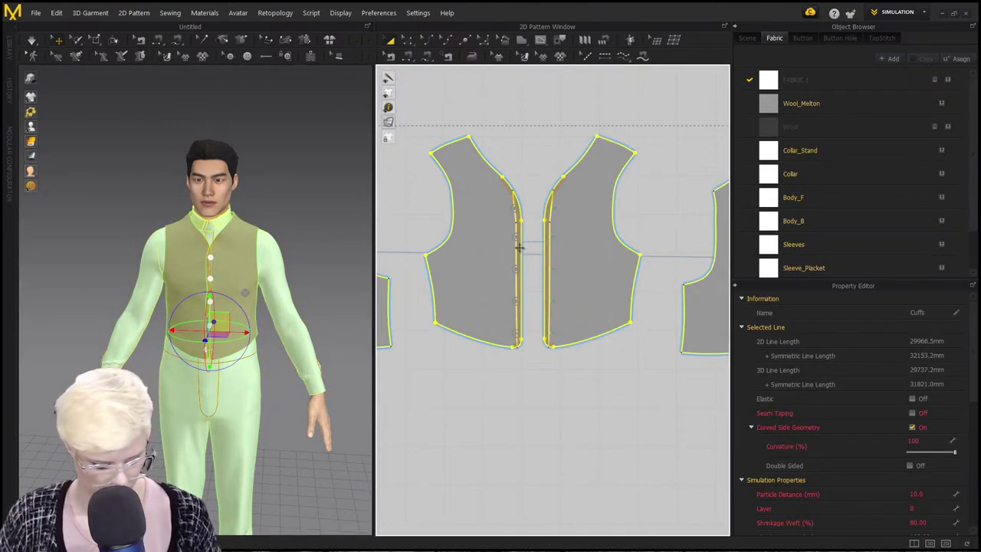
{"action": "left_click", "coordinate": [418, 350]}
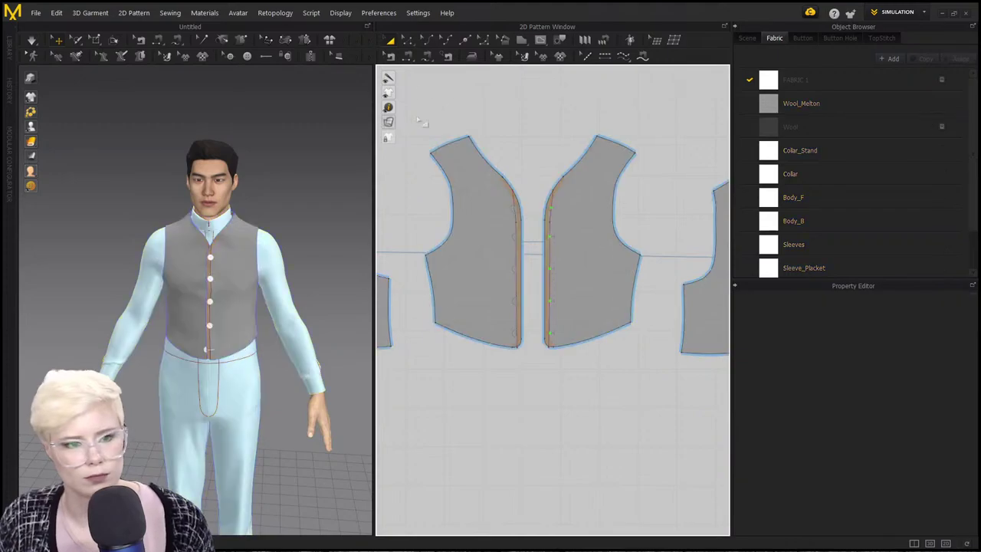
Select all garment pieces and unfreeze the shirt and trousers worn under the vest.
{"action": "left_click", "coordinate": [457, 149]}
{"action": "middle_click_drag", "start_coordinate": [498, 132], "coordinate": [508, 138]}
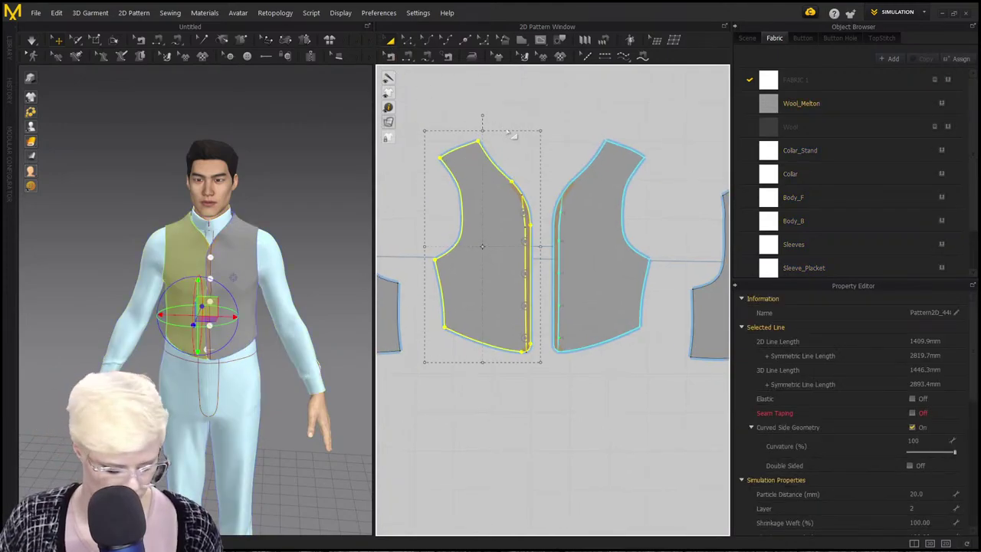
{"action": "key", "text": "ctrl+a"}
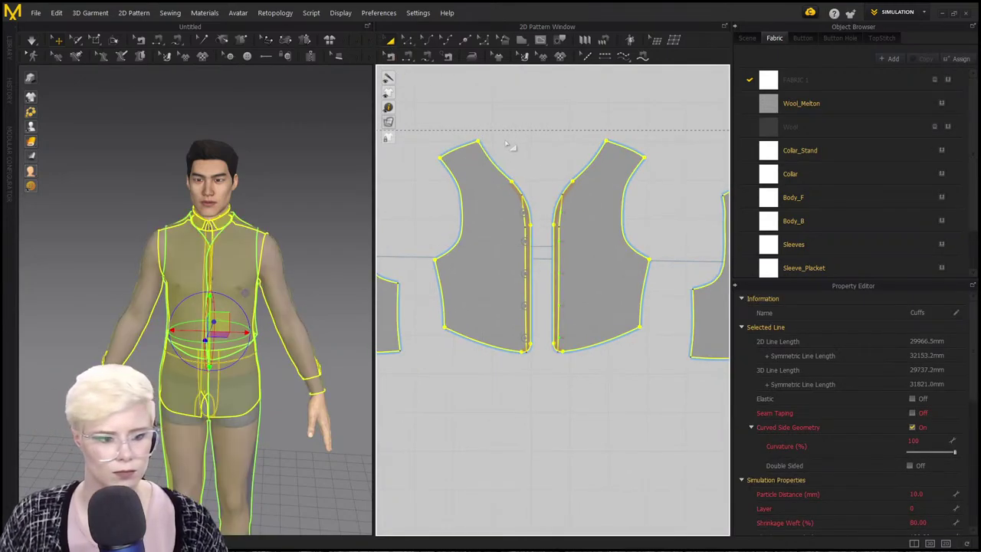
{"action": "left_click", "coordinate": [509, 140]}
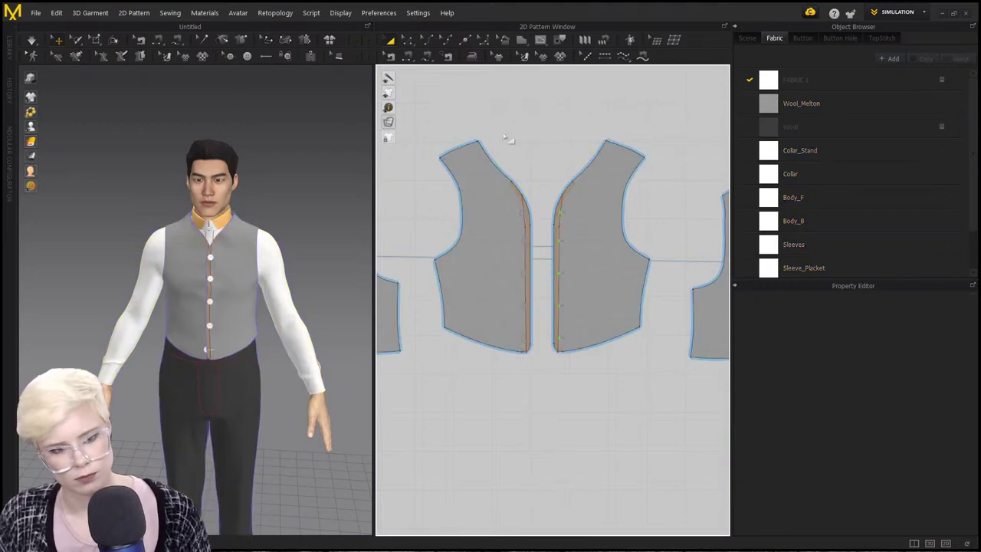
Select all vest, shirt and trouser pieces, freeze them in place, and clear the selection.
{"action": "key", "text": "ctrl+a"}
{"action": "right_click", "coordinate": [243, 157]}
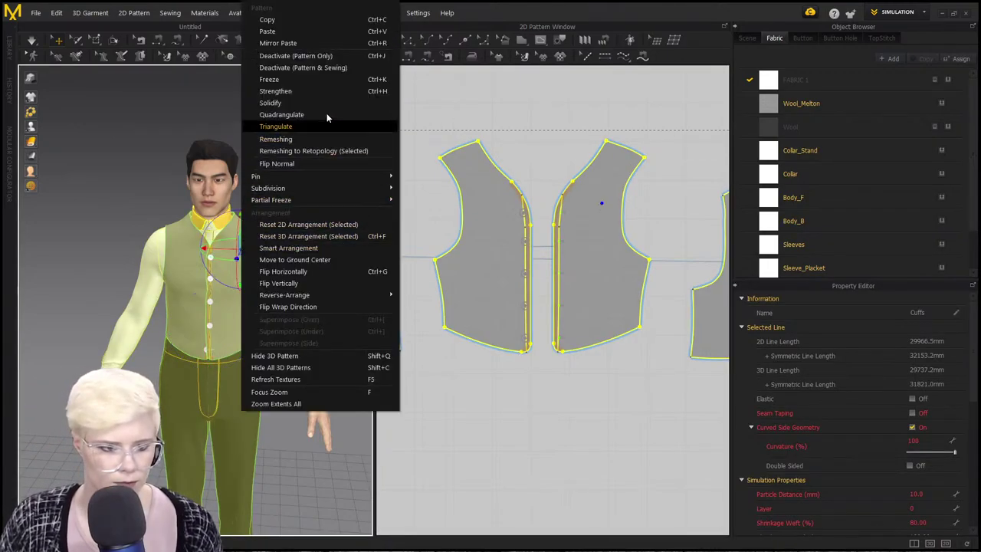
{"action": "left_click", "coordinate": [331, 69]}
{"action": "left_click", "coordinate": [135, 173]}
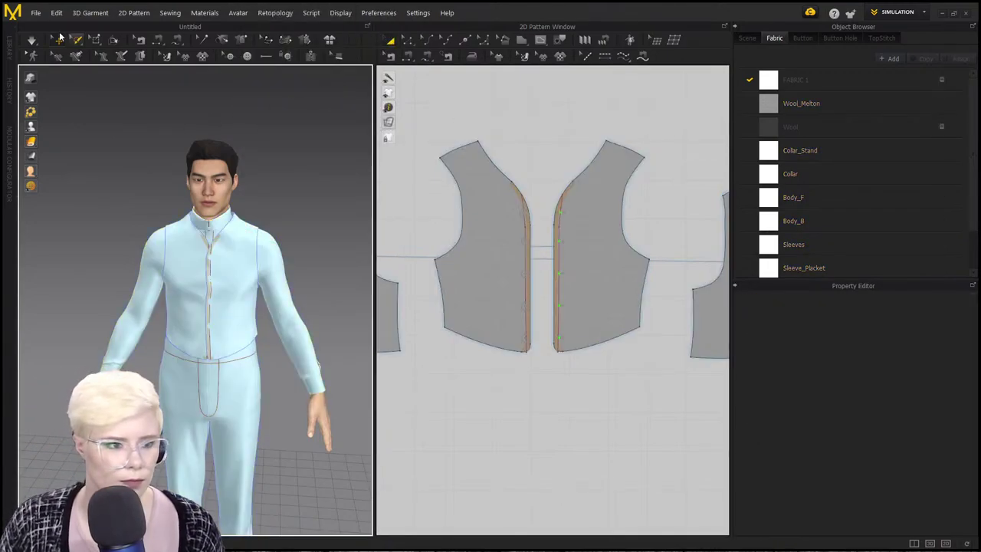
{"action": "left_click", "coordinate": [34, 12]}
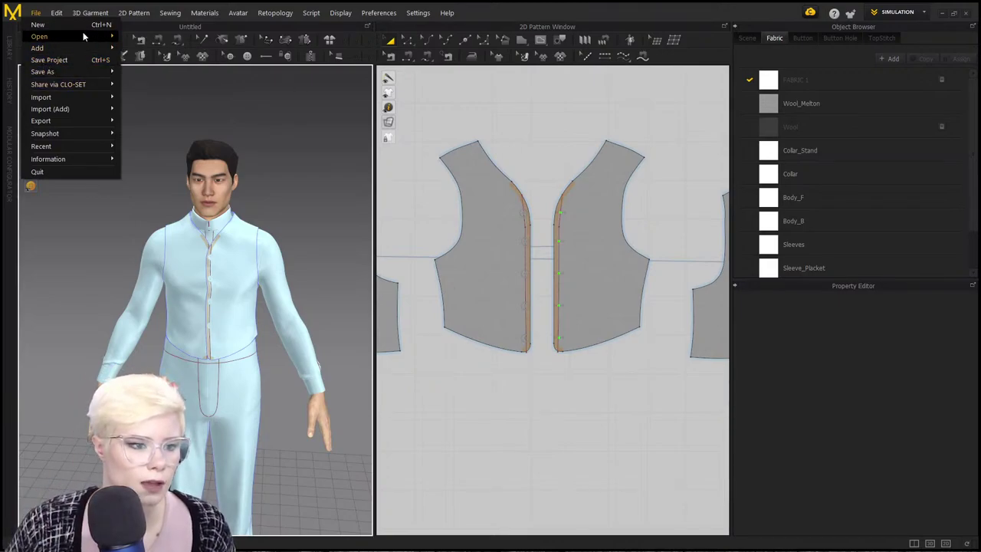
{"action": "mouse_move", "coordinate": [84, 36]}
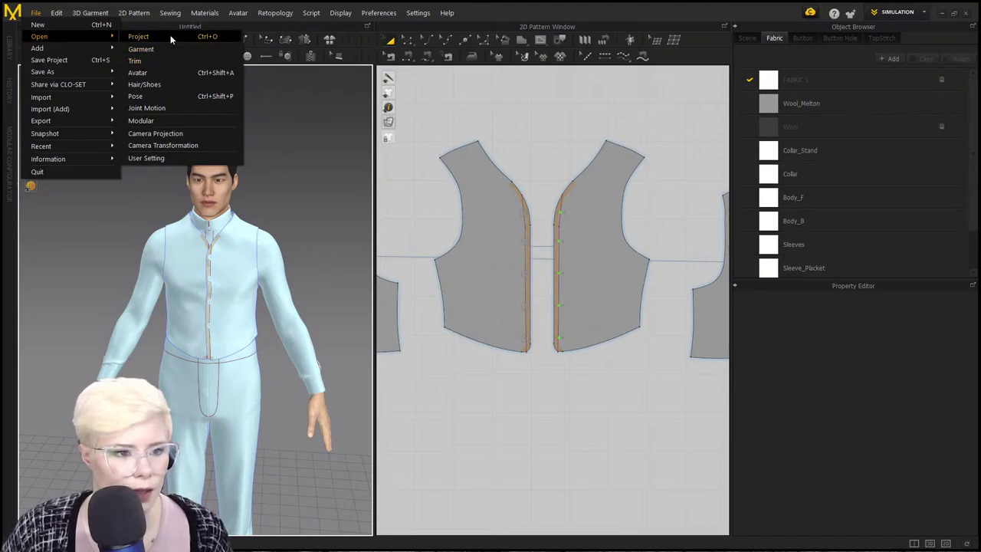
{"action": "left_click", "coordinate": [170, 36]}
{"action": "left_click", "coordinate": [562, 315]}
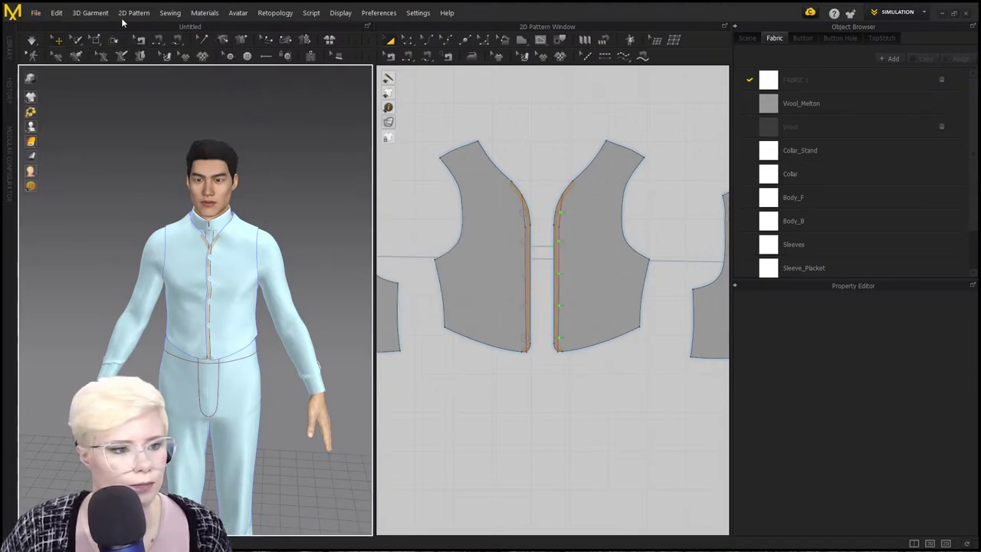
Add the garment from the "Victoriona sack coat" project to the scene without its avatar, and decline loading the avatar pose and size.
{"action": "left_click", "coordinate": [57, 12]}
{"action": "mouse_move", "coordinate": [46, 50]}
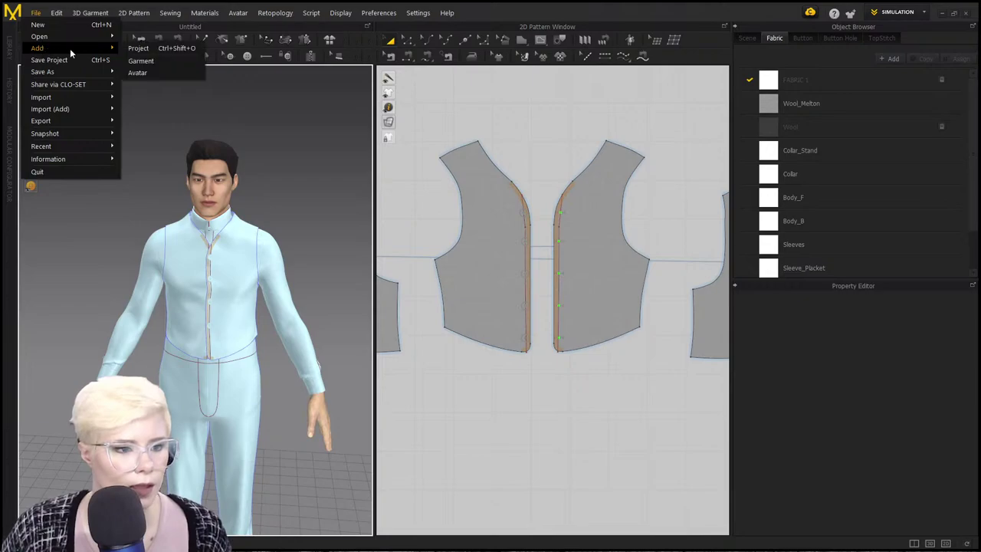
{"action": "left_click", "coordinate": [157, 48]}
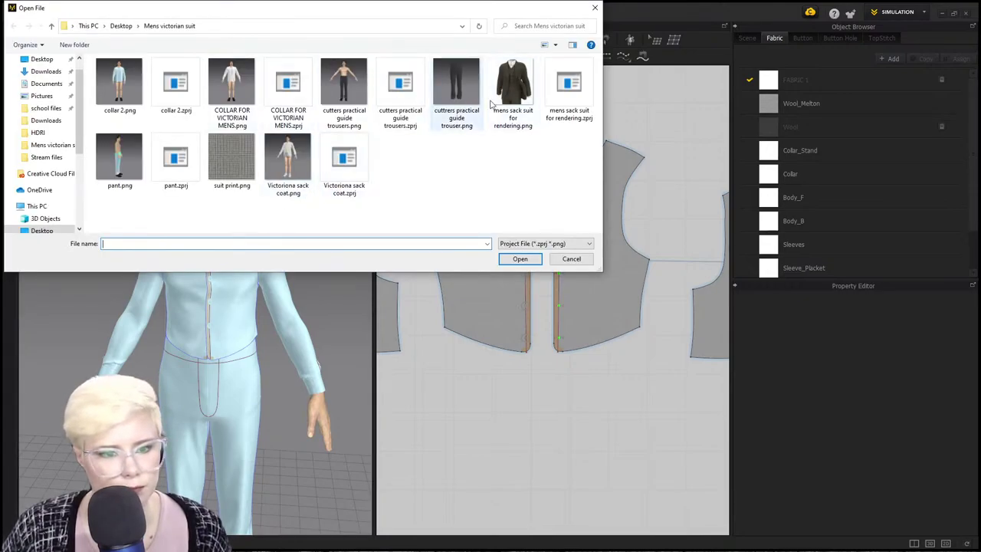
{"action": "left_click", "coordinate": [287, 160]}
{"action": "left_click", "coordinate": [520, 259]}
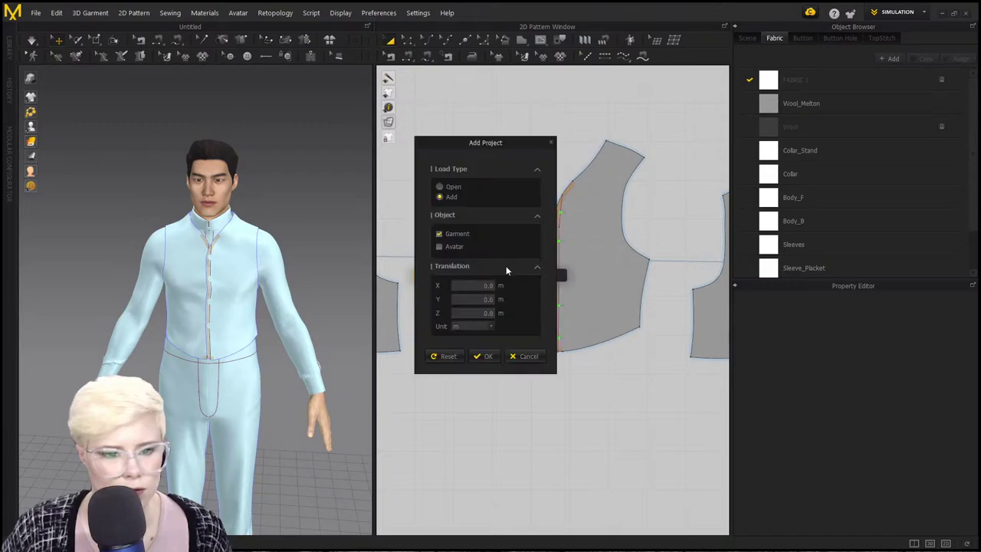
{"action": "left_click", "coordinate": [488, 356]}
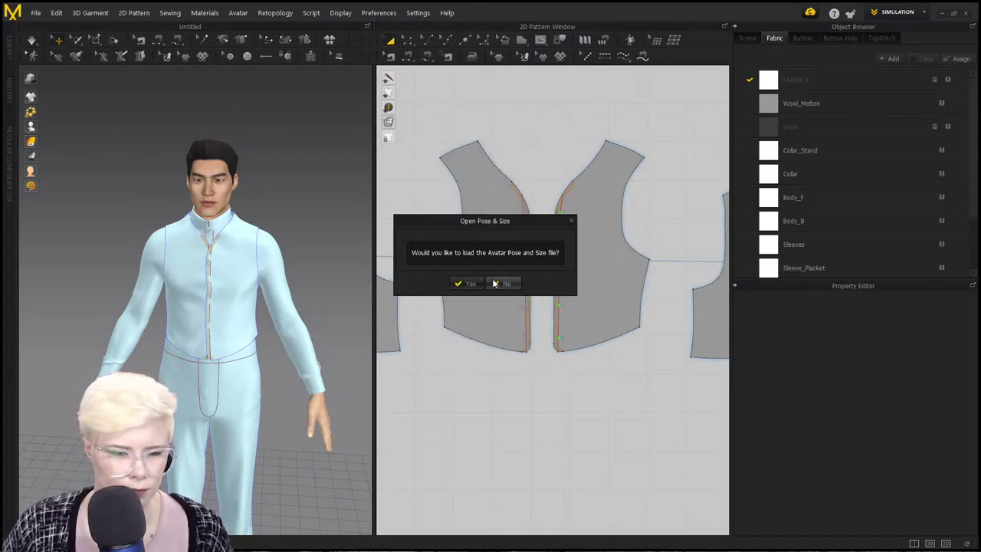
{"action": "left_click", "coordinate": [502, 285]}
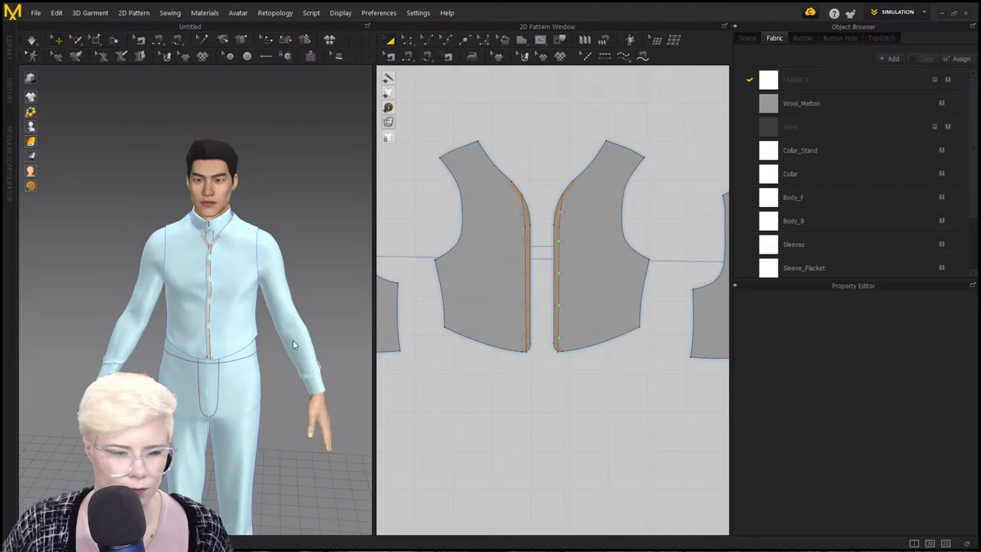
Move all the added sack coat pattern pieces above the vest, trousers and shirt pieces in the 2D layout.
{"action": "key", "text": "ctrl+a"}
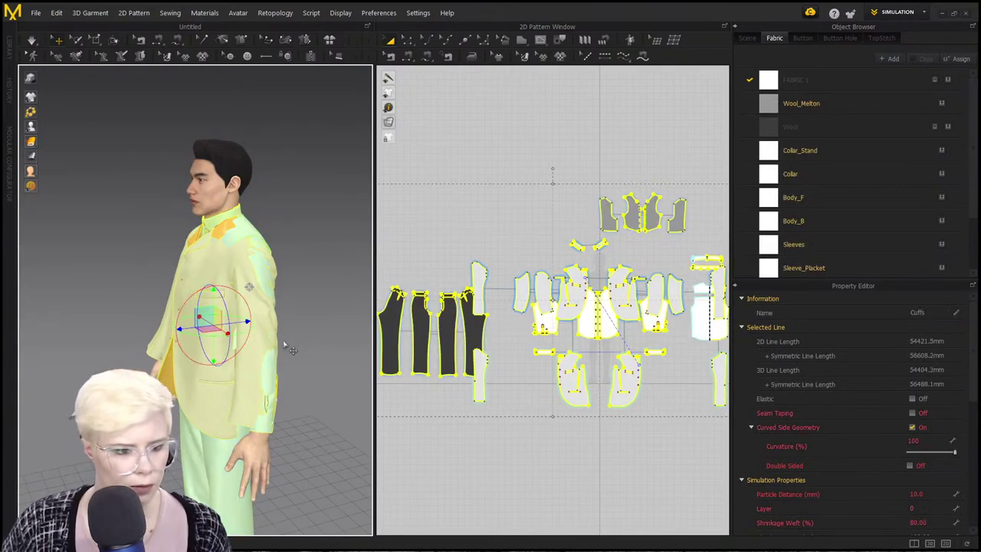
{"action": "right_click_drag", "start_coordinate": [270, 353], "coordinate": [217, 351]}
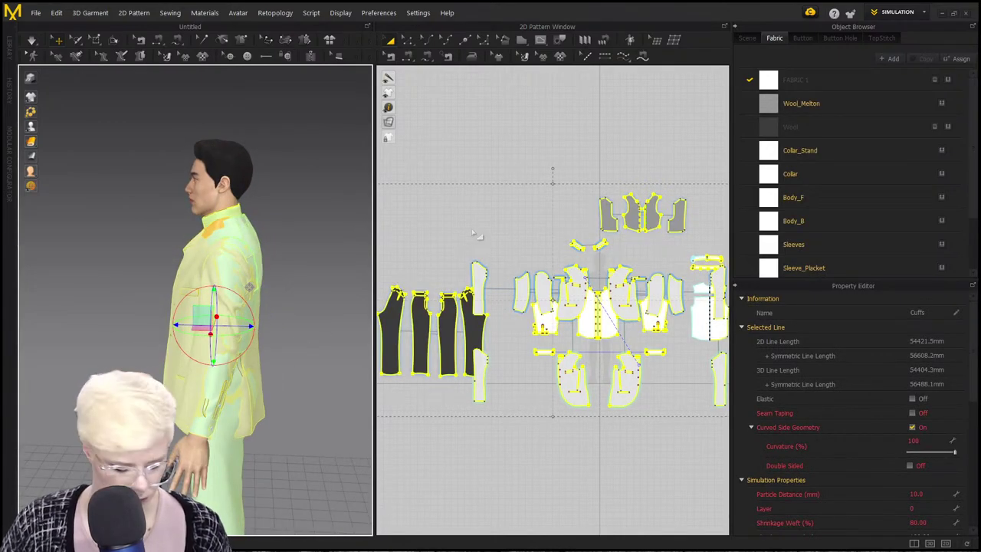
{"action": "key", "text": "ctrl+z"}
{"action": "key", "text": "ctrl+c"}
{"action": "key", "text": "ctrl+v"}
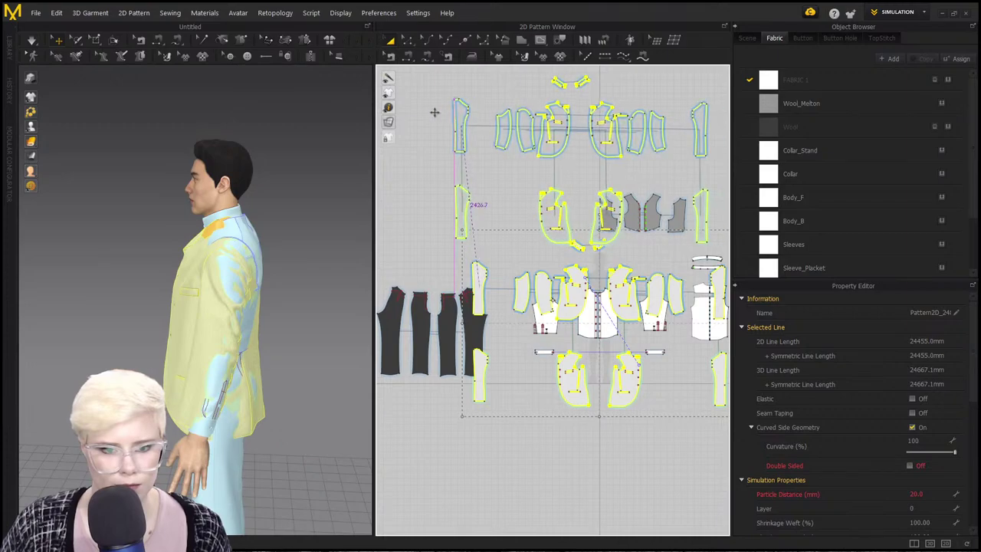
{"action": "middle_click_drag", "start_coordinate": [381, 94], "coordinate": [430, 141]}
{"action": "left_click", "coordinate": [460, 138]}
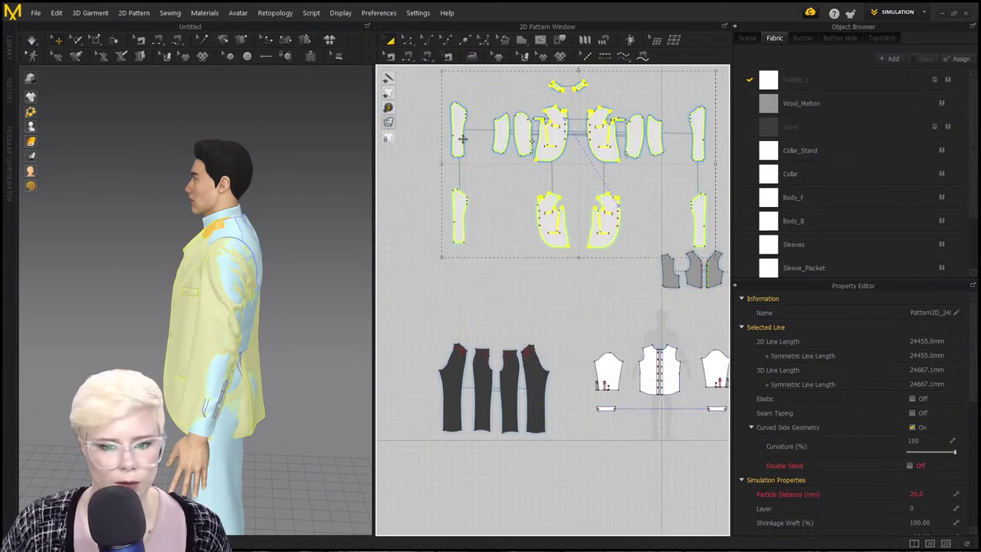
{"action": "left_click", "coordinate": [449, 298]}
Select all the sack coat pattern pieces and shift them slightly higher, away from the vest pieces.
{"action": "scroll", "coordinate": [503, 178], "scroll_direction": "down", "scroll_amount": 1}
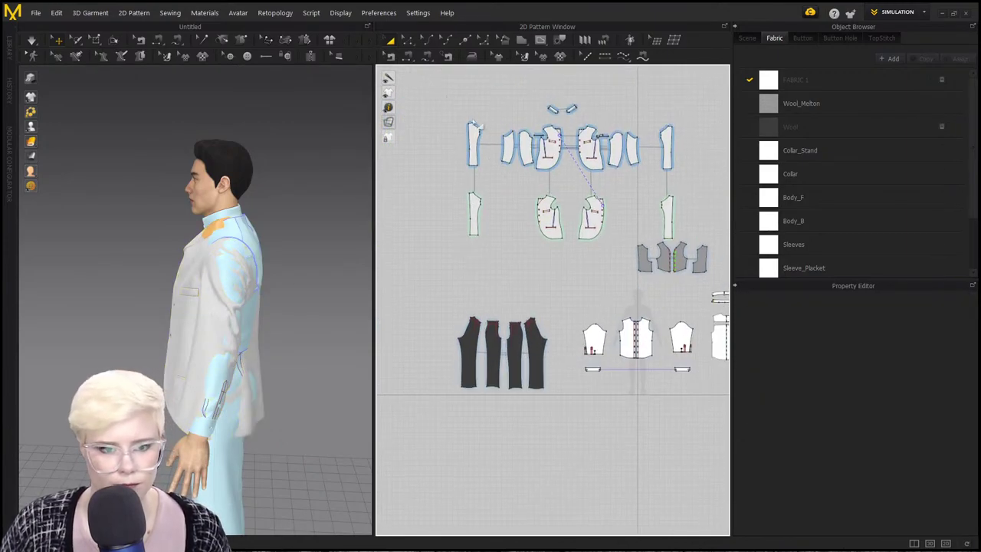
{"action": "left_click_drag", "start_coordinate": [676, 240], "coordinate": [676, 242]}
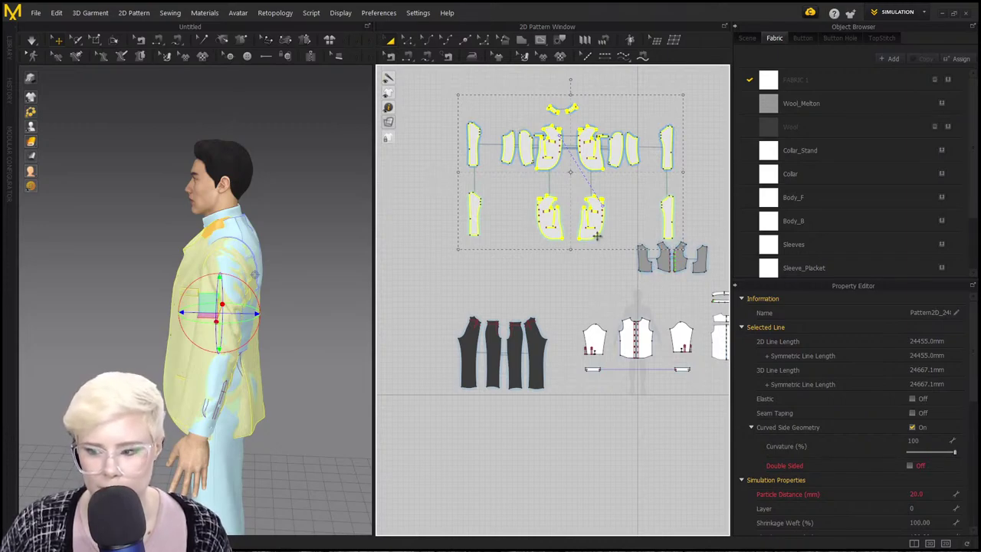
{"action": "middle_click_drag", "start_coordinate": [596, 249], "coordinate": [591, 286]}
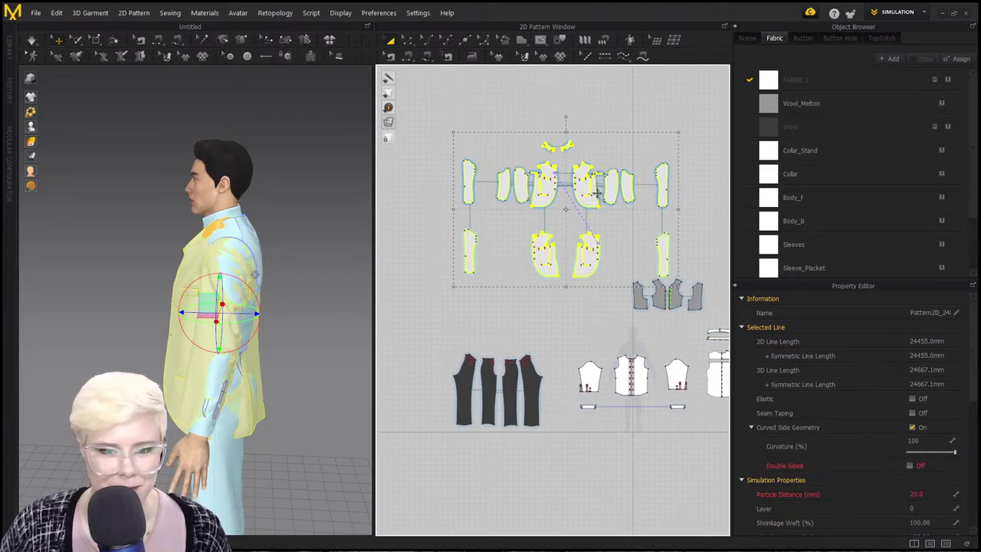
{"action": "left_click_drag", "start_coordinate": [597, 193], "coordinate": [599, 182]}
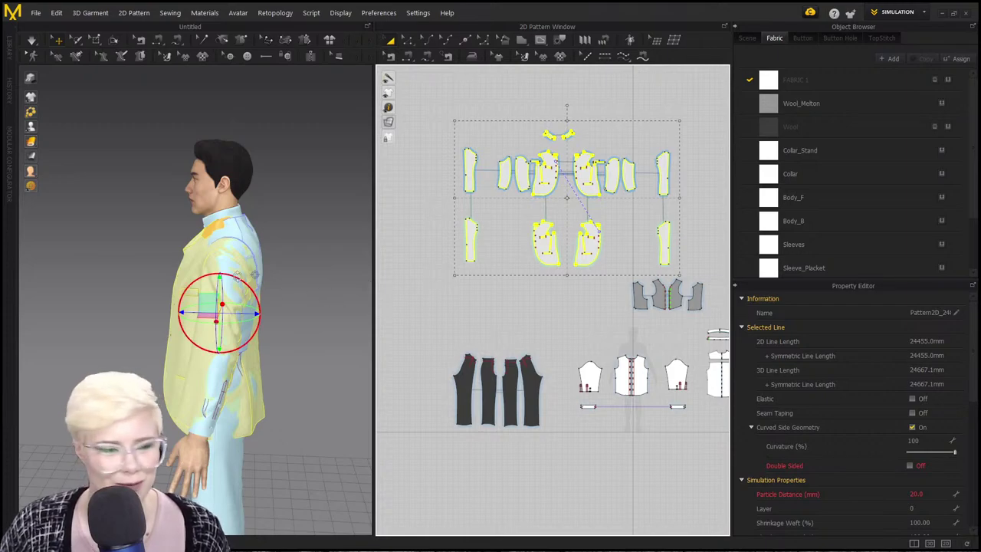
Move the selected coat backward on the avatar in 3D so it sits more evenly over the torso and shoulders.
{"action": "scroll", "coordinate": [239, 280], "scroll_direction": "up", "scroll_amount": 2}
{"action": "right_click_drag", "start_coordinate": [250, 322], "coordinate": [230, 325]}
{"action": "left_click_drag", "start_coordinate": [232, 319], "coordinate": [258, 339]}
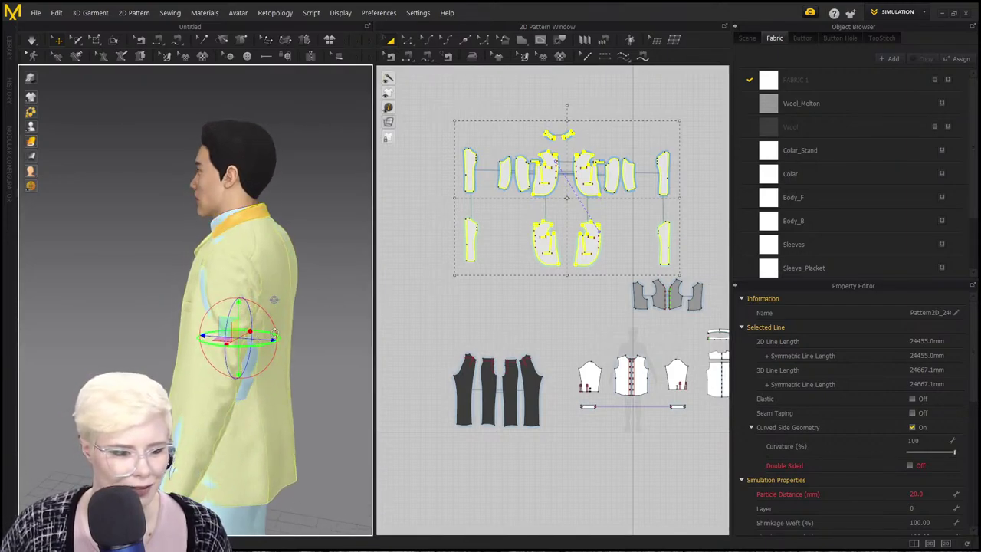
{"action": "right_click_drag", "start_coordinate": [258, 340], "coordinate": [340, 329]}
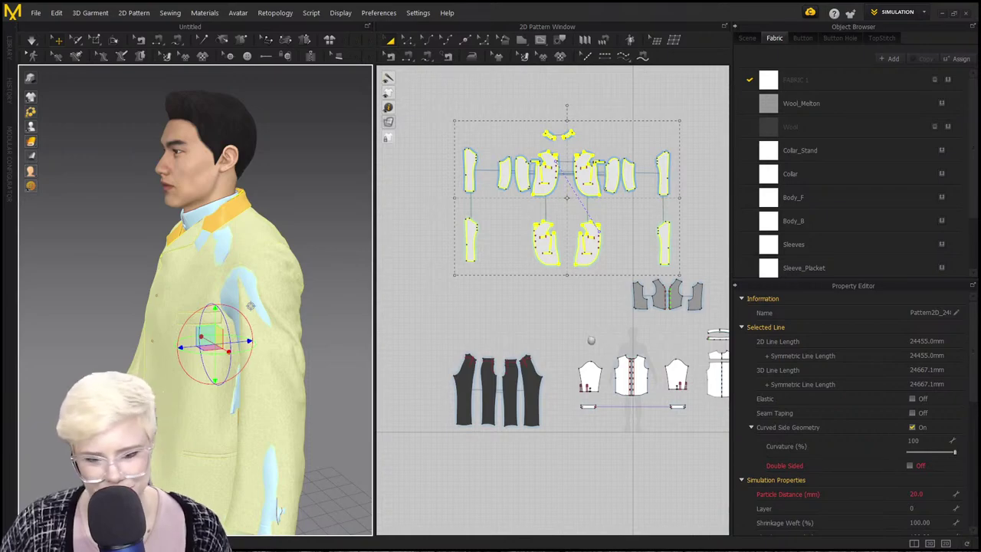
Select all the vest, trousers and shirt pieces together and set their simulation layer to 0.
{"action": "middle_click_drag", "start_coordinate": [591, 342], "coordinate": [529, 308]}
{"action": "left_click_drag", "start_coordinate": [719, 417], "coordinate": [373, 258]}
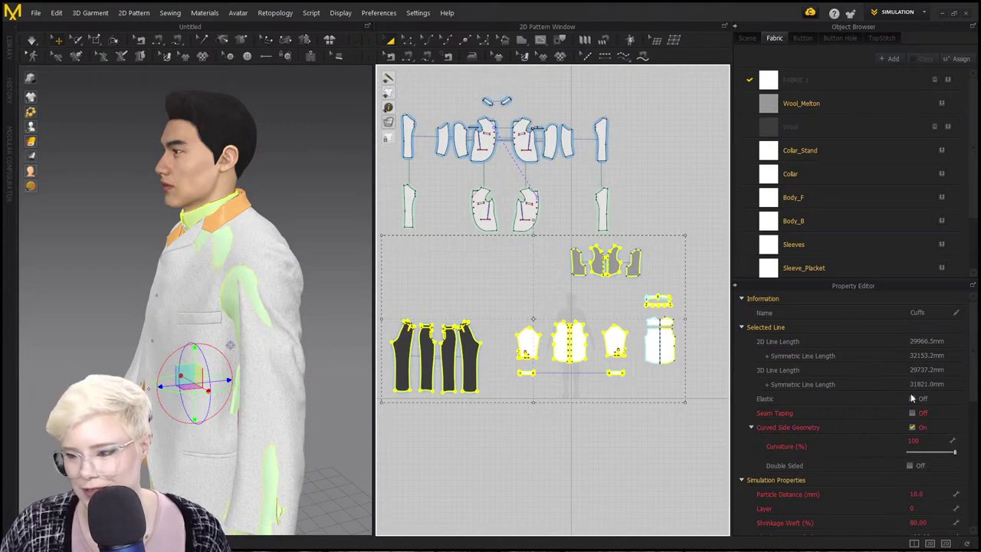
{"action": "scroll", "coordinate": [578, 383], "scroll_direction": "down", "scroll_amount": 1}
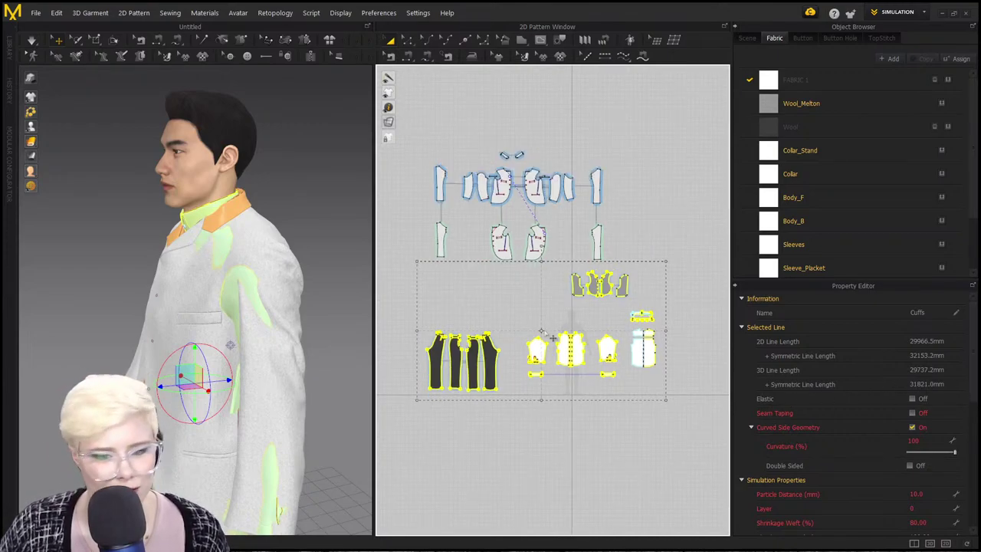
{"action": "left_click_drag", "start_coordinate": [689, 426], "coordinate": [610, 383]}
{"action": "left_click_drag", "start_coordinate": [398, 270], "coordinate": [398, 269]}
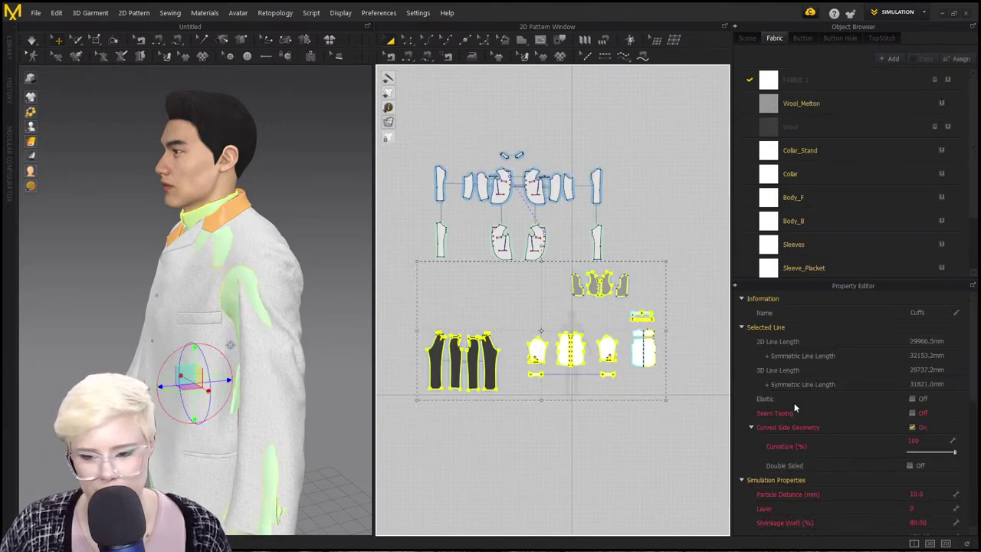
{"action": "scroll", "coordinate": [850, 421], "scroll_direction": "down", "scroll_amount": 1}
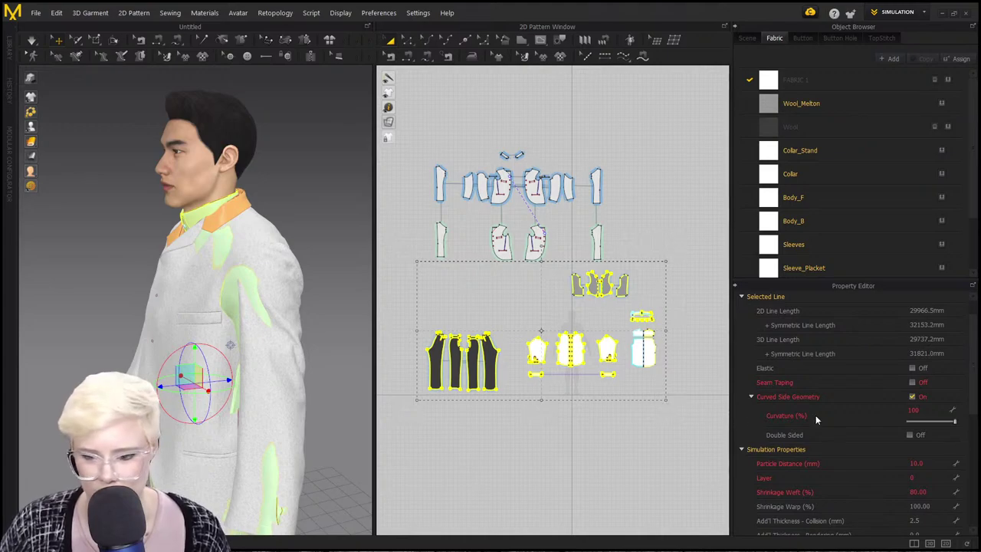
{"action": "left_click", "coordinate": [928, 480]}
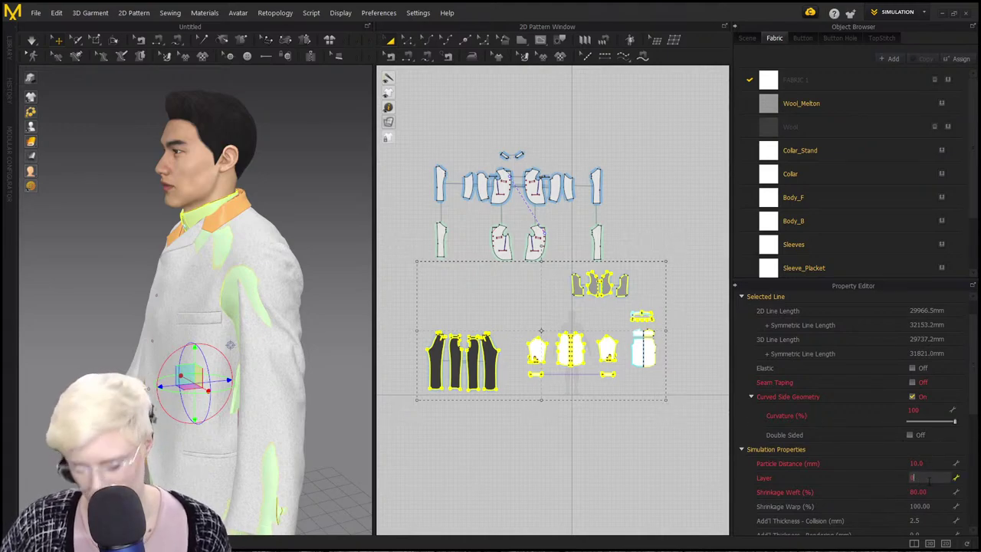
{"action": "key", "text": "Return"}
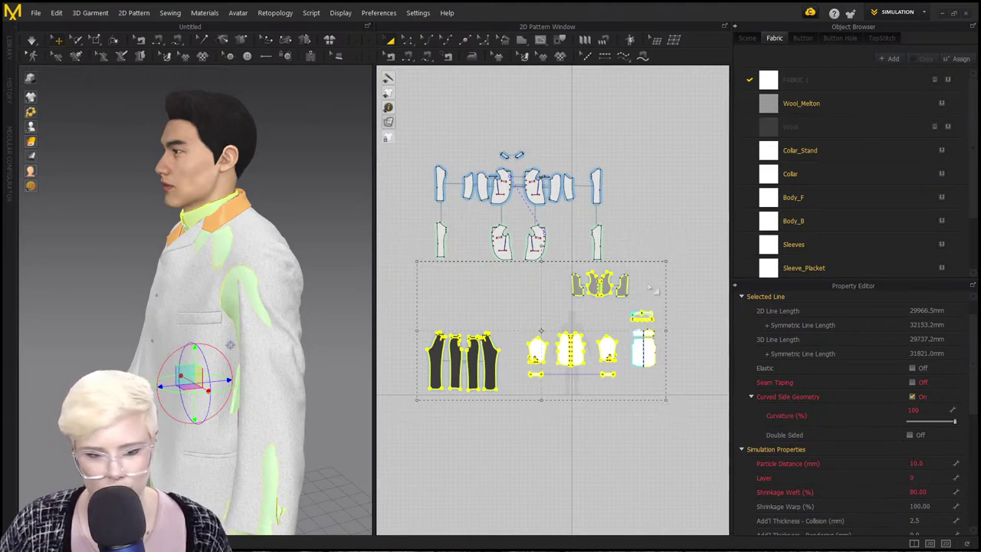
Edit the simulation layer of all the sack coat pieces and check the layer of the vest, trousers and shirt.
{"action": "left_click", "coordinate": [423, 141]}
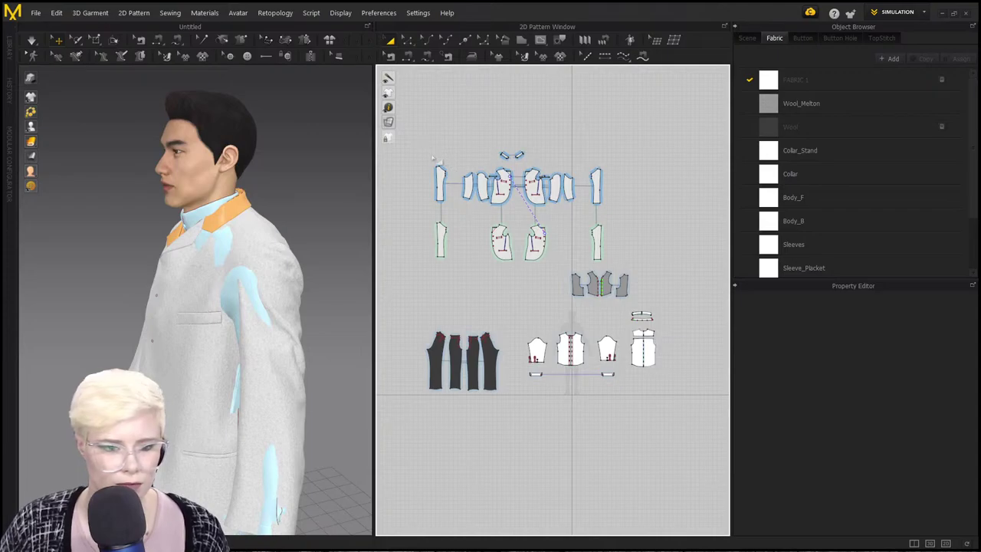
{"action": "left_click_drag", "start_coordinate": [638, 272], "coordinate": [639, 273]}
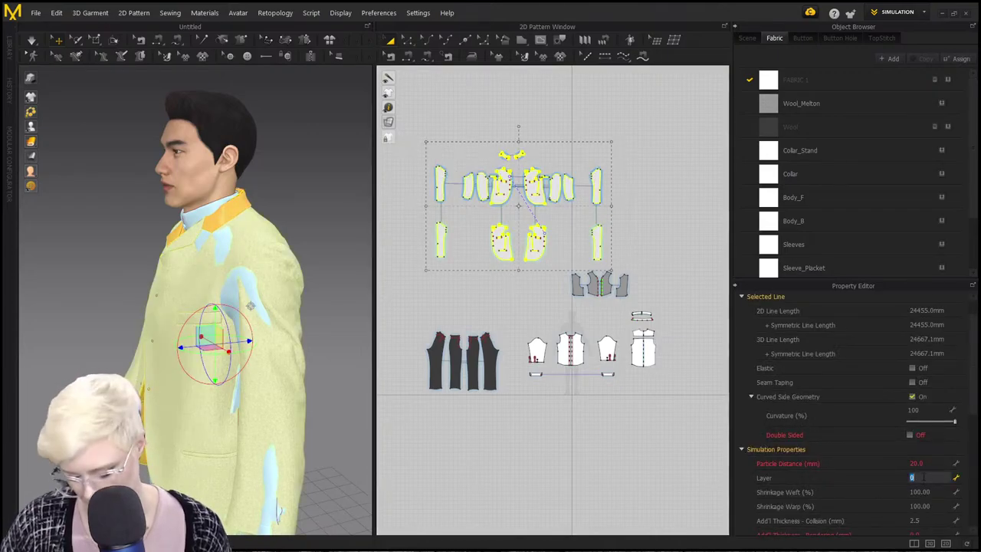
{"action": "left_click_drag", "start_coordinate": [713, 429], "coordinate": [384, 270]}
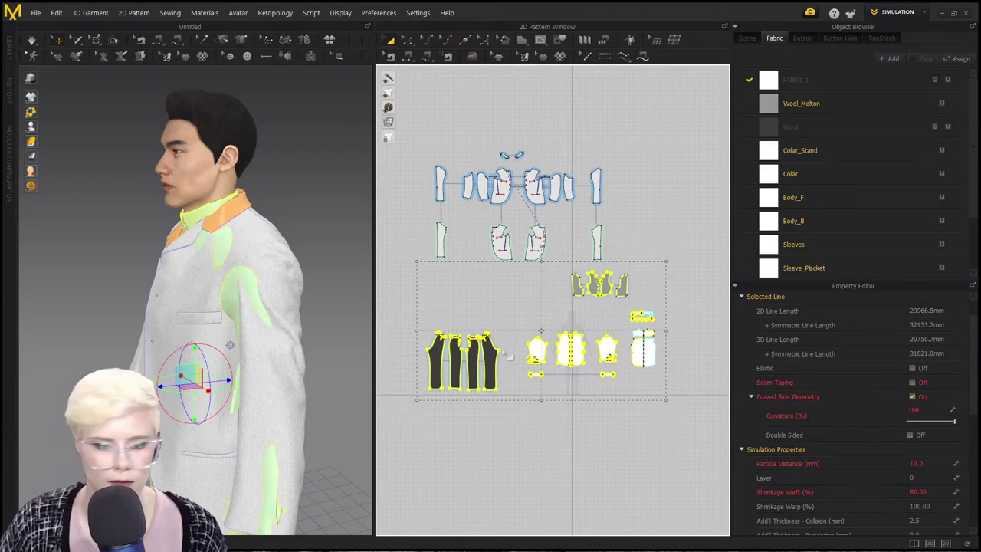
Clear the selection and run the simulation to drape the sack coat over the frozen garments.
{"action": "left_click", "coordinate": [444, 288]}
{"action": "right_click_drag", "start_coordinate": [267, 333], "coordinate": [287, 336]}
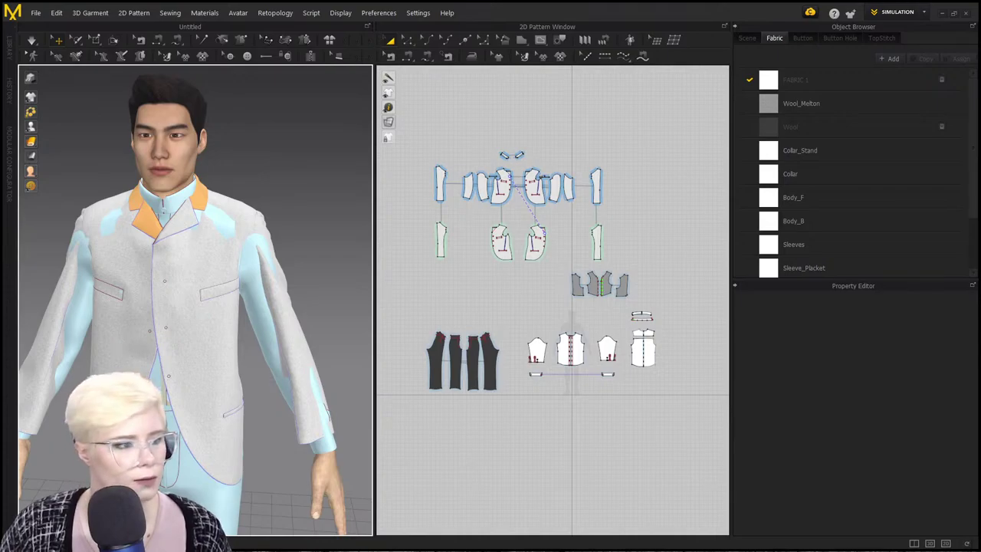
{"action": "key", "text": "space"}
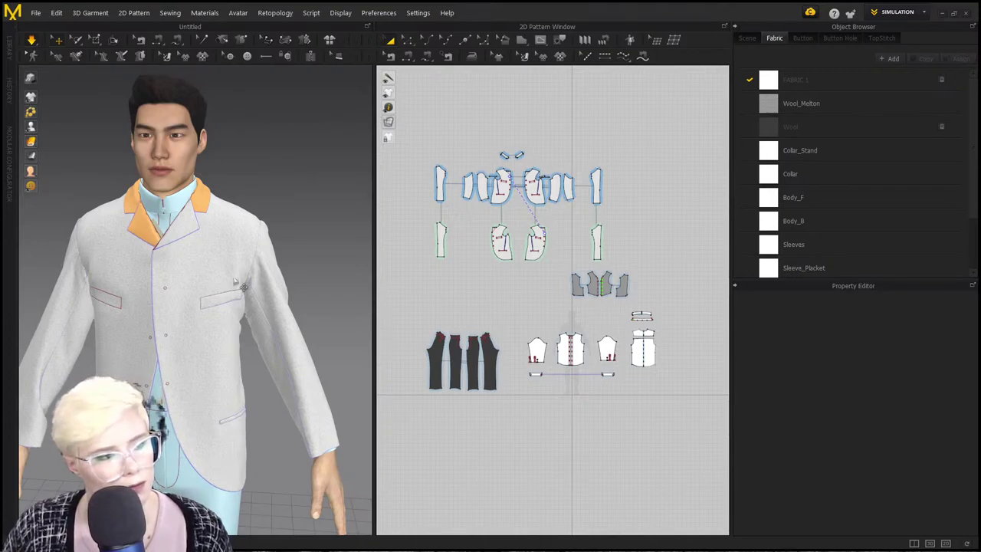
Examine the simulating sack coat's fit from the front, sides and back, including the shoulders, sleeves and hem.
{"action": "middle_click_drag", "start_coordinate": [243, 233], "coordinate": [313, 229]}
{"action": "scroll", "coordinate": [292, 231], "scroll_direction": "up", "scroll_amount": 2}
{"action": "right_click_drag", "start_coordinate": [298, 240], "coordinate": [213, 210]}
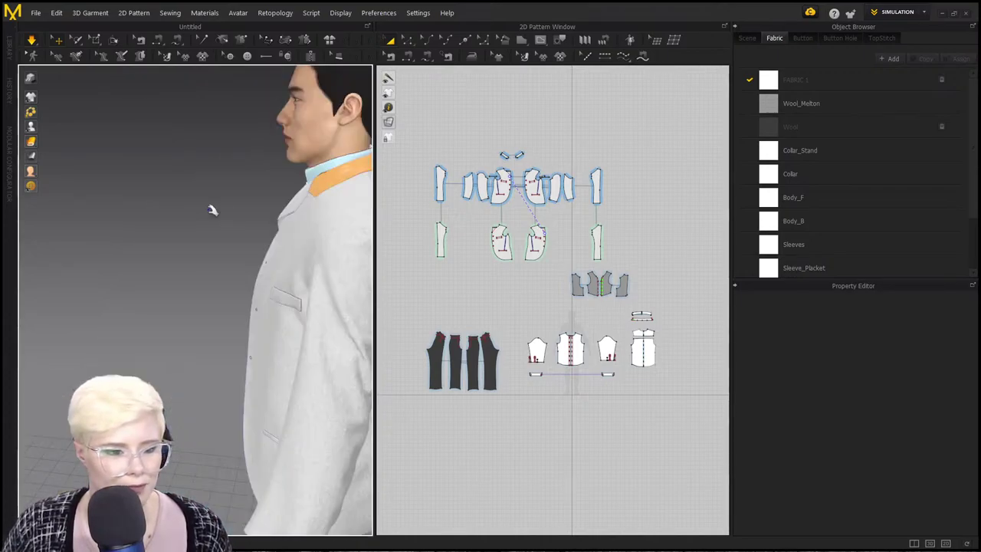
{"action": "scroll", "coordinate": [298, 240], "scroll_direction": "down", "scroll_amount": 2}
{"action": "middle_click_drag", "start_coordinate": [299, 239], "coordinate": [197, 235]}
{"action": "right_click_drag", "start_coordinate": [212, 237], "coordinate": [131, 240]}
{"action": "middle_click_drag", "start_coordinate": [180, 235], "coordinate": [261, 223]}
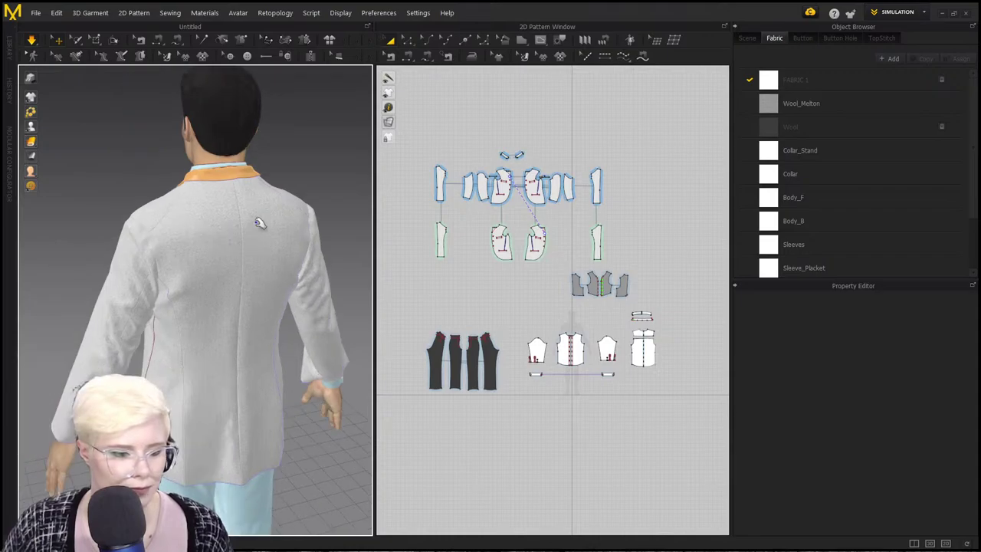
{"action": "right_click_drag", "start_coordinate": [162, 233], "coordinate": [230, 238]}
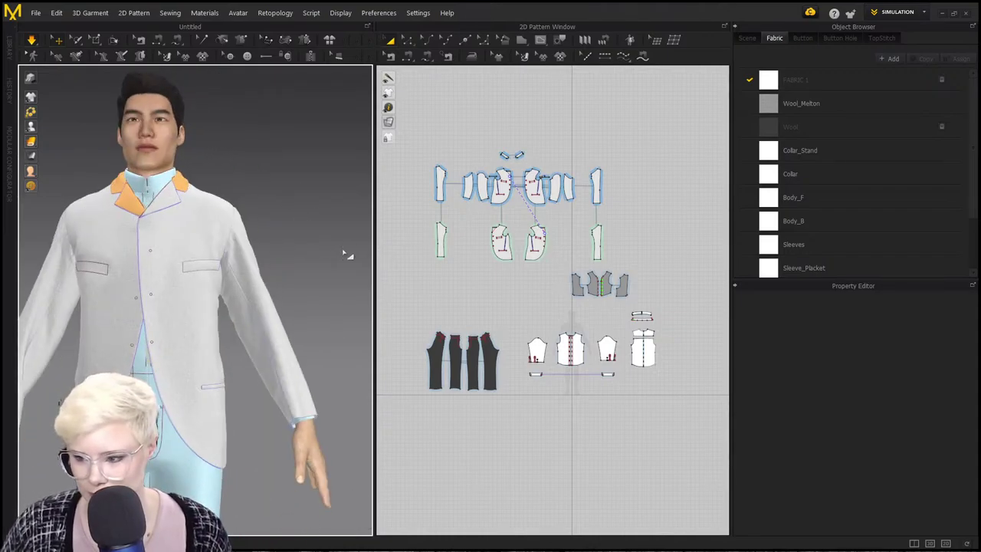
{"action": "middle_click_drag", "start_coordinate": [225, 245], "coordinate": [325, 256]}
{"action": "right_click_drag", "start_coordinate": [257, 263], "coordinate": [366, 248]}
{"action": "mouse_move", "coordinate": [206, 265]}
{"action": "right_mouse_down"}
{"action": "mouse_move", "coordinate": [271, 282]}
{"action": "mouse_move", "coordinate": [209, 276]}
{"action": "right_mouse_up"}
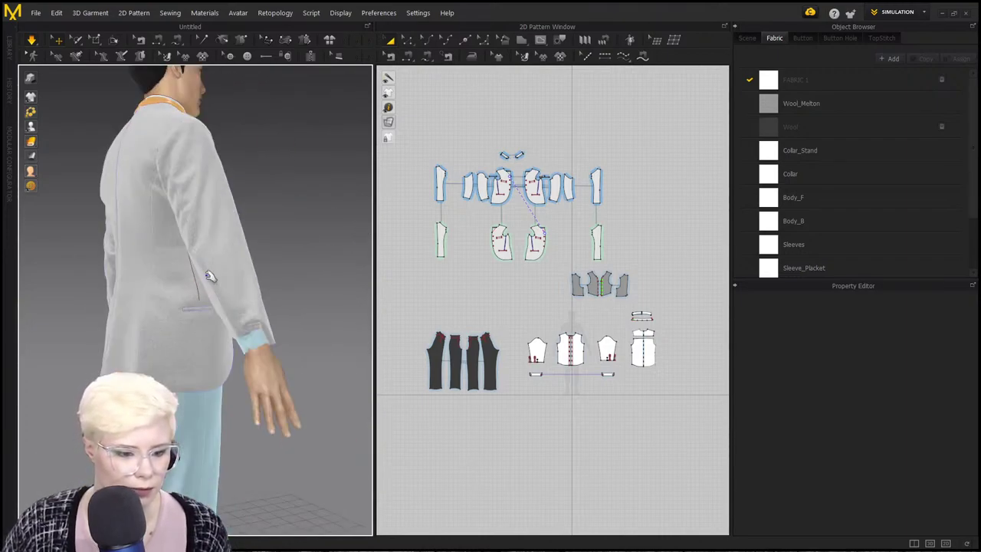
Examine the back of the coat's right sleeve hem where it sits over the shirt cuff.
{"action": "right_click_drag", "start_coordinate": [284, 301], "coordinate": [245, 292]}
{"action": "left_click", "coordinate": [268, 360]}
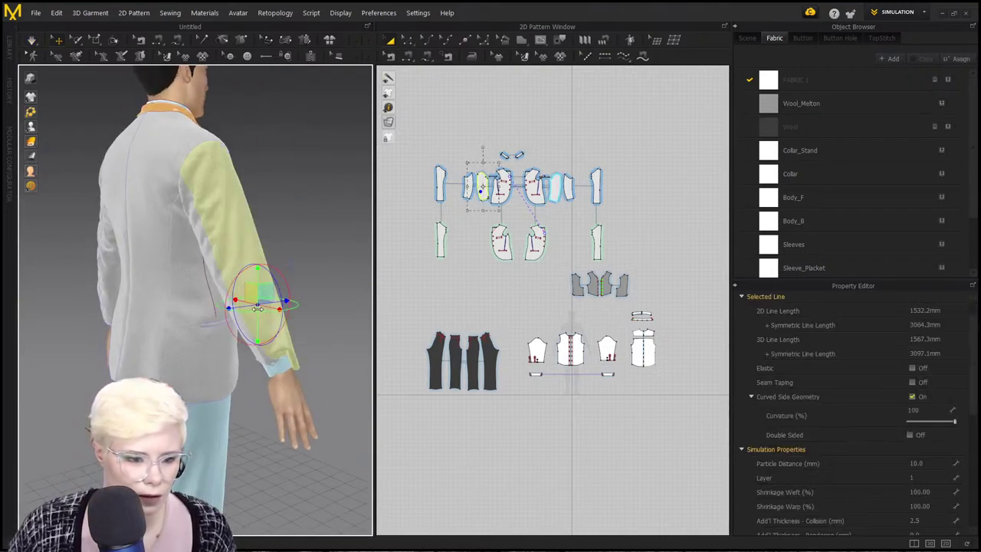
{"action": "left_click", "coordinate": [264, 359]}
{"action": "middle_click_drag", "start_coordinate": [238, 285], "coordinate": [211, 244]}
{"action": "left_click", "coordinate": [278, 313]}
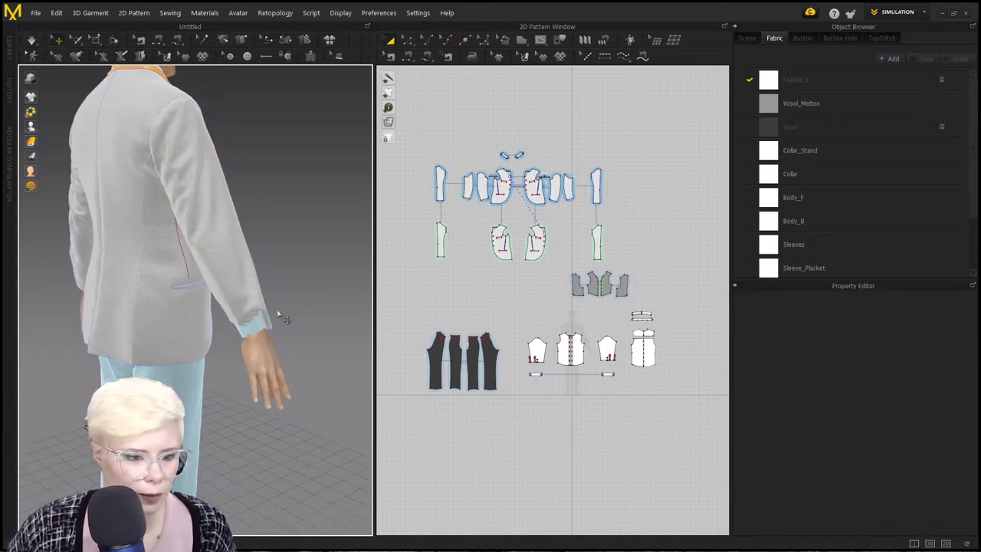
{"action": "scroll", "coordinate": [278, 313], "scroll_direction": "up", "scroll_amount": 5}
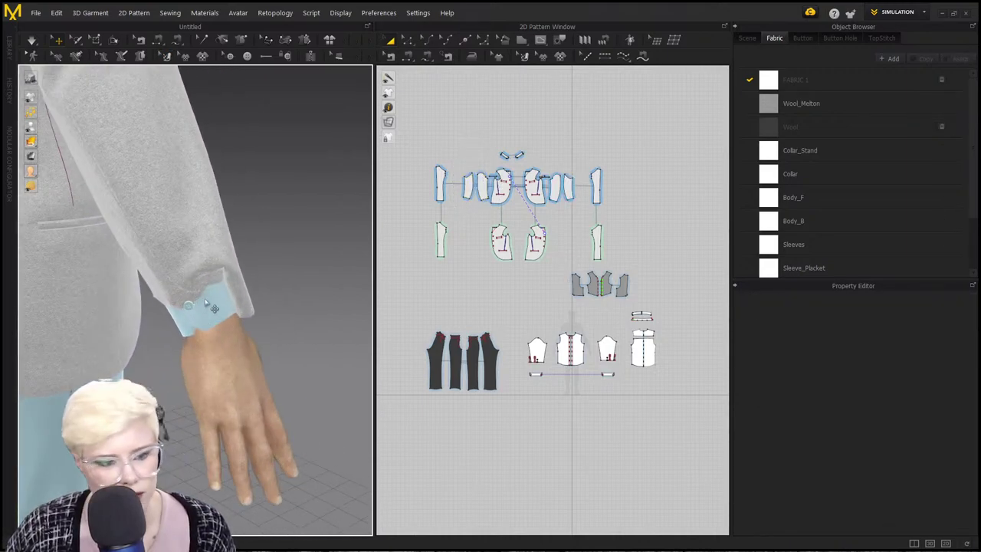
{"action": "scroll", "coordinate": [205, 303], "scroll_direction": "up", "scroll_amount": 4}
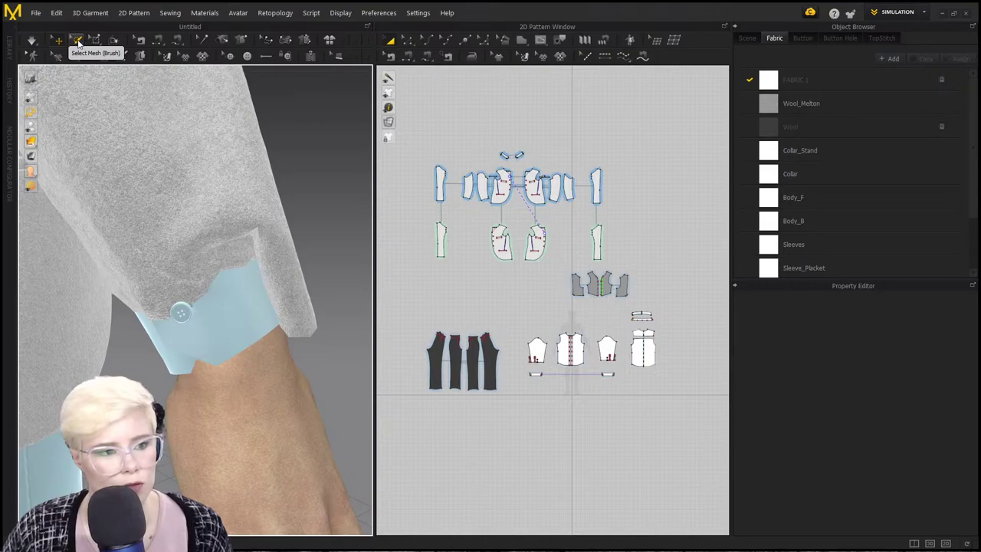
Switch mesh selection to box mode and select the mesh at the adjoining hem corners of the two right coat sleeve pieces.
{"action": "left_click_drag", "start_coordinate": [77, 44], "coordinate": [84, 63]}
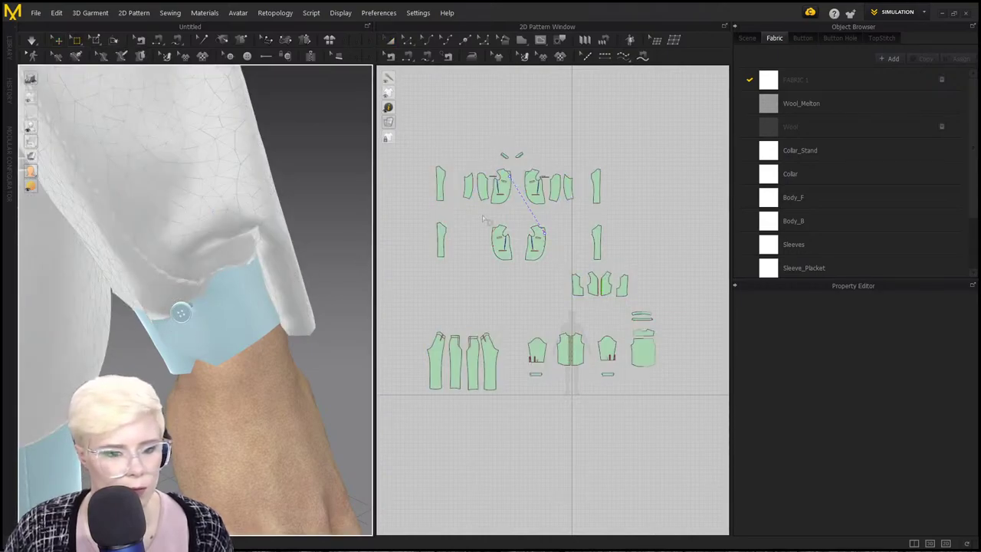
{"action": "scroll", "coordinate": [491, 200], "scroll_direction": "up", "scroll_amount": 5}
{"action": "left_click_drag", "start_coordinate": [155, 252], "coordinate": [181, 278]}
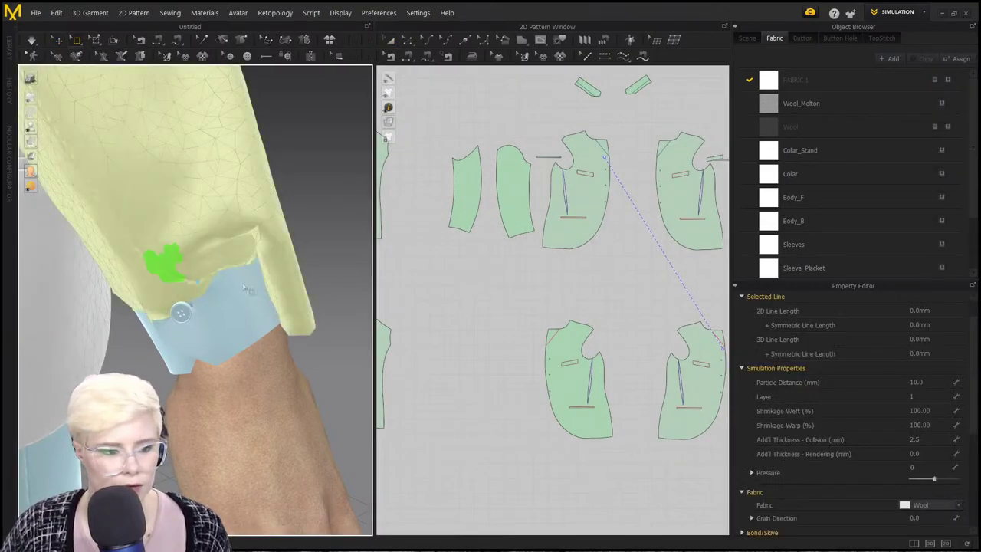
{"action": "scroll", "coordinate": [479, 267], "scroll_direction": "down", "scroll_amount": 2}
{"action": "scroll", "coordinate": [502, 241], "scroll_direction": "up", "scroll_amount": 5}
{"action": "left_click", "coordinate": [498, 256]}
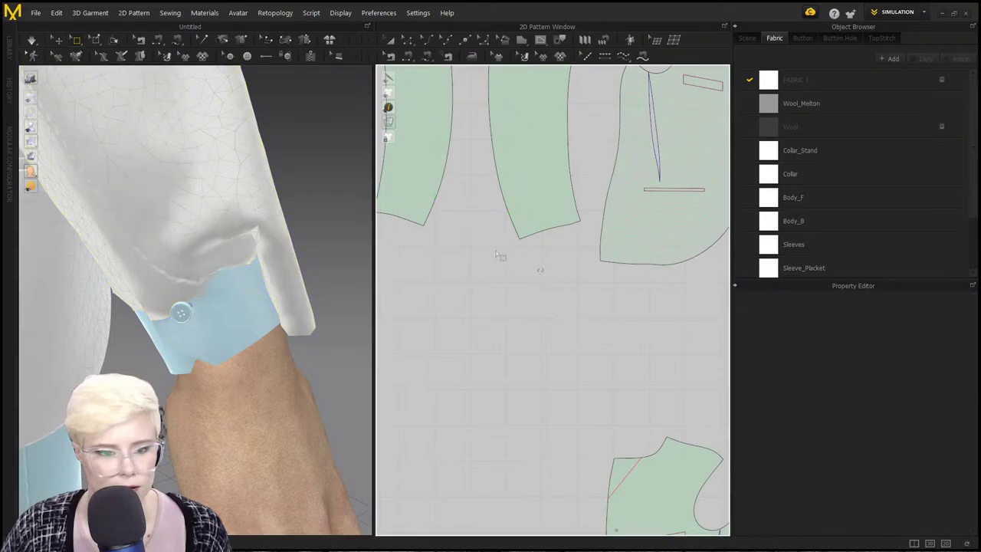
{"action": "left_click_drag", "start_coordinate": [416, 190], "coordinate": [415, 188]}
Pull the selected sleeve hem mesh out over the shirt cuff, simulating to settle it, and stop the simulation.
{"action": "scroll", "coordinate": [245, 341], "scroll_direction": "down", "scroll_amount": 4}
{"action": "right_click_drag", "start_coordinate": [245, 340], "coordinate": [224, 304]}
{"action": "left_click_drag", "start_coordinate": [162, 254], "coordinate": [130, 260]}
{"action": "right_click_drag", "start_coordinate": [134, 268], "coordinate": [191, 248]}
{"action": "key", "text": "space"}
{"action": "left_click_drag", "start_coordinate": [156, 290], "coordinate": [145, 273]}
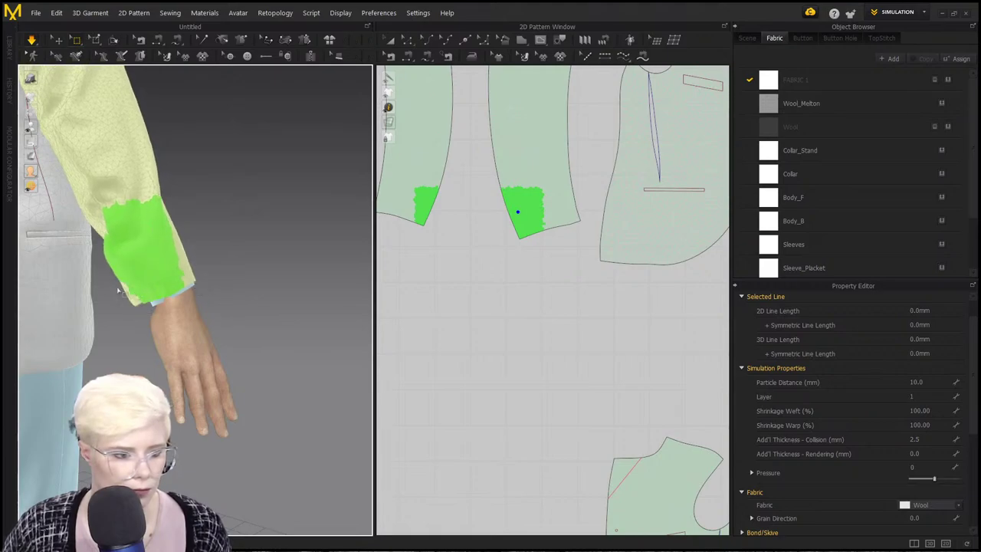
{"action": "scroll", "coordinate": [102, 293], "scroll_direction": "down", "scroll_amount": 3}
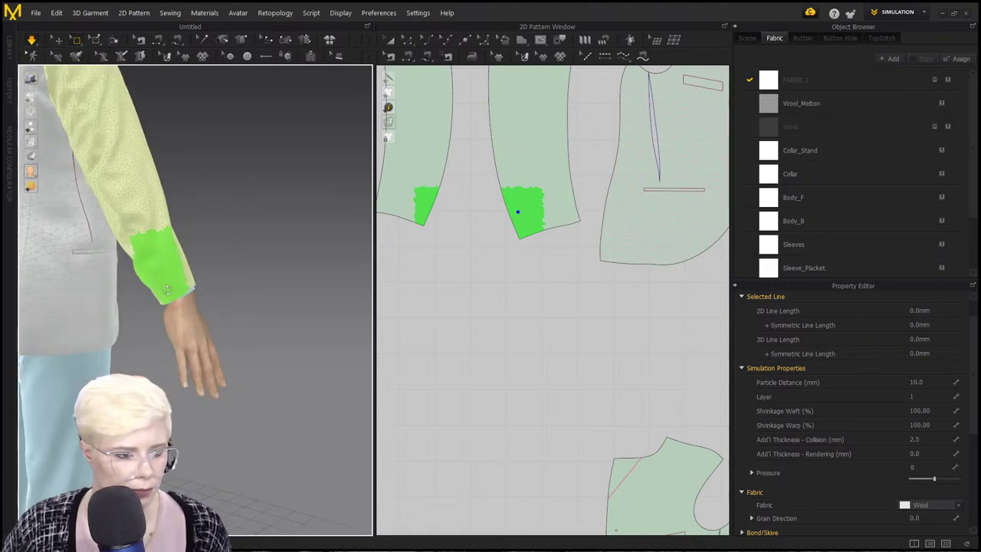
{"action": "right_click_drag", "start_coordinate": [176, 304], "coordinate": [118, 291]}
{"action": "key", "text": "space"}
Inspect the coat's left sleeve hem and left front panel from the side and front.
{"action": "scroll", "coordinate": [218, 342], "scroll_direction": "up", "scroll_amount": 2}
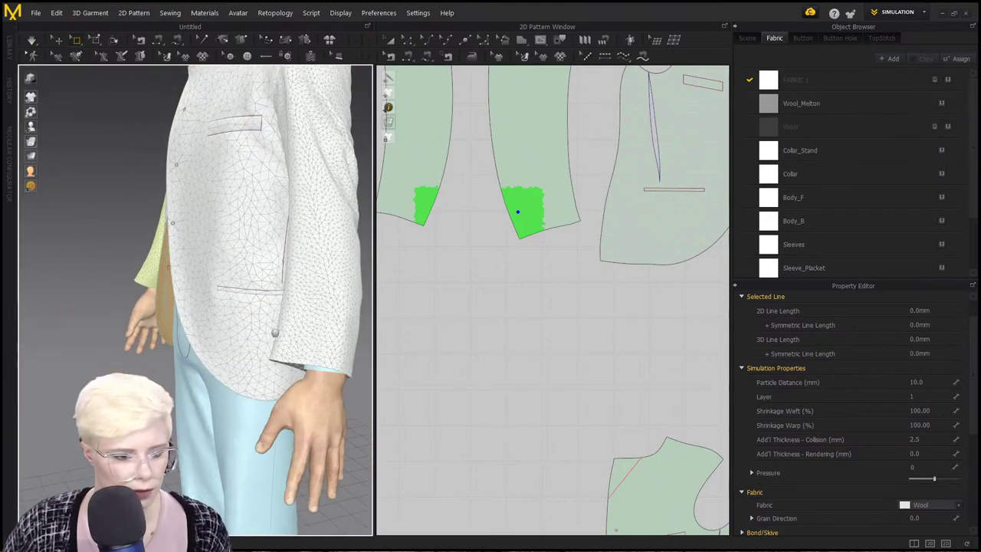
{"action": "middle_click_drag", "start_coordinate": [337, 345], "coordinate": [218, 340]}
{"action": "scroll", "coordinate": [217, 340], "scroll_direction": "up", "scroll_amount": 3}
{"action": "right_click_drag", "start_coordinate": [218, 340], "coordinate": [277, 341]}
{"action": "middle_click_drag", "start_coordinate": [277, 342], "coordinate": [202, 341]}
{"action": "scroll", "coordinate": [215, 308], "scroll_direction": "down", "scroll_amount": 2}
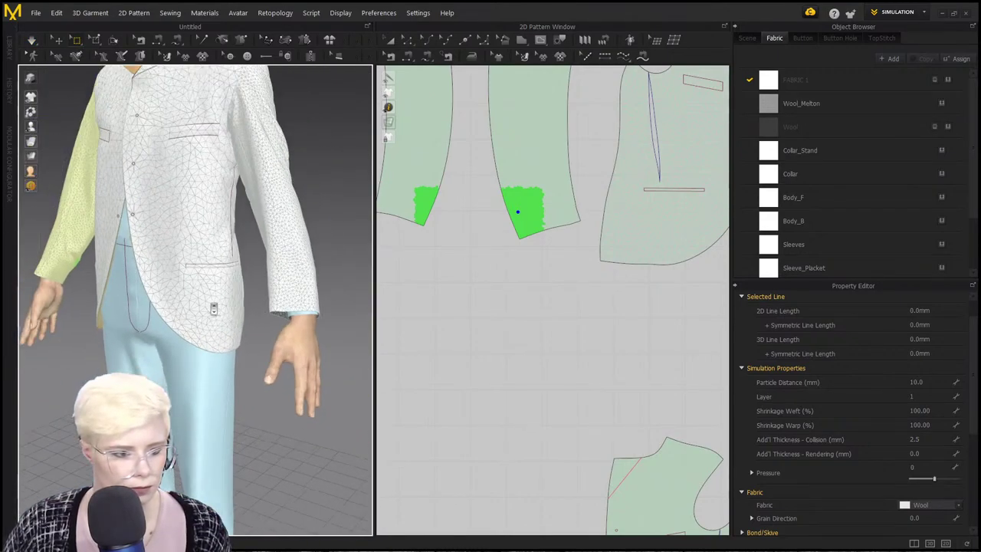
{"action": "scroll", "coordinate": [214, 308], "scroll_direction": "up", "scroll_amount": 1}
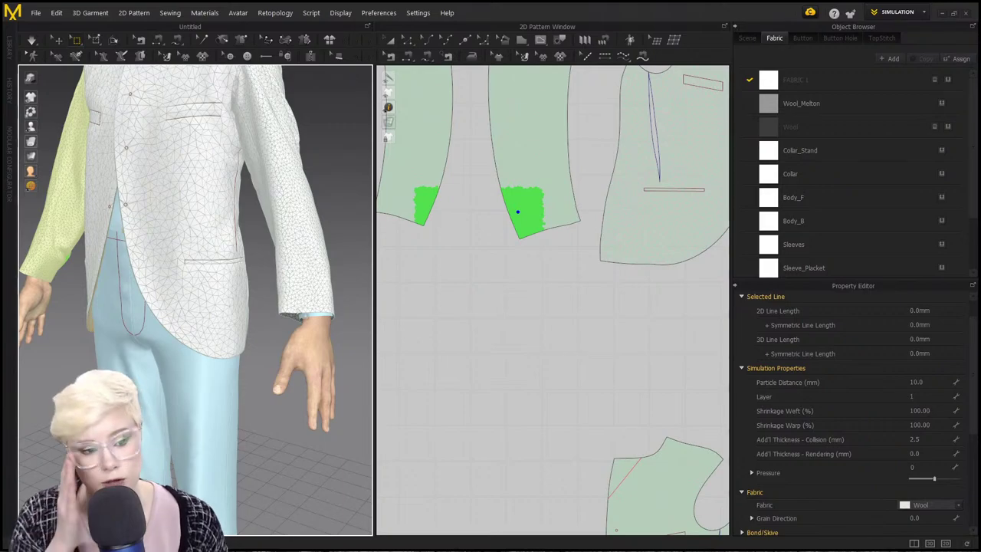
{"action": "right_click_drag", "start_coordinate": [338, 309], "coordinate": [343, 298]}
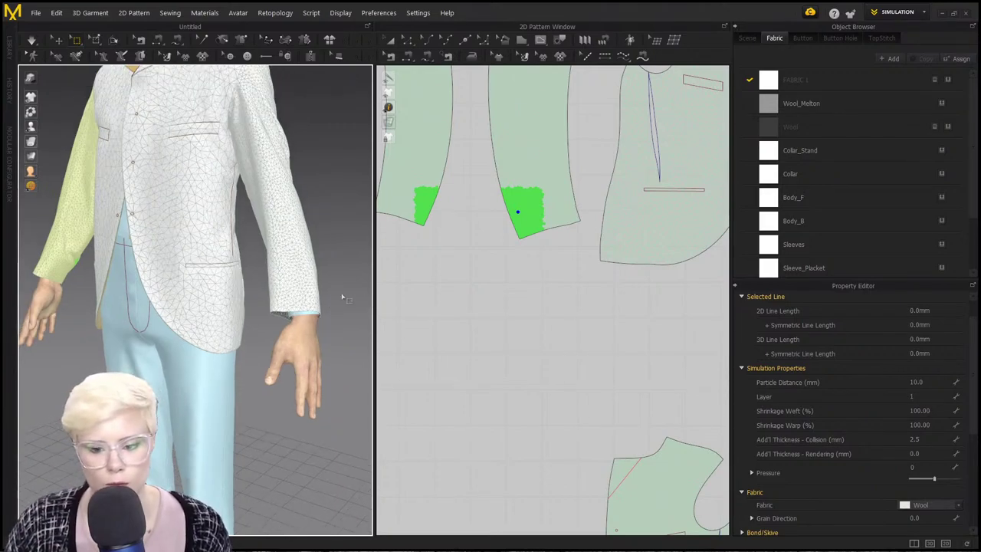
Examine the whole coat front, including the collar, lapels, front opening and pockets, for draping problems.
{"action": "scroll", "coordinate": [262, 285], "scroll_direction": "down", "scroll_amount": 3}
{"action": "right_click_drag", "start_coordinate": [174, 224], "coordinate": [222, 228]}
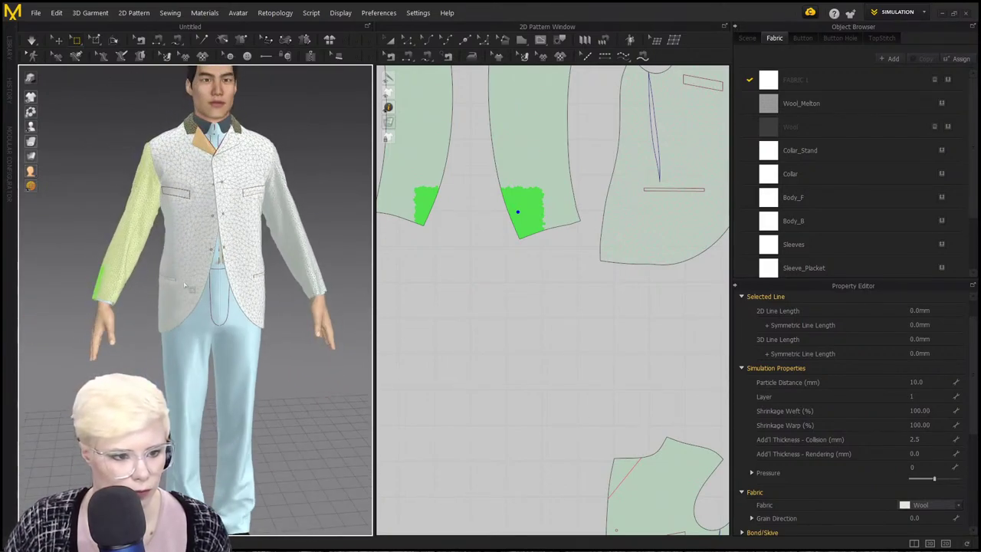
{"action": "scroll", "coordinate": [205, 207], "scroll_direction": "up", "scroll_amount": 3}
{"action": "middle_click_drag", "start_coordinate": [205, 165], "coordinate": [216, 226]}
{"action": "right_click_drag", "start_coordinate": [215, 225], "coordinate": [253, 290]}
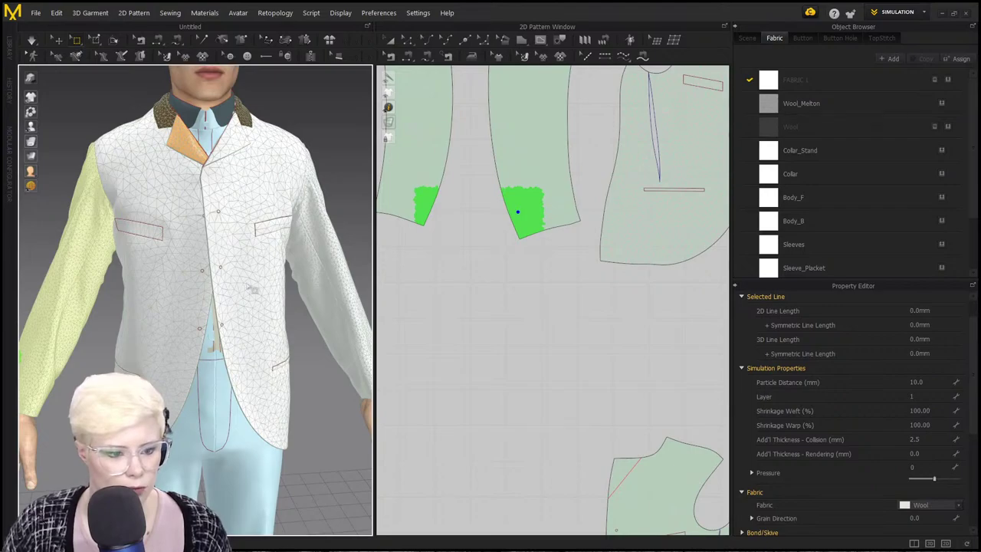
{"action": "middle_click_drag", "start_coordinate": [169, 253], "coordinate": [163, 285]}
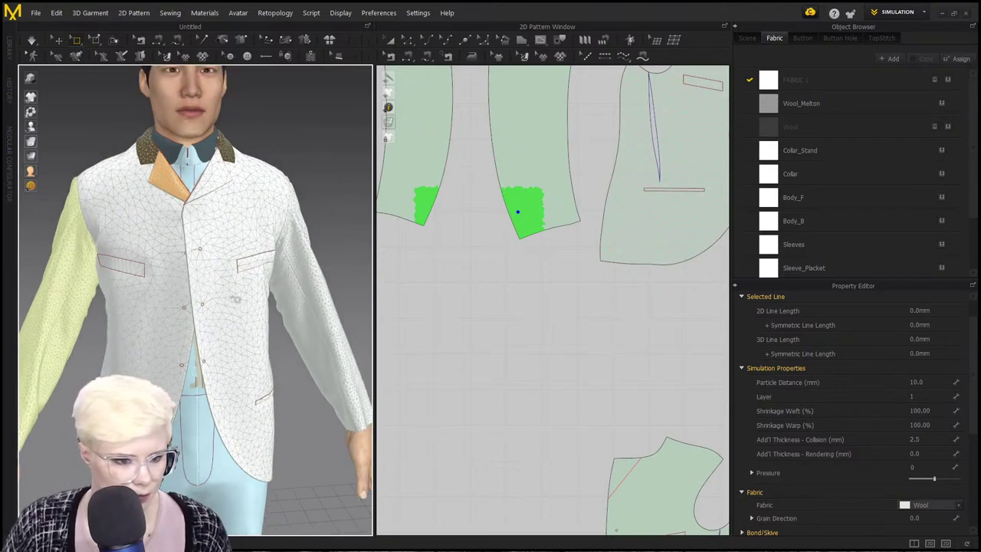
{"action": "middle_click_drag", "start_coordinate": [145, 326], "coordinate": [139, 274]}
{"action": "right_click_drag", "start_coordinate": [184, 269], "coordinate": [188, 247]}
{"action": "scroll", "coordinate": [188, 247], "scroll_direction": "down", "scroll_amount": 4}
{"action": "right_click_drag", "start_coordinate": [143, 220], "coordinate": [164, 217]}
Run the simulation and tug the coat's right front panel into place below the chest pocket, then stop simulating.
{"action": "key", "text": "space"}
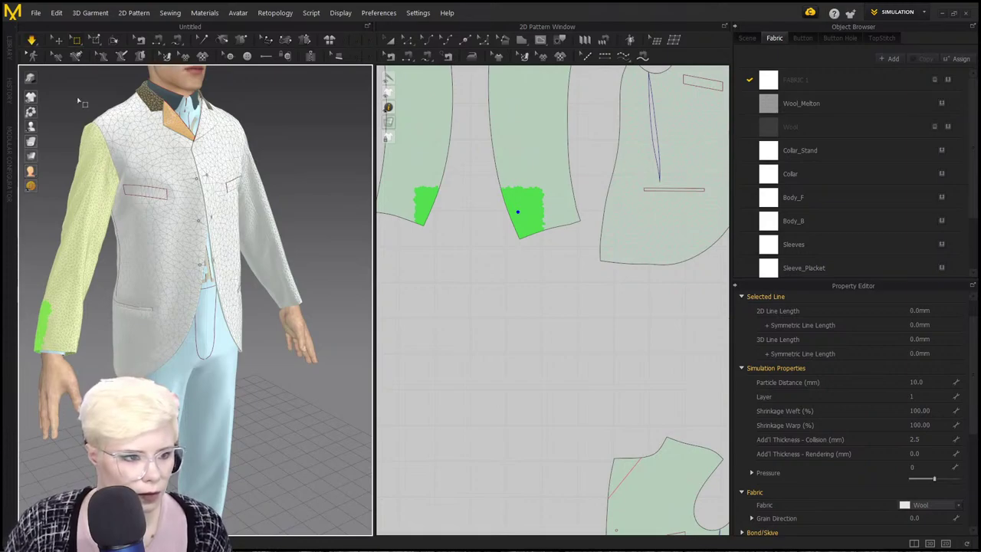
{"action": "left_click", "coordinate": [58, 39]}
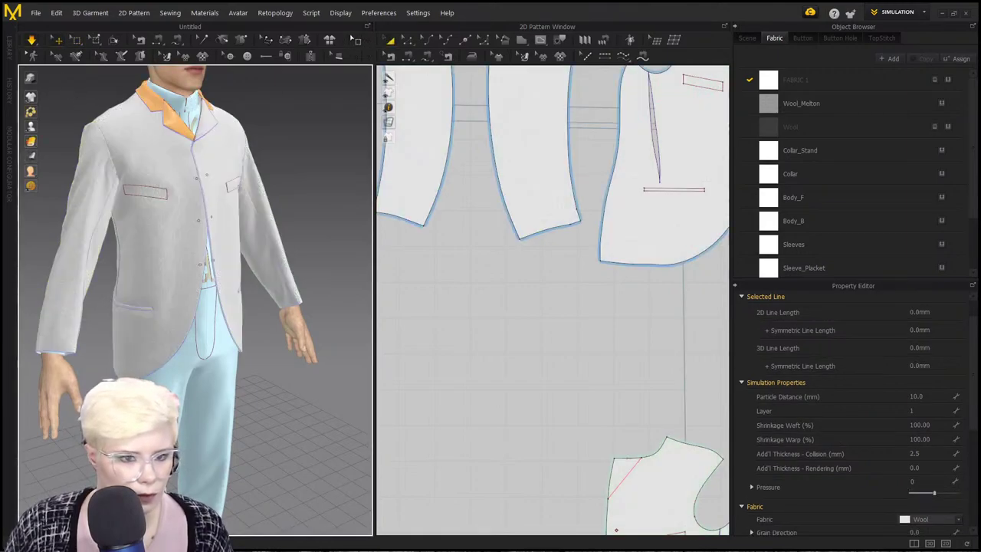
{"action": "left_click", "coordinate": [148, 257]}
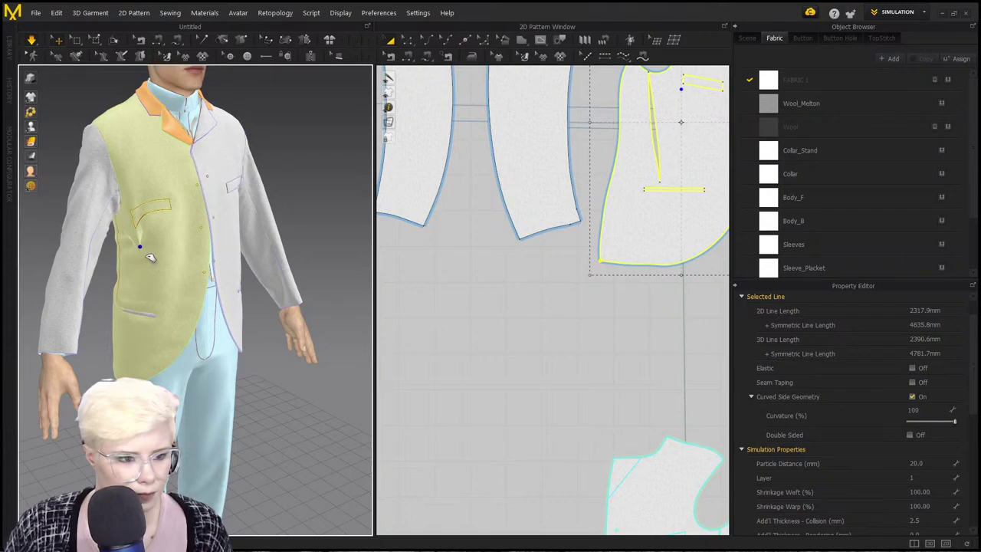
{"action": "left_click_drag", "start_coordinate": [150, 257], "coordinate": [138, 223]}
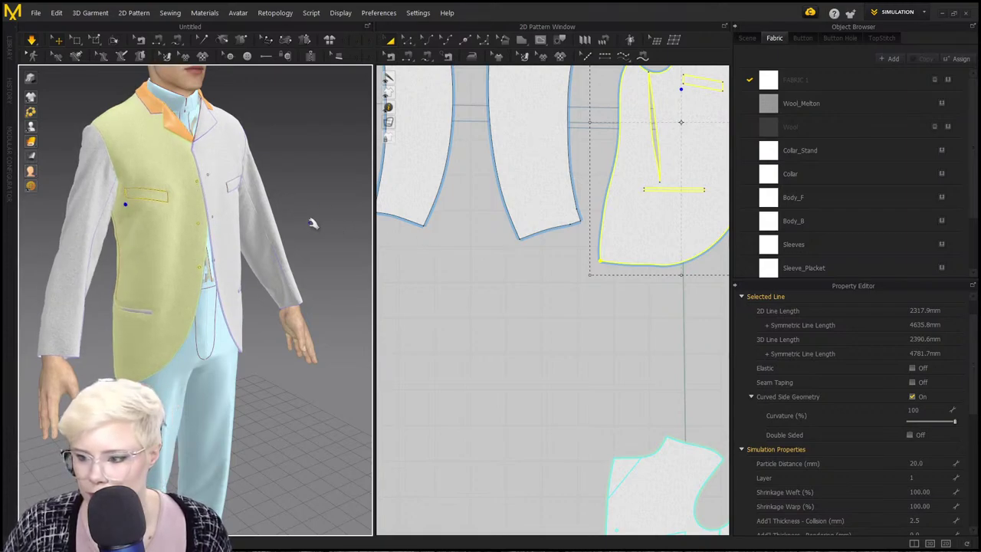
{"action": "right_click_drag", "start_coordinate": [232, 223], "coordinate": [220, 237]}
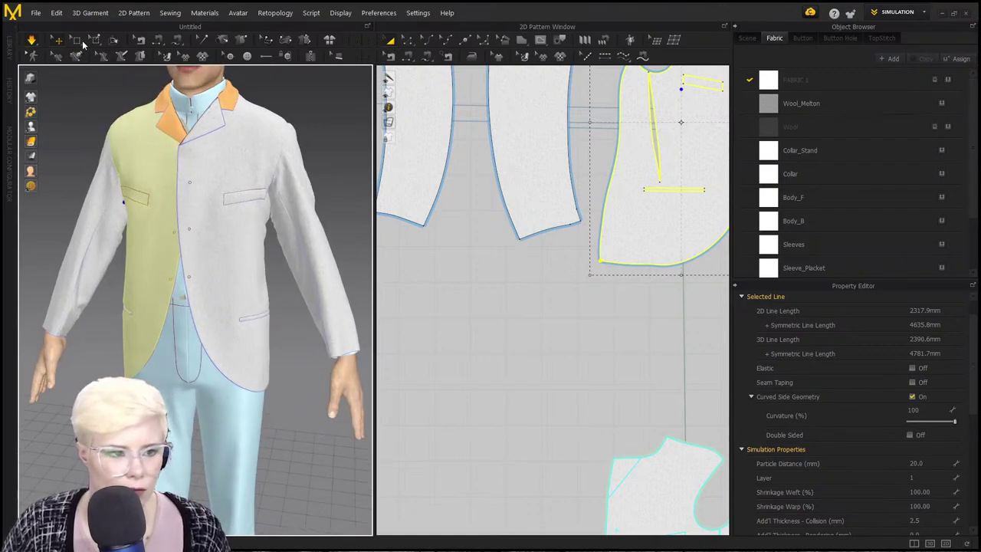
{"action": "middle_click_drag", "start_coordinate": [278, 243], "coordinate": [269, 281]}
{"action": "key", "text": "space"}
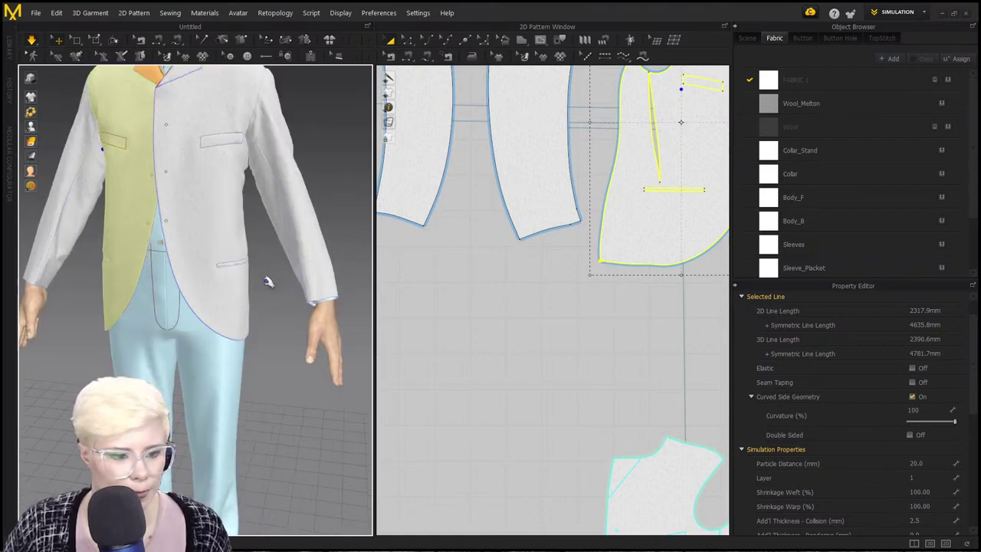
Examine the settled coat's collar and lapels up close and its overall drape.
{"action": "right_click_drag", "start_coordinate": [232, 300], "coordinate": [224, 340]}
{"action": "scroll", "coordinate": [230, 308], "scroll_direction": "up", "scroll_amount": 5}
{"action": "scroll", "coordinate": [236, 269], "scroll_direction": "up", "scroll_amount": 2}
{"action": "scroll", "coordinate": [228, 325], "scroll_direction": "down", "scroll_amount": 4}
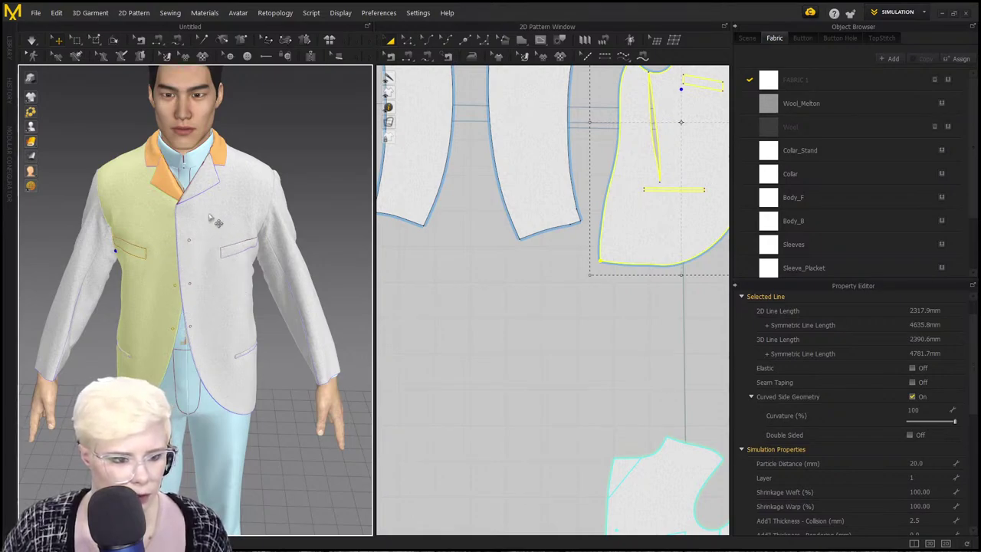
{"action": "scroll", "coordinate": [208, 207], "scroll_direction": "up", "scroll_amount": 5}
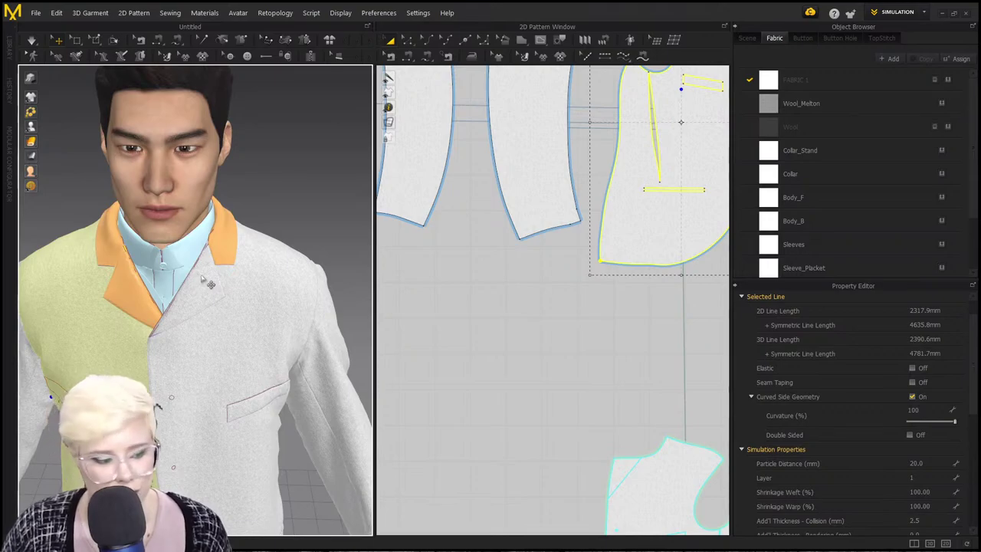
{"action": "scroll", "coordinate": [192, 302], "scroll_direction": "up", "scroll_amount": 3}
{"action": "scroll", "coordinate": [192, 305], "scroll_direction": "down", "scroll_amount": 7}
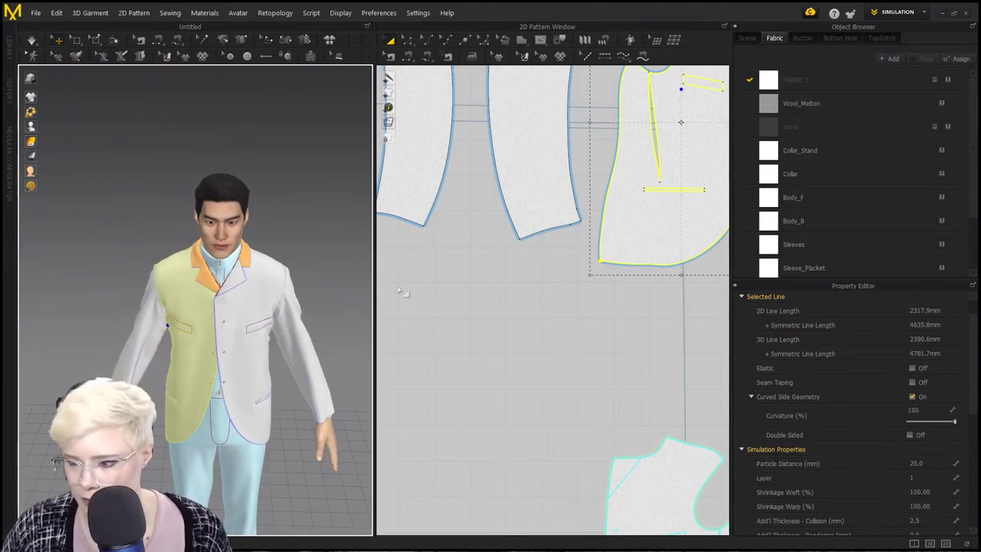
{"action": "right_click_drag", "start_coordinate": [239, 278], "coordinate": [192, 329]}
{"action": "scroll", "coordinate": [192, 329], "scroll_direction": "up", "scroll_amount": 2}
Switch to the browser's sack coat article, study the period sack suit photos, and return to Marvelous Designer.
{"action": "scroll", "coordinate": [137, 289], "scroll_direction": "up", "scroll_amount": 2}
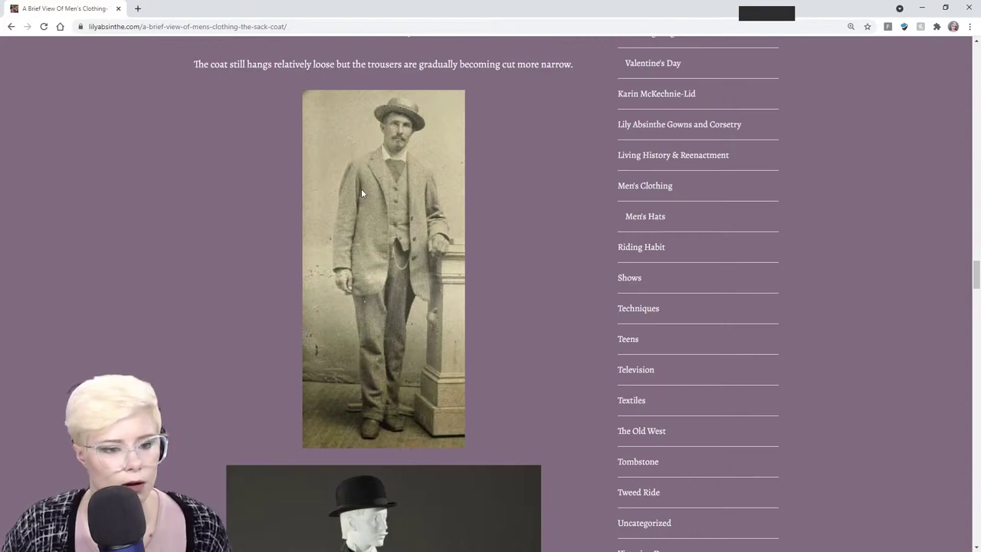
{"action": "scroll", "coordinate": [361, 194], "scroll_direction": "down", "scroll_amount": 5}
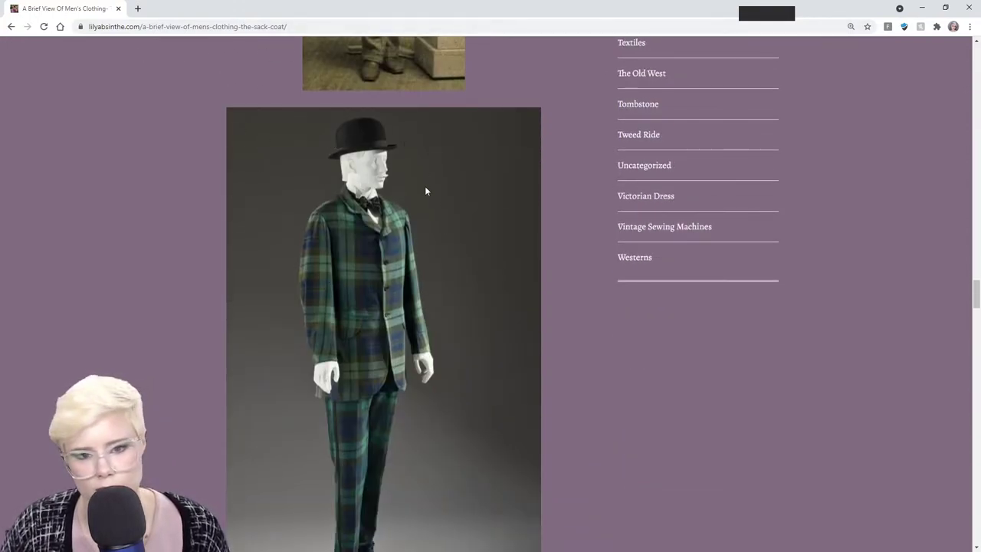
{"action": "scroll", "coordinate": [427, 254], "scroll_direction": "down", "scroll_amount": 7}
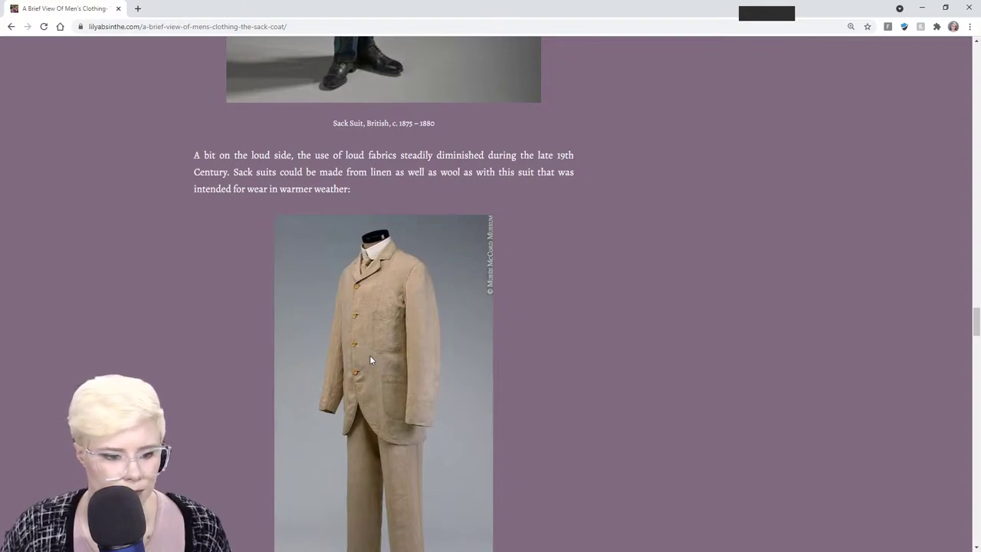
{"action": "scroll", "coordinate": [420, 393], "scroll_direction": "down", "scroll_amount": 8}
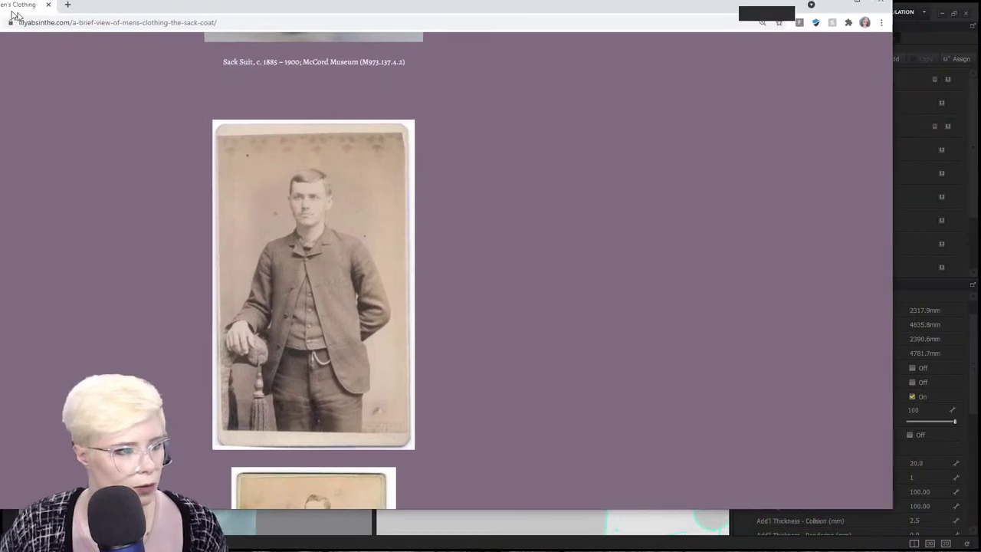
{"action": "scroll", "coordinate": [176, 259], "scroll_direction": "down", "scroll_amount": 2}
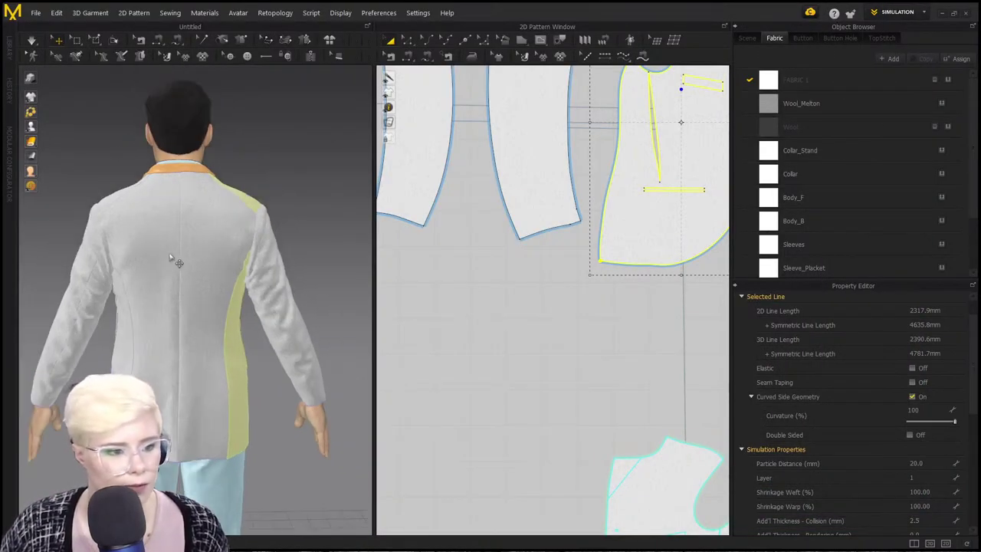
Compare the coat's silhouette with the references by examining its front, sides, shoulders and sleeves.
{"action": "right_click_drag", "start_coordinate": [176, 261], "coordinate": [307, 266]}
{"action": "scroll", "coordinate": [186, 286], "scroll_direction": "up", "scroll_amount": 2}
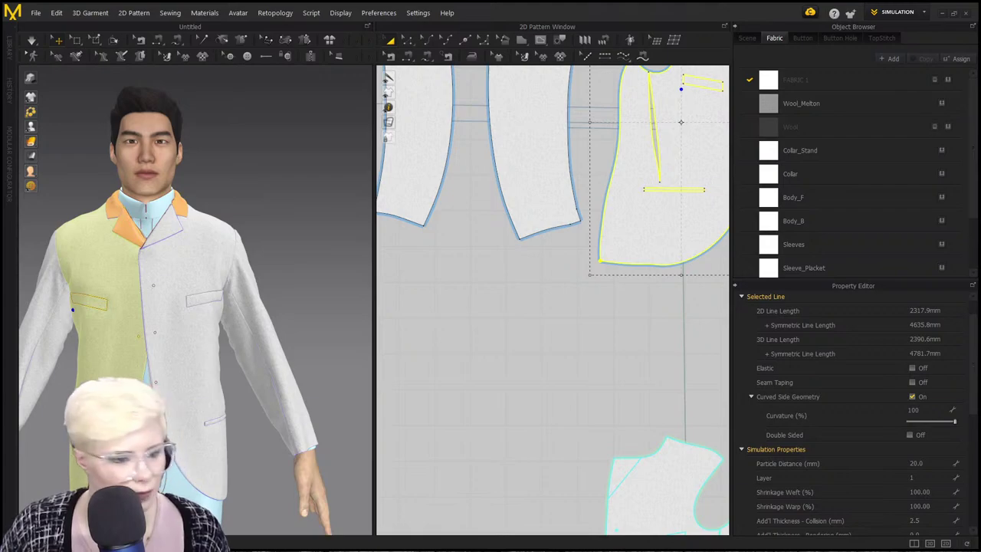
{"action": "scroll", "coordinate": [253, 299], "scroll_direction": "down", "scroll_amount": 2}
{"action": "middle_click_drag", "start_coordinate": [180, 314], "coordinate": [172, 348]}
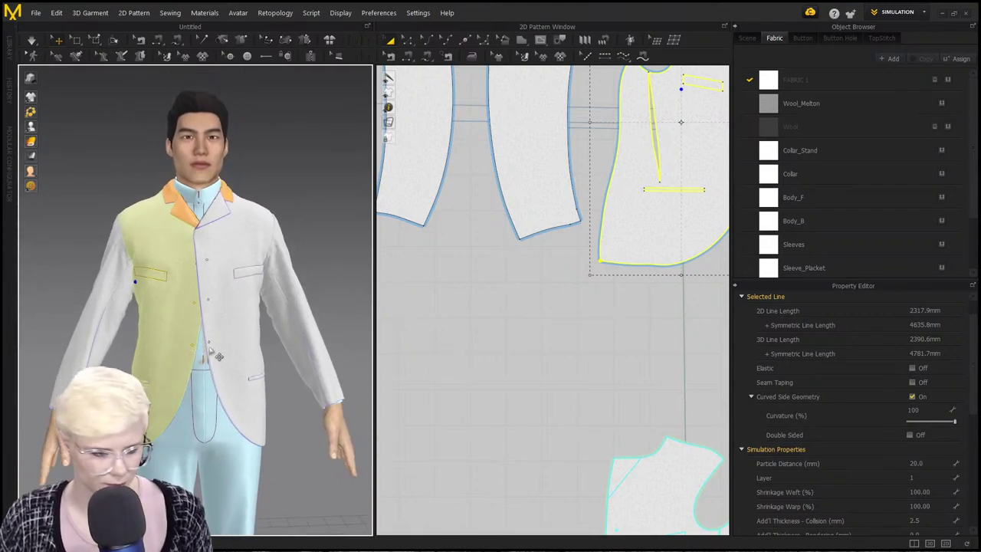
{"action": "right_click_drag", "start_coordinate": [210, 350], "coordinate": [84, 329]}
{"action": "right_click_drag", "start_coordinate": [137, 350], "coordinate": [234, 331]}
{"action": "scroll", "coordinate": [178, 294], "scroll_direction": "up", "scroll_amount": 2}
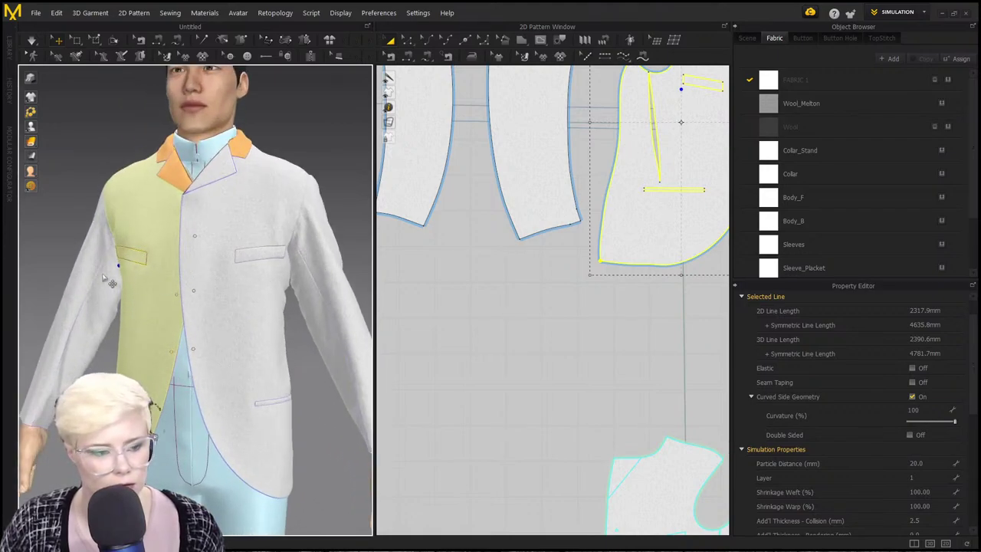
{"action": "right_click_drag", "start_coordinate": [111, 282], "coordinate": [165, 264]}
{"action": "right_click_drag", "start_coordinate": [127, 295], "coordinate": [105, 285]}
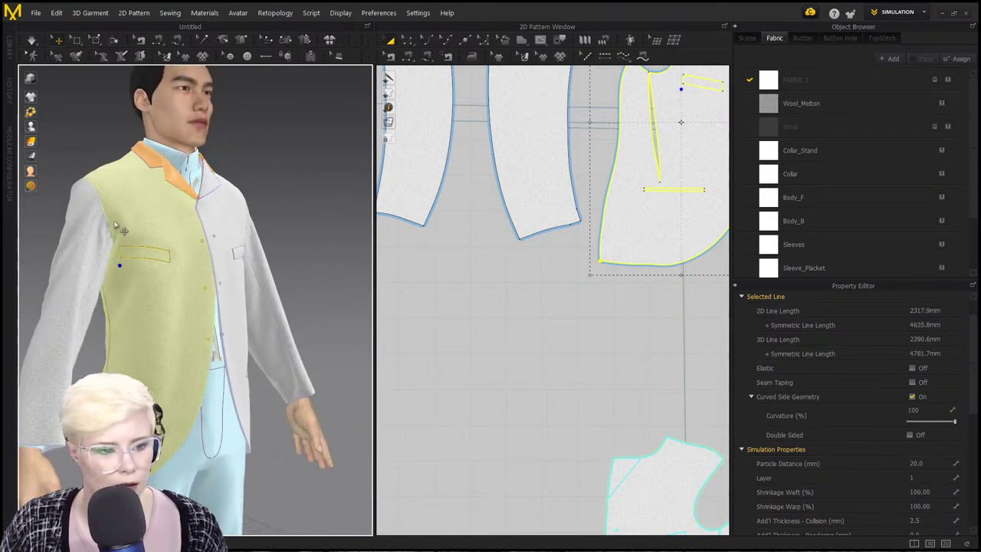
{"action": "right_click_drag", "start_coordinate": [159, 263], "coordinate": [174, 298]}
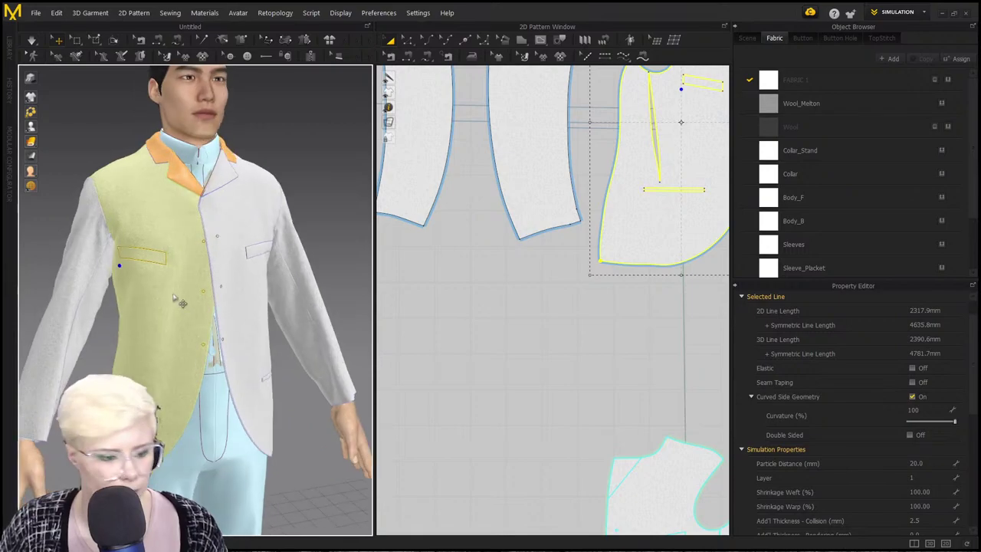
Delete the surplus curve point on the sack coat front panel's hem, just beside the rounded front corner.
{"action": "right_click_drag", "start_coordinate": [253, 362], "coordinate": [205, 384]}
{"action": "scroll", "coordinate": [230, 352], "scroll_direction": "up", "scroll_amount": 2}
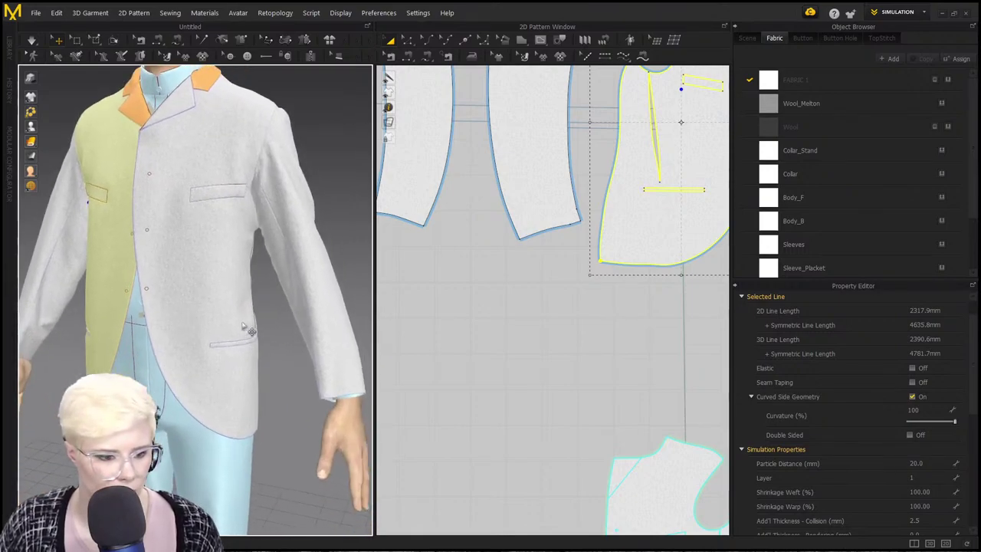
{"action": "middle_click_drag", "start_coordinate": [449, 302], "coordinate": [452, 301]}
{"action": "middle_click_drag", "start_coordinate": [636, 289], "coordinate": [471, 301]}
{"action": "scroll", "coordinate": [470, 300], "scroll_direction": "down", "scroll_amount": 1}
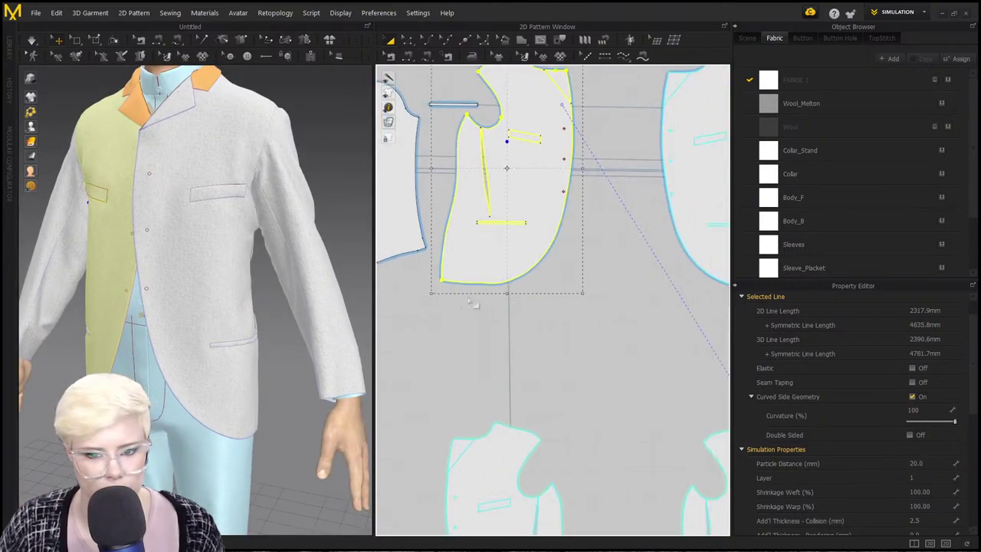
{"action": "scroll", "coordinate": [554, 291], "scroll_direction": "up", "scroll_amount": 2}
{"action": "left_click", "coordinate": [479, 322]}
{"action": "left_click", "coordinate": [449, 41]}
{"action": "scroll", "coordinate": [506, 292], "scroll_direction": "up", "scroll_amount": 3}
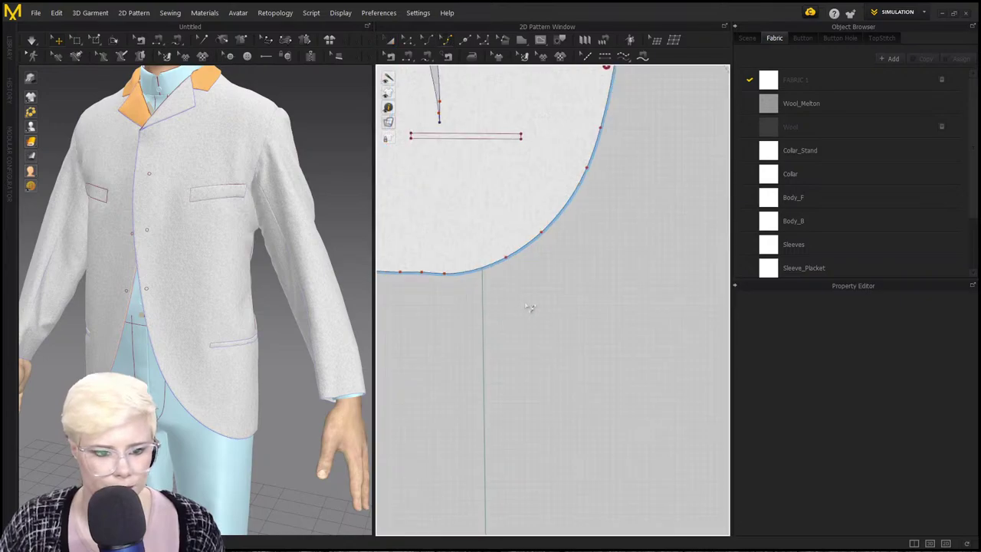
{"action": "left_click", "coordinate": [485, 274]}
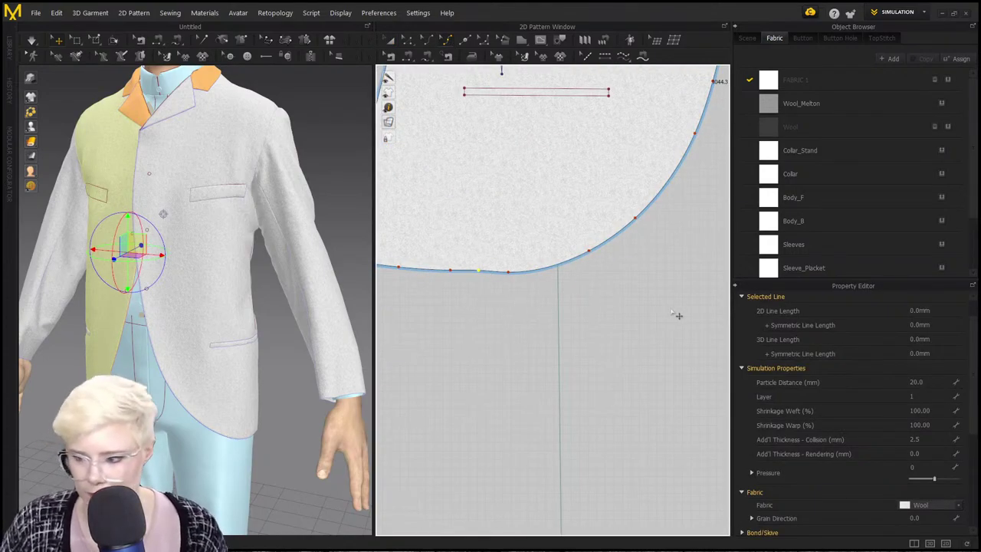
{"action": "key", "text": "Delete"}
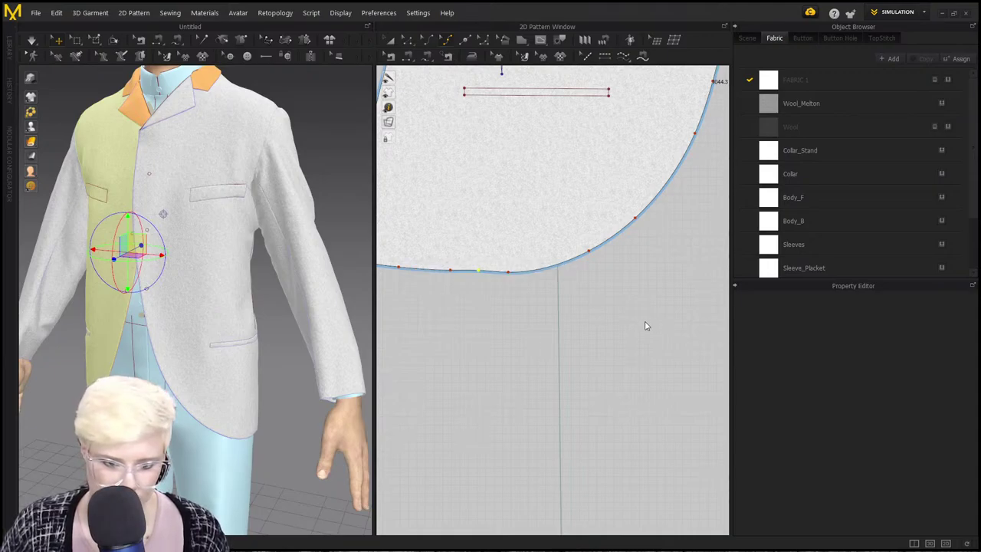
{"action": "left_click", "coordinate": [645, 326]}
Start the Rectangle tool for a new pattern piece near the mirrored coat front's lower pocket line.
{"action": "scroll", "coordinate": [537, 315], "scroll_direction": "down", "scroll_amount": 5}
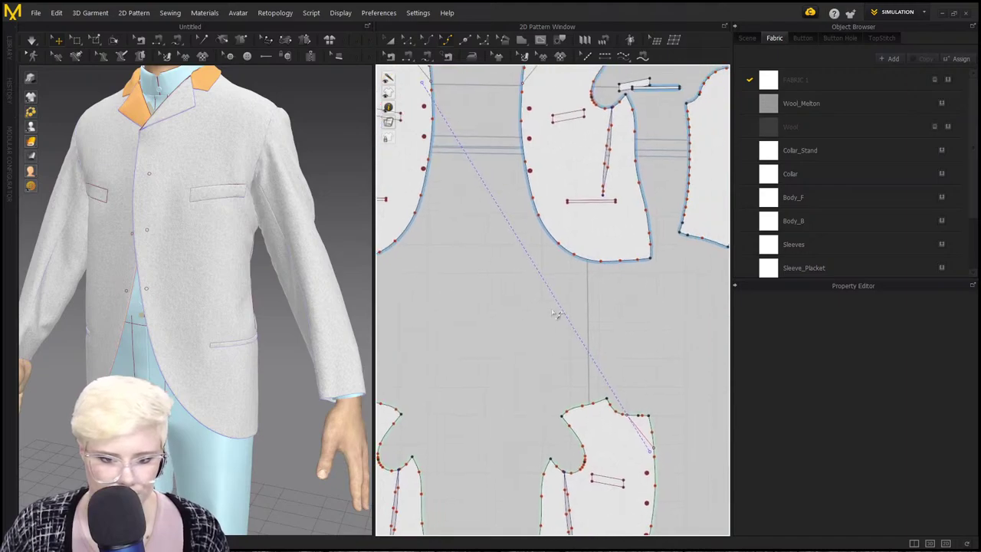
{"action": "scroll", "coordinate": [557, 313], "scroll_direction": "down", "scroll_amount": 3}
{"action": "middle_click_drag", "start_coordinate": [570, 293], "coordinate": [566, 327]}
{"action": "scroll", "coordinate": [566, 327], "scroll_direction": "up", "scroll_amount": 6}
{"action": "scroll", "coordinate": [629, 302], "scroll_direction": "down", "scroll_amount": 1}
{"action": "middle_click_drag", "start_coordinate": [628, 302], "coordinate": [566, 309]}
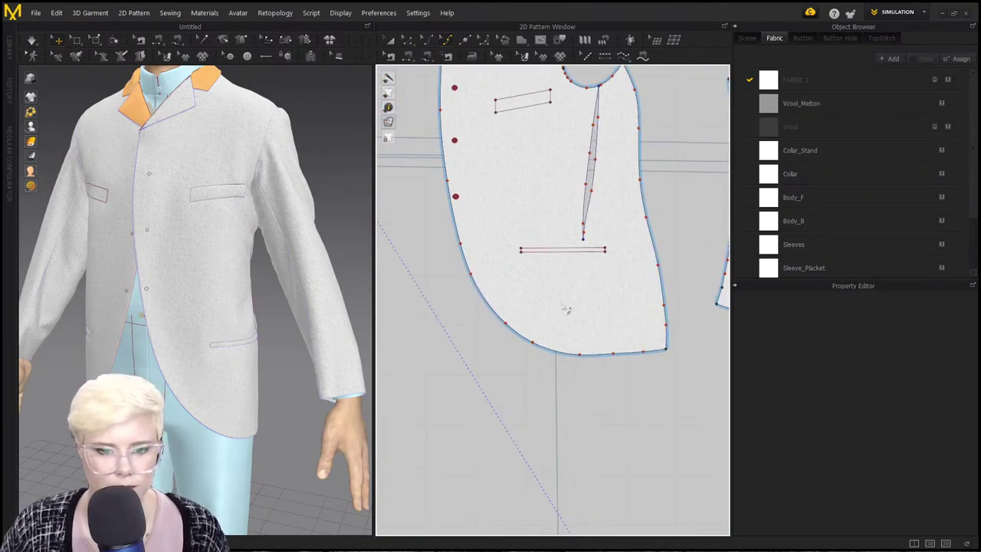
{"action": "left_click", "coordinate": [521, 42]}
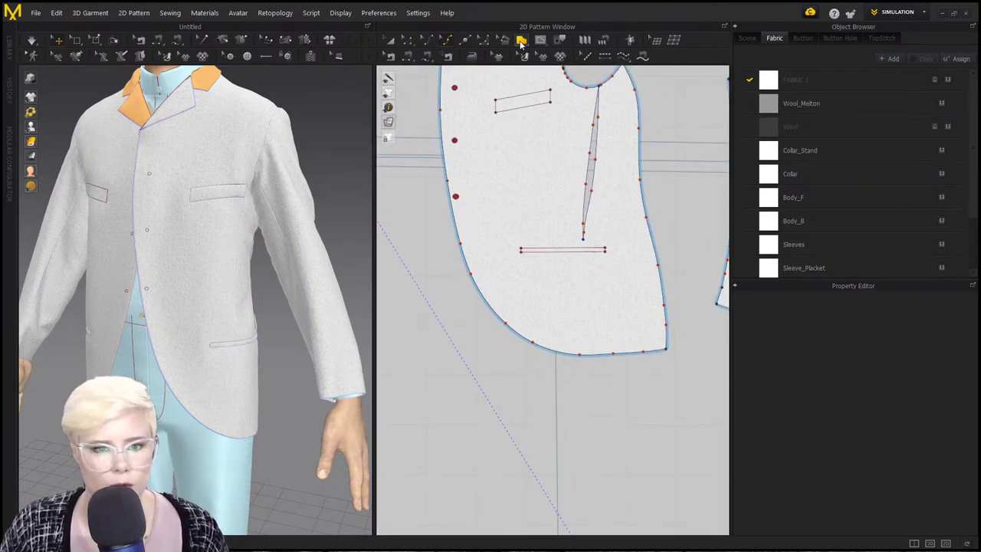
{"action": "left_click", "coordinate": [541, 67]}
{"action": "middle_click_drag", "start_coordinate": [543, 308], "coordinate": [532, 288]}
{"action": "scroll", "coordinate": [532, 288], "scroll_direction": "up", "scroll_amount": 2}
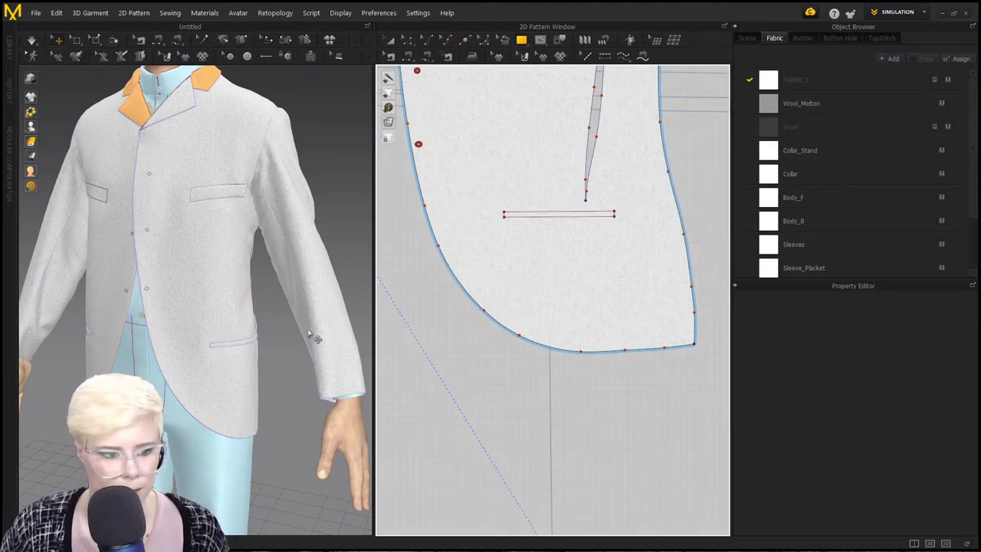
{"action": "scroll", "coordinate": [280, 365], "scroll_direction": "up", "scroll_amount": 6}
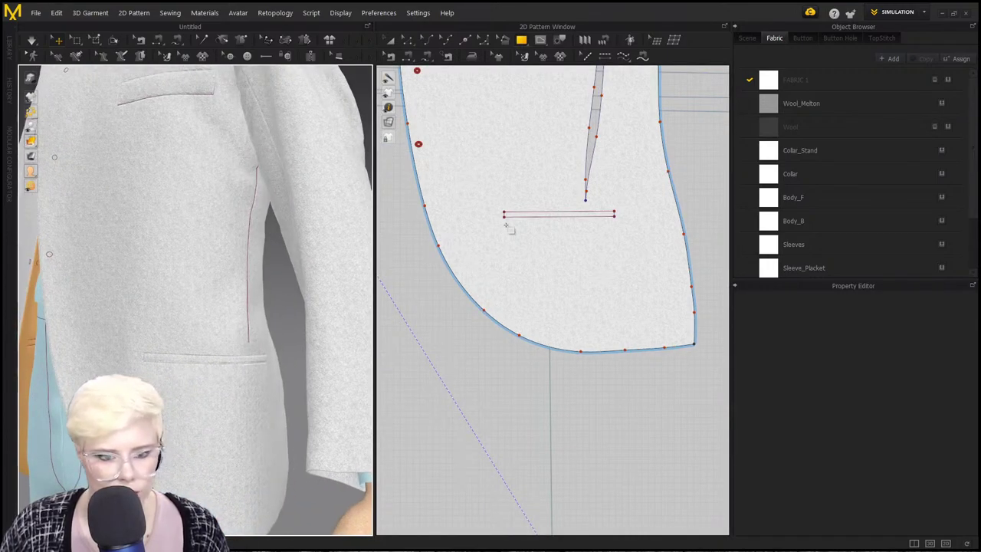
{"action": "scroll", "coordinate": [505, 224], "scroll_direction": "up", "scroll_amount": 5}
{"action": "left_click_drag", "start_coordinate": [506, 253], "coordinate": [553, 281]}
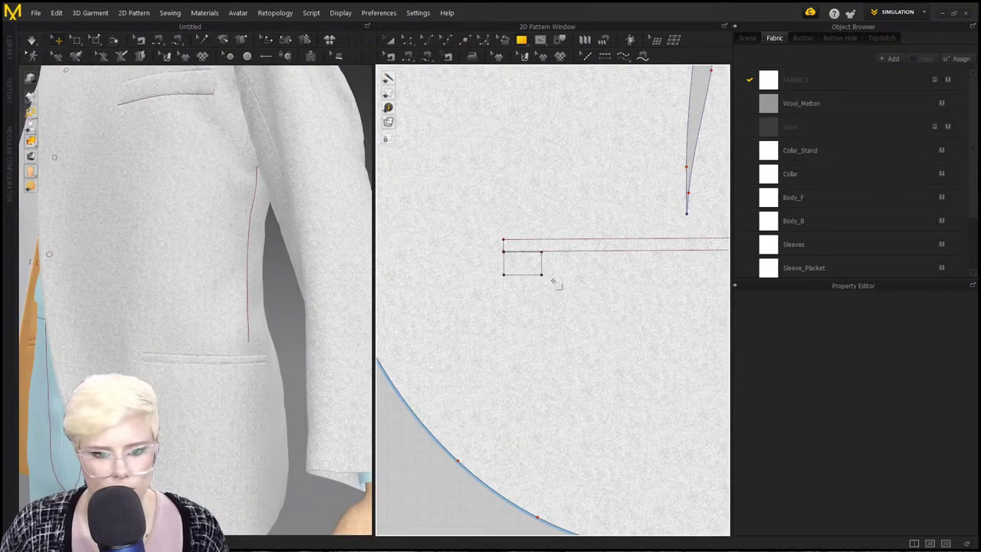
{"action": "scroll", "coordinate": [552, 282], "scroll_direction": "down", "scroll_amount": 4}
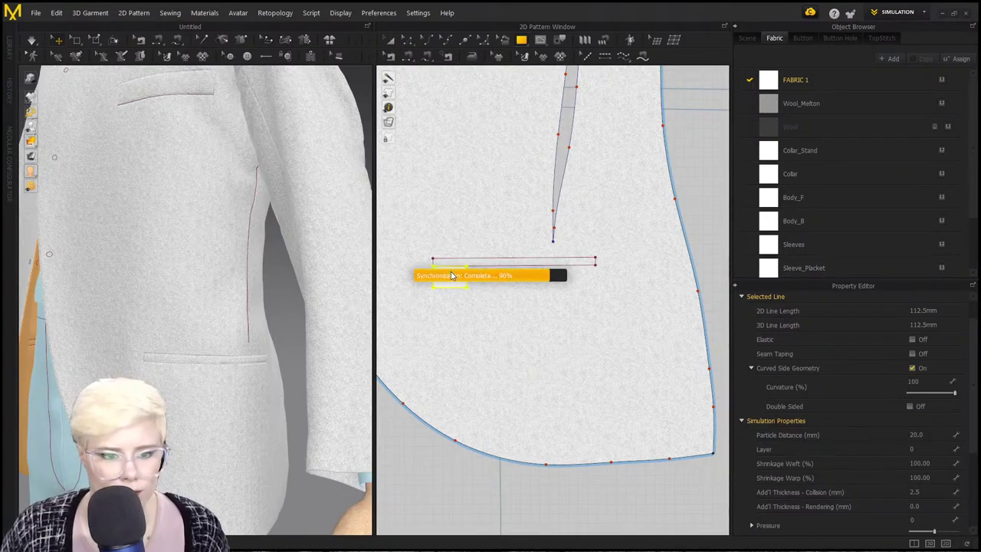
{"action": "key", "text": "Delete"}
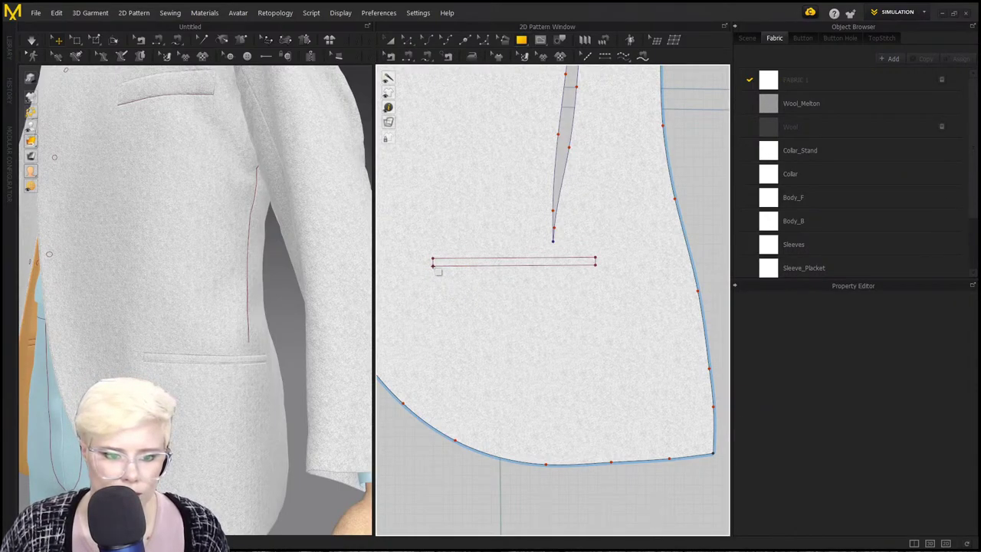
Draw a rectangular pocket flap about 168 mm wide directly below the jacket front's hip-pocket welt and round its two lower corners.
{"action": "left_click_drag", "start_coordinate": [433, 267], "coordinate": [595, 303]}
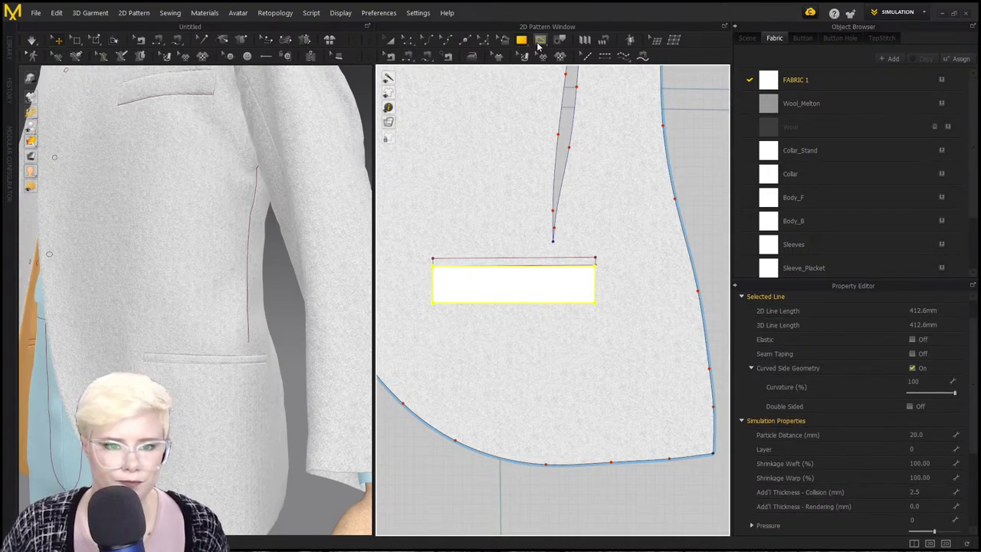
{"action": "left_click", "coordinate": [484, 39]}
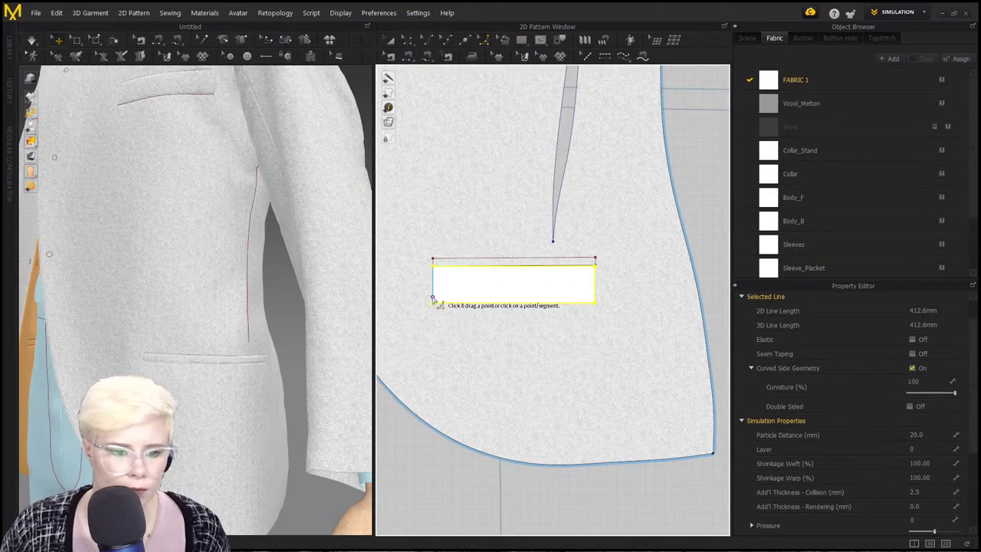
{"action": "left_click_drag", "start_coordinate": [433, 304], "coordinate": [438, 282]}
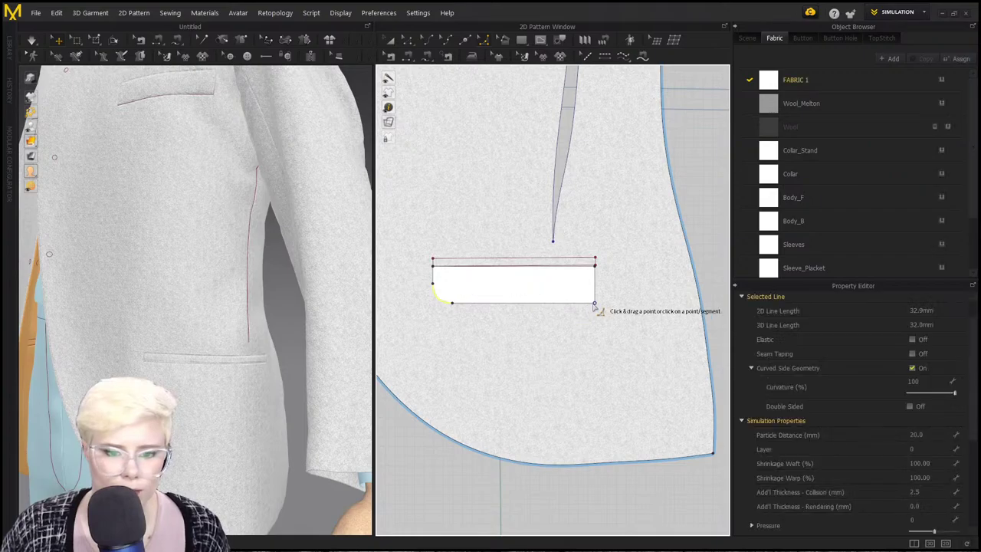
{"action": "left_click_drag", "start_coordinate": [595, 303], "coordinate": [585, 288]}
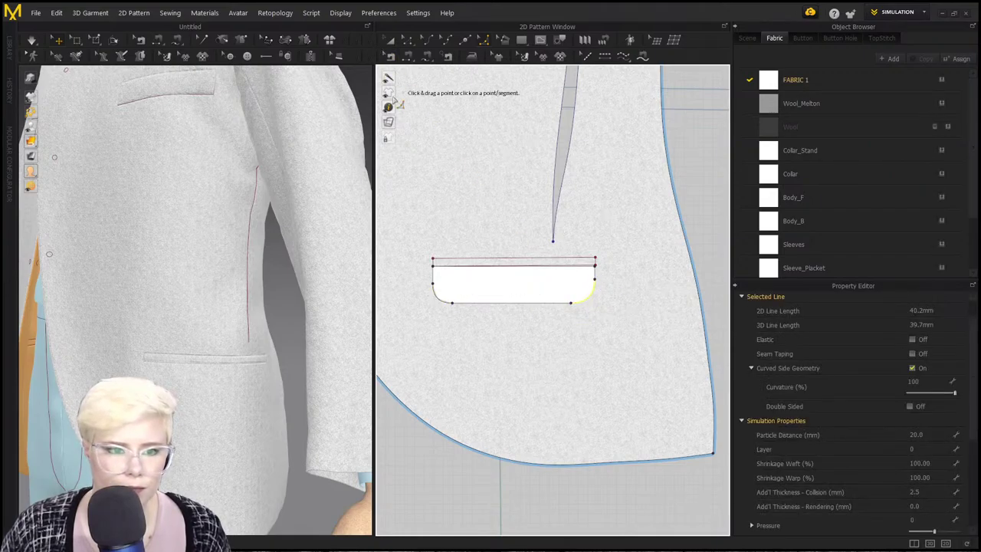
Show the 2D patterns as outlines only and move the pocket flap about 258 mm down, clear of the jacket front.
{"action": "left_click", "coordinate": [438, 123]}
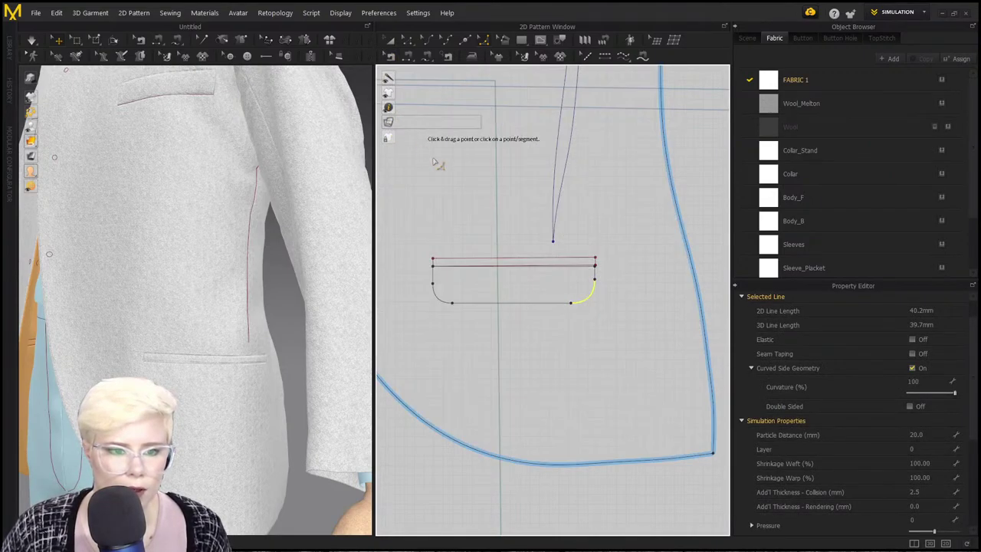
{"action": "left_click", "coordinate": [391, 41]}
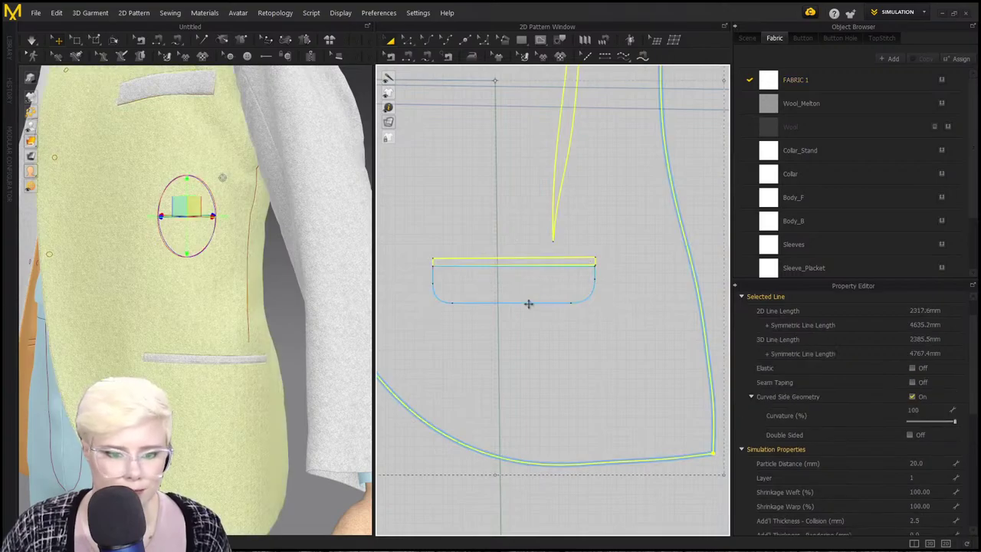
{"action": "key", "text": "ctrl+c"}
{"action": "key", "text": "ctrl+v"}
{"action": "scroll", "coordinate": [519, 317], "scroll_direction": "down", "scroll_amount": 3}
{"action": "middle_click_drag", "start_coordinate": [521, 348], "coordinate": [525, 310]}
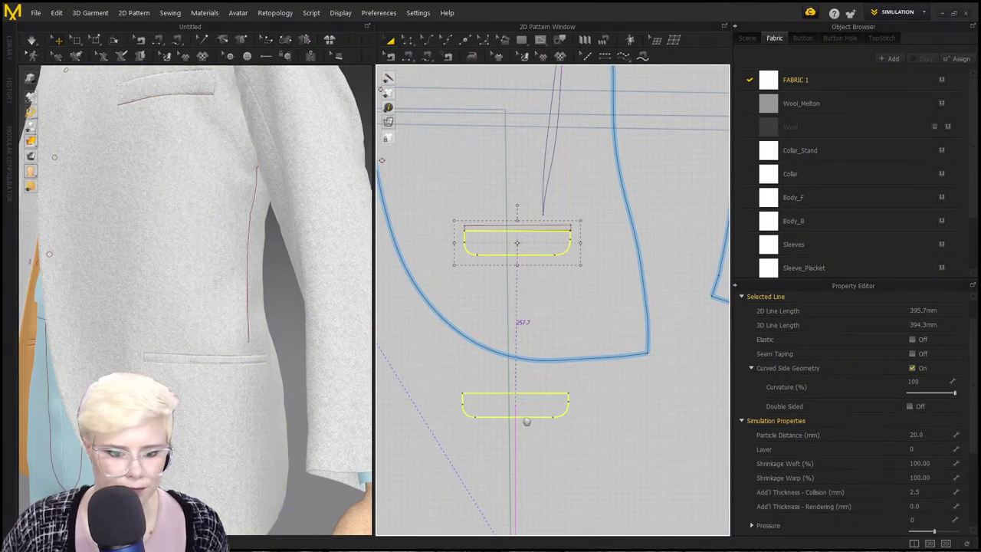
{"action": "left_click", "coordinate": [526, 420]}
Sew the flap's straight upper edge to the lower edge of the hip-pocket welt and briefly simulate the garment.
{"action": "key", "text": "n"}
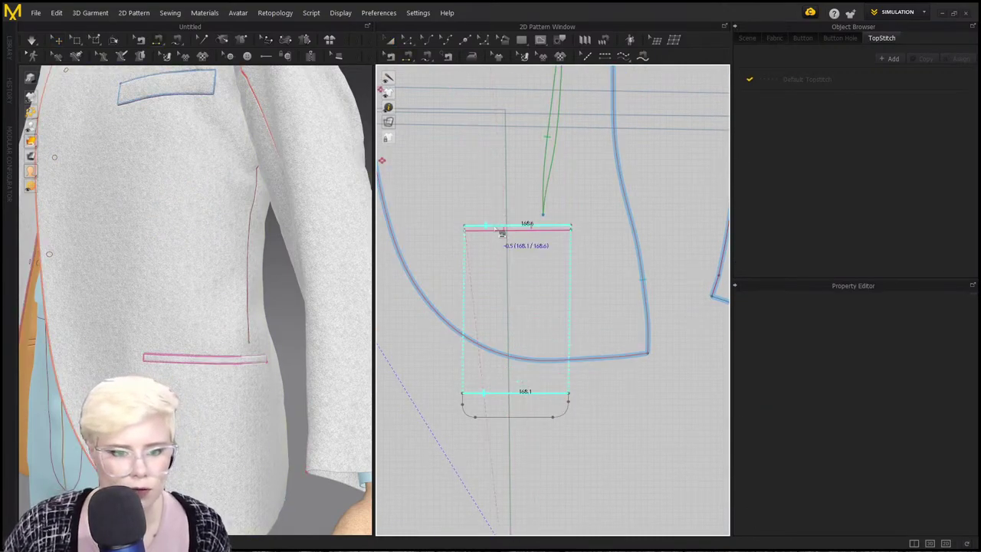
{"action": "scroll", "coordinate": [494, 230], "scroll_direction": "up", "scroll_amount": 4}
{"action": "left_click", "coordinate": [496, 243]}
{"action": "scroll", "coordinate": [478, 307], "scroll_direction": "down", "scroll_amount": 4}
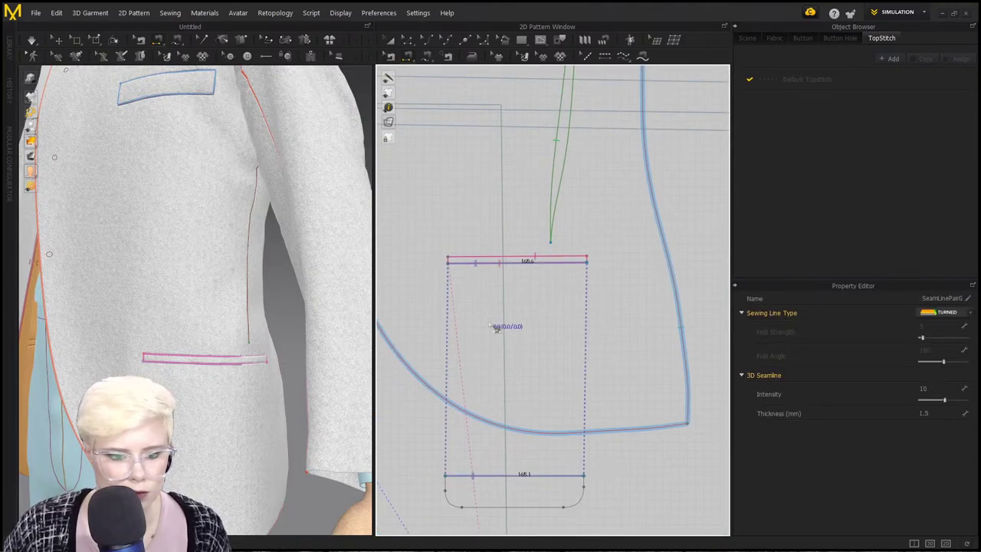
{"action": "key", "text": "space"}
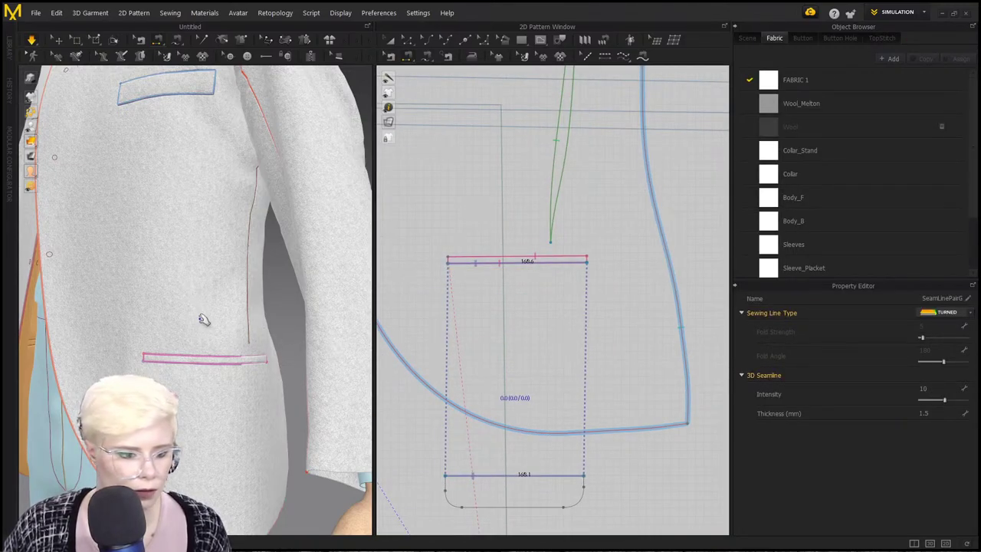
{"action": "key", "text": "q"}
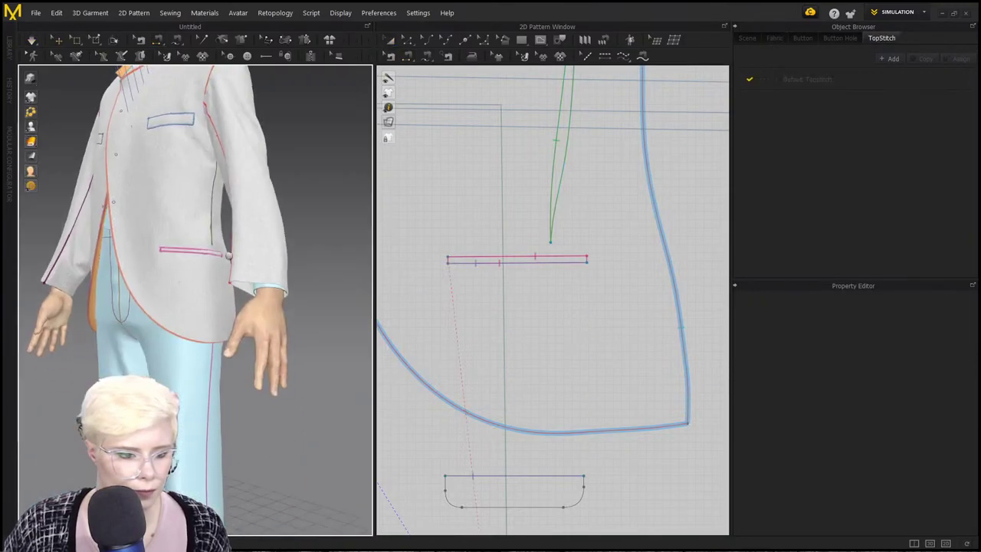
Locate the detached pocket flap in the 3D view and apply Superimpose (Side) to bring it to the jacket.
{"action": "scroll", "coordinate": [156, 291], "scroll_direction": "down", "scroll_amount": 8}
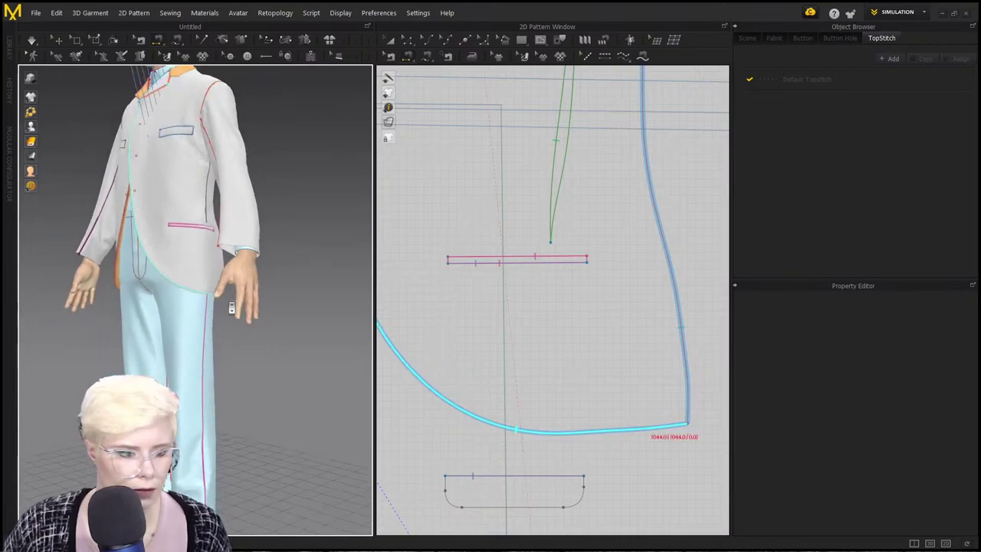
{"action": "scroll", "coordinate": [155, 292], "scroll_direction": "down", "scroll_amount": 5}
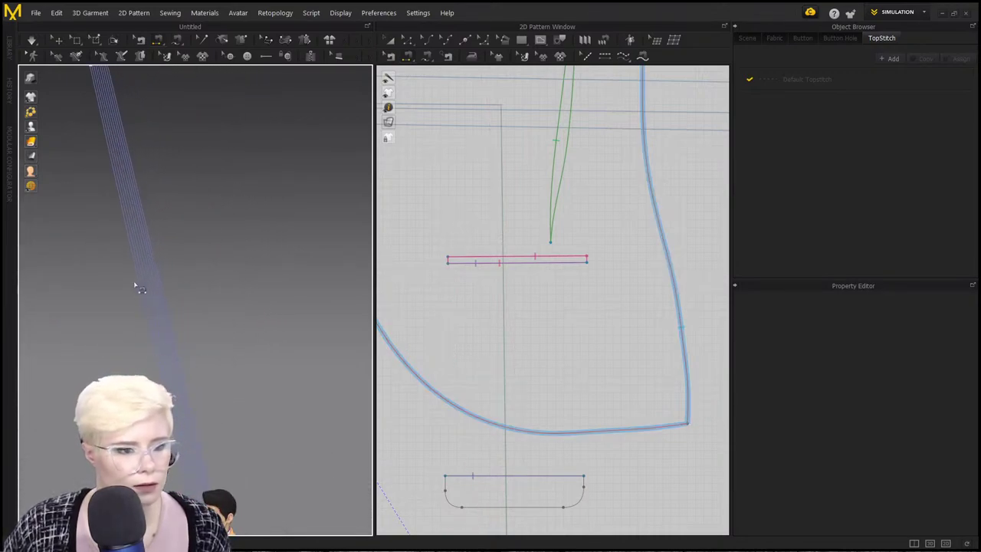
{"action": "key", "text": "z"}
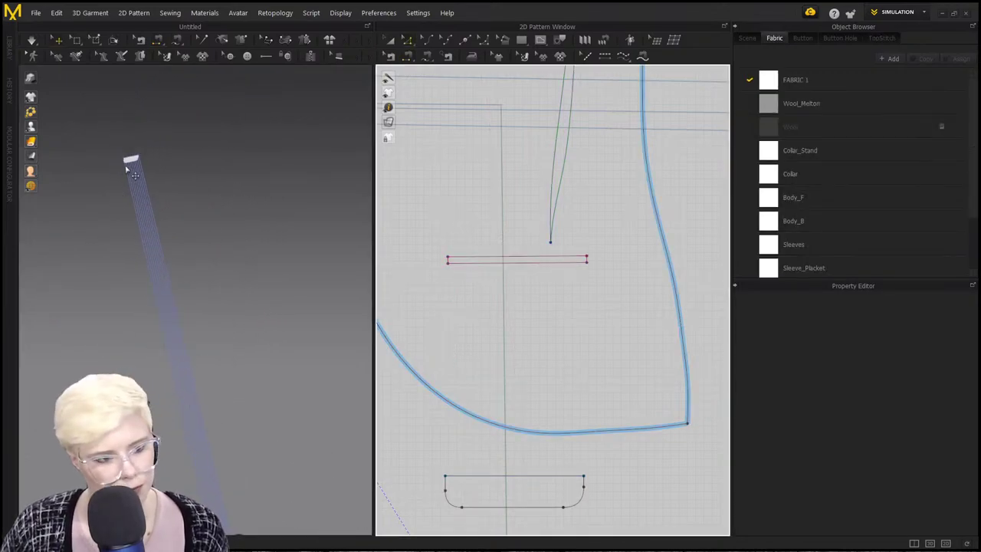
{"action": "left_click", "coordinate": [130, 162]}
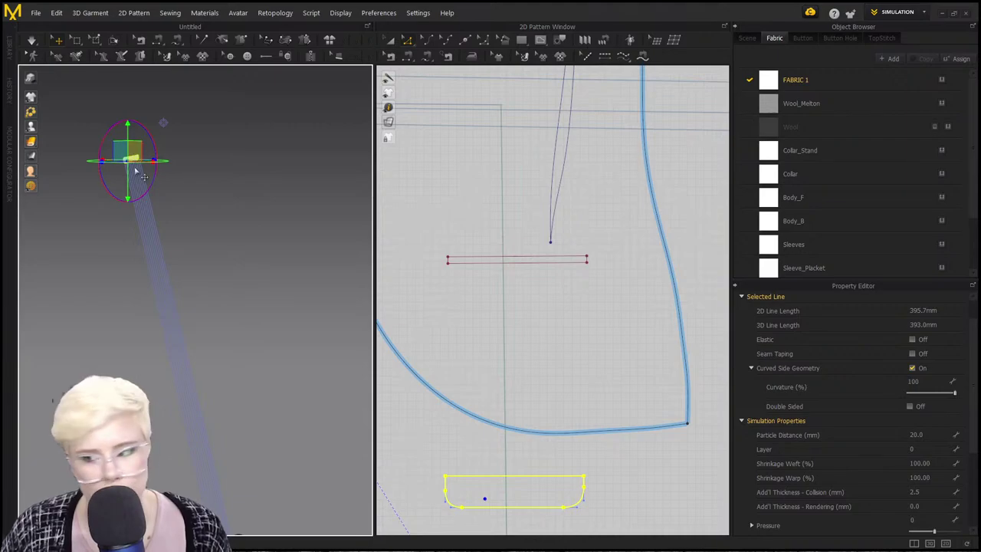
{"action": "right_click", "coordinate": [128, 162]}
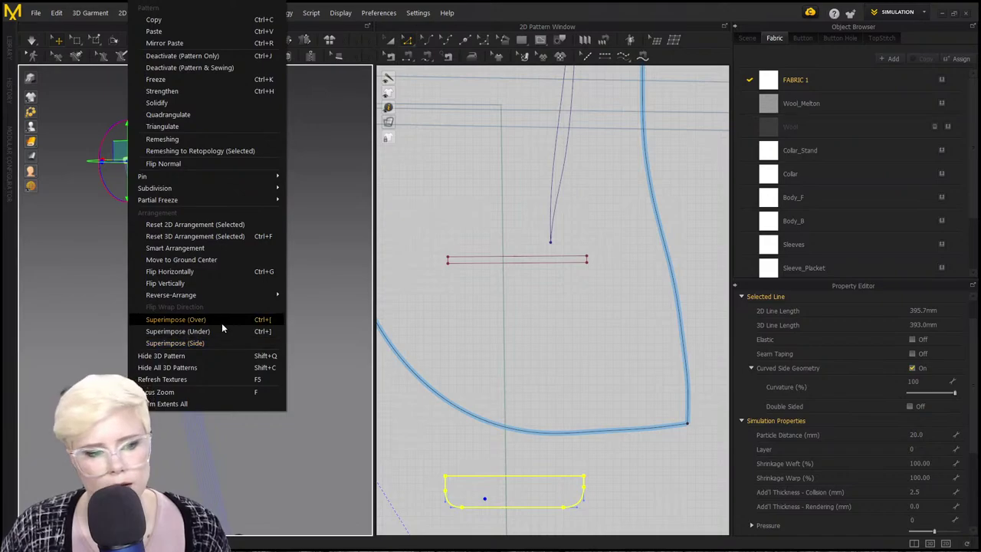
{"action": "left_click", "coordinate": [221, 343]}
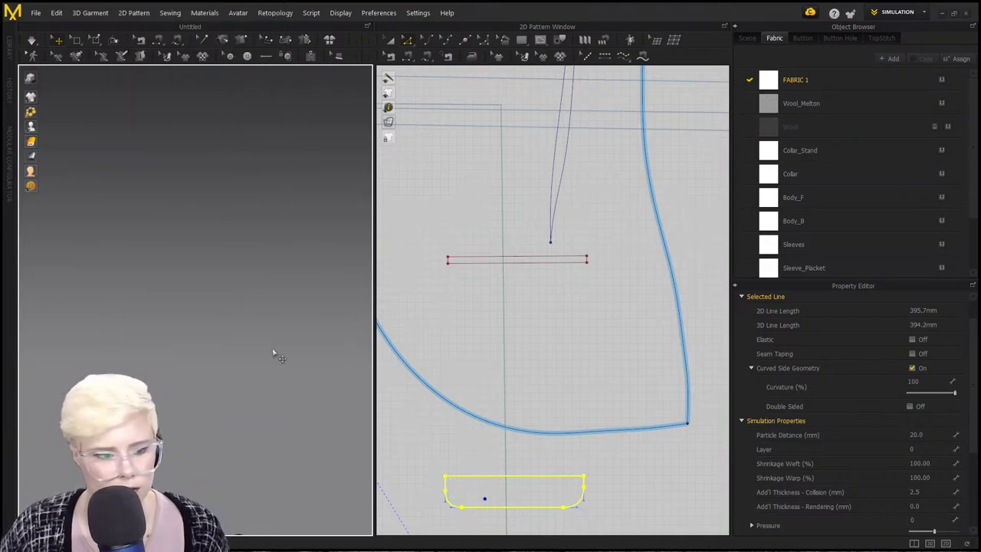
{"action": "scroll", "coordinate": [148, 314], "scroll_direction": "up", "scroll_amount": 5}
{"action": "key", "text": "2"}
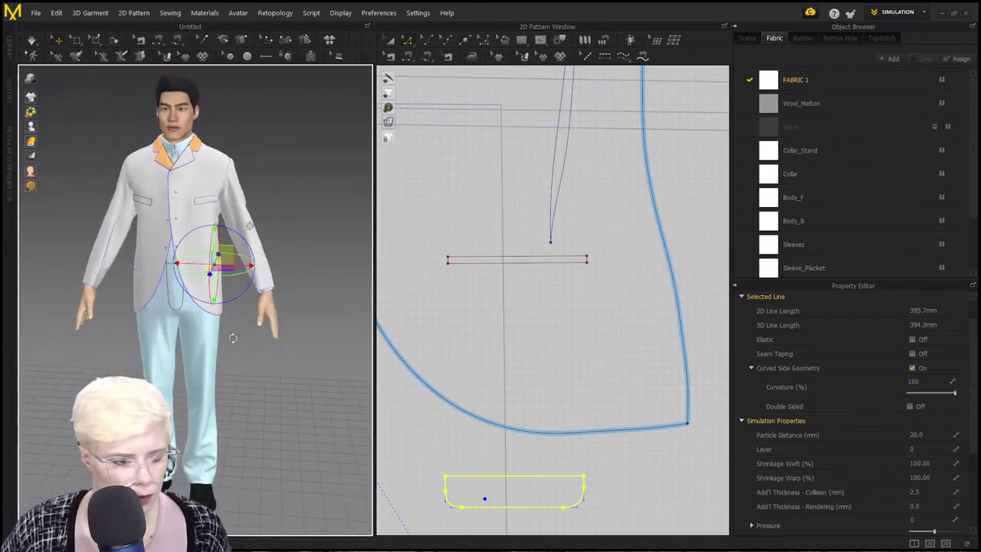
Apply Superimpose (Over) to the pocket flap at the jacket's hip and simulate the garment.
{"action": "scroll", "coordinate": [230, 322], "scroll_direction": "up", "scroll_amount": 4}
{"action": "right_click_drag", "start_coordinate": [228, 316], "coordinate": [197, 357]}
{"action": "scroll", "coordinate": [197, 357], "scroll_direction": "up", "scroll_amount": 1}
{"action": "right_click", "coordinate": [234, 286]}
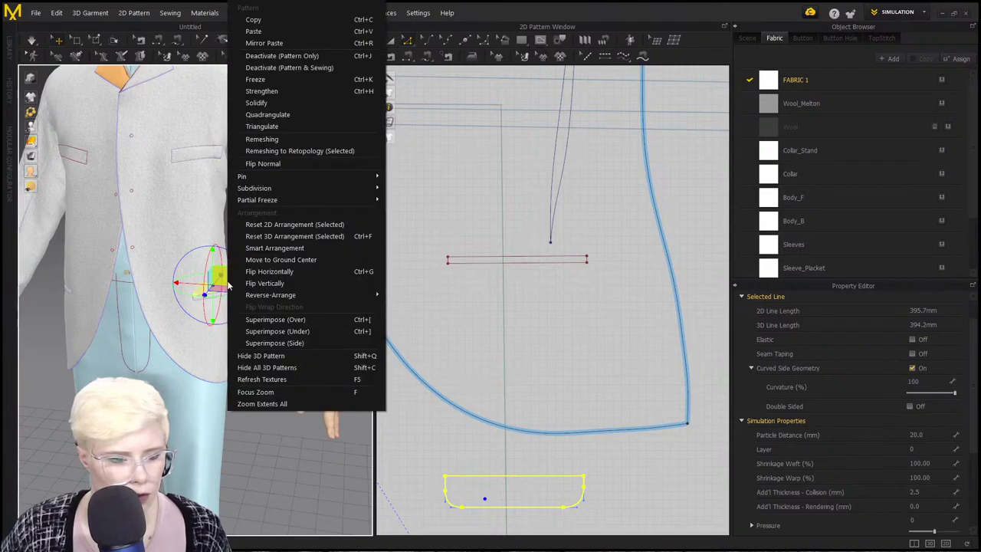
{"action": "left_click", "coordinate": [307, 323]}
{"action": "scroll", "coordinate": [260, 322], "scroll_direction": "up", "scroll_amount": 5}
{"action": "left_click", "coordinate": [287, 344]}
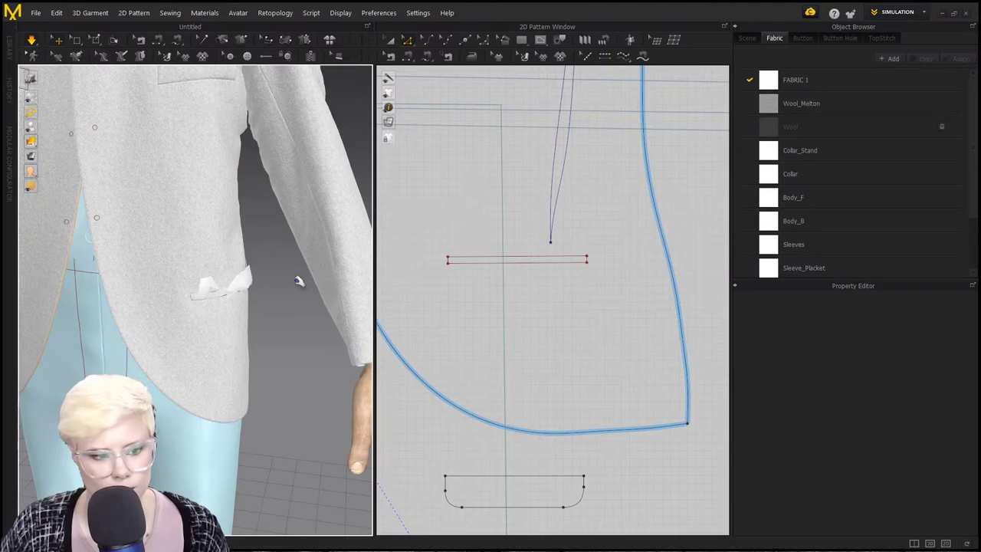
Set the pocket flap's simulation layer to 1 and run the simulation.
{"action": "left_click", "coordinate": [260, 293]}
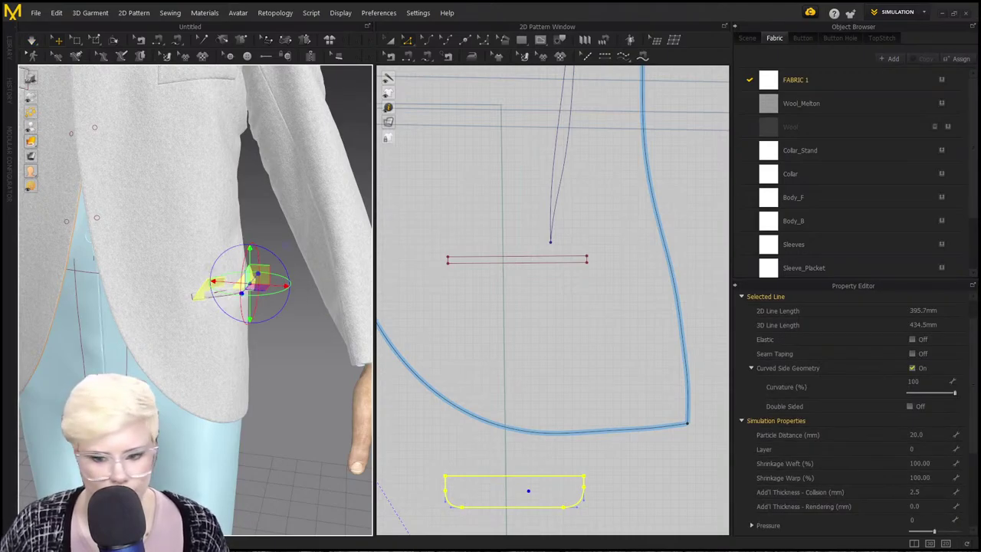
{"action": "left_click", "coordinate": [932, 445]}
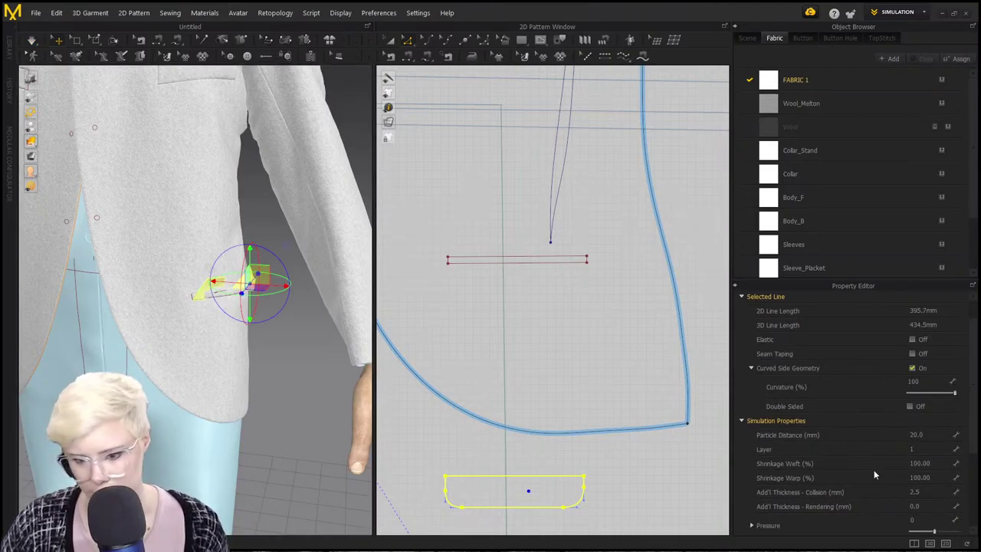
{"action": "key", "text": "space"}
Superimpose the crumpled pocket flap over the jacket front again and rerun the simulation.
{"action": "mouse_move", "coordinate": [247, 280]}
{"action": "left_mouse_down"}
{"action": "mouse_move", "coordinate": [259, 290]}
{"action": "mouse_move", "coordinate": [247, 285]}
{"action": "left_mouse_up"}
{"action": "right_click", "coordinate": [248, 285]}
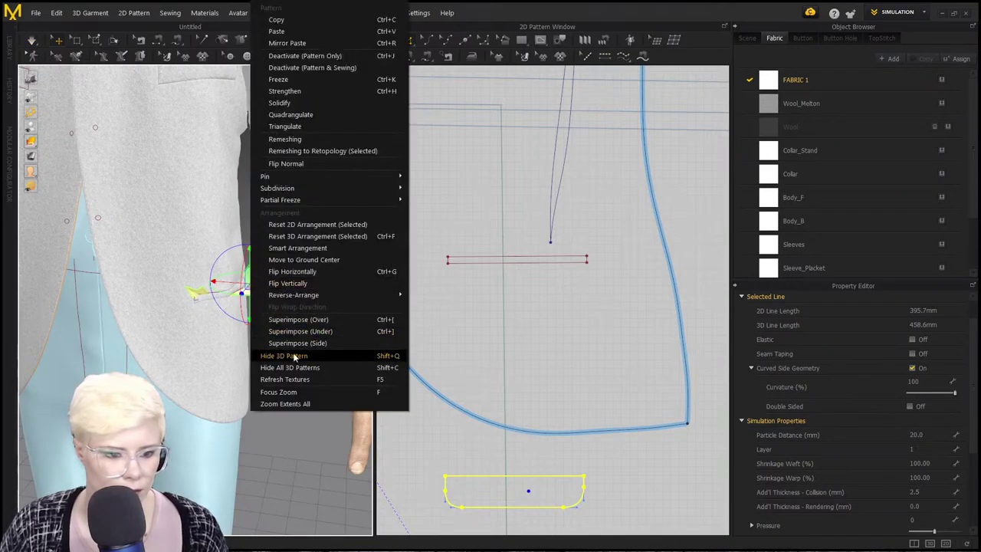
{"action": "left_click", "coordinate": [325, 332]}
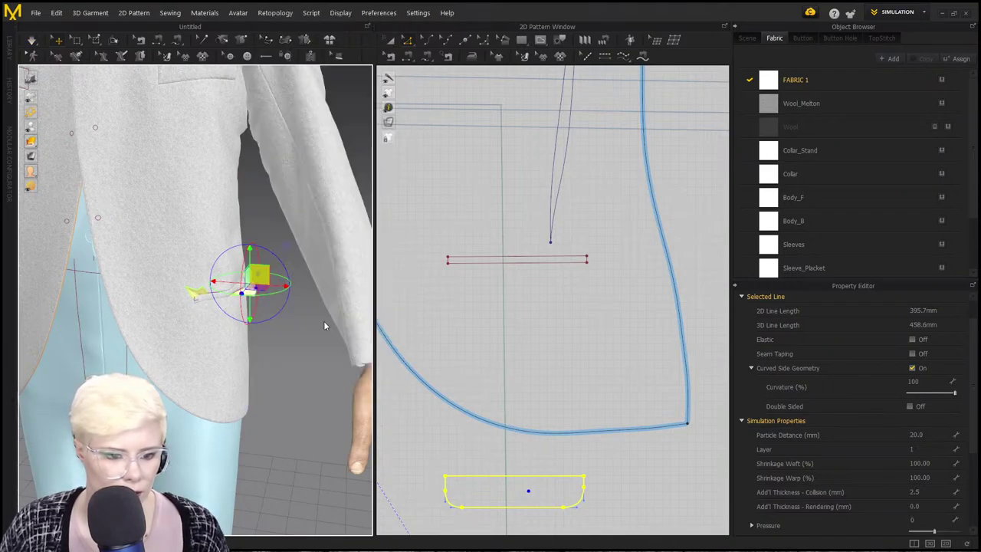
{"action": "left_click", "coordinate": [286, 368]}
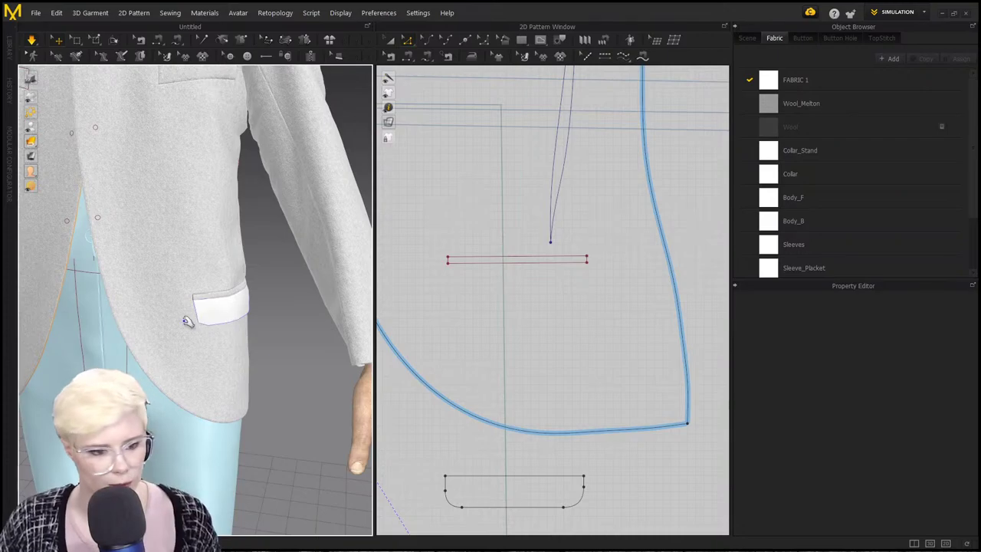
Assign the Wool_Melton fabric to the pocket flap.
{"action": "right_click_drag", "start_coordinate": [165, 317], "coordinate": [217, 323]}
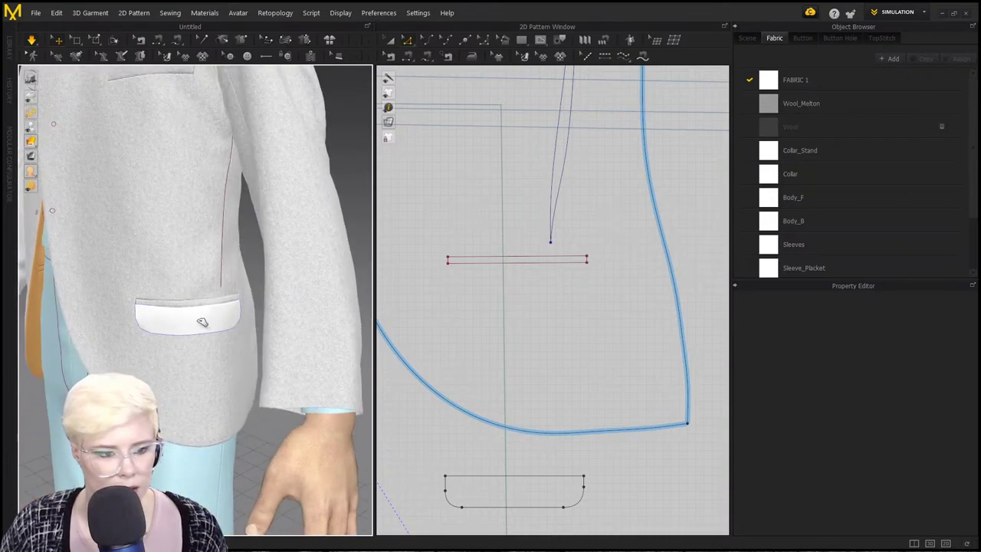
{"action": "left_click", "coordinate": [202, 322]}
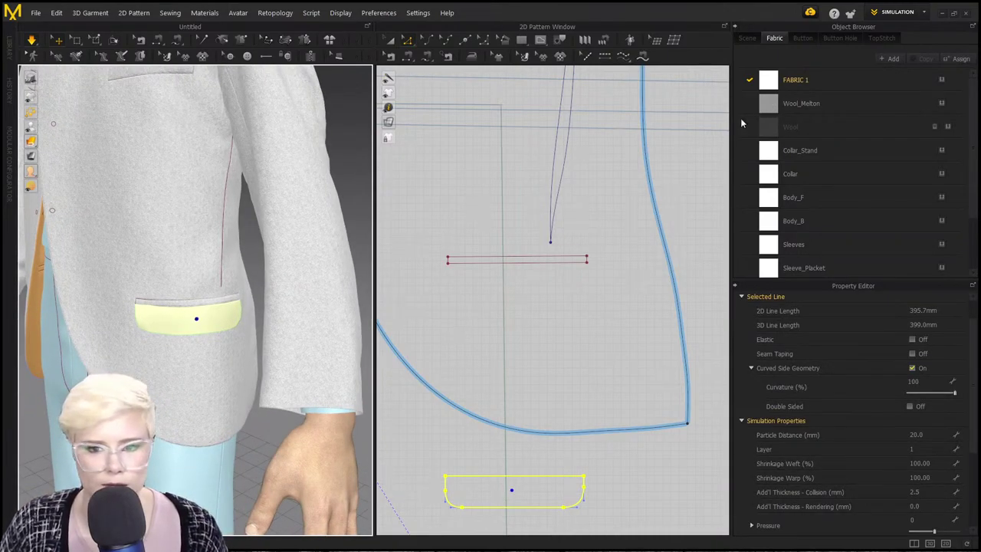
{"action": "left_click_drag", "start_coordinate": [769, 107], "coordinate": [225, 327]}
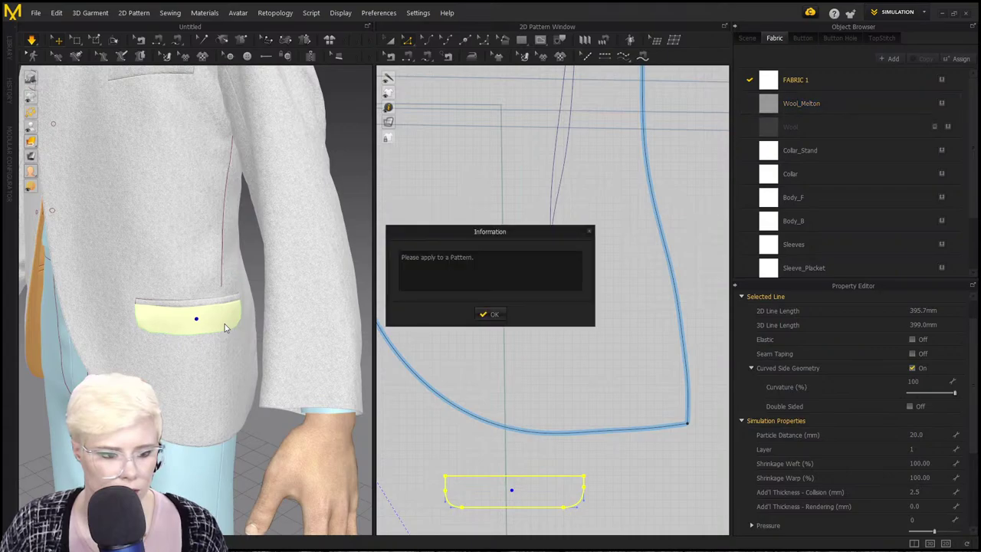
{"action": "left_click", "coordinate": [492, 312]}
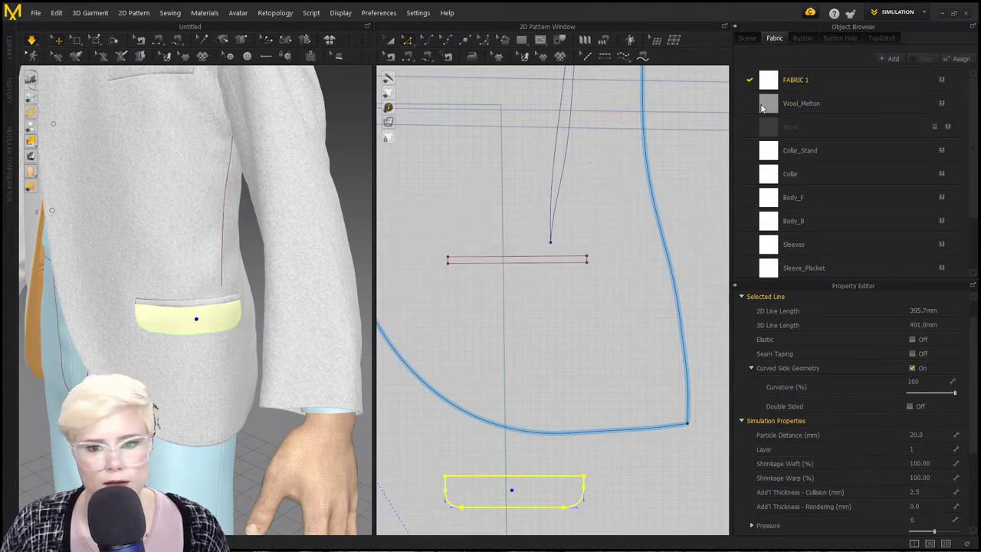
{"action": "left_click_drag", "start_coordinate": [762, 108], "coordinate": [579, 226]}
{"action": "left_click_drag", "start_coordinate": [215, 320], "coordinate": [215, 321]}
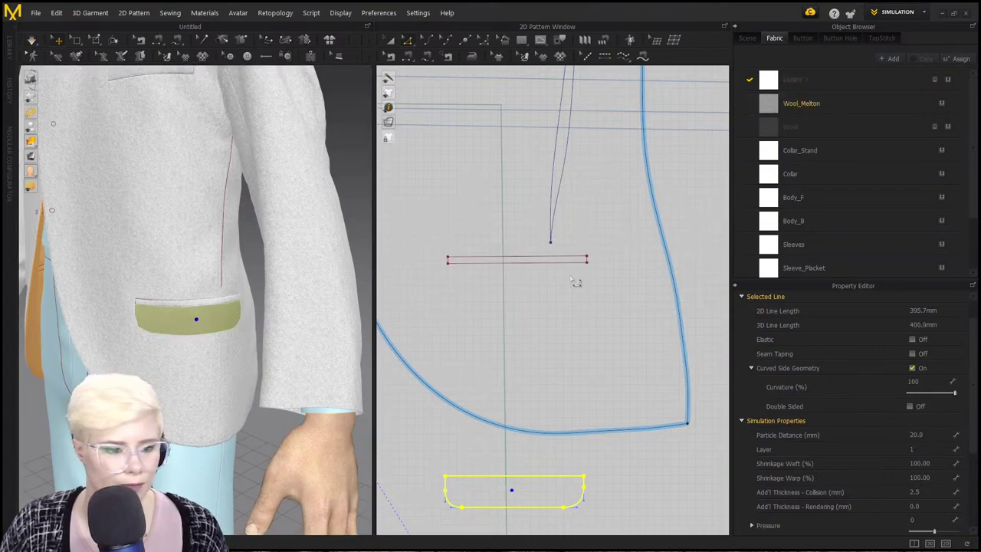
Flip the normal of the pocket flap in the 3D view and run the simulation.
{"action": "left_click", "coordinate": [221, 311]}
{"action": "right_click", "coordinate": [222, 312]}
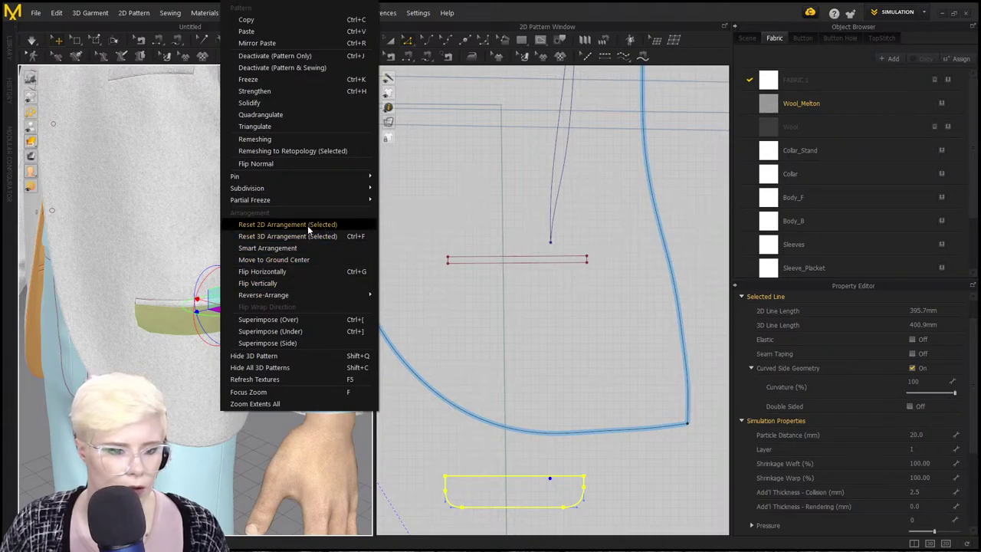
{"action": "left_click", "coordinate": [311, 163]}
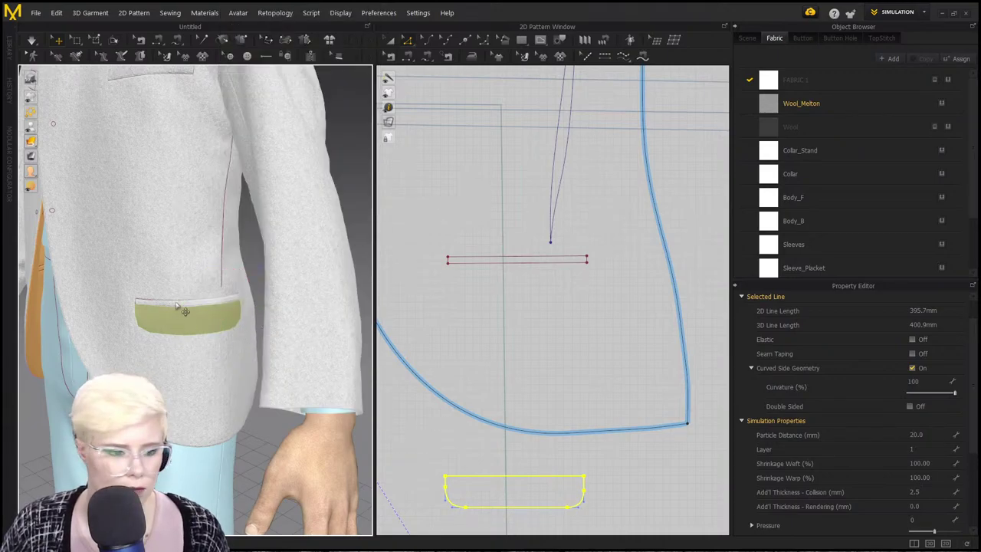
{"action": "mouse_move", "coordinate": [30, 140]}
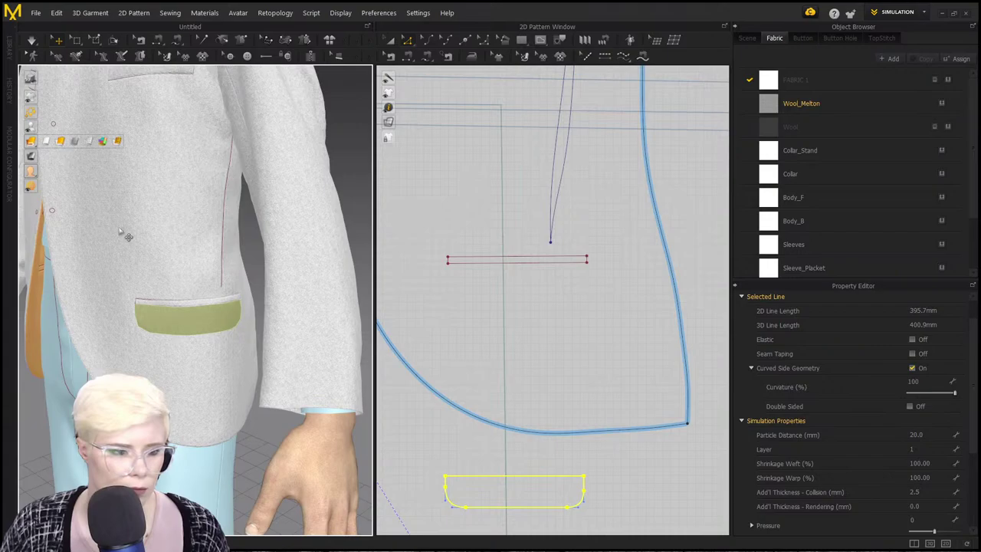
{"action": "key", "text": "space"}
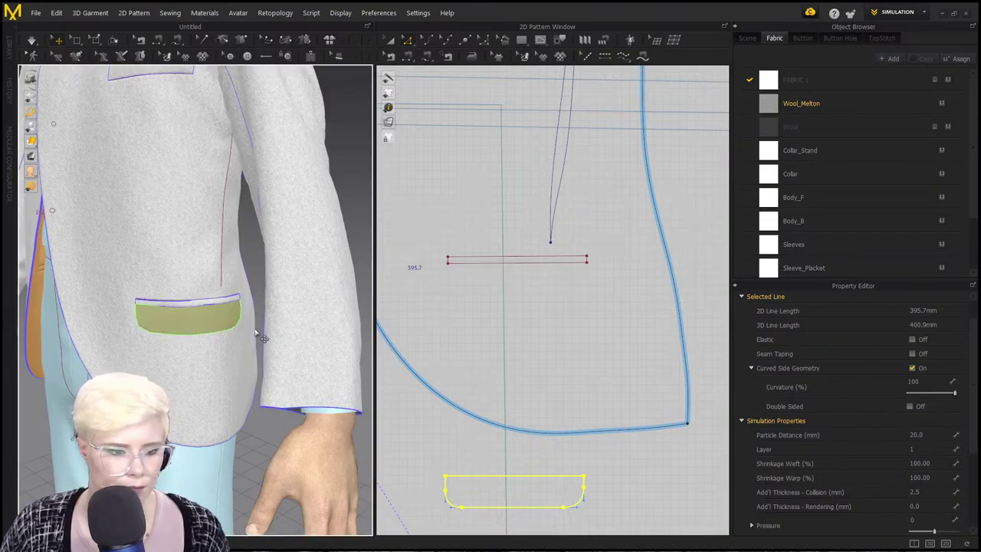
Examine the jacket's front and pocket flap in 3D and review the front panels in the 2D pattern.
{"action": "left_click", "coordinate": [258, 287]}
{"action": "scroll", "coordinate": [326, 220], "scroll_direction": "down", "scroll_amount": 4}
{"action": "right_click_drag", "start_coordinate": [201, 279], "coordinate": [221, 280]}
{"action": "scroll", "coordinate": [245, 299], "scroll_direction": "up", "scroll_amount": 3}
{"action": "scroll", "coordinate": [207, 299], "scroll_direction": "down", "scroll_amount": 3}
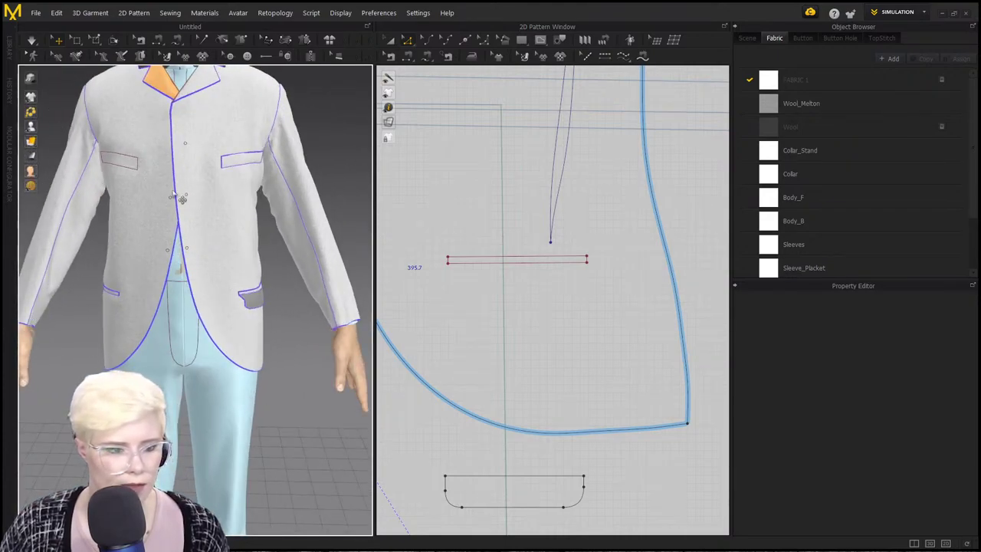
{"action": "middle_click_drag", "start_coordinate": [183, 199], "coordinate": [184, 230]}
{"action": "scroll", "coordinate": [200, 265], "scroll_direction": "up", "scroll_amount": 1}
{"action": "scroll", "coordinate": [197, 264], "scroll_direction": "down", "scroll_amount": 2}
{"action": "scroll", "coordinate": [464, 282], "scroll_direction": "down", "scroll_amount": 4}
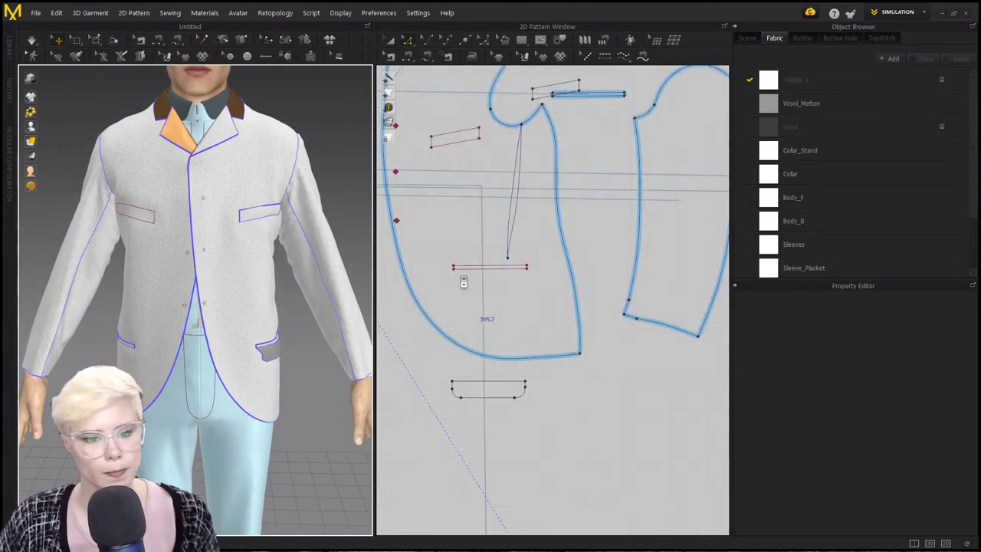
{"action": "scroll", "coordinate": [463, 282], "scroll_direction": "down", "scroll_amount": 2}
{"action": "middle_click_drag", "start_coordinate": [464, 282], "coordinate": [536, 254]}
{"action": "scroll", "coordinate": [565, 276], "scroll_direction": "down", "scroll_amount": 5}
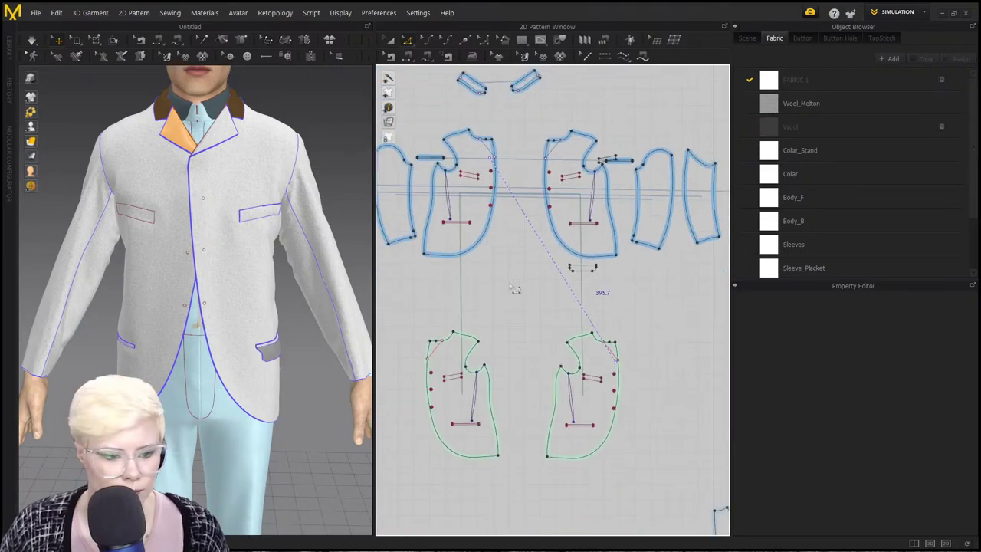
{"action": "scroll", "coordinate": [253, 279], "scroll_direction": "down", "scroll_amount": 2}
{"action": "right_click_drag", "start_coordinate": [250, 276], "coordinate": [201, 327]}
{"action": "scroll", "coordinate": [483, 381], "scroll_direction": "up", "scroll_amount": 6}
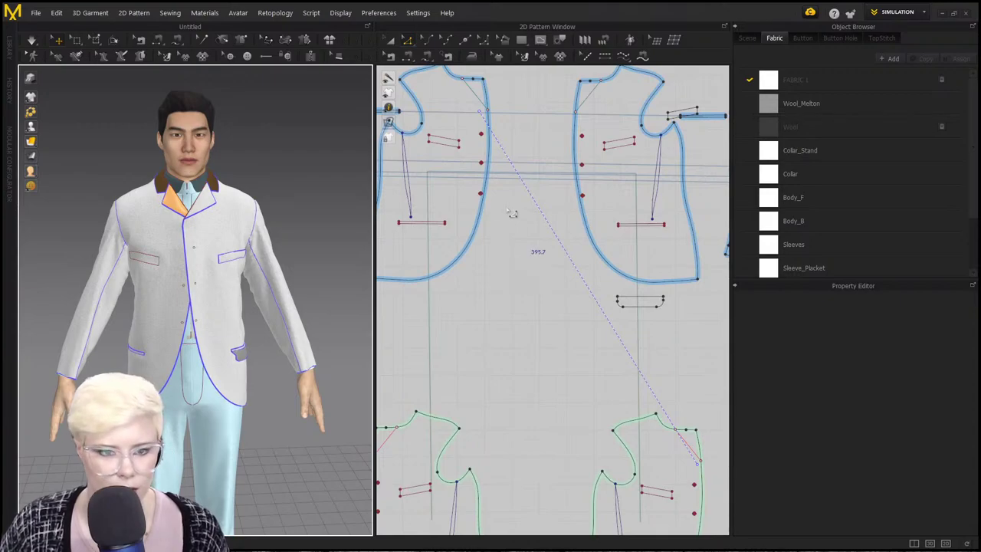
{"action": "middle_click_drag", "start_coordinate": [483, 381], "coordinate": [480, 434]}
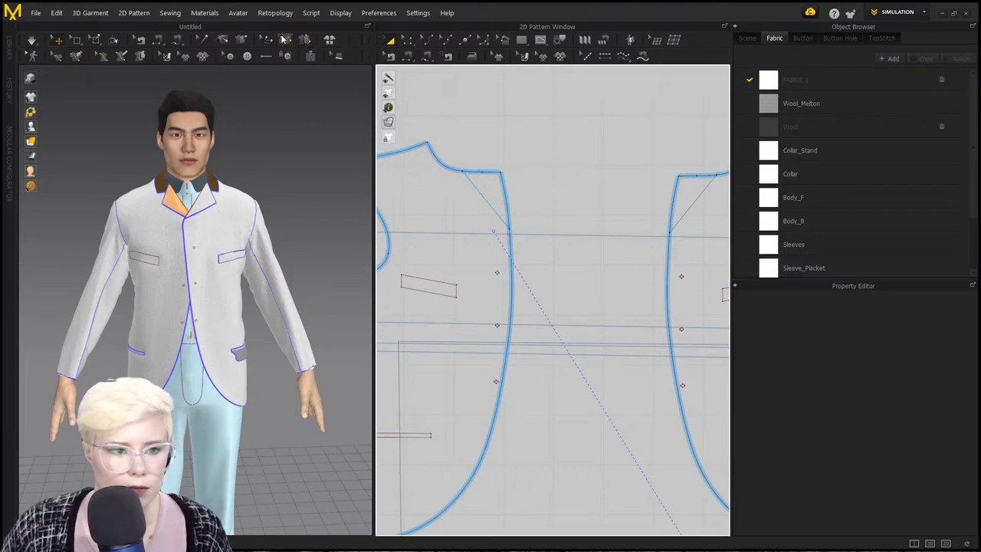
Offset the jacket front panel's curved front edge as an internal line at a distance of 20 mm.
{"action": "left_click", "coordinate": [407, 41]}
{"action": "left_click", "coordinate": [509, 230]}
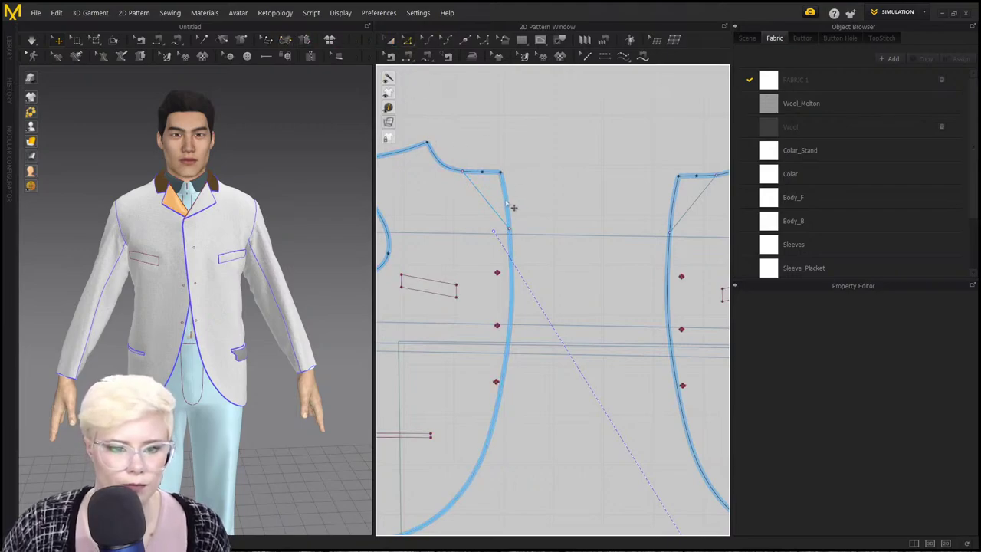
{"action": "right_click", "coordinate": [515, 285]}
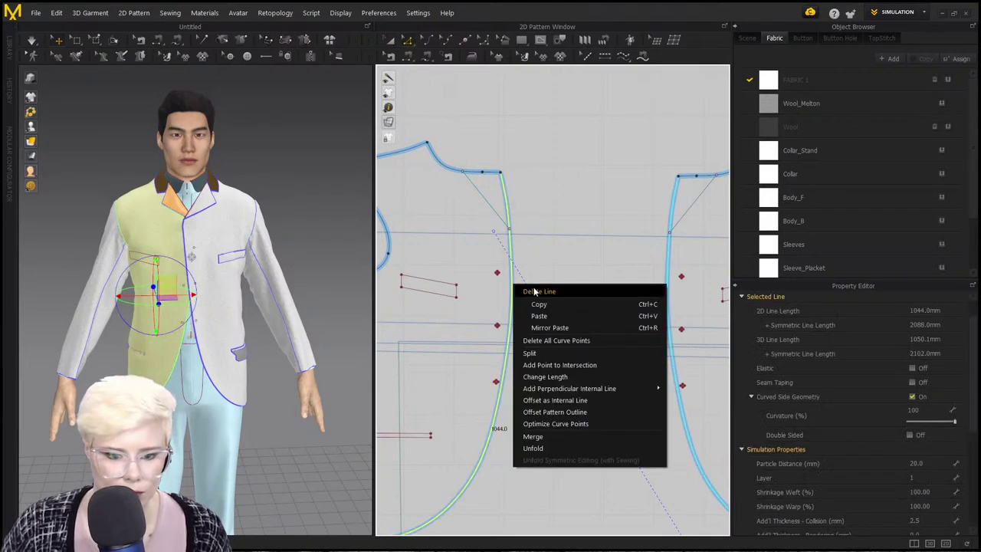
{"action": "left_click", "coordinate": [583, 402]}
{"action": "left_click_drag", "start_coordinate": [510, 189], "coordinate": [622, 165]}
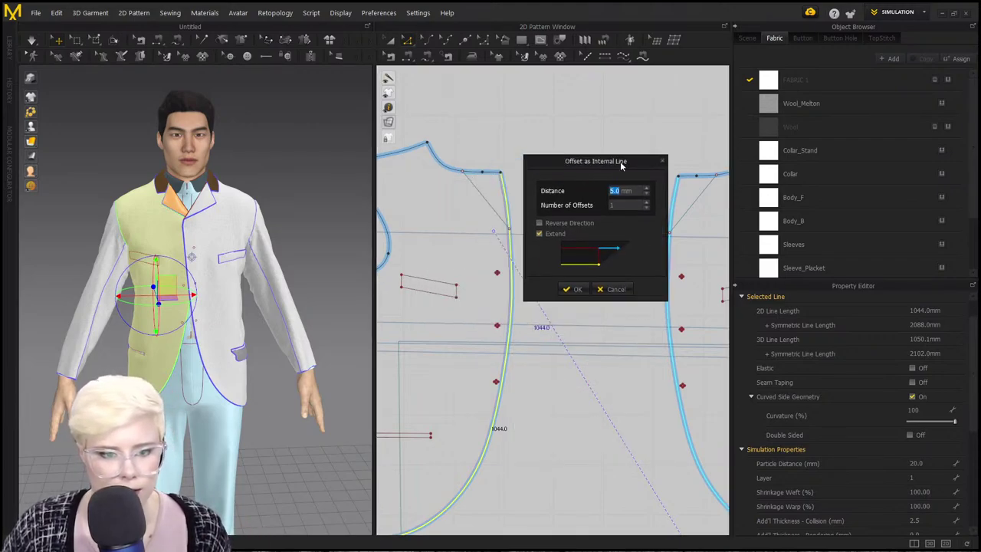
{"action": "type", "text": "20"}
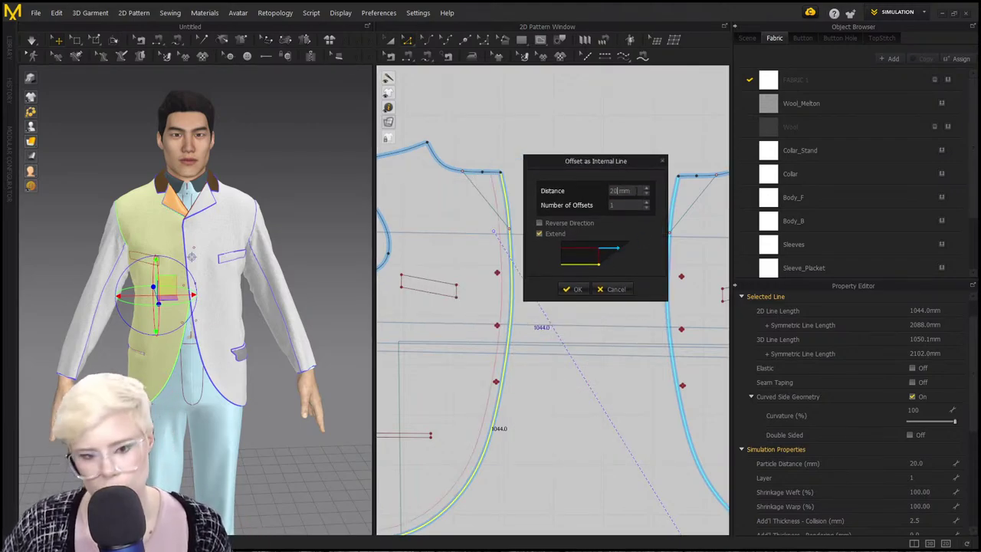
{"action": "left_click", "coordinate": [571, 289]}
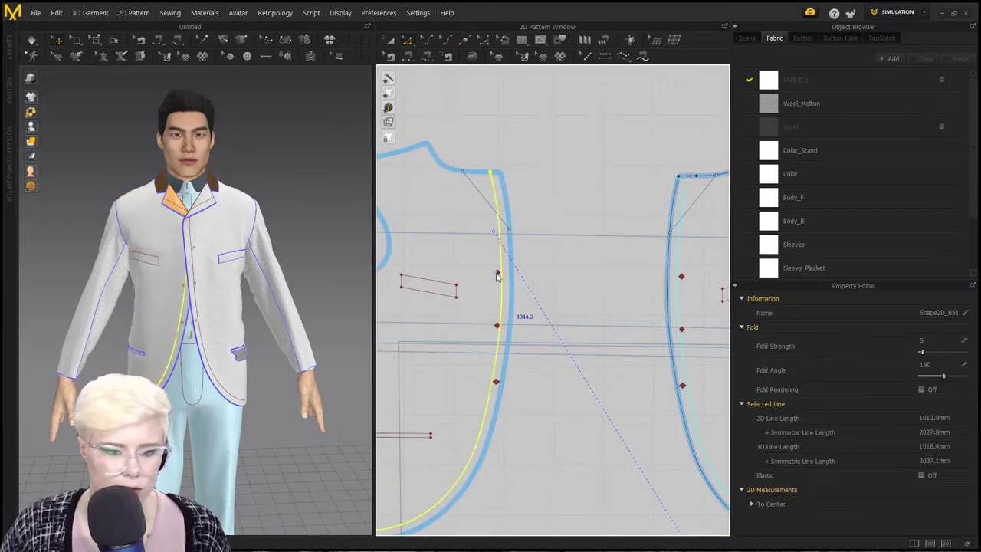
Delete the three small circular button marks along the front panel's closing edge.
{"action": "left_click", "coordinate": [390, 40]}
{"action": "scroll", "coordinate": [520, 184], "scroll_direction": "up", "scroll_amount": 6}
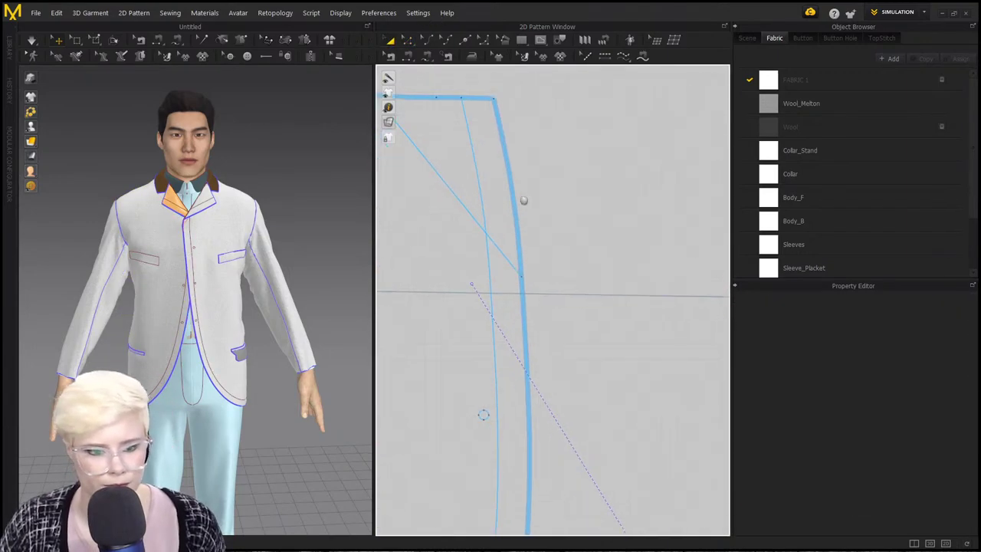
{"action": "left_click", "coordinate": [500, 359]}
{"action": "key", "text": "Delete"}
{"action": "middle_click_drag", "start_coordinate": [473, 484], "coordinate": [484, 265]}
{"action": "scroll", "coordinate": [492, 399], "scroll_direction": "down", "scroll_amount": 1}
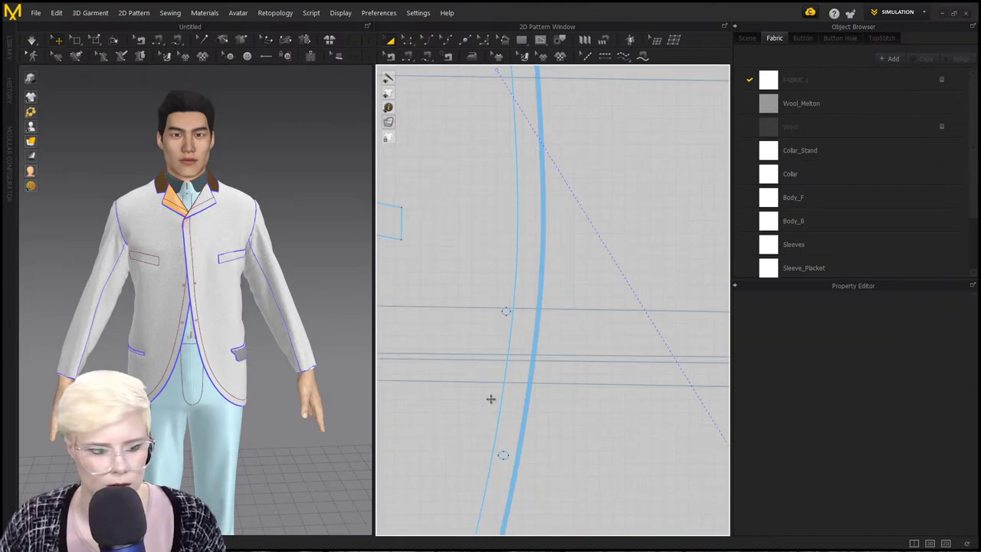
{"action": "left_click", "coordinate": [504, 311]}
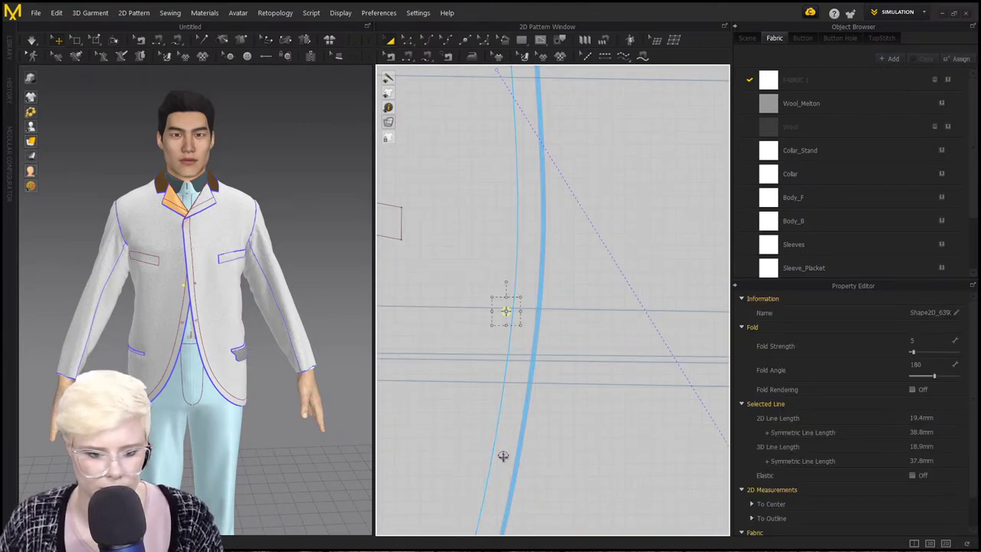
{"action": "left_click", "coordinate": [503, 456]}
{"action": "scroll", "coordinate": [506, 453], "scroll_direction": "down", "scroll_amount": 8}
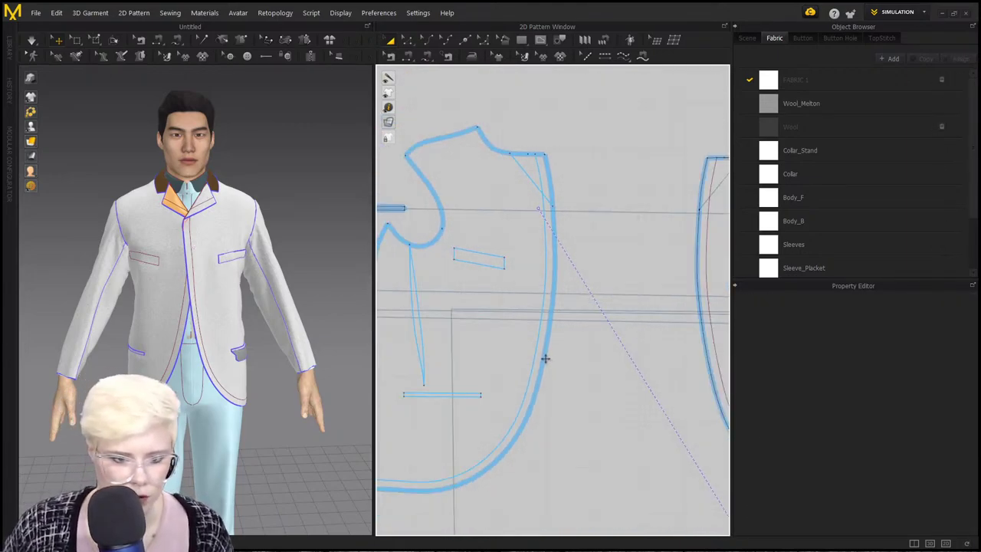
Place a default button on the front panel beside the lapel fold's lower end, about 32.5 mm from the front edge.
{"action": "scroll", "coordinate": [320, 253], "scroll_direction": "up", "scroll_amount": 6}
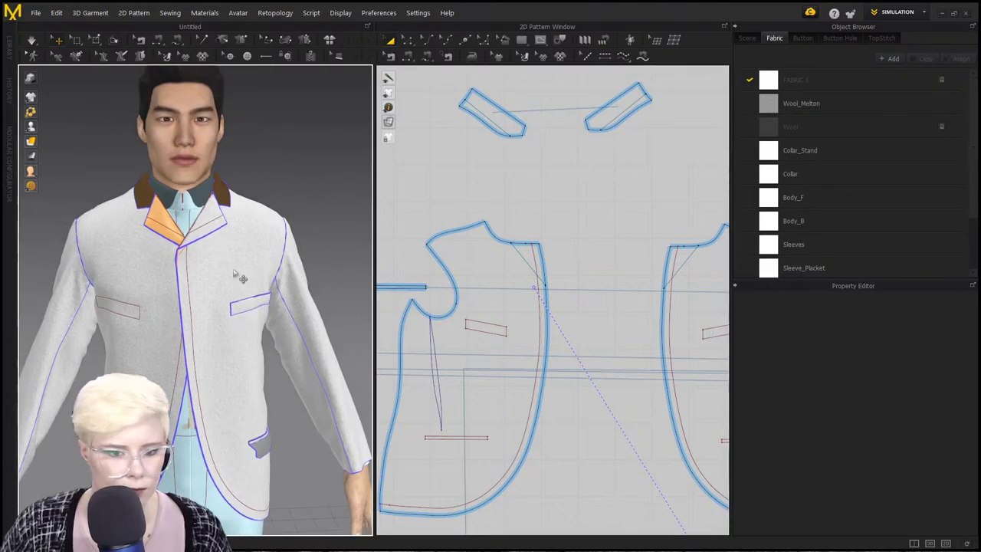
{"action": "scroll", "coordinate": [536, 288], "scroll_direction": "up", "scroll_amount": 4}
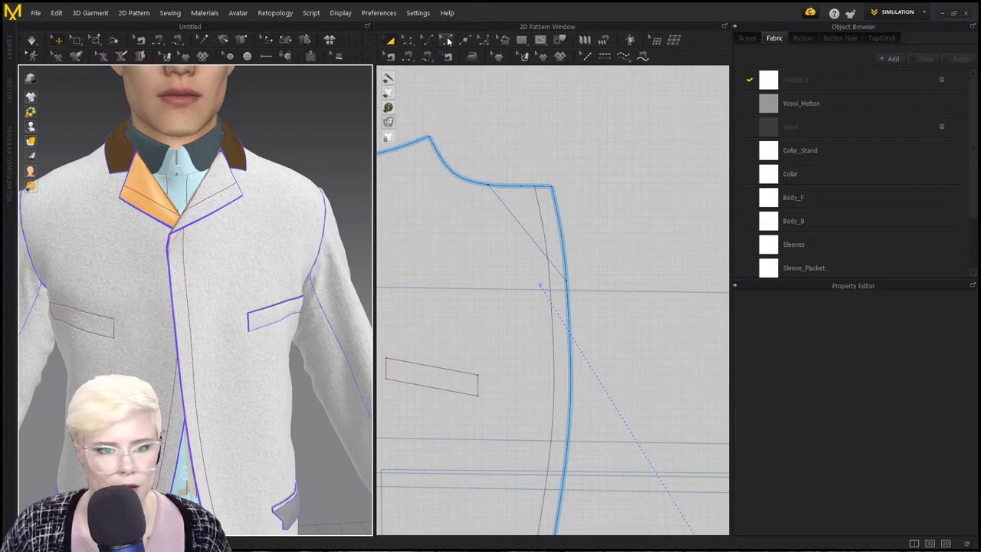
{"action": "left_click", "coordinate": [246, 56]}
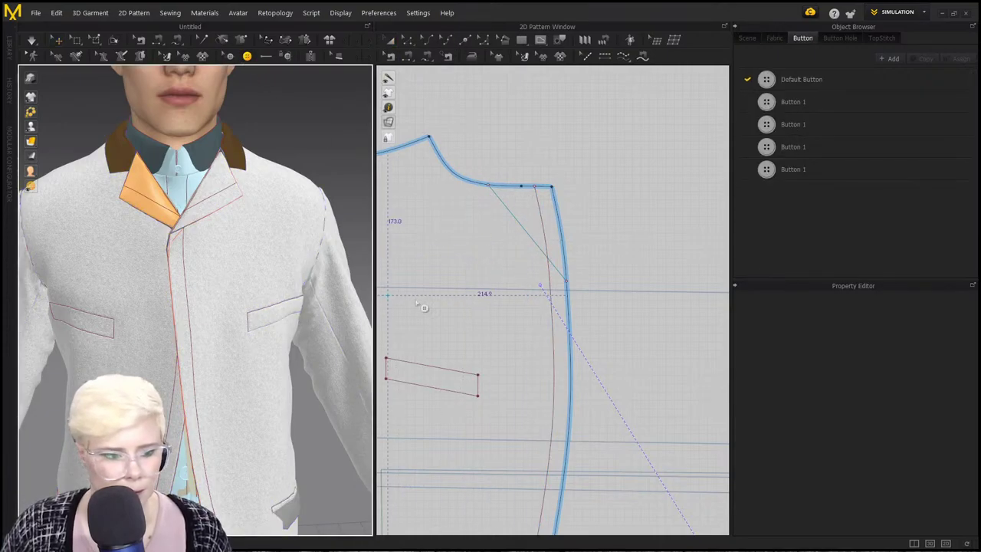
{"action": "left_click", "coordinate": [539, 285]}
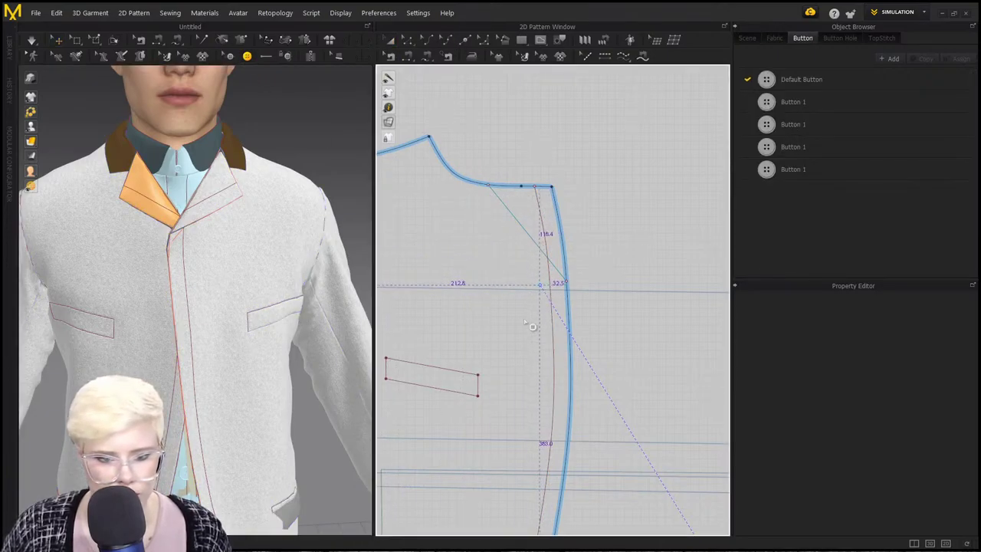
{"action": "scroll", "coordinate": [495, 301], "scroll_direction": "down", "scroll_amount": 2}
{"action": "right_click_drag", "start_coordinate": [177, 286], "coordinate": [225, 284]}
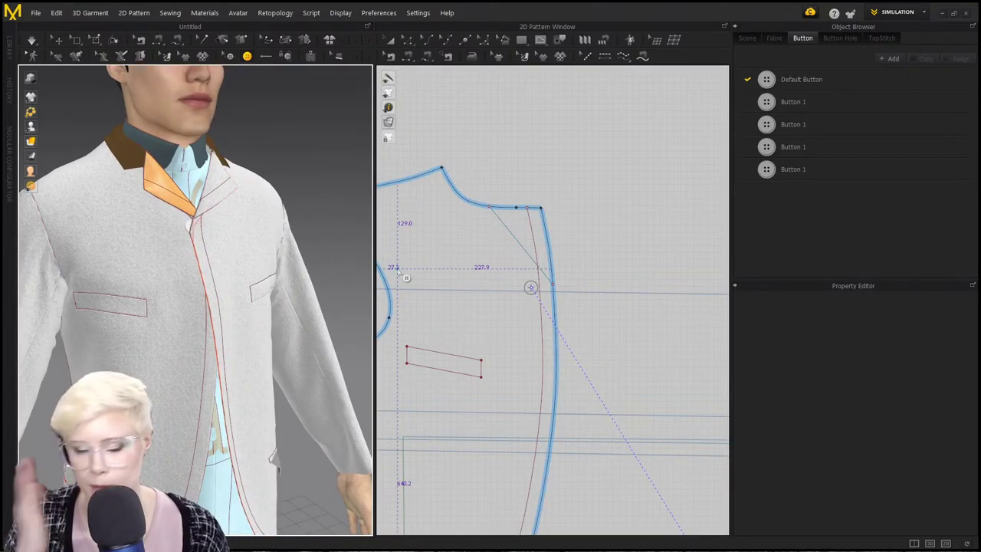
{"action": "right_click_drag", "start_coordinate": [197, 354], "coordinate": [153, 353]}
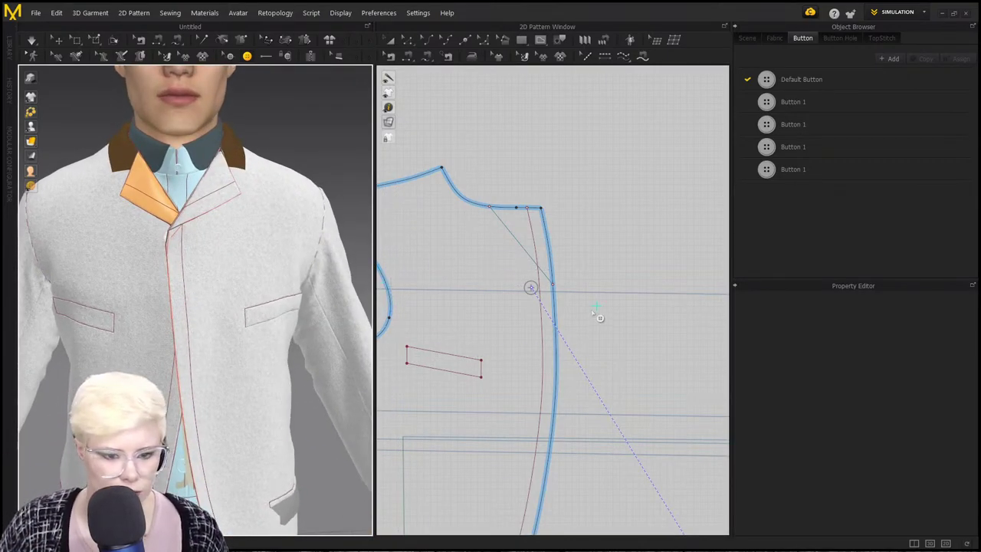
{"action": "scroll", "coordinate": [532, 349], "scroll_direction": "up", "scroll_amount": 2}
{"action": "middle_click_drag", "start_coordinate": [532, 350], "coordinate": [528, 304]}
{"action": "scroll", "coordinate": [528, 303], "scroll_direction": "down", "scroll_amount": 1}
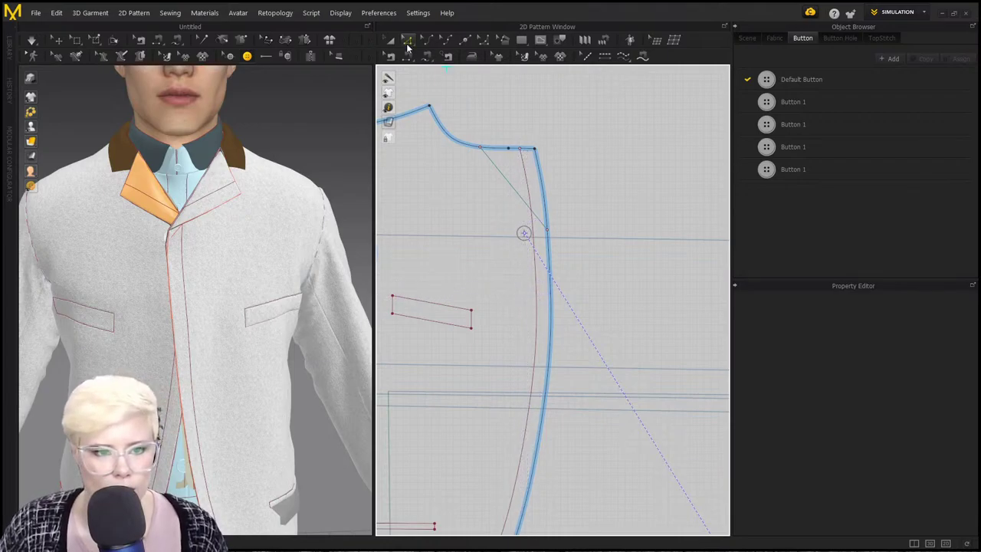
Copy the new button and paste it vertically downward along the front panel, with the number of buttons set to 3.
{"action": "left_click", "coordinate": [229, 55]}
{"action": "left_click", "coordinate": [524, 232]}
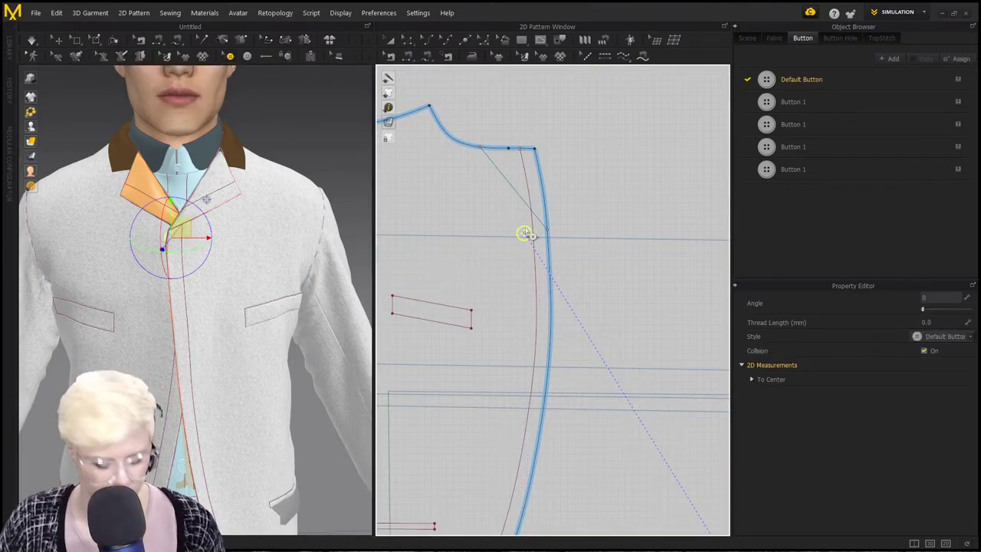
{"action": "key", "text": "ctrl+c"}
{"action": "key", "text": "ctrl+v"}
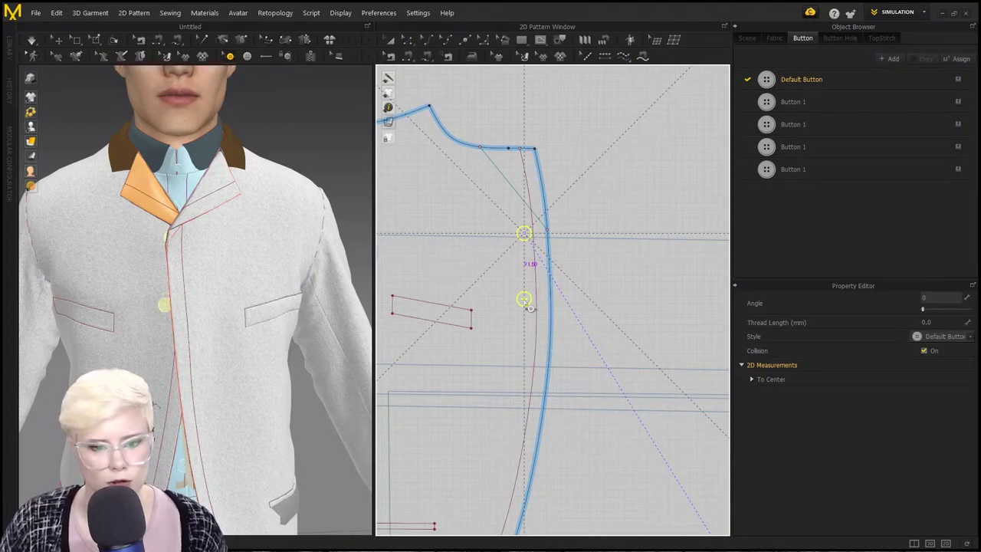
{"action": "right_click", "coordinate": [527, 303], "text": "shift"}
{"action": "left_click_drag", "start_coordinate": [521, 175], "coordinate": [352, 124]}
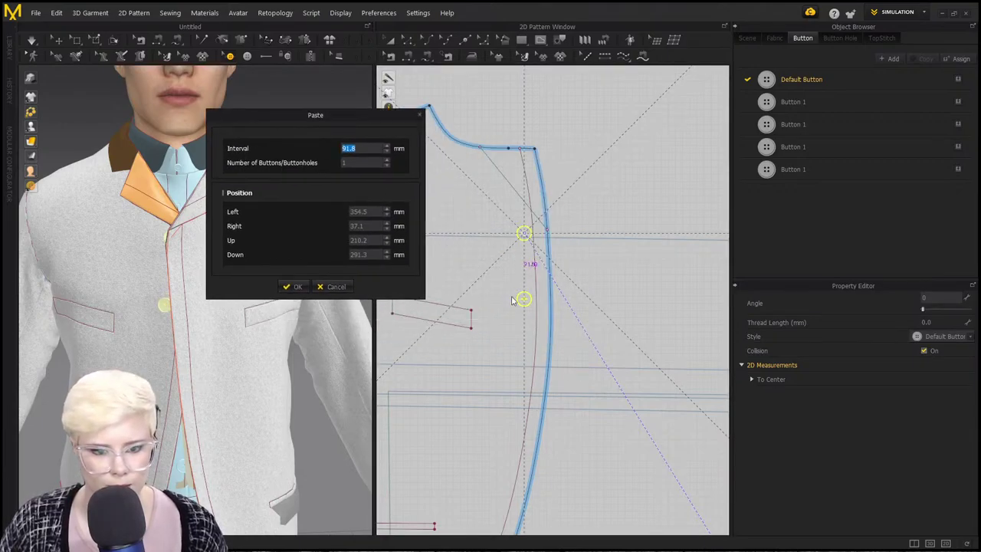
{"action": "type", "text": "4"}
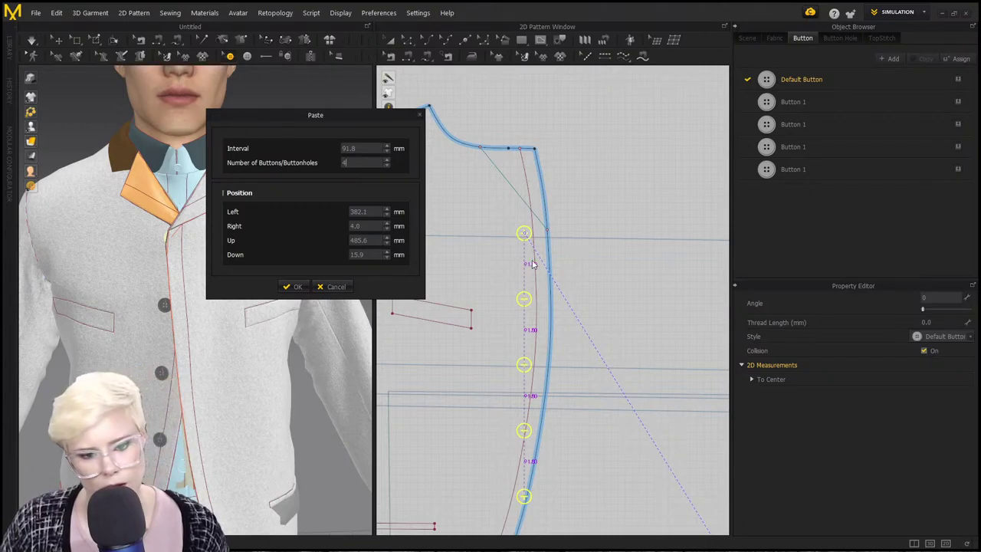
{"action": "left_click", "coordinate": [386, 160]}
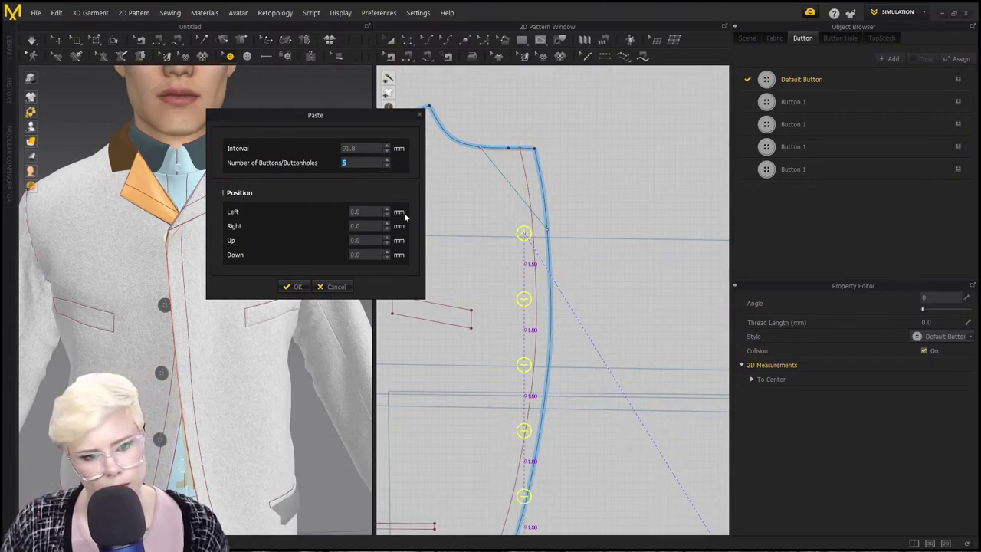
{"action": "left_click", "coordinate": [386, 166]}
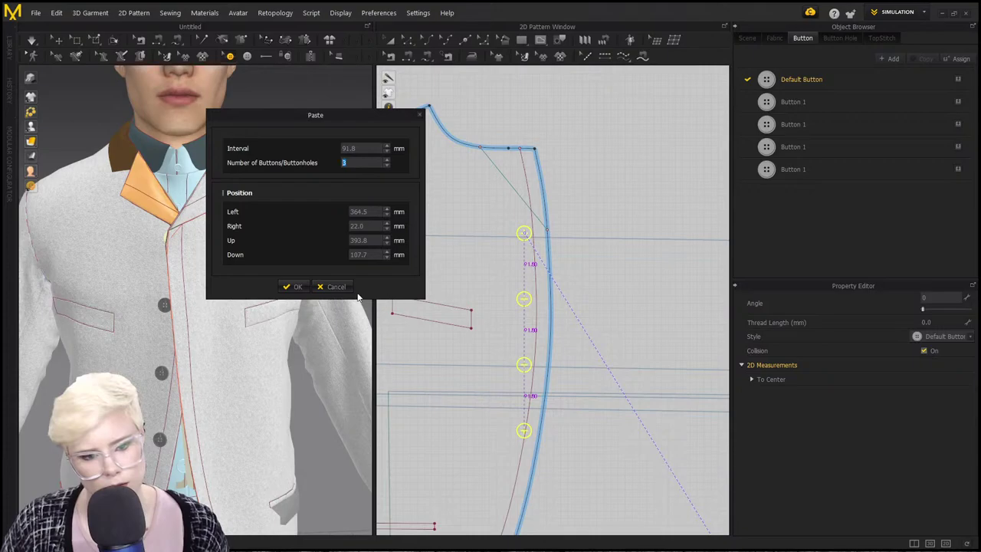
Set the paste interval for the three copied buttons to 120.8 mm and complete the paste.
{"action": "left_click", "coordinate": [387, 146]}
{"action": "left_click", "coordinate": [387, 146]}
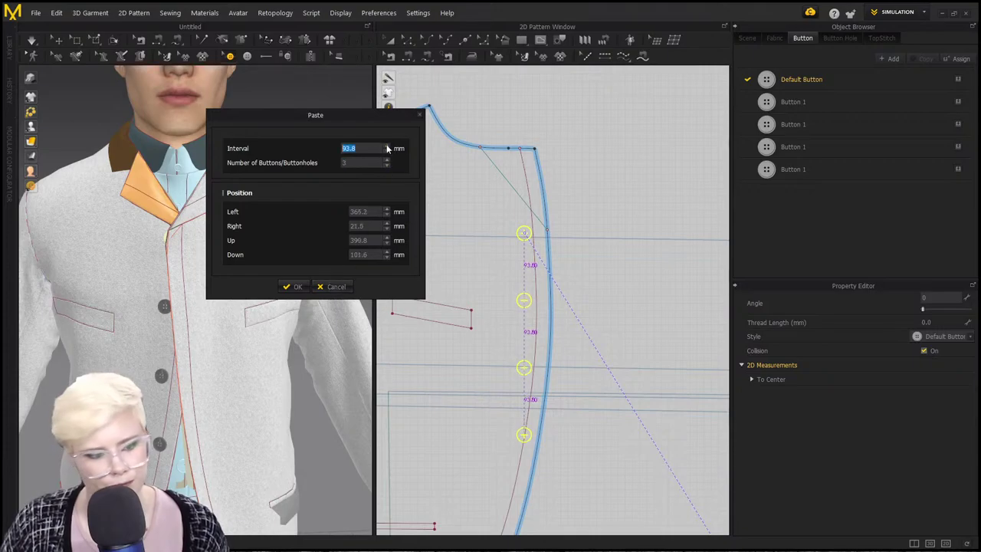
{"action": "left_click", "coordinate": [387, 145]}
{"action": "left_click", "coordinate": [387, 145]}
{"action": "left_click", "coordinate": [387, 145]}
{"action": "left_click", "coordinate": [387, 146]}
{"action": "left_click", "coordinate": [387, 146]}
{"action": "left_click", "coordinate": [387, 146]}
{"action": "left_click", "coordinate": [387, 145]}
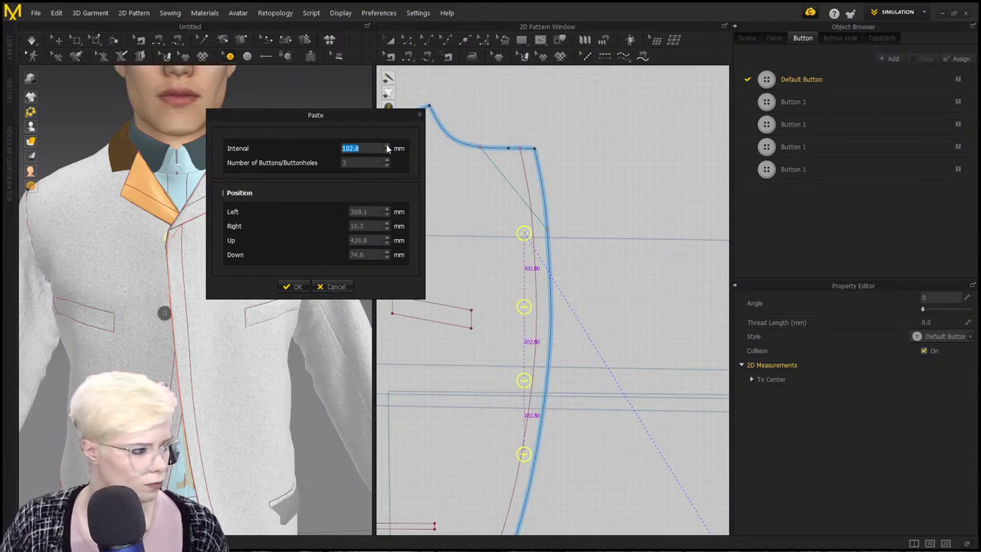
{"action": "left_click", "coordinate": [387, 146]}
{"action": "left_click", "coordinate": [387, 146]}
{"action": "left_click", "coordinate": [387, 146]}
{"action": "left_click", "coordinate": [387, 146]}
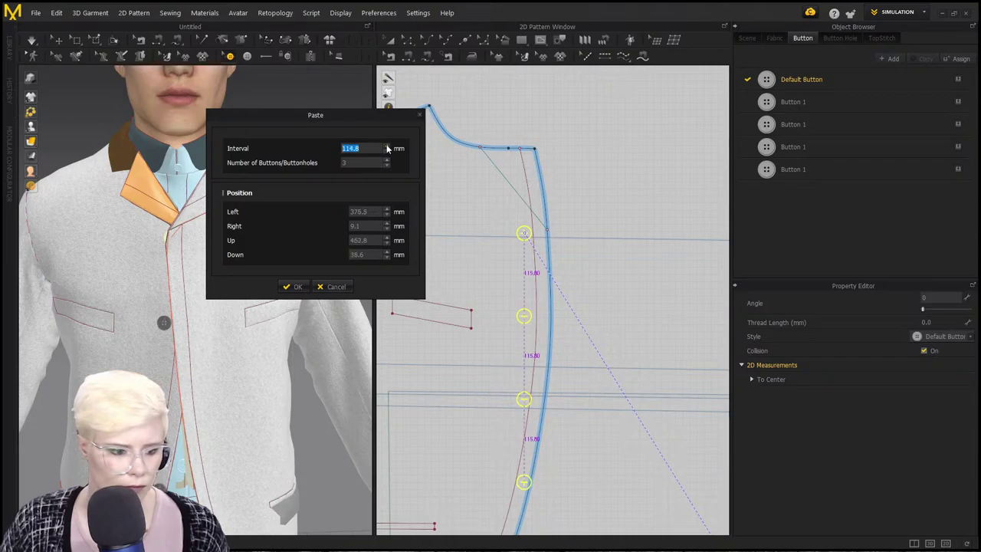
{"action": "left_click", "coordinate": [387, 145]}
{"action": "left_click", "coordinate": [387, 146]}
{"action": "left_click", "coordinate": [387, 145]}
{"action": "left_click", "coordinate": [387, 146]}
{"action": "left_click", "coordinate": [387, 145]}
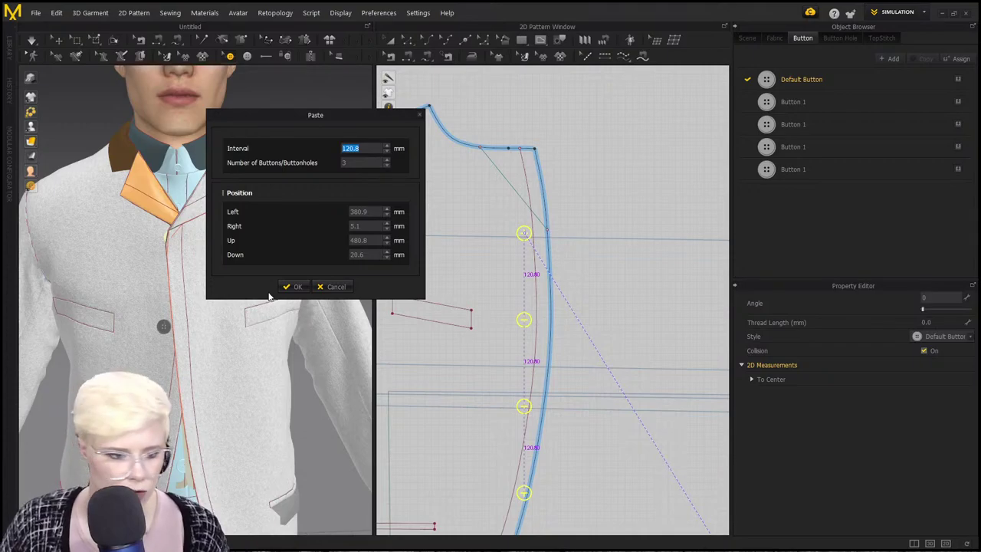
{"action": "left_click", "coordinate": [294, 286]}
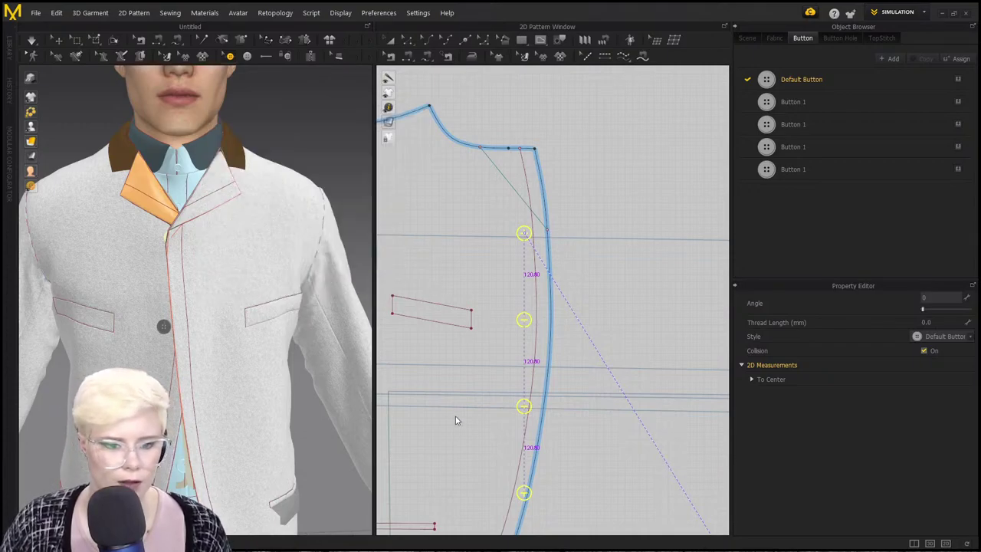
Move the lowest button horizontally inward from the front edge so it sits inside the 20 mm offset line.
{"action": "scroll", "coordinate": [456, 416], "scroll_direction": "up", "scroll_amount": 3}
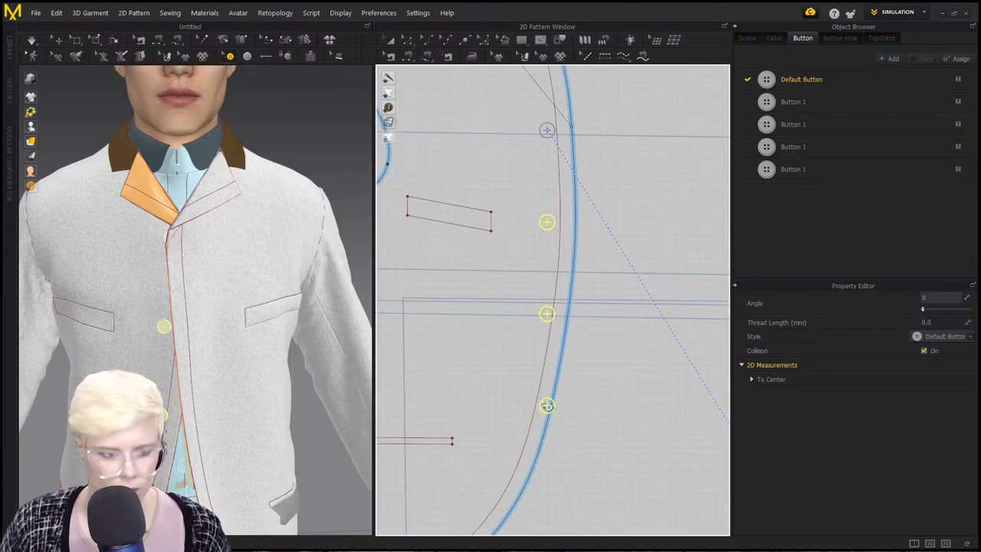
{"action": "left_click_drag", "start_coordinate": [550, 415], "coordinate": [529, 413]}
{"action": "key", "text": "ctrl+z"}
{"action": "left_click", "coordinate": [608, 409]}
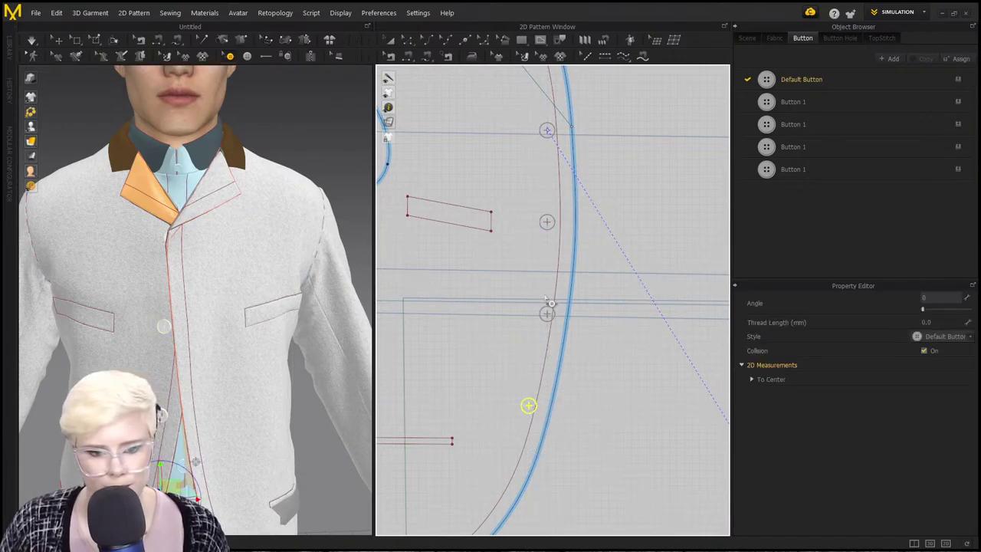
{"action": "left_click", "coordinate": [531, 407]}
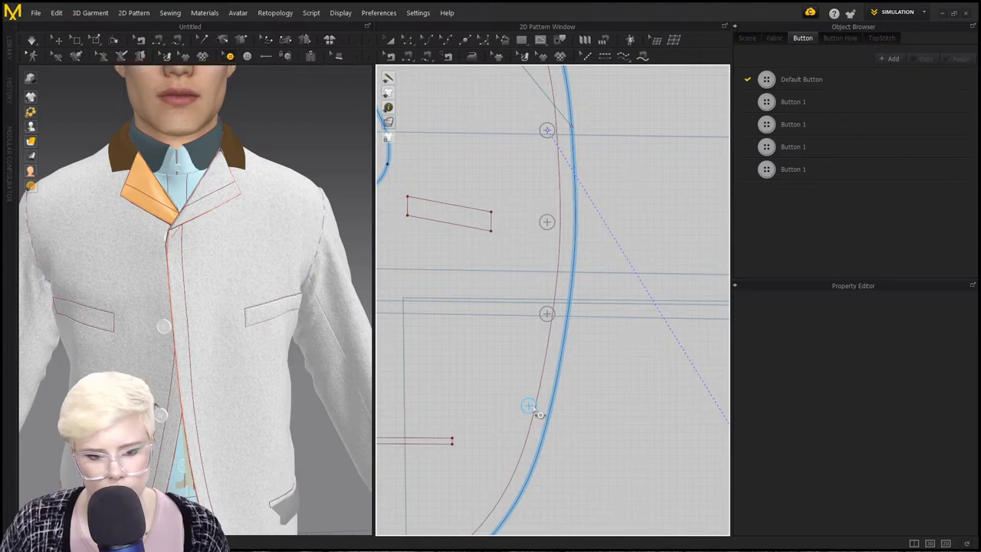
Shift the third button slightly inward and the second button slightly toward the front edge to follow the curve.
{"action": "left_click", "coordinate": [547, 314]}
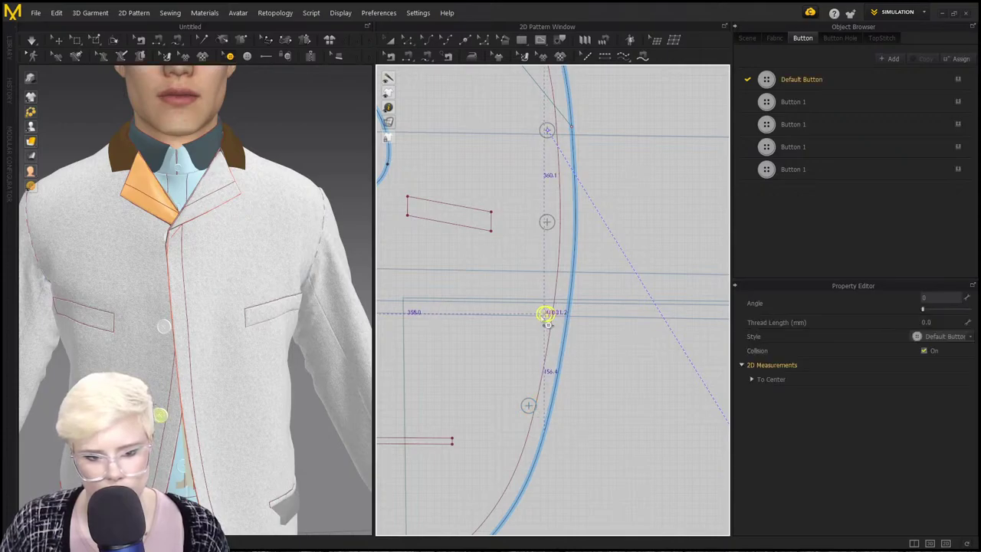
{"action": "scroll", "coordinate": [549, 240], "scroll_direction": "up", "scroll_amount": 3}
{"action": "left_click_drag", "start_coordinate": [533, 286], "coordinate": [541, 286]}
{"action": "scroll", "coordinate": [529, 322], "scroll_direction": "up", "scroll_amount": 2}
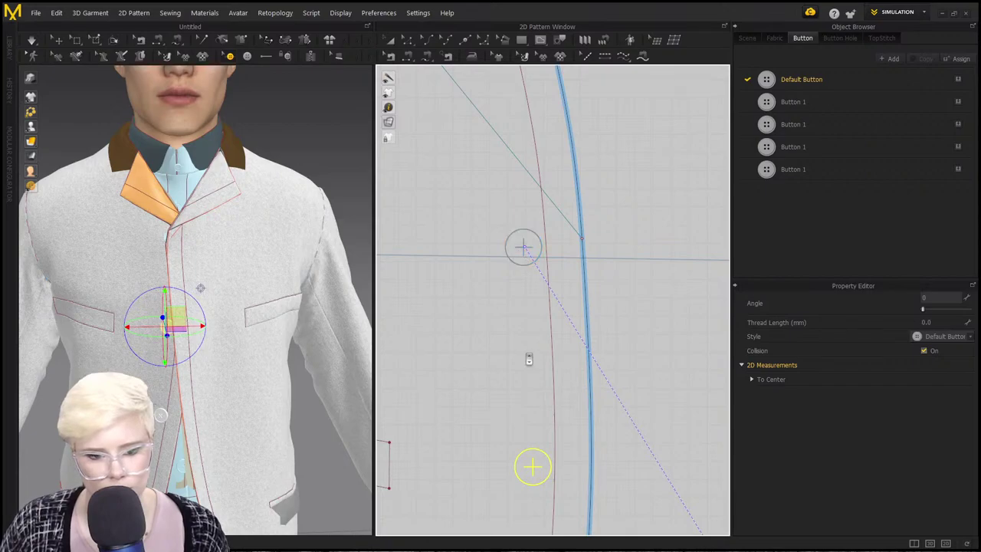
Fine-tune the third and lowest buttons by moving each slightly further inward from the curved offset line.
{"action": "scroll", "coordinate": [533, 307], "scroll_direction": "down", "scroll_amount": 3}
{"action": "scroll", "coordinate": [529, 400], "scroll_direction": "up", "scroll_amount": 2}
{"action": "left_click_drag", "start_coordinate": [546, 363], "coordinate": [542, 363]}
{"action": "scroll", "coordinate": [547, 361], "scroll_direction": "down", "scroll_amount": 3}
{"action": "scroll", "coordinate": [548, 322], "scroll_direction": "up", "scroll_amount": 3}
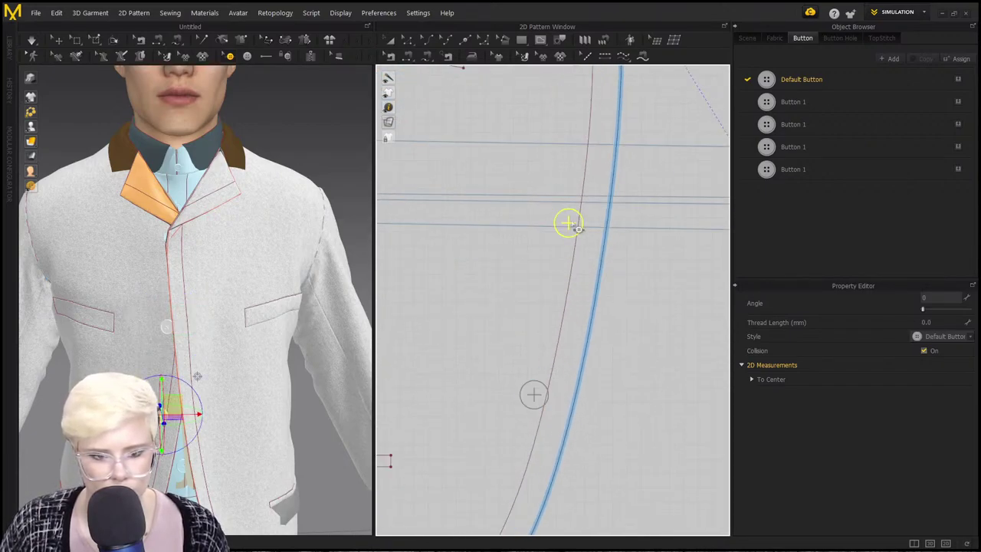
{"action": "left_click_drag", "start_coordinate": [576, 229], "coordinate": [570, 229]}
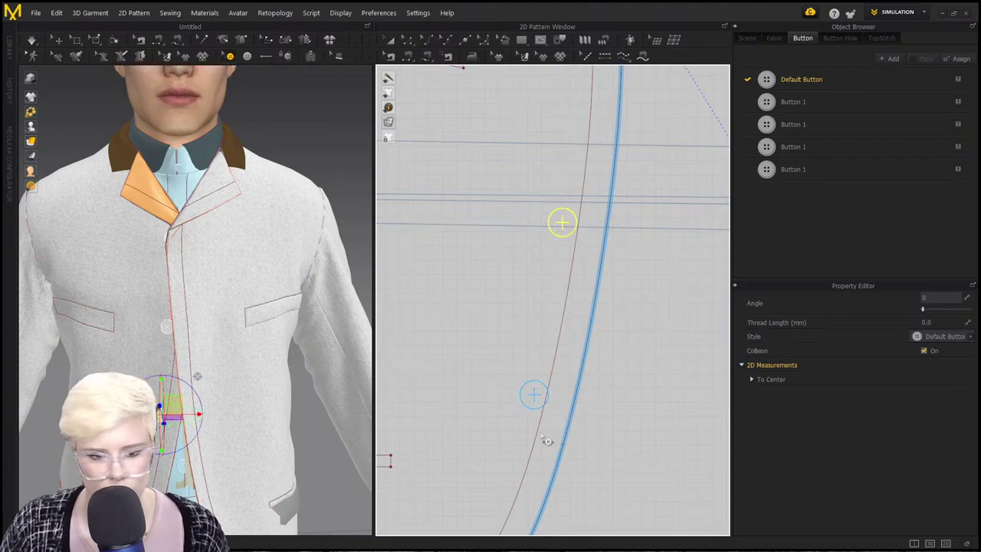
{"action": "left_click_drag", "start_coordinate": [534, 395], "coordinate": [529, 394]}
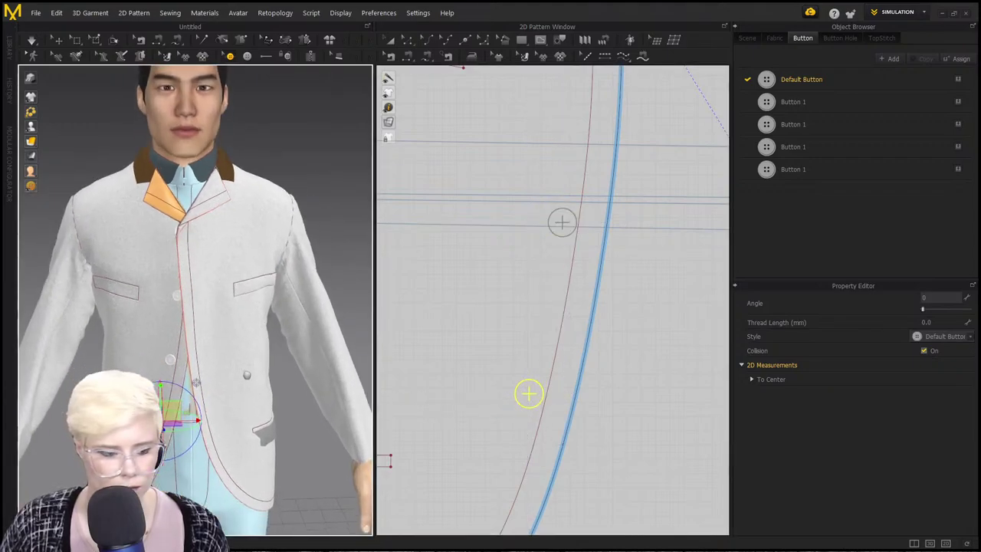
Duplicate all four front-panel buttons as buttonholes onto the symmetric front panel.
{"action": "middle_click_drag", "start_coordinate": [196, 382], "coordinate": [196, 359]}
{"action": "scroll", "coordinate": [634, 320], "scroll_direction": "down", "scroll_amount": 10}
{"action": "left_click", "coordinate": [242, 333]}
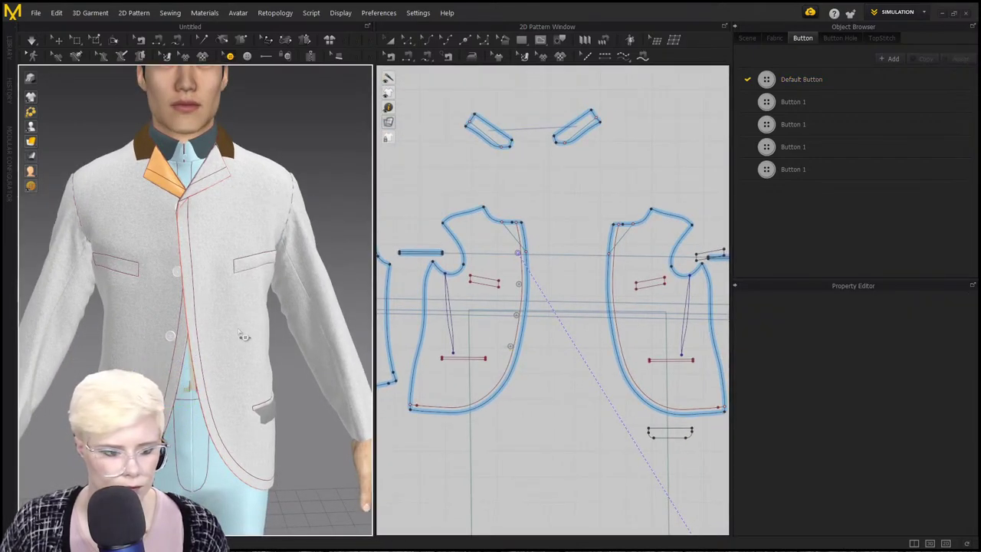
{"action": "key", "text": "q"}
{"action": "left_click", "coordinate": [255, 333]}
{"action": "left_click", "coordinate": [555, 340]}
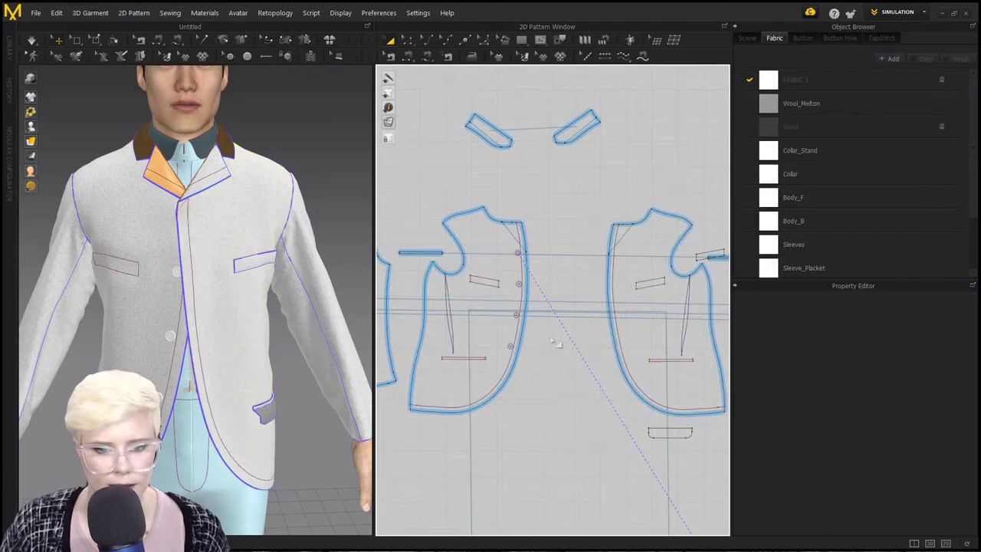
{"action": "left_click", "coordinate": [230, 56]}
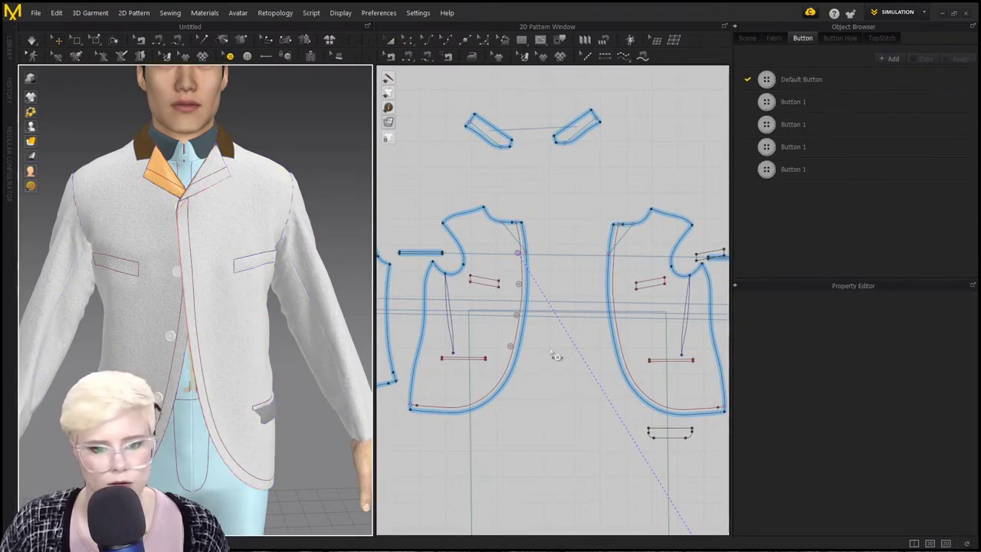
{"action": "left_click", "coordinate": [518, 254]}
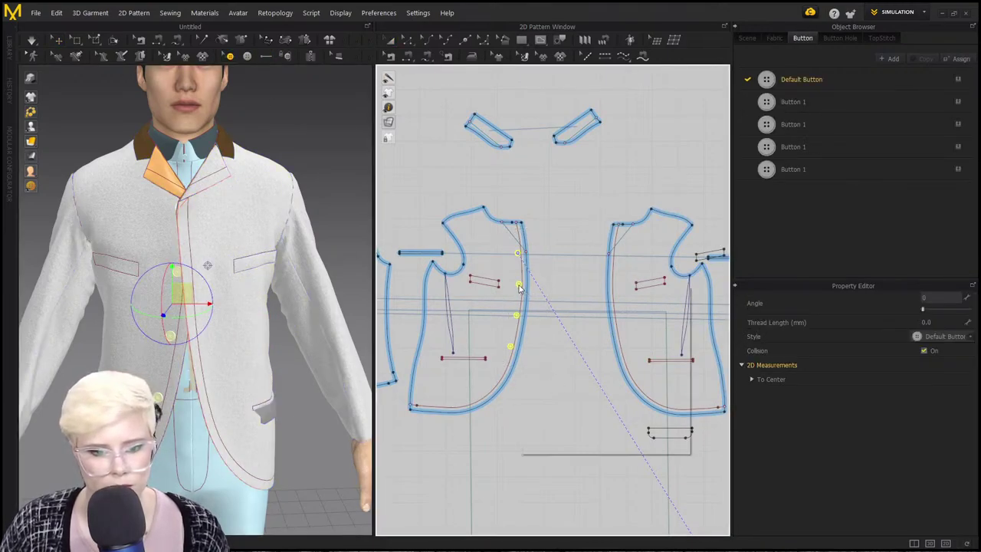
{"action": "right_click", "coordinate": [519, 284]}
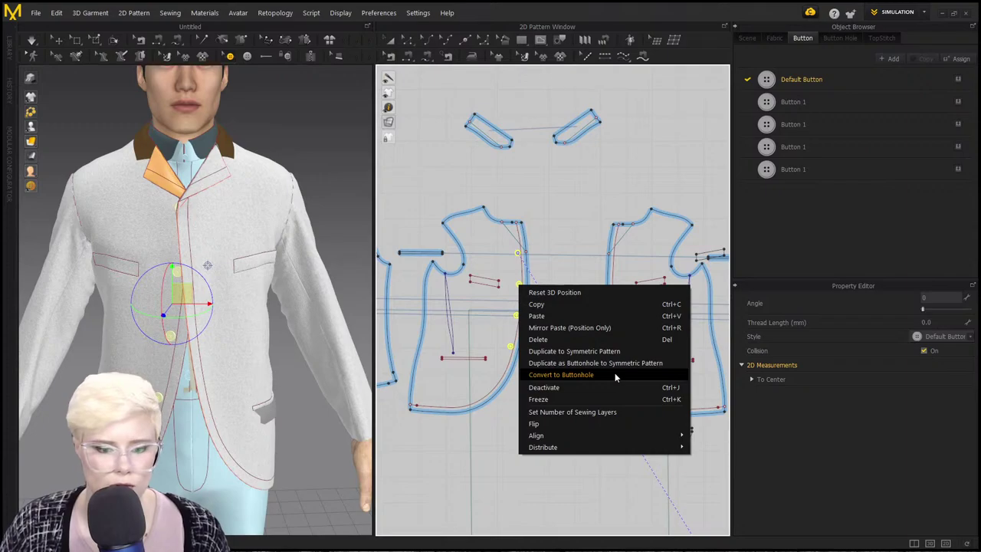
{"action": "left_click", "coordinate": [617, 363]}
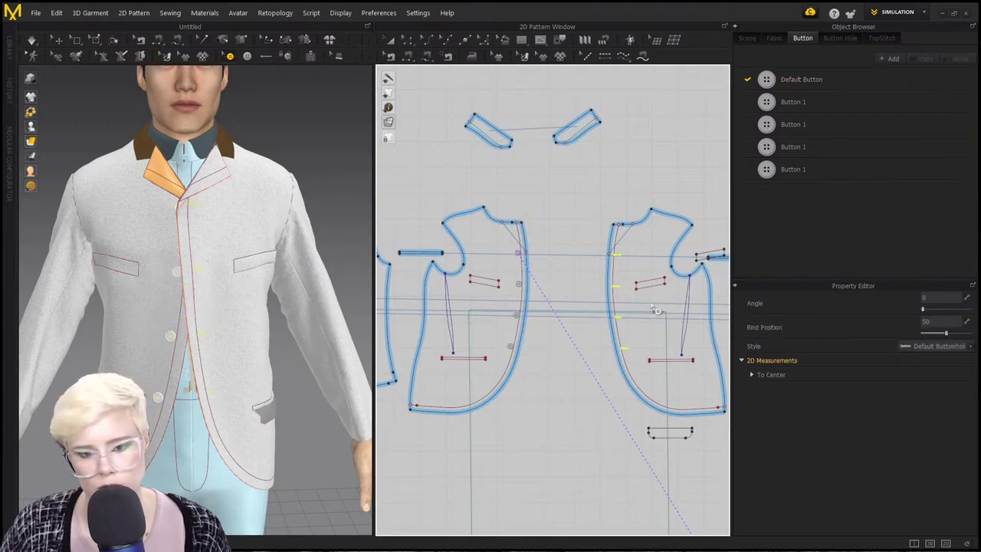
Examine the new buttonholes, the surrounding jacket pattern pieces and the button placement on the 3D jacket front.
{"action": "scroll", "coordinate": [536, 368], "scroll_direction": "down", "scroll_amount": 5}
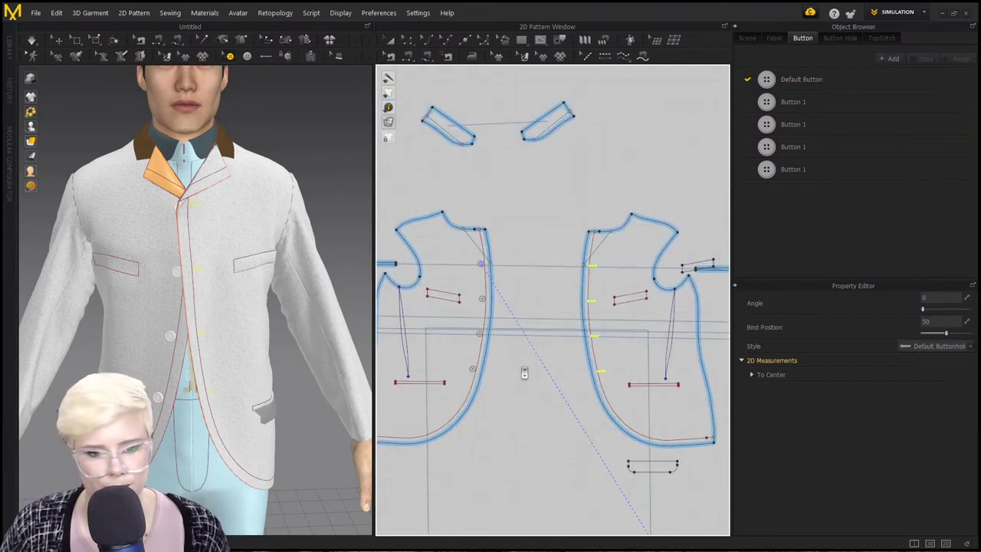
{"action": "scroll", "coordinate": [527, 351], "scroll_direction": "down", "scroll_amount": 1}
{"action": "middle_click_drag", "start_coordinate": [526, 351], "coordinate": [527, 174]}
{"action": "scroll", "coordinate": [501, 361], "scroll_direction": "up", "scroll_amount": 4}
{"action": "scroll", "coordinate": [484, 272], "scroll_direction": "down", "scroll_amount": 1}
{"action": "middle_click_drag", "start_coordinate": [484, 272], "coordinate": [478, 325]}
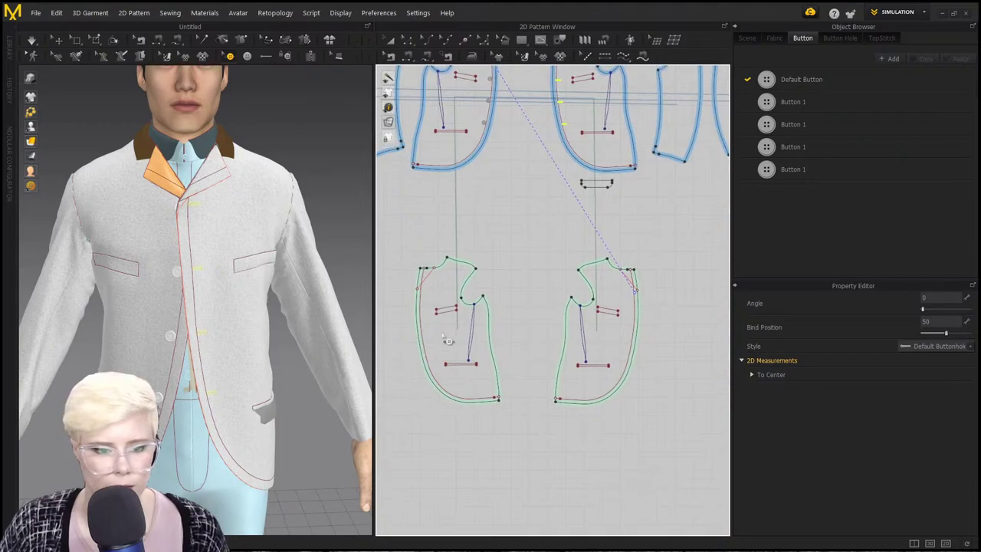
{"action": "middle_click_drag", "start_coordinate": [510, 268], "coordinate": [506, 433]}
{"action": "scroll", "coordinate": [506, 426], "scroll_direction": "down", "scroll_amount": 2}
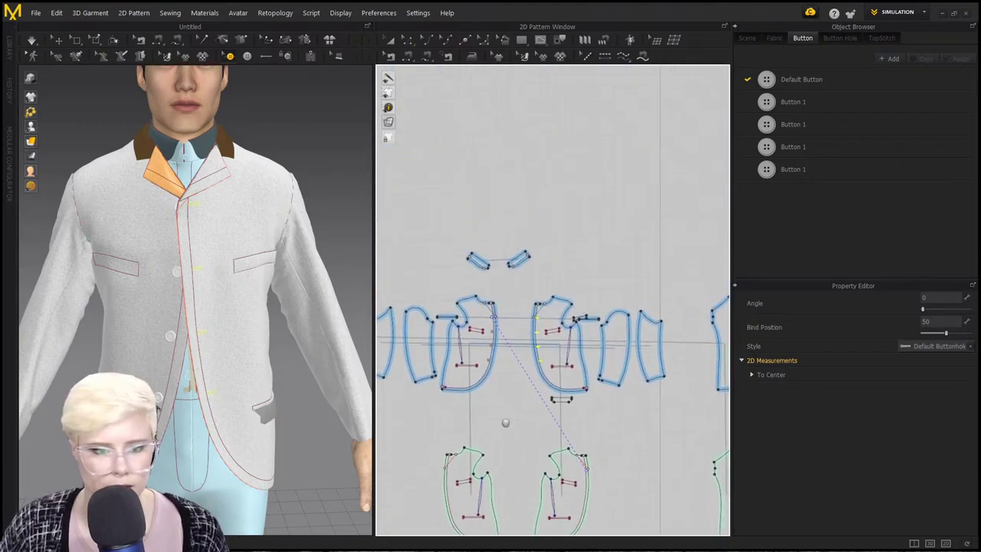
{"action": "scroll", "coordinate": [496, 349], "scroll_direction": "up", "scroll_amount": 4}
{"action": "scroll", "coordinate": [590, 319], "scroll_direction": "up", "scroll_amount": 2}
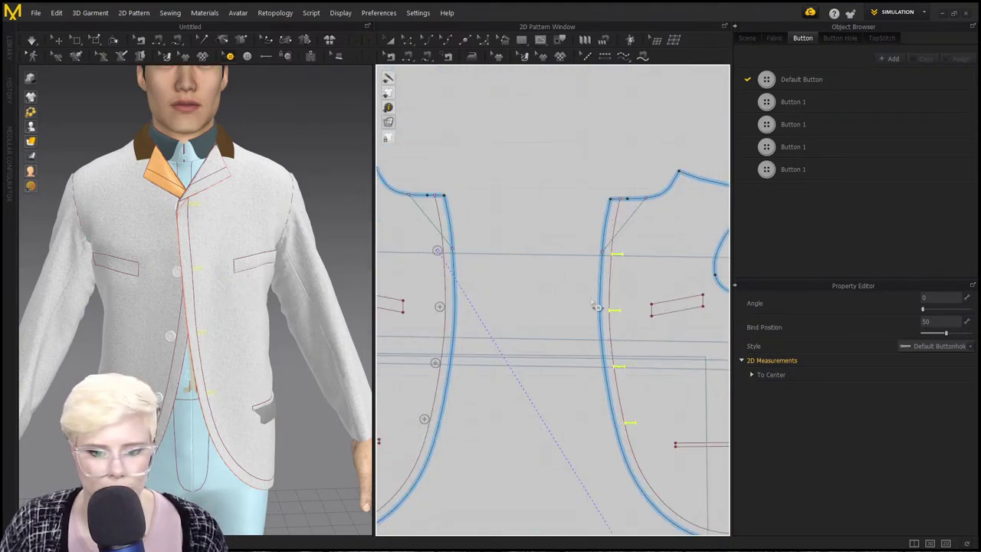
{"action": "scroll", "coordinate": [586, 323], "scroll_direction": "down", "scroll_amount": 1}
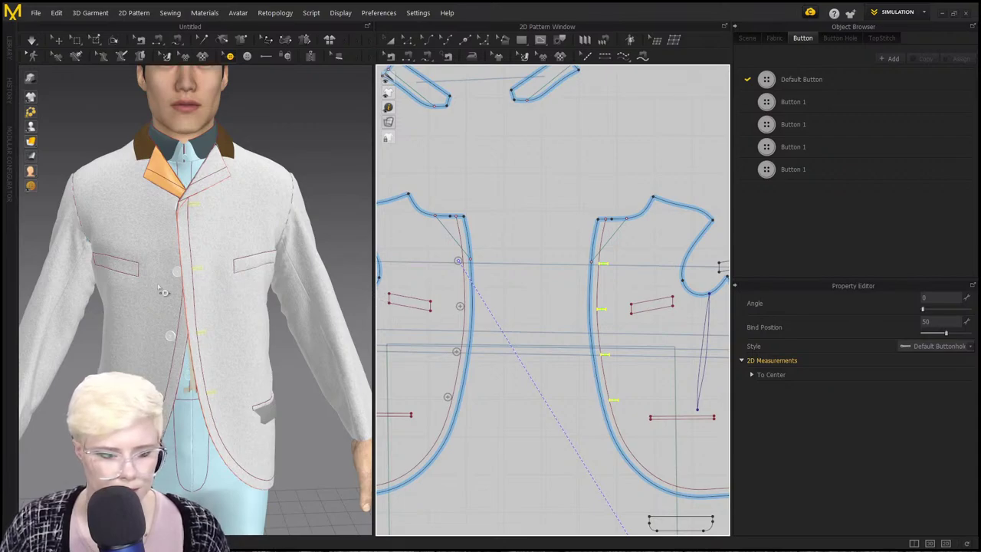
{"action": "scroll", "coordinate": [163, 292], "scroll_direction": "up", "scroll_amount": 5}
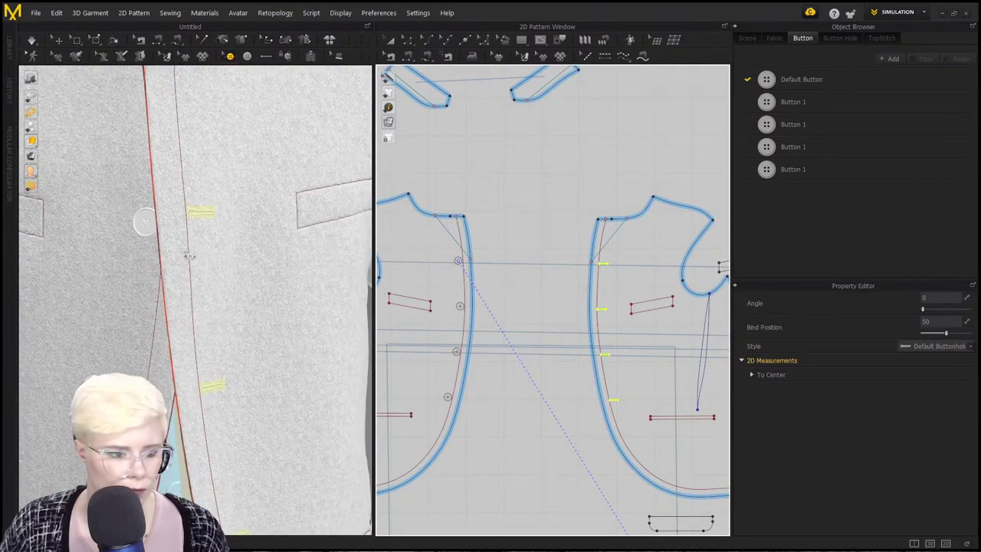
{"action": "middle_click_drag", "start_coordinate": [195, 287], "coordinate": [198, 267]}
{"action": "scroll", "coordinate": [198, 267], "scroll_direction": "down", "scroll_amount": 1}
{"action": "scroll", "coordinate": [164, 339], "scroll_direction": "up", "scroll_amount": 1}
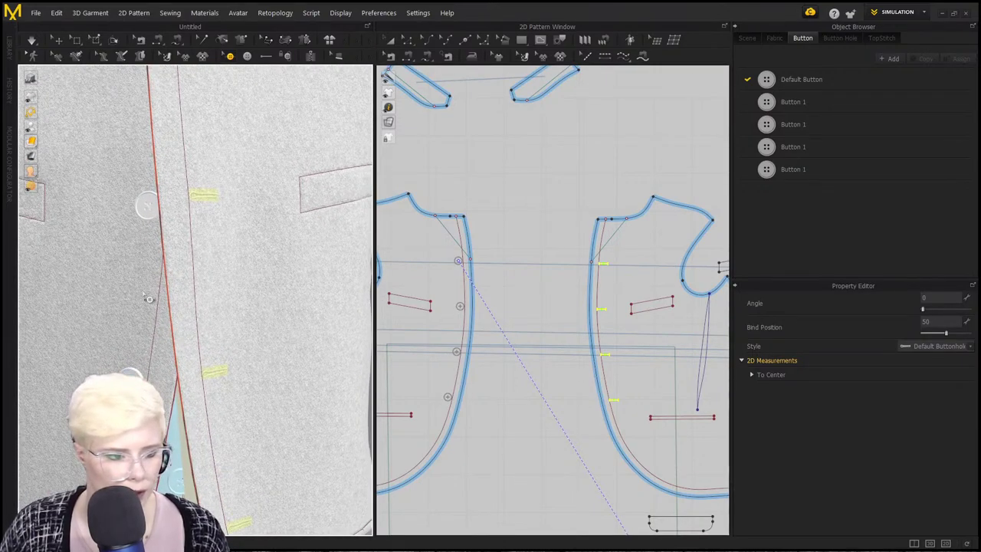
Change the first Default Buttonhole's shape to the plain straight style without a keyhole end.
{"action": "left_click", "coordinate": [842, 39]}
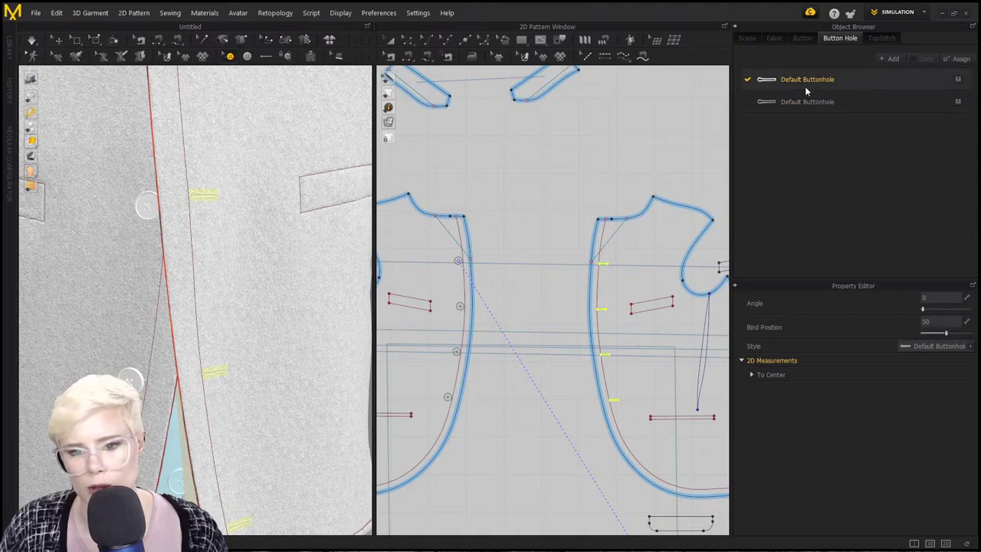
{"action": "left_click", "coordinate": [783, 80]}
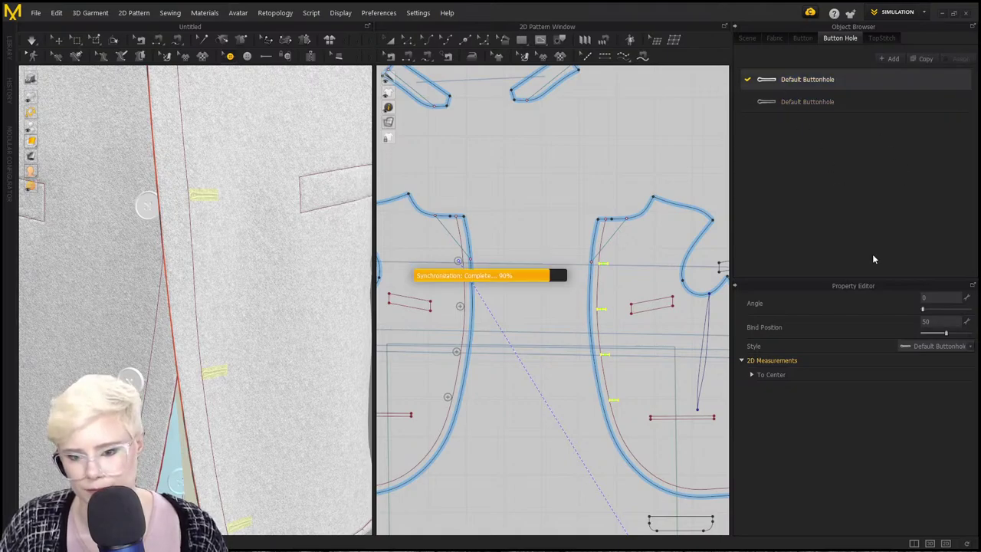
{"action": "left_click", "coordinate": [951, 343]}
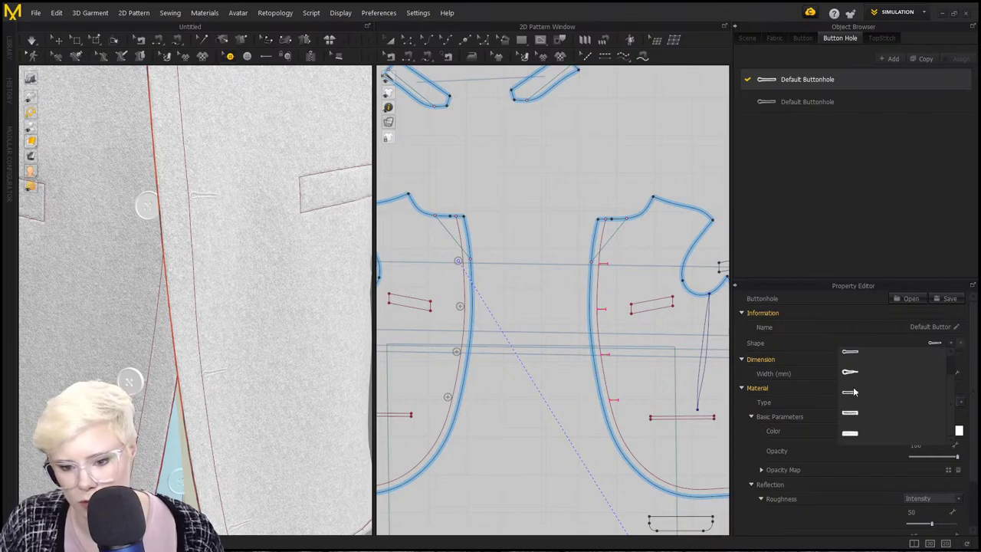
{"action": "left_click", "coordinate": [852, 392]}
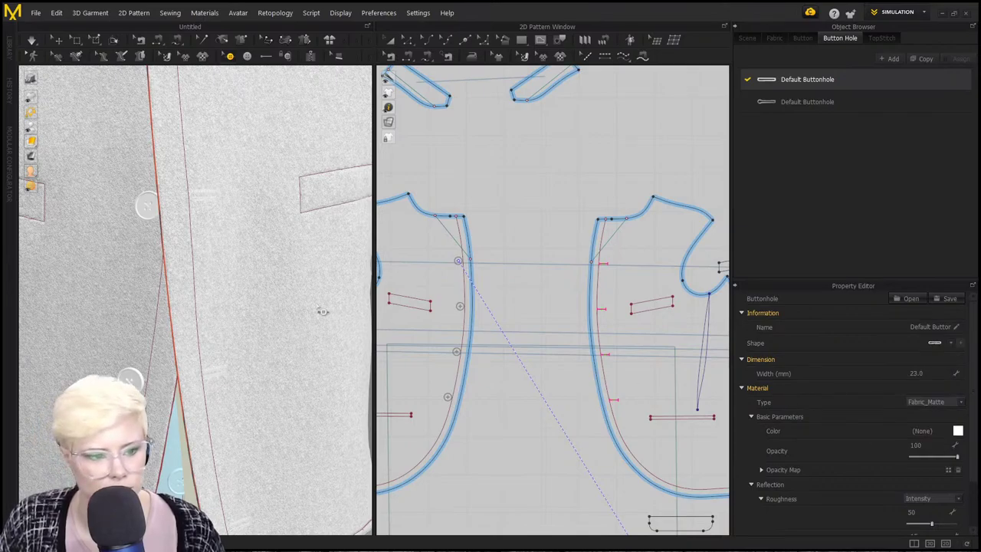
{"action": "scroll", "coordinate": [322, 309], "scroll_direction": "down", "scroll_amount": 6}
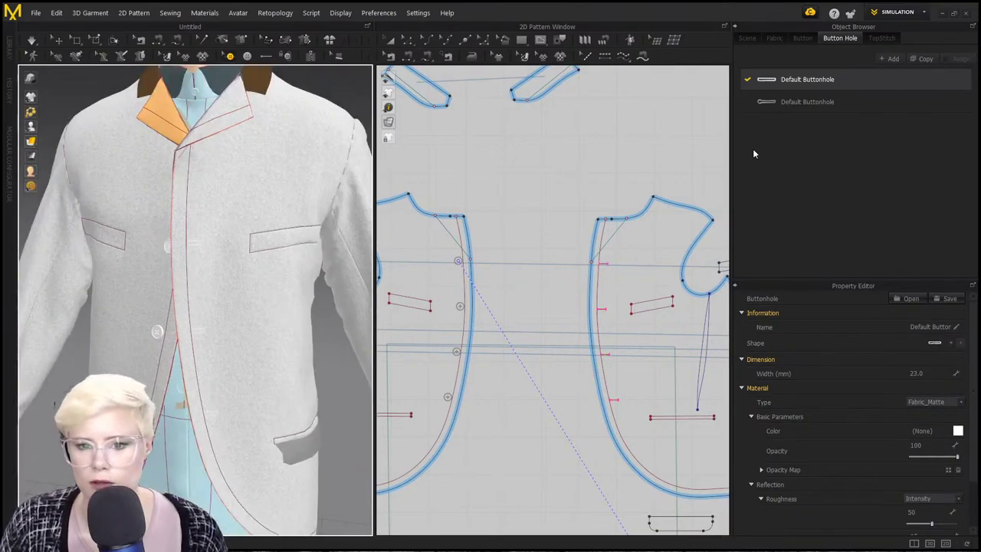
Select the Wool_Melton fabric to see which pattern pieces it is assigned to.
{"action": "left_click", "coordinate": [774, 37]}
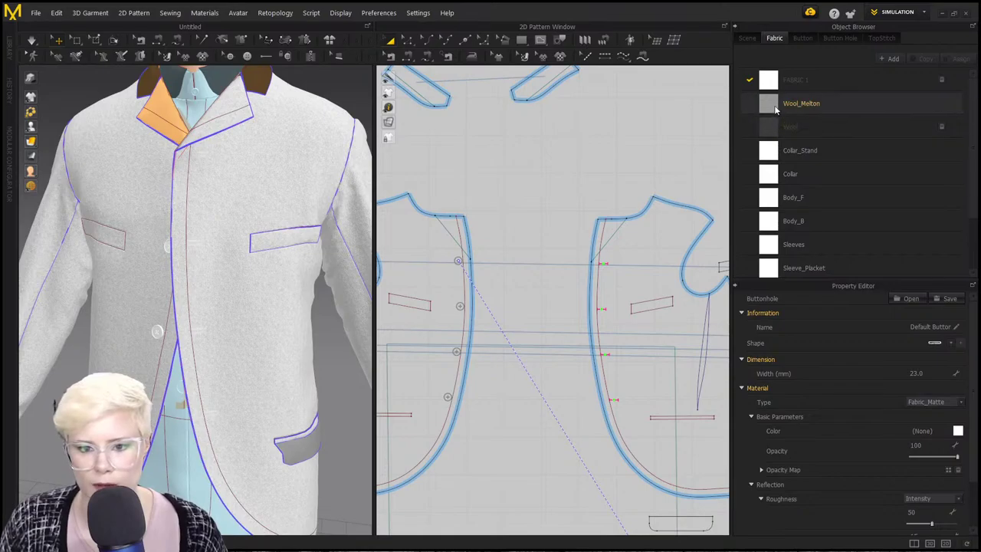
{"action": "left_click", "coordinate": [801, 103]}
{"action": "scroll", "coordinate": [576, 317], "scroll_direction": "down", "scroll_amount": 6}
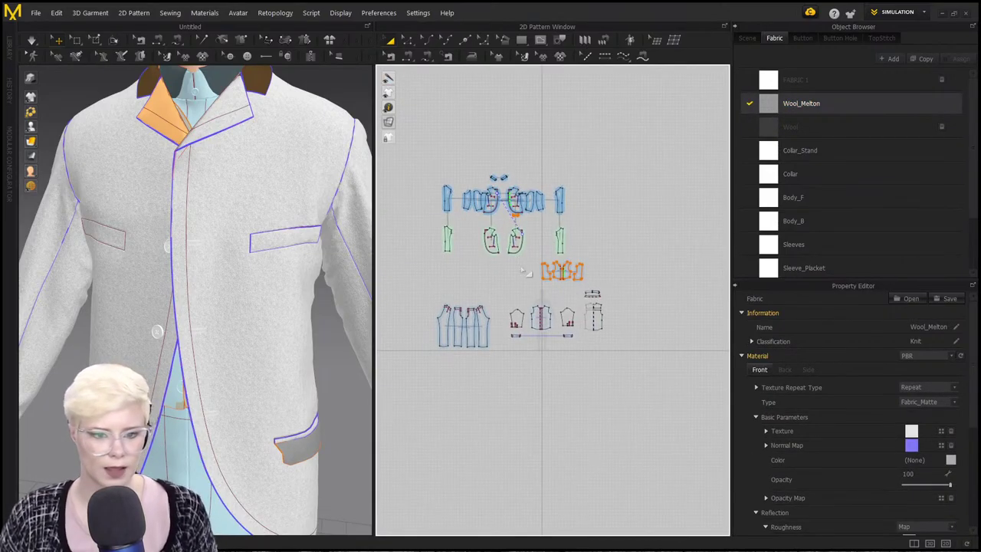
Move the shirt pieces to the upper right of the jacket pieces and the small Wool_Melton group further right below them.
{"action": "left_click_drag", "start_coordinate": [647, 350], "coordinate": [494, 284]}
{"action": "left_click_drag", "start_coordinate": [593, 319], "coordinate": [694, 173]}
{"action": "left_click_drag", "start_coordinate": [535, 254], "coordinate": [669, 289]}
Move the jacket pieces down to just above the trouser pieces and the small vest group beside the trousers.
{"action": "left_click_drag", "start_coordinate": [434, 158], "coordinate": [573, 272]}
{"action": "key", "text": "ctrl+v"}
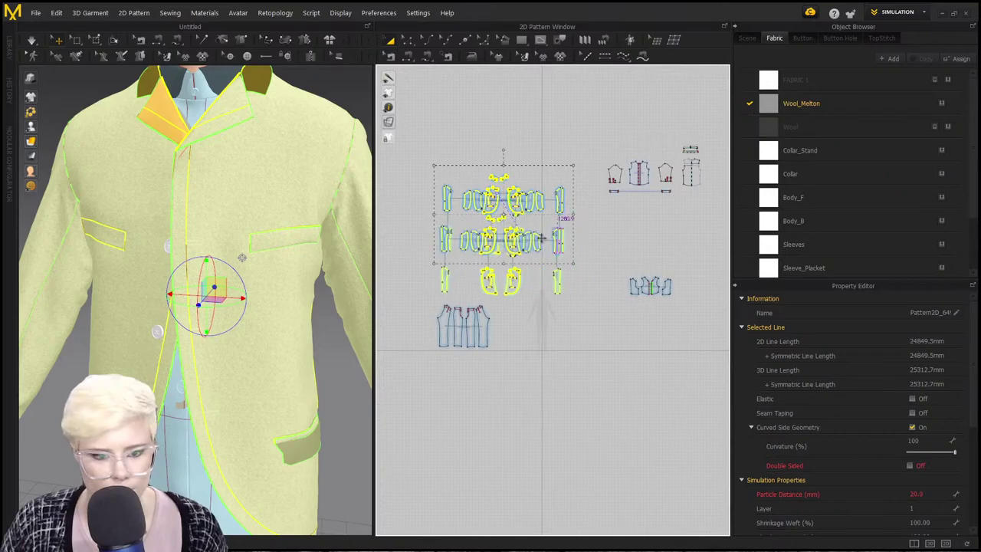
{"action": "left_click", "coordinate": [549, 241]}
{"action": "left_click", "coordinate": [648, 286]}
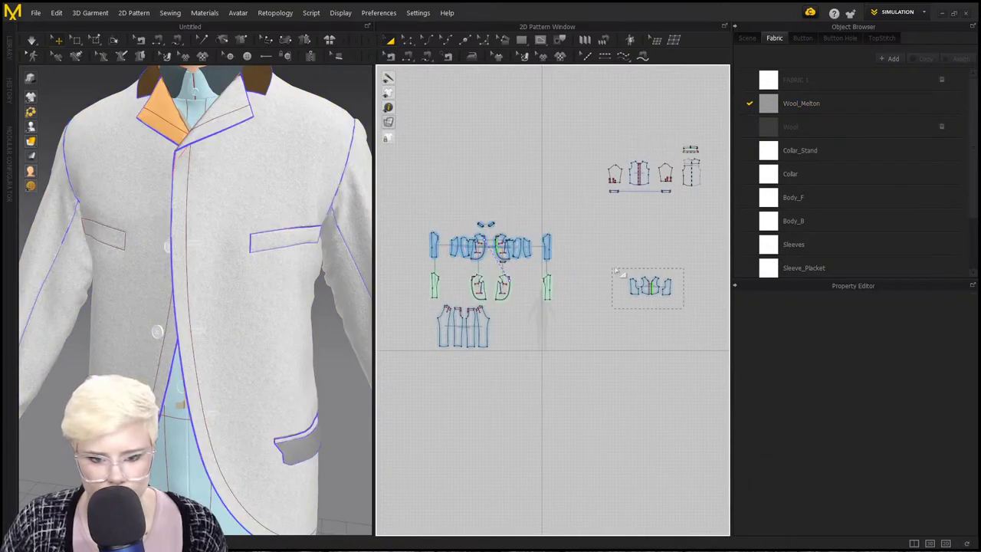
{"action": "left_click_drag", "start_coordinate": [650, 286], "coordinate": [524, 319]}
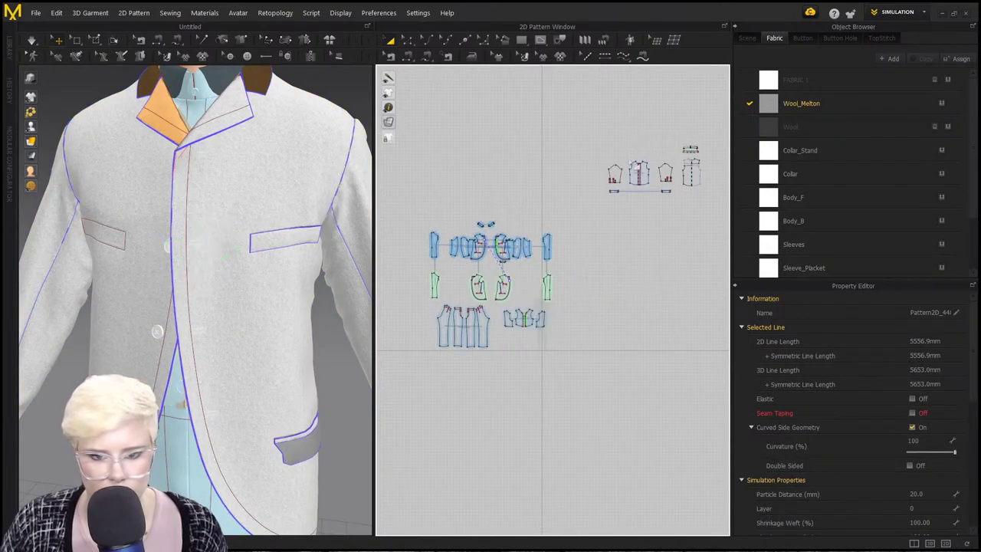
Move the shirt pieces down beside the other garments, to the right of the jacket and vest pieces.
{"action": "left_click", "coordinate": [695, 182]}
{"action": "left_click_drag", "start_coordinate": [696, 184], "coordinate": [664, 297]}
{"action": "scroll", "coordinate": [564, 192], "scroll_direction": "down", "scroll_amount": 2}
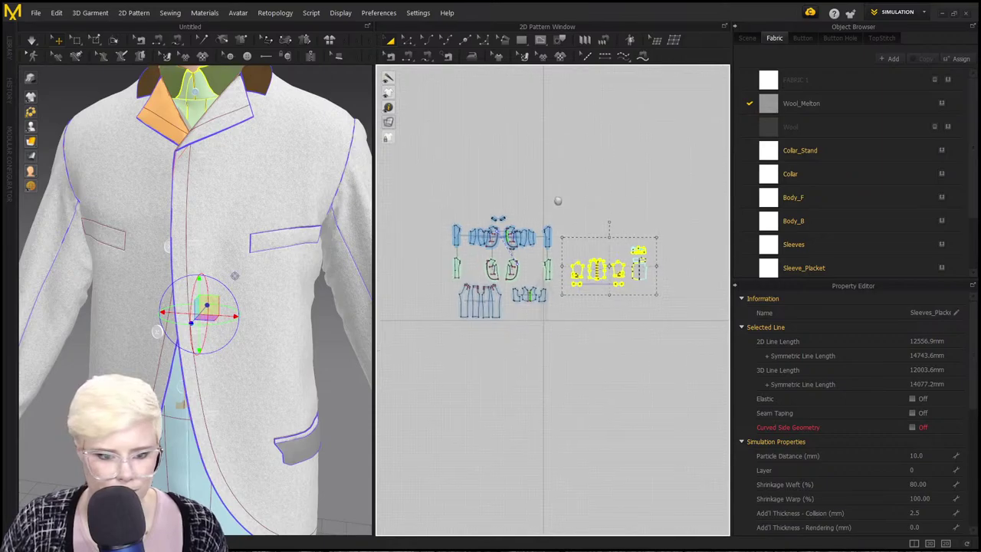
Assign the Wool_Melton fabric to all jacket, trouser and vest pieces, leaving out the shirt pieces.
{"action": "middle_click_drag", "start_coordinate": [556, 202], "coordinate": [610, 200]}
{"action": "left_click", "coordinate": [605, 202]}
{"action": "left_click_drag", "start_coordinate": [543, 241], "coordinate": [639, 340]}
{"action": "scroll", "coordinate": [628, 291], "scroll_direction": "up", "scroll_amount": 5}
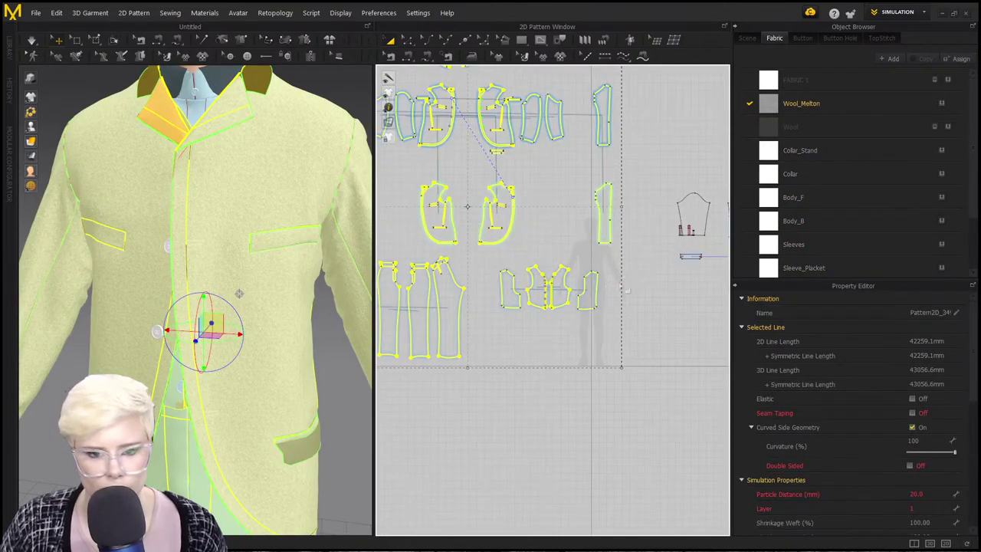
{"action": "middle_click_drag", "start_coordinate": [627, 286], "coordinate": [656, 320]}
{"action": "scroll", "coordinate": [655, 318], "scroll_direction": "down", "scroll_amount": 1}
{"action": "left_click_drag", "start_coordinate": [787, 106], "coordinate": [606, 205]}
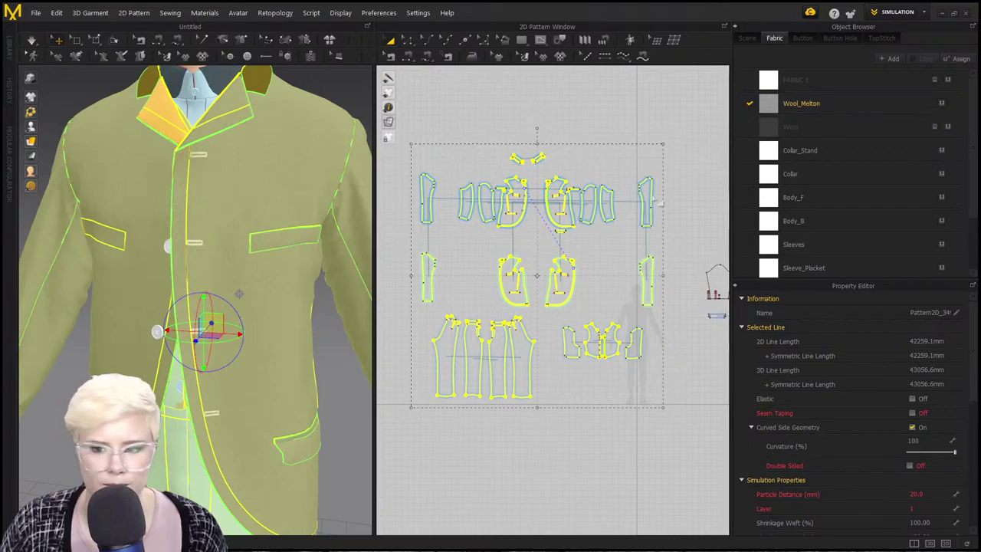
Load suit print.png from the Mens victorian suit folder as the Wool_Melton fabric's texture.
{"action": "left_click", "coordinate": [797, 103]}
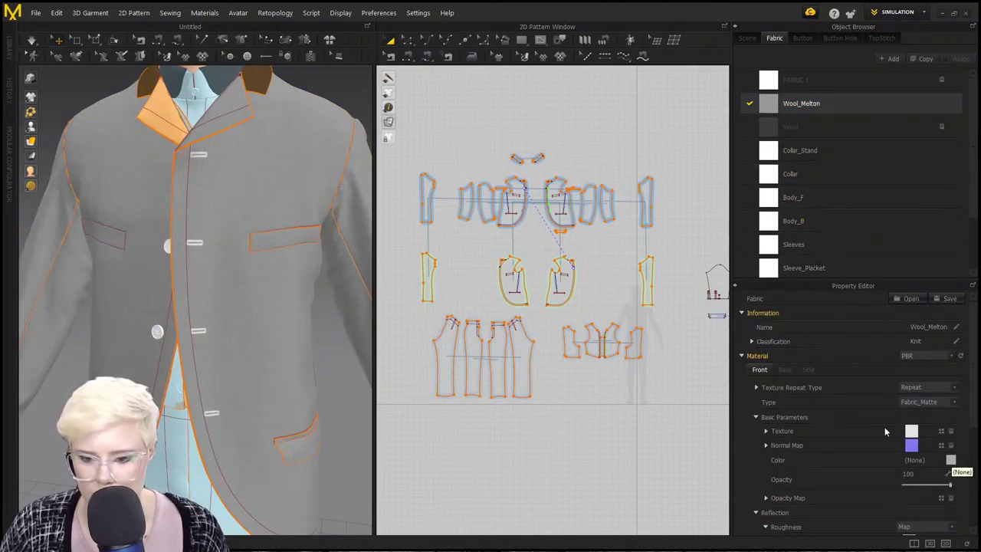
{"action": "left_click", "coordinate": [765, 430]}
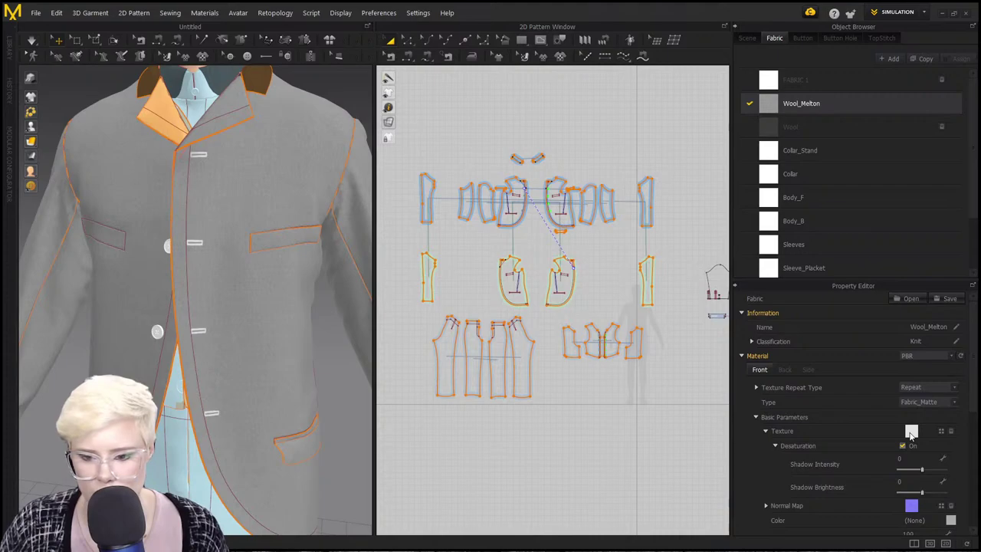
{"action": "left_click", "coordinate": [912, 431]}
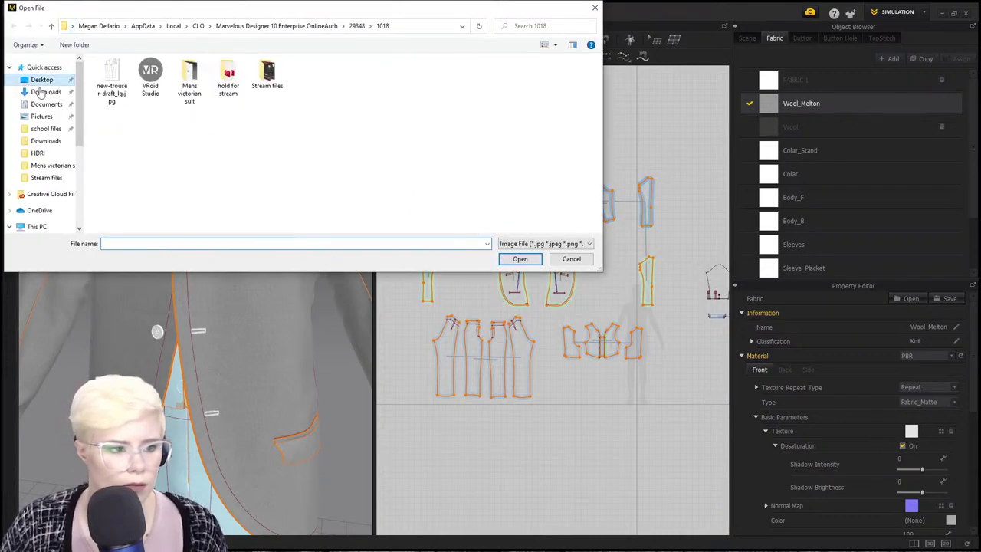
{"action": "double_click", "coordinate": [190, 81]}
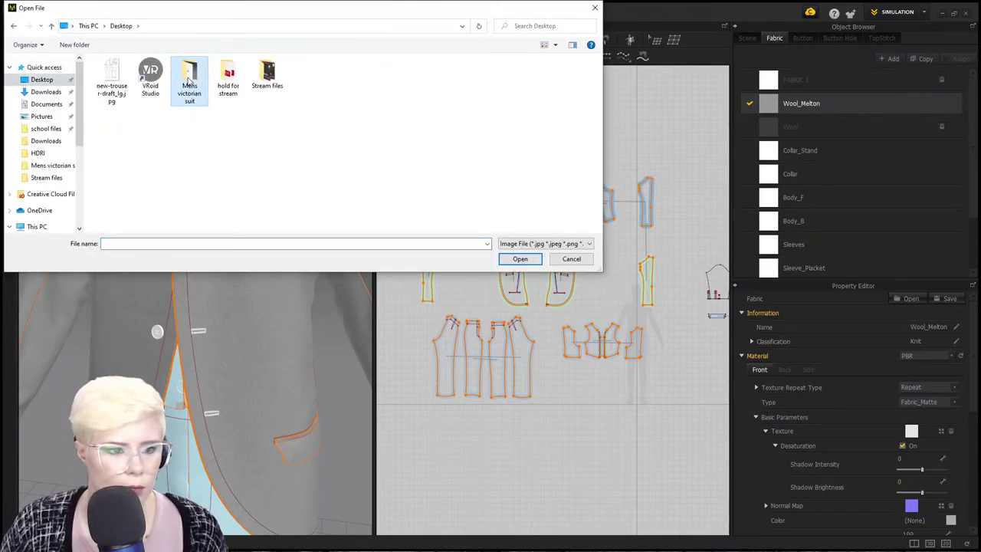
{"action": "left_click", "coordinate": [332, 168]}
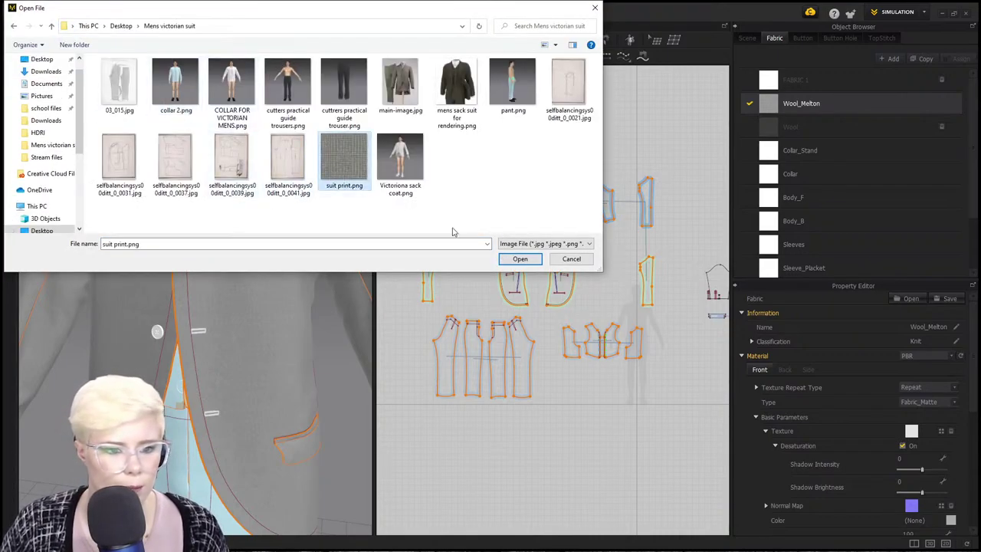
{"action": "left_click", "coordinate": [520, 258]}
Check the print on the jacket front and open the Wool_Melton fabric's color for editing.
{"action": "scroll", "coordinate": [230, 296], "scroll_direction": "up", "scroll_amount": 5}
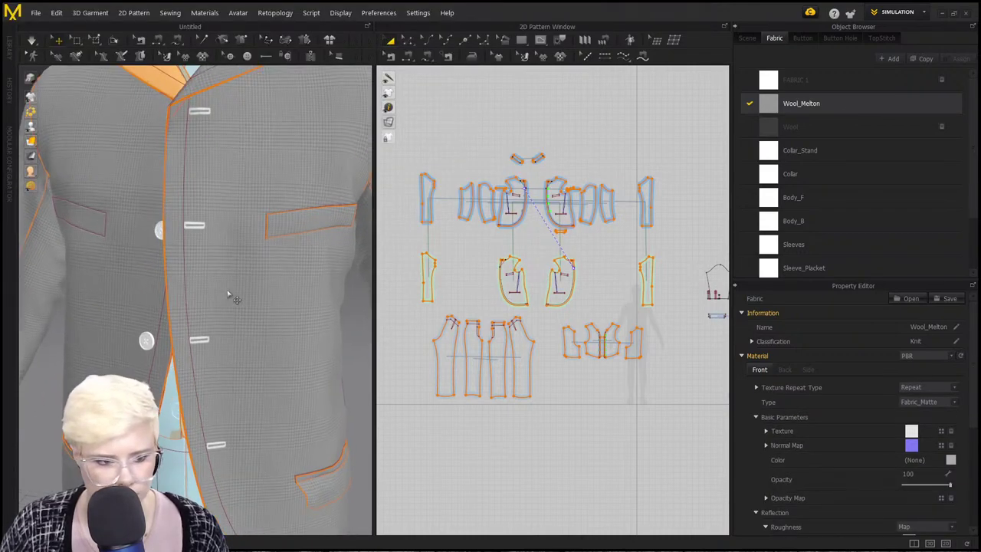
{"action": "scroll", "coordinate": [232, 287], "scroll_direction": "down", "scroll_amount": 2}
{"action": "right_click_drag", "start_coordinate": [239, 296], "coordinate": [267, 315]}
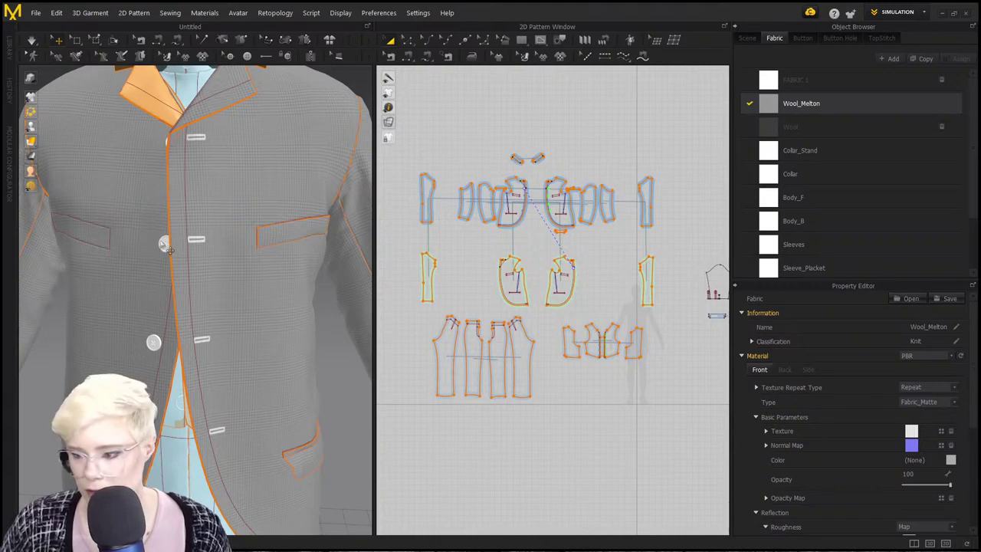
{"action": "scroll", "coordinate": [203, 257], "scroll_direction": "down", "scroll_amount": 3}
{"action": "scroll", "coordinate": [213, 254], "scroll_direction": "down", "scroll_amount": 1}
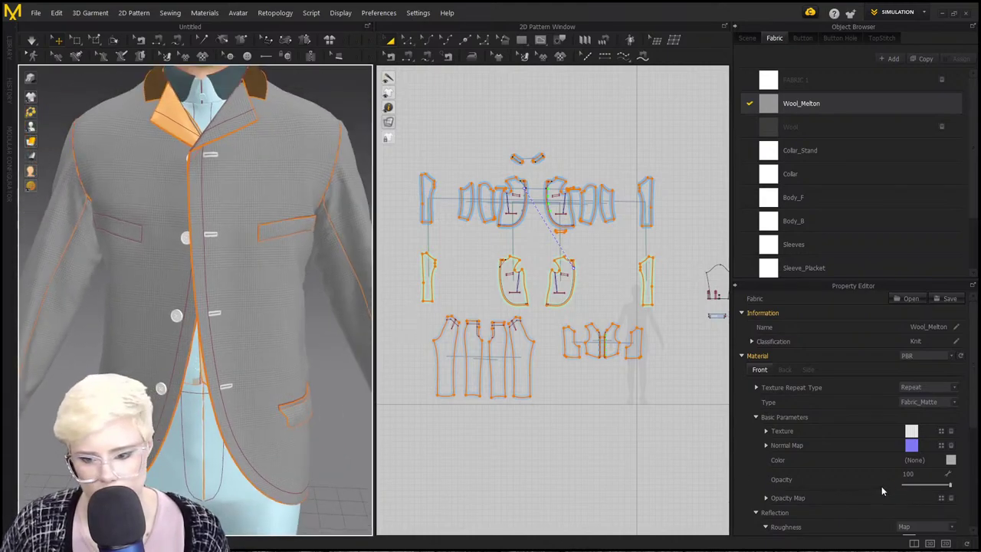
{"action": "left_click", "coordinate": [765, 431]}
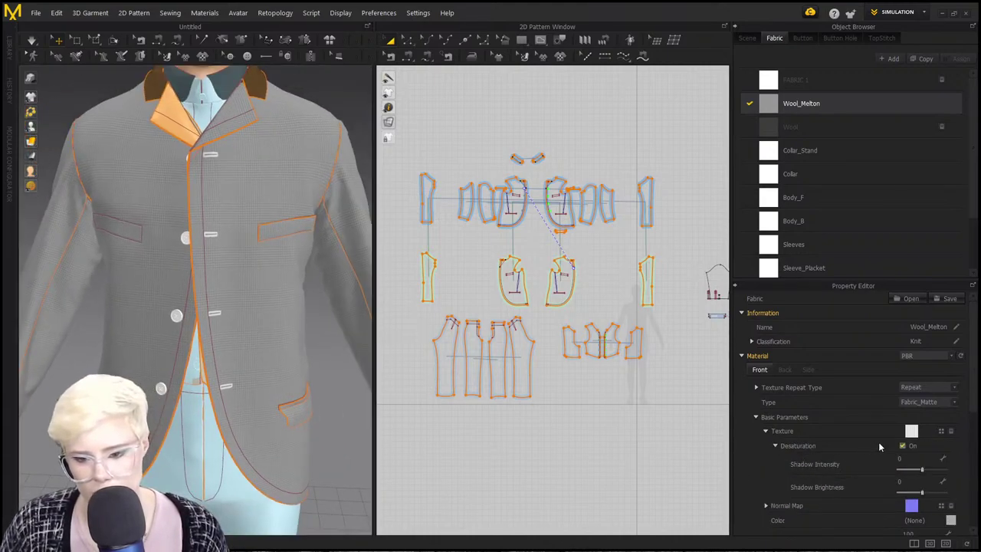
{"action": "left_click", "coordinate": [950, 520]}
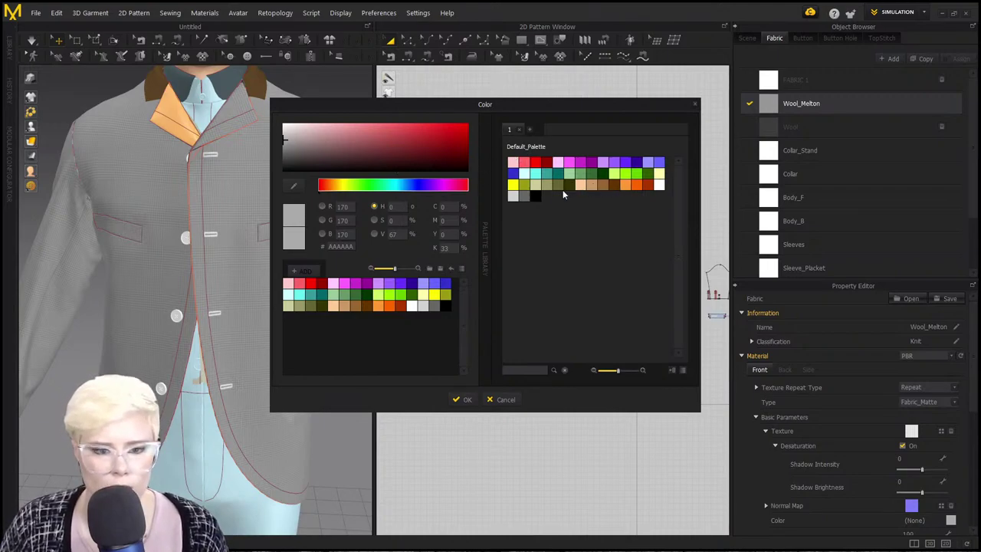
Try the Brown 1 swatch and a muted olive green, about AFB485, as the Wool_Melton color.
{"action": "left_click_drag", "start_coordinate": [350, 188], "coordinate": [344, 187]}
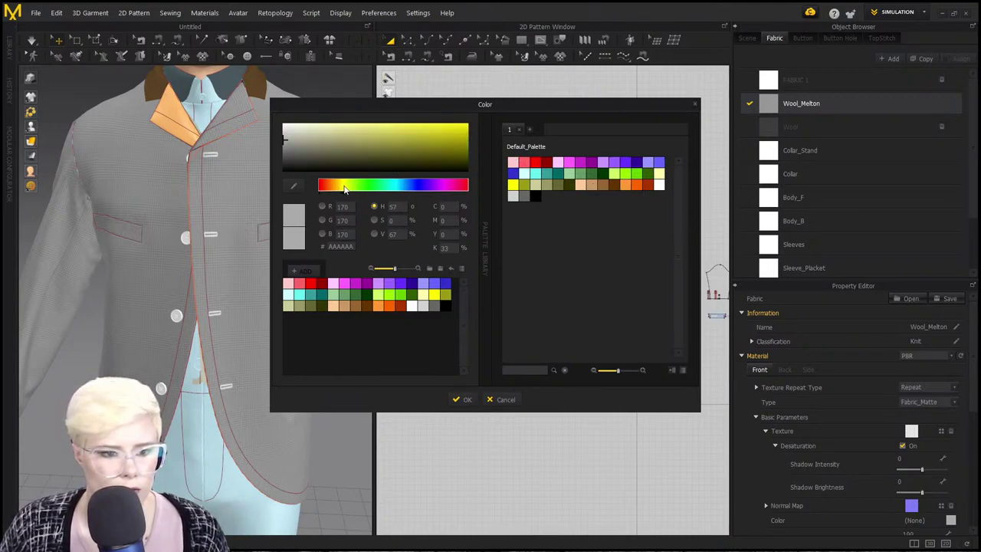
{"action": "mouse_move", "coordinate": [323, 143]}
{"action": "left_mouse_down"}
{"action": "mouse_move", "coordinate": [333, 147]}
{"action": "mouse_move", "coordinate": [333, 138]}
{"action": "left_mouse_up"}
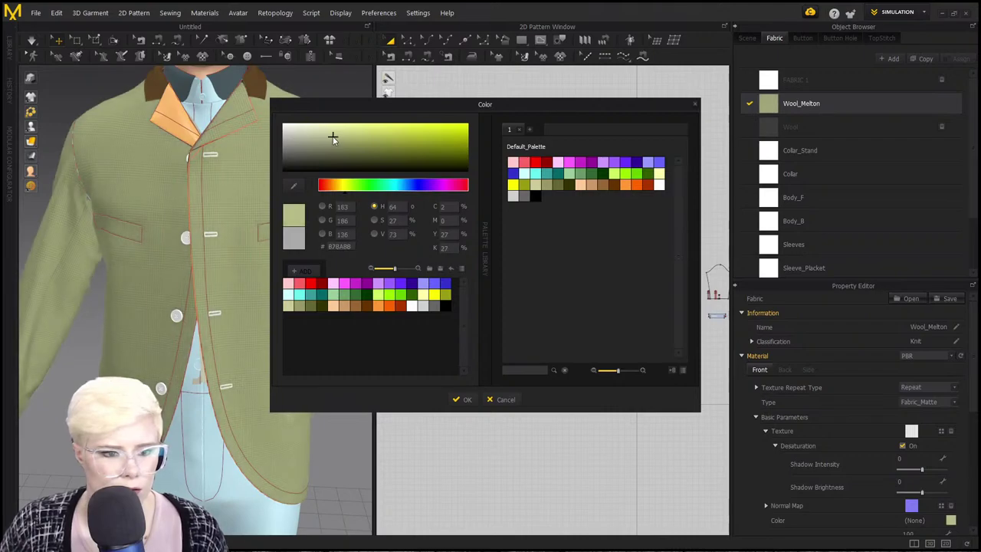
{"action": "left_click", "coordinate": [582, 186]}
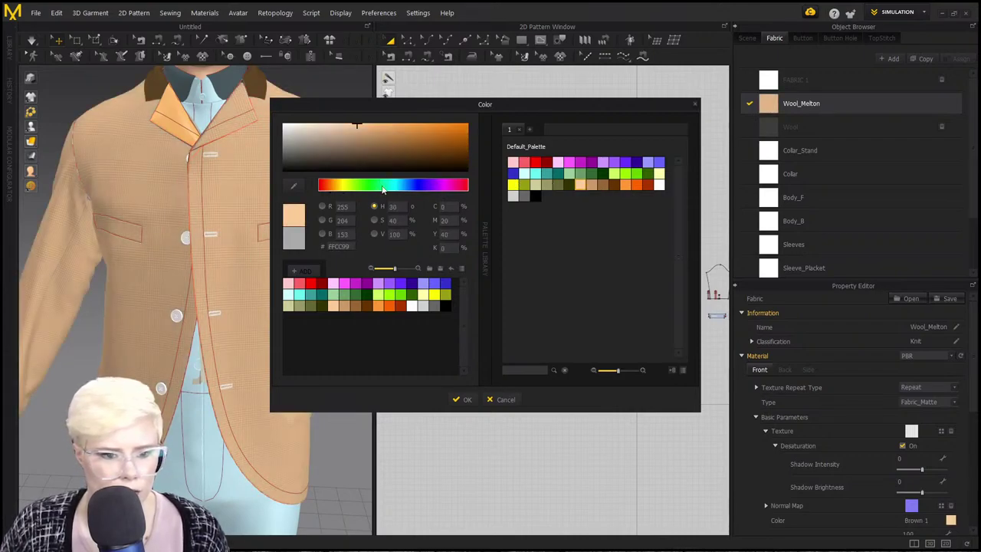
{"action": "left_click_drag", "start_coordinate": [384, 189], "coordinate": [345, 189]}
{"action": "mouse_move", "coordinate": [356, 131]}
{"action": "left_mouse_down"}
{"action": "mouse_move", "coordinate": [346, 144]}
{"action": "mouse_move", "coordinate": [331, 137]}
{"action": "left_mouse_up"}
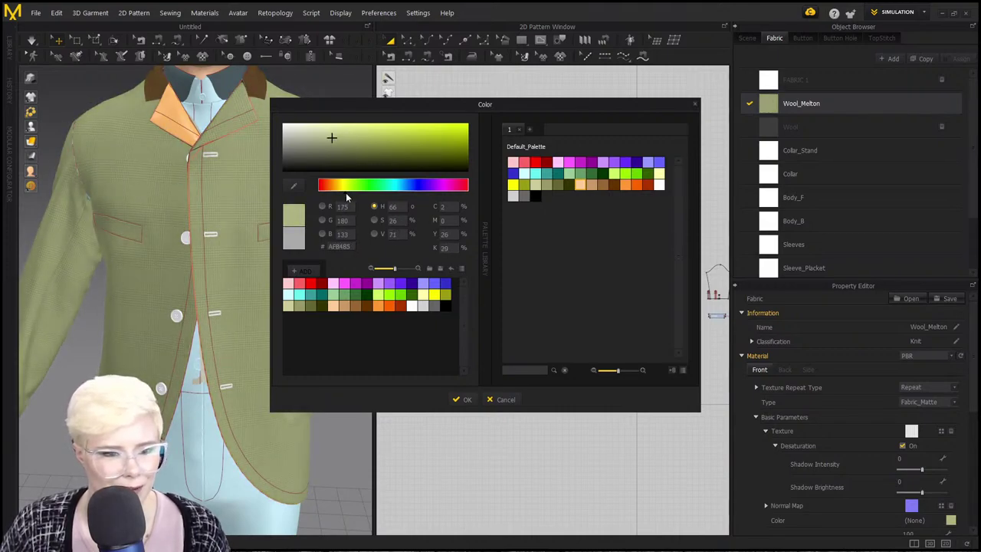
Try warmer tan and golden brown tones, ending at about BC8B45, for the Wool_Melton color.
{"action": "left_click_drag", "start_coordinate": [346, 189], "coordinate": [335, 190]}
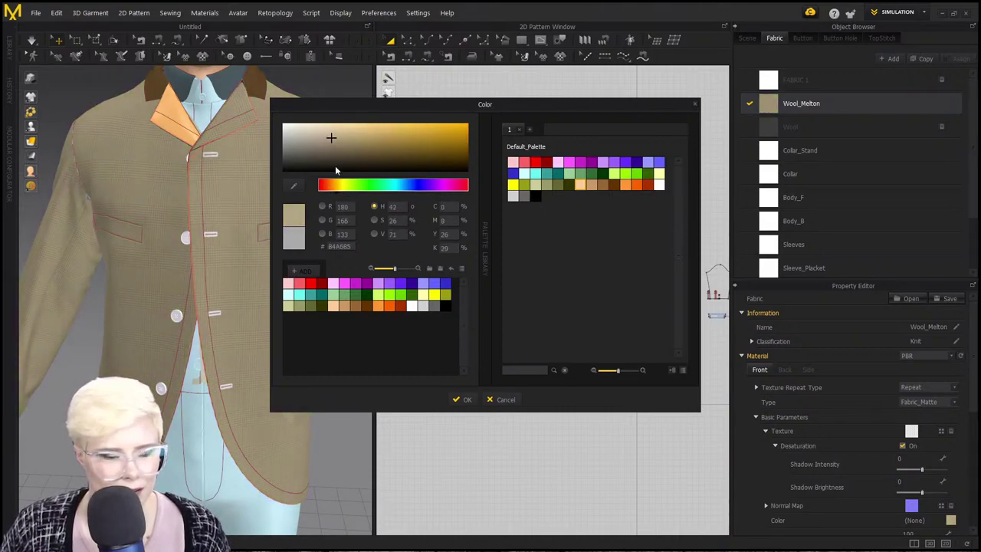
{"action": "left_click_drag", "start_coordinate": [332, 136], "coordinate": [356, 140]}
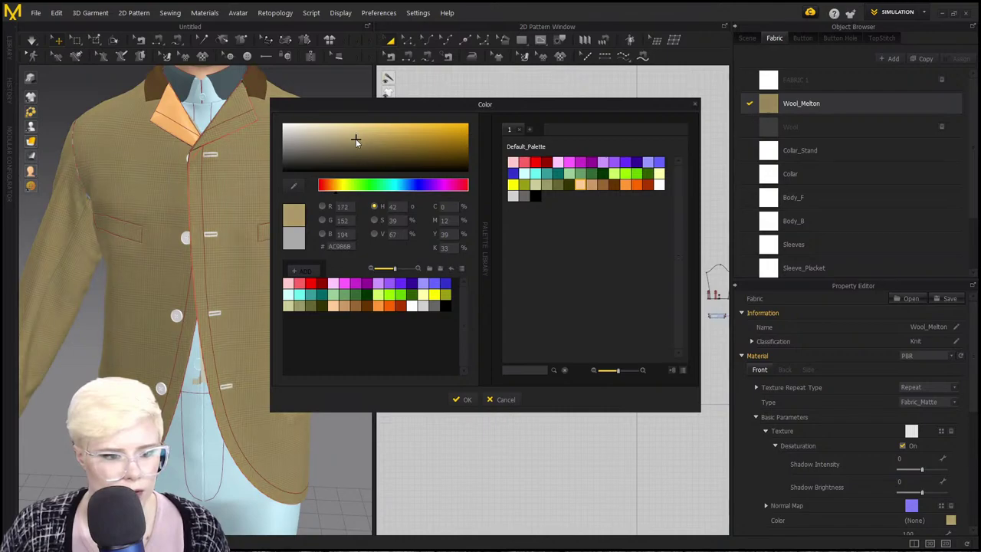
{"action": "mouse_move", "coordinate": [346, 187]}
{"action": "left_mouse_down"}
{"action": "mouse_move", "coordinate": [332, 190]}
{"action": "mouse_move", "coordinate": [340, 189]}
{"action": "left_mouse_up"}
{"action": "mouse_move", "coordinate": [357, 154]}
{"action": "left_mouse_down"}
{"action": "mouse_move", "coordinate": [426, 137]}
{"action": "mouse_move", "coordinate": [371, 135]}
{"action": "mouse_move", "coordinate": [401, 136]}
{"action": "left_mouse_up"}
{"action": "left_click", "coordinate": [337, 187]}
{"action": "left_click", "coordinate": [334, 187]}
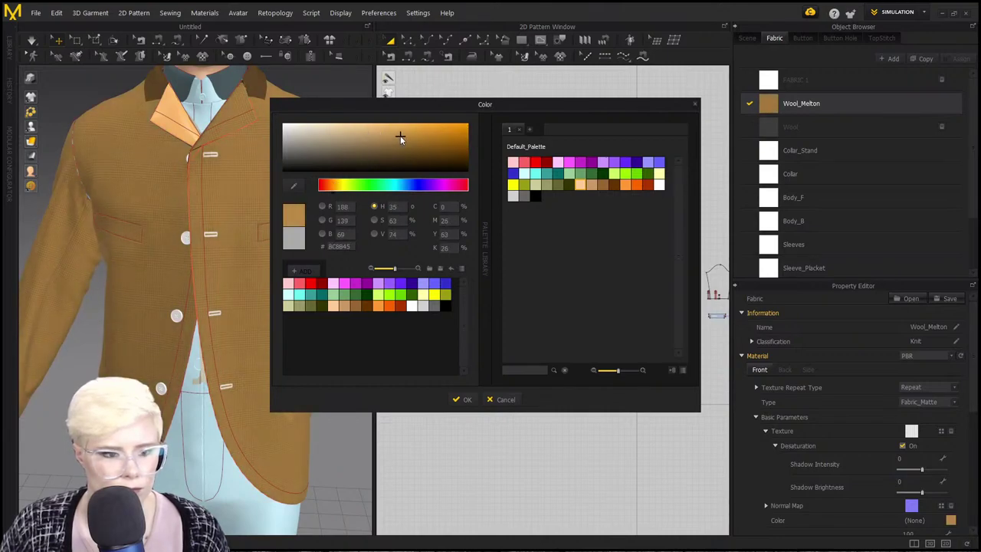
Set the Wool_Melton color to a muted khaki, 9C937C, by desaturating the Brown 3 swatch and shifting its hue towards yellow.
{"action": "left_click", "coordinate": [601, 185]}
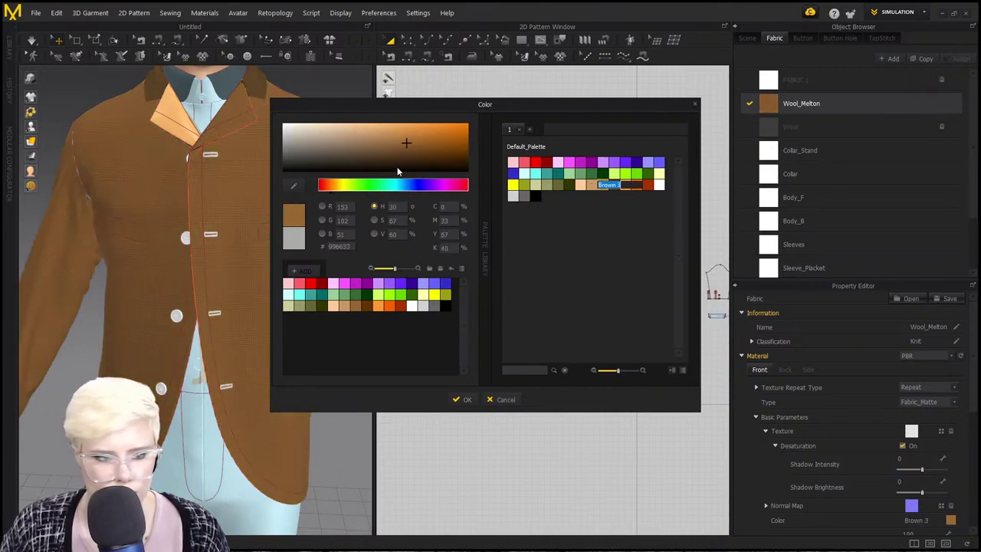
{"action": "left_click_drag", "start_coordinate": [406, 140], "coordinate": [322, 142]}
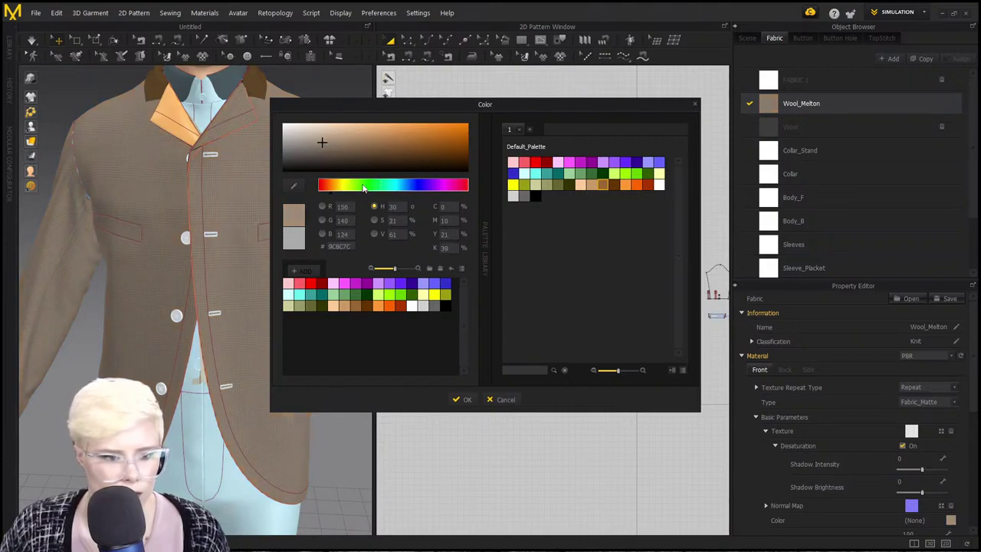
{"action": "left_click_drag", "start_coordinate": [365, 187], "coordinate": [337, 189]}
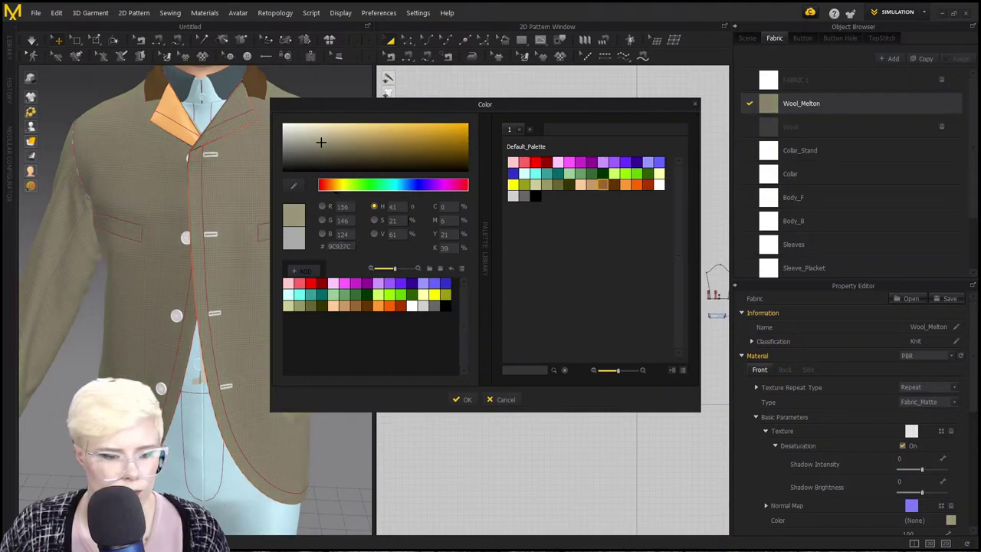
{"action": "left_click", "coordinate": [462, 400]}
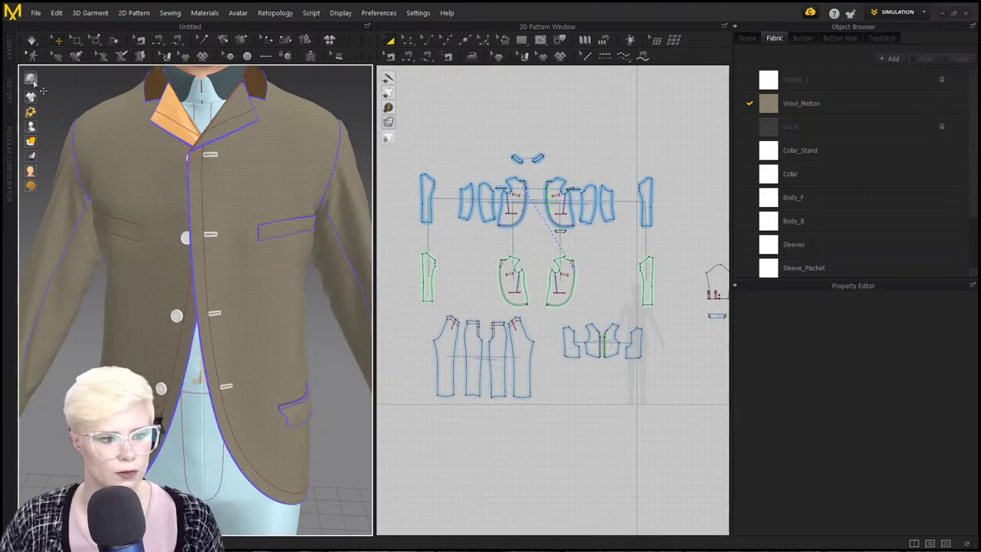
Examine the recolored jacket's front, pockets, buttons and buttonholes from several angles.
{"action": "scroll", "coordinate": [219, 234], "scroll_direction": "down", "scroll_amount": 1}
{"action": "middle_click_drag", "start_coordinate": [219, 235], "coordinate": [243, 279]}
{"action": "right_click_drag", "start_coordinate": [243, 279], "coordinate": [222, 264]}
{"action": "scroll", "coordinate": [248, 304], "scroll_direction": "down", "scroll_amount": 1}
{"action": "middle_click_drag", "start_coordinate": [248, 304], "coordinate": [244, 256]}
{"action": "scroll", "coordinate": [259, 352], "scroll_direction": "up", "scroll_amount": 1}
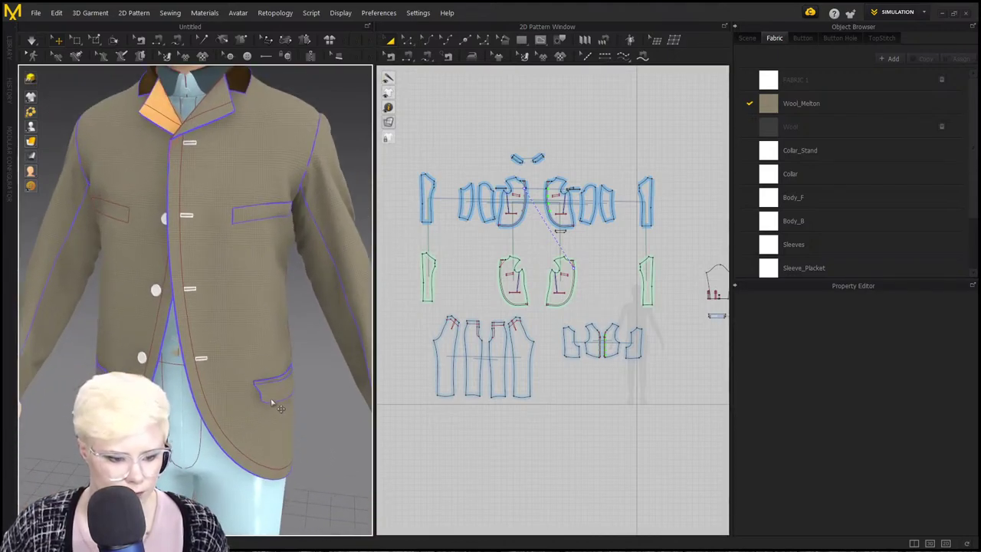
{"action": "scroll", "coordinate": [525, 314], "scroll_direction": "down", "scroll_amount": 2}
{"action": "right_click_drag", "start_coordinate": [196, 272], "coordinate": [246, 304]}
Select the third button on the jacket front to check which button style it uses.
{"action": "left_click", "coordinate": [802, 37]}
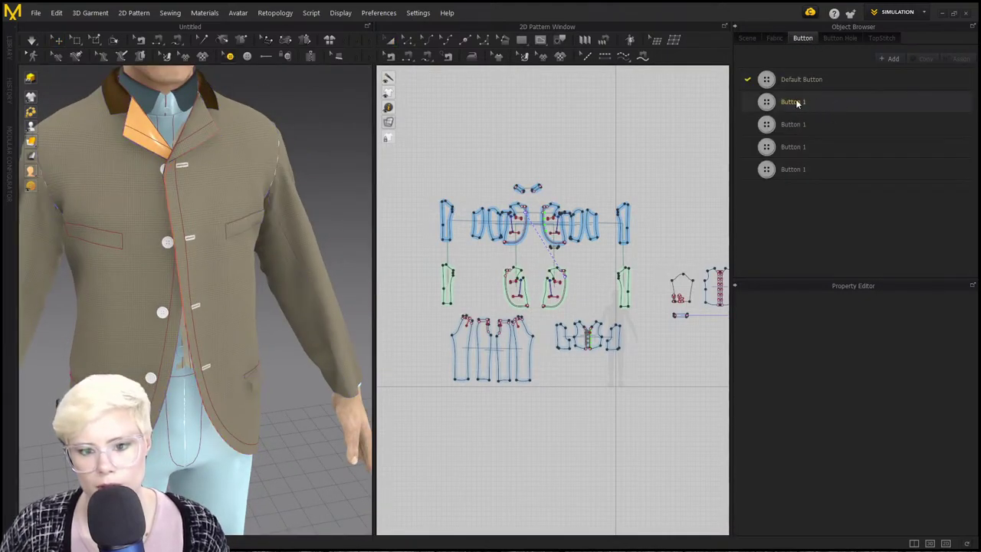
{"action": "right_click_drag", "start_coordinate": [286, 184], "coordinate": [222, 170]}
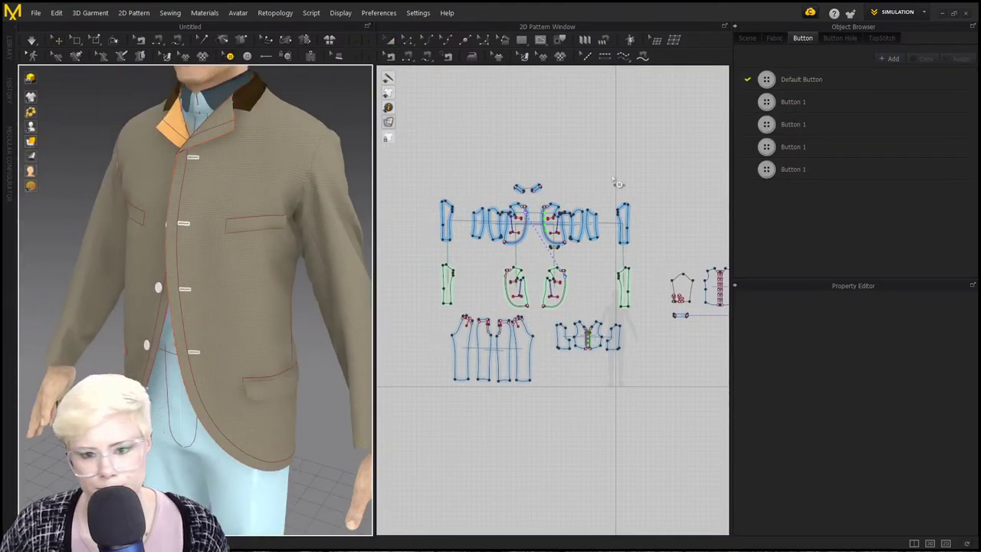
{"action": "right_click_drag", "start_coordinate": [246, 225], "coordinate": [289, 233]}
{"action": "left_click", "coordinate": [155, 303]}
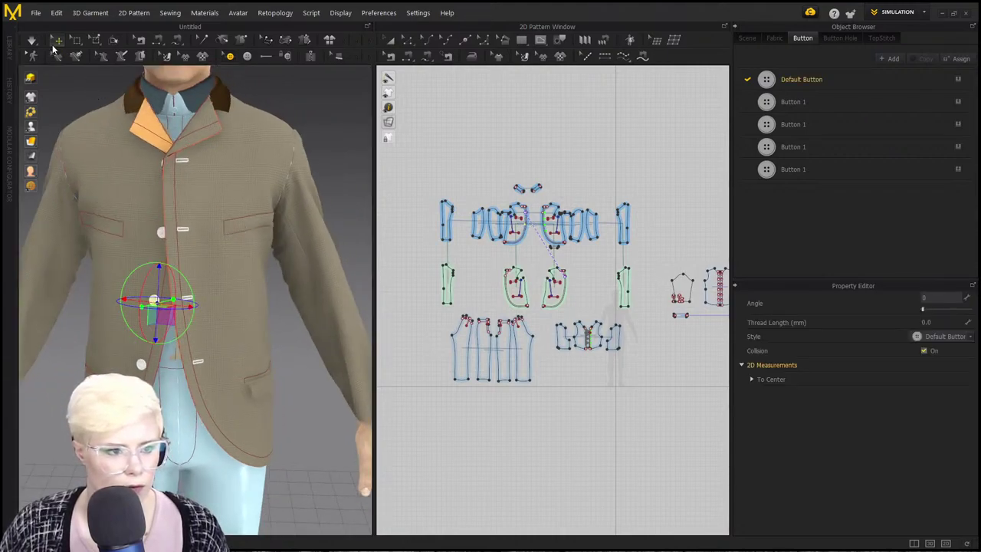
{"action": "key", "text": "q"}
{"action": "left_click", "coordinate": [154, 303]}
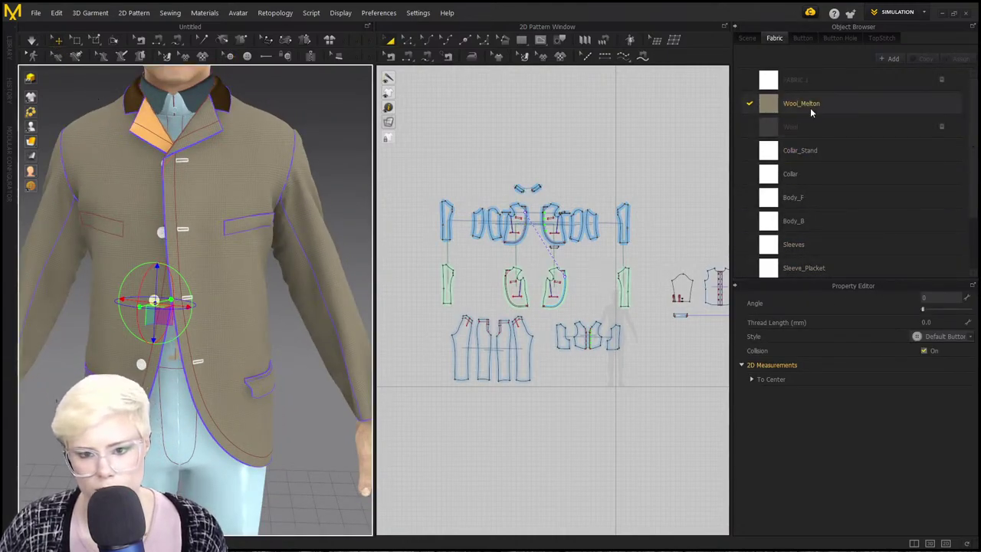
Color the Default Button by sampling the jacket fabric and adjusting it to a warmer, more saturated khaki, 948167.
{"action": "left_click", "coordinate": [804, 38]}
{"action": "left_click", "coordinate": [795, 77]}
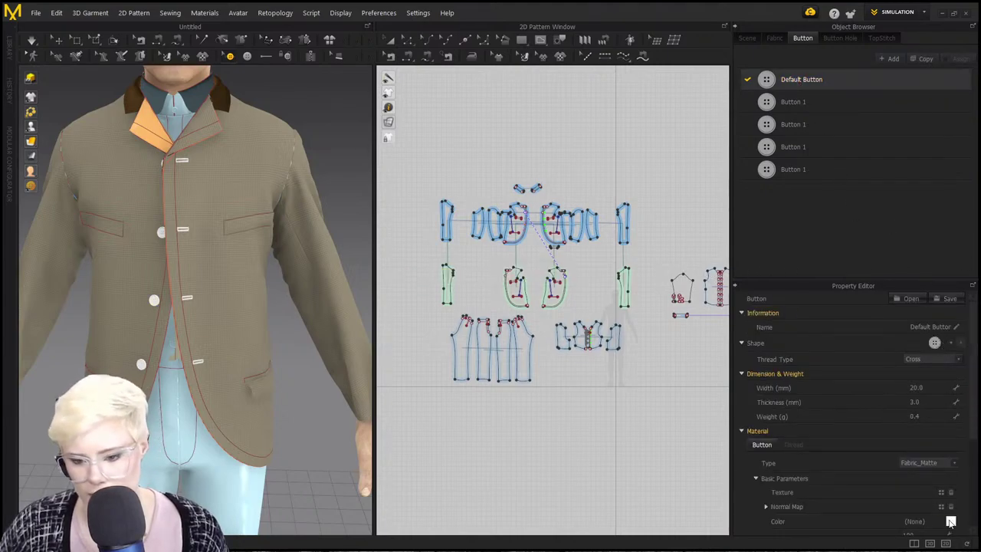
{"action": "left_click", "coordinate": [950, 521]}
{"action": "left_click", "coordinate": [294, 186]}
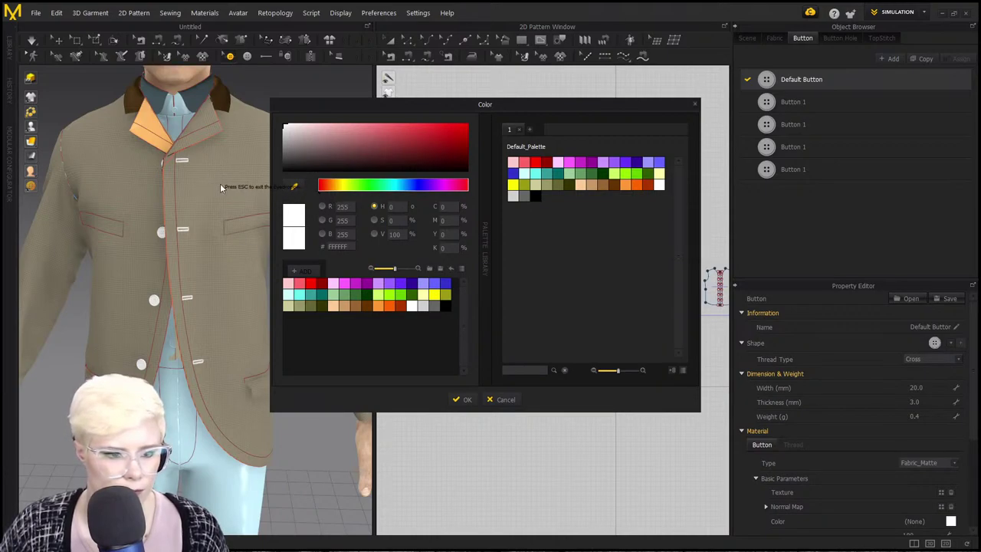
{"action": "left_click", "coordinate": [223, 184]}
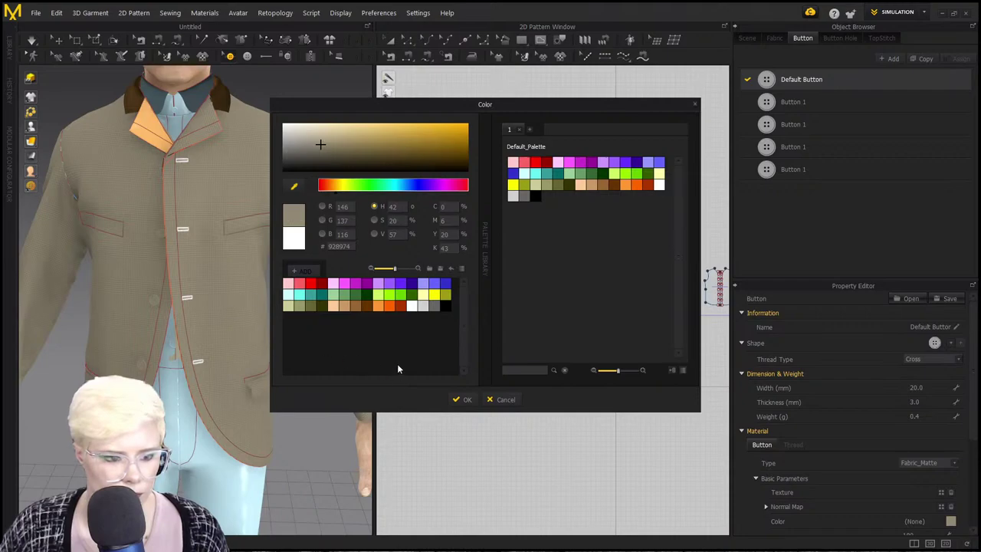
{"action": "left_click", "coordinate": [325, 147]}
{"action": "left_click_drag", "start_coordinate": [325, 145], "coordinate": [339, 145]}
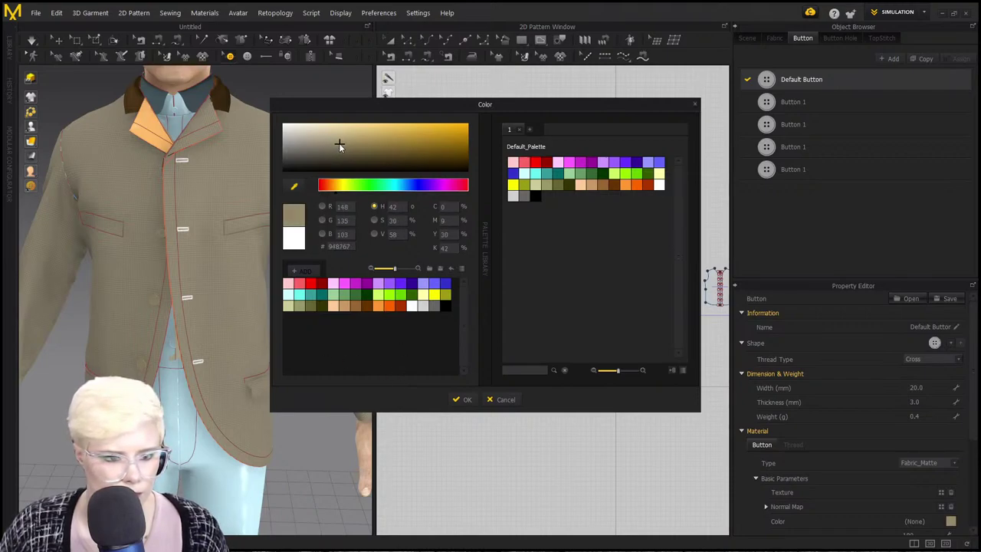
{"action": "left_click_drag", "start_coordinate": [338, 186], "coordinate": [335, 188]}
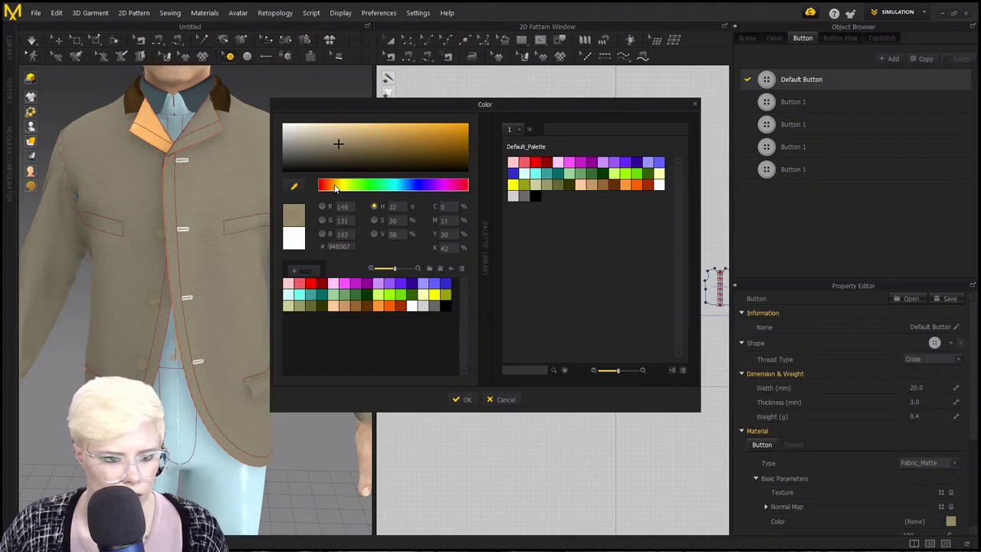
{"action": "left_click", "coordinate": [462, 399]}
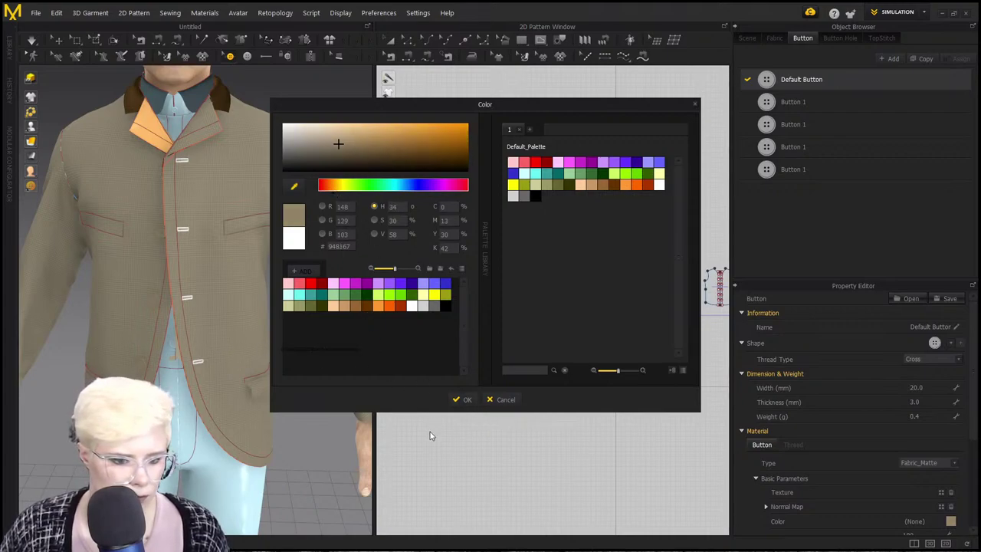
{"action": "scroll", "coordinate": [153, 341], "scroll_direction": "up", "scroll_amount": 6}
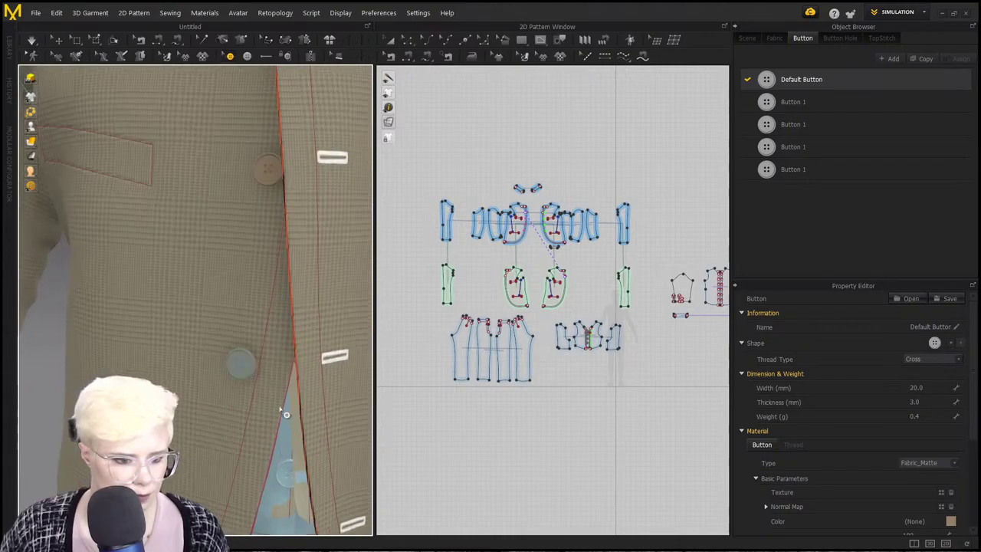
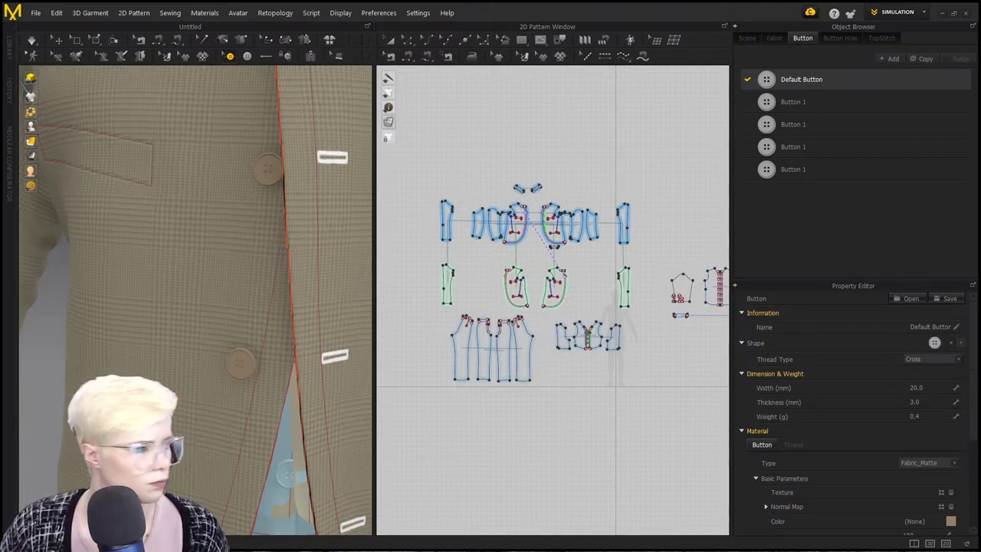
{"action": "scroll", "coordinate": [173, 210], "scroll_direction": "down", "scroll_amount": 4}
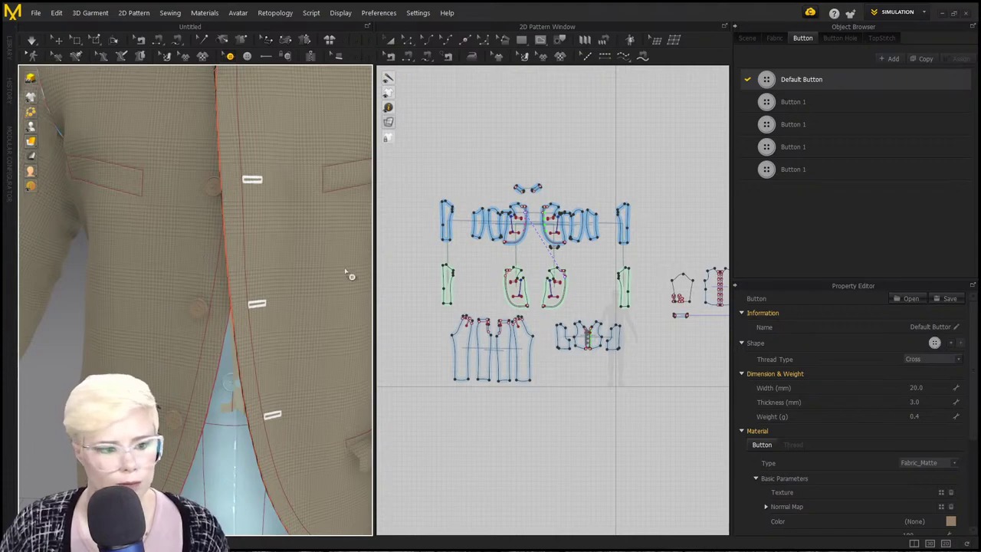
Brighten and saturate the Default Button color to a tan, AA8D66.
{"action": "left_click", "coordinate": [950, 521]}
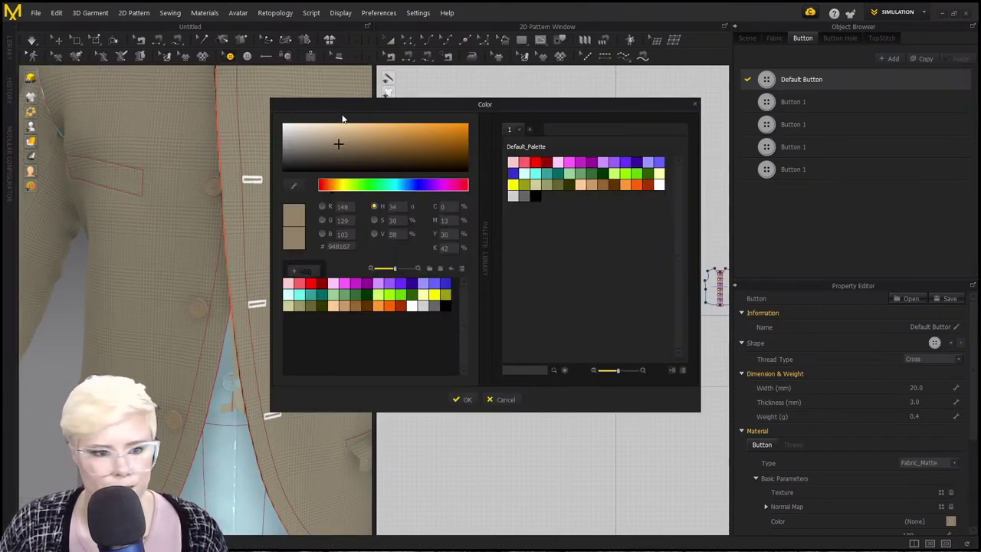
{"action": "left_click", "coordinate": [361, 147]}
{"action": "mouse_move", "coordinate": [358, 147]}
{"action": "left_mouse_down"}
{"action": "mouse_move", "coordinate": [349, 144]}
{"action": "mouse_move", "coordinate": [357, 139]}
{"action": "left_mouse_up"}
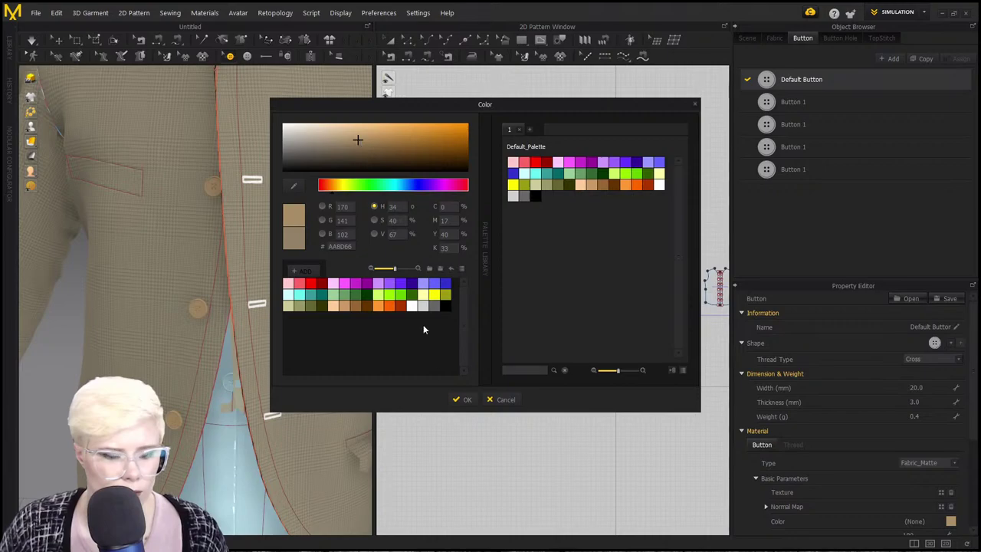
{"action": "left_click", "coordinate": [460, 400]}
Set the Default Button's material type to Plastic and check the jacket buttons up close and from a distance.
{"action": "left_click", "coordinate": [947, 466]}
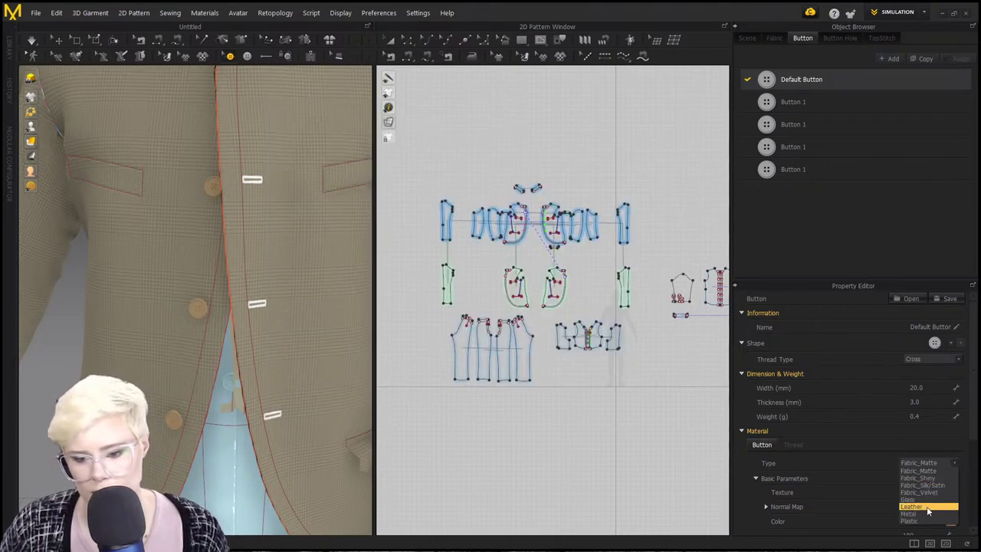
{"action": "left_click", "coordinate": [910, 521]}
{"action": "mouse_move", "coordinate": [121, 322]}
{"action": "right_mouse_down"}
{"action": "mouse_move", "coordinate": [131, 314]}
{"action": "mouse_move", "coordinate": [115, 313]}
{"action": "mouse_move", "coordinate": [132, 320]}
{"action": "right_mouse_up"}
{"action": "right_click_drag", "start_coordinate": [207, 273], "coordinate": [192, 330]}
{"action": "middle_click_drag", "start_coordinate": [193, 330], "coordinate": [180, 372]}
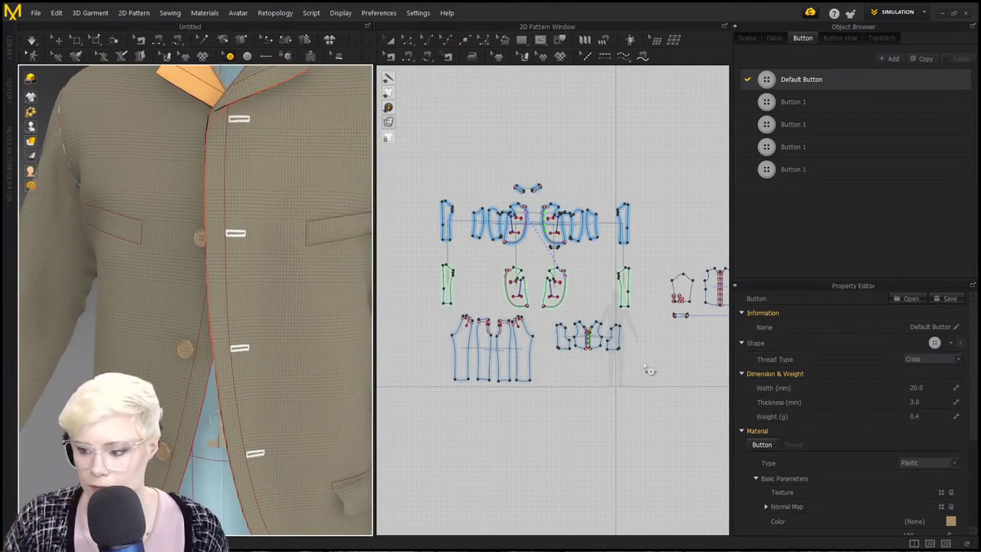
{"action": "scroll", "coordinate": [308, 243], "scroll_direction": "up", "scroll_amount": 5}
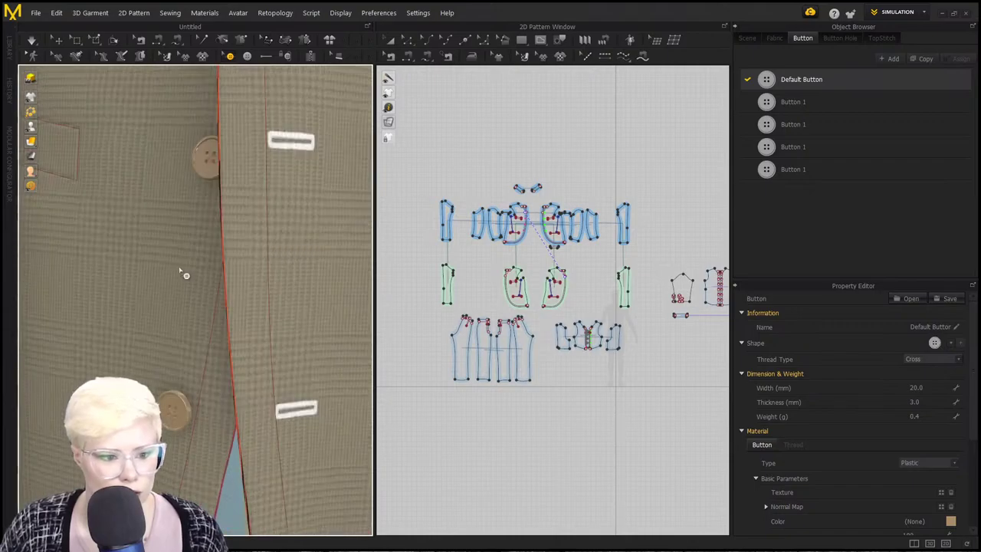
{"action": "right_click_drag", "start_coordinate": [186, 274], "coordinate": [221, 307]}
{"action": "scroll", "coordinate": [221, 307], "scroll_direction": "down", "scroll_amount": 6}
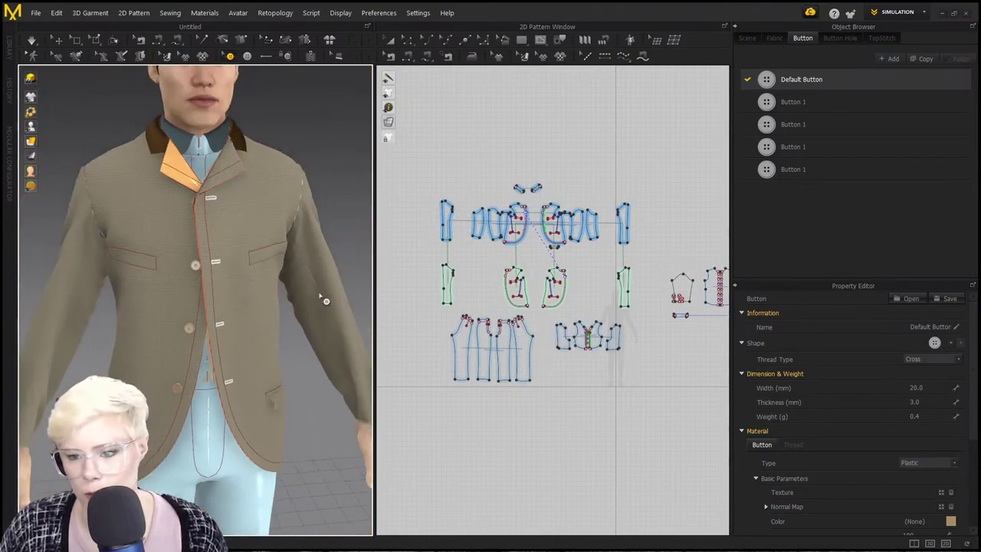
{"action": "right_click_drag", "start_coordinate": [323, 299], "coordinate": [280, 294]}
{"action": "scroll", "coordinate": [479, 376], "scroll_direction": "up", "scroll_amount": 2}
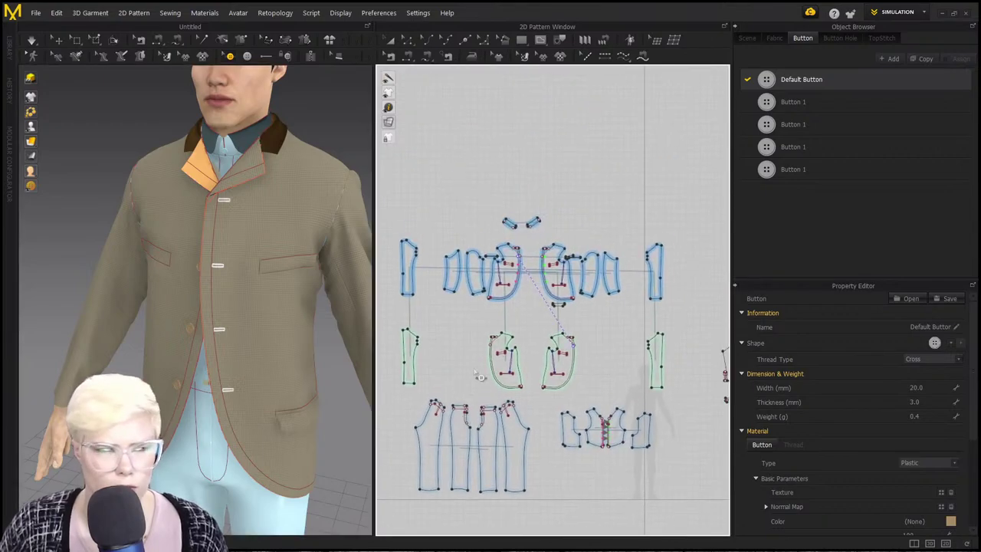
Color the jacket front's Default Buttonhole by sampling the surrounding fabric and slightly desaturating the sampled shade.
{"action": "scroll", "coordinate": [518, 284], "scroll_direction": "up", "scroll_amount": 2}
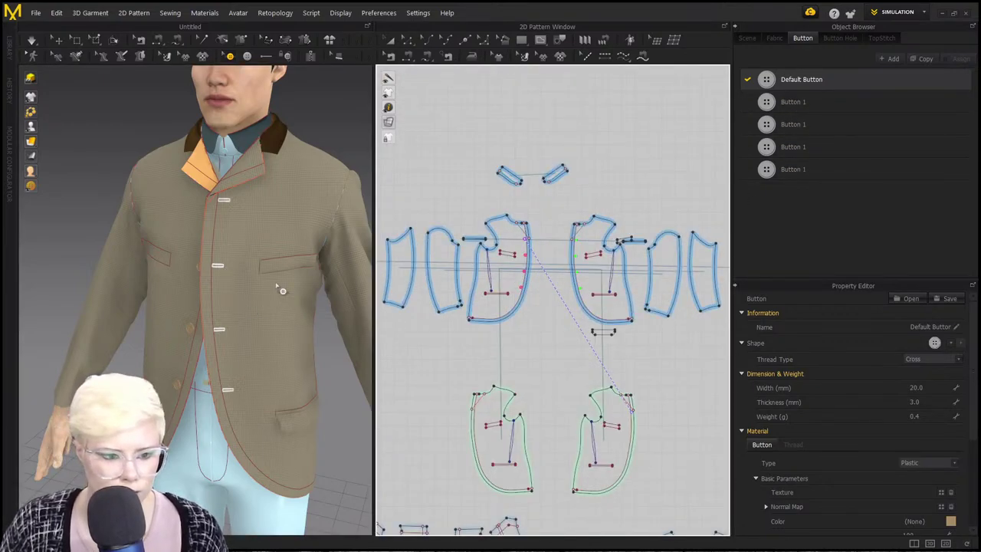
{"action": "scroll", "coordinate": [638, 261], "scroll_direction": "up", "scroll_amount": 5}
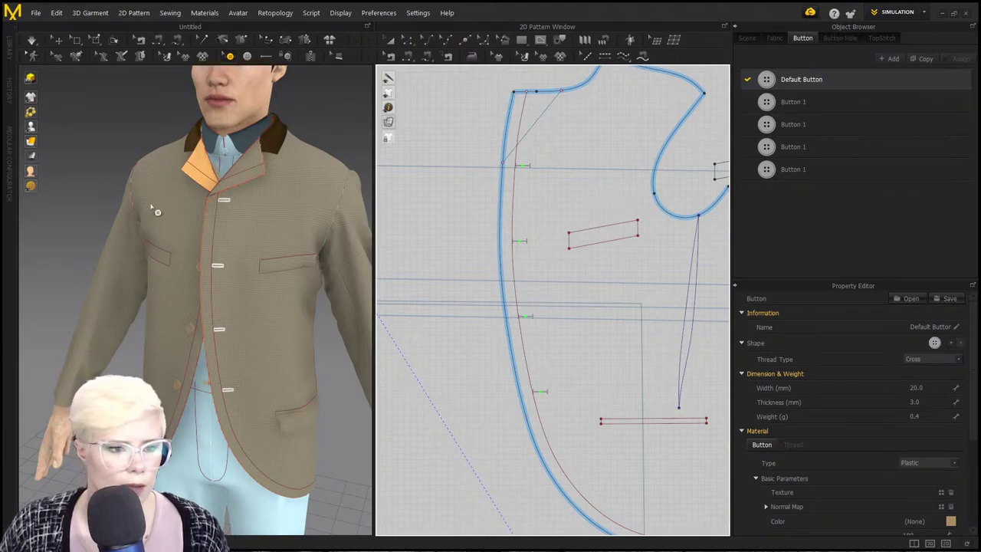
{"action": "left_click", "coordinate": [224, 202]}
{"action": "left_click", "coordinate": [840, 37]}
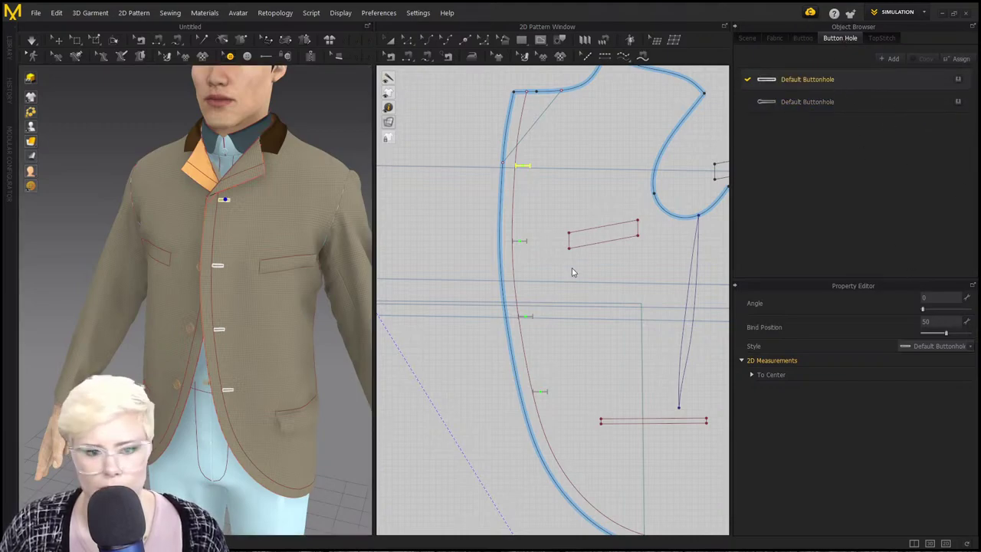
{"action": "left_click", "coordinate": [958, 432]}
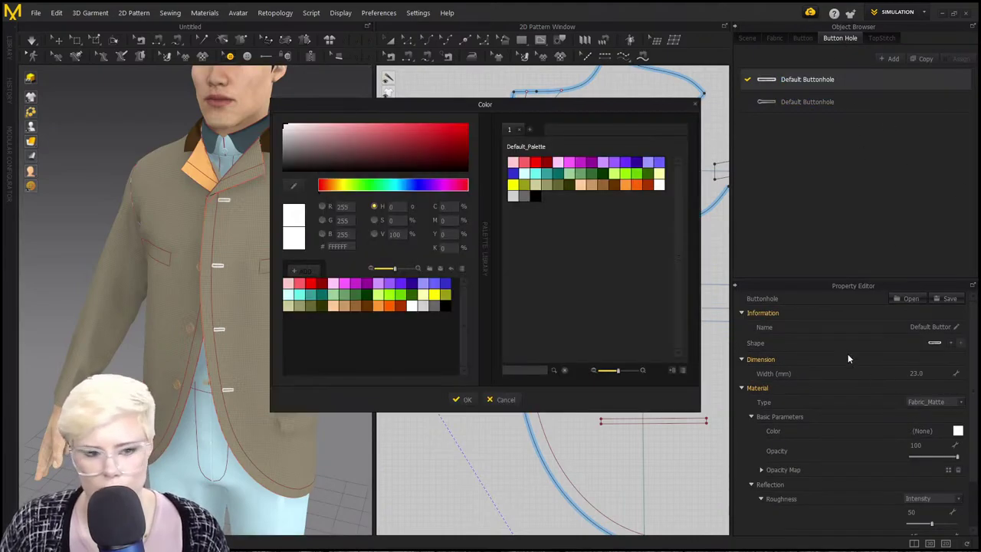
{"action": "left_click", "coordinate": [295, 185]}
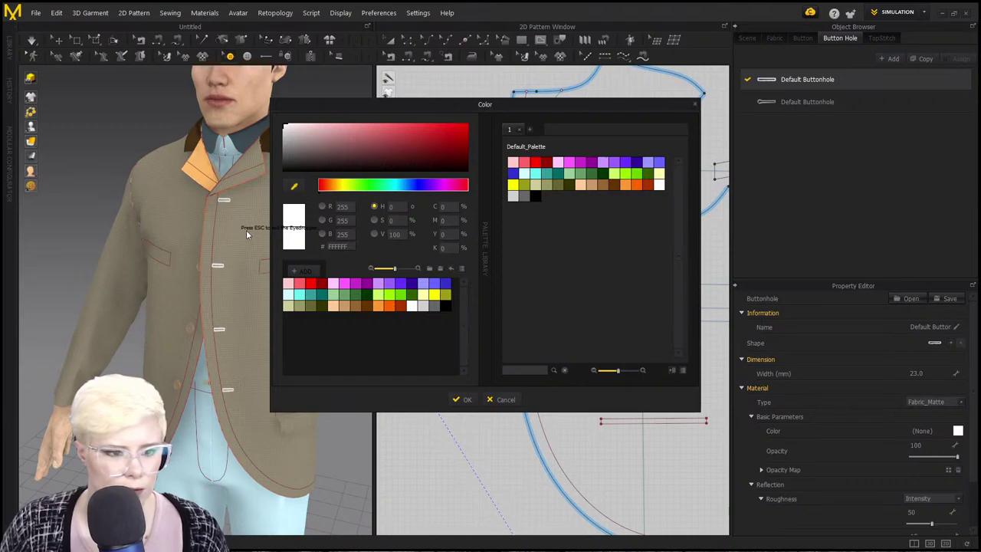
{"action": "left_click", "coordinate": [237, 227]}
{"action": "left_click_drag", "start_coordinate": [319, 148], "coordinate": [316, 148]}
{"action": "left_click", "coordinate": [455, 400]}
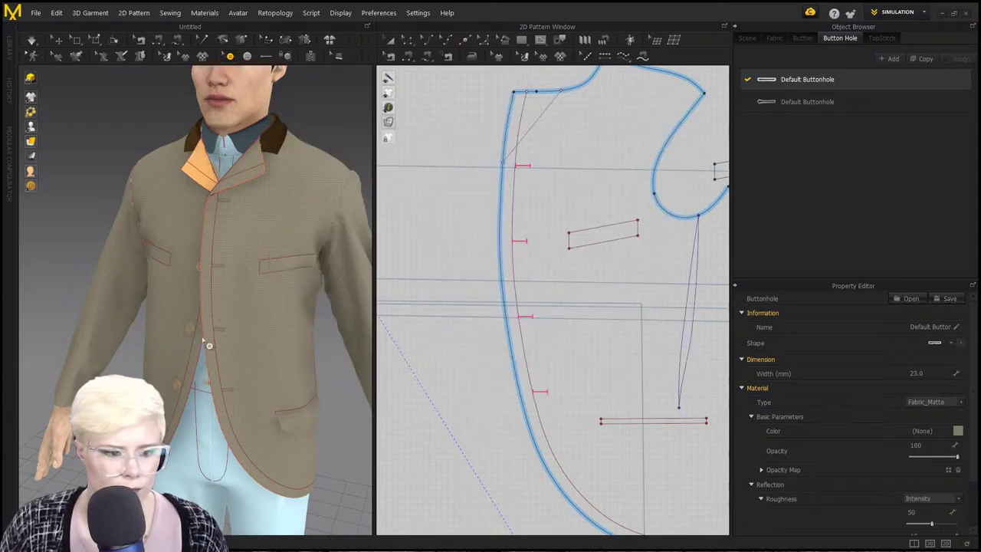
Set the particle distance of the flap on the jacket's lower front pocket to 10 mm.
{"action": "scroll", "coordinate": [253, 338], "scroll_direction": "up", "scroll_amount": 6}
{"action": "scroll", "coordinate": [280, 342], "scroll_direction": "down", "scroll_amount": 4}
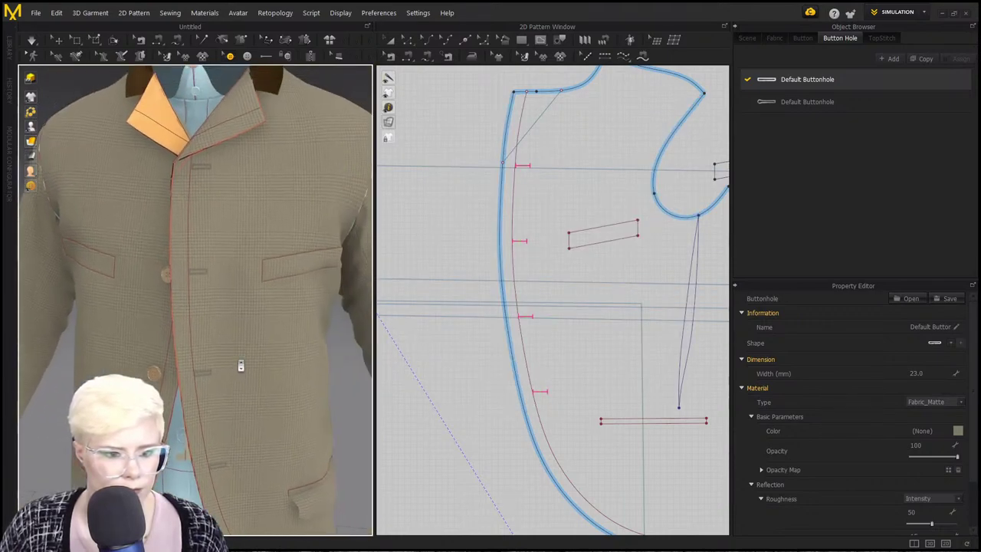
{"action": "scroll", "coordinate": [227, 287], "scroll_direction": "down", "scroll_amount": 4}
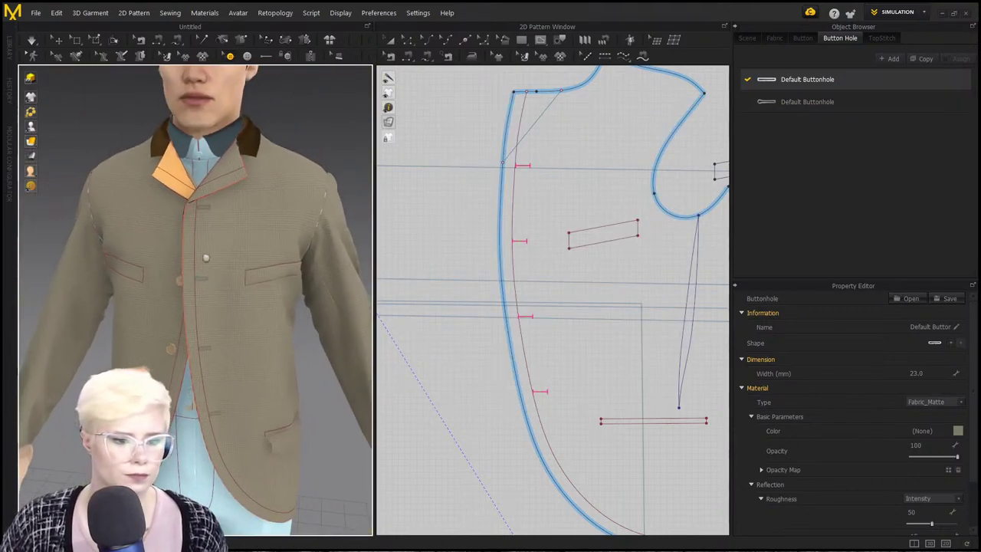
{"action": "middle_click_drag", "start_coordinate": [206, 256], "coordinate": [210, 234]}
{"action": "right_click_drag", "start_coordinate": [256, 388], "coordinate": [223, 374]}
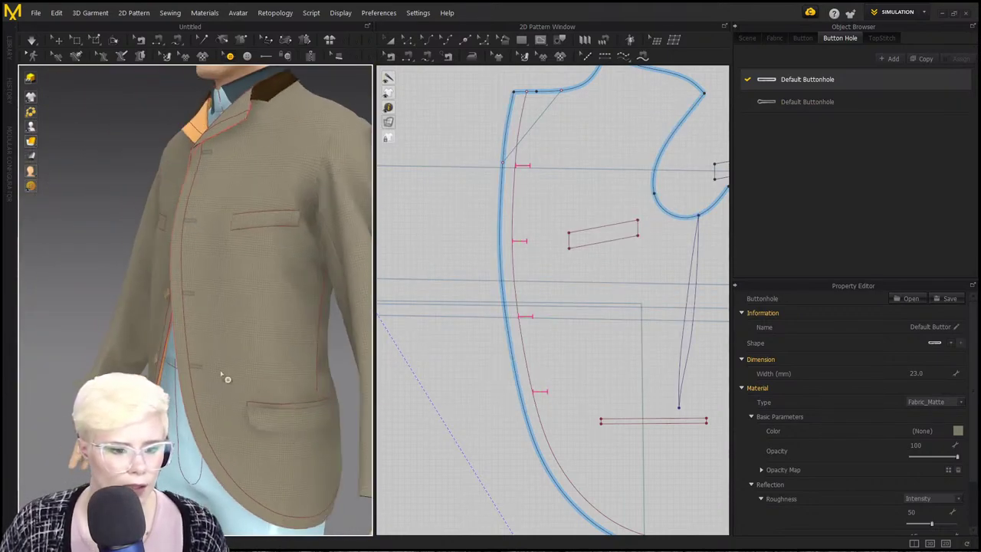
{"action": "left_click", "coordinate": [274, 440]}
{"action": "double_click", "coordinate": [917, 465]}
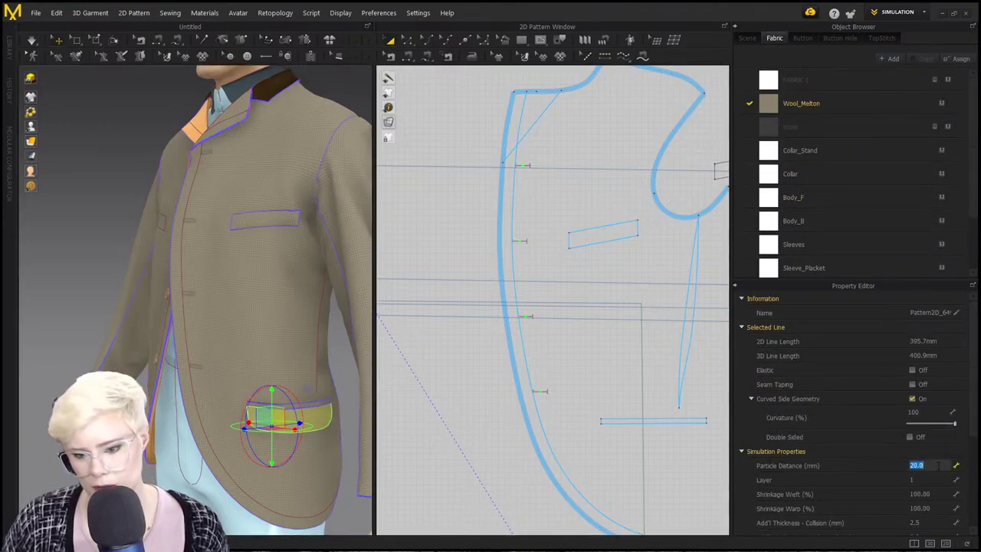
{"action": "key", "text": "Return"}
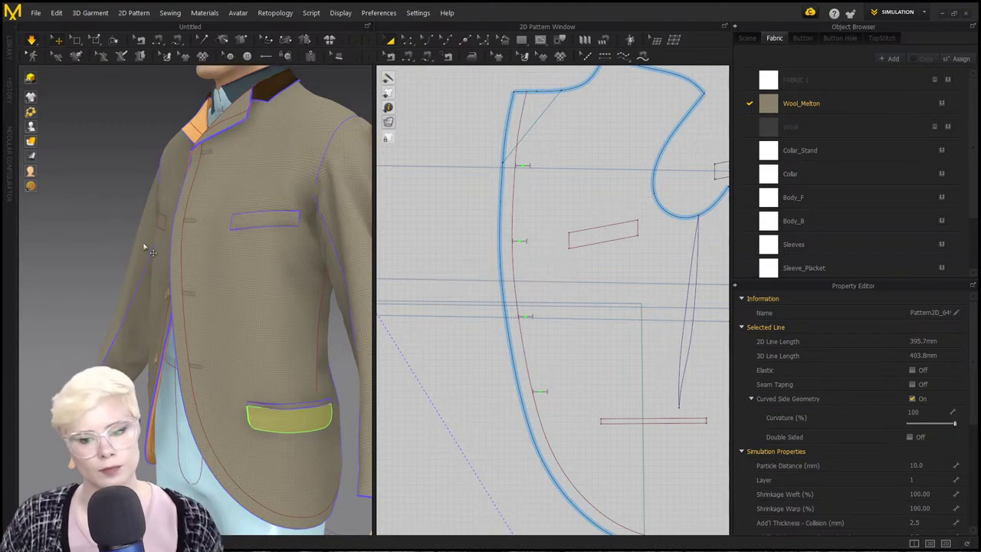
Settle the jacket's front opening by tugging the cloth while the simulation runs, and stop the simulation.
{"action": "left_click_drag", "start_coordinate": [151, 291], "coordinate": [180, 282]}
{"action": "right_click_drag", "start_coordinate": [239, 278], "coordinate": [284, 278]}
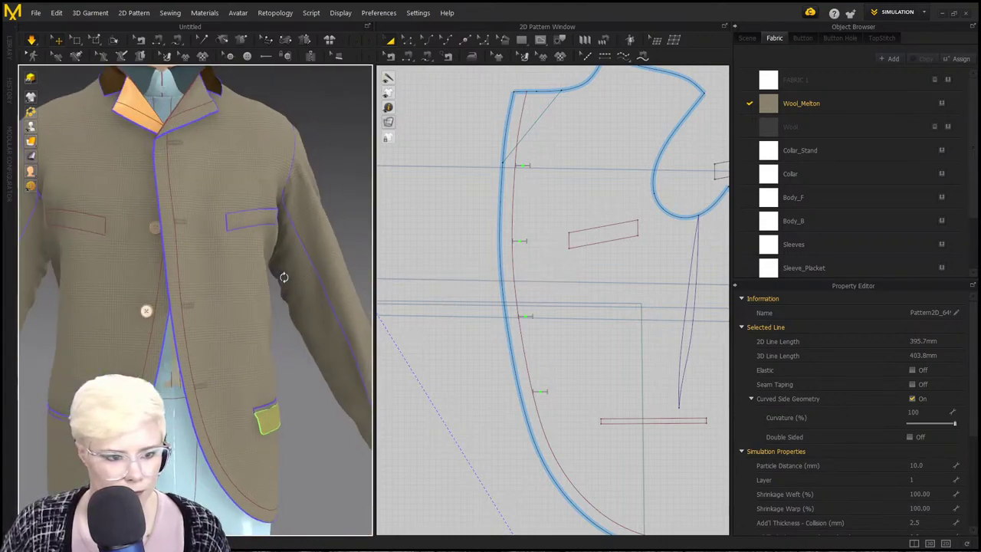
{"action": "middle_click_drag", "start_coordinate": [171, 273], "coordinate": [194, 248]}
{"action": "left_click_drag", "start_coordinate": [194, 246], "coordinate": [212, 303]}
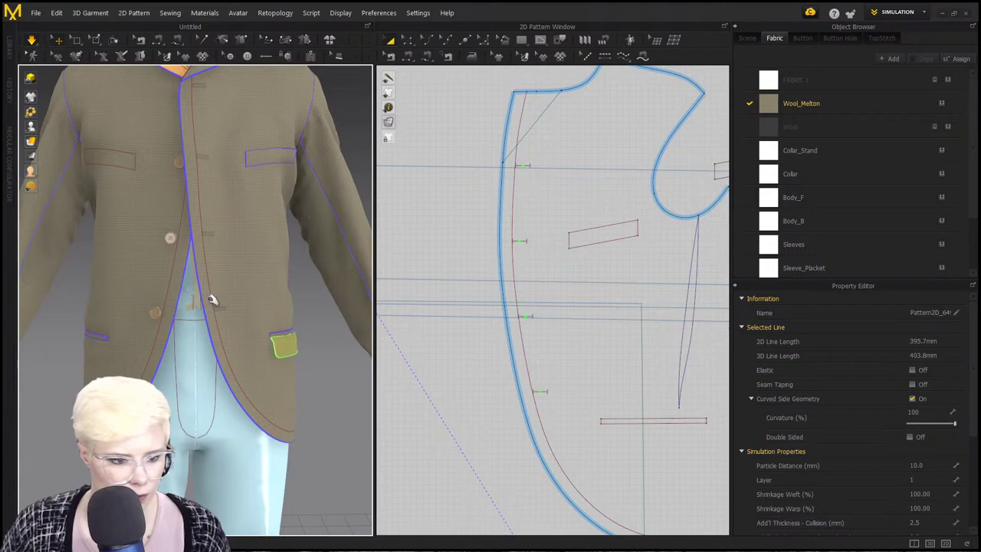
{"action": "scroll", "coordinate": [214, 299], "scroll_direction": "up", "scroll_amount": 5}
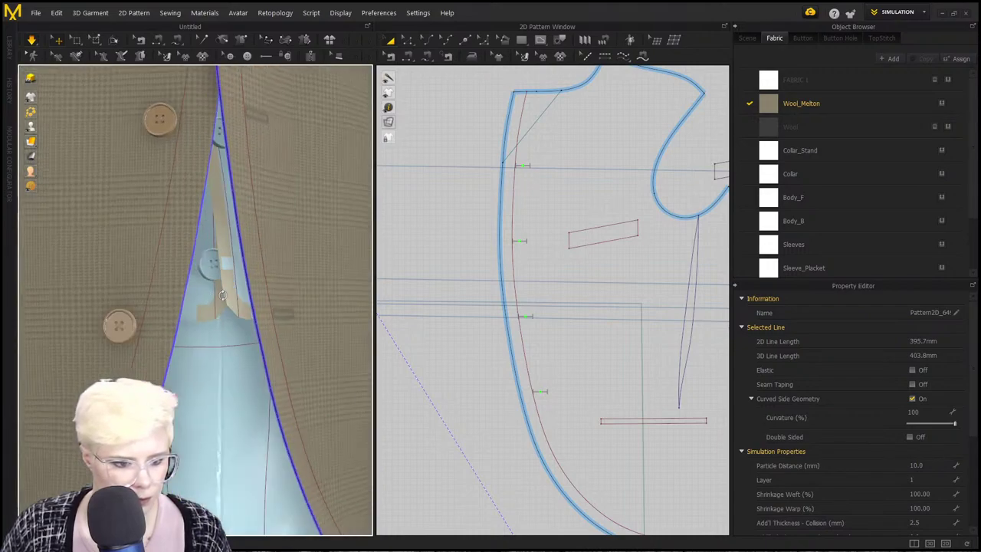
{"action": "right_click_drag", "start_coordinate": [222, 296], "coordinate": [218, 302]}
{"action": "scroll", "coordinate": [223, 307], "scroll_direction": "down", "scroll_amount": 5}
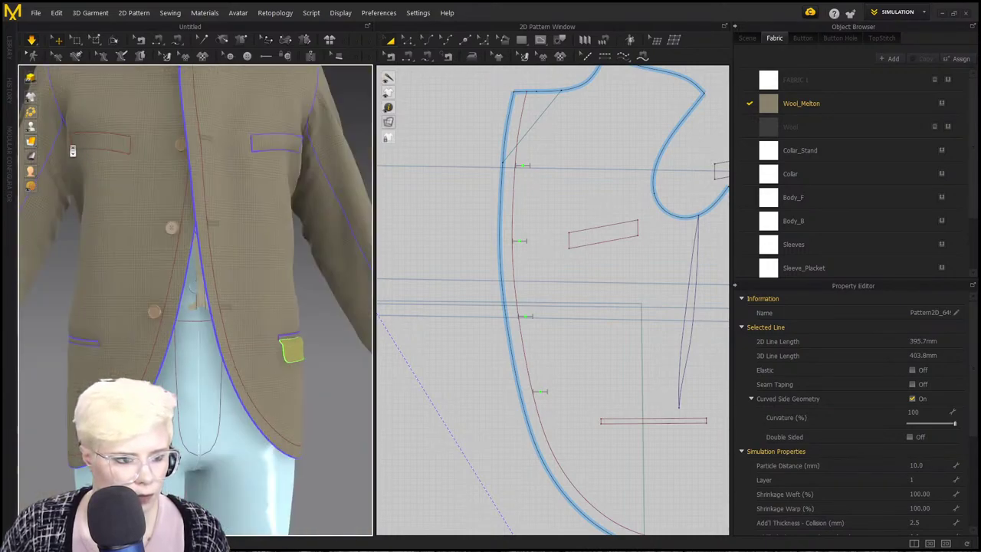
{"action": "key", "text": "space"}
Change the 3D garment's surface display style and review the whole jacket front.
{"action": "left_click", "coordinate": [59, 145]}
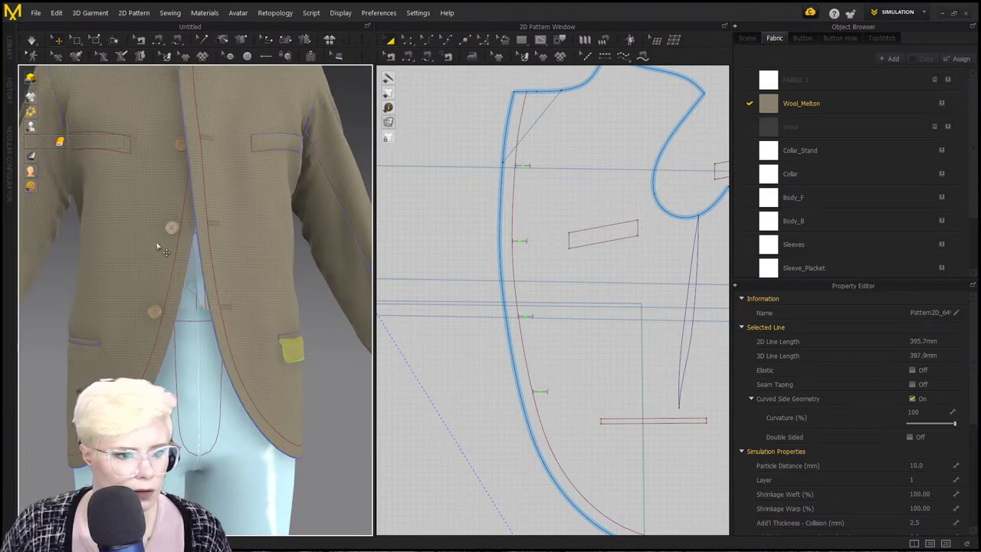
{"action": "right_click_drag", "start_coordinate": [207, 263], "coordinate": [184, 261]}
{"action": "middle_click_drag", "start_coordinate": [205, 218], "coordinate": [218, 309]}
{"action": "scroll", "coordinate": [218, 309], "scroll_direction": "down", "scroll_amount": 1}
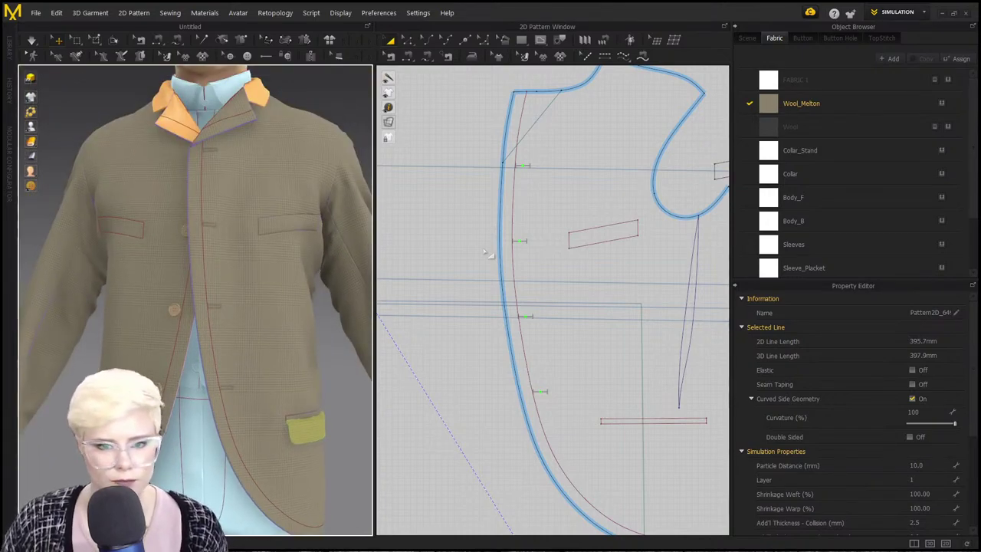
{"action": "scroll", "coordinate": [244, 222], "scroll_direction": "up", "scroll_amount": 1}
{"action": "scroll", "coordinate": [254, 256], "scroll_direction": "down", "scroll_amount": 2}
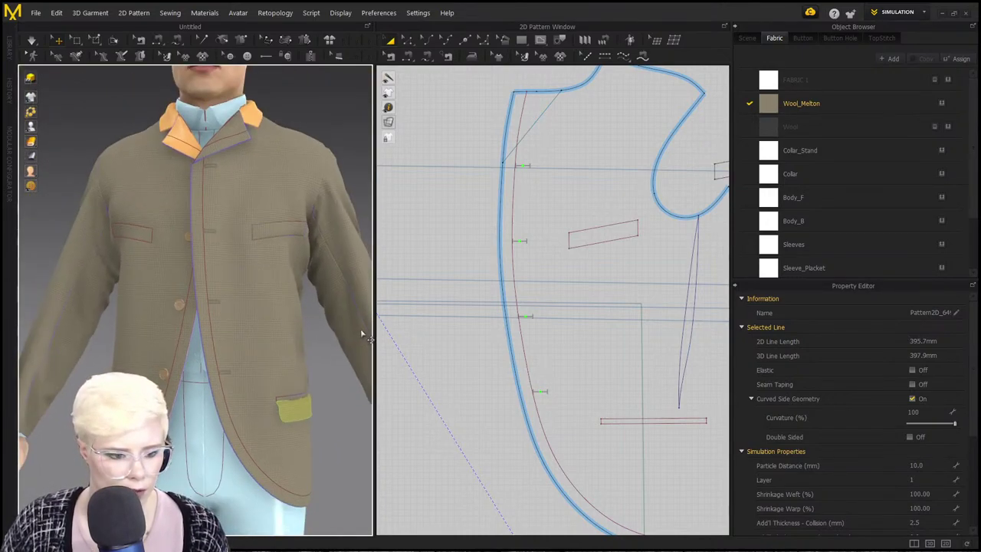
{"action": "scroll", "coordinate": [261, 326], "scroll_direction": "down", "scroll_amount": 2}
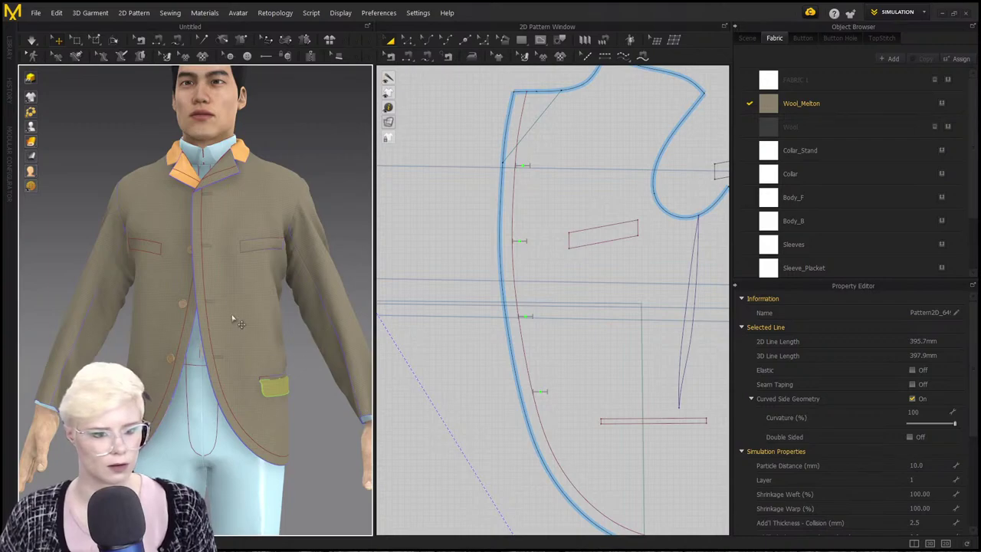
Delete the curved internal line running parallel to the jacket front's opening edge, and check the front edge close up on the garment.
{"action": "scroll", "coordinate": [522, 202], "scroll_direction": "down", "scroll_amount": 1}
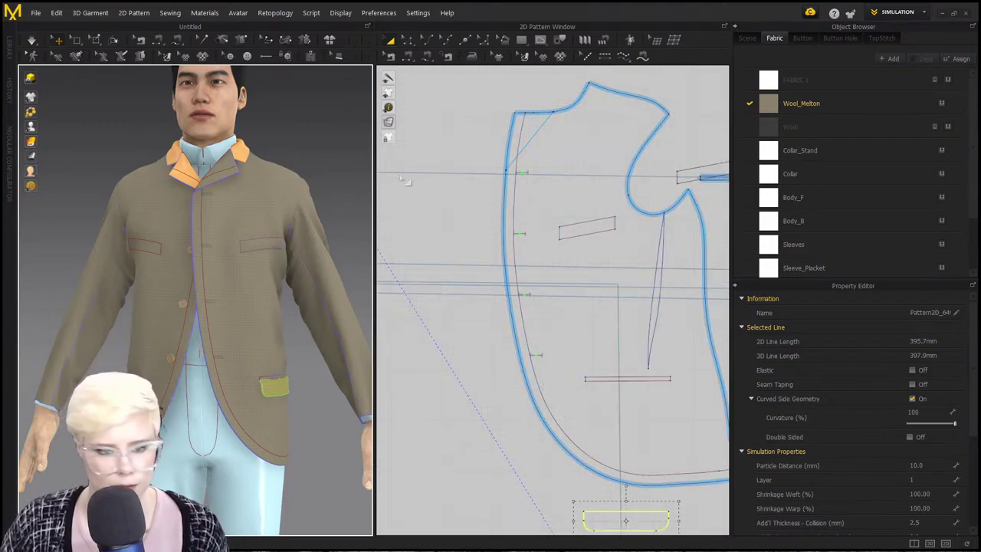
{"action": "left_click", "coordinate": [407, 42]}
{"action": "left_click", "coordinate": [519, 201]}
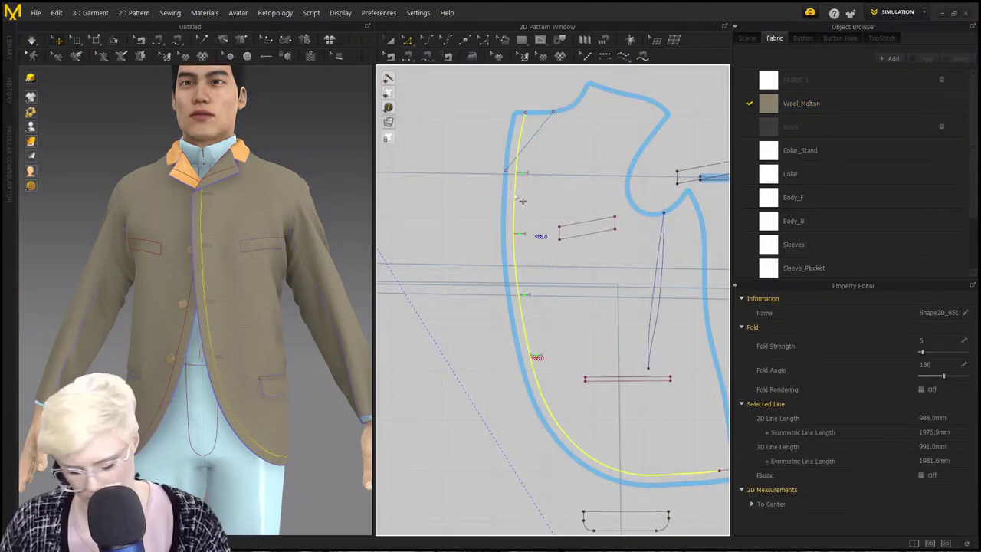
{"action": "left_click", "coordinate": [464, 256]}
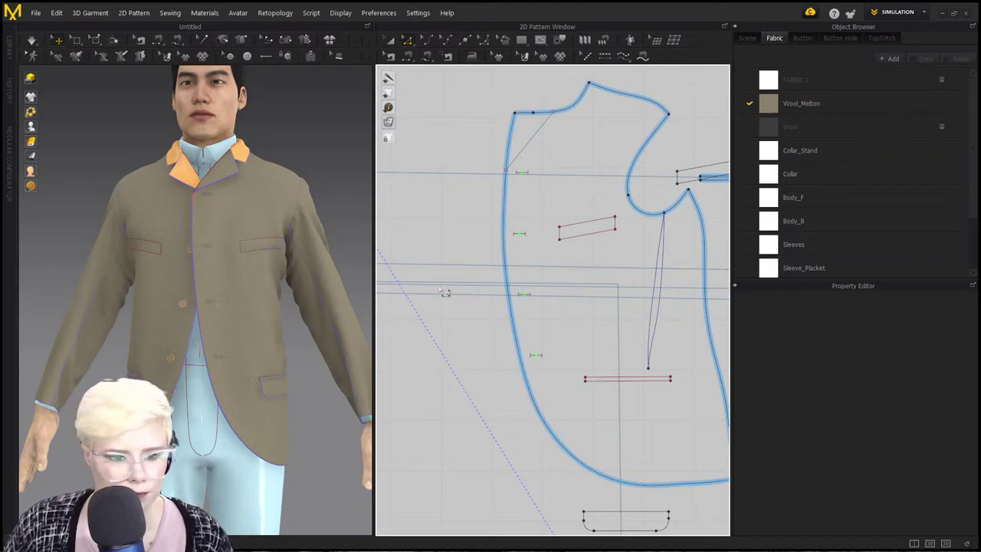
{"action": "right_click_drag", "start_coordinate": [446, 292], "coordinate": [475, 285]}
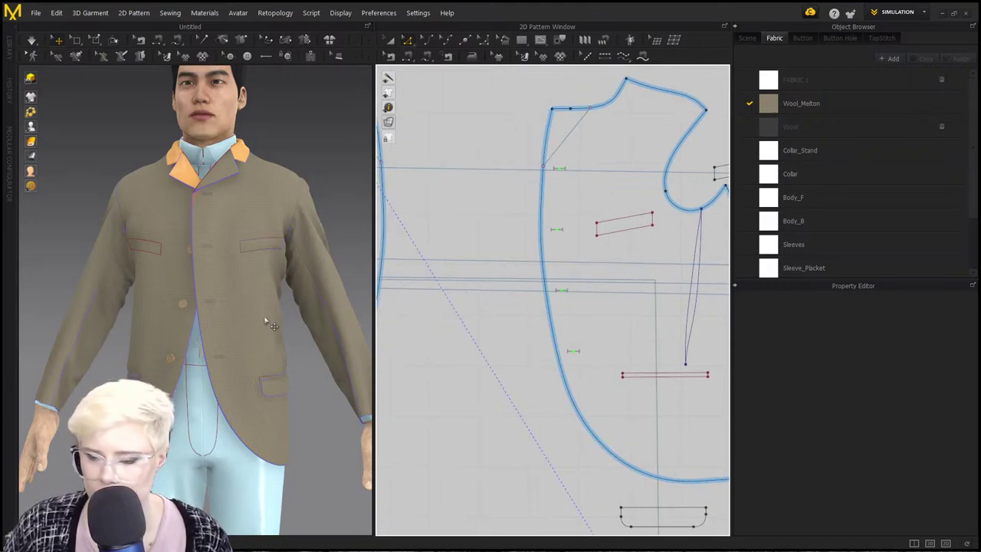
{"action": "scroll", "coordinate": [232, 310], "scroll_direction": "up", "scroll_amount": 6}
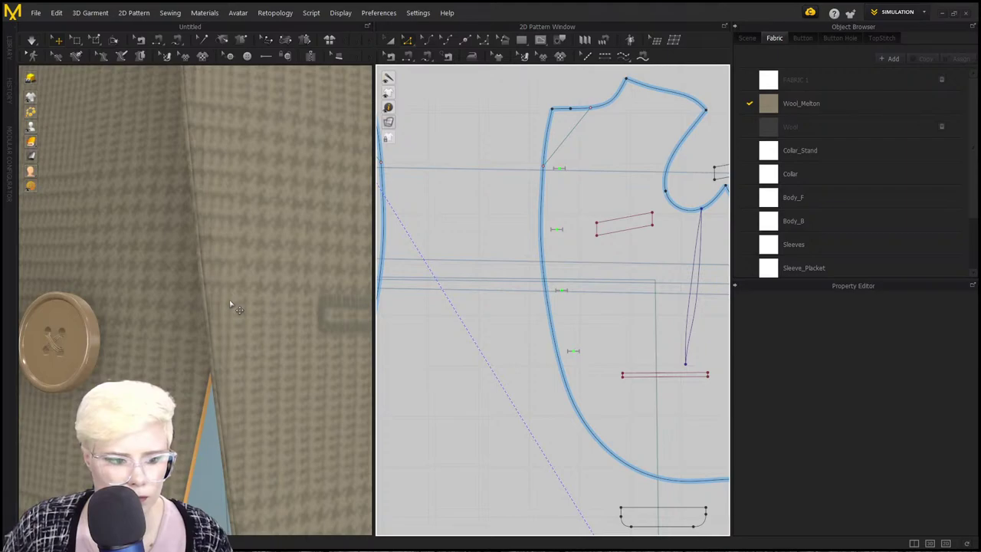
{"action": "scroll", "coordinate": [238, 305], "scroll_direction": "down", "scroll_amount": 5}
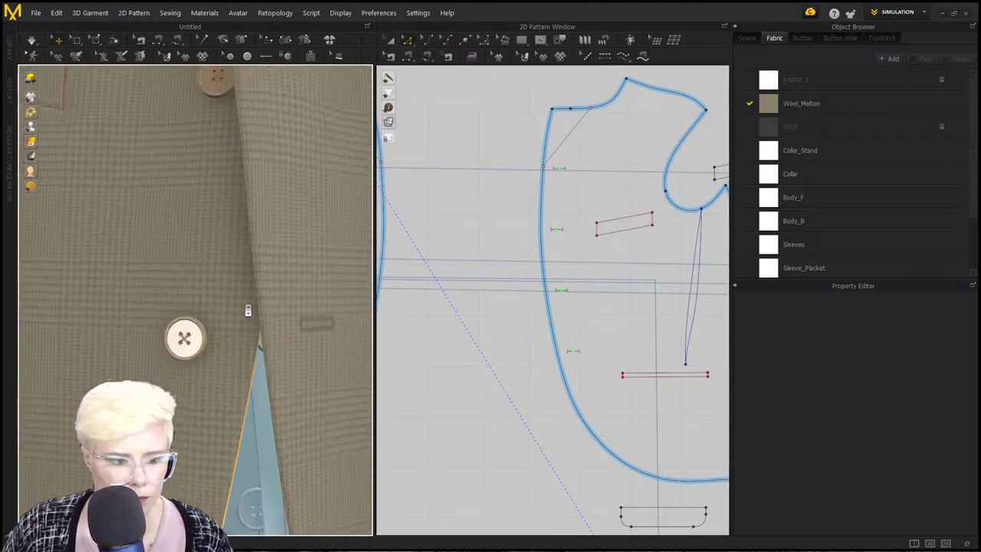
{"action": "scroll", "coordinate": [248, 311], "scroll_direction": "down", "scroll_amount": 6}
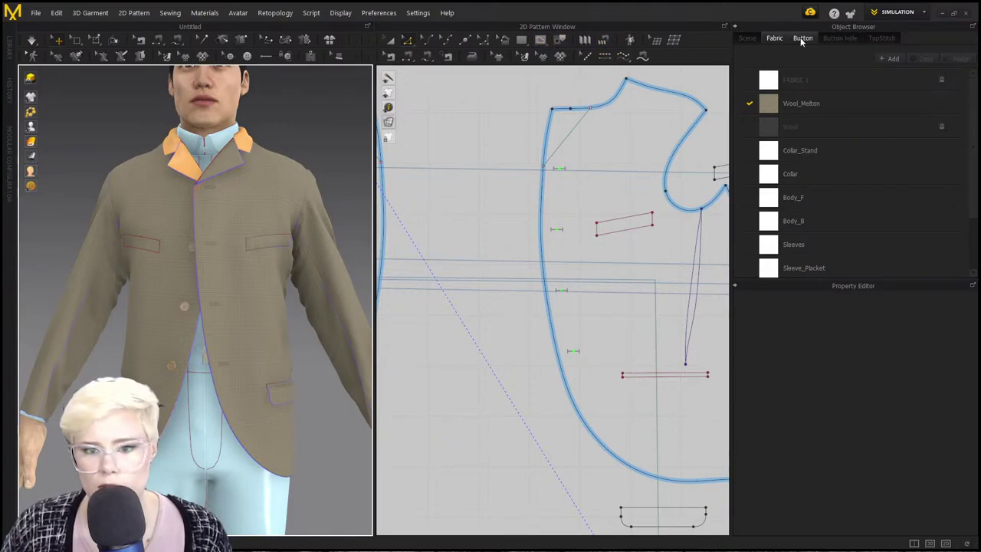
Set the offset of Topstitch 1 to 7.8 mm.
{"action": "left_click", "coordinate": [880, 38]}
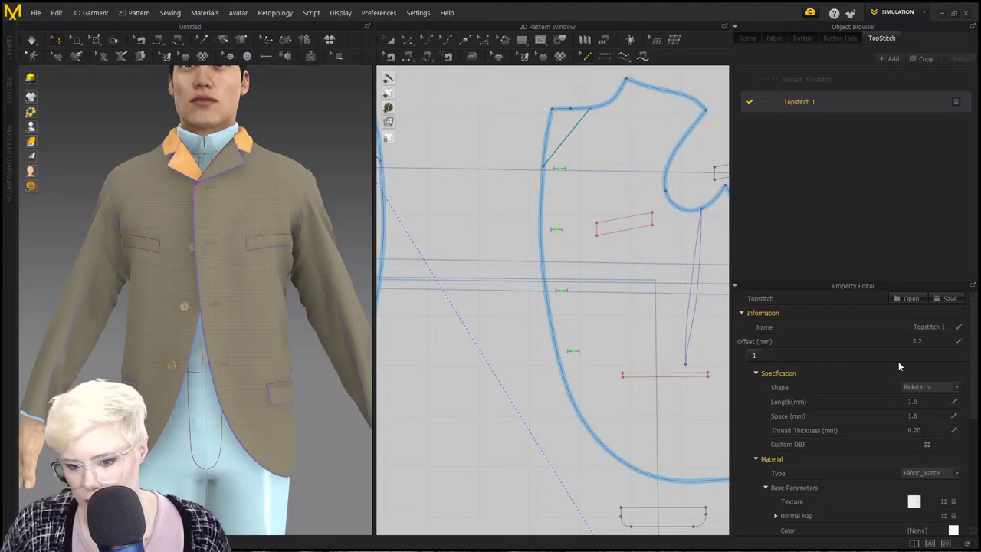
{"action": "left_click", "coordinate": [924, 342]}
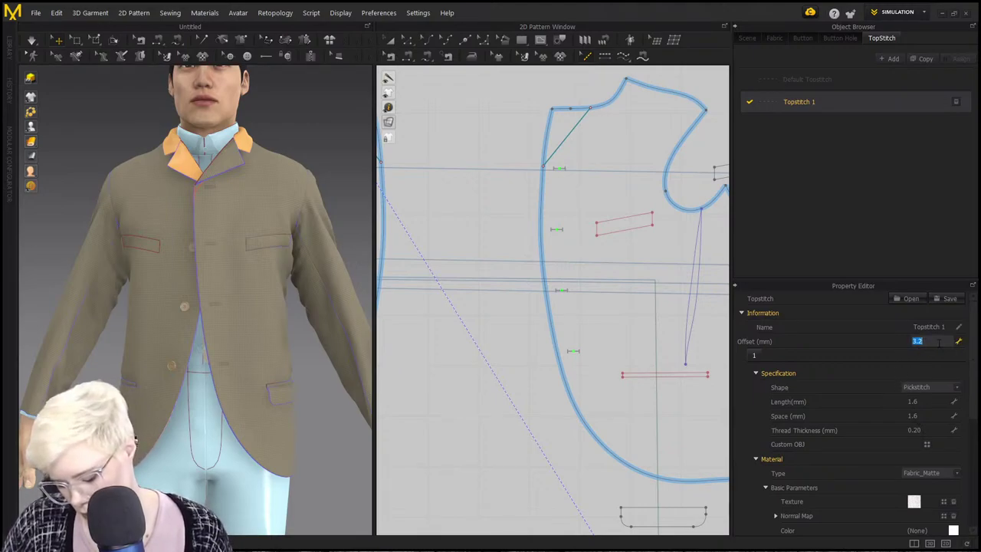
{"action": "key", "text": "Return"}
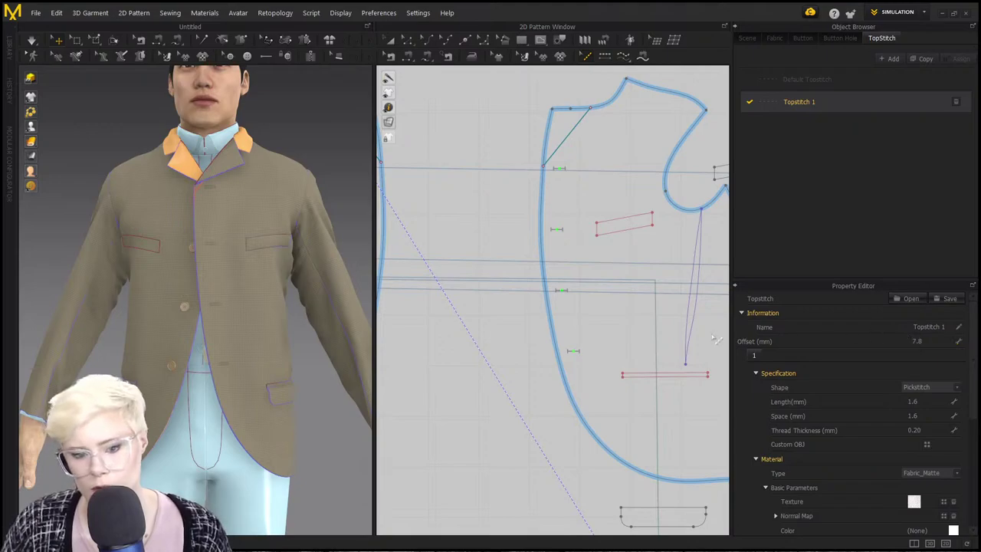
Topstitch the jacket front piece with Topstitch 1 along its neckline, front edge and curved hem, and check the stitching on the garment.
{"action": "right_click_drag", "start_coordinate": [613, 243], "coordinate": [598, 297]}
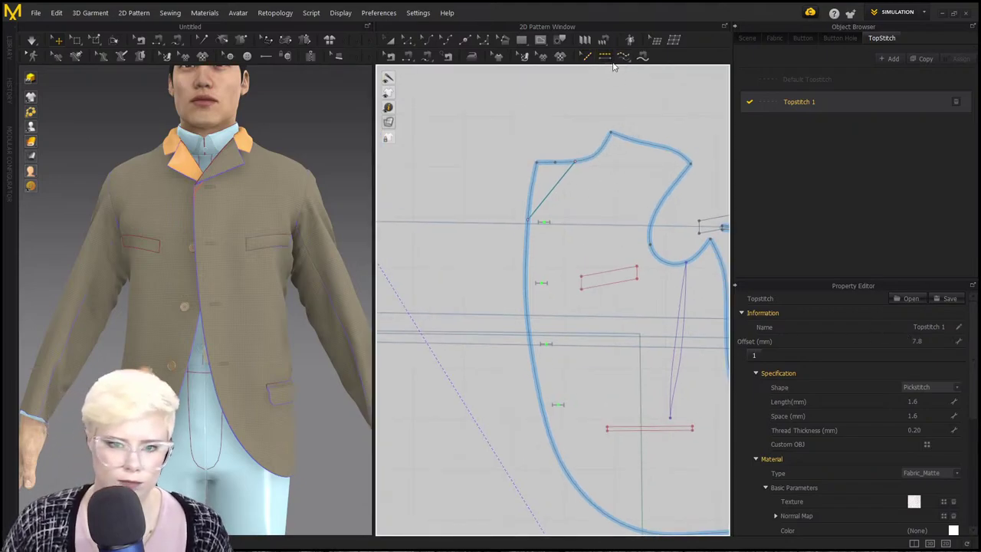
{"action": "scroll", "coordinate": [552, 379], "scroll_direction": "down", "scroll_amount": 2}
{"action": "middle_click_drag", "start_coordinate": [552, 379], "coordinate": [468, 185]}
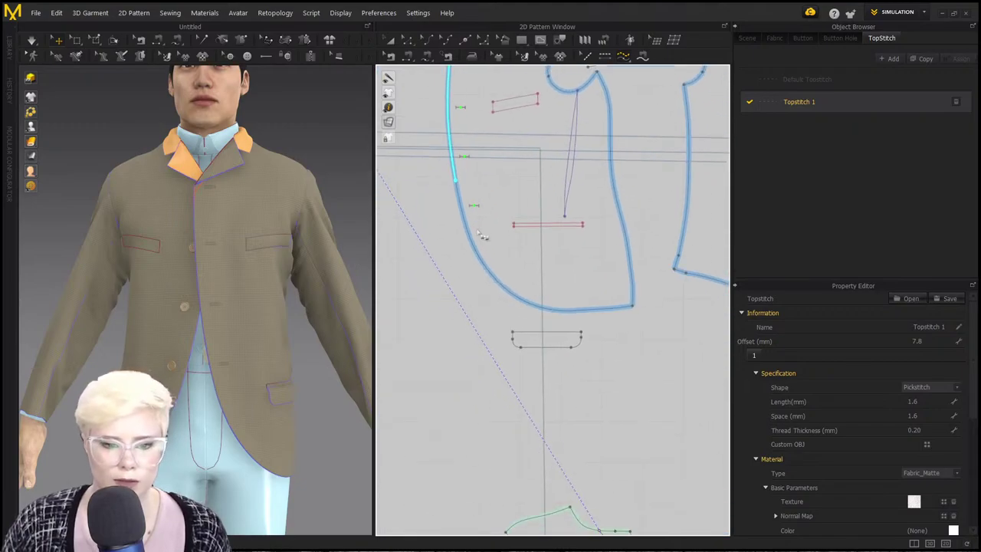
{"action": "left_click", "coordinate": [202, 278]}
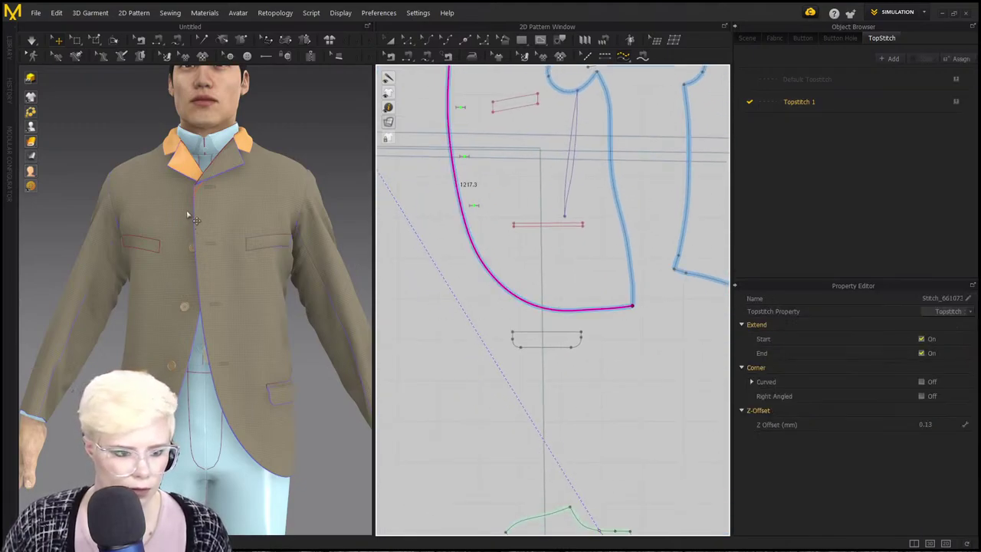
{"action": "scroll", "coordinate": [208, 287], "scroll_direction": "up", "scroll_amount": 10}
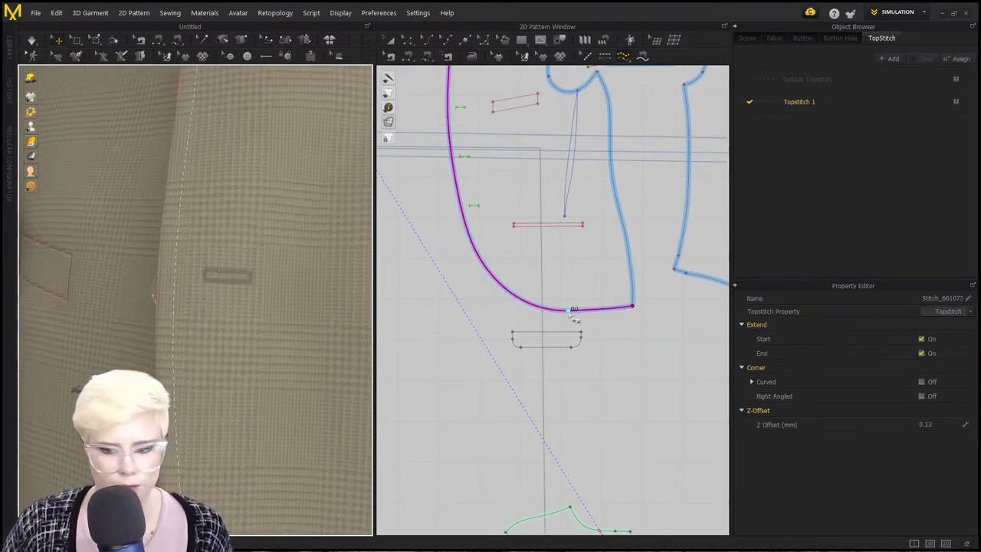
Topstitch the neckline, front edge and hem of both green-outlined front pieces below the jacket fronts with Topstitch 1.
{"action": "scroll", "coordinate": [249, 309], "scroll_direction": "down", "scroll_amount": 6}
{"action": "scroll", "coordinate": [583, 368], "scroll_direction": "down", "scroll_amount": 3}
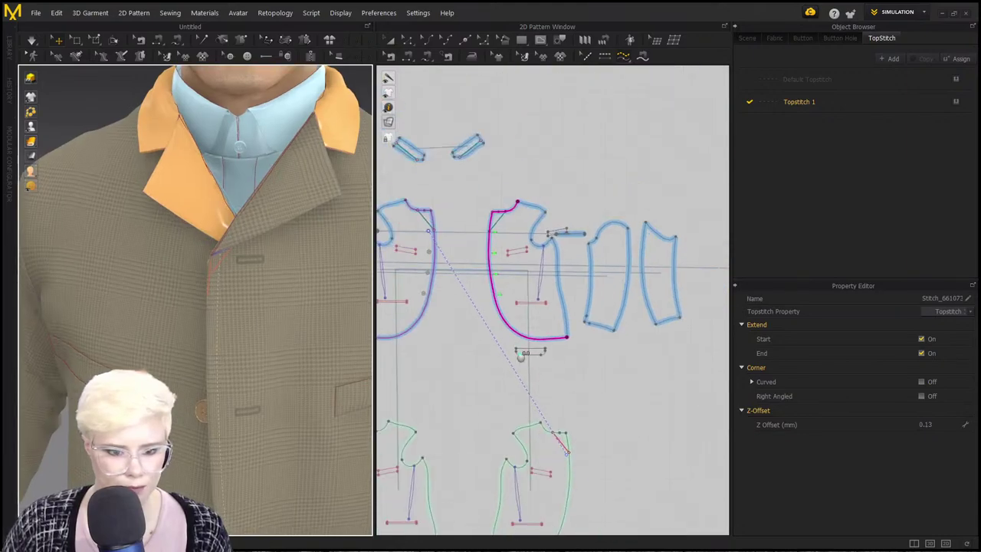
{"action": "scroll", "coordinate": [590, 356], "scroll_direction": "up", "scroll_amount": 4}
{"action": "scroll", "coordinate": [589, 349], "scroll_direction": "down", "scroll_amount": 2}
{"action": "left_click", "coordinate": [582, 324]}
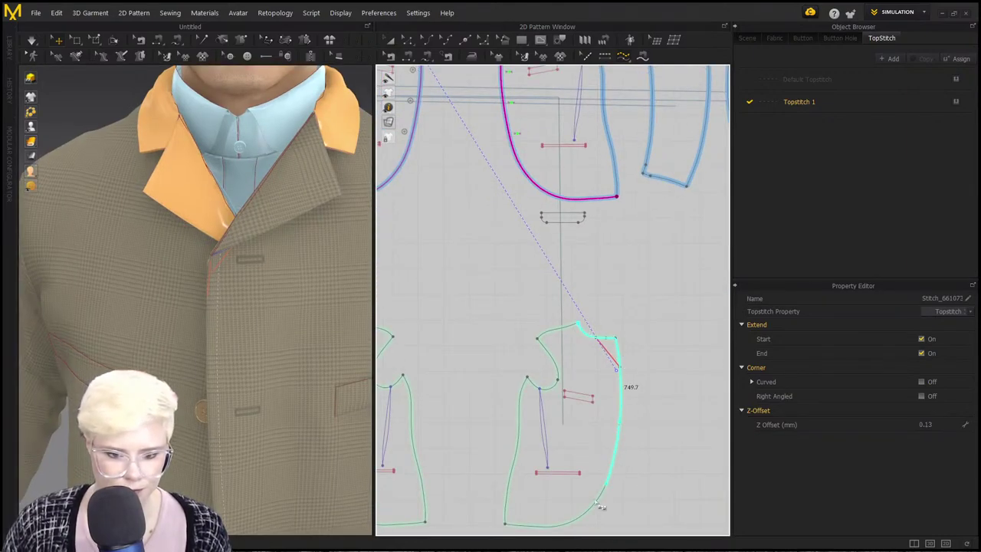
{"action": "left_click", "coordinate": [434, 399]}
{"action": "scroll", "coordinate": [568, 366], "scroll_direction": "down", "scroll_amount": 2}
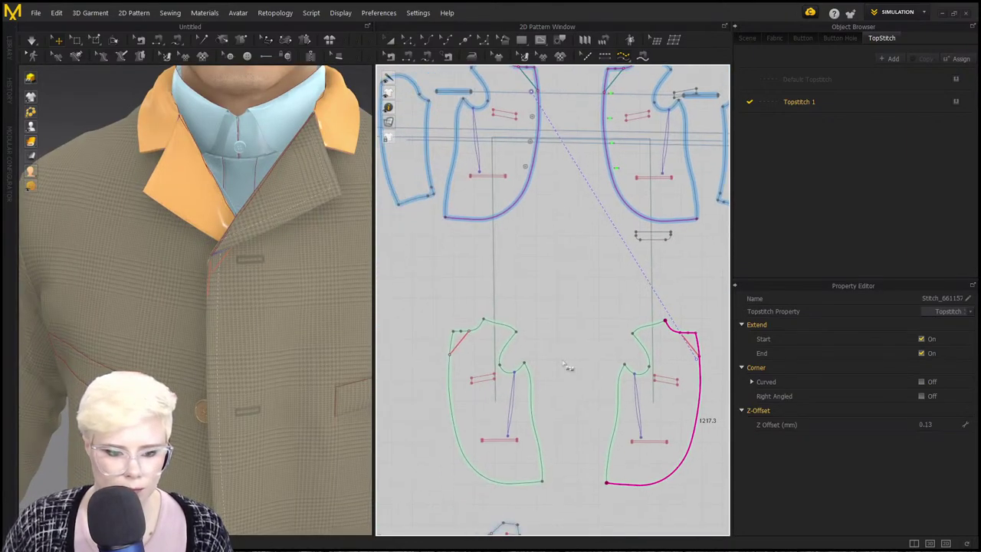
{"action": "left_click", "coordinate": [543, 485]}
{"action": "scroll", "coordinate": [540, 480], "scroll_direction": "down", "scroll_amount": 2}
Bring the lower jacket front into view and open the properties of Topstitch 1.
{"action": "middle_click_drag", "start_coordinate": [409, 262], "coordinate": [426, 385]}
{"action": "middle_click_drag", "start_coordinate": [248, 379], "coordinate": [221, 254]}
{"action": "scroll", "coordinate": [221, 255], "scroll_direction": "down", "scroll_amount": 2}
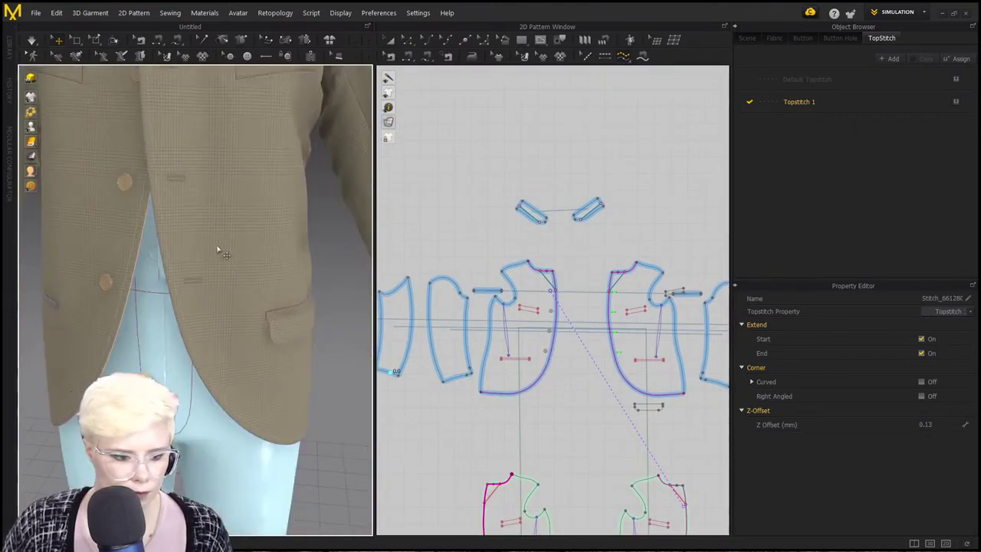
{"action": "double_click", "coordinate": [902, 99]}
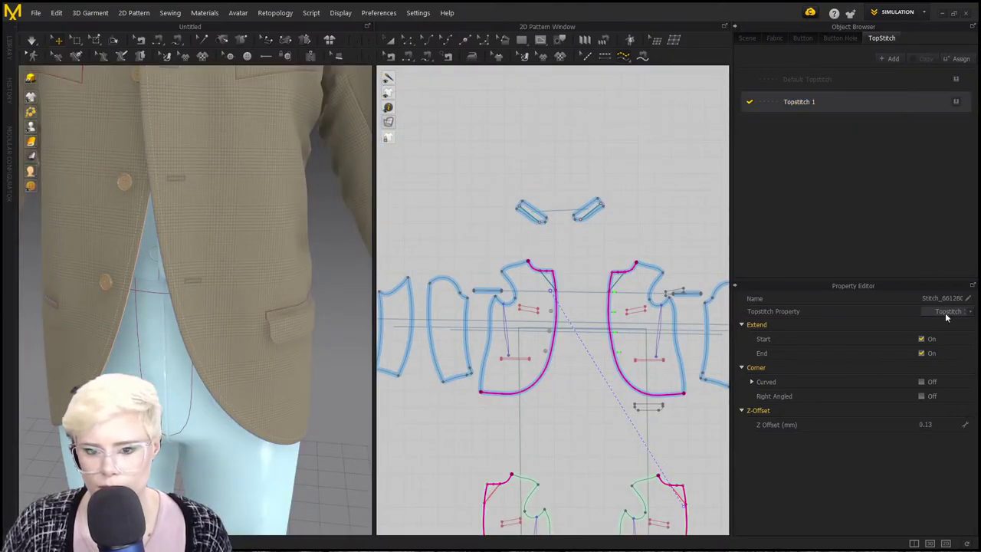
{"action": "left_click", "coordinate": [944, 502]}
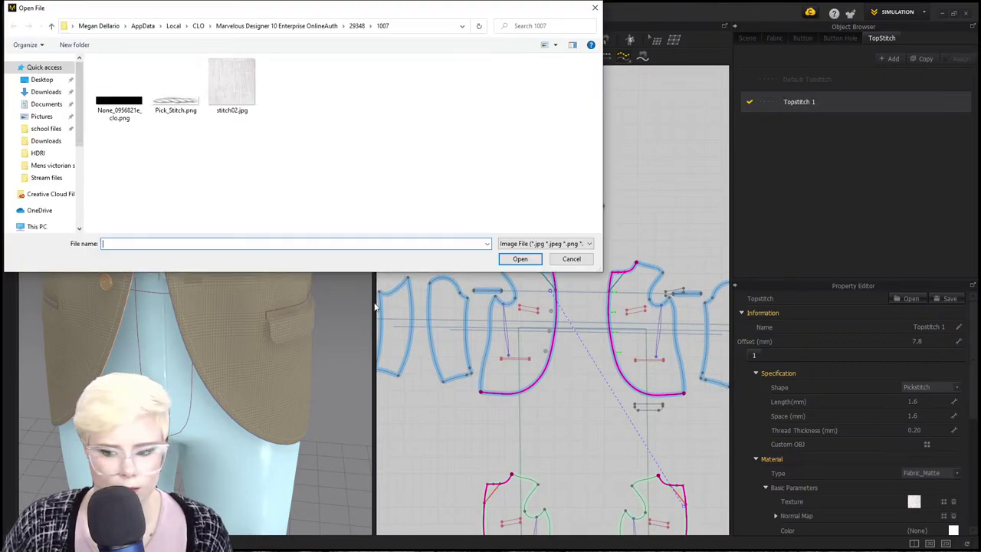
{"action": "left_click", "coordinate": [574, 261]}
{"action": "scroll", "coordinate": [931, 513], "scroll_direction": "down", "scroll_amount": 1}
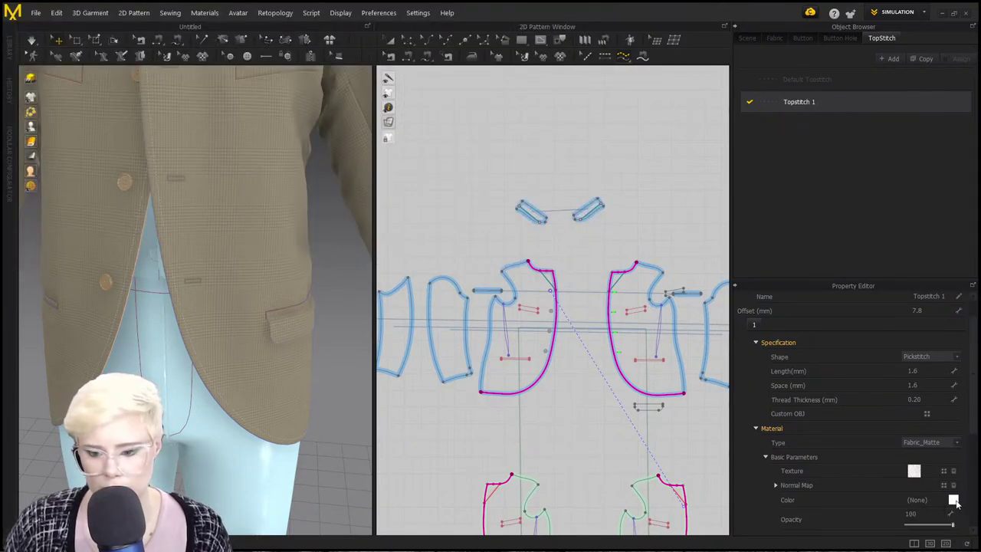
{"action": "left_click", "coordinate": [954, 499]}
{"action": "left_click", "coordinate": [499, 400]}
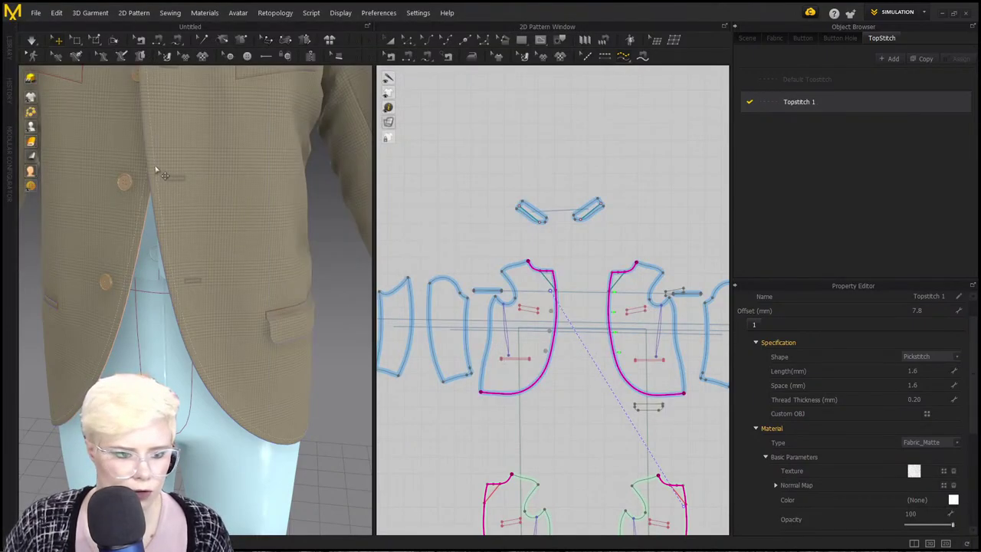
Color Topstitch 1 with the grey-brown #706A5D sampled from the jacket's buttonhole.
{"action": "scroll", "coordinate": [142, 260], "scroll_direction": "up", "scroll_amount": 10}
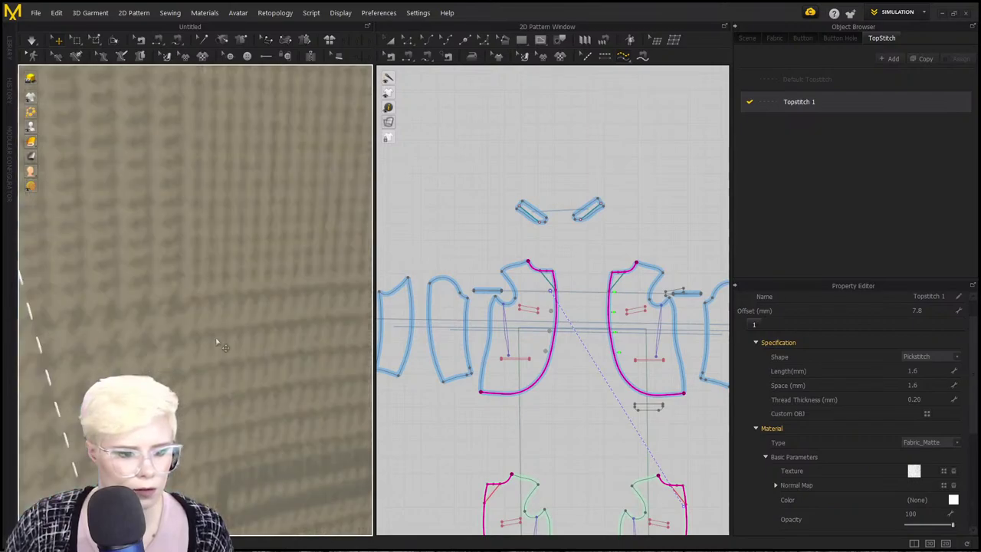
{"action": "middle_click_drag", "start_coordinate": [186, 300], "coordinate": [193, 333]}
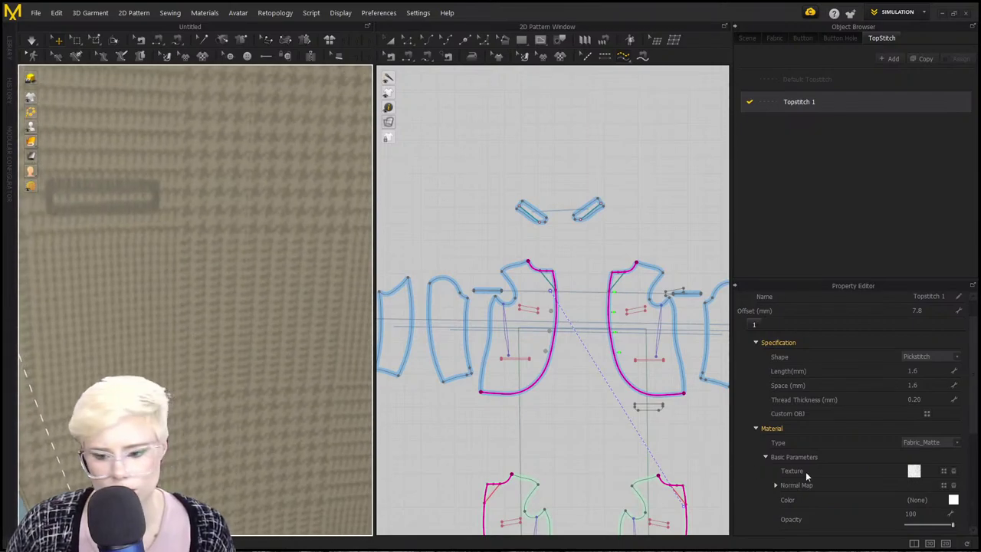
{"action": "left_click", "coordinate": [952, 499]}
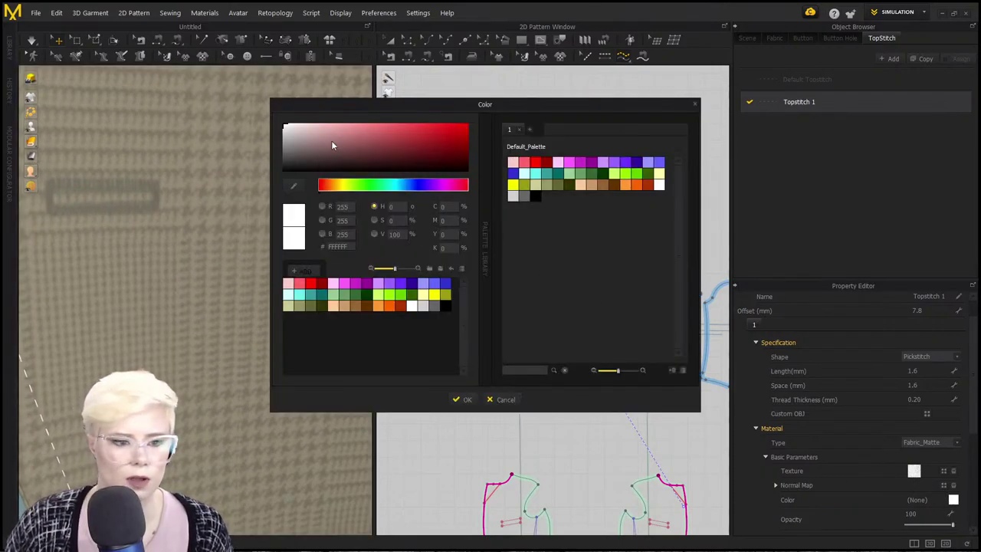
{"action": "left_click", "coordinate": [292, 189]}
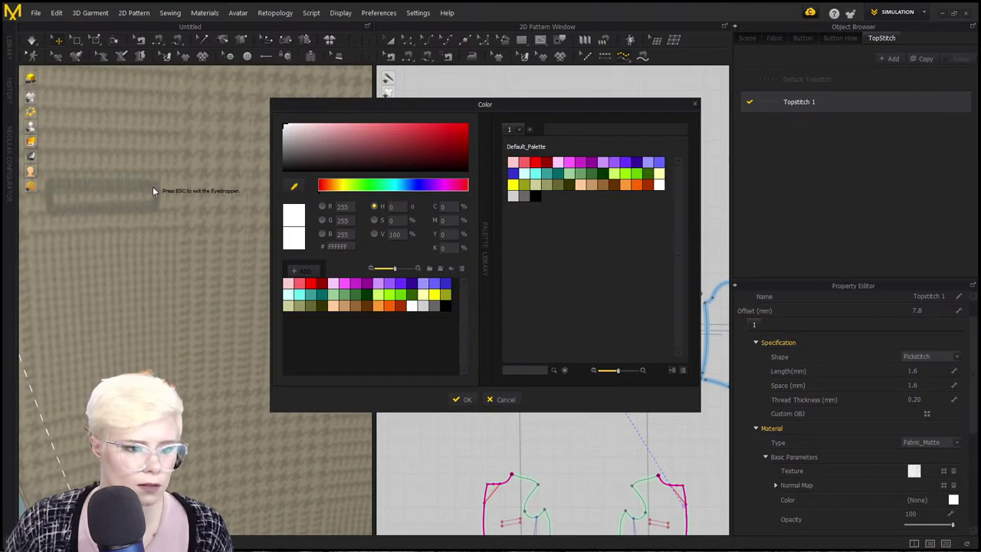
{"action": "left_click", "coordinate": [153, 188]}
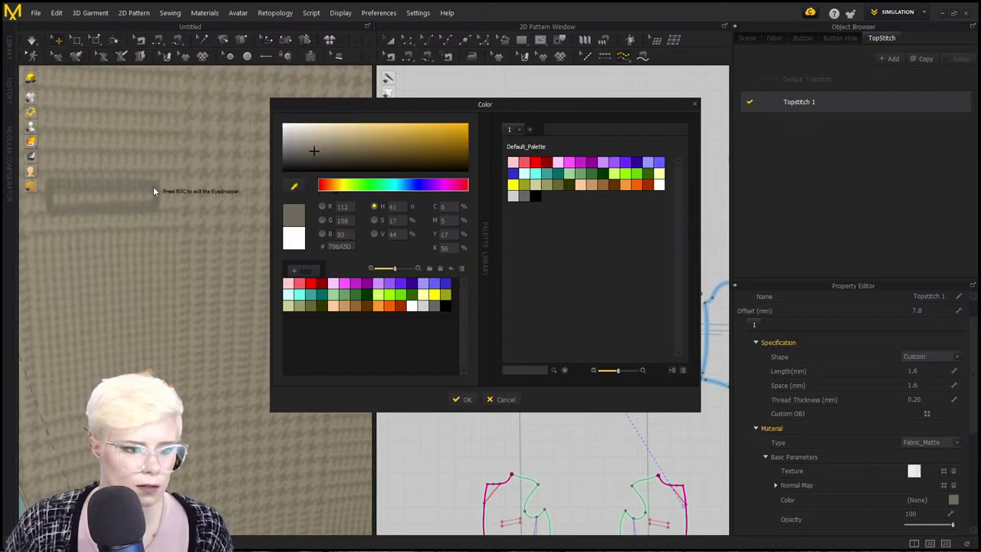
{"action": "left_click", "coordinate": [467, 399]}
Examine the recolored topstitching along the jacket's front edge, lapels and neckline from afar and close up.
{"action": "scroll", "coordinate": [197, 355], "scroll_direction": "down", "scroll_amount": 5}
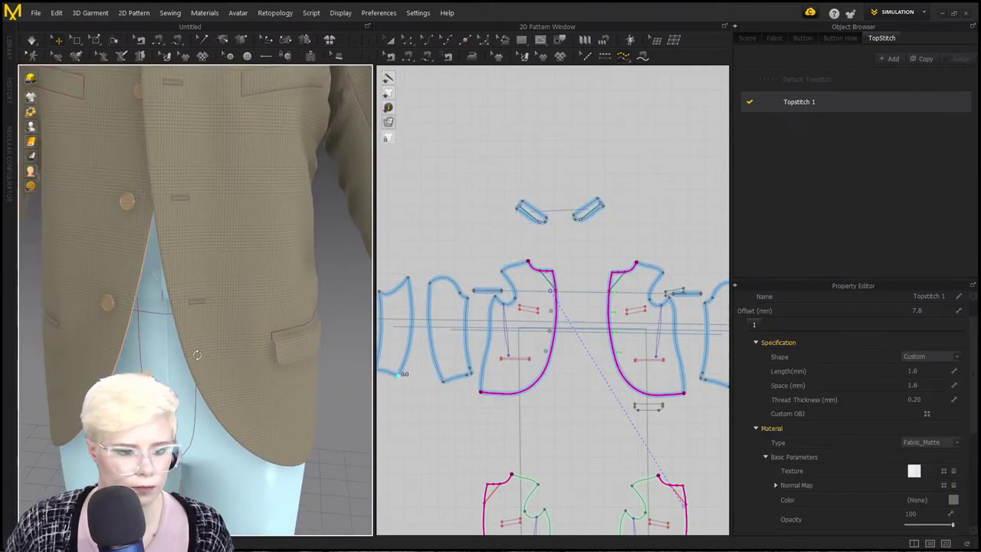
{"action": "right_click_drag", "start_coordinate": [197, 355], "coordinate": [198, 328]}
{"action": "scroll", "coordinate": [198, 328], "scroll_direction": "up", "scroll_amount": 2}
{"action": "middle_click_drag", "start_coordinate": [198, 328], "coordinate": [204, 418]}
{"action": "middle_click_drag", "start_coordinate": [201, 277], "coordinate": [203, 371]}
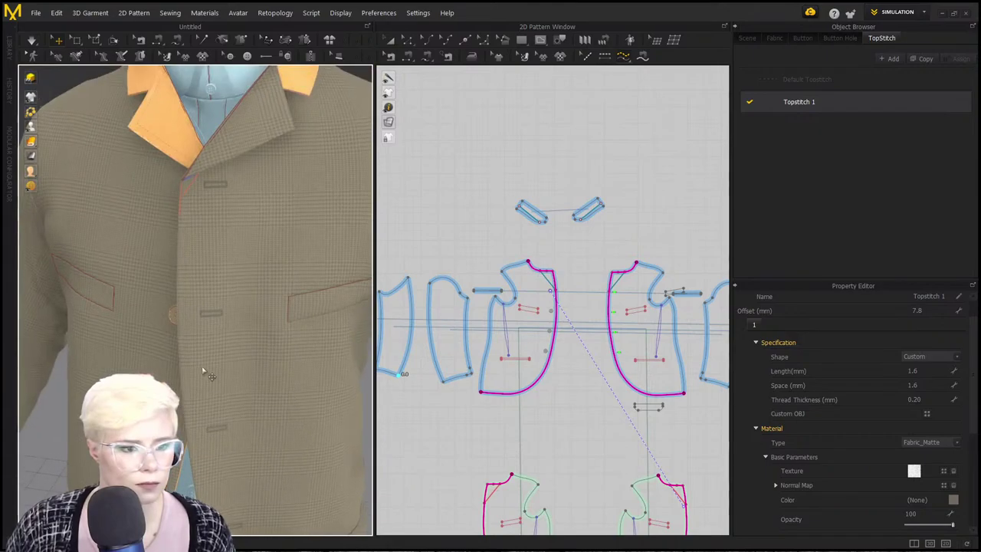
{"action": "right_click_drag", "start_coordinate": [187, 268], "coordinate": [152, 316]}
{"action": "key", "text": "2"}
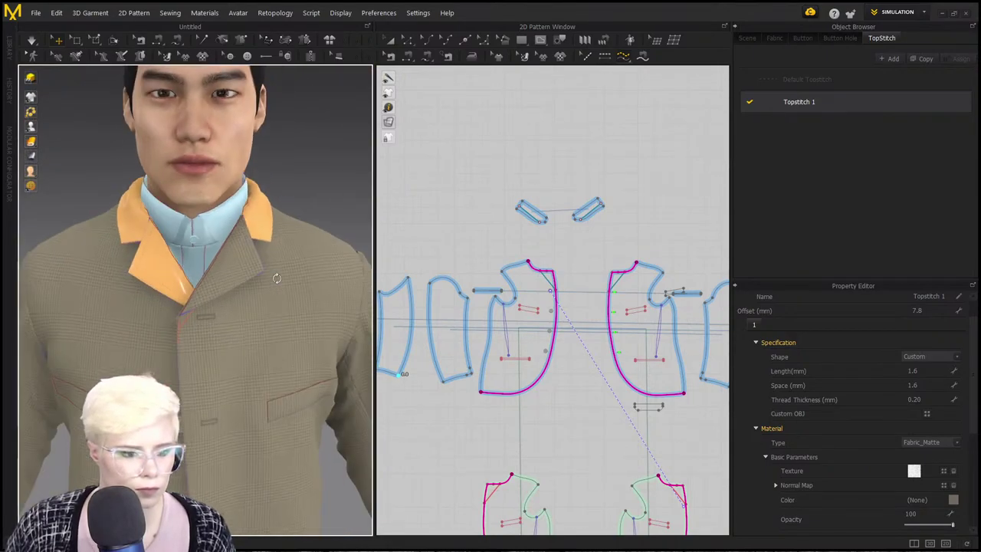
{"action": "scroll", "coordinate": [192, 285], "scroll_direction": "up", "scroll_amount": 2}
{"action": "scroll", "coordinate": [201, 290], "scroll_direction": "up", "scroll_amount": 8}
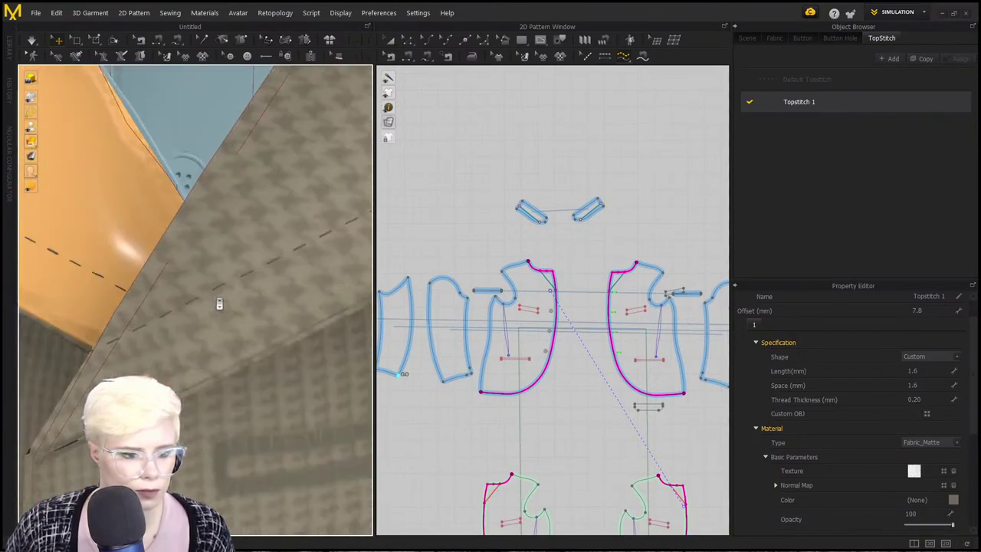
{"action": "scroll", "coordinate": [191, 325], "scroll_direction": "down", "scroll_amount": 8}
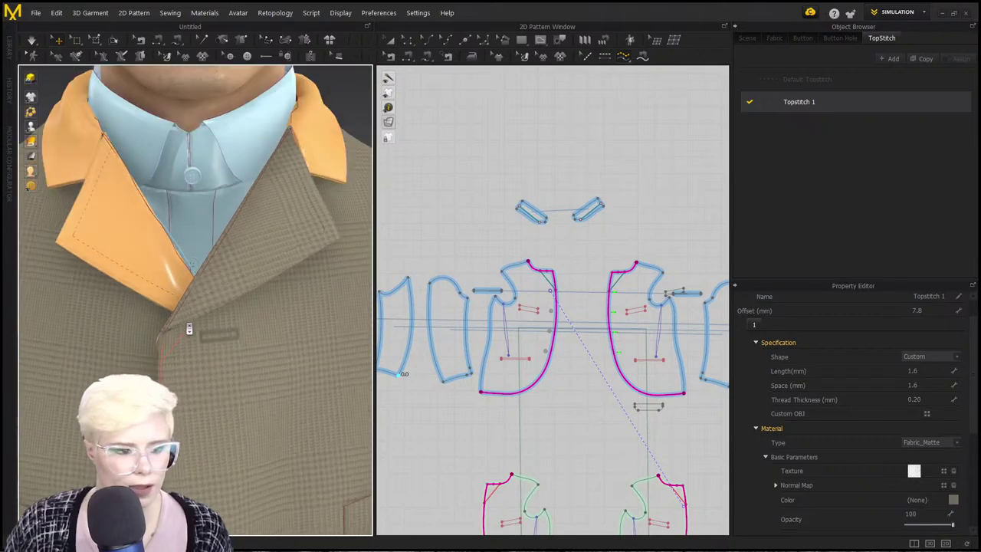
{"action": "scroll", "coordinate": [286, 292], "scroll_direction": "down", "scroll_amount": 2}
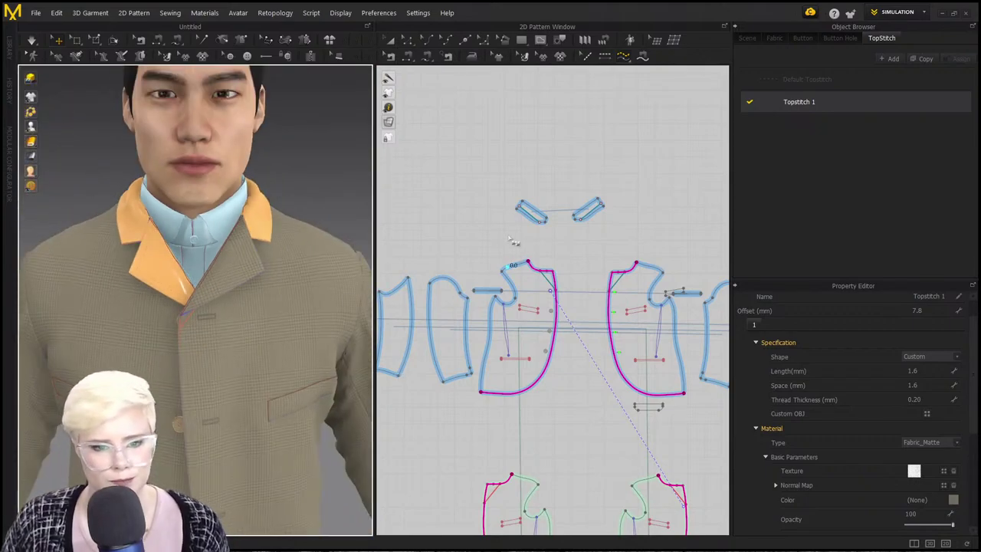
Topstitch the long outer edge of the collar pieces with Topstitch 1 and check the collar on the garment.
{"action": "left_click", "coordinate": [537, 213]}
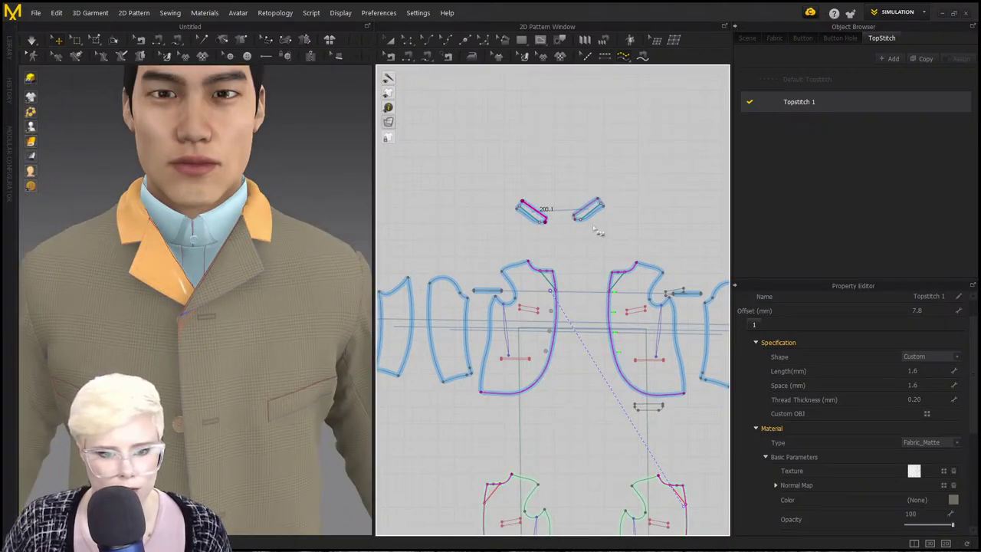
{"action": "scroll", "coordinate": [234, 256], "scroll_direction": "up", "scroll_amount": 3}
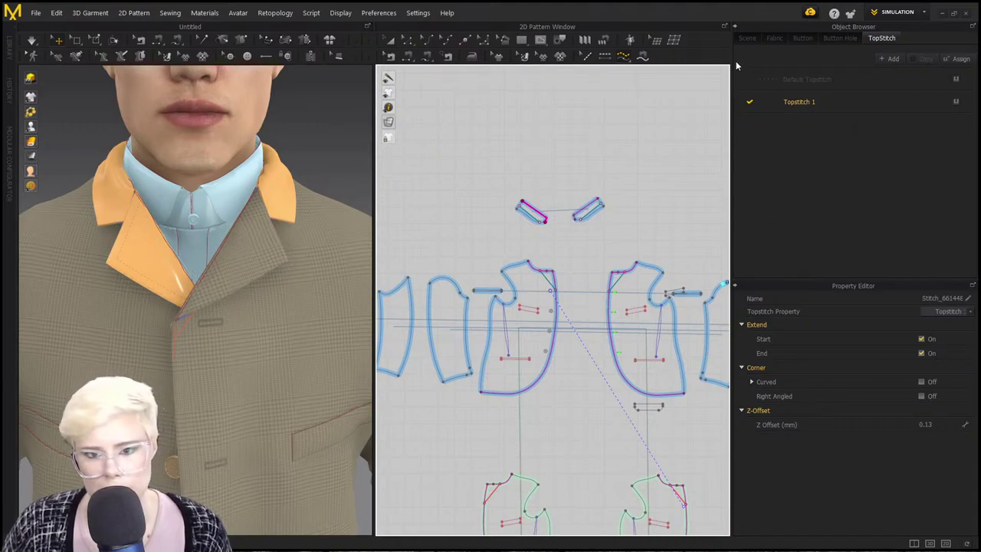
Try a 6.5 mm offset on Topstitch 1 and inspect the stitching along the lapels.
{"action": "scroll", "coordinate": [276, 230], "scroll_direction": "up", "scroll_amount": 2}
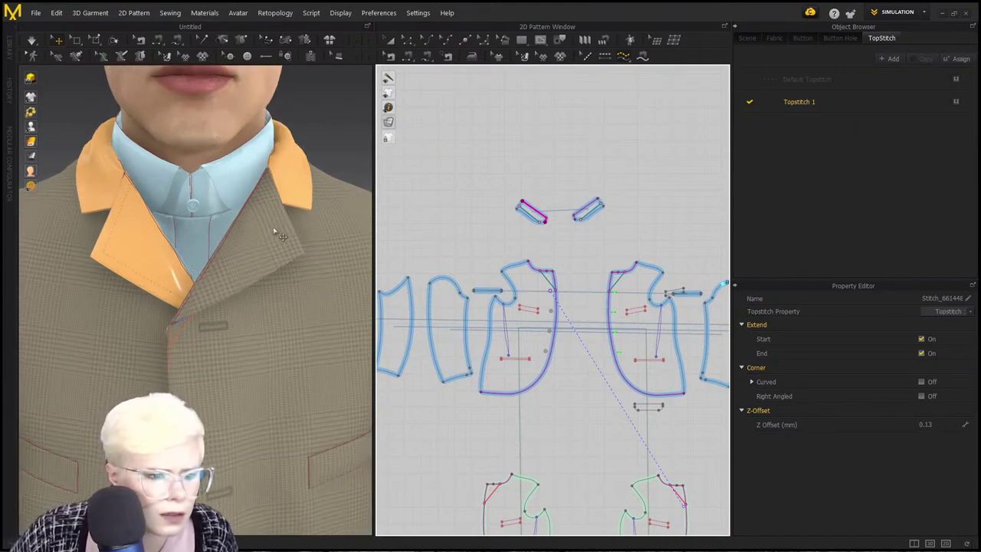
{"action": "double_click", "coordinate": [823, 100]}
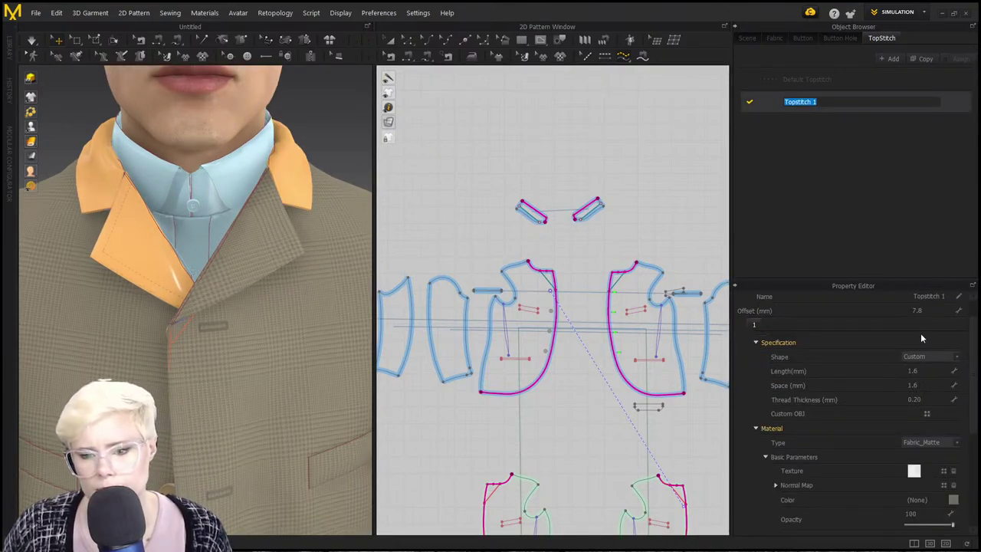
{"action": "left_click", "coordinate": [930, 311]}
{"action": "type", "text": "6.5"}
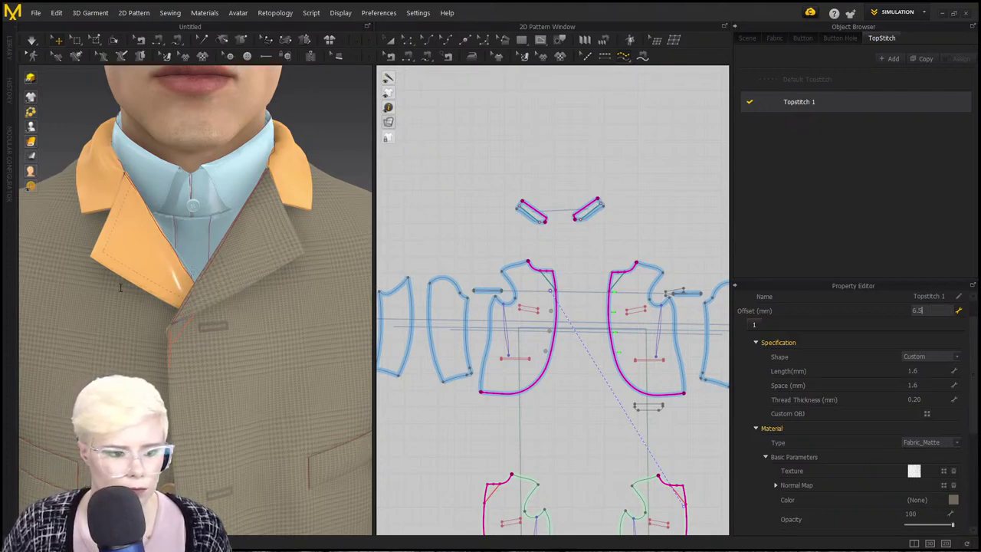
{"action": "key", "text": "Return"}
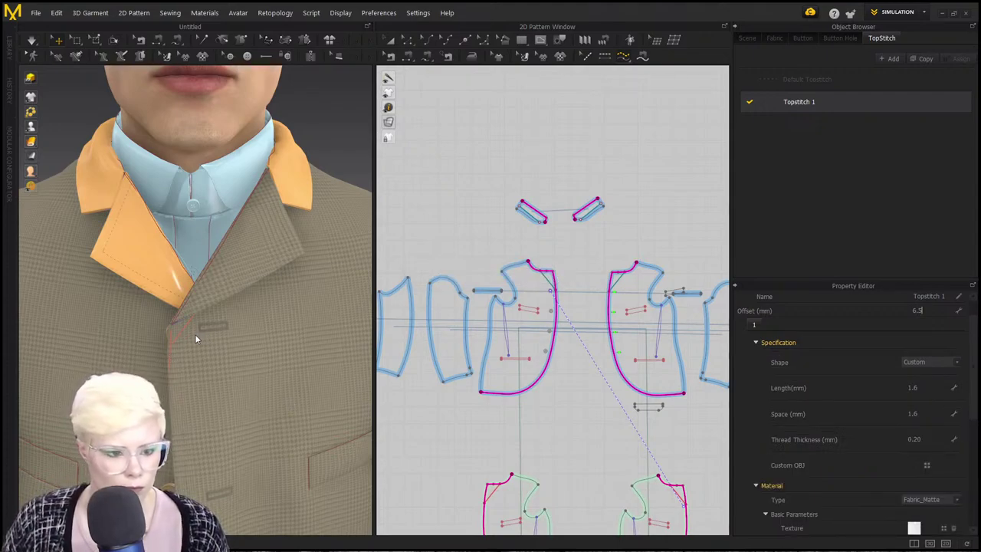
{"action": "scroll", "coordinate": [185, 343], "scroll_direction": "down", "scroll_amount": 1}
{"action": "scroll", "coordinate": [157, 308], "scroll_direction": "up", "scroll_amount": 6}
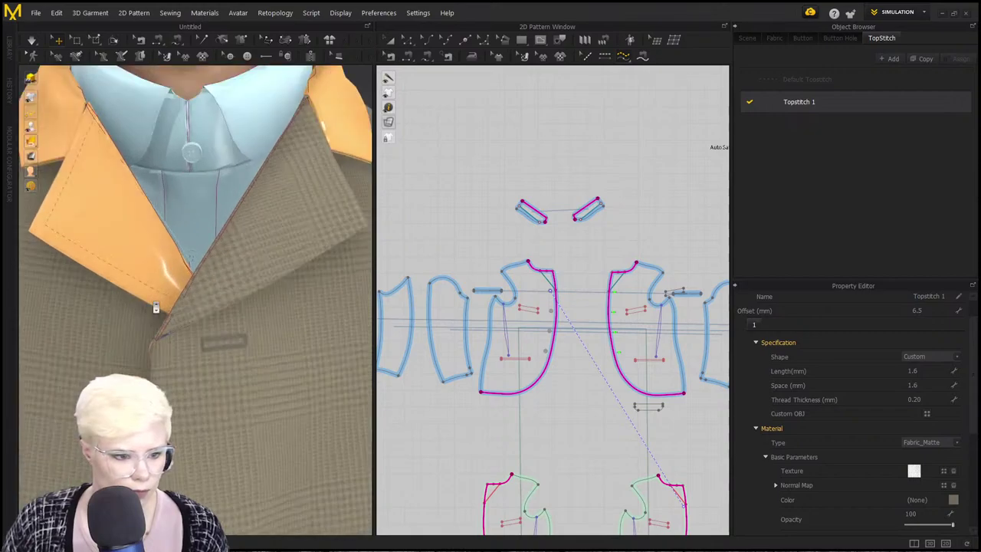
{"action": "scroll", "coordinate": [165, 329], "scroll_direction": "down", "scroll_amount": 2}
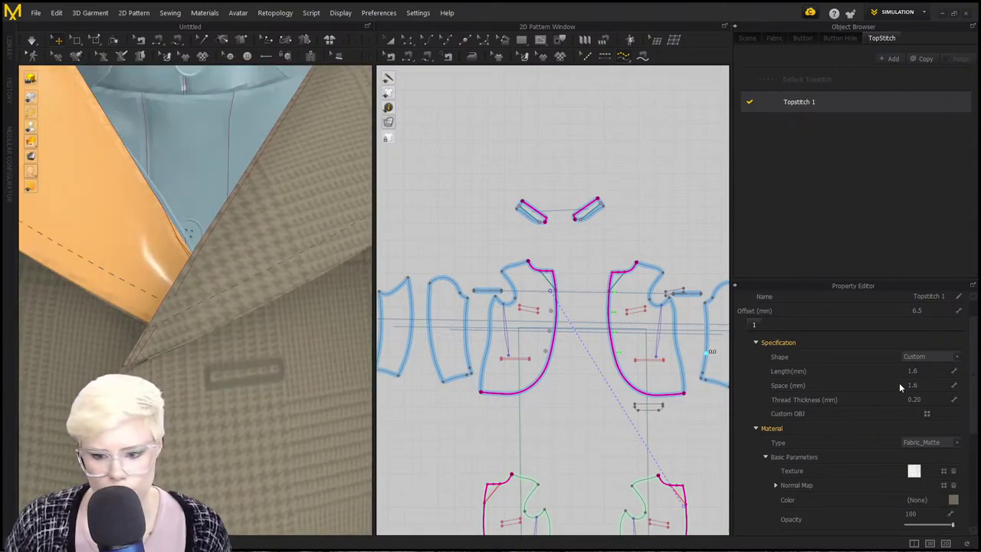
Set the offset of Topstitch 1 to 5.0 mm and check the lapel and collar stitching.
{"action": "left_click", "coordinate": [918, 311]}
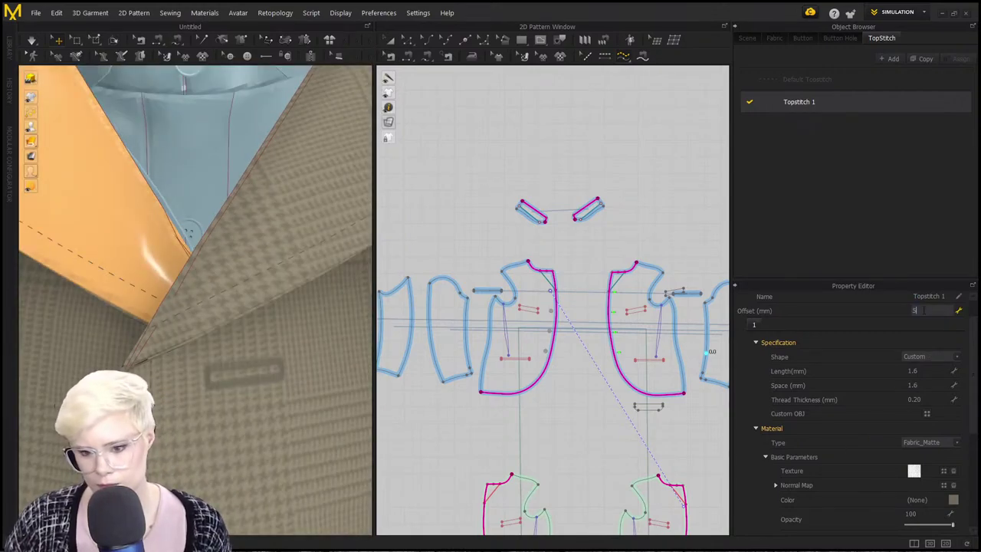
{"action": "type", "text": "5"}
{"action": "key", "text": "Return"}
{"action": "scroll", "coordinate": [172, 351], "scroll_direction": "down", "scroll_amount": 5}
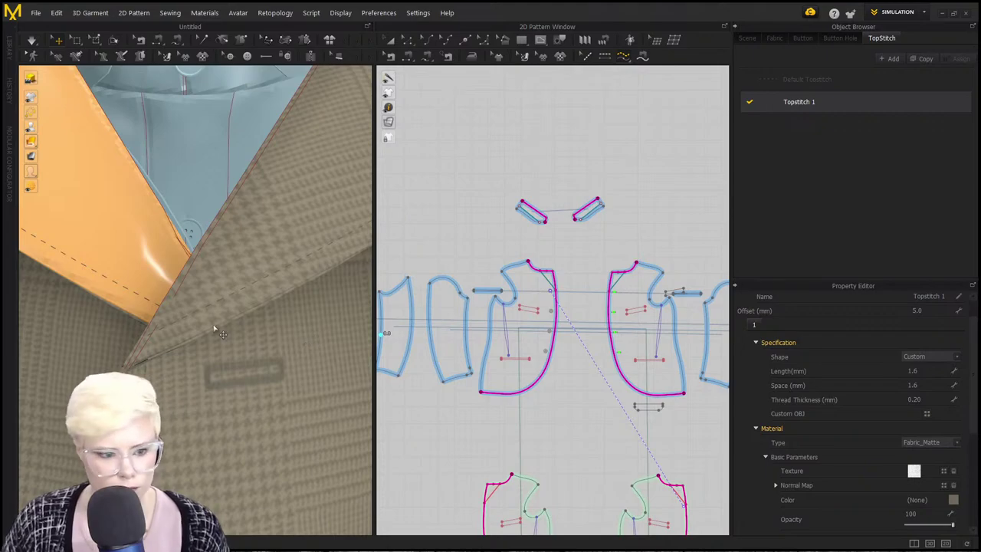
{"action": "scroll", "coordinate": [173, 352], "scroll_direction": "up", "scroll_amount": 3}
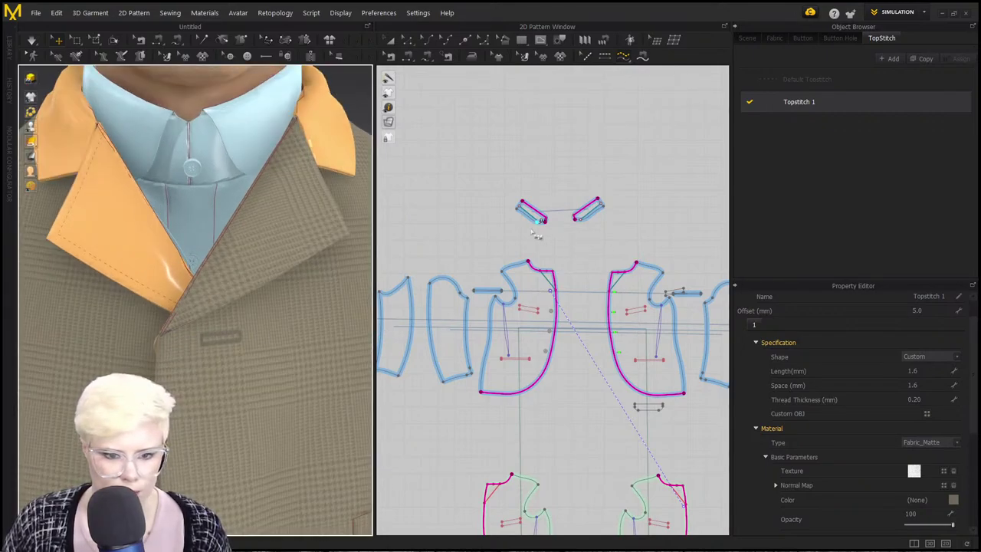
Set the face of Topstitch 1 to Both and check the stitching on the jacket collar and lapels.
{"action": "scroll", "coordinate": [595, 248], "scroll_direction": "up", "scroll_amount": 2}
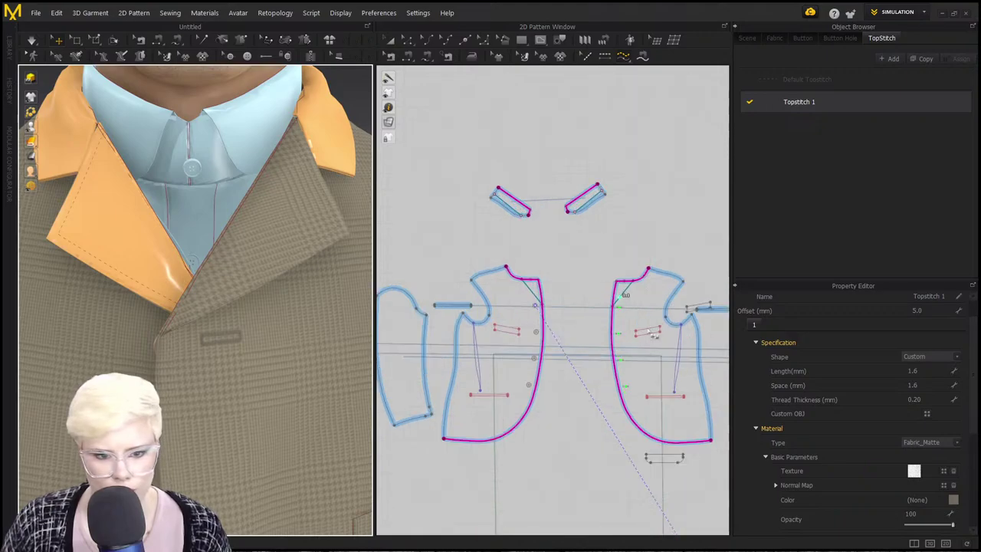
{"action": "scroll", "coordinate": [908, 431], "scroll_direction": "down", "scroll_amount": 3}
{"action": "scroll", "coordinate": [907, 460], "scroll_direction": "down", "scroll_amount": 2}
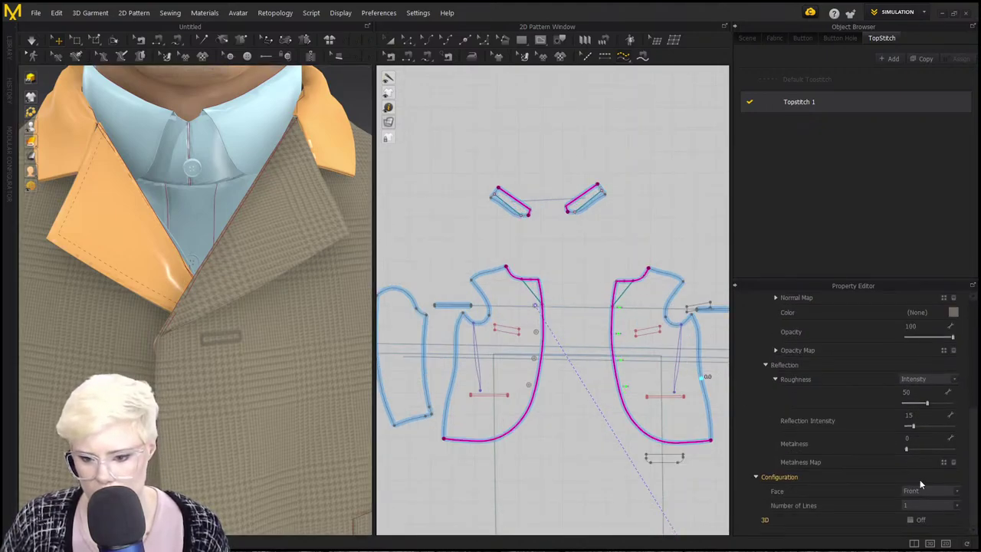
{"action": "left_click", "coordinate": [923, 491]}
{"action": "left_click", "coordinate": [603, 451]}
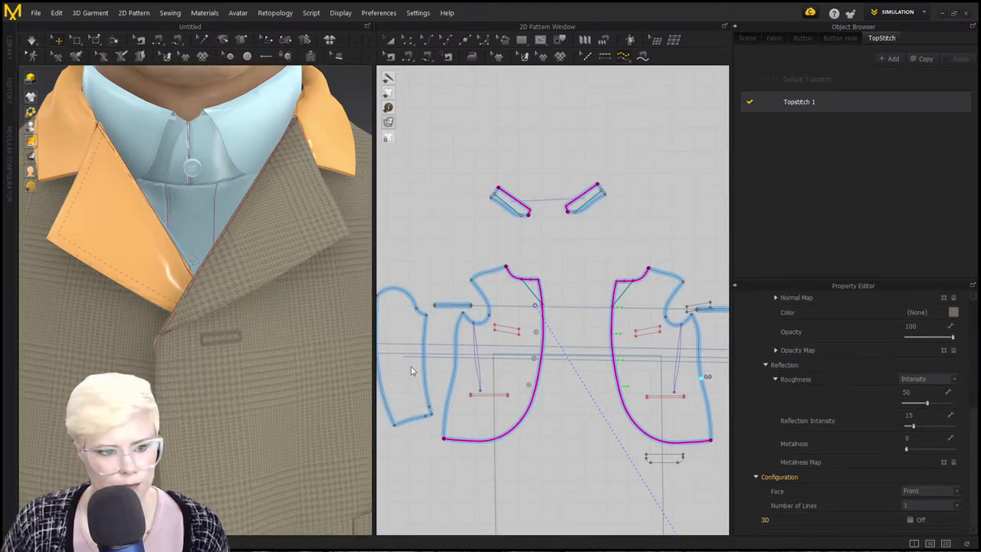
{"action": "scroll", "coordinate": [246, 333], "scroll_direction": "down", "scroll_amount": 2}
{"action": "middle_click_drag", "start_coordinate": [82, 142], "coordinate": [138, 305]}
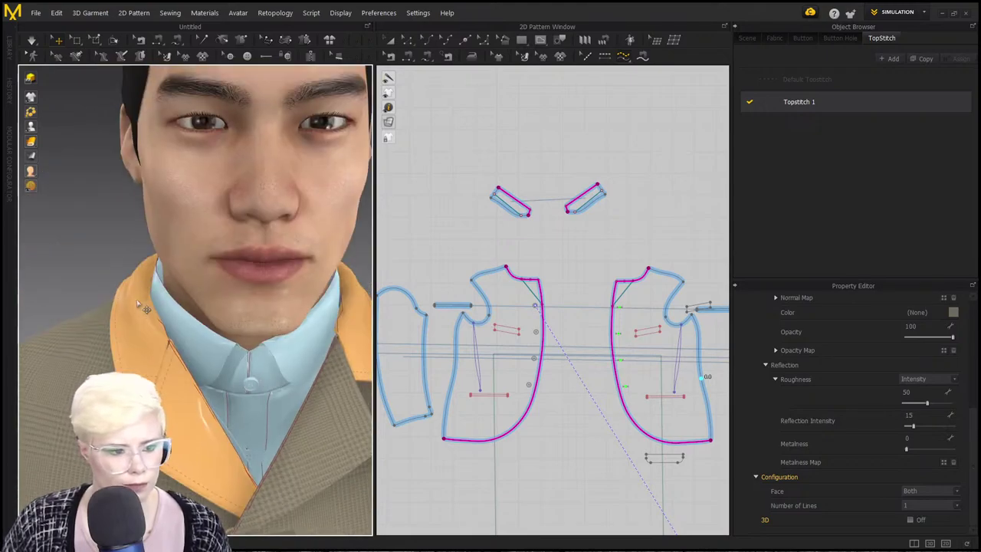
{"action": "middle_click_drag", "start_coordinate": [261, 400], "coordinate": [194, 288]}
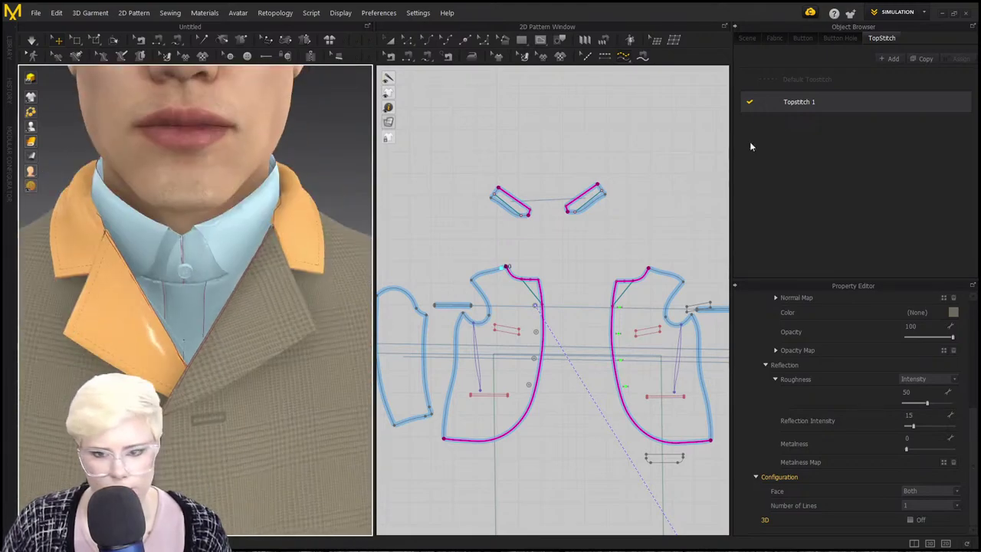
Duplicate Topstitch 1 and color the copy white.
{"action": "left_click", "coordinate": [918, 61]}
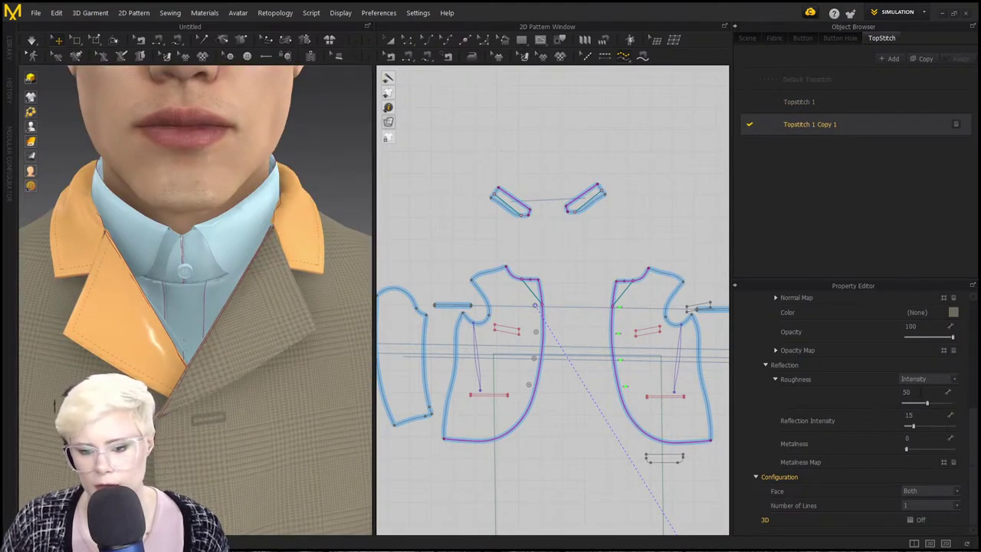
{"action": "left_click", "coordinate": [954, 311]}
{"action": "left_click_drag", "start_coordinate": [296, 131], "coordinate": [283, 124]}
{"action": "left_click", "coordinate": [464, 399]}
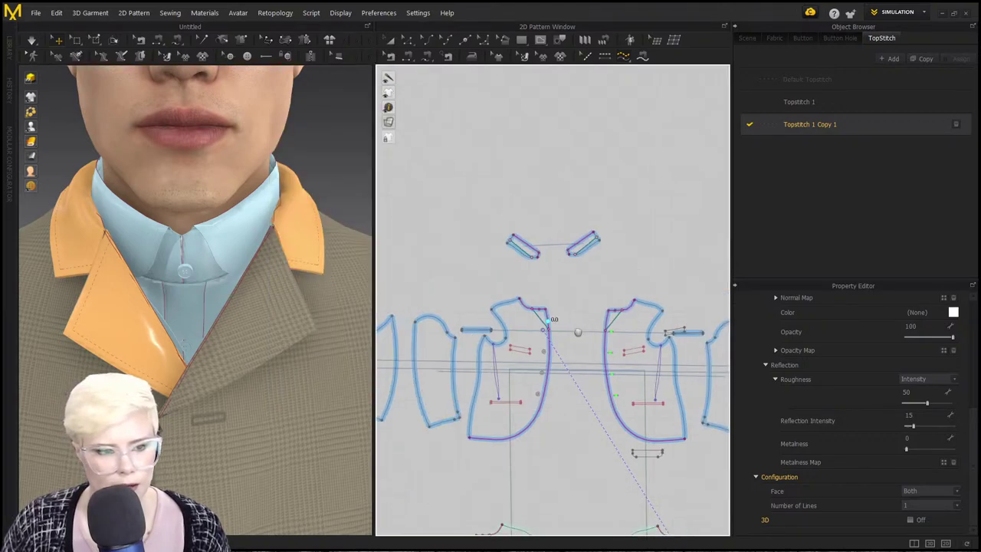
Topstitch the outer edges of the two shirt collar pieces with Topstitch 1 Copy 1.
{"action": "scroll", "coordinate": [491, 322], "scroll_direction": "down", "scroll_amount": 5}
{"action": "middle_click_drag", "start_coordinate": [560, 311], "coordinate": [463, 242]}
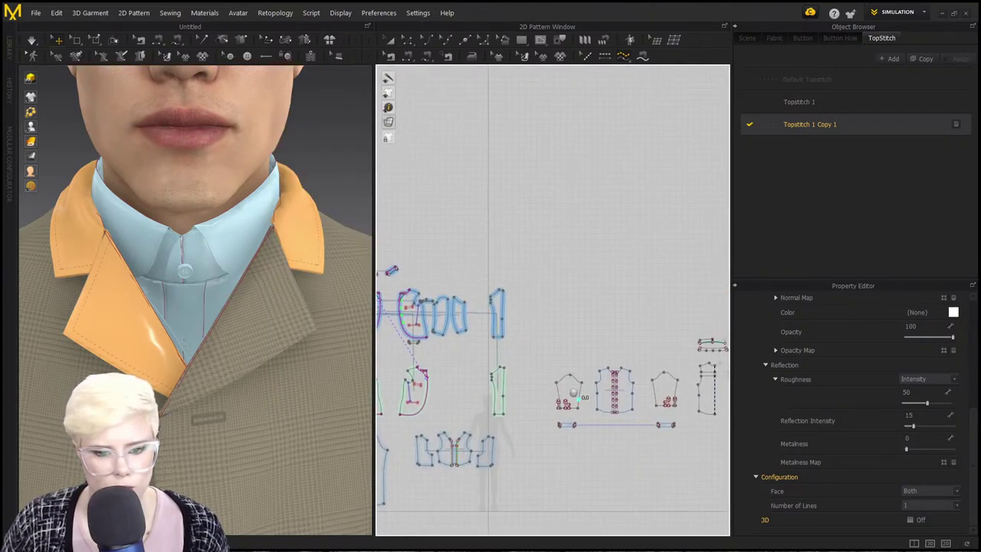
{"action": "scroll", "coordinate": [660, 349], "scroll_direction": "down", "scroll_amount": 1}
{"action": "middle_click_drag", "start_coordinate": [667, 352], "coordinate": [596, 316]}
{"action": "scroll", "coordinate": [595, 298], "scroll_direction": "up", "scroll_amount": 5}
{"action": "scroll", "coordinate": [538, 289], "scroll_direction": "up", "scroll_amount": 5}
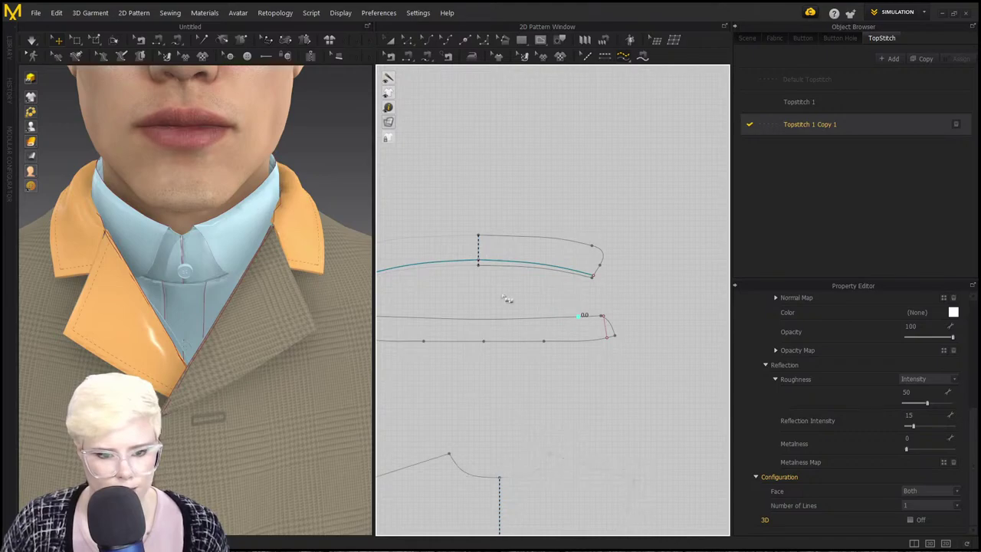
{"action": "middle_click_drag", "start_coordinate": [503, 297], "coordinate": [565, 306]}
{"action": "left_click", "coordinate": [428, 288]}
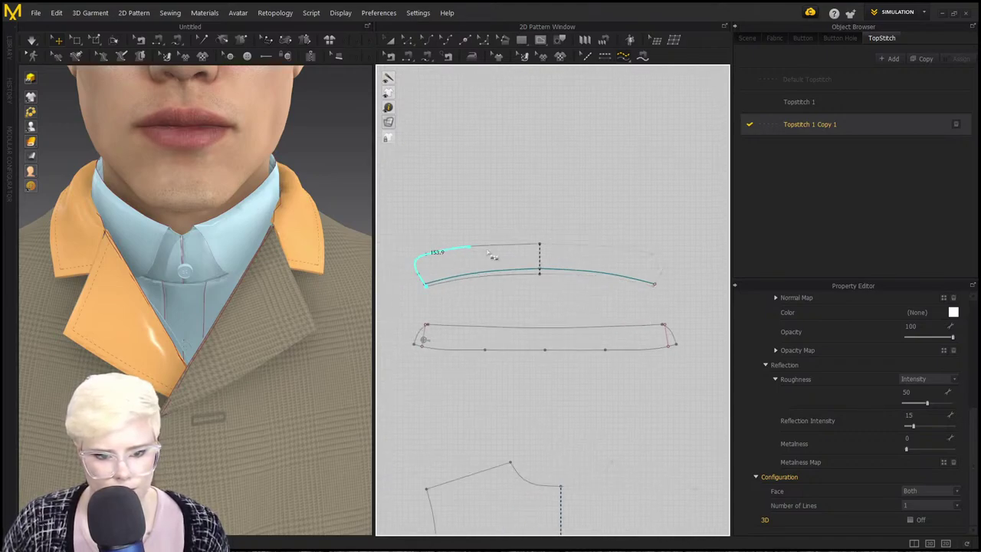
{"action": "left_click", "coordinate": [540, 247]}
{"action": "left_click", "coordinate": [415, 346]}
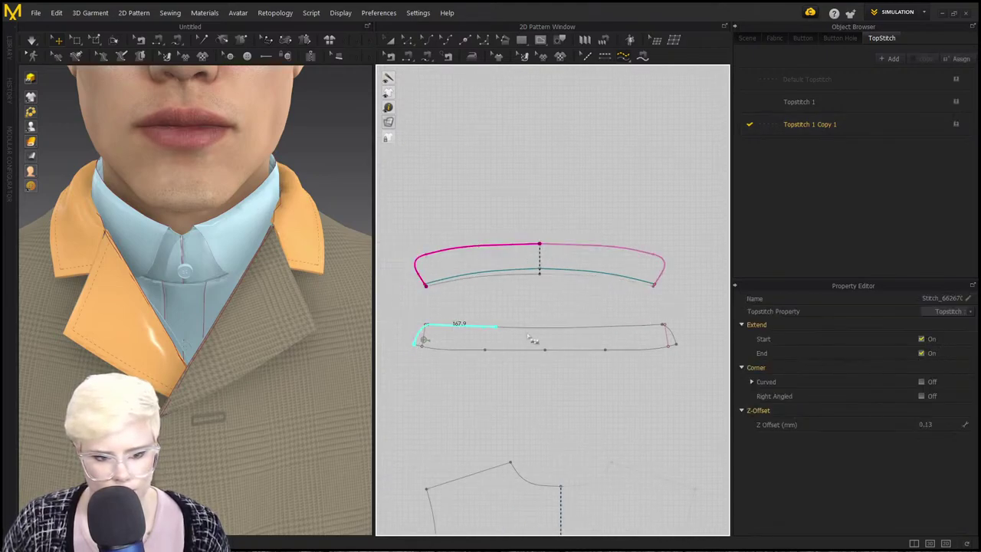
{"action": "left_click", "coordinate": [677, 347]}
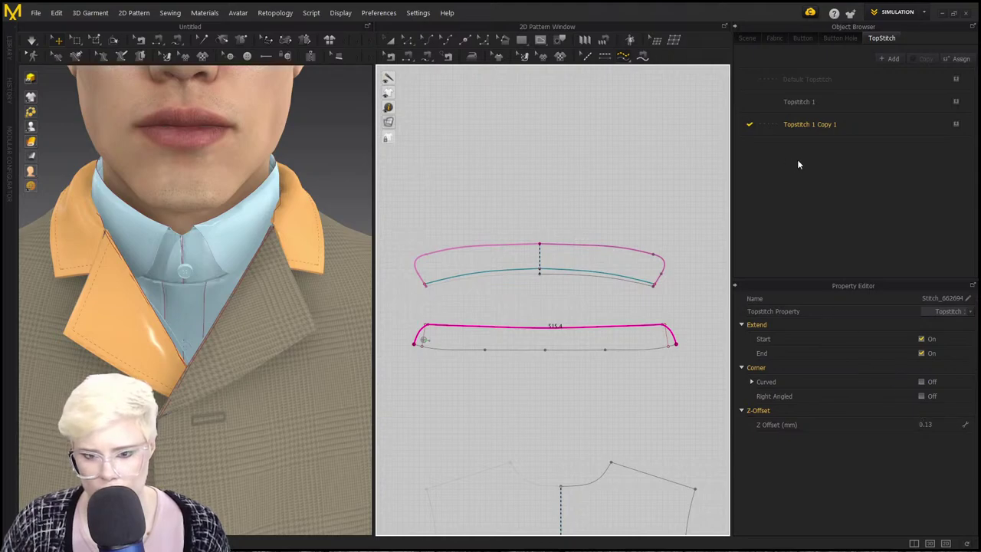
Set the offset of Topstitch 1 Copy 1 to 3.5 mm and check the shirt collar on the avatar.
{"action": "double_click", "coordinate": [807, 123]}
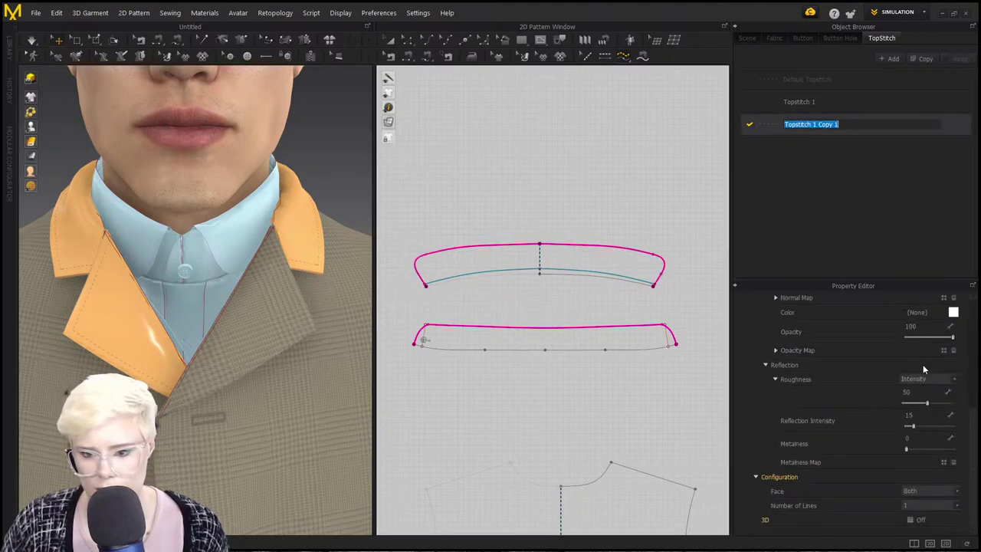
{"action": "key", "text": "Return"}
{"action": "scroll", "coordinate": [908, 360], "scroll_direction": "up", "scroll_amount": 3}
{"action": "left_click", "coordinate": [931, 336]}
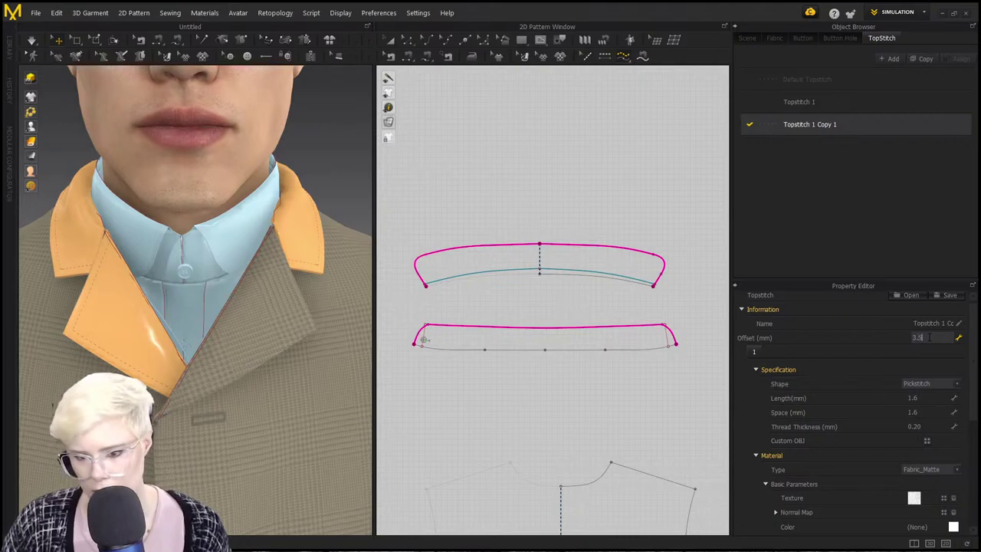
{"action": "key", "text": "Return"}
{"action": "scroll", "coordinate": [201, 265], "scroll_direction": "up", "scroll_amount": 6}
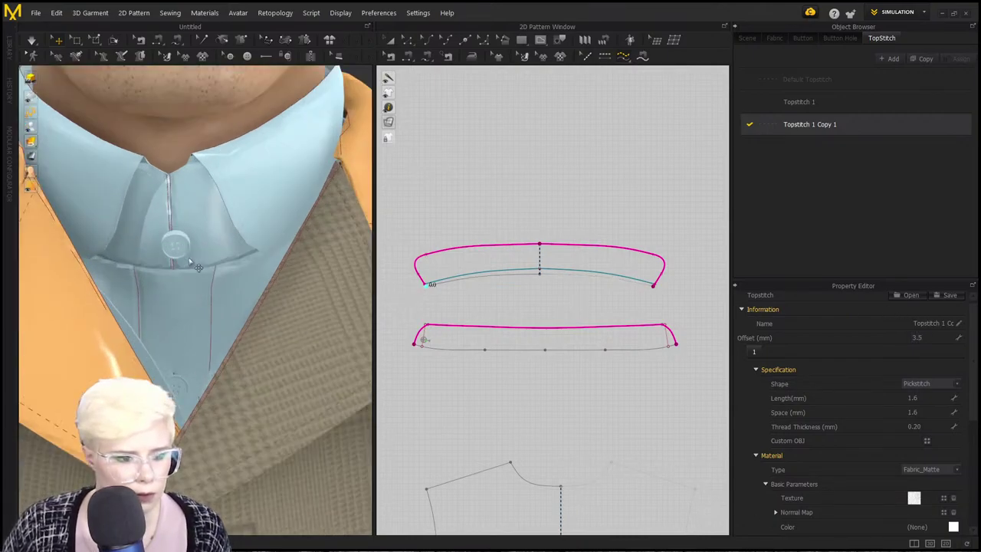
{"action": "right_click_drag", "start_coordinate": [199, 266], "coordinate": [131, 278]}
{"action": "scroll", "coordinate": [122, 304], "scroll_direction": "down", "scroll_amount": 3}
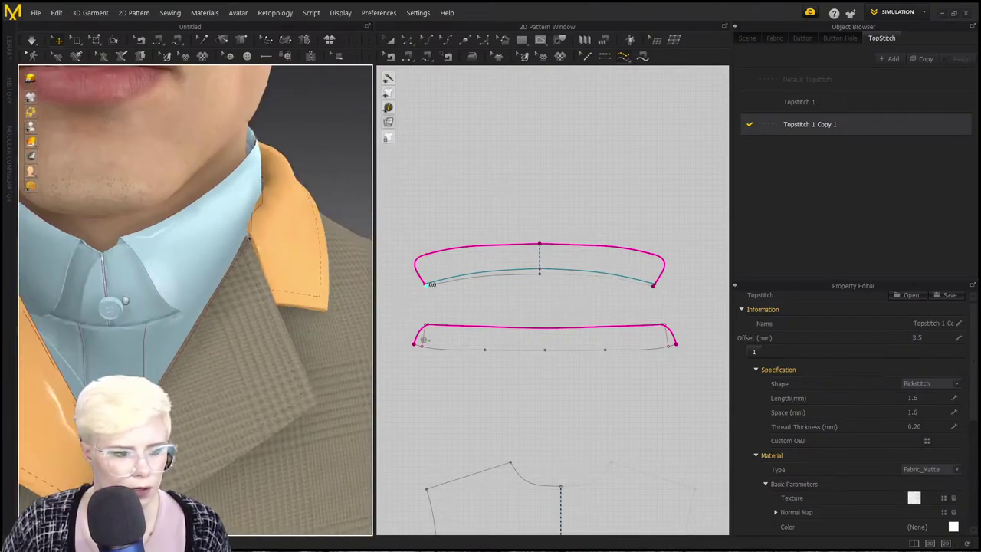
{"action": "middle_click_drag", "start_coordinate": [122, 303], "coordinate": [207, 289]}
{"action": "scroll", "coordinate": [198, 308], "scroll_direction": "down", "scroll_amount": 2}
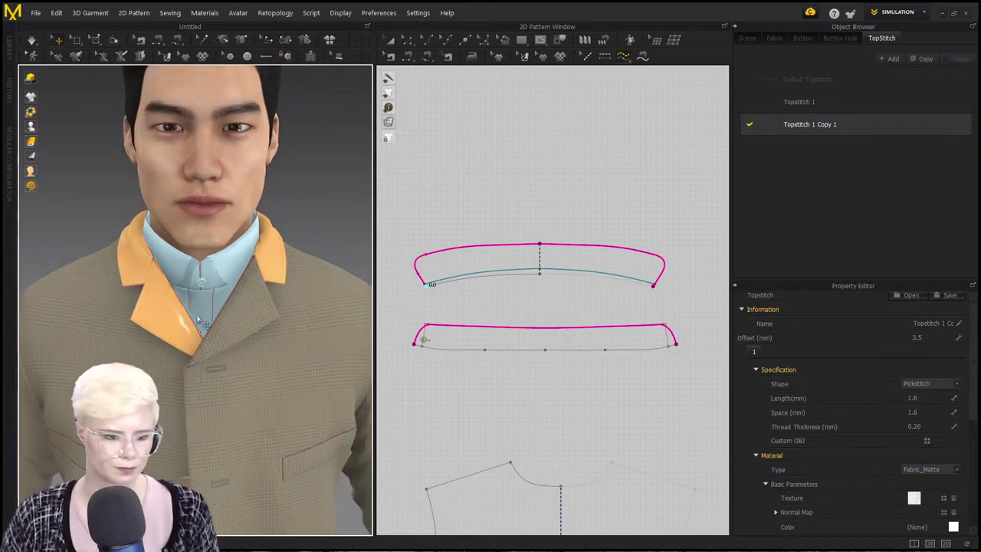
Review the dressed avatar and the shirt's body, sleeve and cuff patterns for further edges needing topstitching.
{"action": "scroll", "coordinate": [420, 336], "scroll_direction": "down", "scroll_amount": 1}
{"action": "middle_click_drag", "start_coordinate": [421, 338], "coordinate": [530, 291]}
{"action": "scroll", "coordinate": [262, 365], "scroll_direction": "down", "scroll_amount": 2}
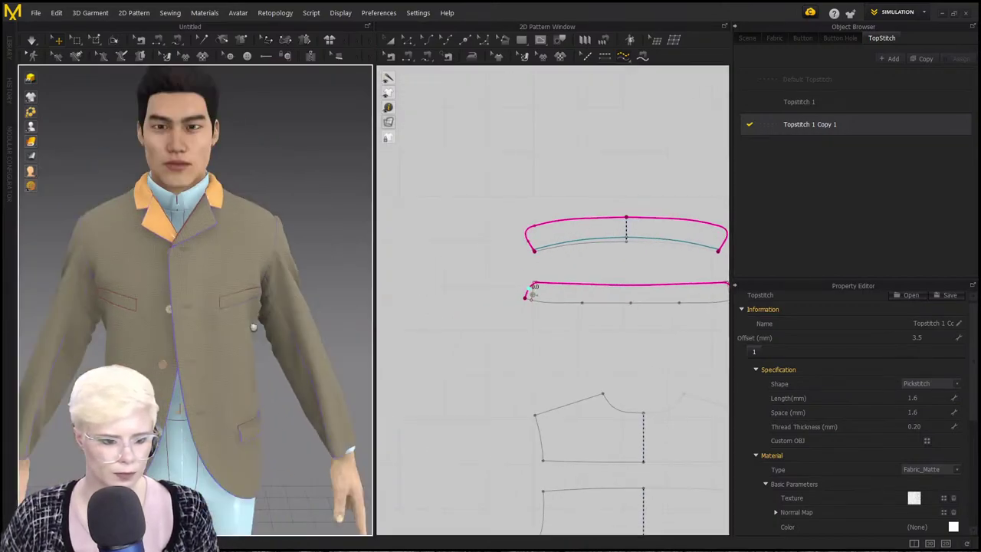
{"action": "middle_click_drag", "start_coordinate": [258, 376], "coordinate": [240, 330]}
{"action": "scroll", "coordinate": [473, 346], "scroll_direction": "down", "scroll_amount": 2}
{"action": "middle_click_drag", "start_coordinate": [473, 347], "coordinate": [539, 168]}
{"action": "scroll", "coordinate": [572, 239], "scroll_direction": "down", "scroll_amount": 4}
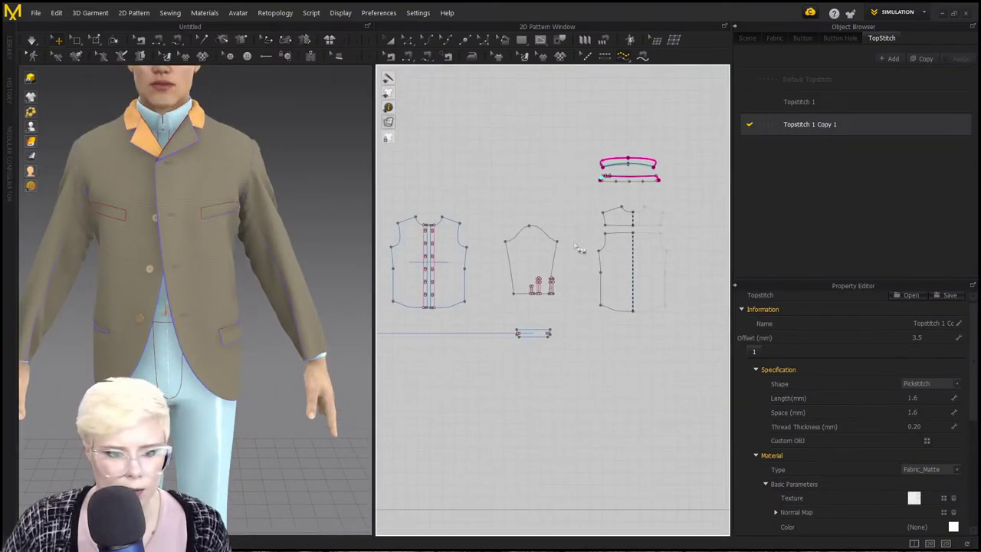
{"action": "middle_click_drag", "start_coordinate": [521, 291], "coordinate": [633, 298]}
{"action": "middle_click_drag", "start_coordinate": [485, 282], "coordinate": [526, 289]}
{"action": "scroll", "coordinate": [521, 296], "scroll_direction": "up", "scroll_amount": 3}
{"action": "middle_click_drag", "start_coordinate": [588, 344], "coordinate": [576, 288]}
{"action": "scroll", "coordinate": [571, 294], "scroll_direction": "down", "scroll_amount": 5}
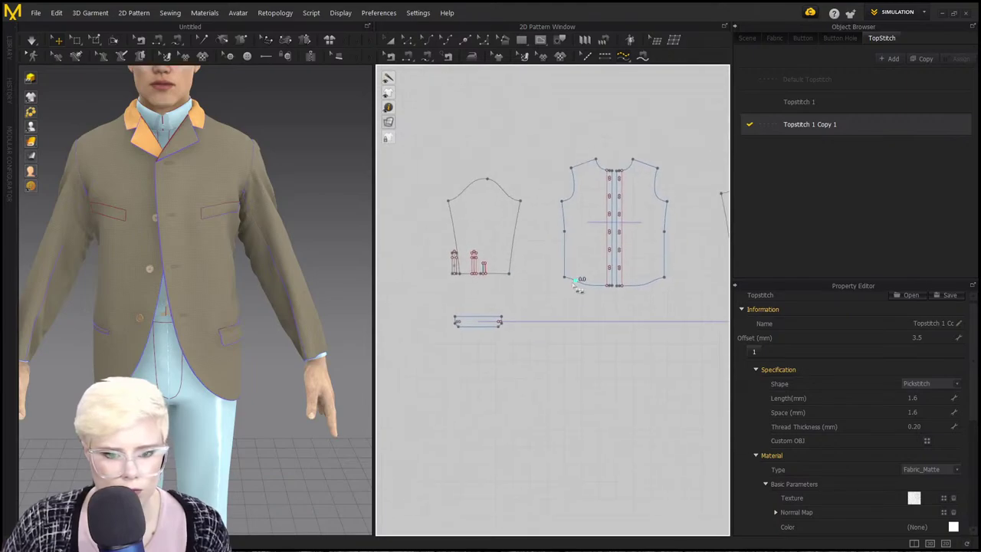
{"action": "middle_click_drag", "start_coordinate": [401, 324], "coordinate": [549, 336]}
{"action": "scroll", "coordinate": [548, 335], "scroll_direction": "down", "scroll_amount": 1}
{"action": "scroll", "coordinate": [551, 338], "scroll_direction": "up", "scroll_amount": 1}
{"action": "scroll", "coordinate": [567, 329], "scroll_direction": "down", "scroll_amount": 1}
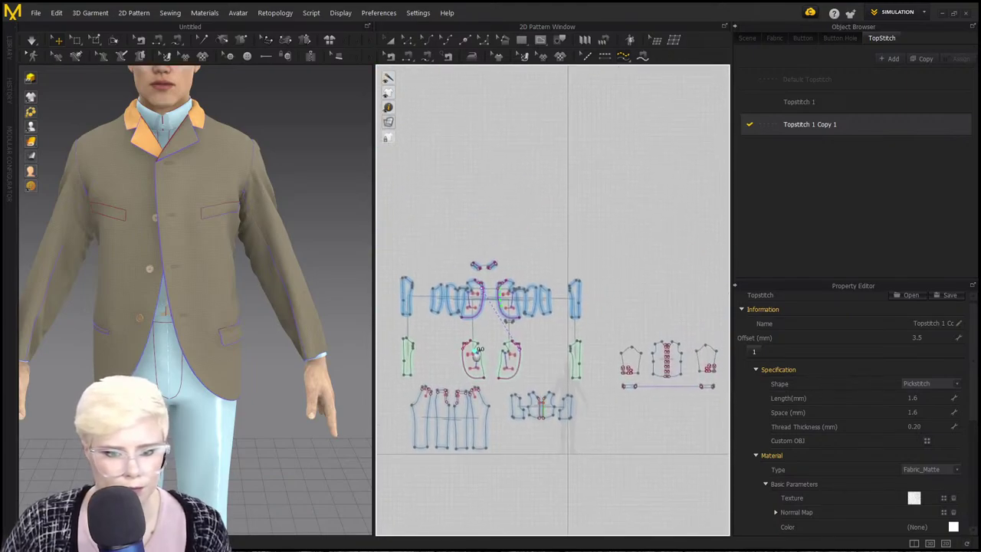
Topstitch the hem edges of the two jacket sleeve pieces with Topstitch 1 and check the sleeve on the garment.
{"action": "scroll", "coordinate": [586, 322], "scroll_direction": "up", "scroll_amount": 4}
{"action": "scroll", "coordinate": [586, 322], "scroll_direction": "up", "scroll_amount": 2}
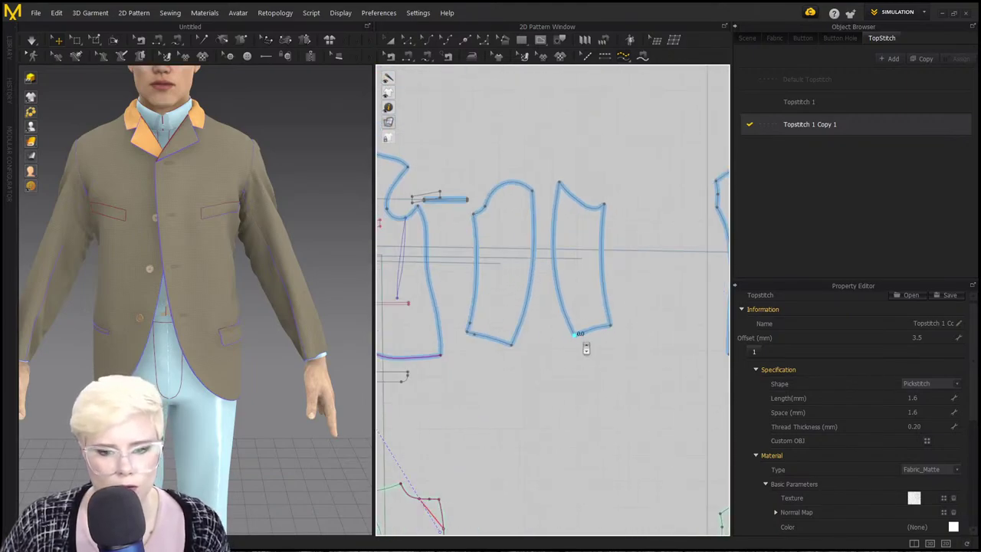
{"action": "left_click", "coordinate": [860, 101]}
{"action": "left_click", "coordinate": [584, 331]}
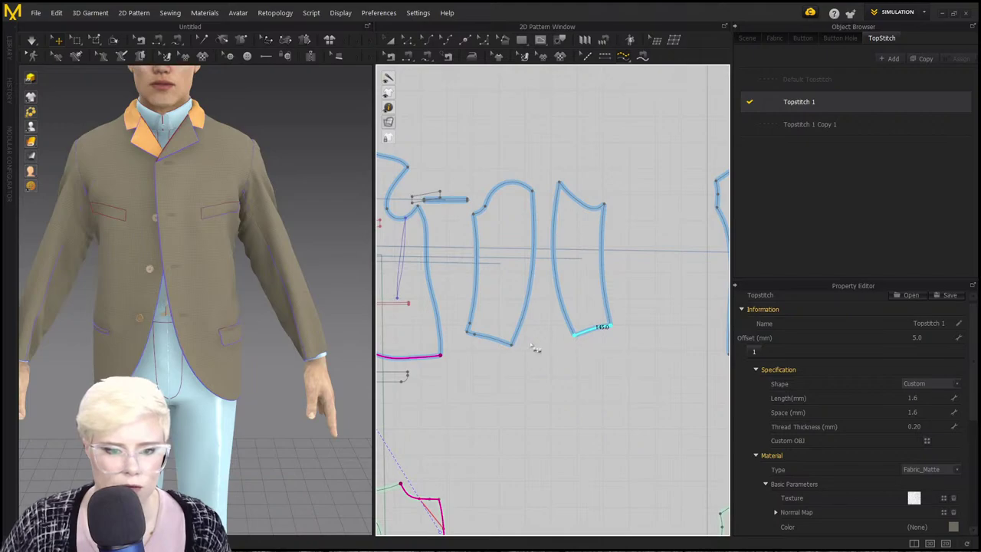
{"action": "left_click", "coordinate": [468, 343]}
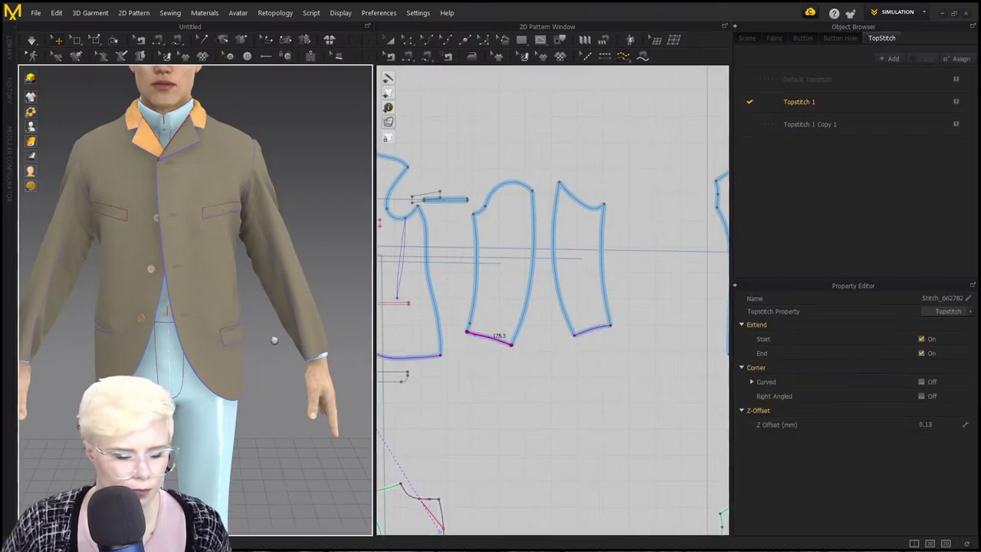
{"action": "scroll", "coordinate": [274, 341], "scroll_direction": "up", "scroll_amount": 3}
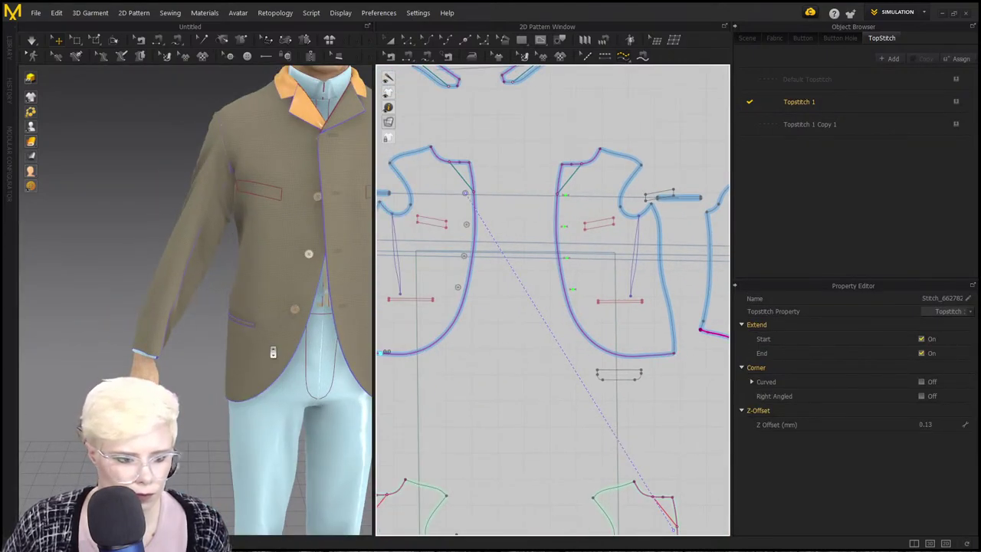
{"action": "scroll", "coordinate": [273, 352], "scroll_direction": "up", "scroll_amount": 5}
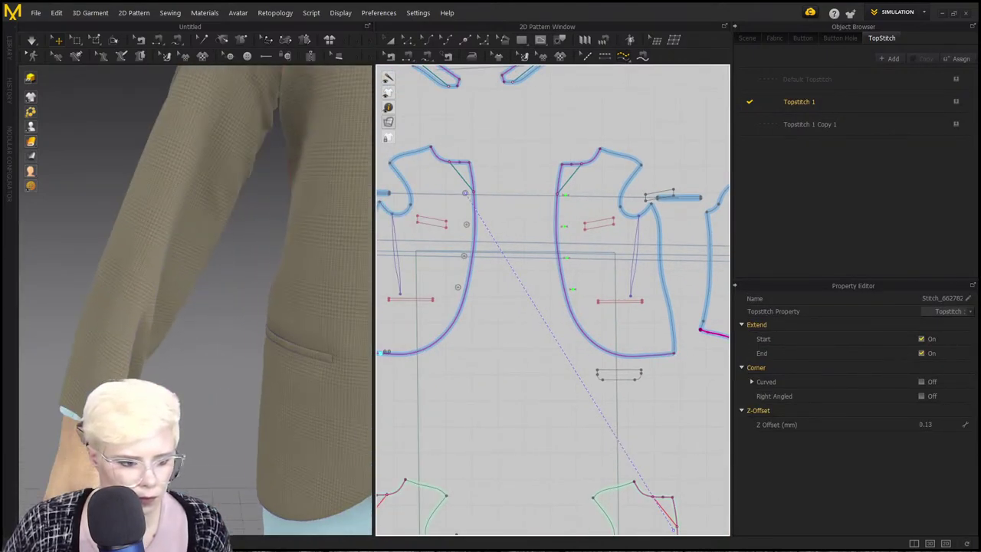
Place two default buttons, one above the other, near the pointed hem corner of the jacket's upper sleeve piece.
{"action": "middle_click_drag", "start_coordinate": [557, 378], "coordinate": [647, 386]}
{"action": "middle_click_drag", "start_coordinate": [493, 378], "coordinate": [687, 378]}
{"action": "scroll", "coordinate": [190, 330], "scroll_direction": "down", "scroll_amount": 1}
{"action": "right_click_drag", "start_coordinate": [191, 329], "coordinate": [245, 341]}
{"action": "left_click", "coordinate": [247, 56]}
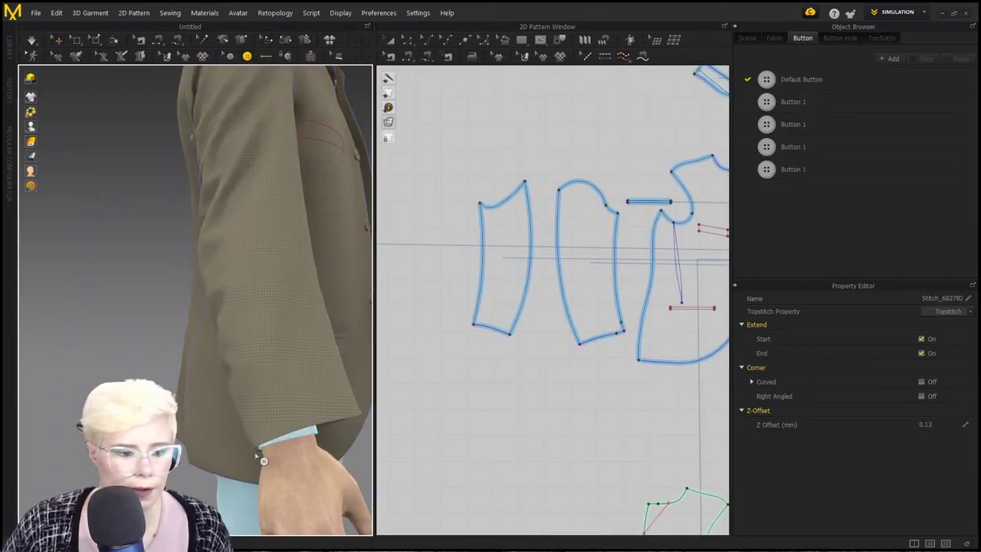
{"action": "scroll", "coordinate": [262, 460], "scroll_direction": "down", "scroll_amount": 5}
{"action": "scroll", "coordinate": [262, 422], "scroll_direction": "up", "scroll_amount": 10}
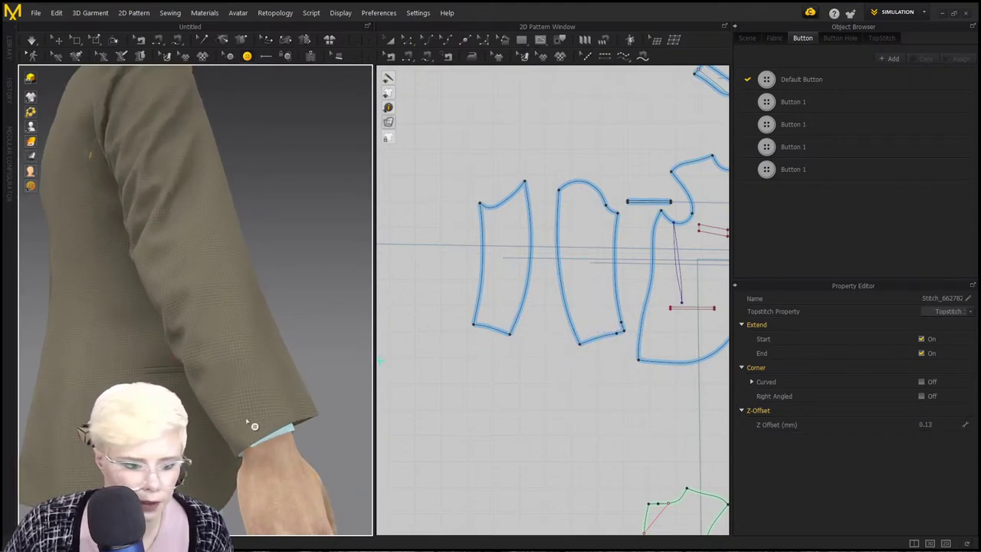
{"action": "scroll", "coordinate": [591, 343], "scroll_direction": "up", "scroll_amount": 5}
{"action": "left_click", "coordinate": [580, 335]}
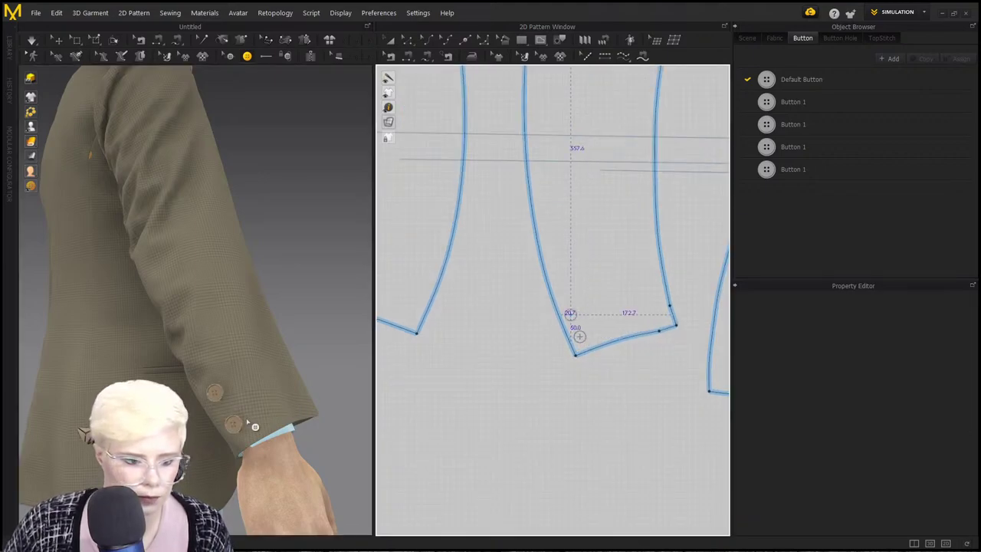
Duplicate the two cuff buttons to the symmetric sleeve pattern and check the jacket front.
{"action": "left_click", "coordinate": [391, 43]}
{"action": "left_click", "coordinate": [207, 220]}
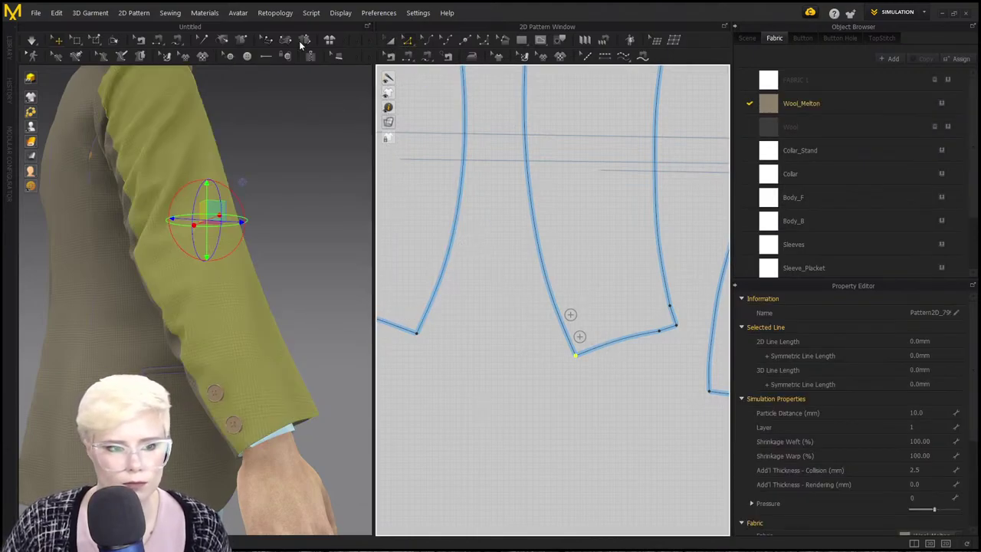
{"action": "left_click", "coordinate": [242, 58]}
{"action": "left_click", "coordinate": [230, 58]}
{"action": "left_click_drag", "start_coordinate": [527, 288], "coordinate": [631, 359]}
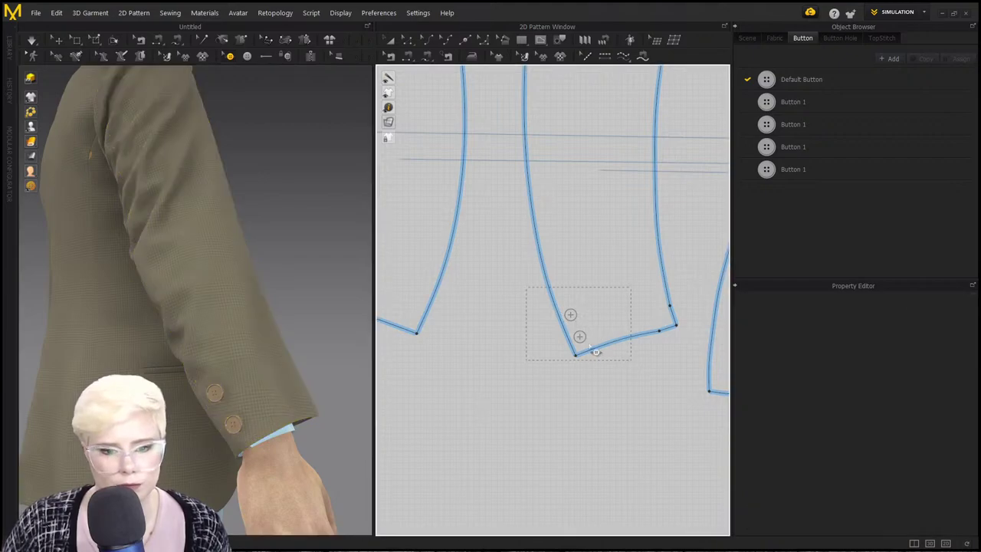
{"action": "right_click", "coordinate": [581, 342]}
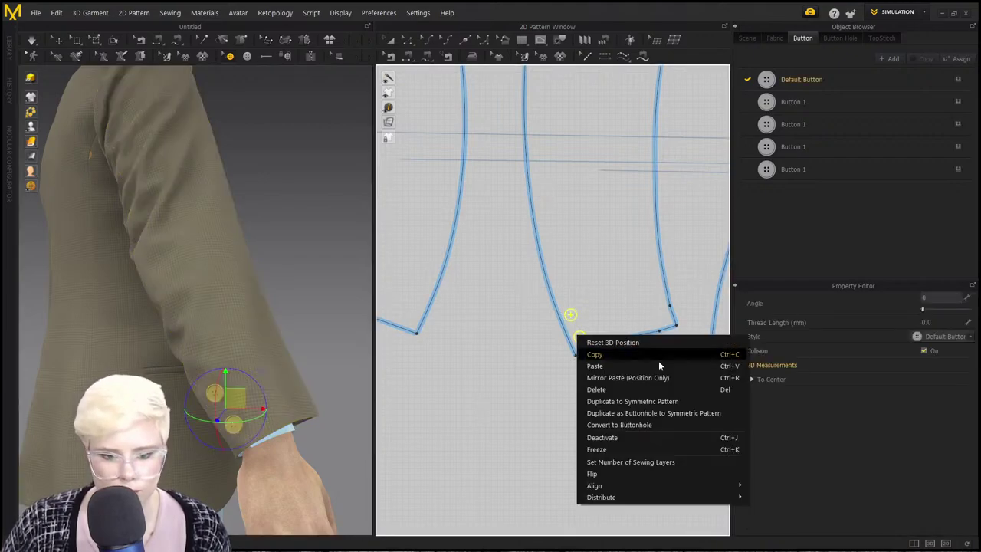
{"action": "left_click", "coordinate": [685, 402]}
{"action": "right_click_drag", "start_coordinate": [322, 432], "coordinate": [271, 453]}
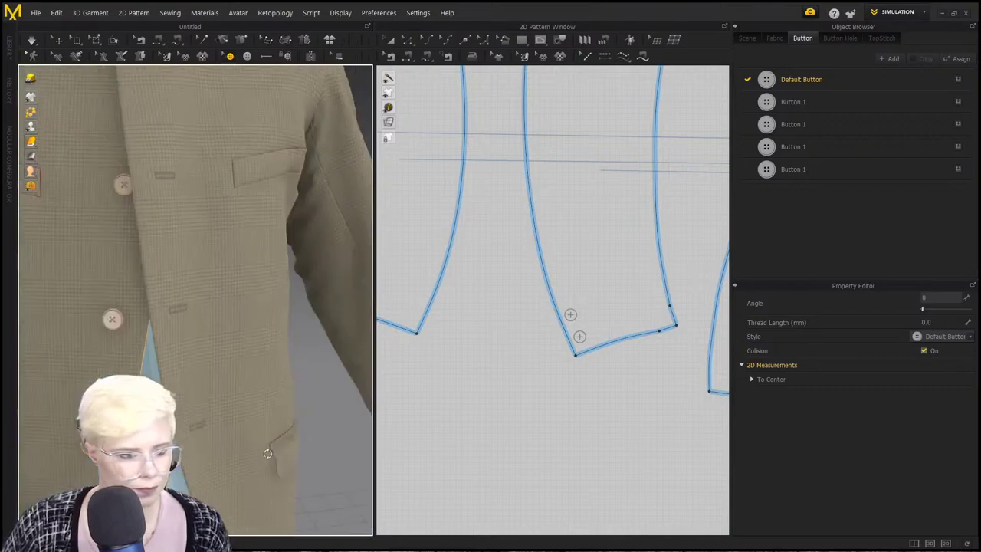
{"action": "scroll", "coordinate": [261, 443], "scroll_direction": "down", "scroll_amount": 5}
{"action": "scroll", "coordinate": [518, 336], "scroll_direction": "down", "scroll_amount": 3}
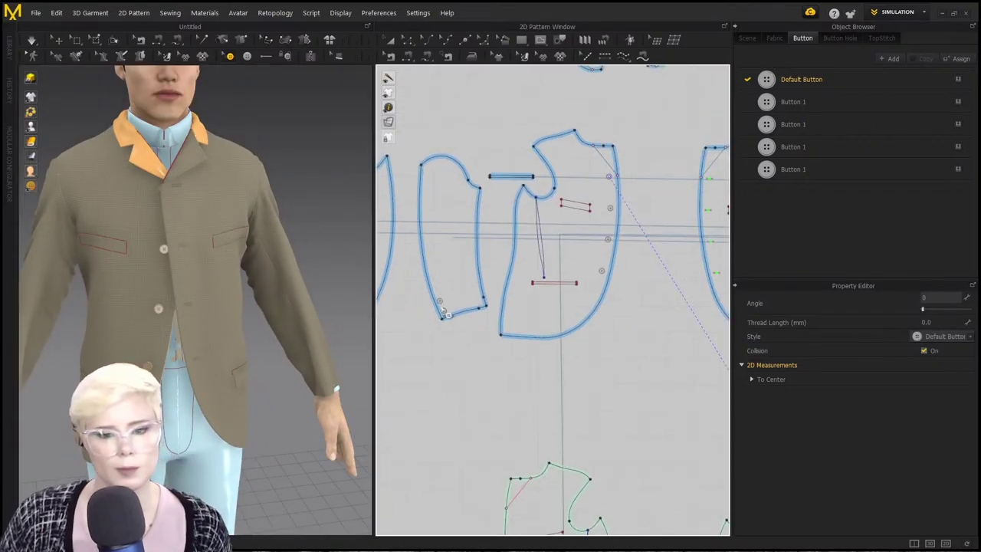
Remove the linked editing from the jacket front panel on the avatar's right side.
{"action": "key", "text": "a"}
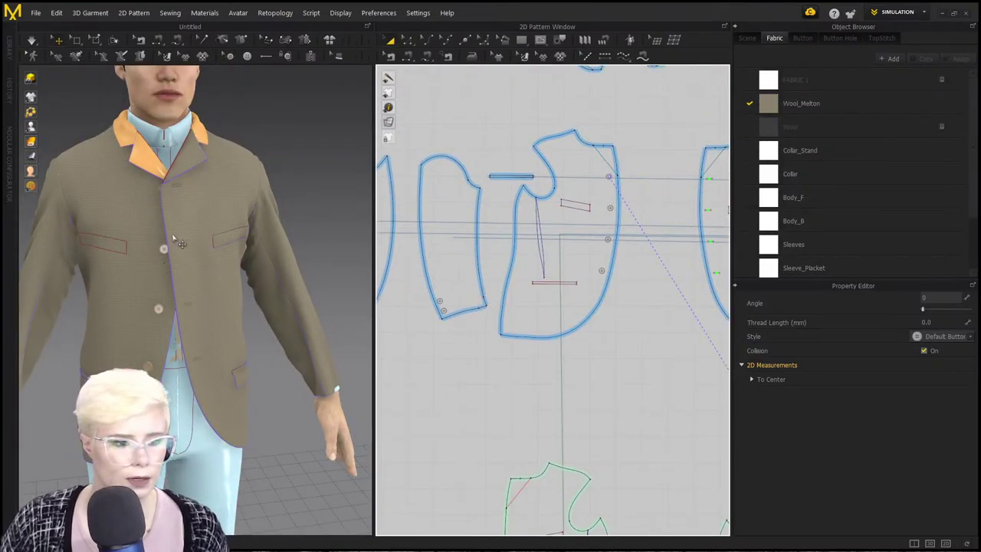
{"action": "left_click", "coordinate": [576, 190]}
{"action": "right_click", "coordinate": [576, 189]}
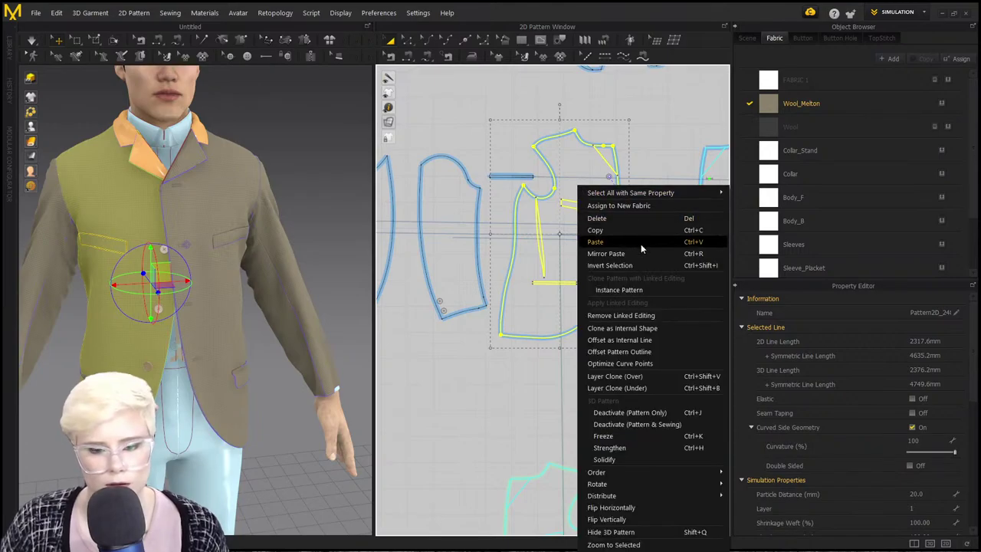
{"action": "left_click", "coordinate": [673, 315]}
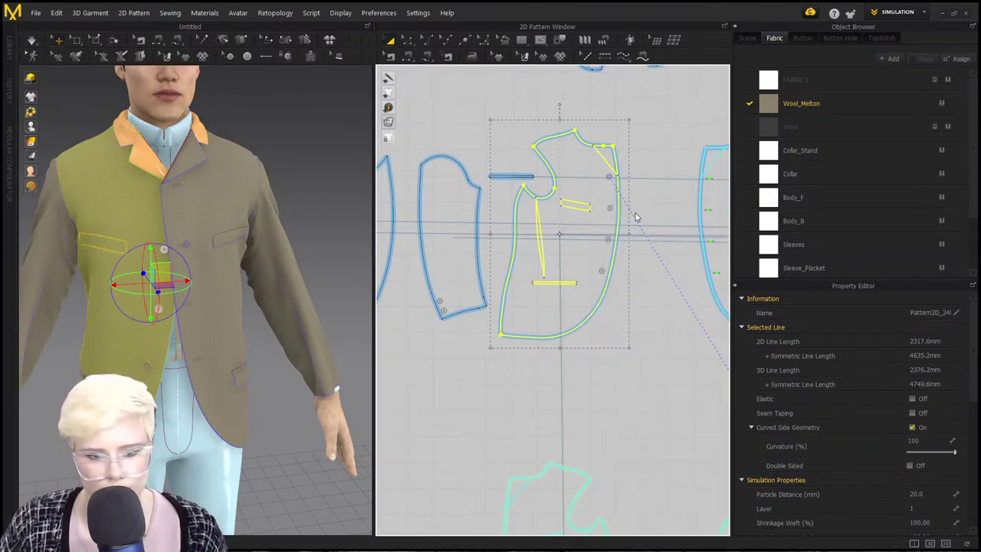
{"action": "left_click", "coordinate": [655, 148]}
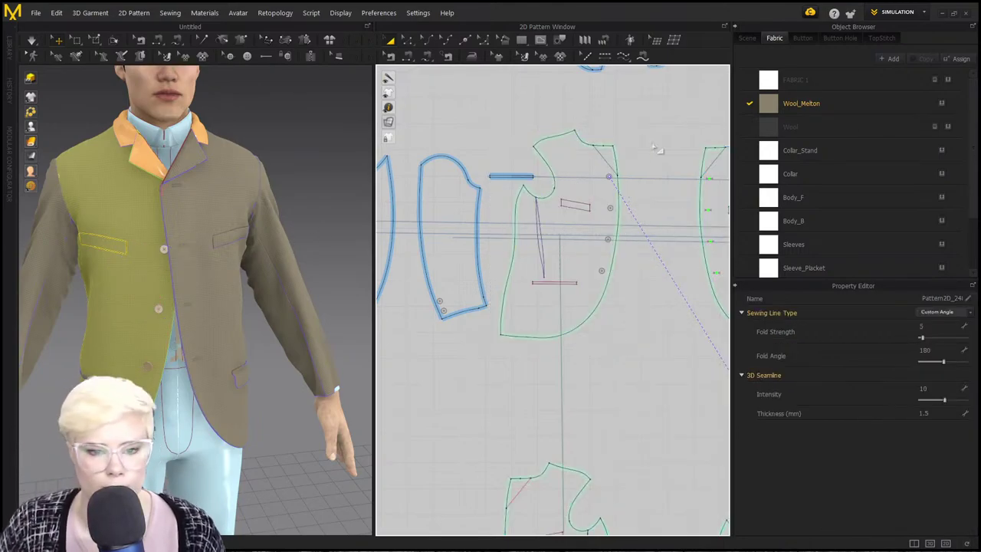
Delete the chest pocket shape from the avatar's right jacket front and inspect the remaining chest pocket.
{"action": "left_click", "coordinate": [579, 203]}
{"action": "key", "text": "Delete"}
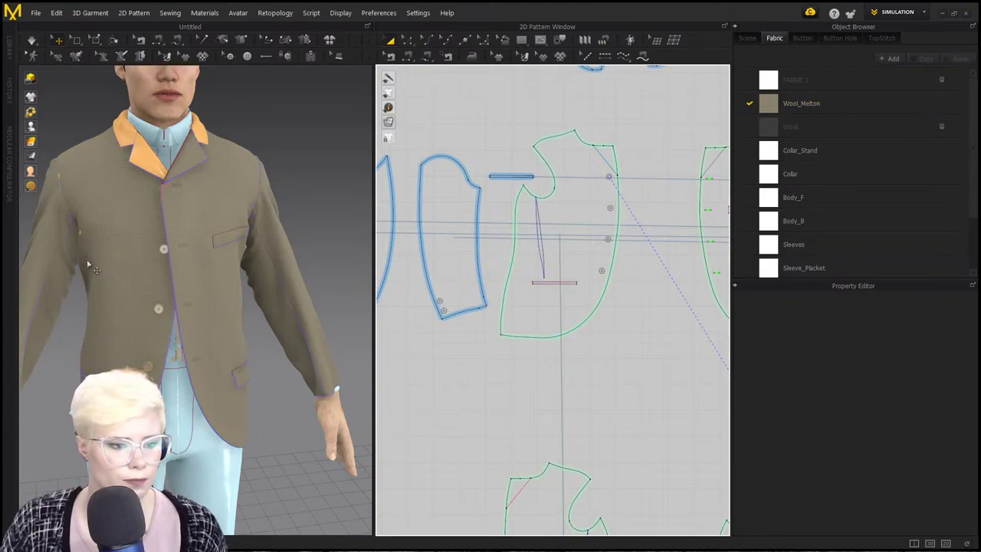
{"action": "scroll", "coordinate": [226, 268], "scroll_direction": "up", "scroll_amount": 2}
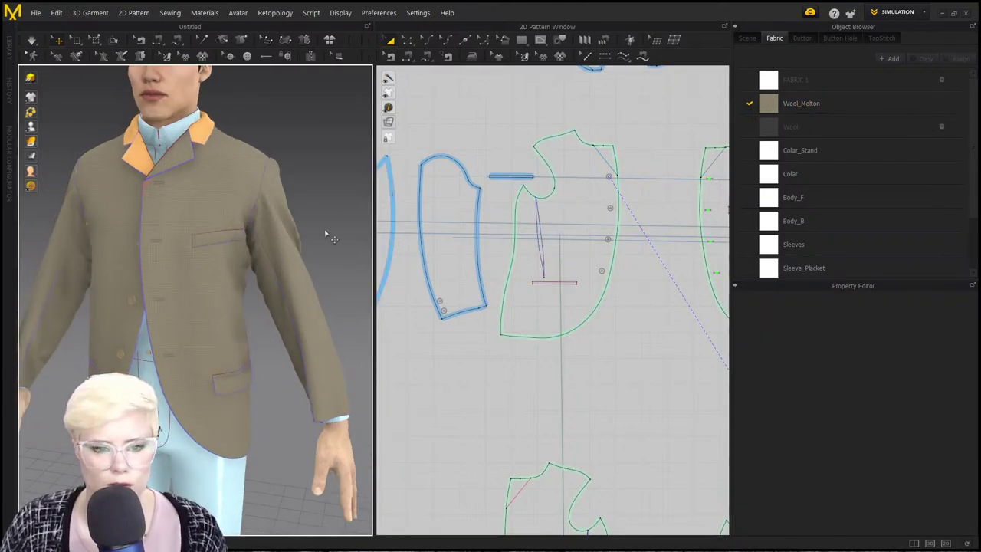
{"action": "scroll", "coordinate": [247, 232], "scroll_direction": "up", "scroll_amount": 4}
{"action": "scroll", "coordinate": [241, 246], "scroll_direction": "up", "scroll_amount": 2}
{"action": "scroll", "coordinate": [197, 215], "scroll_direction": "up", "scroll_amount": 3}
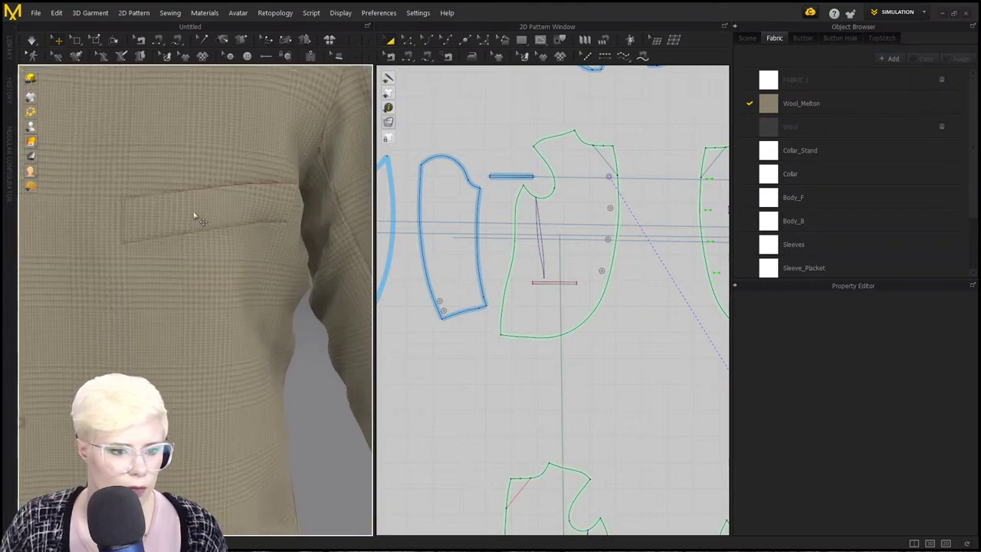
{"action": "scroll", "coordinate": [205, 257], "scroll_direction": "down", "scroll_amount": 6}
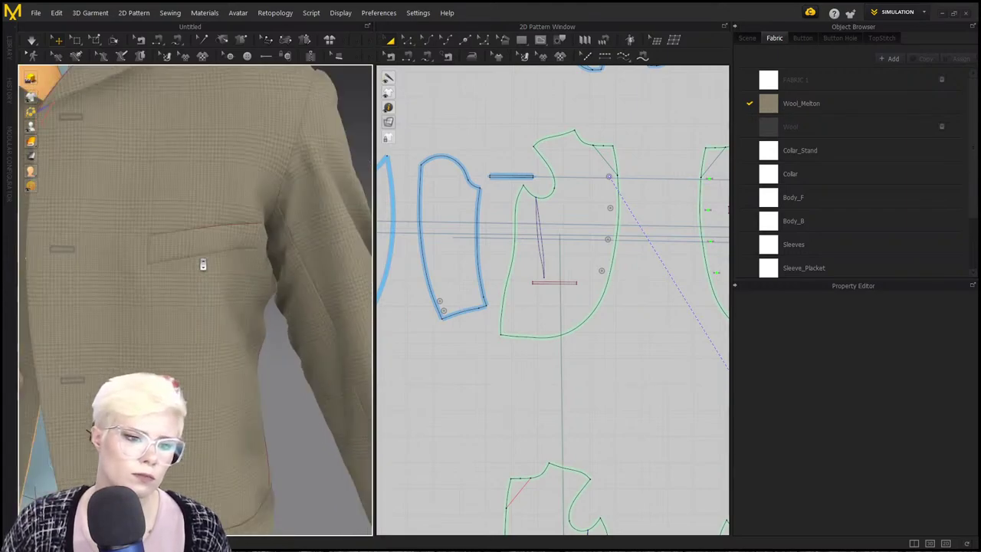
{"action": "scroll", "coordinate": [271, 301], "scroll_direction": "down", "scroll_amount": 3}
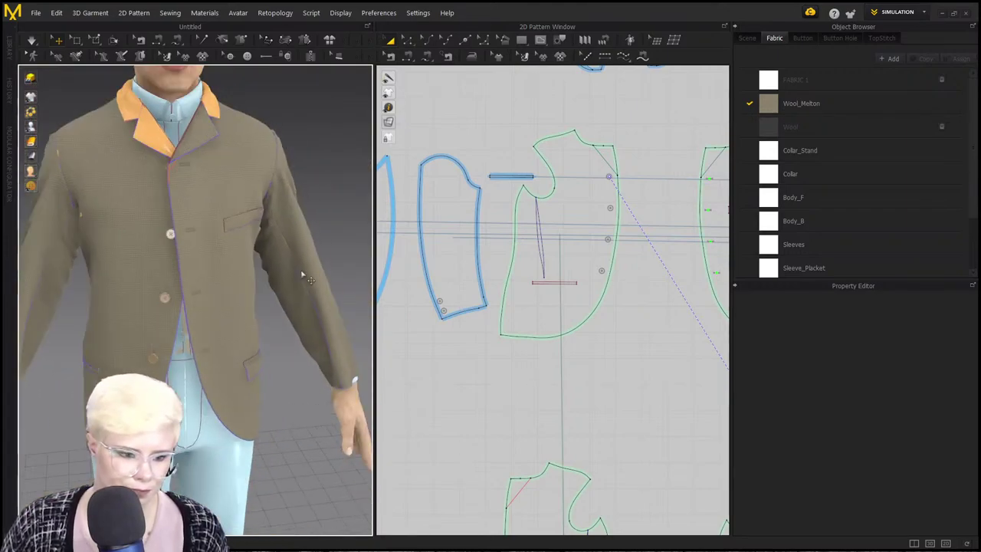
Select all garment patterns and unfreeze the frozen shirt and trousers.
{"action": "key", "text": "ctrl+a"}
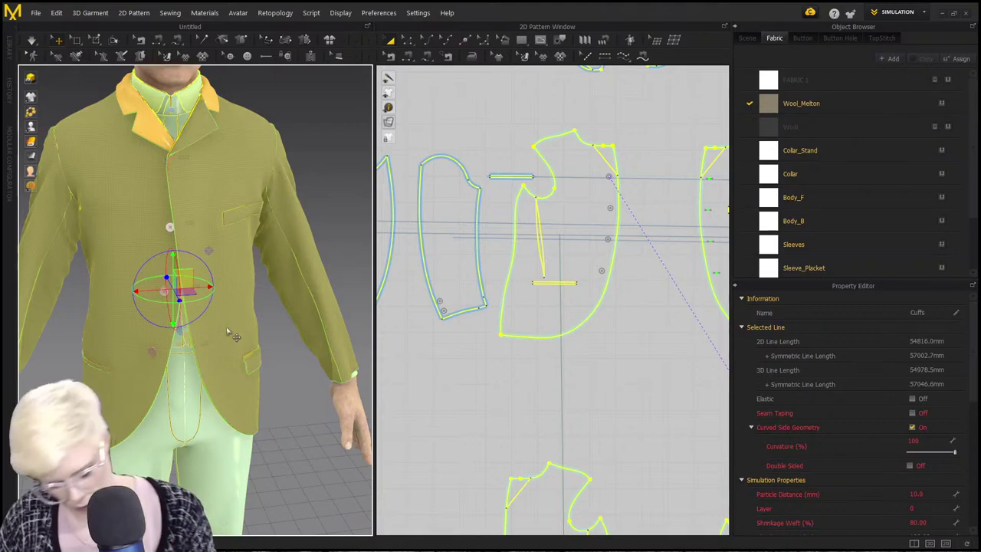
{"action": "key", "text": "ctrl+k"}
{"action": "left_click", "coordinate": [289, 380]}
{"action": "left_click", "coordinate": [300, 394]}
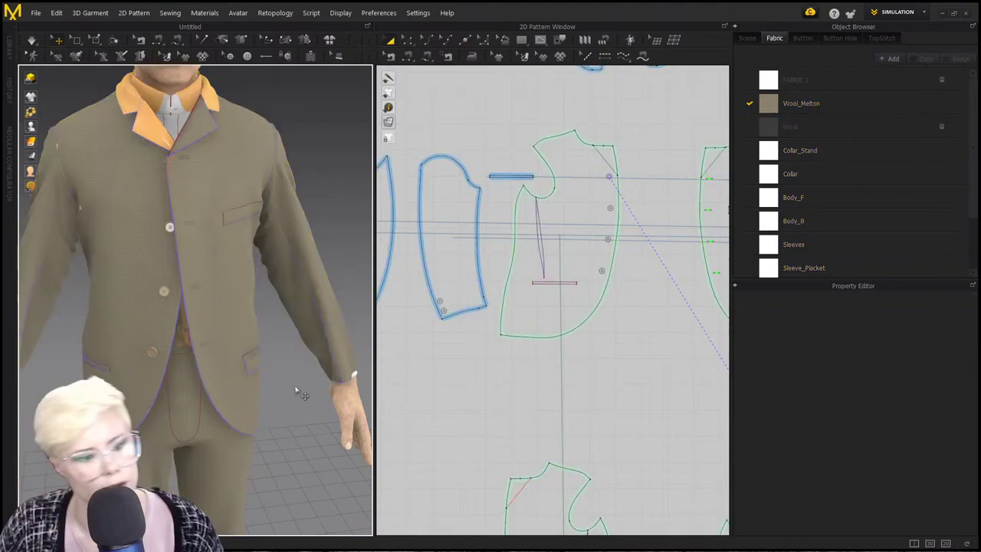
{"action": "scroll", "coordinate": [217, 337], "scroll_direction": "up", "scroll_amount": 2}
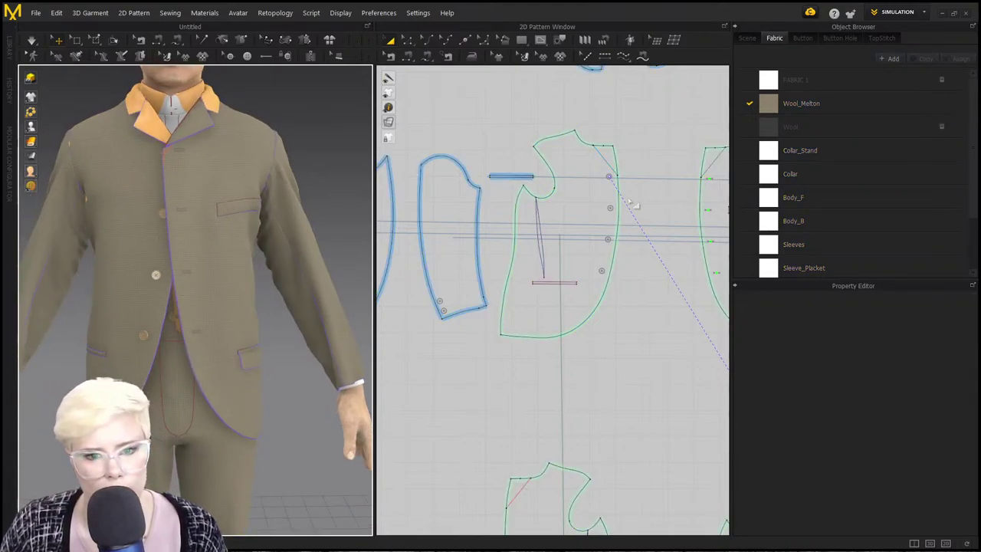
Delete the tack attached to the jacket front's uppermost button and simulate the garment.
{"action": "left_click", "coordinate": [202, 40]}
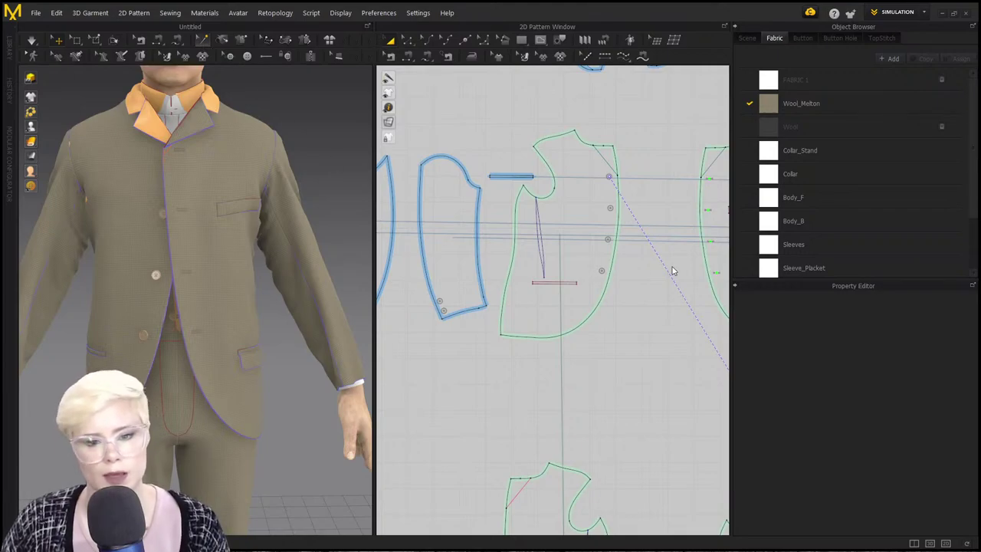
{"action": "left_click", "coordinate": [667, 273]}
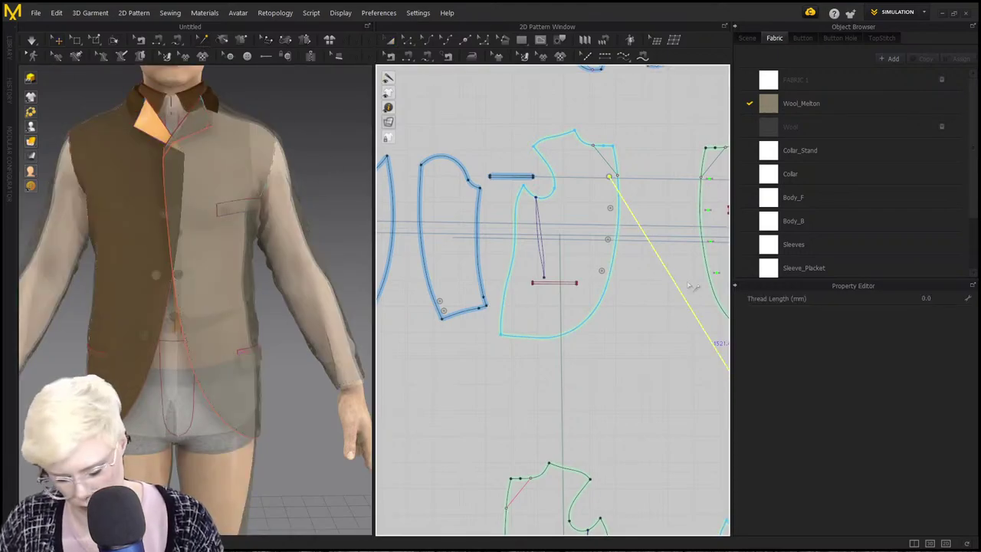
{"action": "key", "text": "Delete"}
{"action": "left_click", "coordinate": [59, 42]}
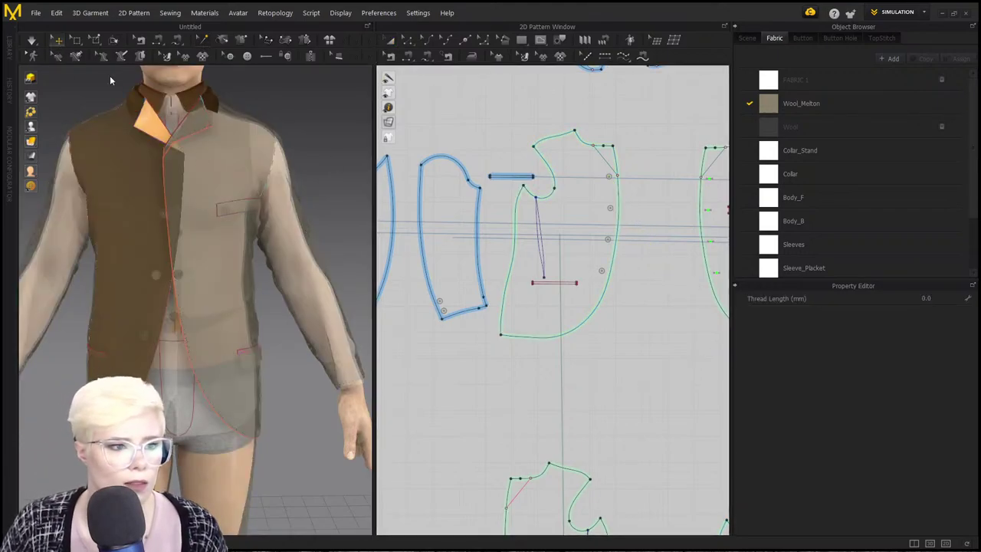
{"action": "key", "text": "space"}
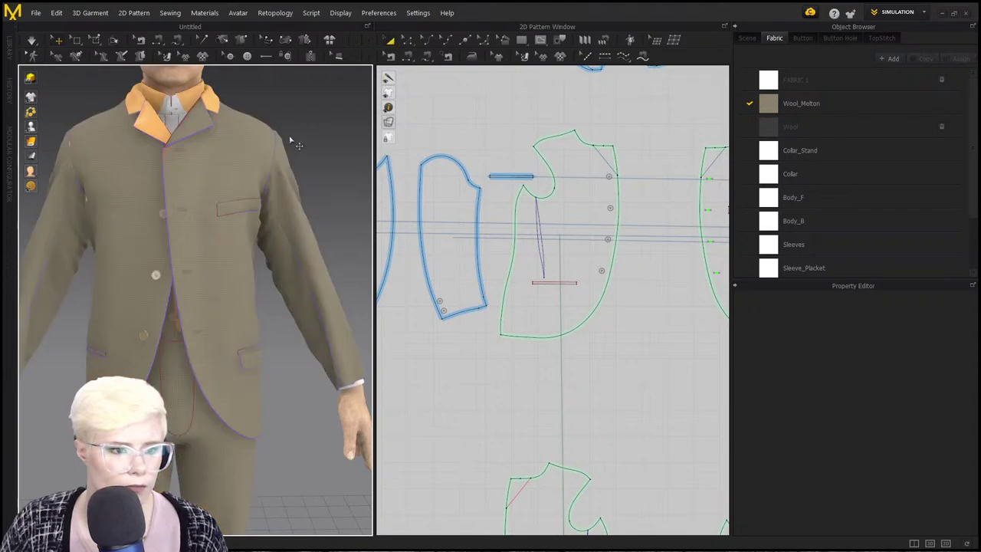
{"action": "left_click", "coordinate": [210, 237]}
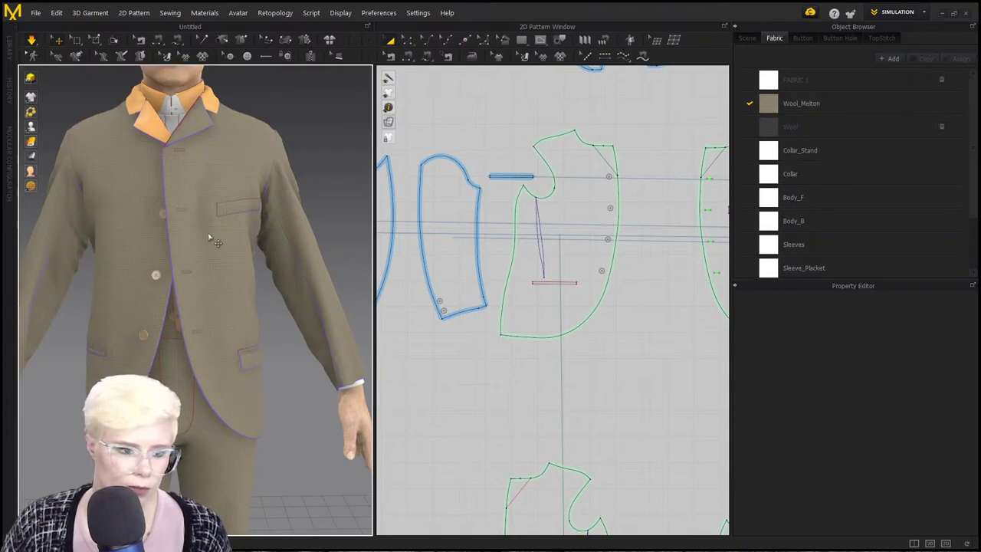
Select all the shirt patterns and increase their Shrinkage Weft.
{"action": "scroll", "coordinate": [513, 333], "scroll_direction": "down", "scroll_amount": 5}
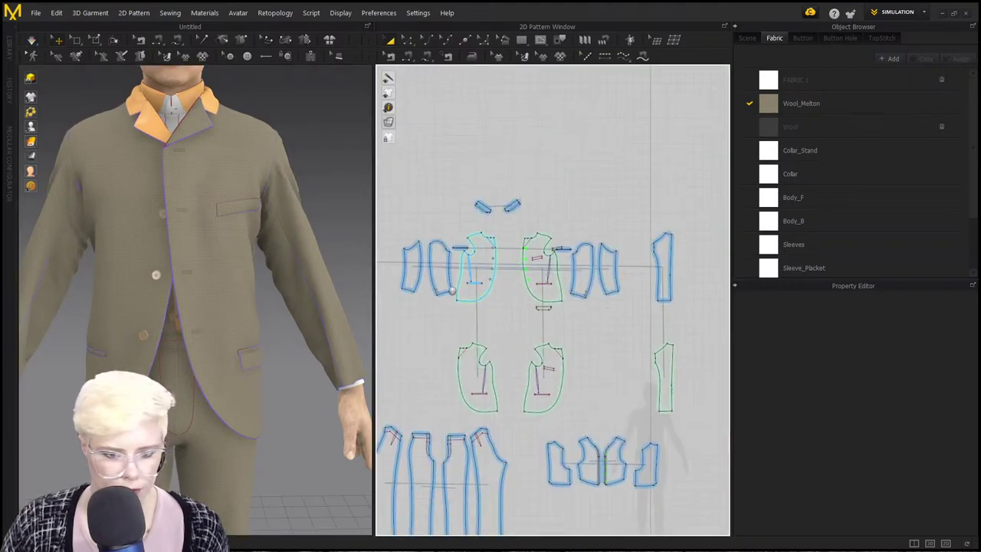
{"action": "scroll", "coordinate": [532, 339], "scroll_direction": "down", "scroll_amount": 2}
{"action": "middle_click_drag", "start_coordinate": [533, 340], "coordinate": [460, 273]}
{"action": "middle_click_drag", "start_coordinate": [558, 289], "coordinate": [390, 241]}
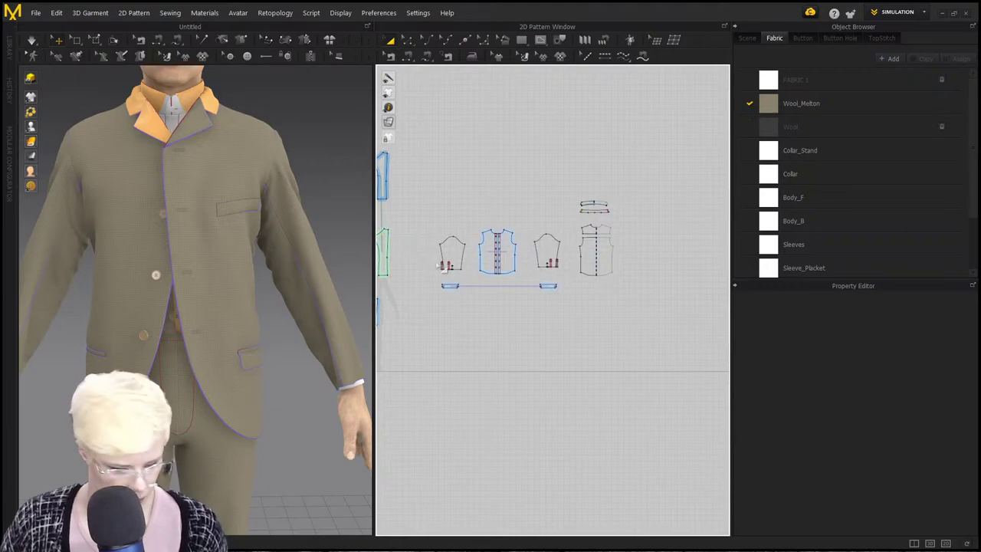
{"action": "left_click_drag", "start_coordinate": [443, 184], "coordinate": [418, 168]}
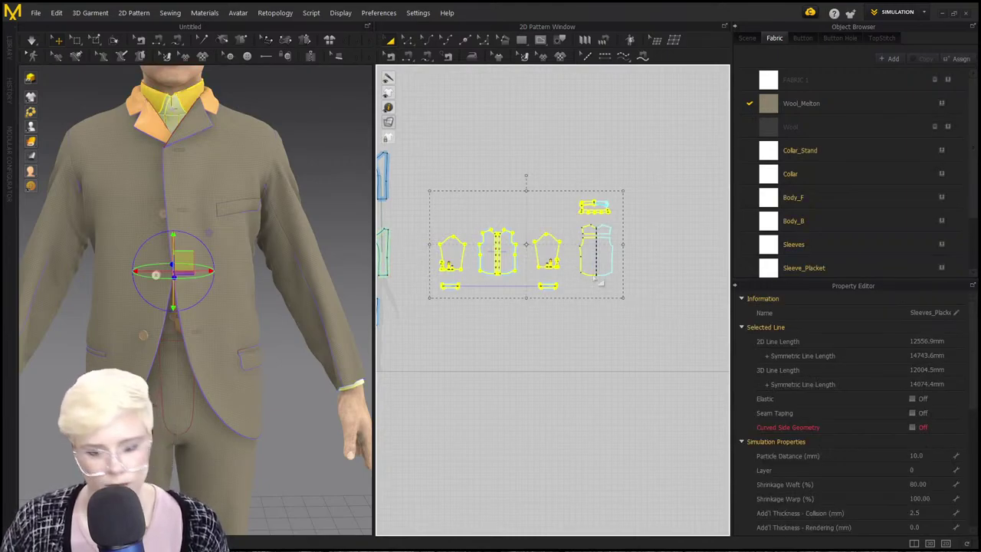
{"action": "left_click", "coordinate": [926, 484]}
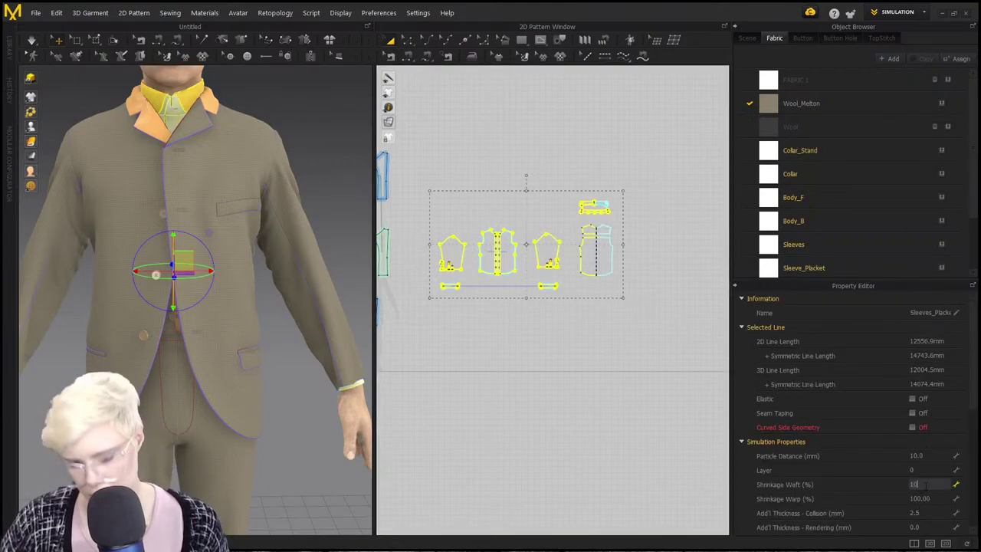
{"action": "key", "text": "Return"}
{"action": "left_click", "coordinate": [562, 432]}
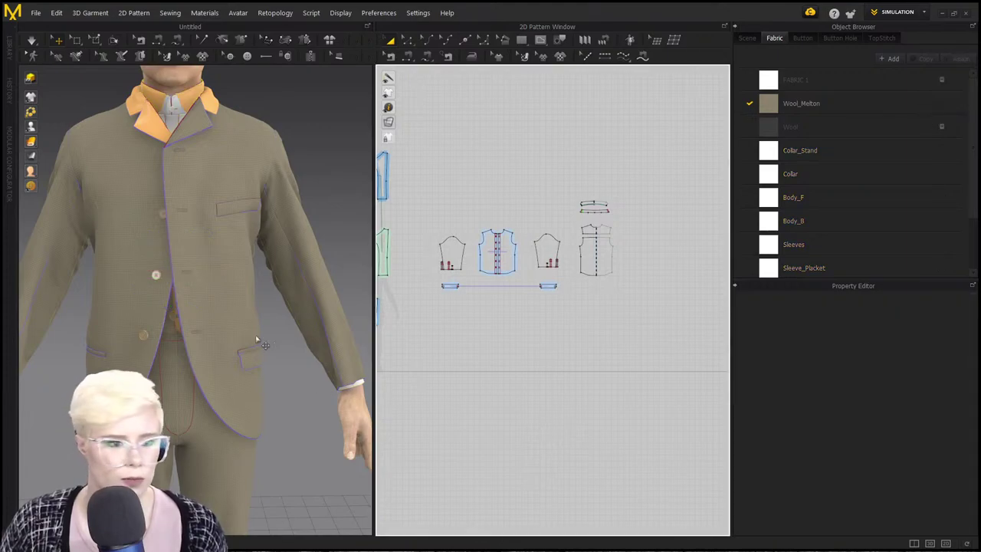
Simulate the full outfit and check the jacket, shirt collar and cuffs from several angles.
{"action": "right_click_drag", "start_coordinate": [229, 328], "coordinate": [226, 376]}
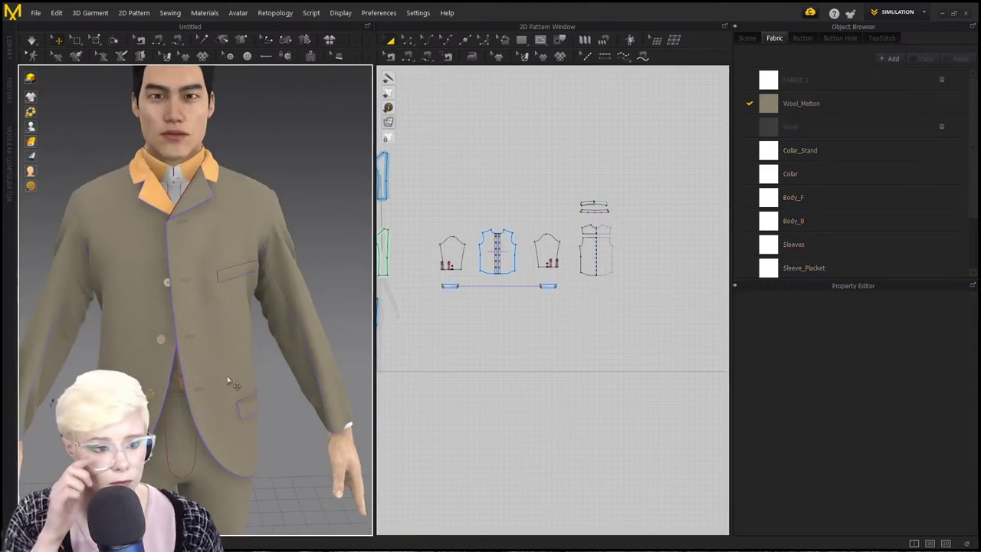
{"action": "key", "text": "space"}
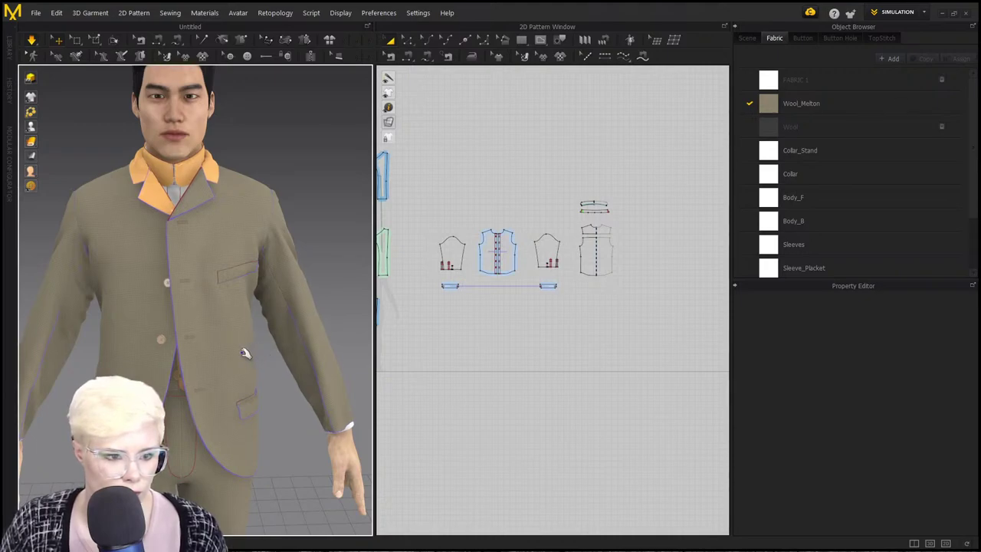
{"action": "right_click_drag", "start_coordinate": [278, 373], "coordinate": [314, 407]}
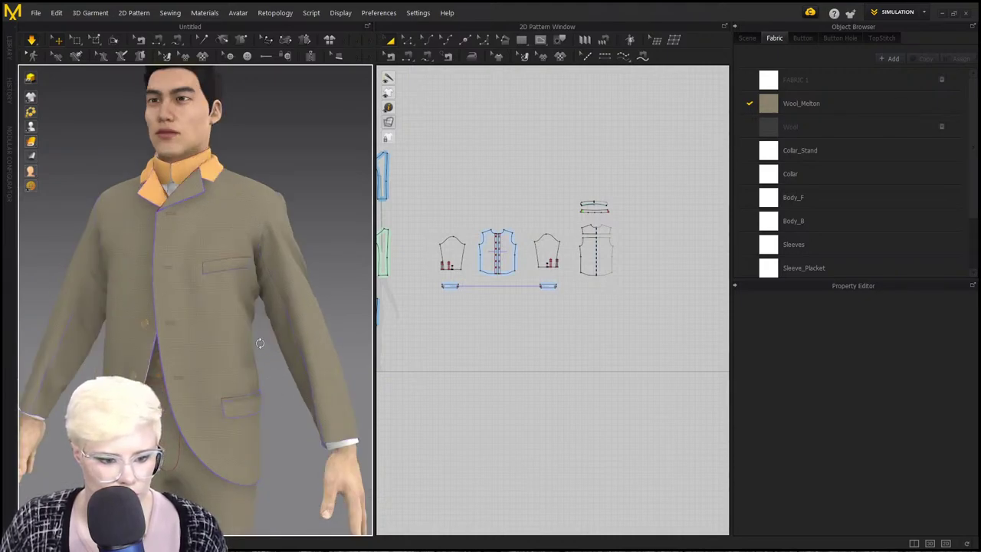
{"action": "middle_click_drag", "start_coordinate": [319, 441], "coordinate": [295, 386]}
{"action": "right_click_drag", "start_coordinate": [201, 379], "coordinate": [206, 388]}
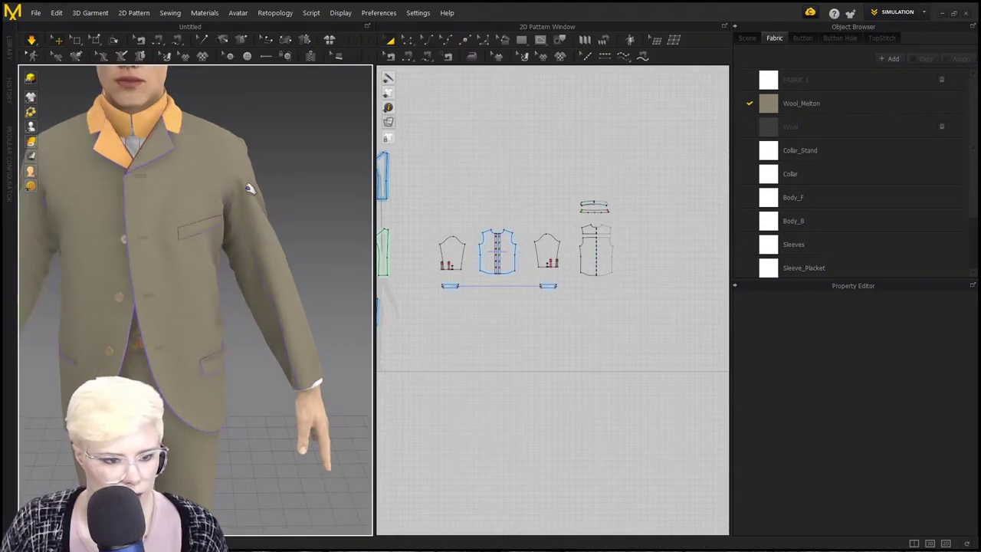
{"action": "right_click_drag", "start_coordinate": [203, 208], "coordinate": [142, 215]}
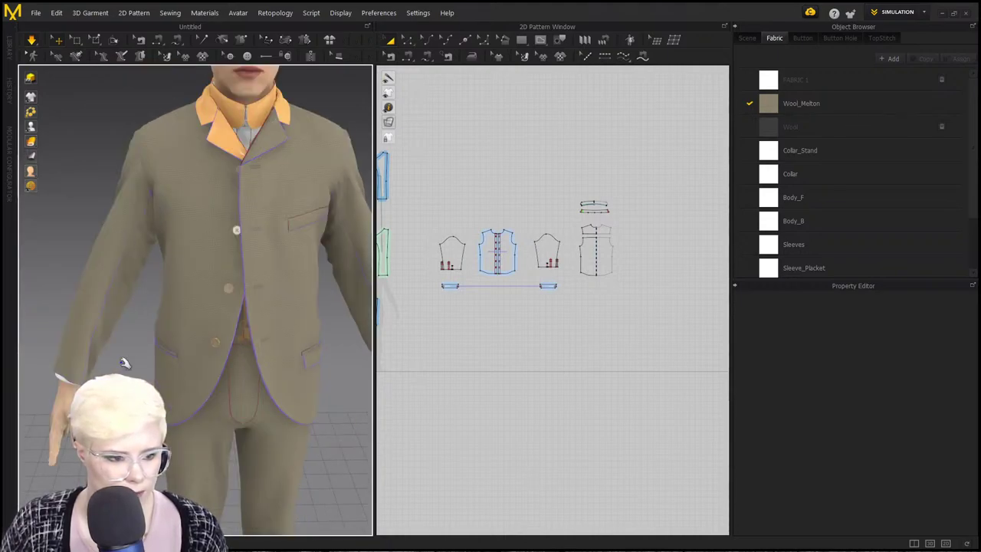
Inspect the shirt cuffs at both jacket sleeve ends and the jacket front.
{"action": "scroll", "coordinate": [136, 232], "scroll_direction": "down", "scroll_amount": 1}
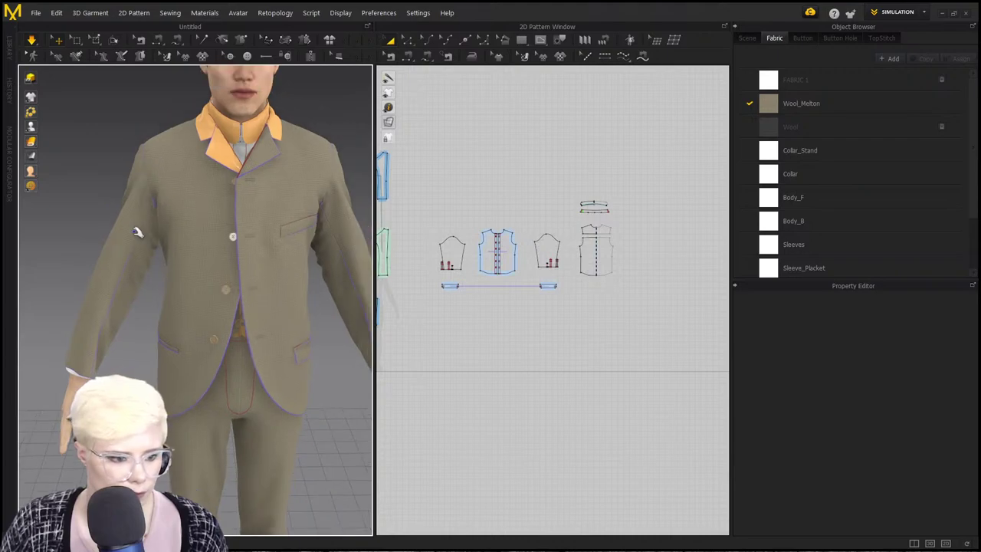
{"action": "scroll", "coordinate": [110, 350], "scroll_direction": "down", "scroll_amount": 1}
{"action": "right_click_drag", "start_coordinate": [110, 349], "coordinate": [112, 358]}
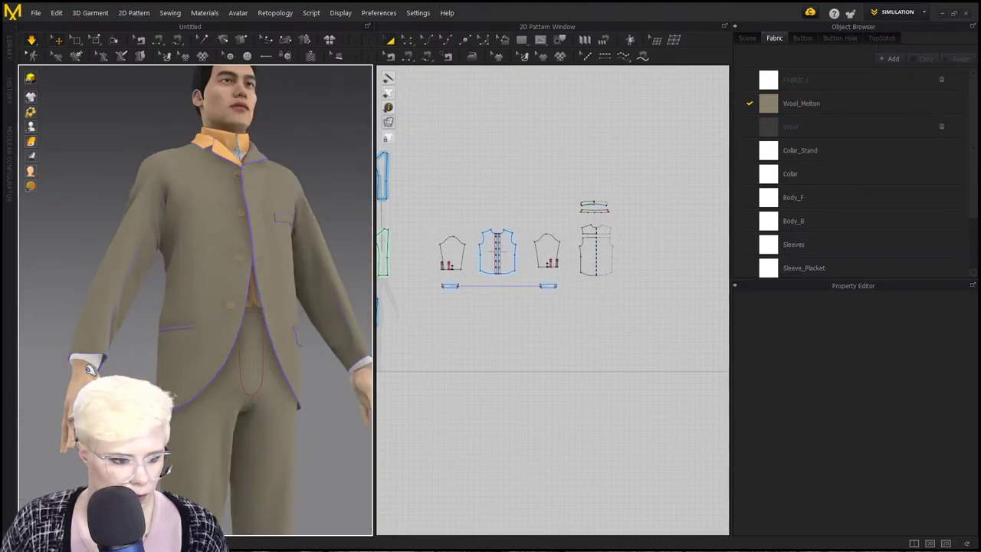
{"action": "left_click", "coordinate": [88, 368]}
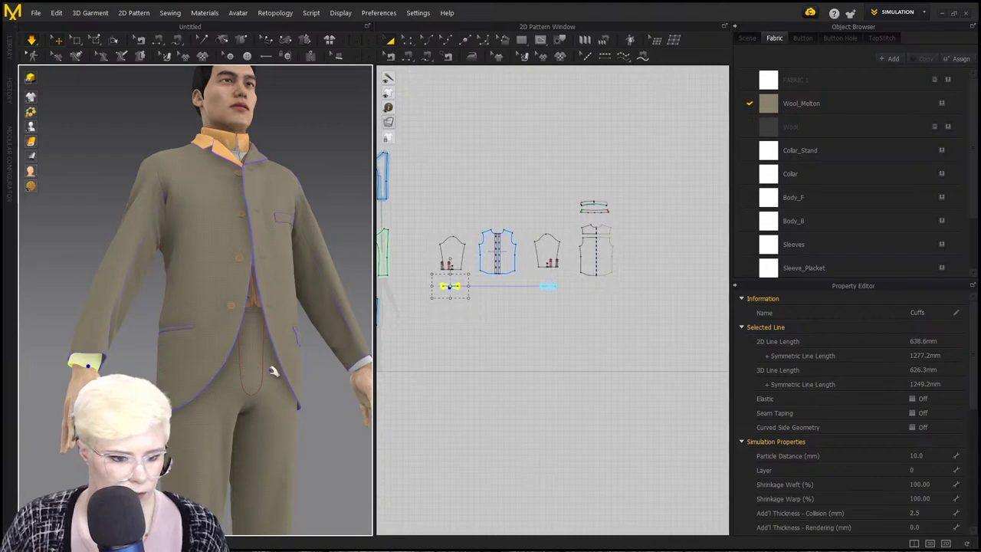
{"action": "scroll", "coordinate": [274, 371], "scroll_direction": "up", "scroll_amount": 5}
{"action": "middle_click_drag", "start_coordinate": [170, 343], "coordinate": [158, 341]}
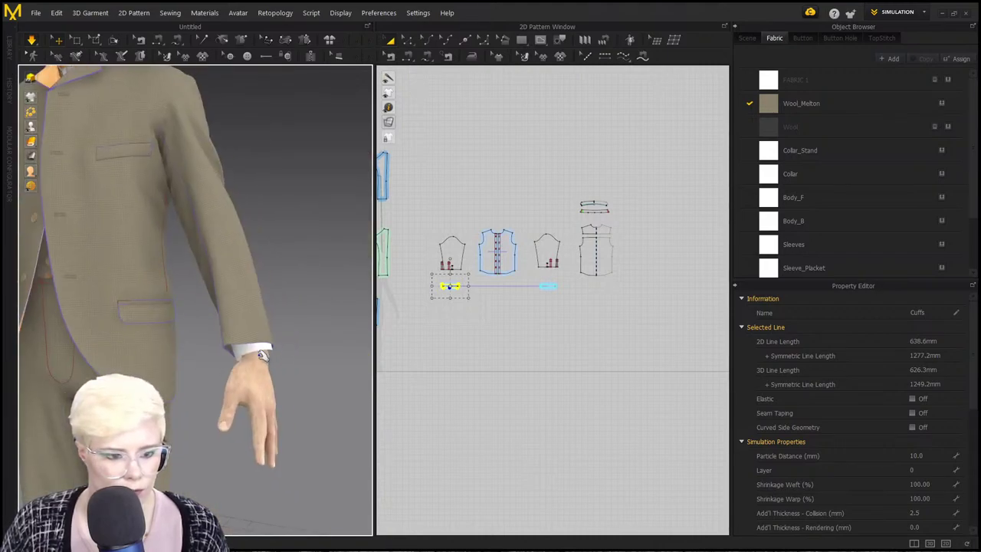
{"action": "left_click", "coordinate": [266, 368]}
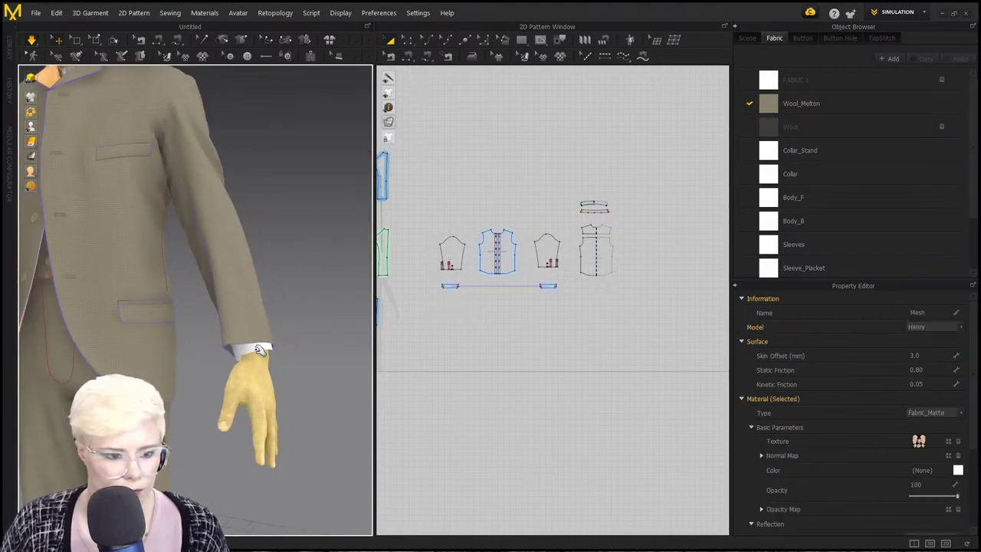
{"action": "left_click", "coordinate": [269, 364]}
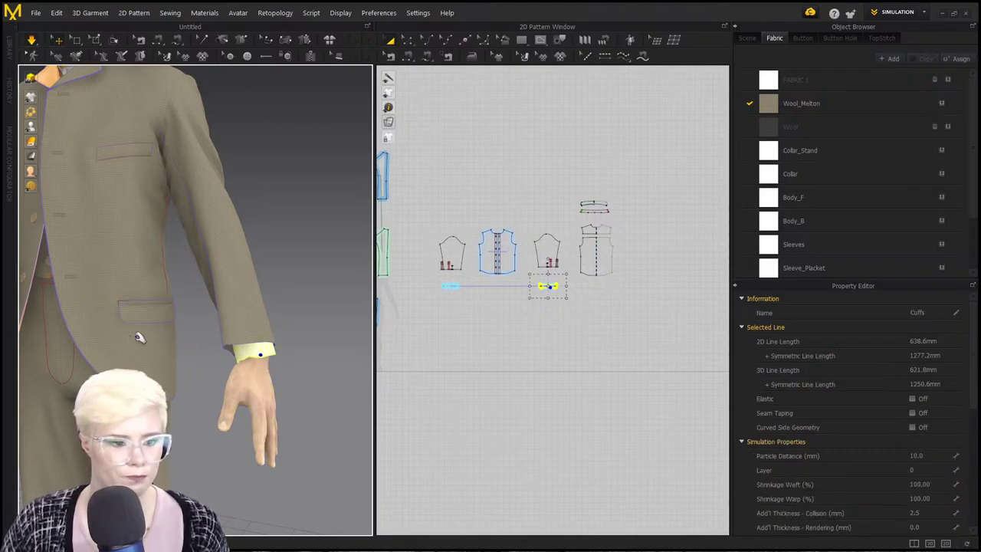
{"action": "right_click_drag", "start_coordinate": [138, 335], "coordinate": [174, 337]}
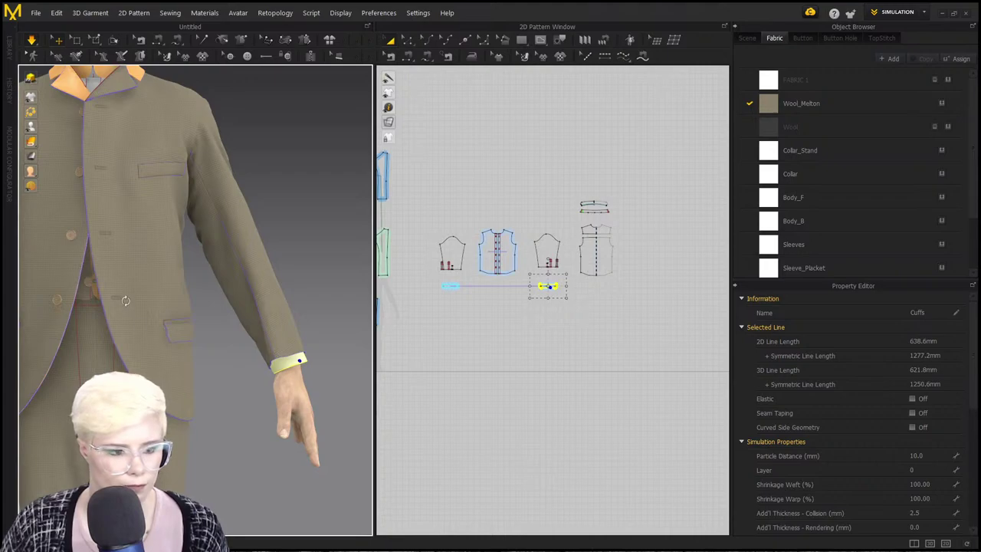
{"action": "right_click_drag", "start_coordinate": [125, 301], "coordinate": [174, 296]}
{"action": "middle_click_drag", "start_coordinate": [157, 264], "coordinate": [154, 310]}
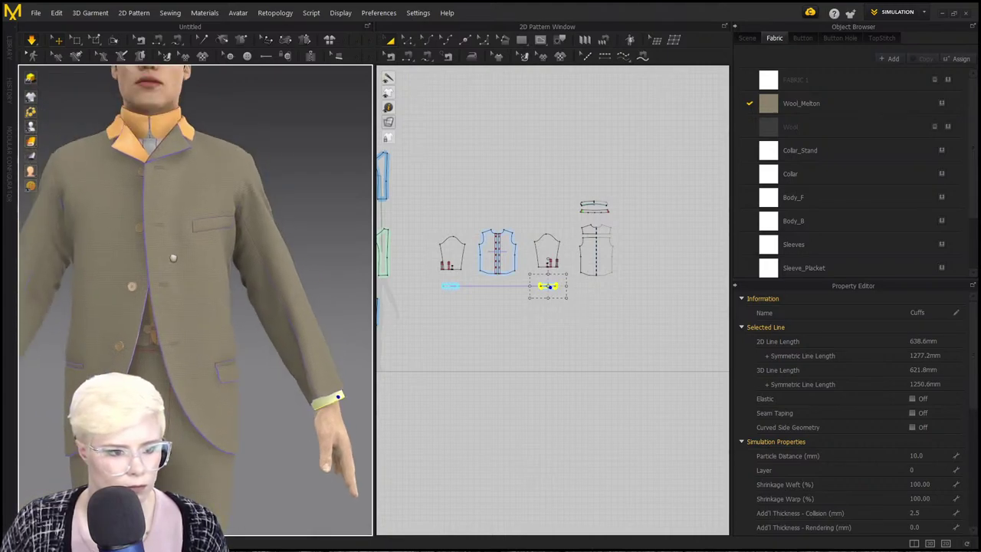
Pull both jacket fronts open to the sides during the simulation to expose the waistcoat.
{"action": "left_click", "coordinate": [184, 247]}
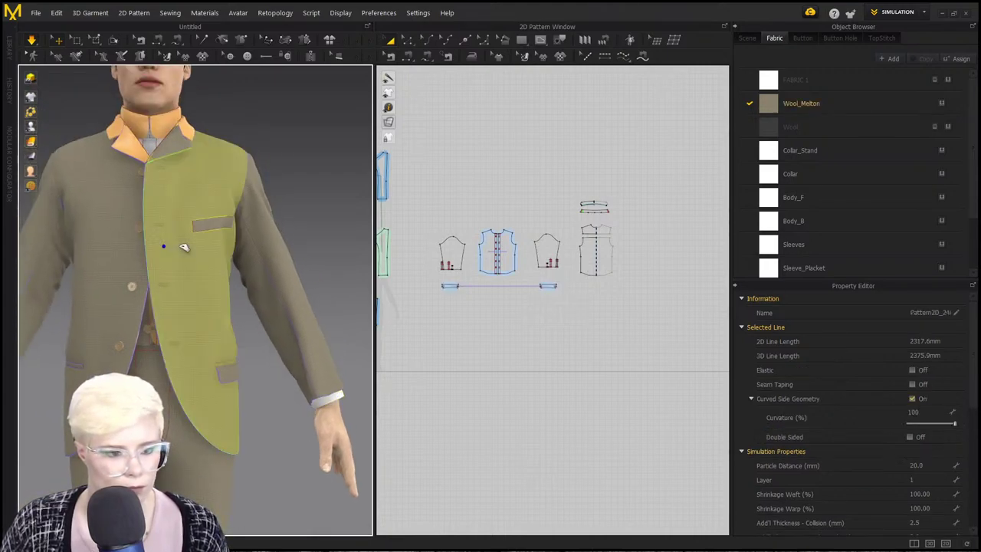
{"action": "left_click_drag", "start_coordinate": [185, 246], "coordinate": [267, 246]}
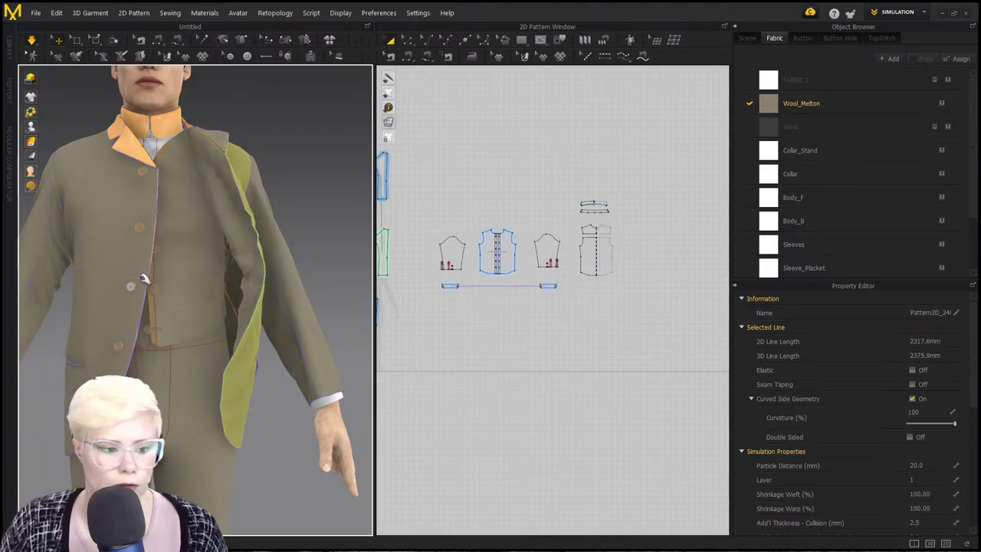
{"action": "left_click_drag", "start_coordinate": [120, 275], "coordinate": [77, 272]}
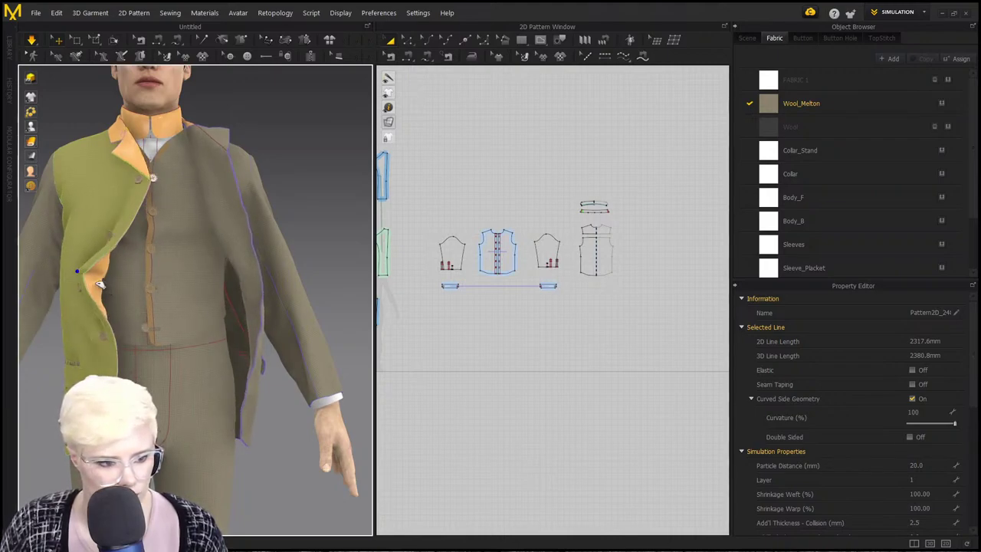
{"action": "left_click", "coordinate": [99, 280]}
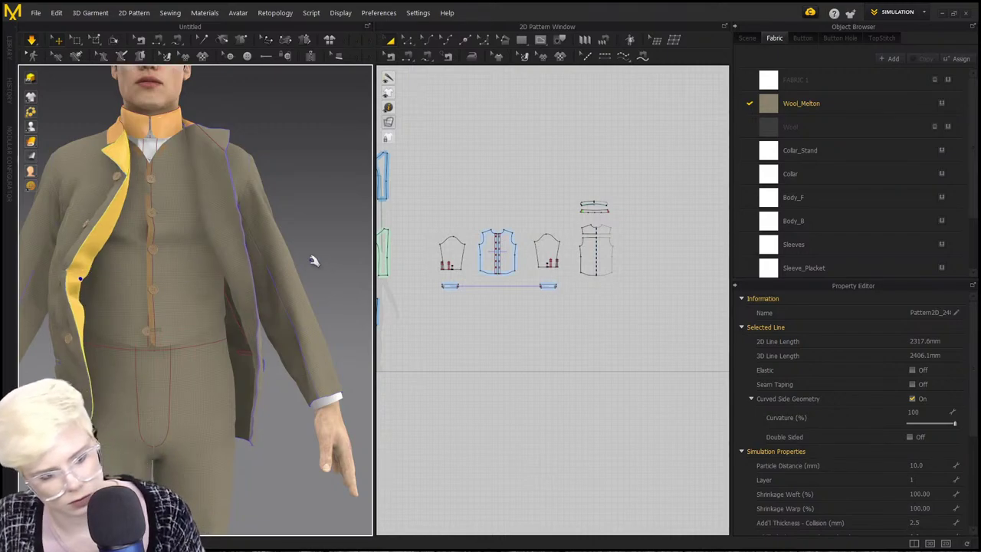
{"action": "mouse_move", "coordinate": [84, 262]}
{"action": "left_mouse_down"}
{"action": "mouse_move", "coordinate": [115, 248]}
{"action": "mouse_move", "coordinate": [96, 266]}
{"action": "left_mouse_up"}
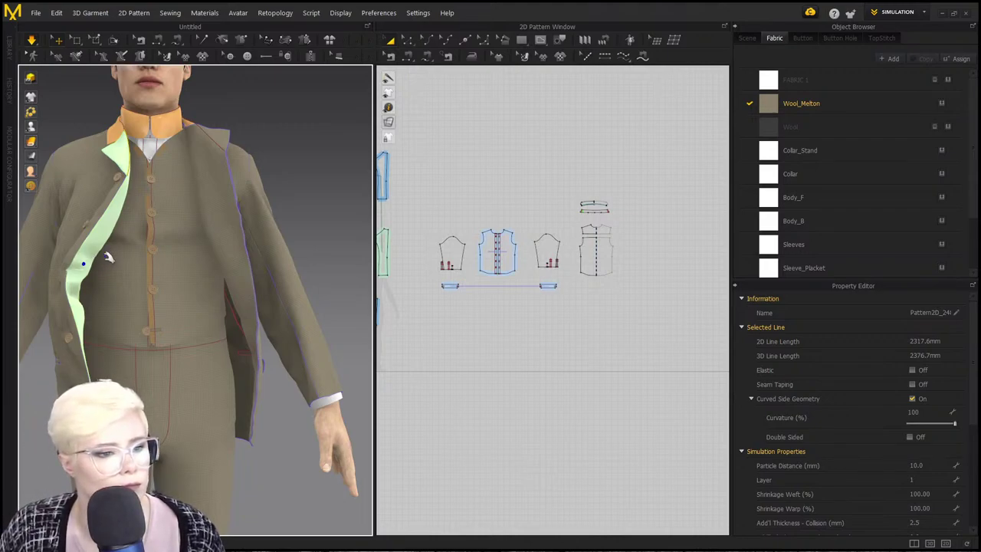
{"action": "left_click_drag", "start_coordinate": [109, 257], "coordinate": [101, 256]}
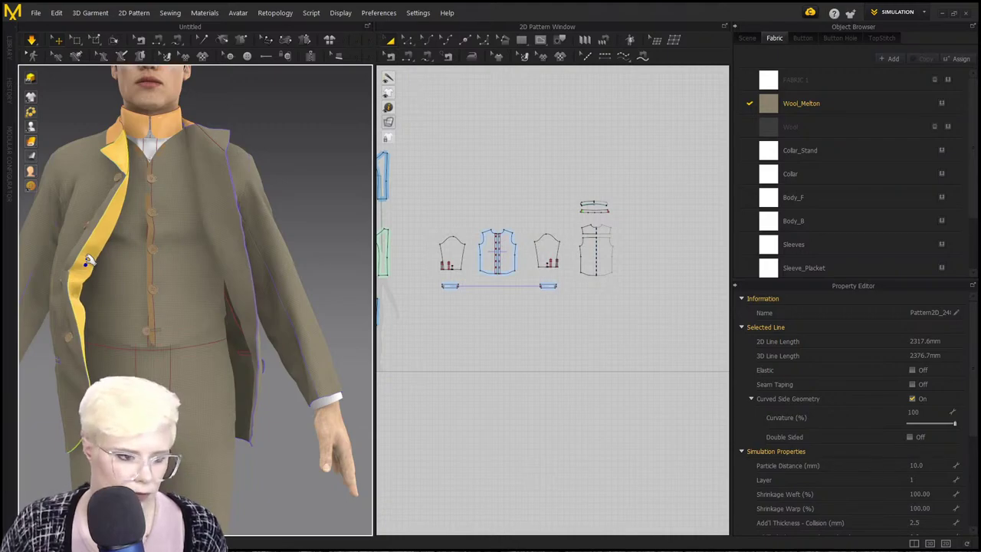
{"action": "left_click", "coordinate": [87, 261]}
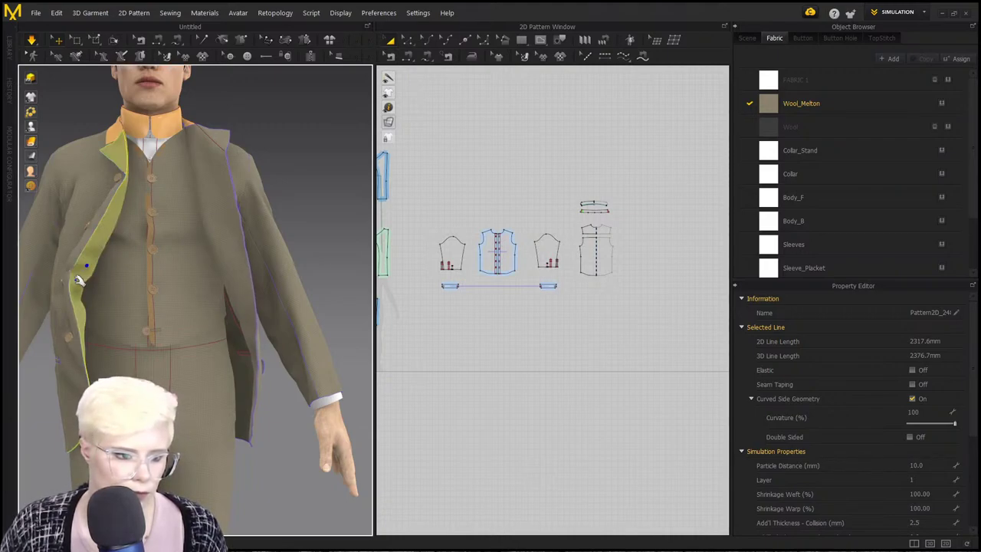
{"action": "left_click_drag", "start_coordinate": [60, 287], "coordinate": [100, 316]}
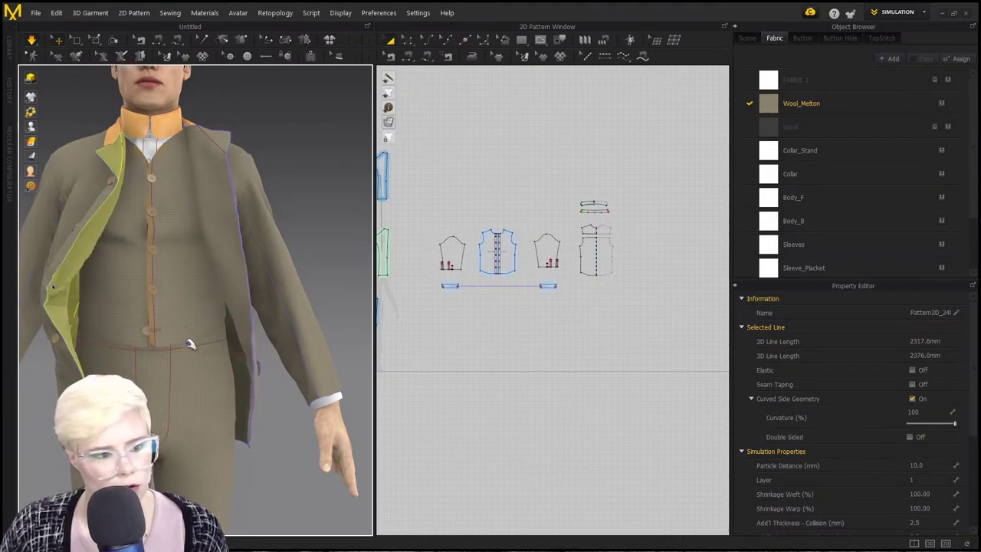
Tug the waistcoat front's hem into place during the simulation, check the open jacket, and stop simulating.
{"action": "left_click", "coordinate": [197, 373]}
{"action": "left_click_drag", "start_coordinate": [197, 375], "coordinate": [197, 375]}
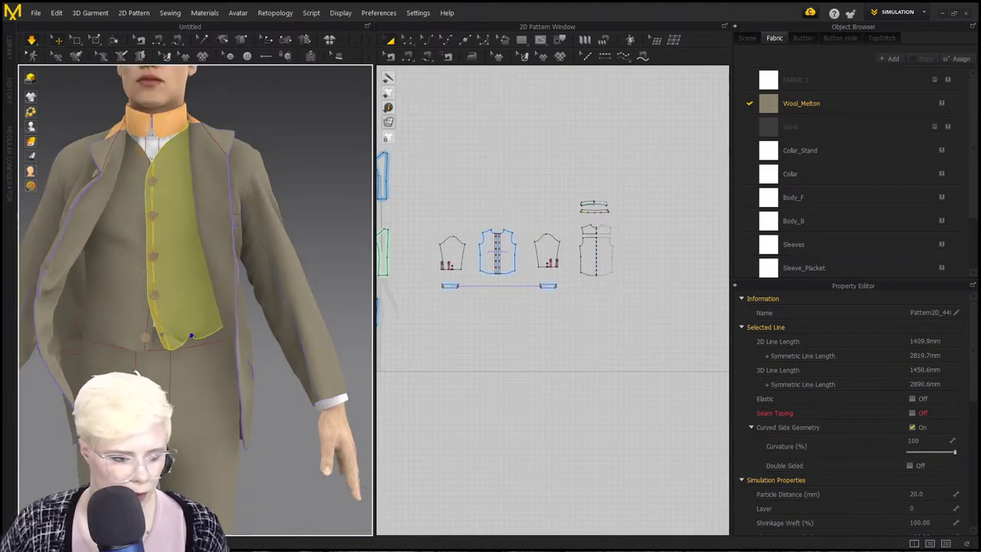
{"action": "right_click_drag", "start_coordinate": [138, 374], "coordinate": [153, 387]}
{"action": "middle_click_drag", "start_coordinate": [219, 274], "coordinate": [222, 316]}
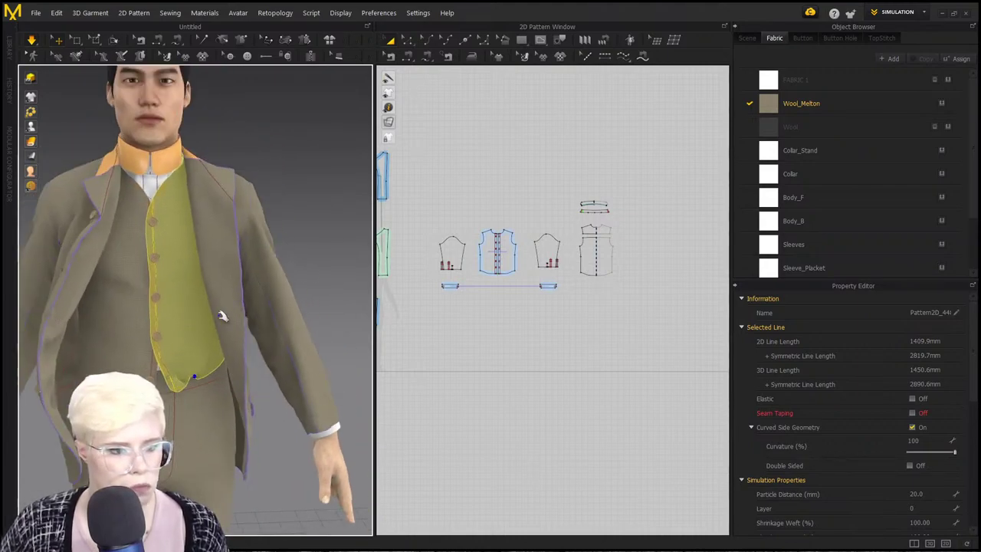
{"action": "right_click_drag", "start_coordinate": [158, 293], "coordinate": [169, 285]}
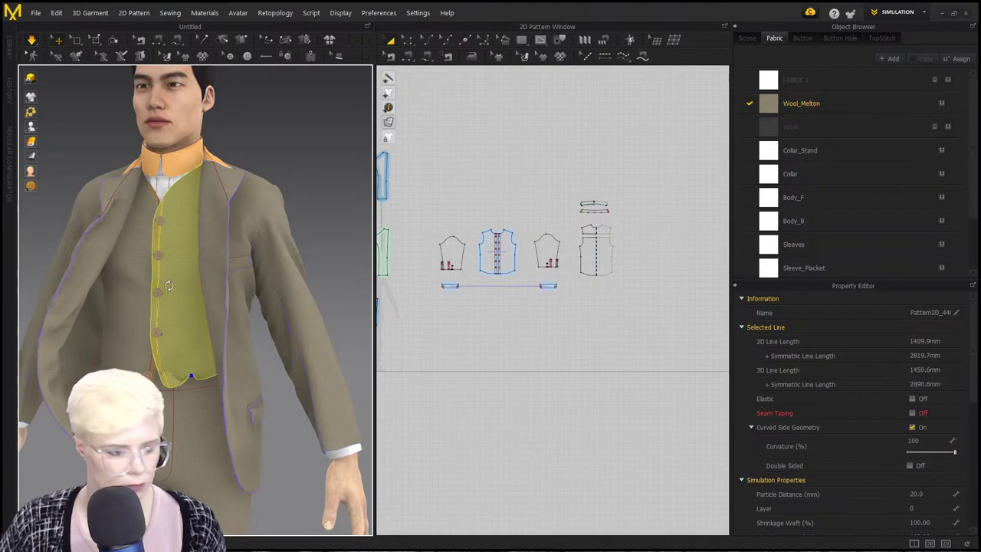
{"action": "right_click_drag", "start_coordinate": [221, 304], "coordinate": [212, 315]}
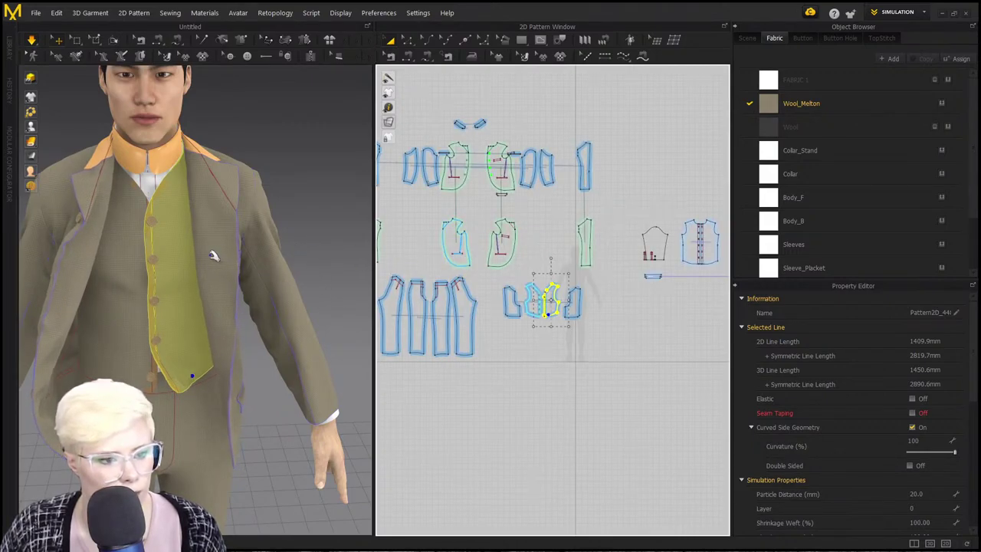
{"action": "key", "text": "space"}
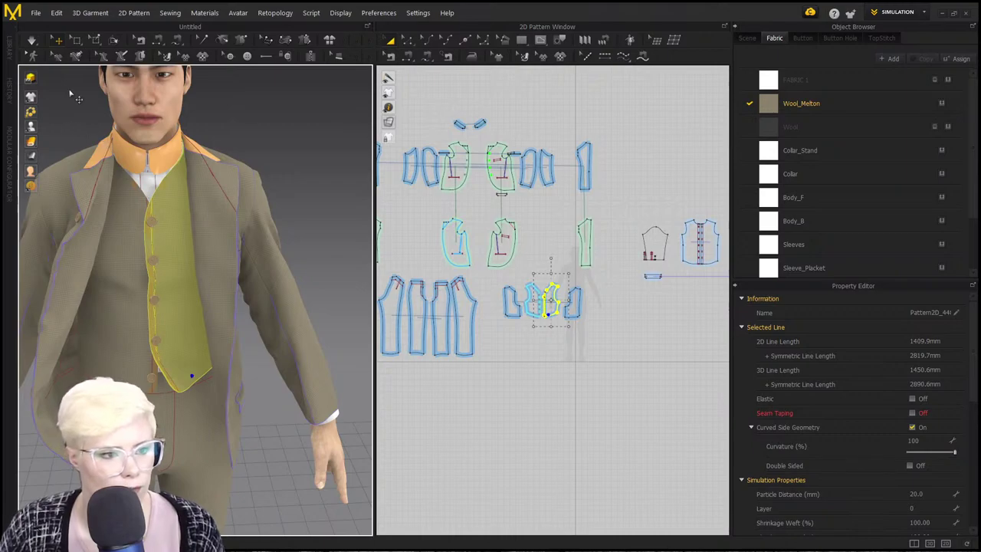
Select all garment patterns and remove the Strengthen setting from them, including the orange collar pieces.
{"action": "scroll", "coordinate": [127, 203], "scroll_direction": "down", "scroll_amount": 3}
{"action": "key", "text": "ctrl+a"}
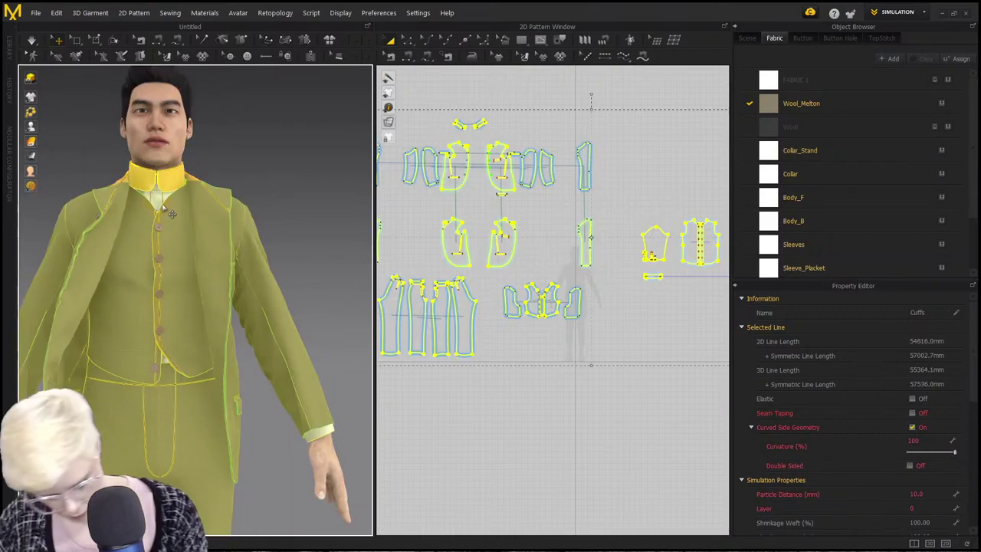
{"action": "key", "text": "ctrl+h"}
{"action": "key", "text": "ctrl+h"}
{"action": "left_click", "coordinate": [240, 152]}
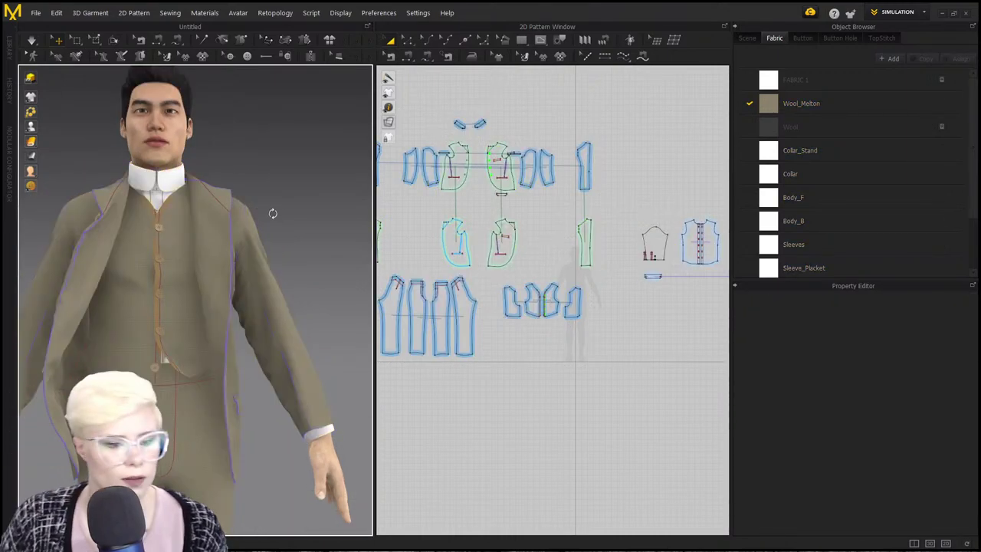
Examine the open jacket, waistcoat and shirt collar up close.
{"action": "right_click_drag", "start_coordinate": [271, 212], "coordinate": [292, 202]}
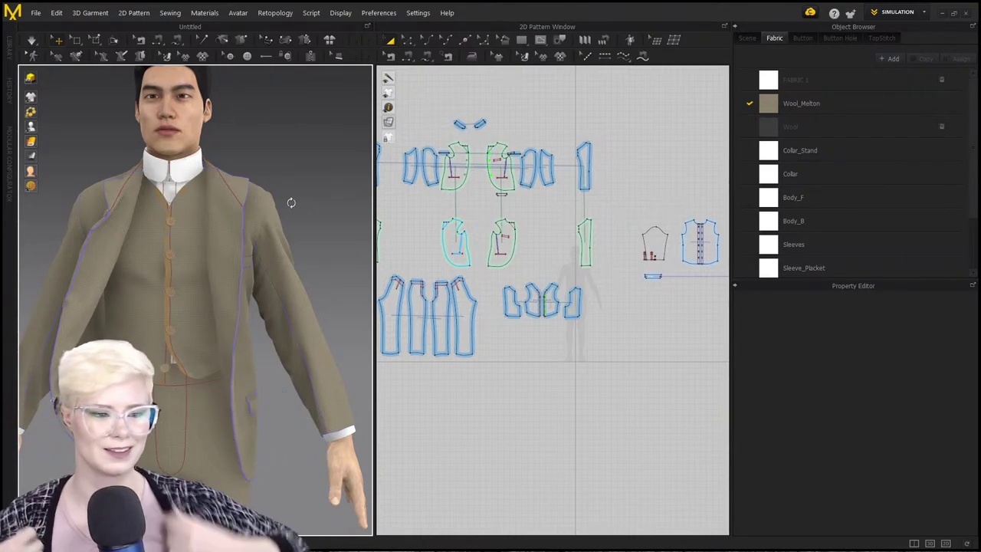
{"action": "scroll", "coordinate": [291, 230], "scroll_direction": "up", "scroll_amount": 5}
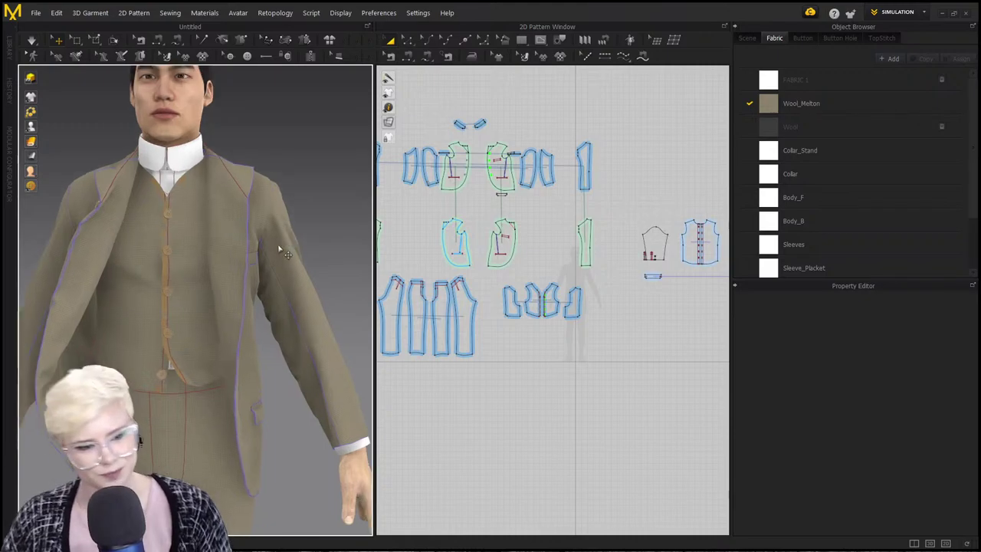
{"action": "scroll", "coordinate": [240, 238], "scroll_direction": "down", "scroll_amount": 5}
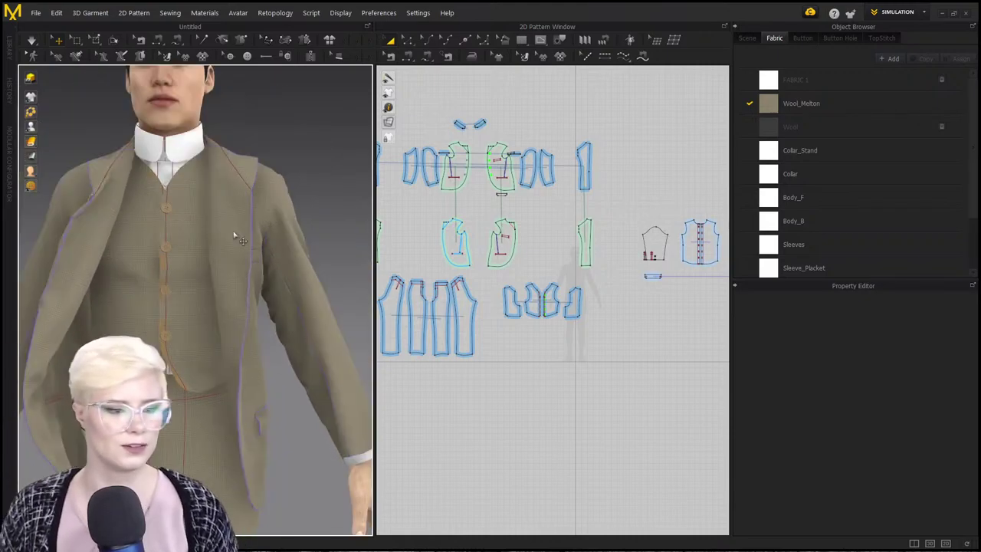
{"action": "scroll", "coordinate": [142, 242], "scroll_direction": "up", "scroll_amount": 6}
{"action": "scroll", "coordinate": [145, 248], "scroll_direction": "up", "scroll_amount": 3}
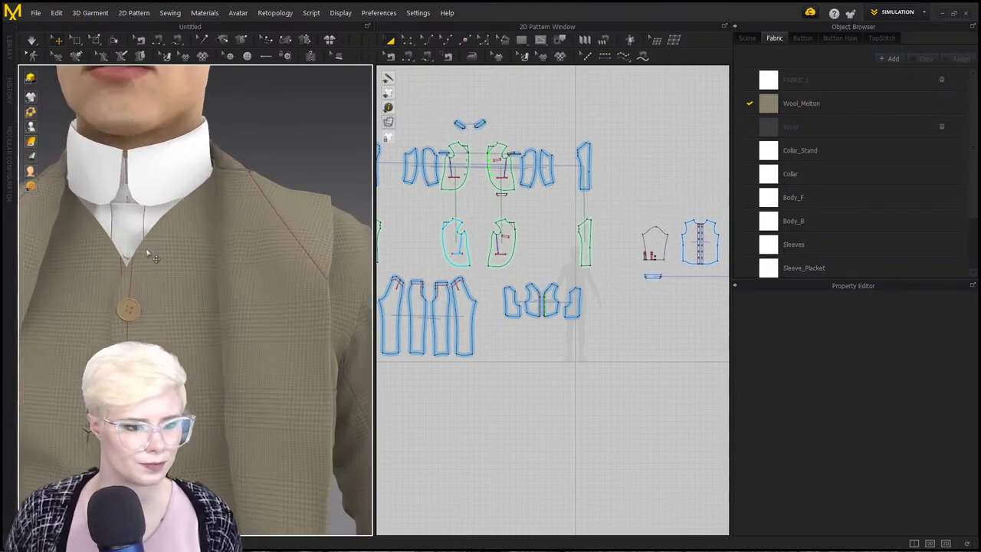
{"action": "scroll", "coordinate": [145, 257], "scroll_direction": "up", "scroll_amount": 6}
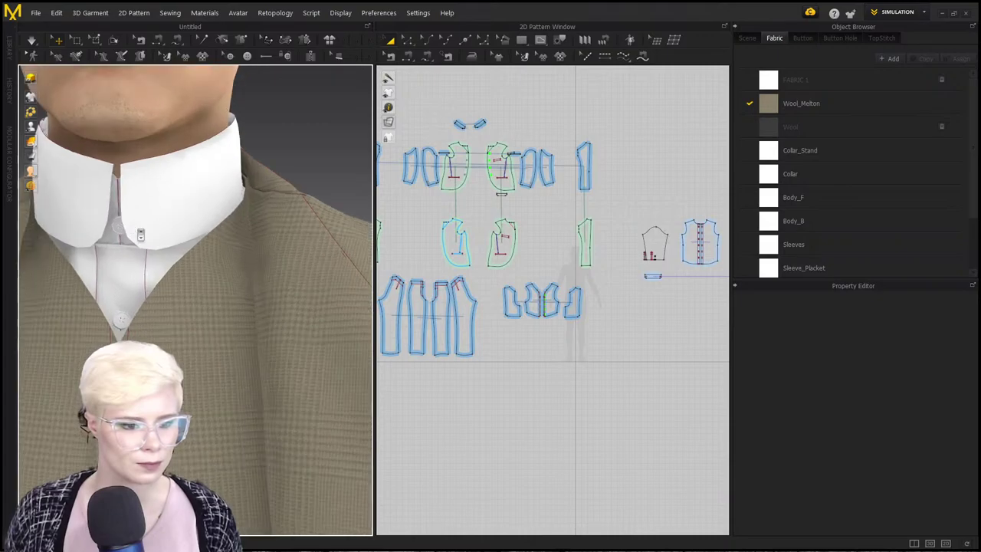
{"action": "scroll", "coordinate": [613, 222], "scroll_direction": "down", "scroll_amount": 4}
{"action": "scroll", "coordinate": [631, 217], "scroll_direction": "up", "scroll_amount": 3}
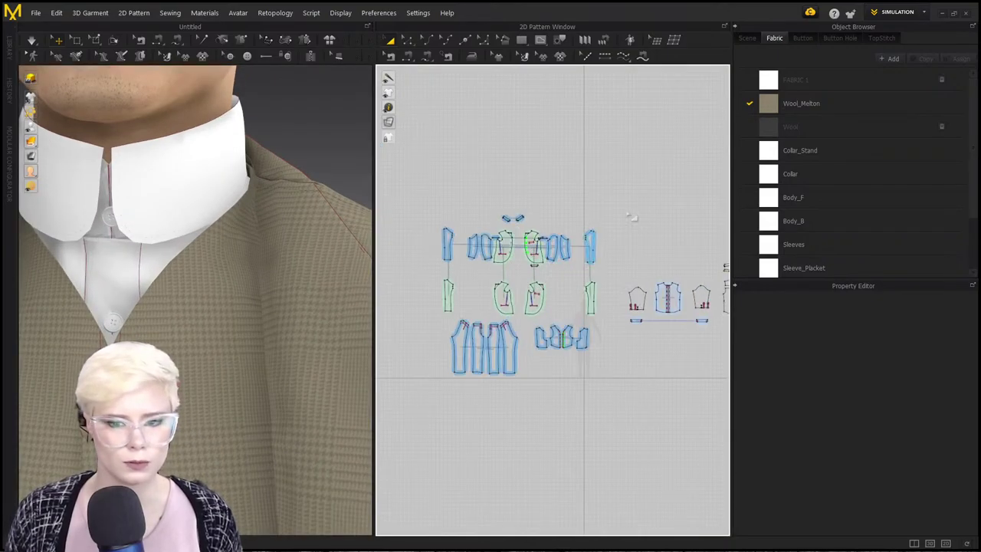
Add Topstitch 1 to the waistcoat front from the shoulder neck point down the front edge and along the hem, and check the stitching.
{"action": "left_click", "coordinate": [584, 56]}
{"action": "scroll", "coordinate": [575, 307], "scroll_direction": "up", "scroll_amount": 3}
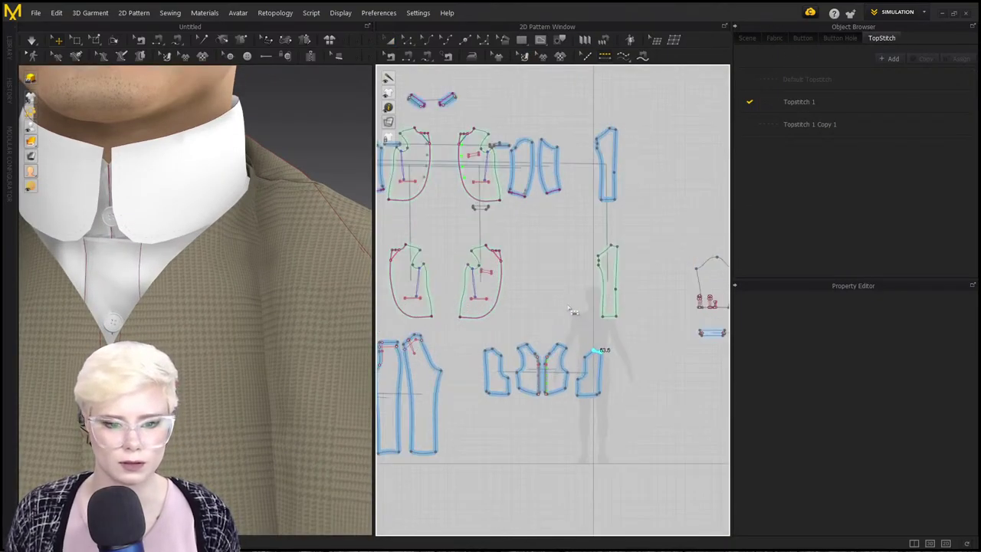
{"action": "scroll", "coordinate": [528, 340], "scroll_direction": "up", "scroll_amount": 5}
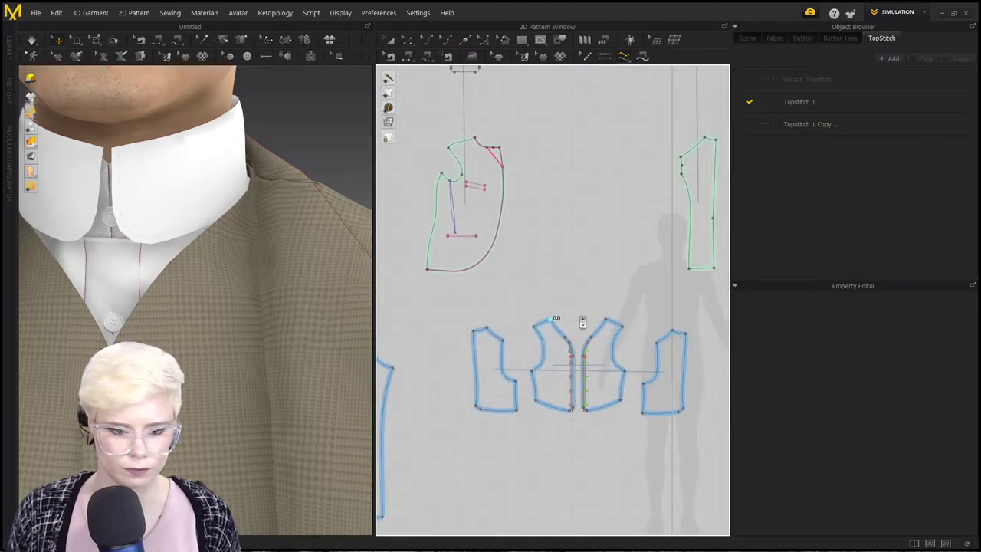
{"action": "left_click", "coordinate": [629, 322]}
{"action": "left_click", "coordinate": [650, 462]}
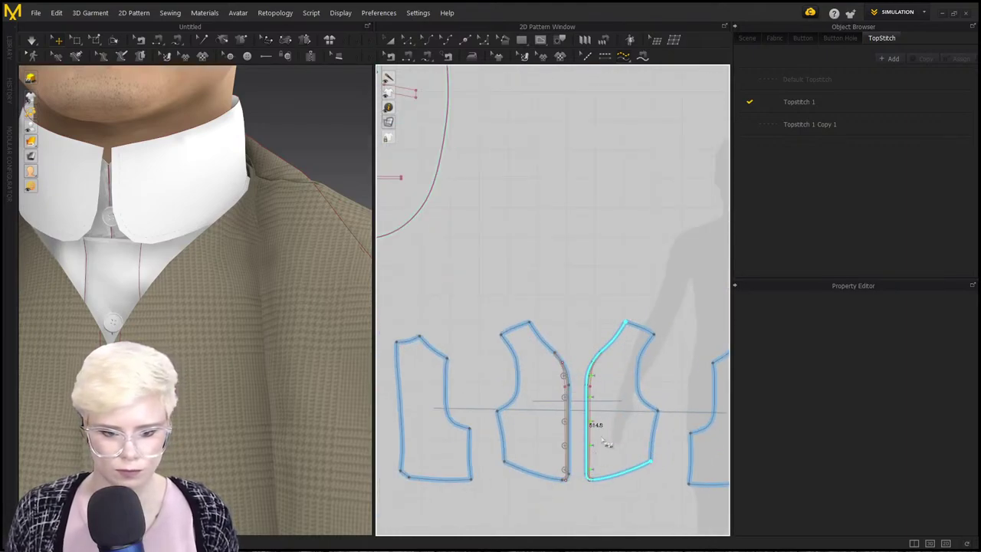
{"action": "middle_click_drag", "start_coordinate": [222, 343], "coordinate": [297, 253]}
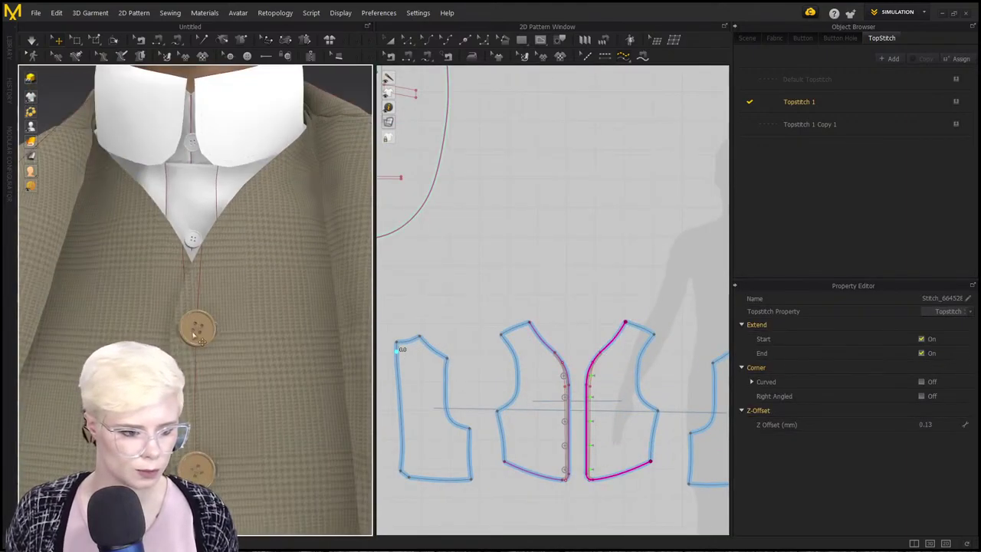
{"action": "scroll", "coordinate": [193, 306], "scroll_direction": "up", "scroll_amount": 3}
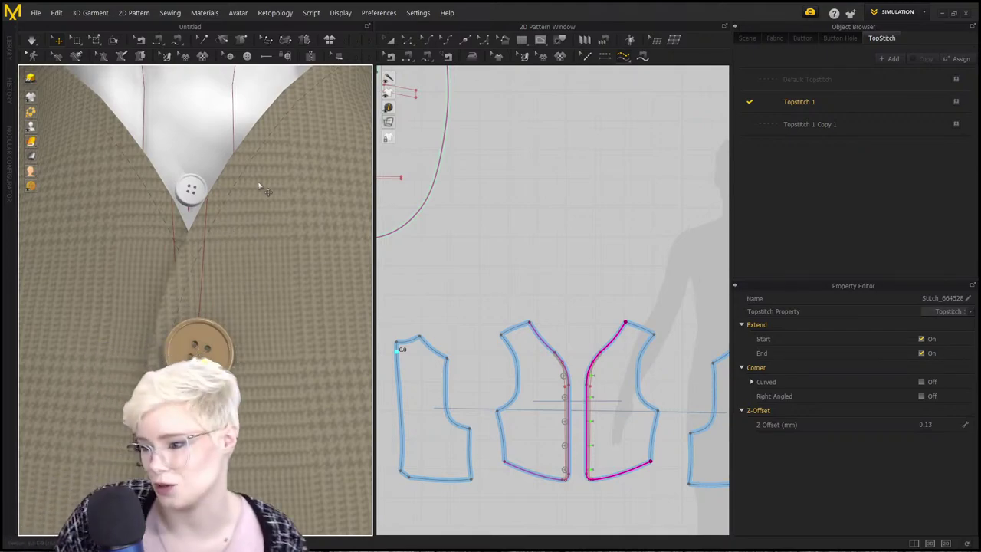
{"action": "scroll", "coordinate": [293, 204], "scroll_direction": "down", "scroll_amount": 3}
{"action": "middle_click_drag", "start_coordinate": [314, 337], "coordinate": [195, 295]}
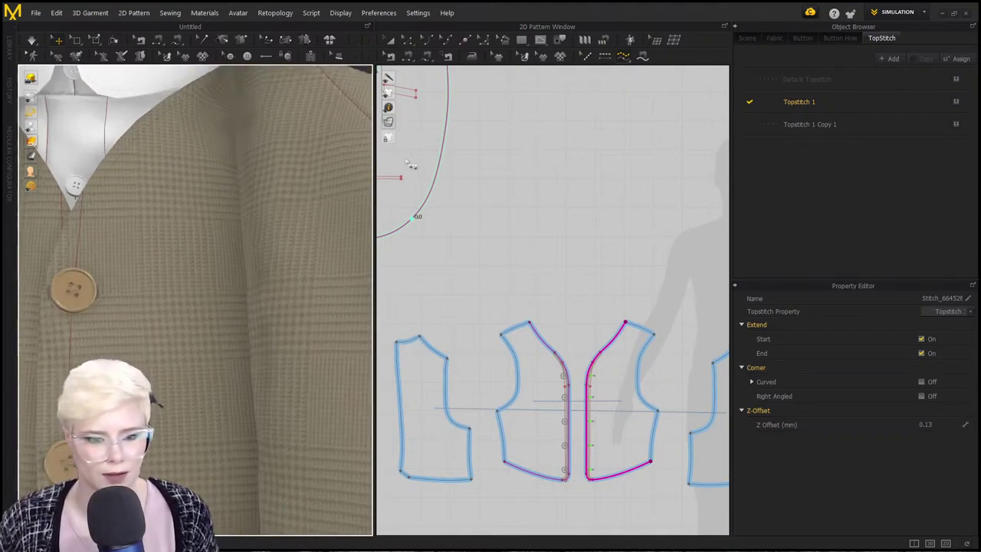
{"action": "left_click", "coordinate": [539, 42]}
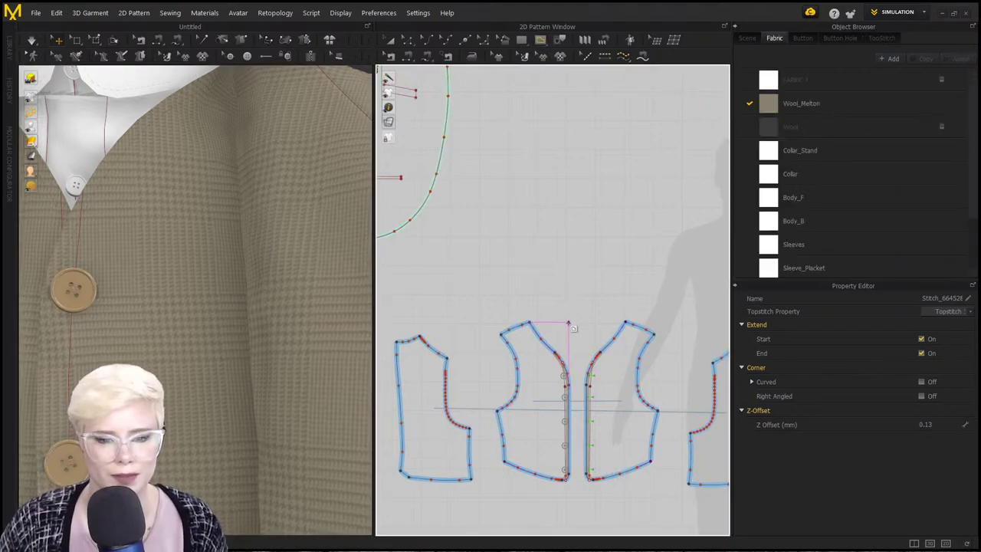
{"action": "middle_click_drag", "start_coordinate": [616, 334], "coordinate": [575, 207]}
{"action": "scroll", "coordinate": [576, 207], "scroll_direction": "up", "scroll_amount": 3}
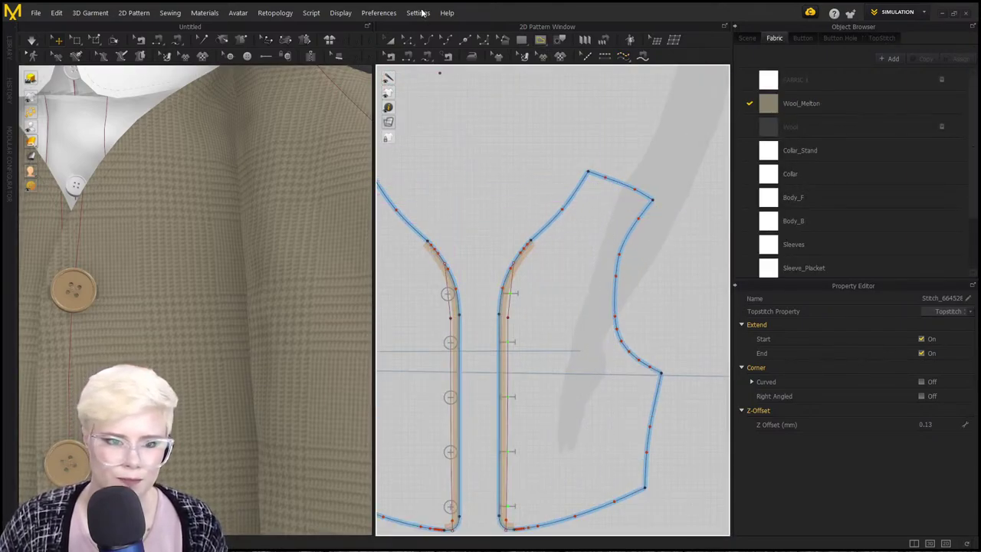
{"action": "left_click", "coordinate": [408, 41]}
{"action": "left_click", "coordinate": [568, 211]}
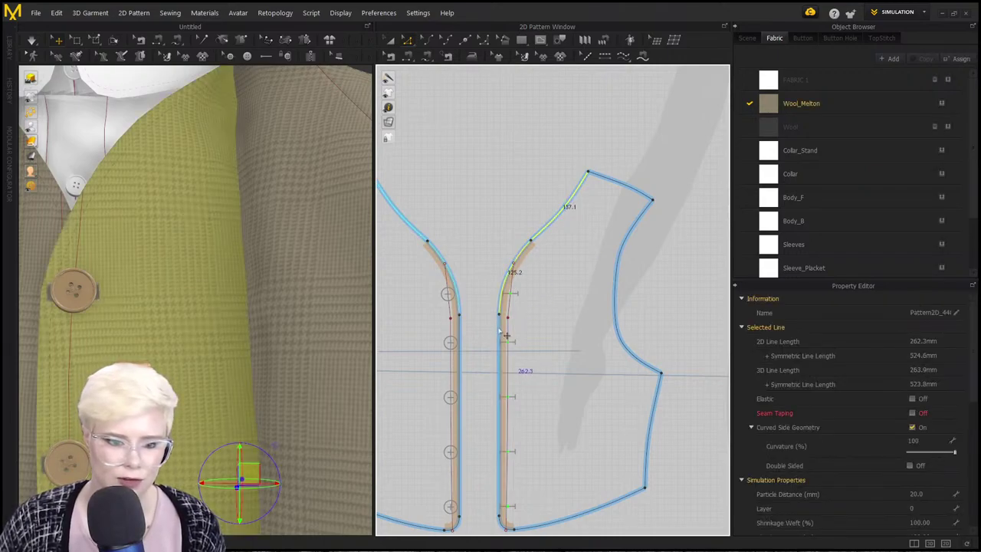
{"action": "left_click", "coordinate": [505, 497], "text": "shift"}
{"action": "left_click", "coordinate": [556, 526], "text": "shift"}
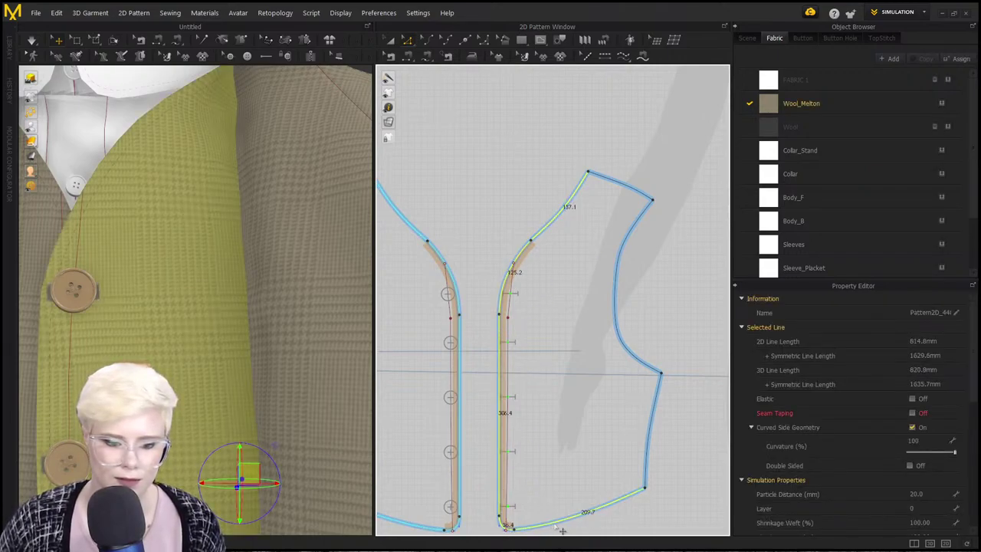
{"action": "right_click", "coordinate": [557, 527]}
{"action": "left_click", "coordinate": [622, 457]}
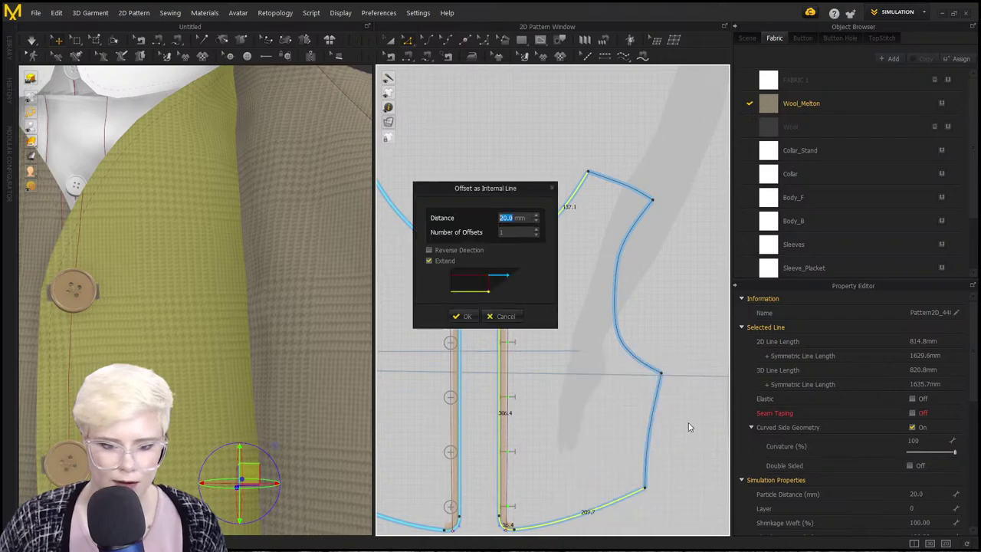
{"action": "type", "text": "50"}
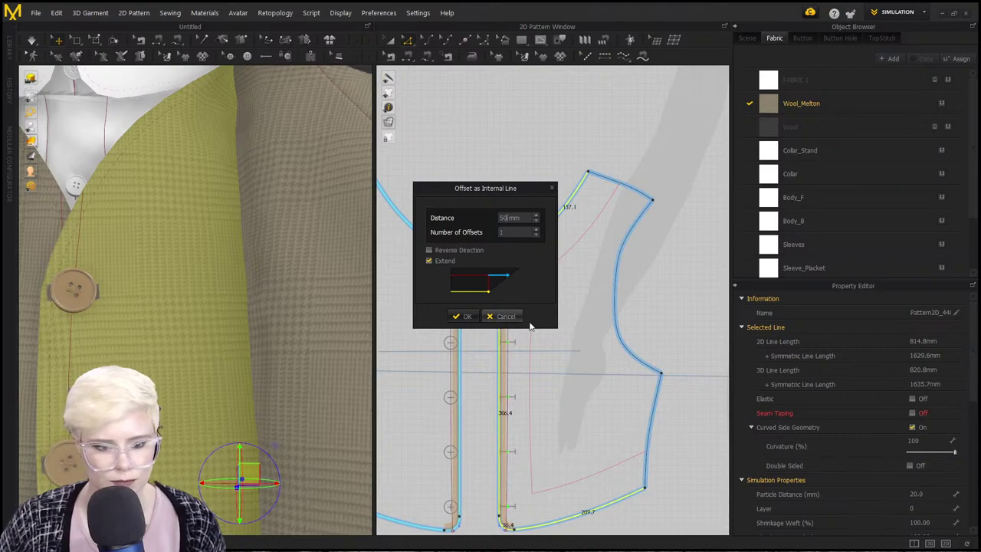
{"action": "left_click", "coordinate": [492, 318]}
{"action": "left_click", "coordinate": [609, 197]}
{"action": "left_click", "coordinate": [588, 173]}
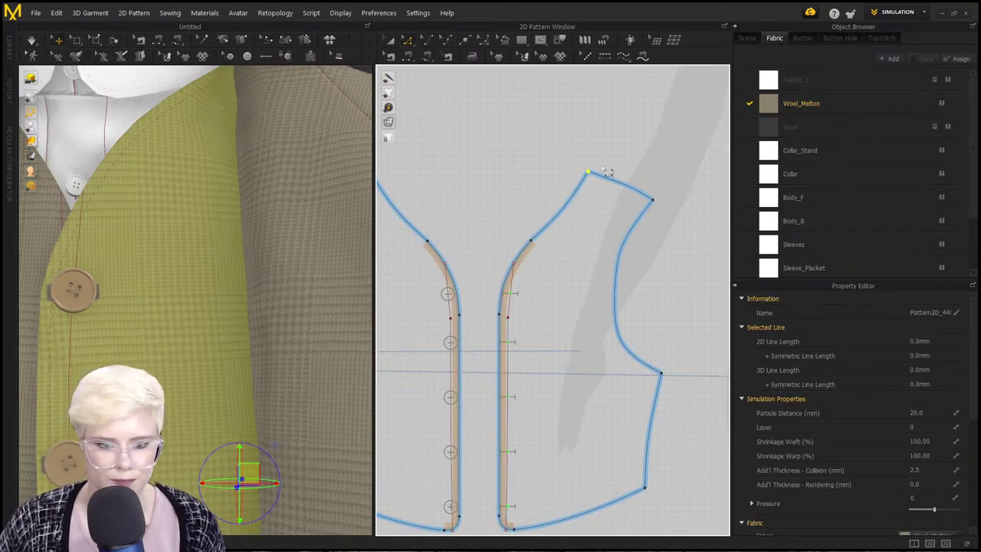
{"action": "left_click", "coordinate": [506, 134]}
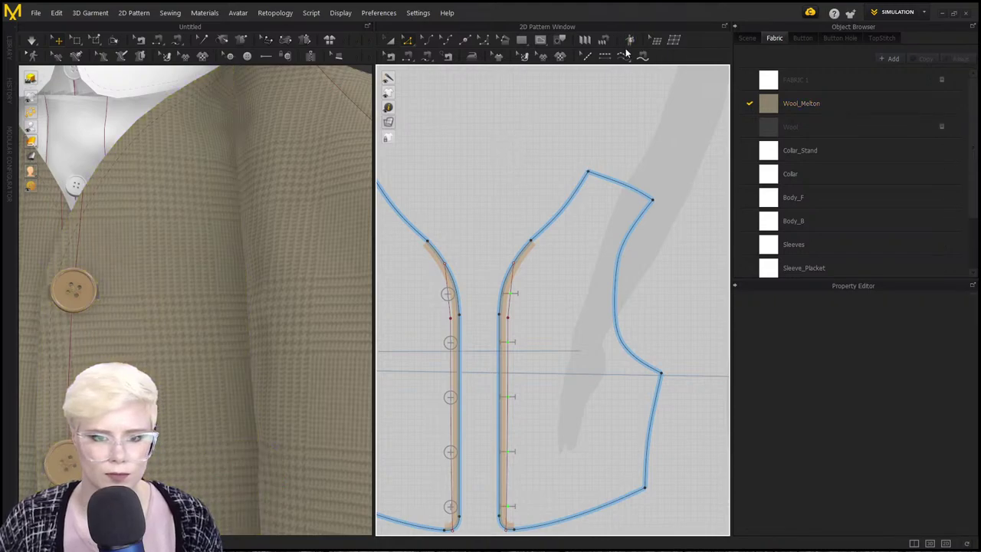
Offset the waistcoat front's neckline, front edge and bottom corner inward by 50 mm as an extended internal line.
{"action": "left_click", "coordinate": [562, 206]}
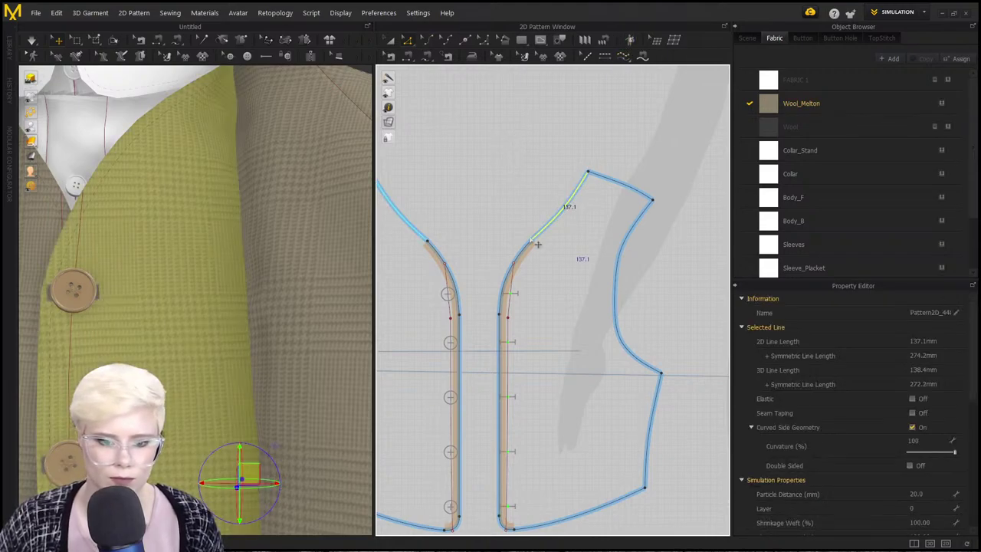
{"action": "left_click", "coordinate": [517, 258], "text": "shift"}
{"action": "left_click", "coordinate": [499, 364], "text": "shift"}
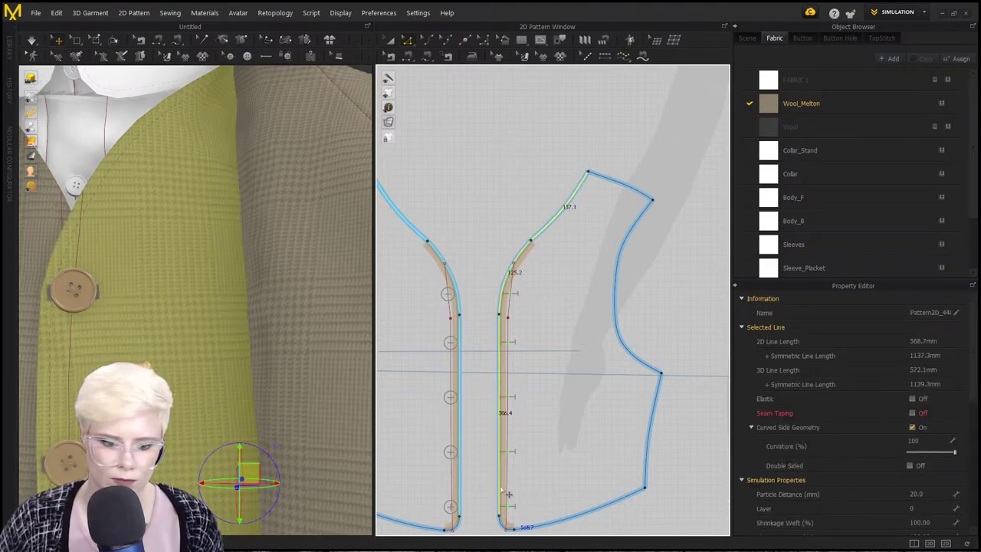
{"action": "left_click", "coordinate": [506, 527], "text": "shift"}
{"action": "right_click", "coordinate": [507, 527]}
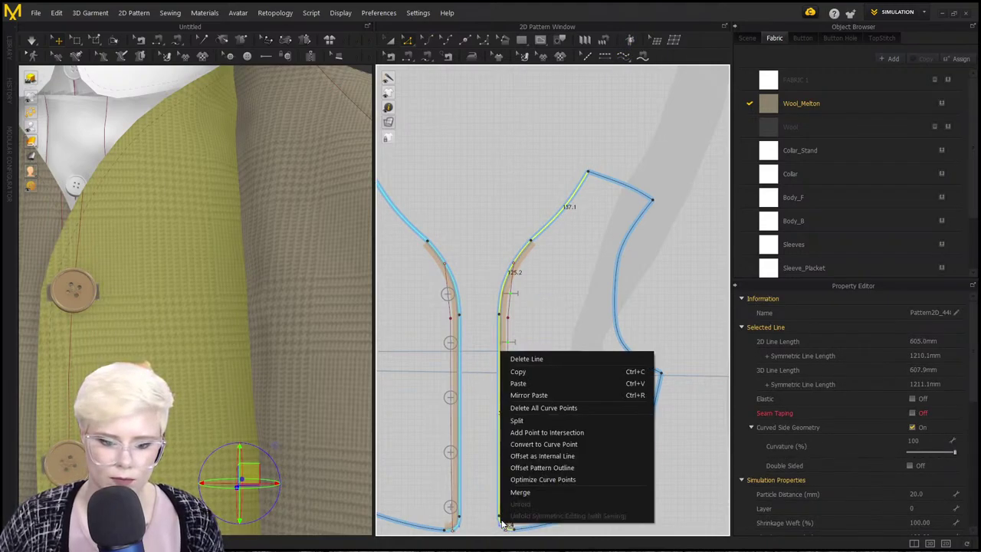
{"action": "left_click", "coordinate": [565, 454]}
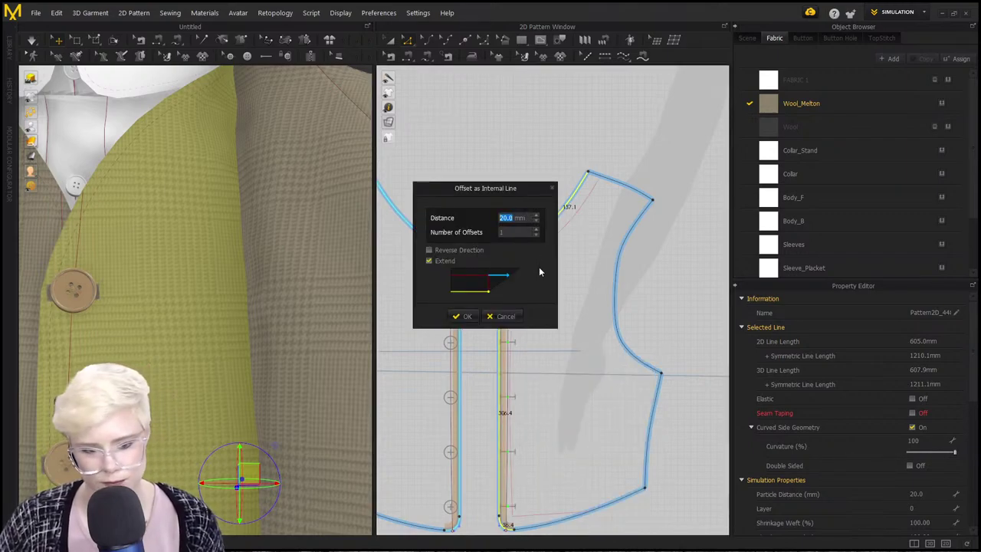
{"action": "type", "text": "5"}
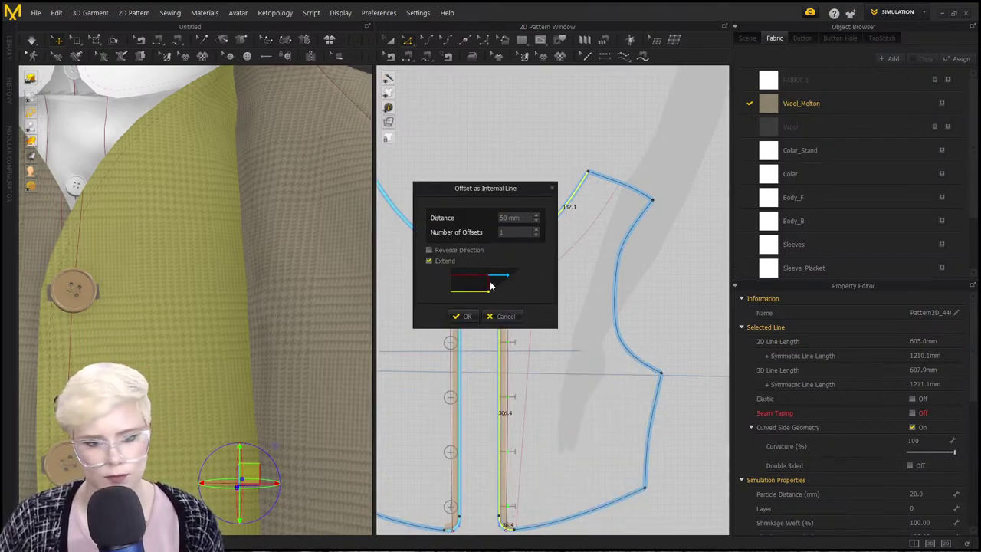
{"action": "left_click", "coordinate": [463, 316]}
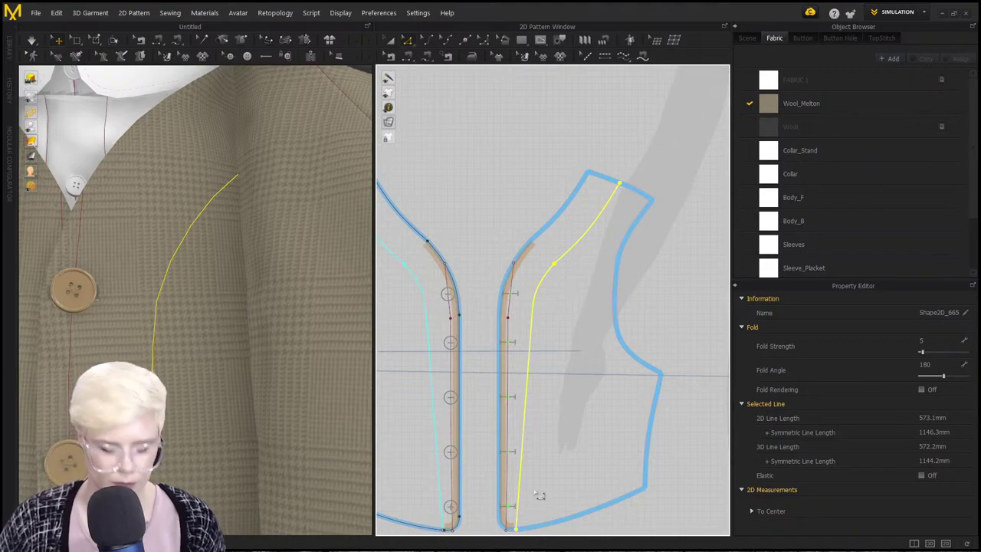
Move the lower end of the 50 mm internal line along the hem, away from the waistcoat's front edge.
{"action": "middle_click_drag", "start_coordinate": [536, 494], "coordinate": [537, 428]}
{"action": "left_click", "coordinate": [545, 482]}
{"action": "left_click", "coordinate": [516, 462]}
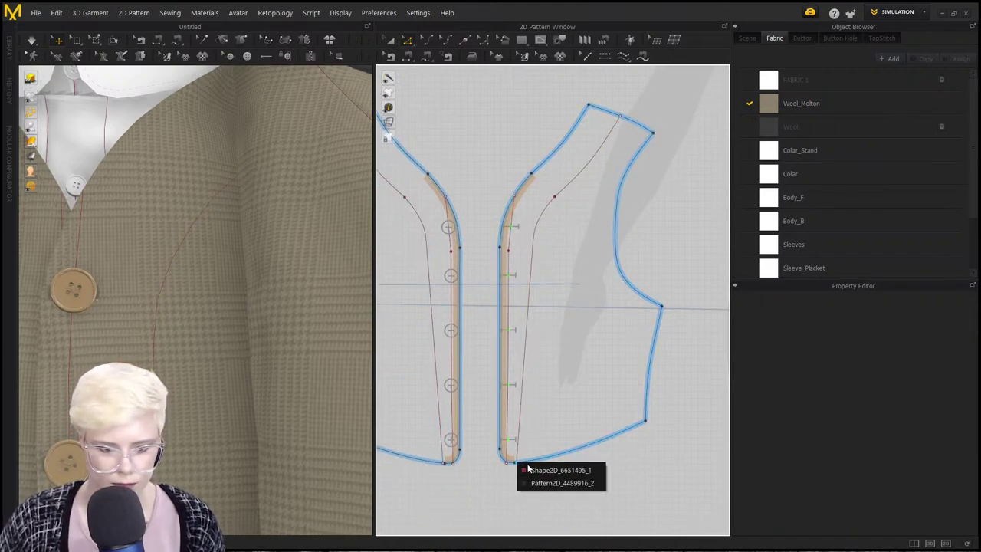
{"action": "left_click", "coordinate": [527, 469]}
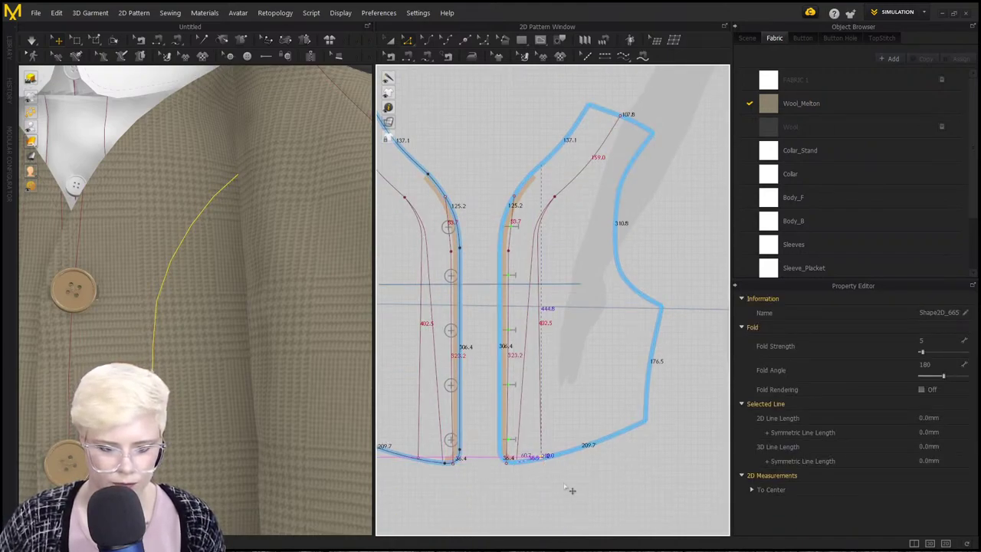
{"action": "left_click_drag", "start_coordinate": [565, 486], "coordinate": [561, 477]}
{"action": "left_click", "coordinate": [513, 171]}
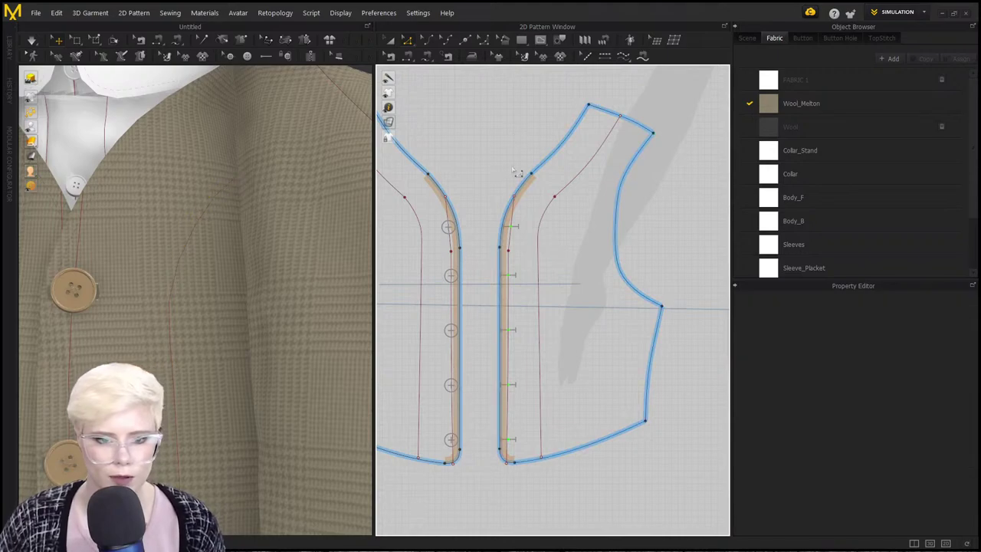
{"action": "scroll", "coordinate": [262, 272], "scroll_direction": "down", "scroll_amount": 3}
{"action": "middle_click_drag", "start_coordinate": [292, 248], "coordinate": [308, 233]}
{"action": "left_click_drag", "start_coordinate": [754, 127], "coordinate": [510, 138]}
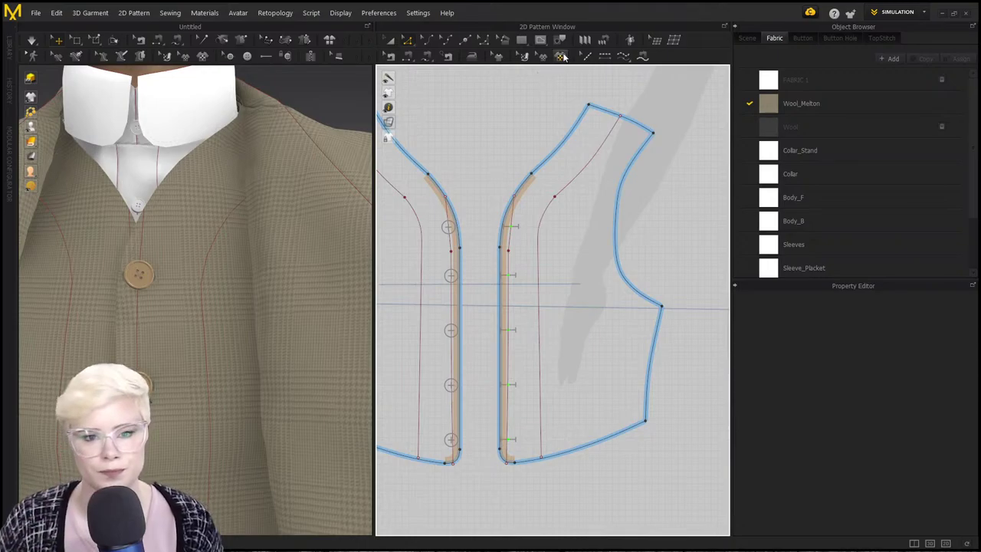
Duplicate Topstitch 1 with a 0 mm offset and apply the copy along the internal line from shoulder to hem.
{"action": "left_click", "coordinate": [842, 37]}
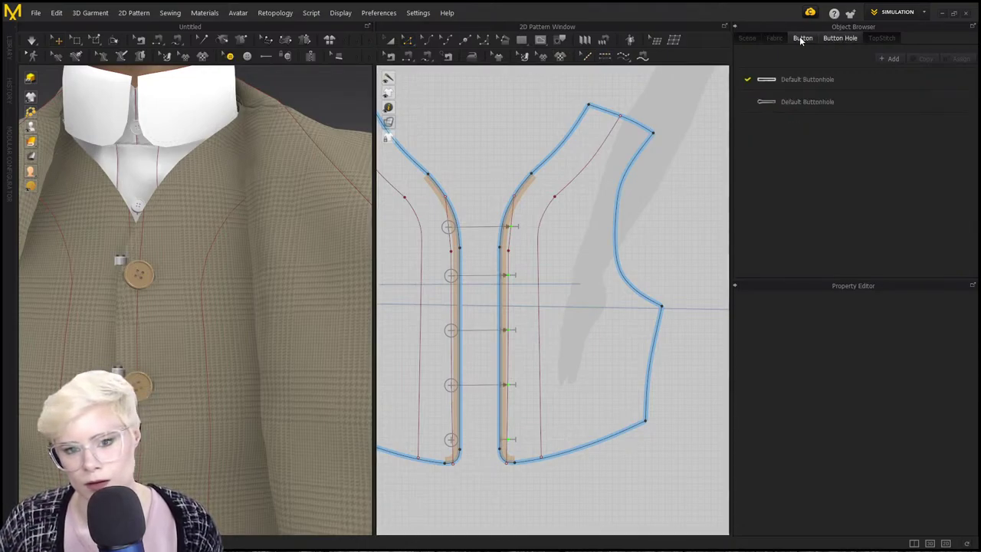
{"action": "left_click", "coordinate": [881, 37]}
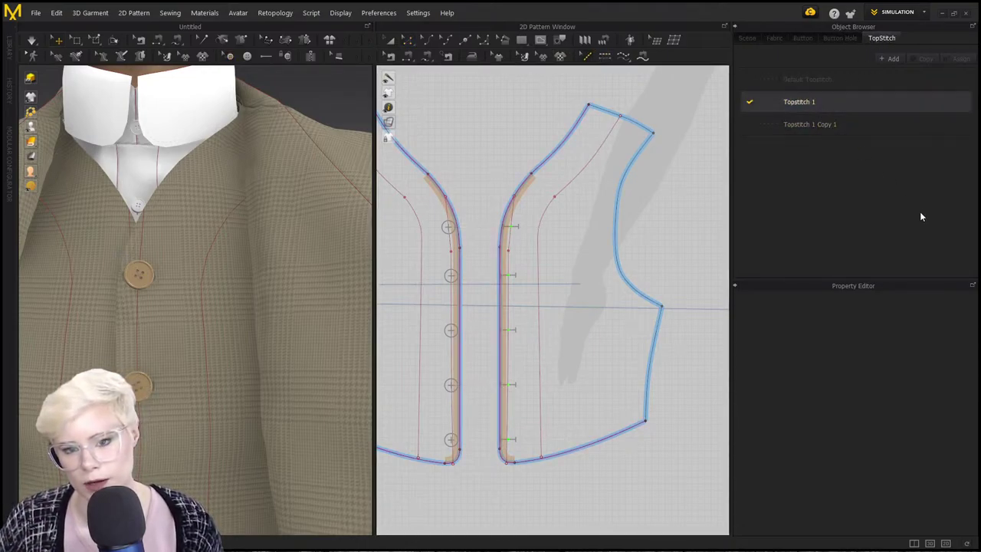
{"action": "left_click", "coordinate": [888, 60]}
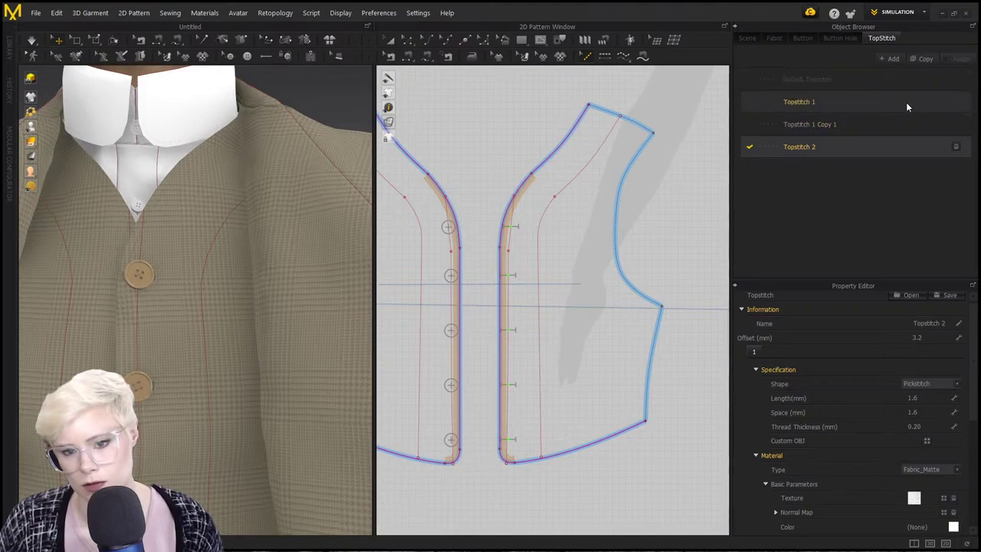
{"action": "key", "text": "ctrl+z"}
{"action": "left_click", "coordinate": [897, 103]}
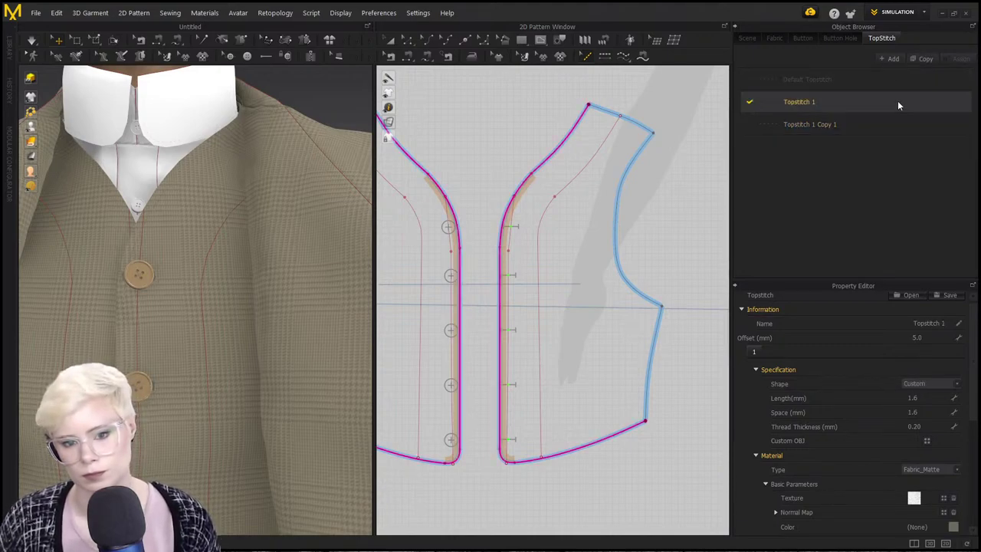
{"action": "left_click", "coordinate": [924, 59]}
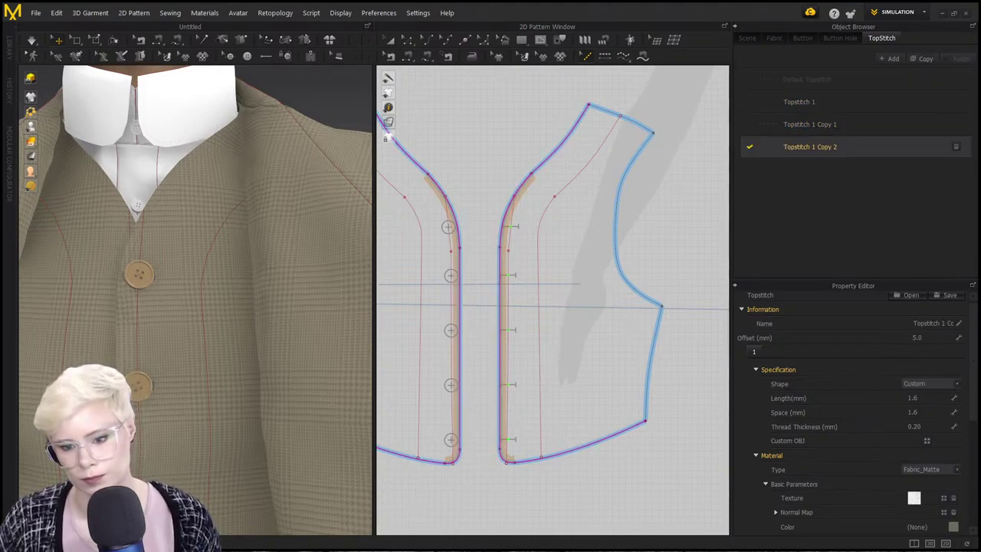
{"action": "left_click", "coordinate": [931, 338]}
{"action": "key", "text": "Return"}
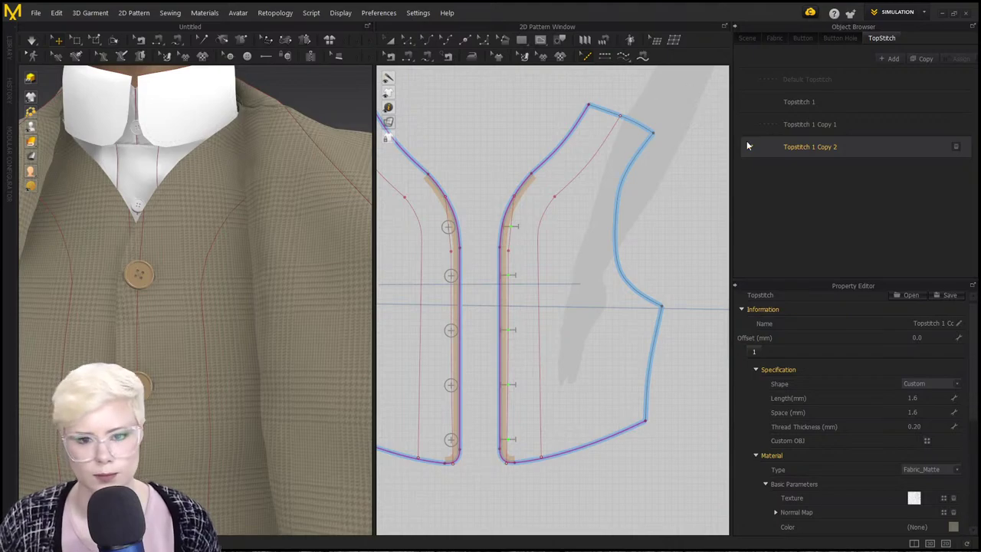
{"action": "left_click", "coordinate": [621, 115]}
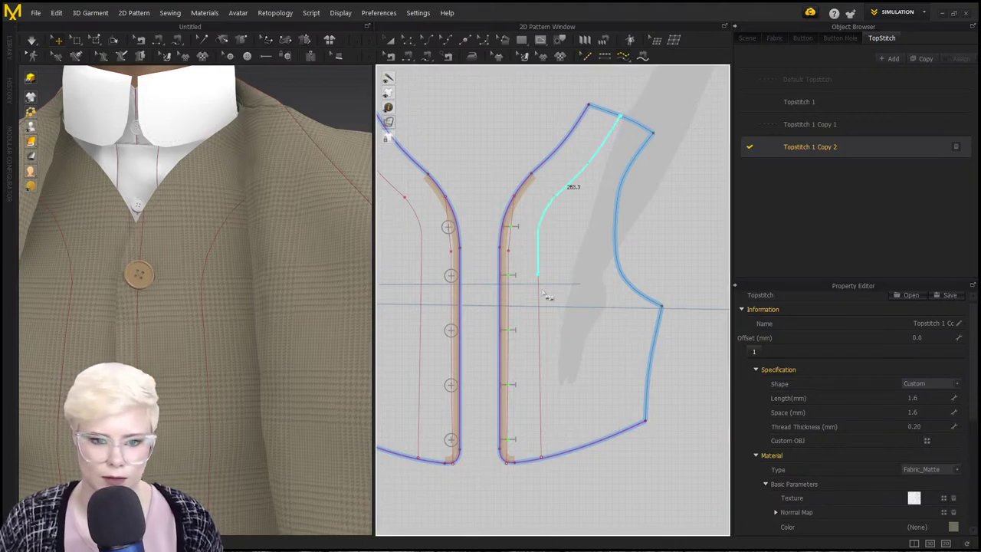
{"action": "left_click", "coordinate": [541, 457]}
Shift the internal line's lower end along the hem towards the front edge so the line runs vertically.
{"action": "scroll", "coordinate": [541, 457], "scroll_direction": "up", "scroll_amount": 2}
{"action": "scroll", "coordinate": [541, 456], "scroll_direction": "up", "scroll_amount": 3}
{"action": "key", "text": "z"}
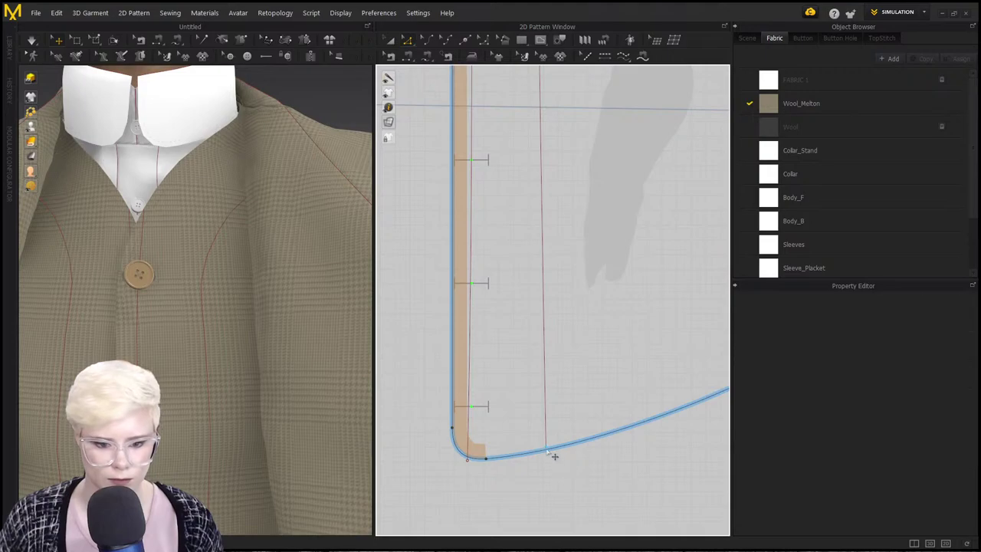
{"action": "left_click_drag", "start_coordinate": [546, 448], "coordinate": [535, 454]}
{"action": "left_click", "coordinate": [524, 484]}
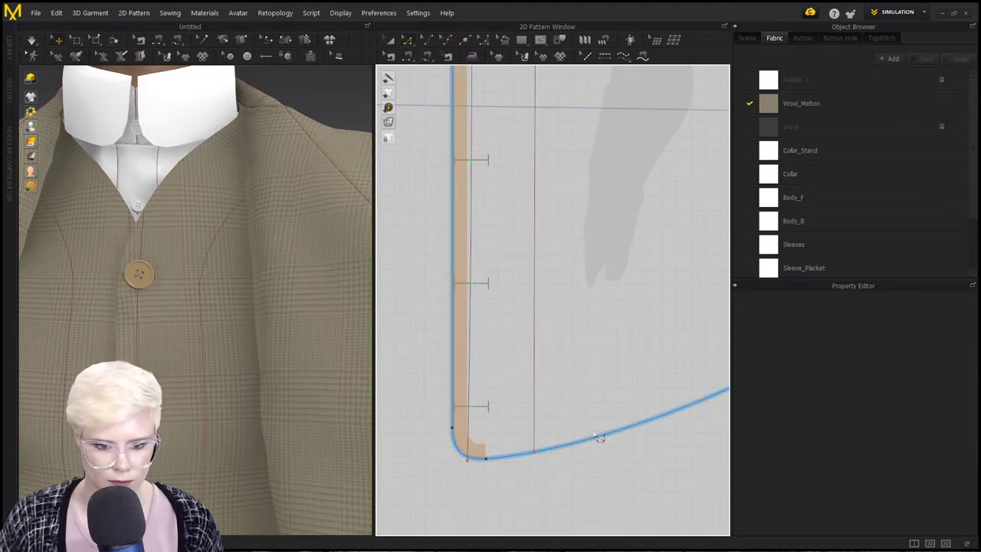
Hide the internal lines on the 3D garment and check the waistcoat's new stitching up close.
{"action": "scroll", "coordinate": [280, 434], "scroll_direction": "down", "scroll_amount": 3}
{"action": "middle_click_drag", "start_coordinate": [165, 403], "coordinate": [183, 322]}
{"action": "mouse_move", "coordinate": [32, 98]}
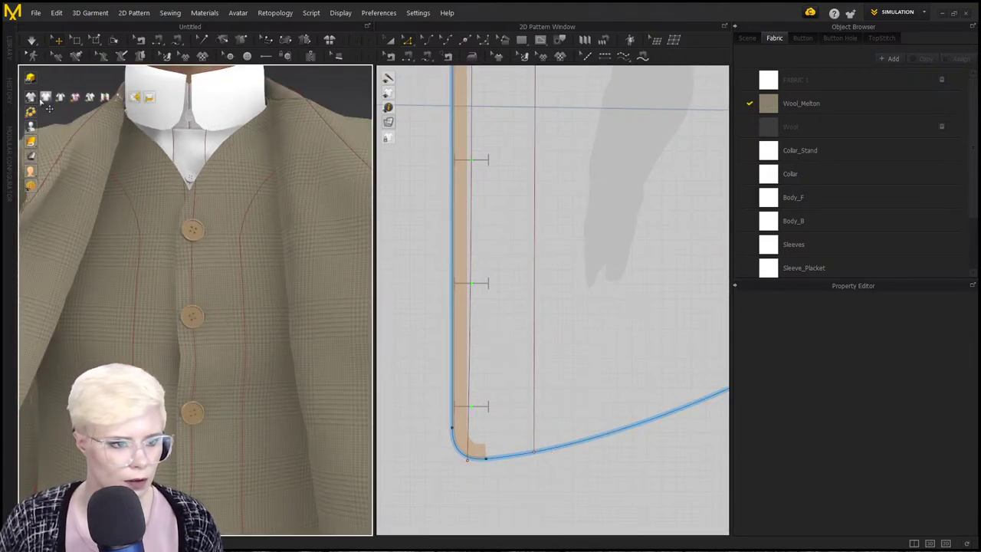
{"action": "left_click", "coordinate": [75, 98]}
{"action": "scroll", "coordinate": [211, 251], "scroll_direction": "down", "scroll_amount": 1}
{"action": "middle_click_drag", "start_coordinate": [212, 253], "coordinate": [204, 240]}
{"action": "scroll", "coordinate": [203, 241], "scroll_direction": "up", "scroll_amount": 6}
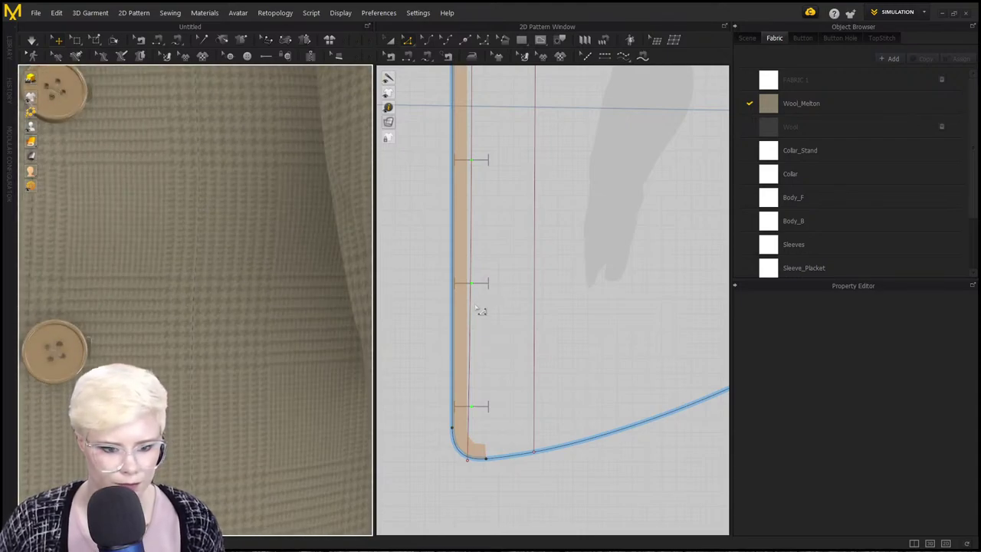
Delete the internal line running through the buttonholes on the waistcoat front and check the button placket.
{"action": "left_click", "coordinate": [472, 311]}
{"action": "key", "text": "Delete"}
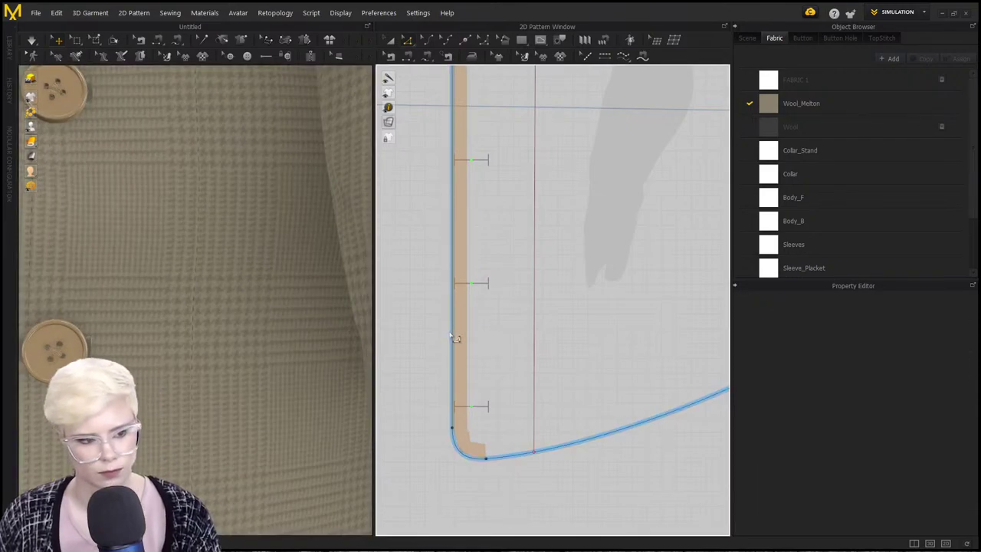
{"action": "scroll", "coordinate": [472, 325], "scroll_direction": "down", "scroll_amount": 6}
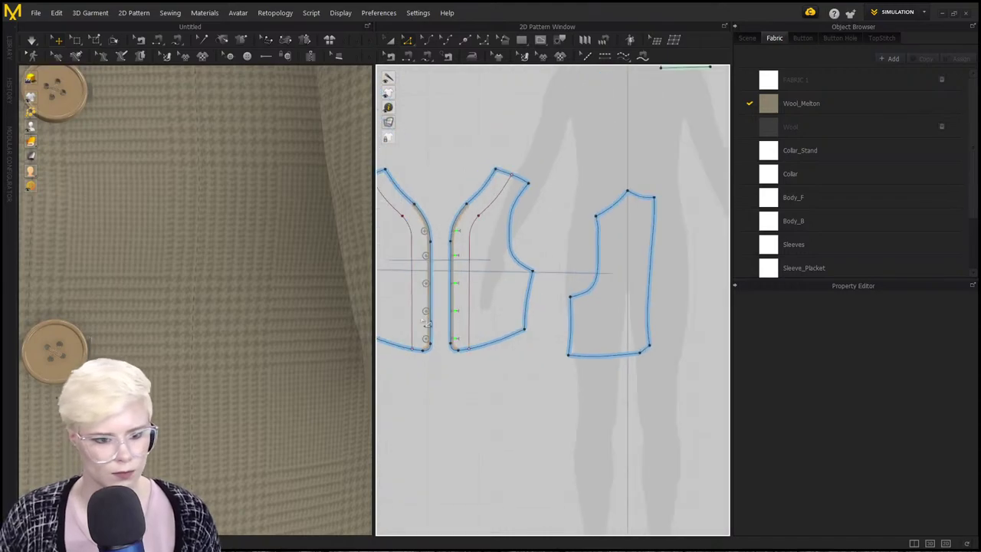
{"action": "middle_click_drag", "start_coordinate": [204, 278], "coordinate": [355, 311]}
Delete the Topstitch 1 stitching along the front edges of the waistcoat's front pieces.
{"action": "scroll", "coordinate": [414, 310], "scroll_direction": "up", "scroll_amount": 5}
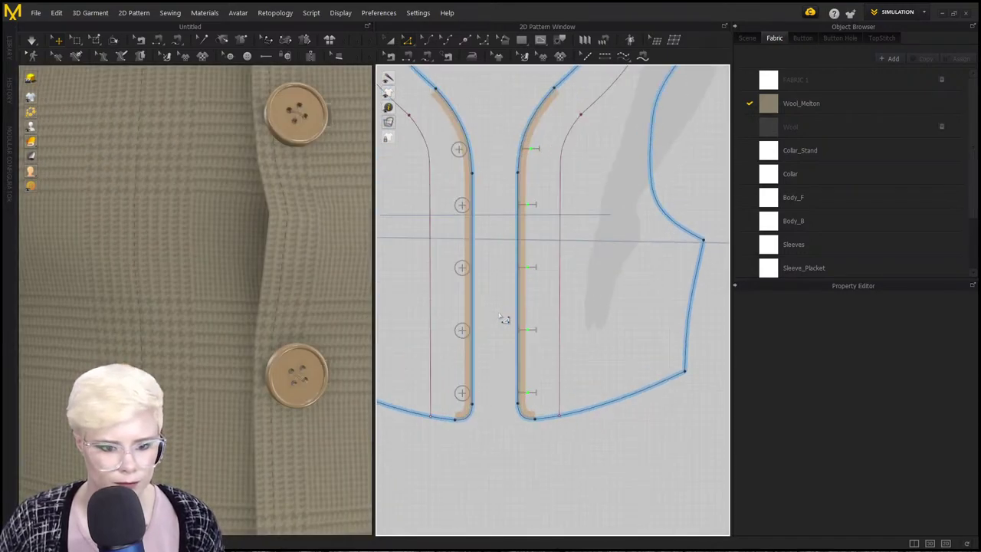
{"action": "scroll", "coordinate": [414, 311], "scroll_direction": "up", "scroll_amount": 2}
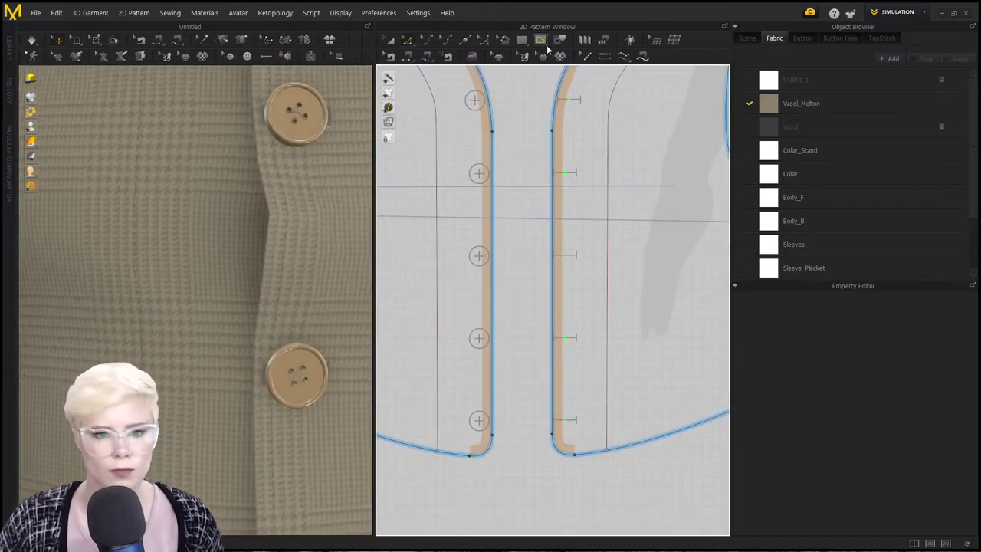
{"action": "left_click", "coordinate": [604, 55]}
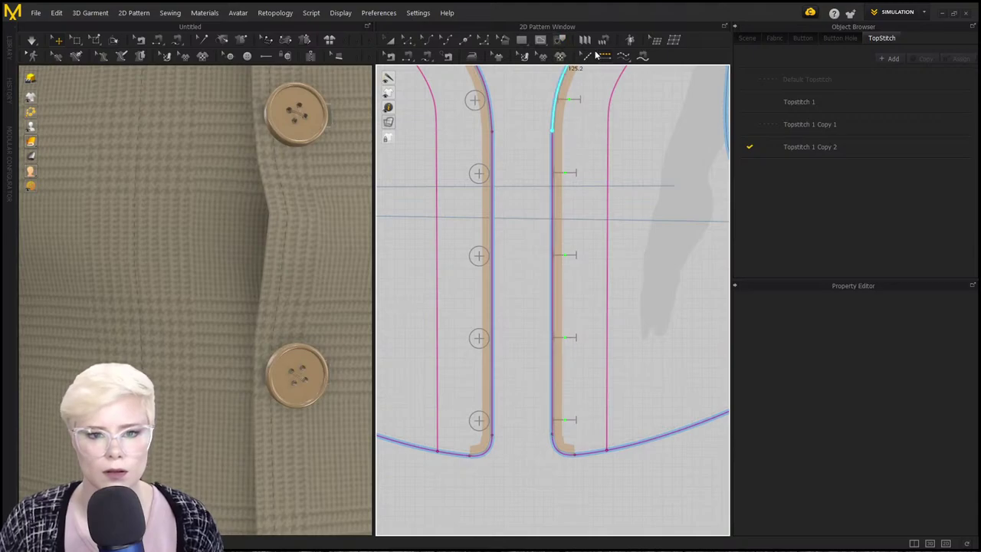
{"action": "left_click", "coordinate": [555, 117]}
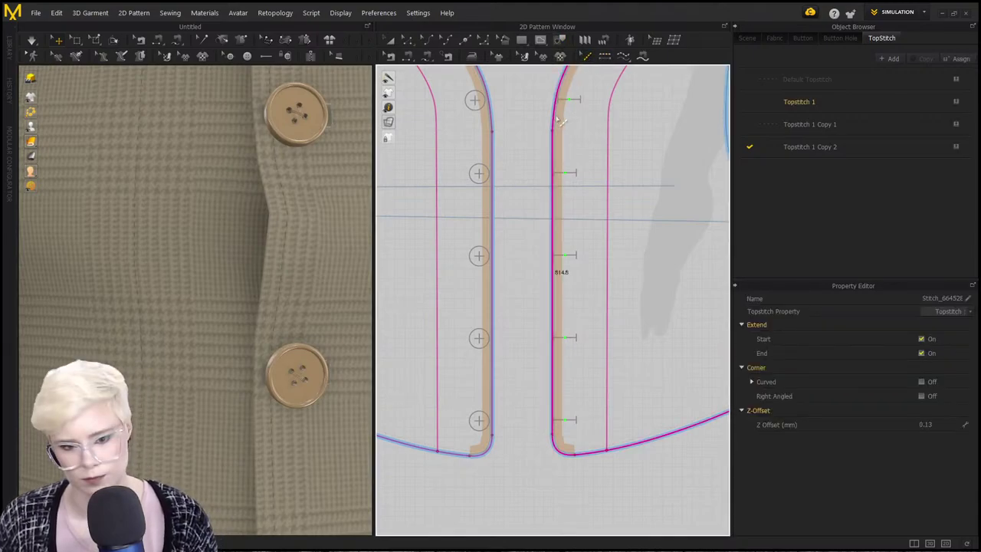
{"action": "key", "text": "Delete"}
Examine the waistcoat's button placket and hem up close, and the suit's front as a whole, on the 3D garment.
{"action": "scroll", "coordinate": [236, 258], "scroll_direction": "down", "scroll_amount": 4}
{"action": "right_click_drag", "start_coordinate": [234, 256], "coordinate": [158, 254]}
{"action": "scroll", "coordinate": [191, 259], "scroll_direction": "up", "scroll_amount": 6}
{"action": "scroll", "coordinate": [272, 249], "scroll_direction": "down", "scroll_amount": 5}
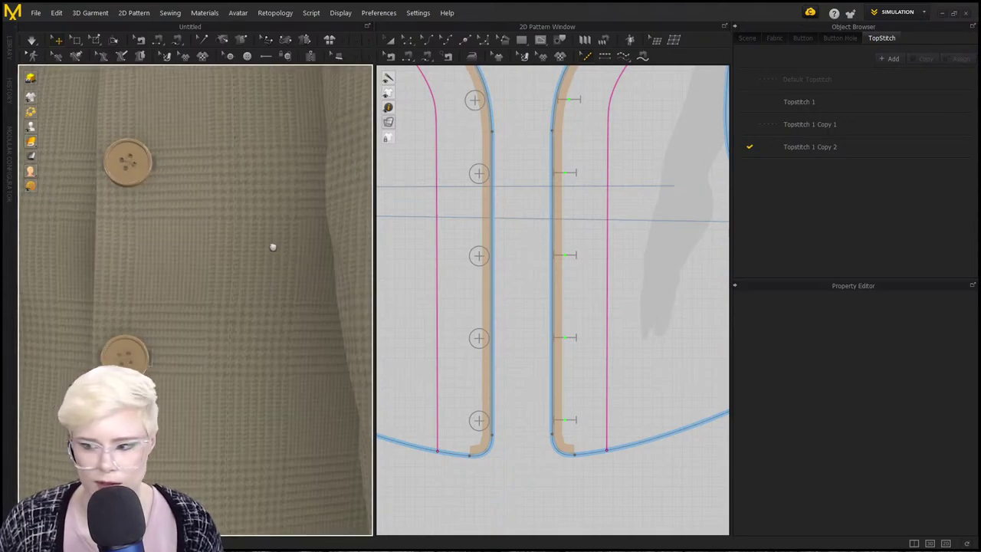
{"action": "middle_click_drag", "start_coordinate": [232, 230], "coordinate": [230, 107]}
{"action": "scroll", "coordinate": [236, 216], "scroll_direction": "down", "scroll_amount": 1}
{"action": "scroll", "coordinate": [243, 368], "scroll_direction": "down", "scroll_amount": 2}
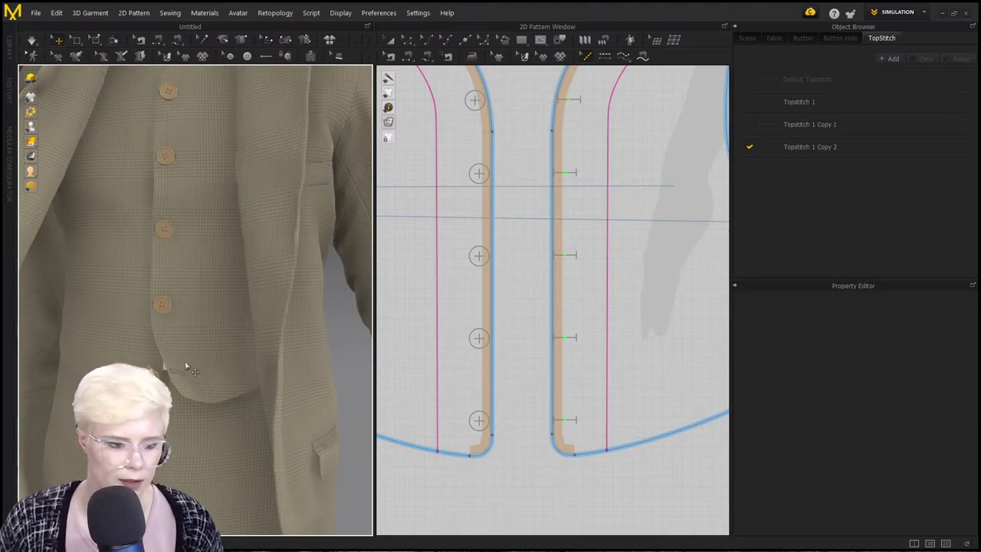
{"action": "scroll", "coordinate": [239, 319], "scroll_direction": "down", "scroll_amount": 4}
{"action": "right_click_drag", "start_coordinate": [239, 320], "coordinate": [208, 367]}
{"action": "scroll", "coordinate": [191, 341], "scroll_direction": "down", "scroll_amount": 2}
{"action": "scroll", "coordinate": [192, 342], "scroll_direction": "up", "scroll_amount": 3}
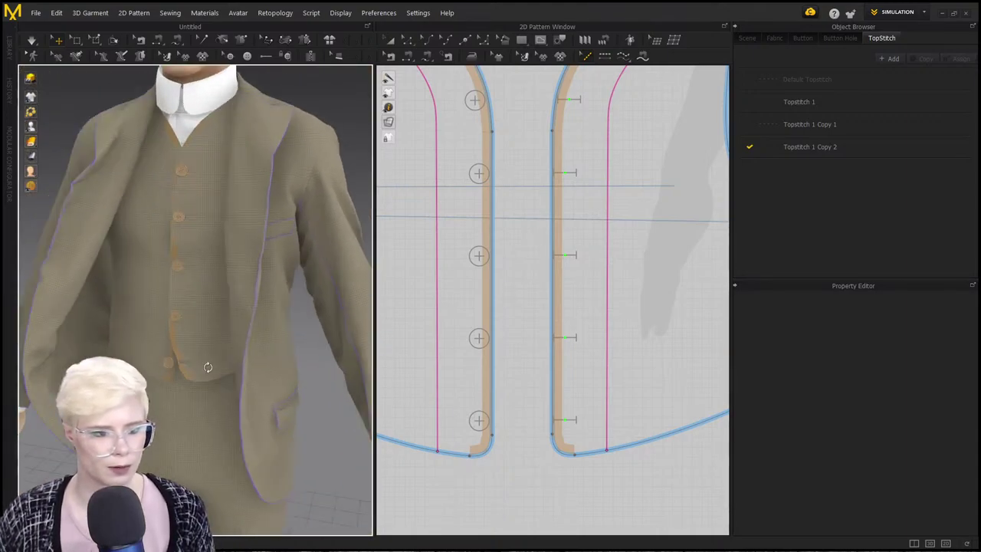
{"action": "scroll", "coordinate": [207, 368], "scroll_direction": "up", "scroll_amount": 1}
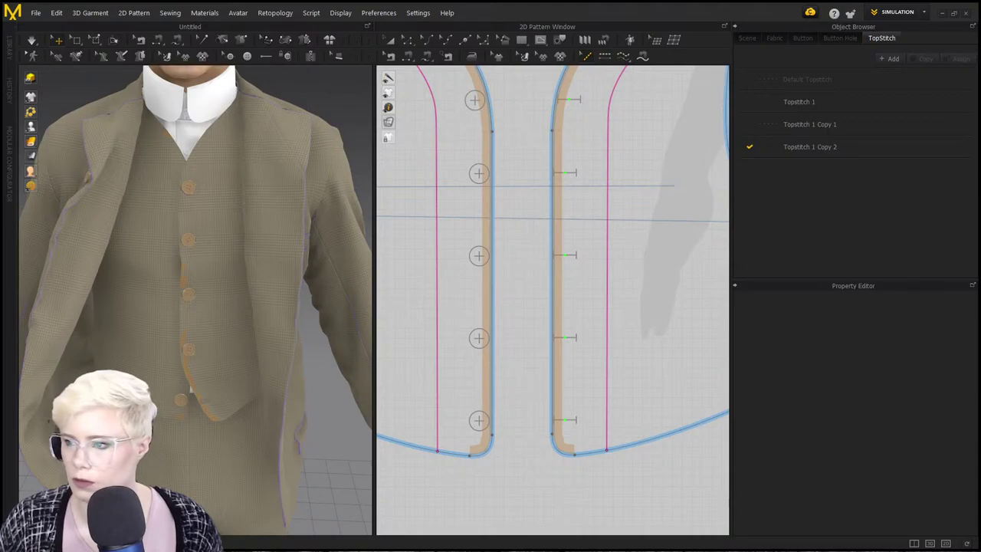
Switch to Photos and compare the reference images main-image.jpg and mens sack suit for rendering.png.
{"action": "left_click_drag", "start_coordinate": [693, 89], "coordinate": [613, 1]}
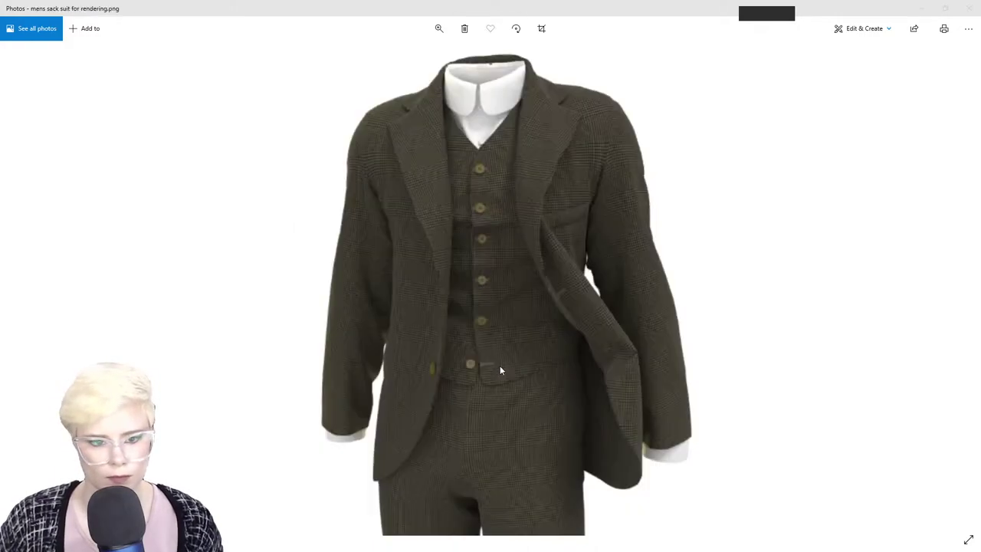
{"action": "key", "text": "Left"}
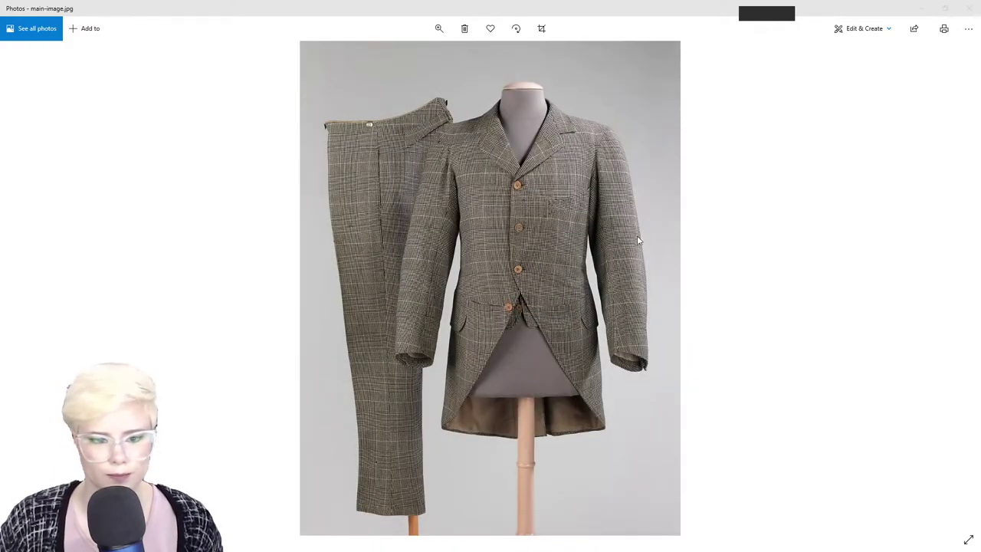
{"action": "key", "text": "Right"}
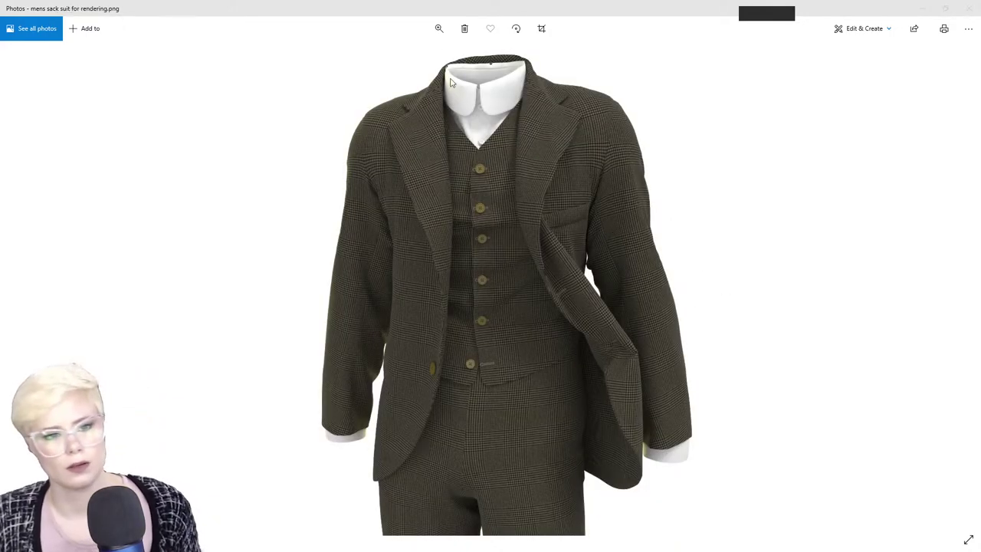
Examine the waistcoat's front edge, buttons and collar area up close in mens sack suit for rendering.png.
{"action": "left_click", "coordinate": [439, 31]}
{"action": "left_click_drag", "start_coordinate": [394, 55], "coordinate": [400, 63]}
{"action": "left_click_drag", "start_coordinate": [474, 216], "coordinate": [466, 265]}
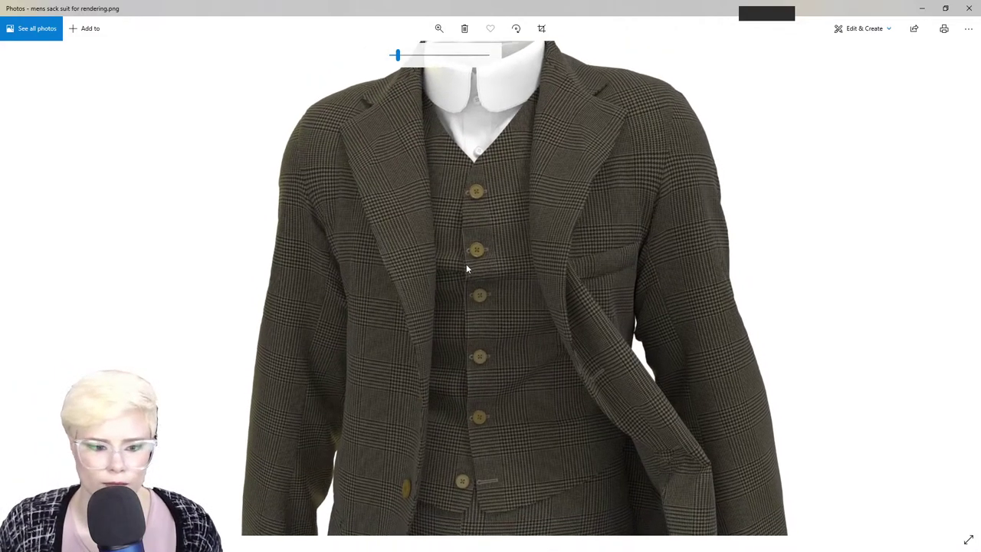
{"action": "left_click_drag", "start_coordinate": [483, 306], "coordinate": [455, 448]}
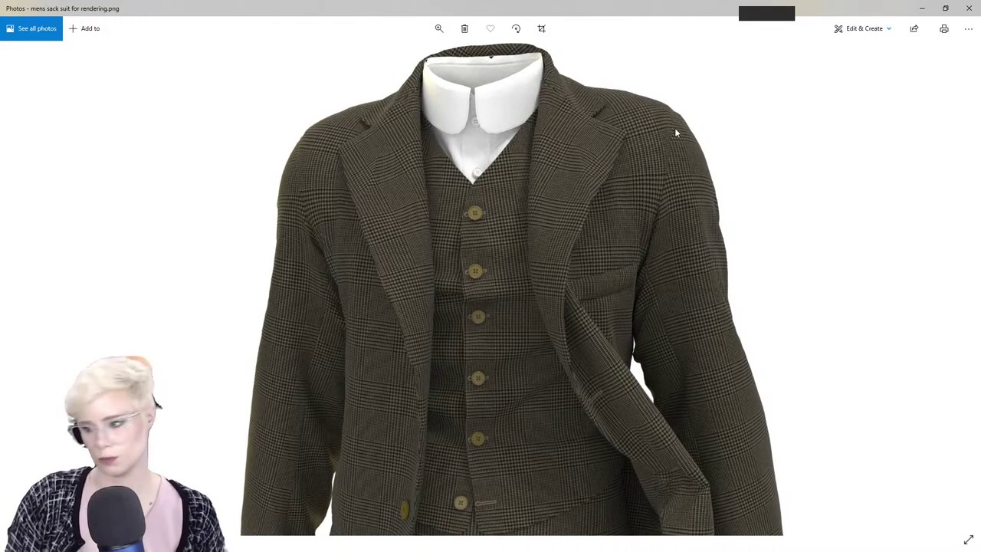
{"action": "scroll", "coordinate": [683, 129], "scroll_direction": "down", "scroll_amount": 2}
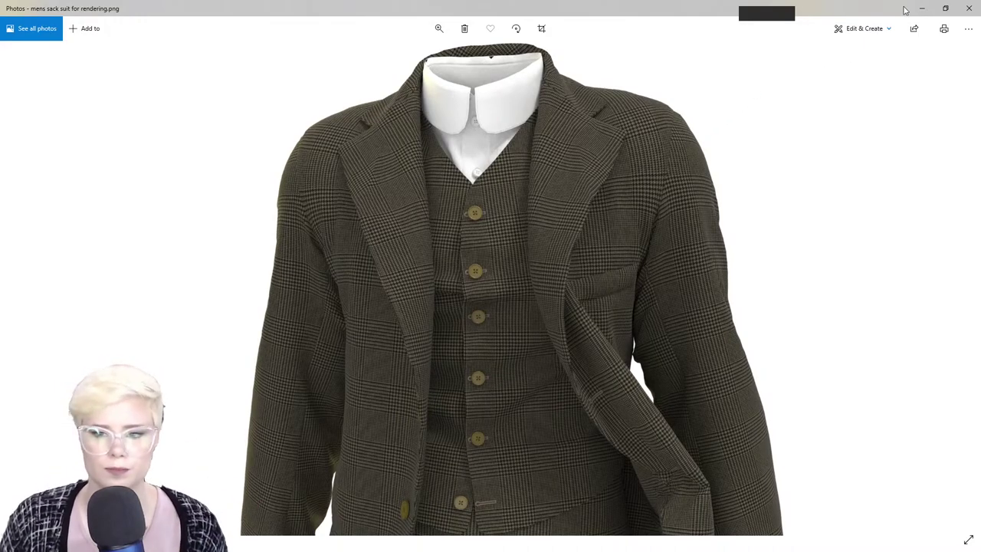
Switch back to Marvelous Designer and view the suit's front on the avatar from farther away.
{"action": "left_click_drag", "start_coordinate": [837, 6], "coordinate": [980, 76]}
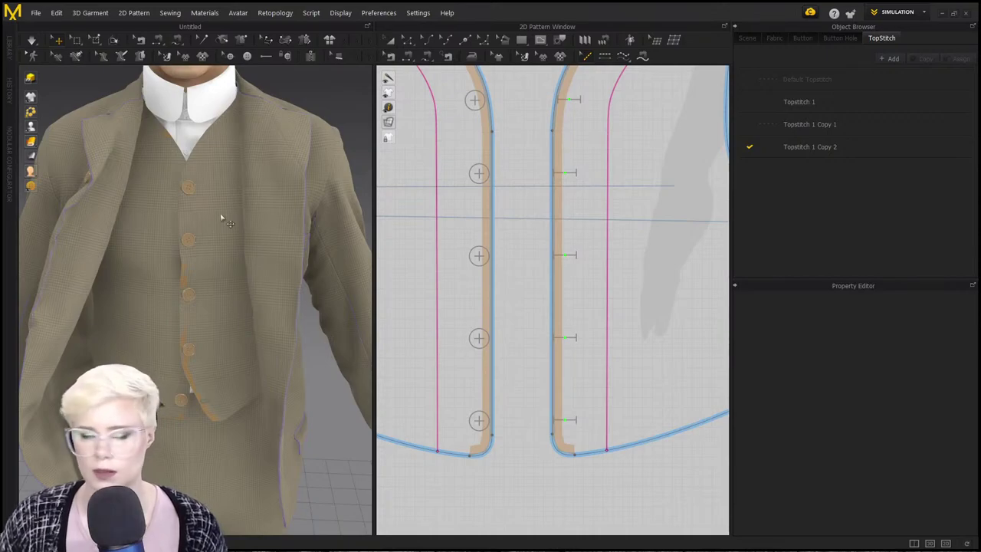
{"action": "scroll", "coordinate": [218, 225], "scroll_direction": "down", "scroll_amount": 3}
{"action": "mouse_move", "coordinate": [256, 246]}
{"action": "right_mouse_down"}
{"action": "mouse_move", "coordinate": [245, 242]}
{"action": "mouse_move", "coordinate": [266, 244]}
{"action": "right_mouse_up"}
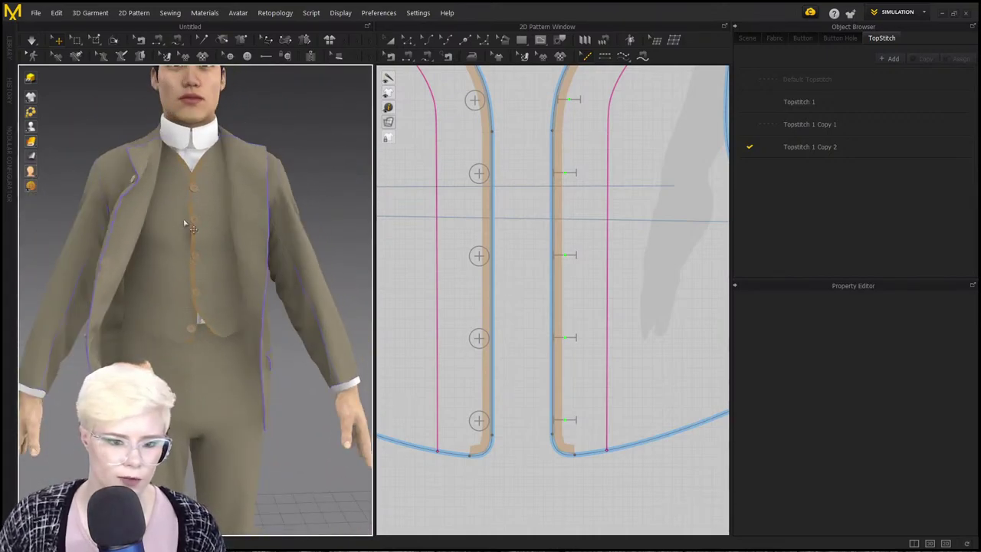